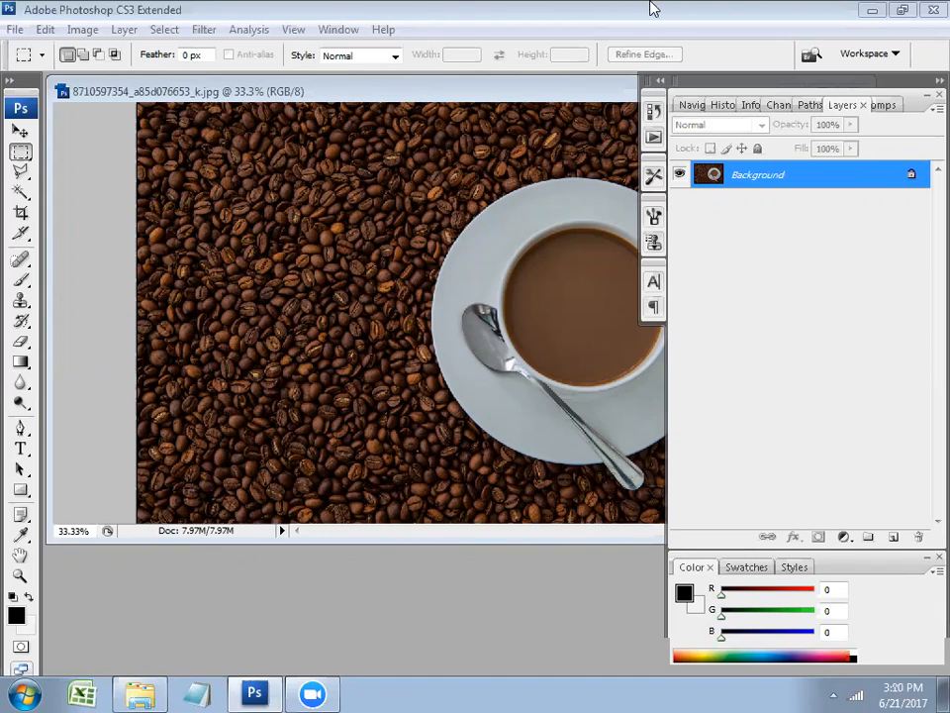
pyautogui.click(14, 29)
pyautogui.click(103, 20)
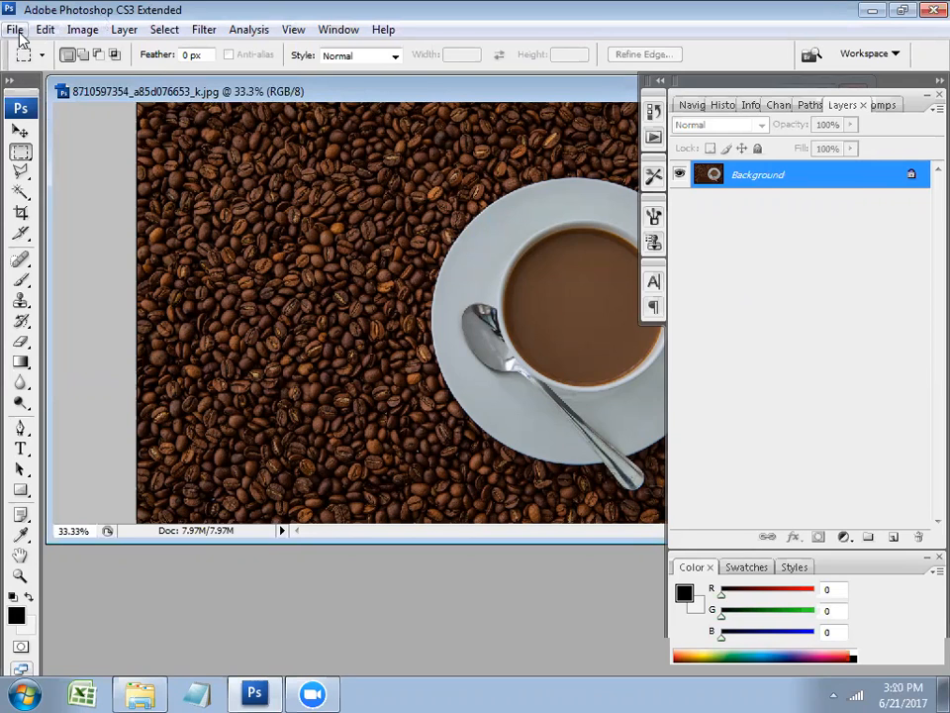
# Duplicate the Background layer within the same document, keeping the suggested layer name
pyautogui.click(22, 133)
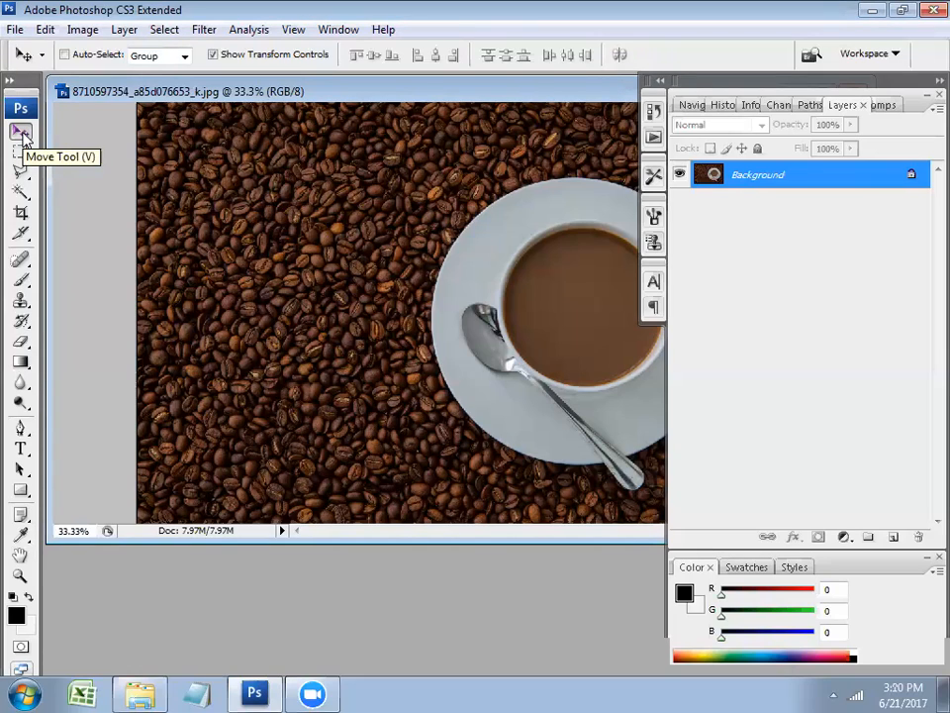
pyautogui.rightClick(792, 188)
pyautogui.click(826, 225)
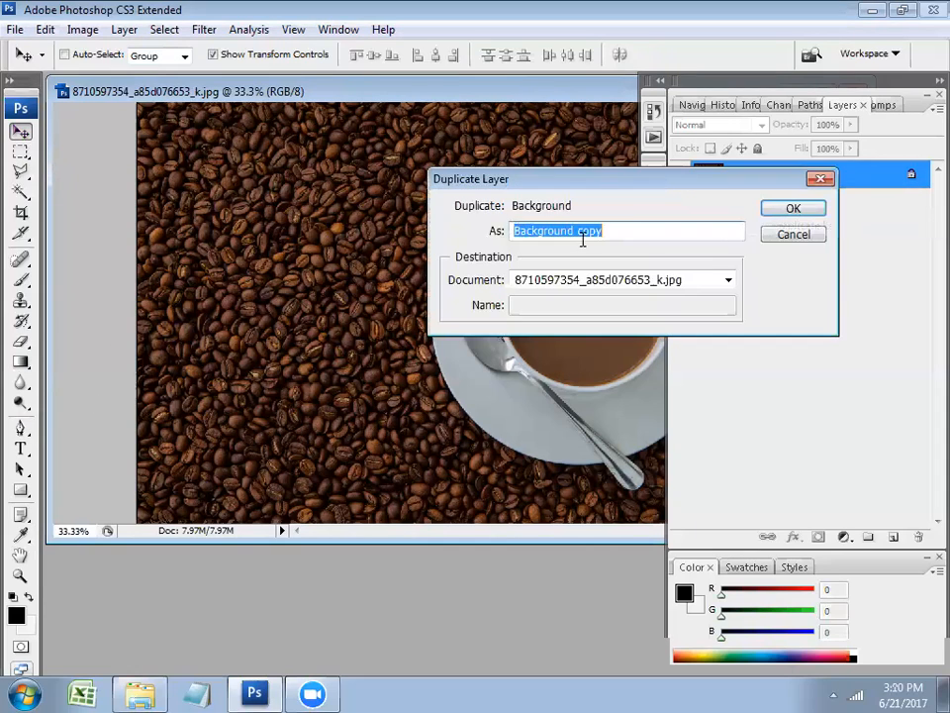
pyautogui.click(791, 208)
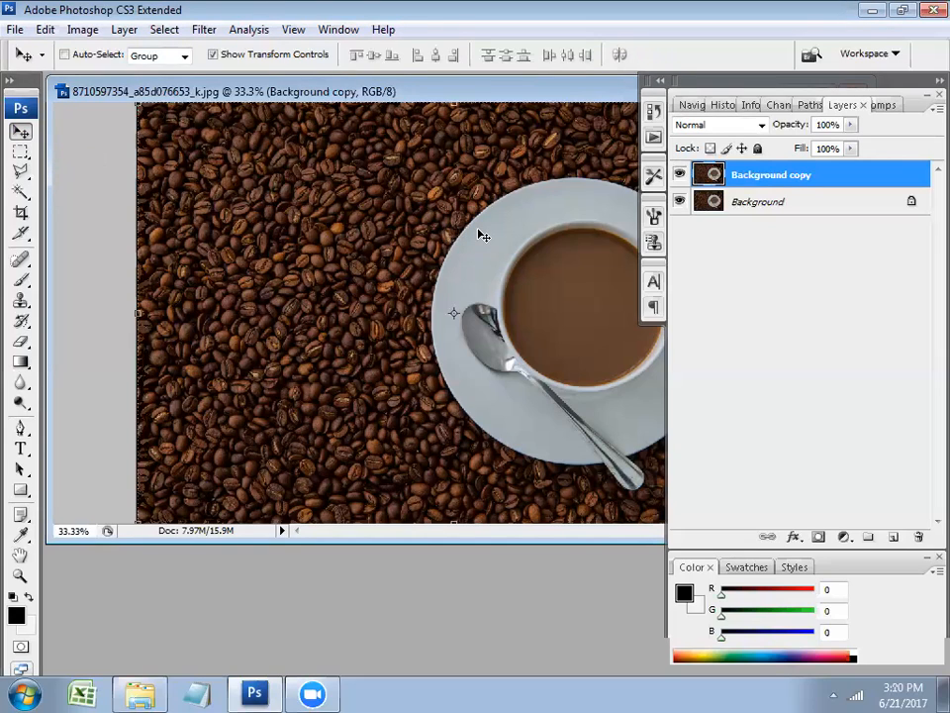
# Scale the Background copy layer to 57.5% width and height, keeping it anchored at the canvas's upper-left corner
pyautogui.hotkey('ctrl', '-')
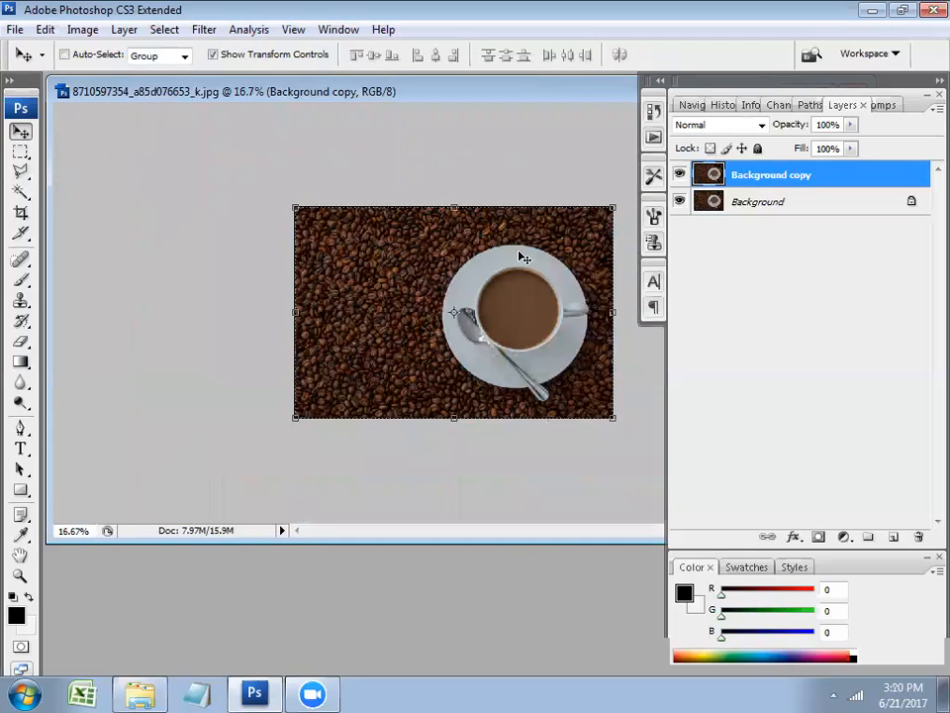
pyautogui.moveTo(610, 418); pyautogui.dragTo(476, 325)
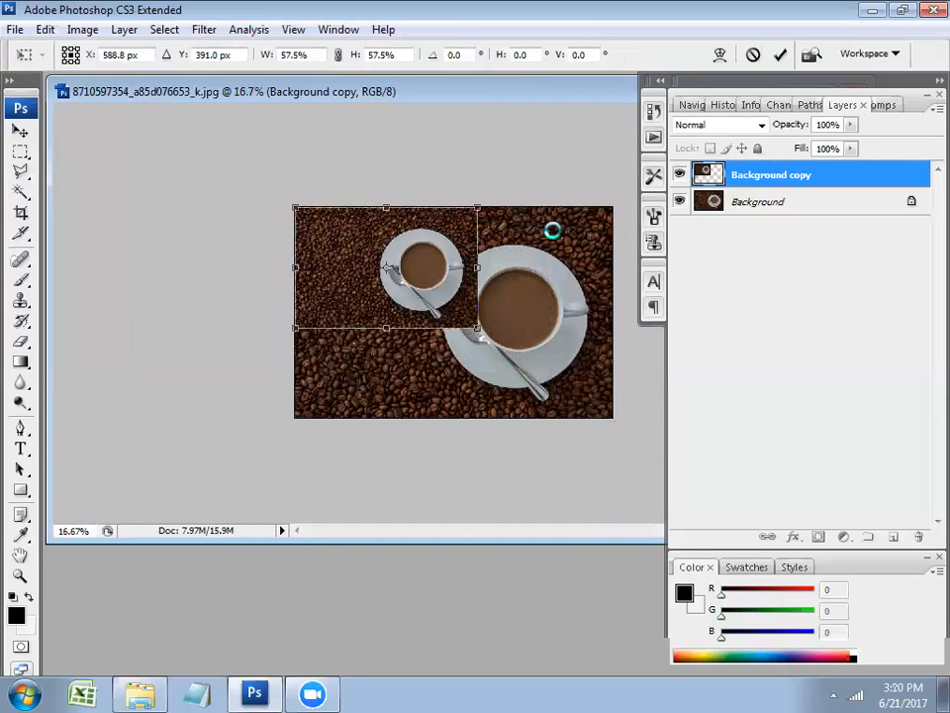
pyautogui.press('Return')
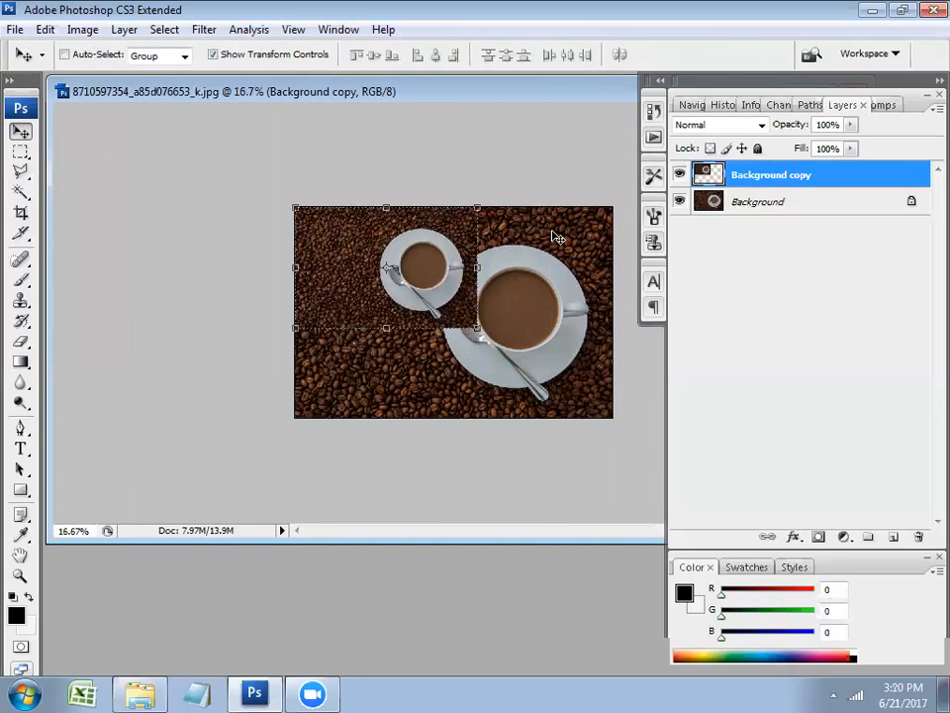
# Switch the active layer to Background and back to Background copy
pyautogui.rightClick(579, 254)
pyautogui.click(589, 262)
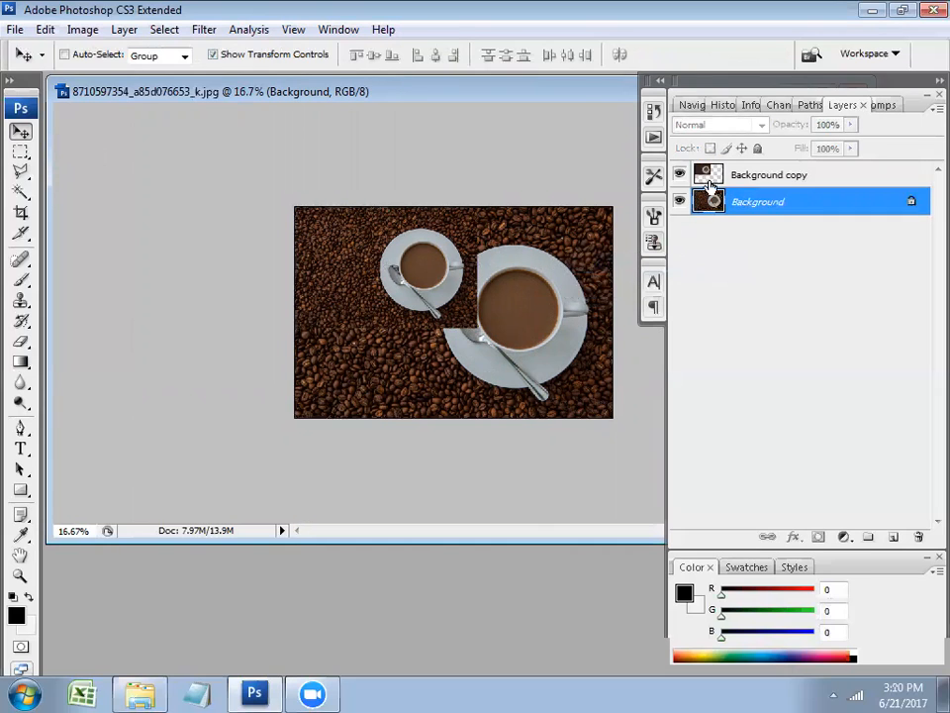
pyautogui.rightClick(743, 172)
pyautogui.click(597, 228)
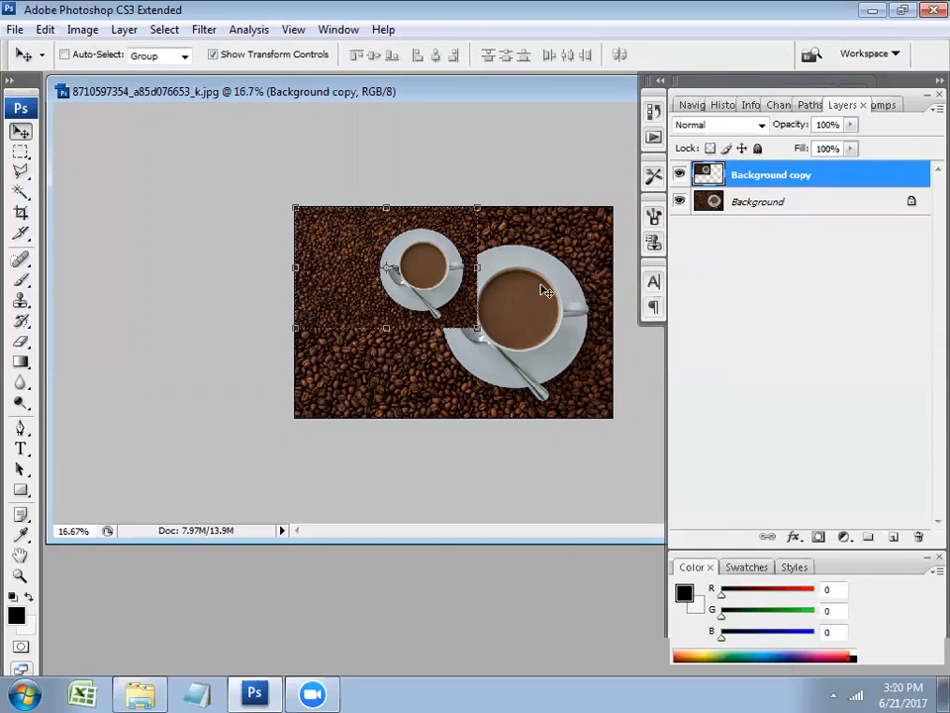
# Hide the Background layer and add a new empty layer directly above it
pyautogui.click(679, 201)
pyautogui.click(714, 203)
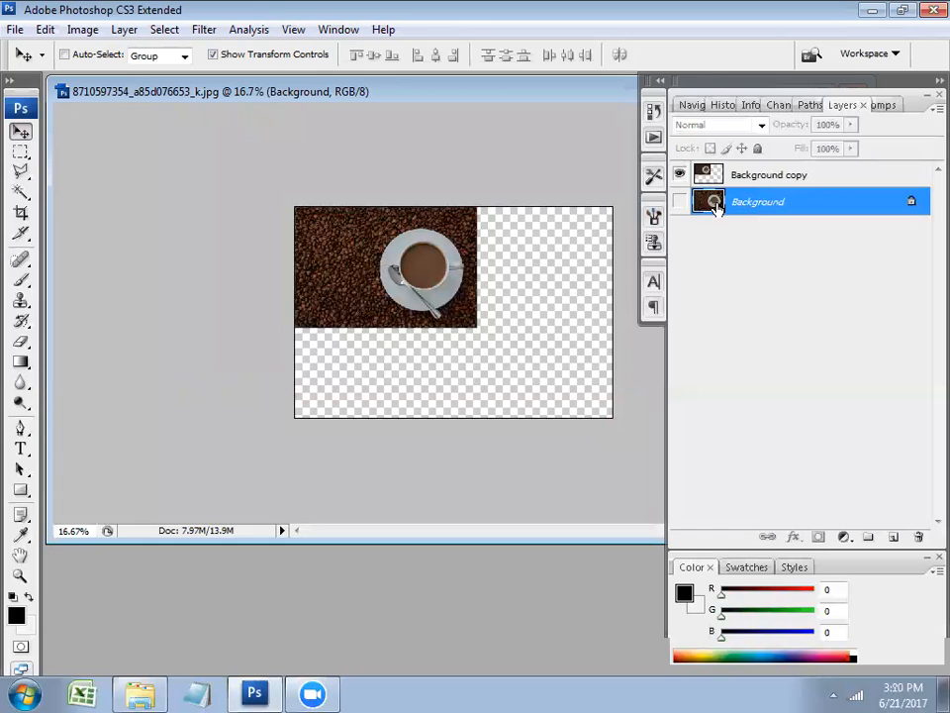
pyautogui.hotkey('ctrl', 'shift', 'n')
pyautogui.press('Return')
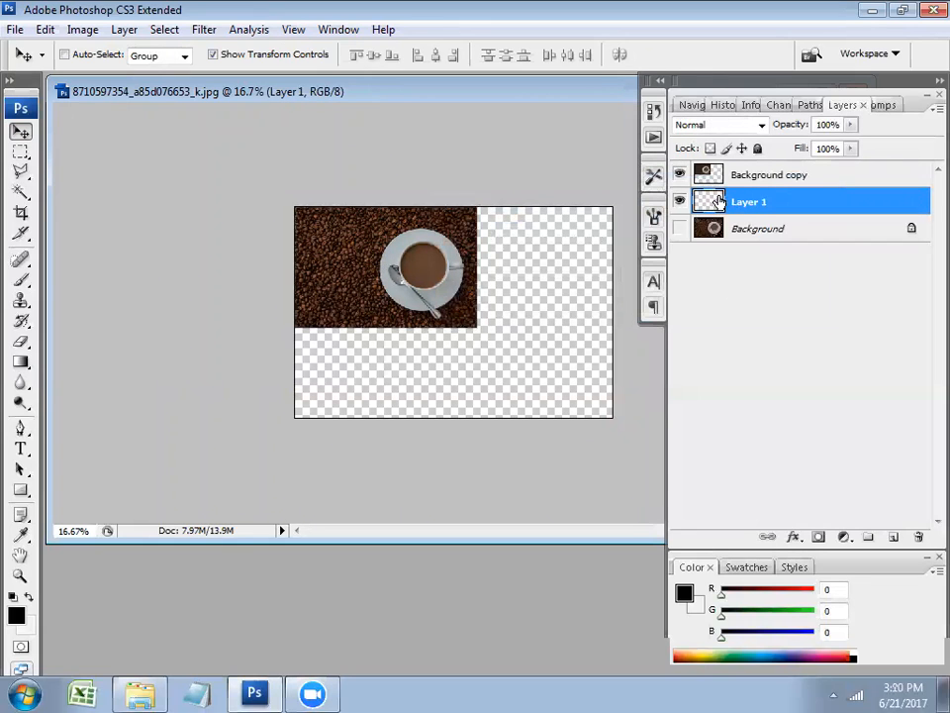
# Fill the new Layer 1 with white
pyautogui.hotkey('shift', 'F5')
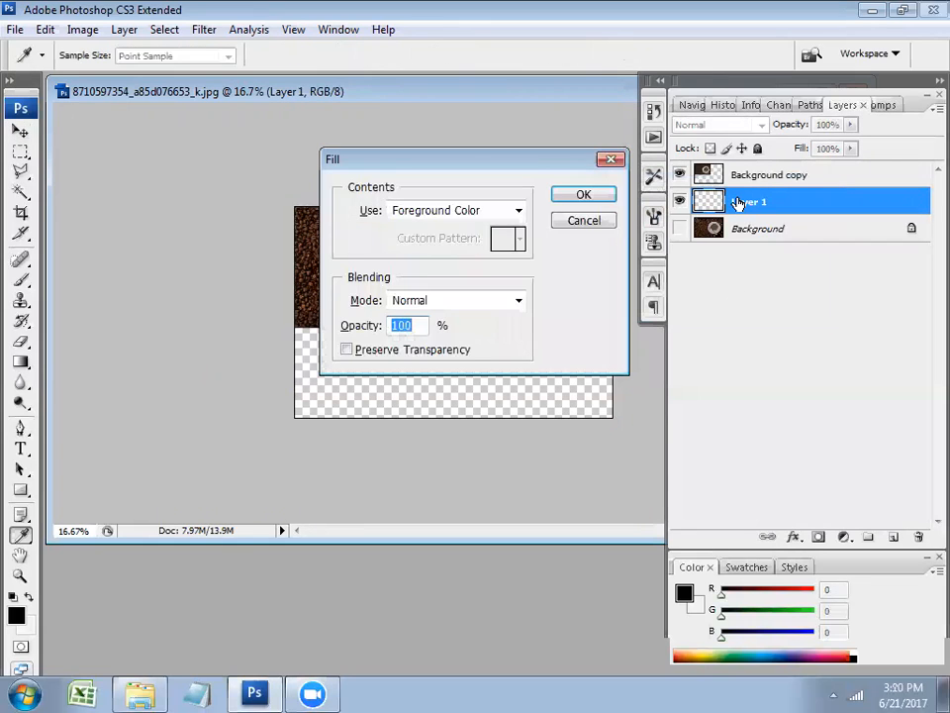
pyautogui.press('Return')
pyautogui.hotkey('ctrl', 'BackSpace')
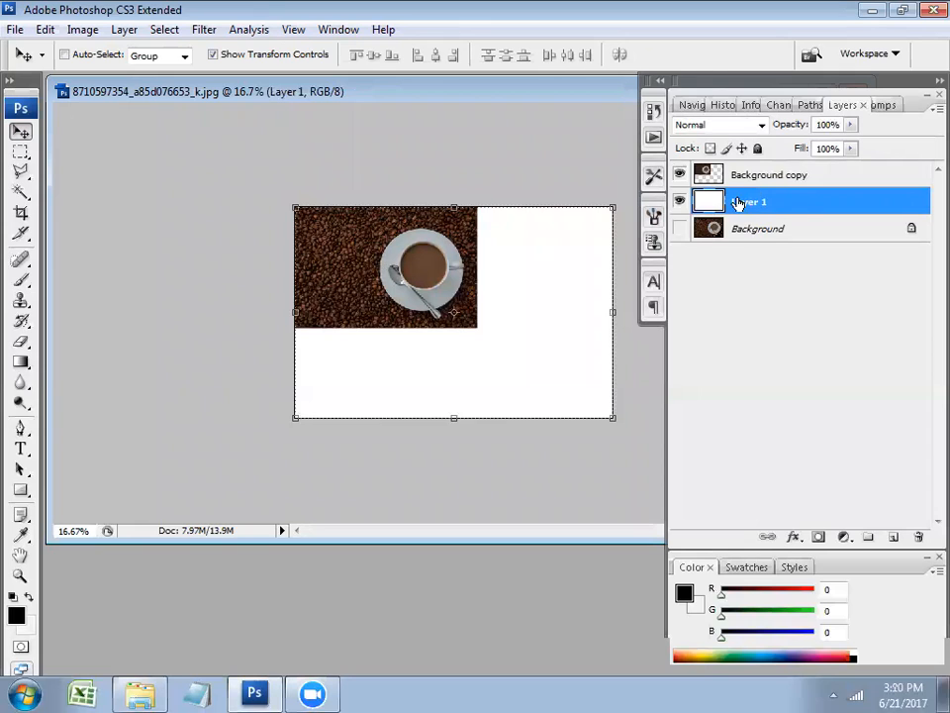
# Resize the Background copy image and arrange it with three duplicates in a two-by-two grid over the white layer
pyautogui.click(767, 178)
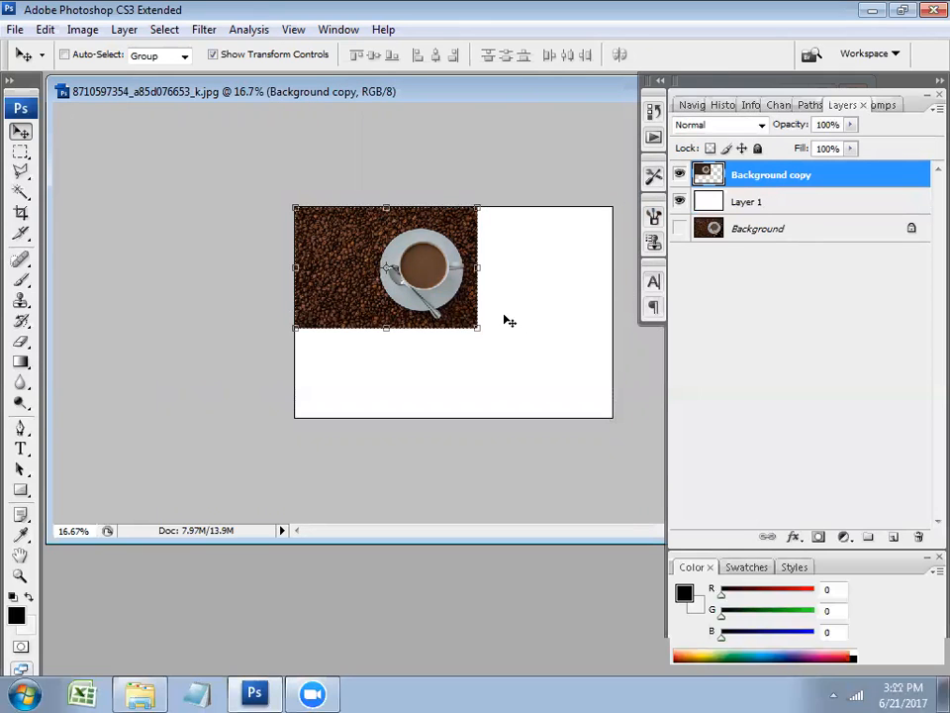
pyautogui.moveTo(478, 327); pyautogui.dragTo(548, 343)
pyautogui.press('Return')
pyautogui.scroll(-1, 547, 343)
pyautogui.scroll(3, 547, 343)
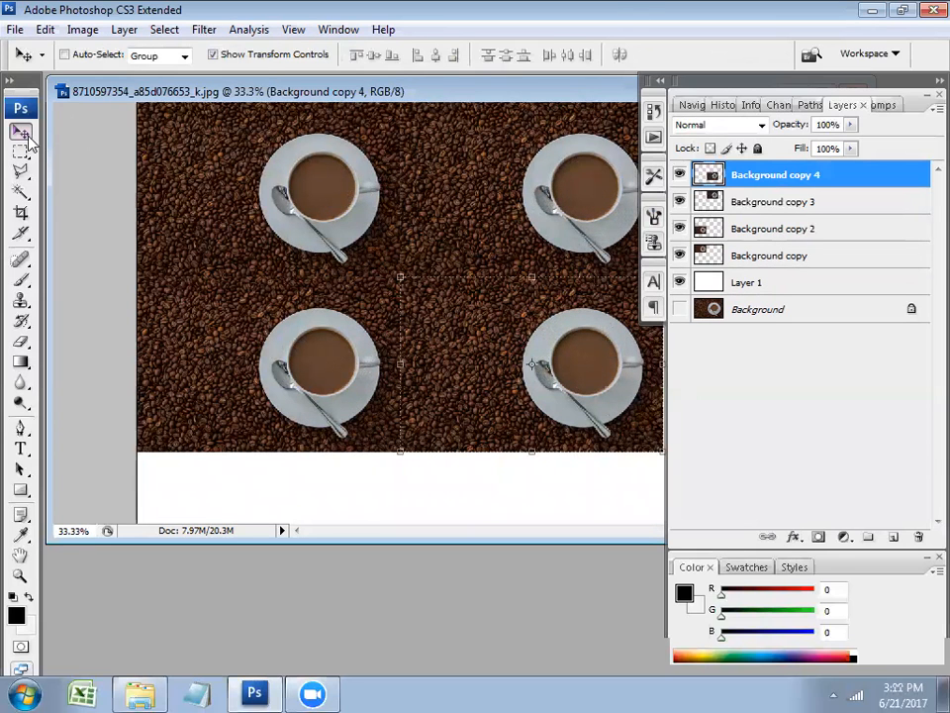
# Try moving the Background copy 4 image with Free Transform
pyautogui.click(275, 396)
pyautogui.hotkey('ctrl', 't')
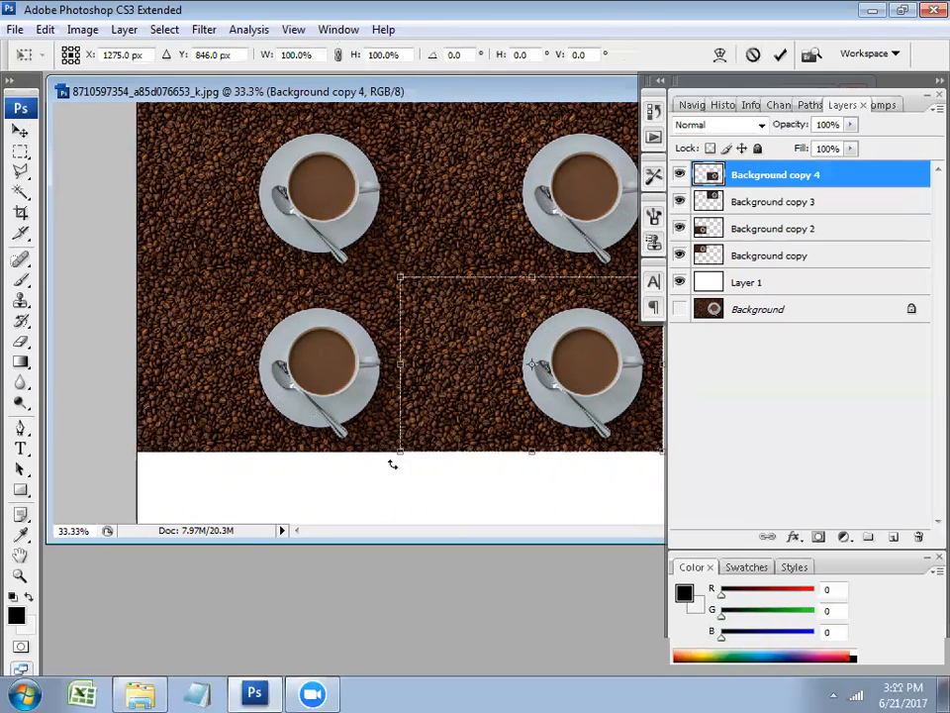
pyautogui.moveTo(462, 383)
pyautogui.mouseDown()
pyautogui.moveTo(466, 403)
pyautogui.moveTo(465, 387)
pyautogui.mouseUp()
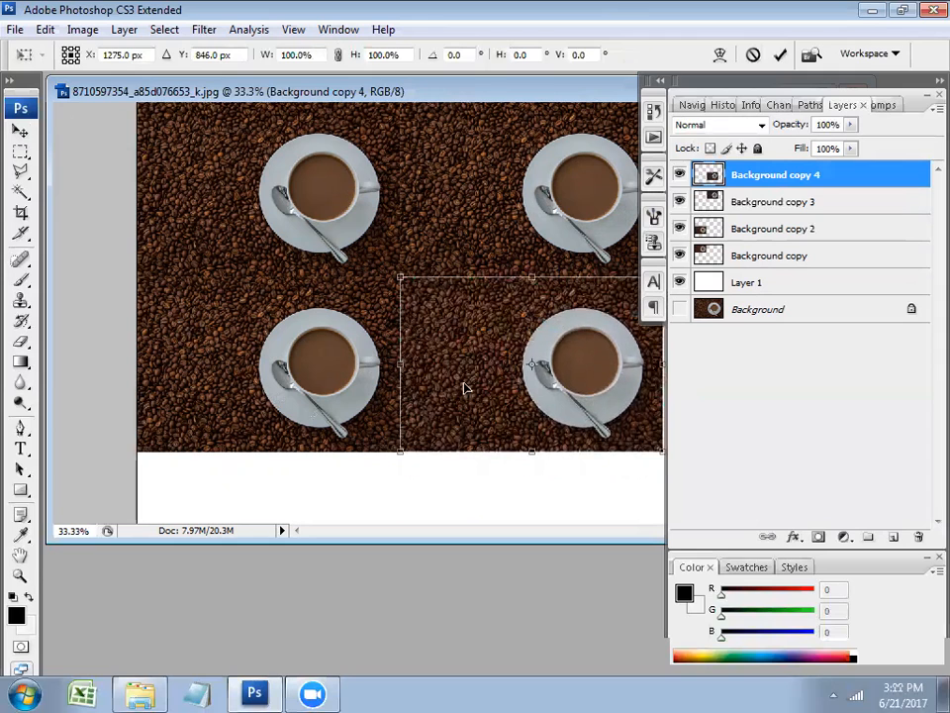
pyautogui.press('Return')
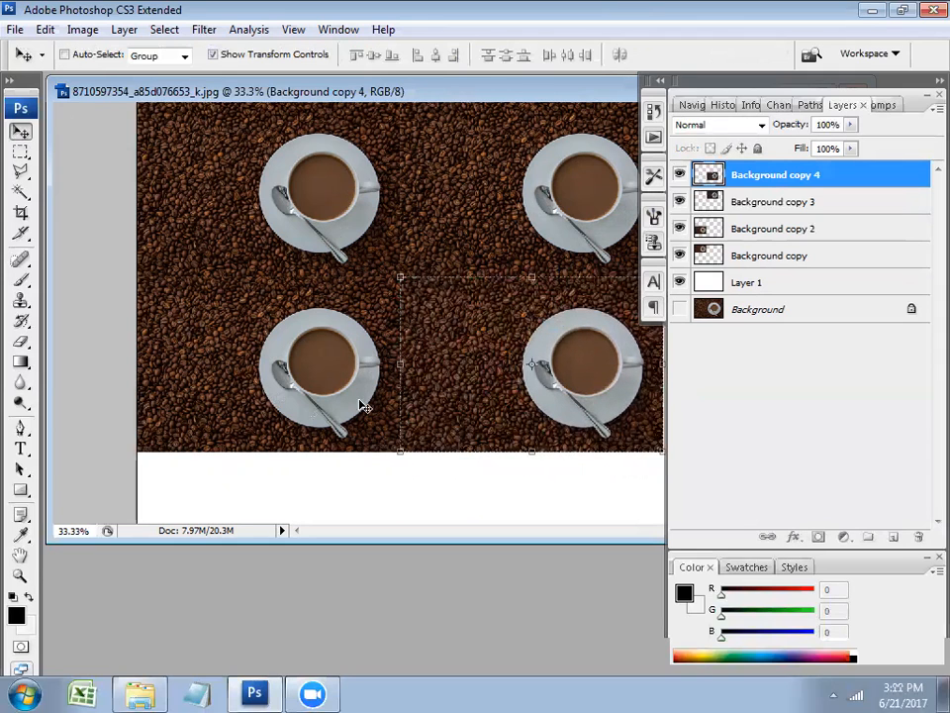
# Select the Background copy layer and stretch its image downward to 104.2% height
pyautogui.rightClick(228, 115)
pyautogui.click(252, 184)
pyautogui.rightClick(250, 182)
pyautogui.click(302, 190)
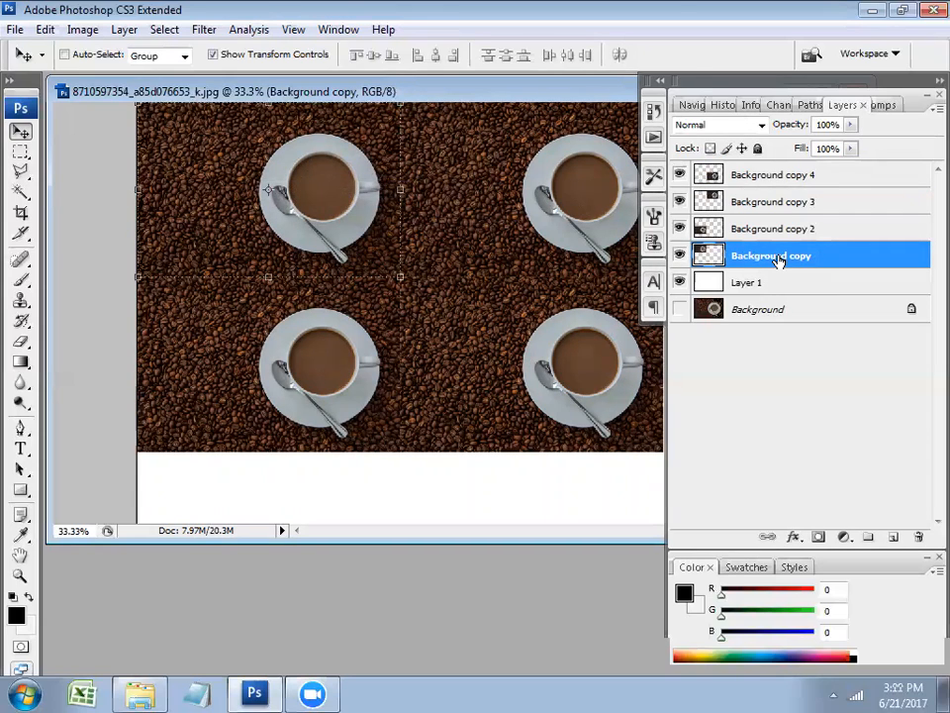
pyautogui.moveTo(345, 218)
pyautogui.mouseDown()
pyautogui.moveTo(393, 241)
pyautogui.moveTo(368, 203)
pyautogui.moveTo(345, 223)
pyautogui.mouseUp()
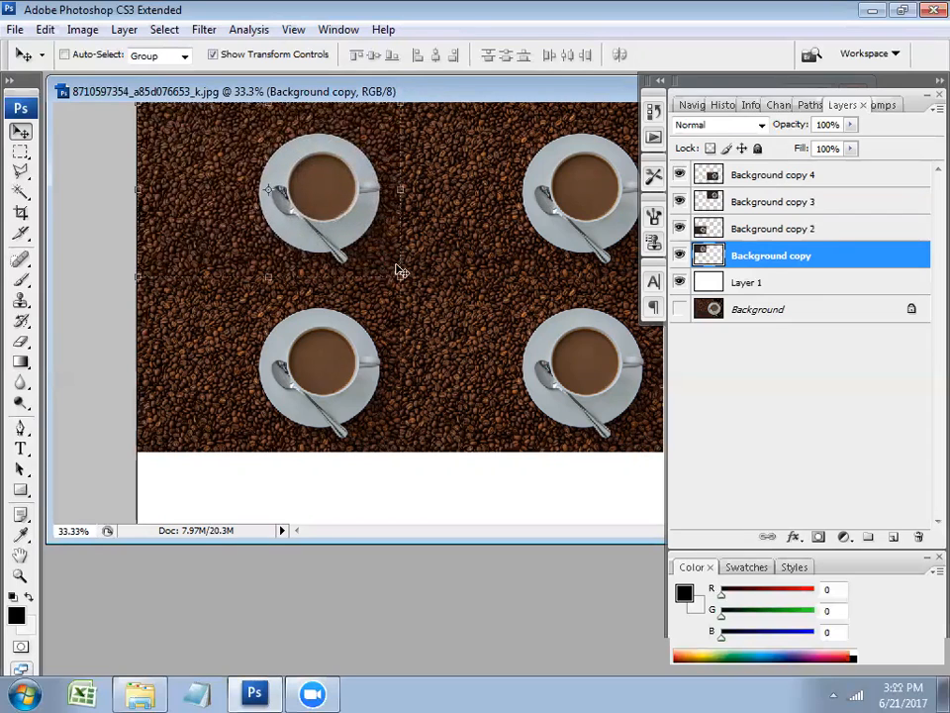
pyautogui.moveTo(397, 271)
pyautogui.mouseDown()
pyautogui.moveTo(318, 224)
pyautogui.moveTo(361, 299)
pyautogui.moveTo(393, 264)
pyautogui.moveTo(397, 281)
pyautogui.mouseUp()
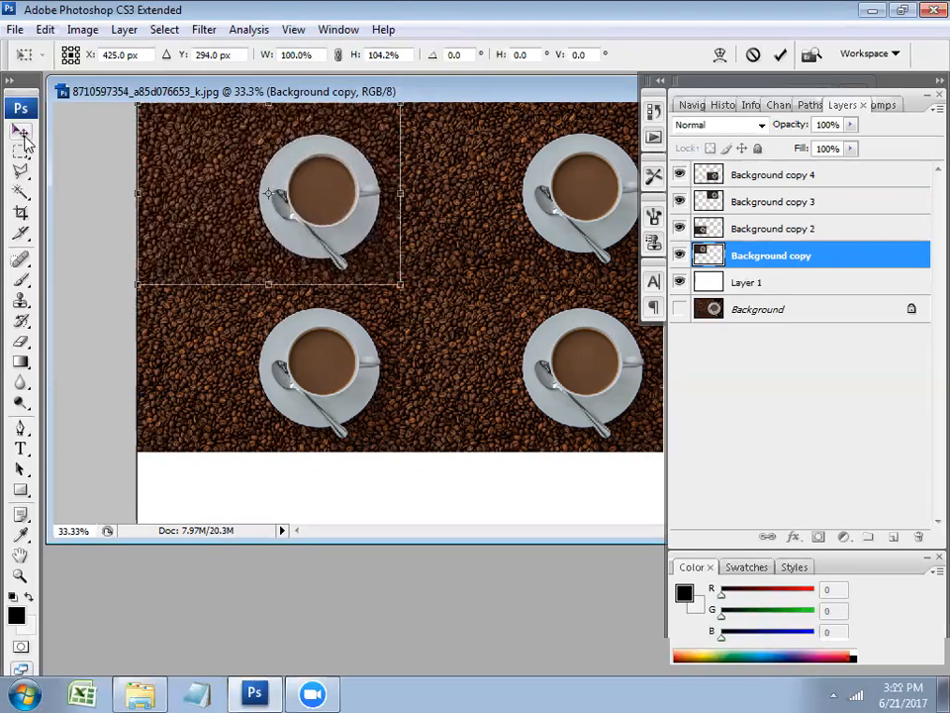
pyautogui.click(22, 135)
pyautogui.click(366, 269)
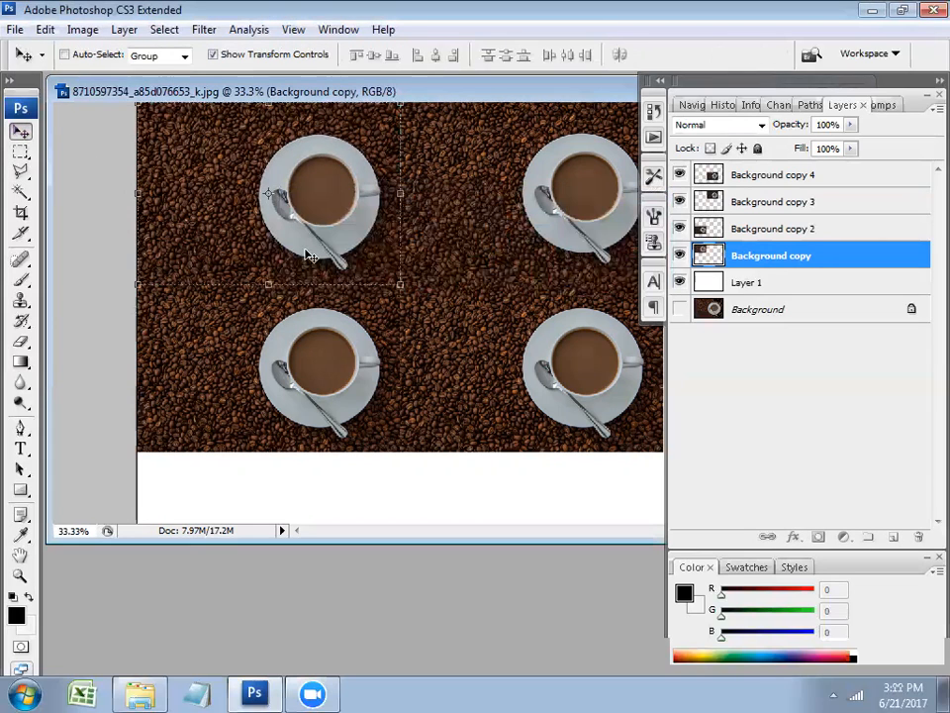
# Draw a rectangular marquee selection over most of the upper-left cup and saucer
pyautogui.click(21, 152)
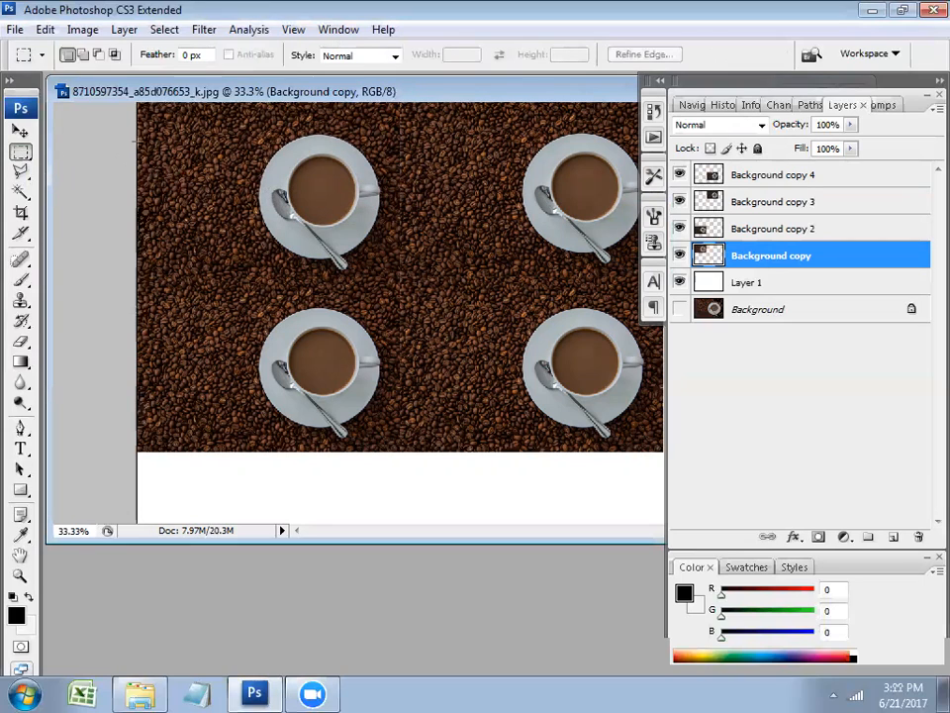
pyautogui.rightClick(22, 151)
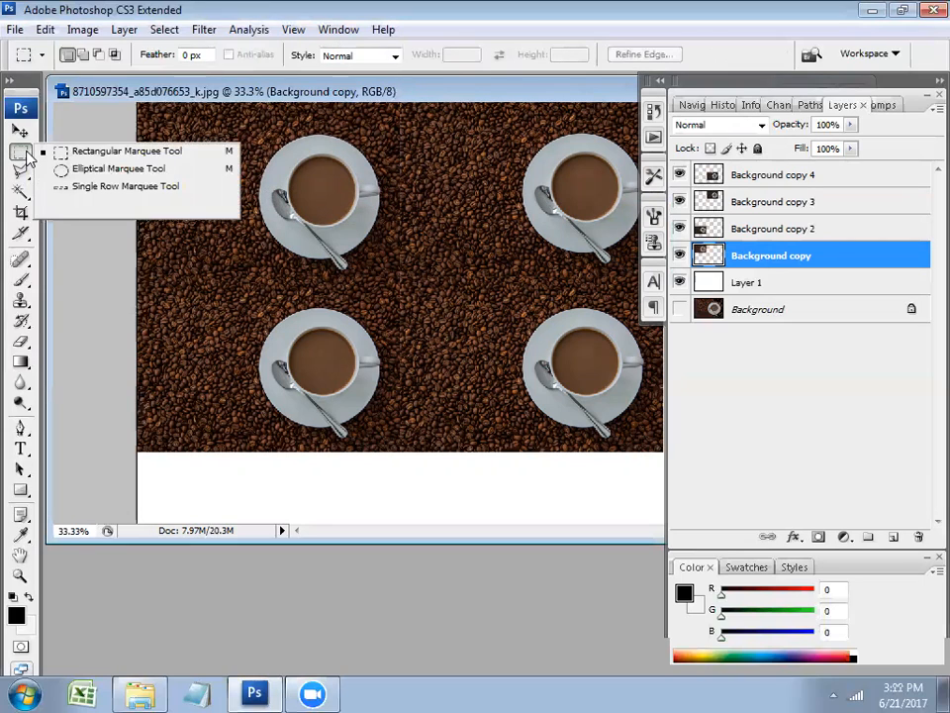
pyautogui.click(88, 155)
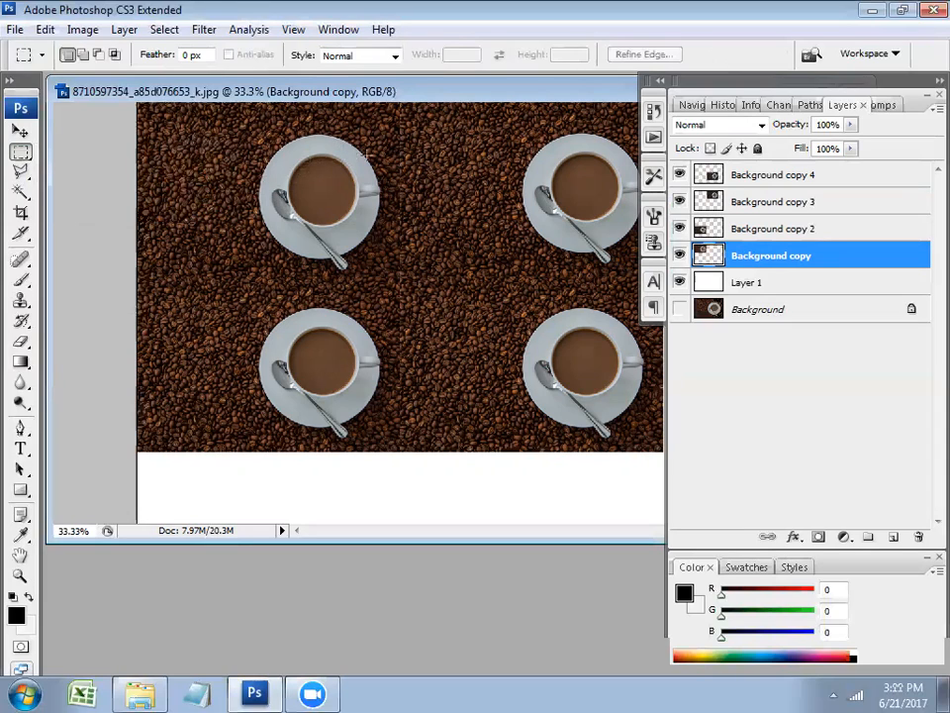
pyautogui.moveTo(354, 134); pyautogui.dragTo(247, 244)
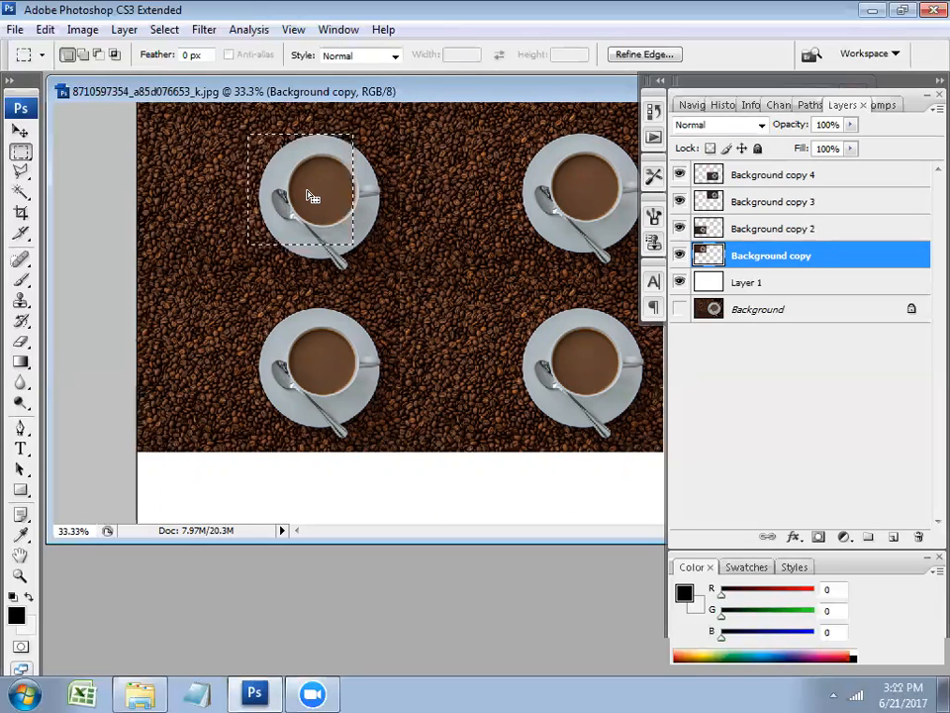
# Try erasing part of the selected cup on Background copy with a 400 px eraser, undoing the stroke and clearing the selection
pyautogui.press('b')
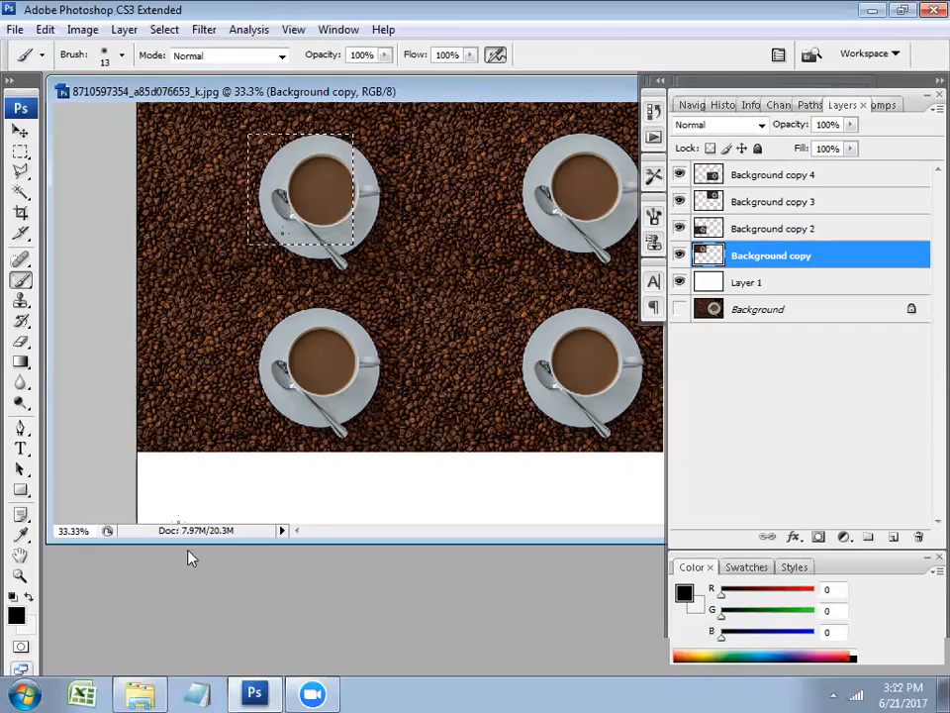
pyautogui.press('e')
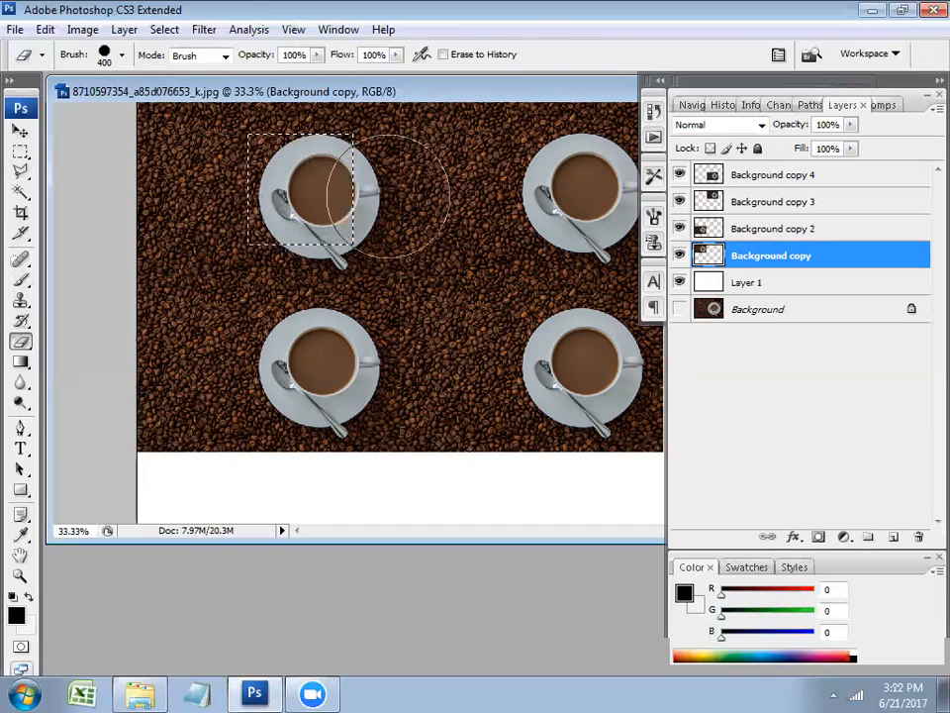
pyautogui.moveTo(420, 246)
pyautogui.mouseDown()
pyautogui.moveTo(357, 269)
pyautogui.moveTo(390, 224)
pyautogui.moveTo(336, 261)
pyautogui.moveTo(400, 213)
pyautogui.moveTo(311, 285)
pyautogui.moveTo(407, 228)
pyautogui.moveTo(289, 304)
pyautogui.moveTo(487, 257)
pyautogui.moveTo(376, 271)
pyautogui.mouseUp()
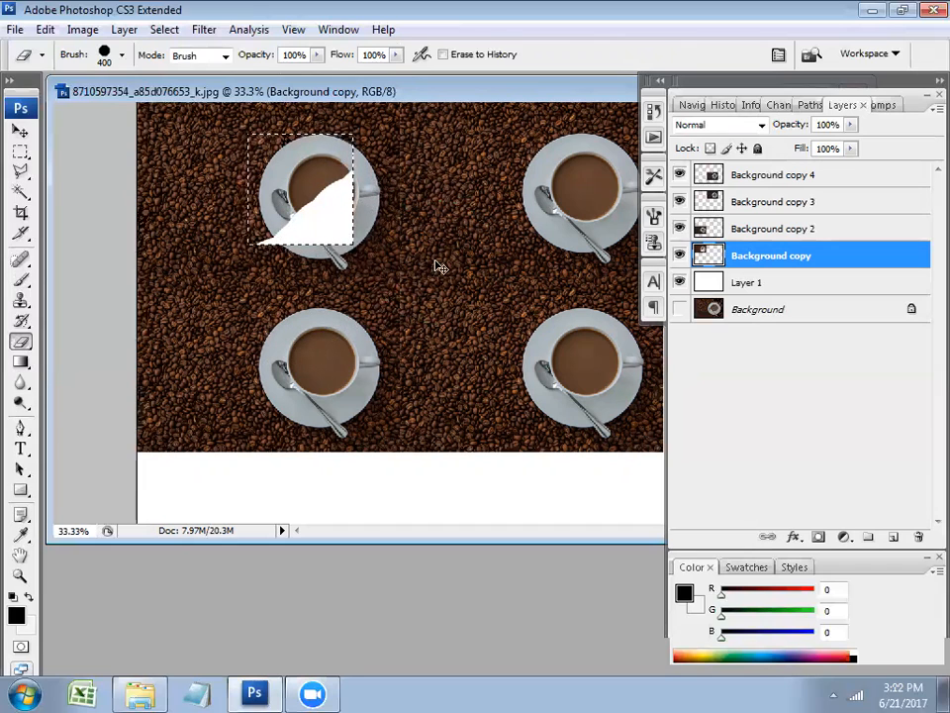
pyautogui.hotkey('ctrl', 'z')
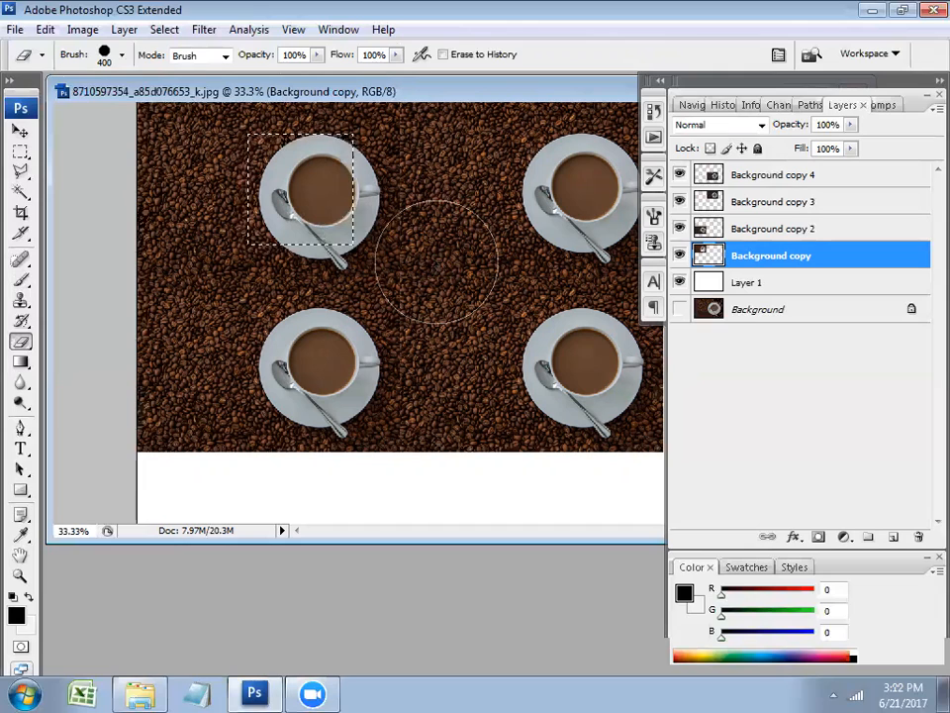
pyautogui.click(20, 150)
pyautogui.hotkey('ctrl', 'd')
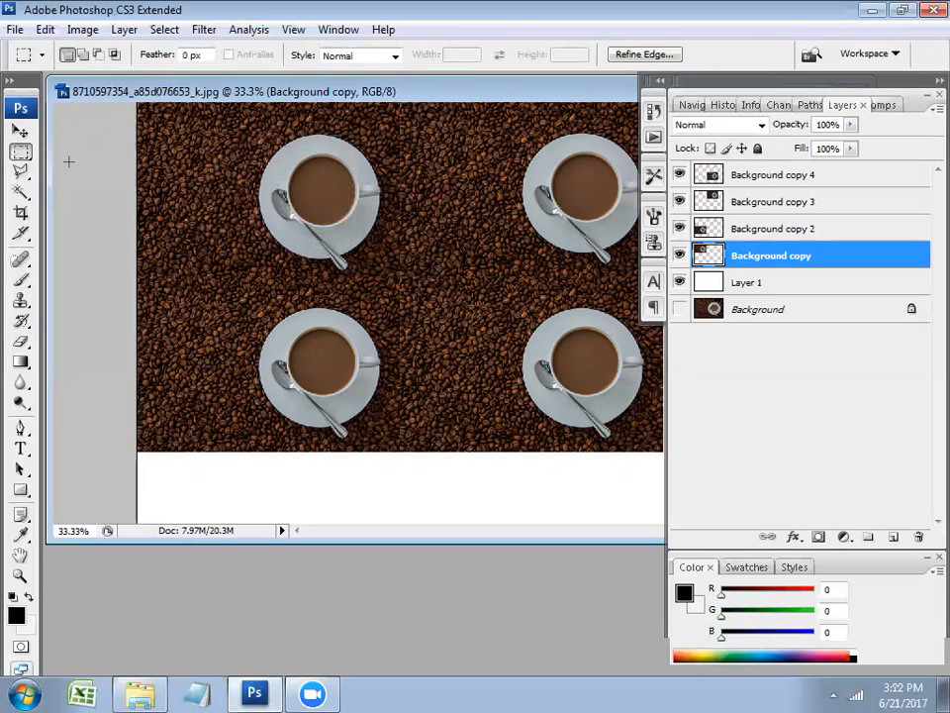
# Examine the available variants of the Marquee and Lasso tools
pyautogui.click(25, 156)
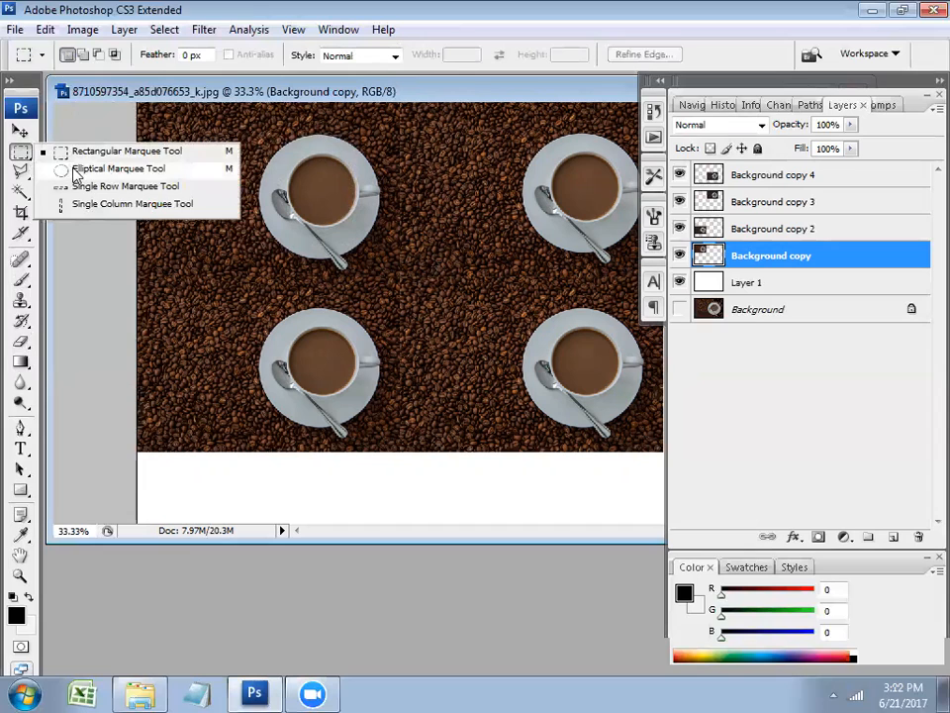
pyautogui.click(70, 168)
pyautogui.click(22, 154)
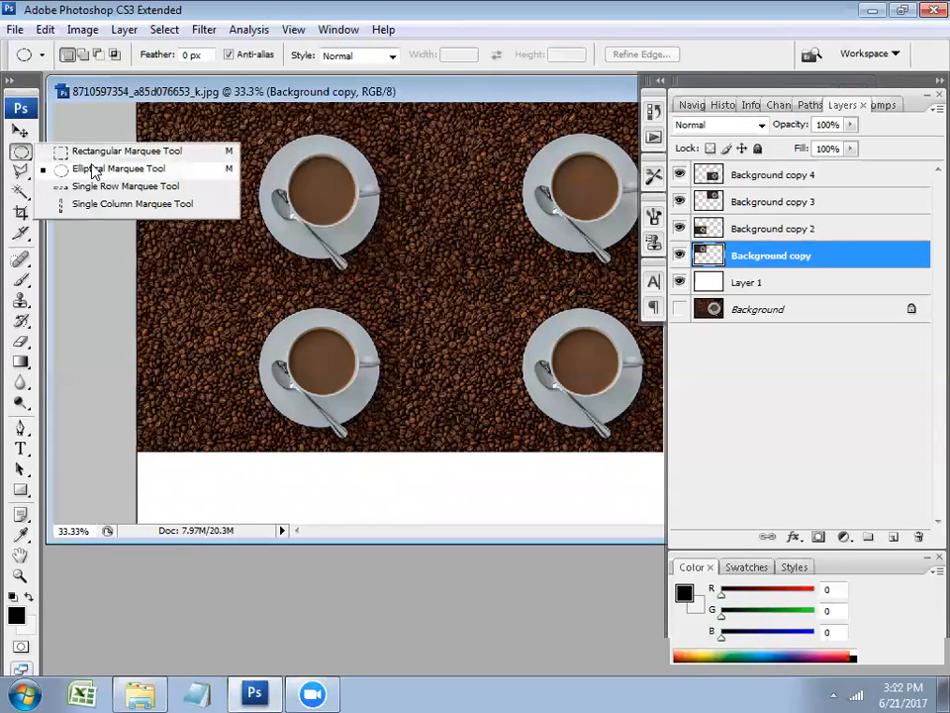
pyautogui.click(74, 148)
pyautogui.click(20, 157)
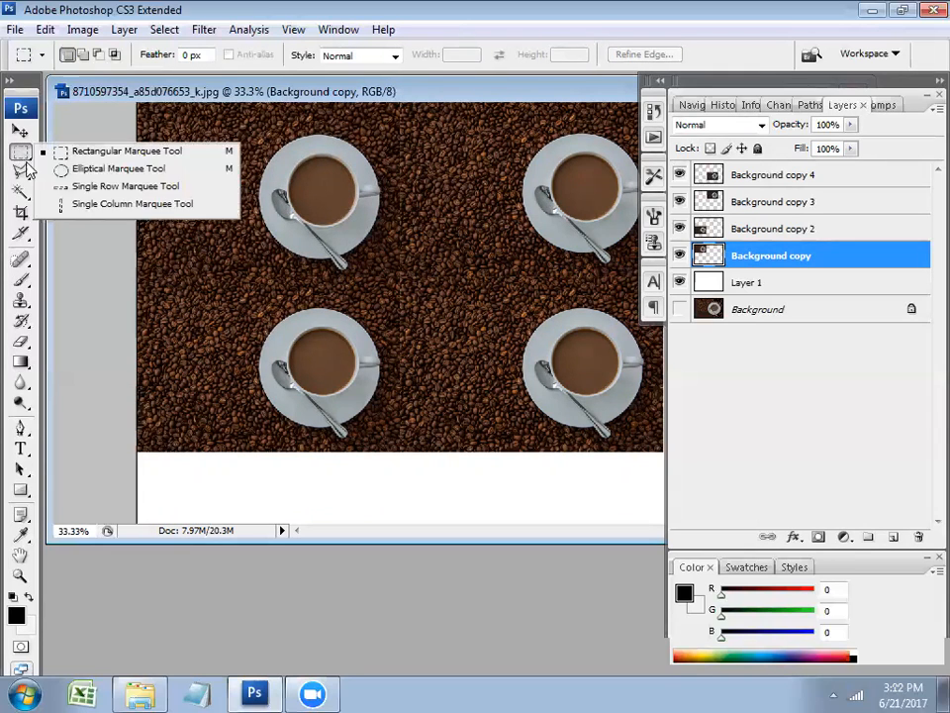
pyautogui.click(21, 170)
pyautogui.click(21, 171)
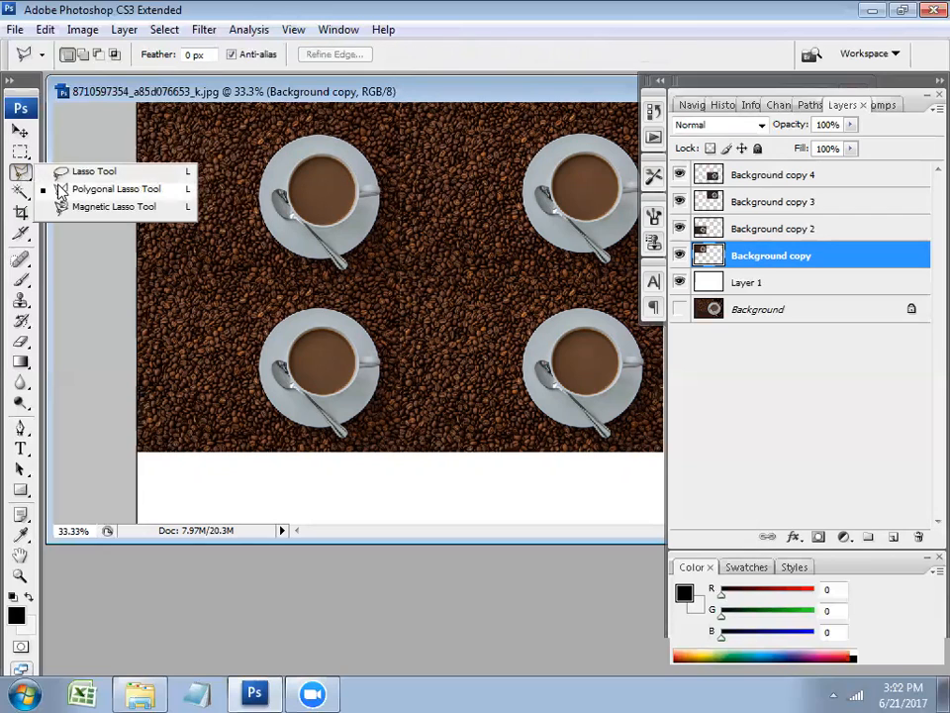
pyautogui.click(62, 189)
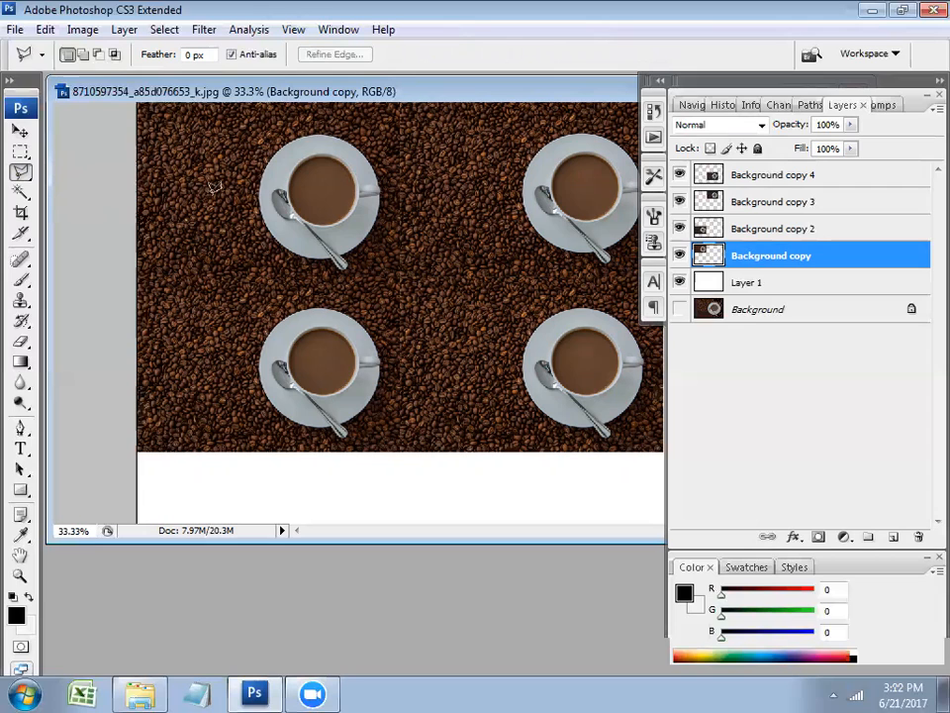
# Draw a freehand Lasso selection around the coffee inside the upper-left cup
pyautogui.hotkey('ctrl', '+')
pyautogui.hotkey('ctrl', '+')
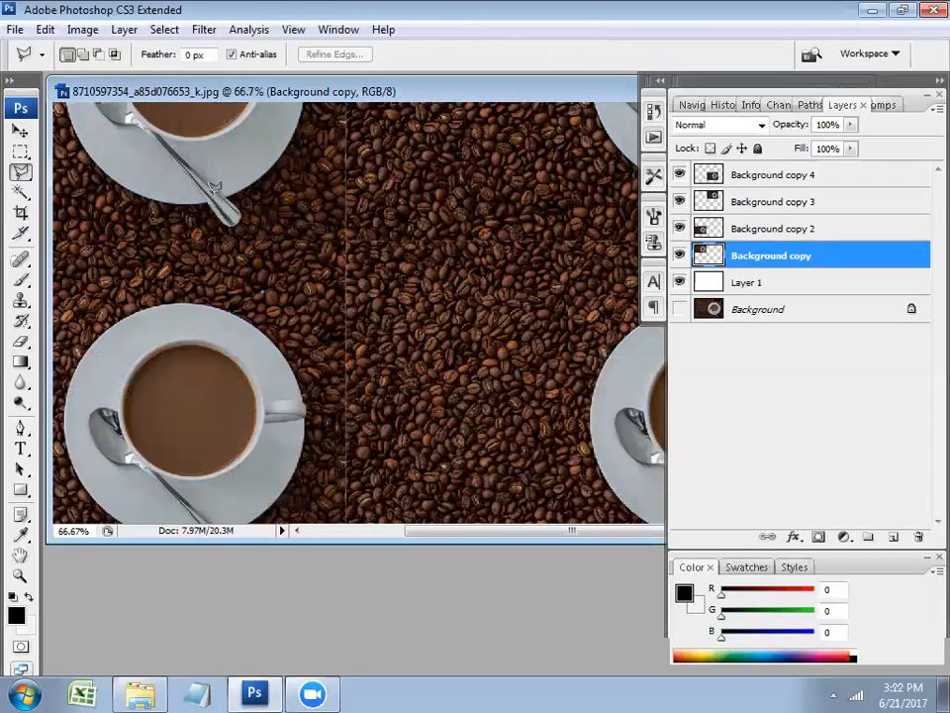
pyautogui.press('f')
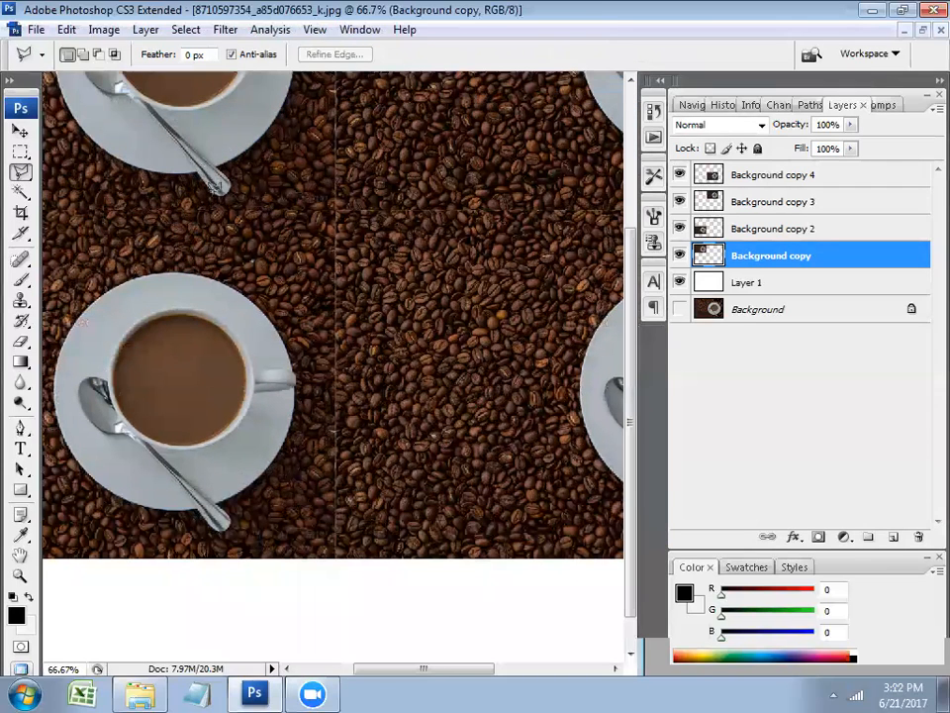
pyautogui.press('h')
pyautogui.moveTo(234, 206); pyautogui.dragTo(328, 370)
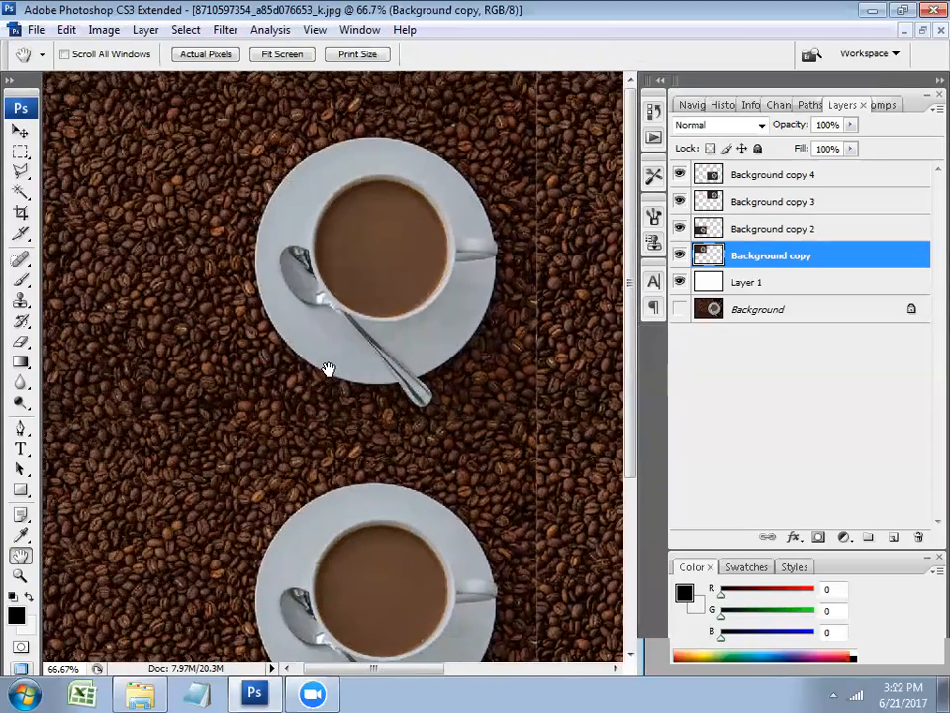
pyautogui.click(22, 173)
pyautogui.moveTo(22, 174)
pyautogui.mouseDown()
pyautogui.moveTo(74, 189)
pyautogui.moveTo(24, 175)
pyautogui.moveTo(99, 181)
pyautogui.moveTo(96, 172)
pyautogui.mouseUp()
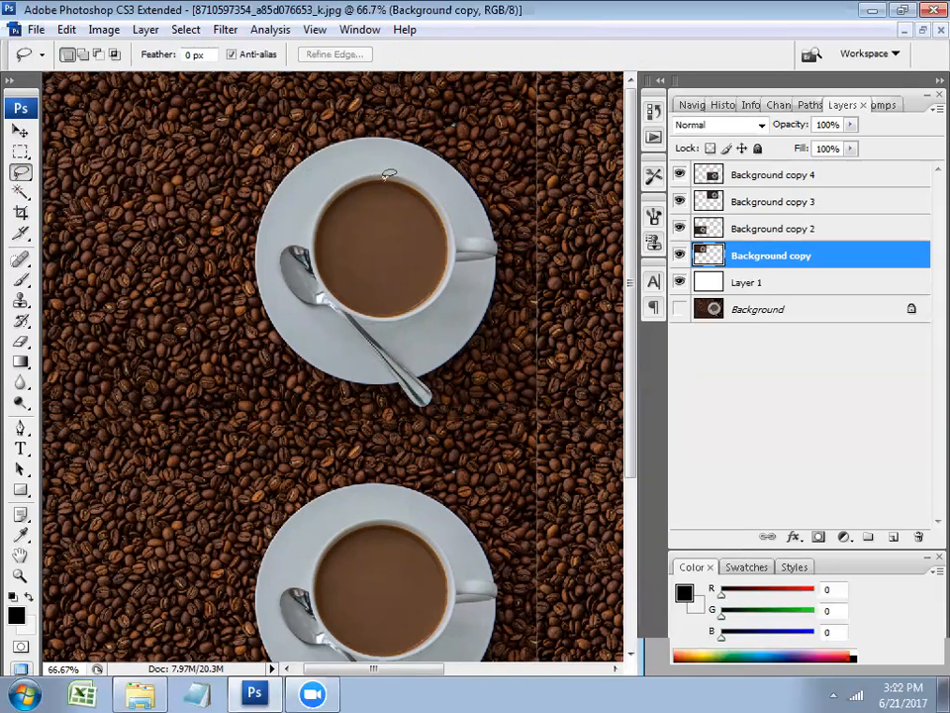
pyautogui.moveTo(382, 174)
pyautogui.mouseDown()
pyautogui.moveTo(348, 181)
pyautogui.moveTo(324, 215)
pyautogui.moveTo(323, 273)
pyautogui.moveTo(357, 314)
pyautogui.moveTo(398, 317)
pyautogui.moveTo(428, 304)
pyautogui.moveTo(449, 230)
pyautogui.mouseUp()
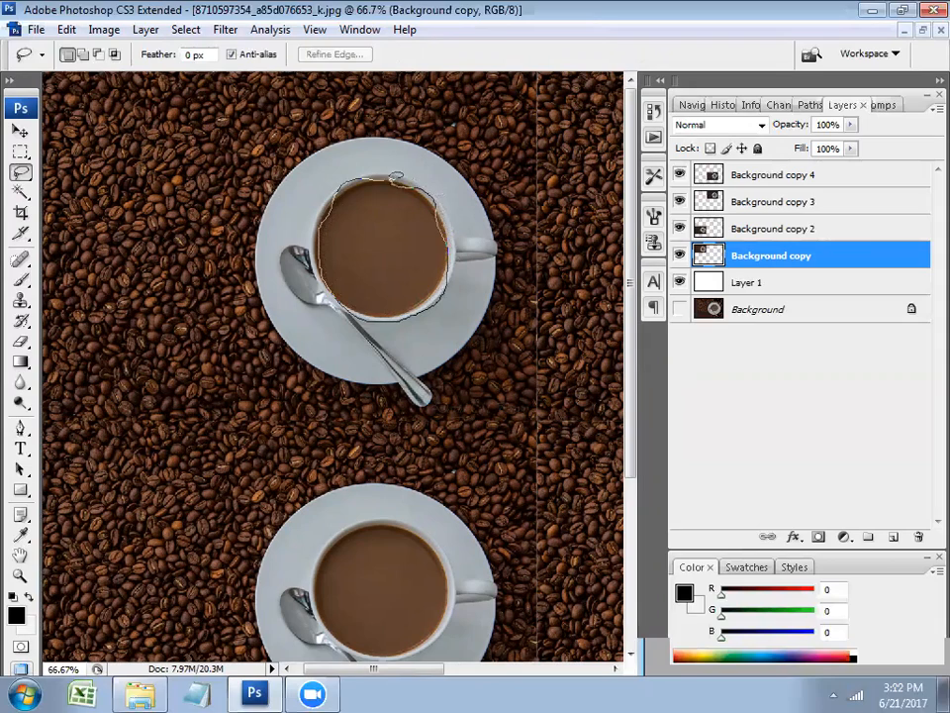
pyautogui.moveTo(387, 173); pyautogui.dragTo(386, 174)
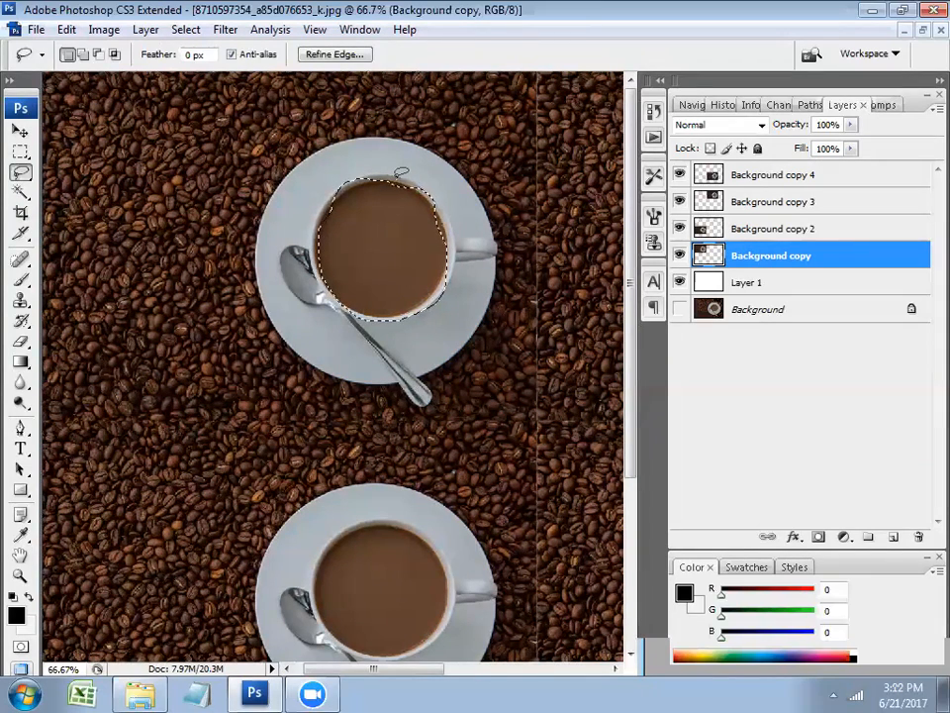
# Try painting black and erasing with a 400 px eraser inside the coffee selection, undoing both strokes
pyautogui.press('b')
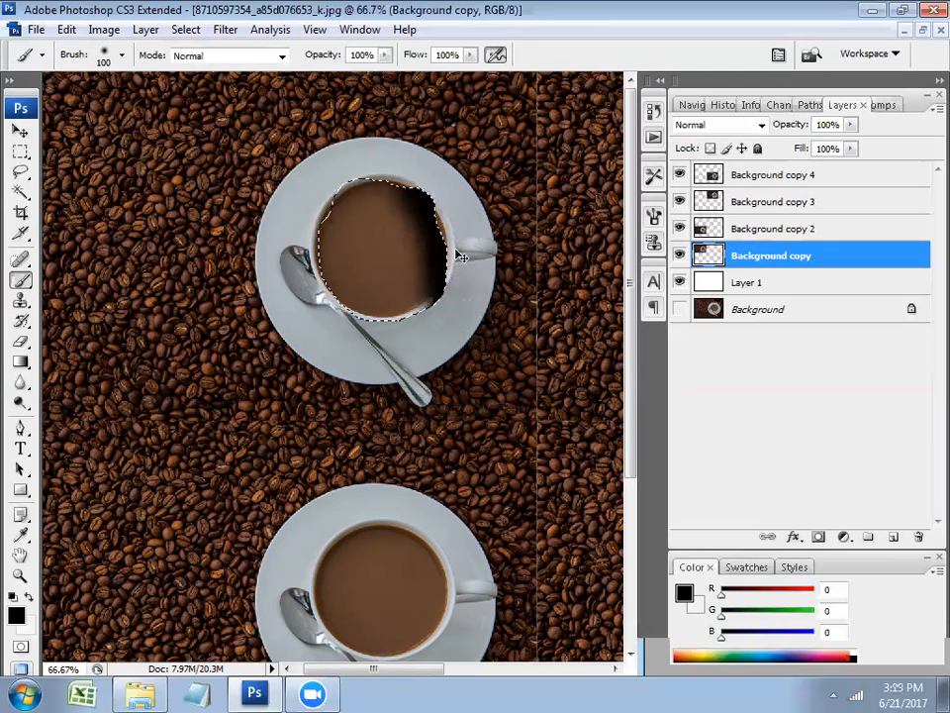
pyautogui.press('e')
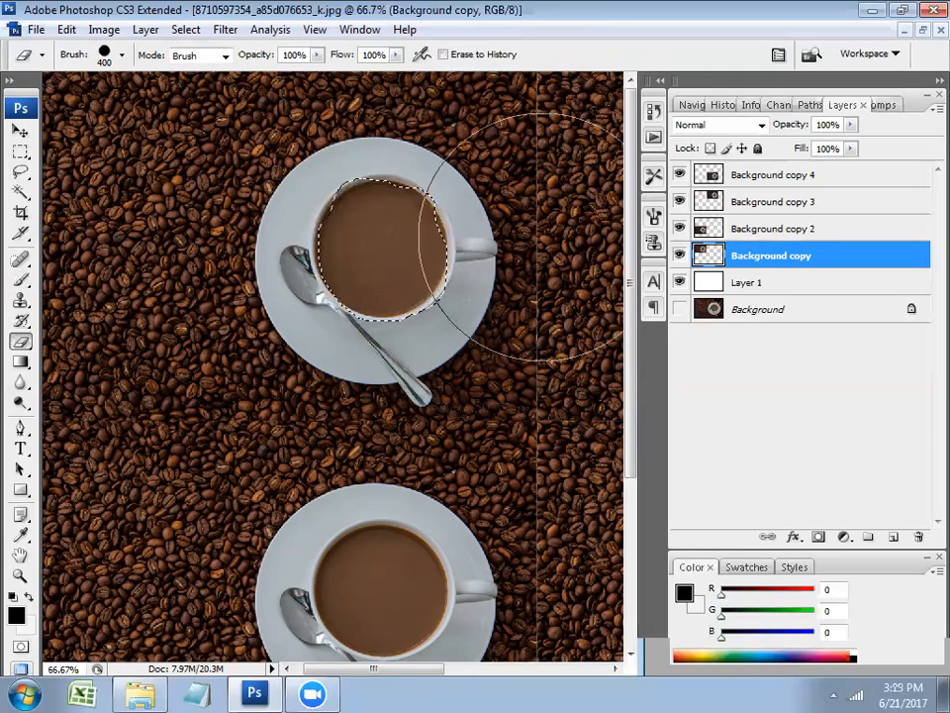
pyautogui.moveTo(514, 279); pyautogui.dragTo(496, 339)
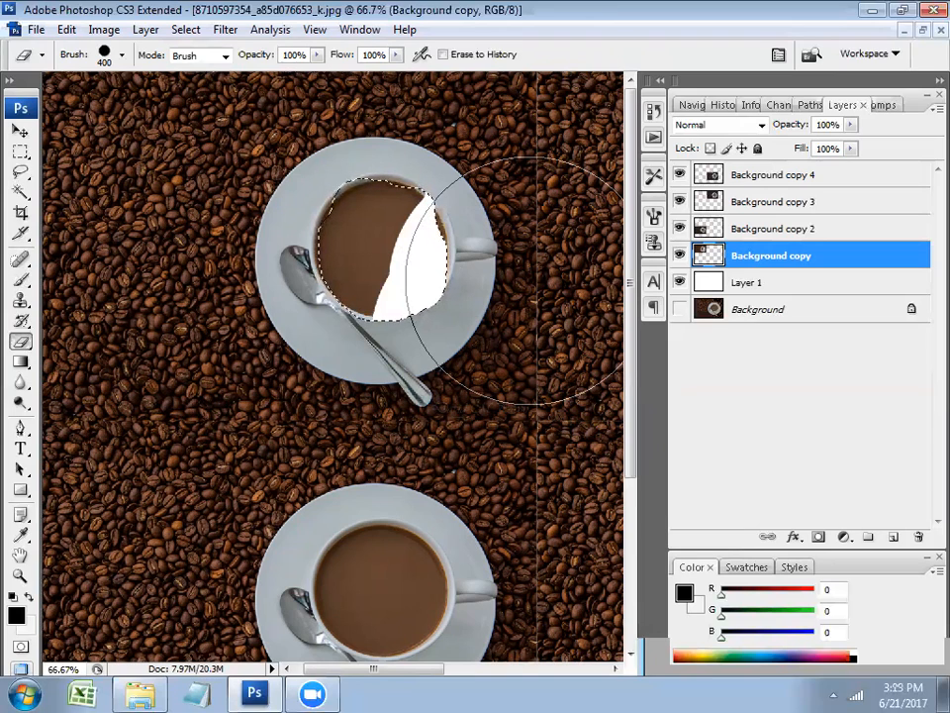
pyautogui.hotkey('ctrl', 'z')
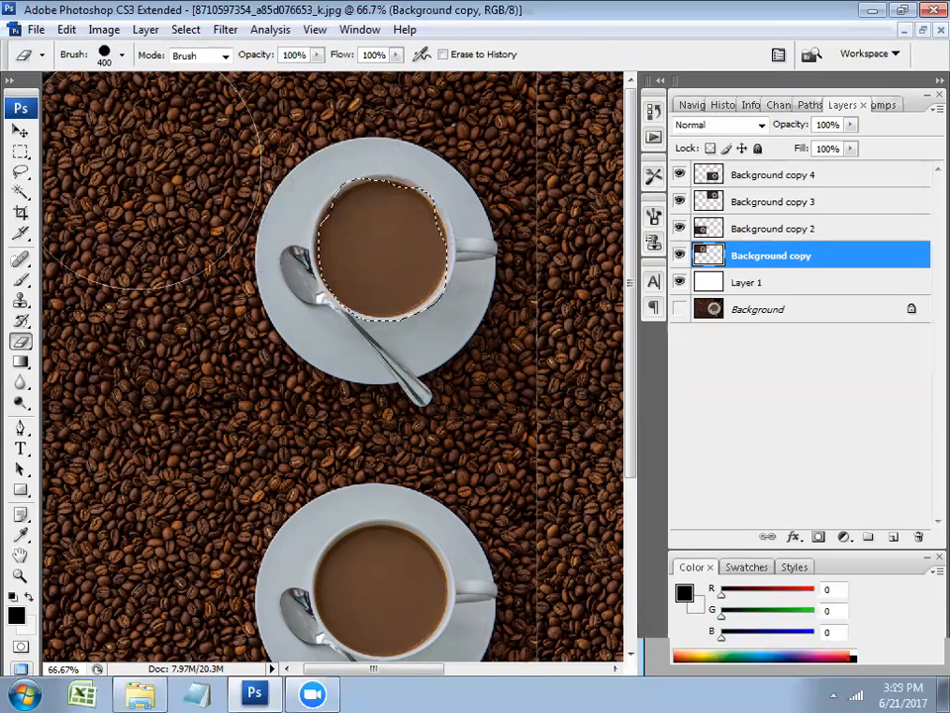
# Clear the coffee selection and draw a freehand Lasso selection around the whole upper-left saucer, cup and spoon
pyautogui.click(21, 173)
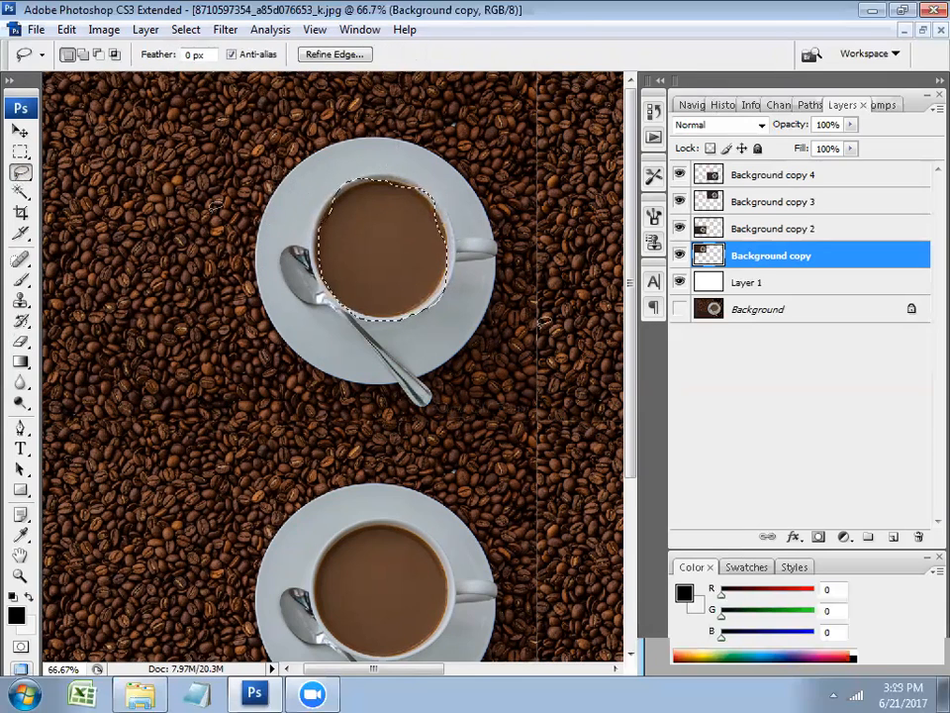
pyautogui.click(20, 192)
pyautogui.press('l')
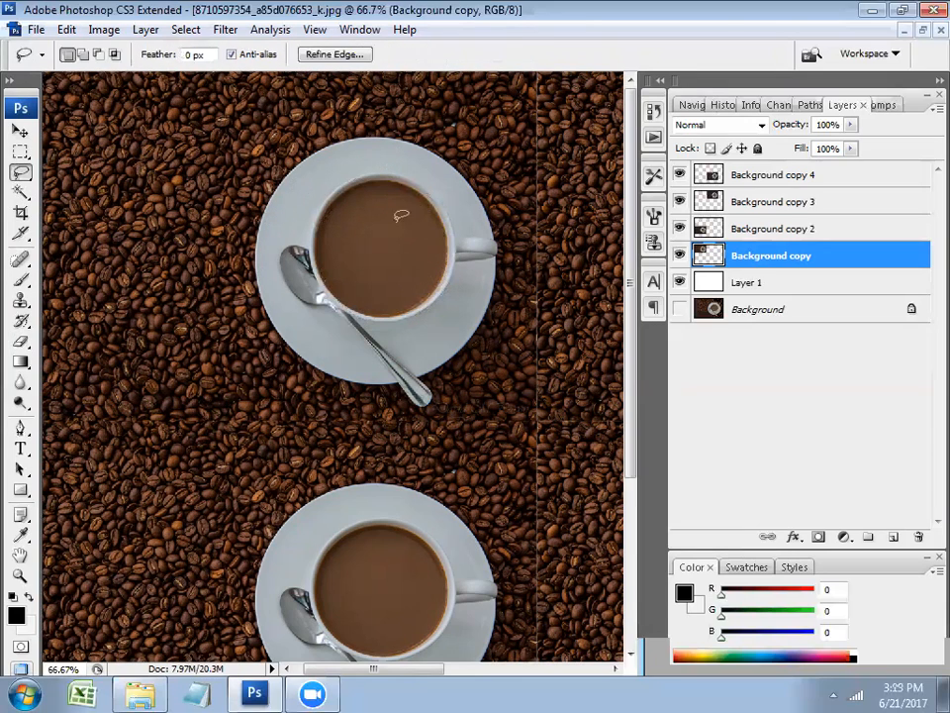
pyautogui.moveTo(429, 144)
pyautogui.mouseDown()
pyautogui.moveTo(338, 135)
pyautogui.moveTo(286, 162)
pyautogui.moveTo(254, 225)
pyautogui.moveTo(255, 299)
pyautogui.moveTo(306, 372)
pyautogui.moveTo(379, 381)
pyautogui.moveTo(423, 403)
pyautogui.moveTo(441, 389)
pyautogui.moveTo(442, 374)
pyautogui.moveTo(478, 357)
pyautogui.moveTo(499, 312)
pyautogui.moveTo(505, 212)
pyautogui.moveTo(432, 155)
pyautogui.mouseUp()
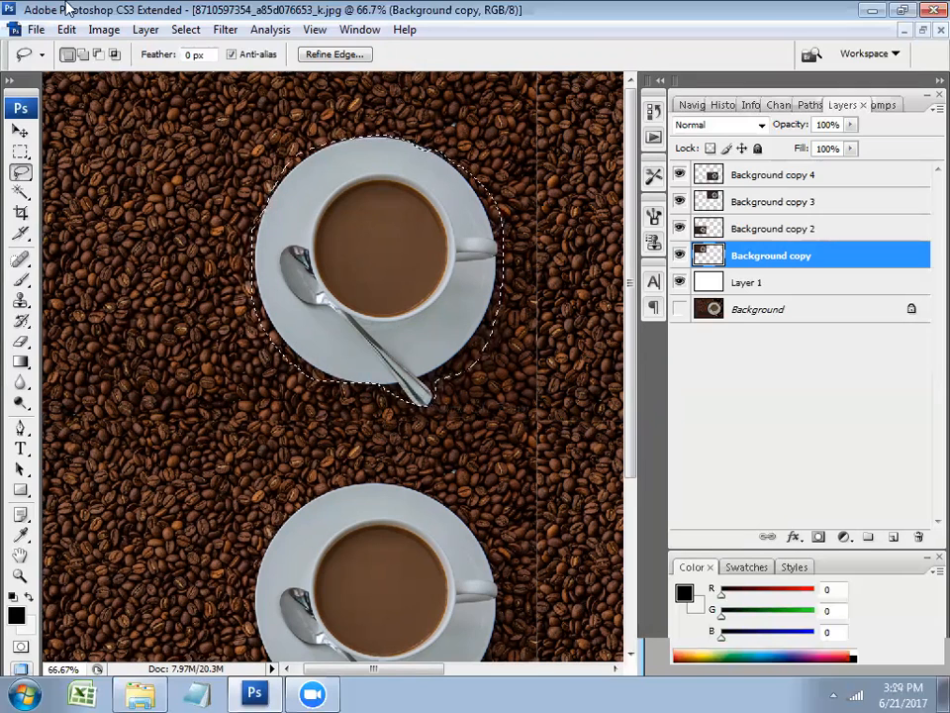
pyautogui.press('v')
pyautogui.rightClick(313, 195)
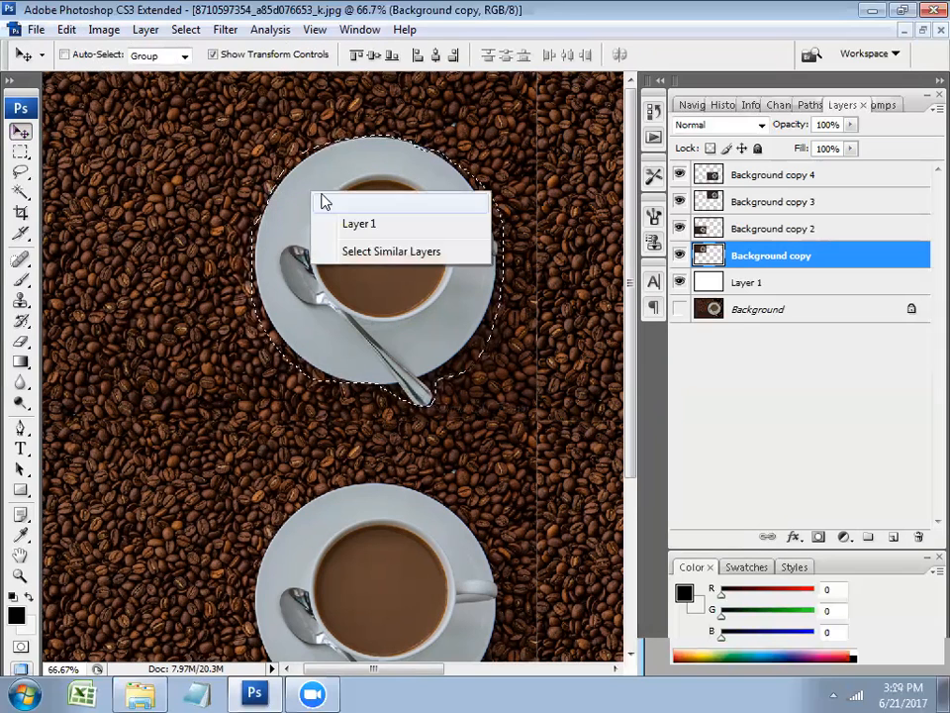
pyautogui.click(377, 269)
pyautogui.click(20, 172)
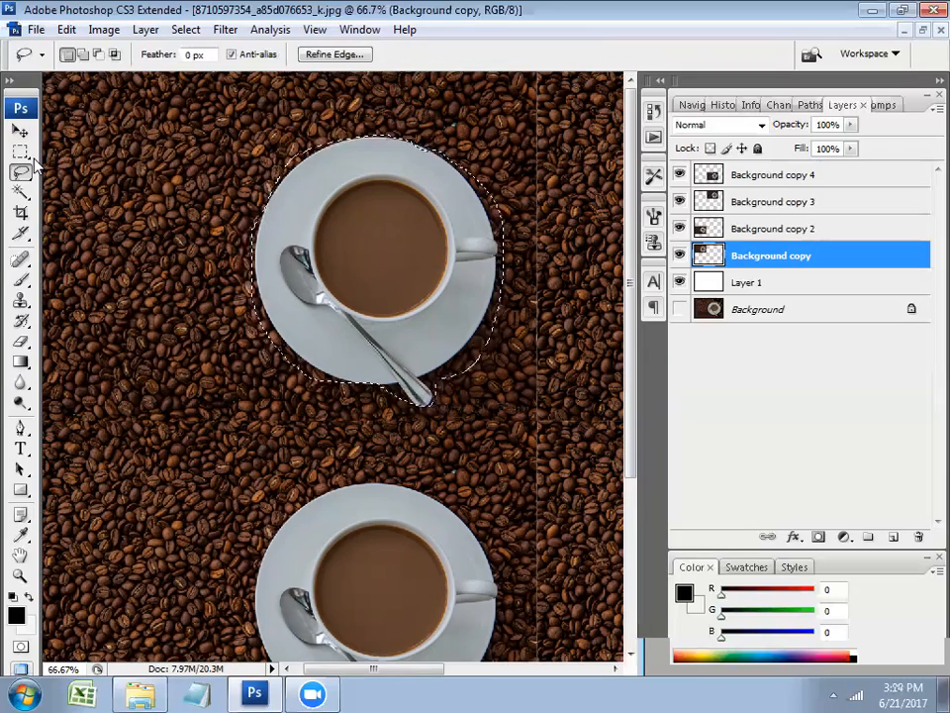
# Copy the selected cup and saucer from Background copy and paste them as a new layer
pyautogui.click(63, 32)
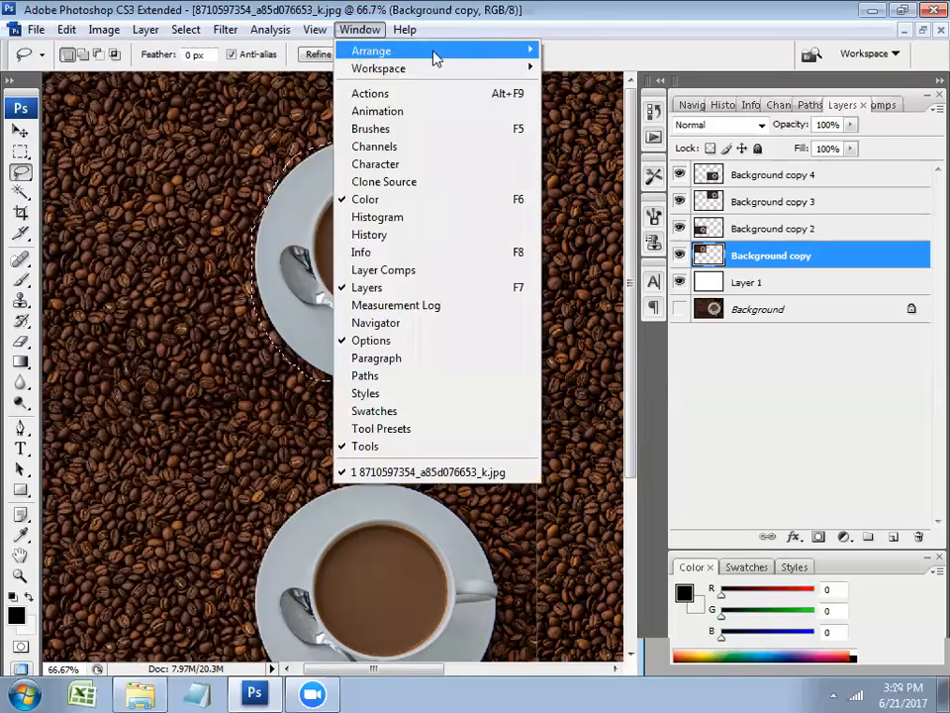
pyautogui.moveTo(87, 32)
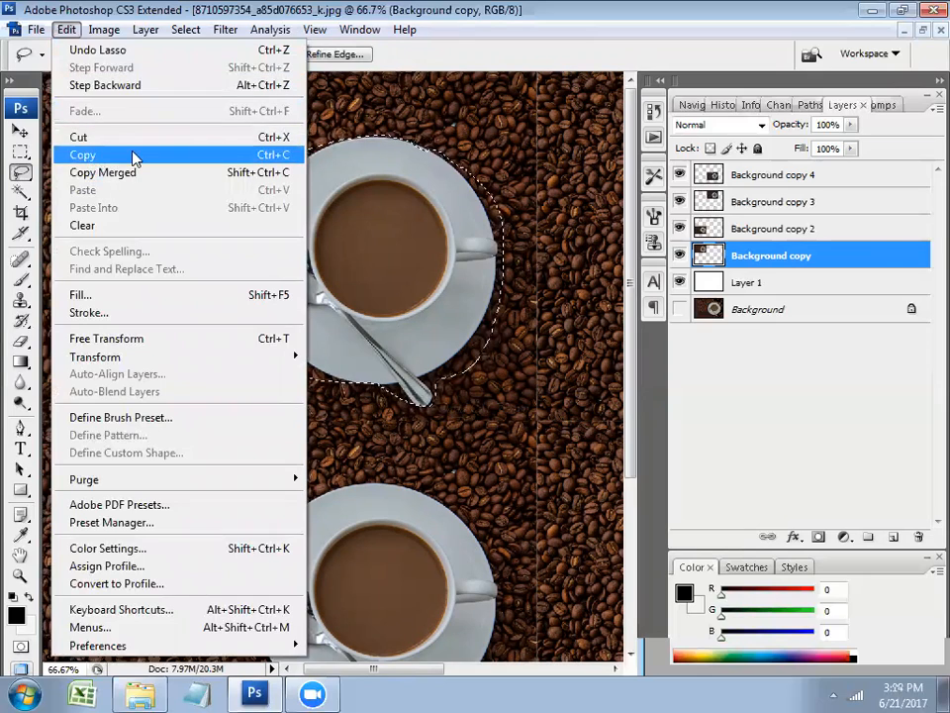
pyautogui.click(134, 155)
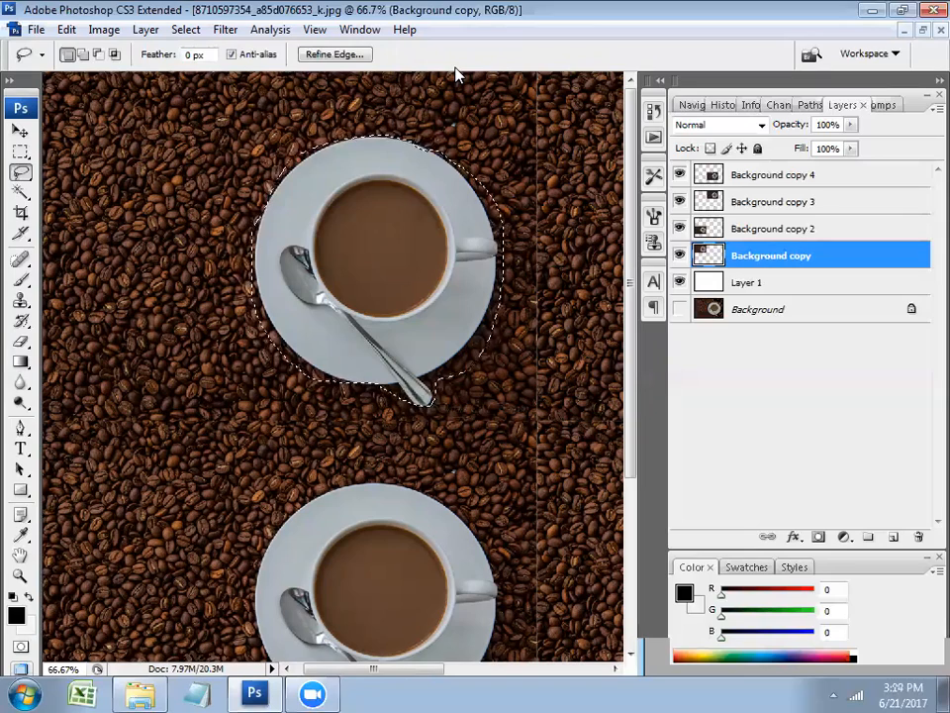
pyautogui.click(67, 30)
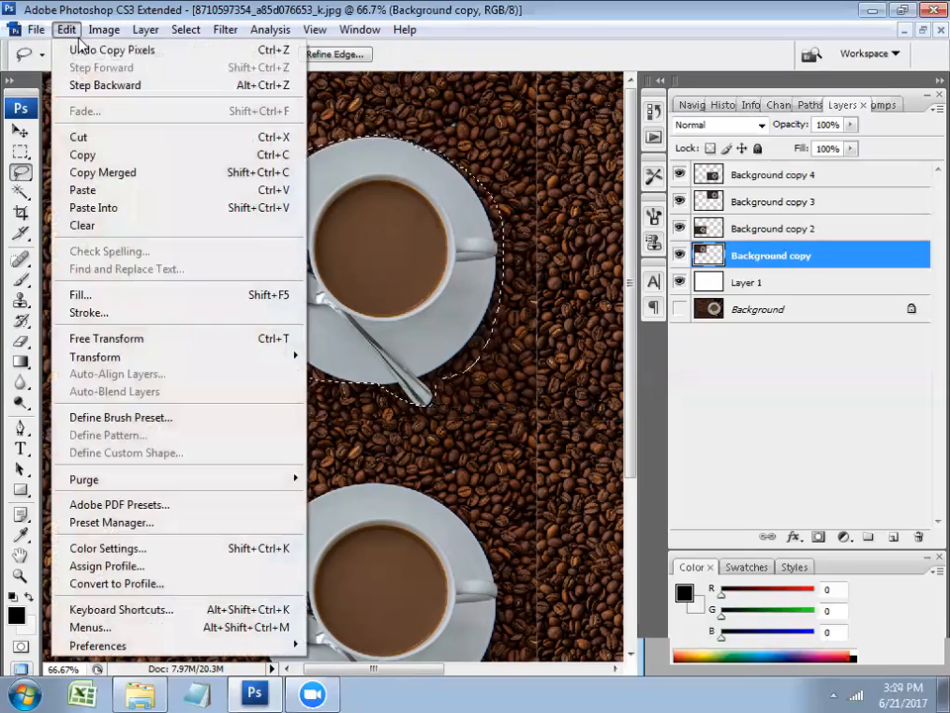
pyautogui.click(106, 190)
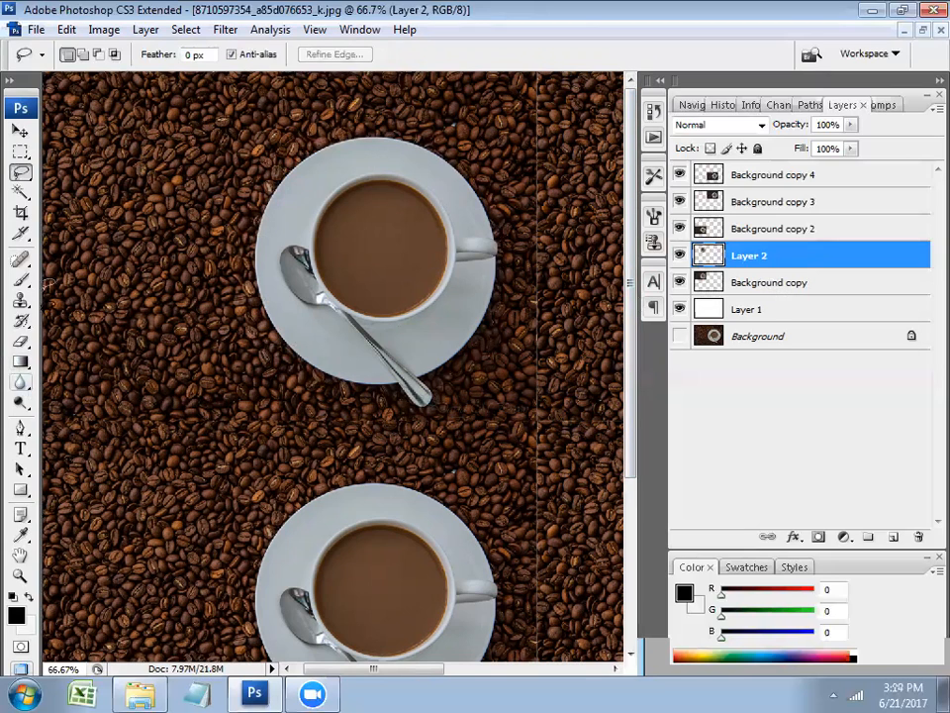
# Shift the pasted cup slightly with the Move tool, and delete its layer
pyautogui.click(20, 130)
pyautogui.moveTo(337, 254); pyautogui.dragTo(363, 266)
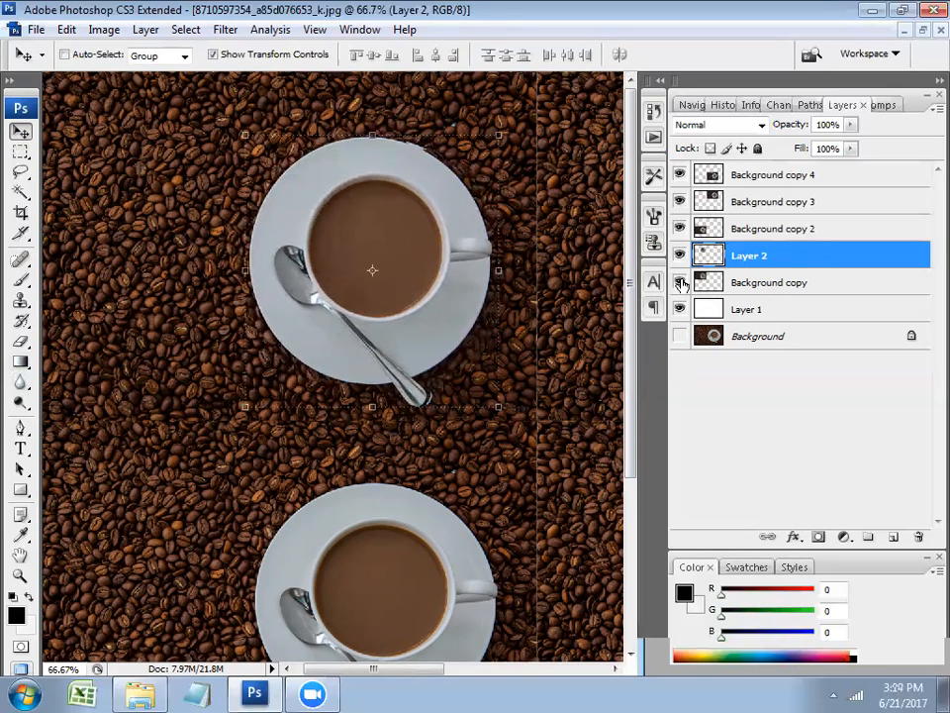
pyautogui.rightClick(818, 257)
pyautogui.click(763, 323)
pyautogui.click(357, 275)
# Set the lasso variant to Polygonal Lasso and try the Quick Selection tool before switching to the Magic Wand
pyautogui.rightClick(20, 173)
pyautogui.click(75, 190)
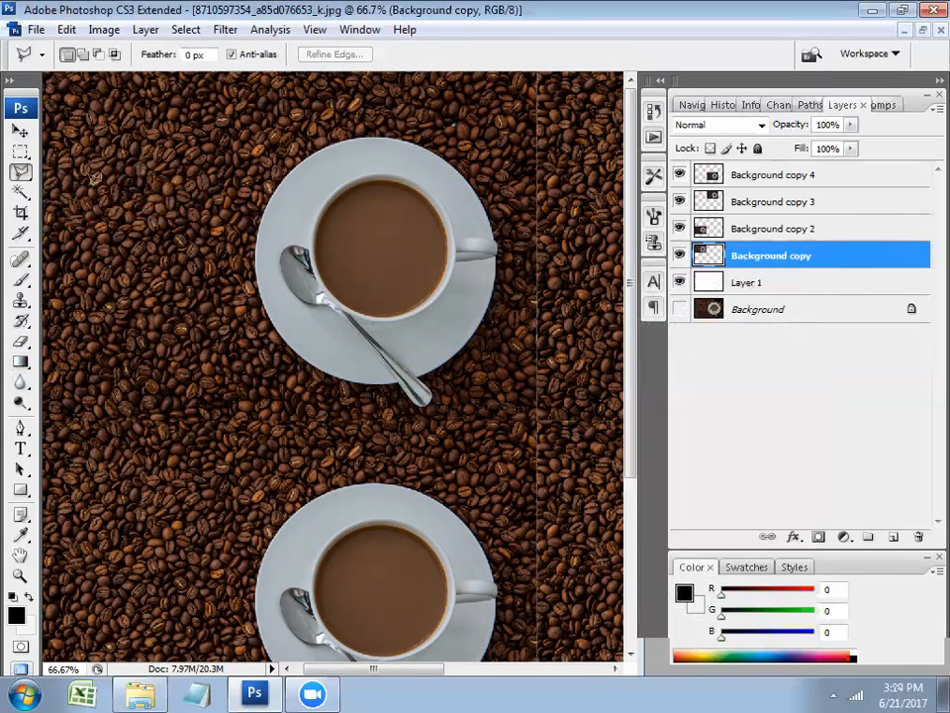
pyautogui.click(20, 193)
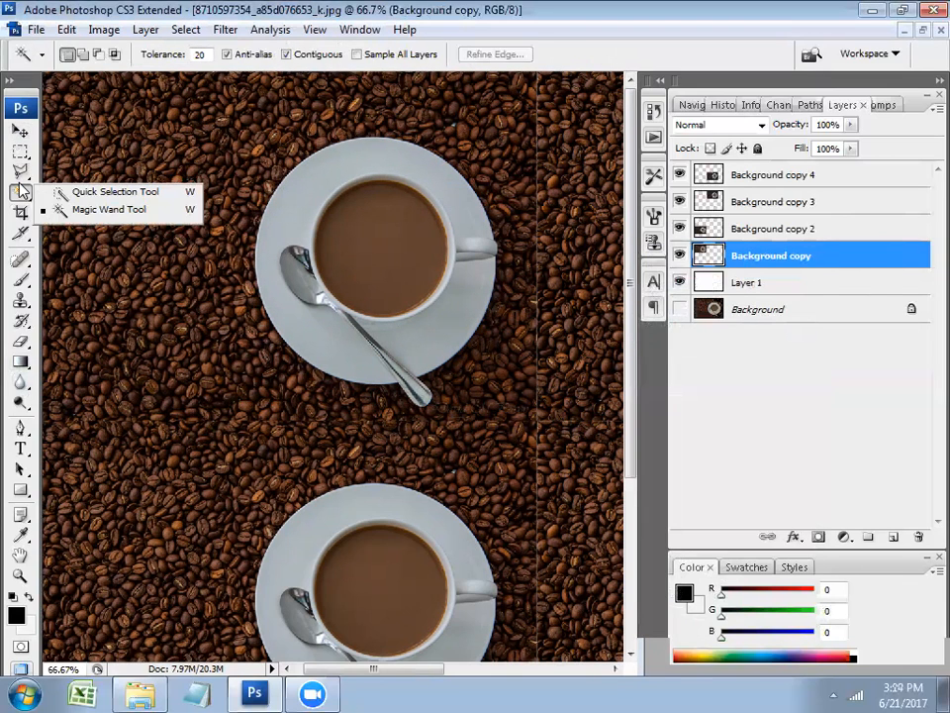
pyautogui.click(108, 191)
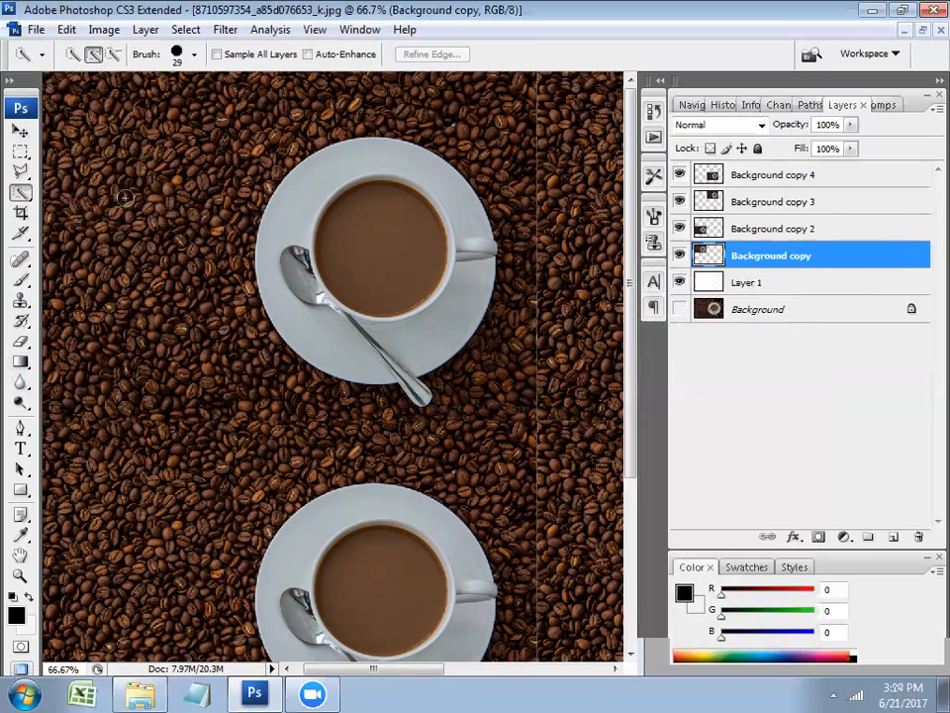
pyautogui.rightClick(19, 193)
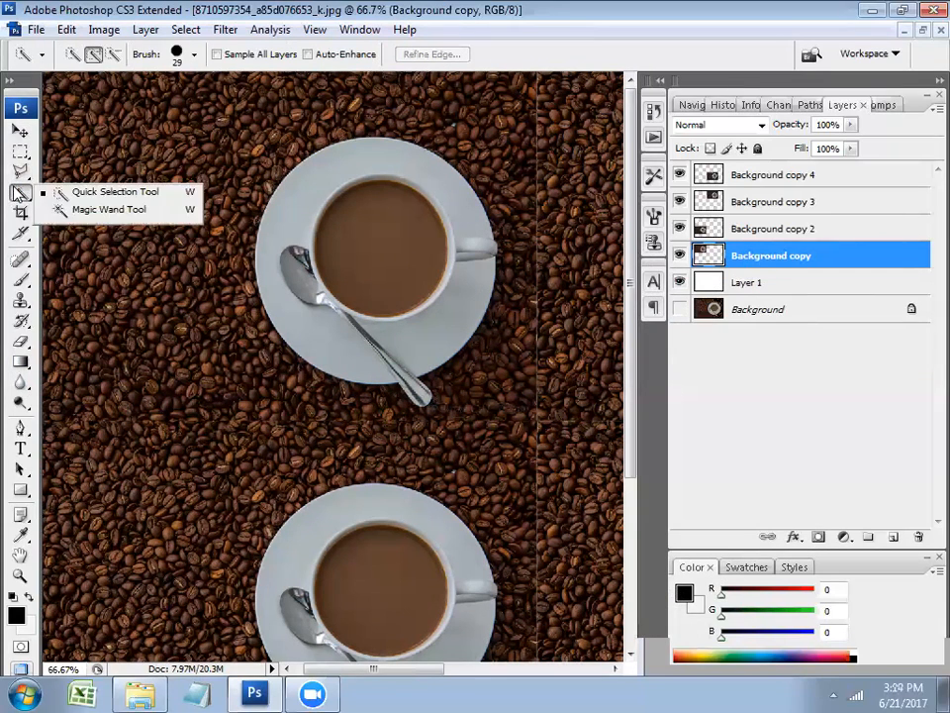
pyautogui.click(99, 210)
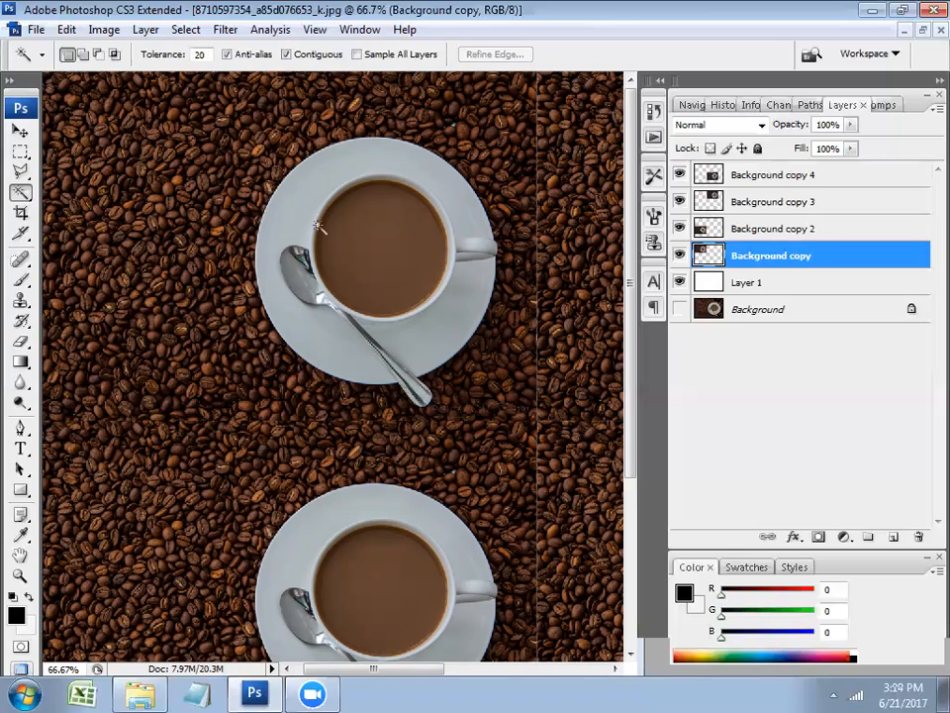
# Outline the upper-left saucer, cup and spoon with the Polygonal Lasso, and clear the selection
pyautogui.click(20, 171)
pyautogui.moveTo(391, 136)
pyautogui.mouseDown()
pyautogui.moveTo(317, 138)
pyautogui.moveTo(269, 174)
pyautogui.moveTo(264, 270)
pyautogui.moveTo(290, 329)
pyautogui.moveTo(433, 400)
pyautogui.moveTo(511, 318)
pyautogui.moveTo(476, 158)
pyautogui.mouseUp()
pyautogui.click(476, 164)
pyautogui.click(420, 145)
pyautogui.click(419, 146)
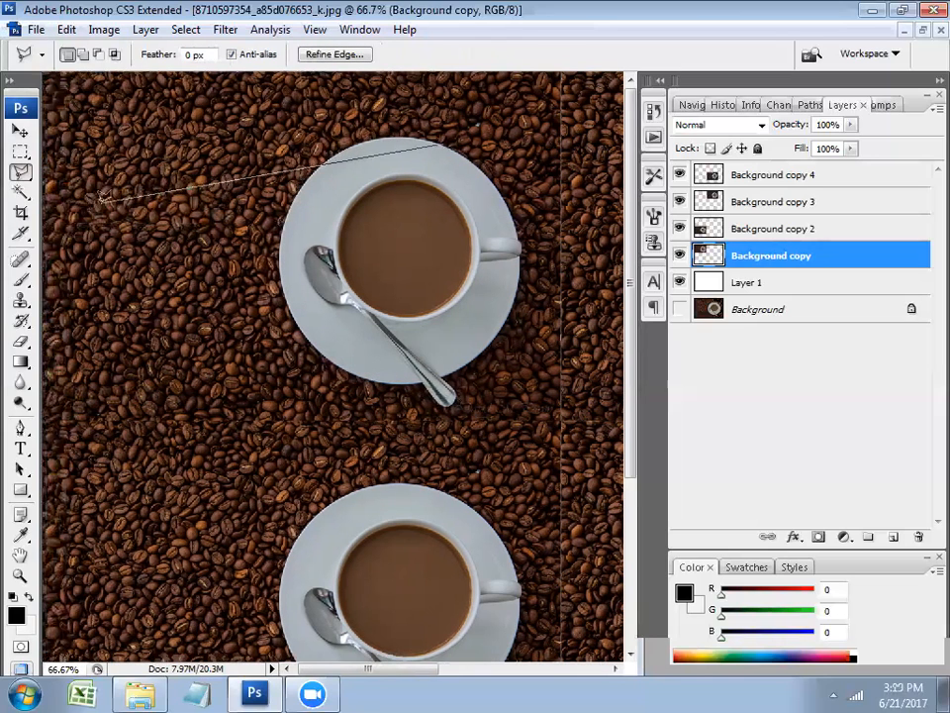
pyautogui.press('Escape')
pyautogui.hotkey('ctrl', 'd')
pyautogui.click(195, 213)
pyautogui.press('Escape')
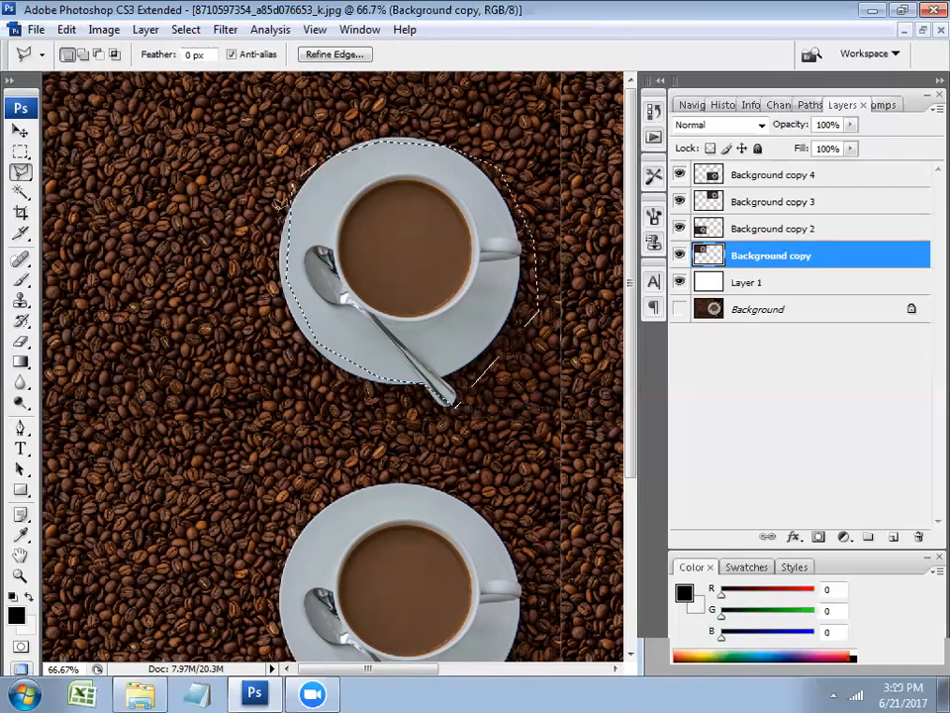
pyautogui.hotkey('ctrl', 'd')
# Select the saucer area between the spoon handle and the cup handle with the Magic Wand at tolerance 20
pyautogui.click(21, 210)
pyautogui.click(22, 192)
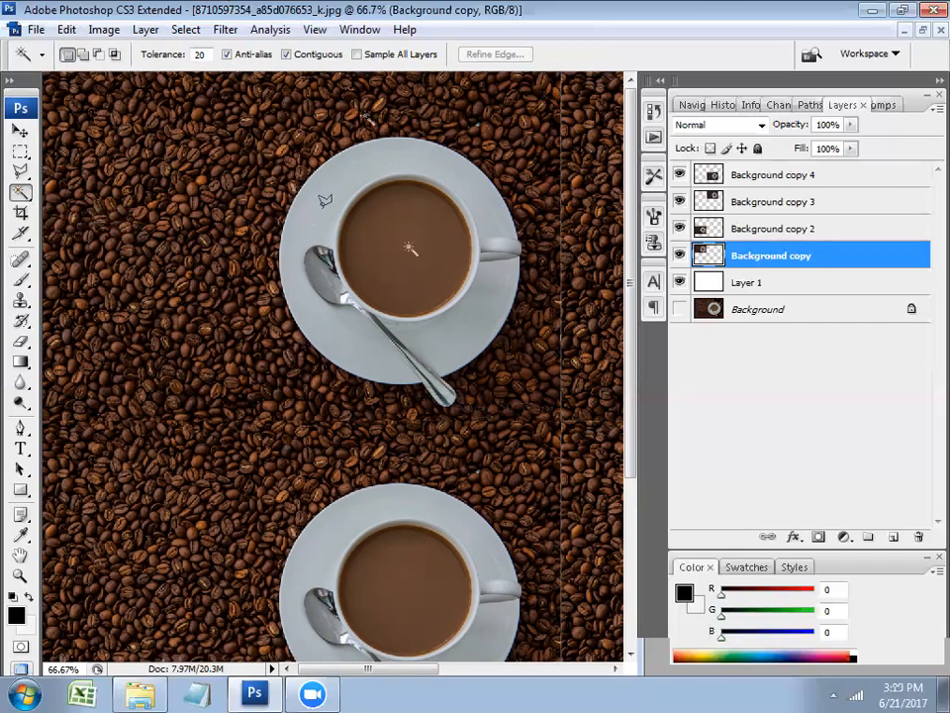
pyautogui.click(453, 337)
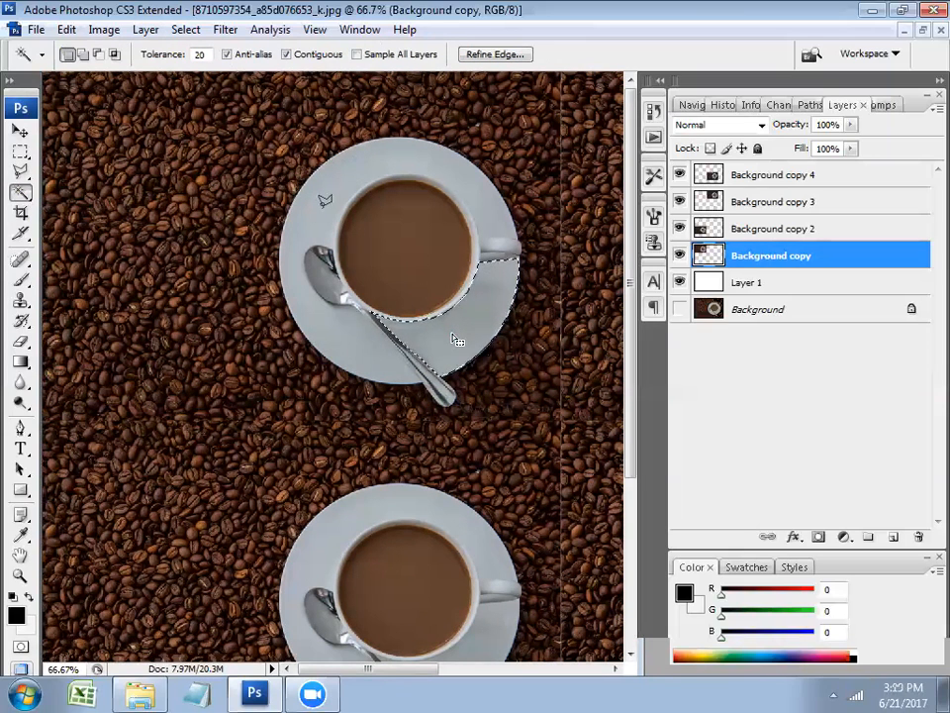
# Add the rest of the upper-left saucer to the Magic Wand selection, and clear the selection
pyautogui.keyDown('shift'); pyautogui.click(477, 209); pyautogui.keyUp('shift')
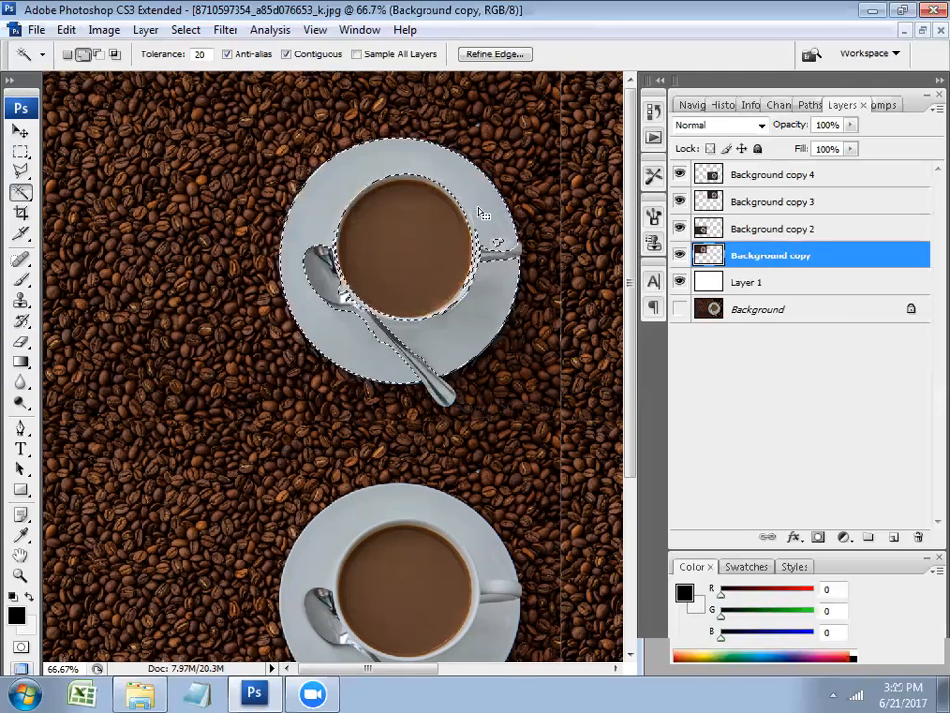
pyautogui.click(414, 229)
pyautogui.hotkey('ctrl', 'd')
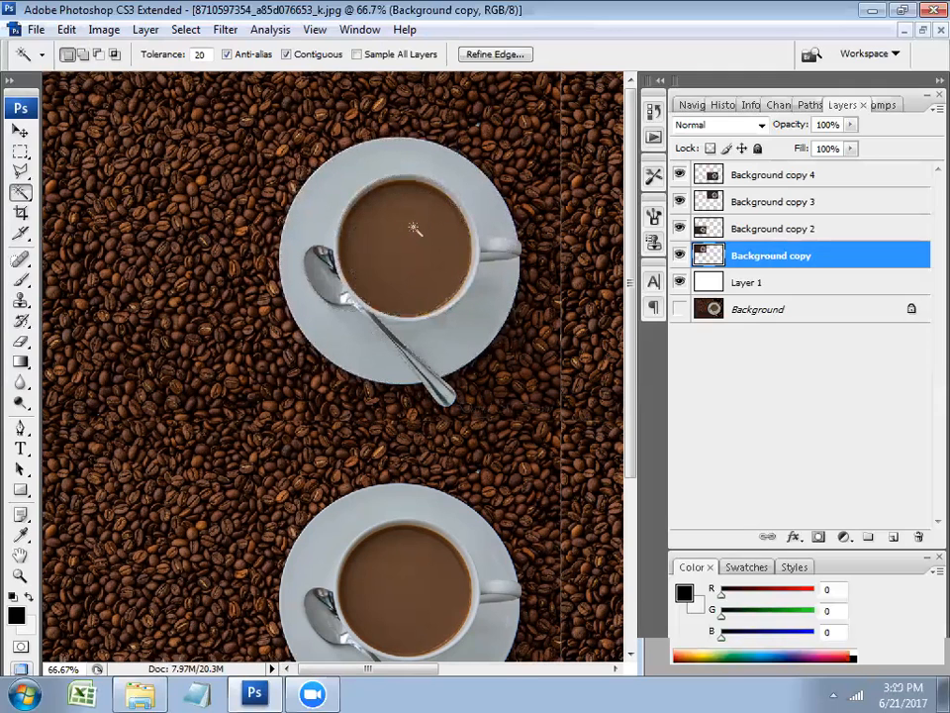
# Crop the image to the upper-left cup photo with the Crop tool, and undo the crop
pyautogui.click(20, 212)
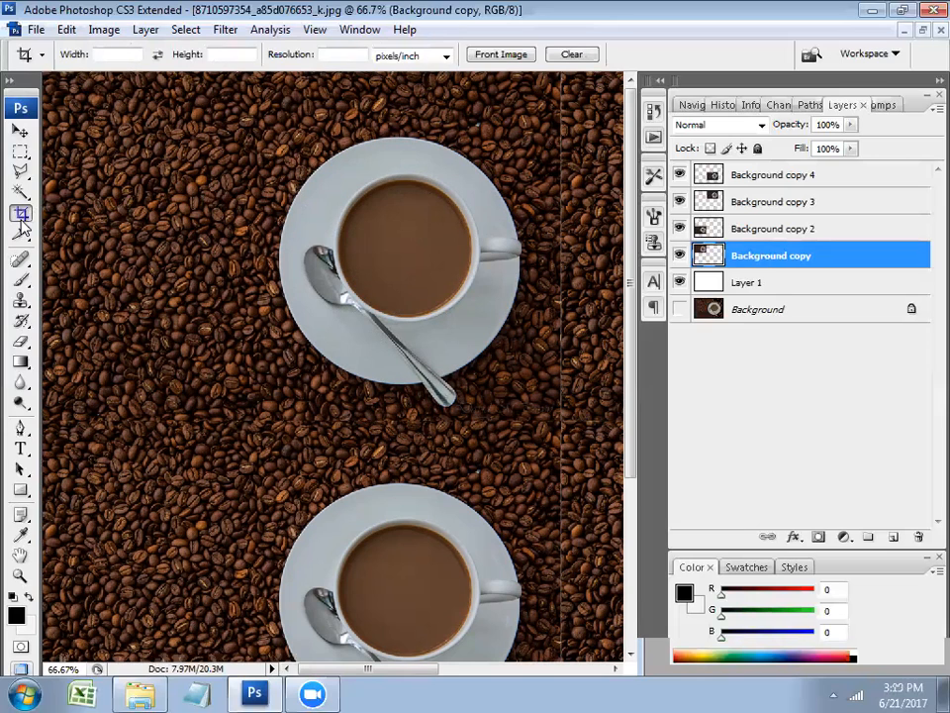
pyautogui.hotkey('ctrl', '-')
pyautogui.hotkey('ctrl', '-')
pyautogui.hotkey('ctrl', '-')
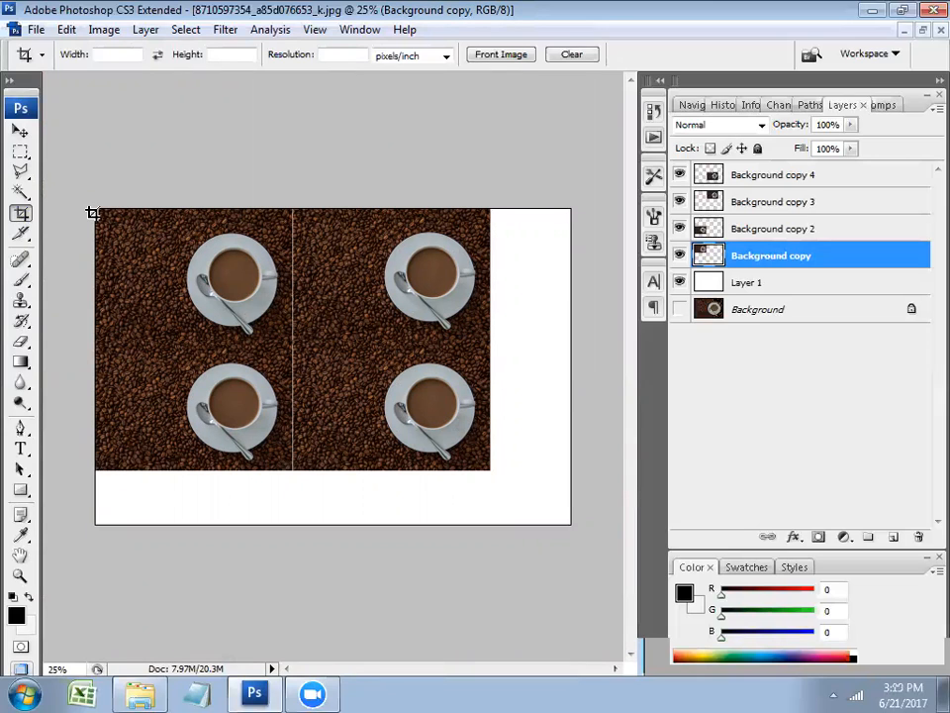
pyautogui.moveTo(94, 208); pyautogui.dragTo(285, 338)
pyautogui.rightClick(247, 287)
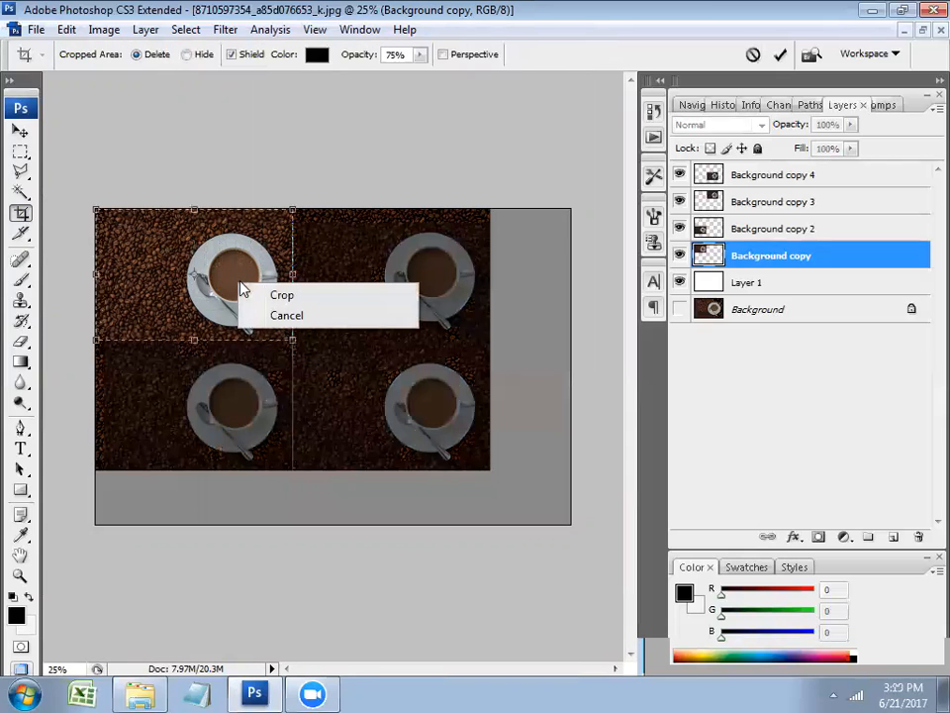
pyautogui.click(261, 296)
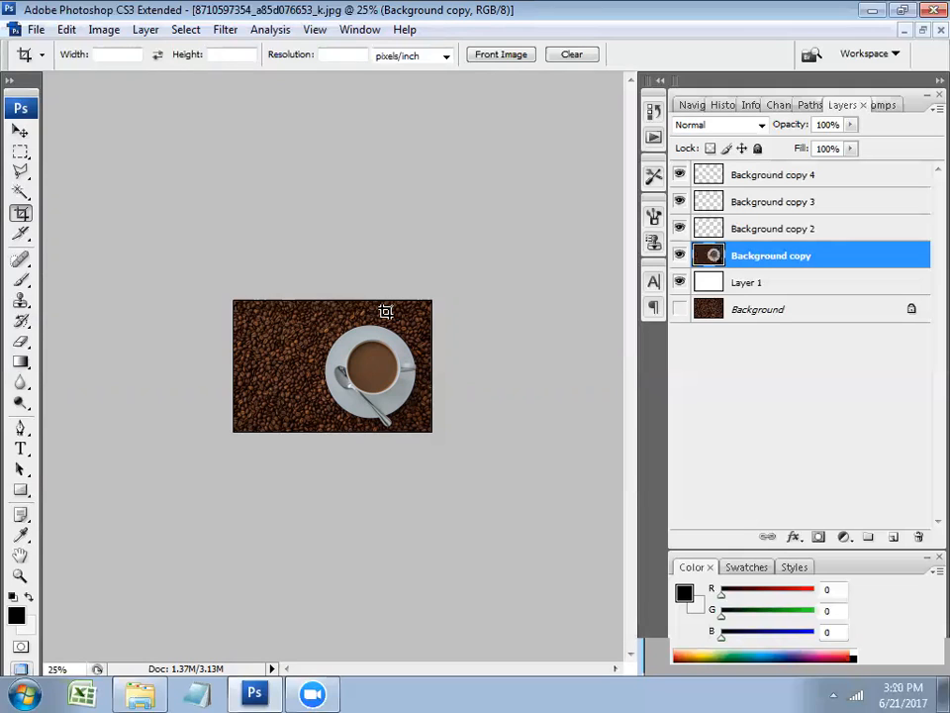
pyautogui.hotkey('ctrl', 'z')
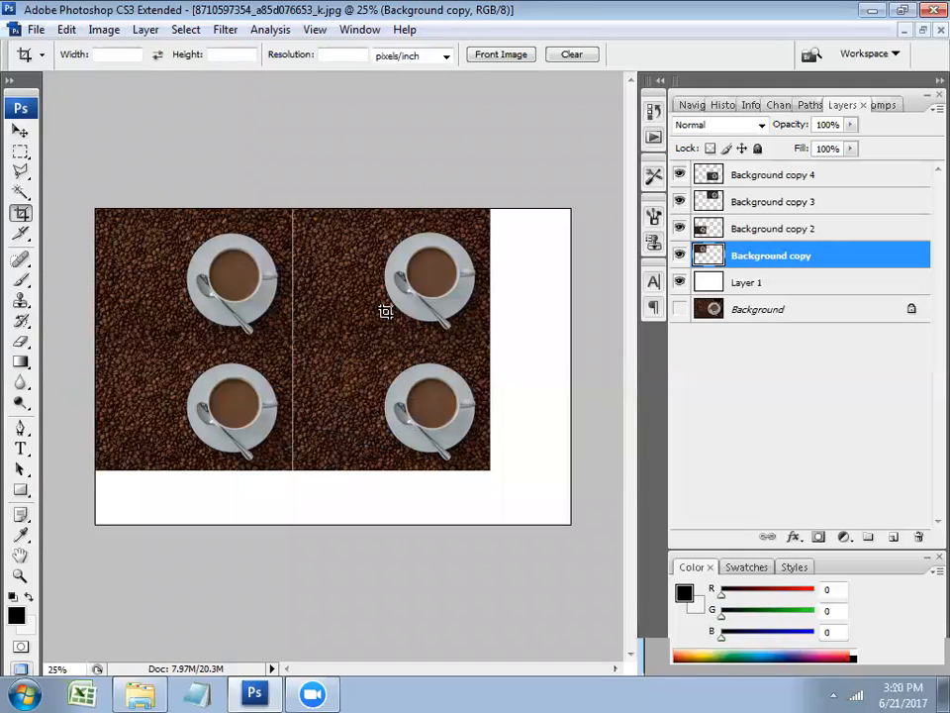
# Dab a soft black spot on the coffee beans beside the upper-left cup with the Brush at size 100
pyautogui.click(22, 257)
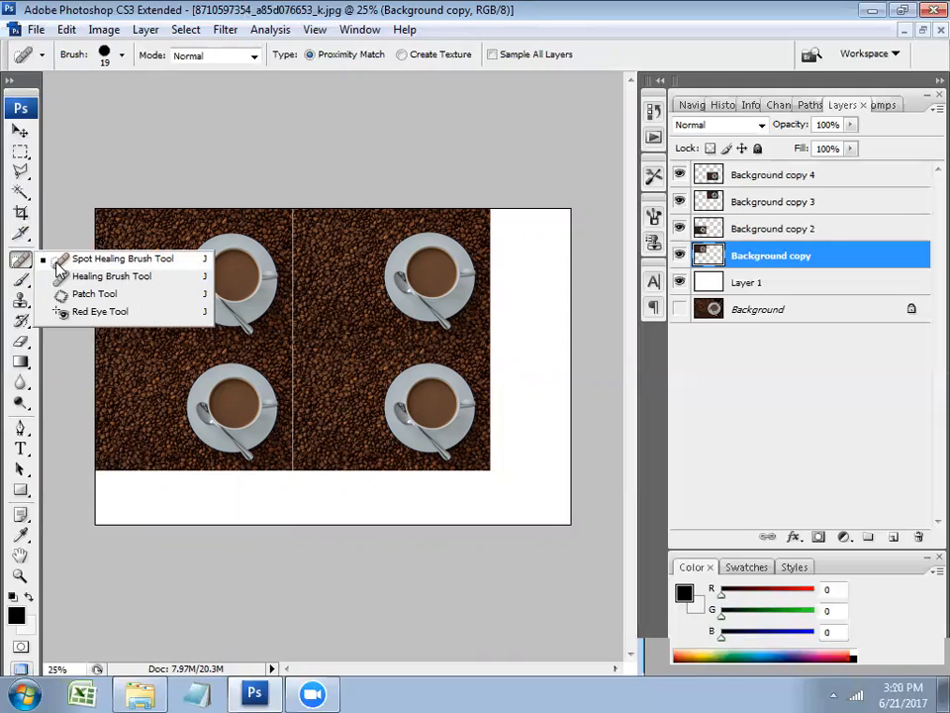
pyautogui.click(57, 265)
pyautogui.press('b')
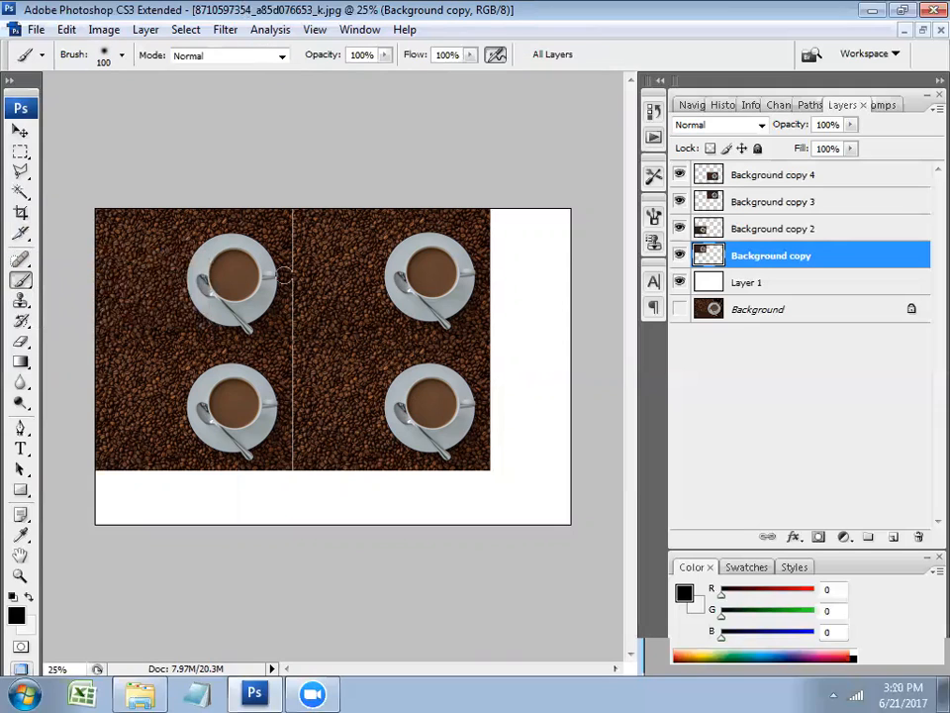
pyautogui.click(164, 273)
pyautogui.click(163, 281)
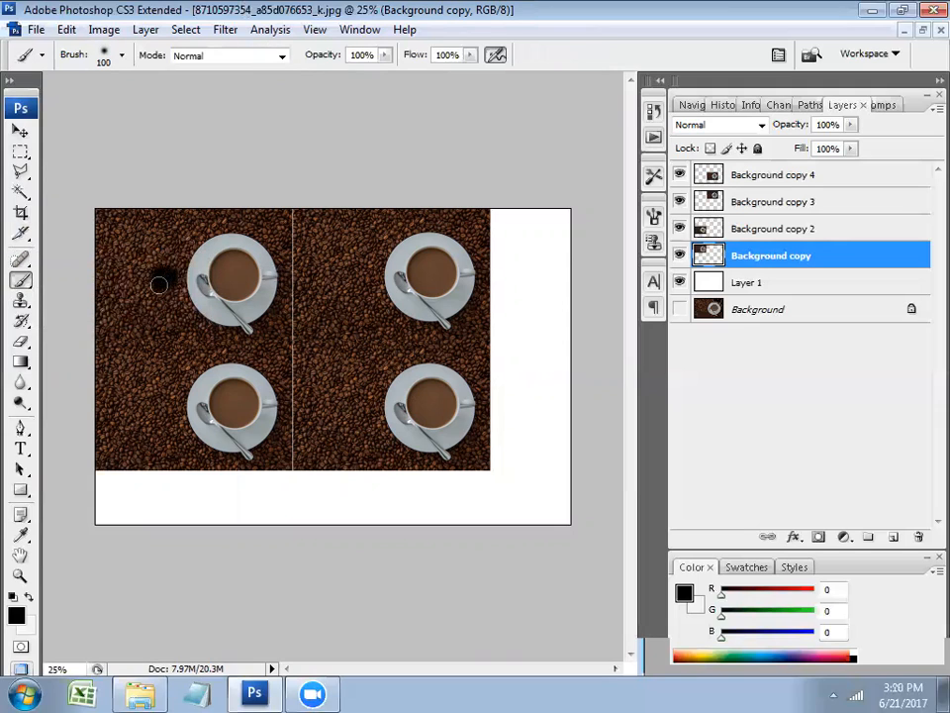
# Activate the Spot Healing Brush and enlarge its brush size to 50
pyautogui.click(20, 259)
pyautogui.click(76, 258)
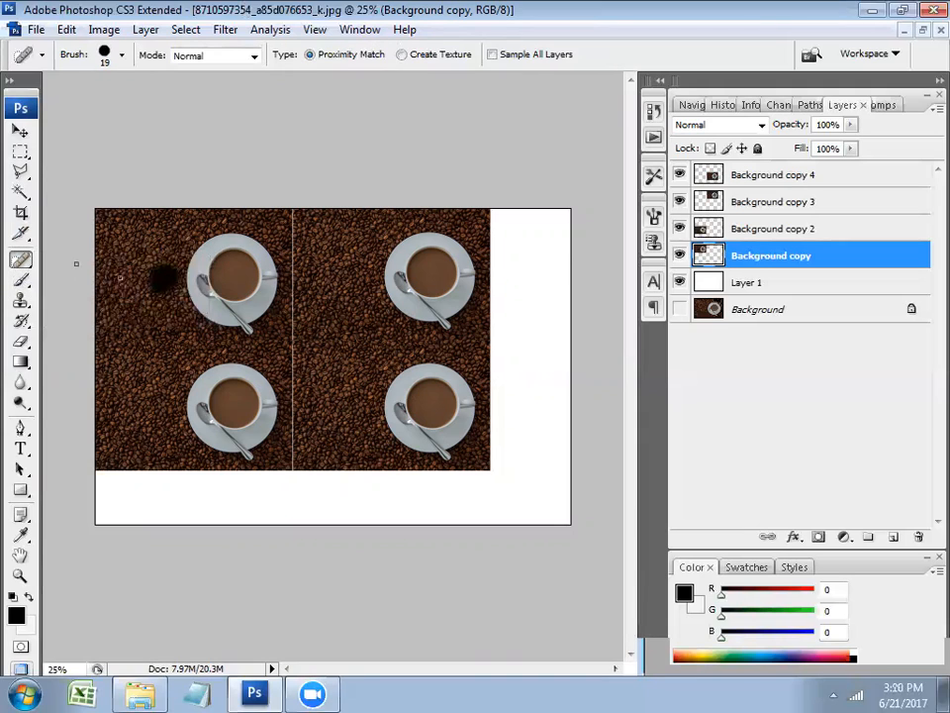
pyautogui.click(21, 259)
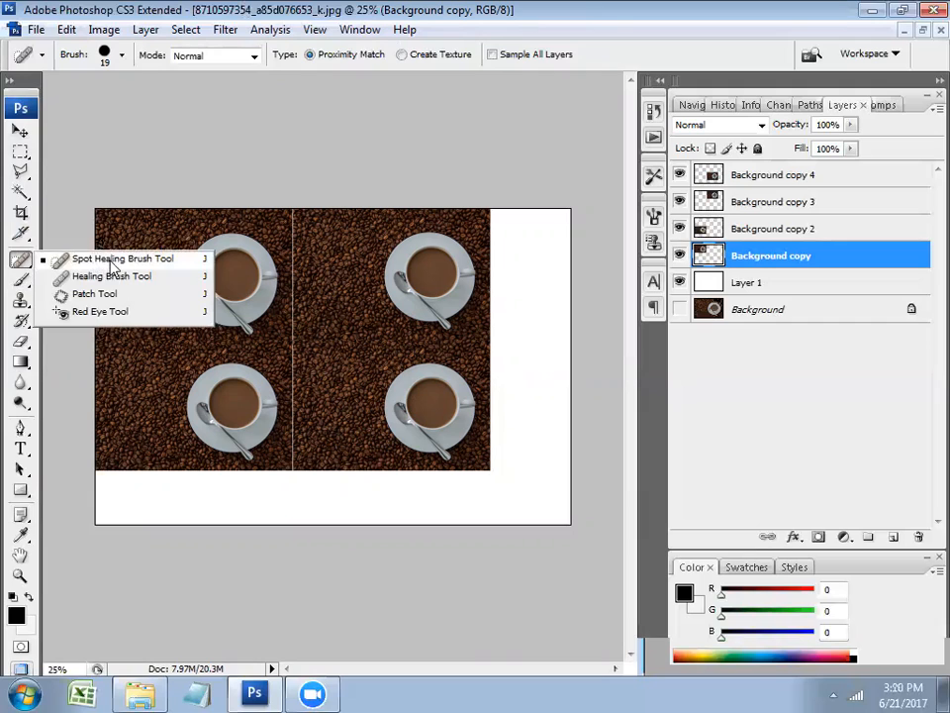
pyautogui.click(112, 265)
pyautogui.press(']')
pyautogui.press(']')
pyautogui.press(']')
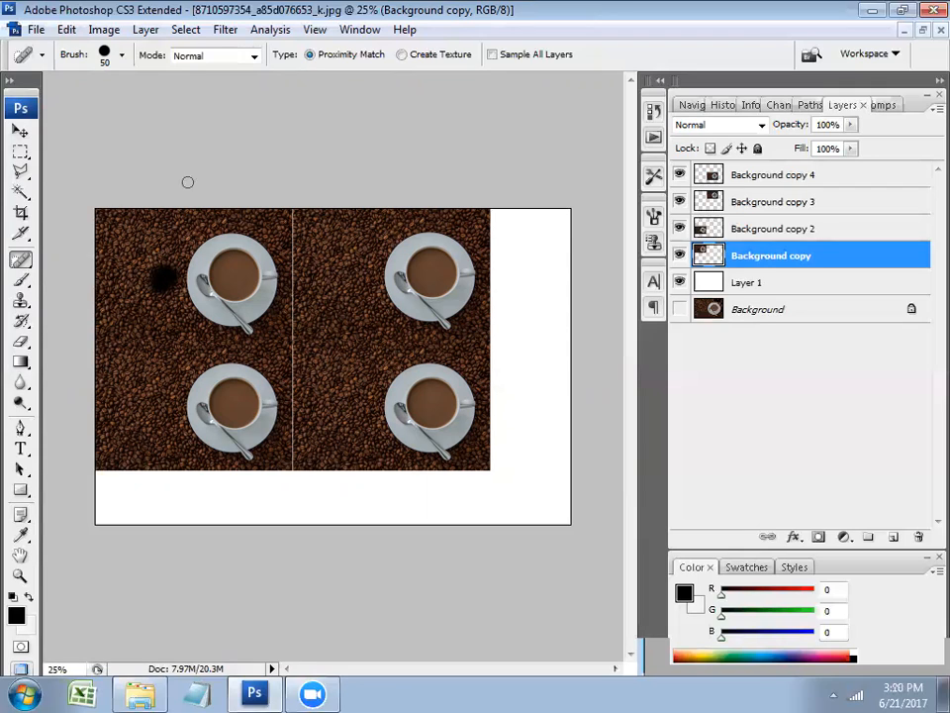
# Activate the Red Eye Tool briefly, and dab more black on the dark spot with the Brush
pyautogui.rightClick(21, 259)
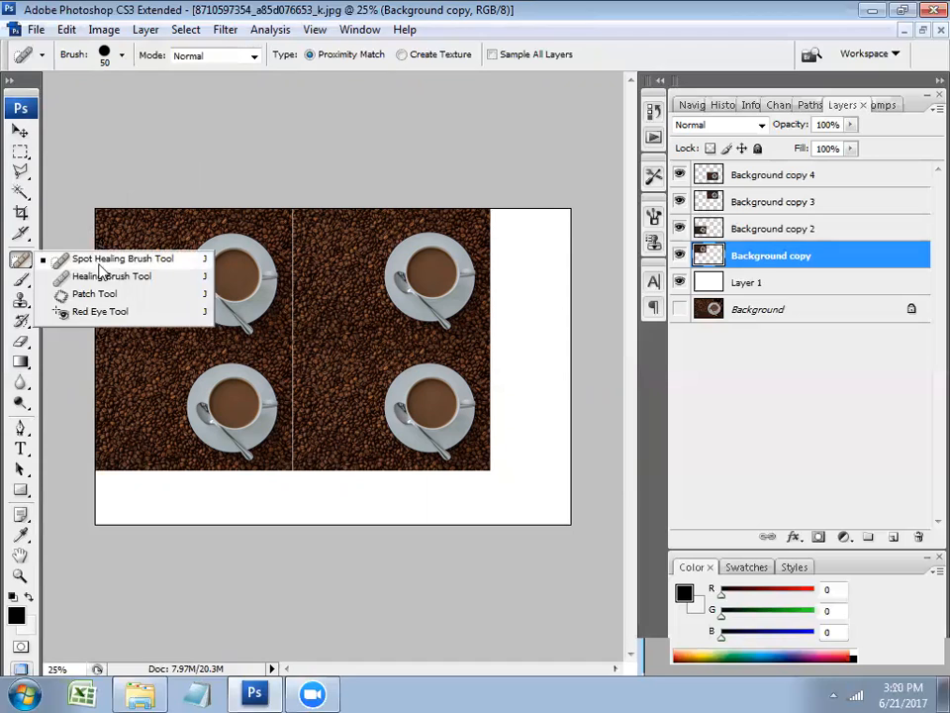
pyautogui.click(114, 312)
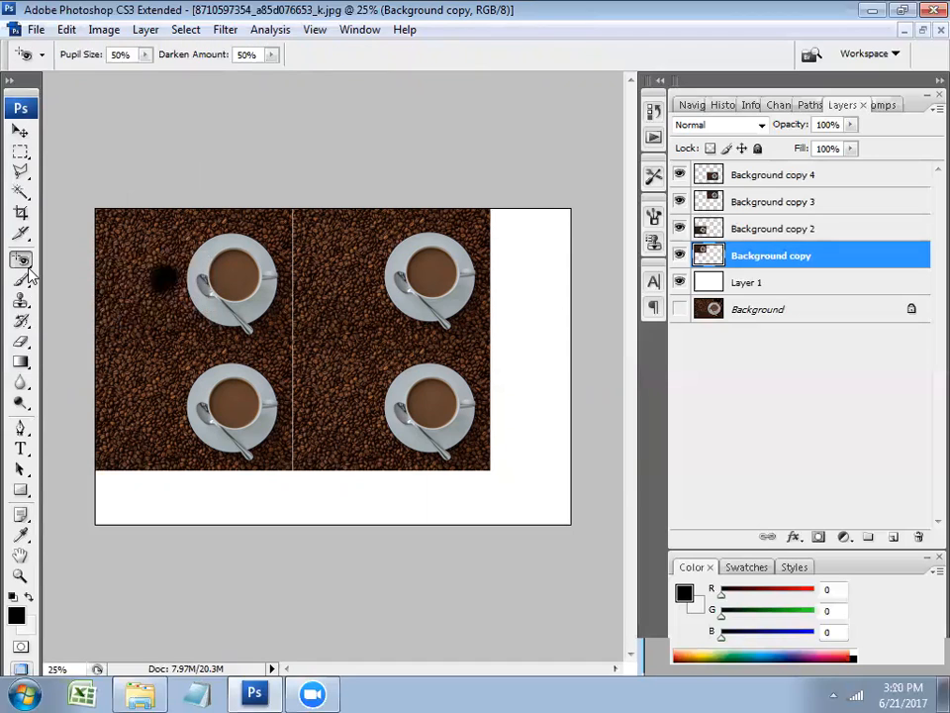
pyautogui.rightClick(27, 268)
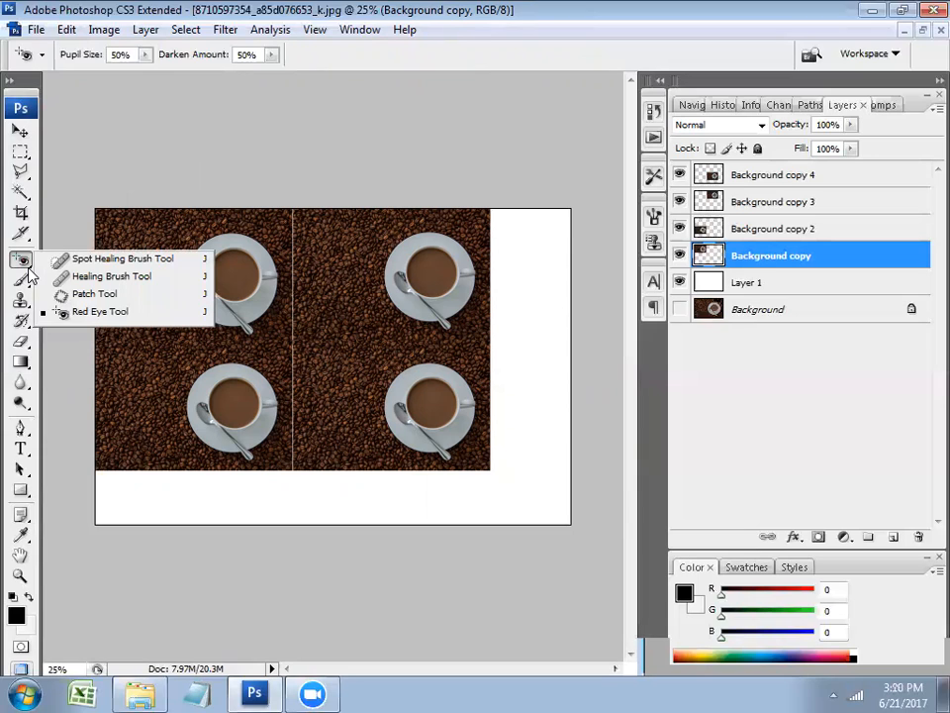
pyautogui.click(161, 277)
pyautogui.press('b')
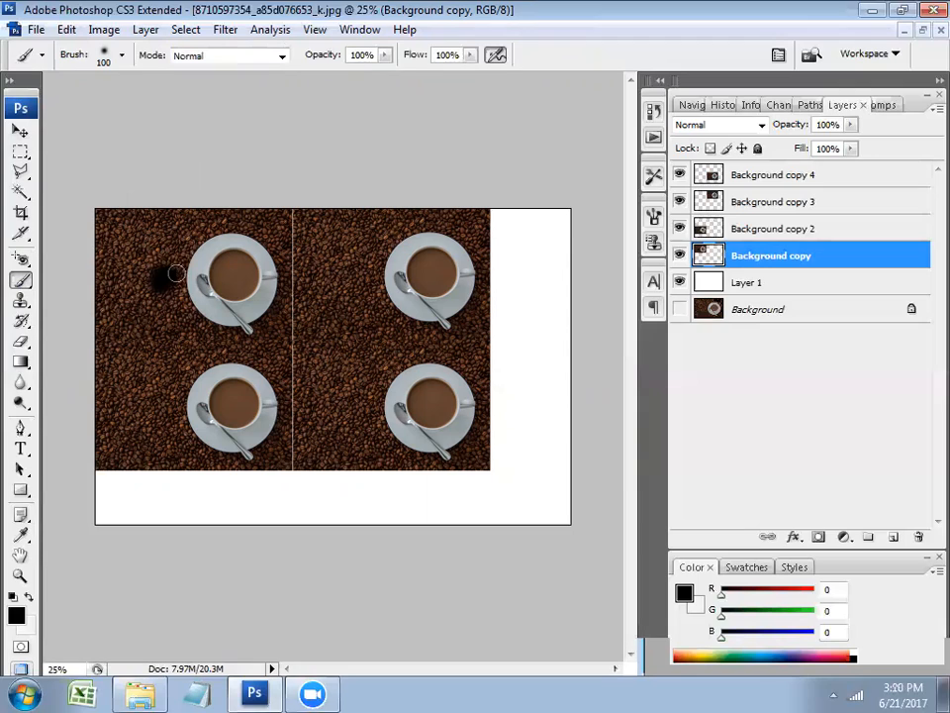
pyautogui.click(163, 277)
# Hide the four Background copy layers, and try a freehand black brush stroke on Layer 1 before undoing it
pyautogui.moveTo(679, 255); pyautogui.dragTo(681, 176)
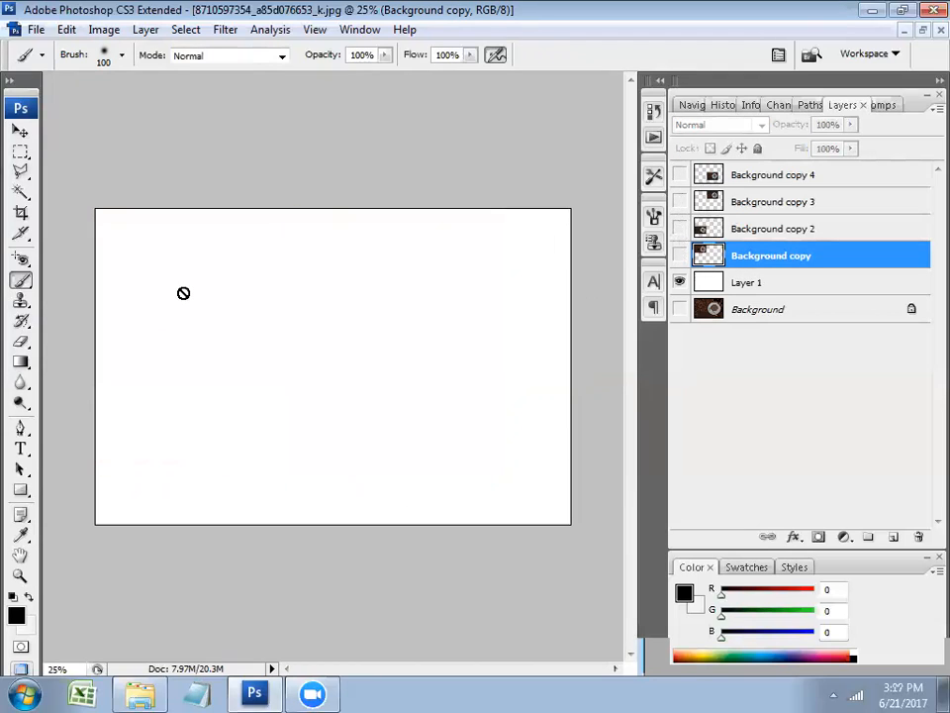
pyautogui.click(760, 285)
pyautogui.moveTo(232, 253)
pyautogui.mouseDown()
pyautogui.moveTo(299, 404)
pyautogui.moveTo(220, 336)
pyautogui.moveTo(385, 300)
pyautogui.moveTo(391, 456)
pyautogui.moveTo(357, 394)
pyautogui.moveTo(443, 343)
pyautogui.mouseUp()
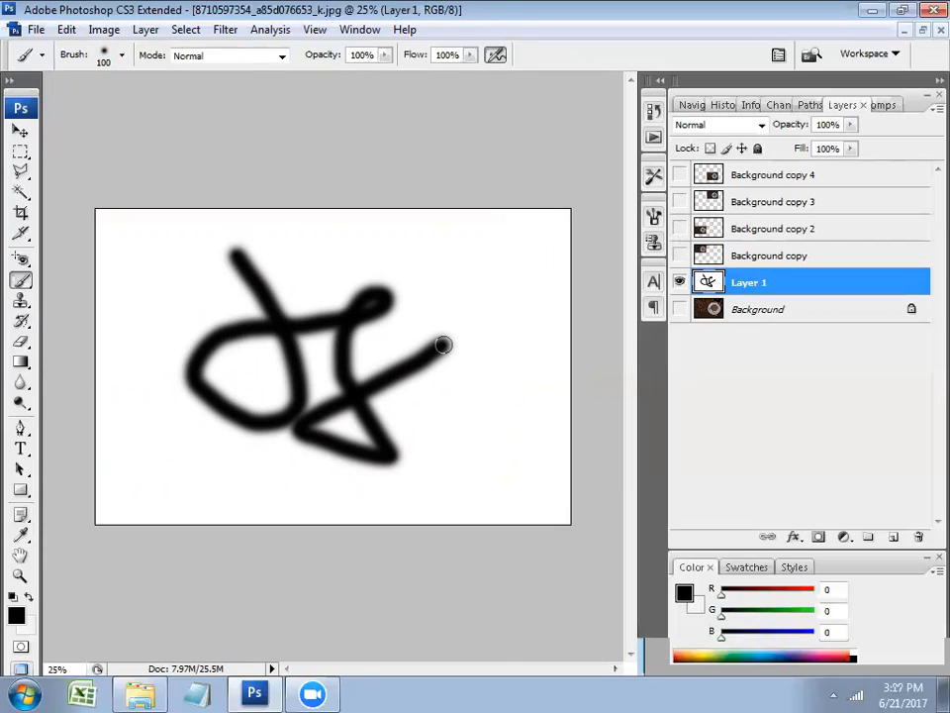
pyautogui.hotkey('ctrl', 'z')
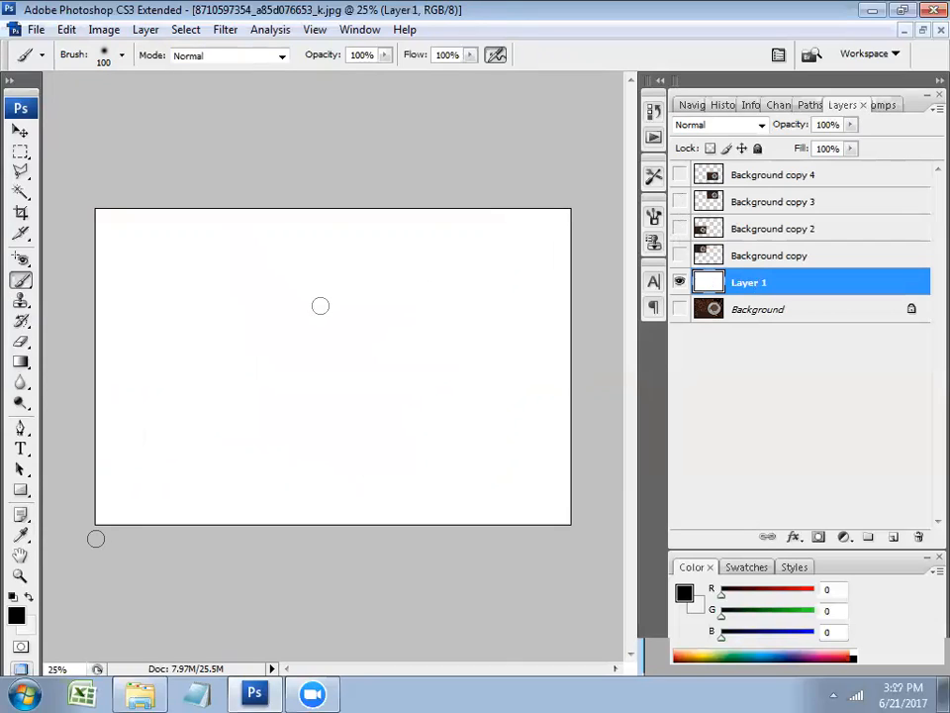
# Browse the brush presets, try the 74 px leaf tip, and choose the 134 px grass tip
pyautogui.click(114, 54)
pyautogui.moveTo(204, 221); pyautogui.dragTo(204, 289)
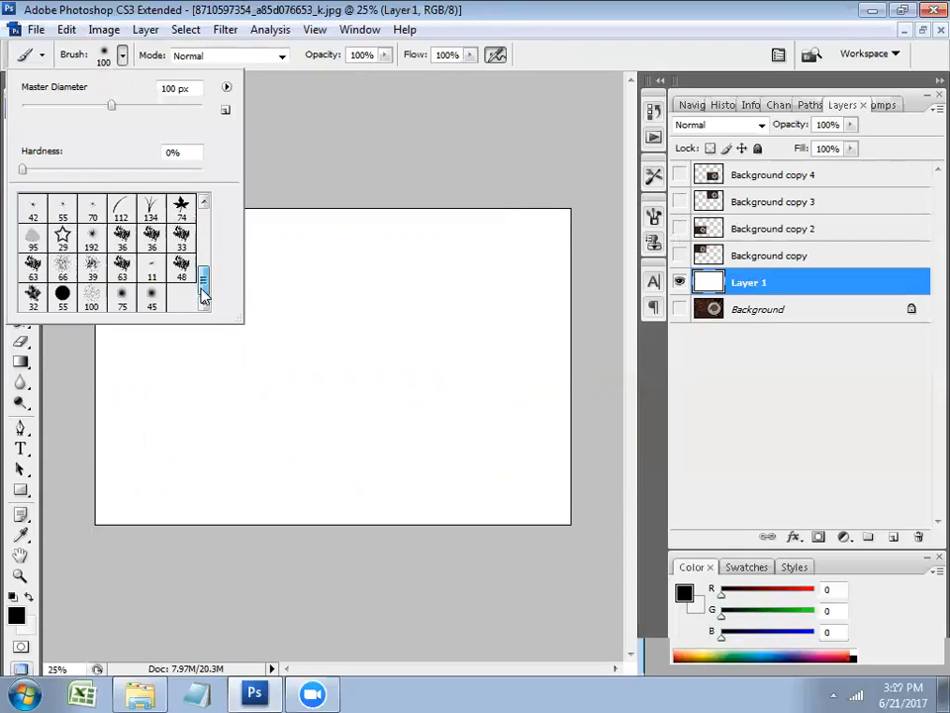
pyautogui.click(172, 212)
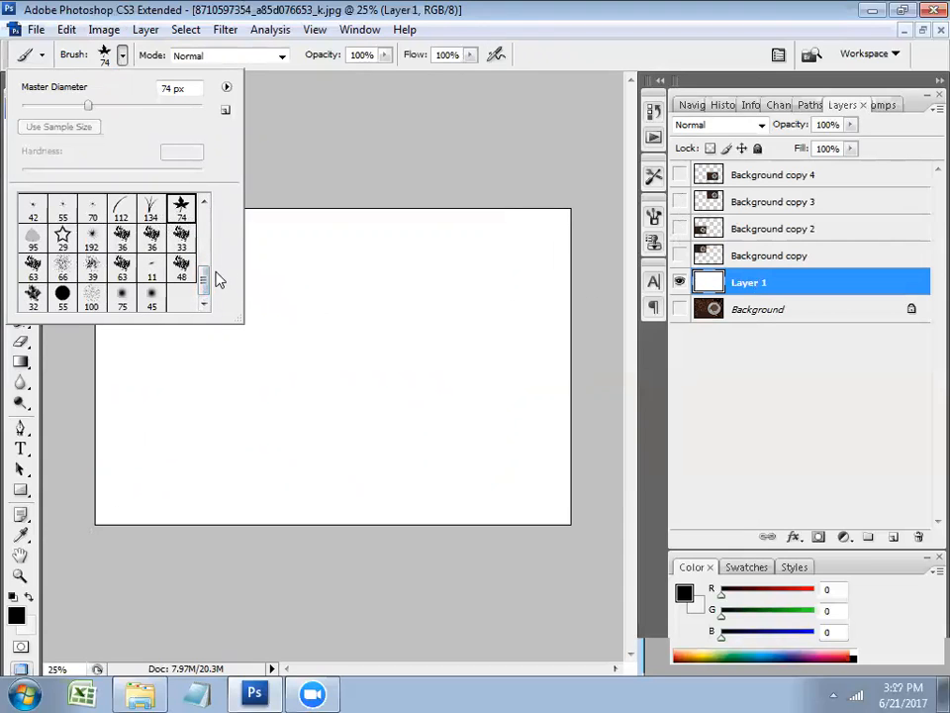
pyautogui.click(102, 51)
pyautogui.click(99, 52)
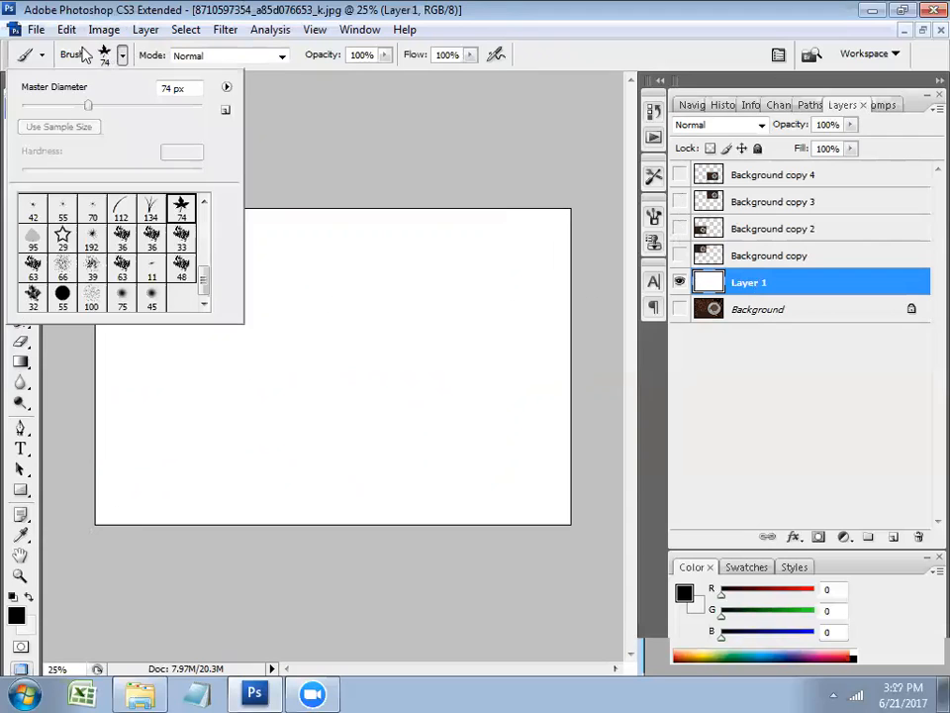
pyautogui.moveTo(205, 277); pyautogui.dragTo(203, 240)
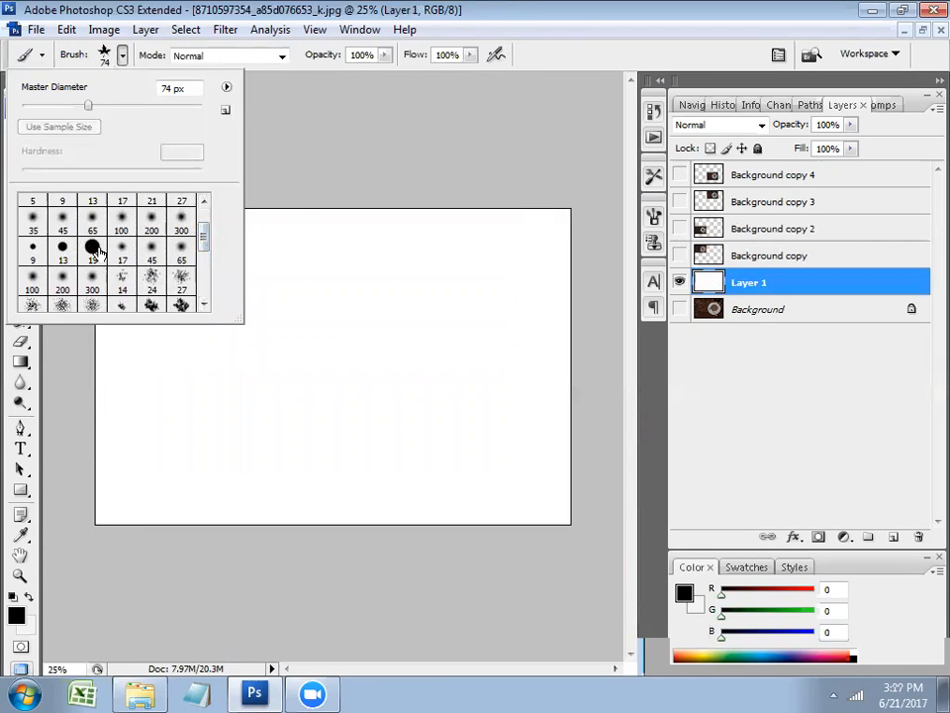
pyautogui.moveTo(204, 244); pyautogui.dragTo(206, 305)
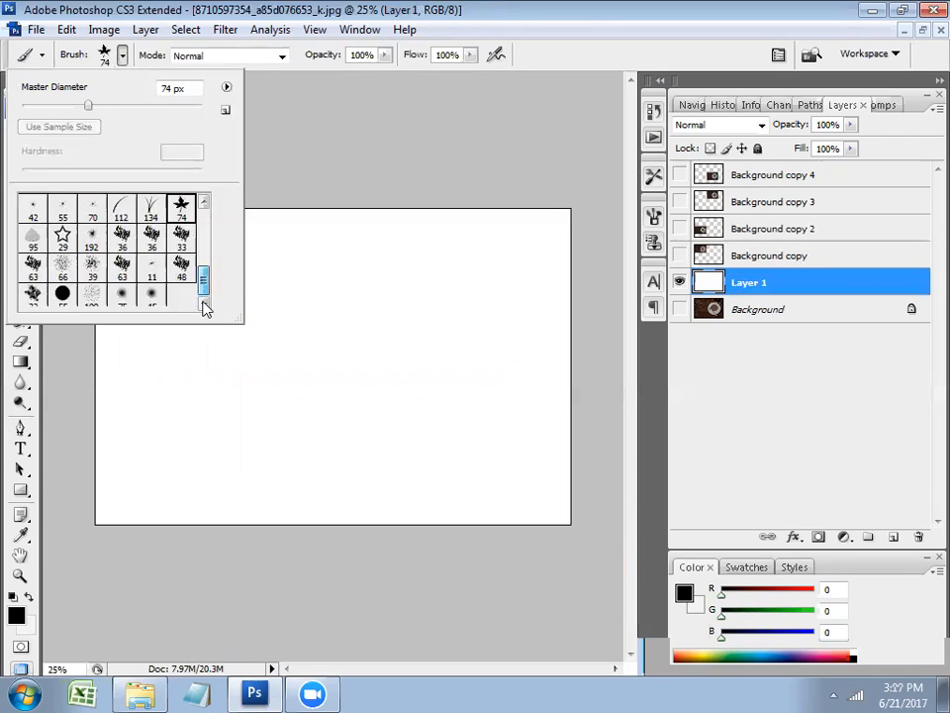
pyautogui.click(150, 208)
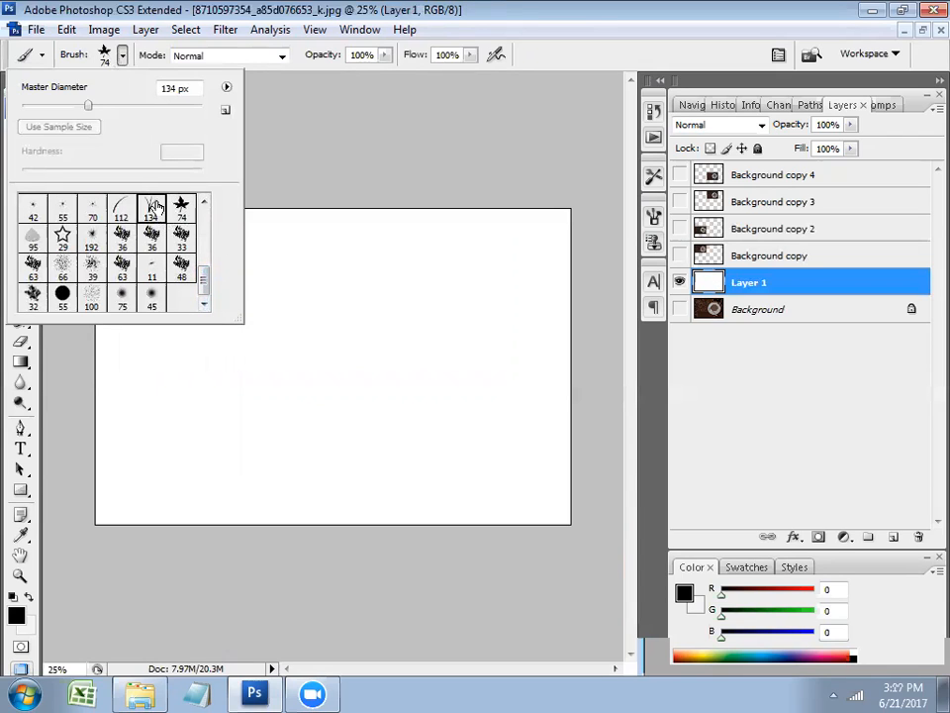
pyautogui.press('Return')
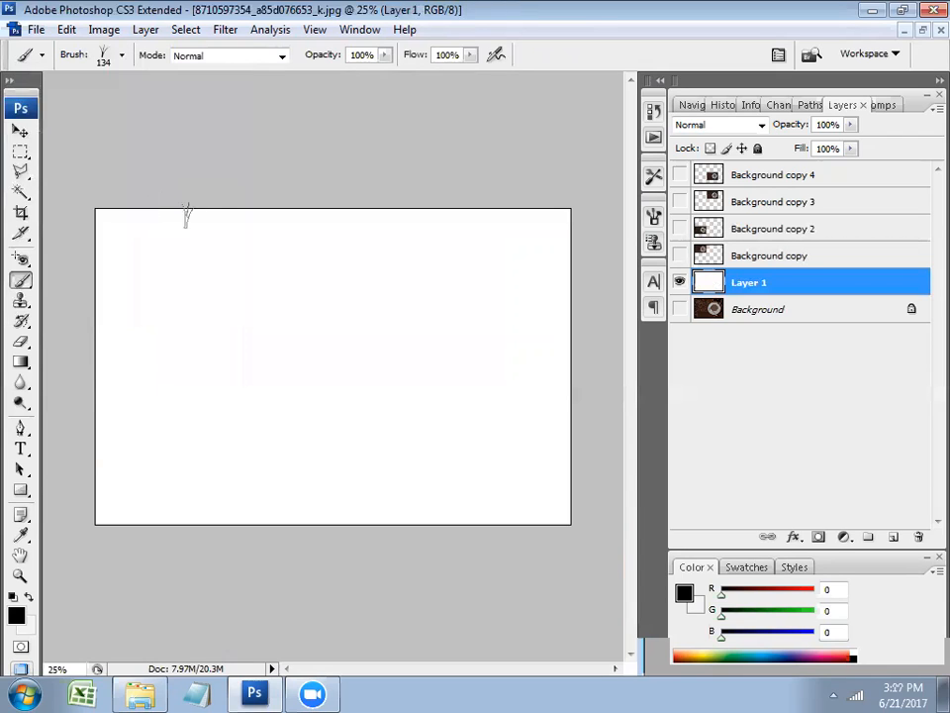
# Set the foreground color to green with RGB values 40, 143, 12
pyautogui.click(16, 615)
pyautogui.click(845, 443)
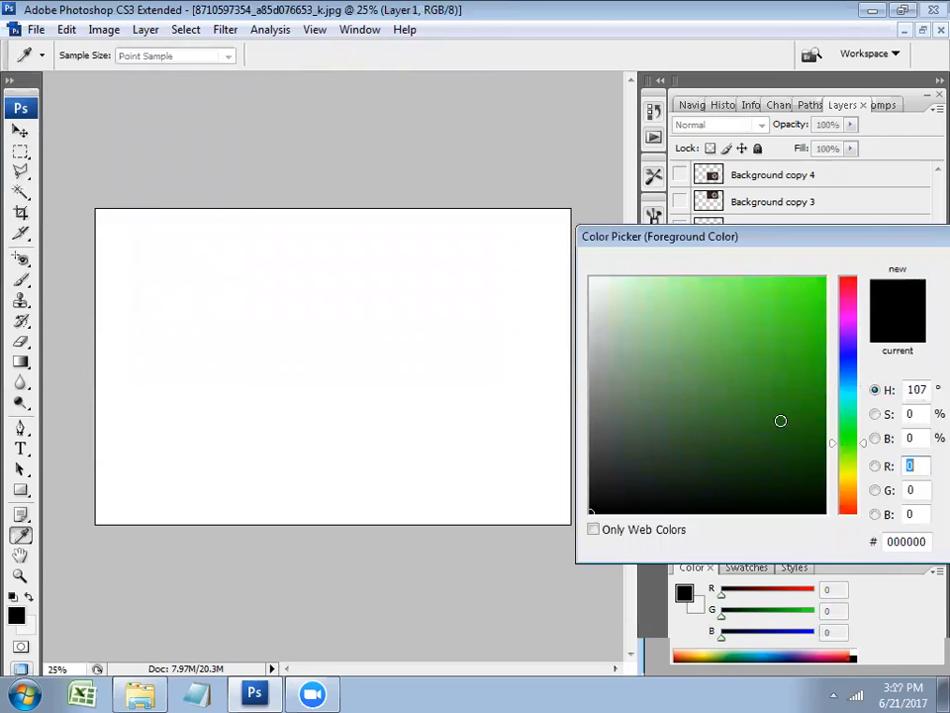
pyautogui.click(806, 380)
pyautogui.press('Return')
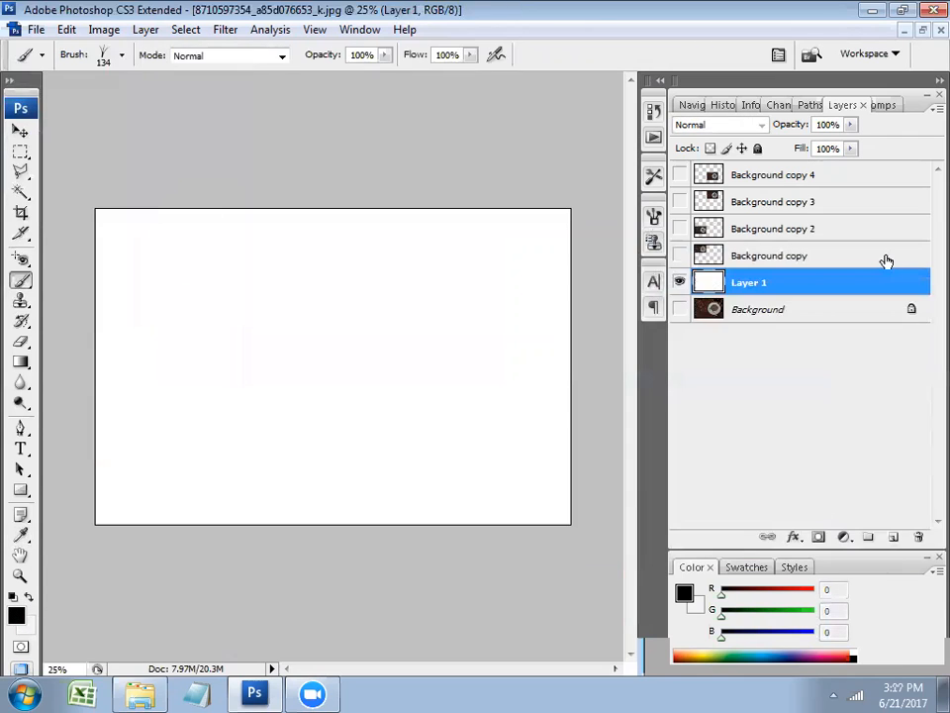
# Enlarge the grass brush to 600 px, and reduce its diameter to 154 px
pyautogui.press(']')
pyautogui.press(']')
pyautogui.press(']')
pyautogui.press(']')
pyautogui.press(']')
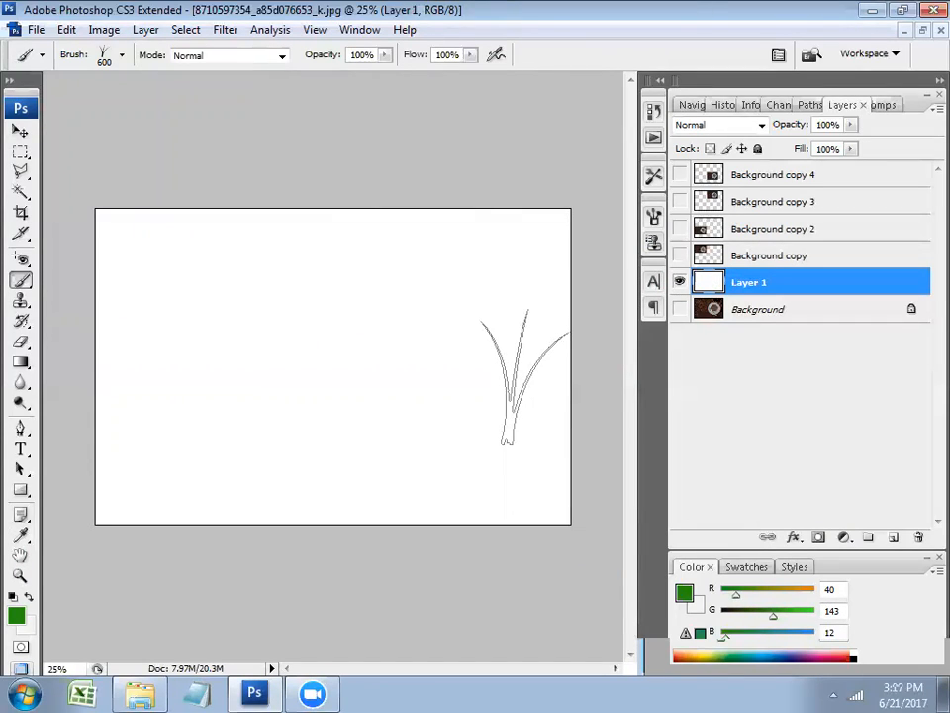
pyautogui.click(120, 55)
pyautogui.moveTo(188, 104); pyautogui.dragTo(139, 105)
pyautogui.click(568, 59)
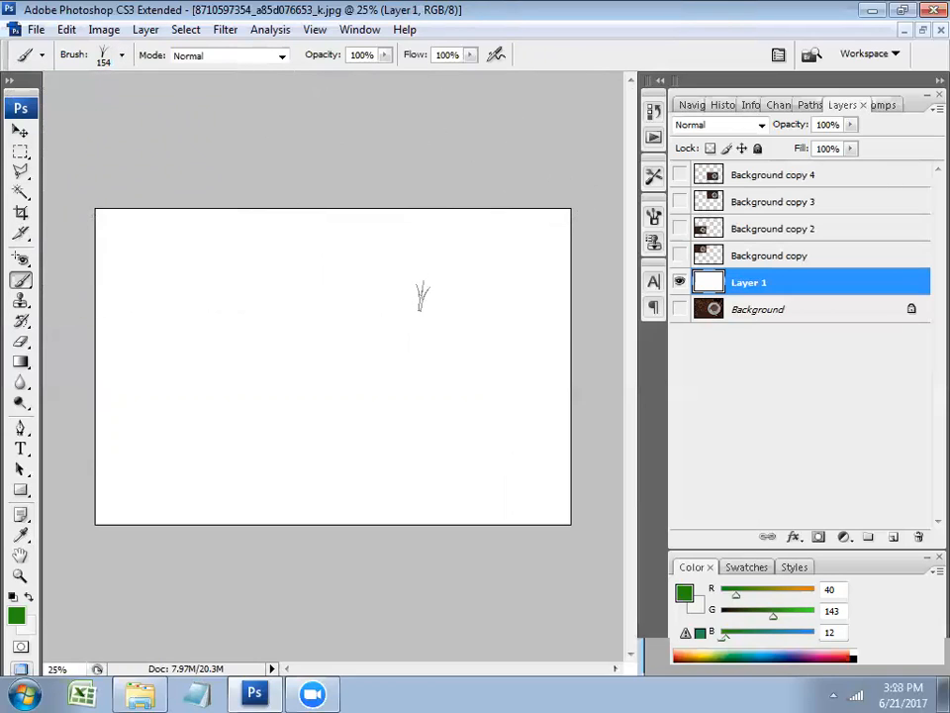
# Enlarge the grass brush to 500 px and paint a band of grass across the lower half of Layer 1
pyautogui.press(']')
pyautogui.press(']')
pyautogui.press(']')
pyautogui.press(']')
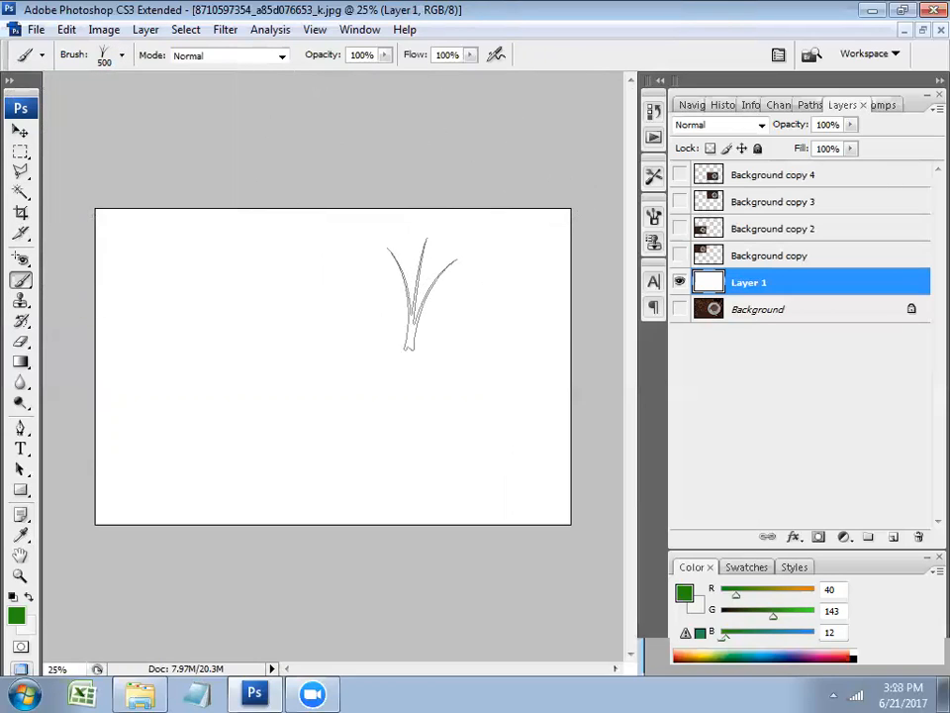
pyautogui.press(']')
pyautogui.press(']')
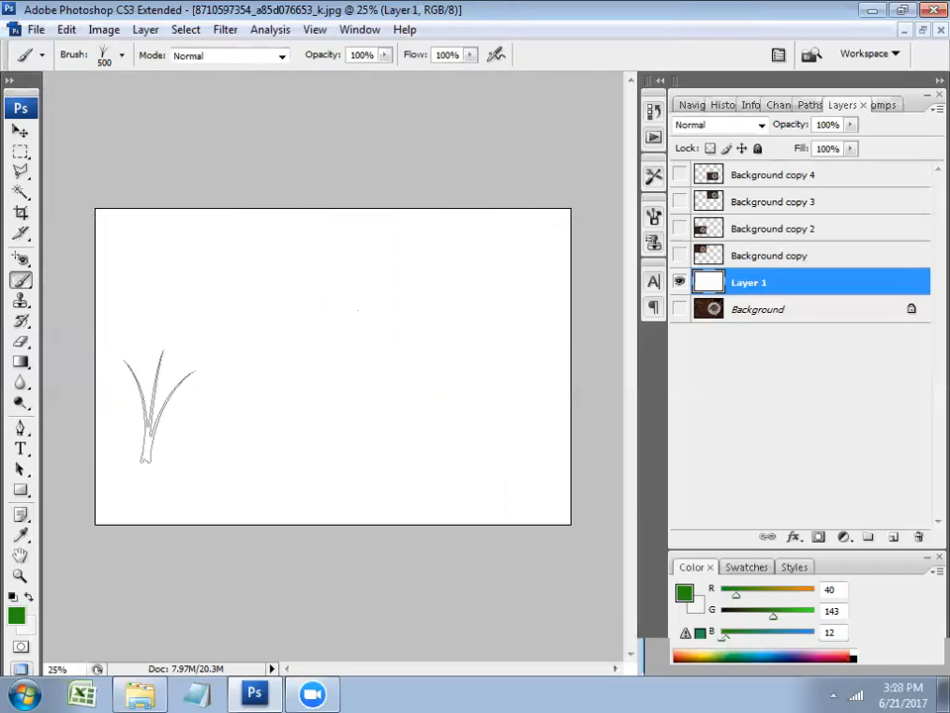
pyautogui.moveTo(163, 409)
pyautogui.mouseDown()
pyautogui.moveTo(517, 416)
pyautogui.moveTo(129, 438)
pyautogui.moveTo(423, 468)
pyautogui.moveTo(416, 477)
pyautogui.moveTo(544, 467)
pyautogui.moveTo(381, 448)
pyautogui.mouseUp()
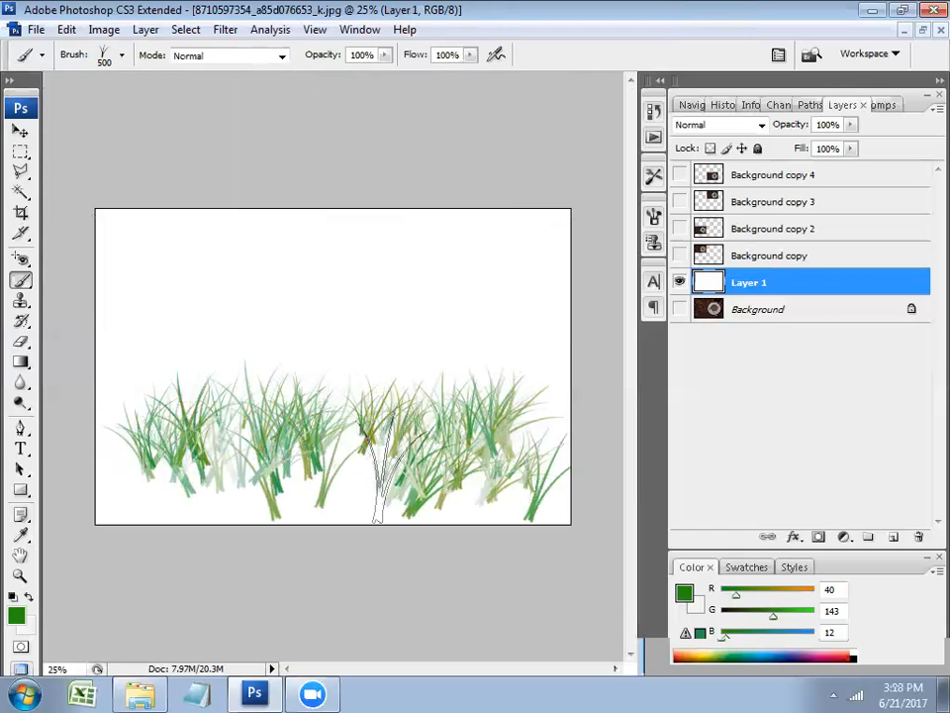
# Choose a different brush tip from further along the brush presets
pyautogui.rightClick(406, 361)
pyautogui.click(600, 564)
pyautogui.moveTo(598, 558); pyautogui.dragTo(604, 501)
pyautogui.doubleClick(579, 494)
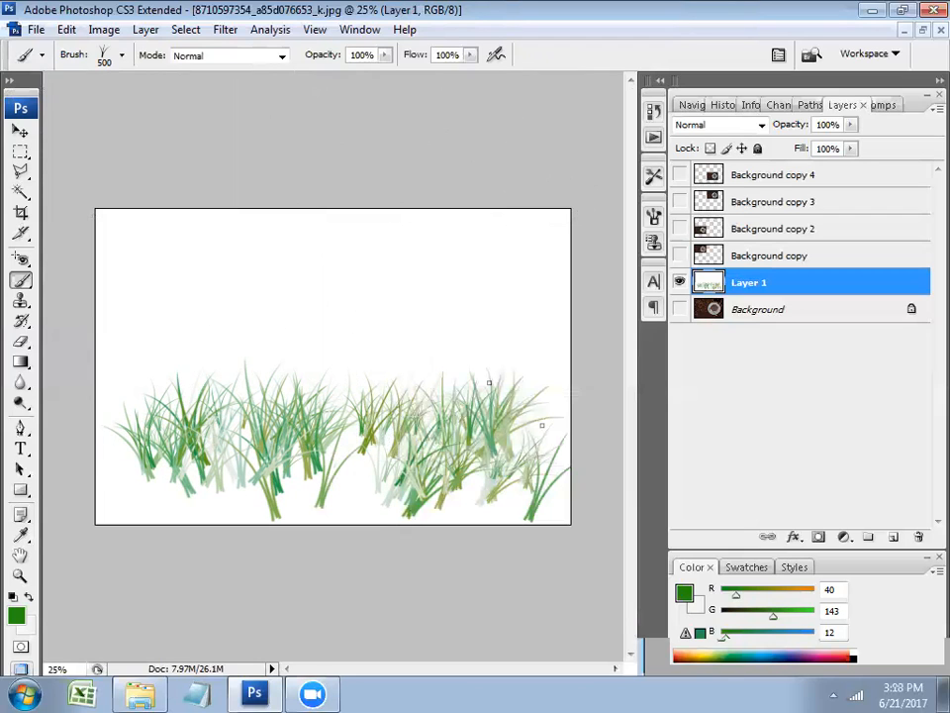
# Paint a green smiley face with two dot eyes above the grass on Layer 1 using the hard round 19 px brush
pyautogui.click(276, 258)
pyautogui.click(313, 257)
pyautogui.moveTo(301, 230)
pyautogui.mouseDown()
pyautogui.moveTo(293, 321)
pyautogui.moveTo(319, 247)
pyautogui.mouseUp()
pyautogui.moveTo(267, 282)
pyautogui.mouseDown()
pyautogui.moveTo(314, 288)
pyautogui.moveTo(319, 280)
pyautogui.mouseUp()
pyautogui.moveTo(303, 233); pyautogui.dragTo(331, 243)
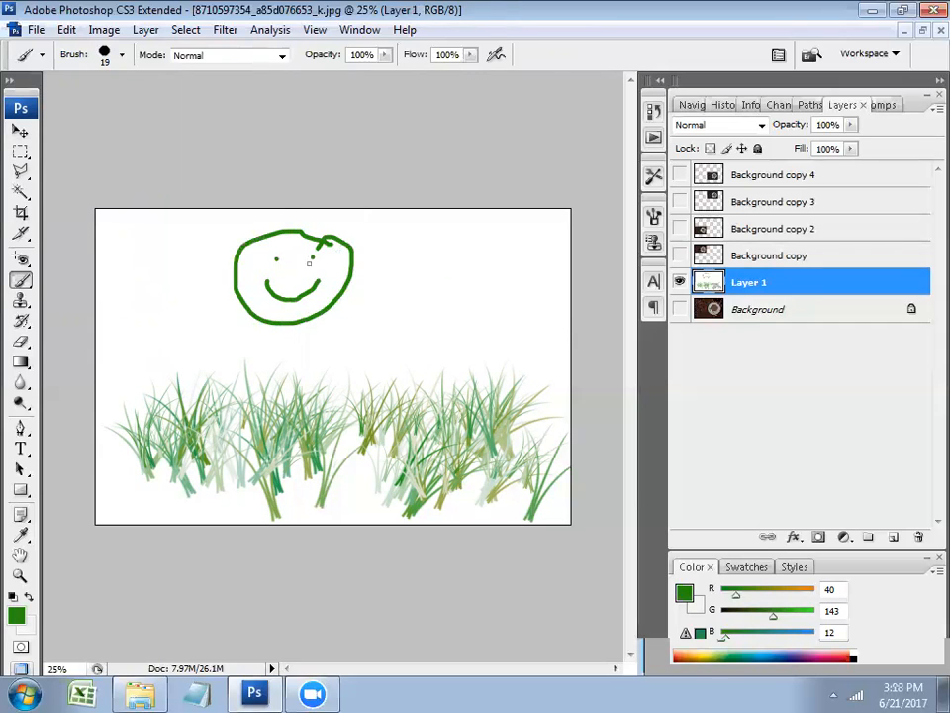
# Switch to the Pencil tool and show the canvas in full-screen mode with the menu bar hidden
pyautogui.rightClick(29, 287)
pyautogui.click(94, 297)
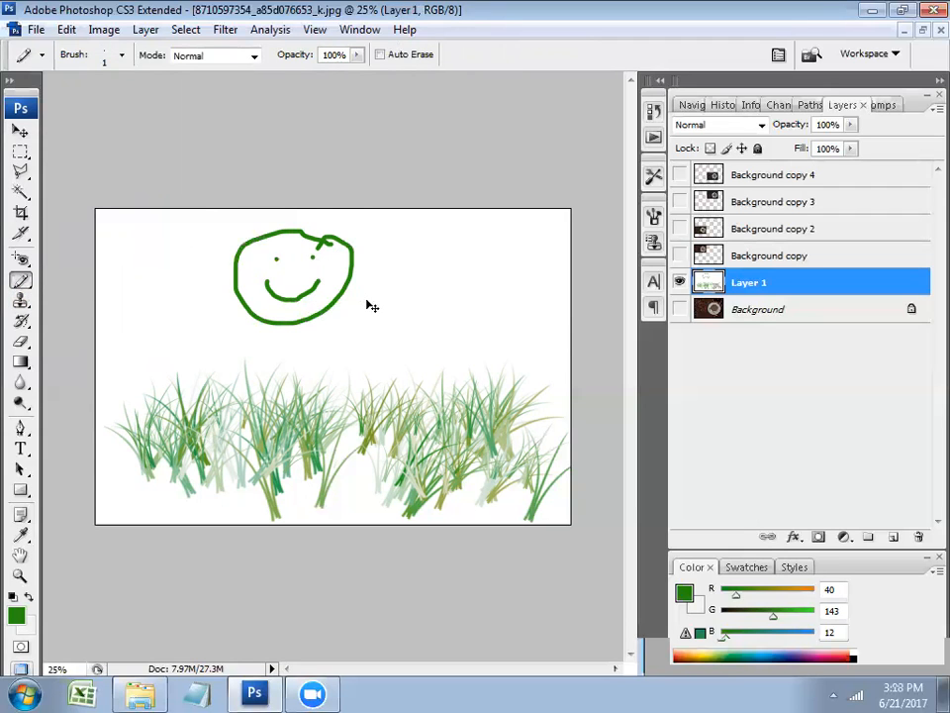
pyautogui.hotkey('ctrl', '+')
pyautogui.hotkey('ctrl', '+')
pyautogui.hotkey('ctrl', '+')
pyautogui.hotkey('ctrl', '+')
pyautogui.press('f')
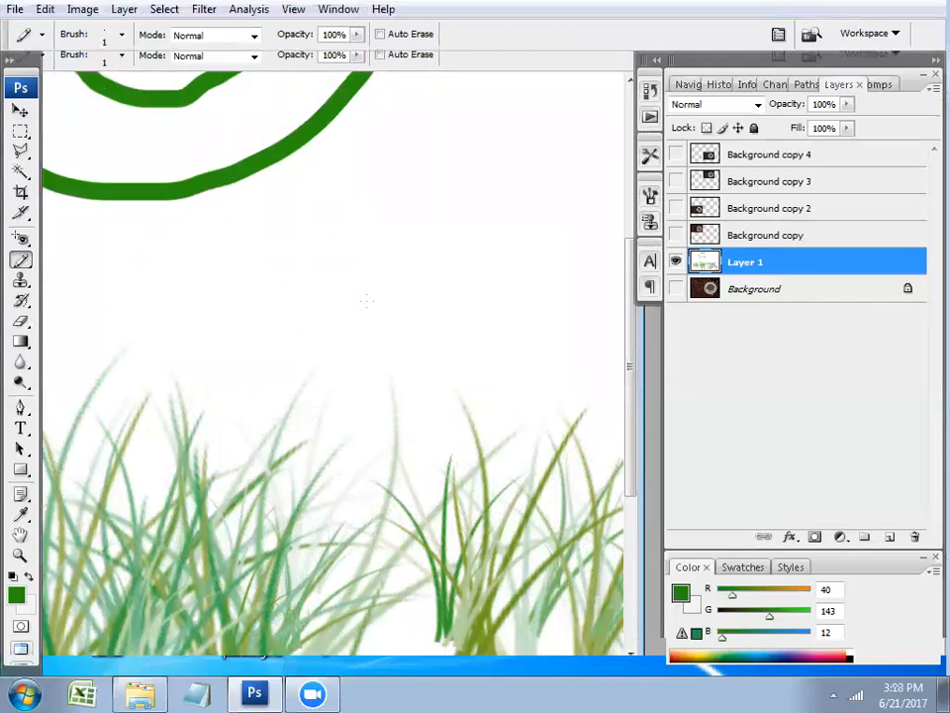
pyautogui.press('f')
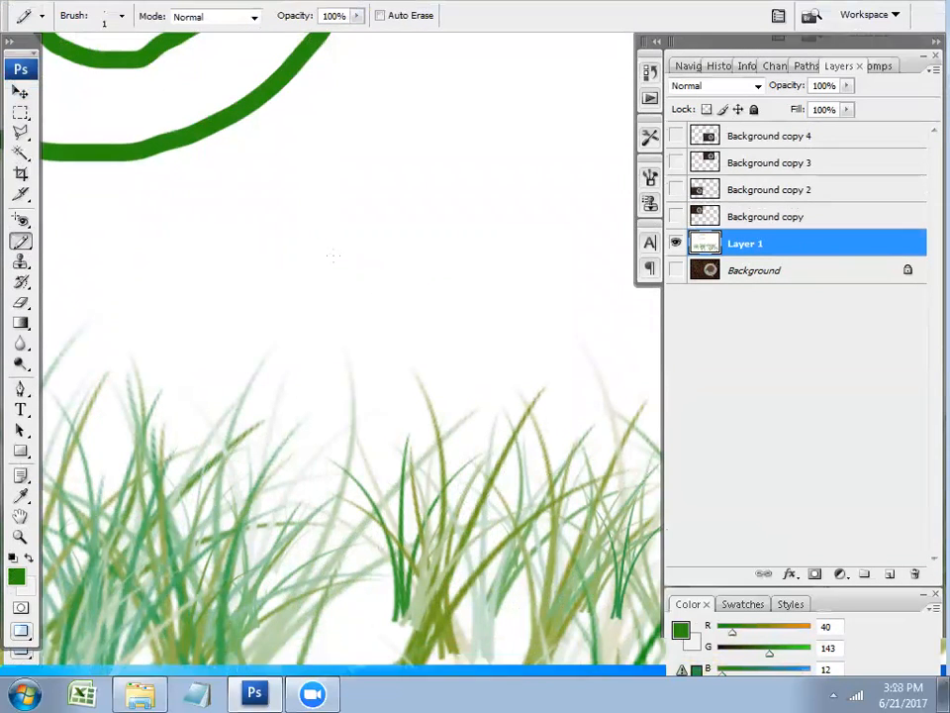
# Examine the smiley face's brush strokes up close, including at actual pixel size
pyautogui.press('h')
pyautogui.moveTo(163, 128); pyautogui.dragTo(361, 485)
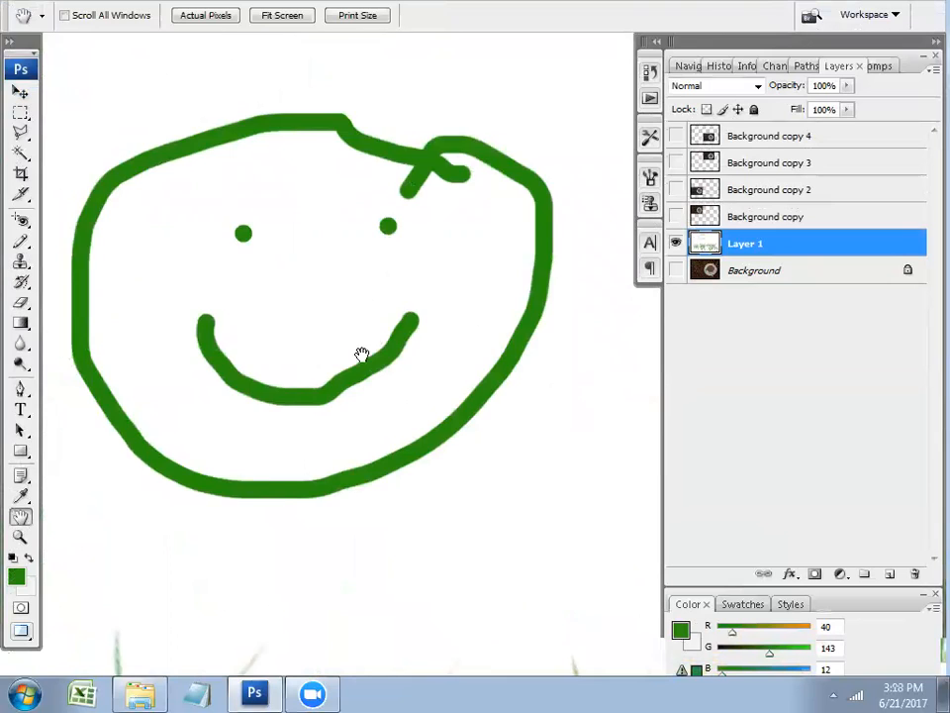
pyautogui.moveTo(391, 349); pyautogui.dragTo(345, 397)
pyautogui.press('z')
pyautogui.rightClick(384, 424)
pyautogui.click(438, 455)
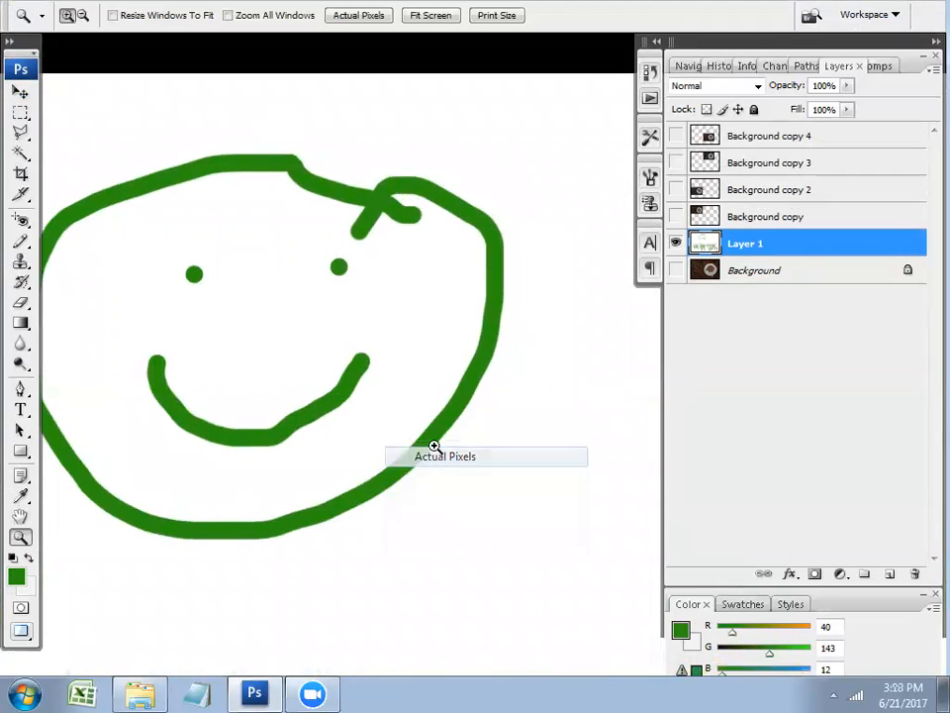
pyautogui.press('b')
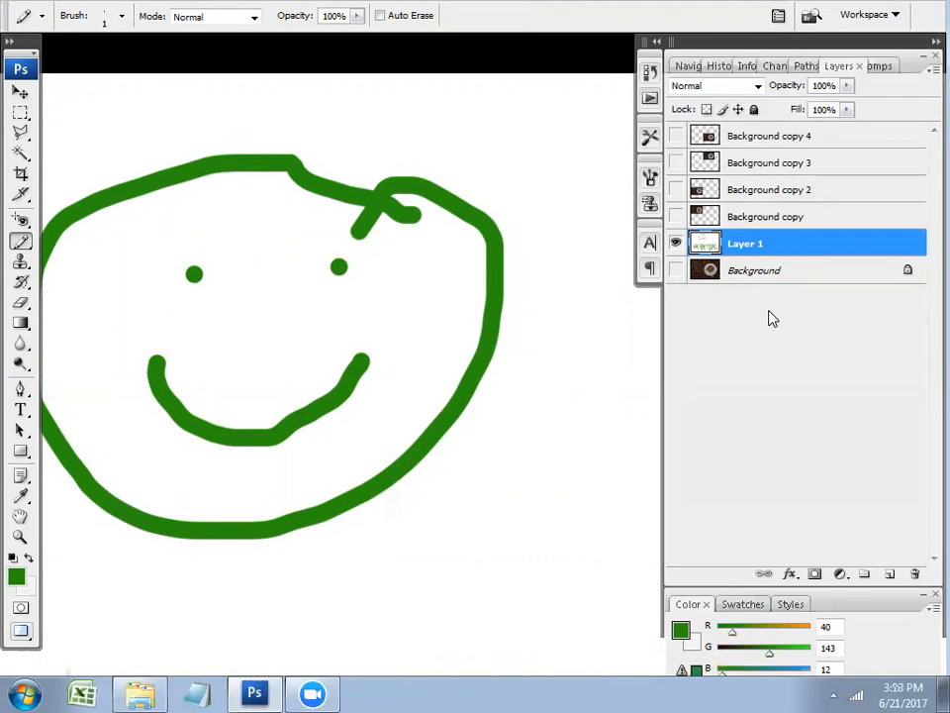
pyautogui.hotkey('ctrl', '-')
pyautogui.hotkey('ctrl', '-')
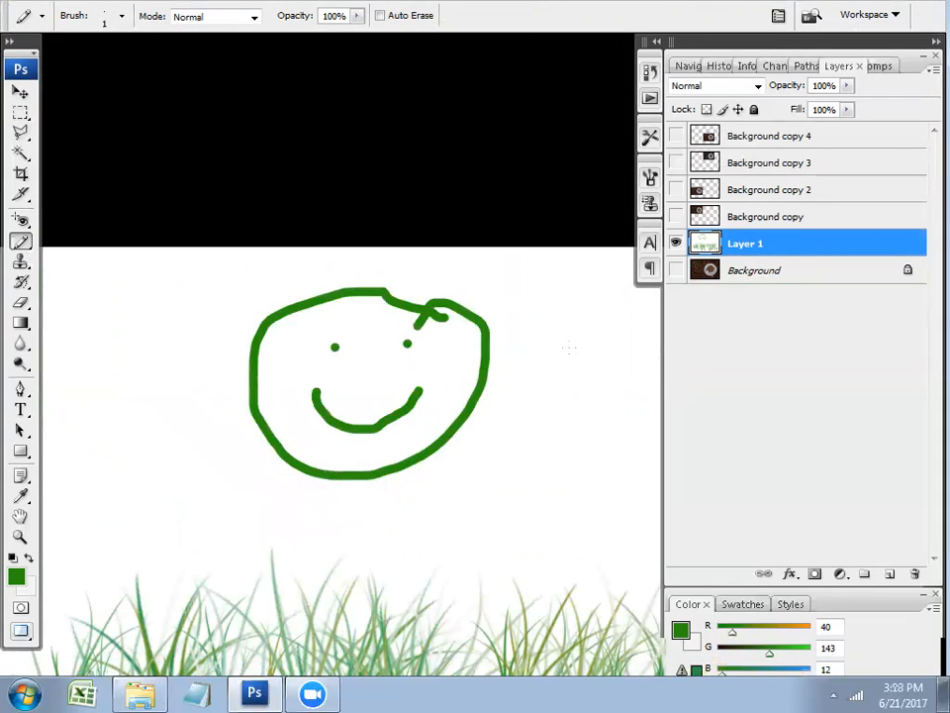
pyautogui.press('h')
pyautogui.moveTo(456, 292)
pyautogui.mouseDown()
pyautogui.moveTo(329, 250)
pyautogui.moveTo(241, 188)
pyautogui.mouseUp()
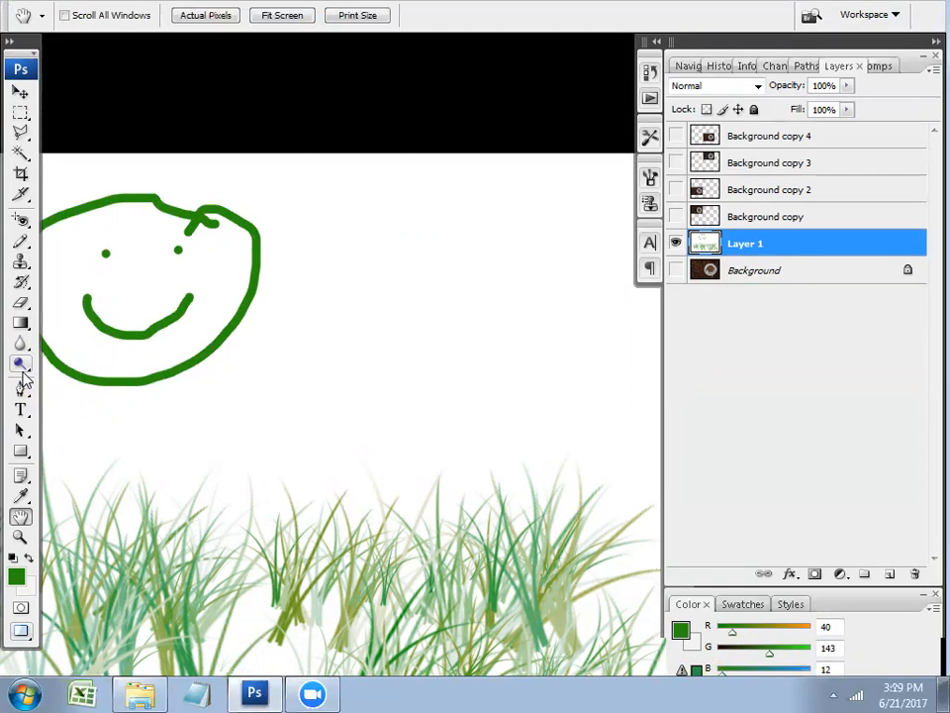
# Select the white interior of the smiley face with the Magic Wand and inspect the selection edge along its outline
pyautogui.click(20, 241)
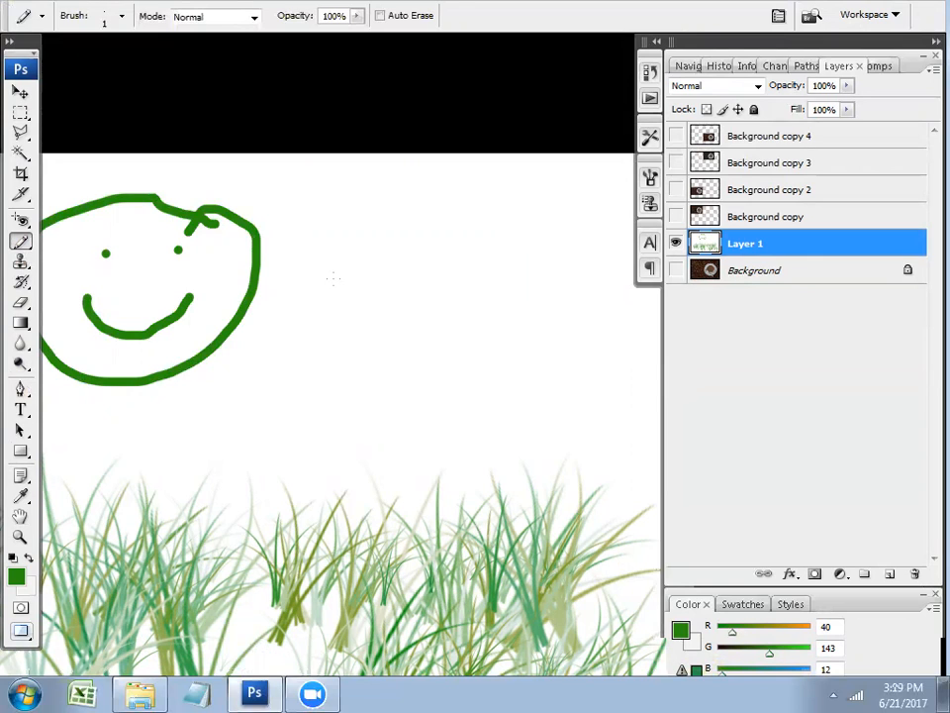
pyautogui.press('w')
pyautogui.click(250, 284)
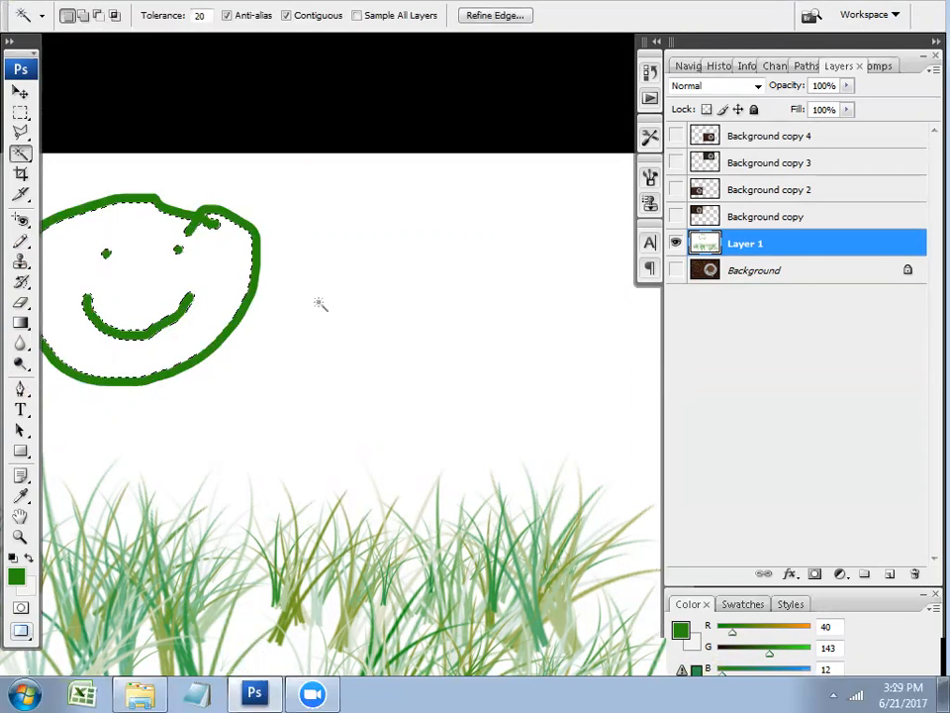
pyautogui.hotkey('ctrl', '+')
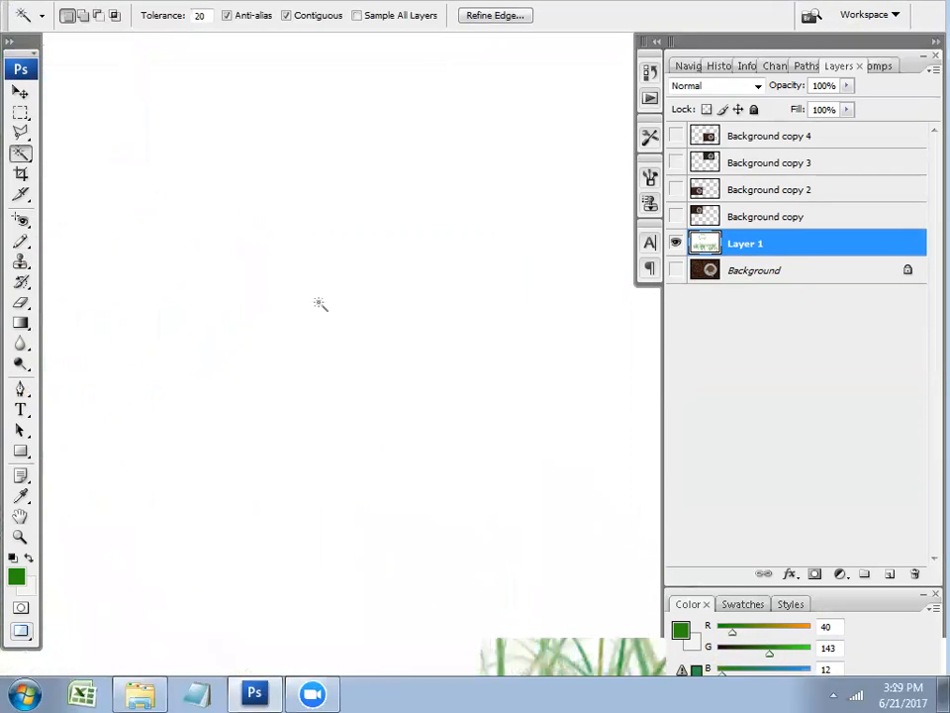
pyautogui.press('h')
pyautogui.moveTo(395, 261); pyautogui.dragTo(589, 571)
pyautogui.moveTo(225, 277); pyautogui.dragTo(630, 386)
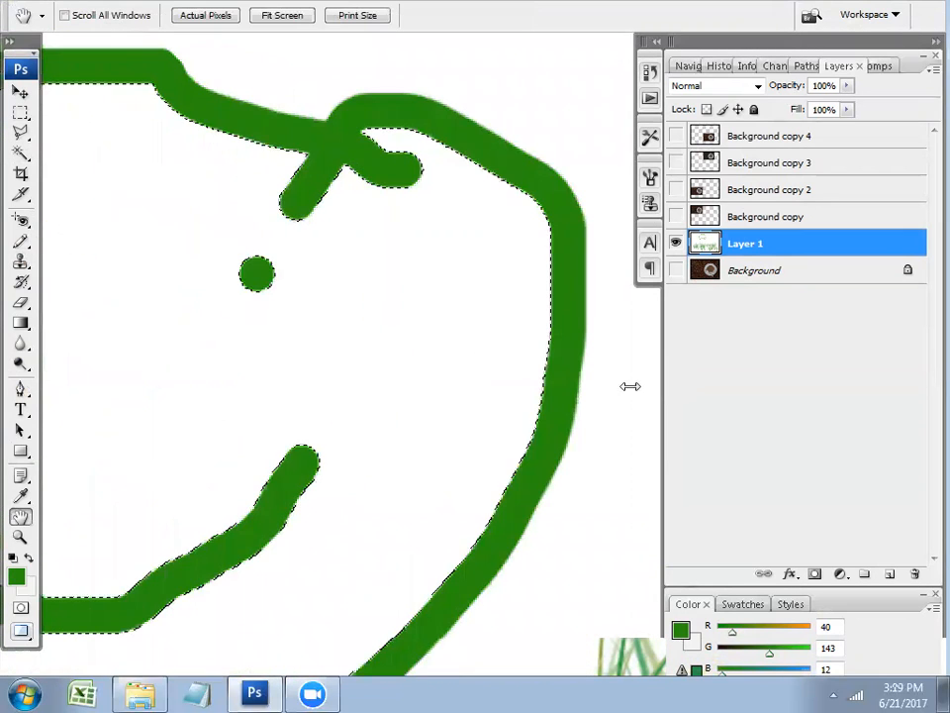
# Switch to the Quick Selection tool and back to the Magic Wand tool
pyautogui.click(20, 154)
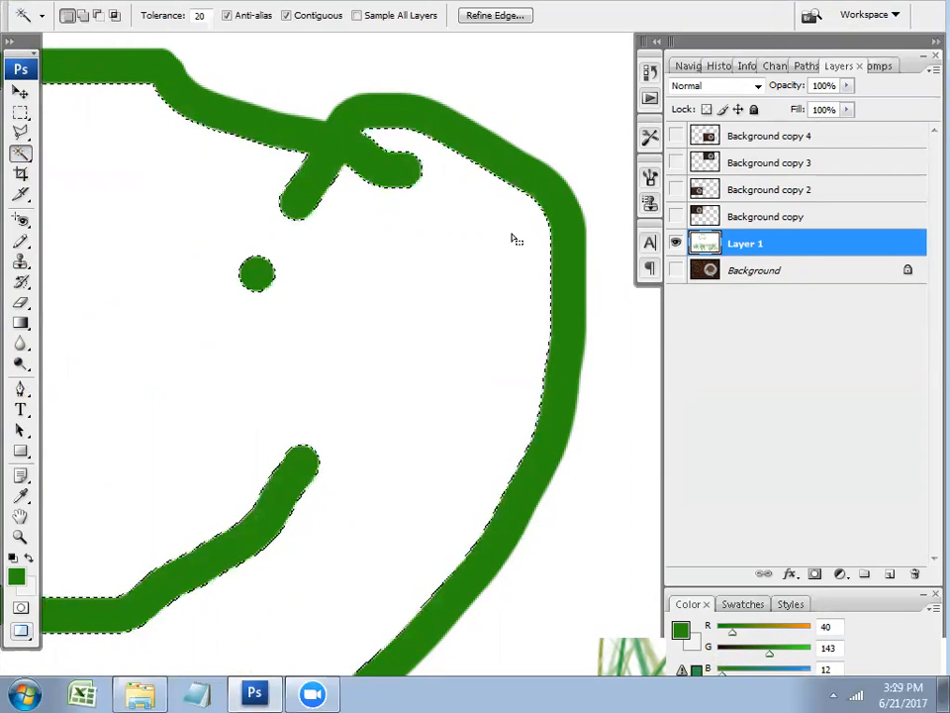
pyautogui.click(21, 154)
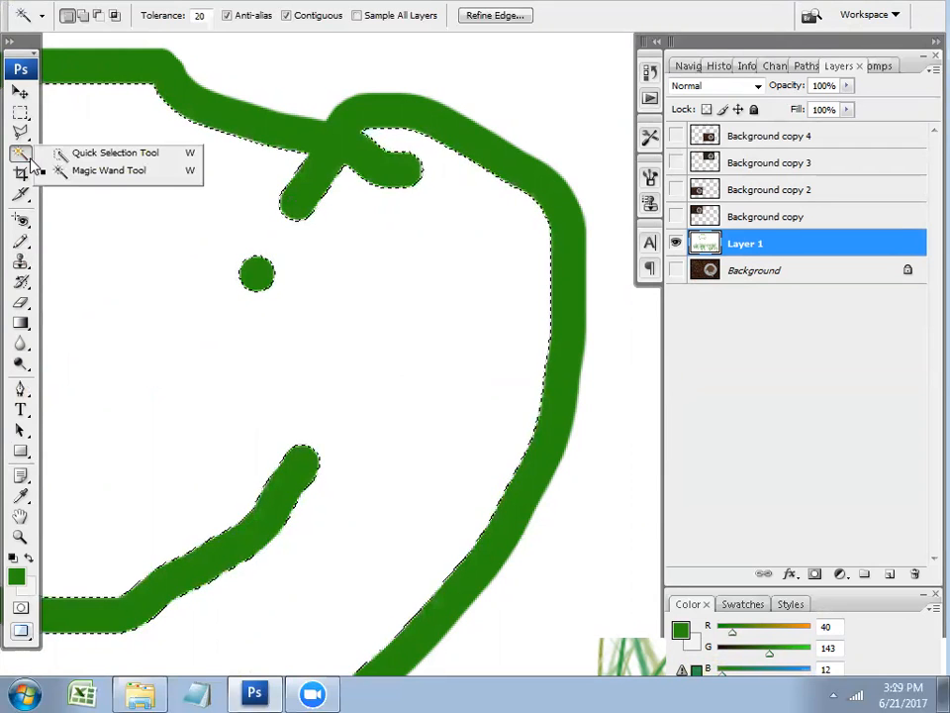
pyautogui.click(99, 152)
pyautogui.click(20, 155)
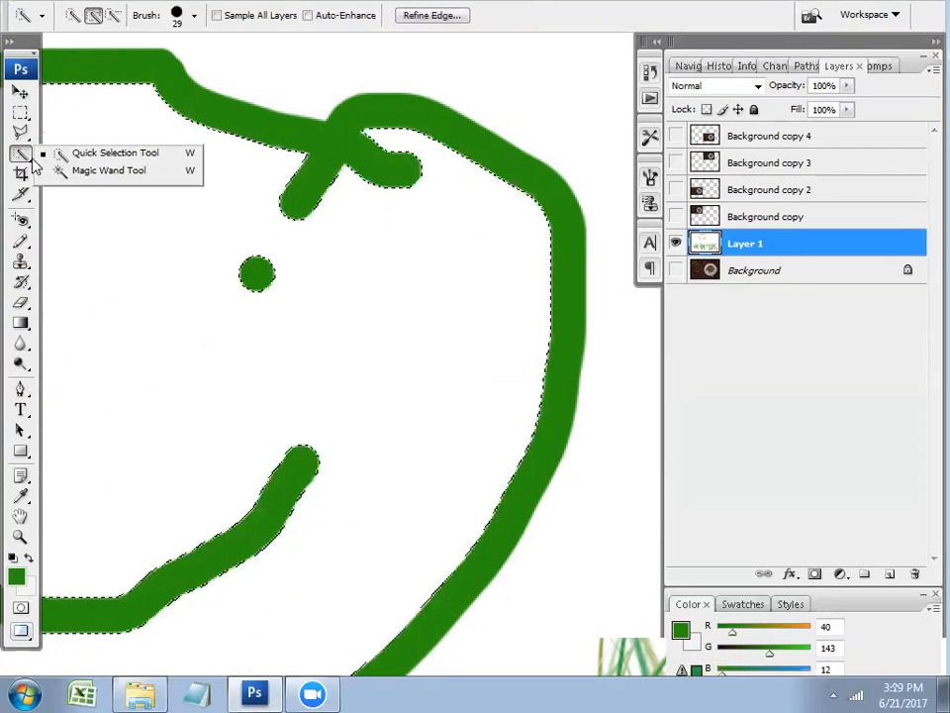
pyautogui.click(99, 170)
pyautogui.click(21, 154)
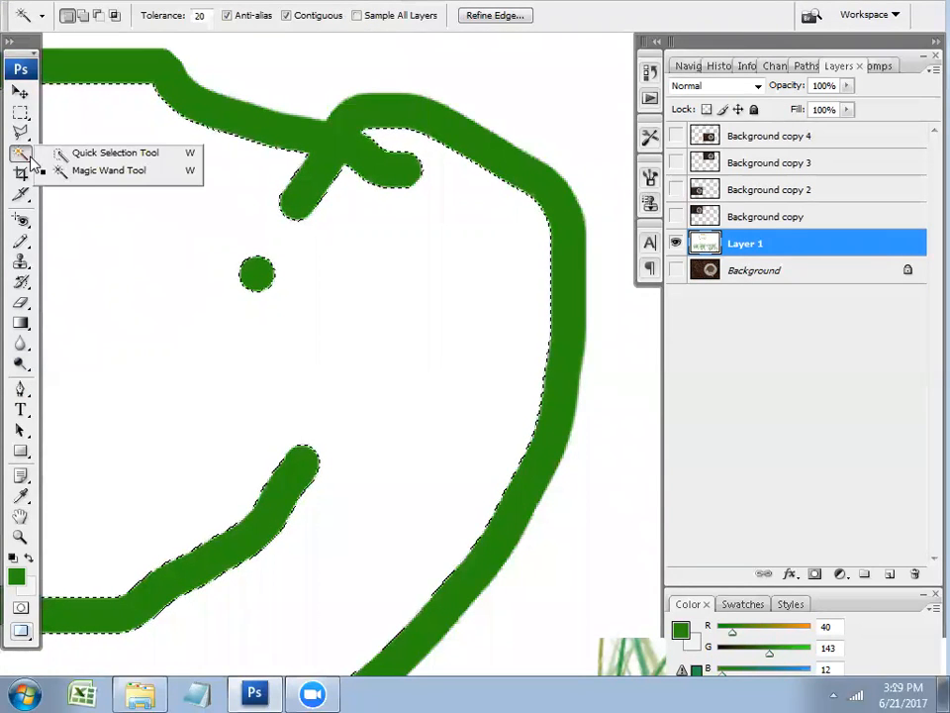
pyautogui.click(93, 171)
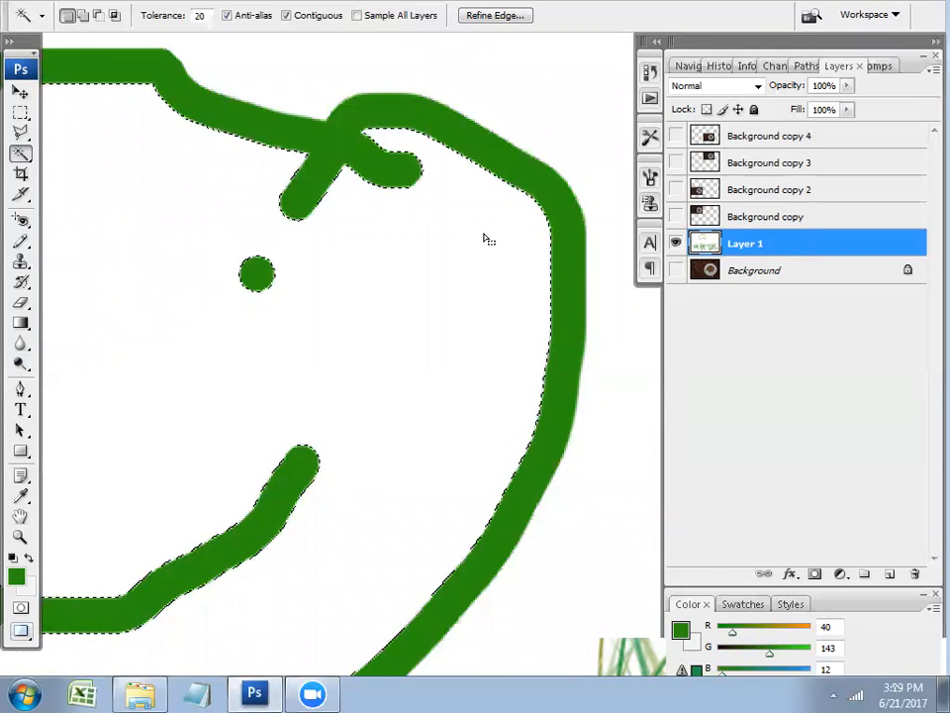
# Return to the standard screen mode and examine the selection edge around the crossing strokes at 500% zoom
pyautogui.hotkey('ctrl', '+')
pyautogui.hotkey('ctrl', '+')
pyautogui.press('f')
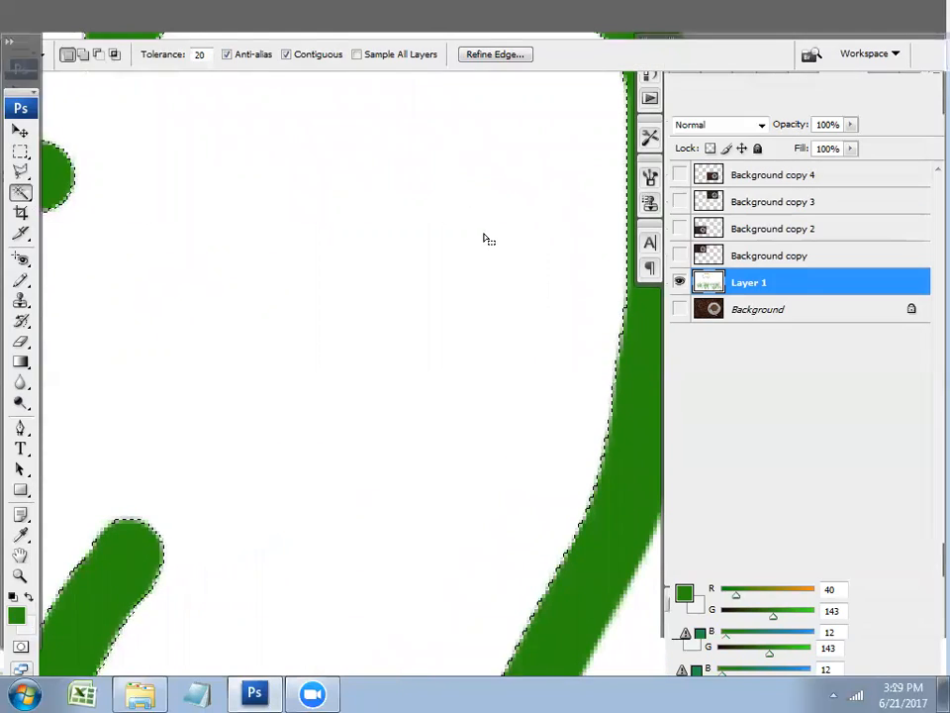
pyautogui.press('f')
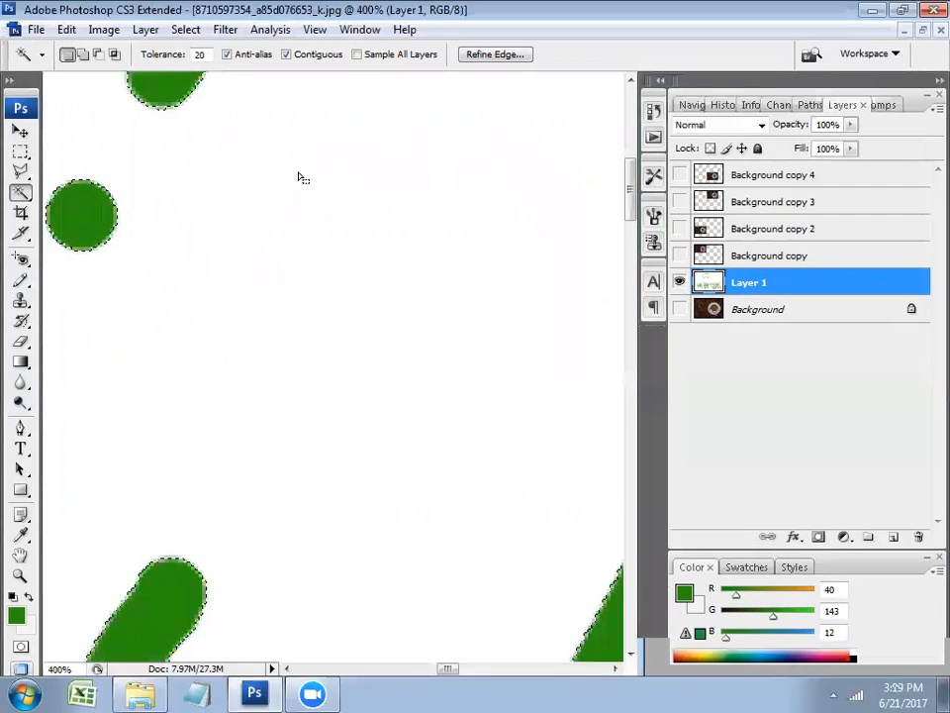
pyautogui.press('h')
pyautogui.moveTo(299, 173); pyautogui.dragTo(411, 564)
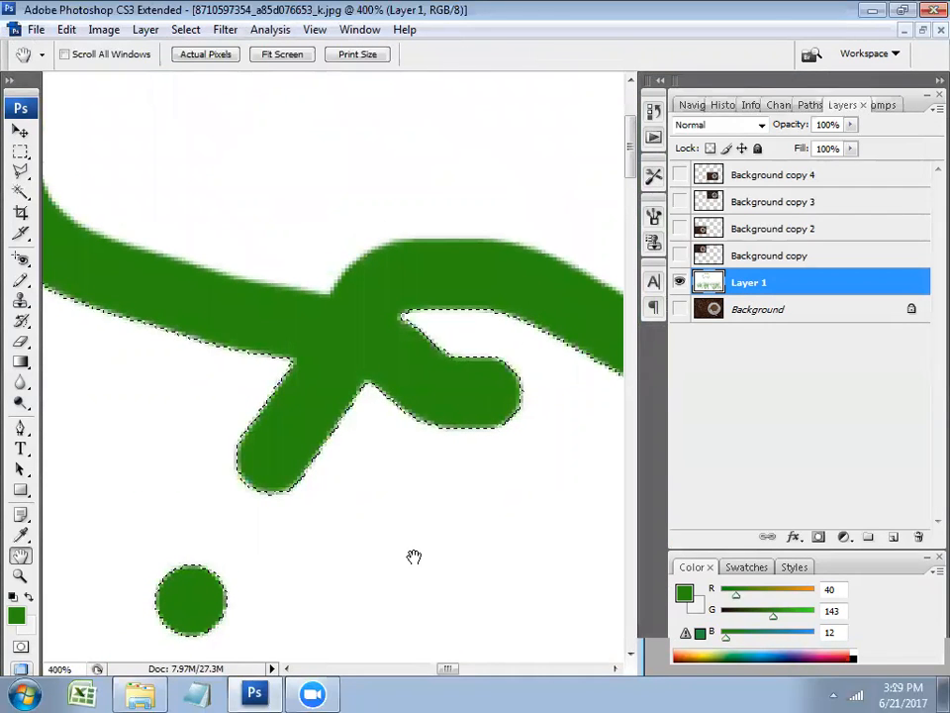
pyautogui.hotkey('ctrl', '+')
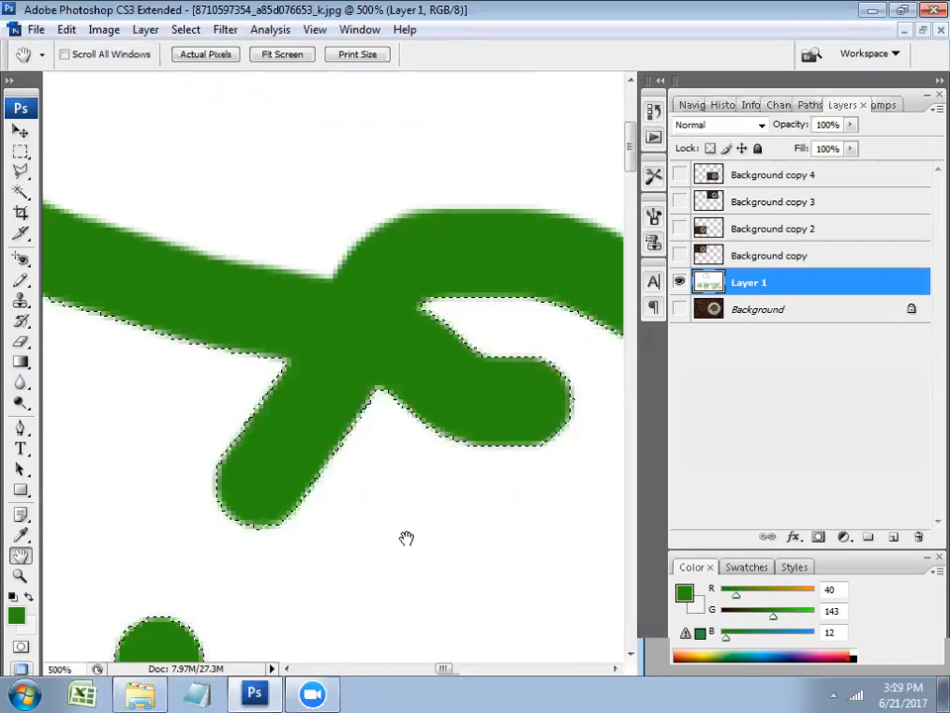
# Clear the selection and draw a closed loop with the 1 px Pencil just above the crossing strokes
pyautogui.press('b')
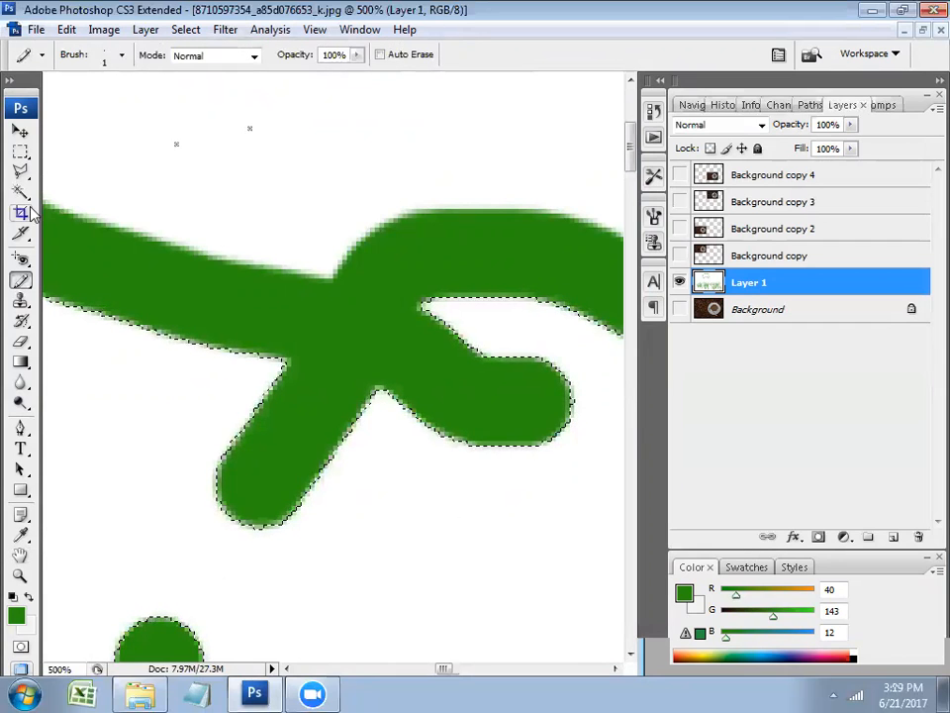
pyautogui.press('w')
pyautogui.hotkey('ctrl', 'd')
pyautogui.press('b')
pyautogui.moveTo(196, 107)
pyautogui.mouseDown()
pyautogui.moveTo(393, 151)
pyautogui.moveTo(339, 262)
pyautogui.moveTo(170, 151)
pyautogui.moveTo(202, 113)
pyautogui.mouseUp()
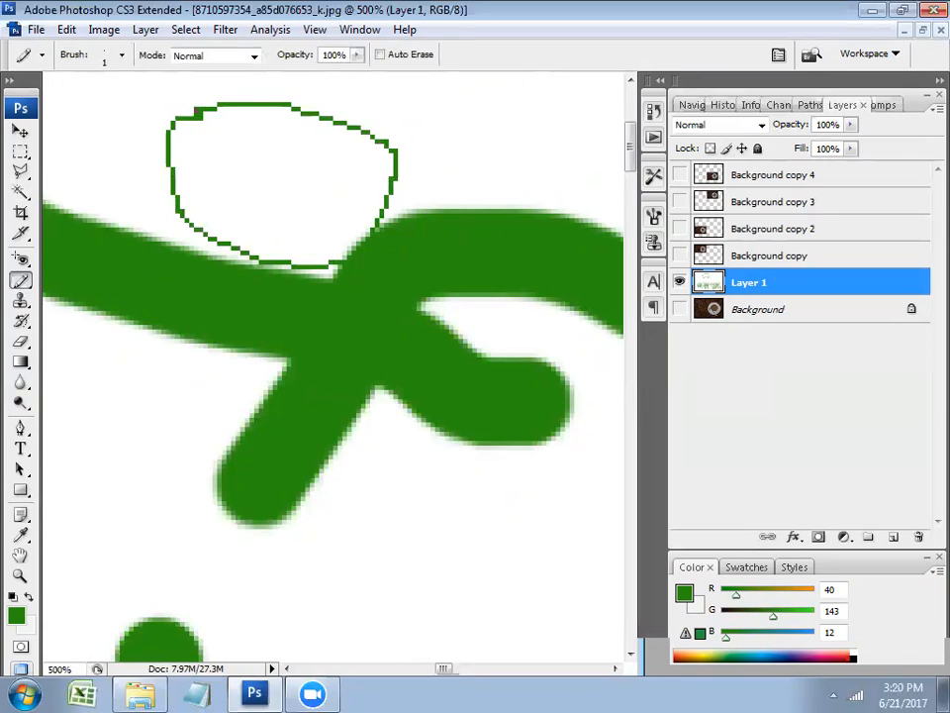
# Select the inside of the pencil loop and instead the smiley face's interior with the Magic Wand, and clear the selection
pyautogui.press('w')
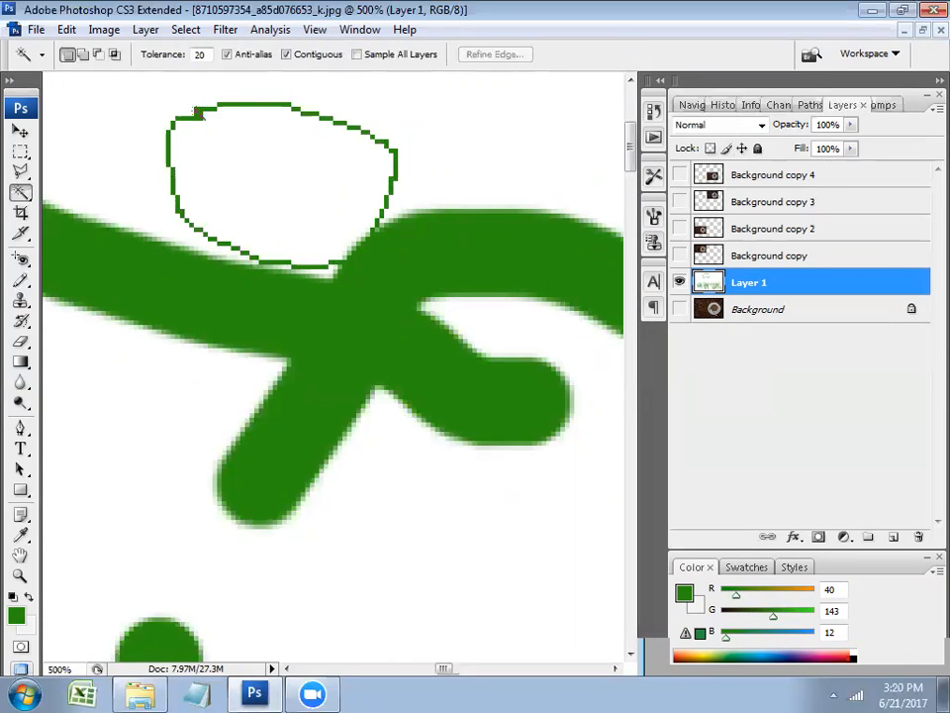
pyautogui.click(387, 159)
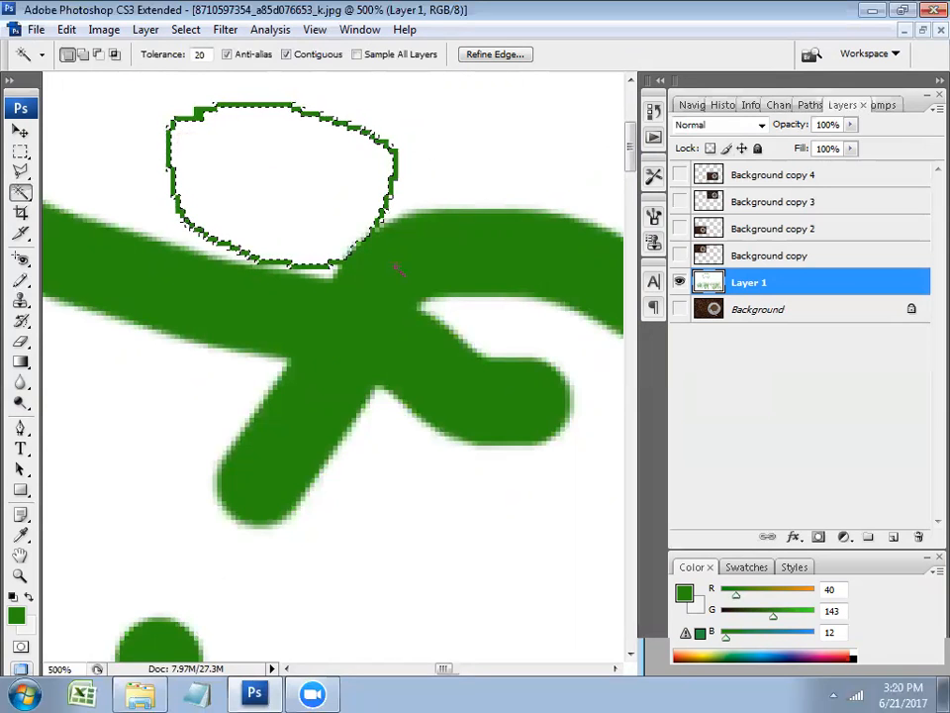
pyautogui.click(170, 409)
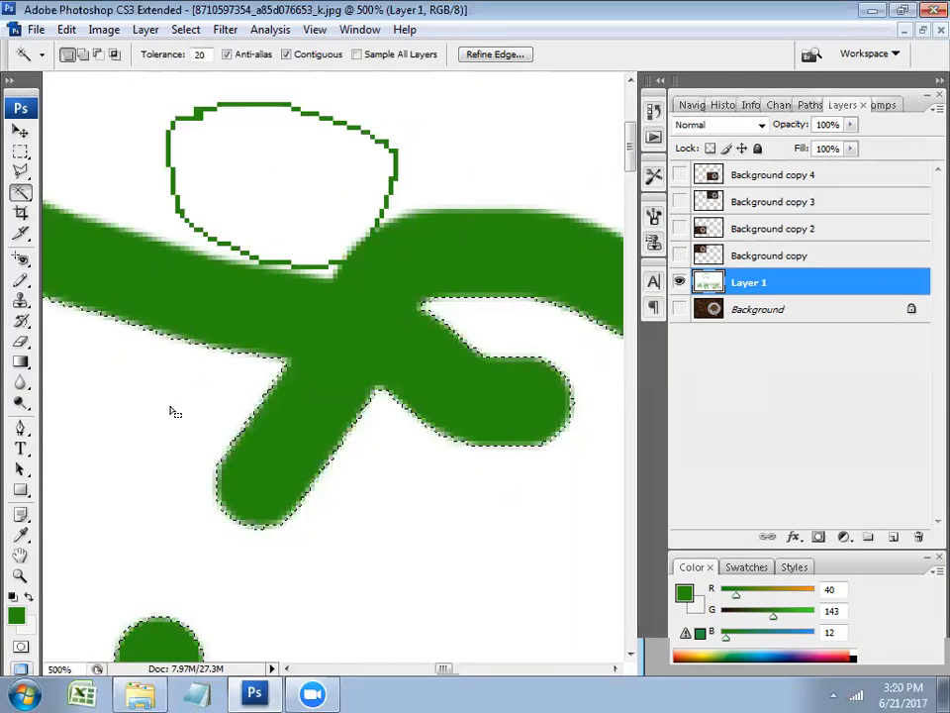
pyautogui.hotkey('ctrl', '-')
pyautogui.hotkey('ctrl', '-')
pyautogui.hotkey('ctrl', '-')
pyautogui.hotkey('ctrl', '-')
pyautogui.hotkey('ctrl', '-')
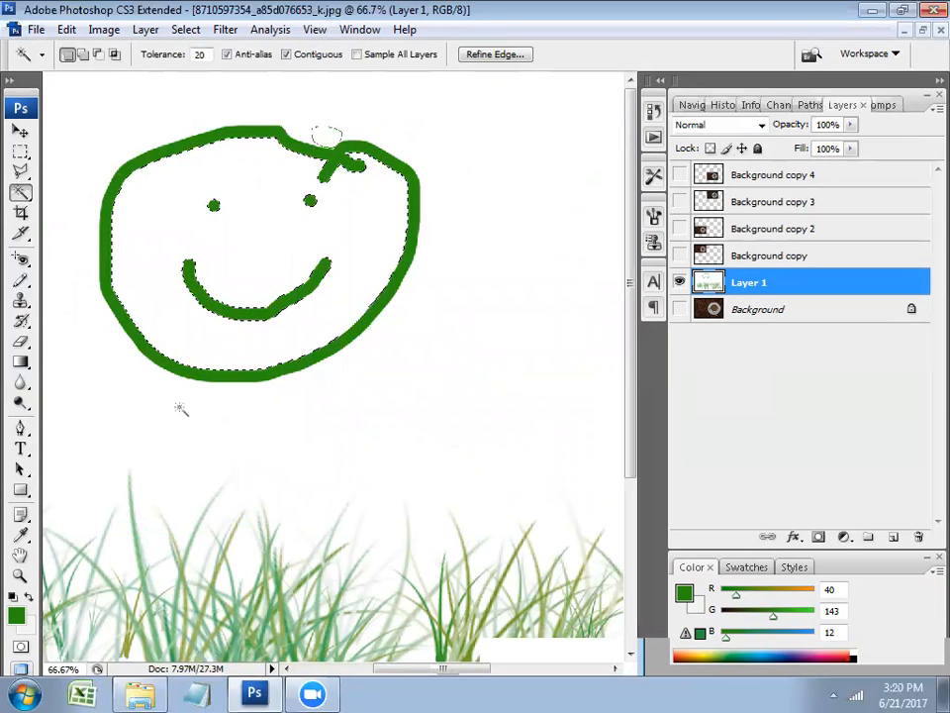
pyautogui.hotkey('ctrl', 'd')
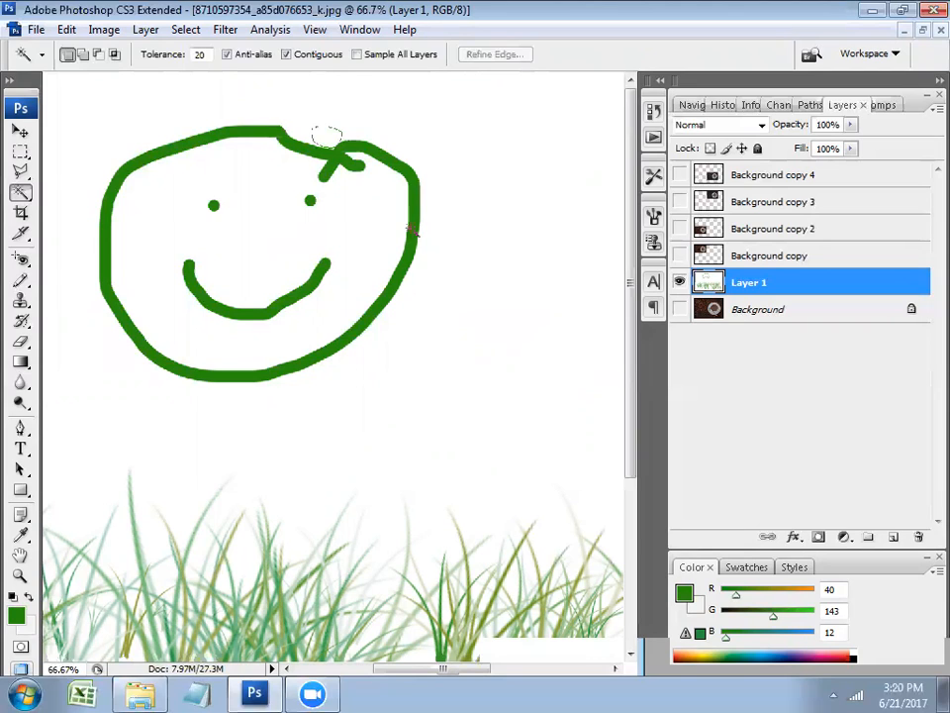
# Look through the Move and History Brush tools and choose the Clone Stamp tool
pyautogui.click(20, 150)
pyautogui.click(21, 130)
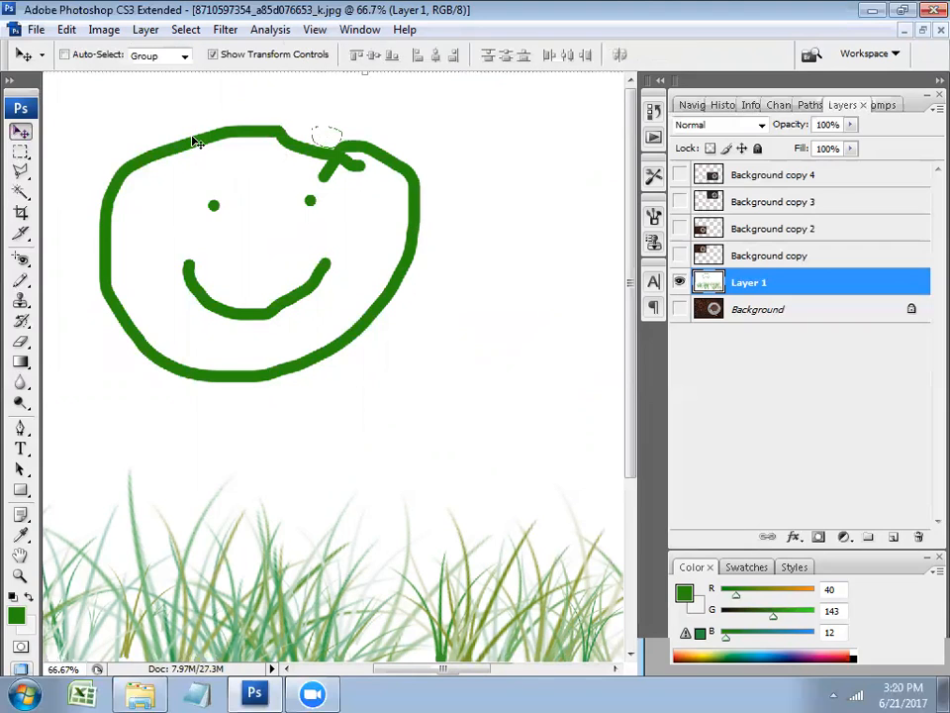
pyautogui.click(22, 321)
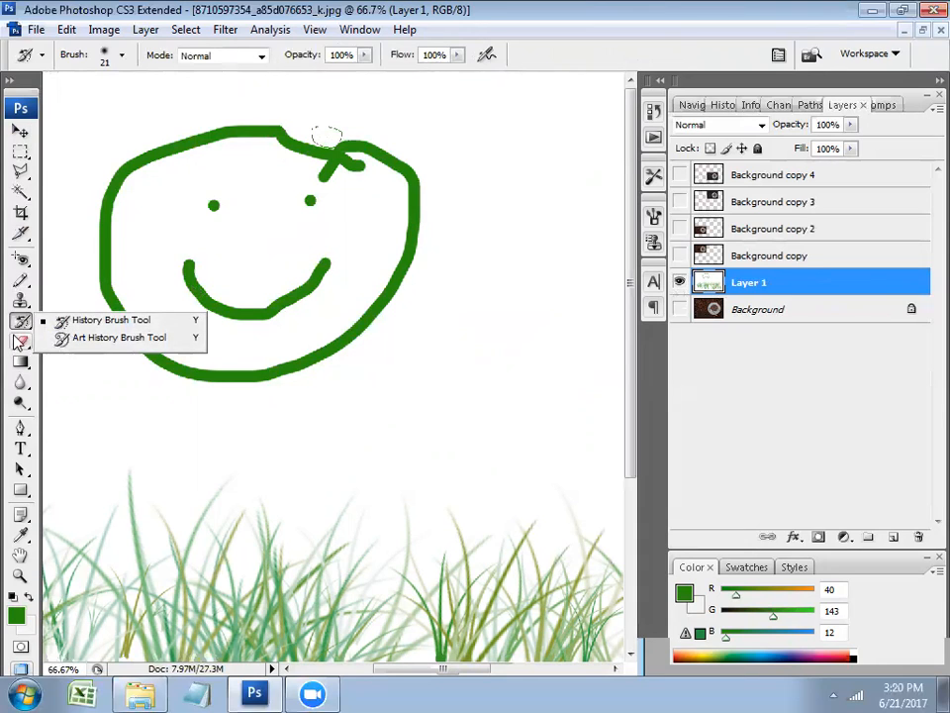
pyautogui.click(22, 300)
pyautogui.click(22, 300)
pyautogui.click(63, 302)
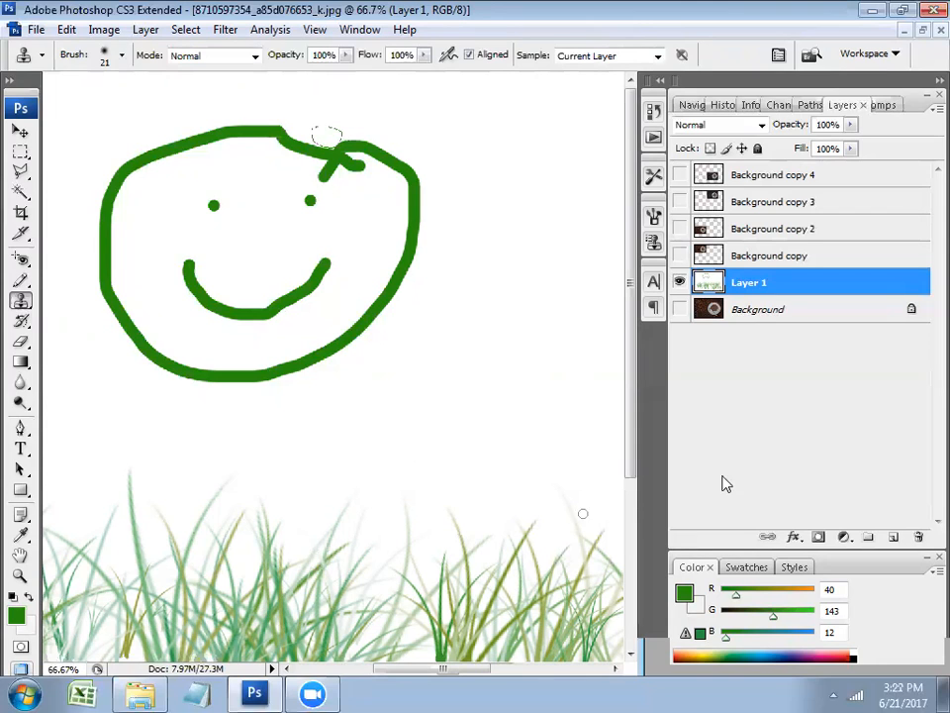
# Make the Background copy layer visible and enlarge the Clone Stamp brush to 150 px
pyautogui.click(679, 255)
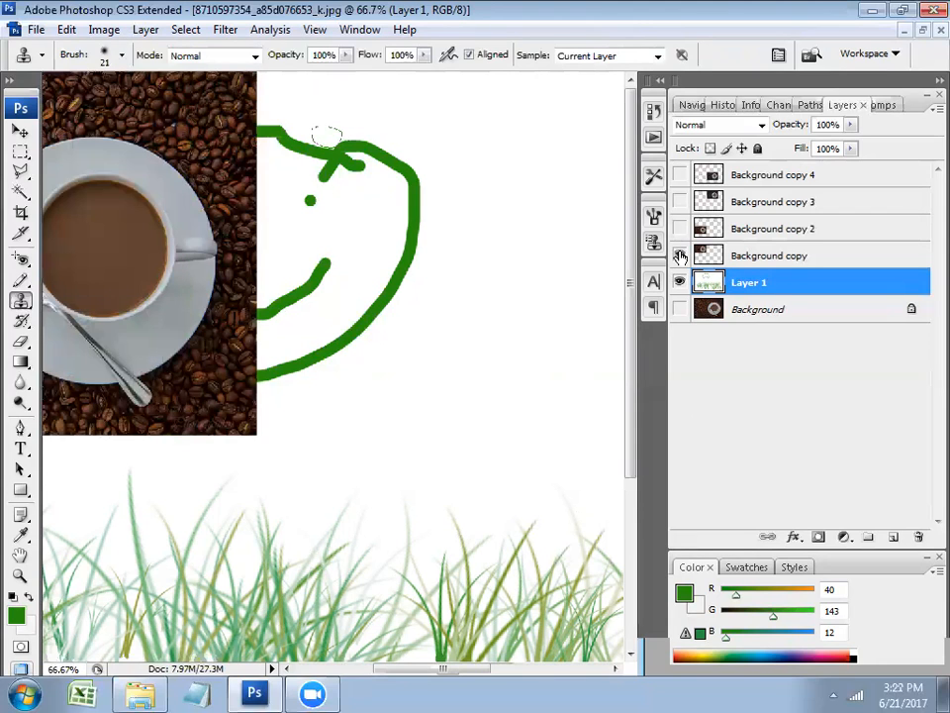
pyautogui.hotkey('ctrl', '-')
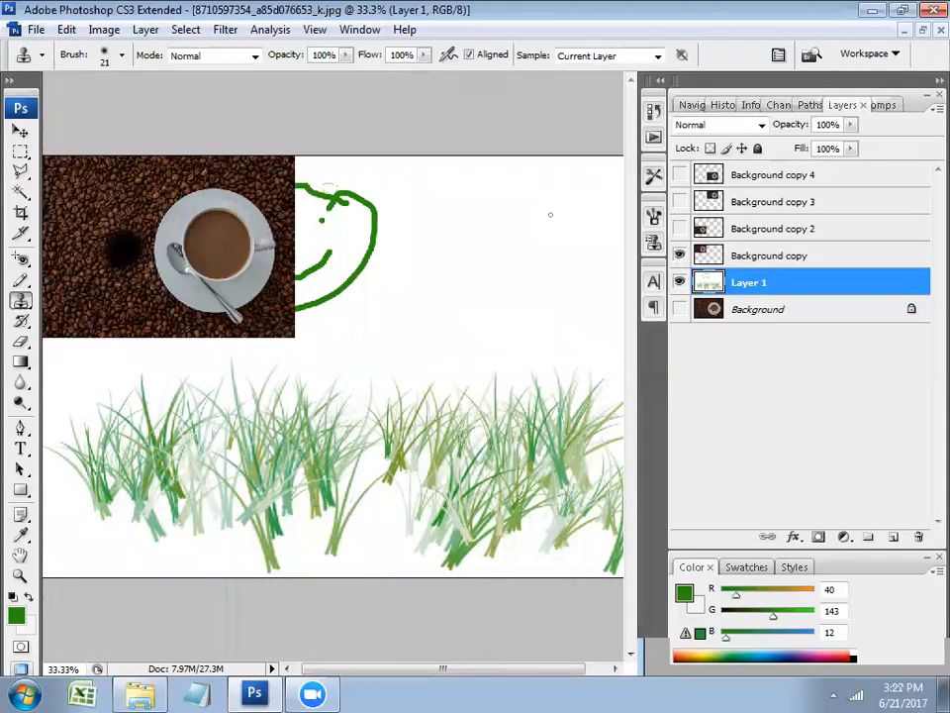
pyautogui.press('[')
pyautogui.press(']')
pyautogui.press(']')
pyautogui.press(']')
pyautogui.press(']')
pyautogui.press(']')
pyautogui.press(']')
pyautogui.press(']')
pyautogui.press(']')
pyautogui.press(']')
pyautogui.press(']')
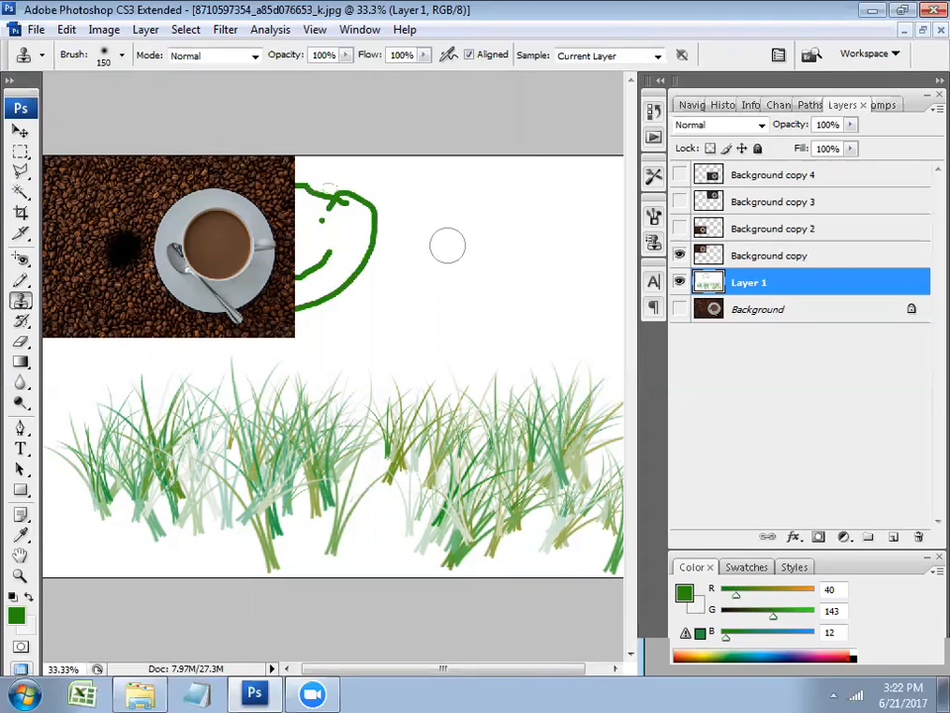
# Activate the Background copy layer and clone the coffee cup and surrounding beans onto the blank area beside the smiley face with the Clone Stamp
pyautogui.rightClick(21, 299)
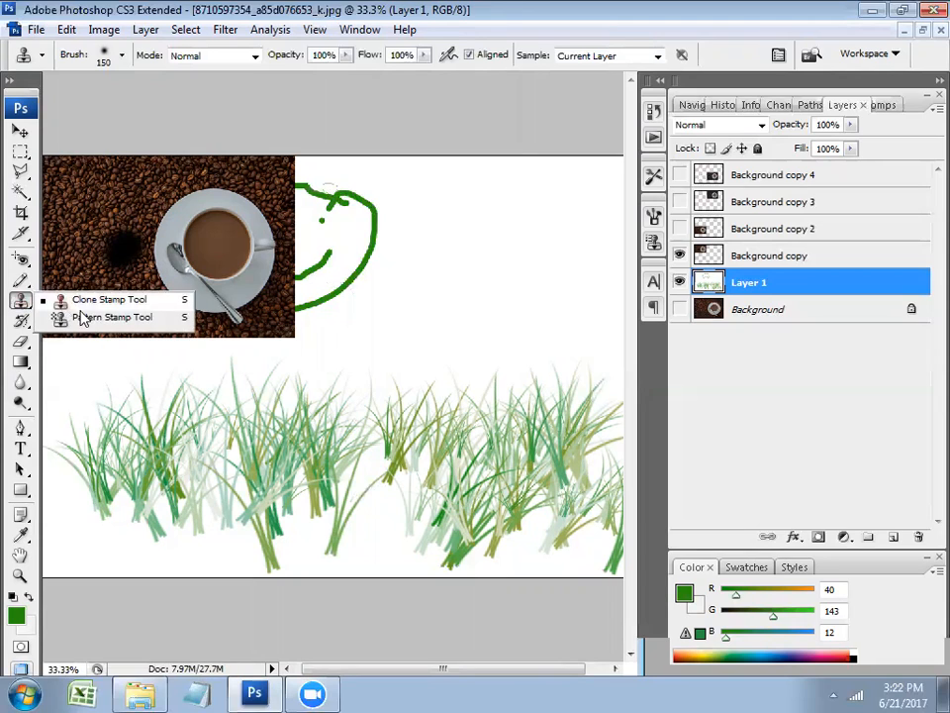
pyautogui.click(95, 303)
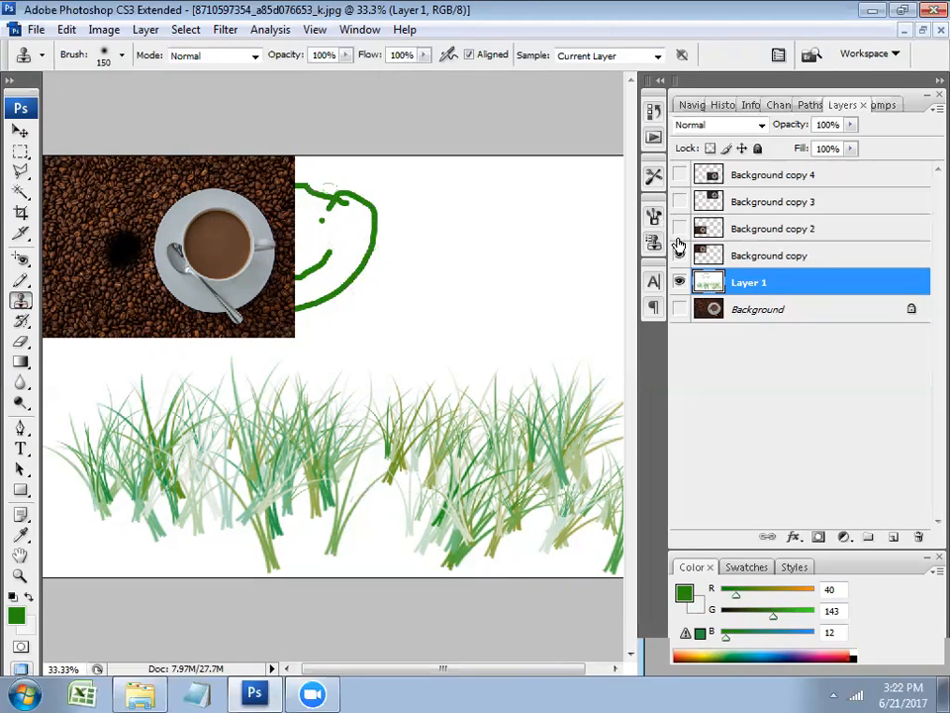
pyautogui.click(721, 254)
pyautogui.keyDown('alt'); pyautogui.click(152, 193); pyautogui.keyUp('alt')
pyautogui.moveTo(447, 239)
pyautogui.mouseDown()
pyautogui.moveTo(463, 312)
pyautogui.moveTo(455, 262)
pyautogui.moveTo(431, 268)
pyautogui.moveTo(487, 289)
pyautogui.moveTo(496, 238)
pyautogui.moveTo(471, 238)
pyautogui.moveTo(497, 274)
pyautogui.moveTo(487, 242)
pyautogui.moveTo(420, 262)
pyautogui.moveTo(475, 280)
pyautogui.mouseUp()
pyautogui.keyDown('alt'); pyautogui.click(131, 197); pyautogui.keyUp('alt')
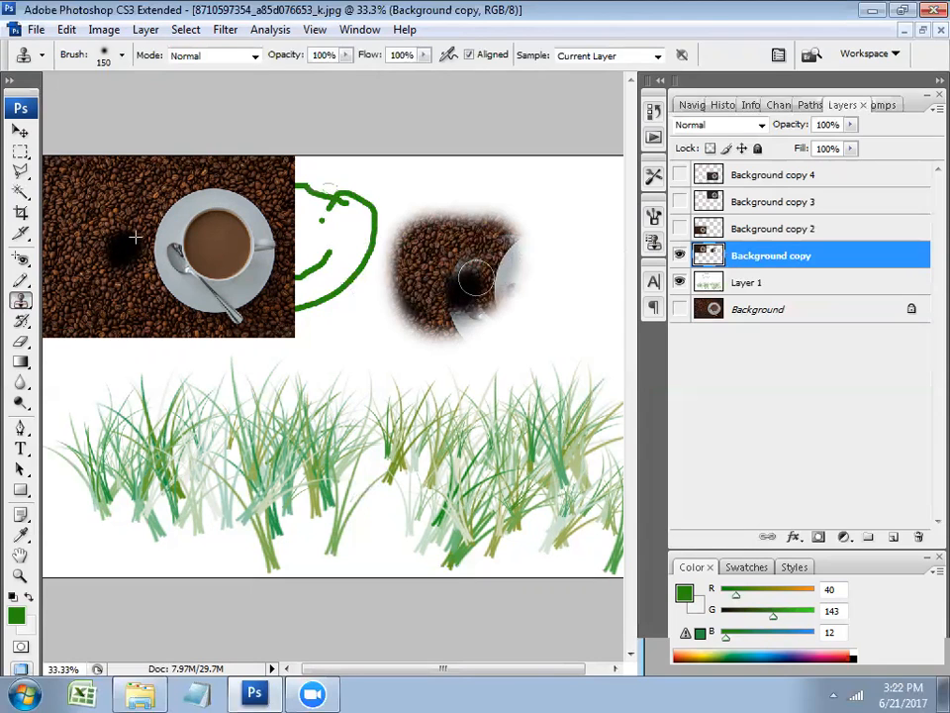
pyautogui.moveTo(474, 280)
pyautogui.mouseDown()
pyautogui.moveTo(530, 314)
pyautogui.moveTo(546, 252)
pyautogui.moveTo(496, 251)
pyautogui.moveTo(511, 305)
pyautogui.moveTo(573, 265)
pyautogui.moveTo(504, 260)
pyautogui.moveTo(529, 324)
pyautogui.moveTo(561, 302)
pyautogui.moveTo(557, 256)
pyautogui.moveTo(475, 292)
pyautogui.moveTo(547, 354)
pyautogui.moveTo(584, 319)
pyautogui.moveTo(551, 267)
pyautogui.moveTo(489, 312)
pyautogui.moveTo(579, 324)
pyautogui.moveTo(600, 272)
pyautogui.moveTo(546, 254)
pyautogui.moveTo(508, 286)
pyautogui.moveTo(582, 302)
pyautogui.mouseUp()
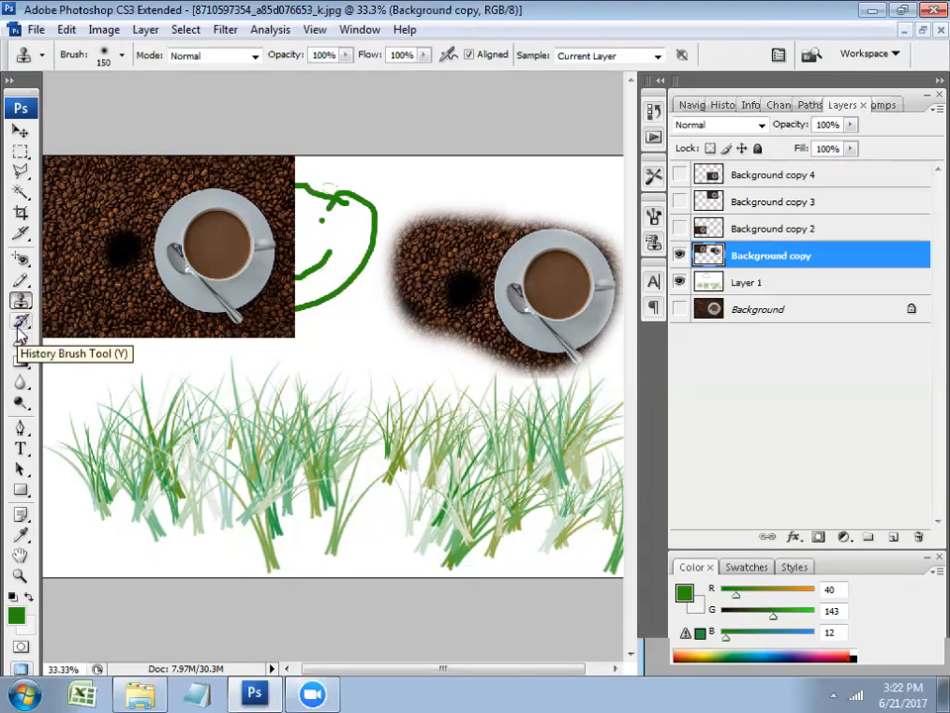
# Erase the left part of the cloned coffee beans using the Eraser with a 200 px brush
pyautogui.click(20, 340)
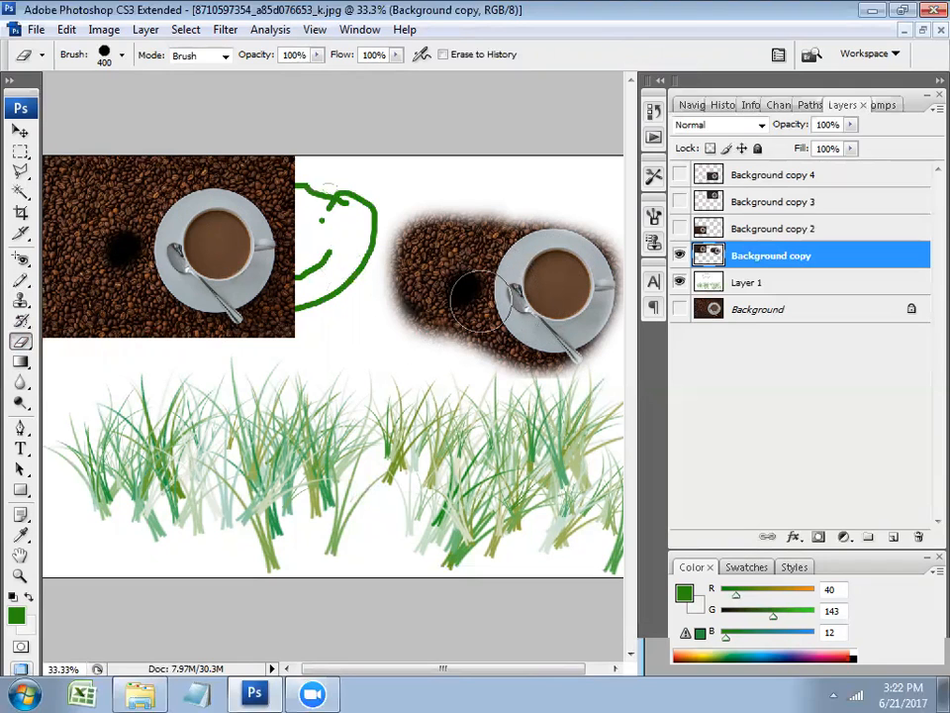
pyautogui.press('[')
pyautogui.press('[')
pyautogui.press('[')
pyautogui.moveTo(488, 297)
pyautogui.mouseDown()
pyautogui.moveTo(444, 202)
pyautogui.moveTo(416, 323)
pyautogui.mouseUp()
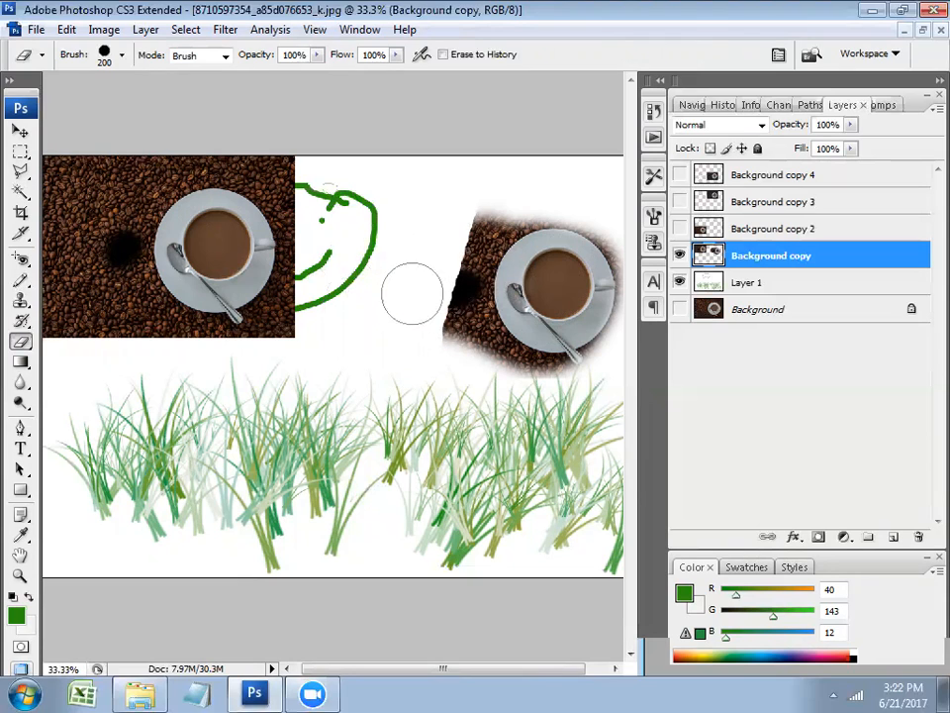
# Switch the Eraser to the soft 27 px brush tip
pyautogui.rightClick(417, 315)
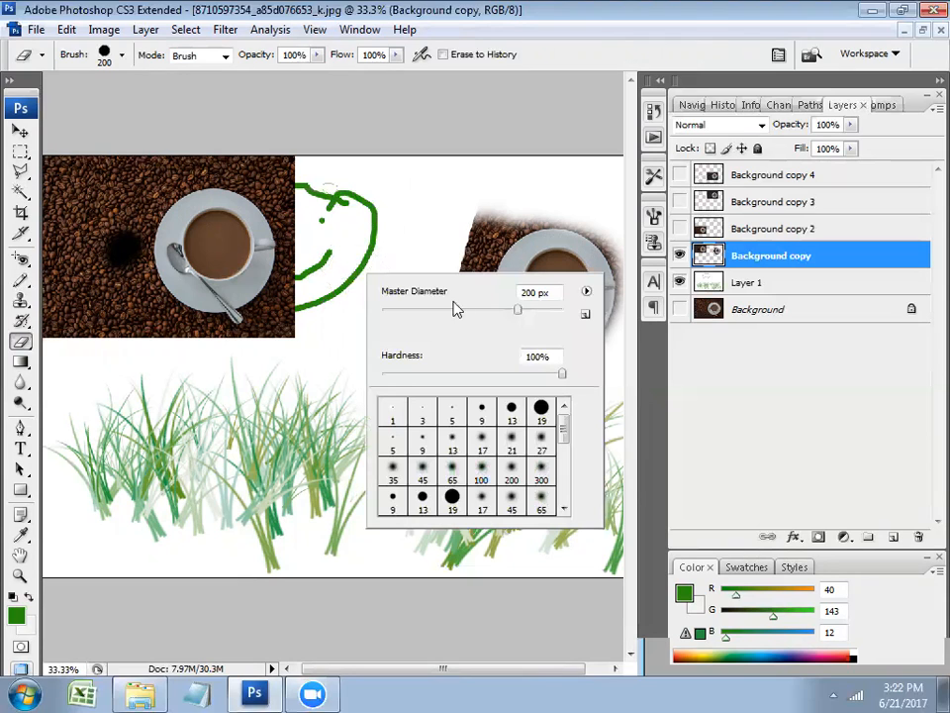
pyautogui.click(543, 441)
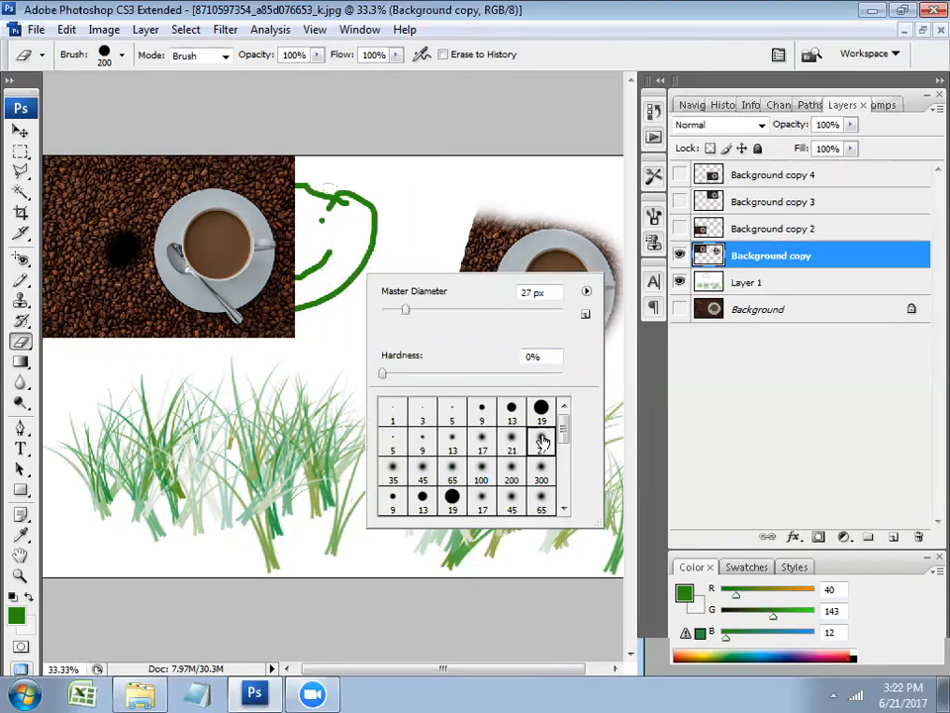
pyautogui.press('Return')
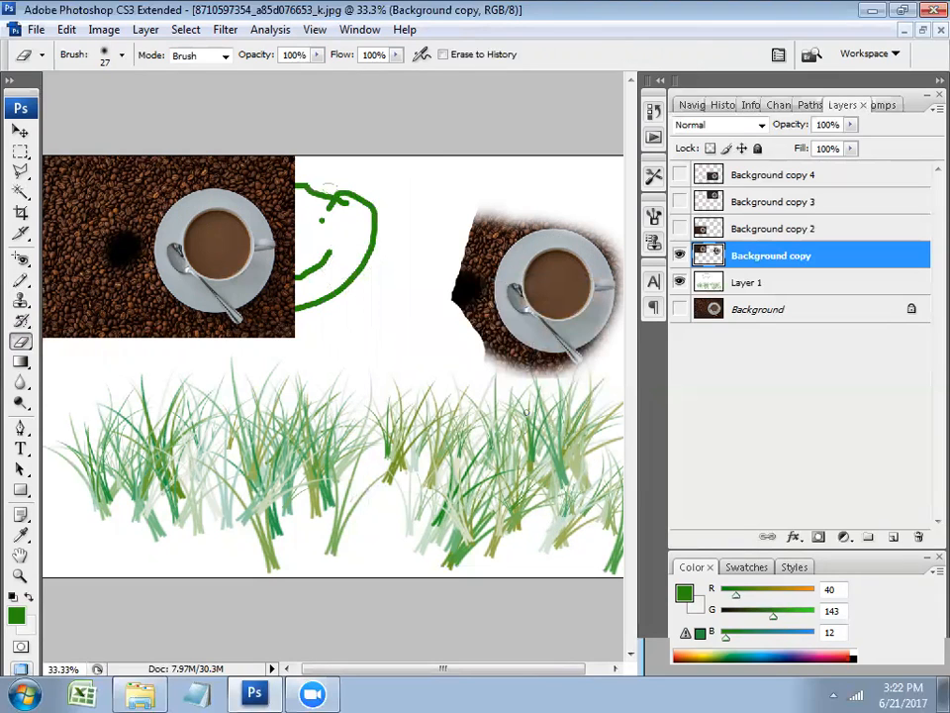
# Set the Eraser to the maple leaf brush at 175 px and erase leaf shapes across the original coffee photo
pyautogui.rightClick(489, 368)
pyautogui.click(673, 569)
pyautogui.moveTo(698, 534)
pyautogui.mouseDown()
pyautogui.moveTo(695, 571)
pyautogui.moveTo(694, 562)
pyautogui.mouseUp()
pyautogui.click(678, 564)
pyautogui.press('Return')
pyautogui.press(']')
pyautogui.press(']')
pyautogui.press(']')
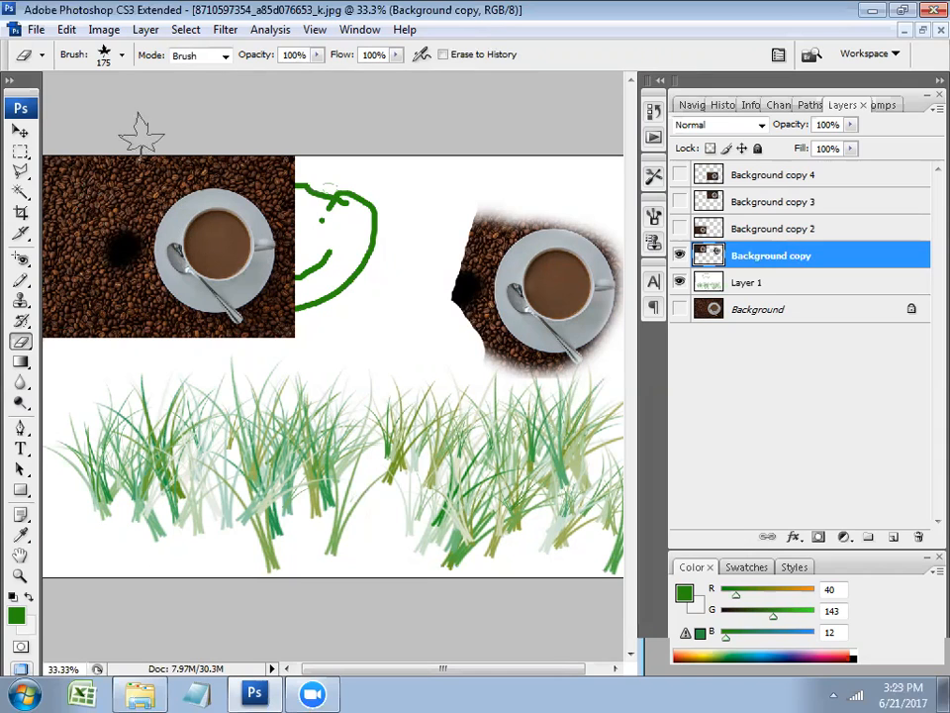
pyautogui.moveTo(91, 196)
pyautogui.mouseDown()
pyautogui.moveTo(188, 277)
pyautogui.moveTo(180, 260)
pyautogui.moveTo(184, 287)
pyautogui.moveTo(237, 317)
pyautogui.moveTo(248, 341)
pyautogui.moveTo(319, 374)
pyautogui.mouseUp()
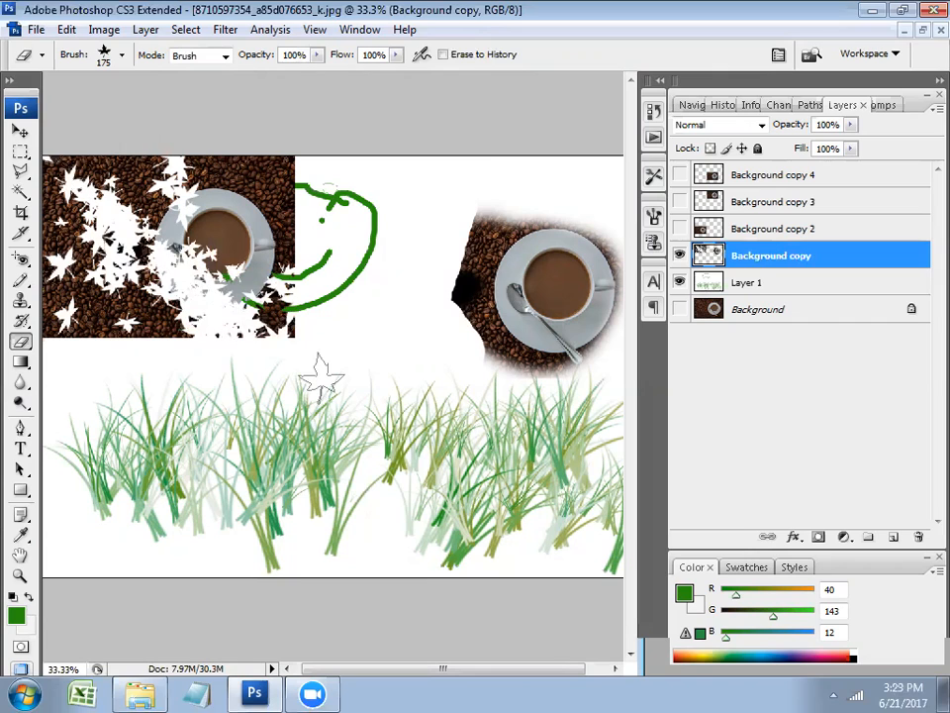
# Set the Eraser to a hard round 125 px brush and erase the remaining coffee beans left of the cloned cup
pyautogui.rightClick(318, 374)
pyautogui.click(532, 574)
pyautogui.moveTo(532, 569); pyautogui.dragTo(529, 527)
pyautogui.doubleClick(505, 520)
pyautogui.press(']')
pyautogui.press(']')
pyautogui.press(']')
pyautogui.press(']')
pyautogui.press(']')
pyautogui.press(']')
pyautogui.press(']')
pyautogui.press(']')
pyautogui.press(']')
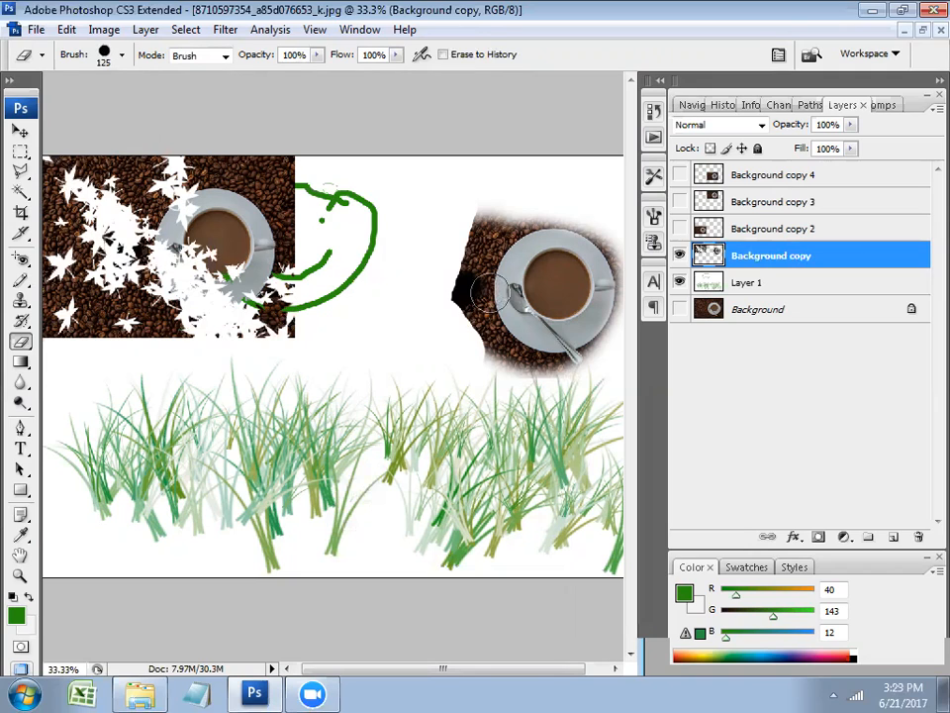
pyautogui.moveTo(496, 203)
pyautogui.mouseDown()
pyautogui.moveTo(447, 267)
pyautogui.moveTo(473, 219)
pyautogui.moveTo(441, 271)
pyautogui.moveTo(445, 251)
pyautogui.moveTo(438, 300)
pyautogui.moveTo(429, 276)
pyautogui.moveTo(435, 258)
pyautogui.moveTo(452, 327)
pyautogui.moveTo(452, 213)
pyautogui.moveTo(446, 271)
pyautogui.moveTo(473, 223)
pyautogui.mouseUp()
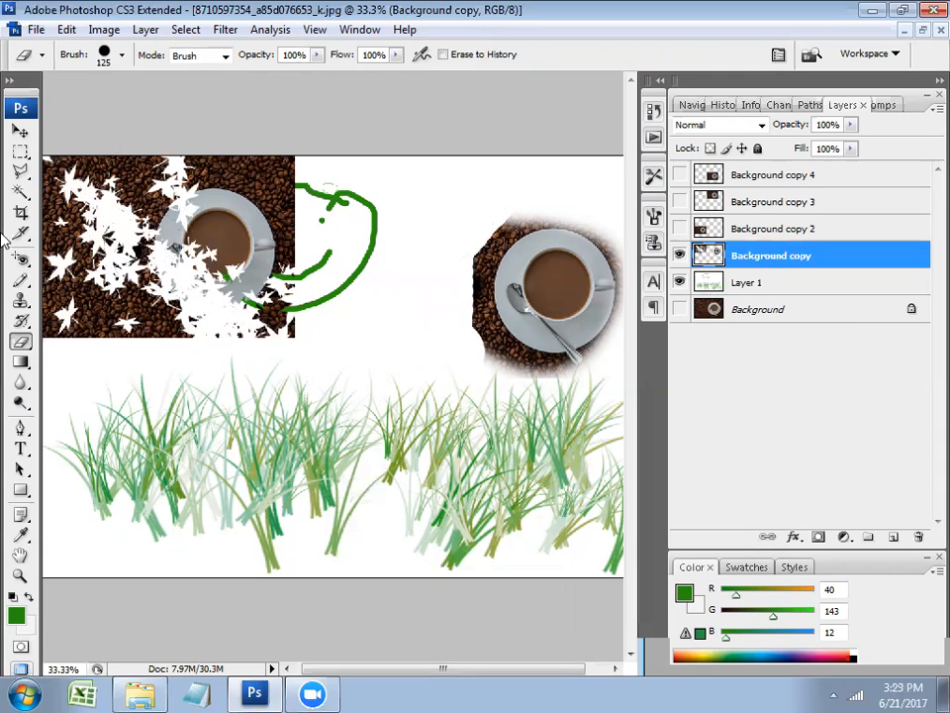
# Hide Layer 1 and Background copy, and fill a new layer with the green foreground color using the Paint Bucket
pyautogui.click(17, 361)
pyautogui.moveTo(20, 362); pyautogui.dragTo(79, 377)
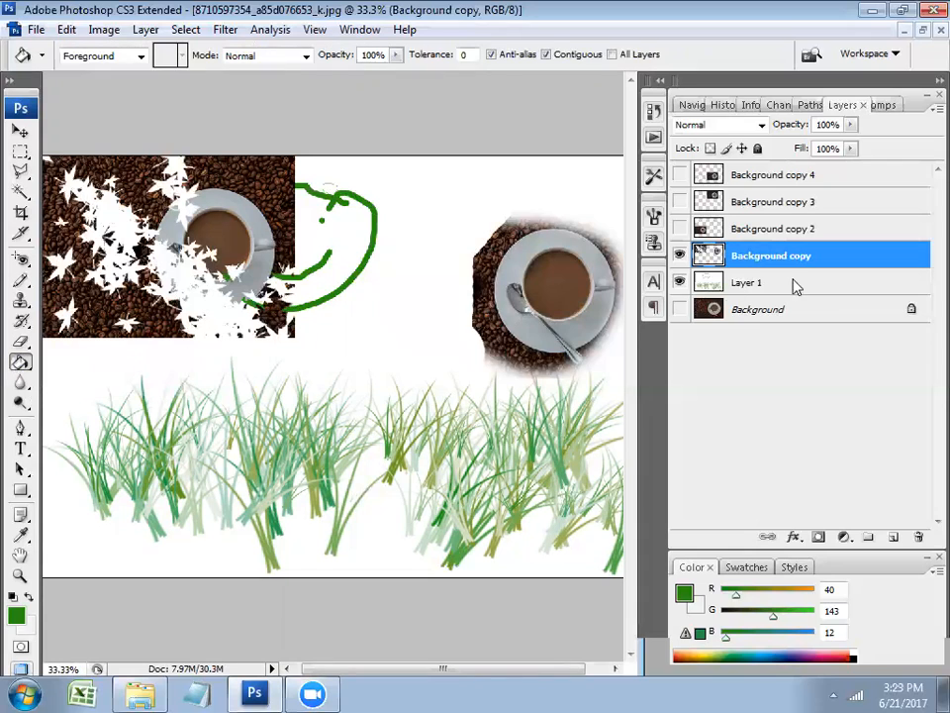
pyautogui.click(679, 282)
pyautogui.click(679, 256)
pyautogui.hotkey('ctrl', 'shift', 'n')
pyautogui.press('Return')
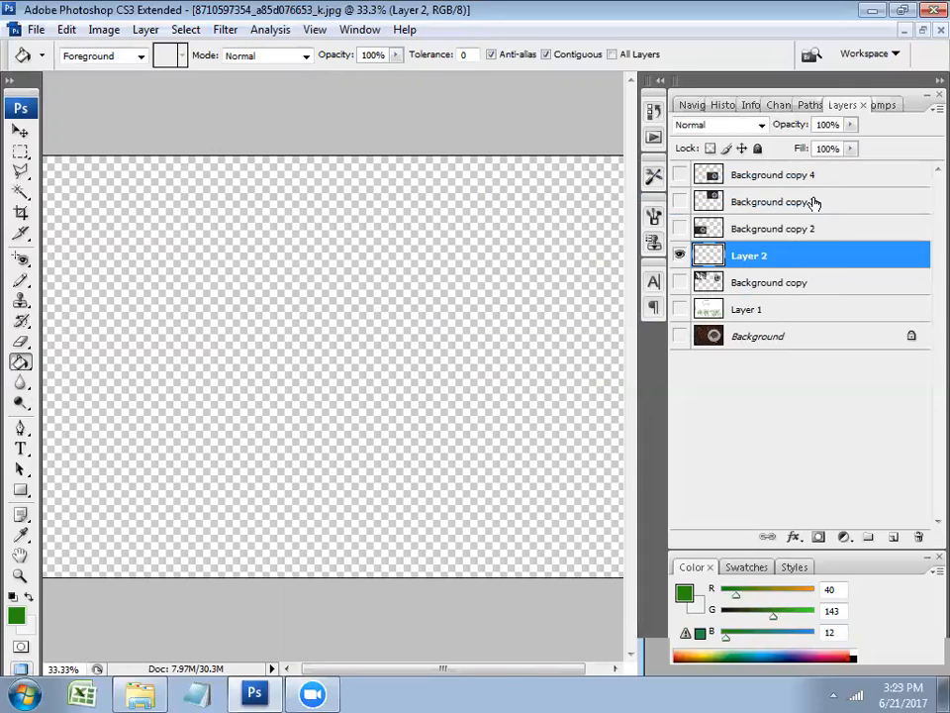
pyautogui.click(185, 355)
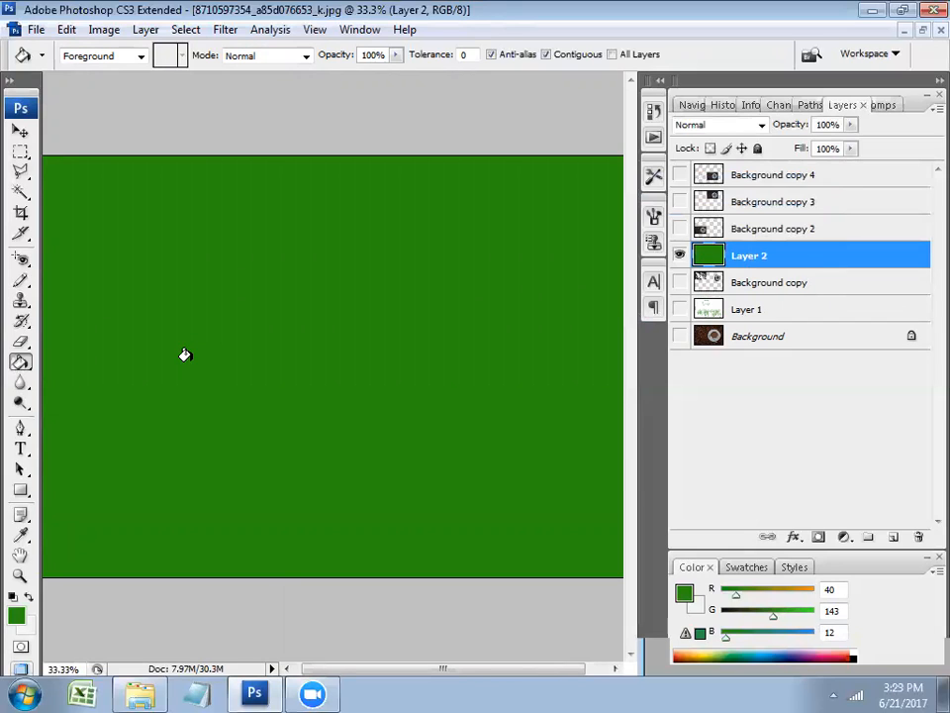
# Apply the Fill command to Layer 2 with the foreground color at 100% opacity and return to the Paint Bucket
pyautogui.press('i')
pyautogui.hotkey('shift', 'BackSpace')
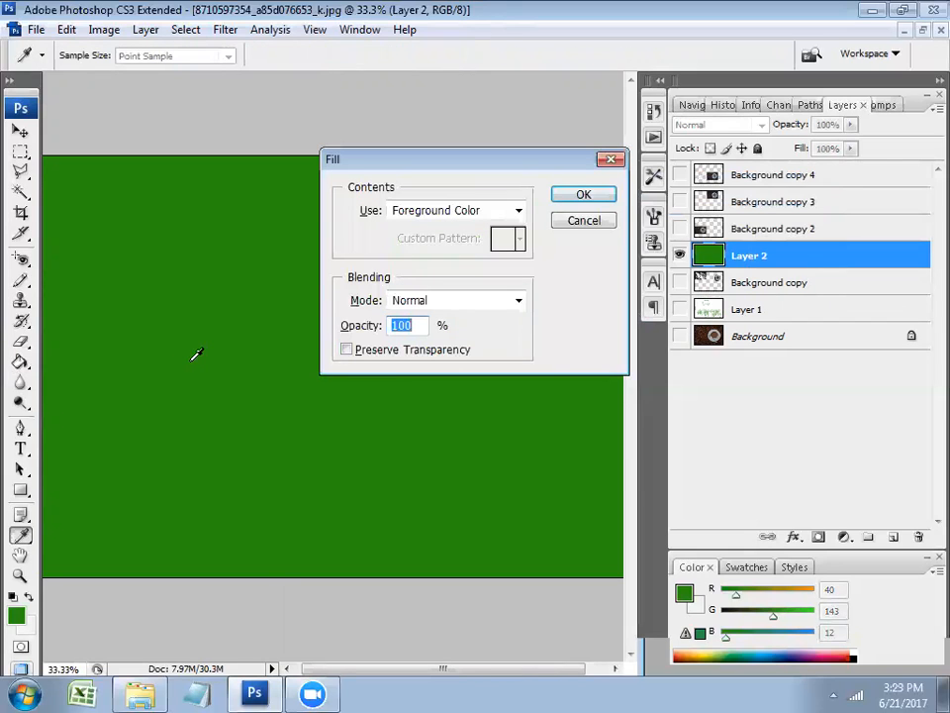
pyautogui.click(498, 208)
pyautogui.click(495, 208)
pyautogui.click(497, 209)
pyautogui.click(495, 210)
pyautogui.click(498, 214)
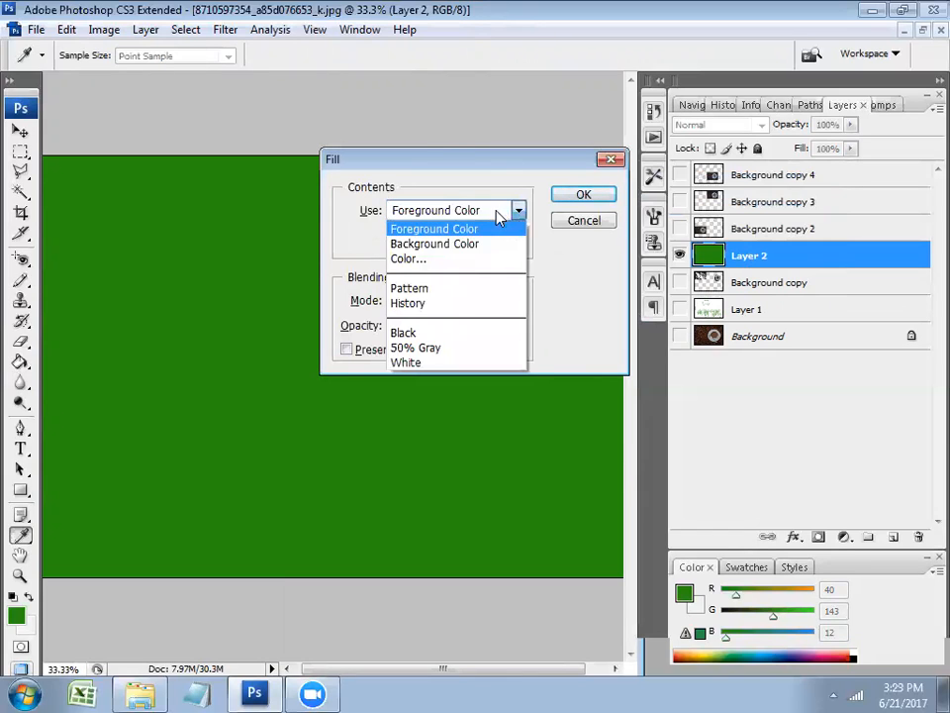
pyautogui.click(471, 230)
pyautogui.click(569, 195)
pyautogui.press('g')
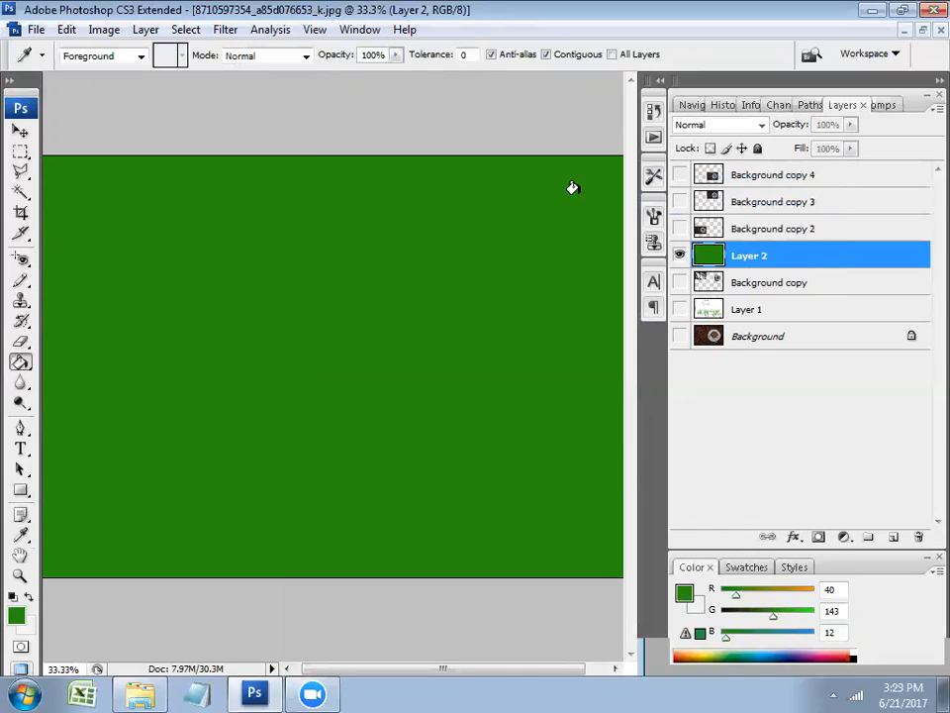
# Select a rectangle in the green layer and fill it with red (f61717) as the foreground color using the Paint Bucket
pyautogui.click(19, 152)
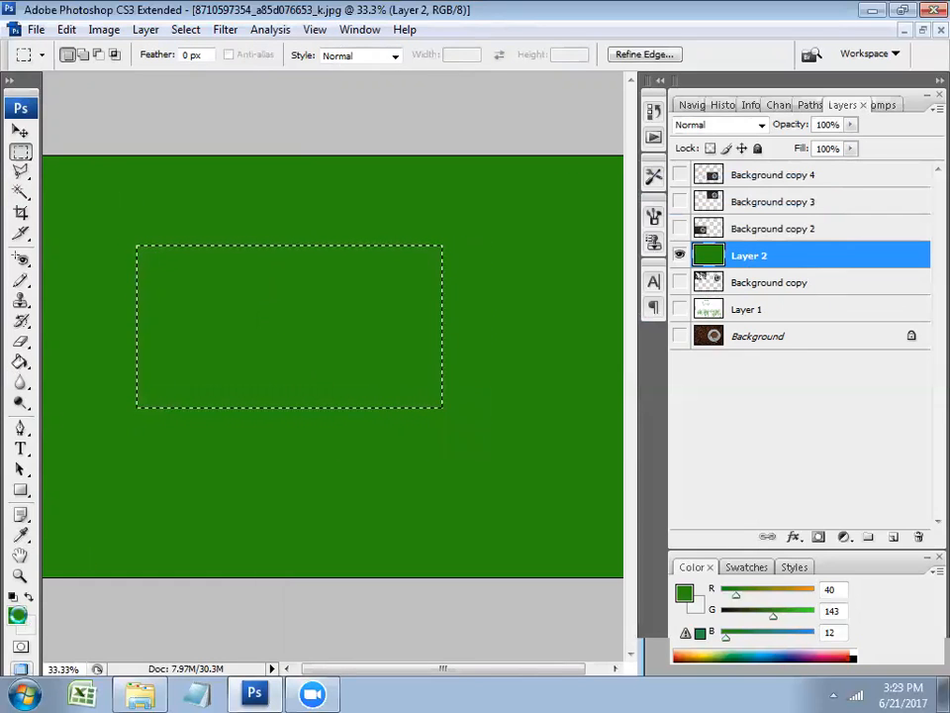
pyautogui.click(15, 615)
pyautogui.moveTo(752, 387)
pyautogui.mouseDown()
pyautogui.moveTo(789, 286)
pyautogui.moveTo(848, 269)
pyautogui.mouseUp()
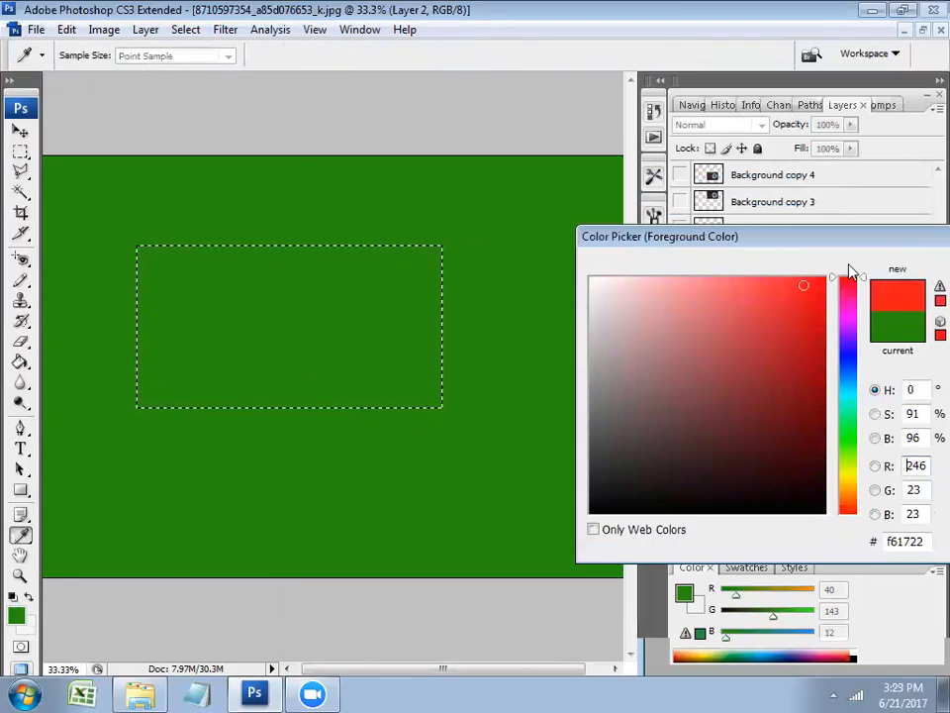
pyautogui.moveTo(782, 254); pyautogui.dragTo(444, 249)
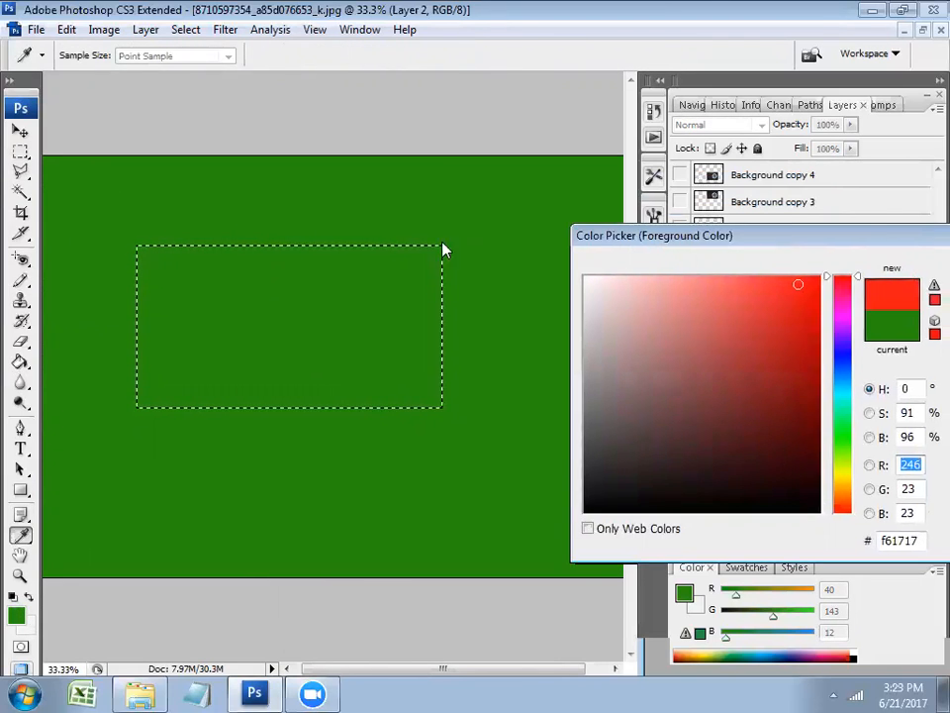
pyautogui.click(668, 269)
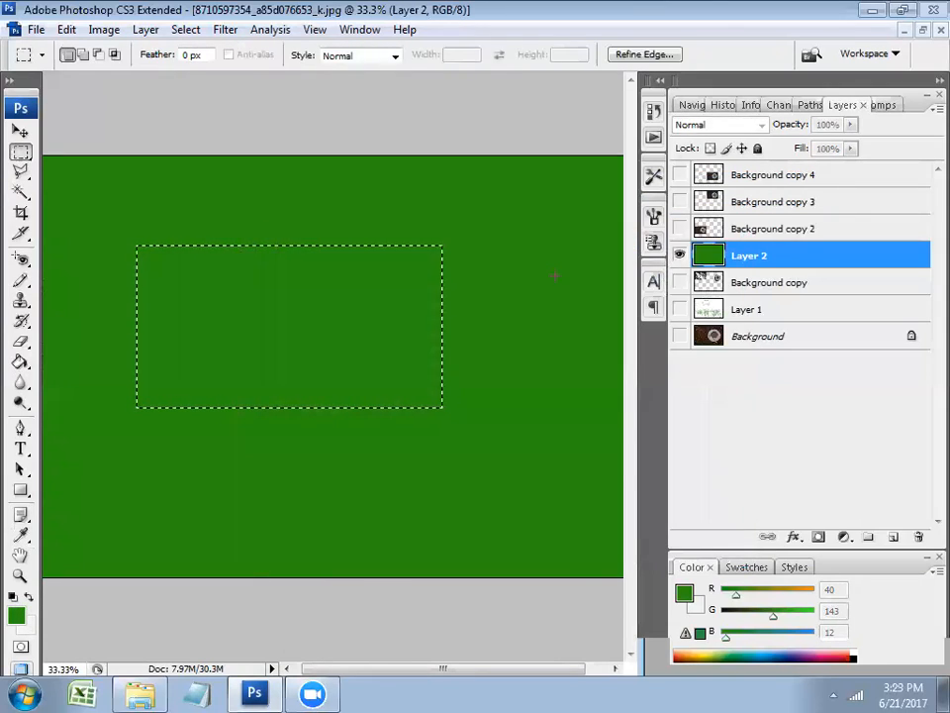
pyautogui.click(20, 362)
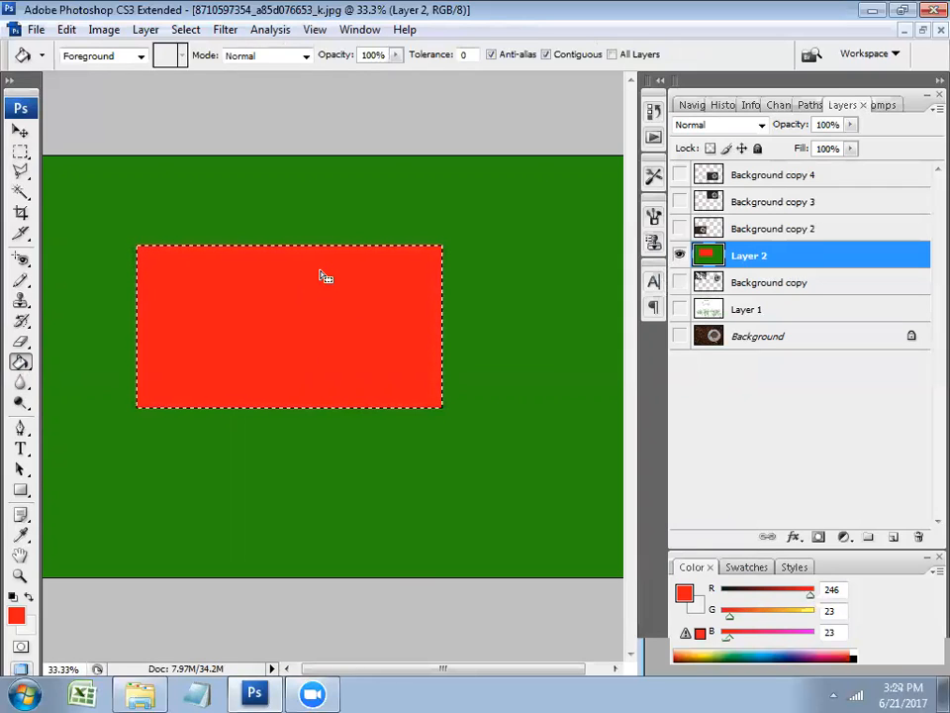
# Choose the Gradient tool and set its gradient to the Violet, Orange preset
pyautogui.press('w')
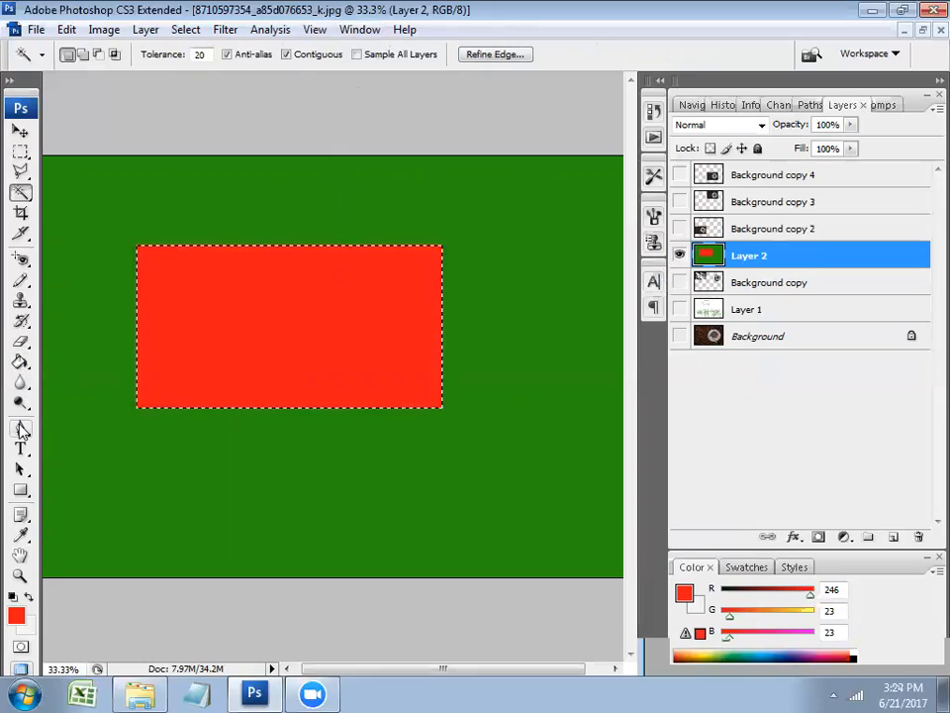
pyautogui.click(21, 363)
pyautogui.rightClick(20, 367)
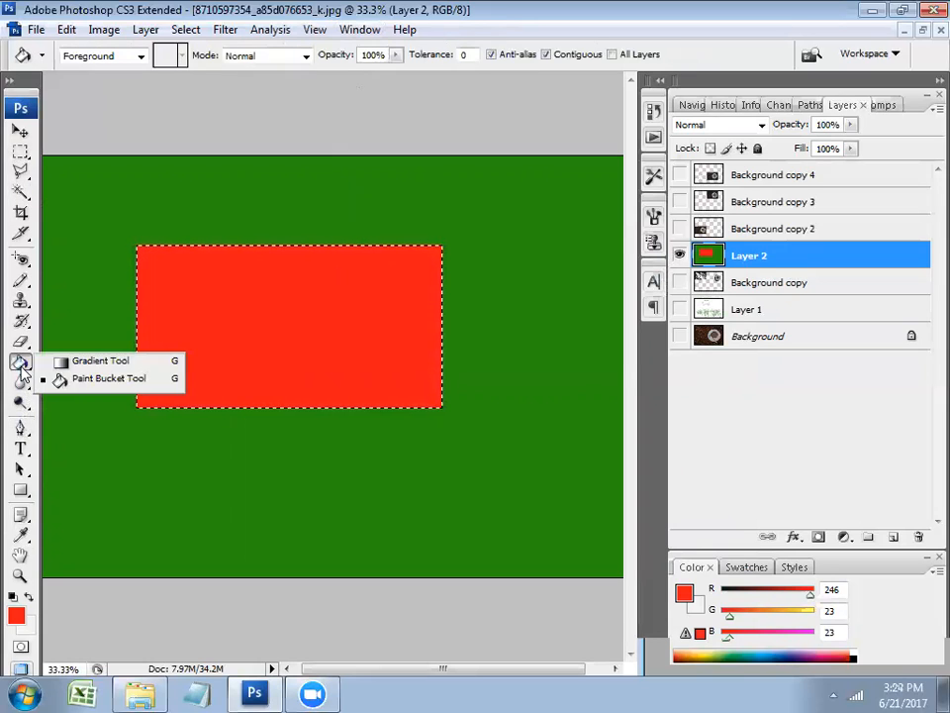
pyautogui.click(71, 360)
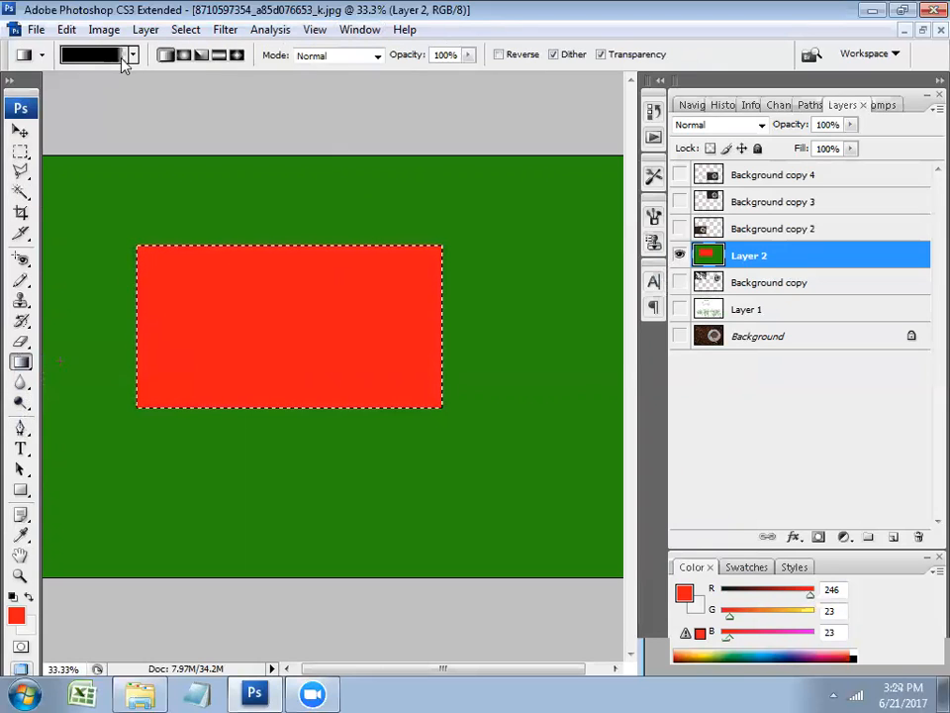
pyautogui.click(99, 55)
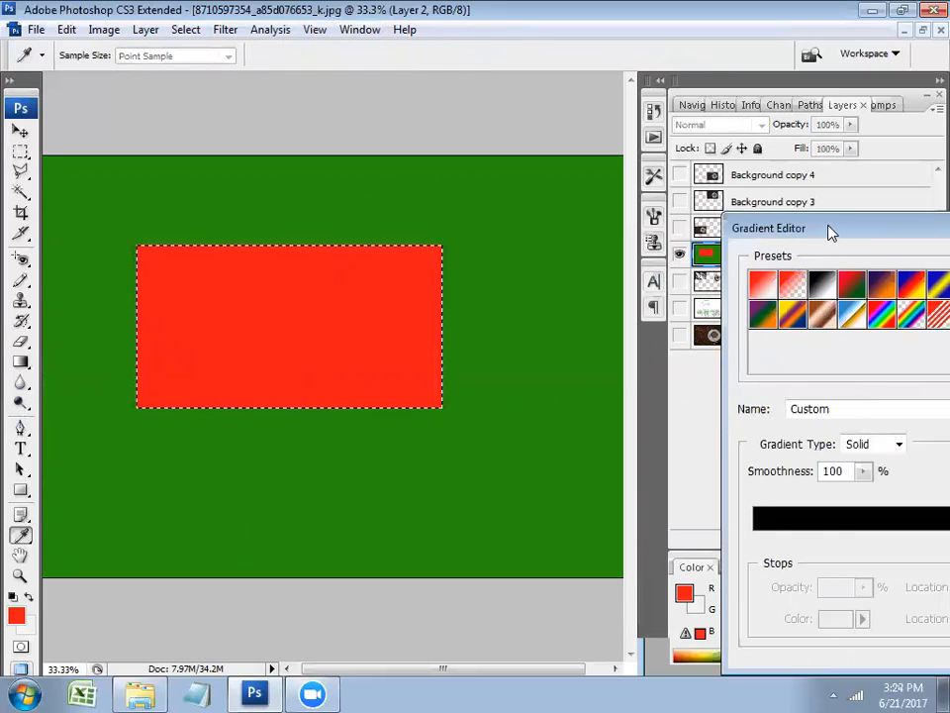
pyautogui.moveTo(831, 230); pyautogui.dragTo(478, 171)
pyautogui.click(440, 226)
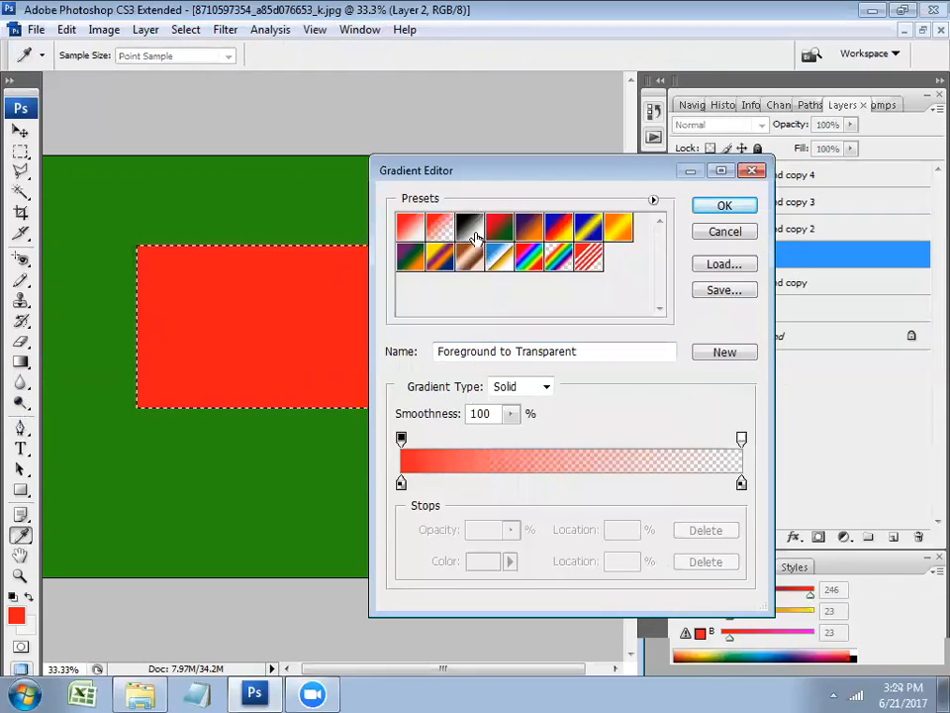
pyautogui.click(473, 233)
pyautogui.click(526, 228)
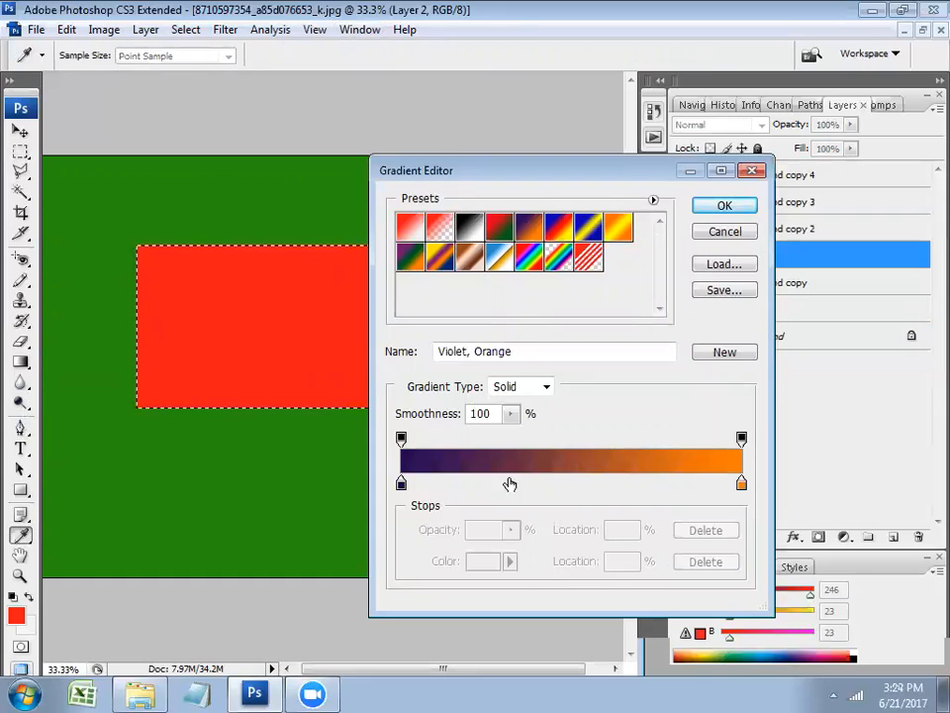
pyautogui.click(725, 205)
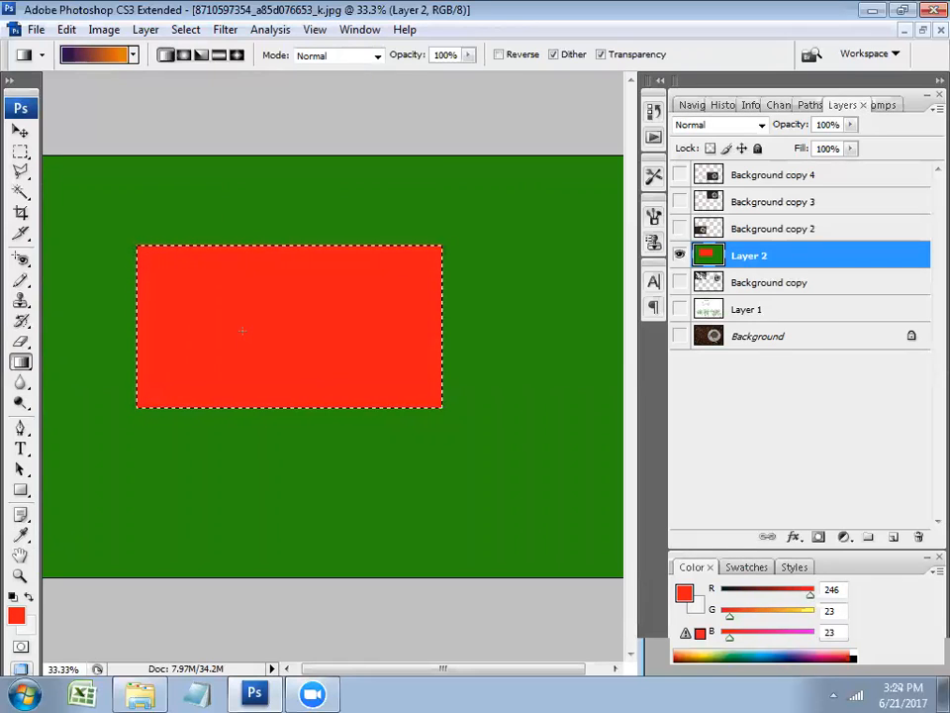
# Fill the selected rectangle with a slightly diagonal linear gradient and replace it with a radial gradient centered left of its middle
pyautogui.click(21, 361)
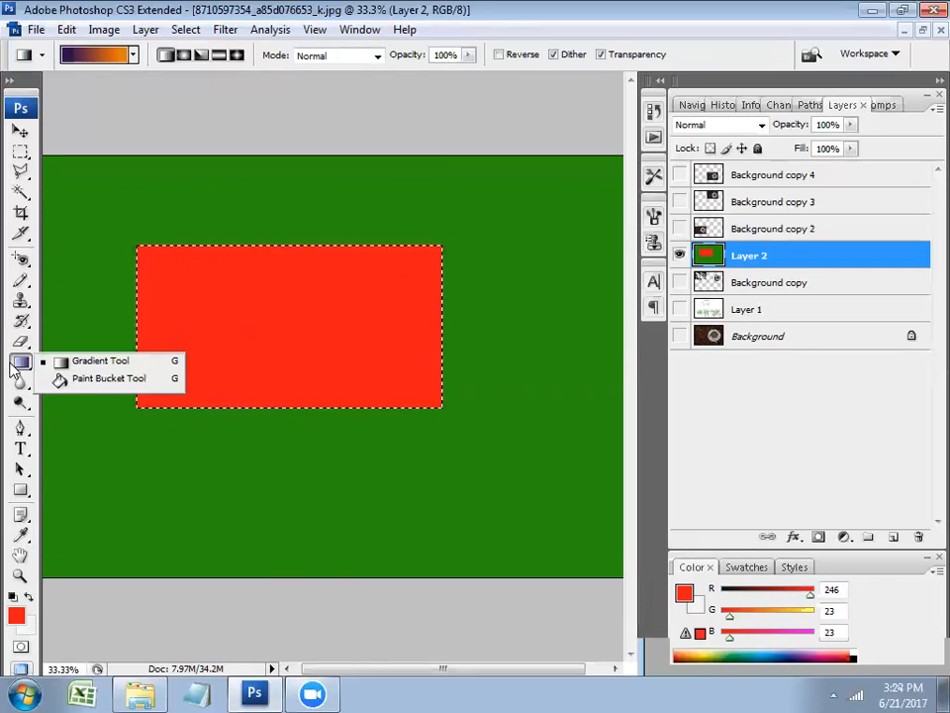
pyautogui.click(96, 361)
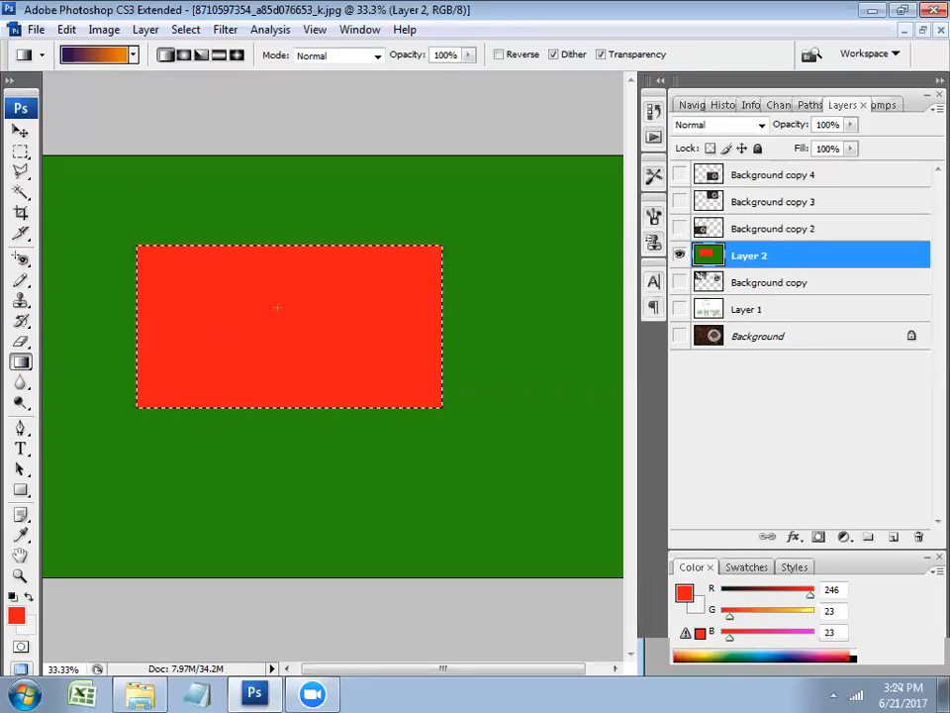
pyautogui.moveTo(218, 317); pyautogui.dragTo(376, 360)
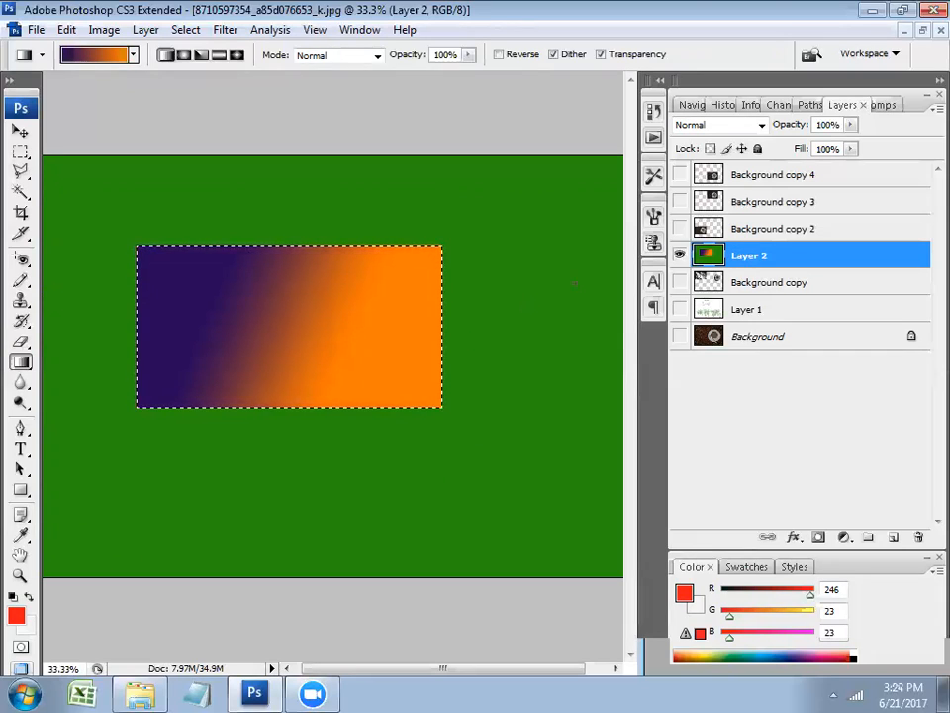
pyautogui.click(184, 55)
pyautogui.moveTo(352, 343); pyautogui.dragTo(351, 344)
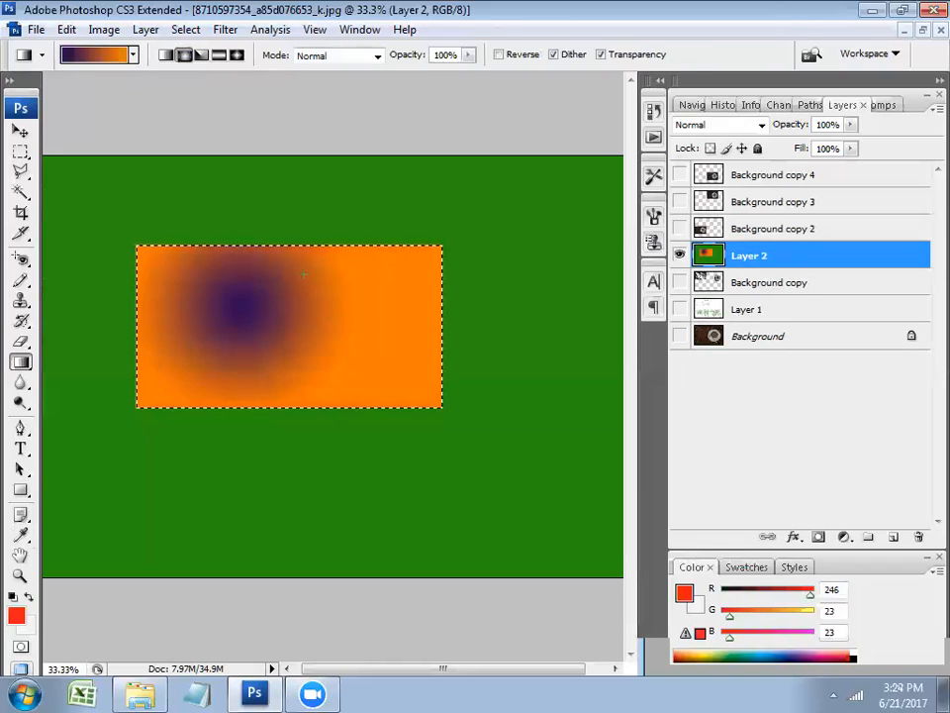
# Fill the selected rectangle with an angle gradient, then go past the reflected type and overwrite it with a diamond gradient
pyautogui.click(202, 56)
pyautogui.moveTo(232, 299); pyautogui.dragTo(168, 351)
pyautogui.click(219, 55)
pyautogui.click(237, 55)
pyautogui.moveTo(299, 339); pyautogui.dragTo(233, 321)
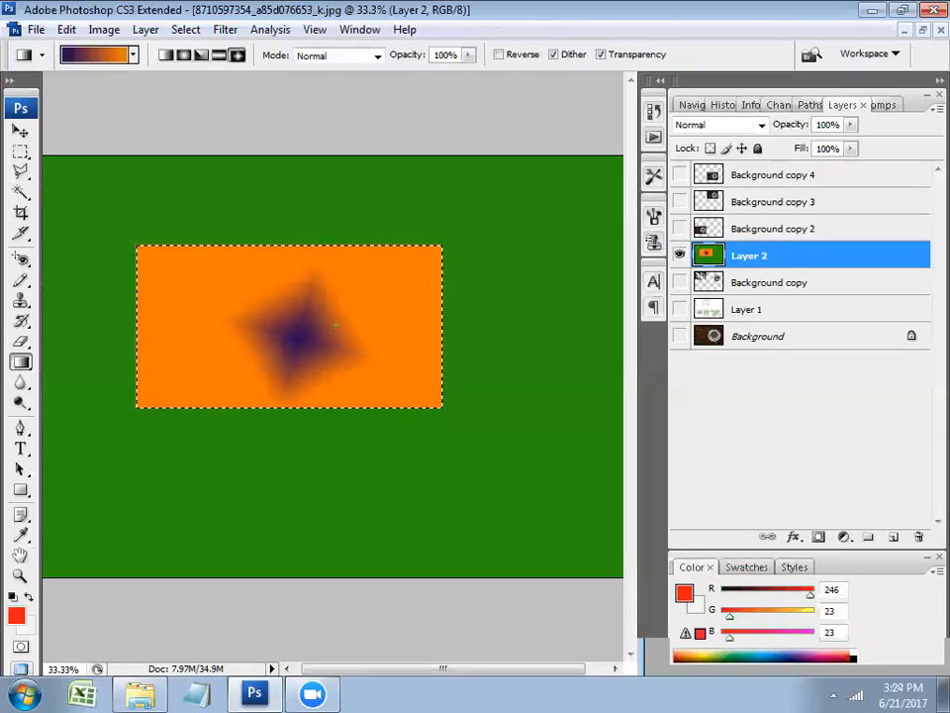
# Choose the Blur tool, hide Layer 2 and show the Background copy 2 layer
pyautogui.click(21, 383)
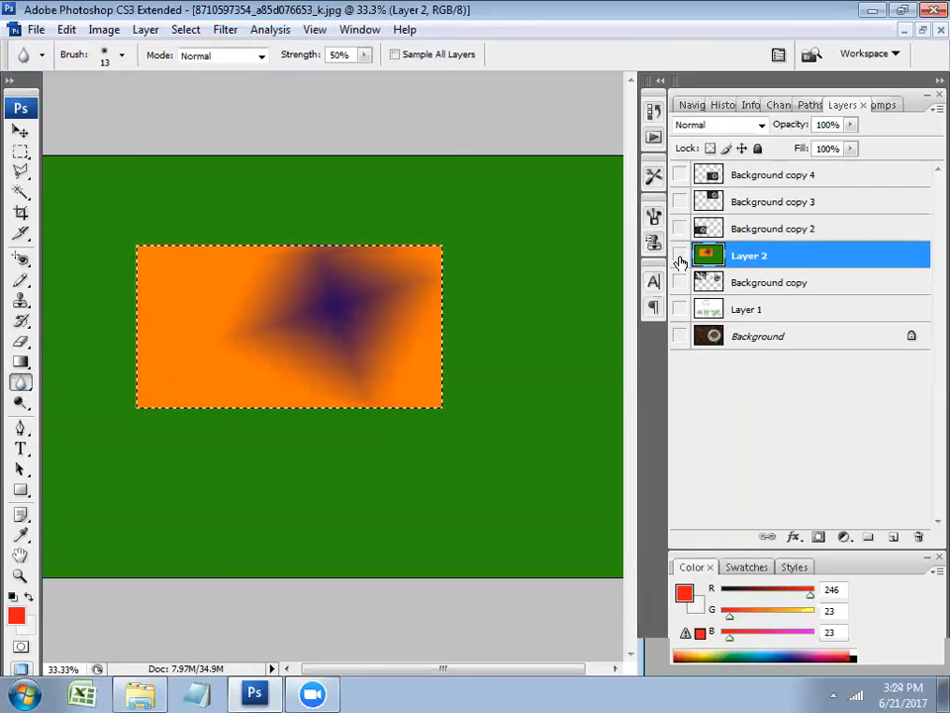
pyautogui.click(679, 256)
pyautogui.click(679, 228)
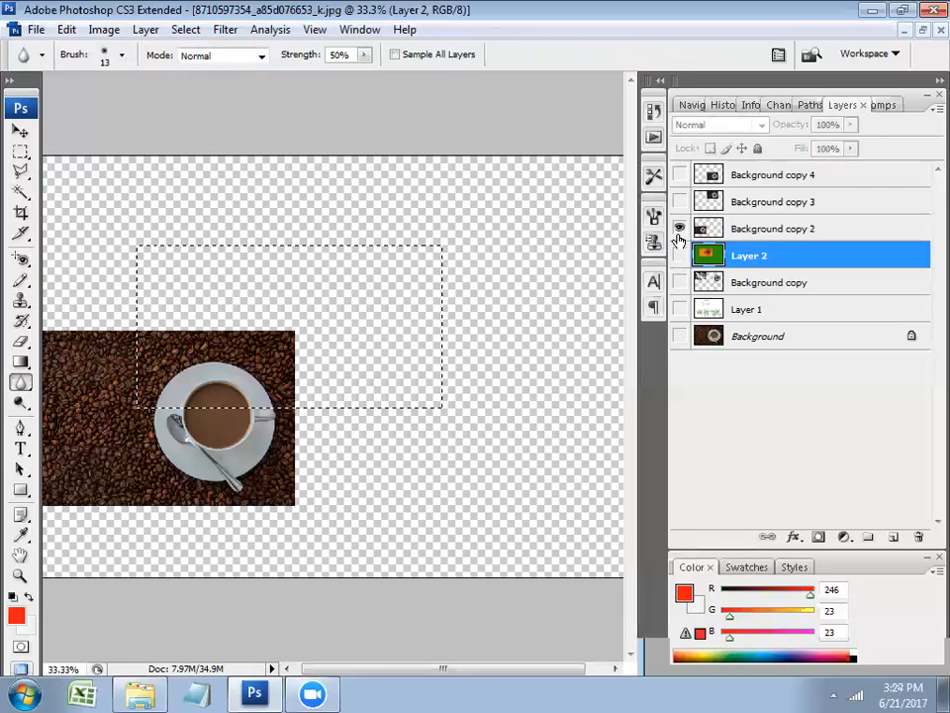
# Clear the rectangular selection on the canvas
pyautogui.press('w')
pyautogui.click(405, 333)
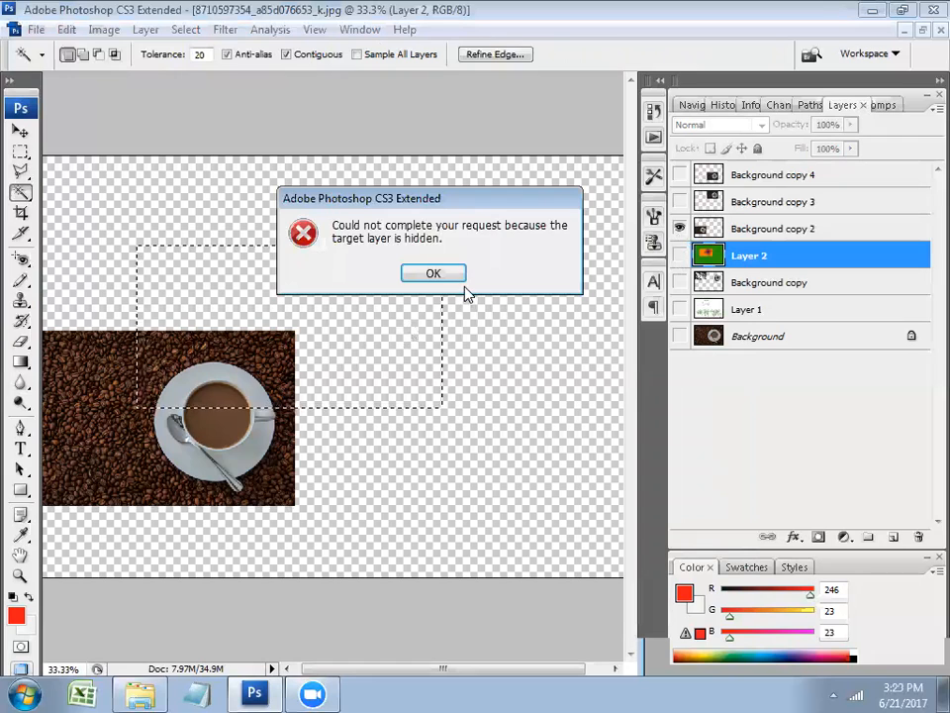
pyautogui.click(432, 273)
pyautogui.click(21, 152)
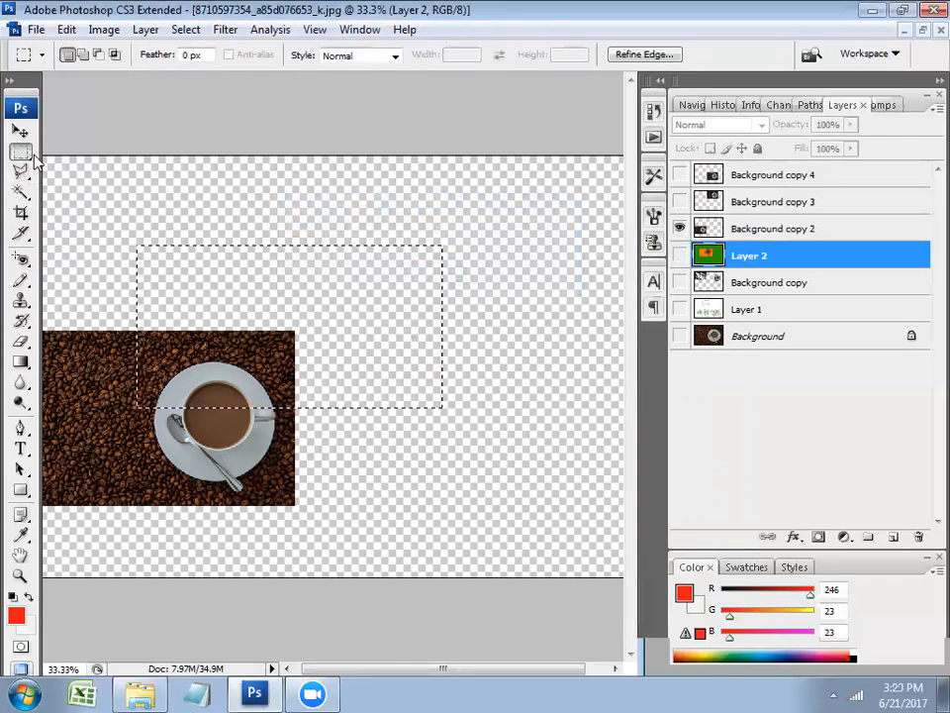
pyautogui.rightClick(345, 312)
pyautogui.click(352, 311)
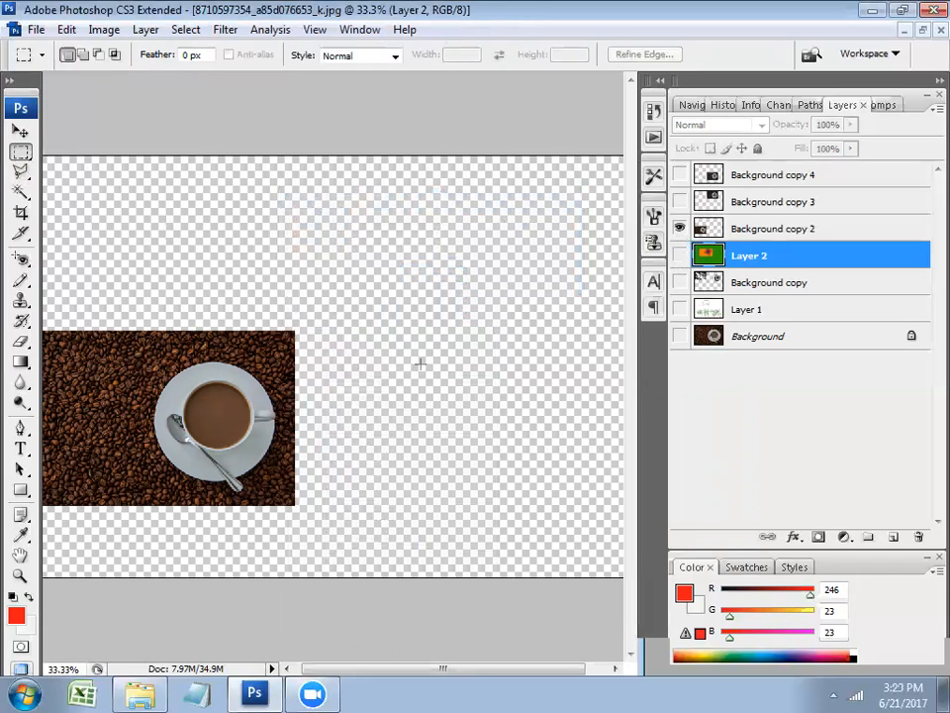
# Enlarge the Background copy 2 photo with Free Transform and move it to the middle of the canvas
pyautogui.click(814, 228)
pyautogui.hotkey('ctrl', 't')
pyautogui.moveTo(295, 327); pyautogui.dragTo(553, 256)
pyautogui.press('Return')
pyautogui.press('v')
pyautogui.moveTo(361, 256)
pyautogui.mouseDown()
pyautogui.moveTo(481, 294)
pyautogui.moveTo(460, 272)
pyautogui.mouseUp()
pyautogui.press('b')
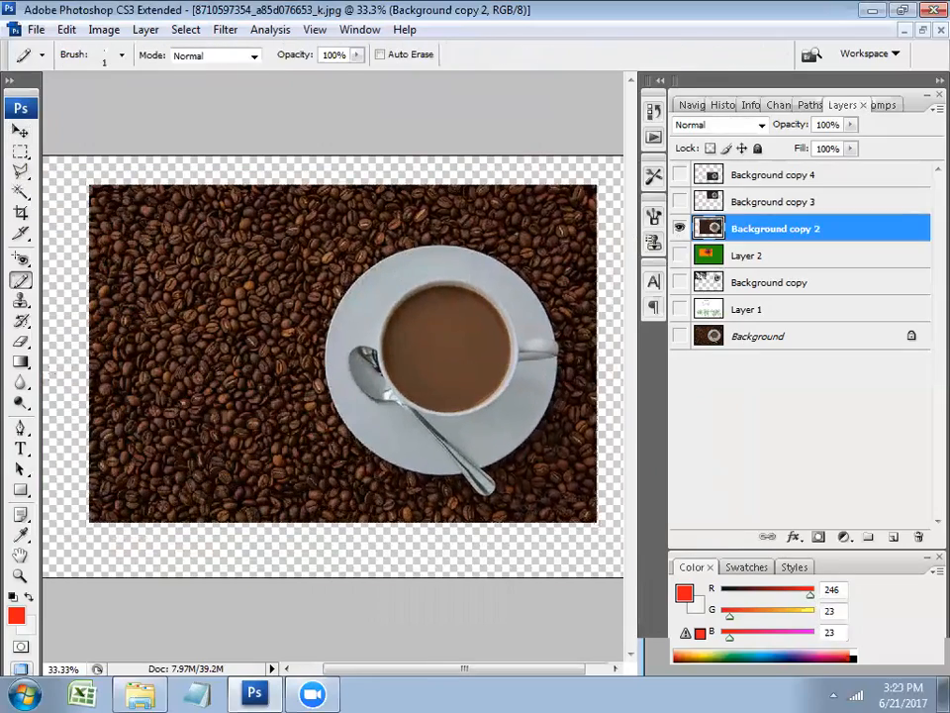
# Set the Blur tool's brush size to 400 and blur the coffee beans at 50% strength
pyautogui.press('r')
pyautogui.press(']')
pyautogui.press(']')
pyautogui.press(']')
pyautogui.press(']')
pyautogui.press(']')
pyautogui.press(']')
pyautogui.press(']')
pyautogui.press(']')
pyautogui.press(']')
pyautogui.press(']')
pyautogui.press(']')
pyautogui.press(']')
pyautogui.press(']')
pyautogui.press(']')
pyautogui.press(']')
pyautogui.press(']')
pyautogui.press(']')
pyautogui.press(']')
pyautogui.press(']')
pyautogui.press(']')
pyautogui.press('[')
pyautogui.press('[')
pyautogui.press('[')
pyautogui.press('[')
pyautogui.press('[')
pyautogui.press('[')
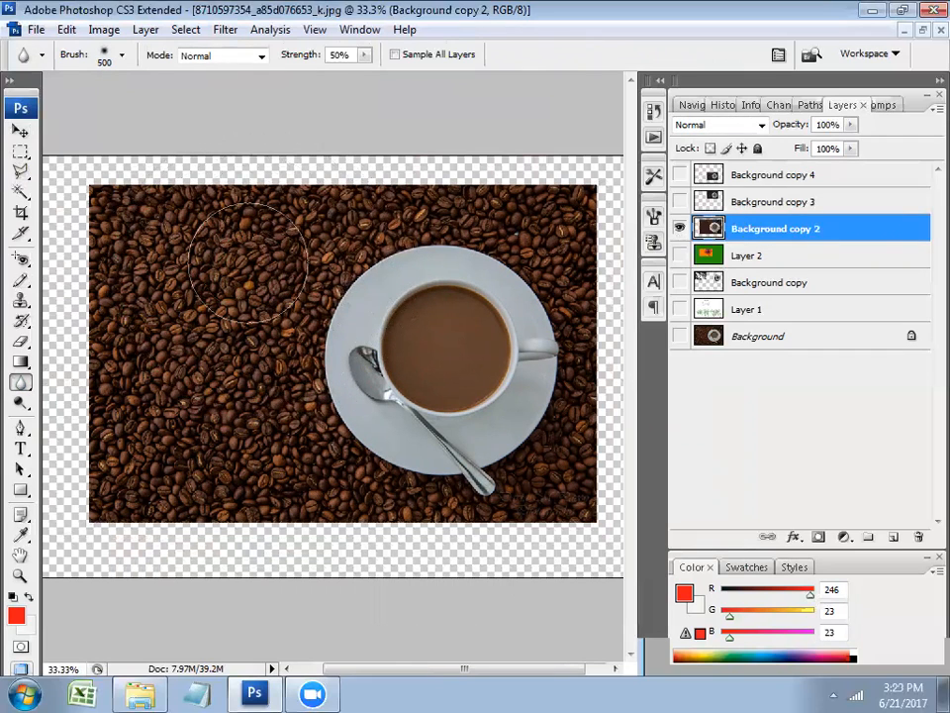
pyautogui.press(']')
pyautogui.press(']')
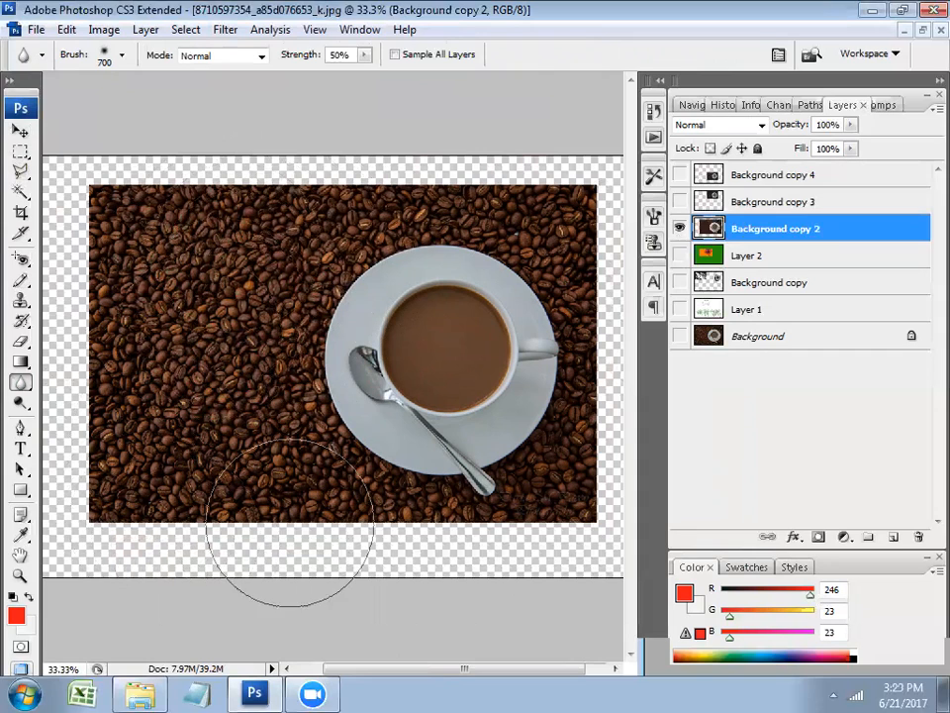
pyautogui.press('[')
pyautogui.press('[')
pyautogui.press('[')
pyautogui.moveTo(504, 168)
pyautogui.mouseDown()
pyautogui.moveTo(567, 282)
pyautogui.moveTo(584, 343)
pyautogui.moveTo(591, 473)
pyautogui.moveTo(378, 490)
pyautogui.moveTo(197, 405)
pyautogui.mouseUp()
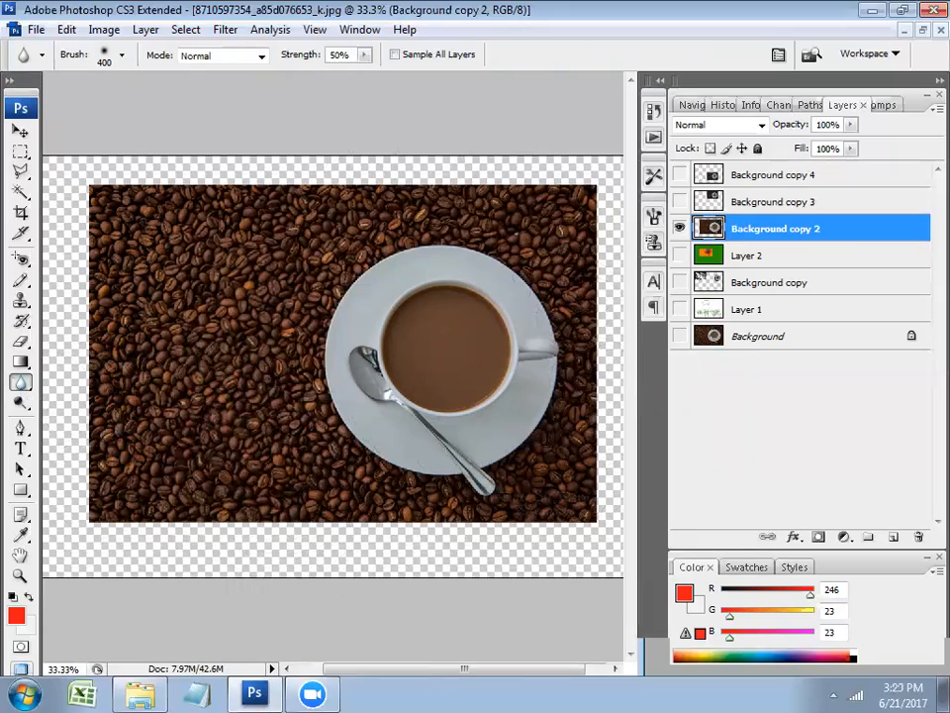
# Raise the Blur tool's strength to 72% and blur the coffee beans to the left of the saucer
pyautogui.moveTo(300, 65)
pyautogui.mouseDown()
pyautogui.moveTo(317, 58)
pyautogui.moveTo(306, 57)
pyautogui.mouseUp()
pyautogui.moveTo(301, 66); pyautogui.dragTo(315, 63)
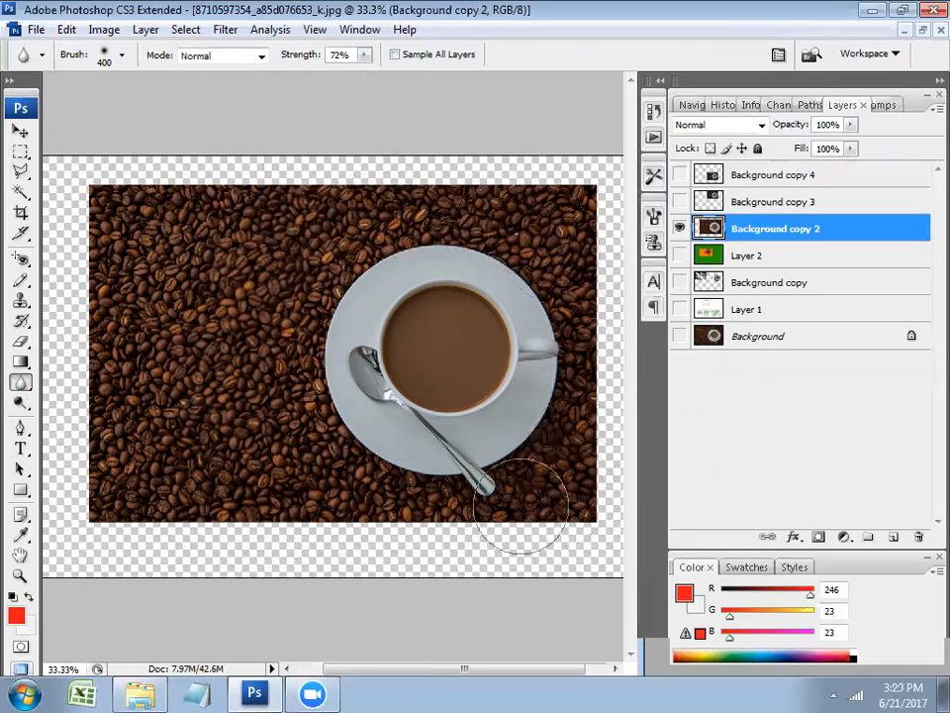
pyautogui.moveTo(214, 319); pyautogui.dragTo(245, 214)
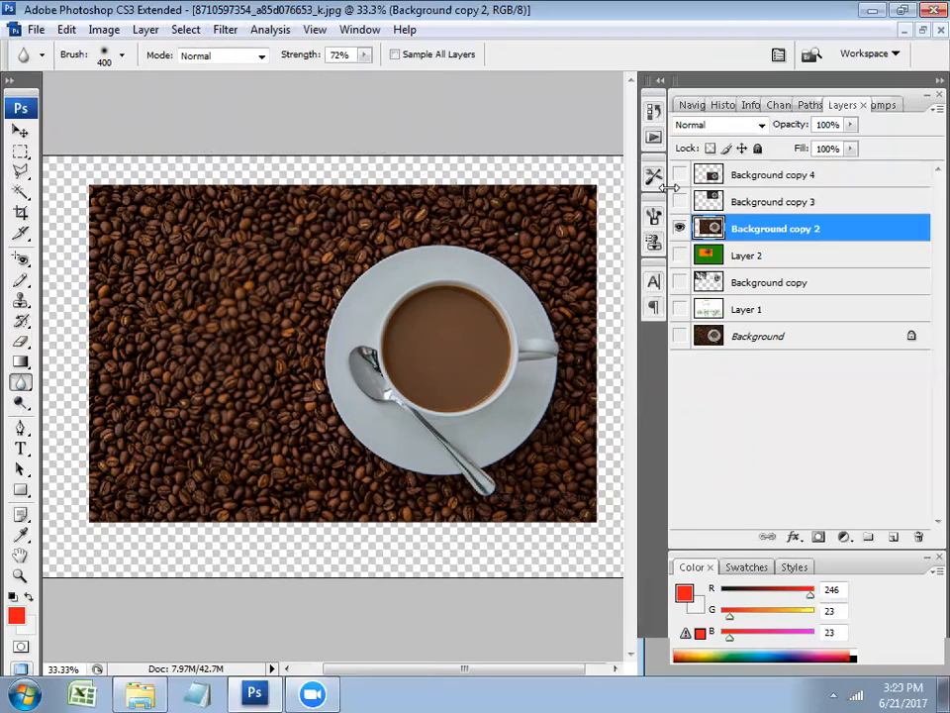
# Select the saucer, cup and spoon with a freehand Lasso outline
pyautogui.press('l')
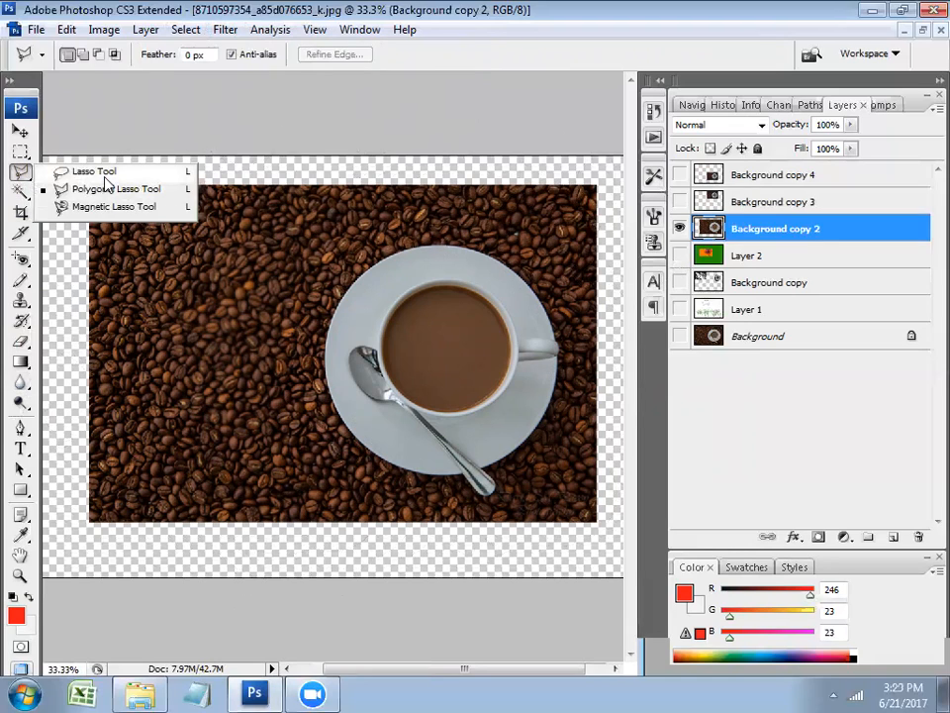
pyautogui.click(103, 172)
pyautogui.moveTo(511, 260)
pyautogui.mouseDown()
pyautogui.moveTo(408, 234)
pyautogui.moveTo(364, 275)
pyautogui.moveTo(319, 358)
pyautogui.moveTo(326, 428)
pyautogui.mouseUp()
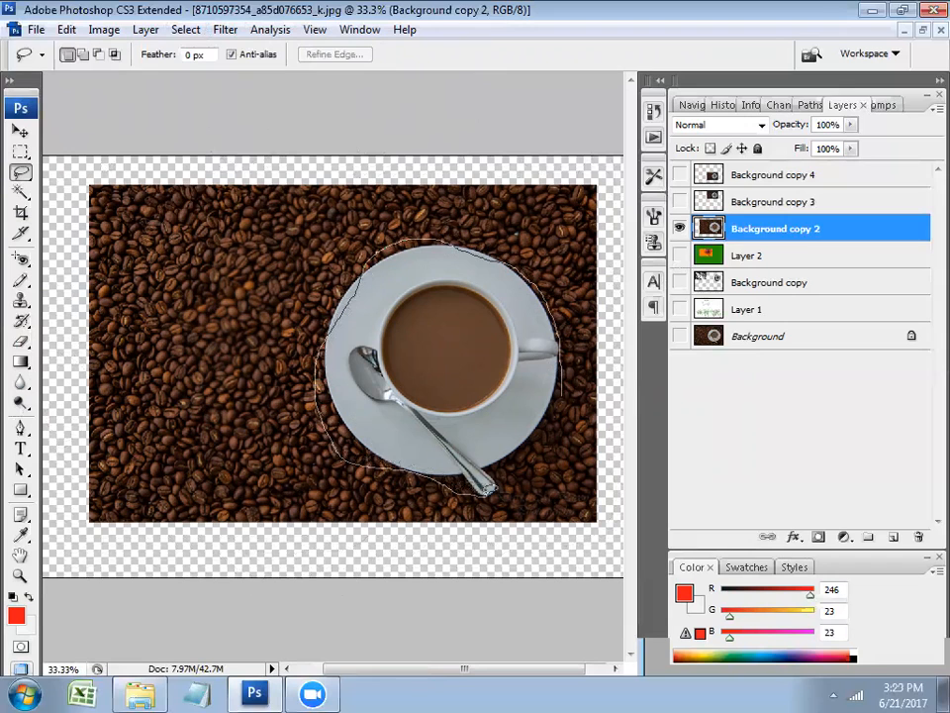
pyautogui.click(227, 31)
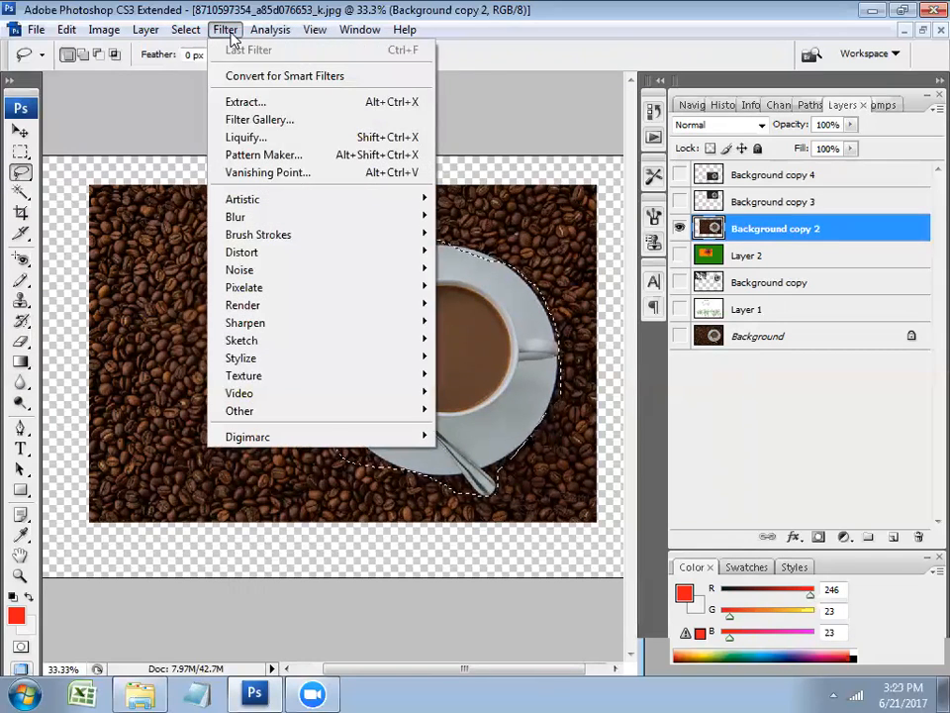
pyautogui.moveTo(334, 215)
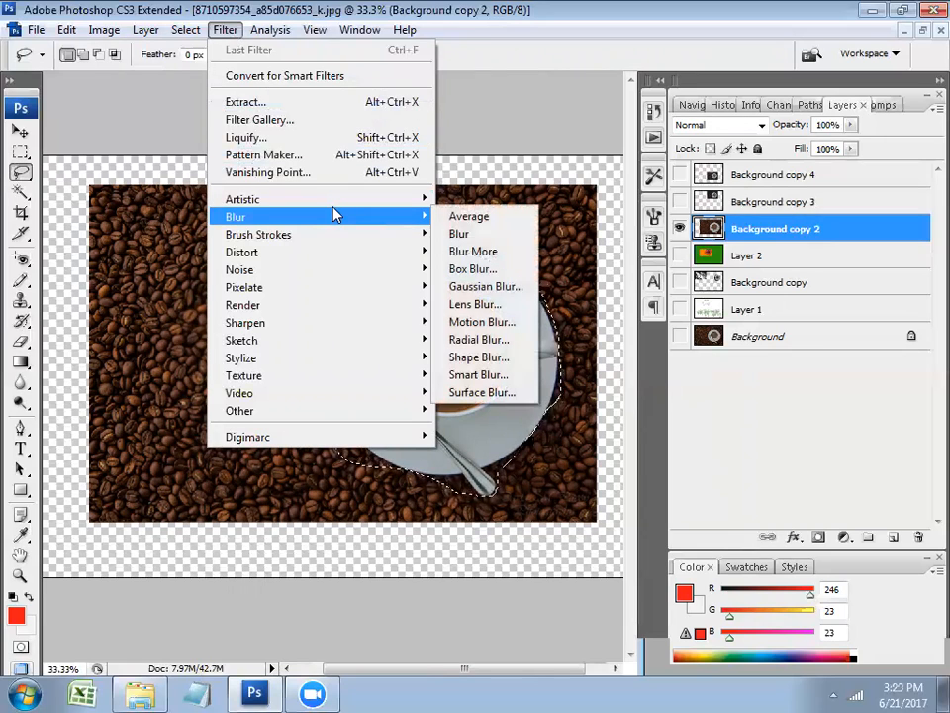
pyautogui.click(489, 294)
pyautogui.moveTo(516, 143); pyautogui.dragTo(276, 204)
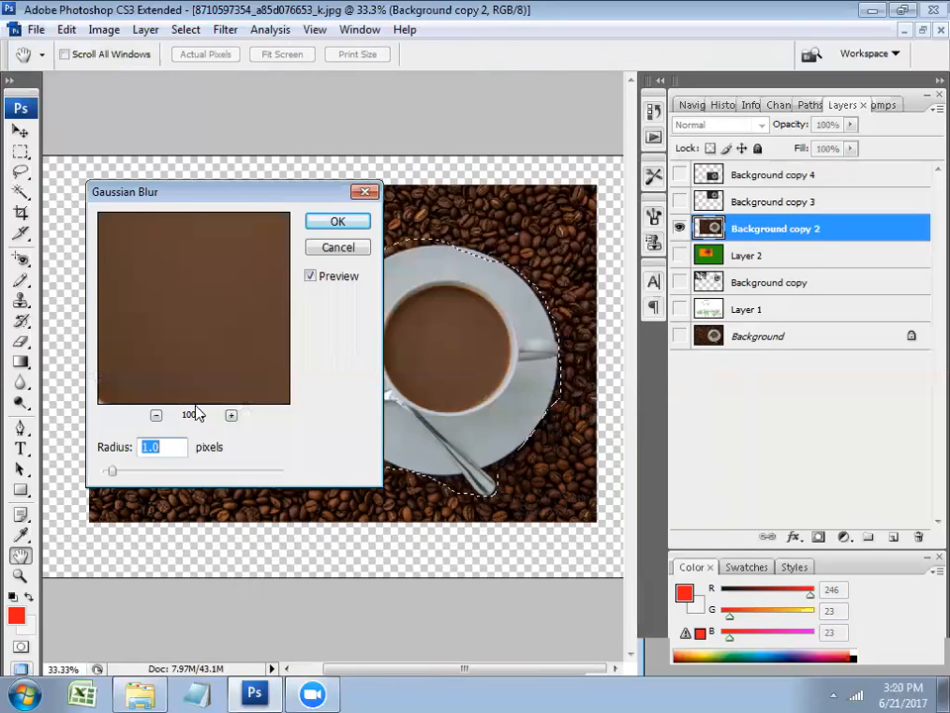
pyautogui.click(337, 247)
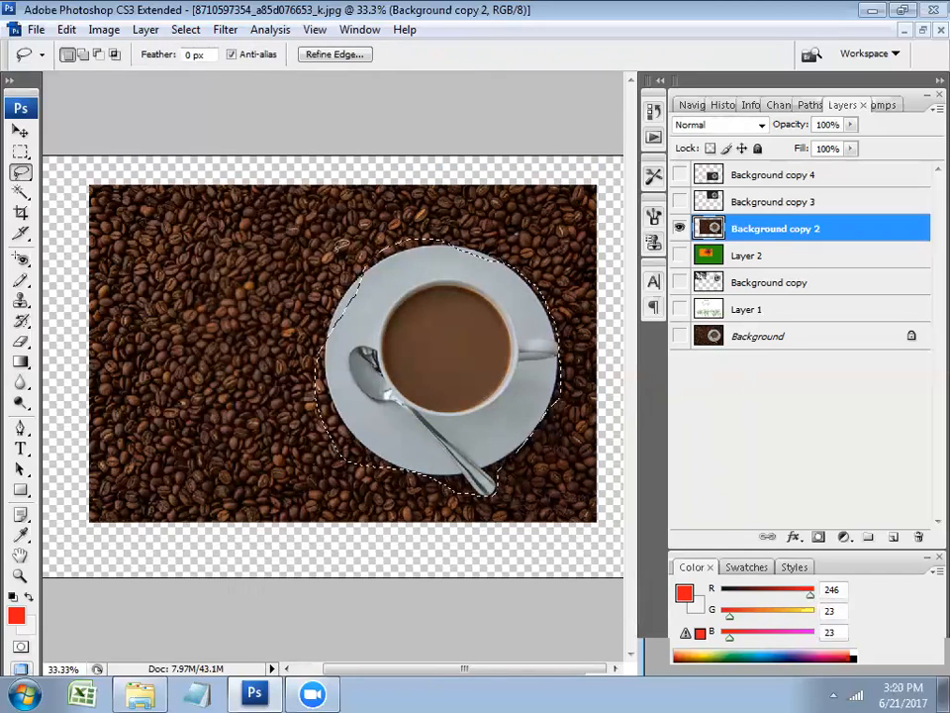
# Invert the lasso selection to select the coffee beans around the cup and saucer
pyautogui.press('z')
pyautogui.press('v')
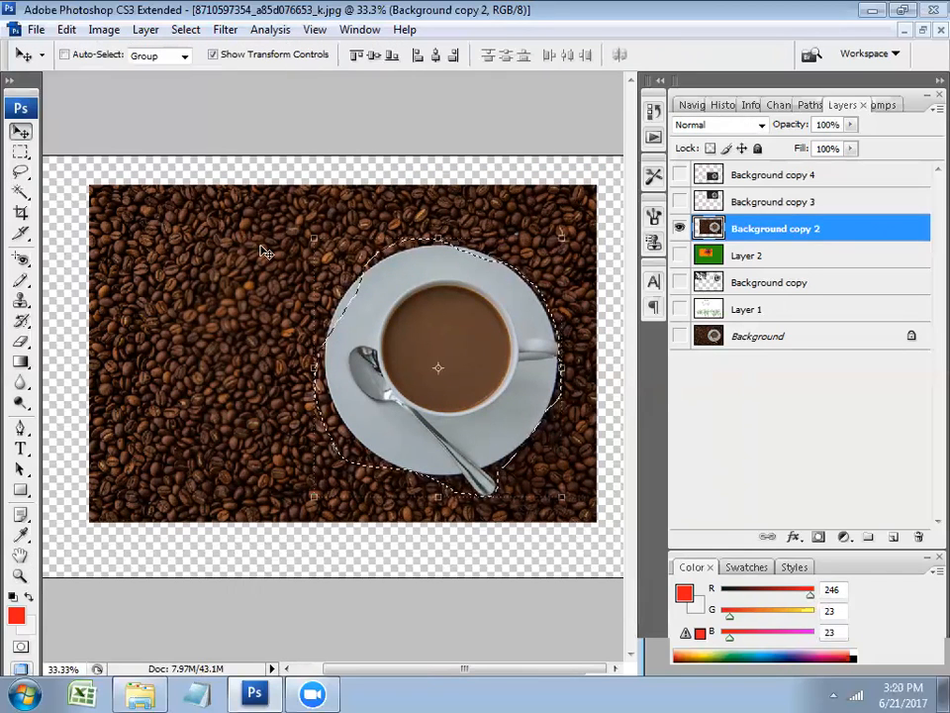
pyautogui.rightClick(265, 251)
pyautogui.press('Escape')
pyautogui.press('m')
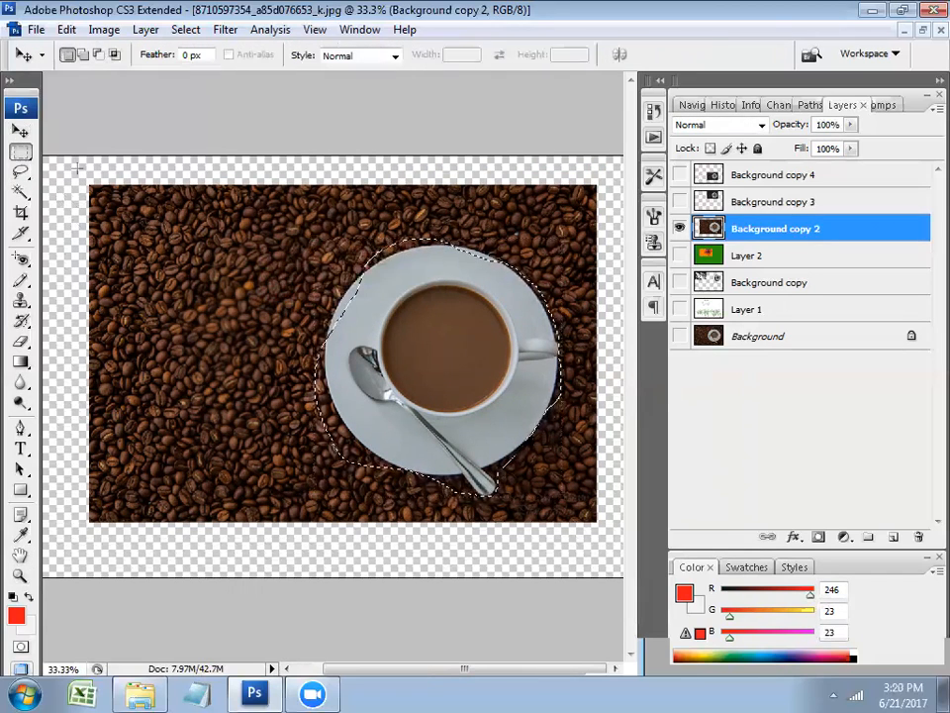
pyautogui.rightClick(253, 263)
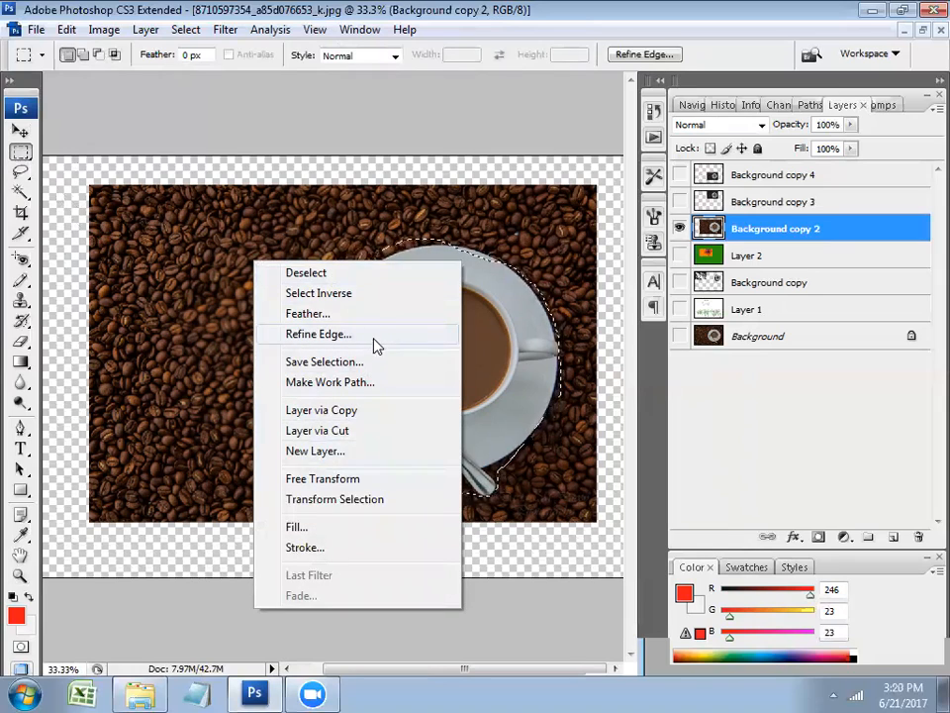
pyautogui.click(340, 296)
# Apply a moderate Gaussian Blur to the selected coffee beans around the cup and deselect
pyautogui.click(222, 30)
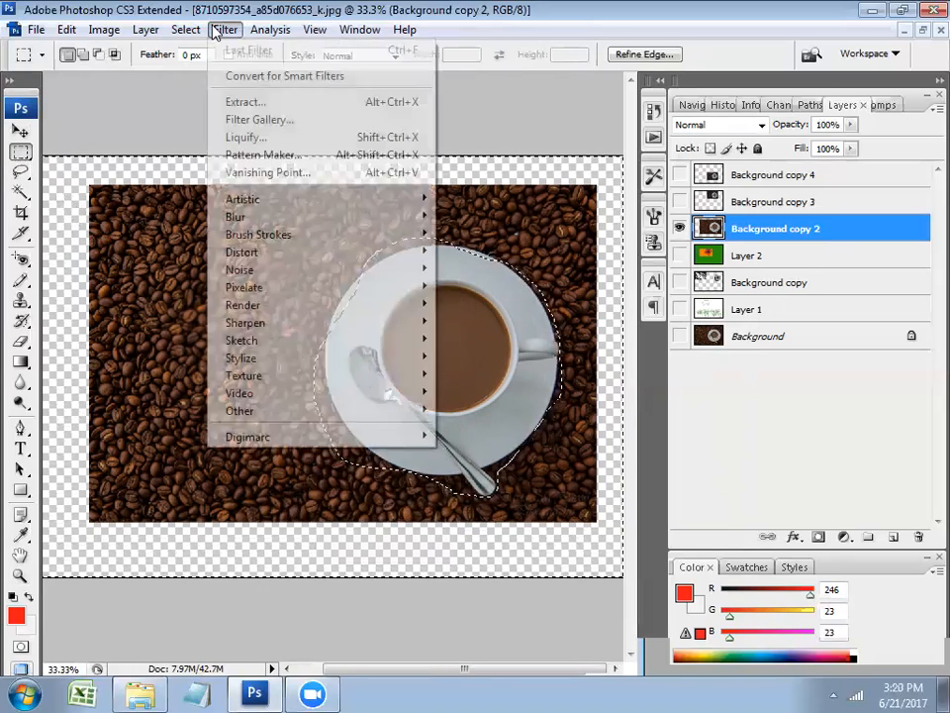
pyautogui.moveTo(263, 214)
pyautogui.click(495, 287)
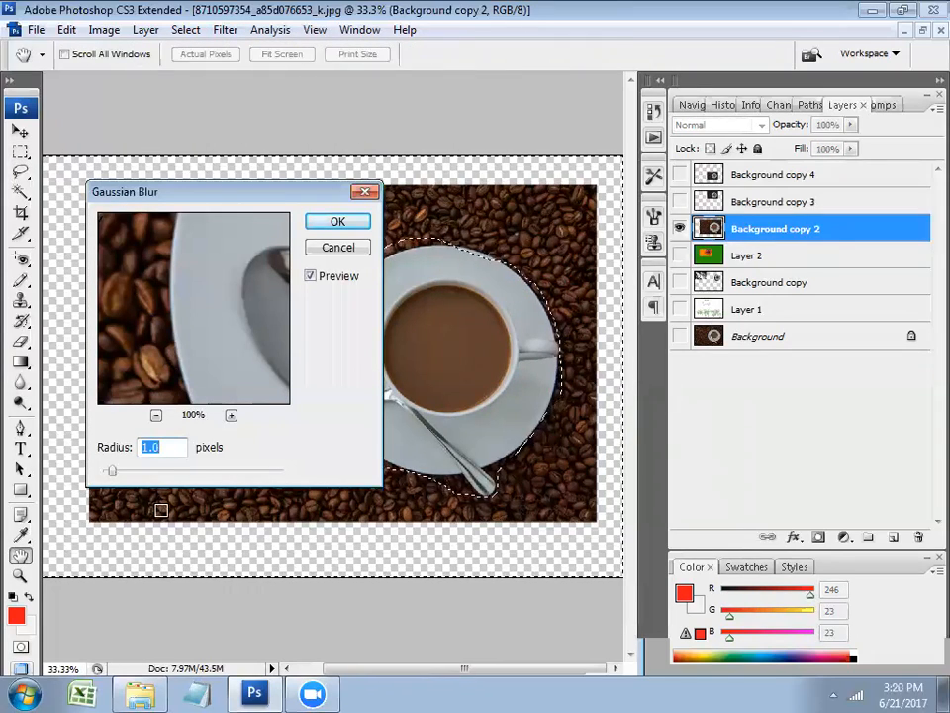
pyautogui.moveTo(112, 471); pyautogui.dragTo(194, 473)
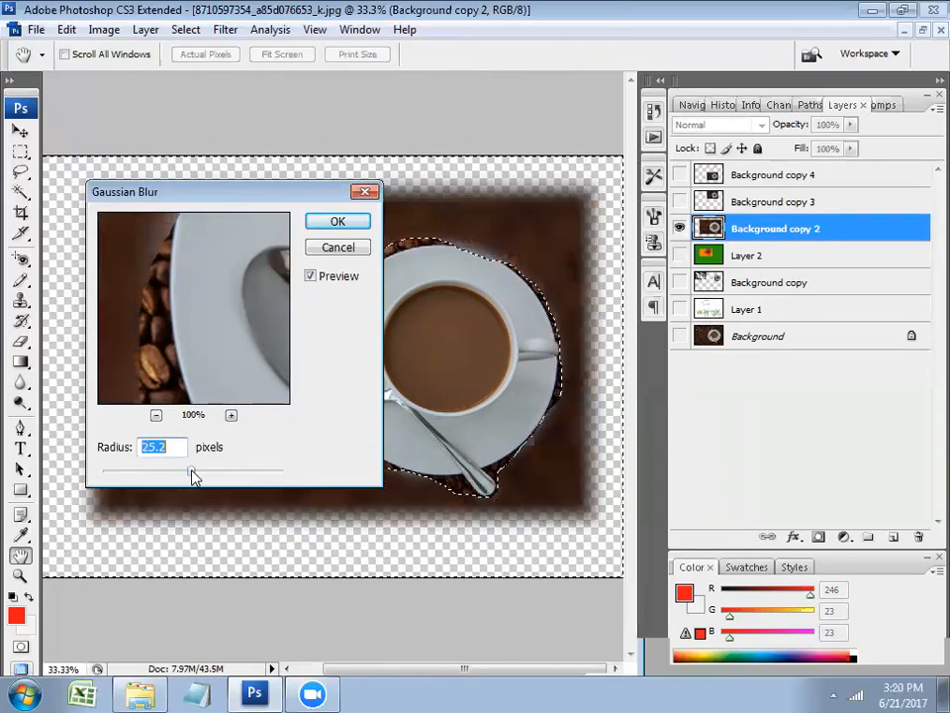
pyautogui.click(127, 472)
pyautogui.moveTo(127, 471); pyautogui.dragTo(146, 471)
pyautogui.click(365, 252)
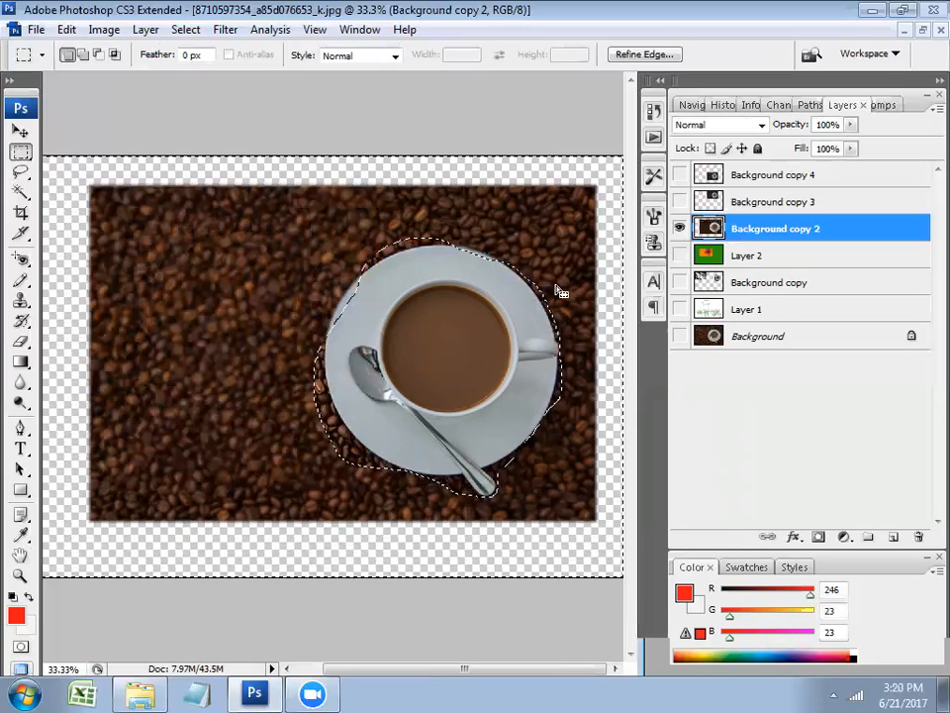
pyautogui.press('w')
pyautogui.hotkey('ctrl', 'd')
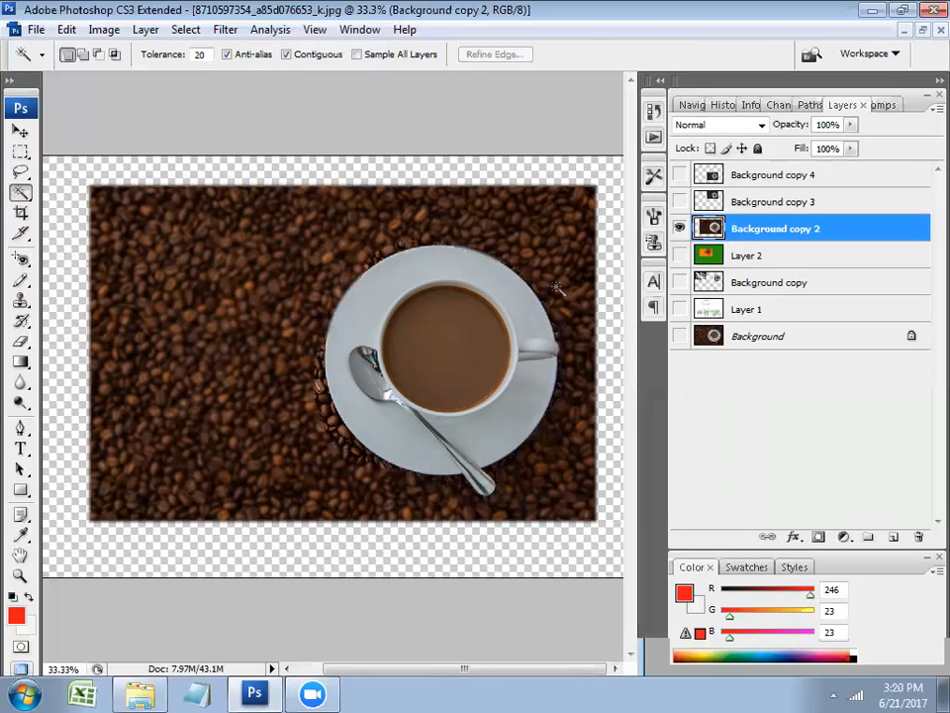
pyautogui.click(226, 30)
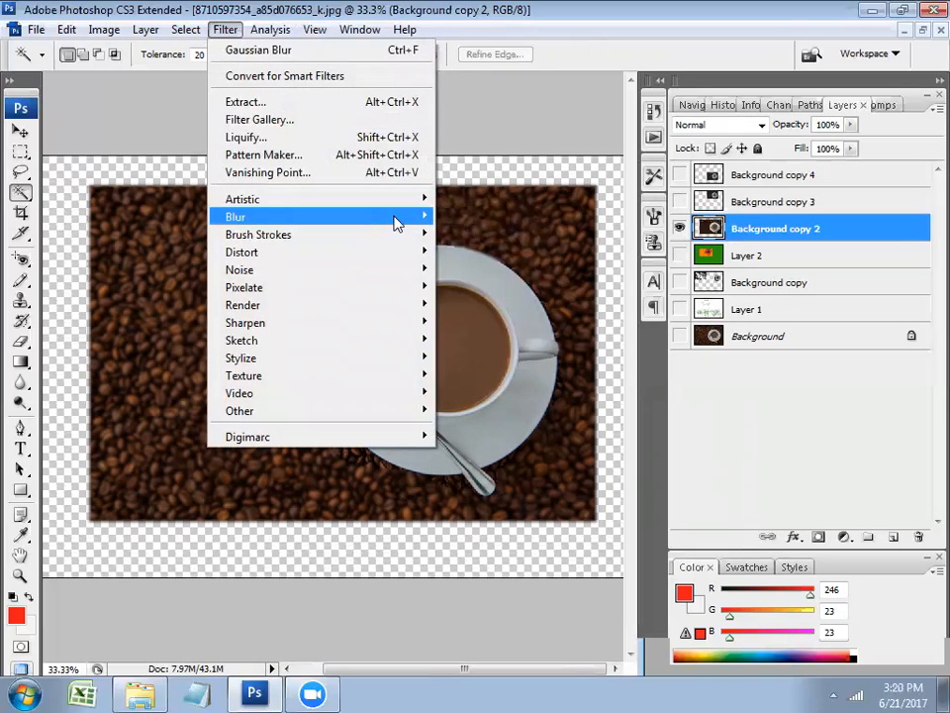
pyautogui.moveTo(395, 224)
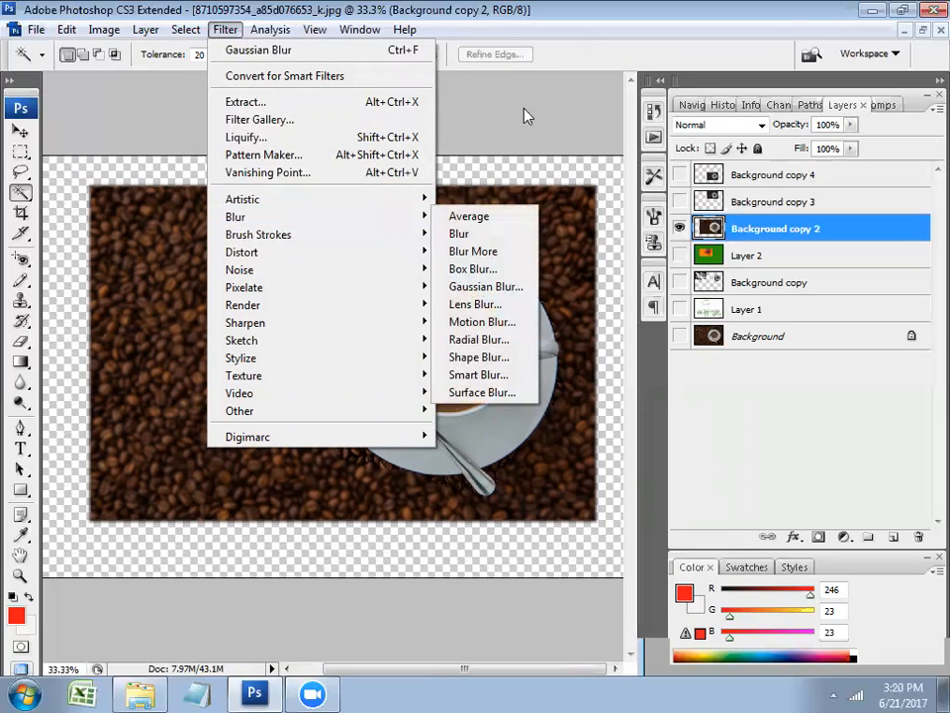
pyautogui.click(516, 178)
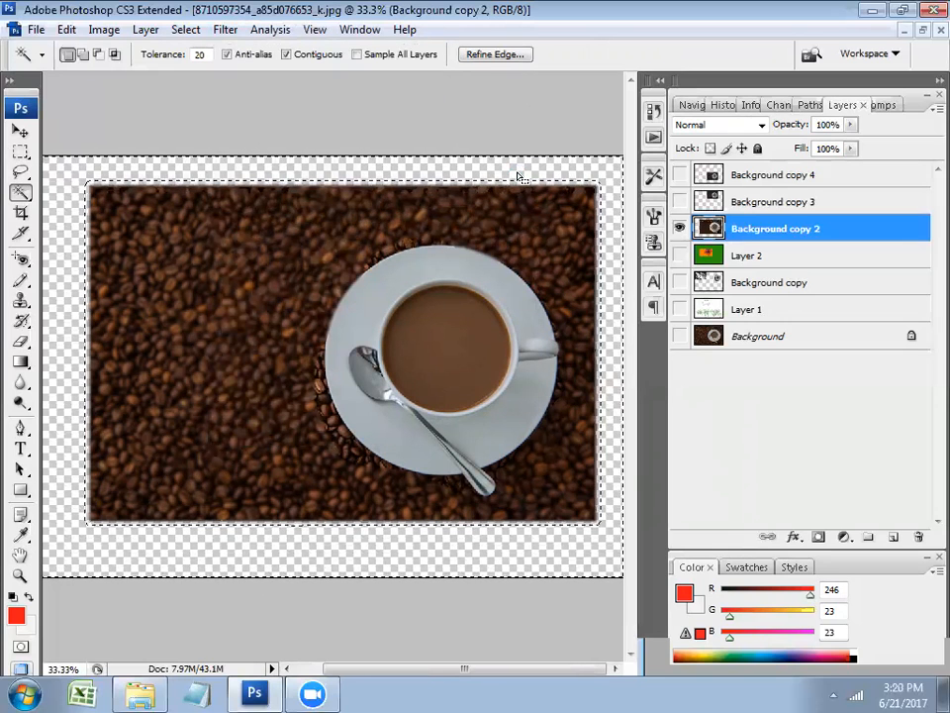
pyautogui.hotkey('ctrl', 'd')
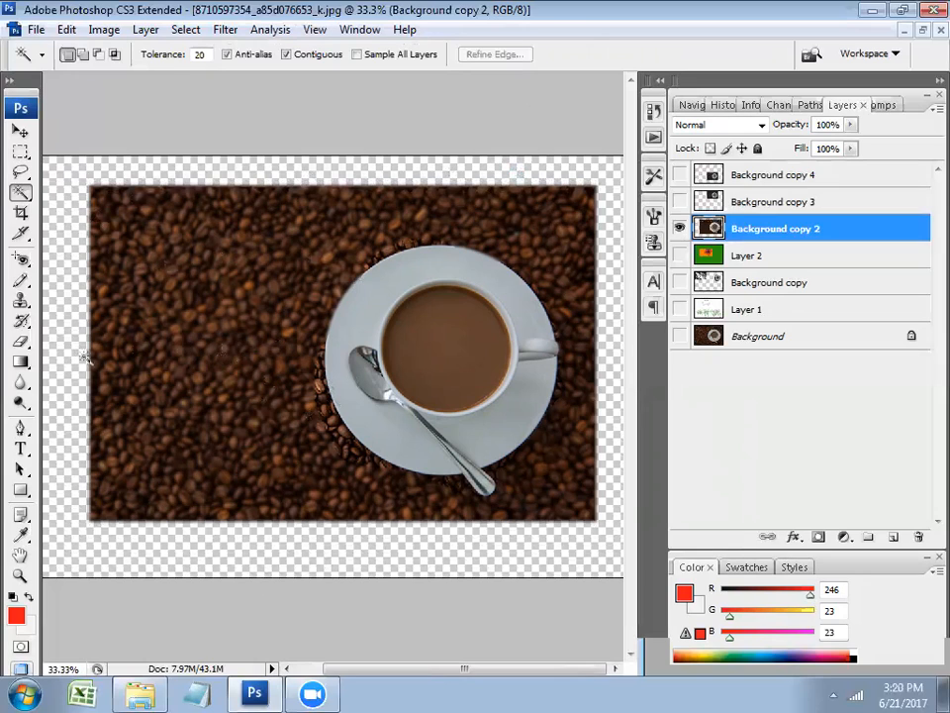
# Choose the Sharpen tool and set its brush size to 100 for the blurred coffee beans
pyautogui.click(25, 388)
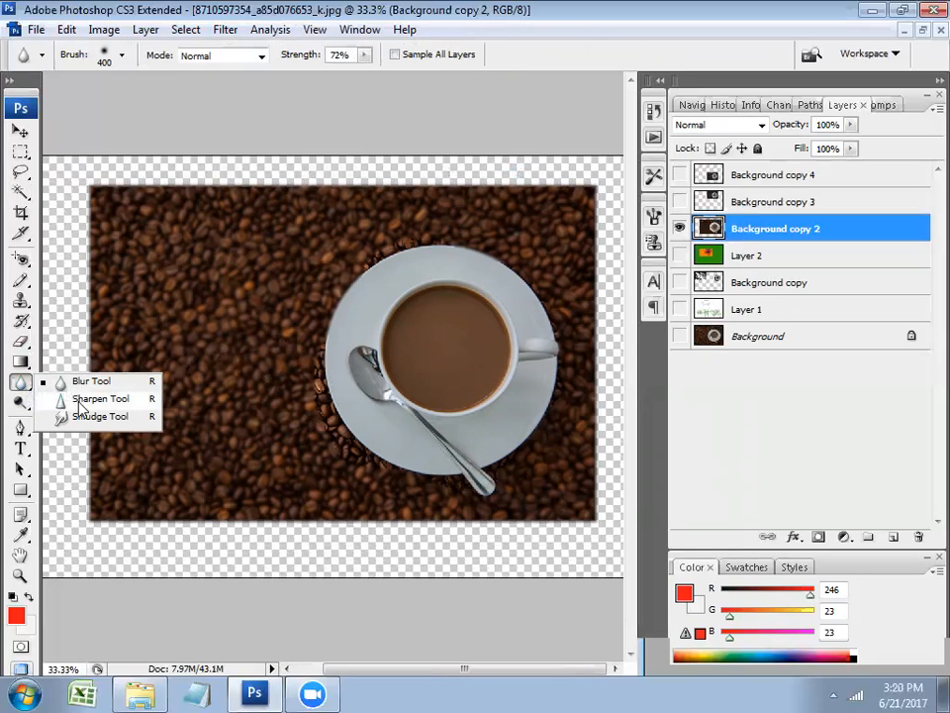
pyautogui.click(67, 399)
pyautogui.press(']')
pyautogui.press(']')
pyautogui.press(']')
pyautogui.press(']')
pyautogui.press(']')
pyautogui.press(']')
pyautogui.press(']')
pyautogui.press(']')
pyautogui.press(']')
pyautogui.press(']')
pyautogui.press(']')
pyautogui.press(']')
pyautogui.press(']')
pyautogui.press(']')
pyautogui.press(']')
pyautogui.press(']')
pyautogui.press('[')
pyautogui.press('[')
pyautogui.press('[')
pyautogui.press('[')
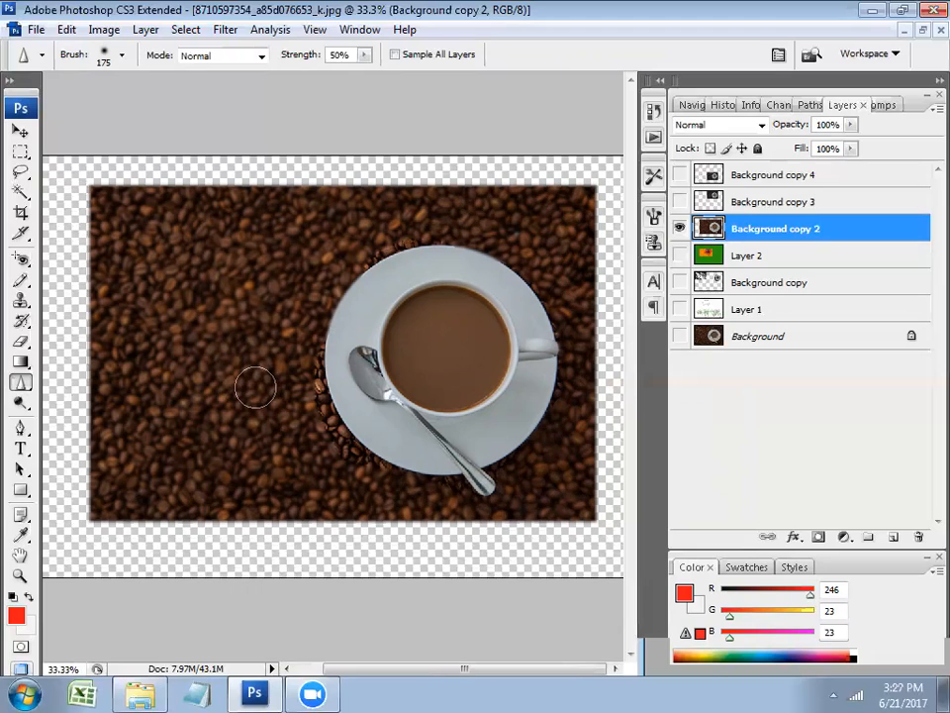
pyautogui.press('[')
pyautogui.press('[')
# Switch to the Blur tool and return to the Sharpen tool
pyautogui.moveTo(20, 383); pyautogui.dragTo(65, 396)
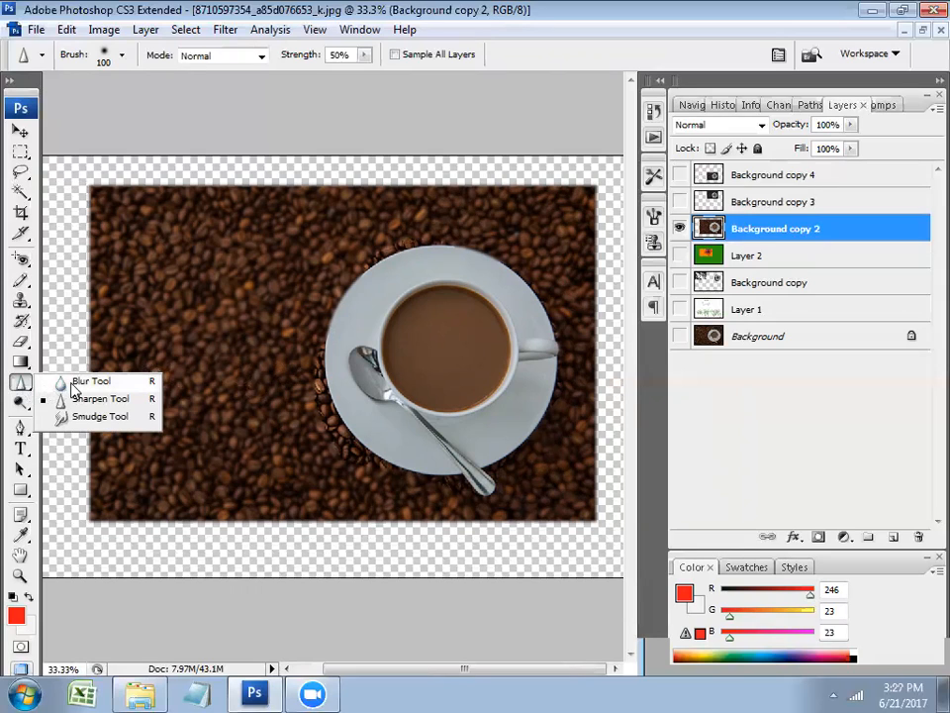
pyautogui.click(79, 382)
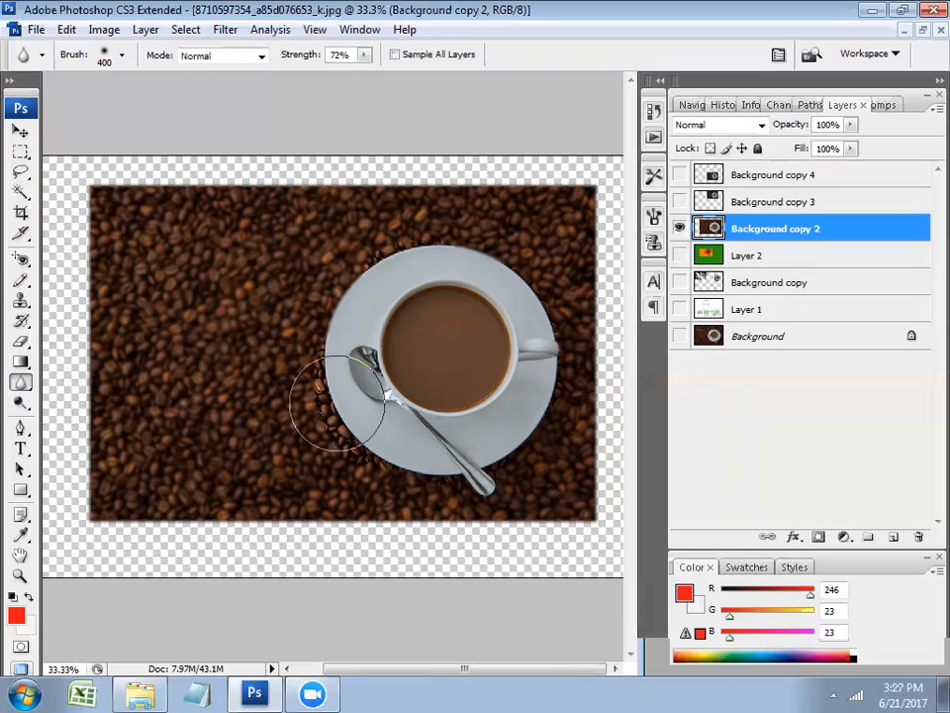
pyautogui.moveTo(20, 382); pyautogui.dragTo(74, 399)
pyautogui.click(74, 399)
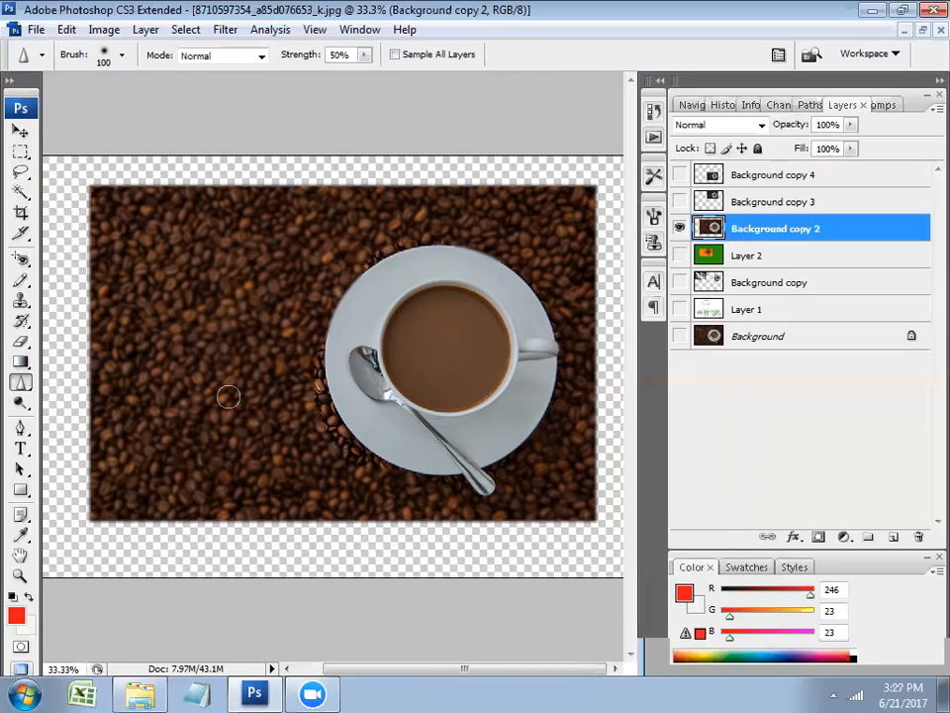
# Smear the coffee beans beside the saucer into a smooth brown patch using the Smudge tool at brush size 90
pyautogui.hotkey('ctrl', '+')
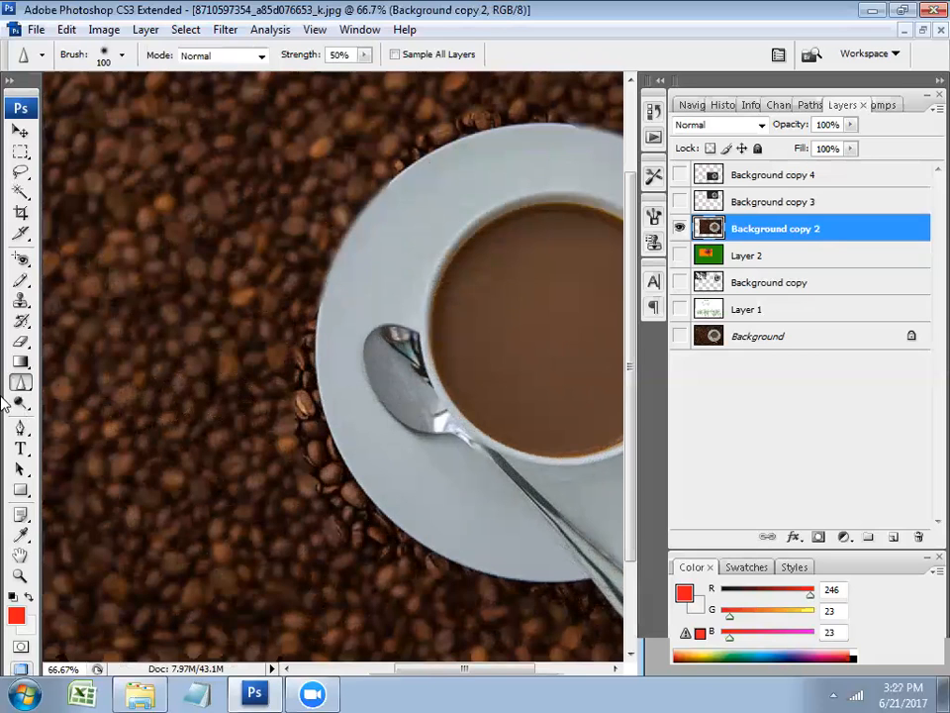
pyautogui.moveTo(20, 383); pyautogui.dragTo(21, 388)
pyautogui.click(82, 411)
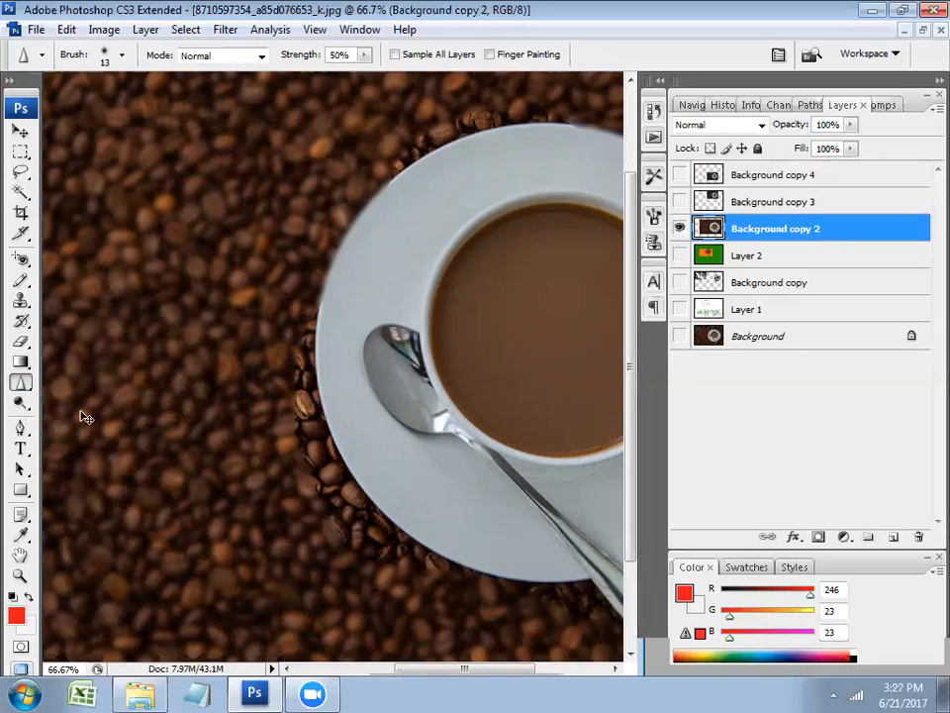
pyautogui.hotkey('ctrl', '+')
pyautogui.hotkey('ctrl', '-')
pyautogui.hotkey('ctrl', '-')
pyautogui.hotkey('ctrl', '-')
pyautogui.hotkey('ctrl', '-')
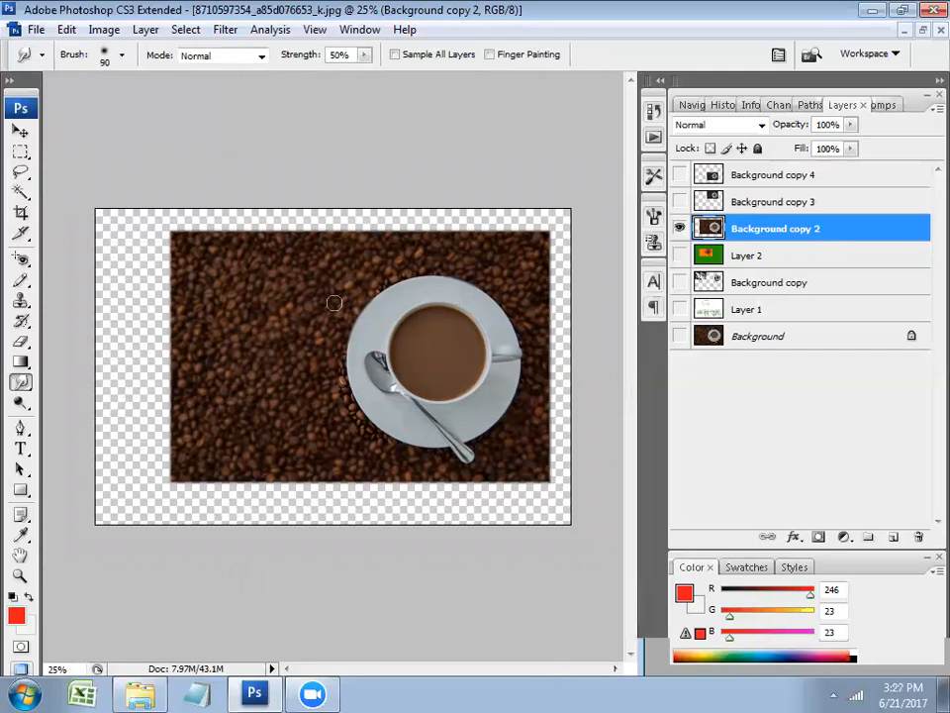
pyautogui.moveTo(333, 298)
pyautogui.mouseDown()
pyautogui.moveTo(294, 391)
pyautogui.moveTo(315, 281)
pyautogui.moveTo(319, 291)
pyautogui.moveTo(269, 370)
pyautogui.moveTo(263, 346)
pyautogui.moveTo(225, 330)
pyautogui.moveTo(283, 302)
pyautogui.moveTo(249, 286)
pyautogui.moveTo(270, 308)
pyautogui.moveTo(264, 290)
pyautogui.moveTo(252, 298)
pyautogui.moveTo(239, 341)
pyautogui.moveTo(241, 294)
pyautogui.moveTo(270, 359)
pyautogui.moveTo(355, 362)
pyautogui.moveTo(306, 338)
pyautogui.moveTo(281, 307)
pyautogui.mouseUp()
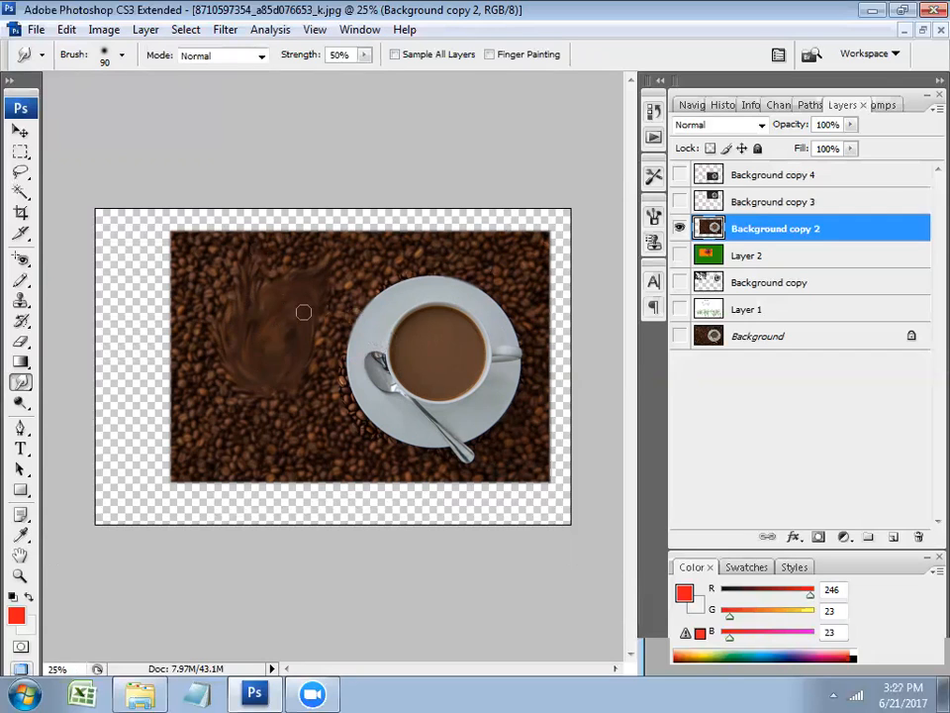
pyautogui.moveTo(285, 320)
pyautogui.mouseDown()
pyautogui.moveTo(245, 317)
pyautogui.moveTo(255, 396)
pyautogui.moveTo(290, 312)
pyautogui.moveTo(215, 361)
pyautogui.moveTo(258, 372)
pyautogui.moveTo(280, 313)
pyautogui.moveTo(231, 338)
pyautogui.moveTo(273, 392)
pyautogui.mouseUp()
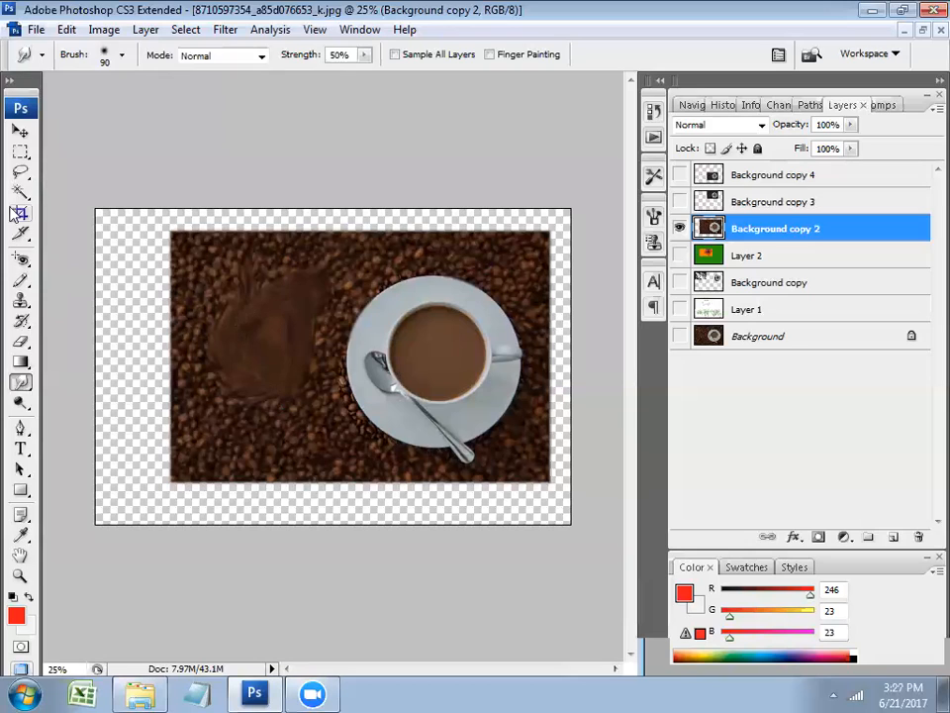
# Copy a lasso selection of the smudged patch to a new layer and move it over the coffee in the cup
pyautogui.click(20, 171)
pyautogui.moveTo(273, 302)
pyautogui.mouseDown()
pyautogui.moveTo(227, 309)
pyautogui.moveTo(222, 356)
pyautogui.moveTo(286, 364)
pyautogui.moveTo(303, 323)
pyautogui.moveTo(282, 297)
pyautogui.mouseUp()
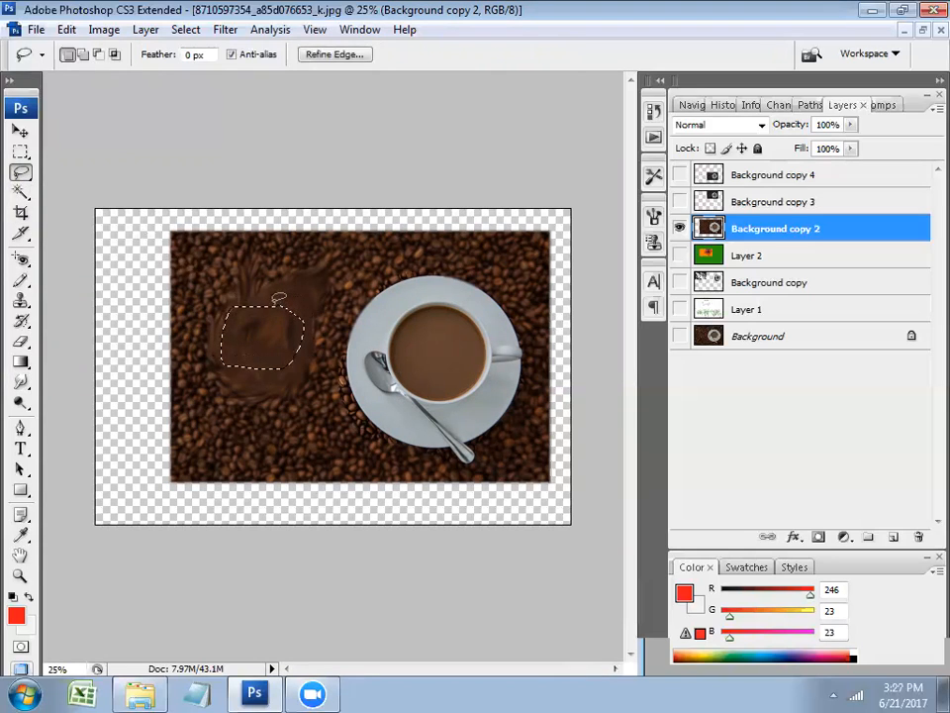
pyautogui.hotkey('ctrl', 'j')
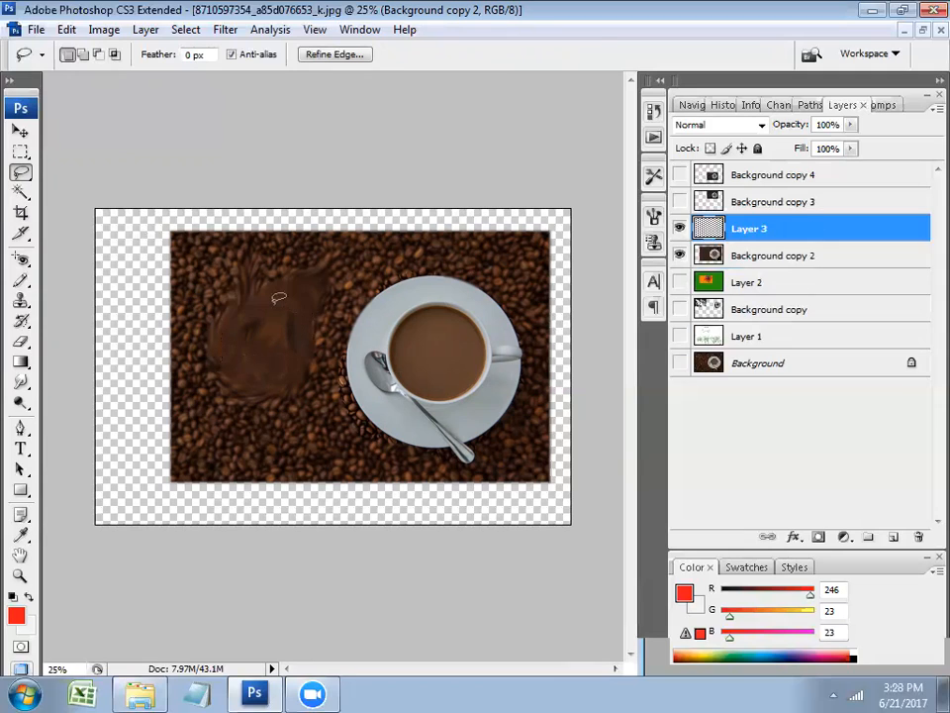
pyautogui.press('v')
pyautogui.moveTo(274, 305); pyautogui.dragTo(452, 361)
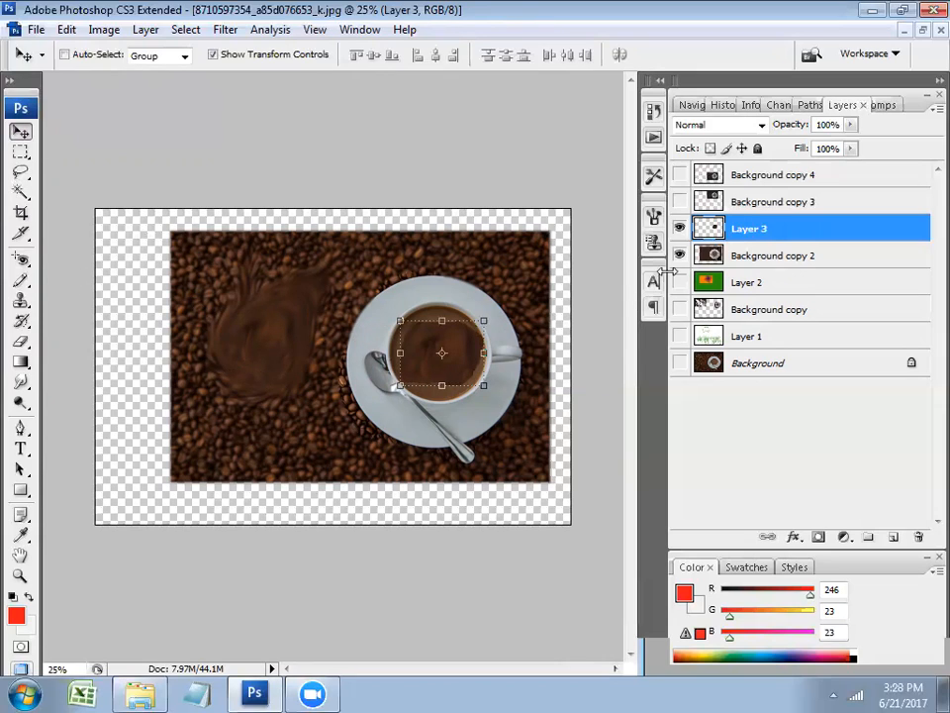
# Lighten the beans in the photo's lower-left area on Background copy 2 with the Dodge tool at size 600 and 79% exposure
pyautogui.click(20, 403)
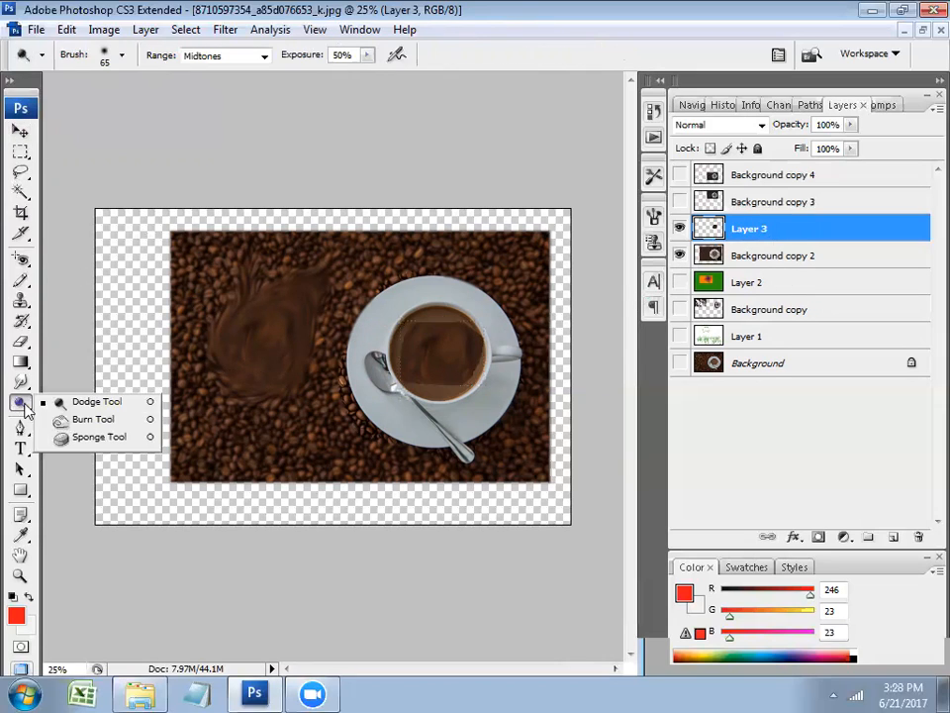
pyautogui.click(115, 441)
pyautogui.click(20, 403)
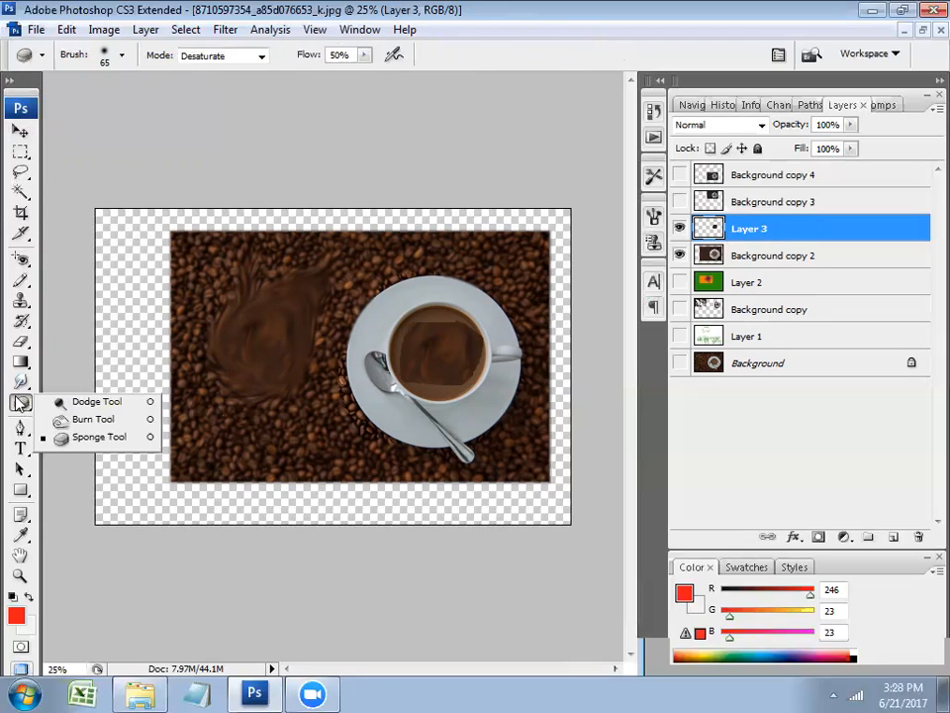
pyautogui.click(99, 402)
pyautogui.press(']')
pyautogui.press(']')
pyautogui.press(']')
pyautogui.press(']')
pyautogui.press(']')
pyautogui.press(']')
pyautogui.press(']')
pyautogui.press(']')
pyautogui.press(']')
pyautogui.press(']')
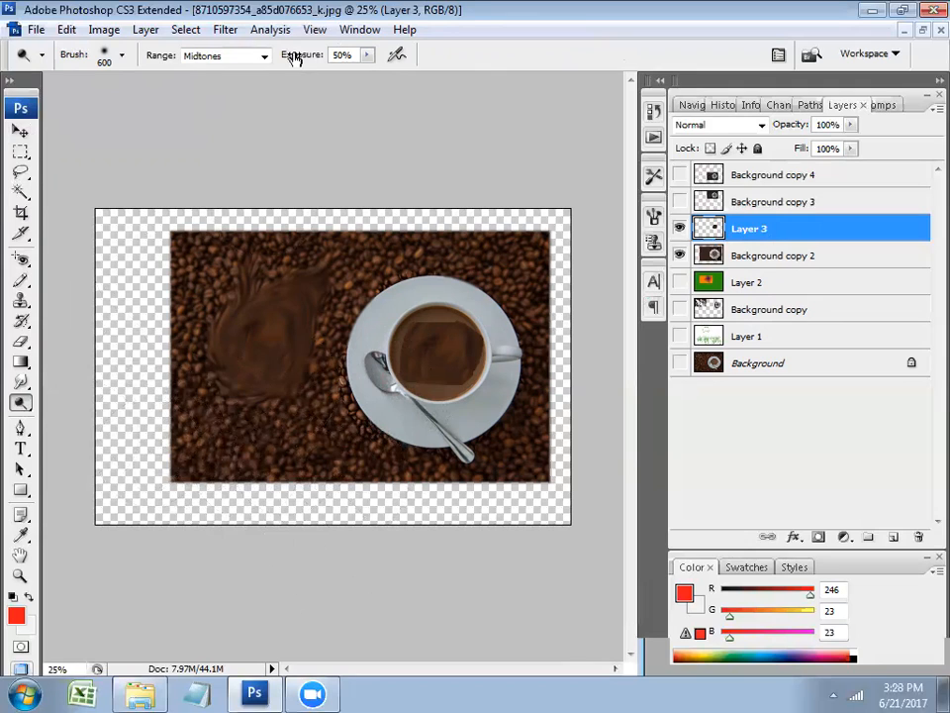
pyautogui.moveTo(302, 60); pyautogui.dragTo(325, 59)
pyautogui.click(707, 253)
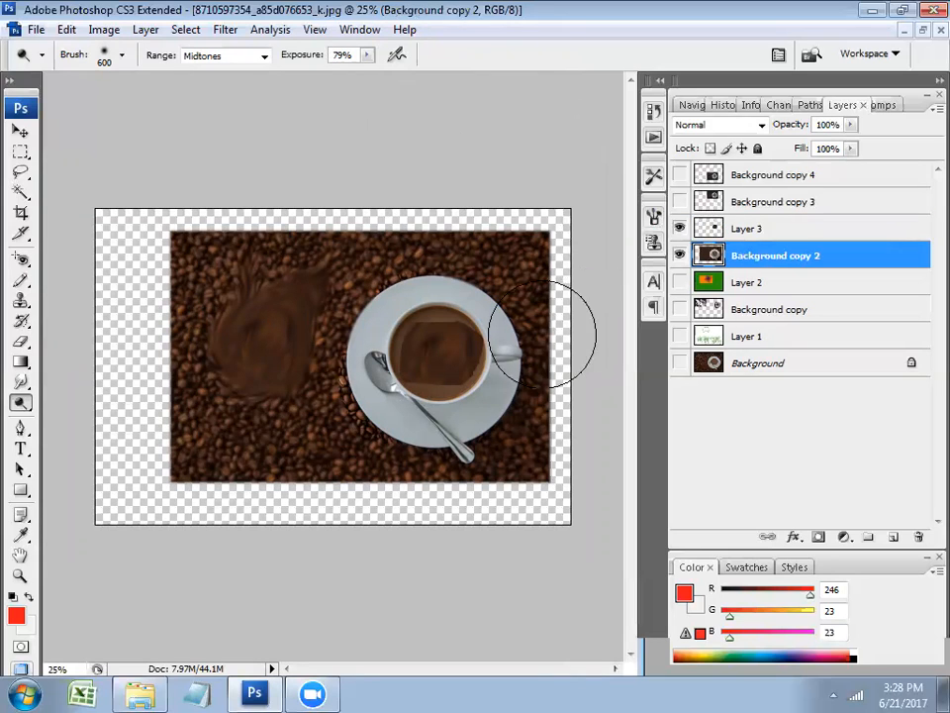
pyautogui.moveTo(189, 404)
pyautogui.mouseDown()
pyautogui.moveTo(140, 421)
pyautogui.moveTo(162, 461)
pyautogui.moveTo(100, 438)
pyautogui.mouseUp()
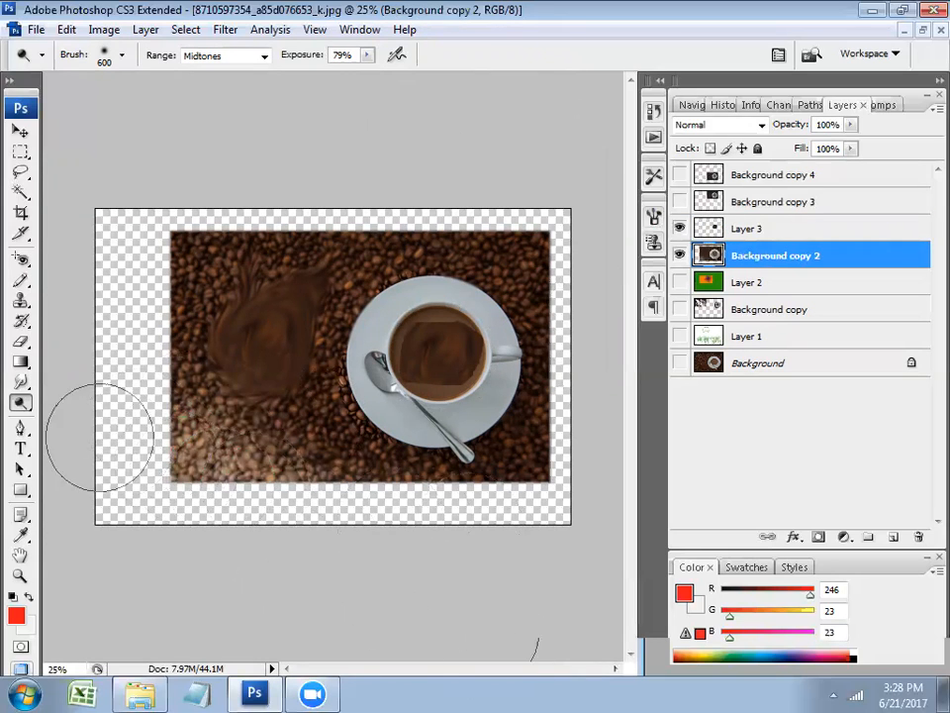
# Darken the photo's lower-left corner with the Burn tool at brush size 700 and 50% exposure
pyautogui.click(21, 403)
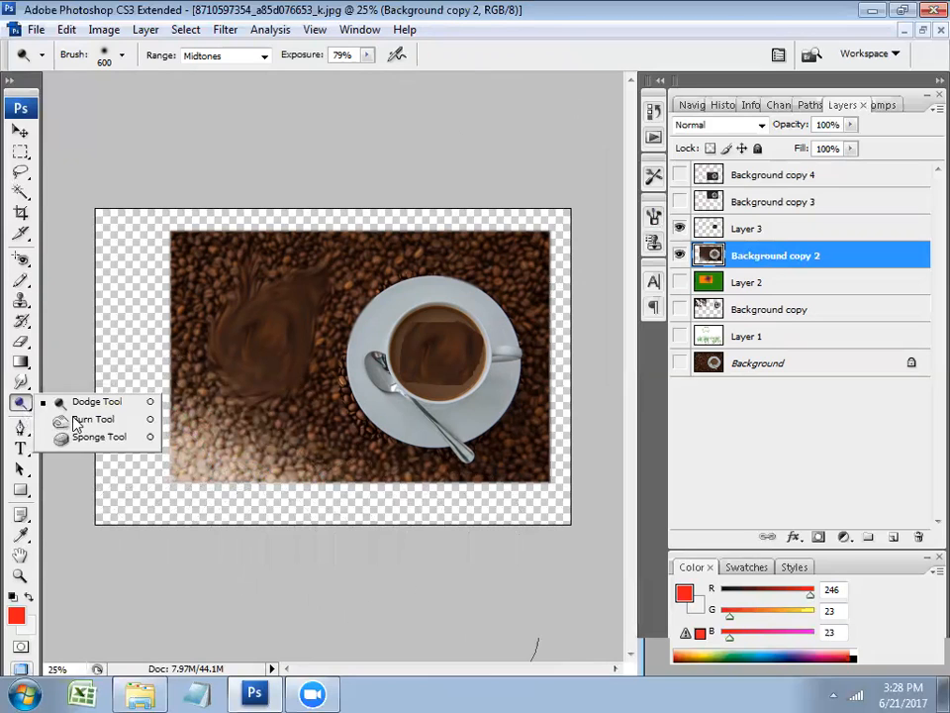
pyautogui.click(77, 420)
pyautogui.press(']')
pyautogui.press(']')
pyautogui.press(']')
pyautogui.press(']')
pyautogui.press(']')
pyautogui.press(']')
pyautogui.press(']')
pyautogui.press(']')
pyautogui.press(']')
pyautogui.press(']')
pyautogui.press(']')
pyautogui.press(']')
pyautogui.press(']')
pyautogui.press(']')
pyautogui.press('5')
pyautogui.moveTo(276, 506)
pyautogui.mouseDown()
pyautogui.moveTo(317, 570)
pyautogui.moveTo(152, 447)
pyautogui.moveTo(152, 542)
pyautogui.moveTo(104, 445)
pyautogui.moveTo(61, 475)
pyautogui.moveTo(159, 466)
pyautogui.moveTo(158, 488)
pyautogui.moveTo(39, 445)
pyautogui.mouseUp()
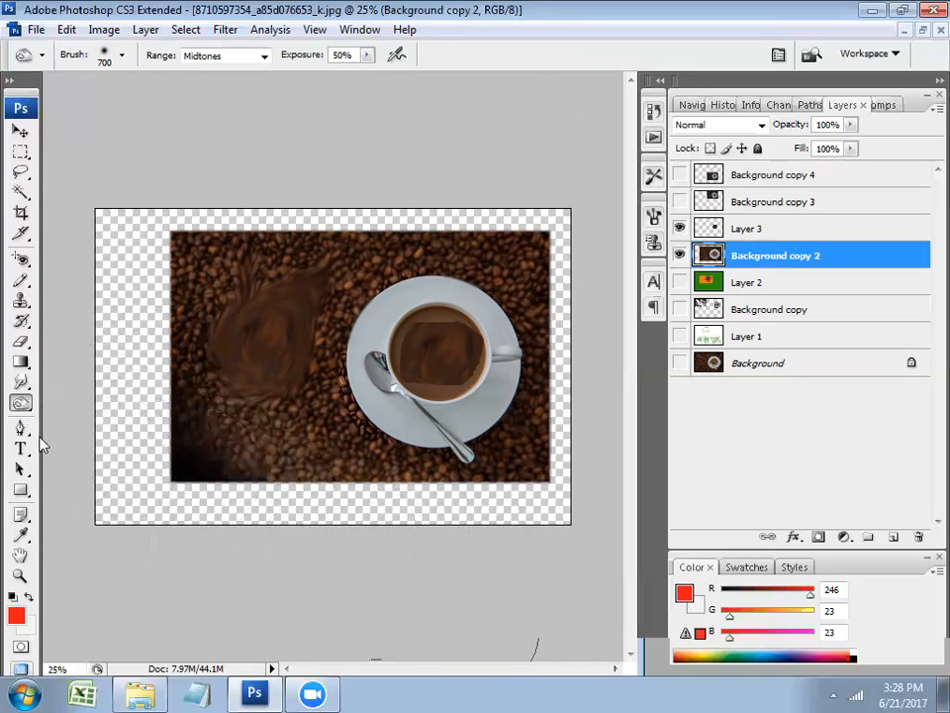
# Switch back to the Dodge tool and select the Pen tool
pyautogui.click(20, 403)
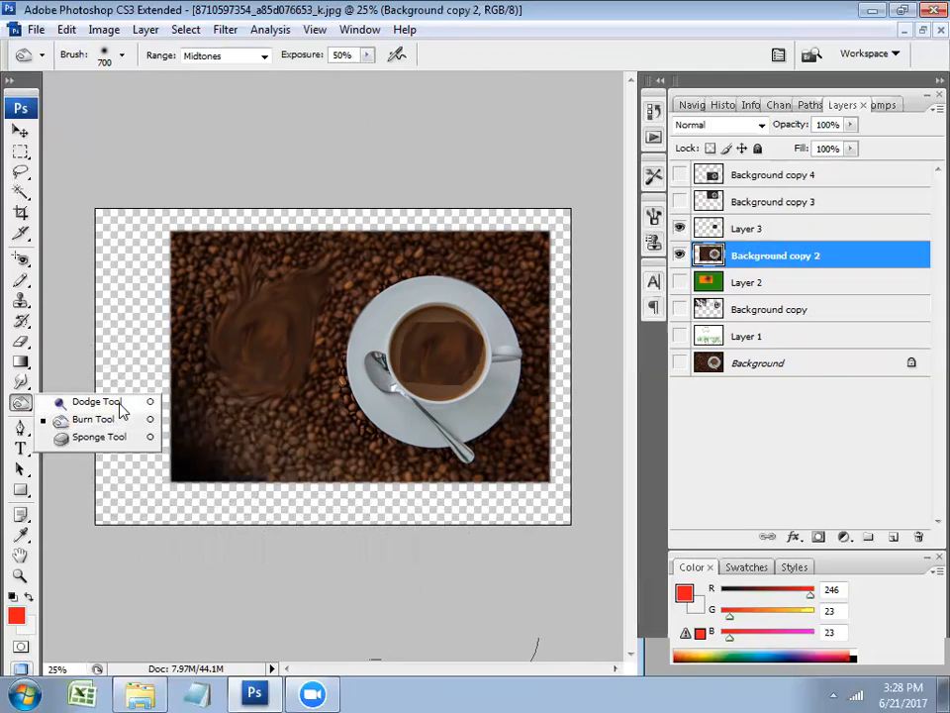
pyautogui.click(119, 406)
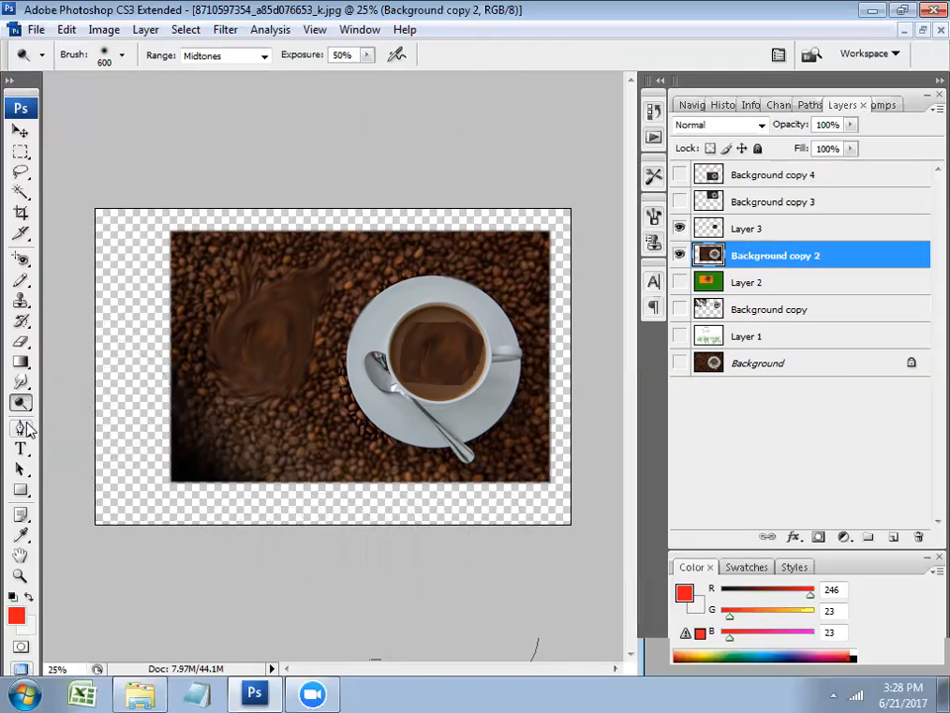
pyautogui.click(20, 428)
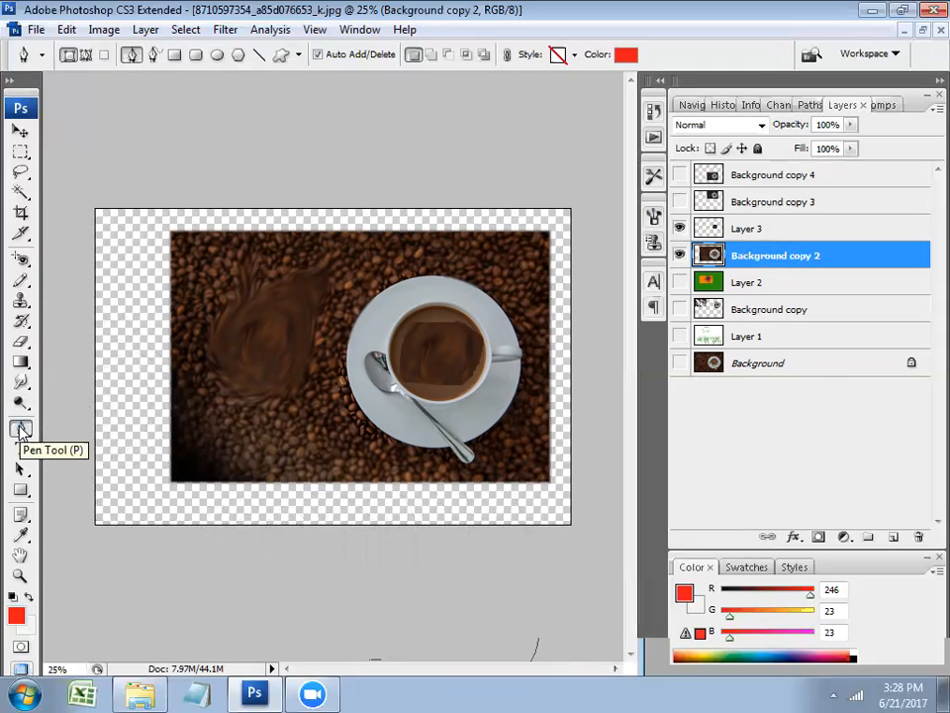
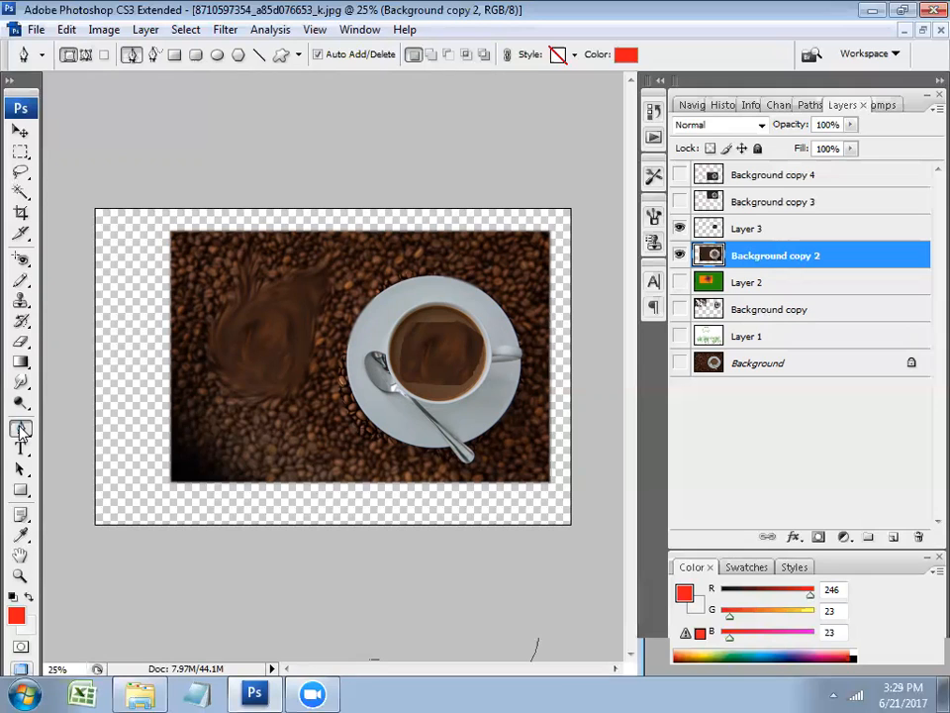
# Delete Layer 3, which holds the smudged patch over the coffee
pyautogui.click(758, 238)
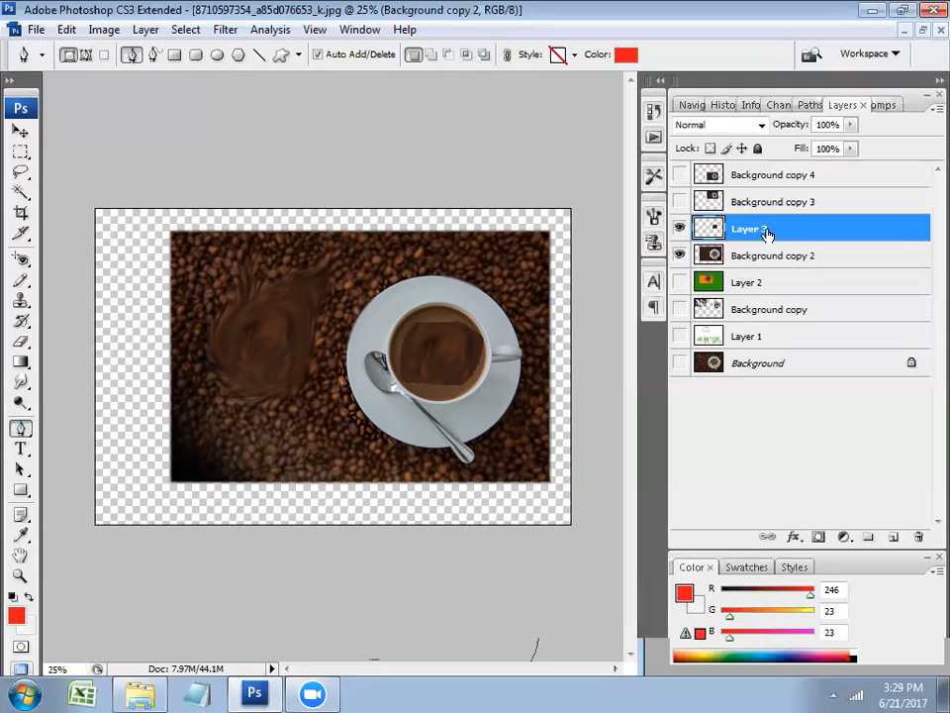
pyautogui.rightClick(767, 233)
pyautogui.click(801, 307)
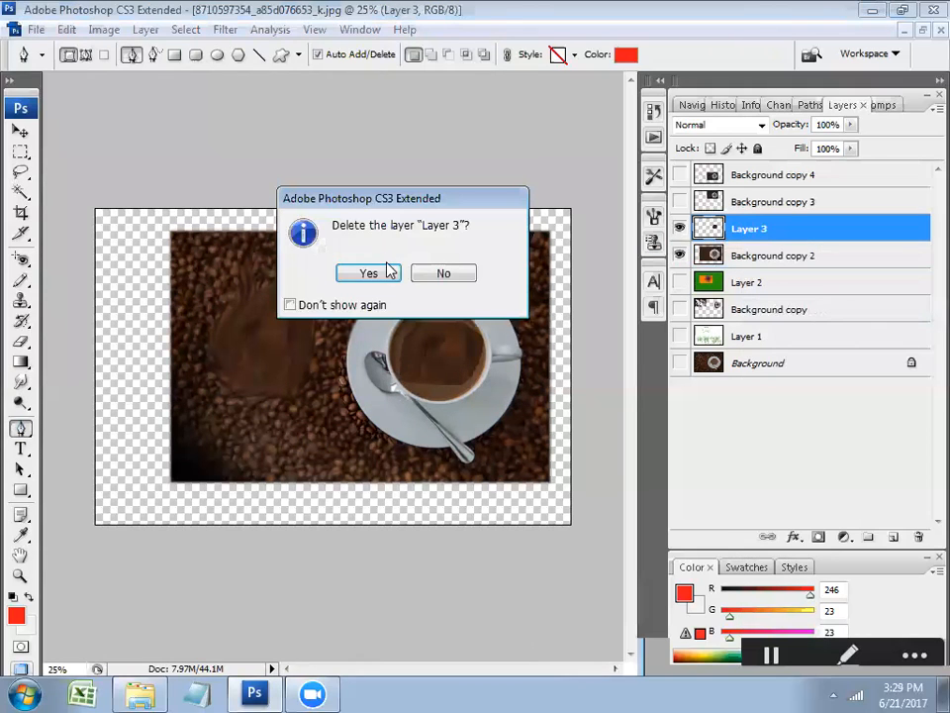
pyautogui.click(386, 271)
# Paint a single red dot at the saucer's edge with a hard round Brush of size 200
pyautogui.click(21, 281)
pyautogui.rightClick(295, 336)
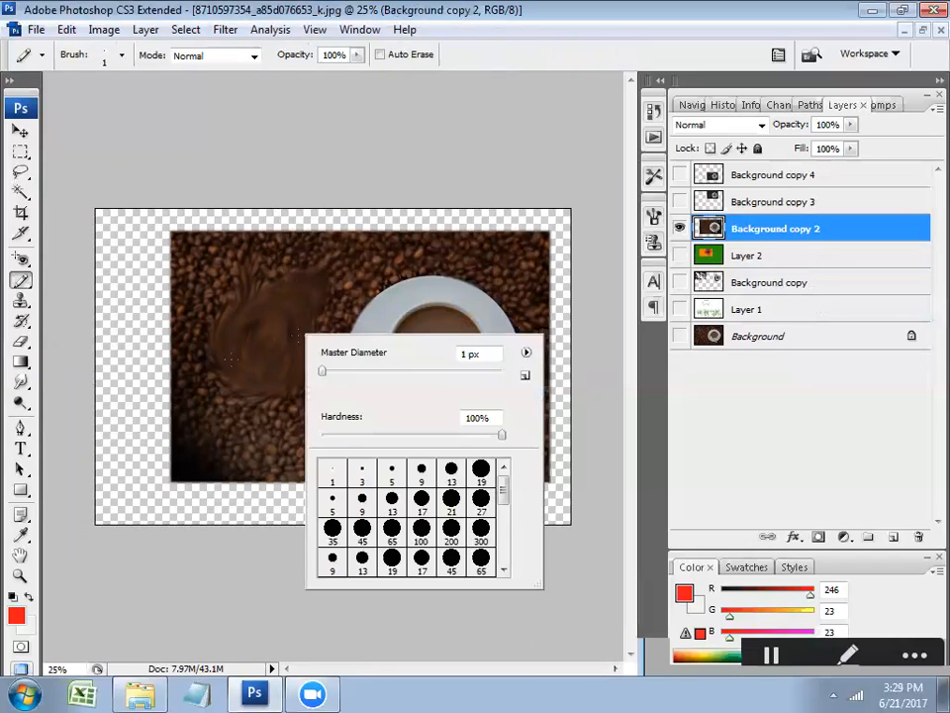
pyautogui.click(19, 286)
pyautogui.rightClick(19, 285)
pyautogui.click(89, 278)
pyautogui.rightClick(319, 357)
pyautogui.doubleClick(493, 493)
pyautogui.press(']')
pyautogui.press(']')
pyautogui.press(']')
pyautogui.press(']')
pyautogui.press(']')
pyautogui.press(']')
pyautogui.press(']')
pyautogui.press(']')
pyautogui.press(']')
pyautogui.press(']')
pyautogui.press(']')
pyautogui.press(']')
pyautogui.press(']')
pyautogui.click(340, 390)
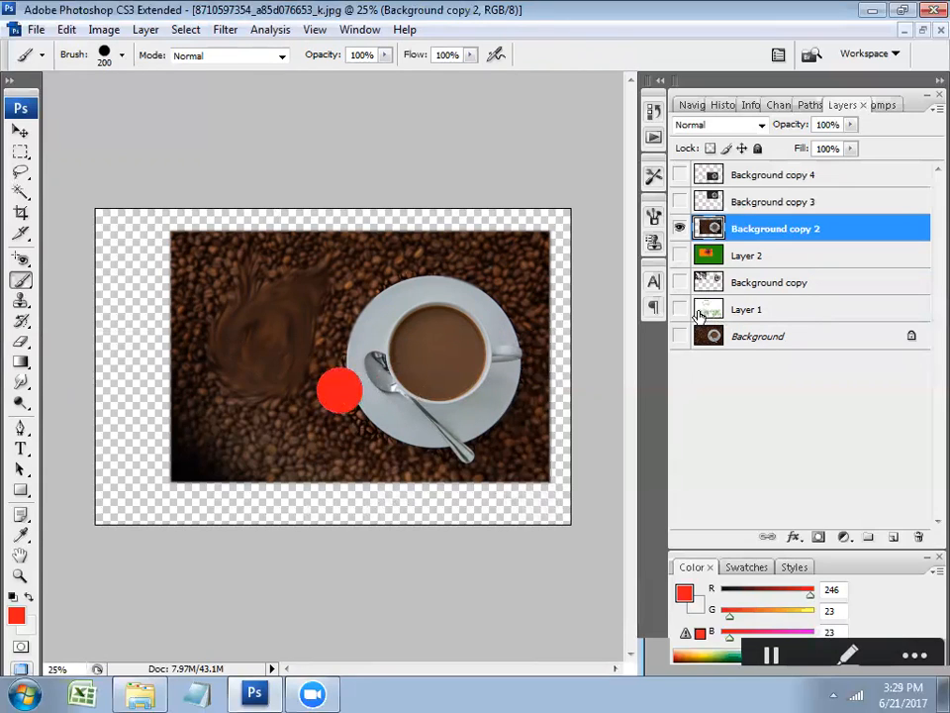
# Add a new layer above Background copy 2 and fill it with the light grey colour
pyautogui.click(834, 260)
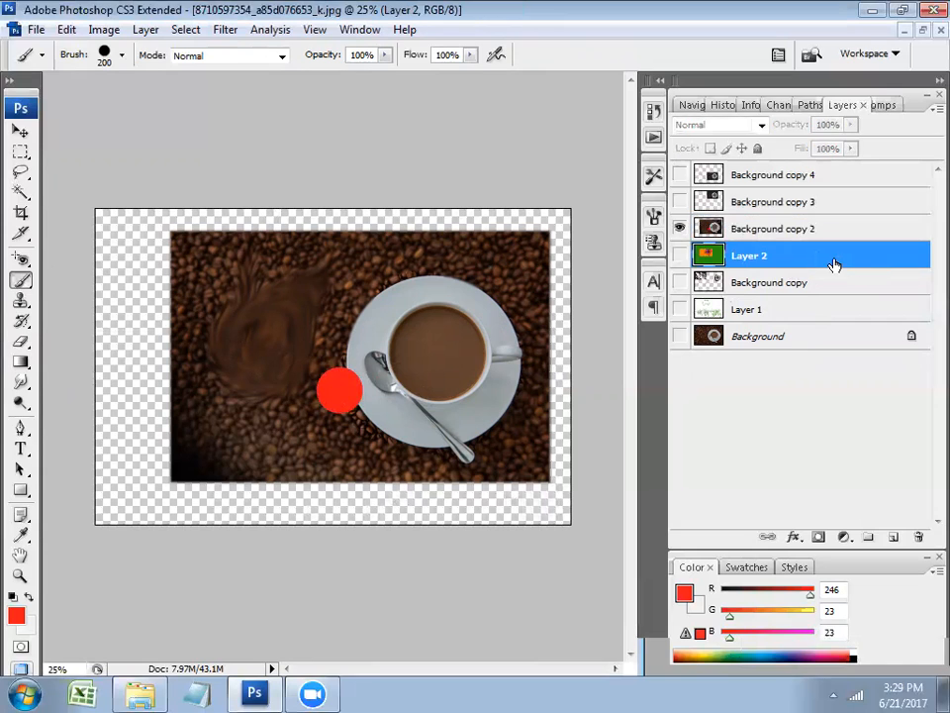
pyautogui.click(774, 236)
pyautogui.hotkey('ctrl', 'shift', 'n')
pyautogui.press('Return')
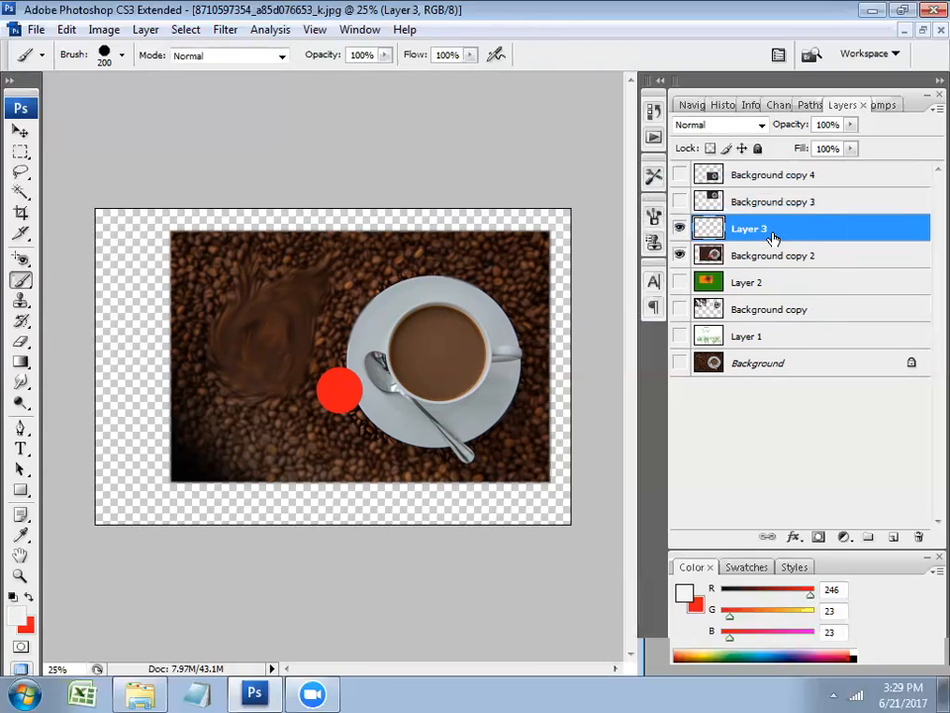
pyautogui.press('x')
pyautogui.hotkey('shift', 'BackSpace')
pyautogui.press('Return')
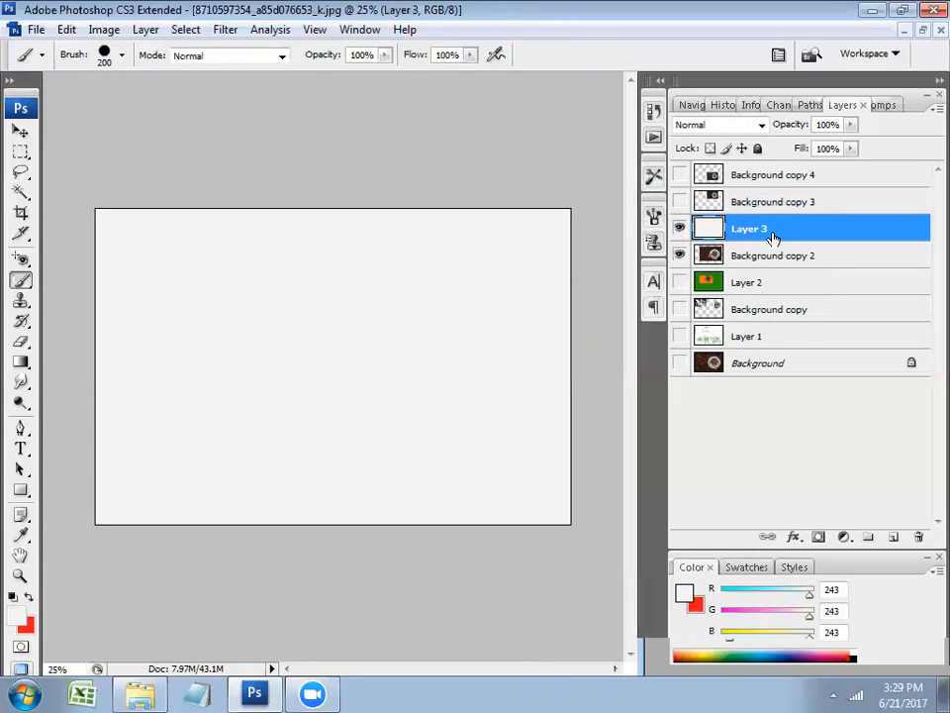
# Add another new layer above the grey fill and paint a red dot on it with the size 200 brush
pyautogui.hotkey('ctrl', 'shift', 'n')
pyautogui.press('Return')
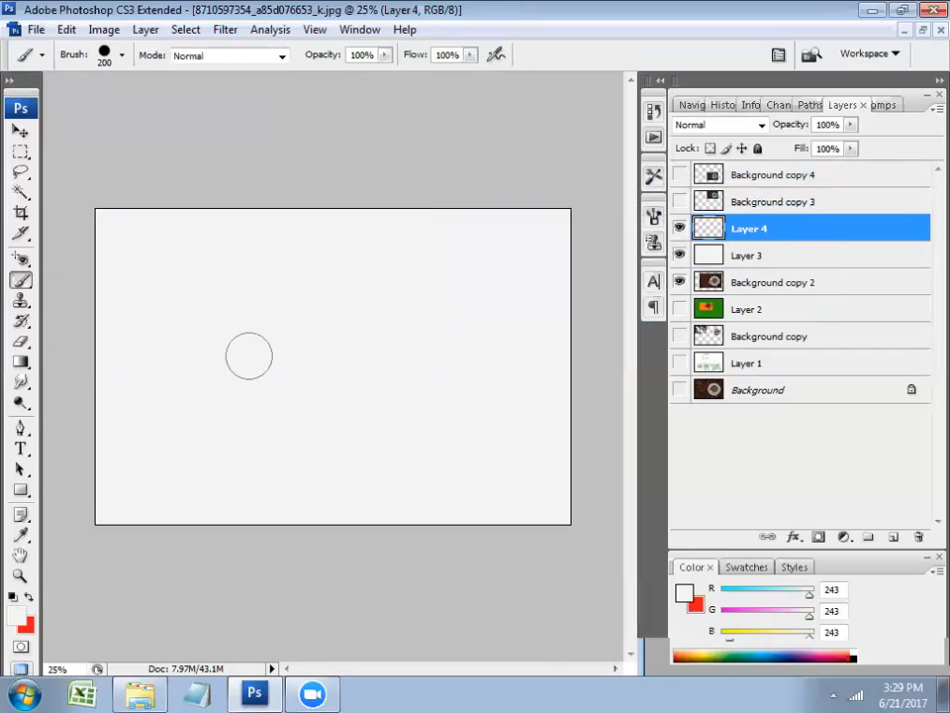
pyautogui.click(314, 329)
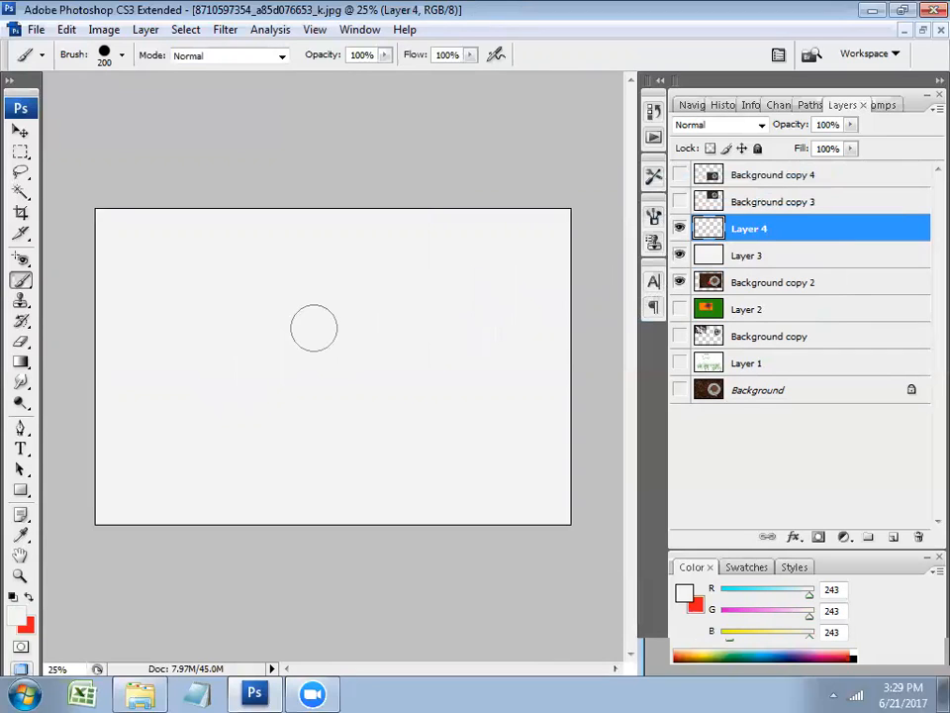
pyautogui.press('x')
pyautogui.click(225, 321)
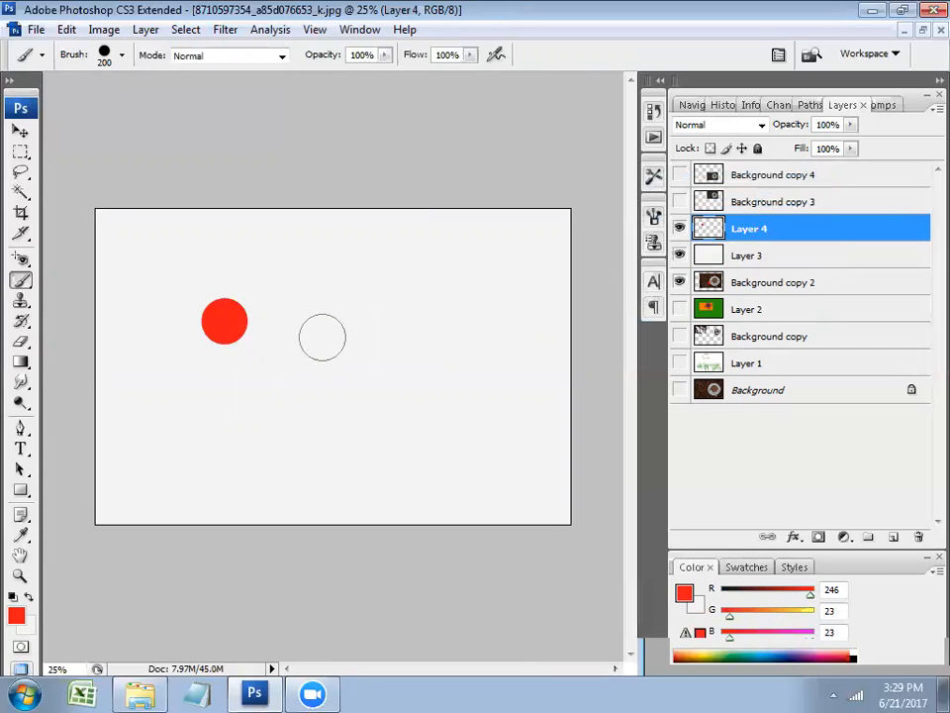
# Scale the red dot up proportionally into a large circle filling much of the canvas height
pyautogui.hotkey('ctrl', 't')
pyautogui.moveTo(302, 409)
pyautogui.mouseDown()
pyautogui.moveTo(598, 590)
pyautogui.moveTo(599, 573)
pyautogui.mouseUp()
pyautogui.press('Return')
pyautogui.press('b')
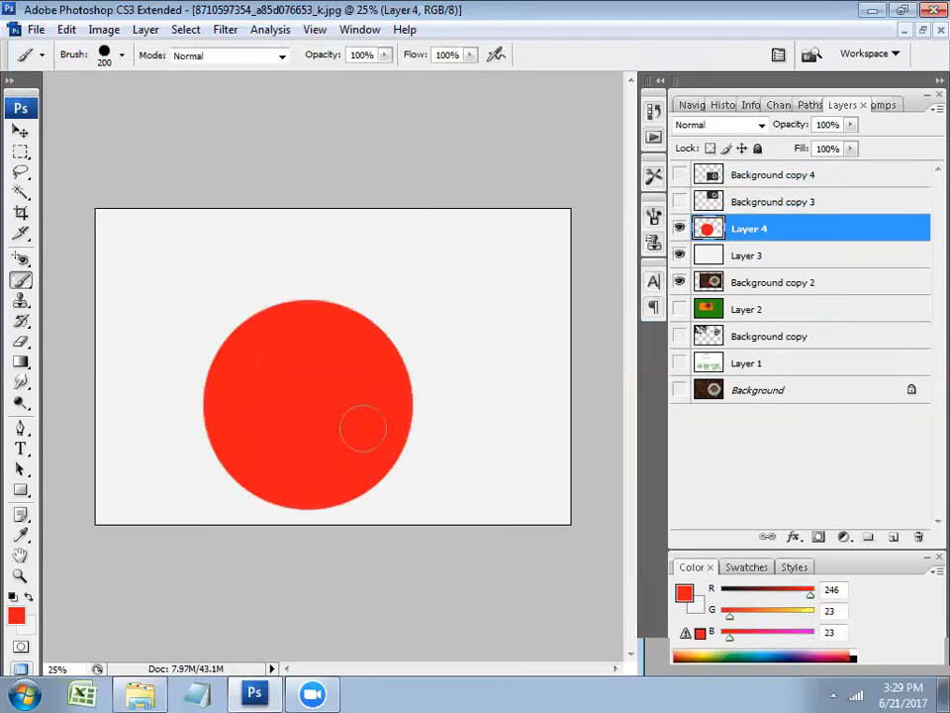
# Scale the red circle up again to about 267% and move it over the canvas's upper-left corner
pyautogui.hotkey('ctrl', '-')
pyautogui.hotkey('ctrl', '-')
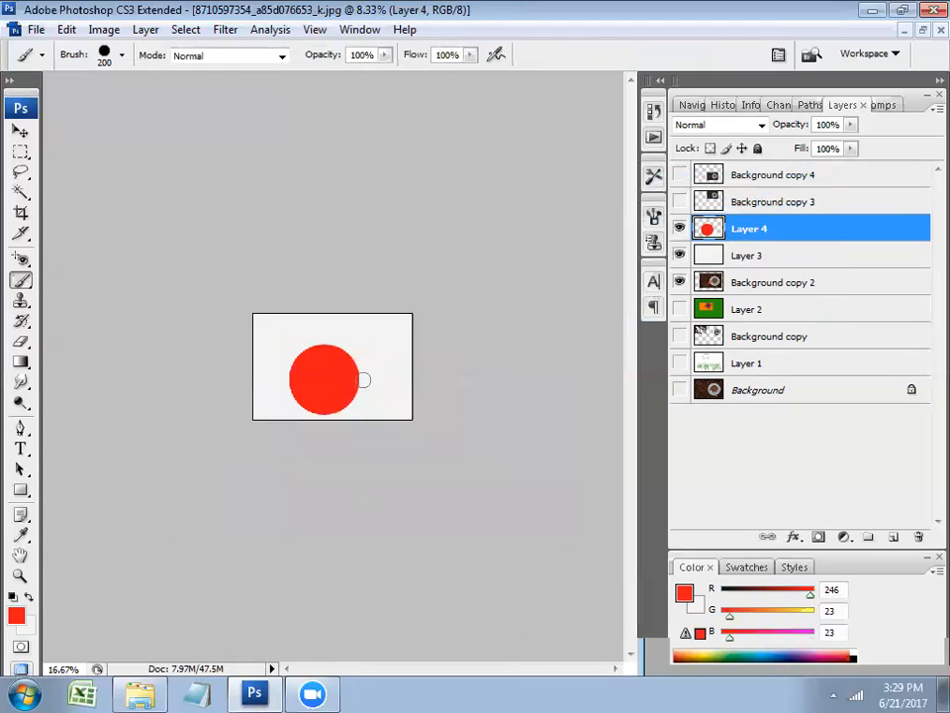
pyautogui.hotkey('ctrl', 't')
pyautogui.moveTo(397, 343); pyautogui.dragTo(509, 212)
pyautogui.moveTo(400, 264); pyautogui.dragTo(310, 291)
pyautogui.moveTo(419, 240); pyautogui.dragTo(487, 161)
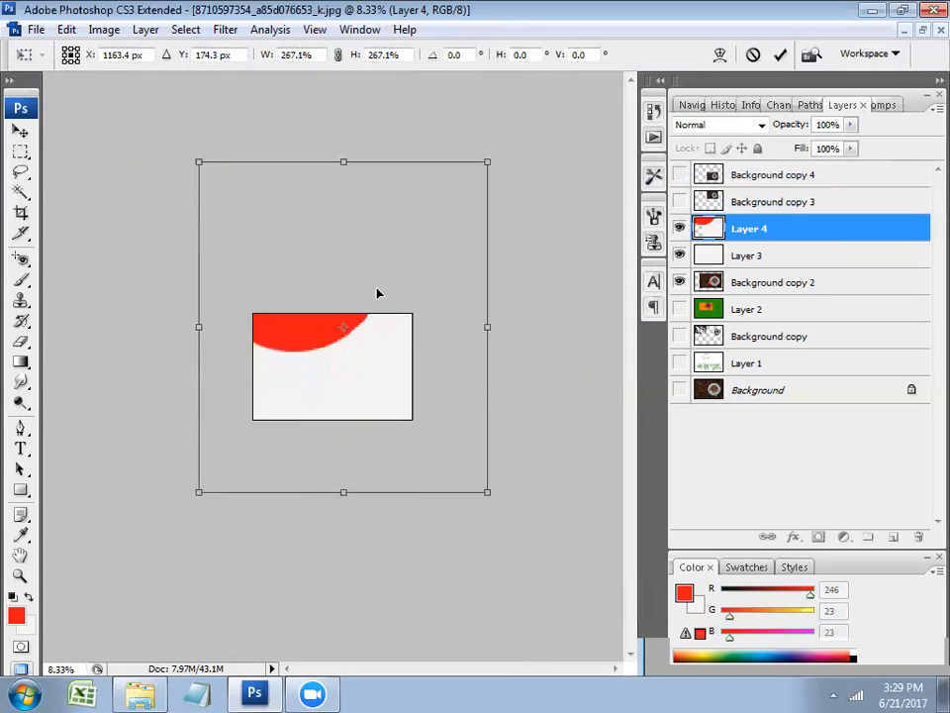
pyautogui.moveTo(377, 293); pyautogui.dragTo(333, 351)
pyautogui.press('b')
# Examine the enlarged circle's edge at 100% magnification and return to the full canvas view
pyautogui.press('z')
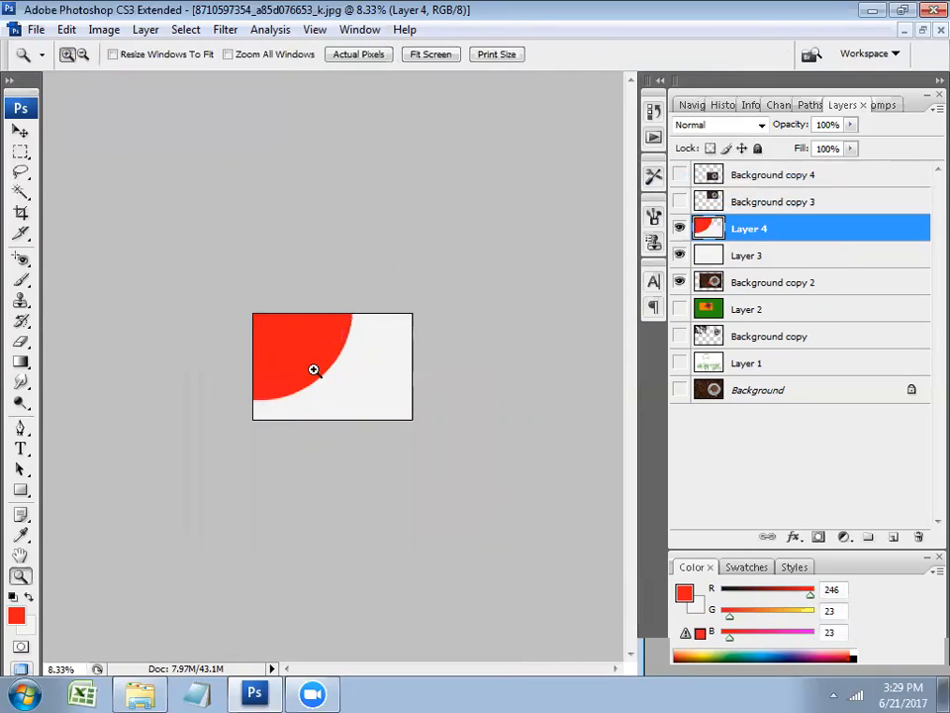
pyautogui.rightClick(317, 400)
pyautogui.click(352, 428)
pyautogui.press('h')
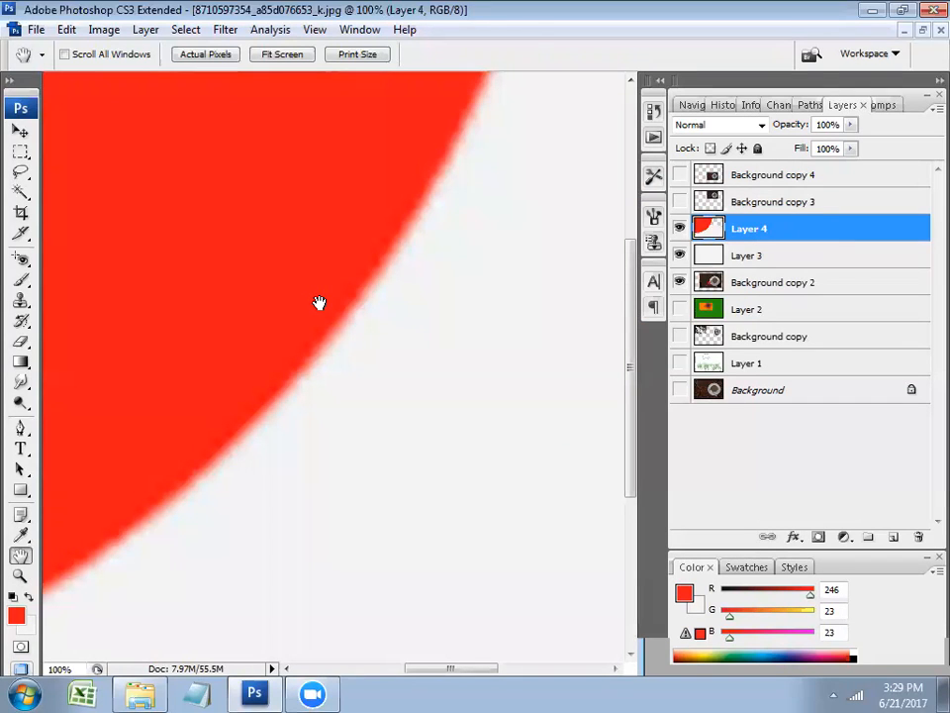
pyautogui.hotkey('ctrl', 'space')
pyautogui.hotkey('ctrl', '-')
pyautogui.hotkey('ctrl', '-')
pyautogui.hotkey('ctrl', '-')
pyautogui.hotkey('ctrl', '-')
pyautogui.hotkey('ctrl', '-')
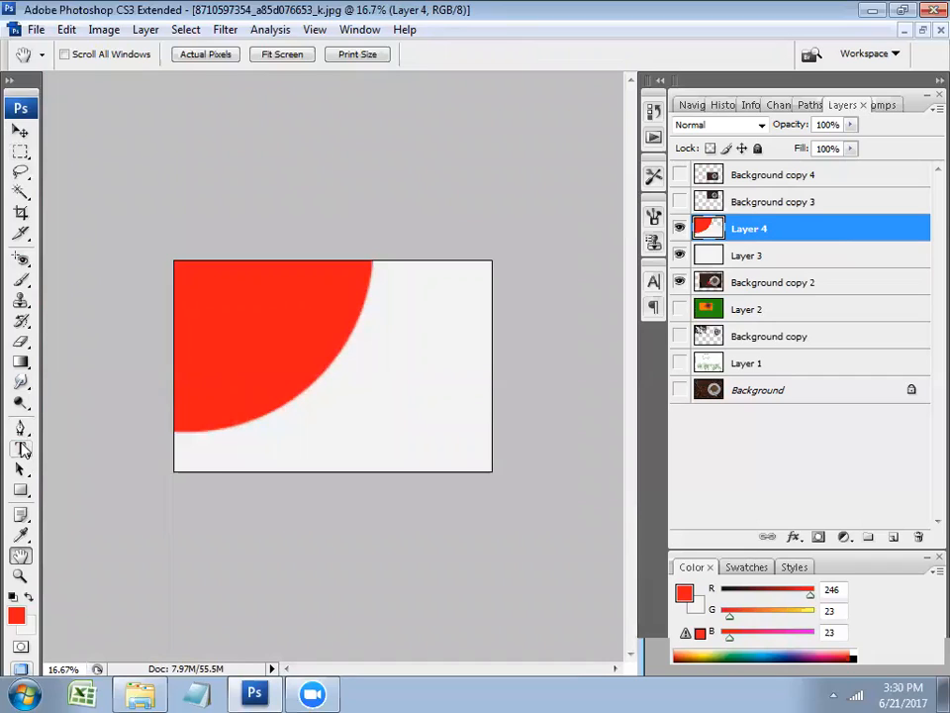
# Draw a closed, curved red freeform shape with the Pen tool, overlapping the large circle's right edge
pyautogui.click(20, 428)
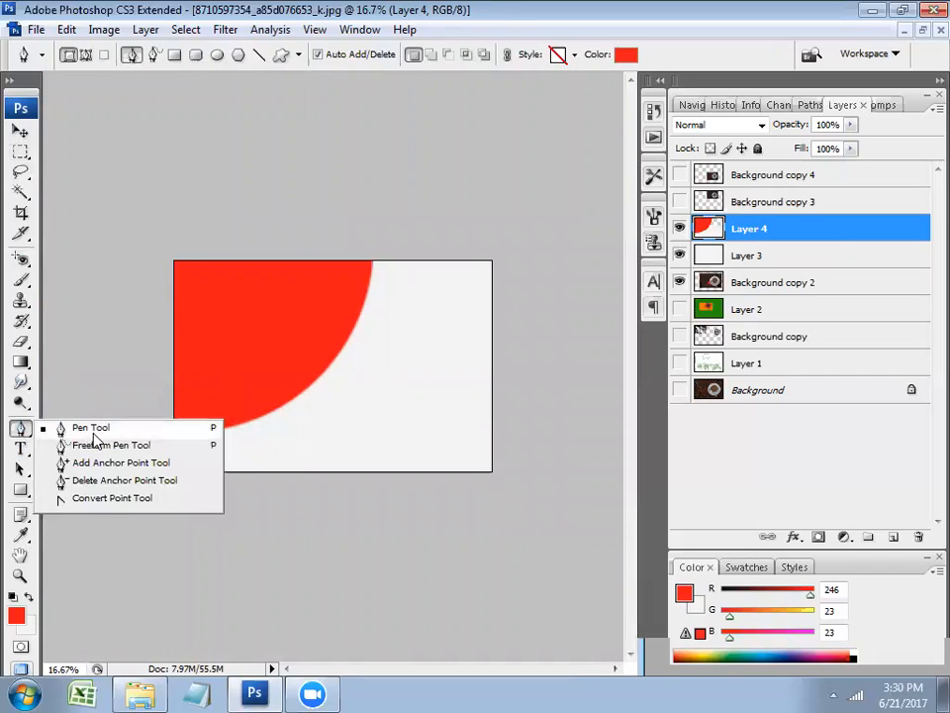
pyautogui.click(94, 432)
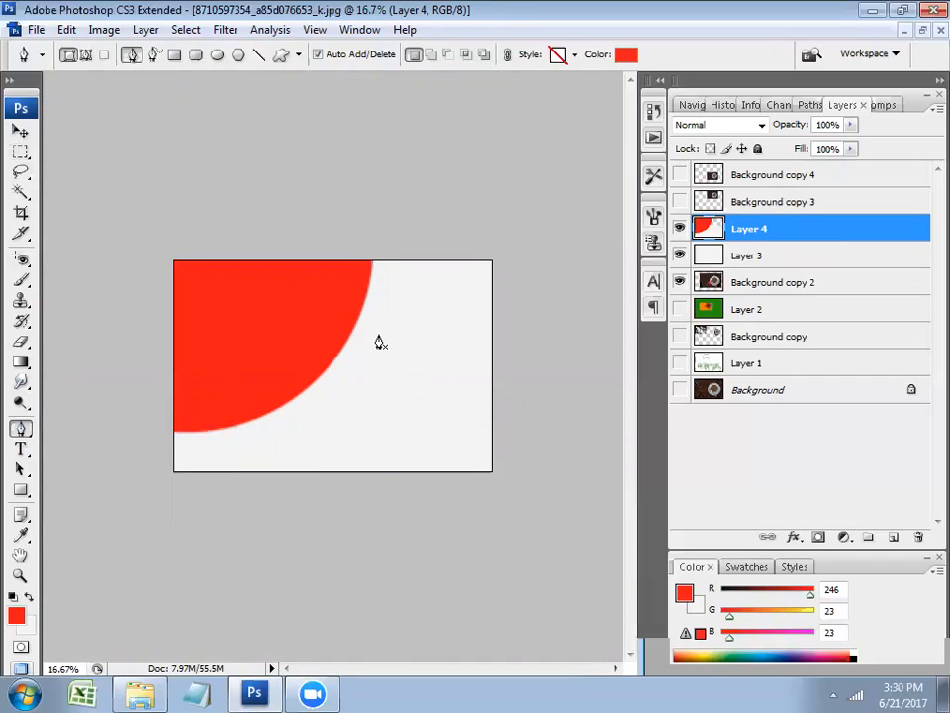
pyautogui.moveTo(406, 330); pyautogui.dragTo(420, 310)
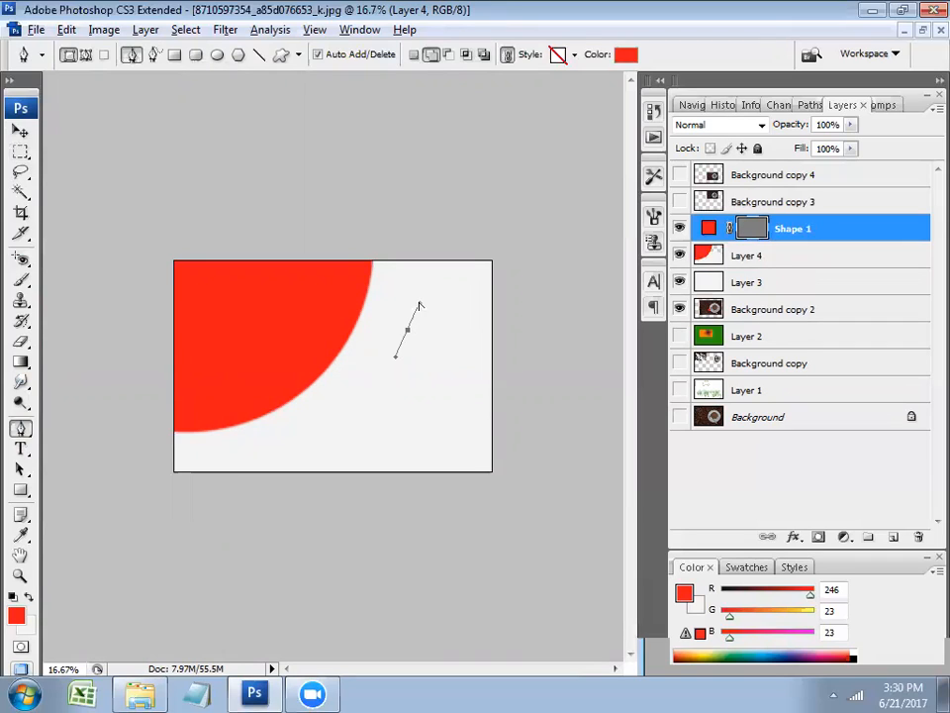
pyautogui.moveTo(418, 305); pyautogui.dragTo(404, 341)
pyautogui.click(404, 303)
pyautogui.moveTo(379, 294); pyautogui.dragTo(413, 319)
pyautogui.click(406, 328)
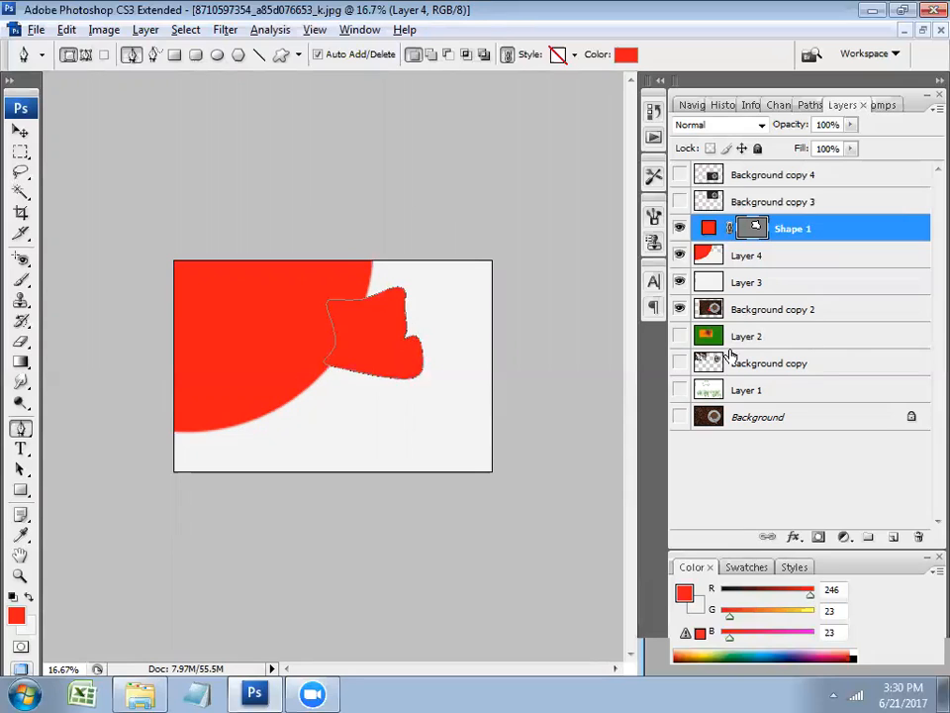
# Hide Layer 4, then scale the pen-drawn shape proportionally to about 489% and move it over the canvas's upper-left corner
pyautogui.click(679, 255)
pyautogui.press('z')
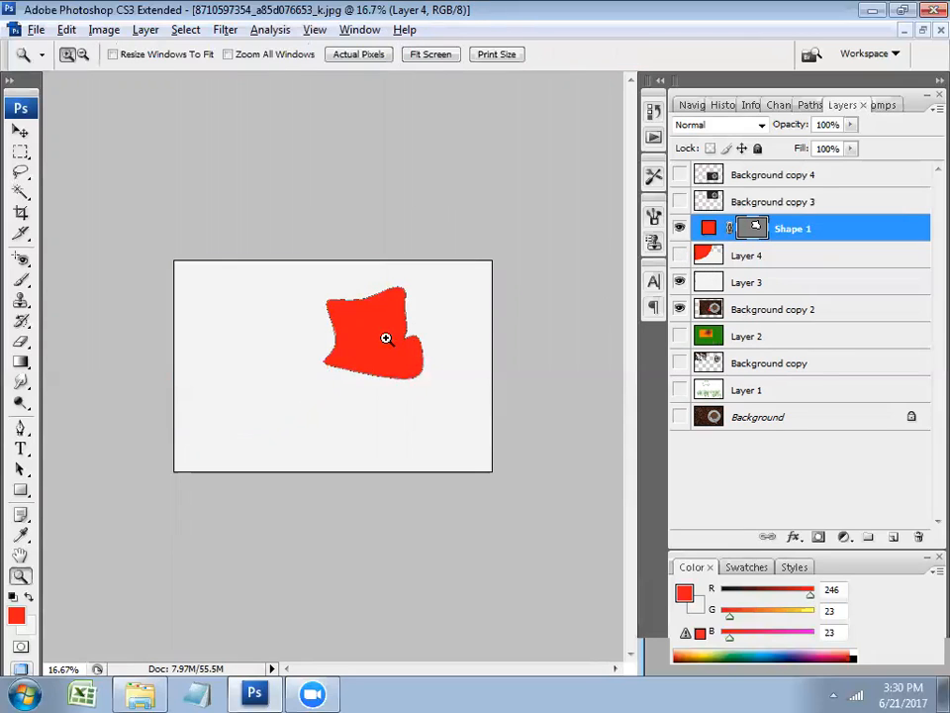
pyautogui.press('v')
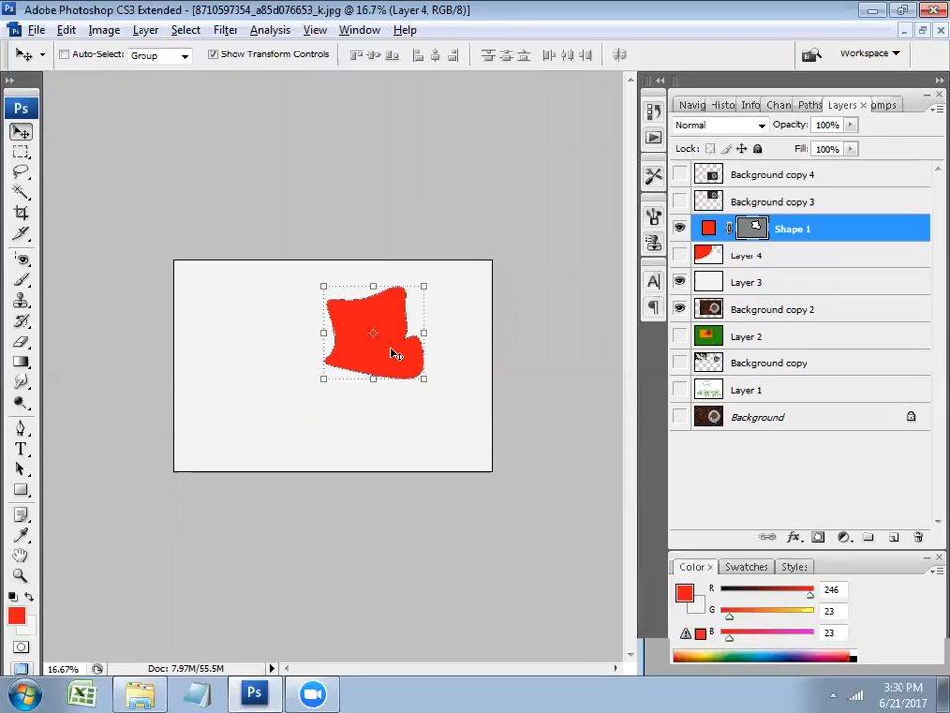
pyautogui.moveTo(422, 379); pyautogui.dragTo(562, 509)
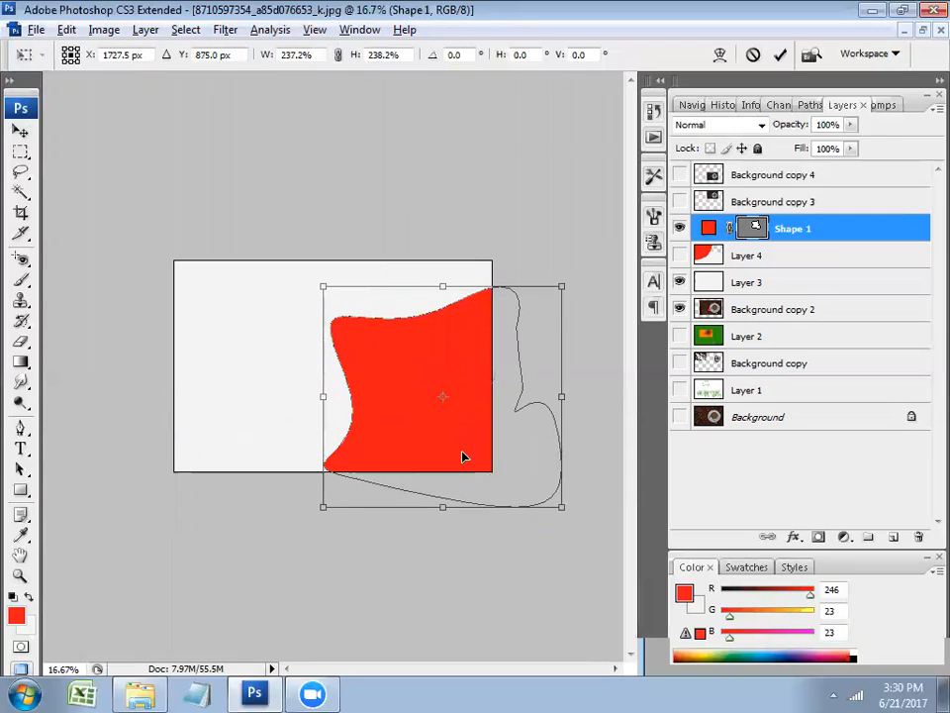
pyautogui.moveTo(462, 455); pyautogui.dragTo(149, 209)
pyautogui.moveTo(292, 313); pyautogui.dragTo(220, 259)
pyautogui.moveTo(380, 389); pyautogui.dragTo(440, 442)
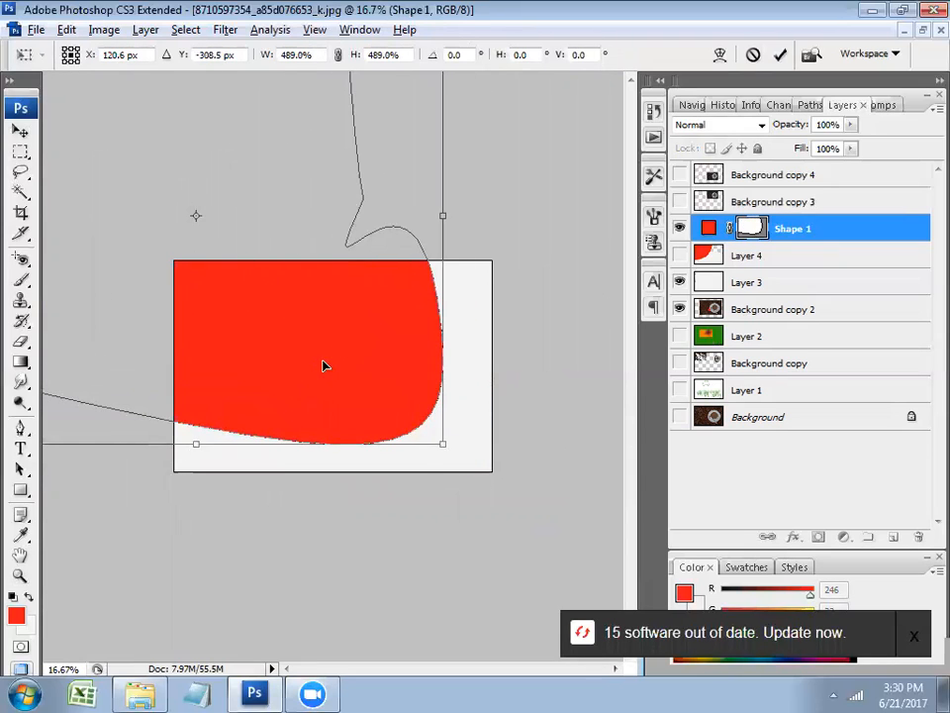
pyautogui.moveTo(325, 367); pyautogui.dragTo(255, 325)
pyautogui.press('Return')
# Examine the enlarged vector shape's lower-right edge at 100% magnification
pyautogui.press('z')
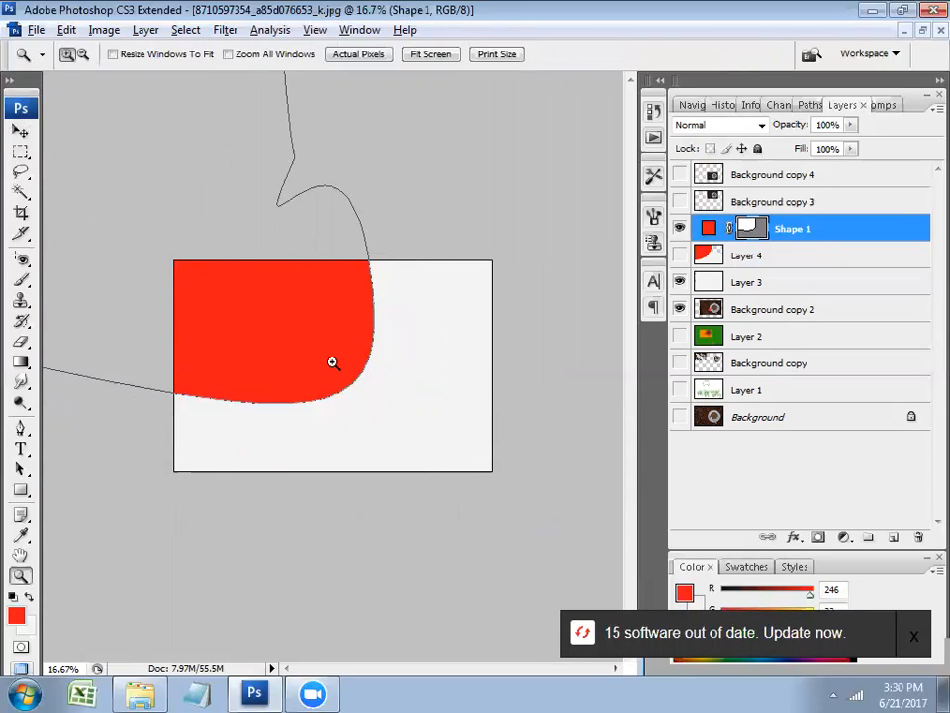
pyautogui.rightClick(331, 364)
pyautogui.click(412, 396)
pyautogui.press('h')
pyautogui.moveTo(395, 388); pyautogui.dragTo(320, 299)
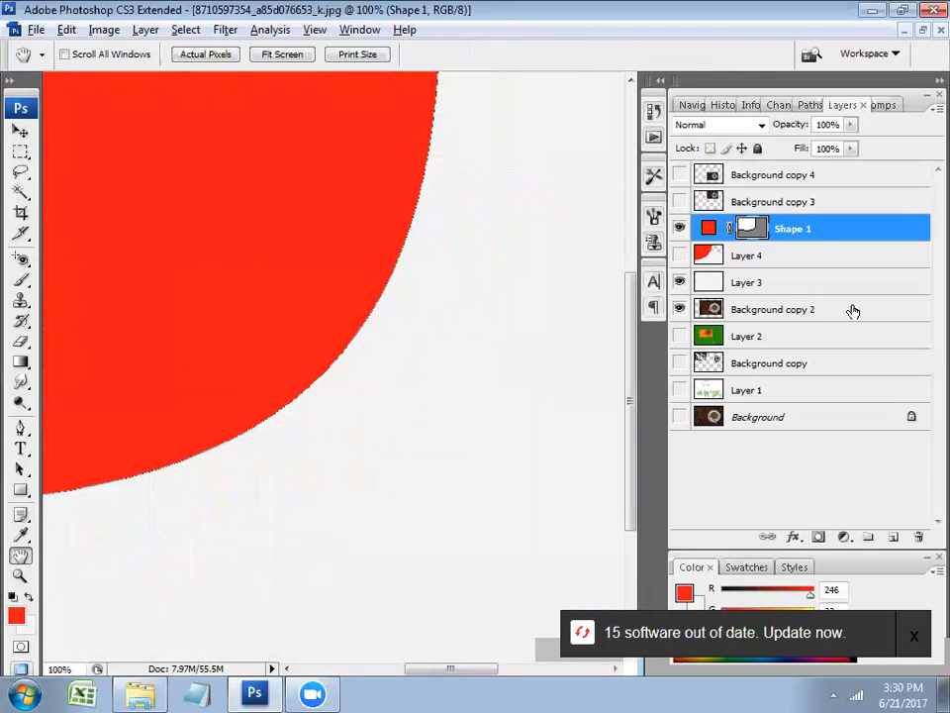
# Show Layer 4 and hide Shape 1 to compare the painted circle's edge at 100%, then return to the full canvas view
pyautogui.click(862, 257)
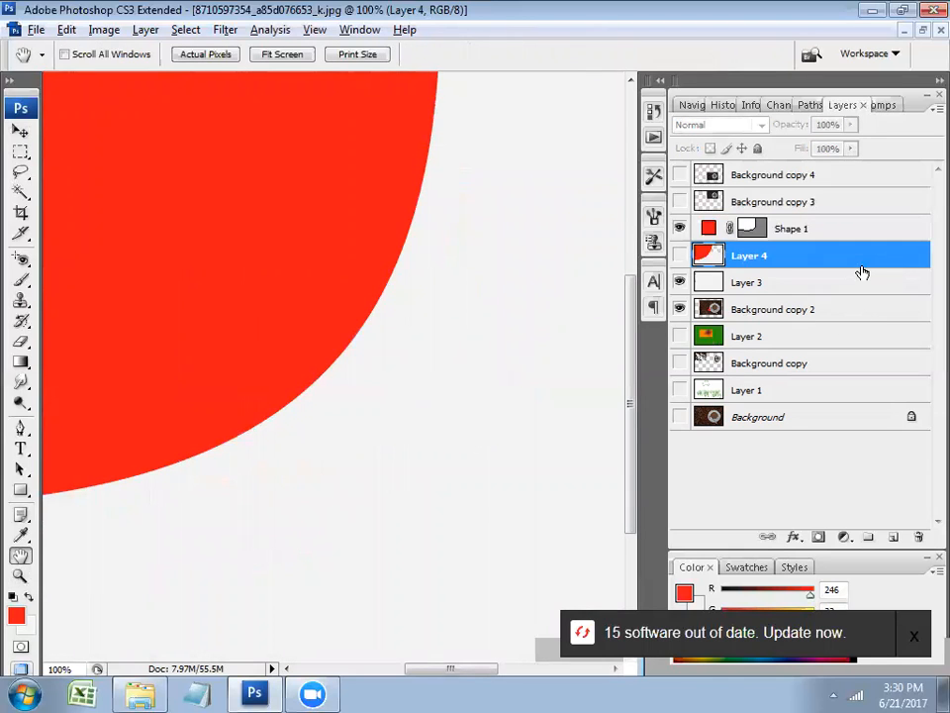
pyautogui.click(679, 230)
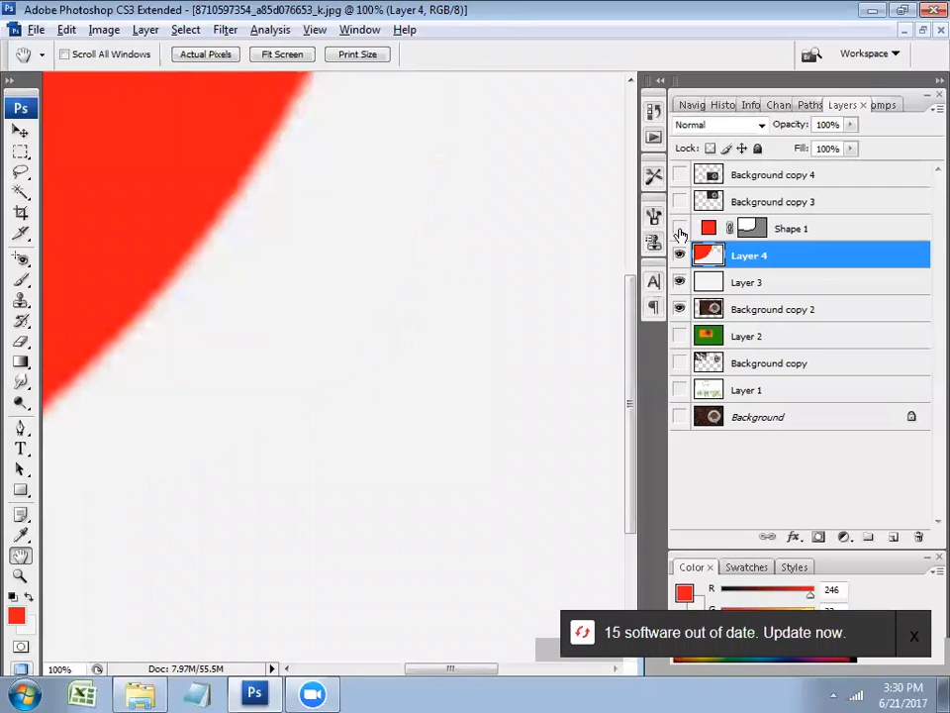
pyautogui.hotkey('ctrl', '-')
pyautogui.hotkey('ctrl', '-')
pyautogui.hotkey('ctrl', '-')
pyautogui.hotkey('ctrl', '-')
# Add a layer above Shape 1 and start a red Pen shape with one curved segment, removing the second anchor's outgoing handle
pyautogui.click(797, 238)
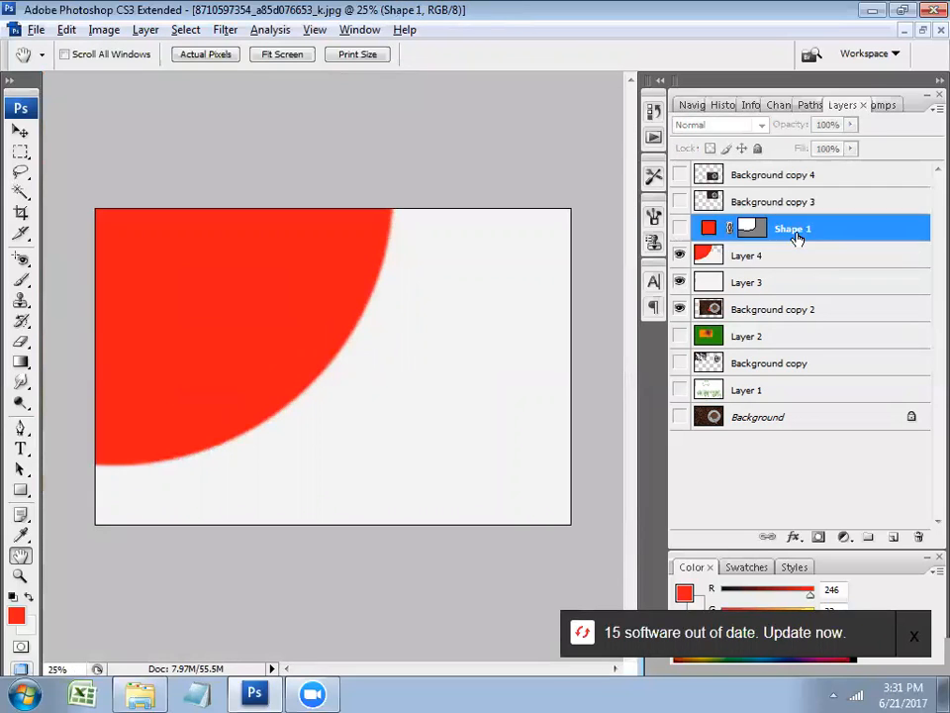
pyautogui.hotkey('ctrl', 'shift', 'n')
pyautogui.press('Return')
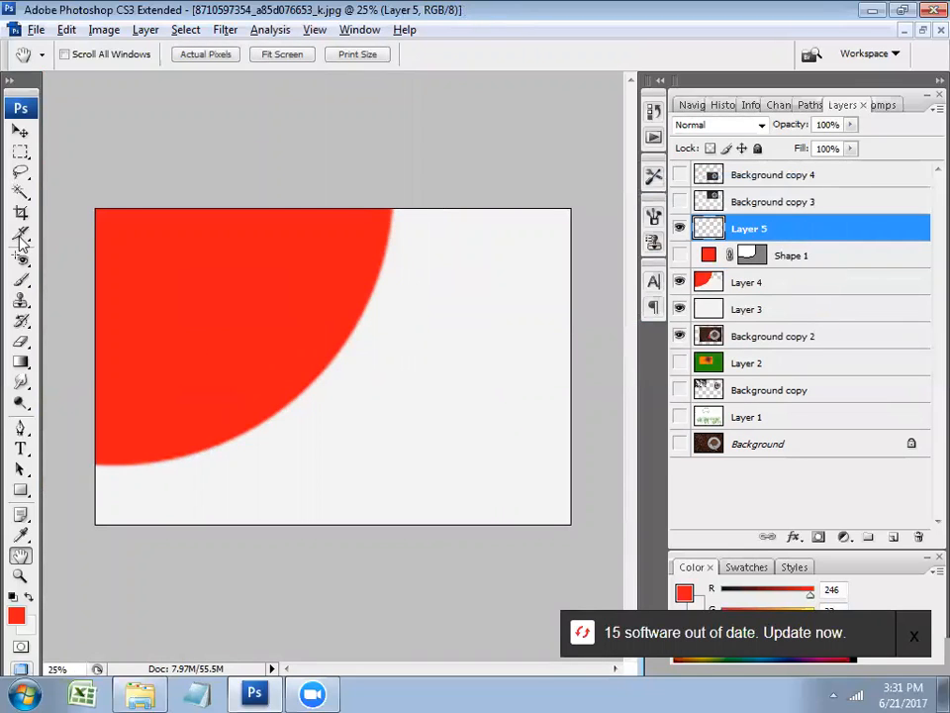
pyautogui.click(20, 428)
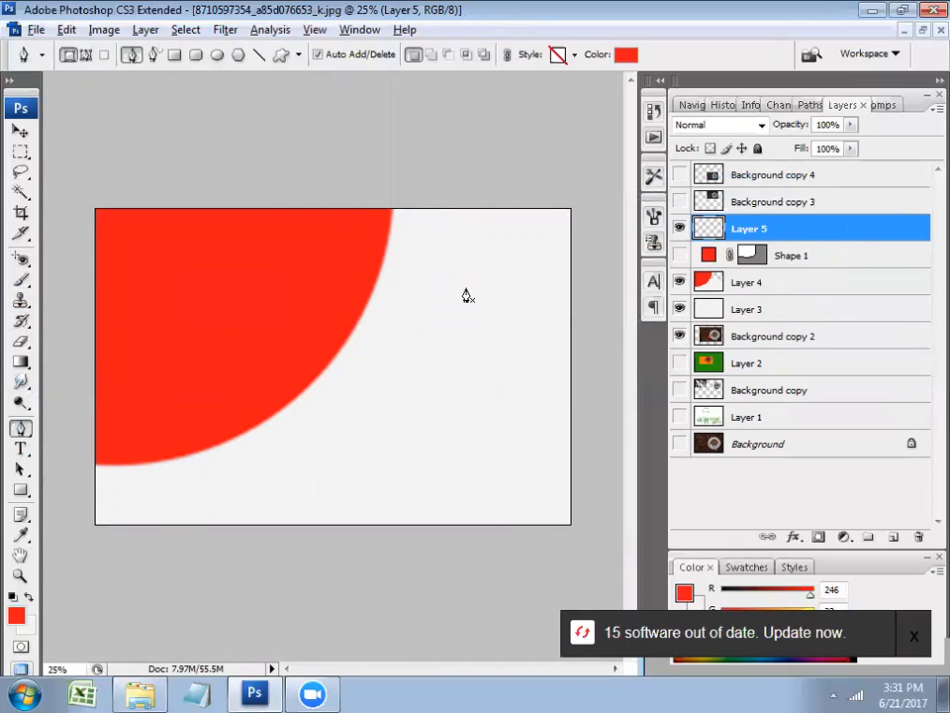
pyautogui.click(467, 289)
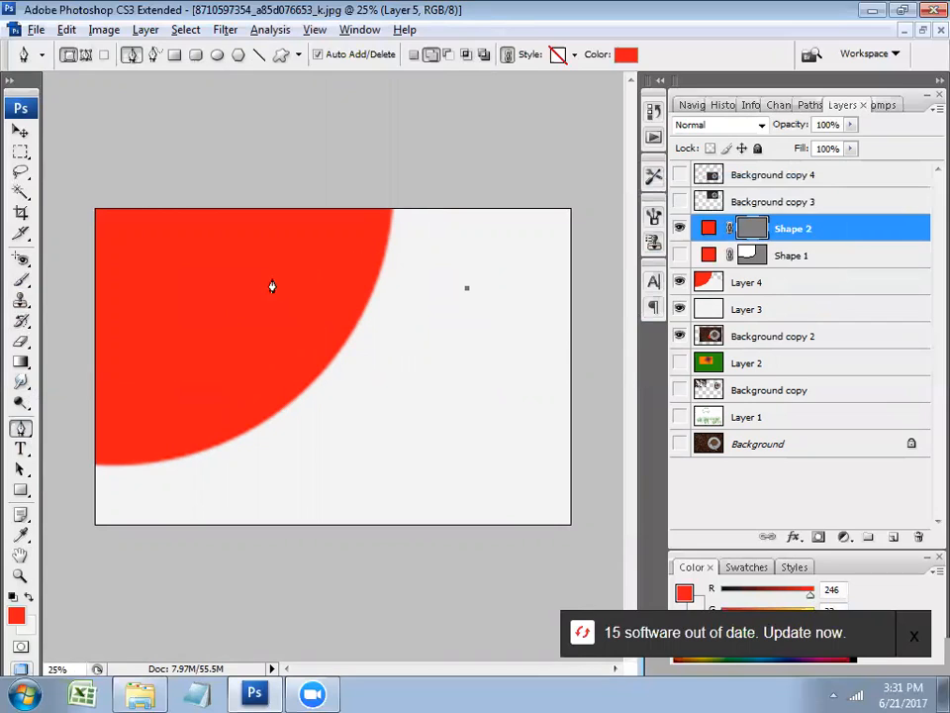
pyautogui.moveTo(246, 297); pyautogui.dragTo(145, 372)
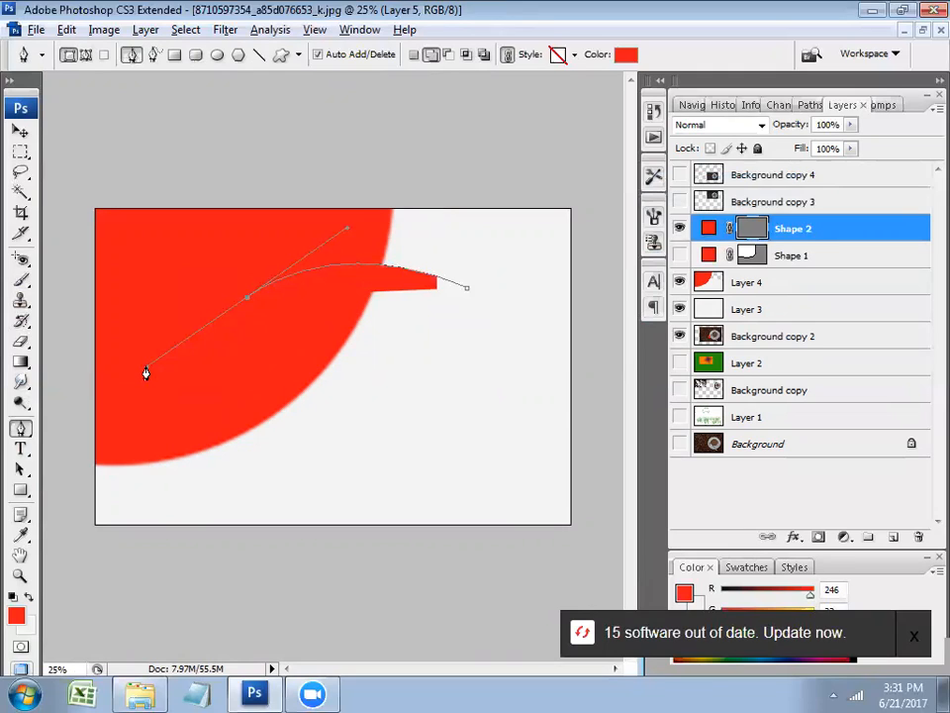
pyautogui.keyDown('alt'); pyautogui.click(247, 297); pyautogui.keyUp('alt')
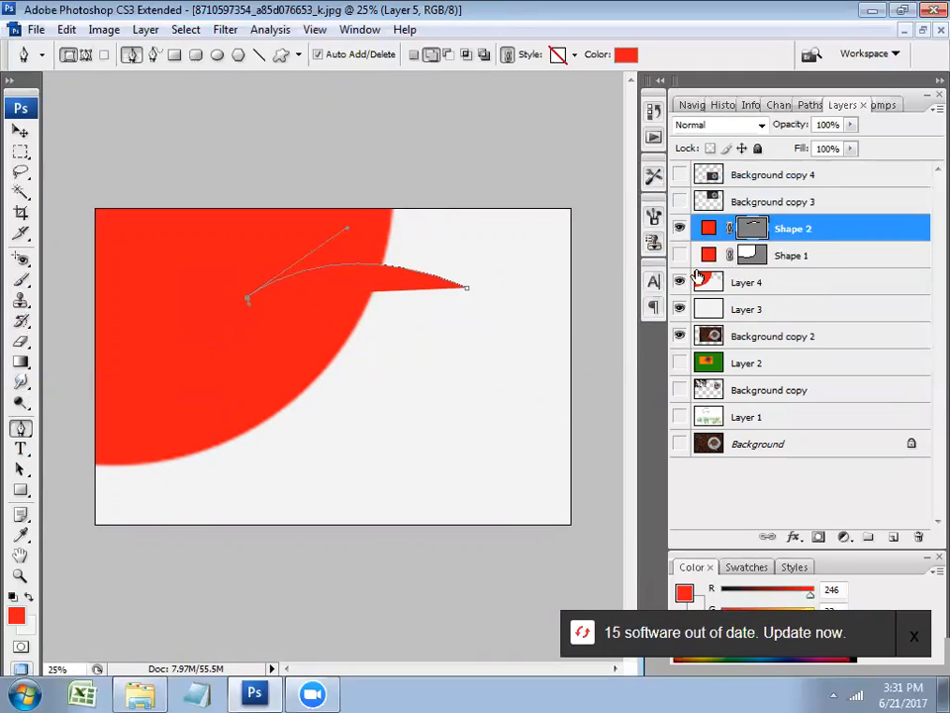
# Hide Layer 4 and extend the red Pen shape with curved segments down its left side and along the bottom
pyautogui.click(680, 283)
pyautogui.moveTo(185, 389); pyautogui.dragTo(325, 414)
pyautogui.hotkey('ctrl', 'z')
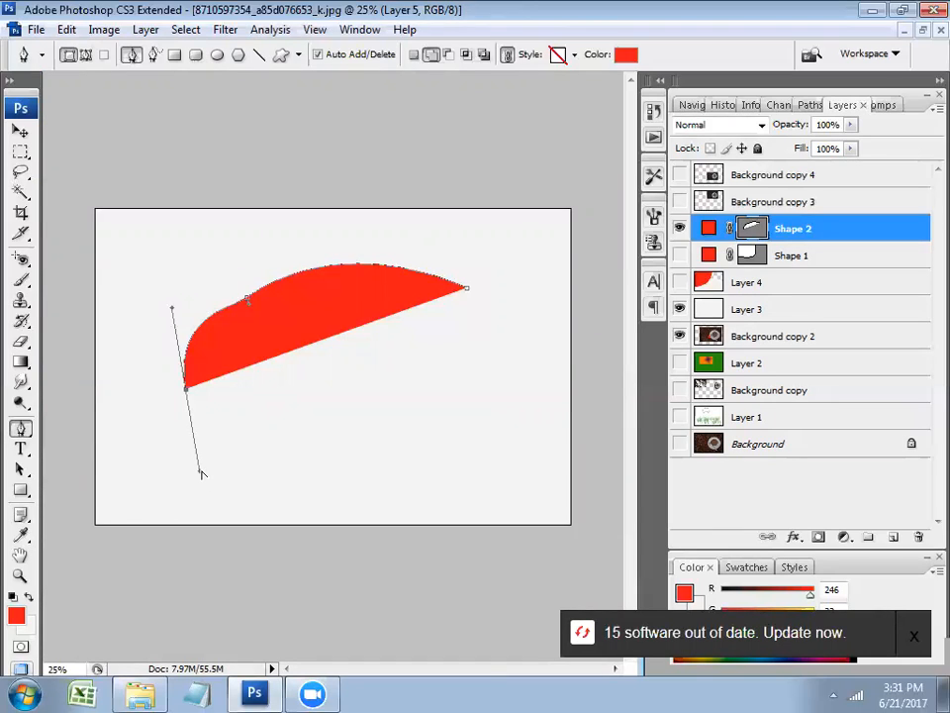
pyautogui.moveTo(201, 474); pyautogui.dragTo(186, 391)
pyautogui.moveTo(288, 469)
pyautogui.mouseDown()
pyautogui.moveTo(355, 427)
pyautogui.moveTo(403, 429)
pyautogui.moveTo(412, 454)
pyautogui.moveTo(290, 466)
pyautogui.mouseUp()
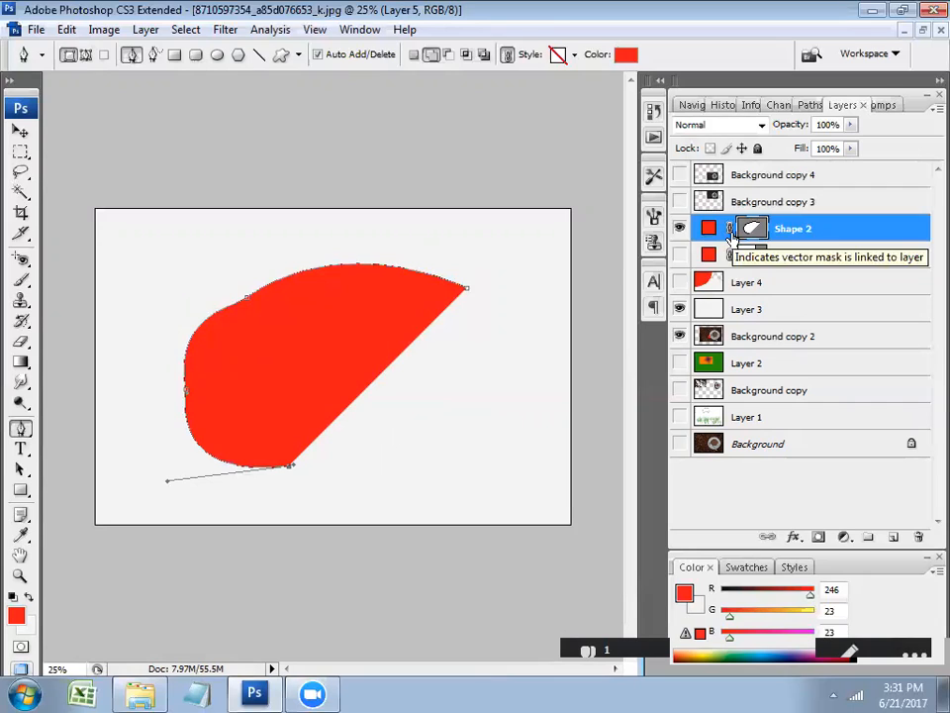
# Delete the Shape 2 layer and get the Type tool ready
pyautogui.click(21, 448)
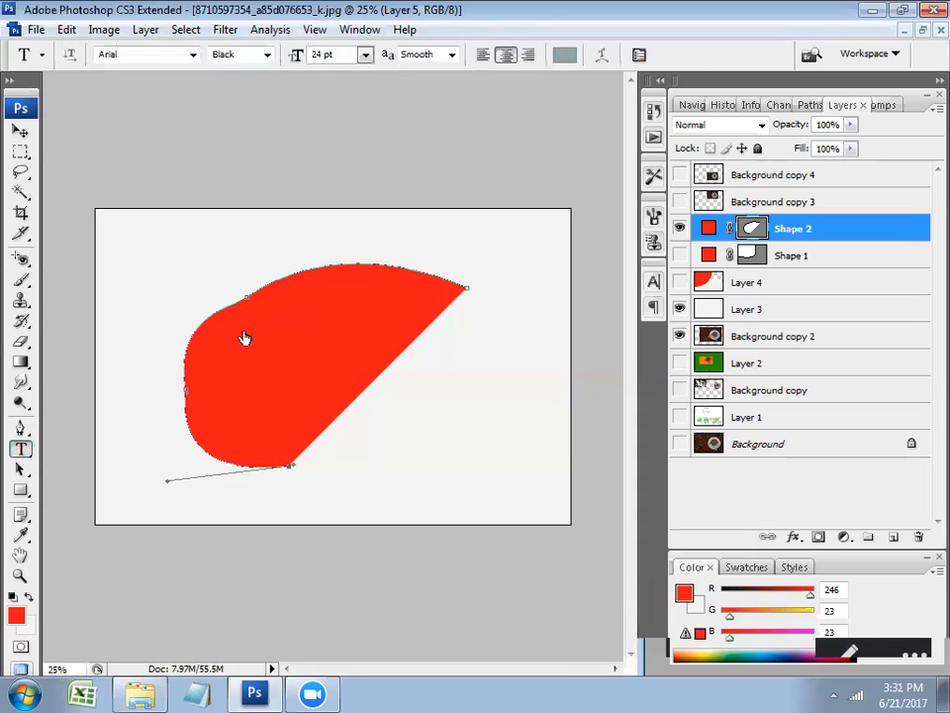
pyautogui.rightClick(870, 242)
pyautogui.click(804, 321)
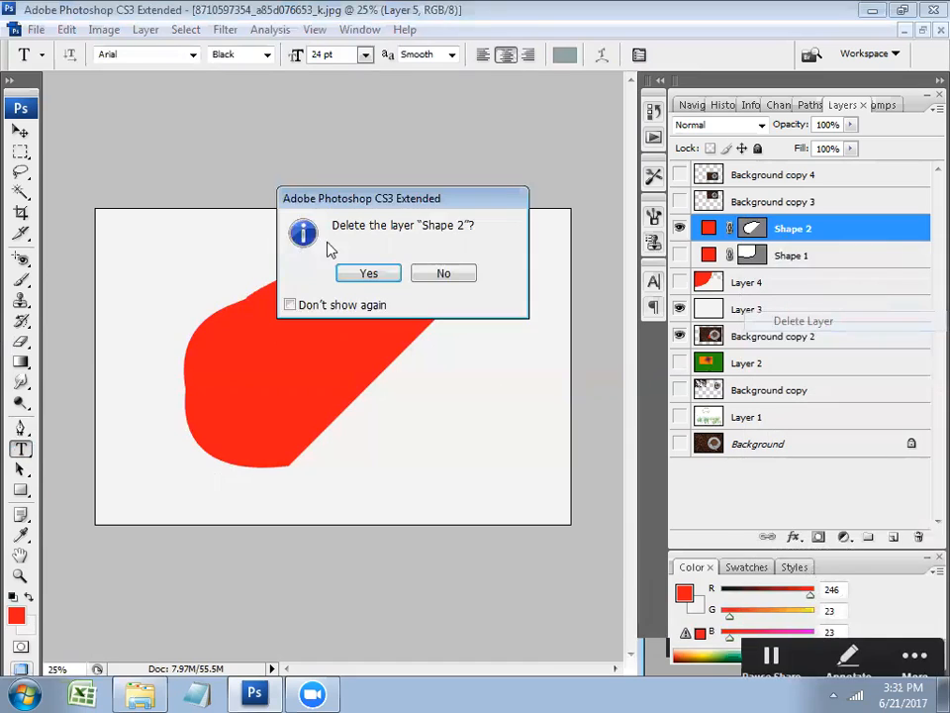
pyautogui.click(369, 272)
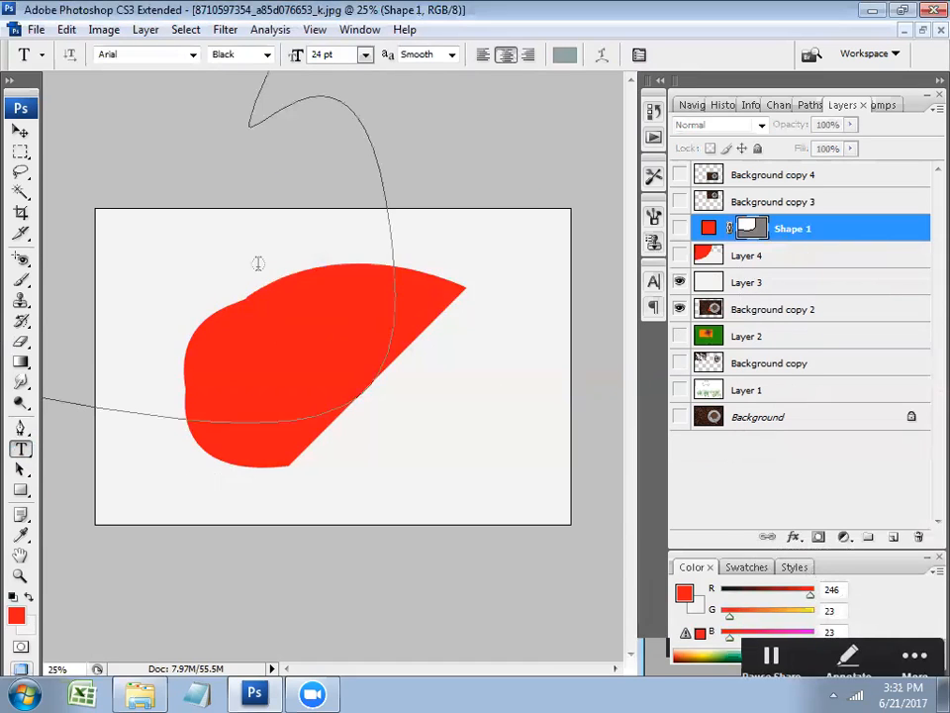
pyautogui.click(484, 386)
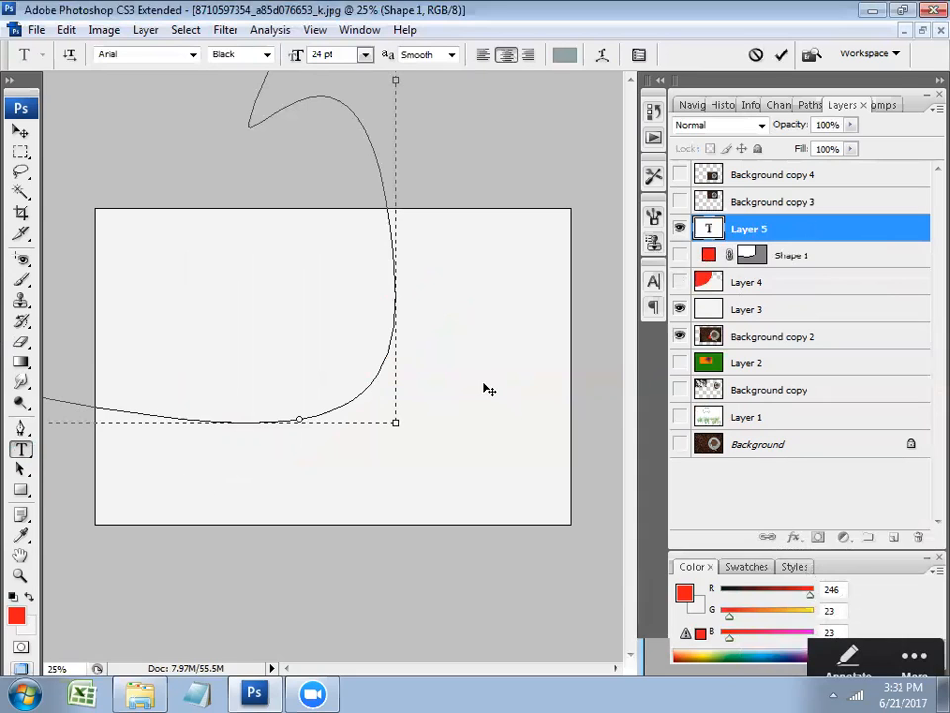
pyautogui.click(796, 228)
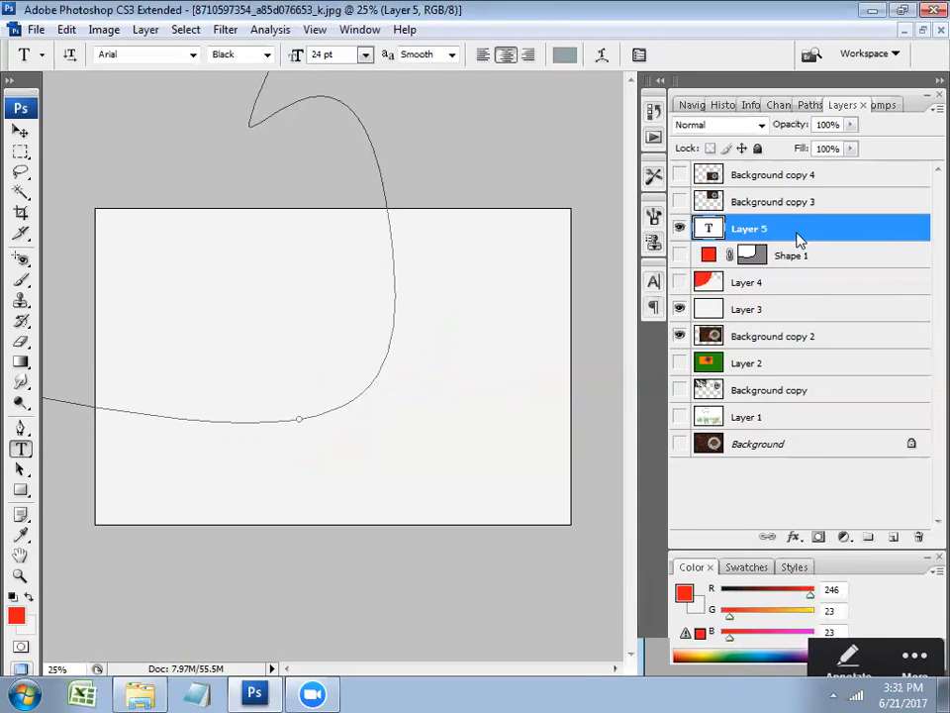
pyautogui.rightClick(797, 238)
pyautogui.click(649, 208)
pyautogui.click(370, 276)
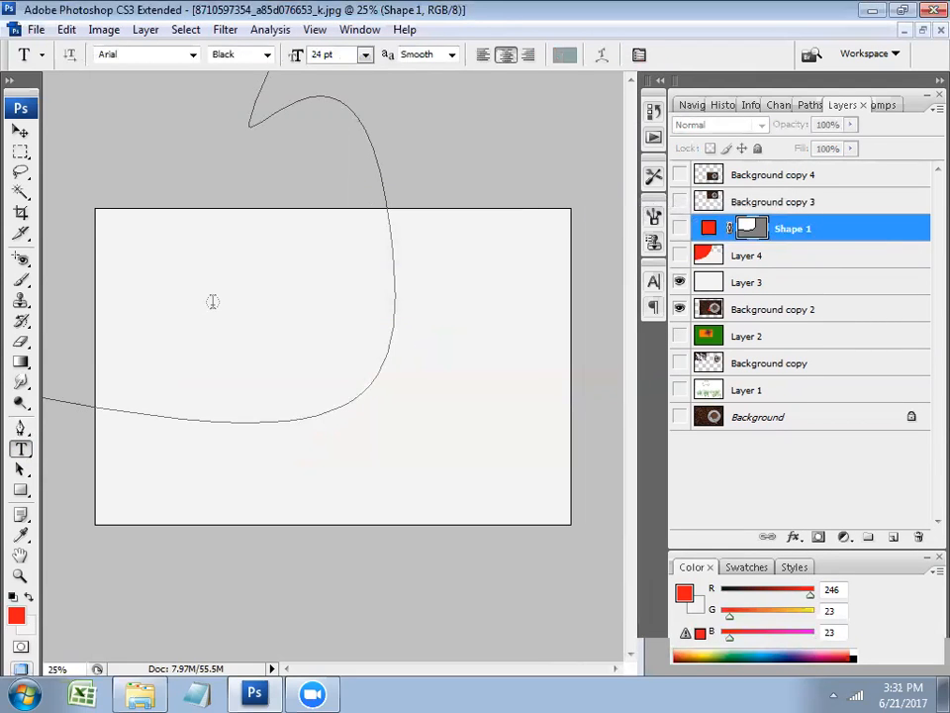
# Add the text "fadfasdf" in a text box using 239 pt Arial Black and move it to the canvas's upper-left area
pyautogui.moveTo(491, 476); pyautogui.dragTo(188, 398)
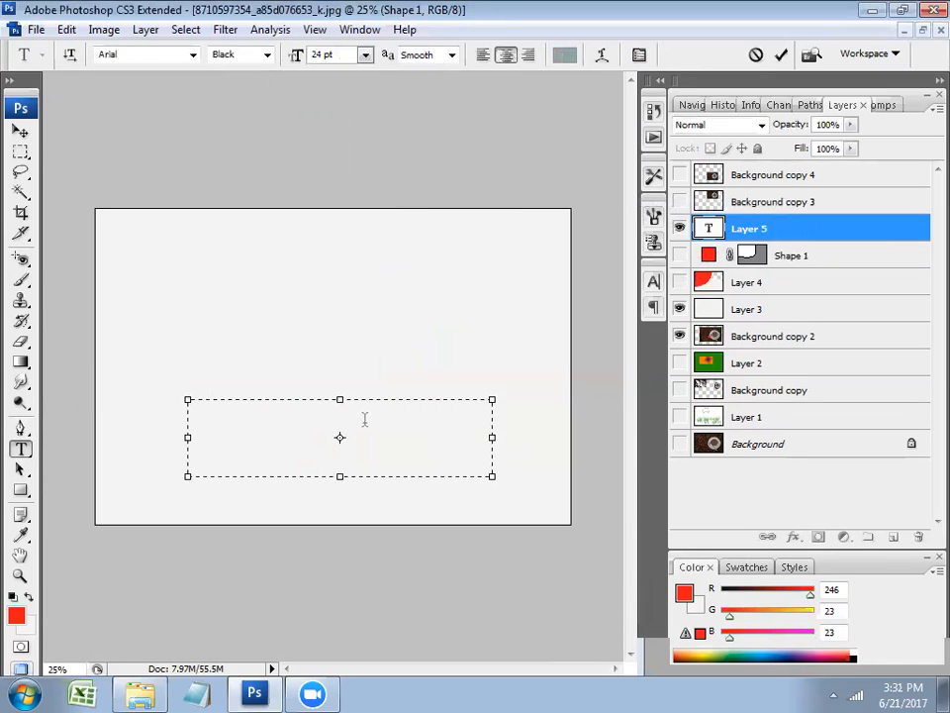
pyautogui.click(653, 282)
pyautogui.moveTo(466, 336); pyautogui.dragTo(662, 334)
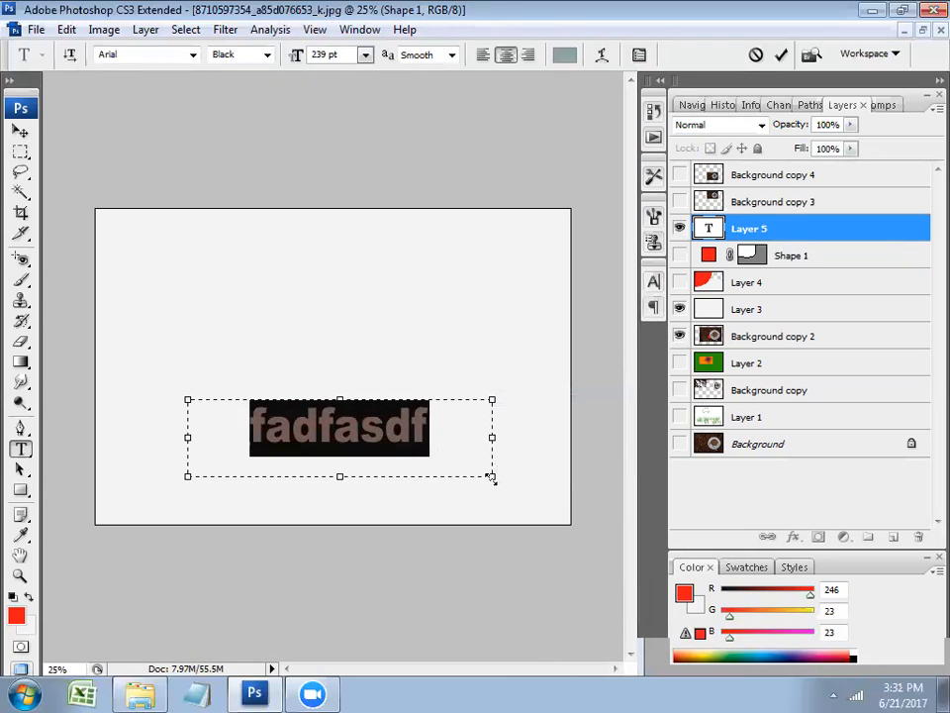
pyautogui.click(19, 131)
pyautogui.moveTo(340, 417); pyautogui.dragTo(267, 309)
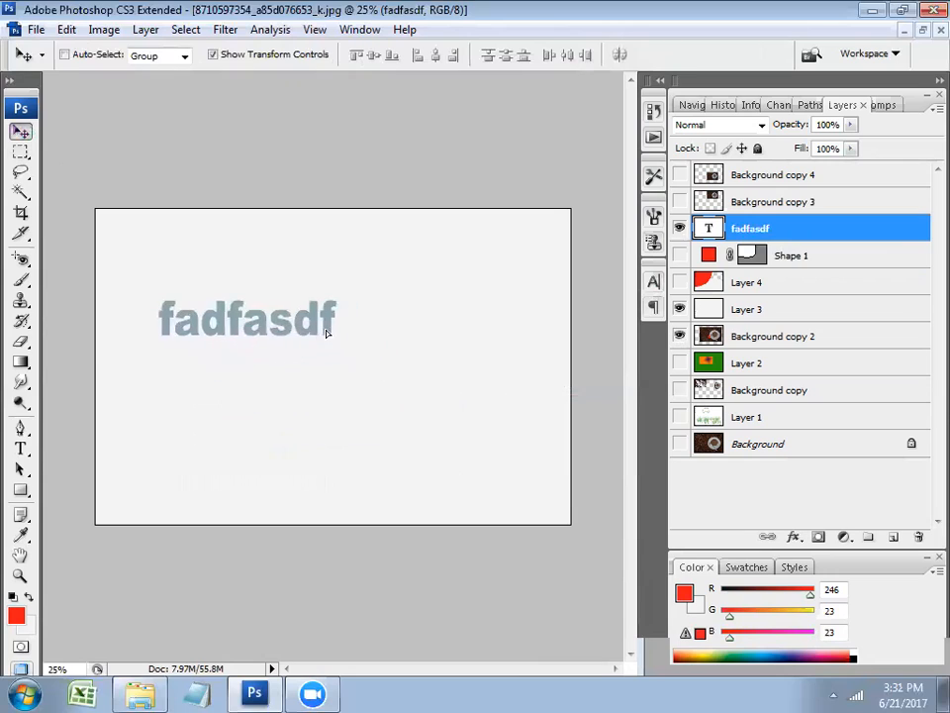
pyautogui.click(21, 428)
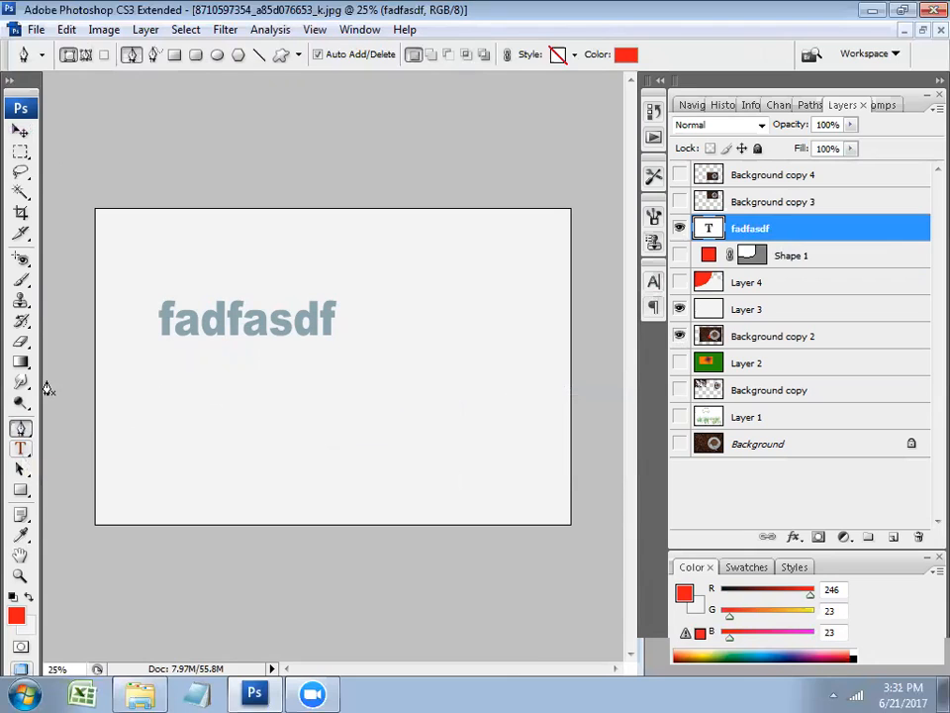
pyautogui.click(21, 473)
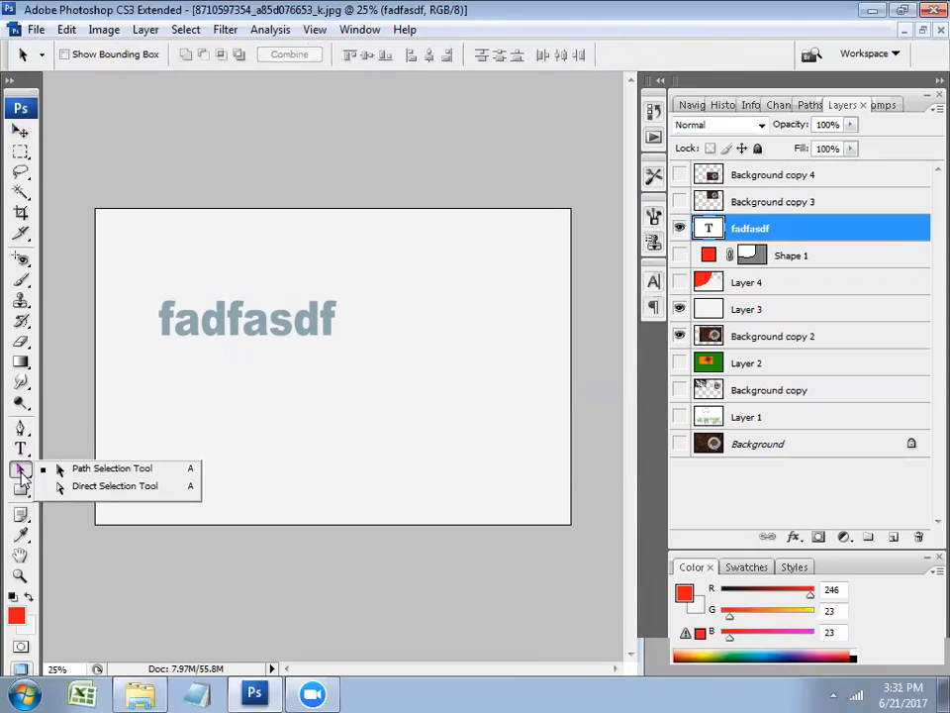
pyautogui.click(91, 475)
# Add a layer above Background copy 3 and draw a closed, curved red Pen shape below and right of the text
pyautogui.click(22, 430)
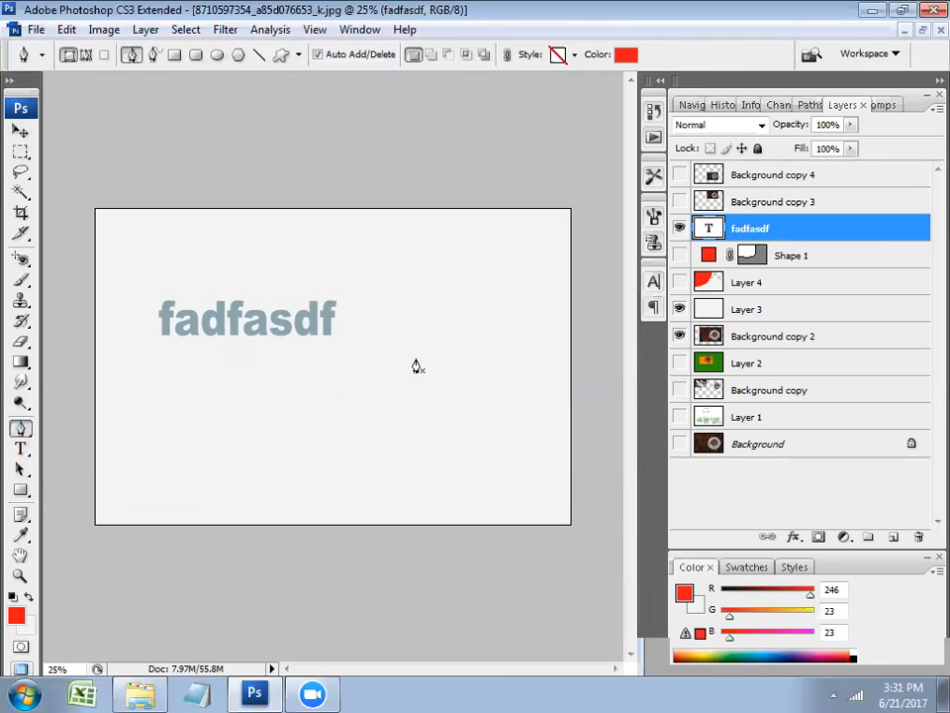
pyautogui.click(801, 208)
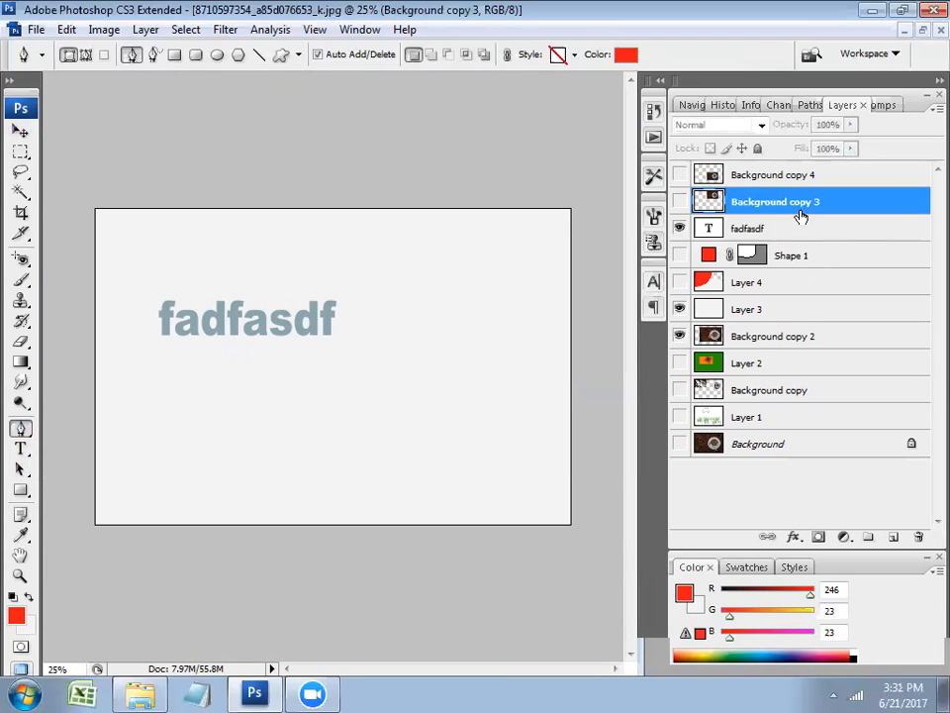
pyautogui.hotkey('ctrl', 'shift', 'n')
pyautogui.press('Return')
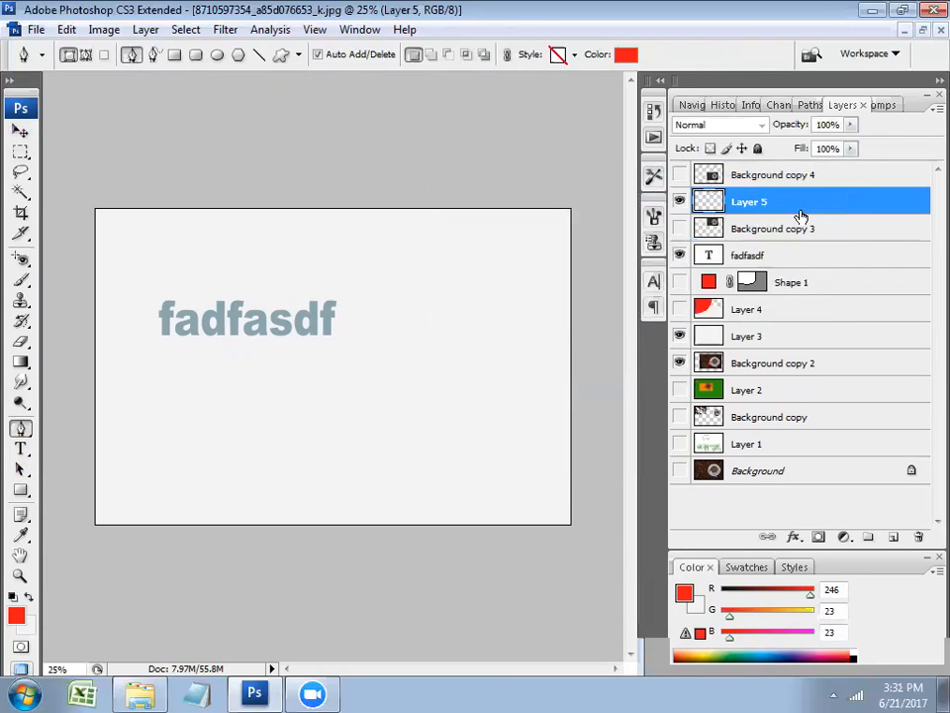
pyautogui.moveTo(419, 327); pyautogui.dragTo(374, 373)
pyautogui.moveTo(310, 394)
pyautogui.mouseDown()
pyautogui.moveTo(426, 479)
pyautogui.moveTo(494, 440)
pyautogui.moveTo(509, 355)
pyautogui.moveTo(417, 328)
pyautogui.mouseUp()
pyautogui.click(418, 329)
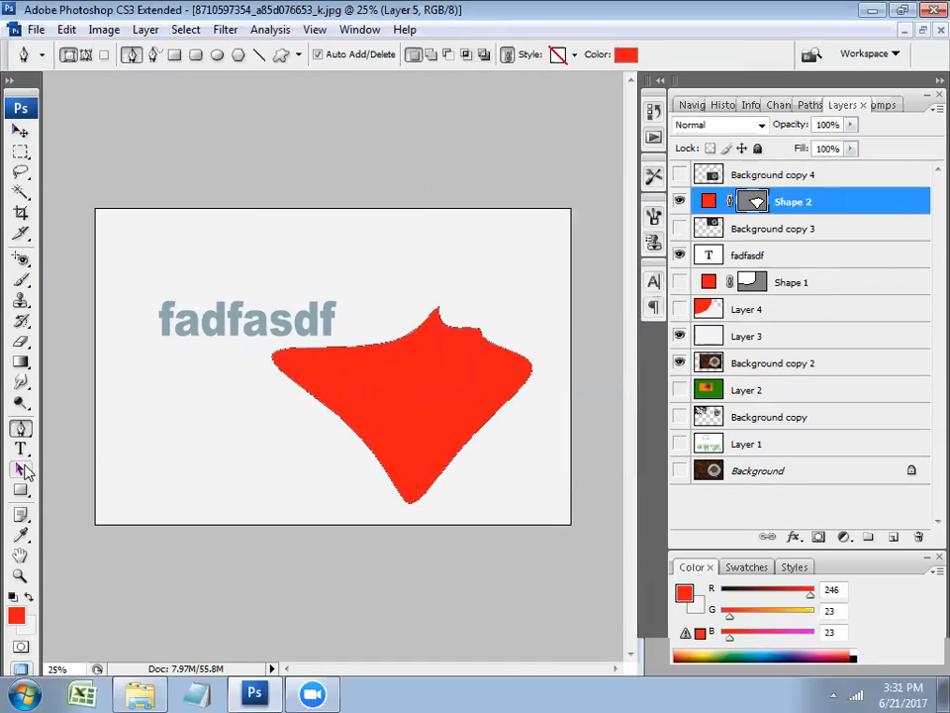
# Add an anchor point to the red shape's upper edge and move the whole path up and slightly right with the Path Selection tool
pyautogui.press('a')
pyautogui.rightClick(460, 335)
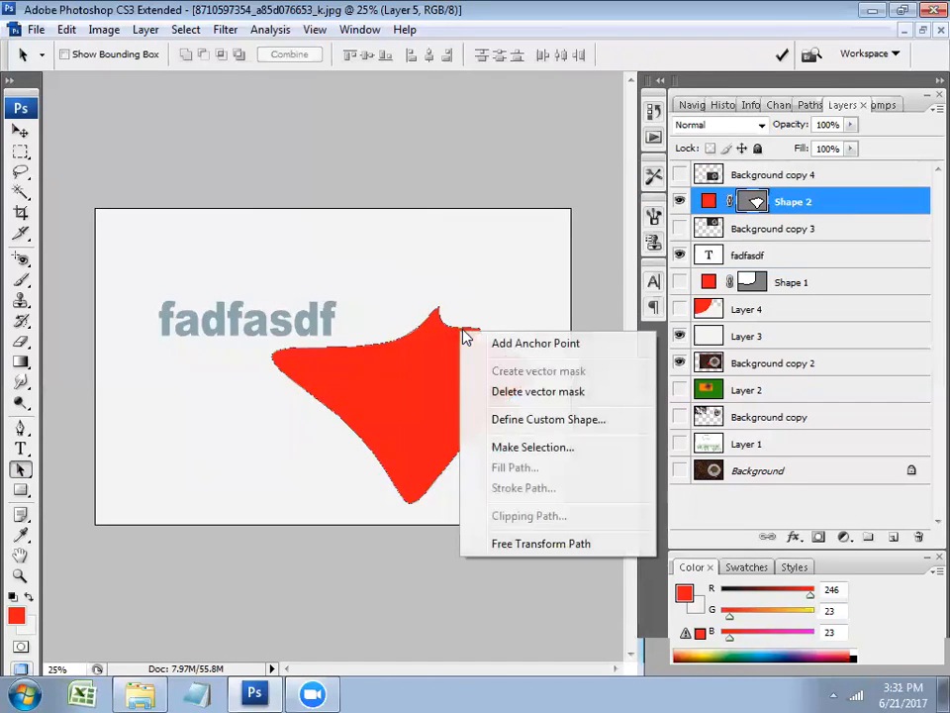
pyautogui.click(537, 342)
pyautogui.moveTo(465, 335); pyautogui.dragTo(467, 318)
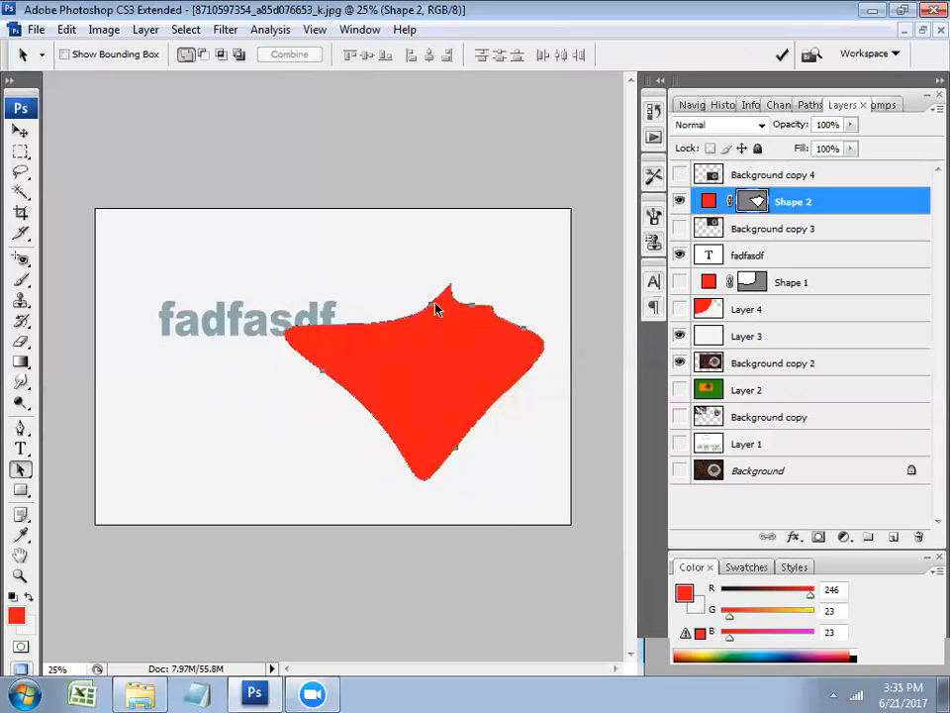
# Delete the vector mask of the Shape 2 layer and undo the deletion
pyautogui.rightClick(435, 308)
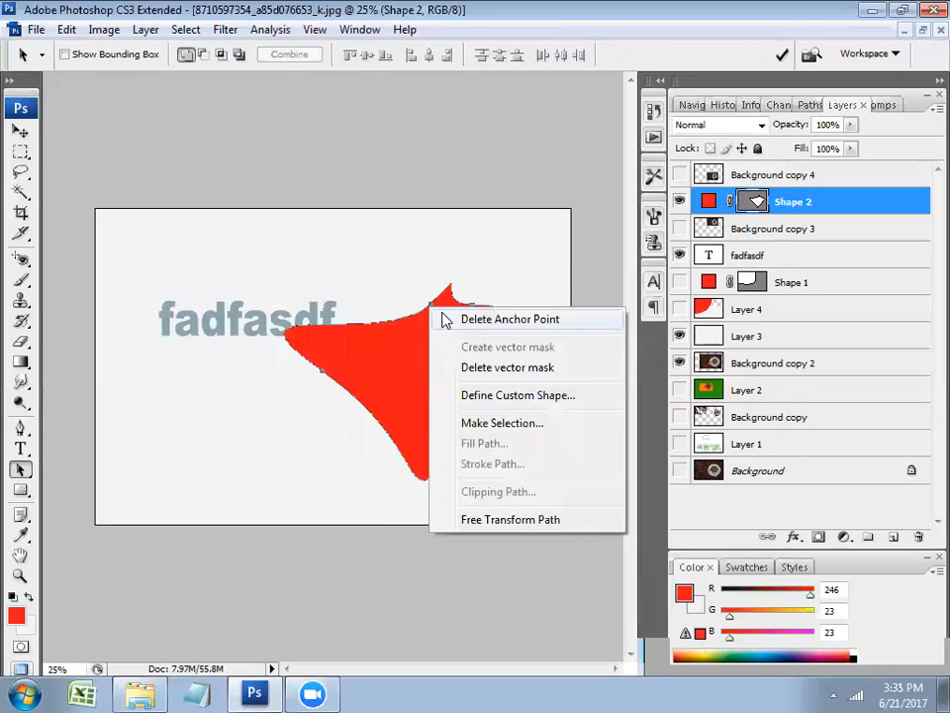
pyautogui.click(475, 370)
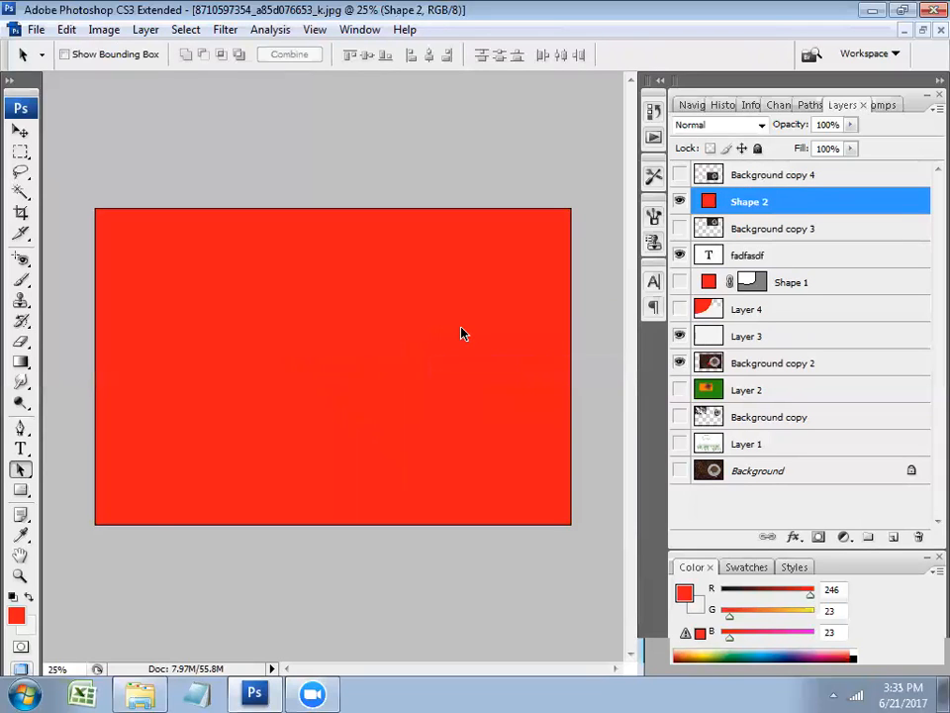
pyautogui.hotkey('ctrl', 'z')
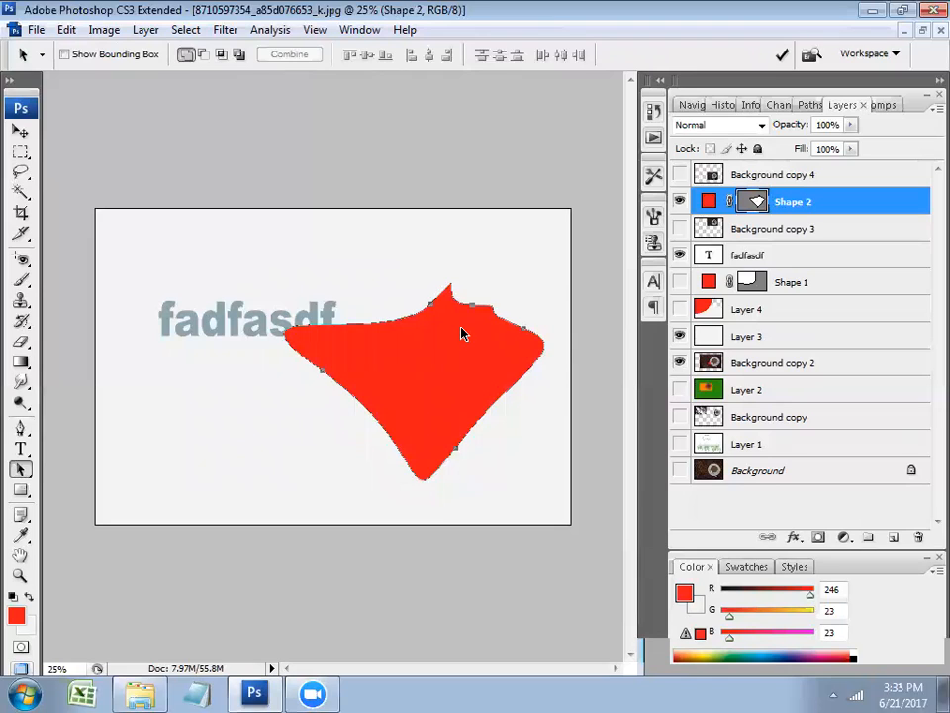
# Move the red path further up over the text and open the Make Selection settings for it, leaving them unapplied
pyautogui.moveTo(471, 308); pyautogui.dragTo(471, 272)
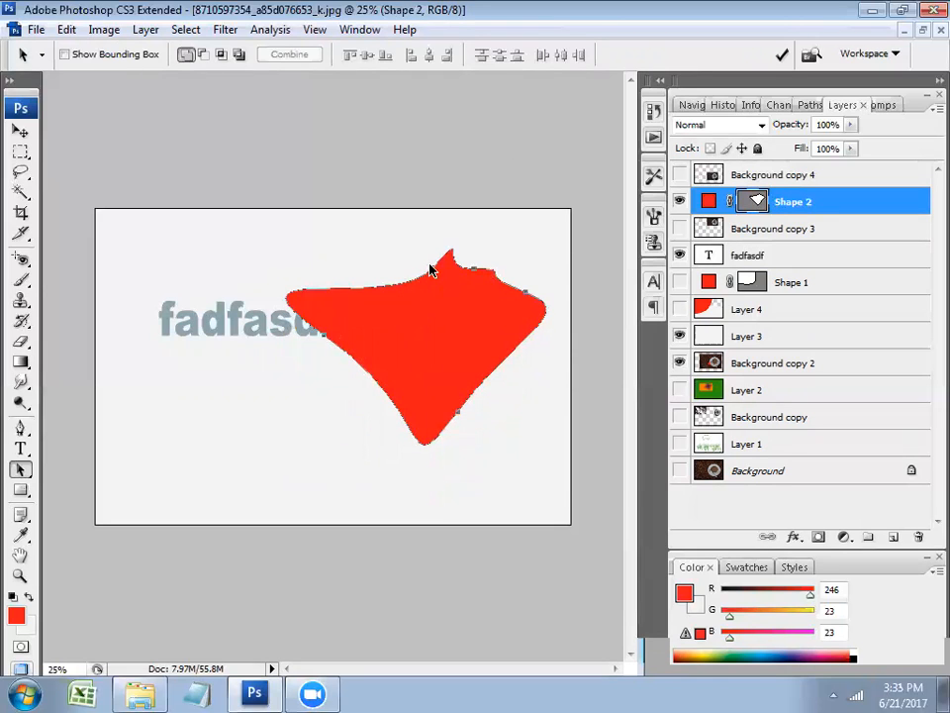
pyautogui.rightClick(432, 269)
pyautogui.click(528, 382)
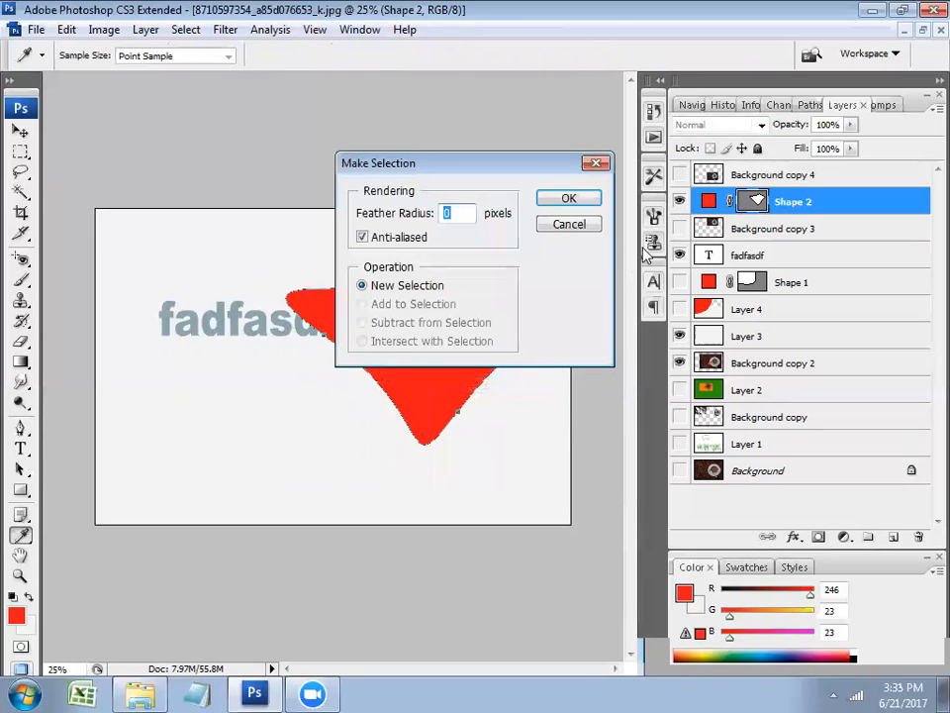
pyautogui.click(588, 225)
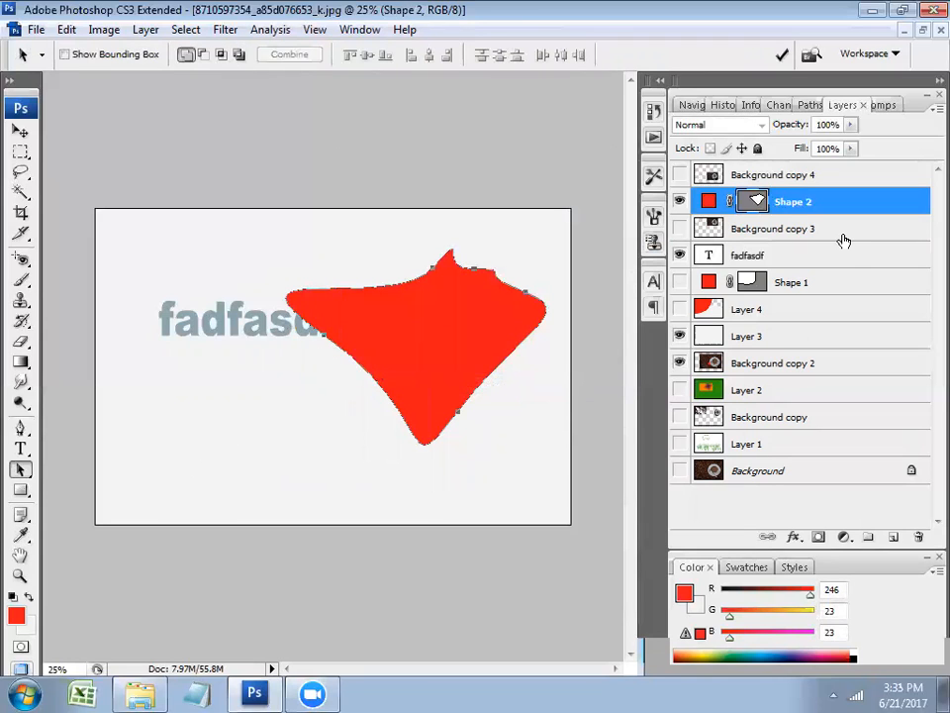
# Delete the Shape 2 layer with the red Pen shape
pyautogui.rightClick(741, 206)
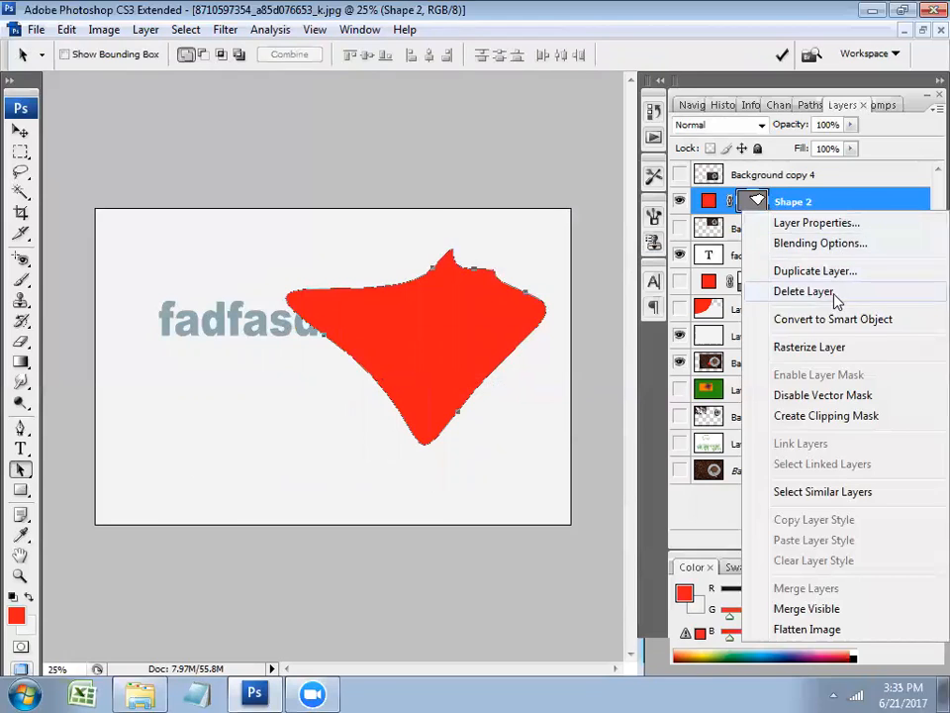
pyautogui.click(832, 295)
pyautogui.click(368, 274)
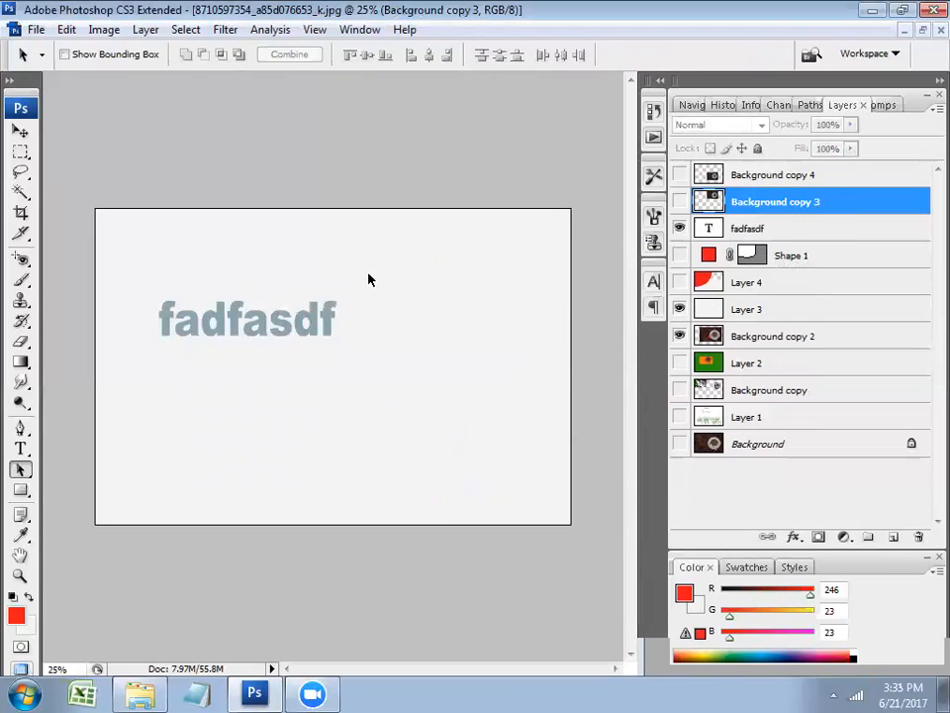
# Enlarge the text box of "fadfasdf" from its lower-right corner so it spans much of the canvas's lower area
pyautogui.click(21, 490)
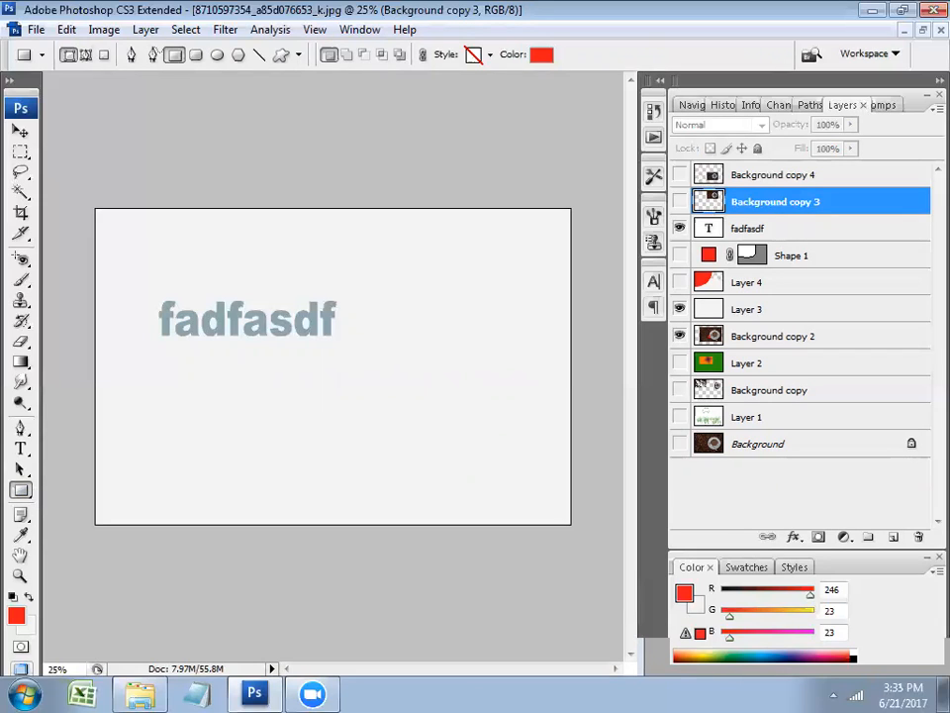
pyautogui.click(21, 448)
pyautogui.click(318, 318)
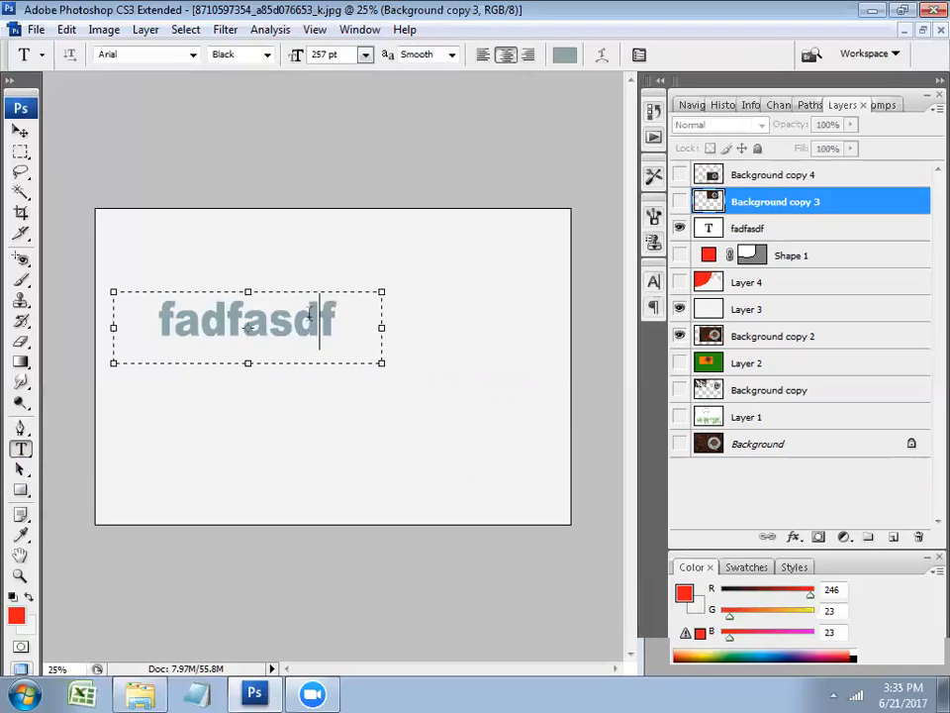
pyautogui.moveTo(382, 364); pyautogui.dragTo(488, 490)
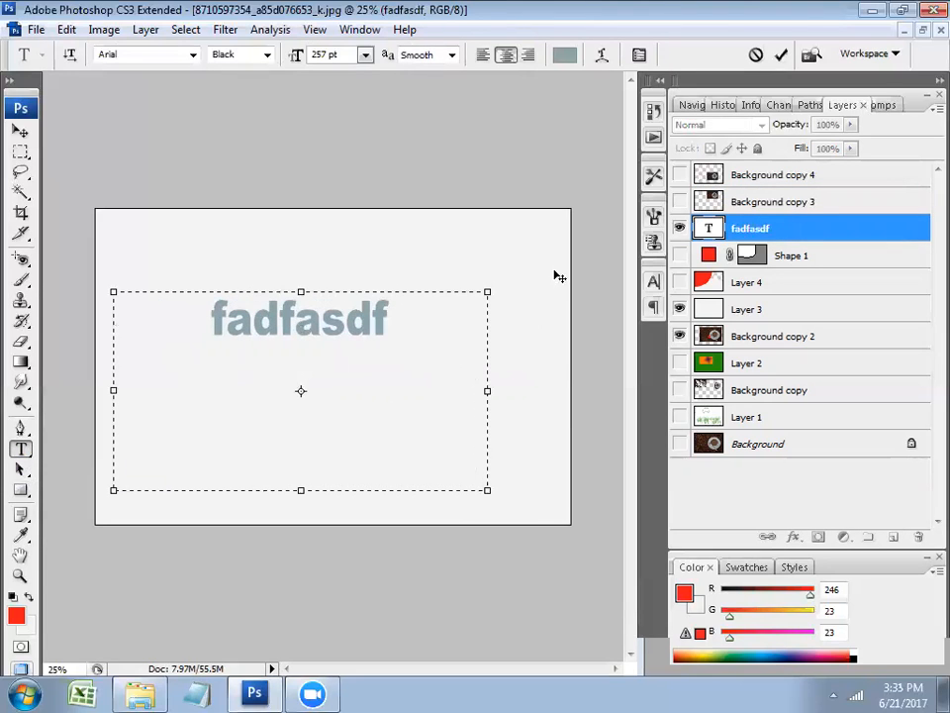
# Set the font of the whole "fadfasdf" text to Webdings and commit the text edit
pyautogui.click(653, 281)
pyautogui.click(547, 310)
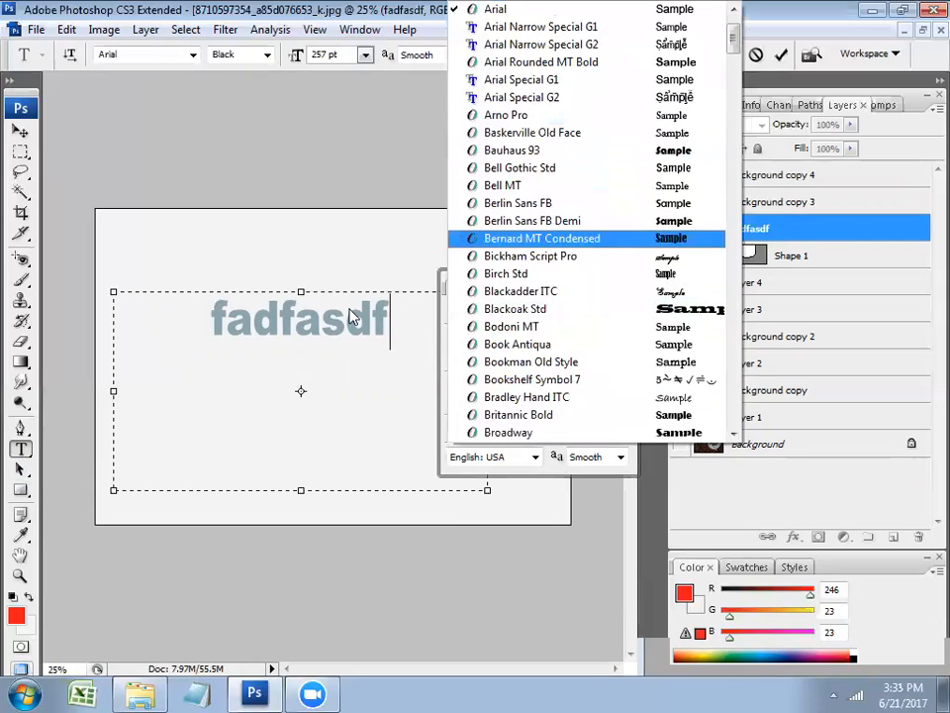
pyautogui.press('Escape')
pyautogui.moveTo(392, 321); pyautogui.dragTo(140, 314)
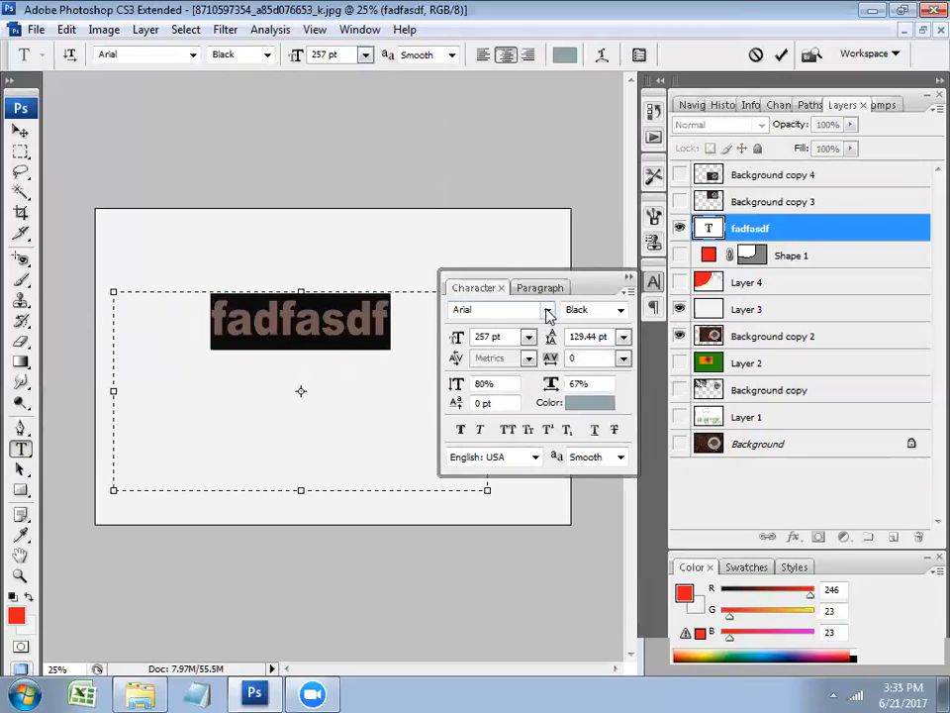
pyautogui.click(547, 309)
pyautogui.moveTo(738, 62); pyautogui.dragTo(734, 313)
pyautogui.click(661, 208)
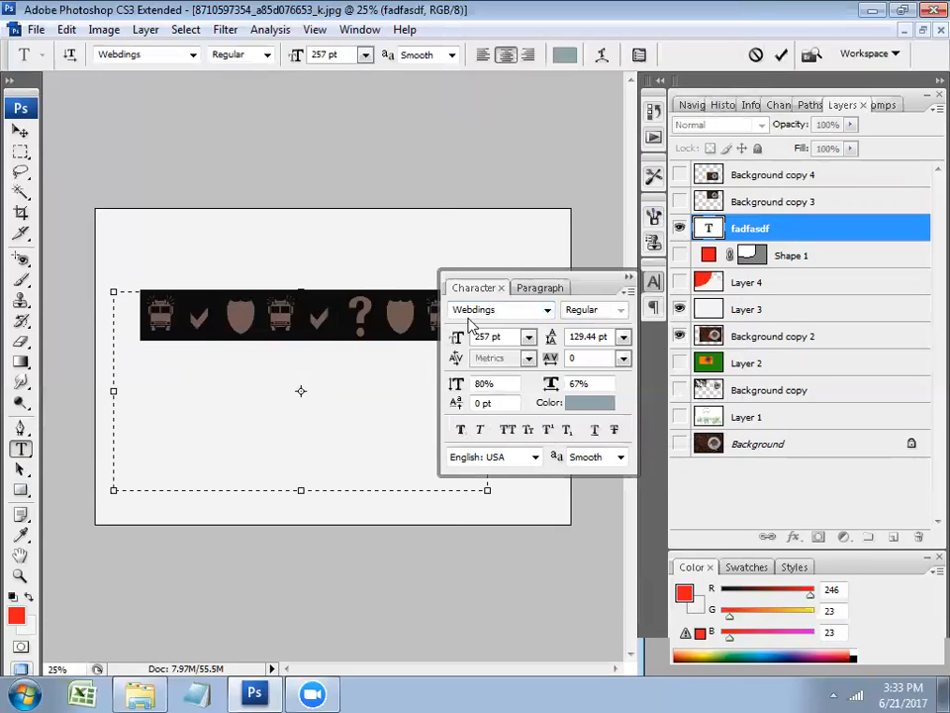
pyautogui.click(420, 317)
pyautogui.moveTo(342, 319); pyautogui.dragTo(225, 322)
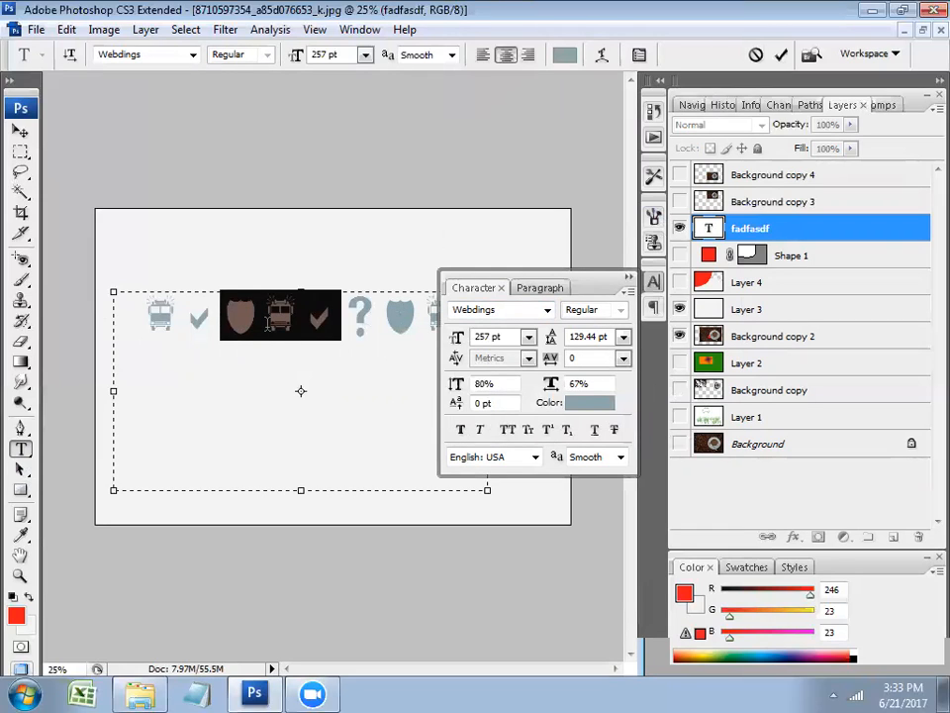
pyautogui.click(630, 278)
pyautogui.click(755, 236)
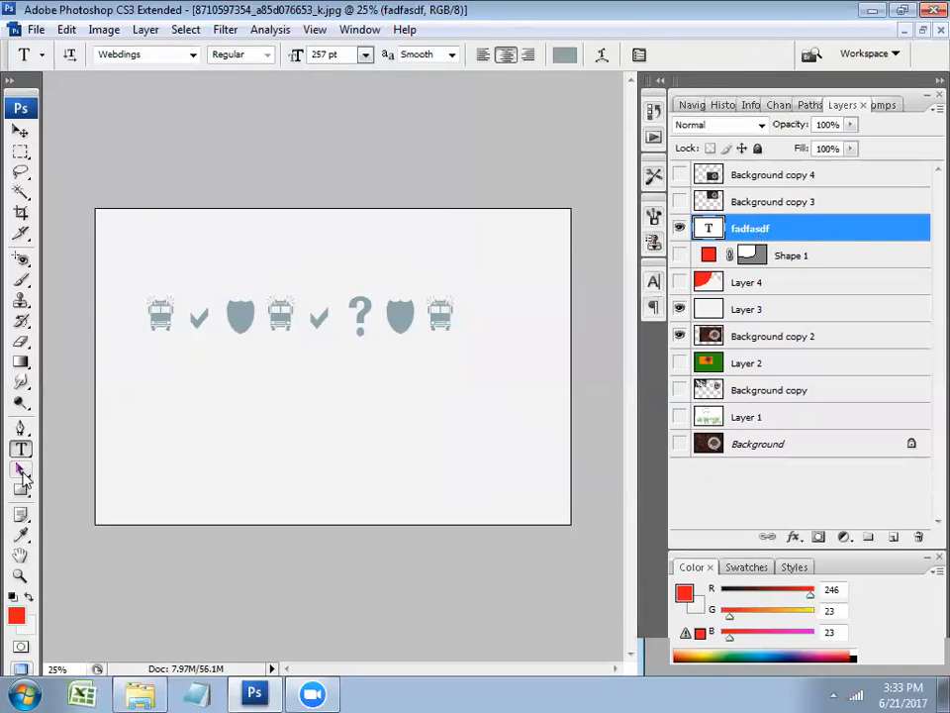
# Draw a red rectangle near the canvas's lower left and a wider rounded rectangle with a 10 px radius to its right
pyautogui.click(25, 493)
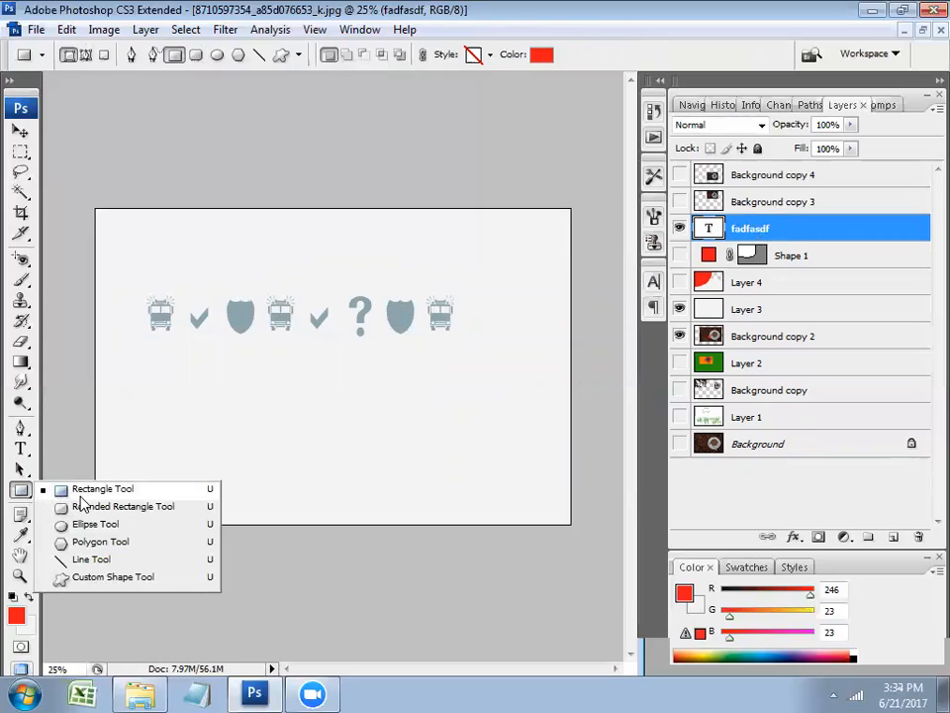
pyautogui.click(80, 495)
pyautogui.moveTo(119, 392); pyautogui.dragTo(191, 435)
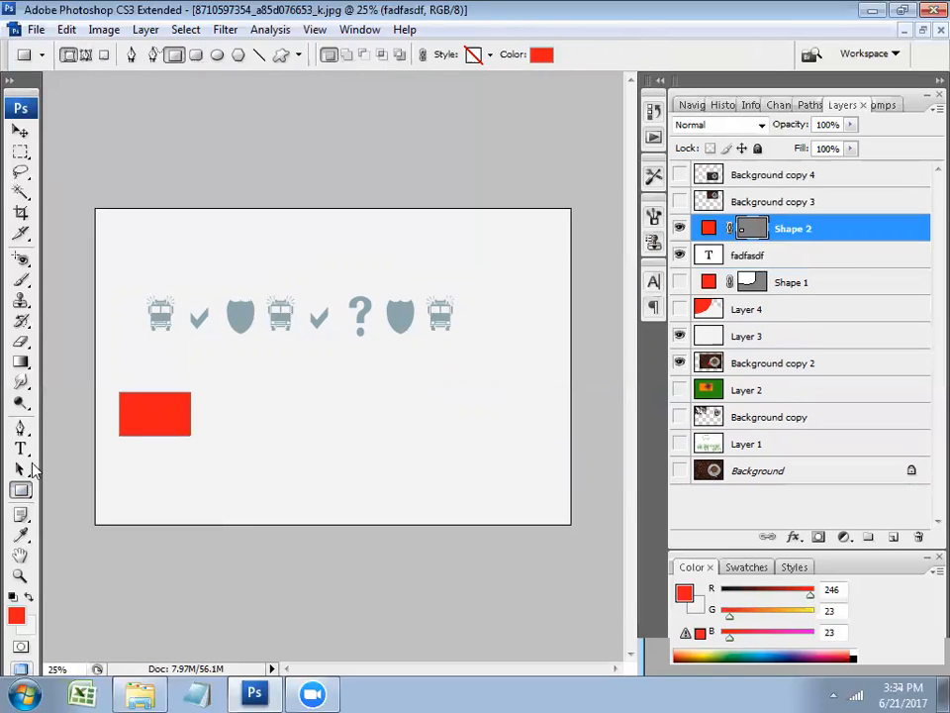
pyautogui.click(30, 492)
pyautogui.click(98, 505)
pyautogui.moveTo(219, 393); pyautogui.dragTo(366, 437)
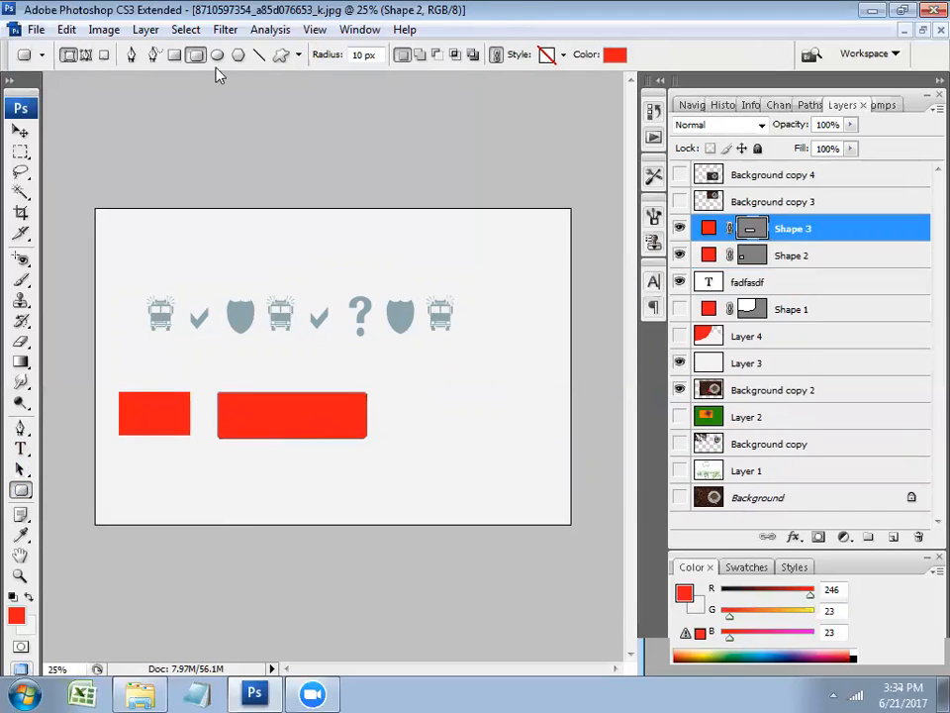
# Draw a red heart with the Custom Shape tool over the left half of the symbol row
pyautogui.click(297, 55)
pyautogui.click(281, 55)
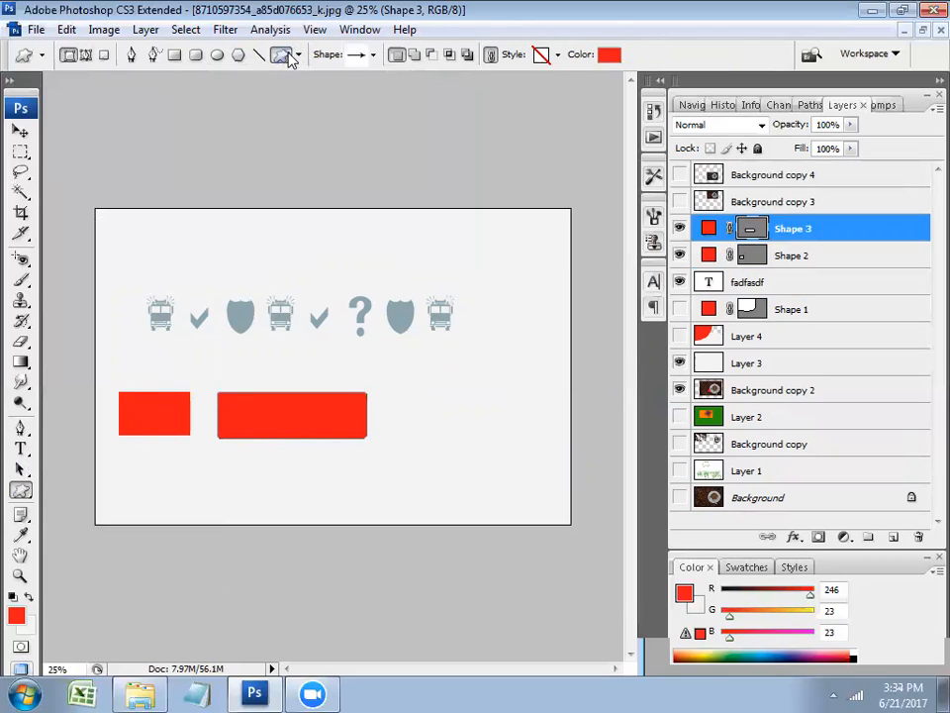
pyautogui.click(373, 56)
pyautogui.scroll(-2, 329, 139)
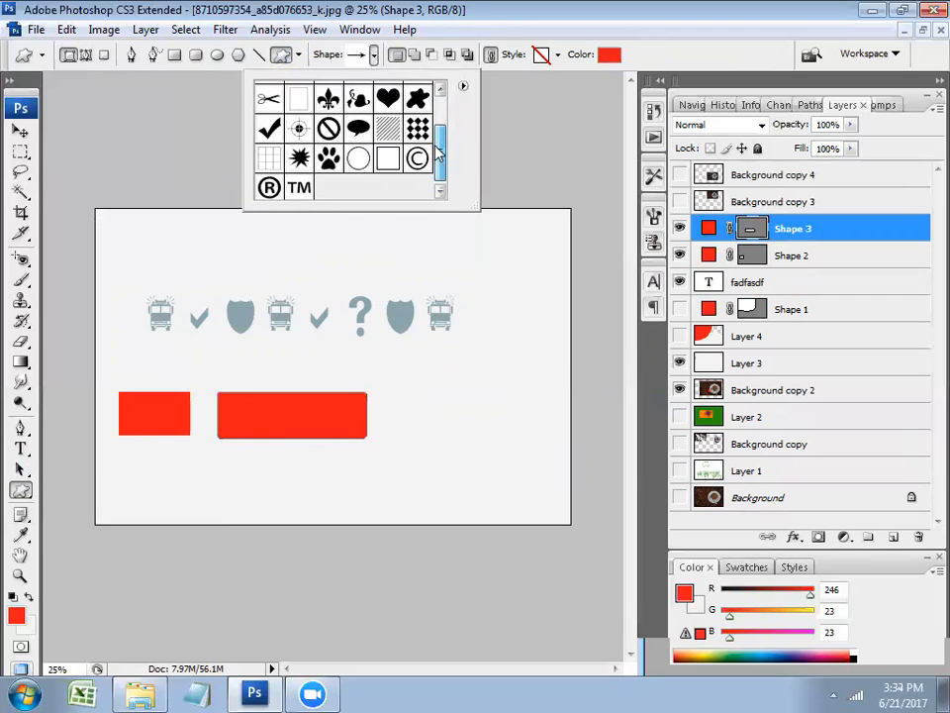
pyautogui.scroll(2, 330, 143)
pyautogui.click(387, 153)
pyautogui.moveTo(219, 248); pyautogui.dragTo(302, 334)
# Draw a red music-note custom shape over the right end of the symbol row and a large blot shape in the canvas's centre
pyautogui.click(373, 55)
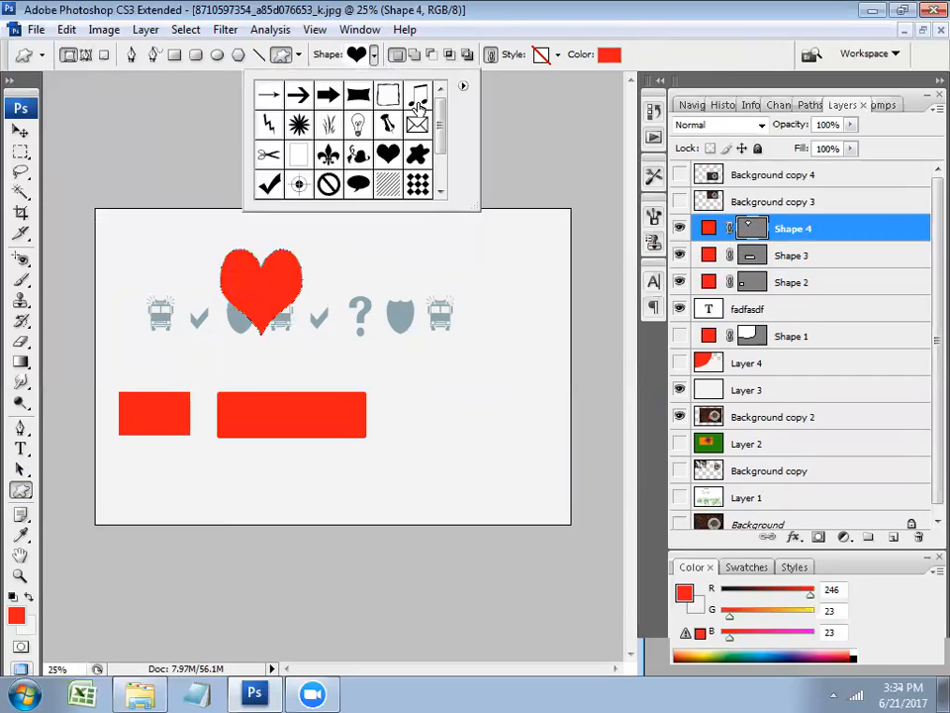
pyautogui.click(417, 94)
pyautogui.moveTo(376, 243); pyautogui.dragTo(484, 322)
pyautogui.click(374, 55)
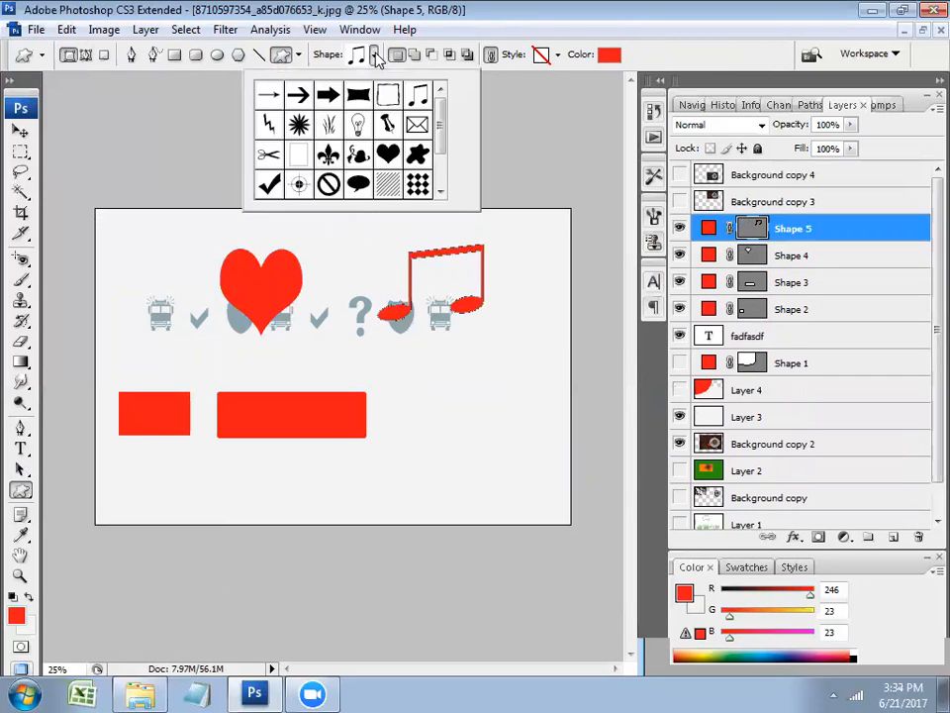
pyautogui.click(418, 153)
pyautogui.moveTo(270, 270); pyautogui.dragTo(433, 401)
pyautogui.click(374, 57)
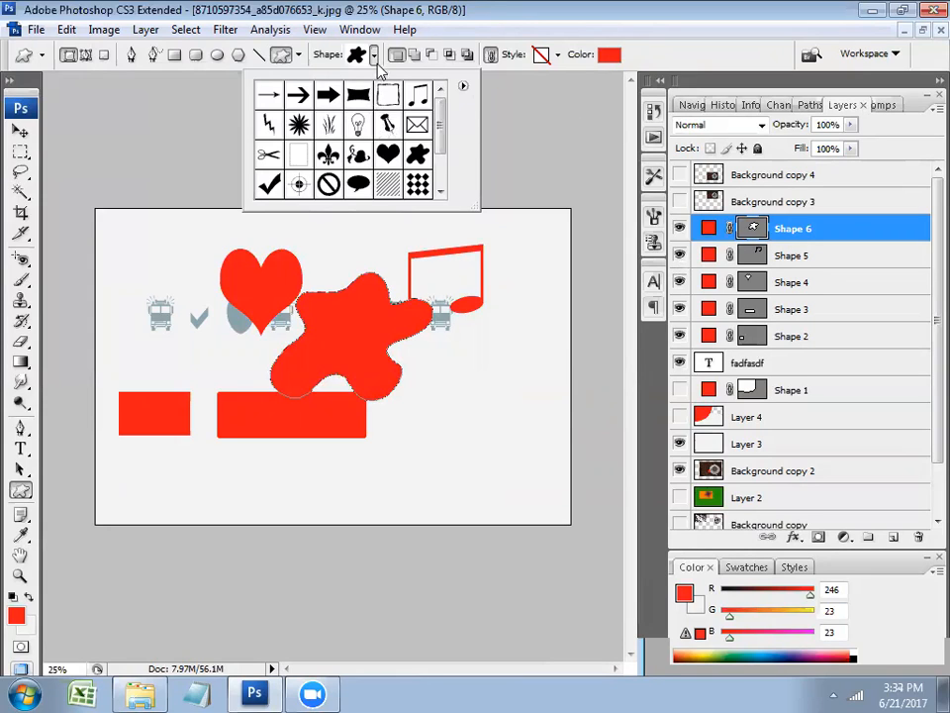
pyautogui.click(375, 56)
# Activate the Notes tool and the Audio Annotation tool in turn without placing an annotation
pyautogui.moveTo(20, 514); pyautogui.dragTo(67, 521)
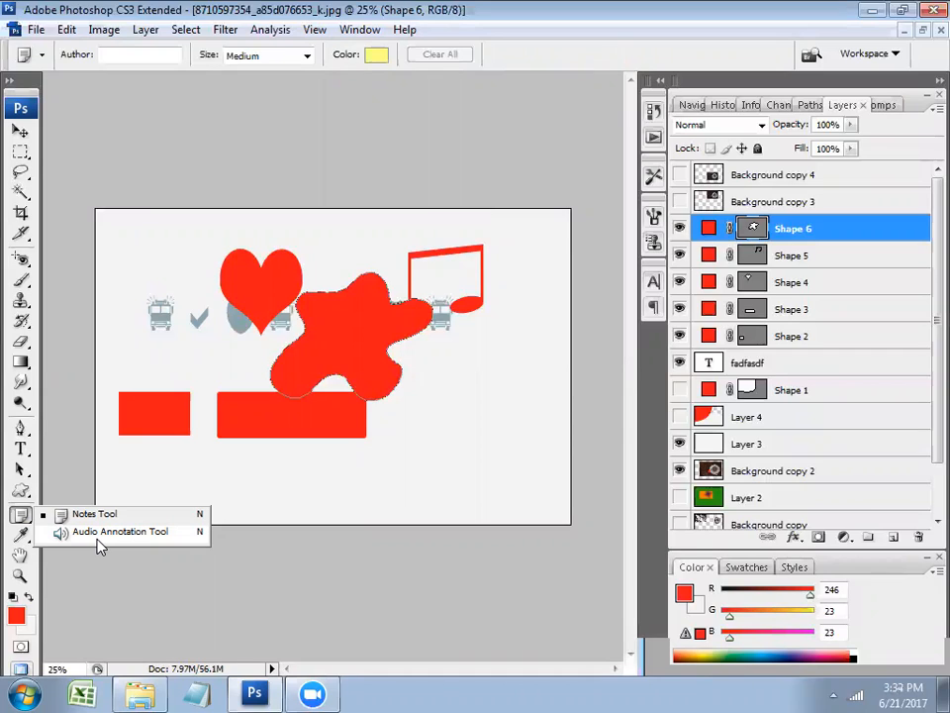
pyautogui.click(94, 515)
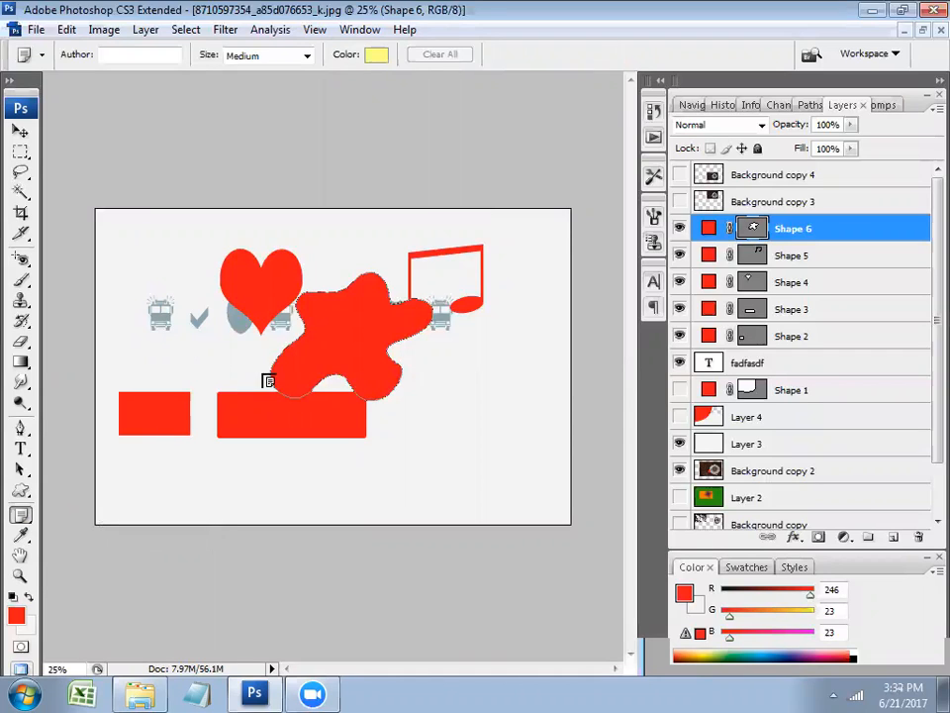
pyautogui.click(20, 515)
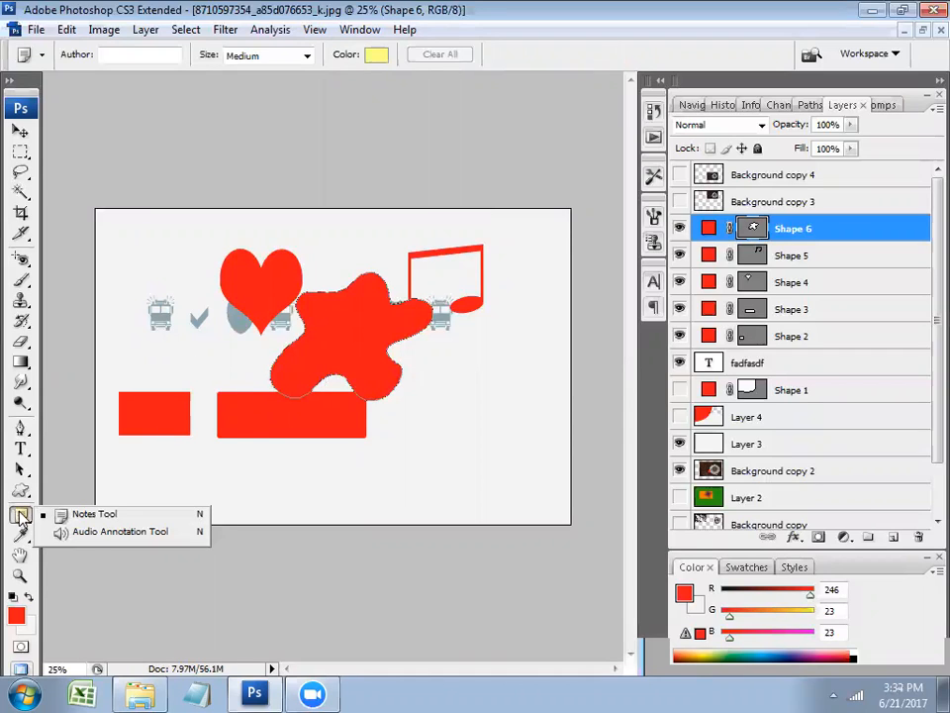
pyautogui.click(99, 531)
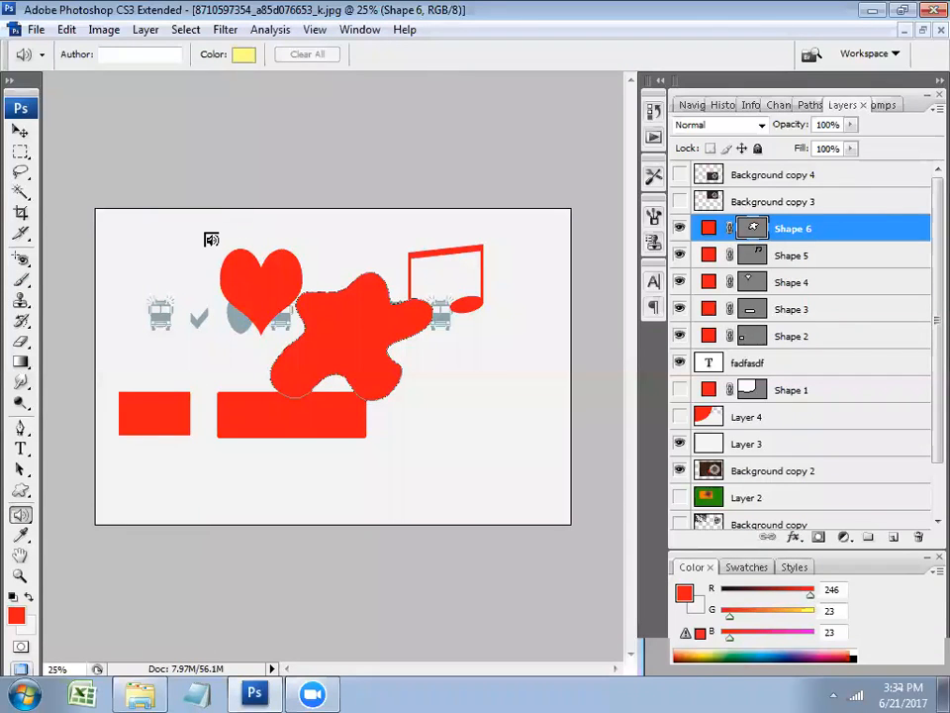
# Activate the Eyedropper tool with a Point Sample size
pyautogui.click(19, 534)
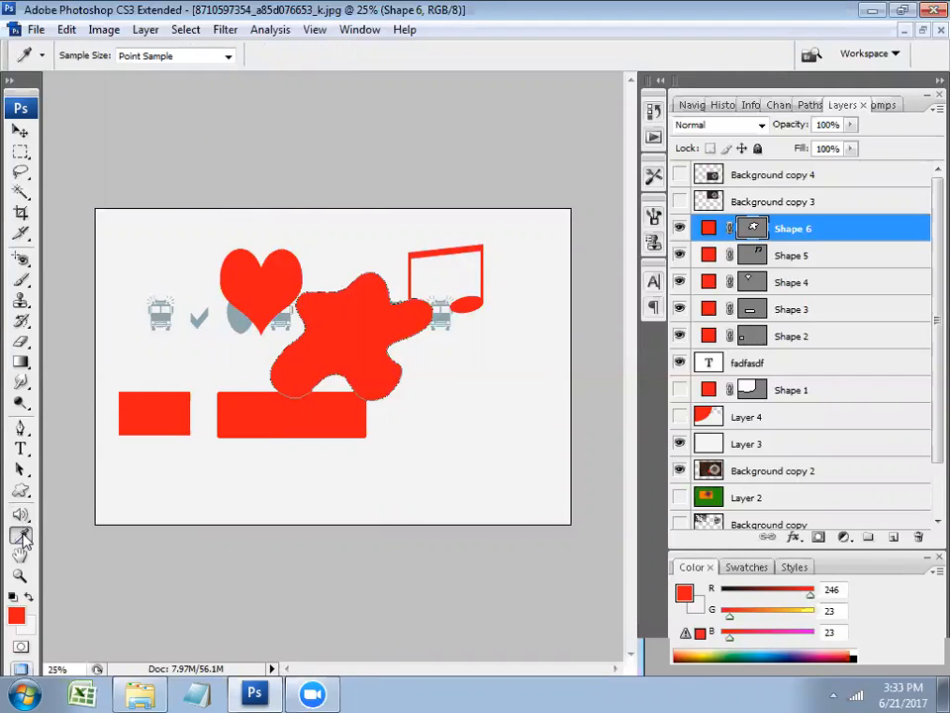
pyautogui.rightClick(22, 538)
pyautogui.click(60, 537)
# Hide the text layer, Shape 2 through Shape 6 and Layer 3 so only Background copy 2 shows, and activate the Brush tool
pyautogui.click(679, 362)
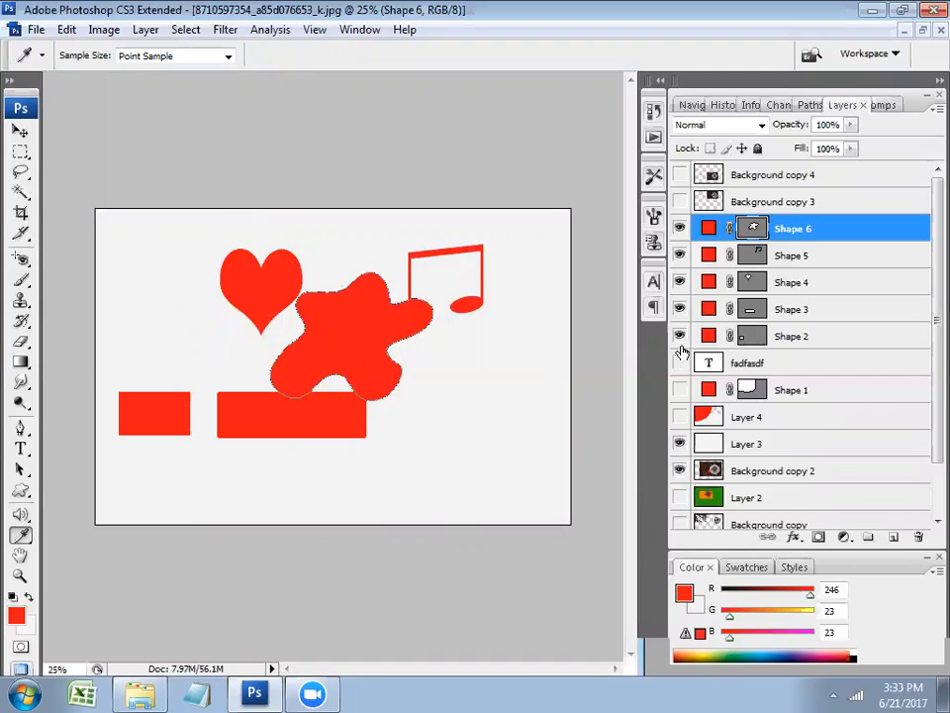
pyautogui.click(679, 311)
pyautogui.click(679, 283)
pyautogui.click(679, 255)
pyautogui.click(679, 230)
pyautogui.click(679, 335)
pyautogui.click(679, 389)
pyautogui.click(679, 443)
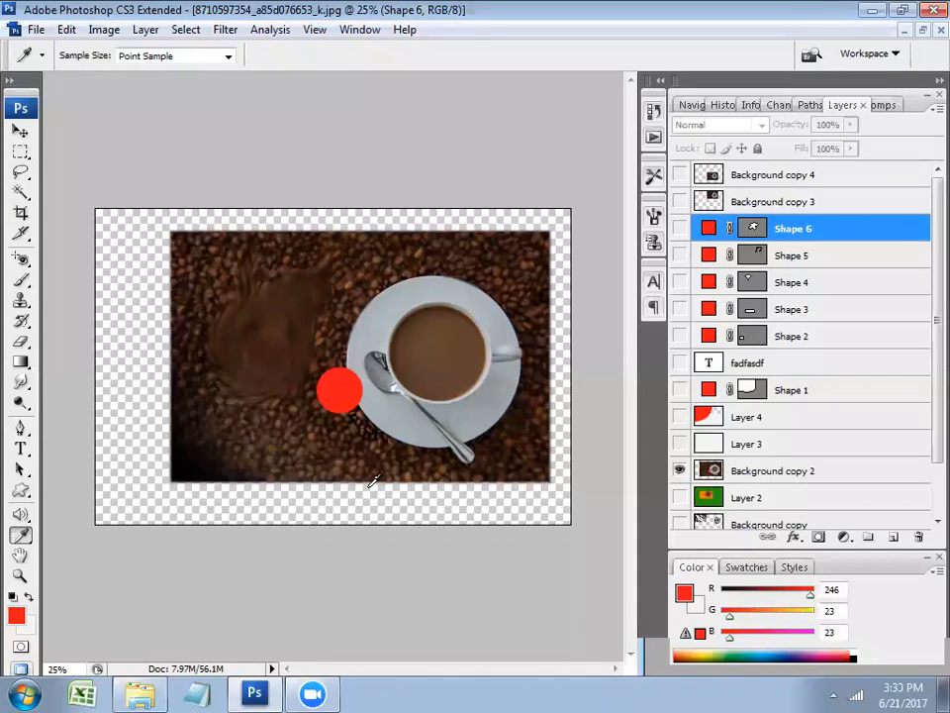
pyautogui.press('b')
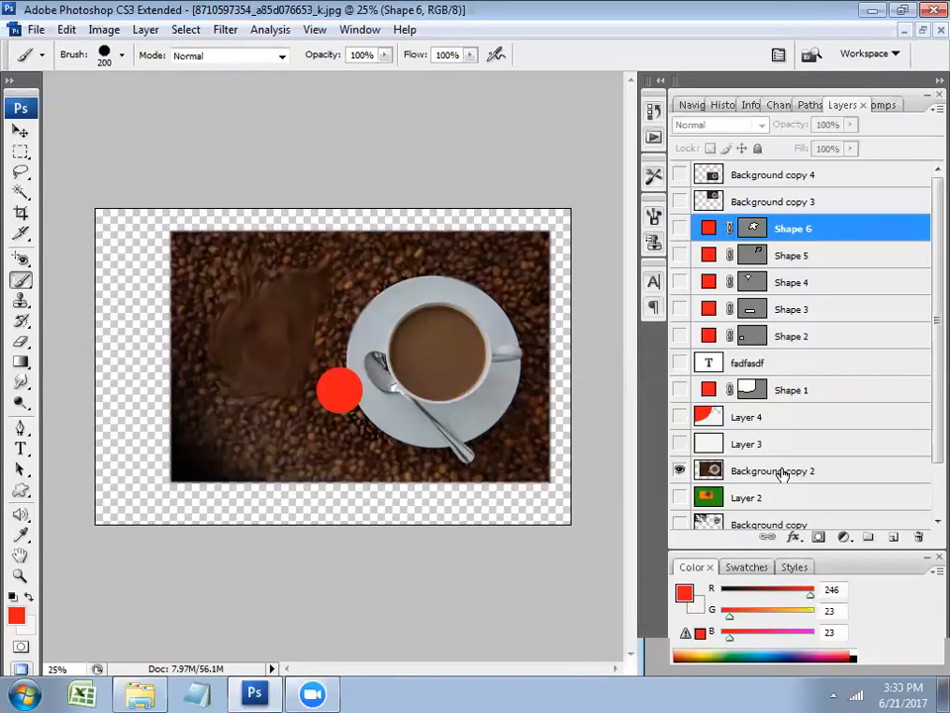
# Select the Background copy 2 layer and make Layer 2 visible beneath it
pyautogui.click(725, 473)
pyautogui.click(681, 498)
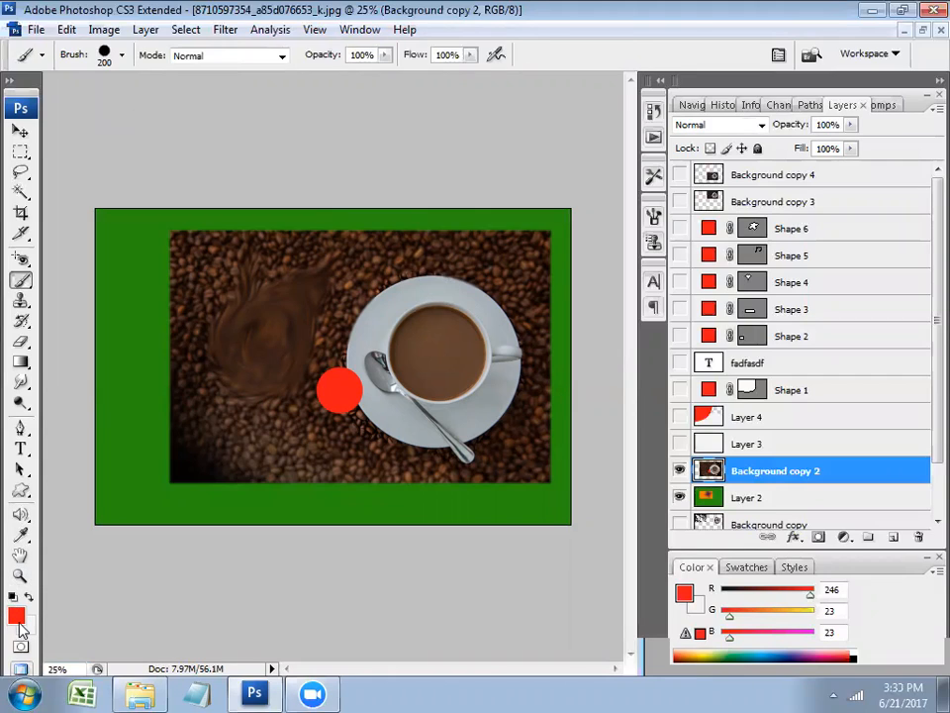
# Sample a dark brown from the coffee beans with the Eyedropper and inspect it in the foreground Color Picker
pyautogui.click(20, 535)
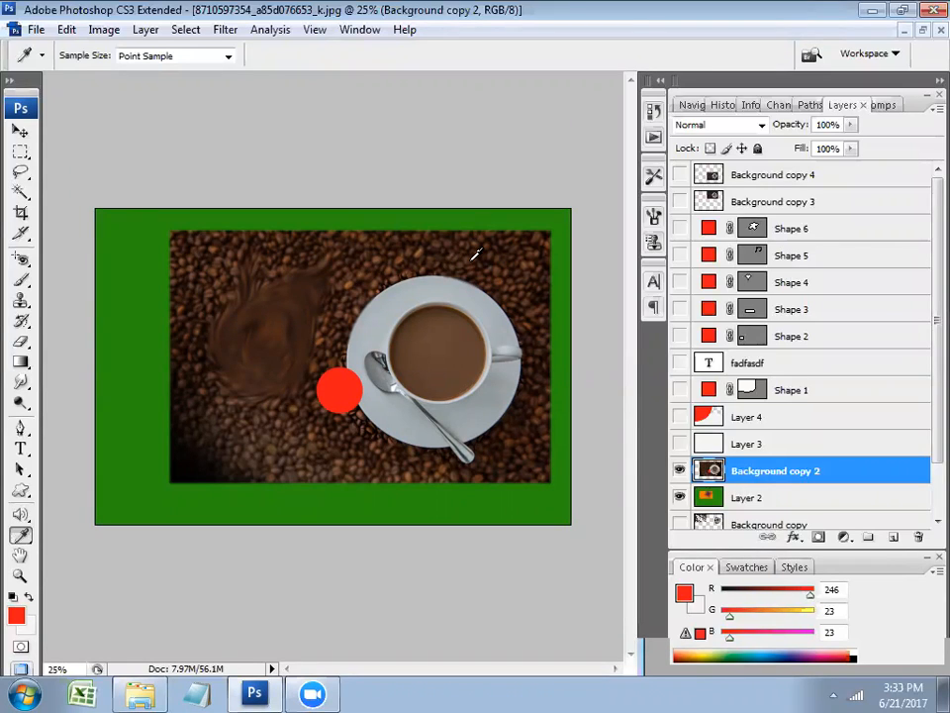
pyautogui.click(474, 257)
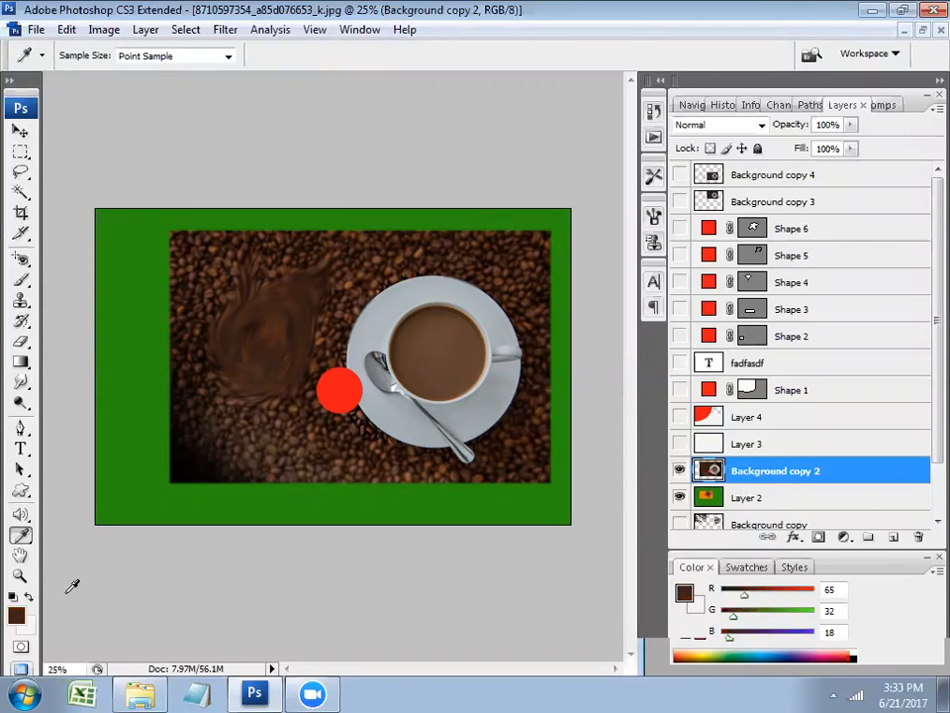
pyautogui.click(14, 618)
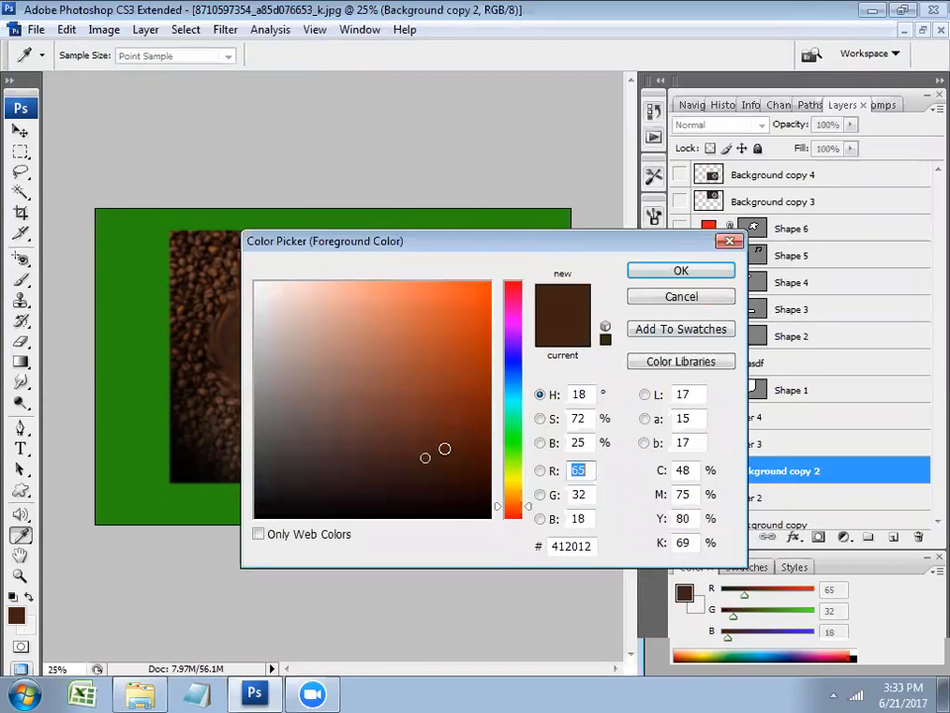
pyautogui.click(670, 297)
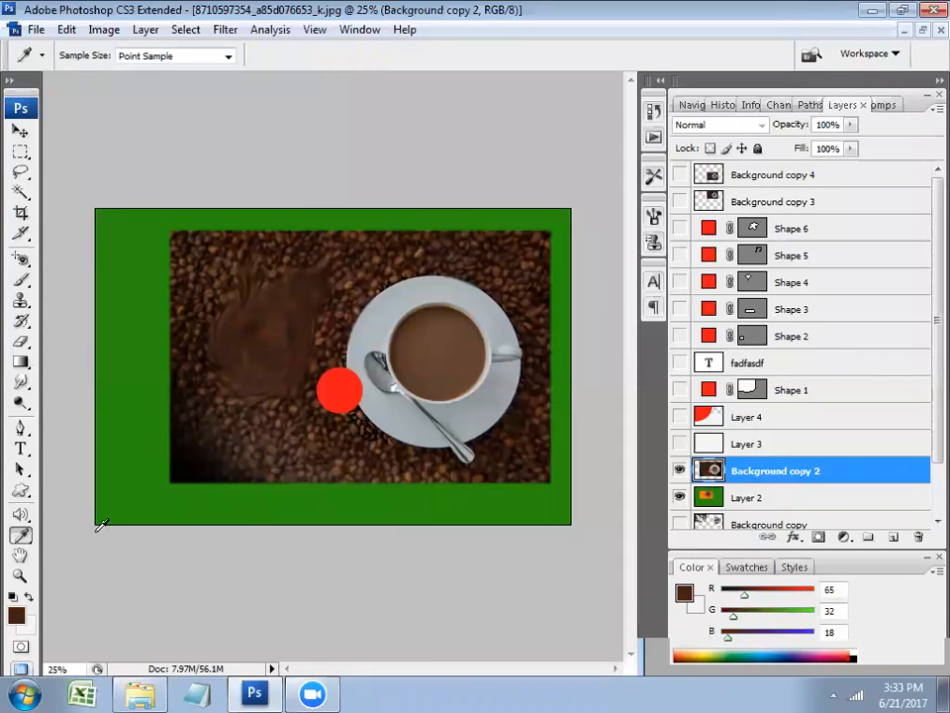
# Sample several spots of the coffee photo with the Eyedropper, ending on dark brown RGB 56, 32, 20 as the foreground colour
pyautogui.click(381, 308)
pyautogui.click(446, 317)
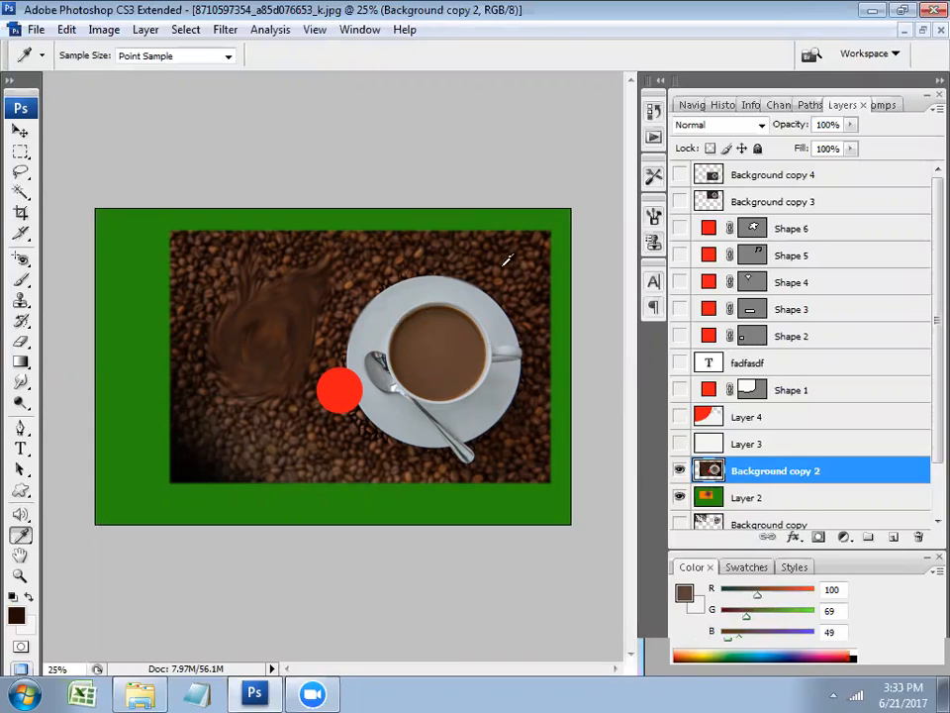
pyautogui.click(351, 270)
pyautogui.click(346, 291)
pyautogui.click(400, 272)
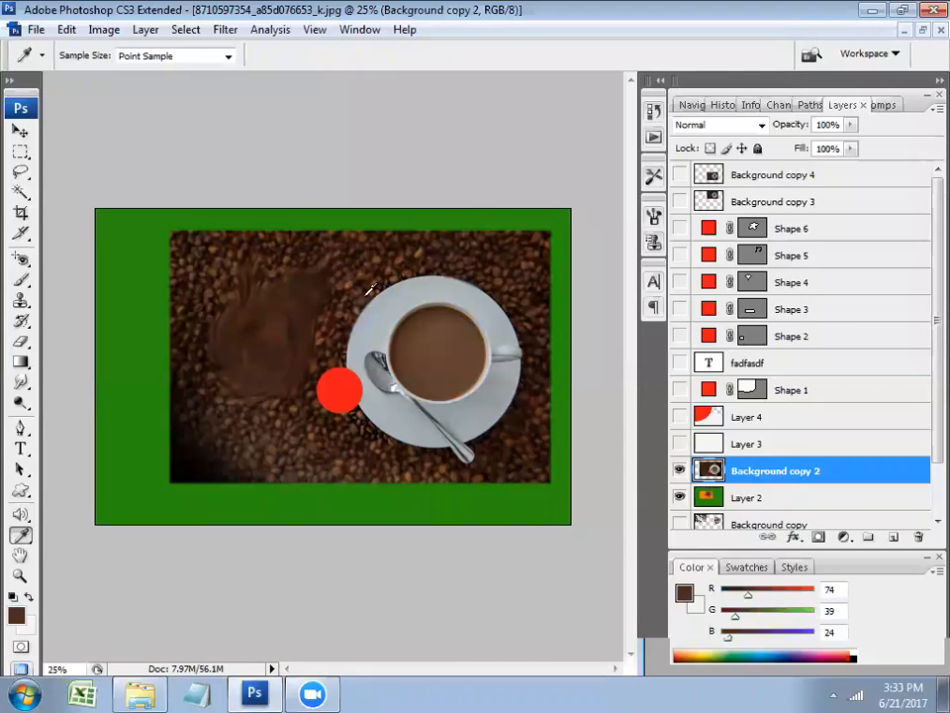
pyautogui.click(323, 299)
# Show the image full screen on a black background and pan it around with the Hand tool
pyautogui.click(22, 557)
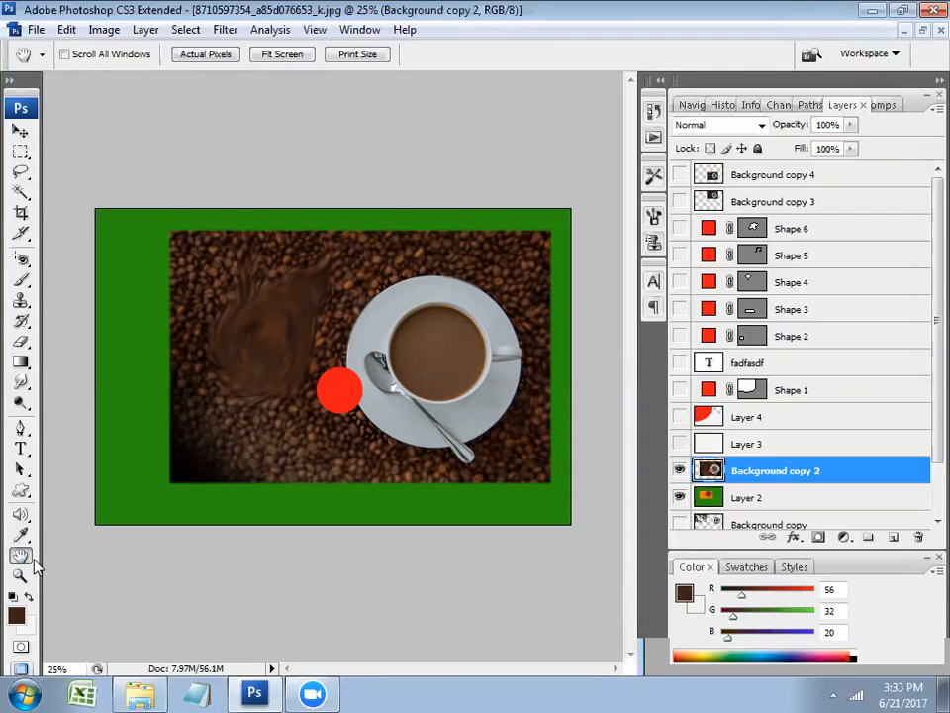
pyautogui.press('f')
pyautogui.press('f')
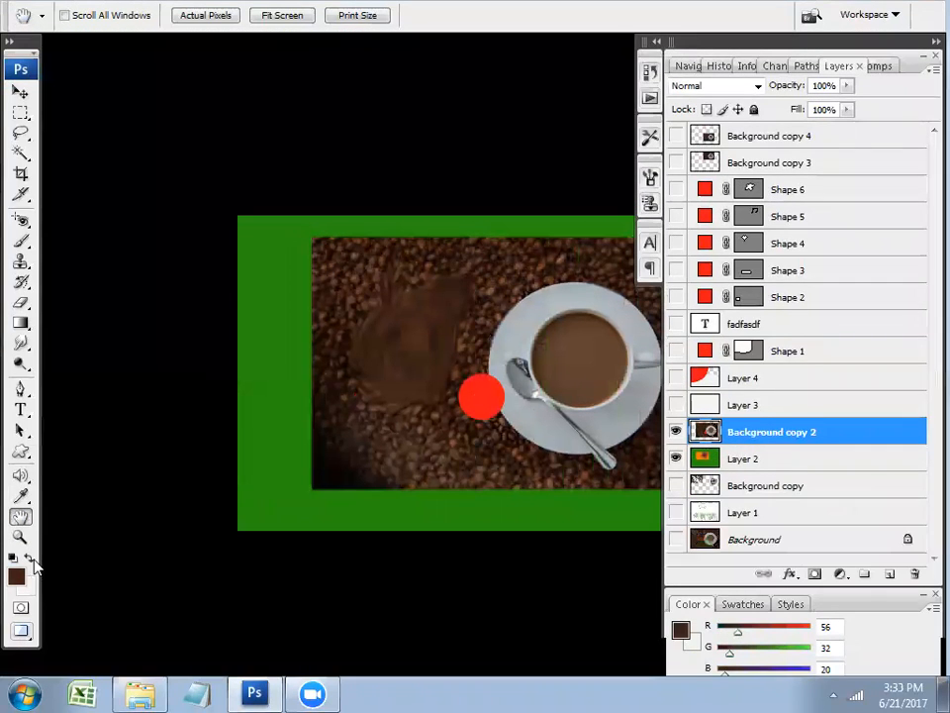
pyautogui.moveTo(392, 387); pyautogui.dragTo(300, 270)
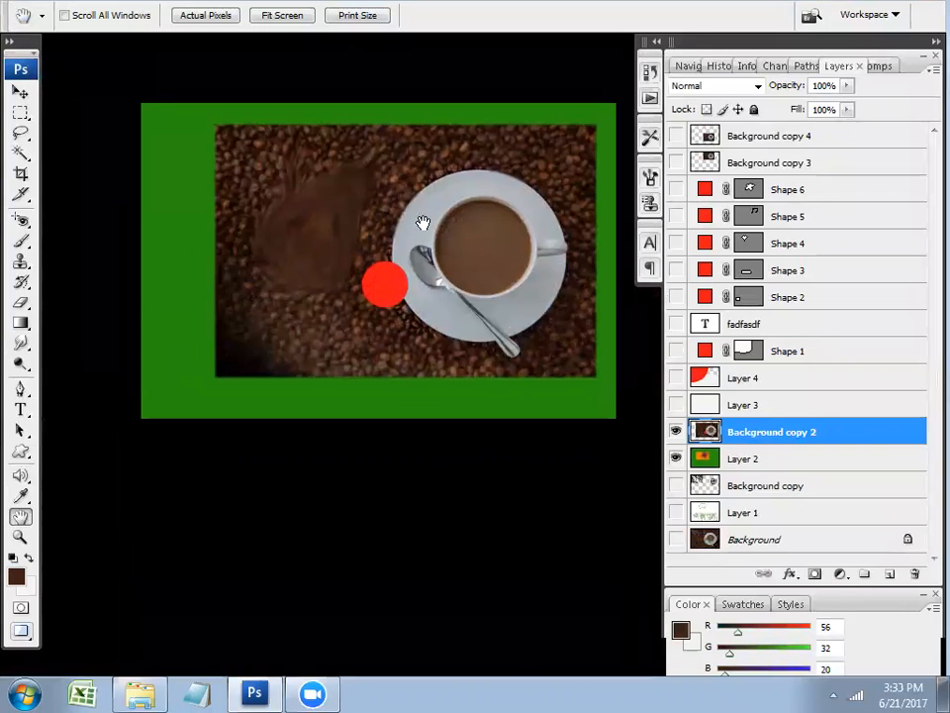
pyautogui.moveTo(421, 280); pyautogui.dragTo(378, 414)
pyautogui.moveTo(496, 208); pyautogui.dragTo(325, 319)
# Zoom in closely on the smudged coffee beans beside the red circle with the Zoom tool
pyautogui.click(20, 538)
pyautogui.click(352, 380)
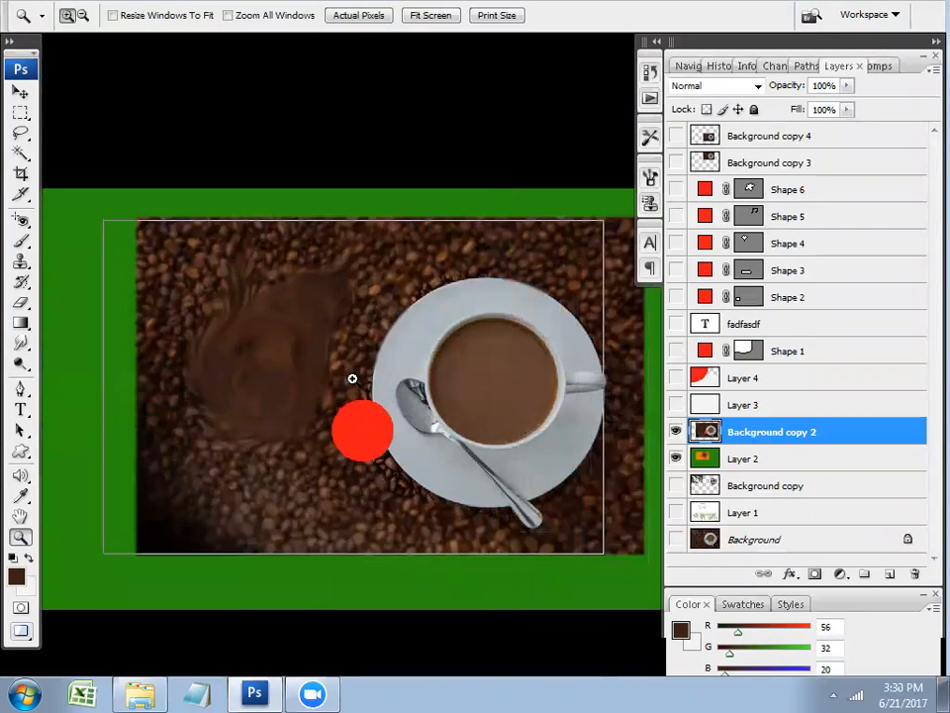
pyautogui.rightClick(355, 386)
pyautogui.click(425, 481)
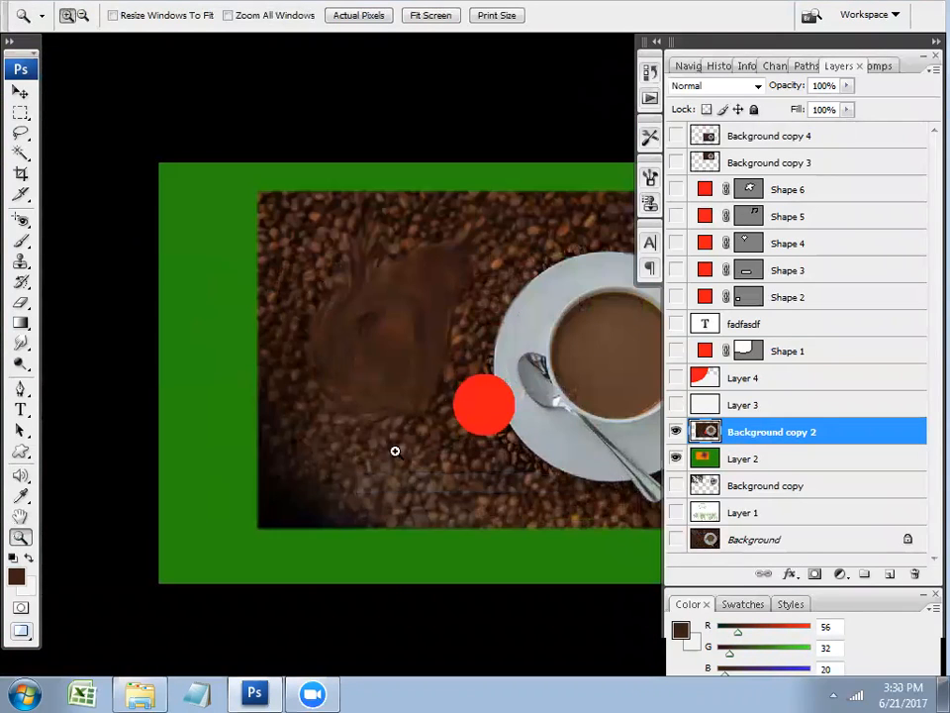
pyautogui.click(446, 385)
pyautogui.rightClick(437, 354)
pyautogui.click(526, 382)
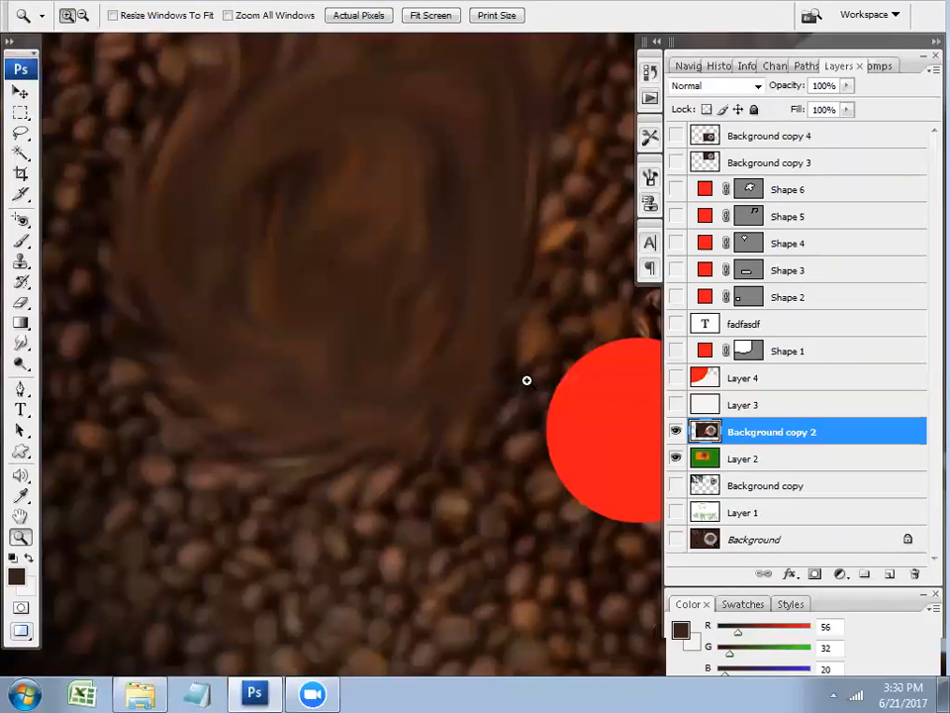
# Zoom the image back out until the green border is visible, ending at 33.3% magnification
pyautogui.hotkey('ctrl', '-')
pyautogui.hotkey('ctrl', '-')
pyautogui.hotkey('ctrl', '-')
pyautogui.hotkey('ctrl', '-')
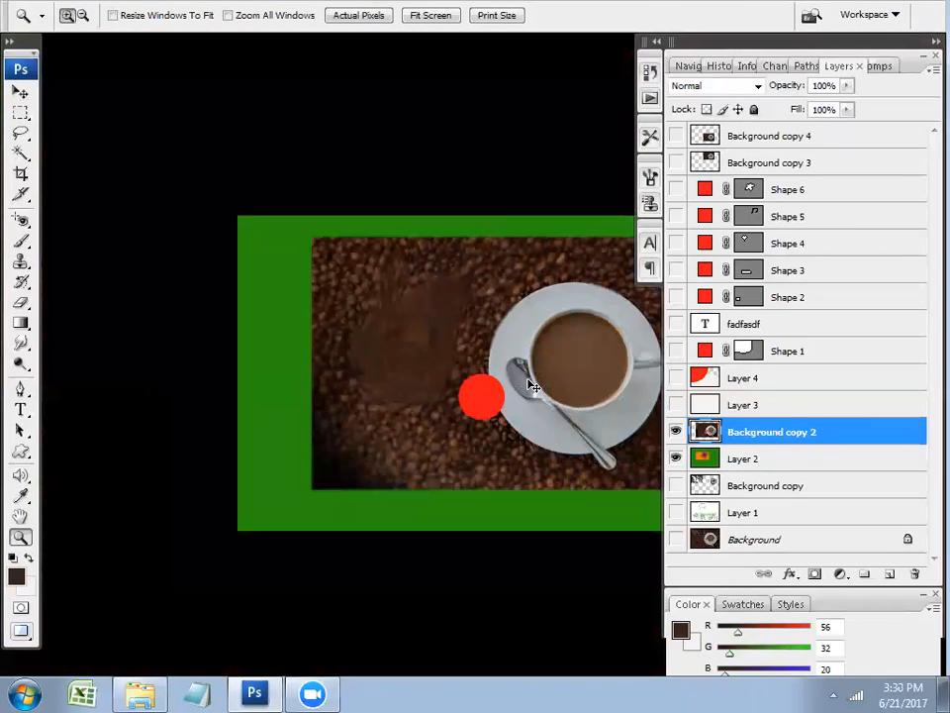
pyautogui.hotkey('ctrl', '-')
pyautogui.hotkey('ctrl', '+')
pyautogui.hotkey('ctrl', '+')
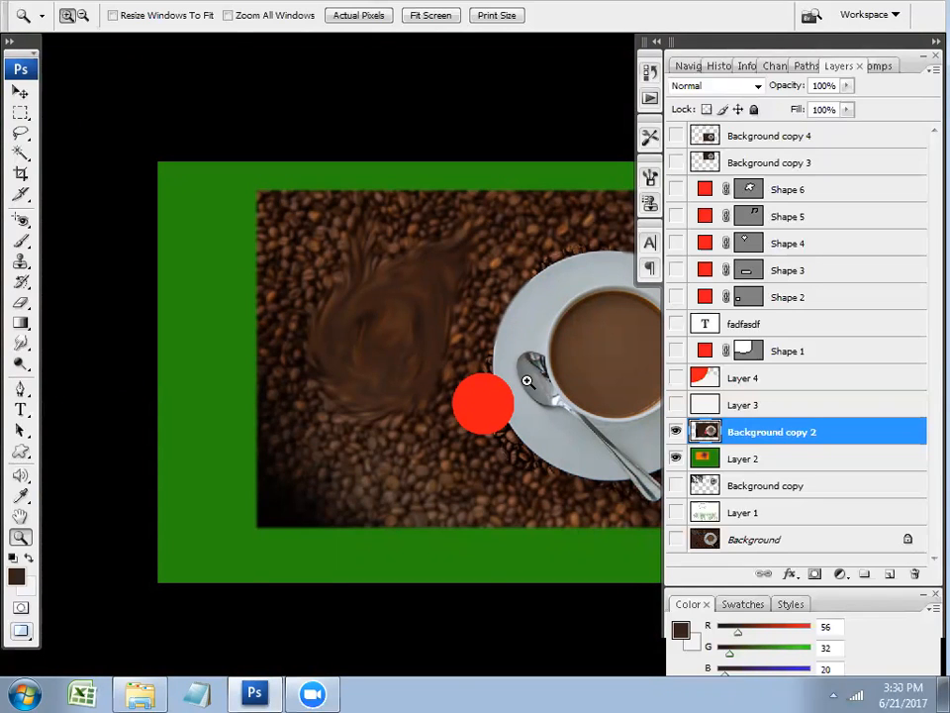
# Cycle through the screen modes repeatedly, ending in the maximized screen mode
pyautogui.press('f')
pyautogui.press('f')
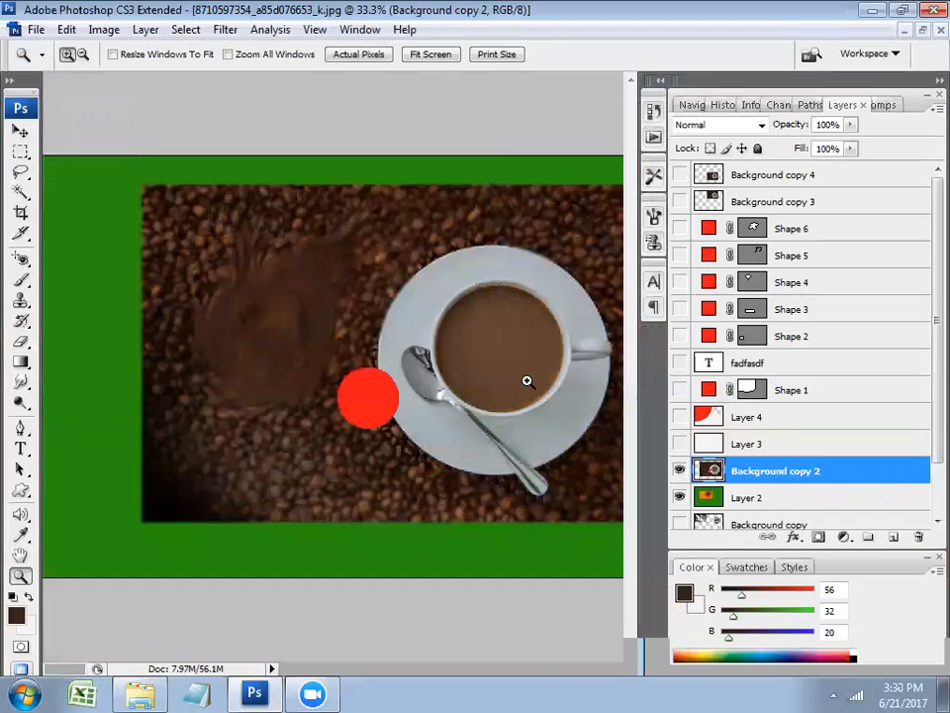
pyautogui.press('f')
pyautogui.press('f')
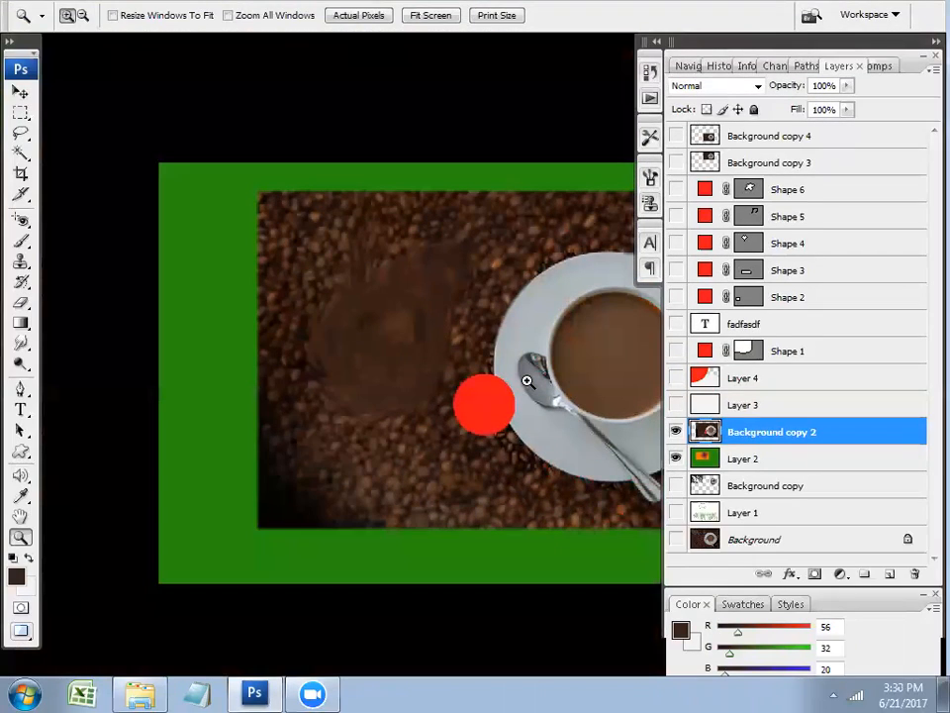
pyautogui.press('f')
pyautogui.press('f')
pyautogui.press('f')
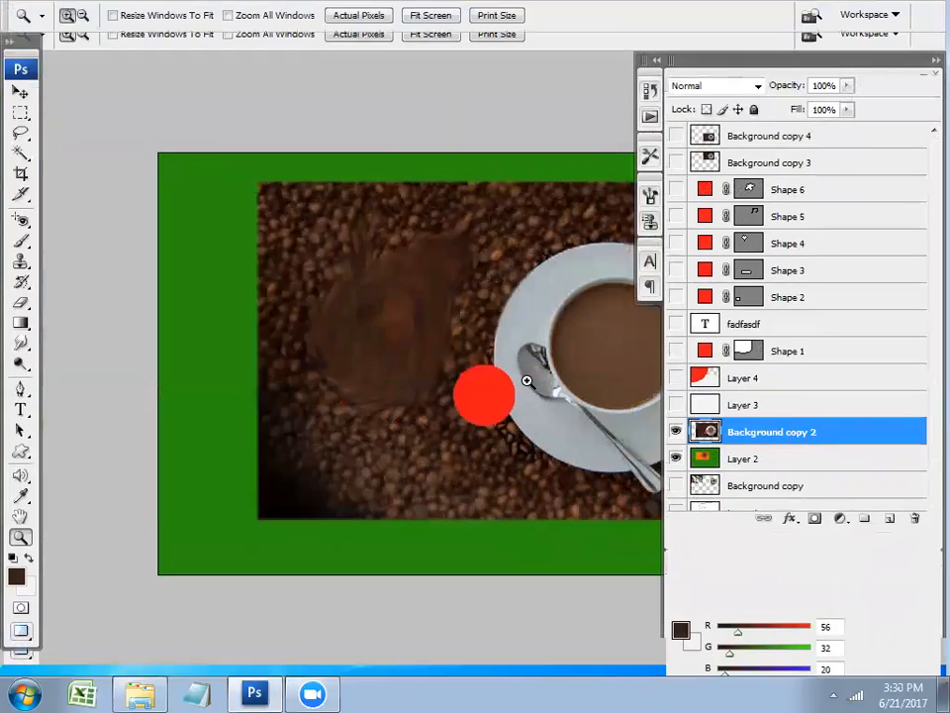
pyautogui.press('f')
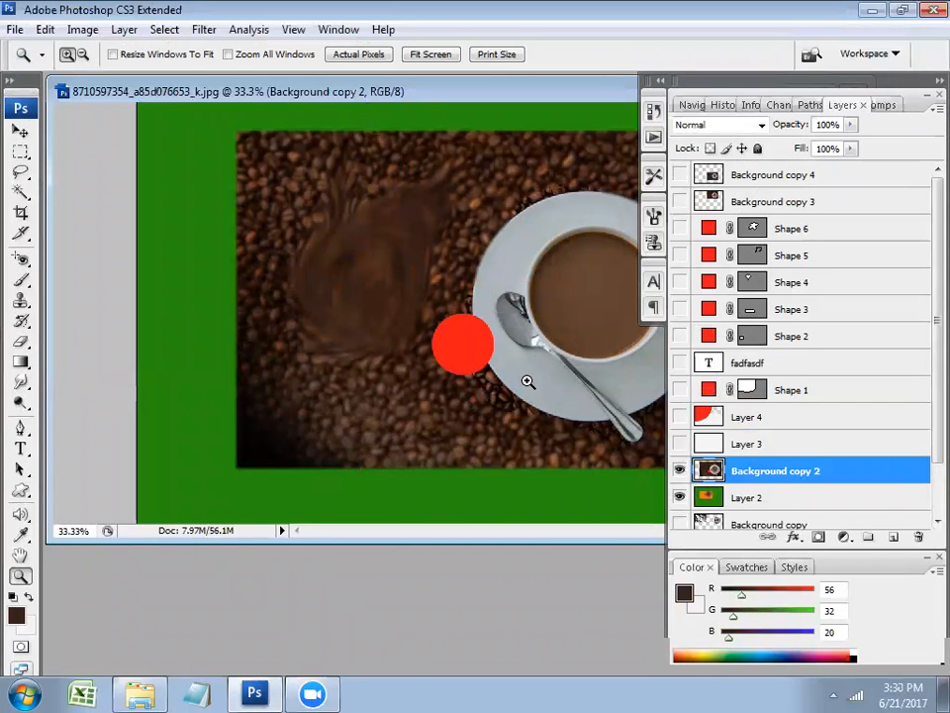
pyautogui.press('f')
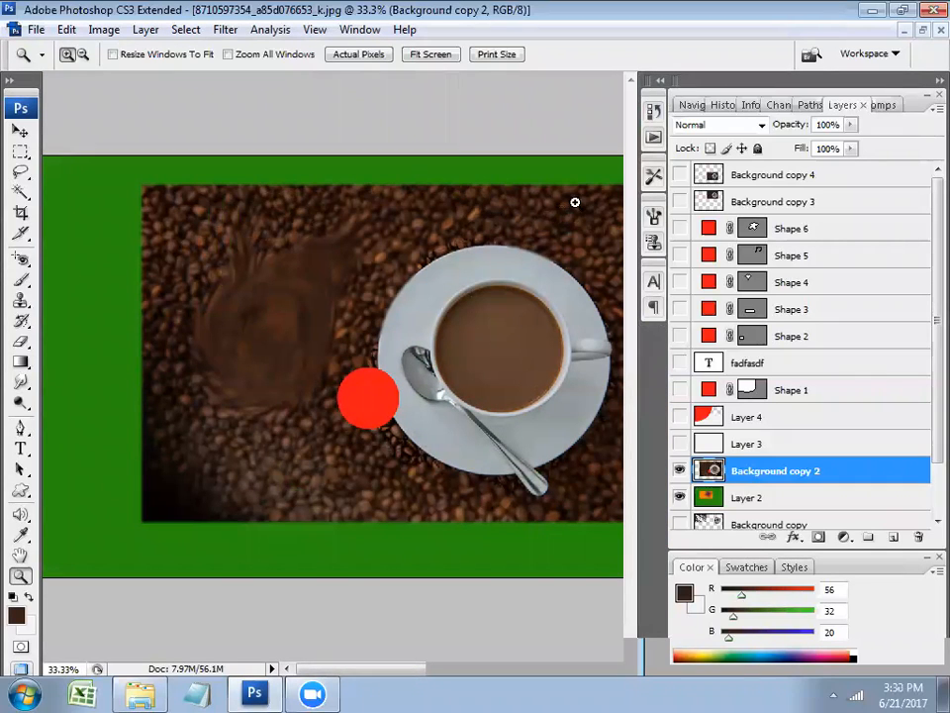
# Return to the black full-screen view, zoom out to 16.7% and centre the image with the Hand tool
pyautogui.press('h')
pyautogui.moveTo(379, 234); pyautogui.dragTo(237, 278)
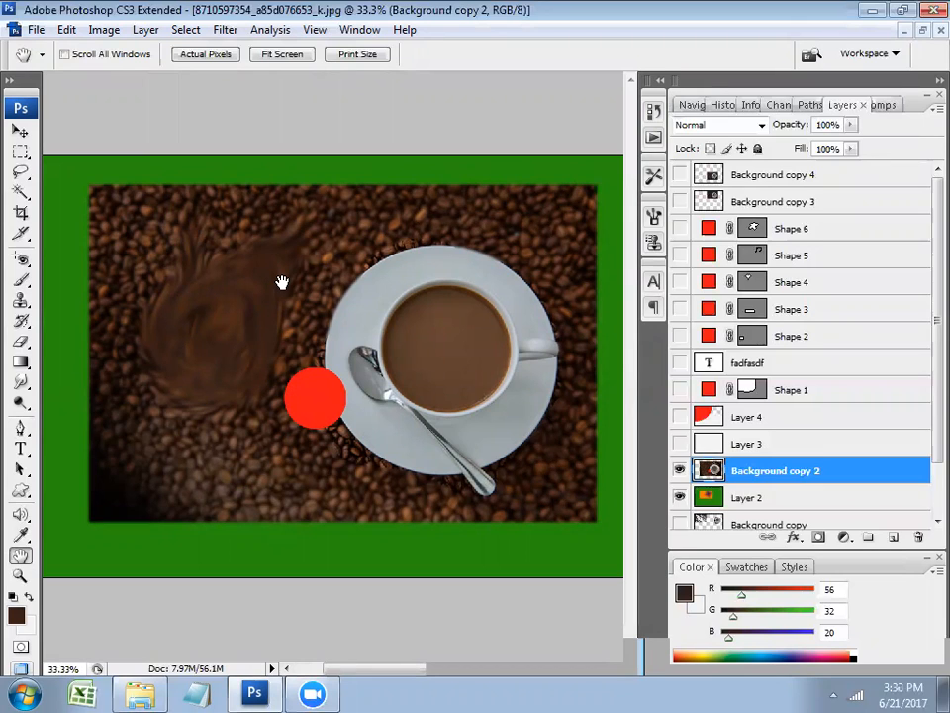
pyautogui.press('f')
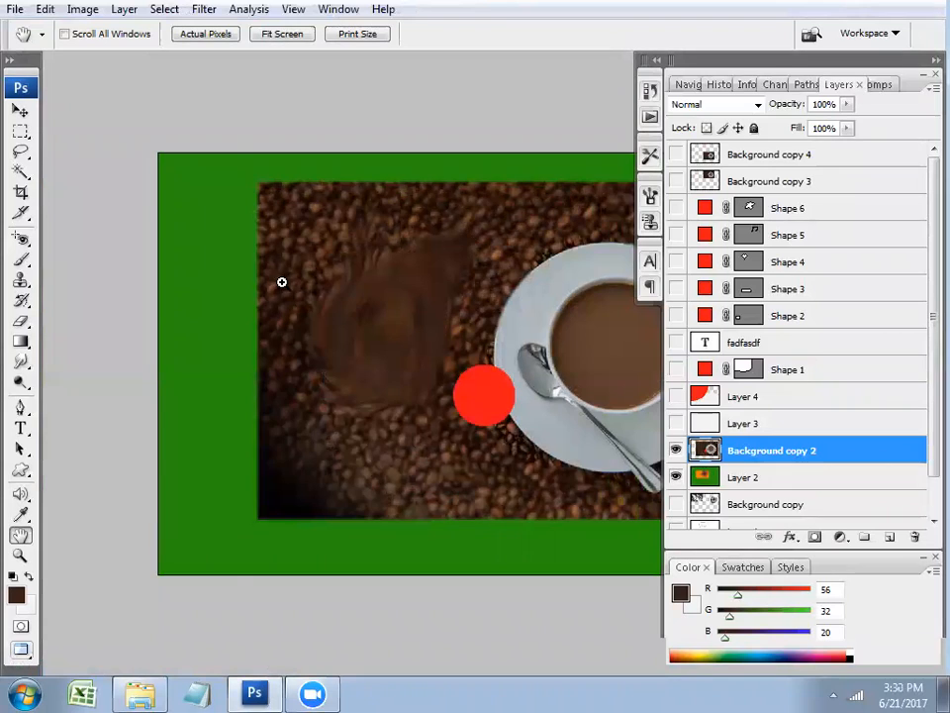
pyautogui.hotkey('ctrl', '-')
pyautogui.press('f')
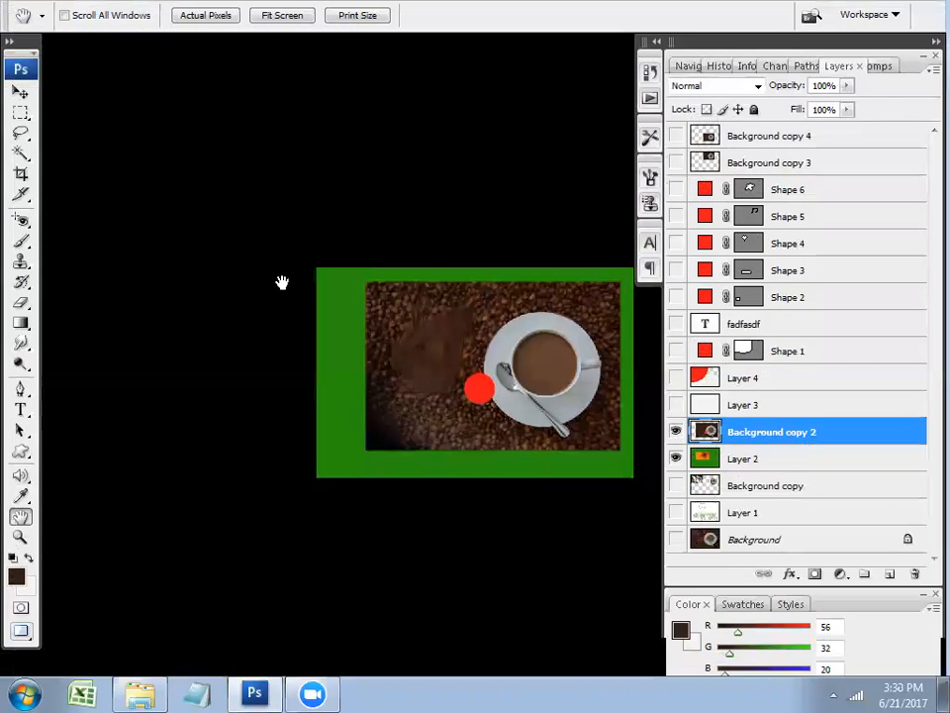
pyautogui.moveTo(595, 396); pyautogui.dragTo(471, 366)
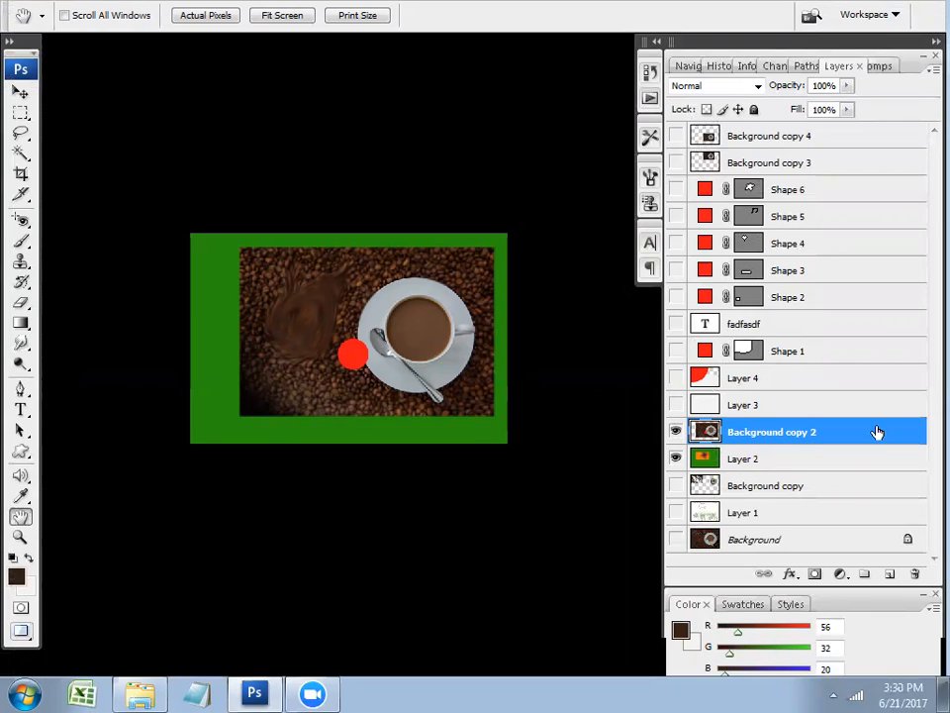
# Delete the Background copy 2 layer
pyautogui.click(872, 459)
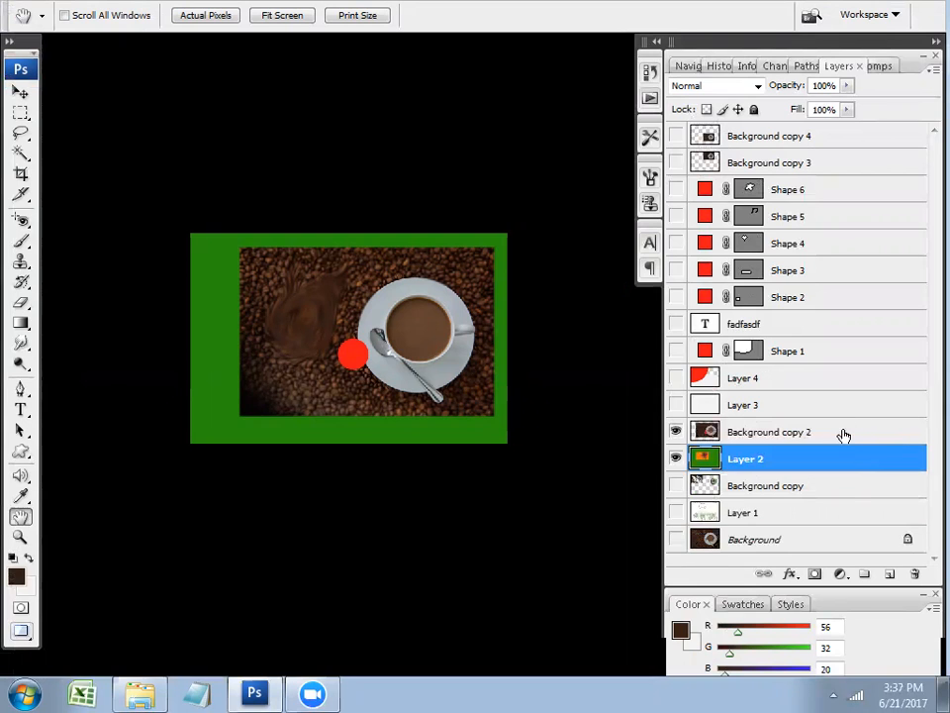
pyautogui.rightClick(843, 436)
pyautogui.click(774, 327)
pyautogui.click(362, 271)
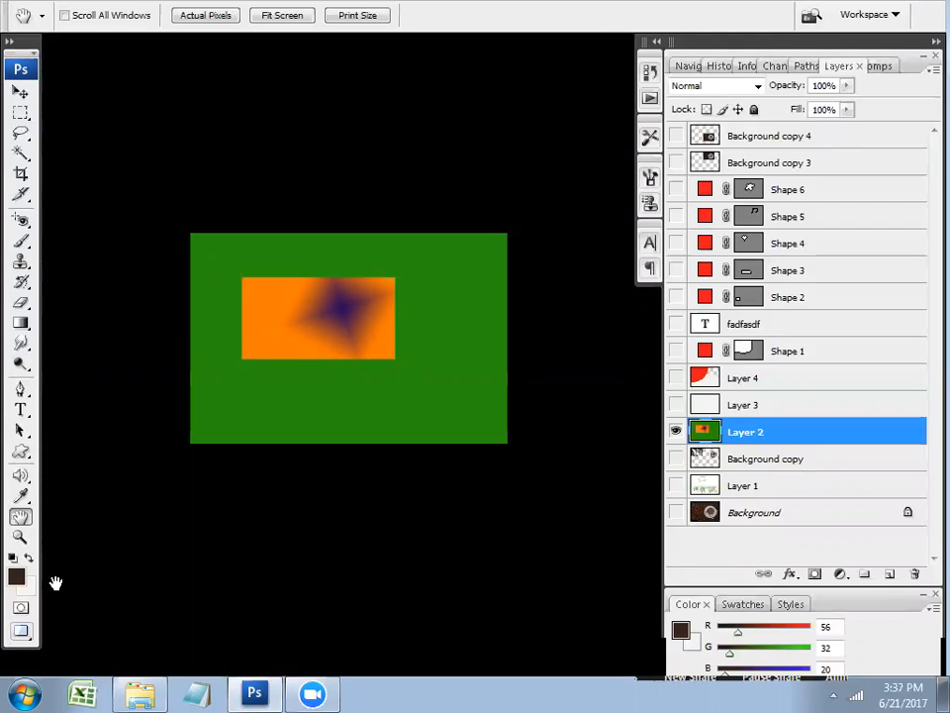
pyautogui.click(16, 576)
pyautogui.moveTo(283, 376); pyautogui.dragTo(250, 303)
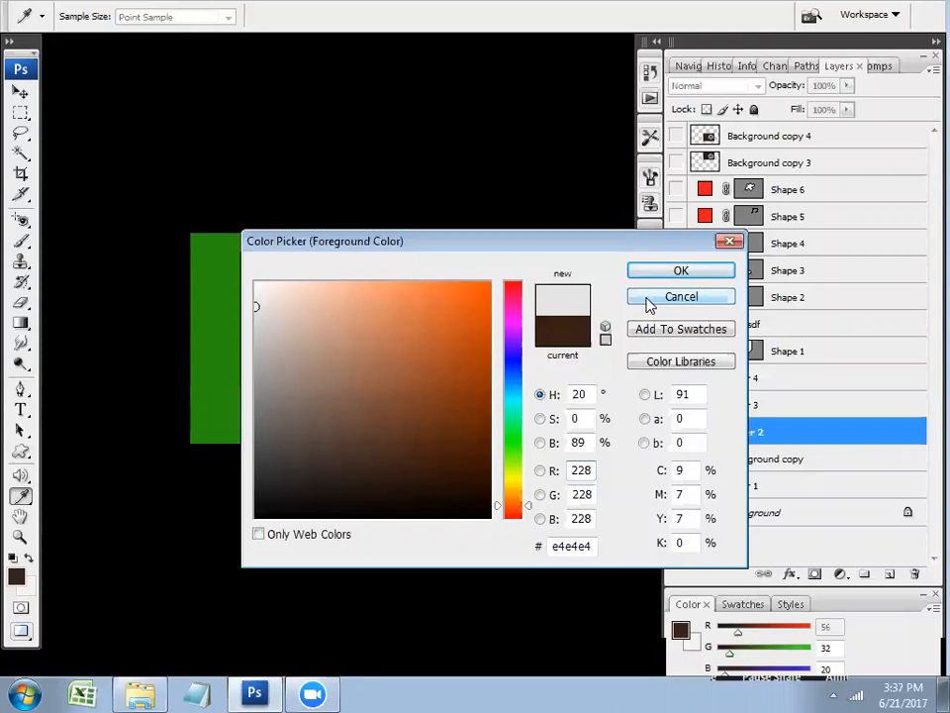
pyautogui.click(681, 297)
pyautogui.press('h')
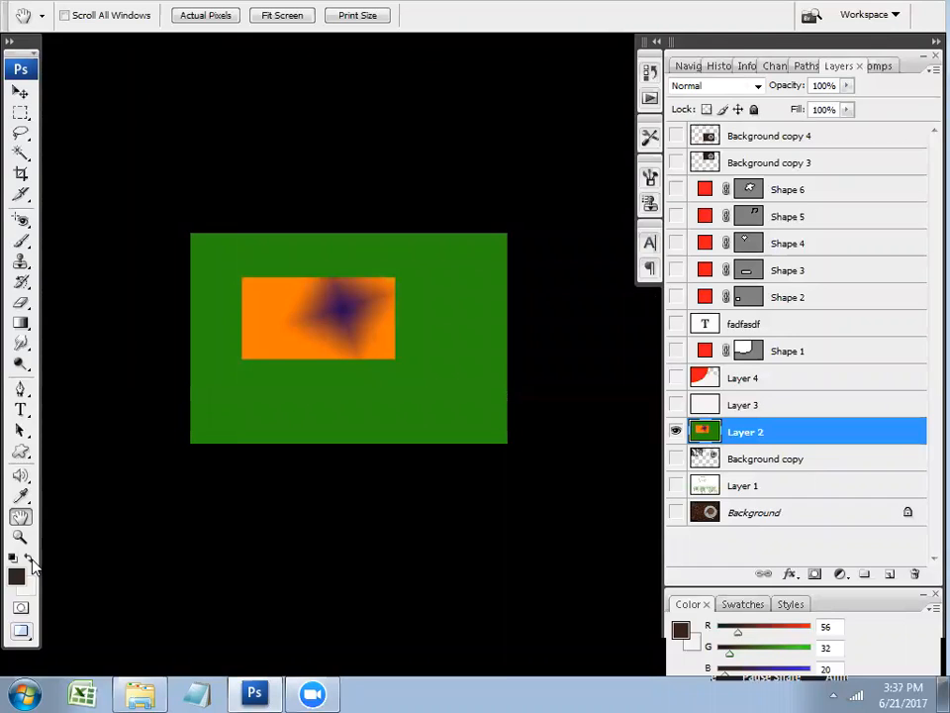
# Swap the foreground and background colours back and forth
pyautogui.click(30, 558)
pyautogui.click(30, 558)
pyautogui.click(30, 559)
pyautogui.click(29, 559)
# Paint diagonal dark brown and near-white brush strokes beside the orange rectangle on Layer 2, swapping the foreground and background colours between strokes
pyautogui.press('b')
pyautogui.moveTo(447, 322); pyautogui.dragTo(418, 359)
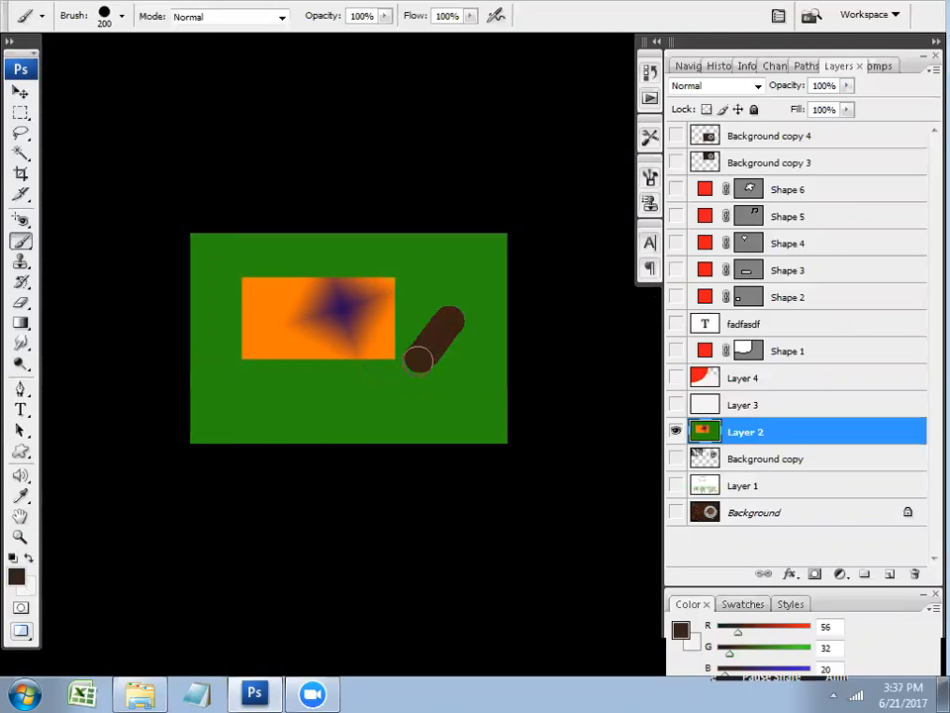
pyautogui.press('x')
pyautogui.moveTo(480, 331); pyautogui.dragTo(428, 378)
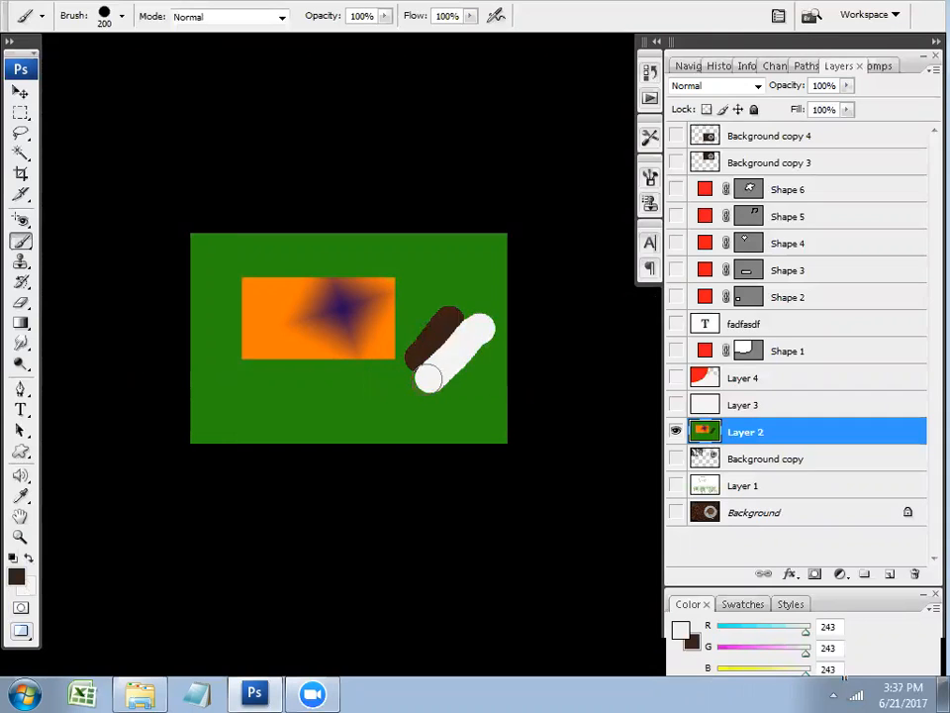
pyautogui.moveTo(477, 351); pyautogui.dragTo(420, 403)
pyautogui.press('x')
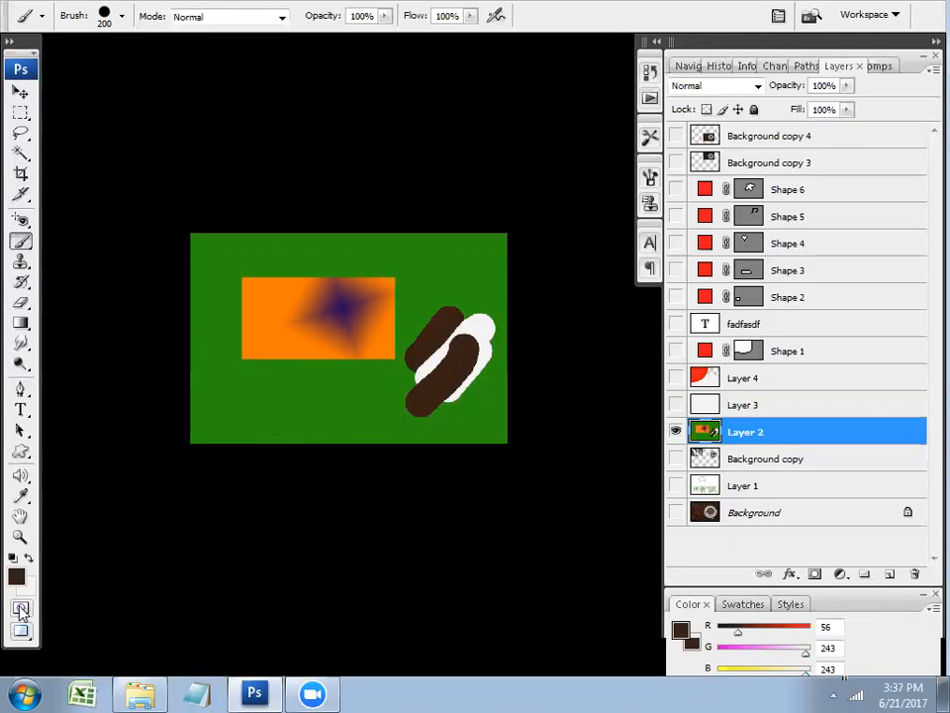
# Return to the standard screen mode, show Background copy 4 and Layer 1, and hide Layer 2
pyautogui.press('f')
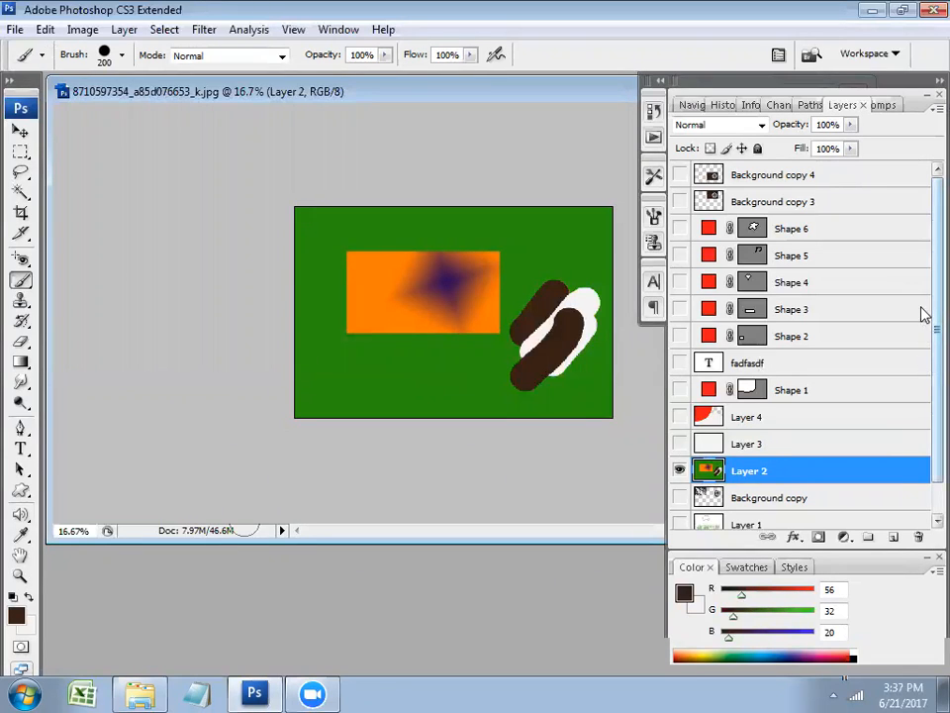
pyautogui.click(679, 175)
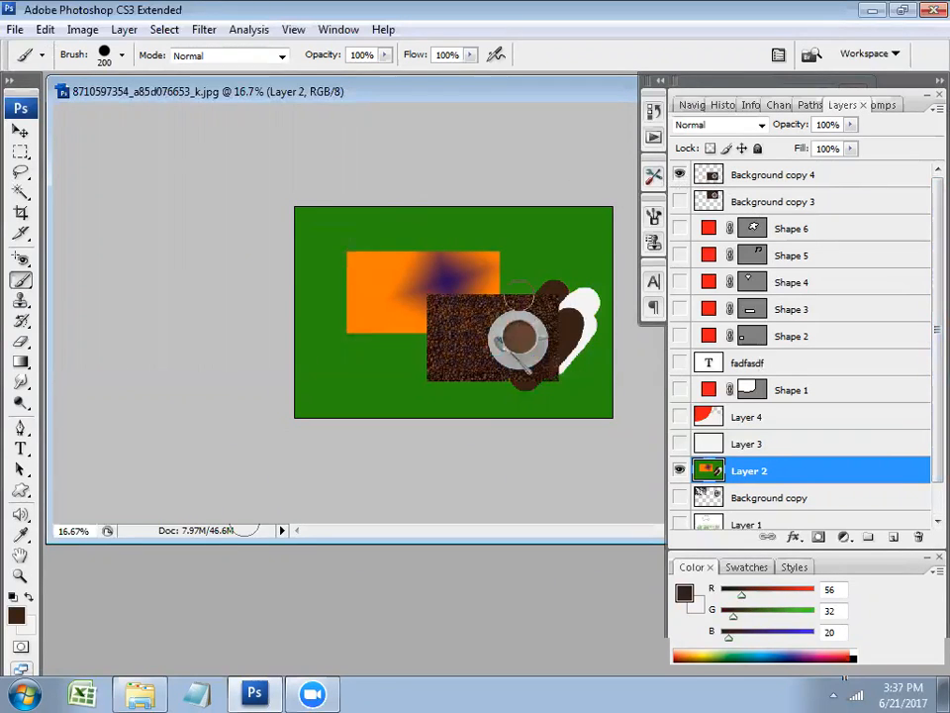
pyautogui.click(679, 470)
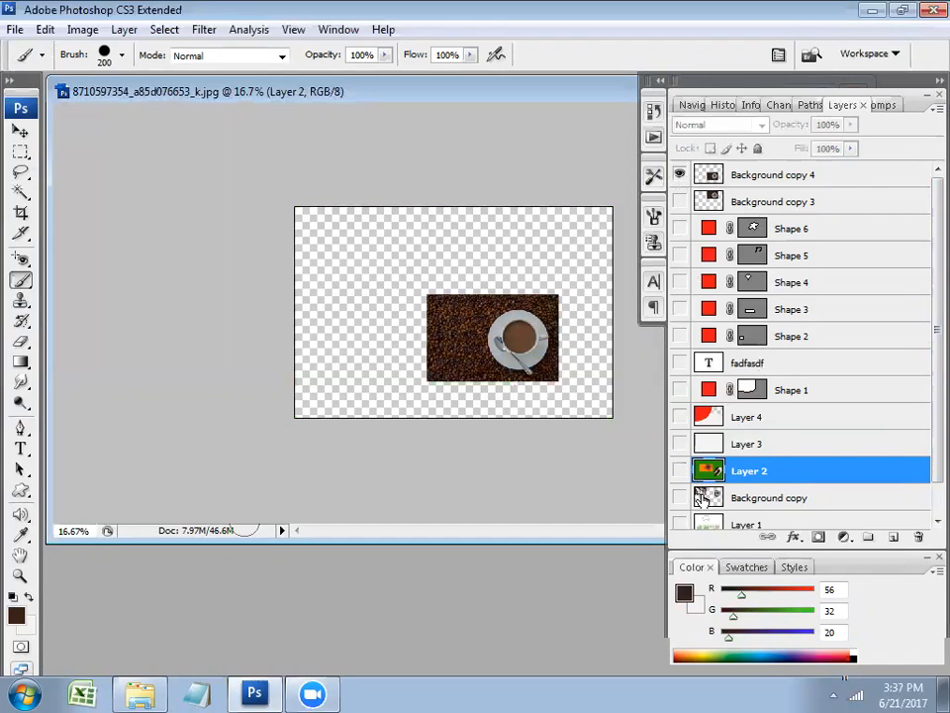
pyautogui.click(679, 523)
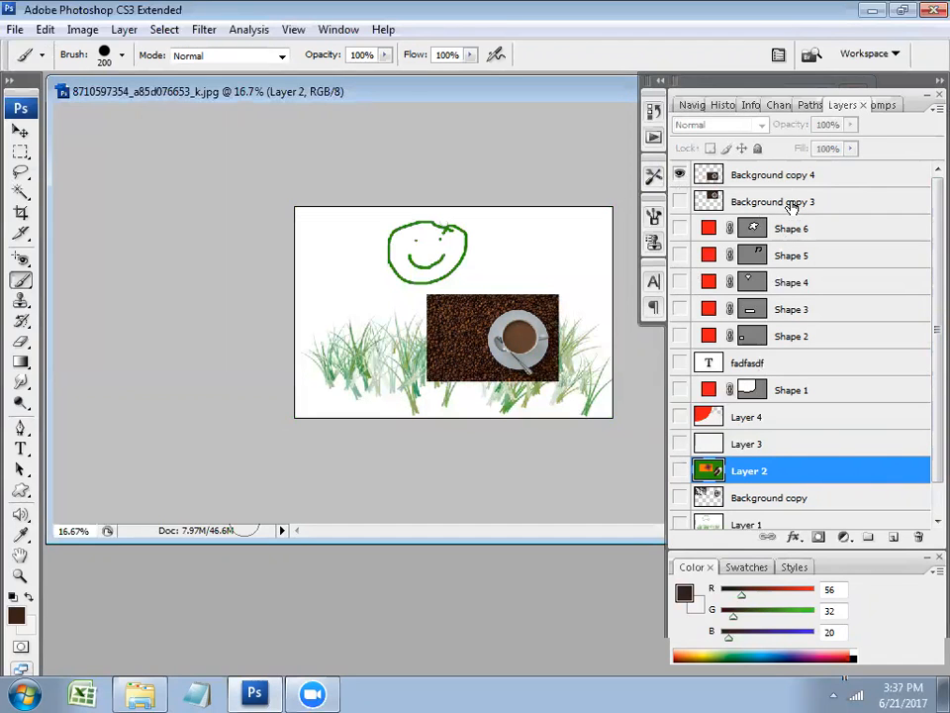
# Delete the layers from Background copy 3 down through Background copy, and hide Layer 1
pyautogui.click(793, 203)
pyautogui.keyDown('shift'); pyautogui.click(819, 498); pyautogui.keyUp('shift')
pyautogui.rightClick(819, 501)
pyautogui.click(871, 146)
pyautogui.click(361, 271)
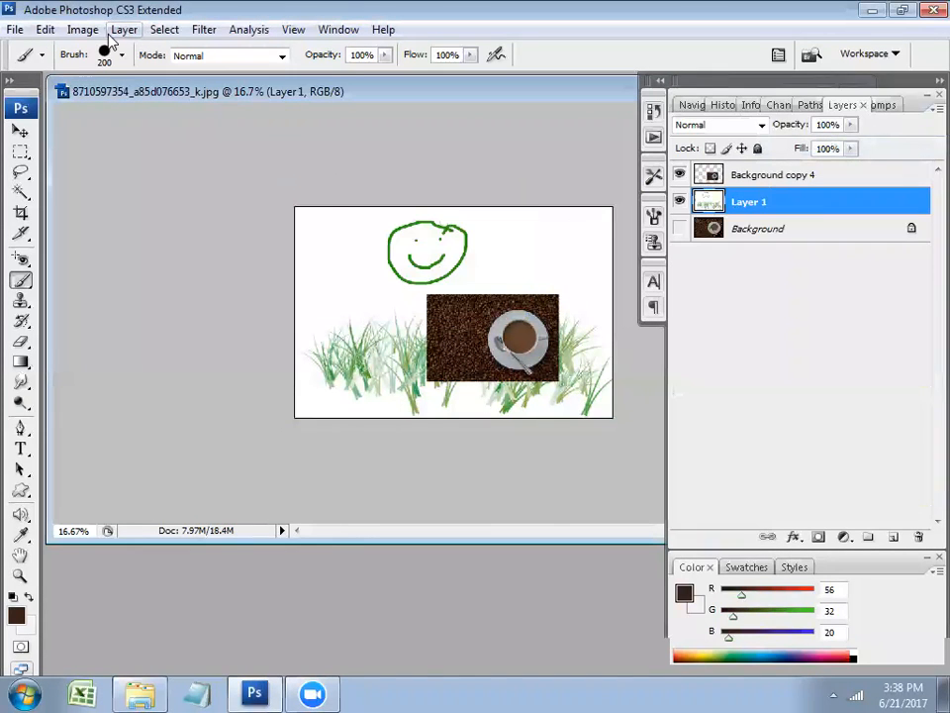
pyautogui.click(83, 30)
pyautogui.click(677, 199)
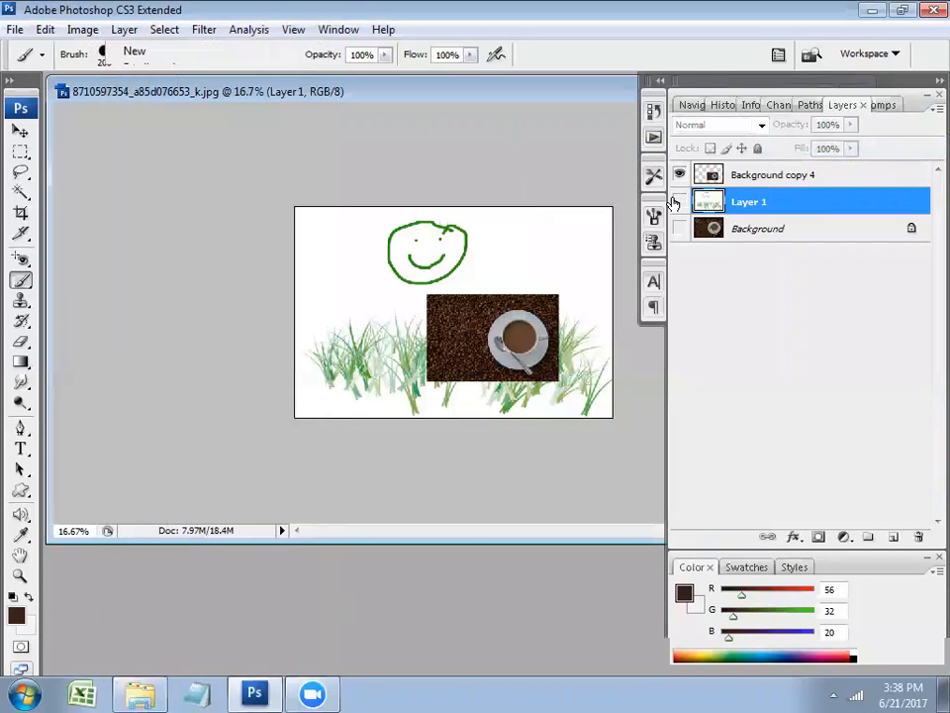
pyautogui.click(679, 201)
# Enlarge the coffee picture on Background copy 4 and move it so that it covers the whole canvas
pyautogui.click(792, 190)
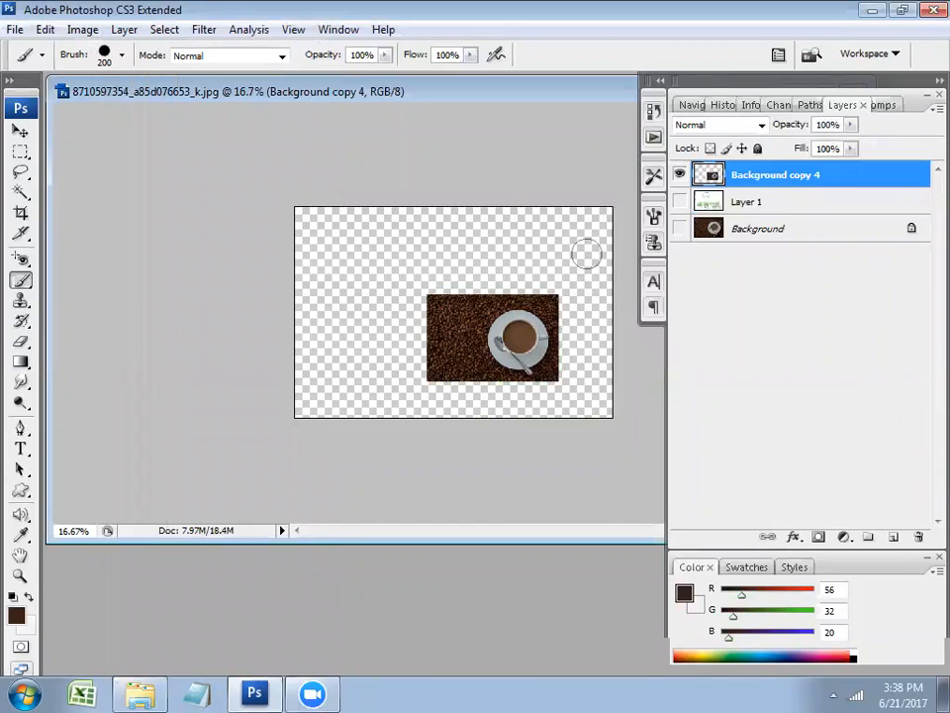
pyautogui.hotkey('ctrl', 't')
pyautogui.moveTo(439, 302); pyautogui.dragTo(254, 179)
pyautogui.press('Return')
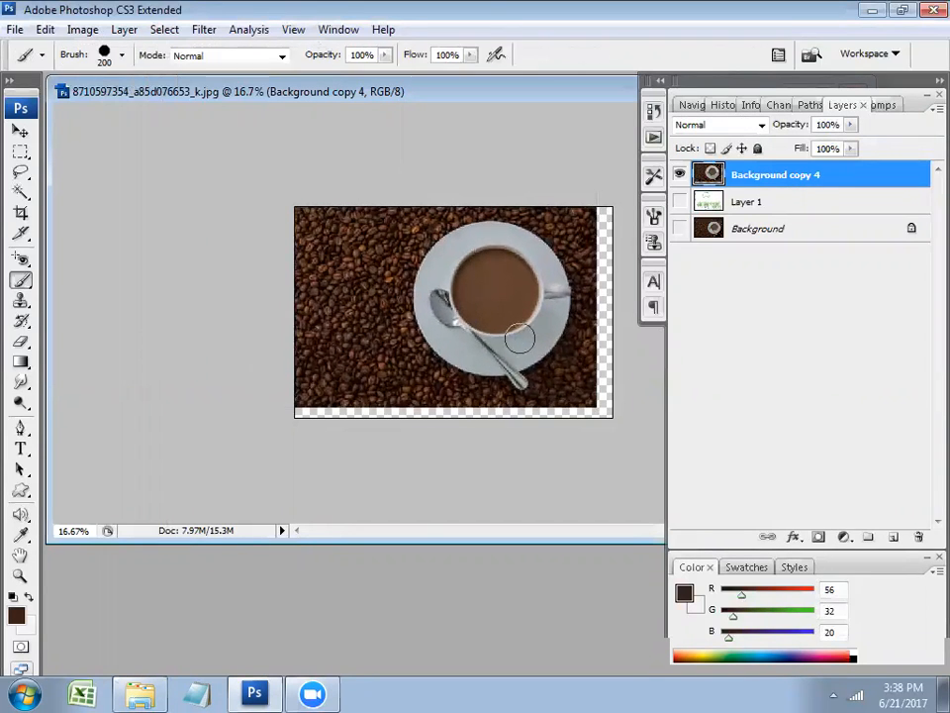
pyautogui.press('v')
pyautogui.moveTo(418, 306)
pyautogui.mouseDown()
pyautogui.moveTo(497, 352)
pyautogui.moveTo(461, 325)
pyautogui.mouseUp()
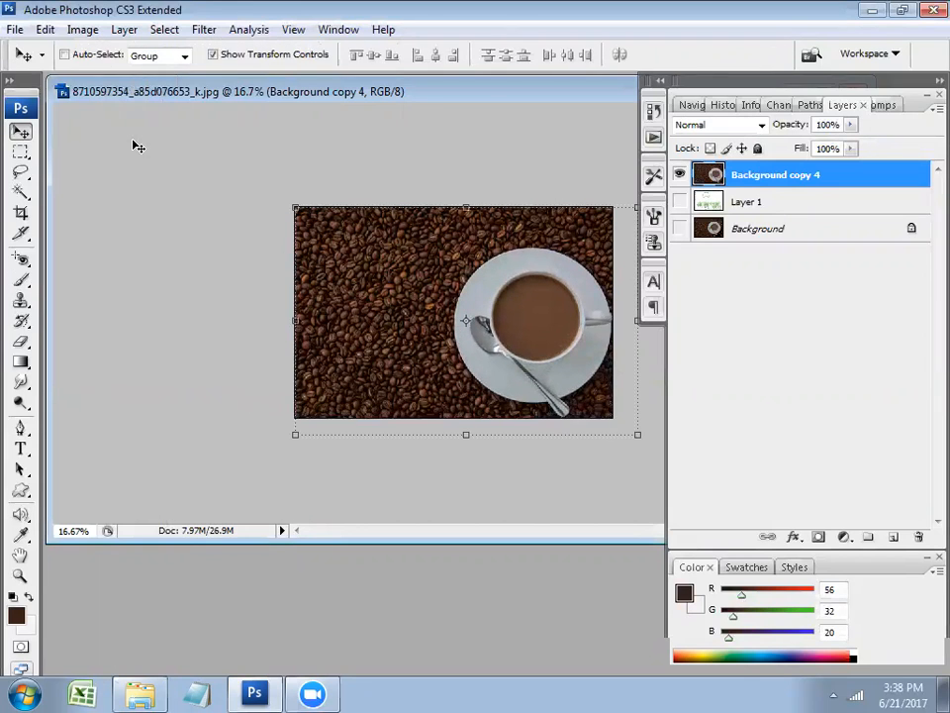
pyautogui.click(68, 34)
pyautogui.moveTo(52, 38)
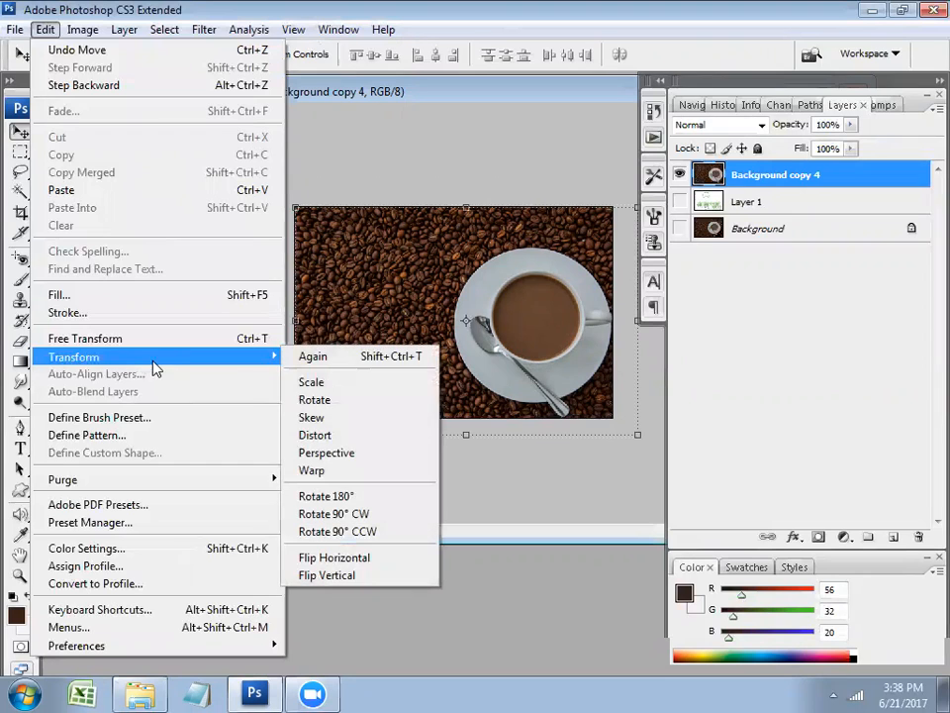
pyautogui.click(425, 176)
pyautogui.click(24, 154)
pyautogui.click(22, 137)
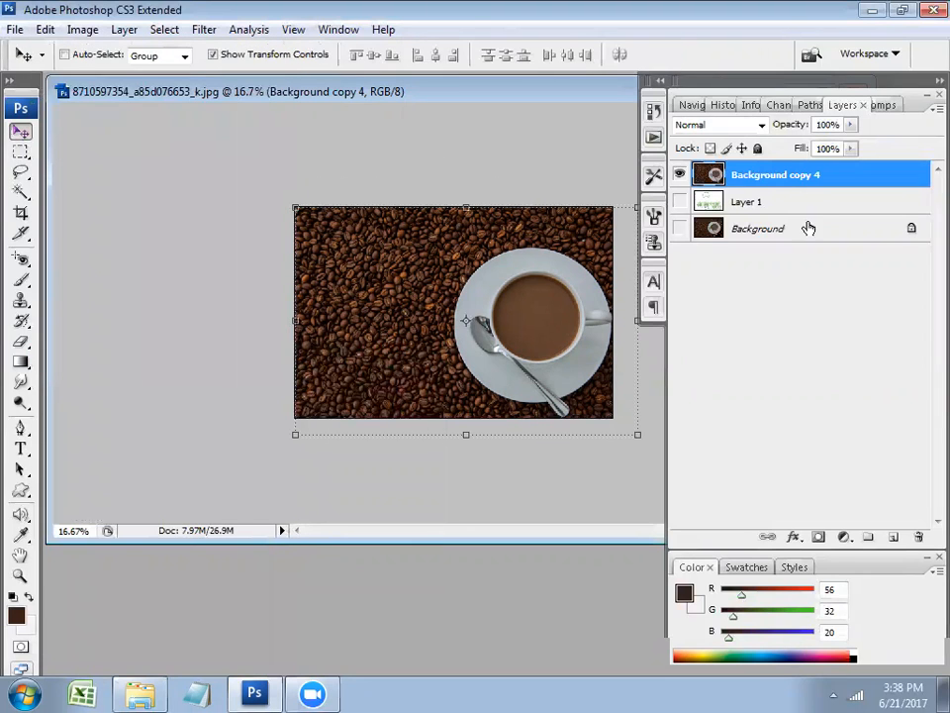
pyautogui.click(810, 202)
pyautogui.click(46, 30)
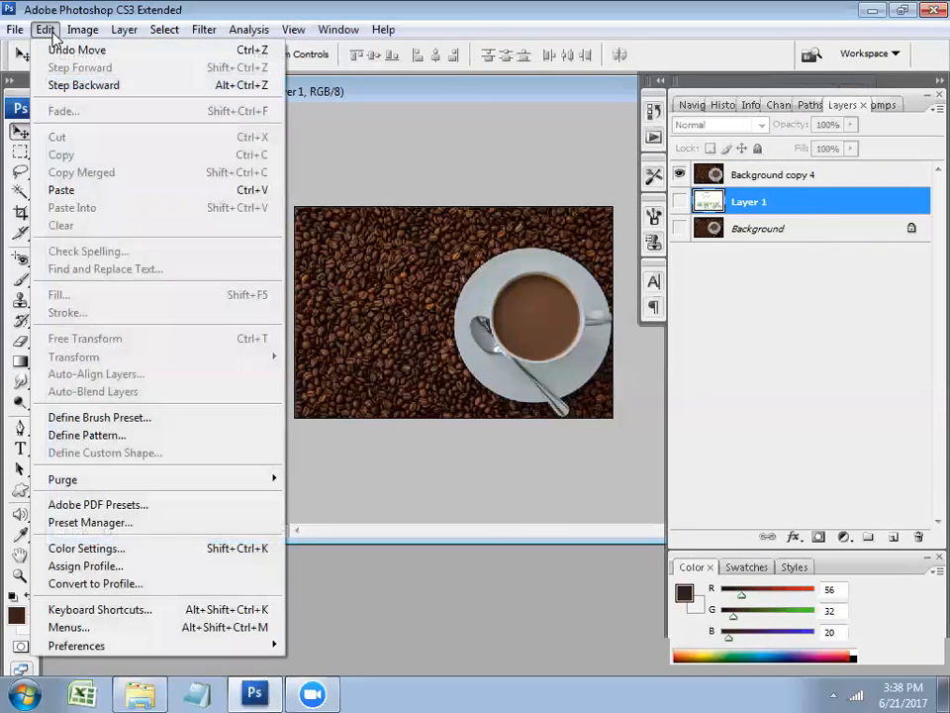
# Rotate the Background copy 4 layer by 180° and flip it vertically
pyautogui.click(768, 176)
pyautogui.click(45, 30)
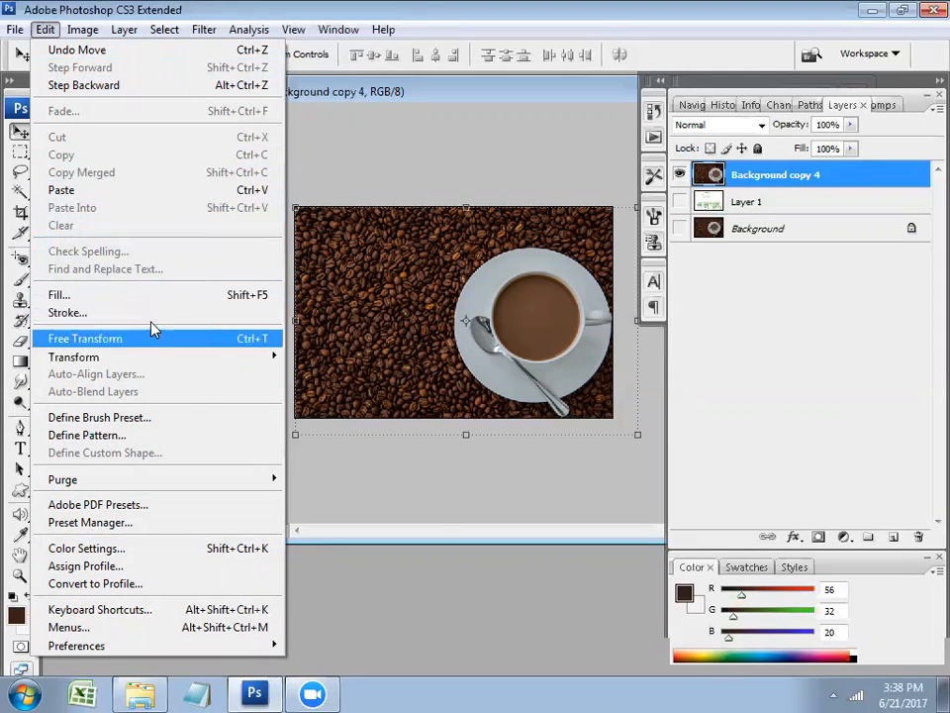
pyautogui.moveTo(158, 360)
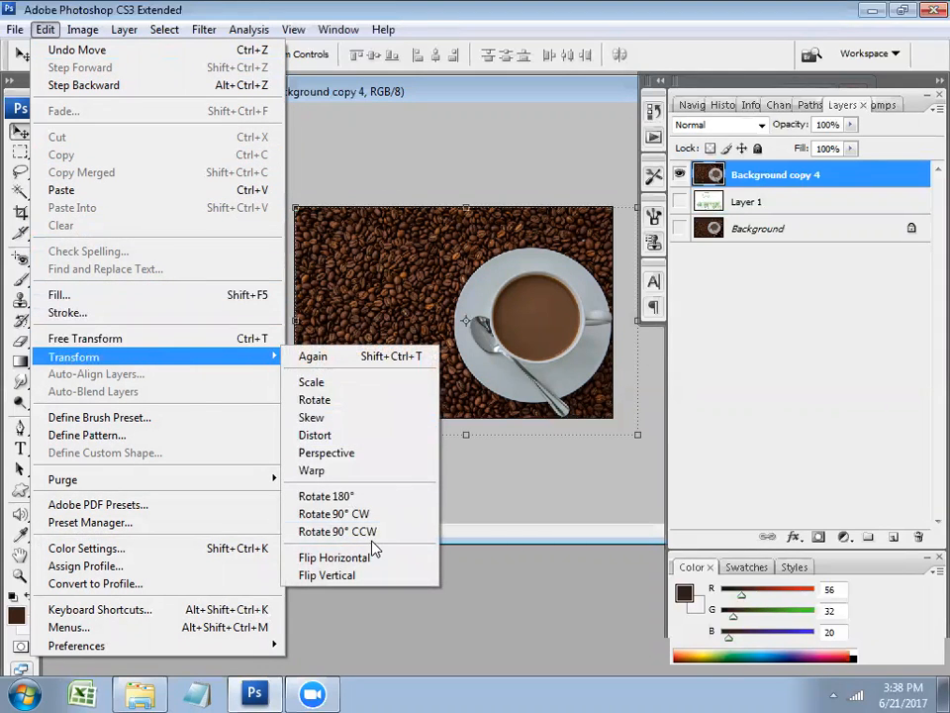
pyautogui.click(367, 497)
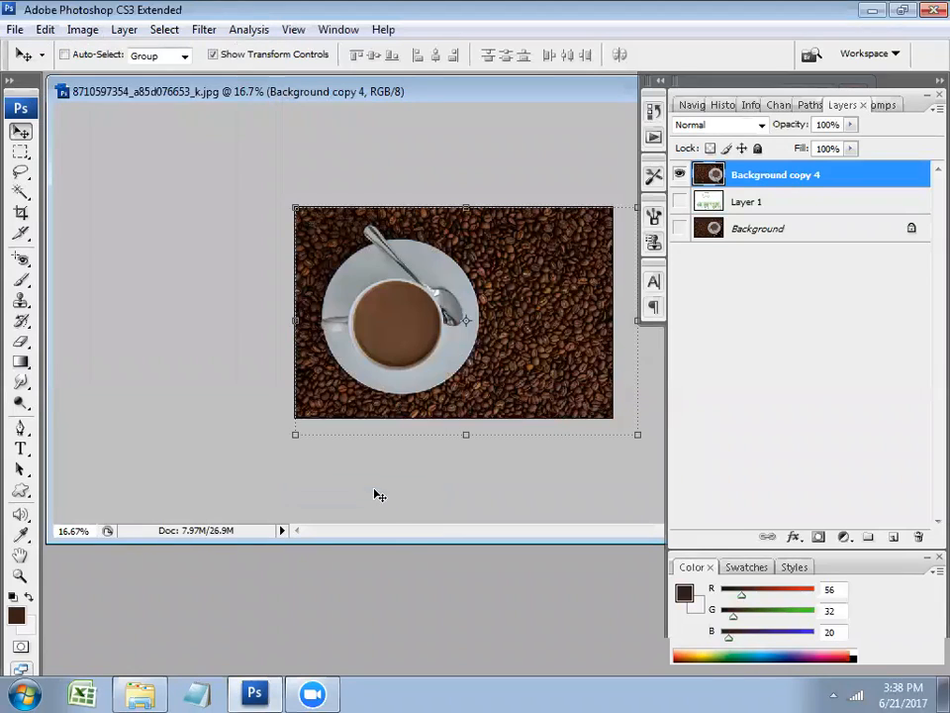
pyautogui.click(45, 28)
pyautogui.moveTo(248, 356)
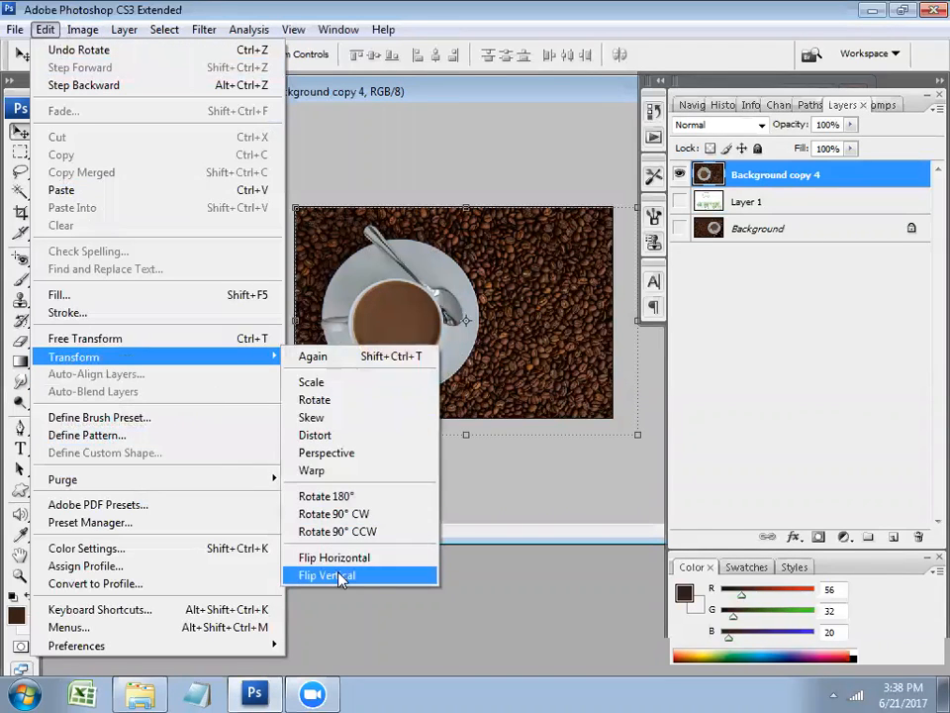
pyautogui.click(297, 574)
# Skew the Background copy 4 layer, pulling its lower-right corner far inward and its upper-left corner slightly inward
pyautogui.click(46, 28)
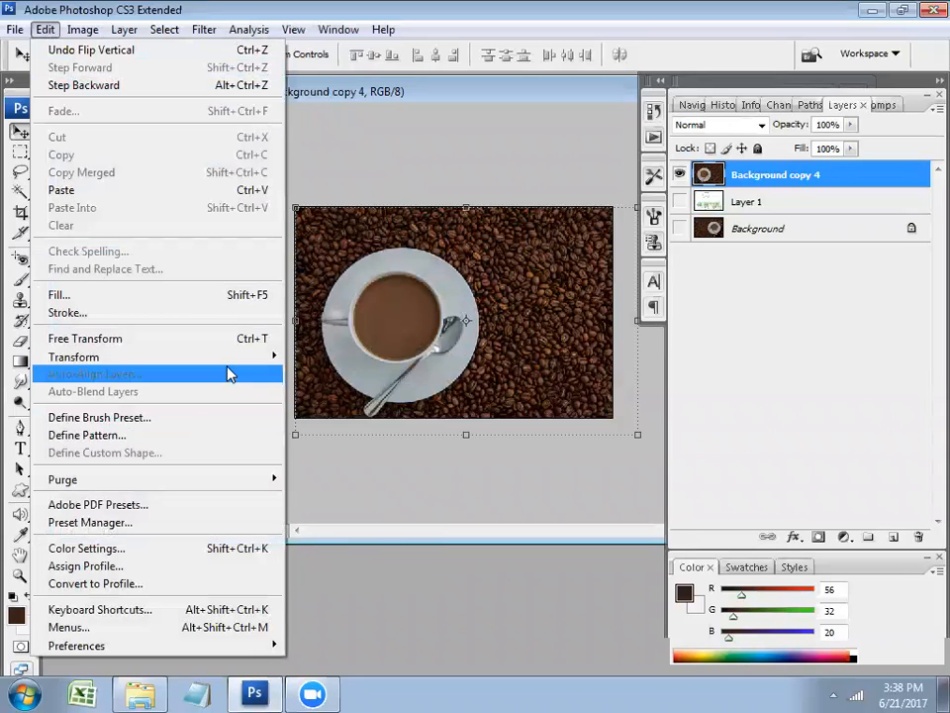
pyautogui.moveTo(238, 358)
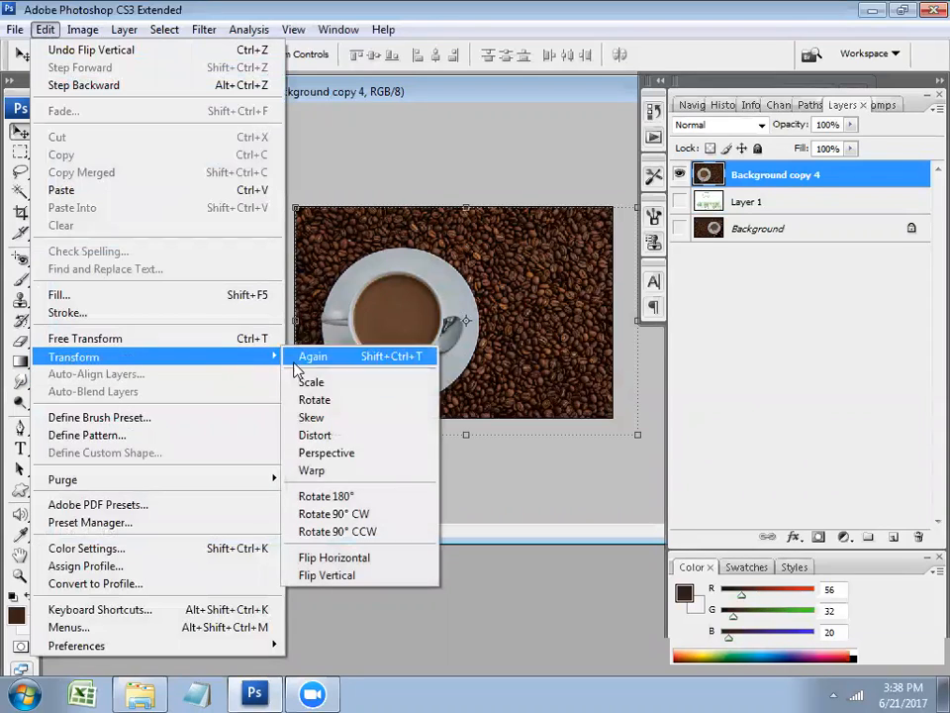
pyautogui.click(374, 429)
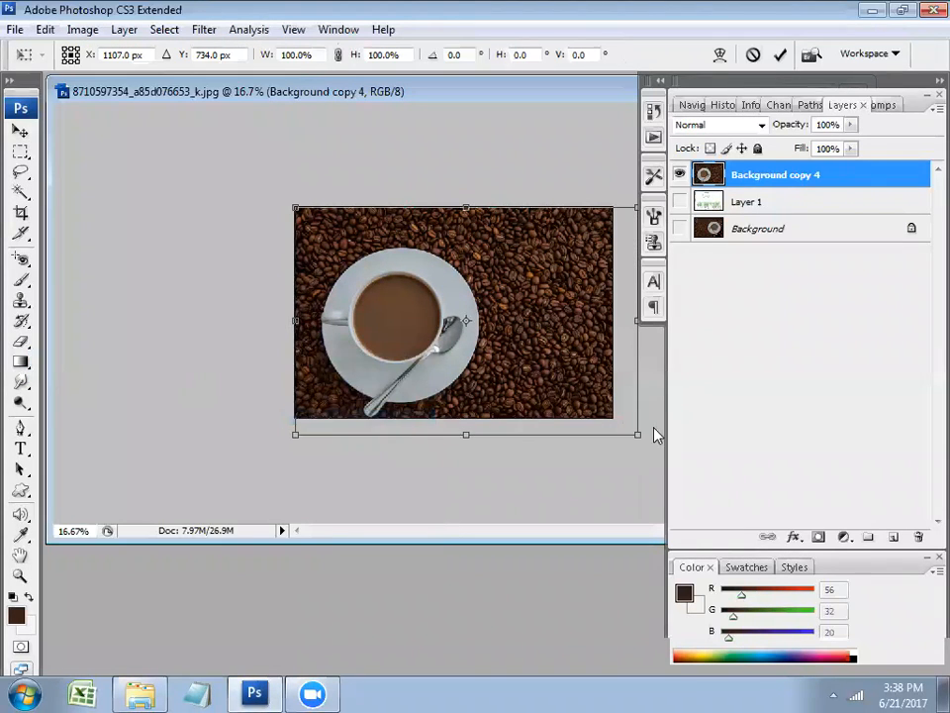
pyautogui.moveTo(633, 432); pyautogui.dragTo(450, 343)
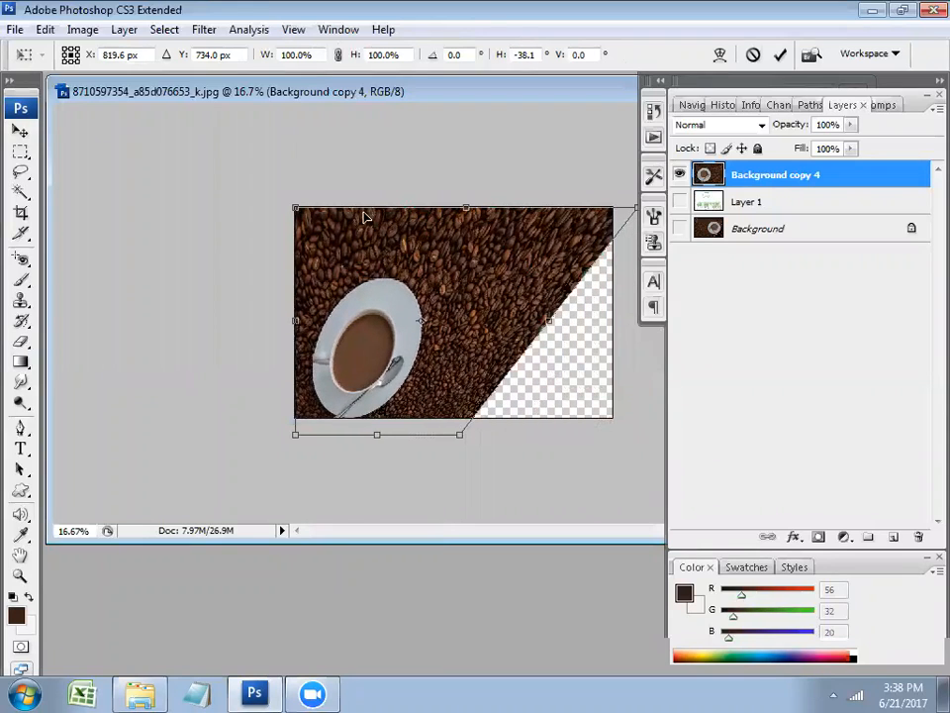
pyautogui.moveTo(297, 210); pyautogui.dragTo(329, 218)
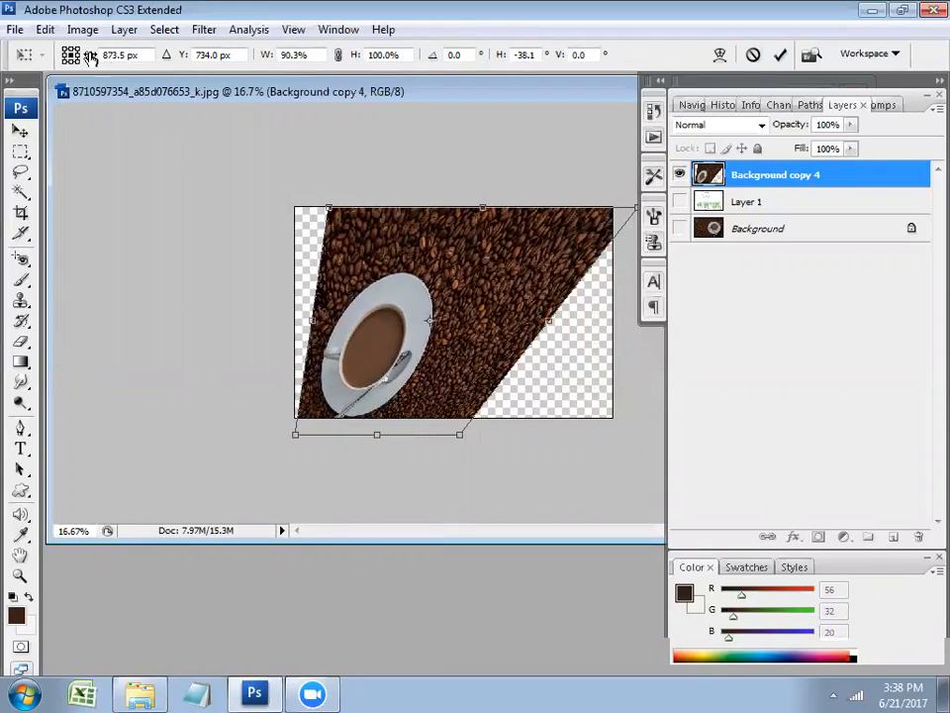
# Warp the skewed Background copy 4 layer with a custom mesh, bending the cup and left edge inward, and apply the transformation
pyautogui.click(47, 31)
pyautogui.moveTo(223, 357)
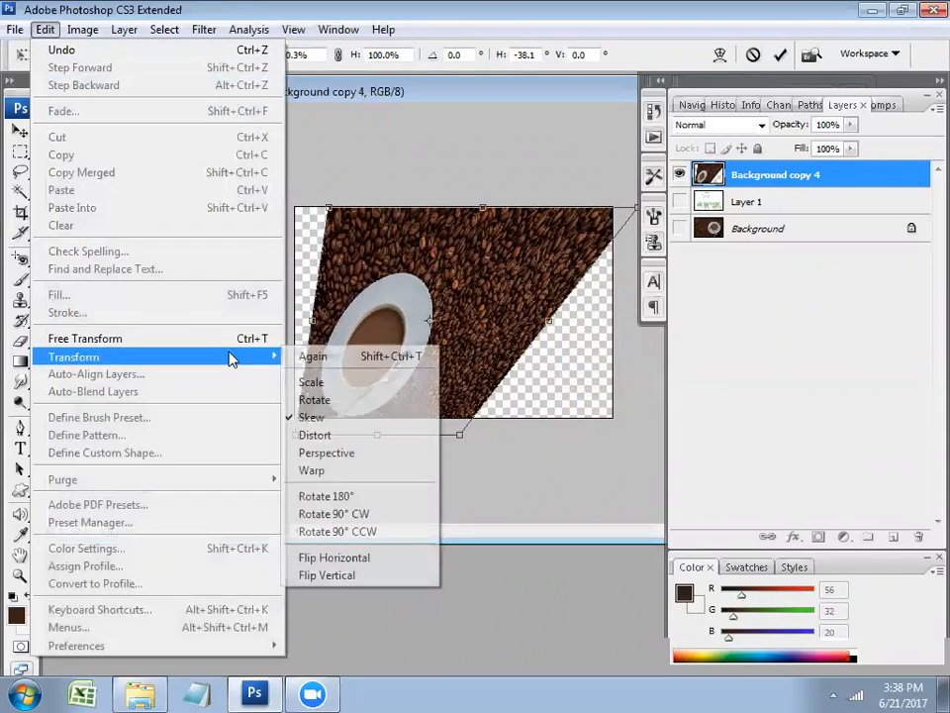
pyautogui.click(359, 470)
pyautogui.moveTo(482, 316); pyautogui.dragTo(468, 210)
pyautogui.moveTo(429, 312); pyautogui.dragTo(476, 369)
pyautogui.moveTo(303, 386); pyautogui.dragTo(365, 347)
pyautogui.moveTo(426, 259); pyautogui.dragTo(403, 301)
pyautogui.moveTo(477, 259); pyautogui.dragTo(442, 291)
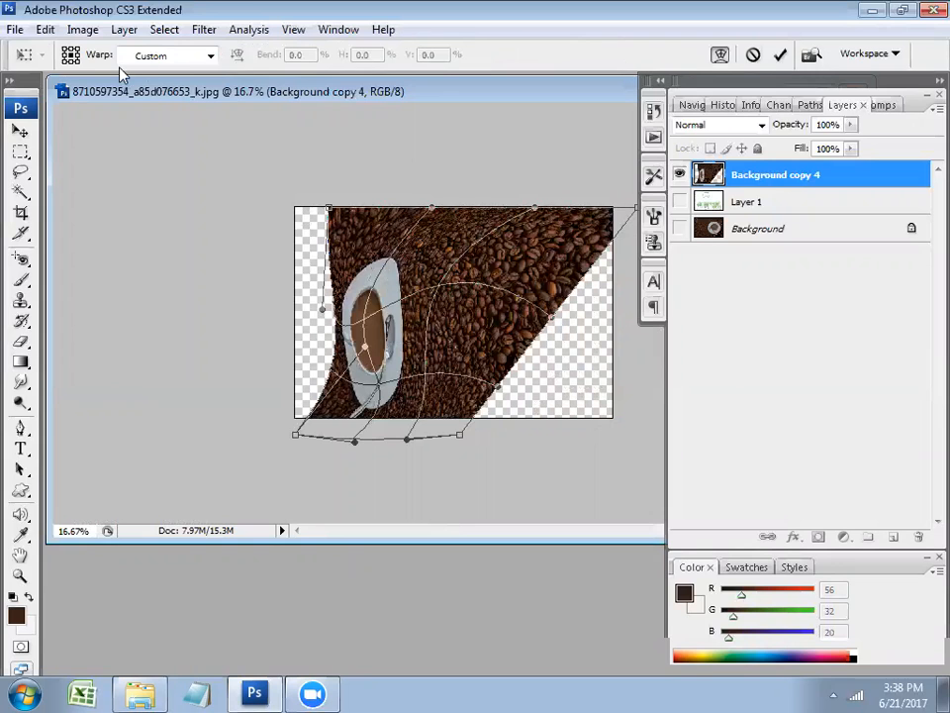
pyautogui.press('Return')
pyautogui.click(82, 29)
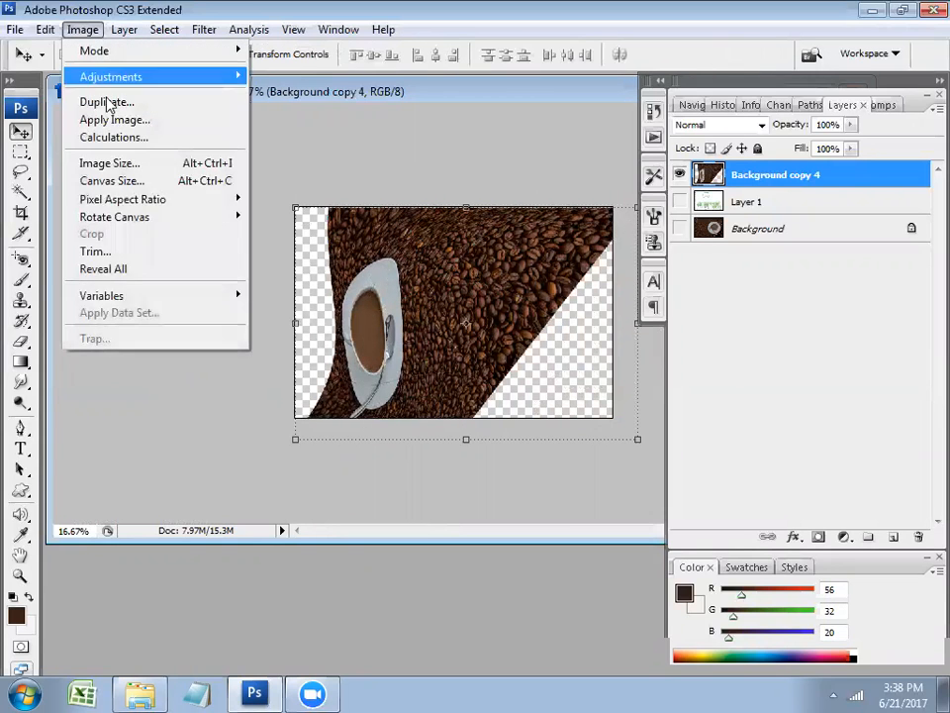
pyautogui.moveTo(45, 29)
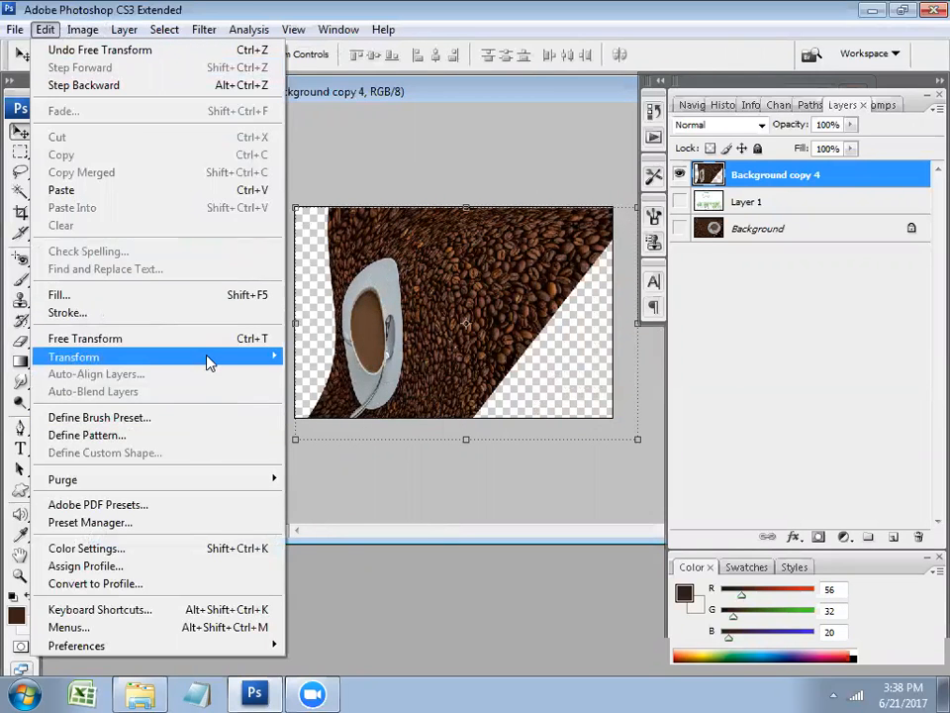
pyautogui.moveTo(208, 361)
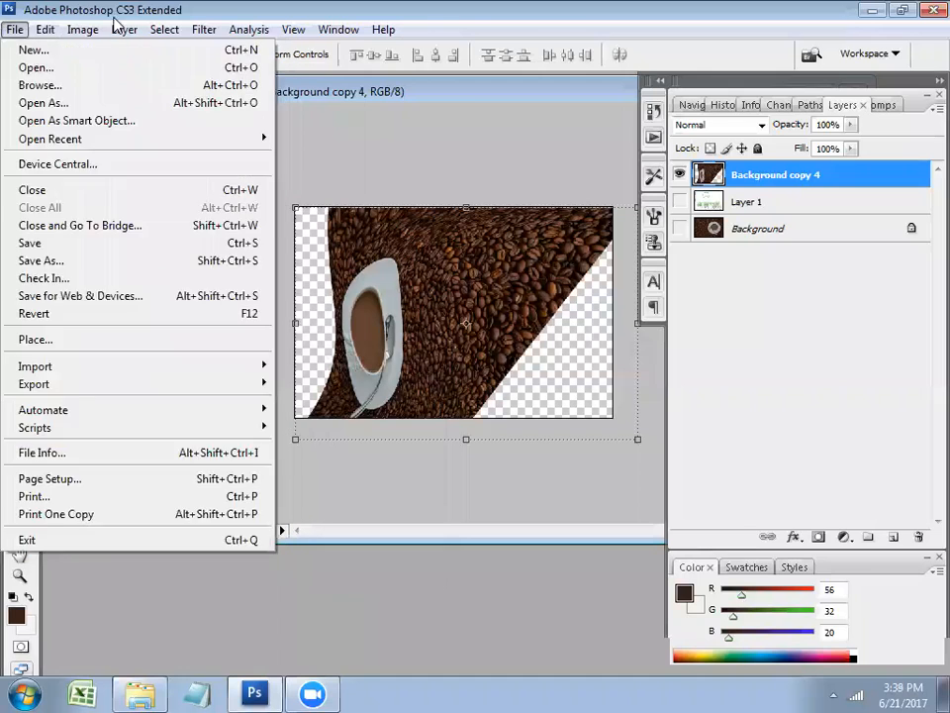
pyautogui.moveTo(86, 32)
pyautogui.moveTo(141, 63)
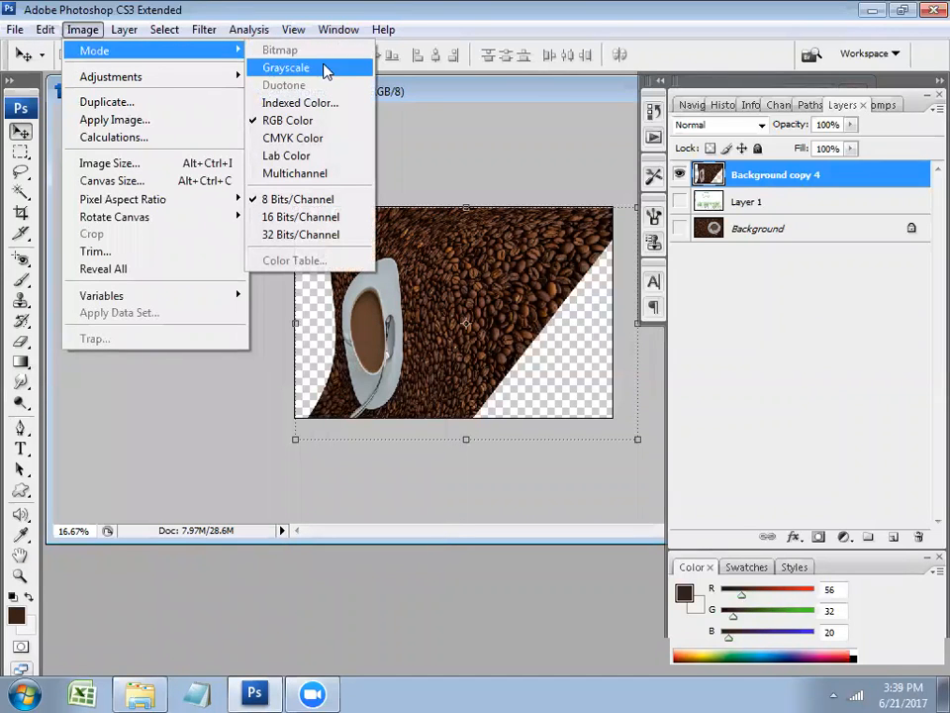
pyautogui.click(330, 133)
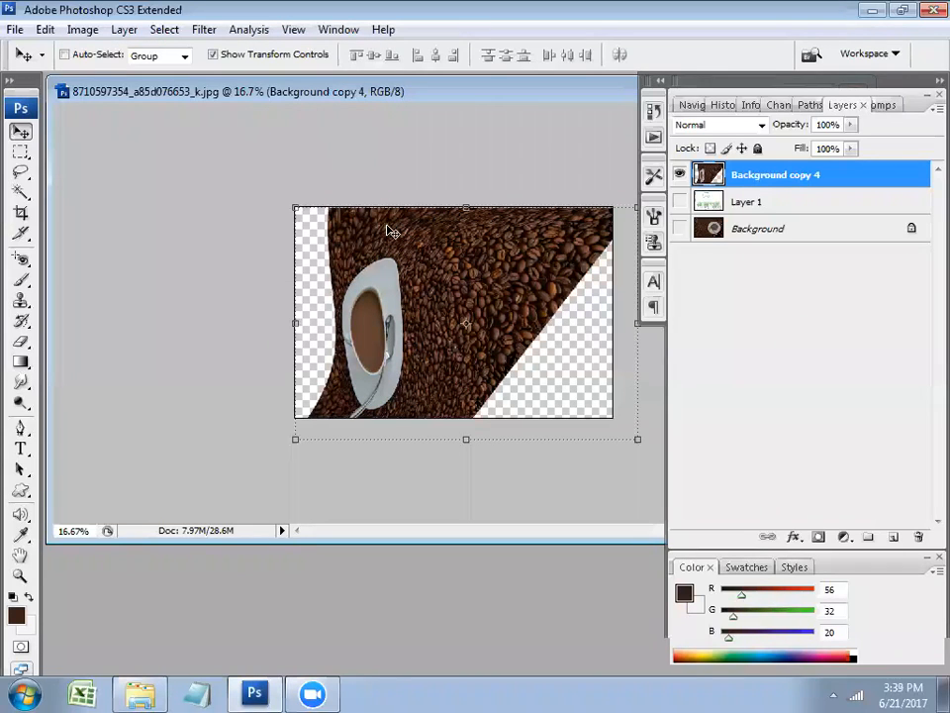
# Try to convert the image to CMYK Color mode
pyautogui.press('b')
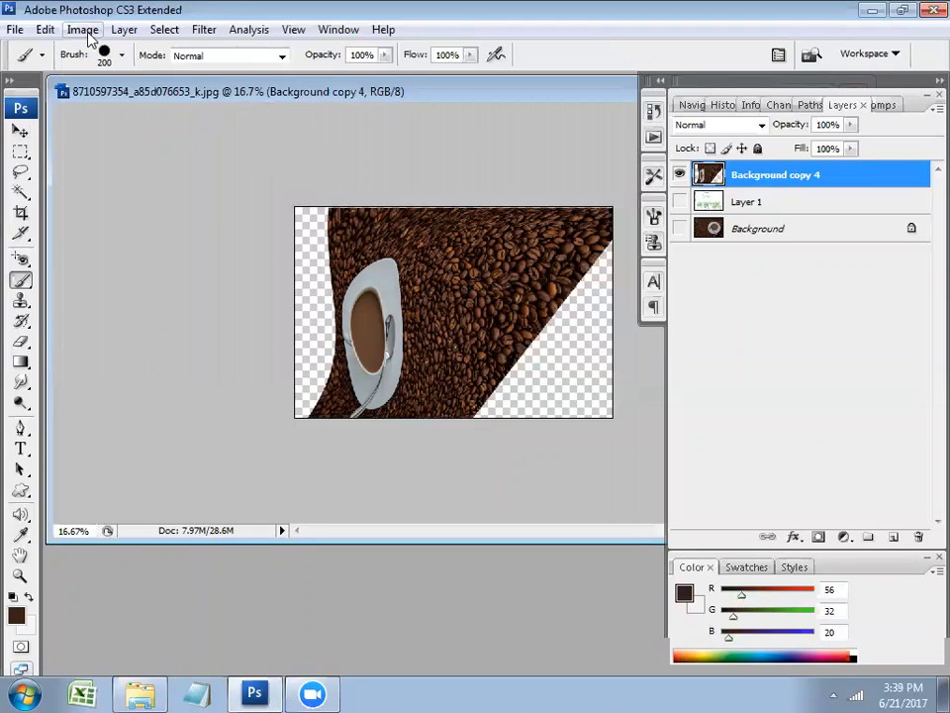
pyautogui.click(82, 29)
pyautogui.moveTo(109, 50)
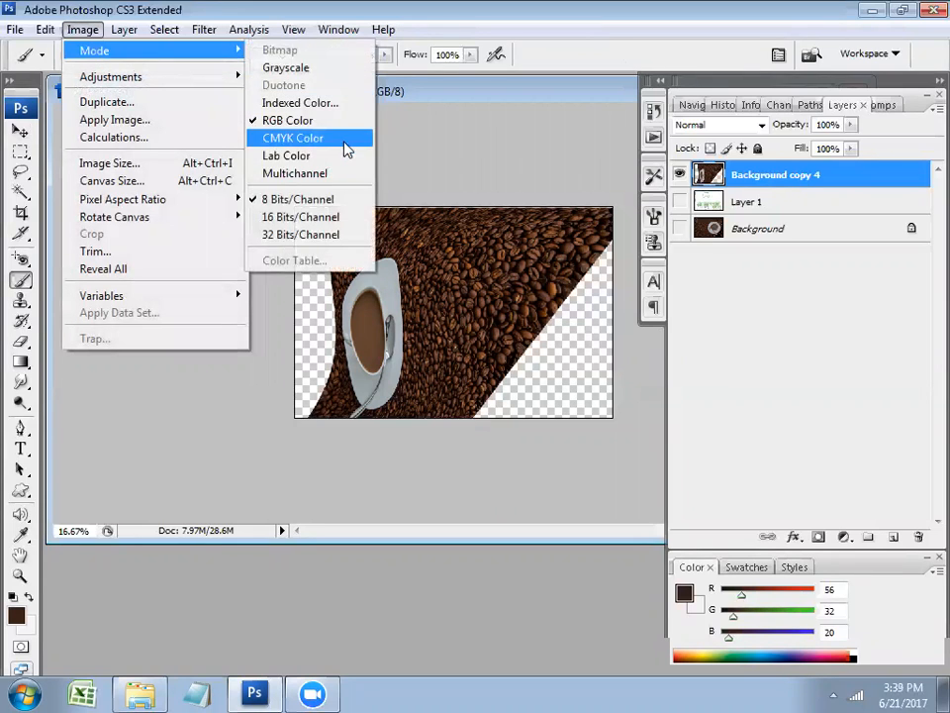
pyautogui.click(344, 138)
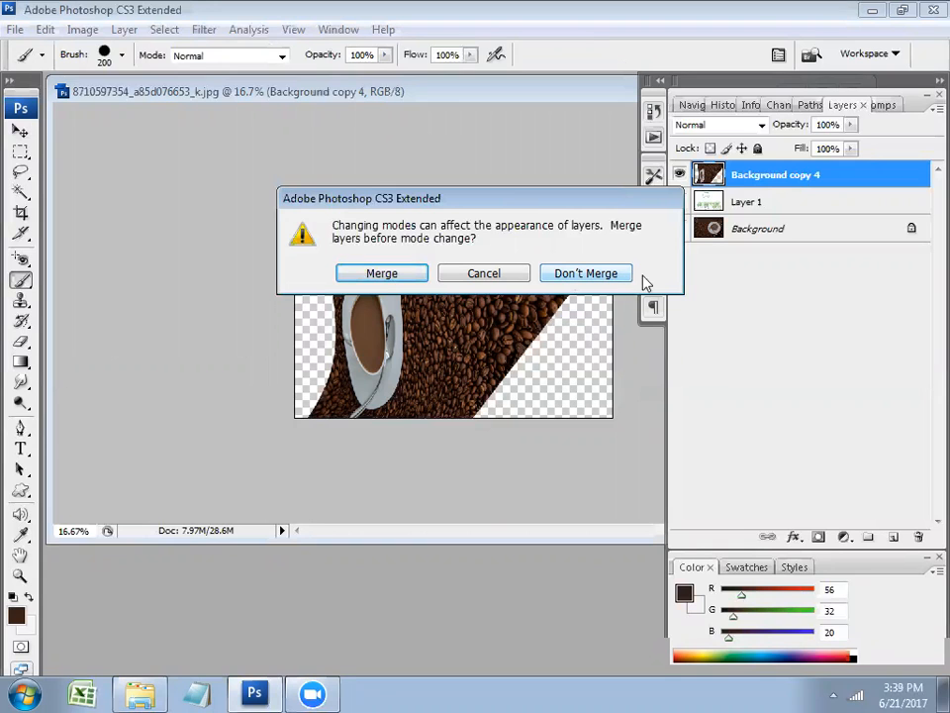
pyautogui.click(482, 274)
pyautogui.click(79, 28)
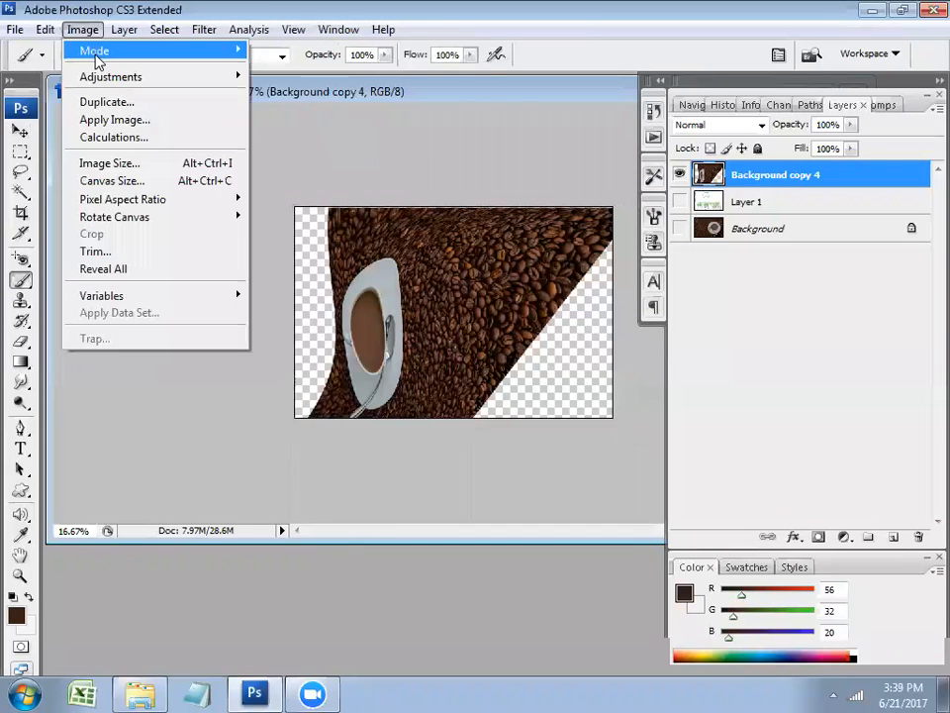
pyautogui.moveTo(106, 55)
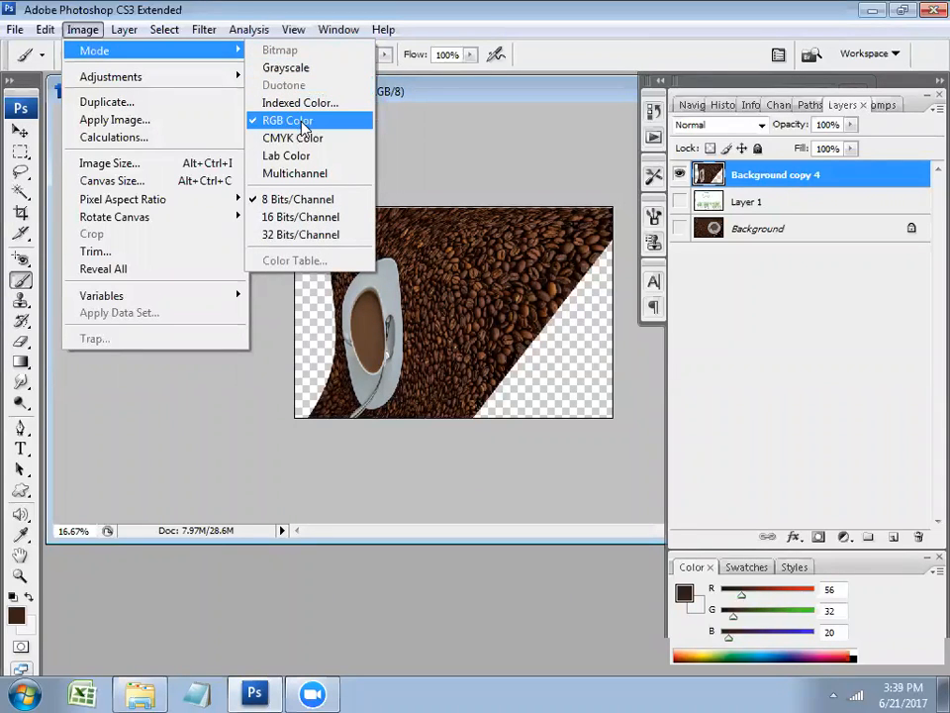
pyautogui.moveTo(207, 85)
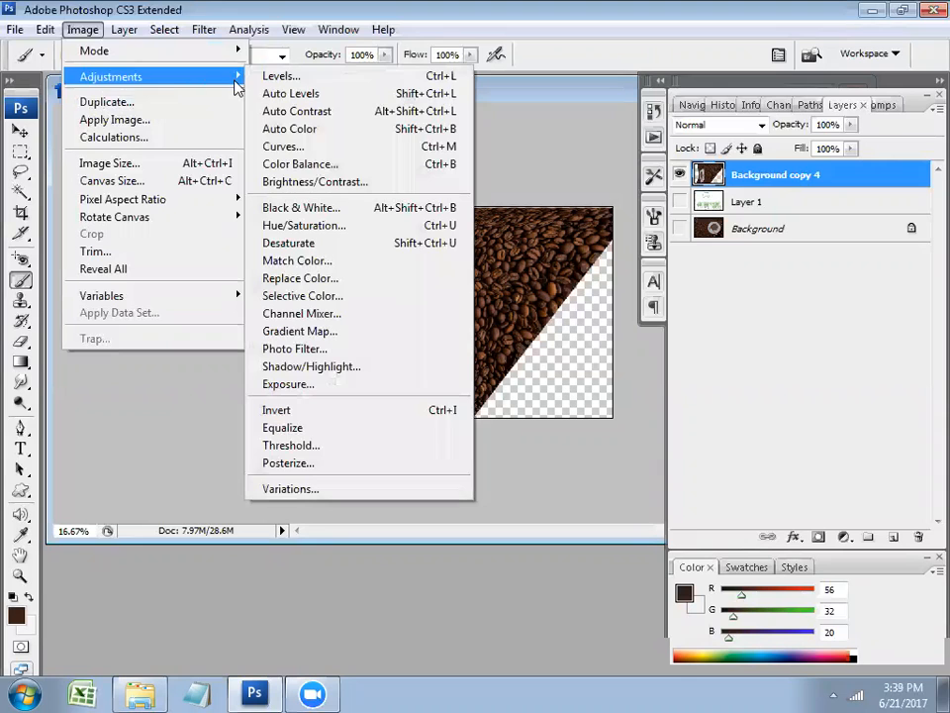
pyautogui.moveTo(134, 79)
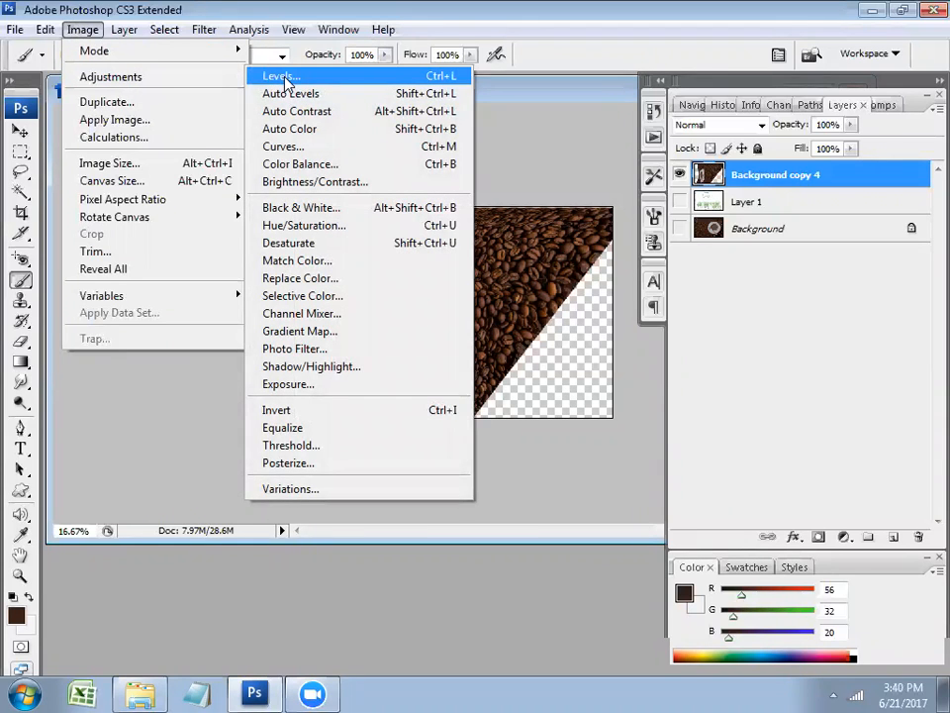
pyautogui.click(341, 78)
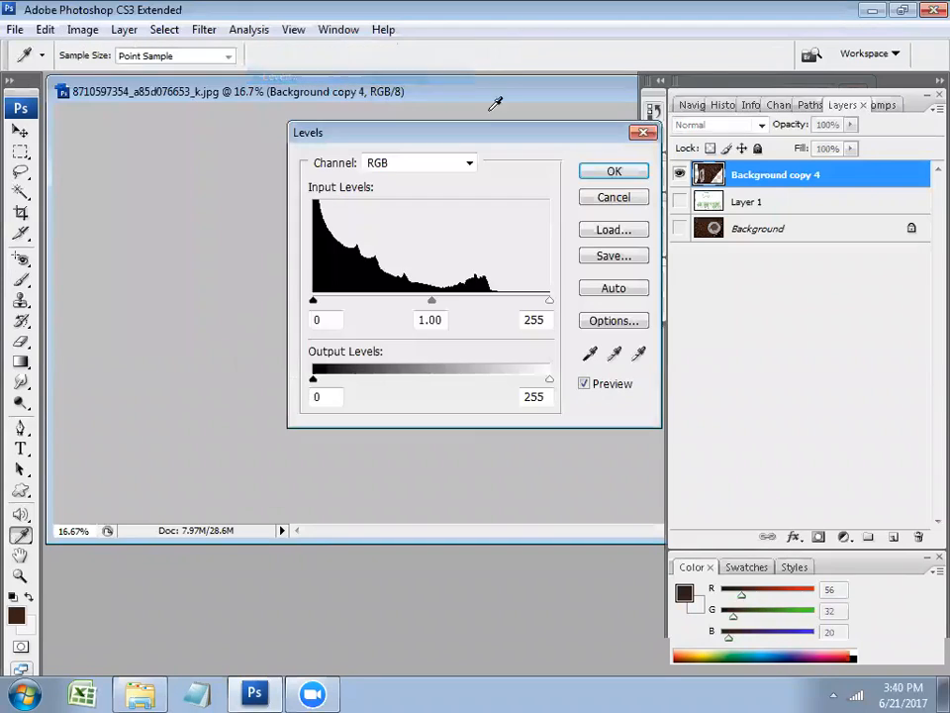
pyautogui.moveTo(479, 145); pyautogui.dragTo(171, 189)
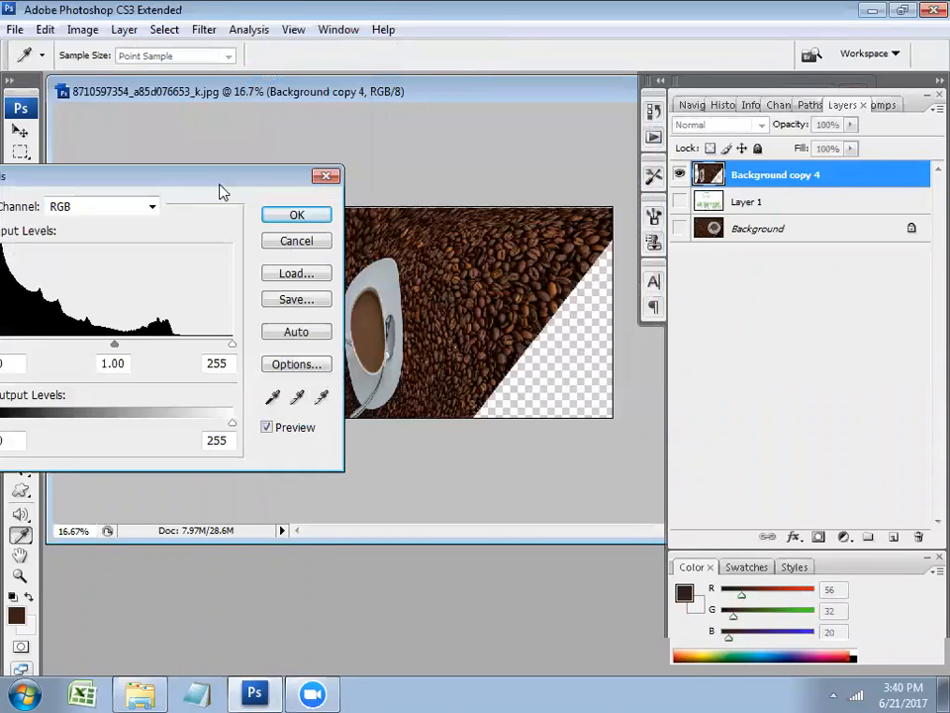
pyautogui.moveTo(115, 343); pyautogui.dragTo(88, 361)
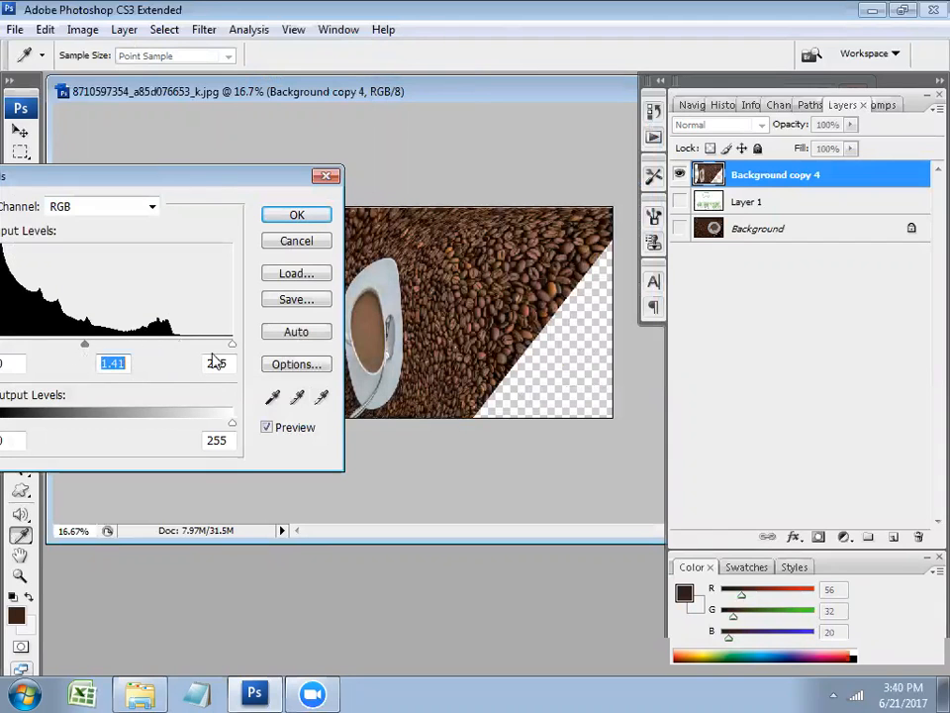
pyautogui.moveTo(231, 344)
pyautogui.mouseDown()
pyautogui.moveTo(138, 348)
pyautogui.moveTo(230, 345)
pyautogui.mouseUp()
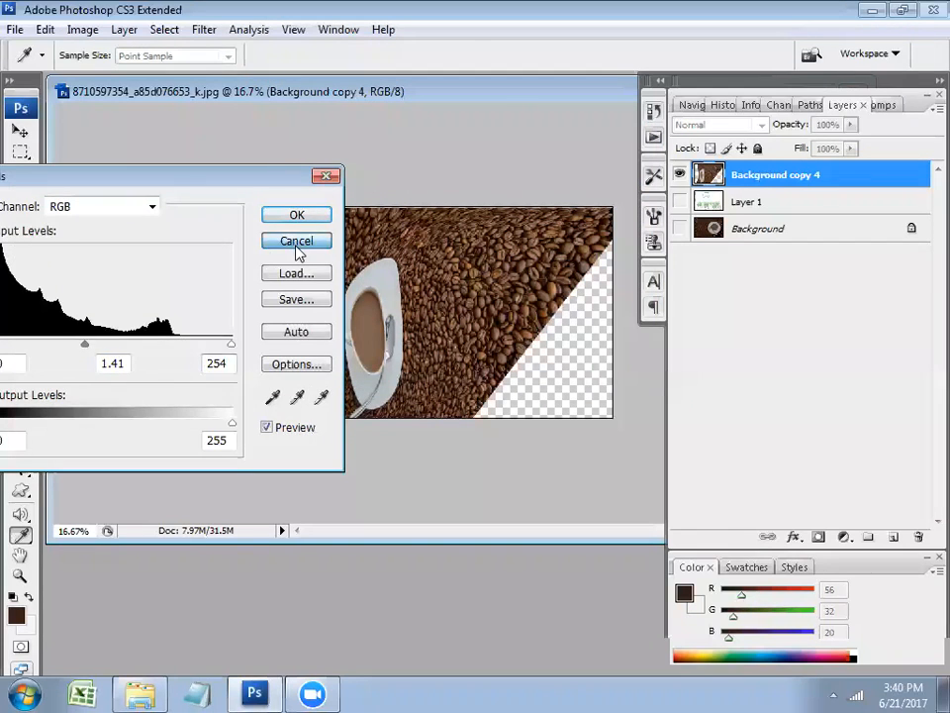
pyautogui.click(296, 242)
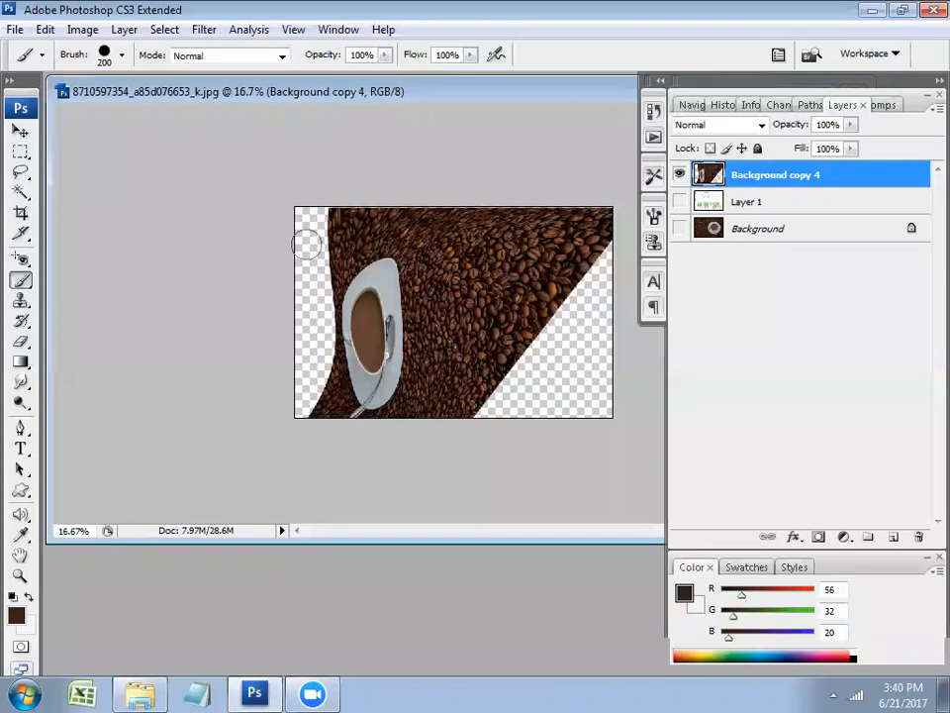
pyautogui.click(99, 29)
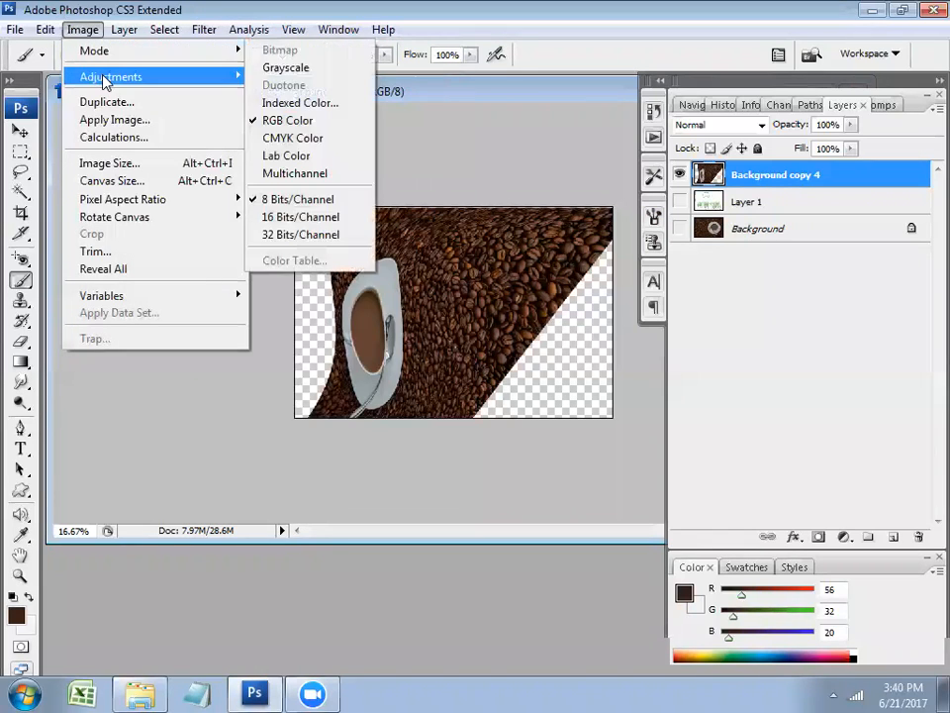
pyautogui.click(505, 144)
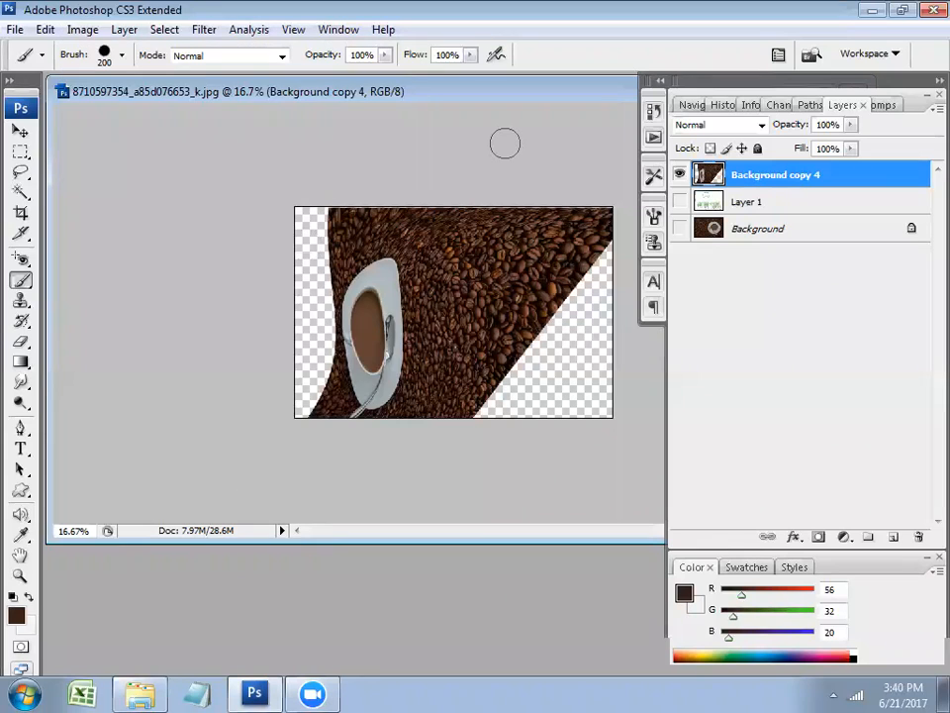
pyautogui.click(82, 30)
pyautogui.moveTo(164, 38)
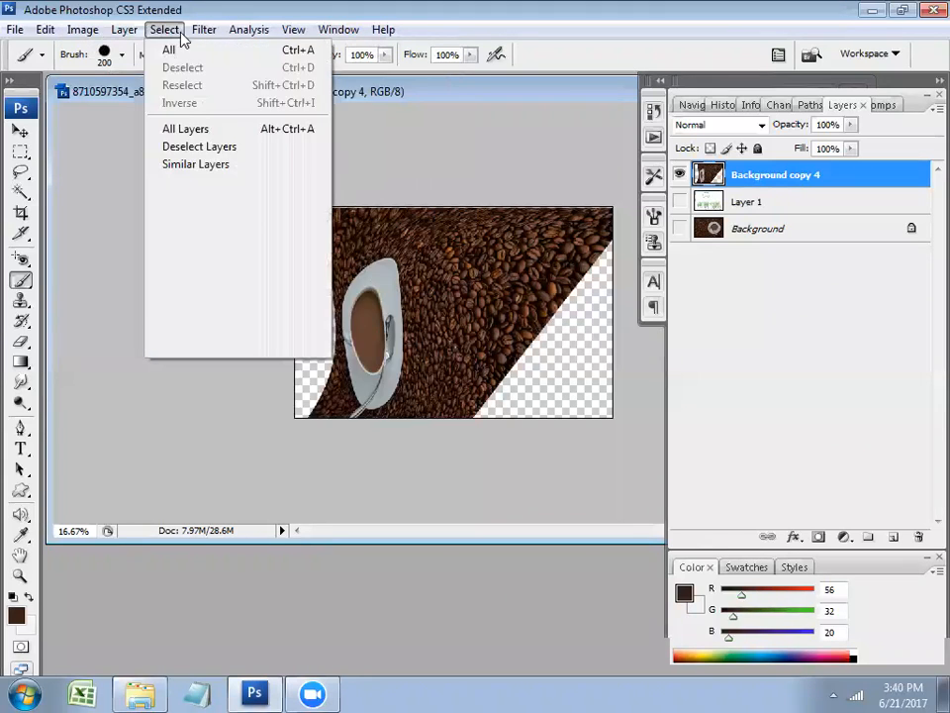
pyautogui.moveTo(204, 29)
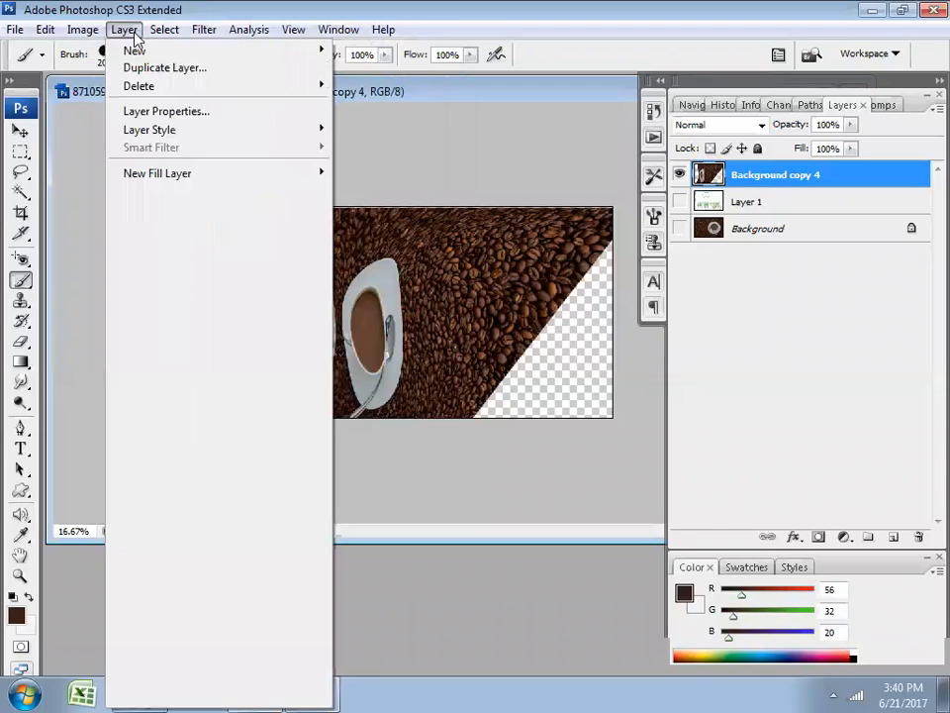
pyautogui.moveTo(83, 30)
pyautogui.moveTo(111, 76)
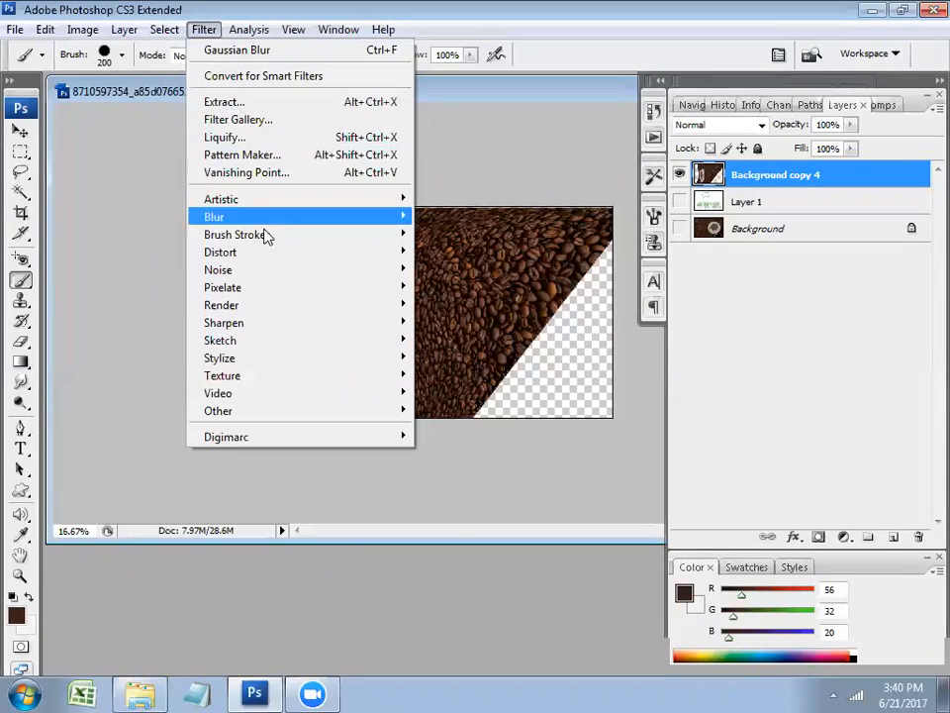
pyautogui.click(520, 225)
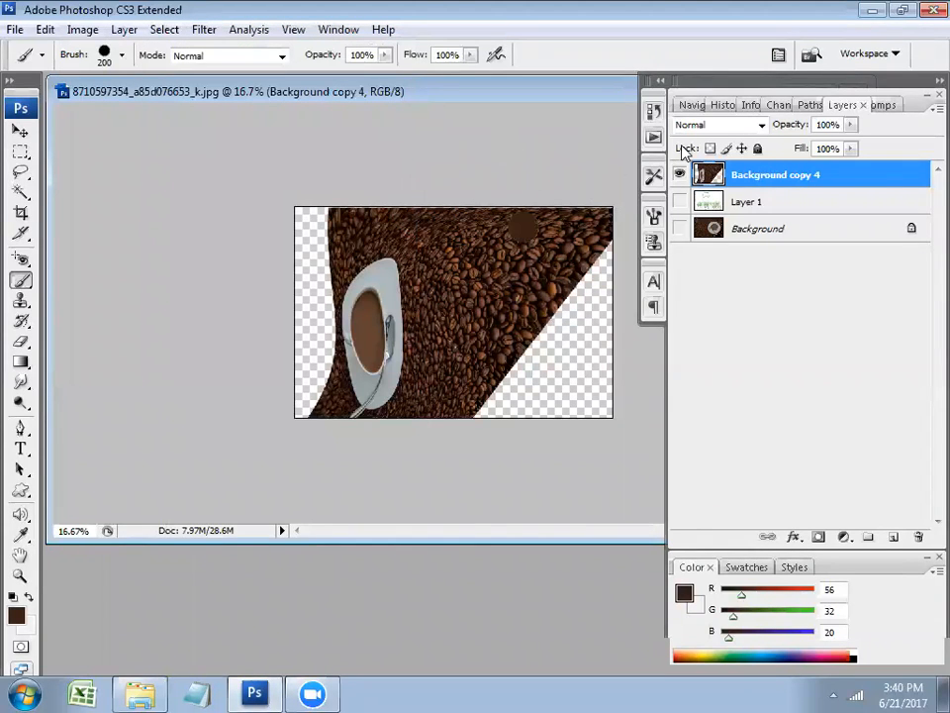
# In Levels for the Background copy 4 layer, set the RGB midtone input to 0.35 and the white input to 130
pyautogui.click(204, 29)
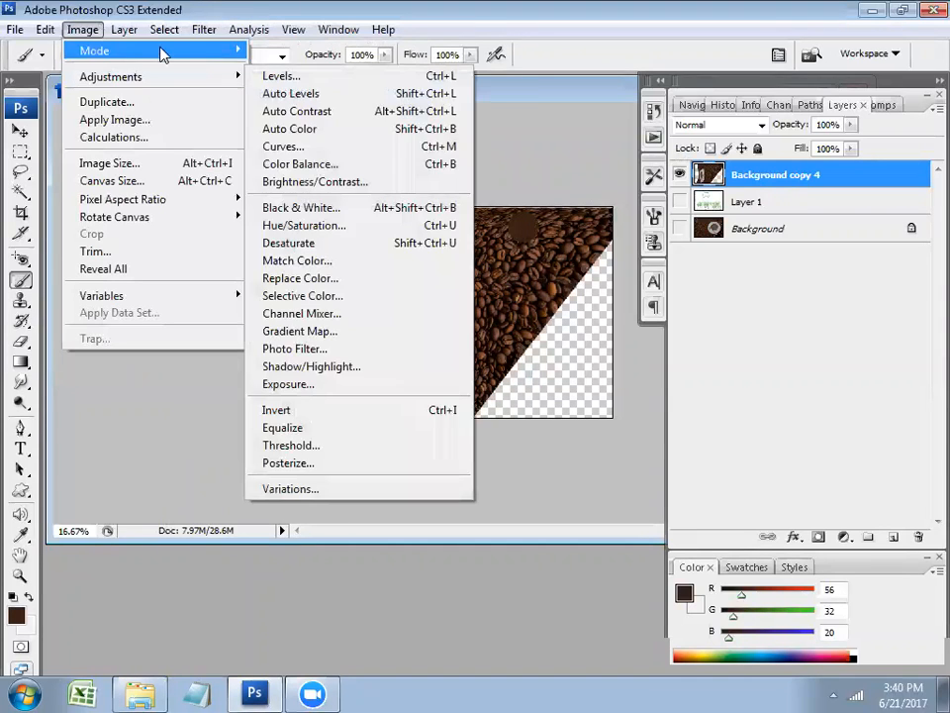
pyautogui.moveTo(170, 80)
pyautogui.click(297, 77)
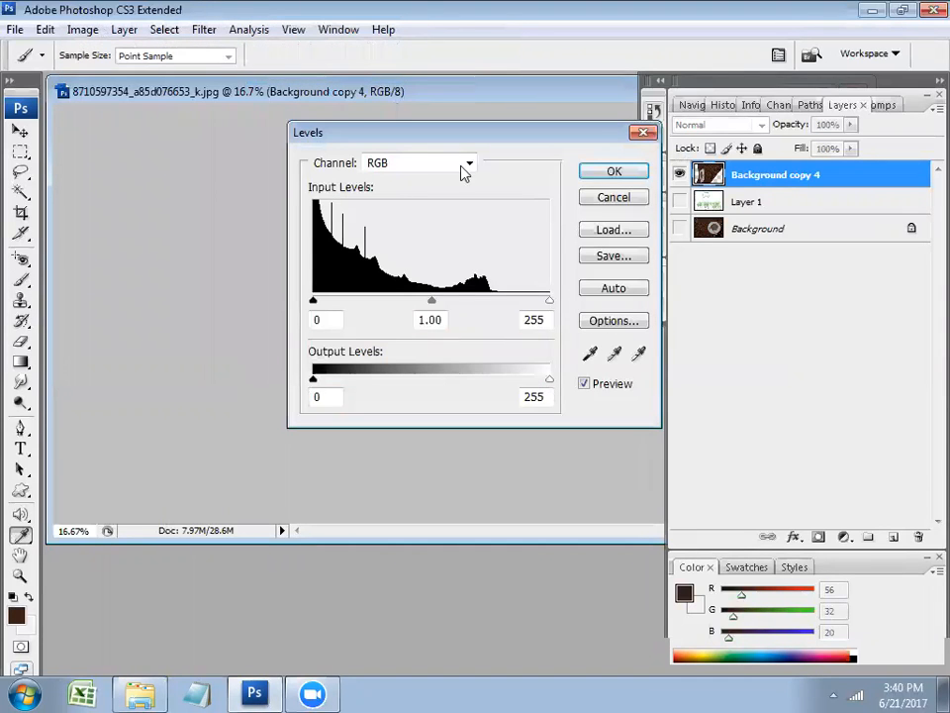
pyautogui.moveTo(515, 140); pyautogui.dragTo(242, 163)
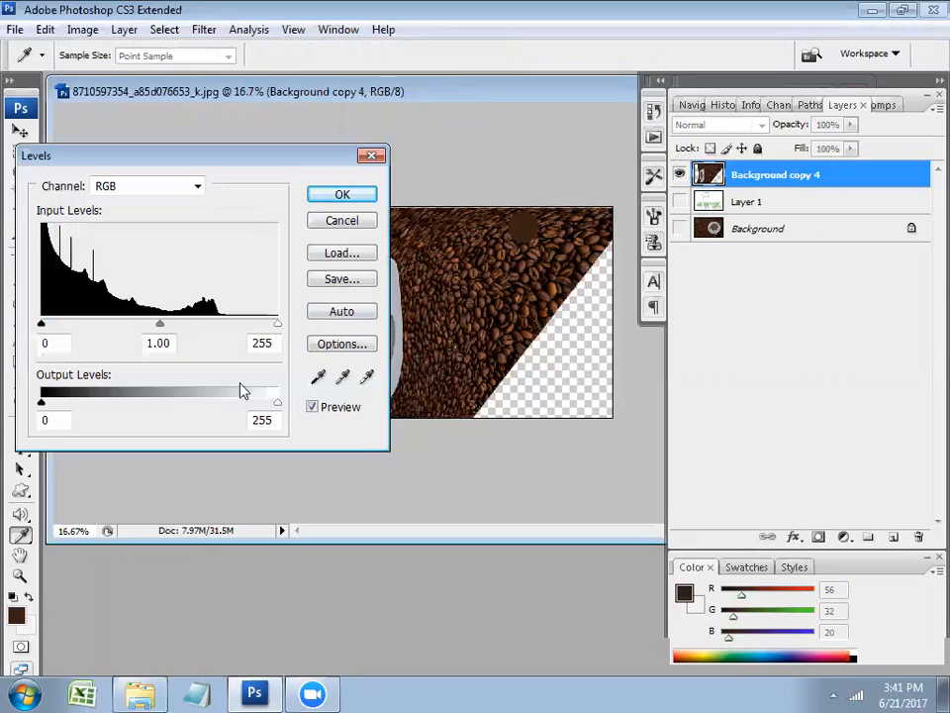
pyautogui.moveTo(160, 323); pyautogui.dragTo(120, 329)
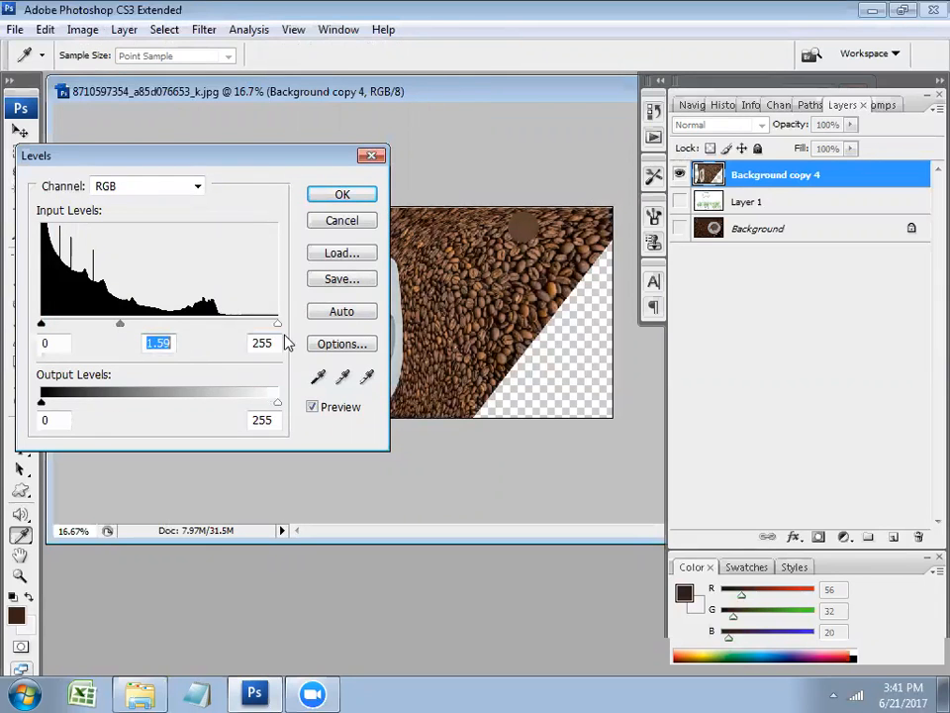
pyautogui.moveTo(277, 325)
pyautogui.mouseDown()
pyautogui.moveTo(156, 320)
pyautogui.moveTo(279, 324)
pyautogui.mouseUp()
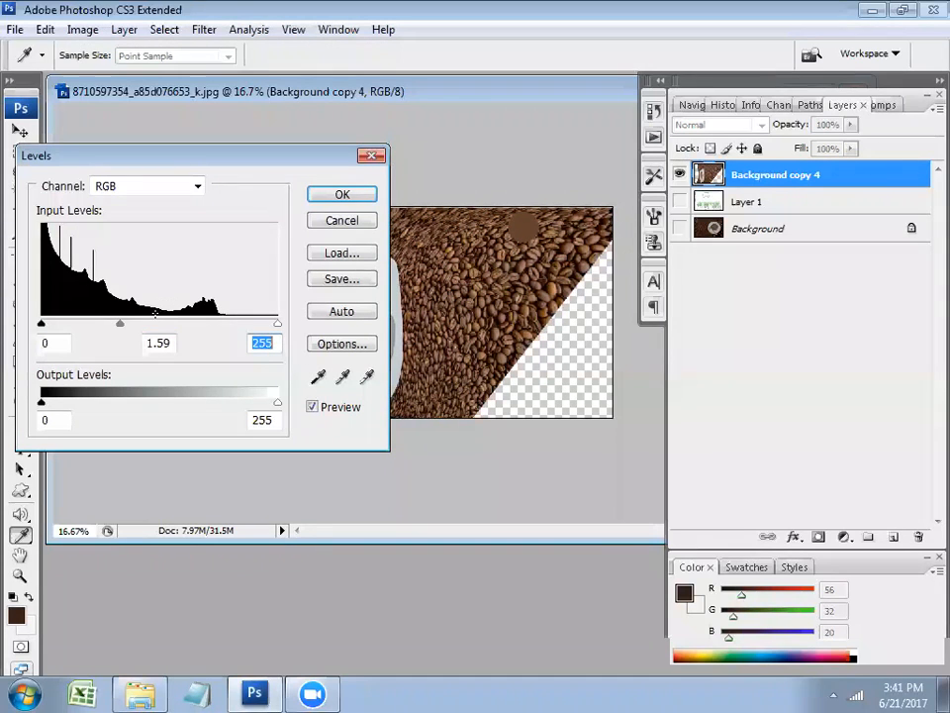
pyautogui.moveTo(127, 330); pyautogui.dragTo(173, 324)
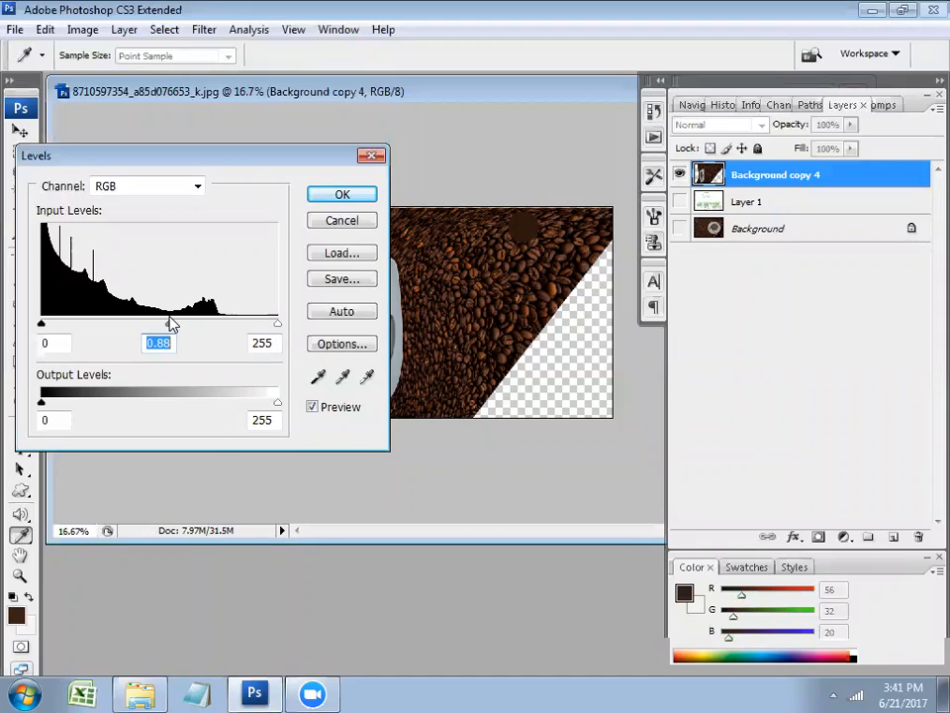
pyautogui.moveTo(170, 324)
pyautogui.mouseDown()
pyautogui.moveTo(274, 326)
pyautogui.moveTo(162, 324)
pyautogui.mouseUp()
pyautogui.press('Tab')
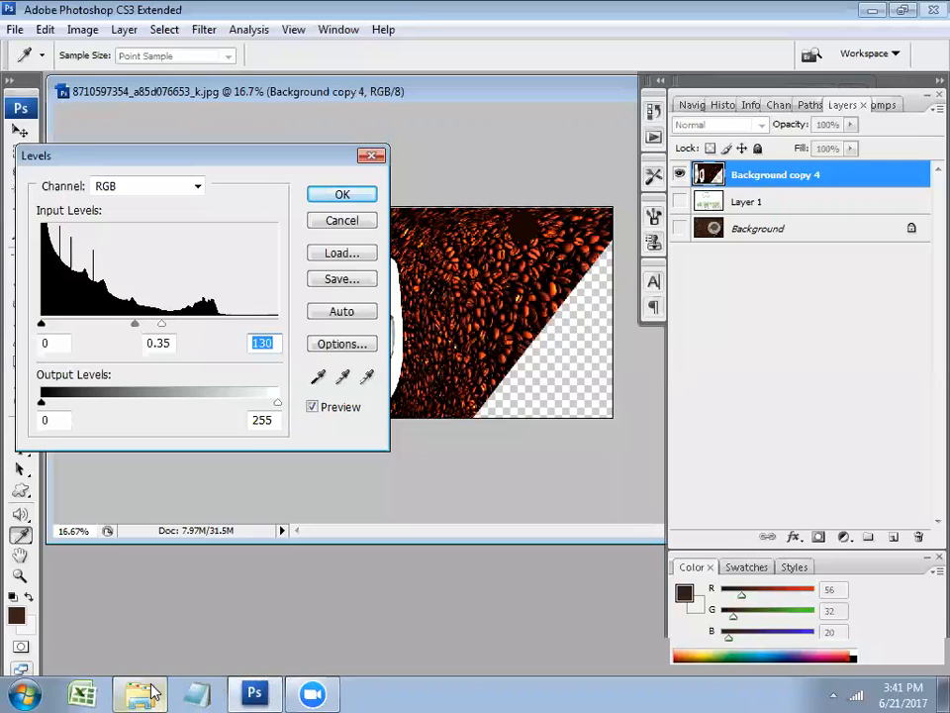
# Switch to Windows Explorer and open the book cover folder in Dropbox under happiness days and divide the world
pyautogui.moveTo(152, 693)
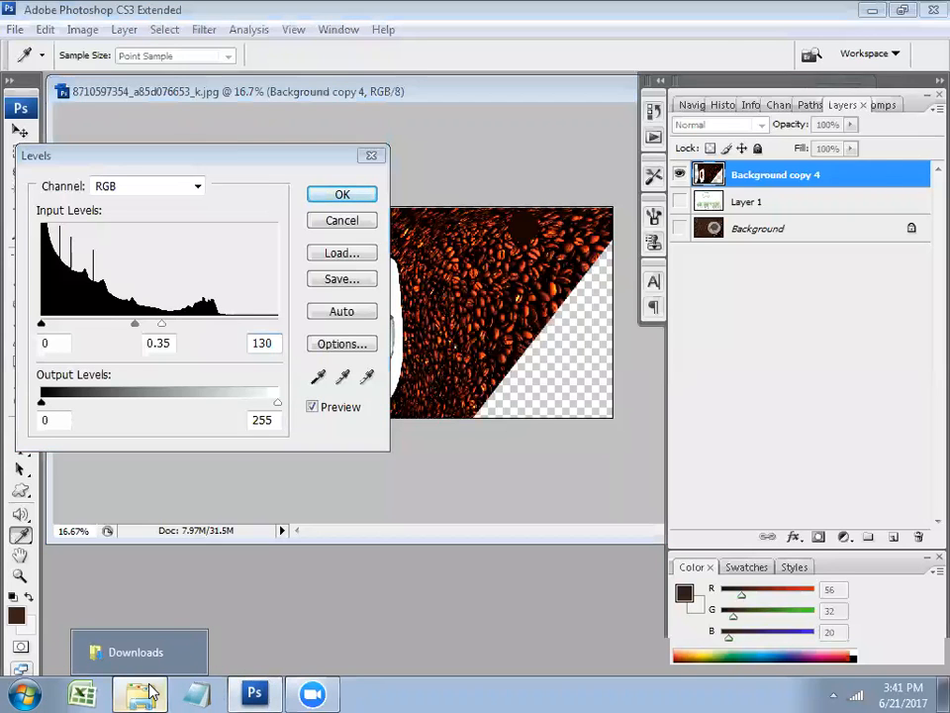
pyautogui.click(151, 693)
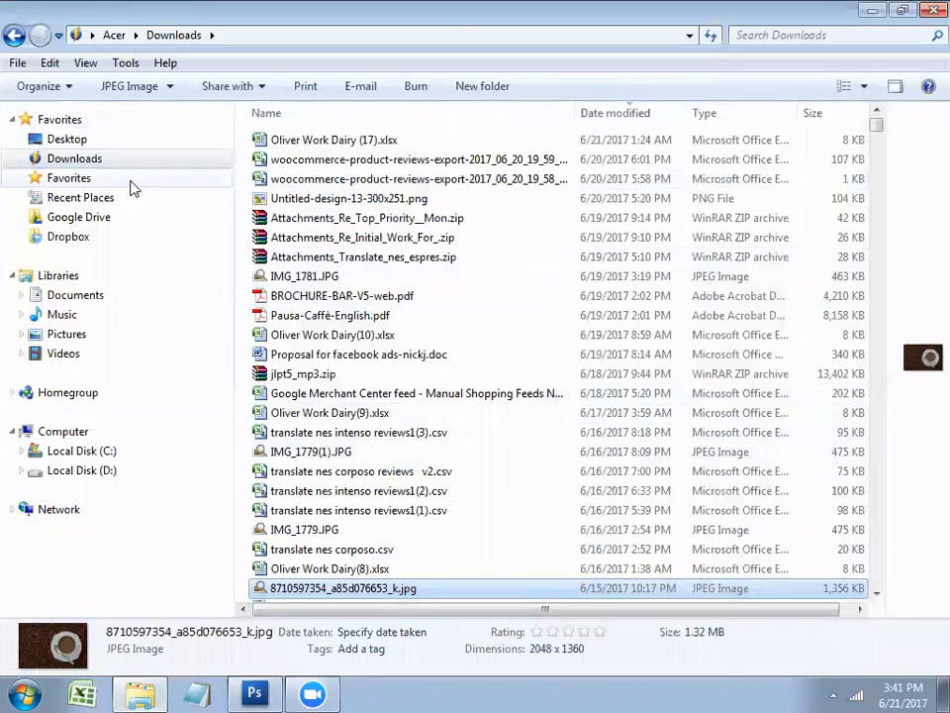
pyautogui.click(99, 215)
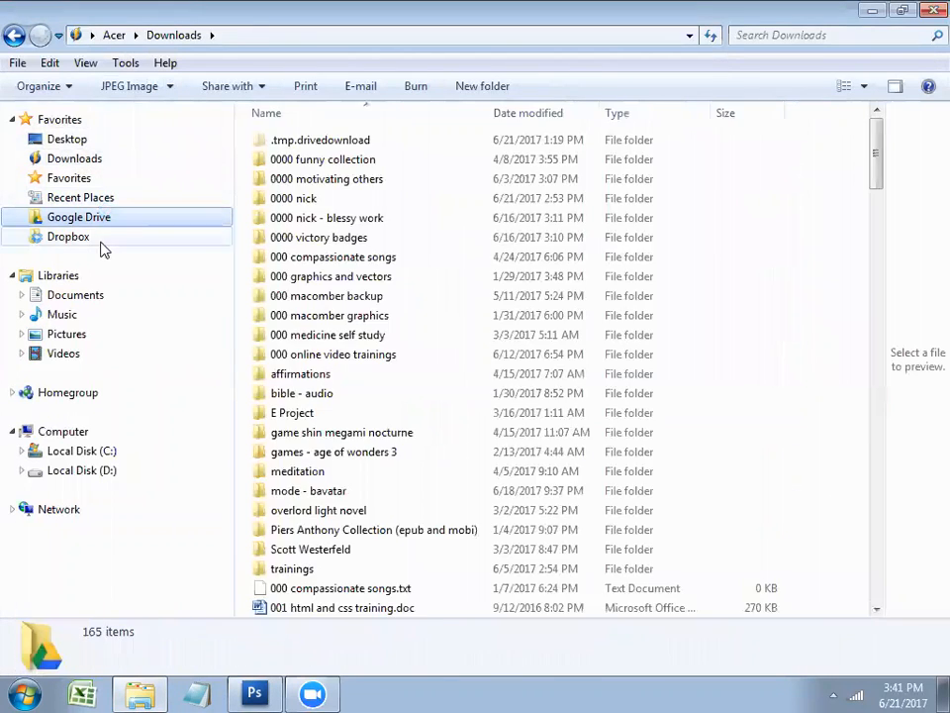
pyautogui.click(99, 237)
pyautogui.doubleClick(332, 163)
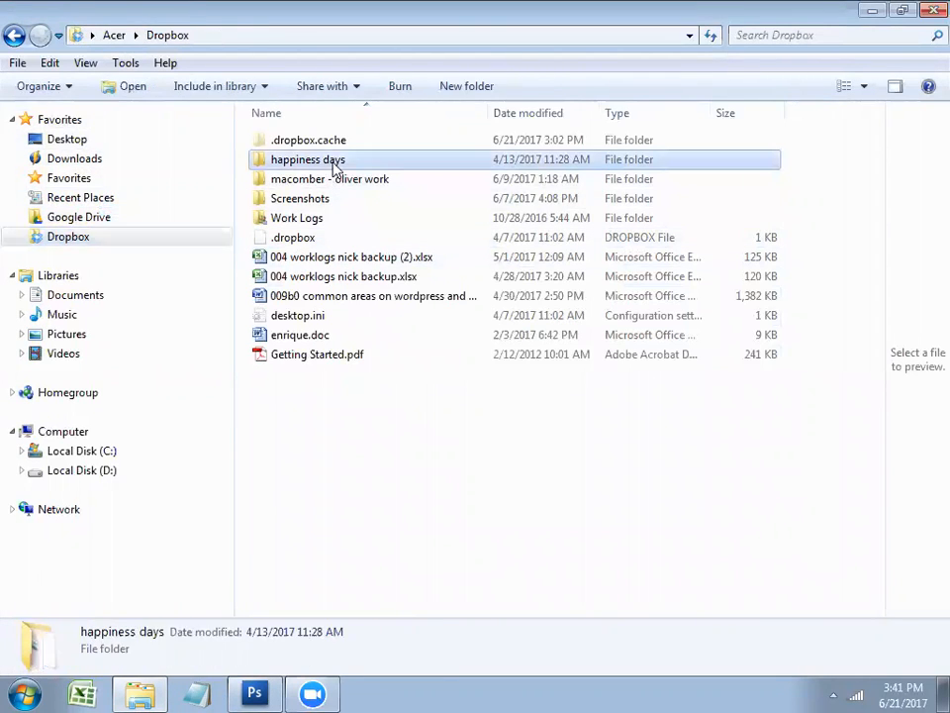
pyautogui.doubleClick(303, 181)
pyautogui.doubleClick(302, 141)
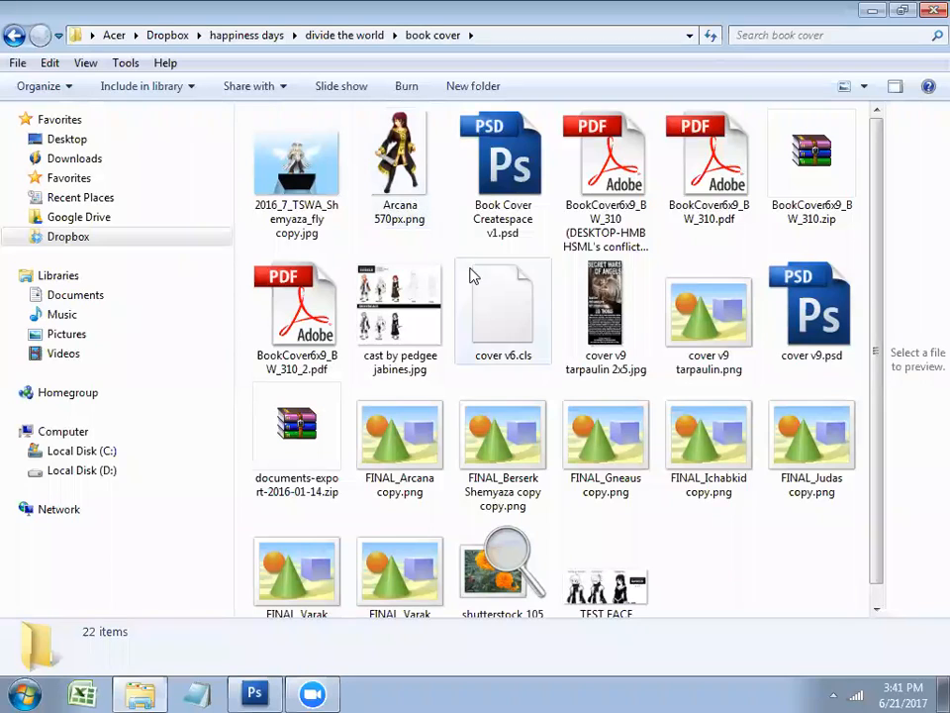
# Browse the book cover artwork and examine FINAL_Gneaus copy.png enlarged in a maximized Windows Photo Viewer
pyautogui.click(417, 315)
pyautogui.scroll(-1, 417, 315)
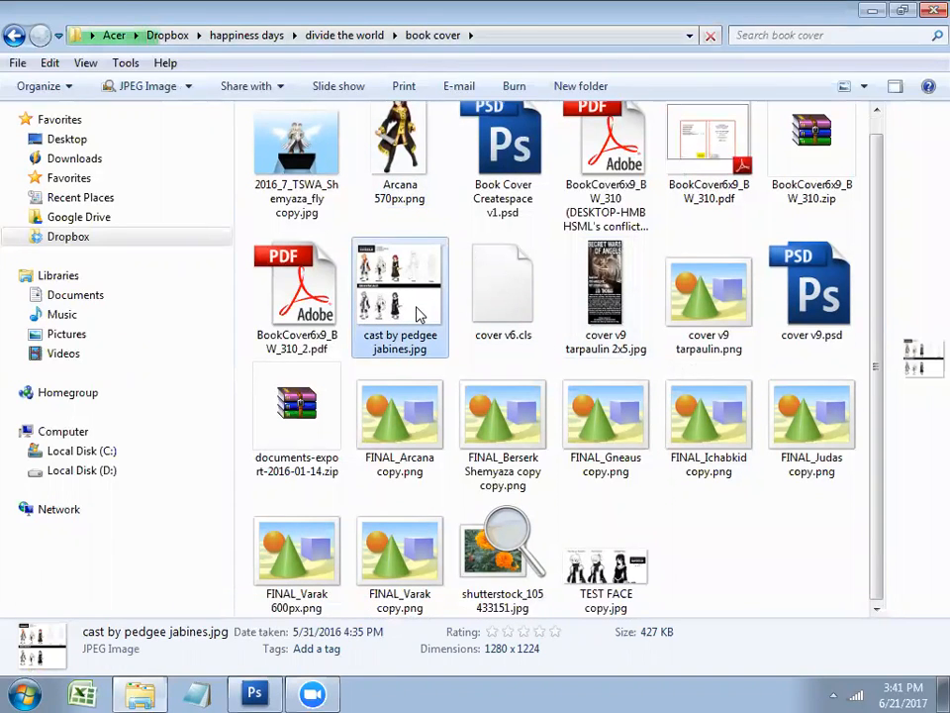
pyautogui.click(606, 561)
pyautogui.scroll(1, 601, 558)
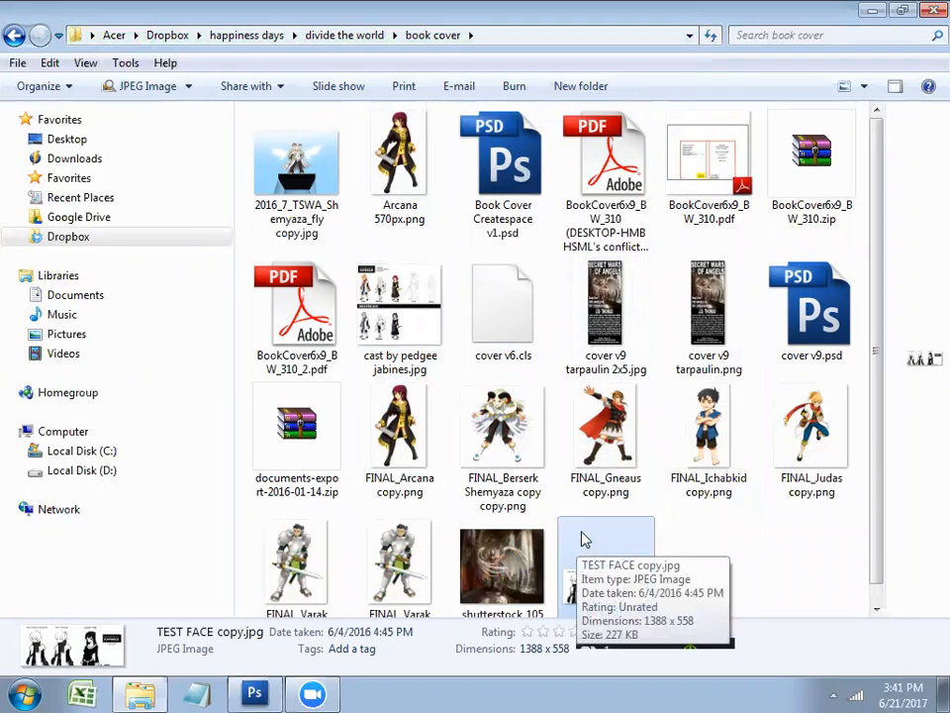
pyautogui.doubleClick(584, 432)
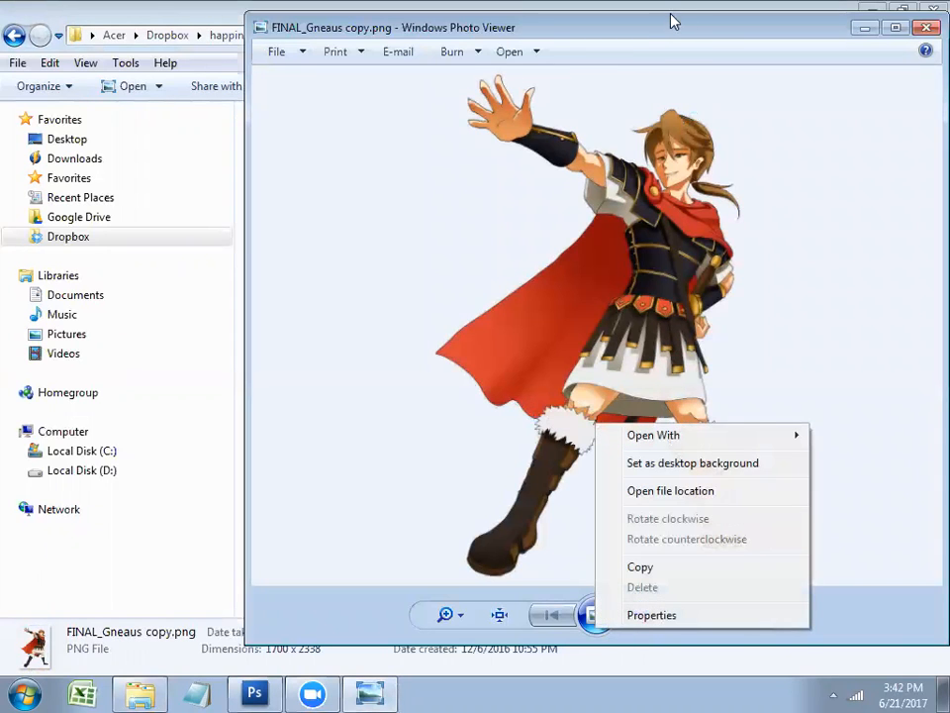
pyautogui.click(664, 40)
pyautogui.doubleClick(662, 38)
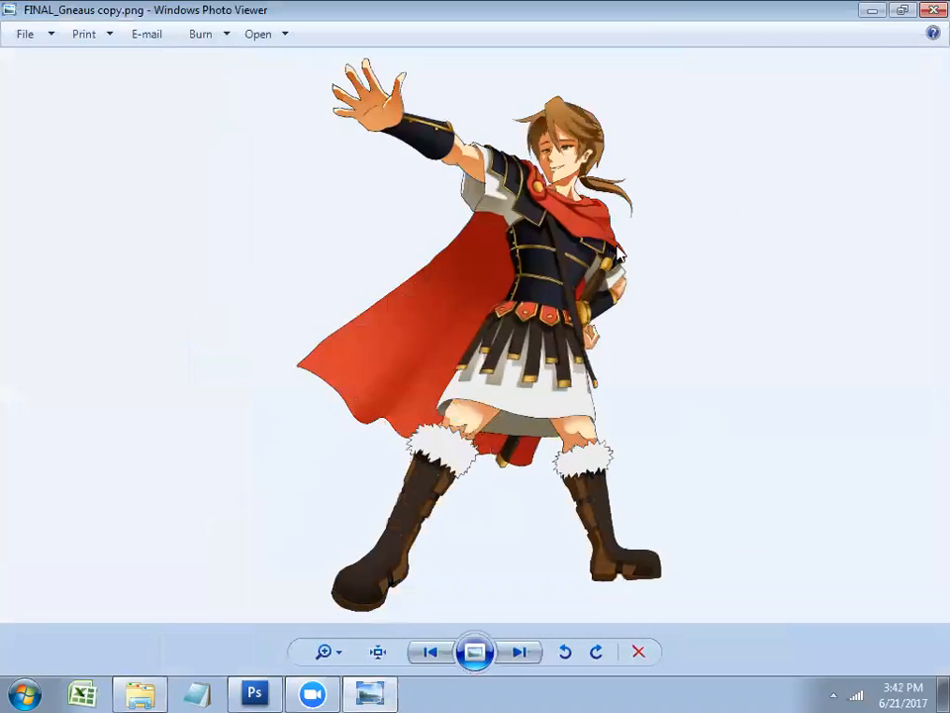
pyautogui.scroll(1, 524, 238)
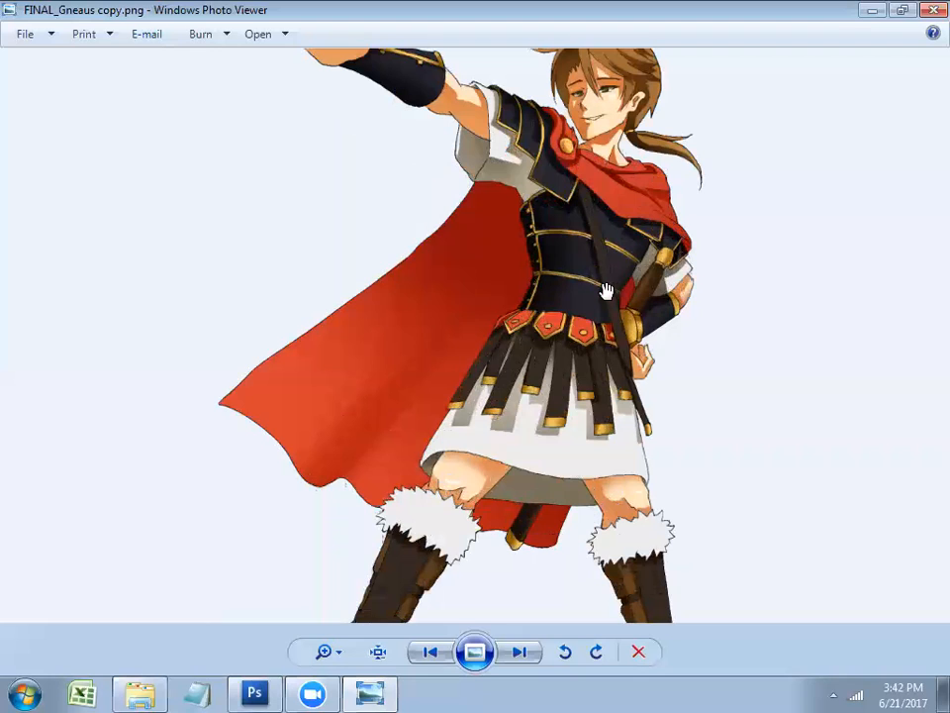
pyautogui.moveTo(525, 276); pyautogui.dragTo(403, 442)
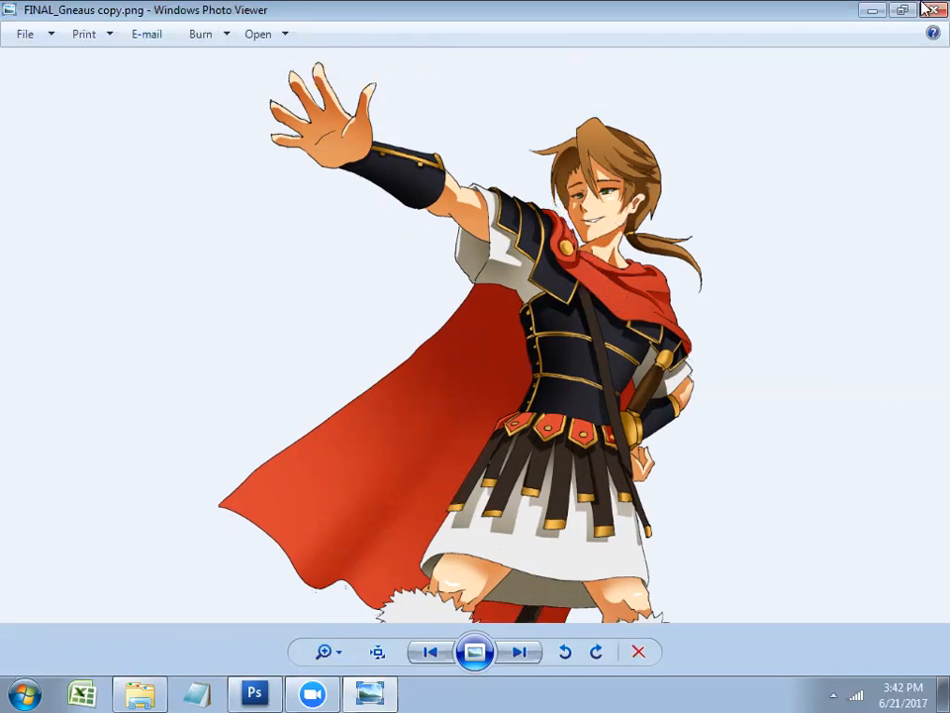
# Return to Photoshop, apply the Levels adjustment to the Background copy 4 layer and activate the Brush tool
pyautogui.click(873, 12)
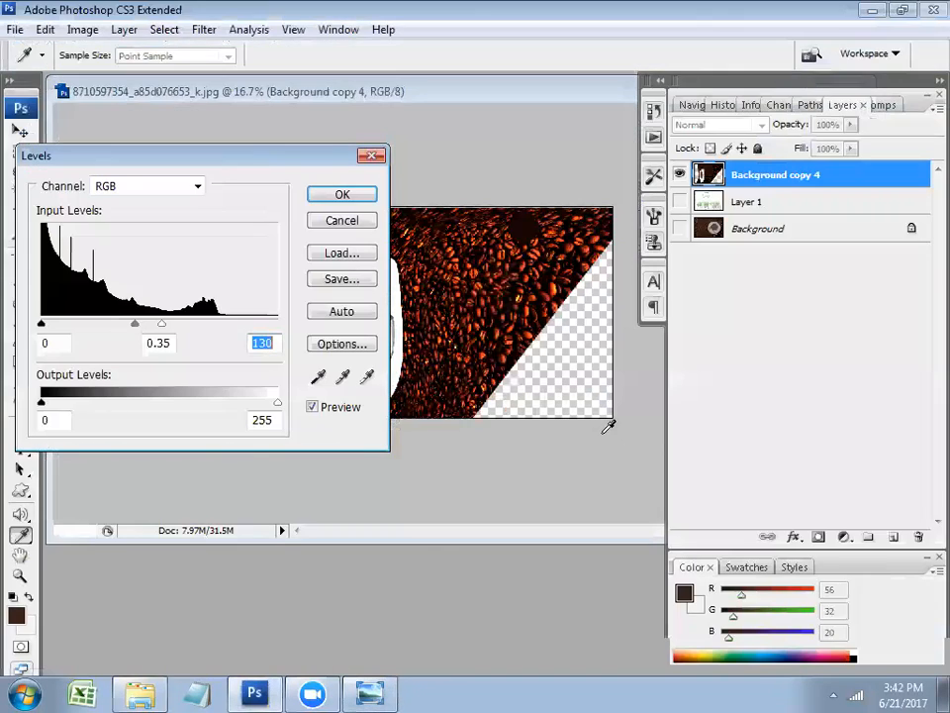
pyautogui.click(341, 194)
pyautogui.press('b')
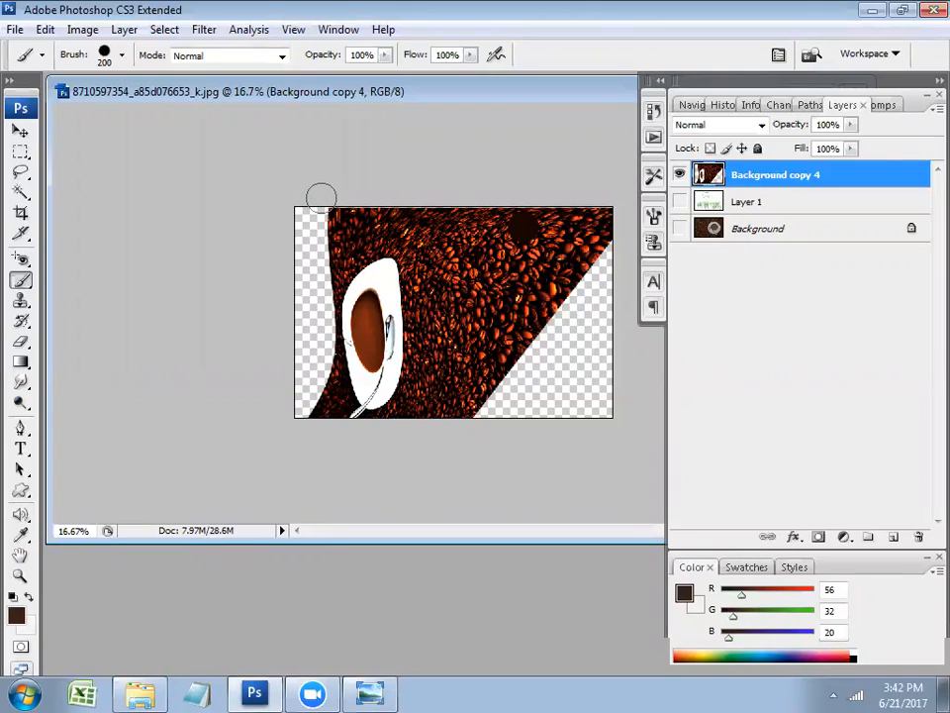
# Show and duplicate the Background layer, and hide the Background copy 4 layer
pyautogui.click(79, 28)
pyautogui.moveTo(111, 76)
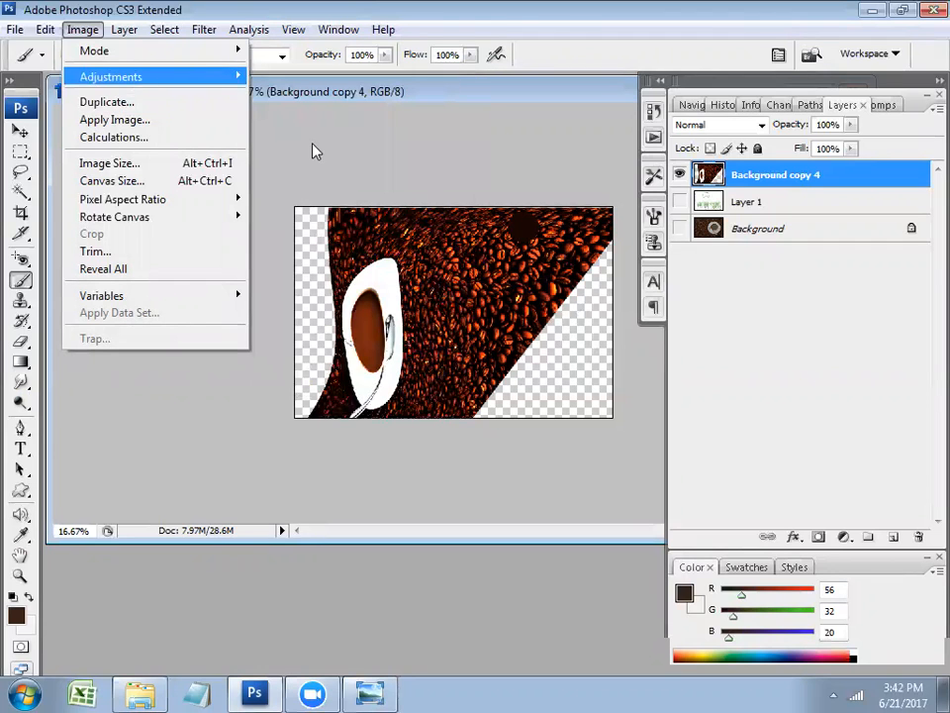
pyautogui.moveTo(205, 78)
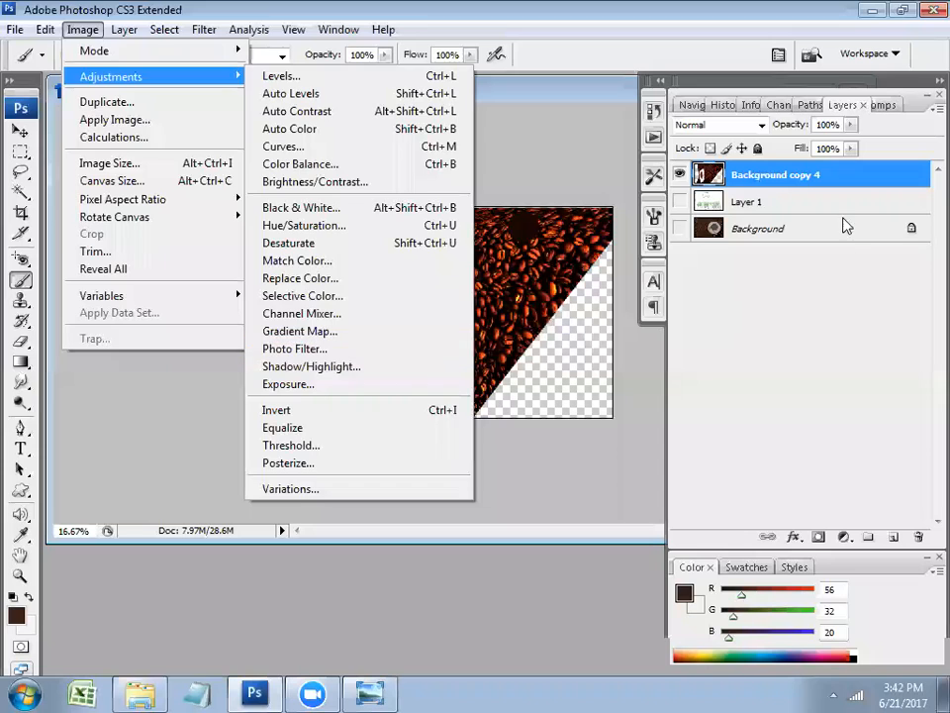
pyautogui.click(782, 188)
pyautogui.click(749, 232)
pyautogui.click(679, 229)
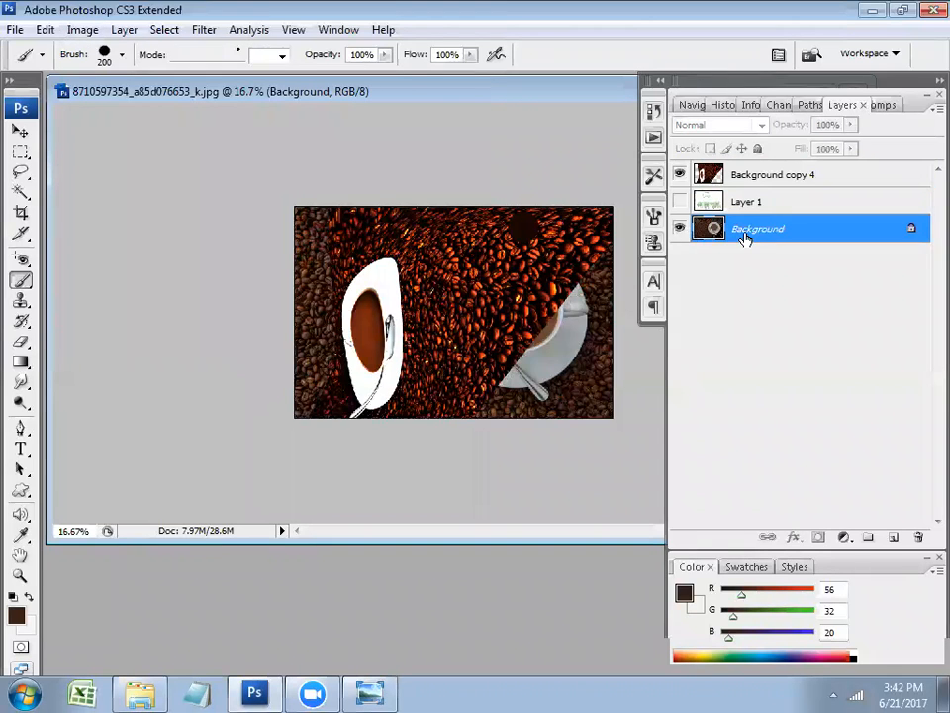
pyautogui.rightClick(744, 231)
pyautogui.click(803, 276)
pyautogui.click(790, 208)
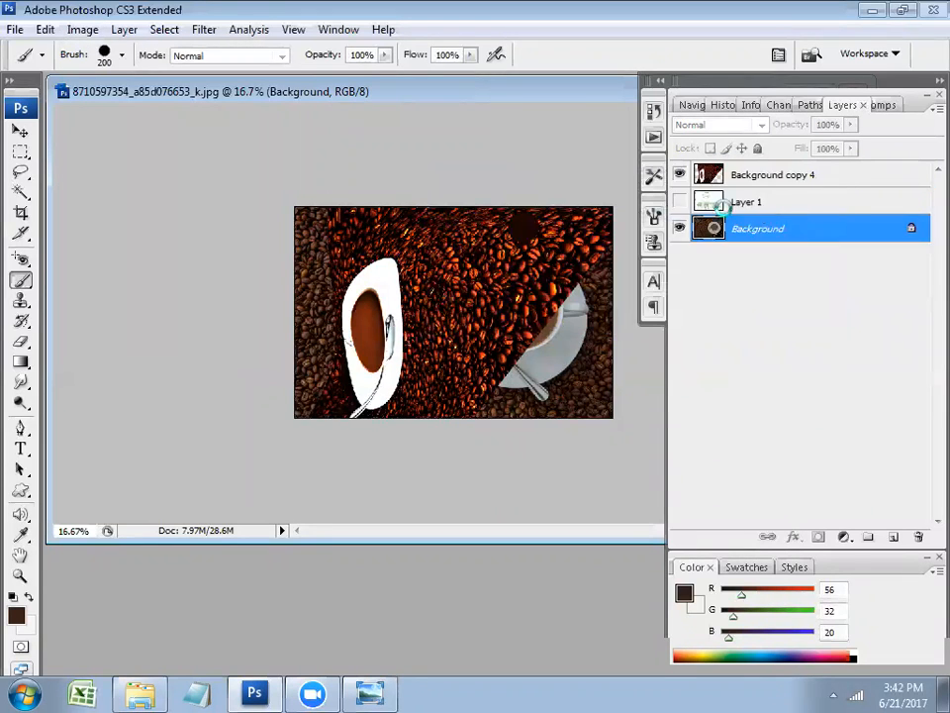
pyautogui.click(679, 174)
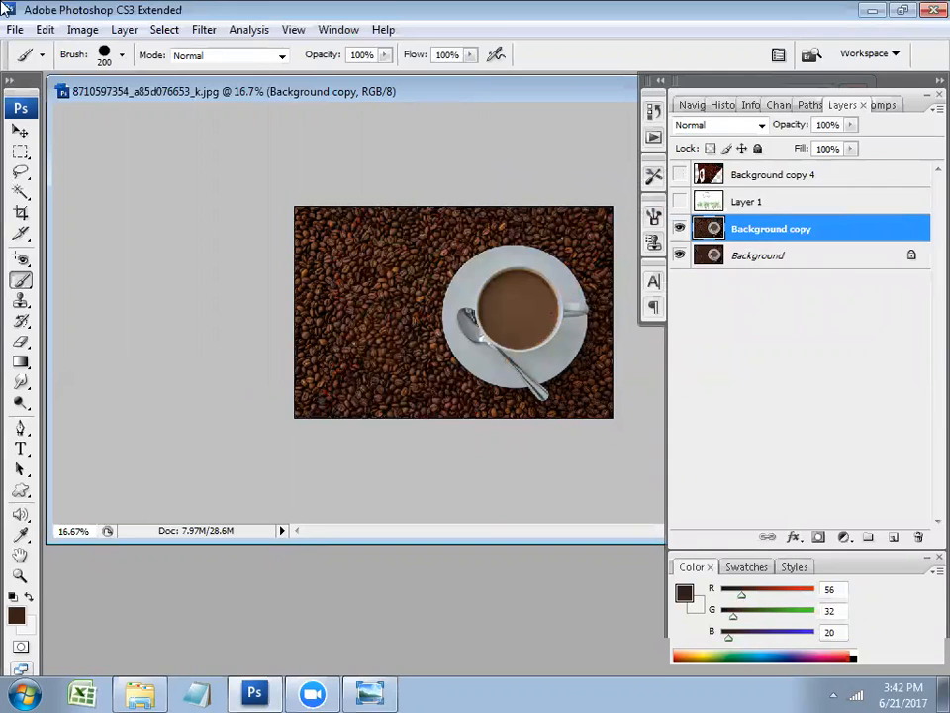
# Try a Photo Filter on the Background copy layer using Warming Filter (81) at 80% density
pyautogui.click(82, 29)
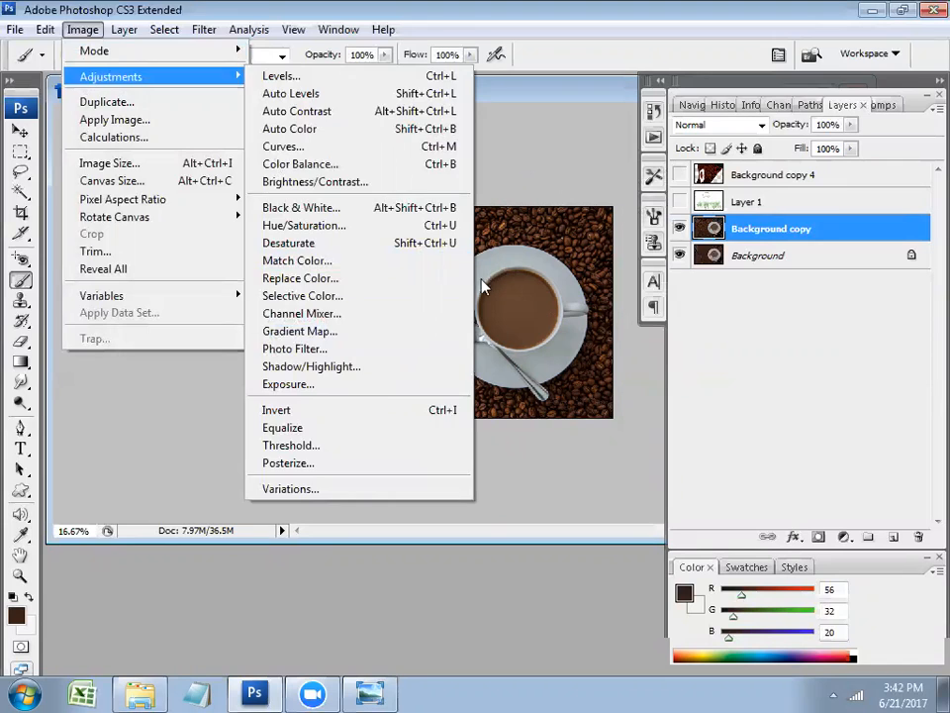
pyautogui.click(396, 350)
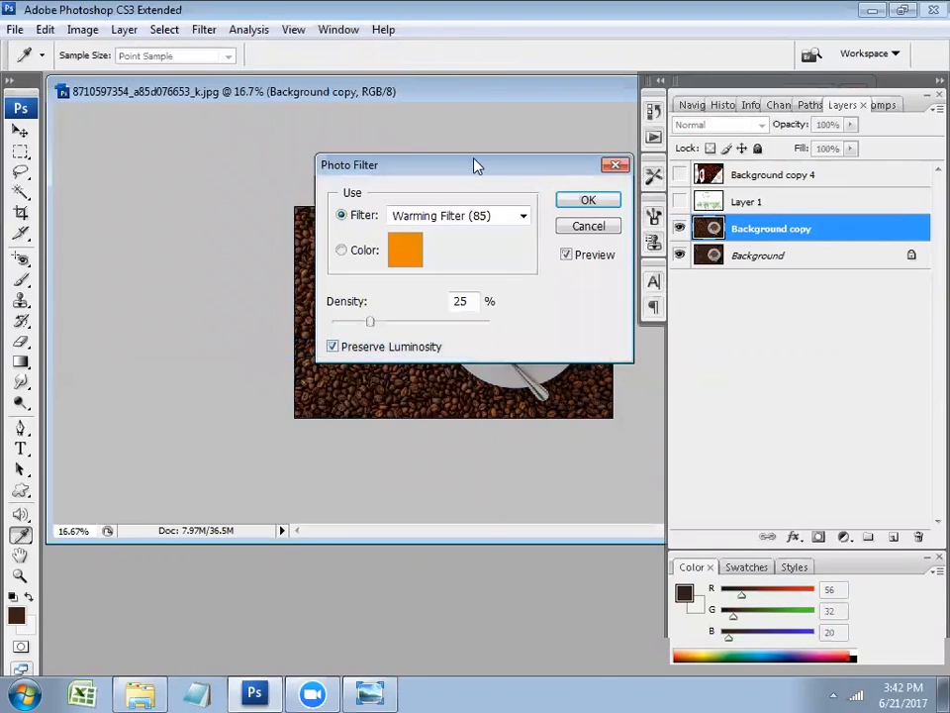
pyautogui.moveTo(474, 159); pyautogui.dragTo(191, 145)
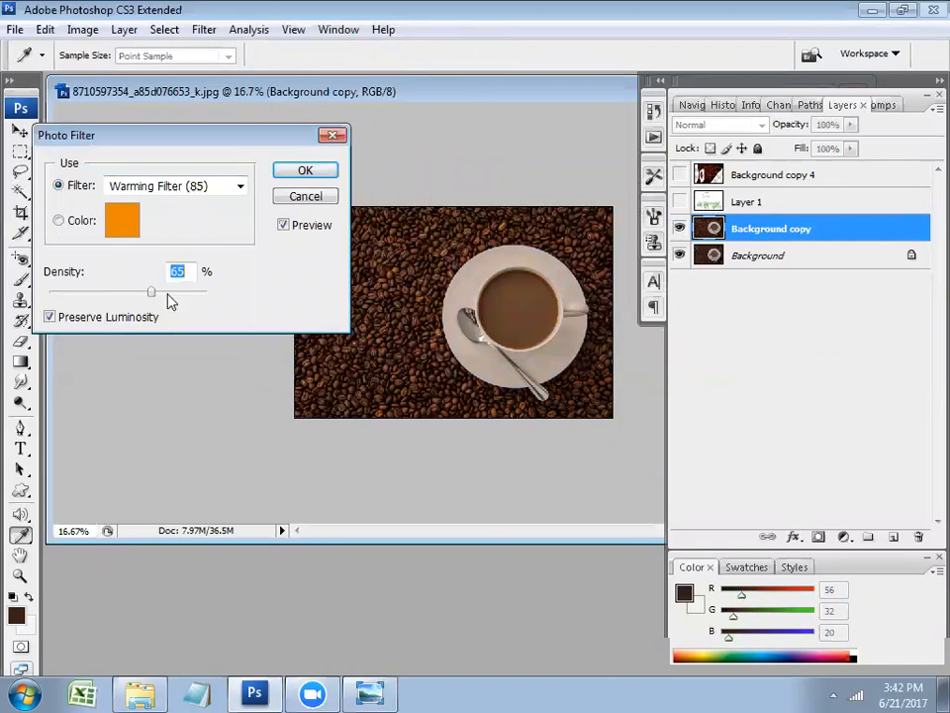
pyautogui.click(201, 188)
pyautogui.click(159, 233)
# Try several other Photo Filter presets, ending with Deep Emerald, and cancel the adjustment
pyautogui.click(203, 190)
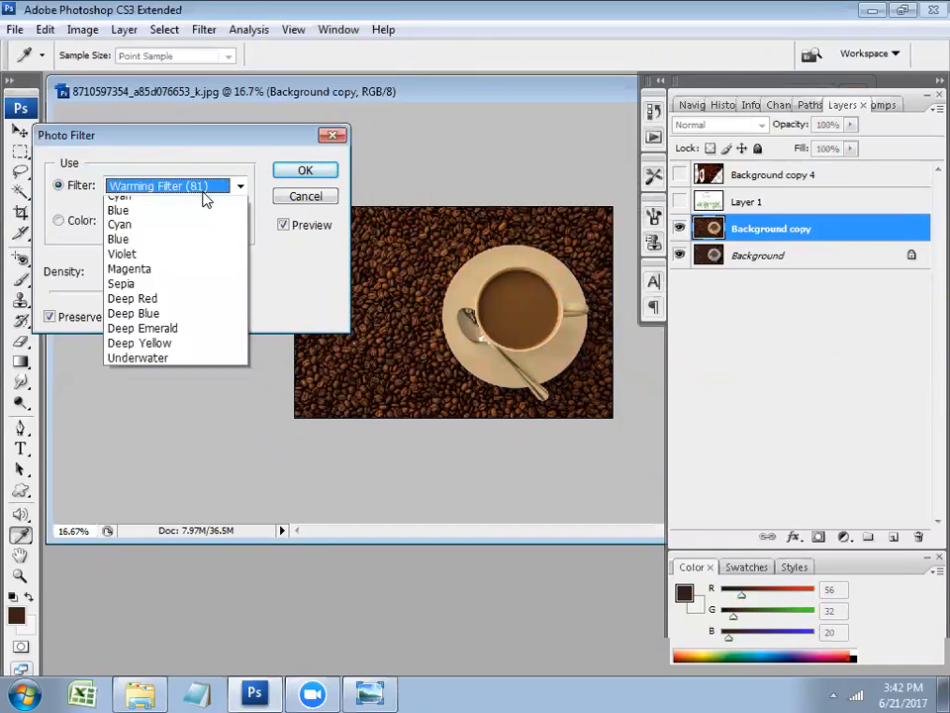
pyautogui.click(191, 269)
pyautogui.click(210, 187)
pyautogui.click(195, 337)
pyautogui.click(215, 192)
pyautogui.click(182, 397)
pyautogui.click(212, 187)
pyautogui.click(163, 456)
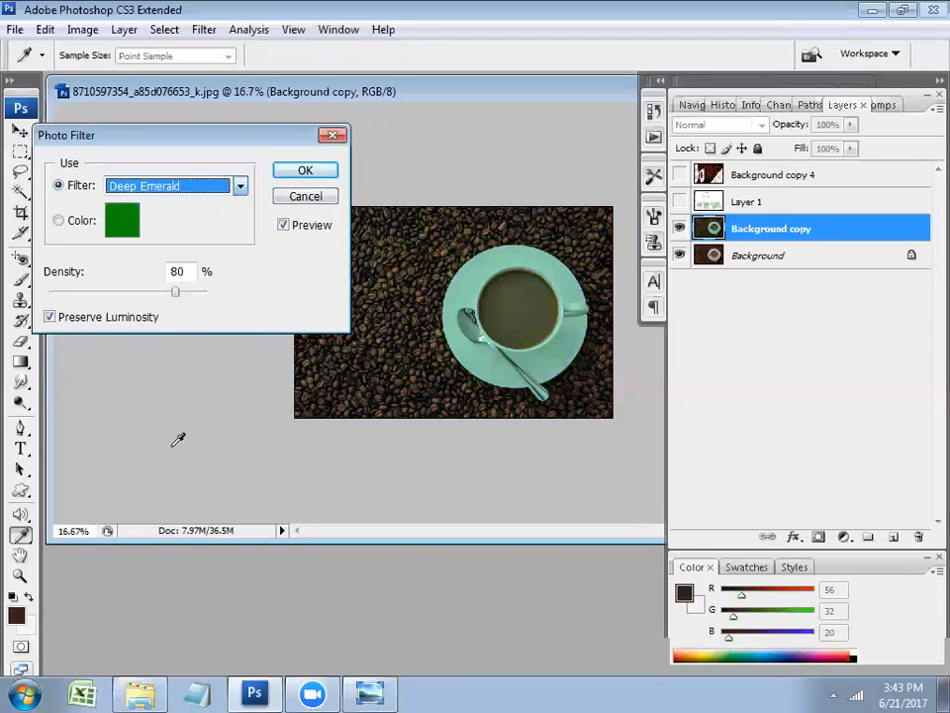
pyautogui.click(331, 202)
# Try shifting the hue, lowering the saturation and raising the lightness of Background copy in Hue/Saturation, and cancel
pyautogui.click(82, 28)
pyautogui.moveTo(99, 77)
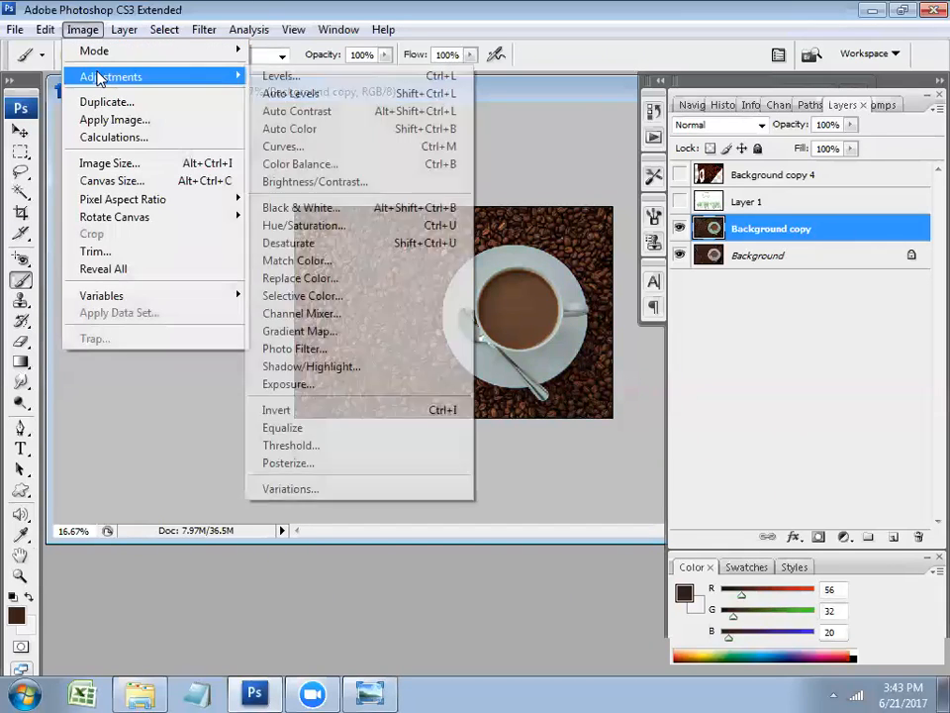
pyautogui.click(297, 225)
pyautogui.moveTo(555, 152); pyautogui.dragTo(251, 205)
pyautogui.moveTo(122, 274)
pyautogui.mouseDown()
pyautogui.moveTo(169, 273)
pyautogui.moveTo(89, 278)
pyautogui.moveTo(124, 274)
pyautogui.mouseUp()
pyautogui.moveTo(128, 322)
pyautogui.mouseDown()
pyautogui.moveTo(199, 323)
pyautogui.moveTo(18, 327)
pyautogui.moveTo(231, 332)
pyautogui.moveTo(57, 322)
pyautogui.moveTo(115, 322)
pyautogui.mouseUp()
pyautogui.moveTo(117, 366); pyautogui.dragTo(155, 368)
pyautogui.press('Escape')
# Try a Variations adjustment on Background copy with More Yellow, More Red and More Magenta in the midtones, and undo it
pyautogui.click(82, 30)
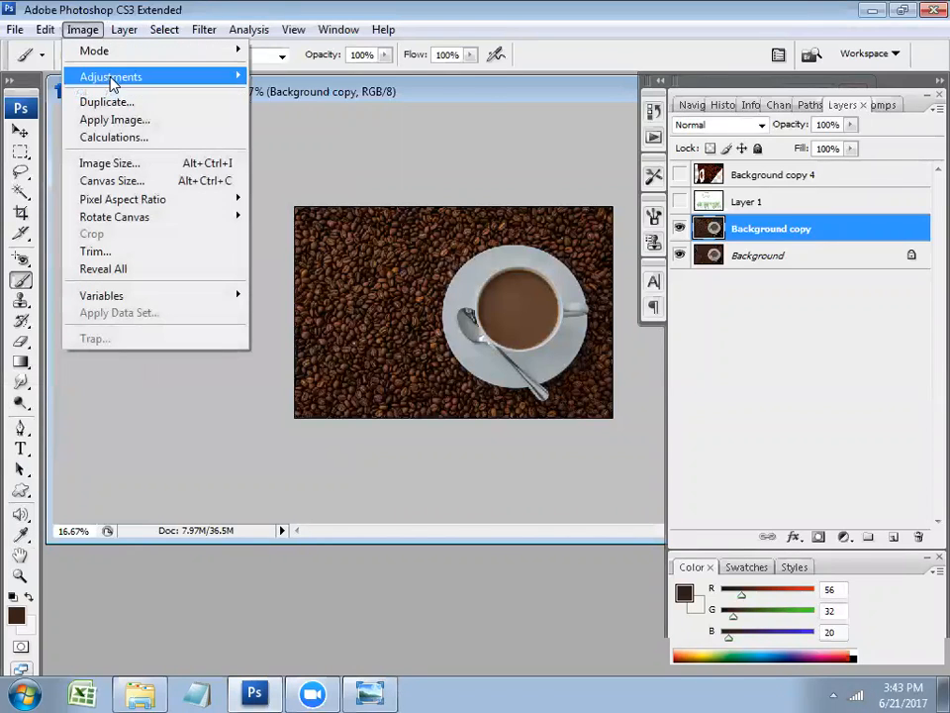
pyautogui.moveTo(211, 77)
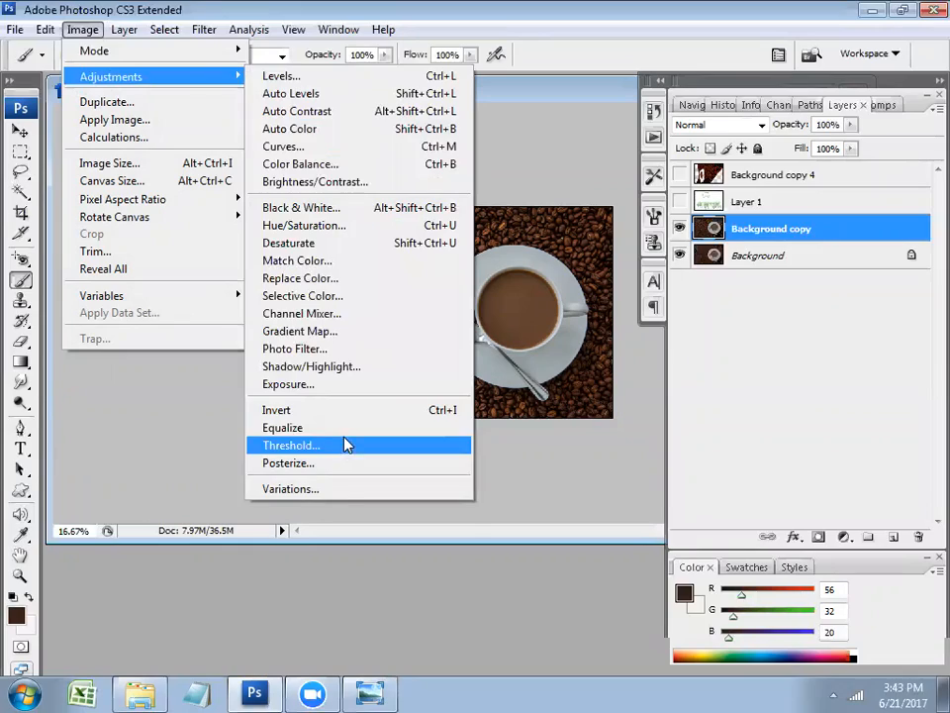
pyautogui.click(346, 492)
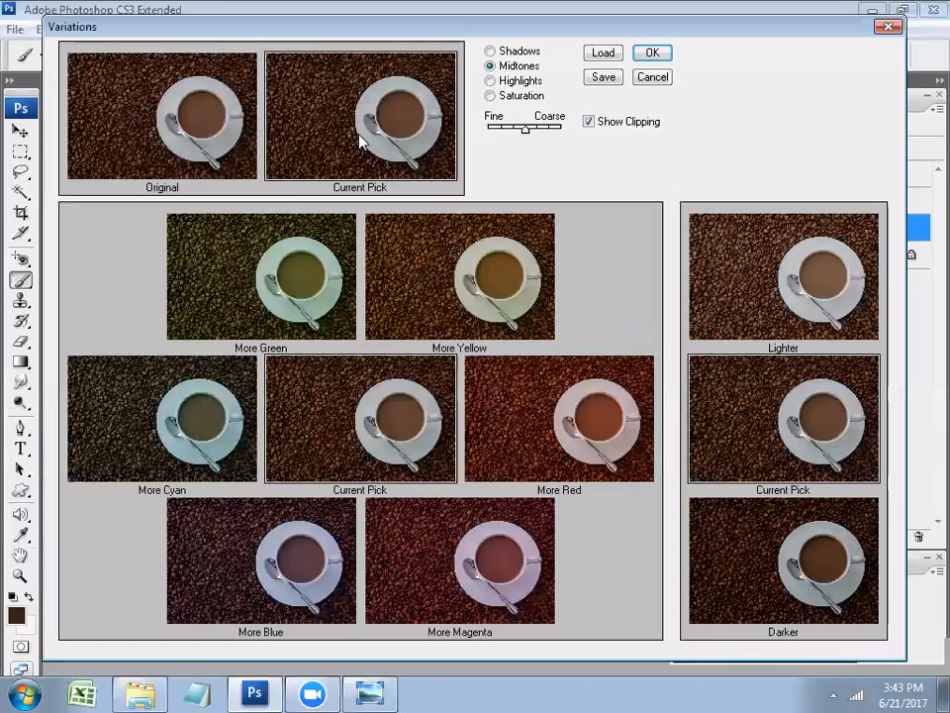
pyautogui.click(448, 282)
pyautogui.click(460, 293)
pyautogui.click(545, 461)
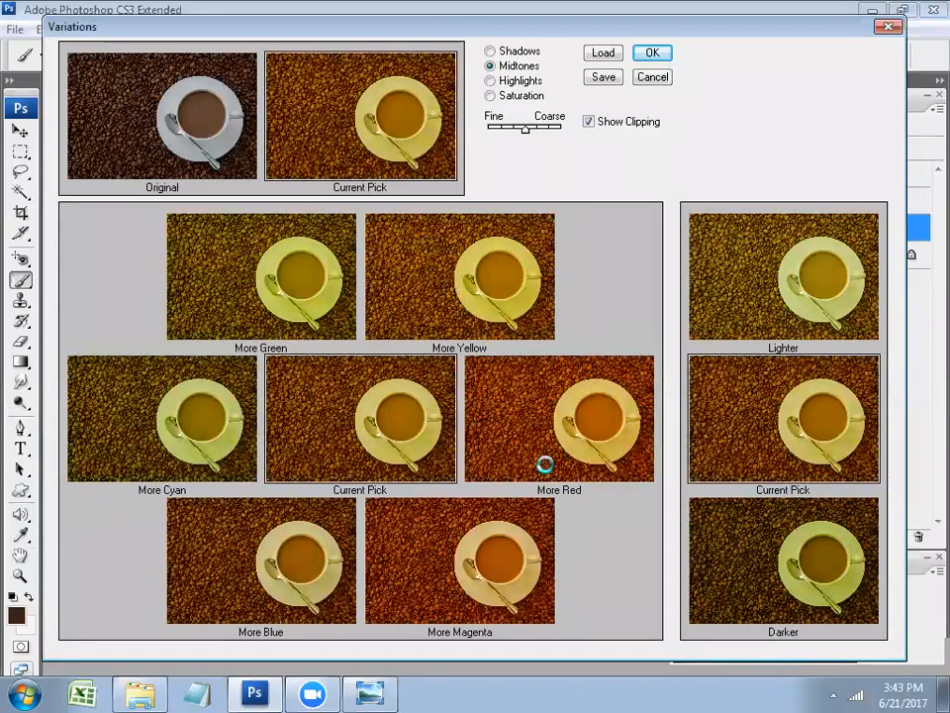
pyautogui.click(495, 553)
pyautogui.click(649, 57)
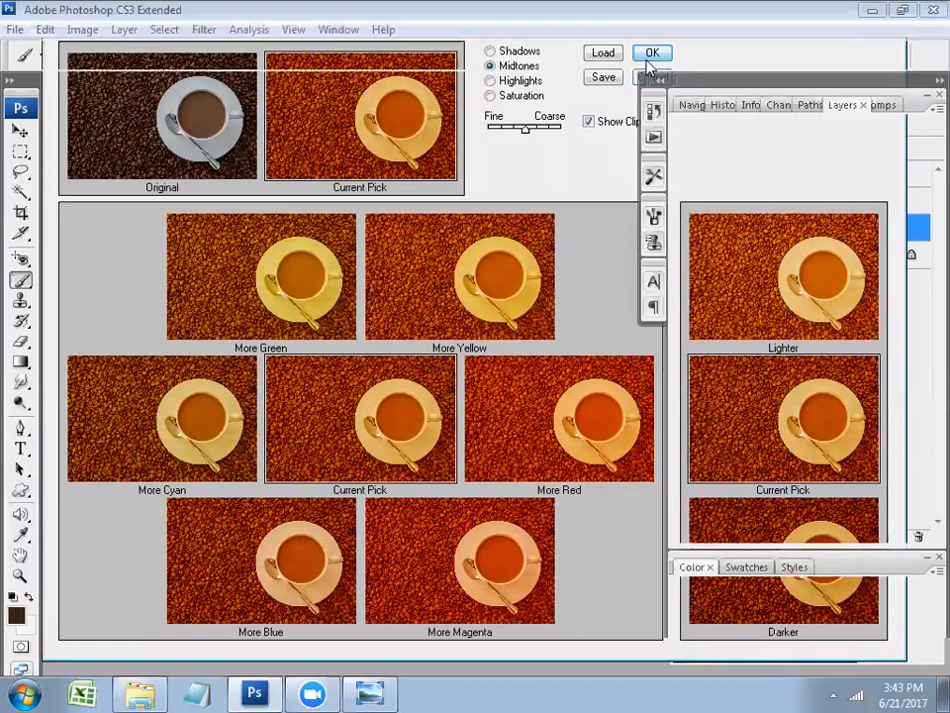
pyautogui.hotkey('ctrl', 'z')
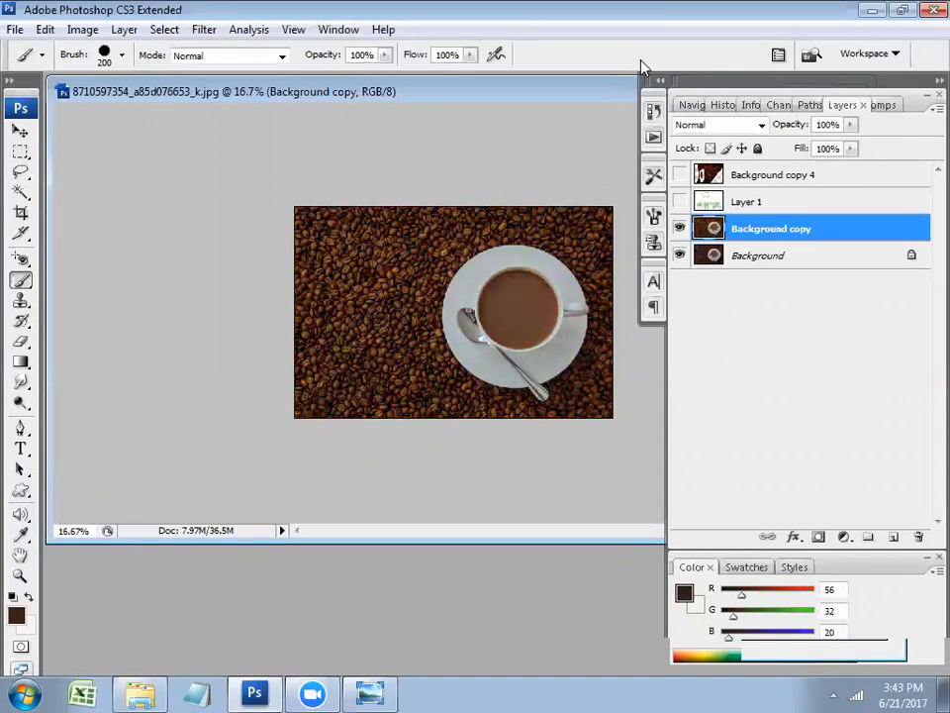
# Open the Artistic filters for Background copy, choose Cutout and reduce the preview to 33.3%
pyautogui.click(82, 30)
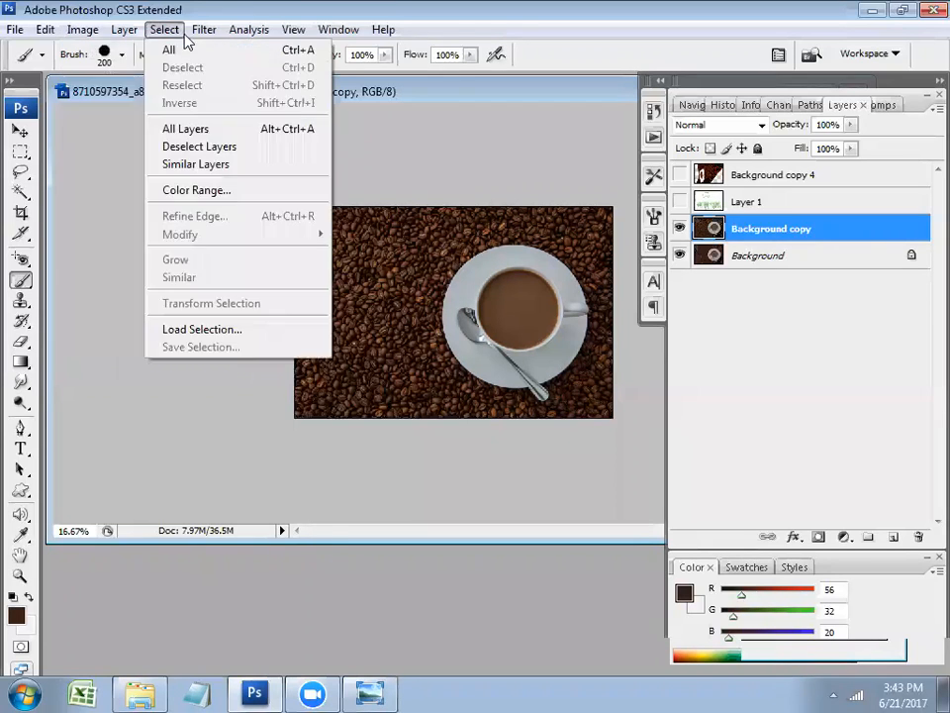
pyautogui.moveTo(124, 30)
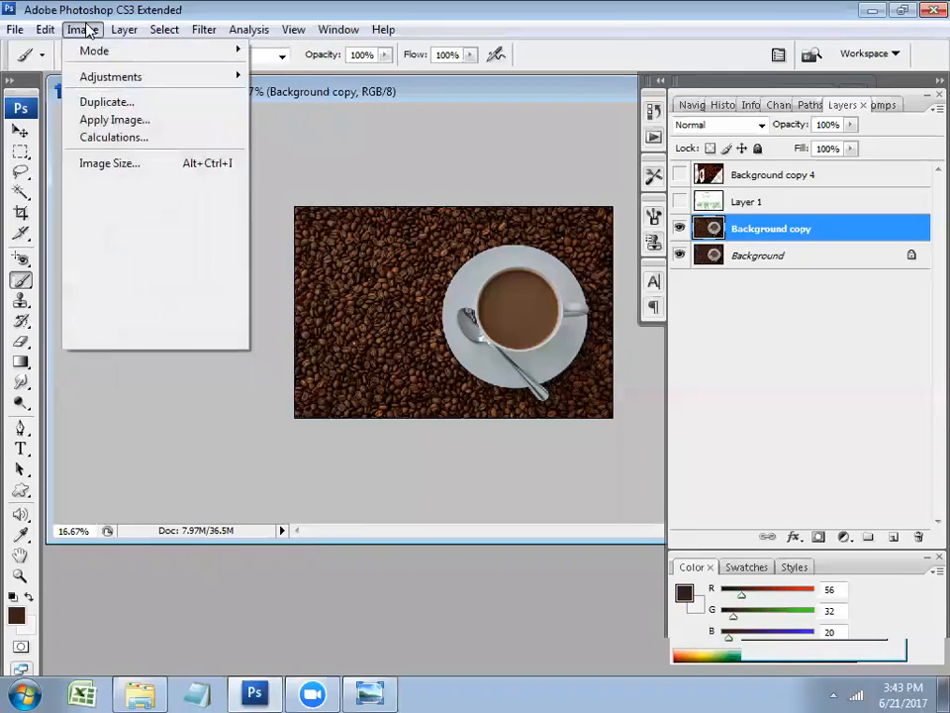
pyautogui.click(199, 34)
pyautogui.click(210, 34)
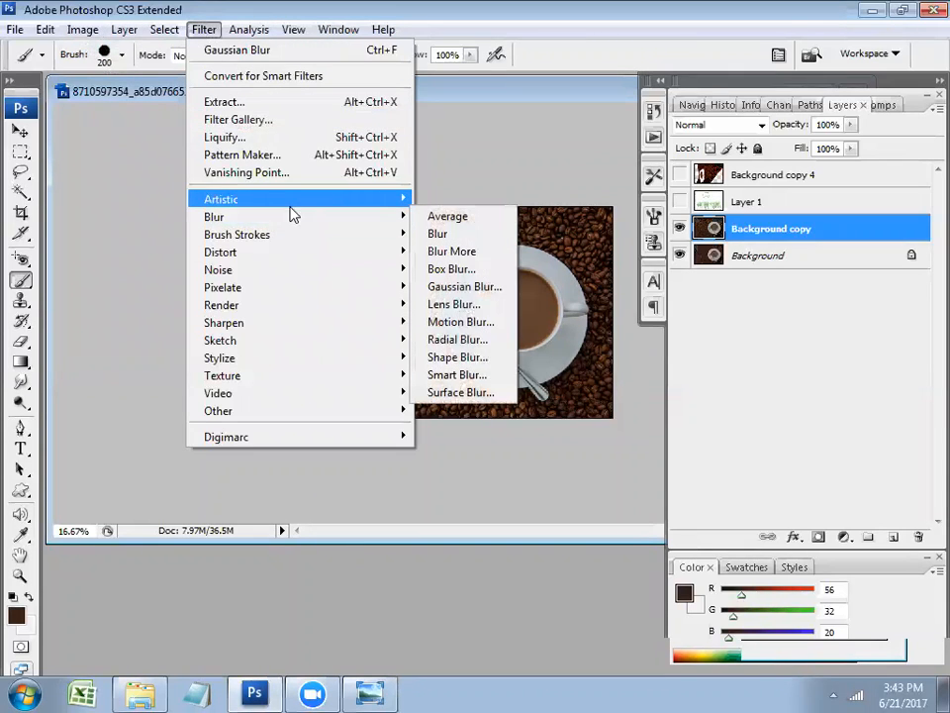
pyautogui.moveTo(291, 206)
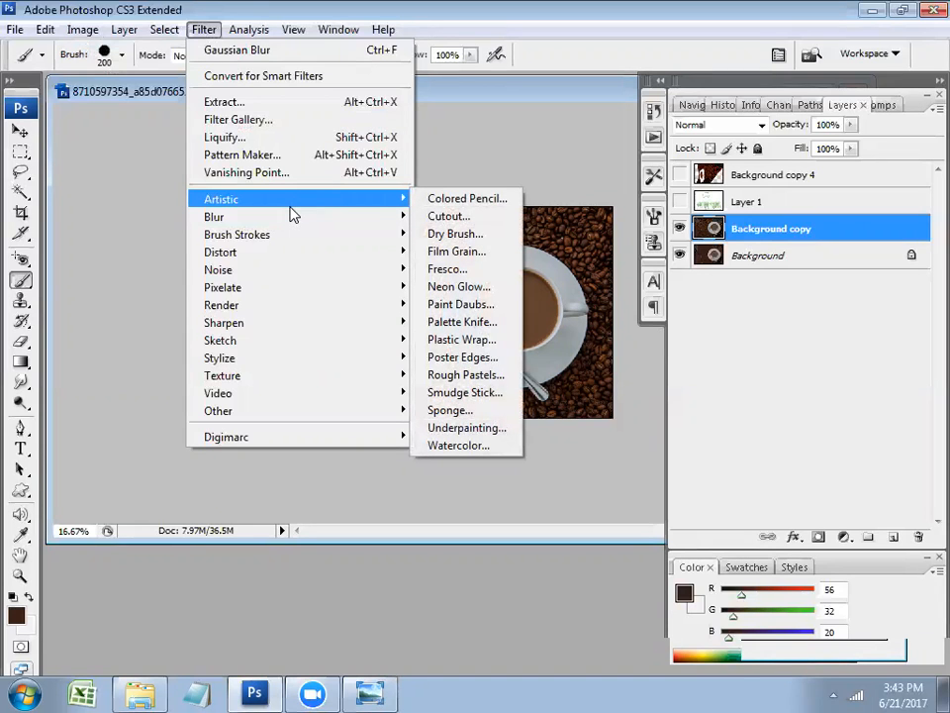
pyautogui.click(462, 216)
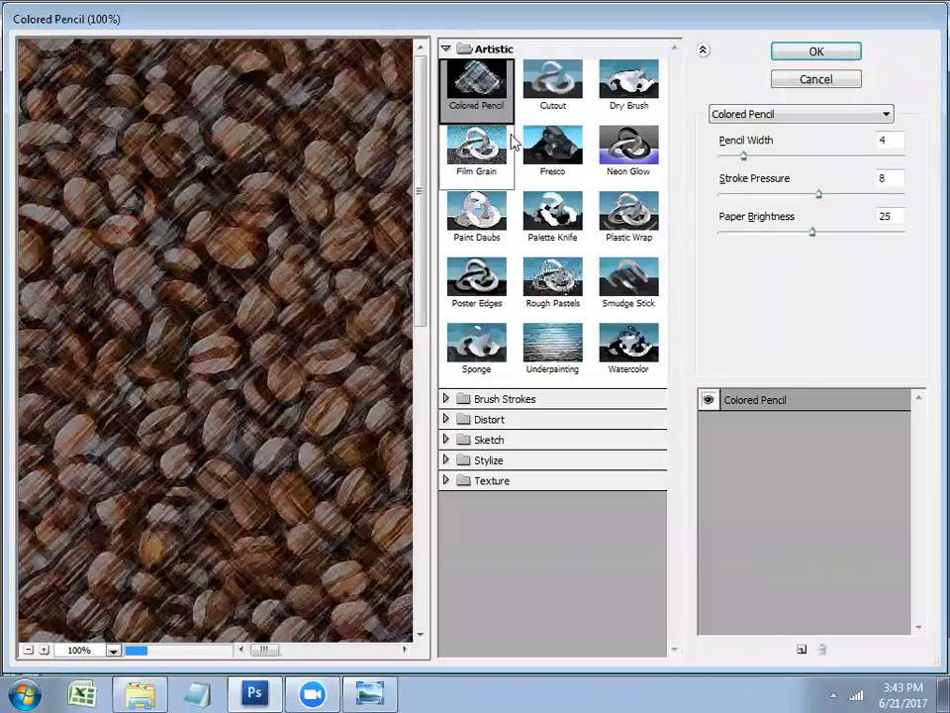
pyautogui.click(555, 95)
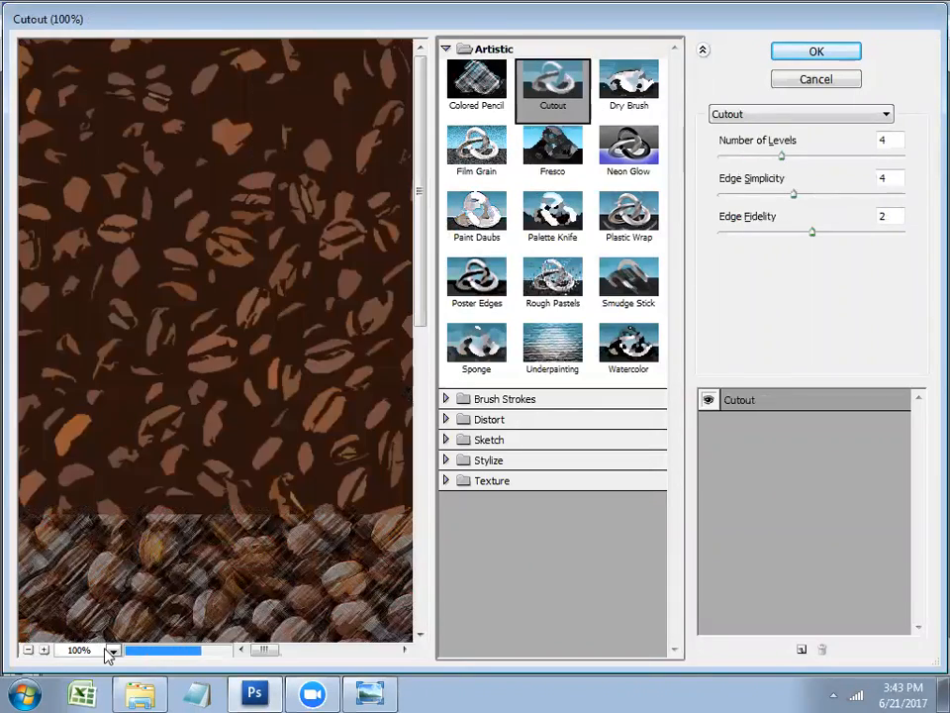
pyautogui.click(29, 650)
pyautogui.click(28, 650)
pyautogui.click(29, 651)
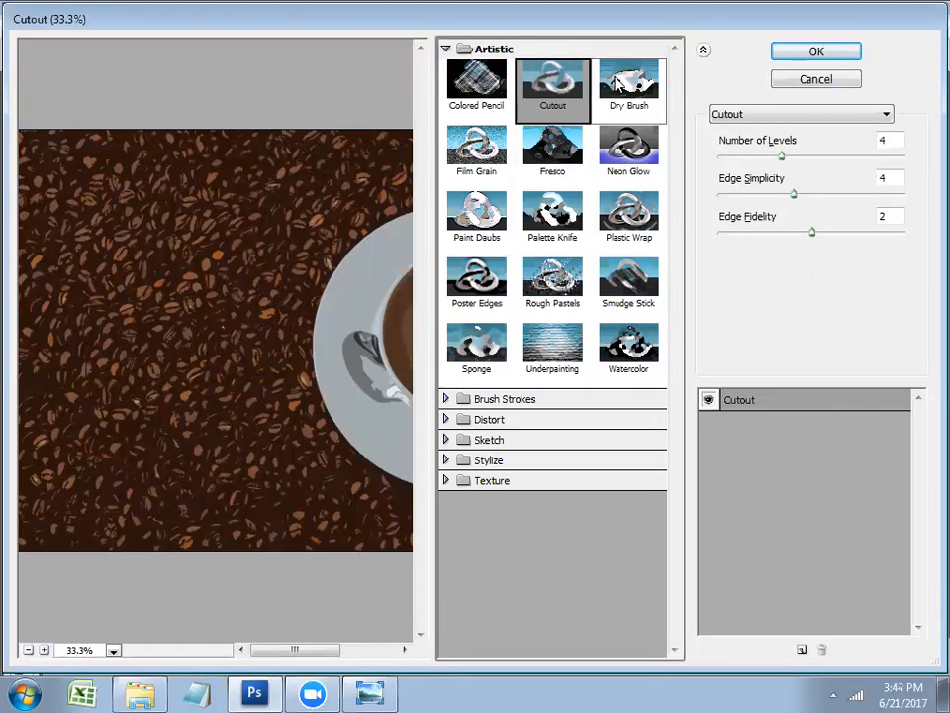
# Preview the Artistic filters Dry Brush, Film Grain, Fresco, Palette Knife, Poster Edges, Rough Pastels, Underpainting, Smudge Stick, Watercolor and Sponge
pyautogui.click(617, 85)
pyautogui.click(505, 149)
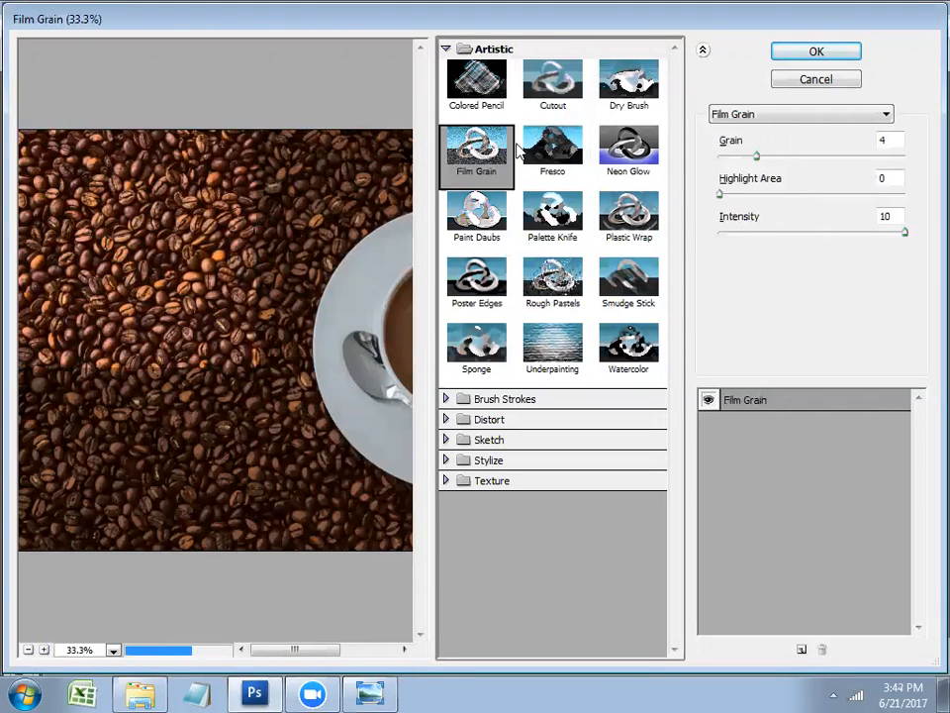
pyautogui.click(552, 148)
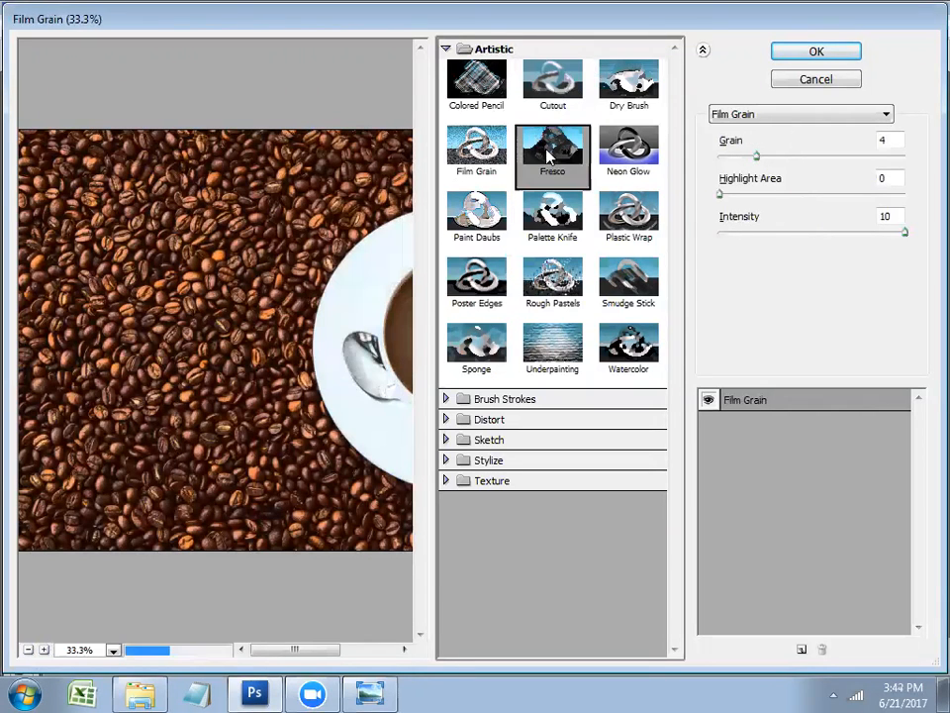
pyautogui.click(560, 219)
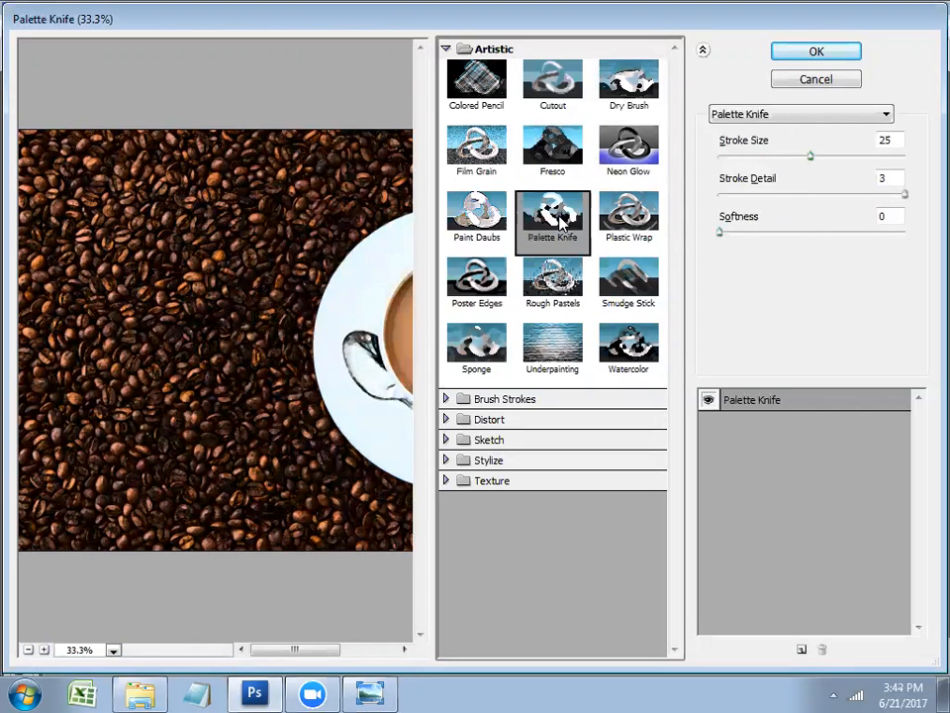
pyautogui.click(480, 280)
pyautogui.click(549, 286)
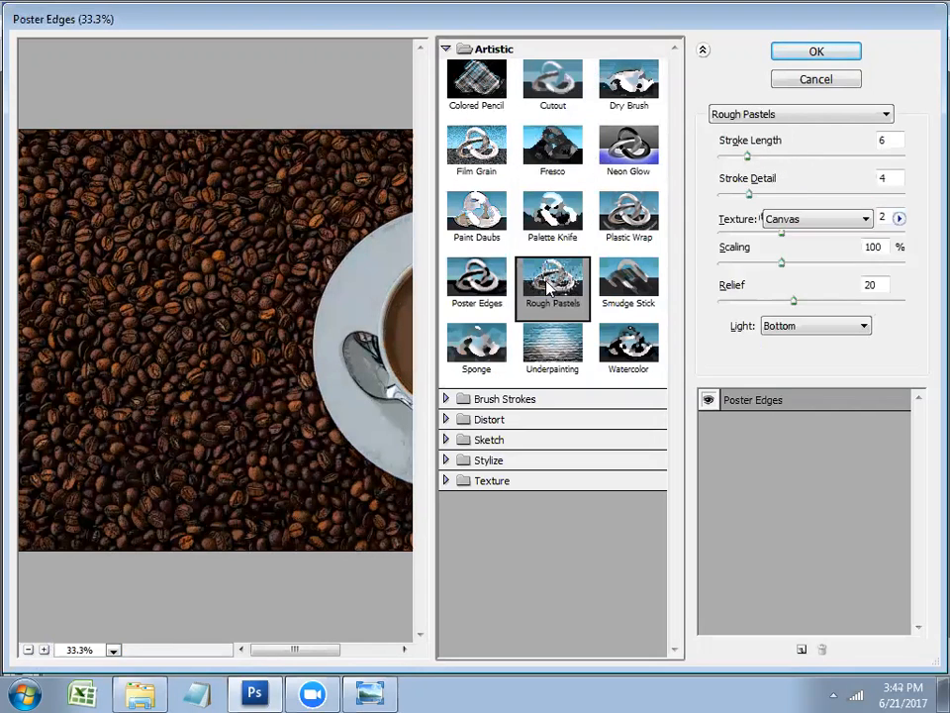
pyautogui.click(553, 348)
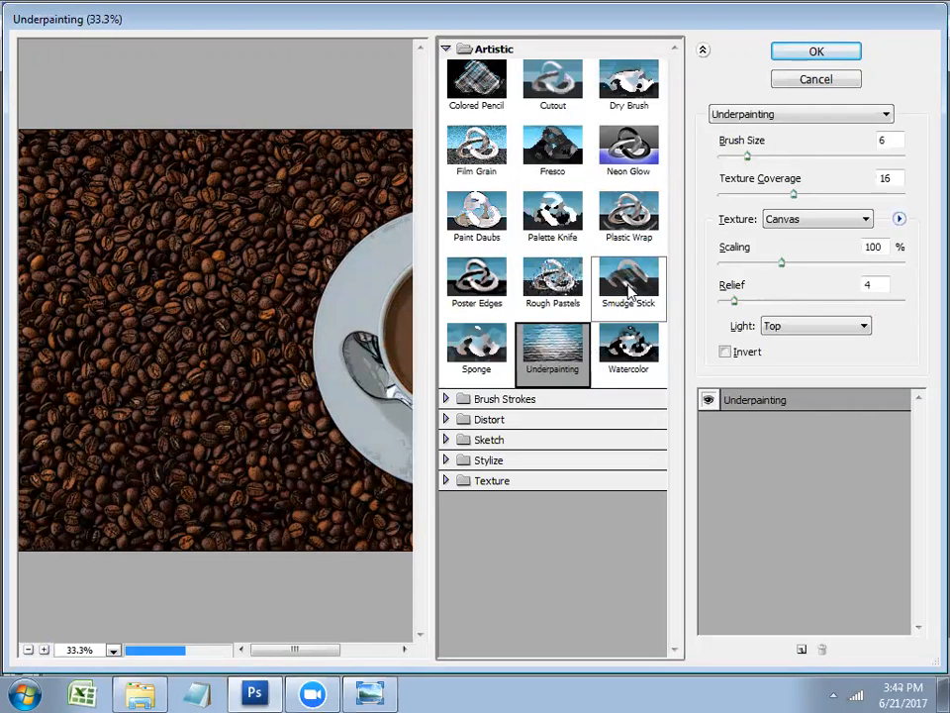
pyautogui.click(630, 287)
pyautogui.click(628, 347)
pyautogui.click(476, 347)
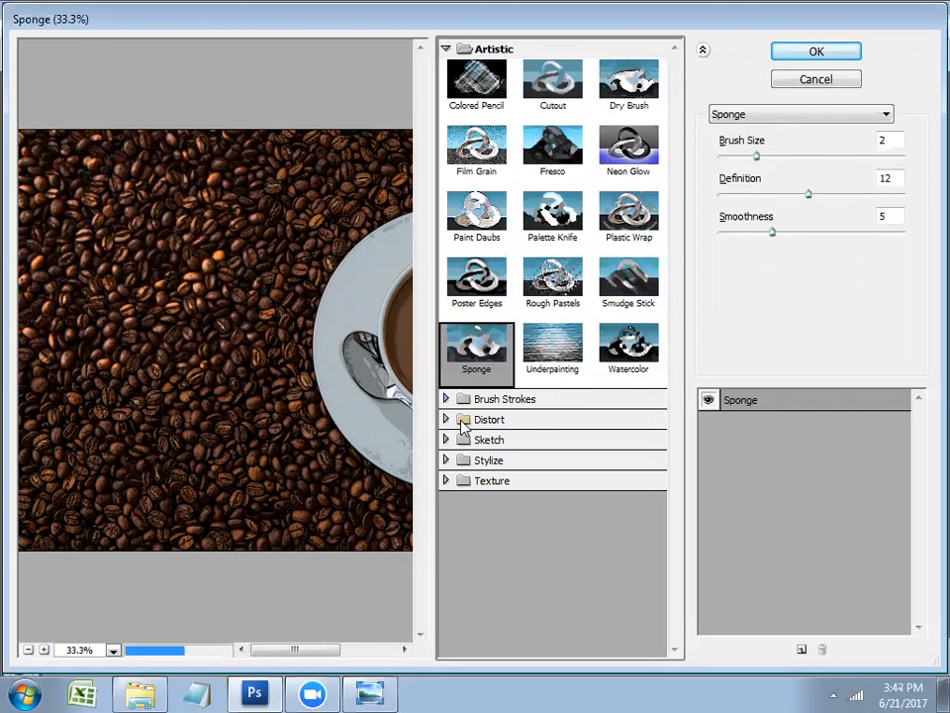
# Expand the Distort and Brush Strokes filter categories and preview Angled Strokes
pyautogui.click(462, 420)
pyautogui.click(485, 399)
pyautogui.click(552, 435)
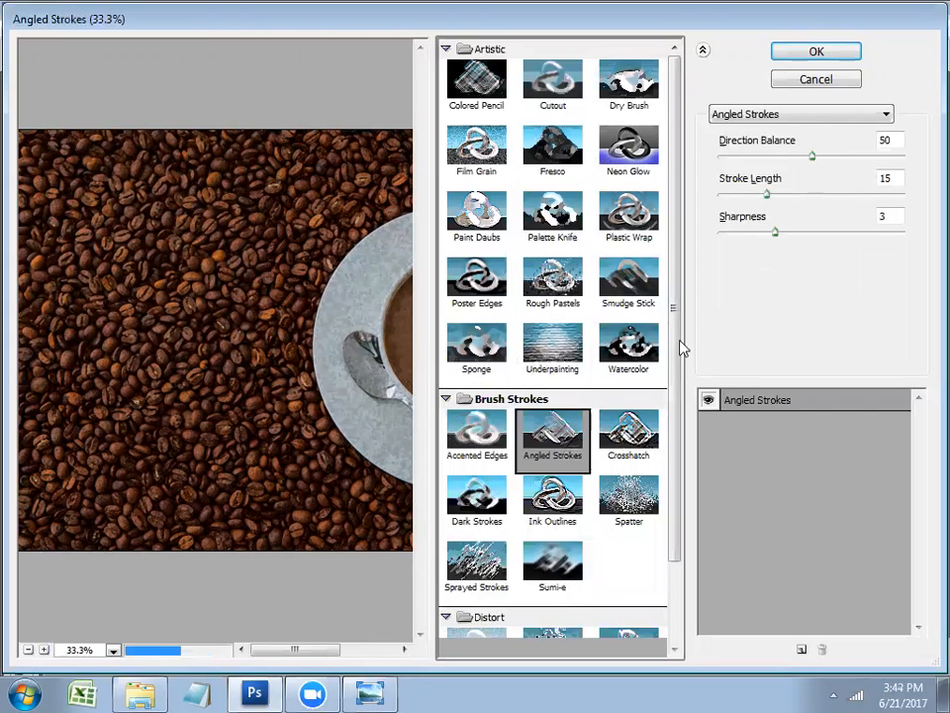
# Expand the Sketch filter category and preview Halftone Pattern, Graphic Pen and Chrome
pyautogui.scroll(-3, 662, 533)
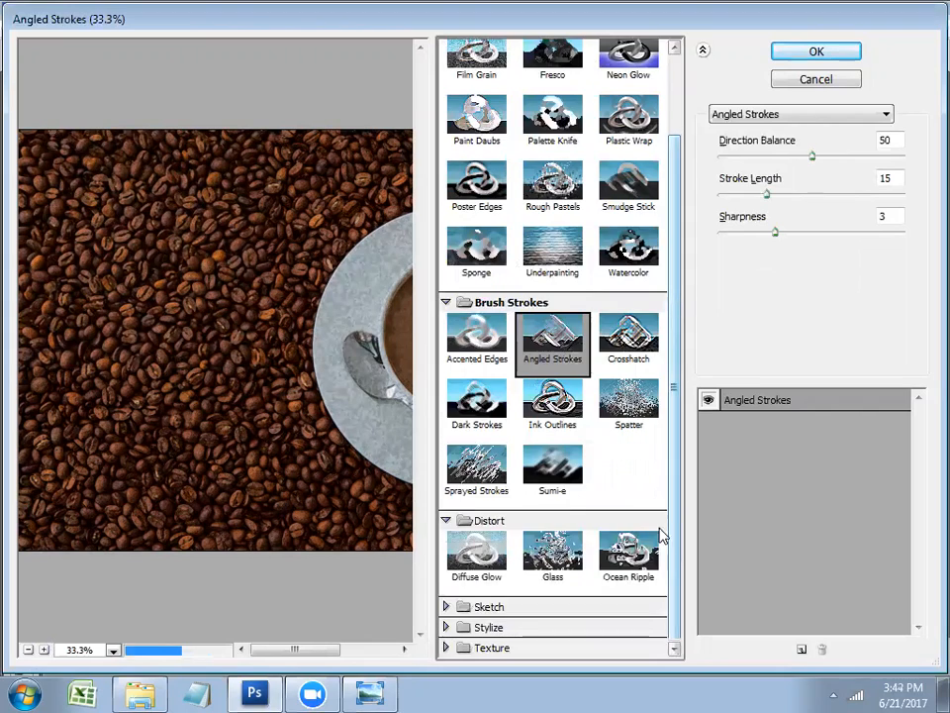
pyautogui.click(446, 607)
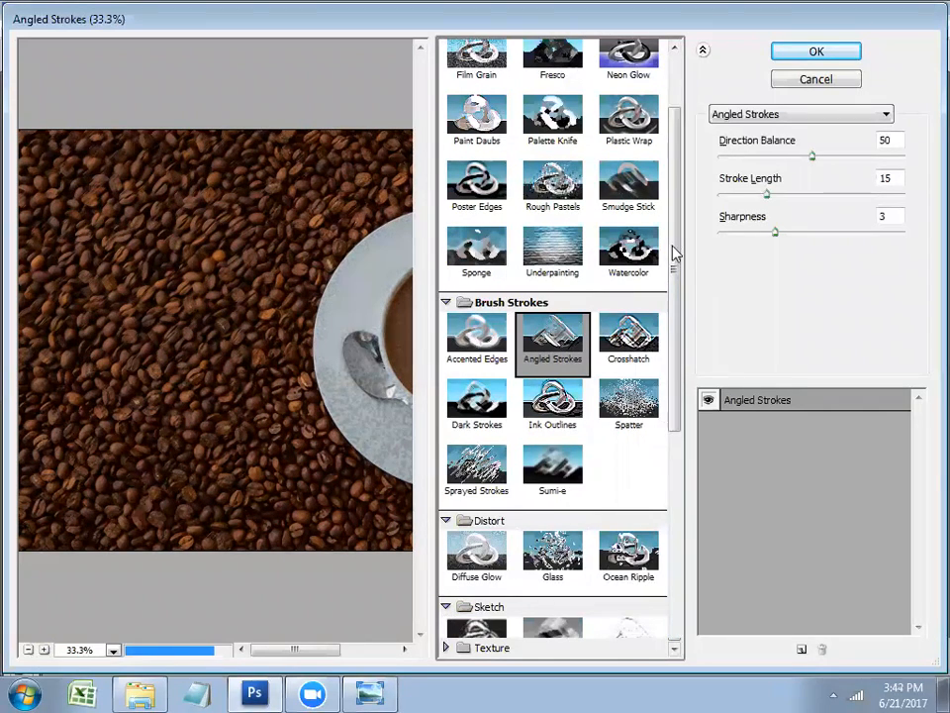
pyautogui.moveTo(674, 255); pyautogui.dragTo(674, 470)
pyautogui.click(476, 374)
pyautogui.click(628, 315)
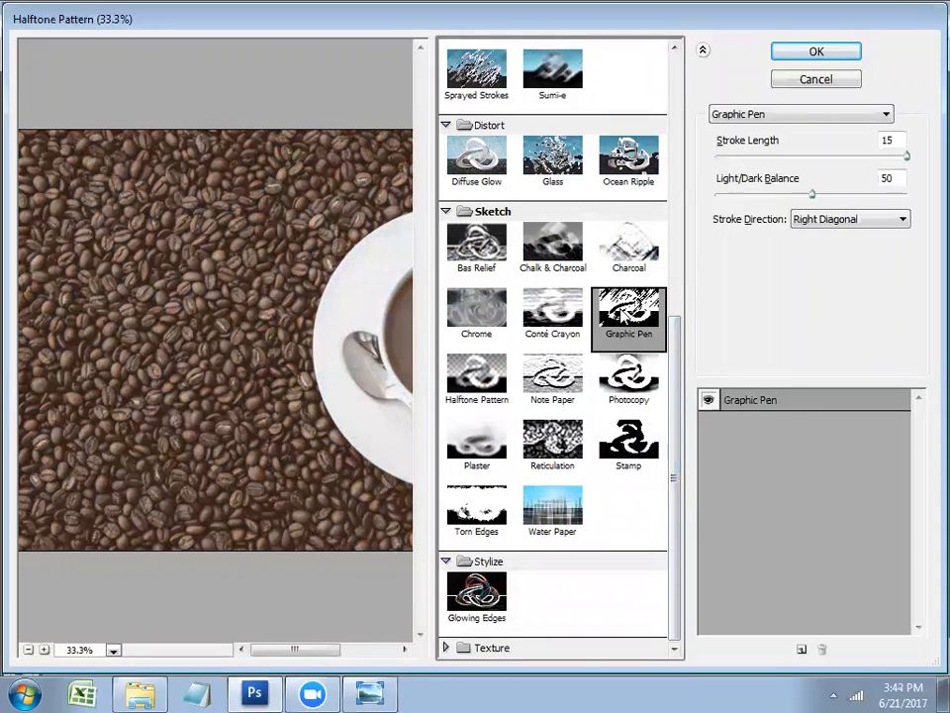
pyautogui.click(476, 313)
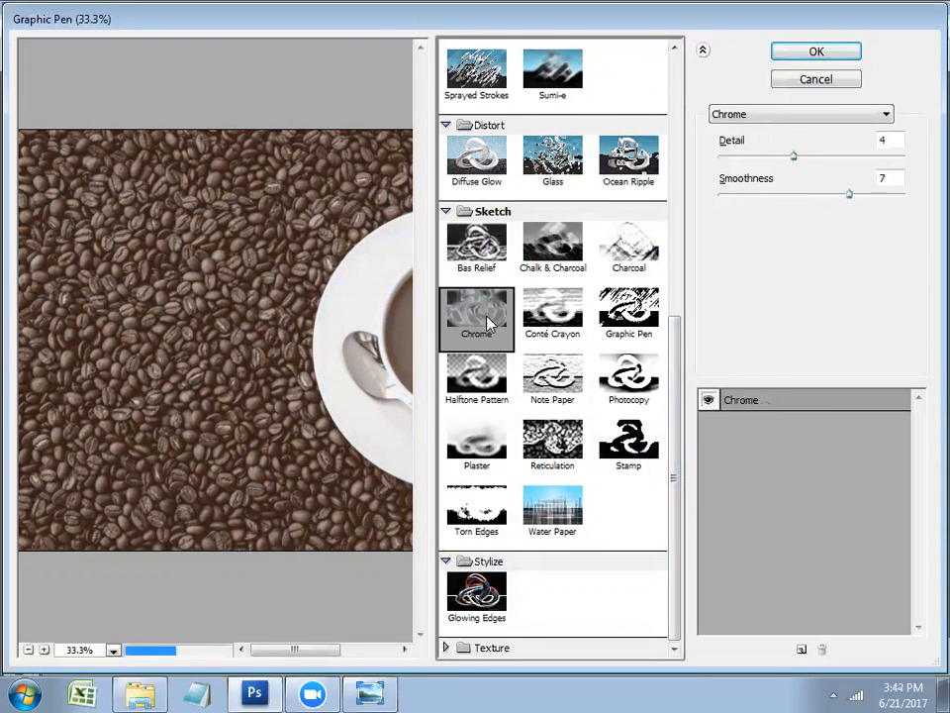
# Preview the Halftone Pattern sketch filter and leave the Filter Gallery without applying anything
pyautogui.click(479, 376)
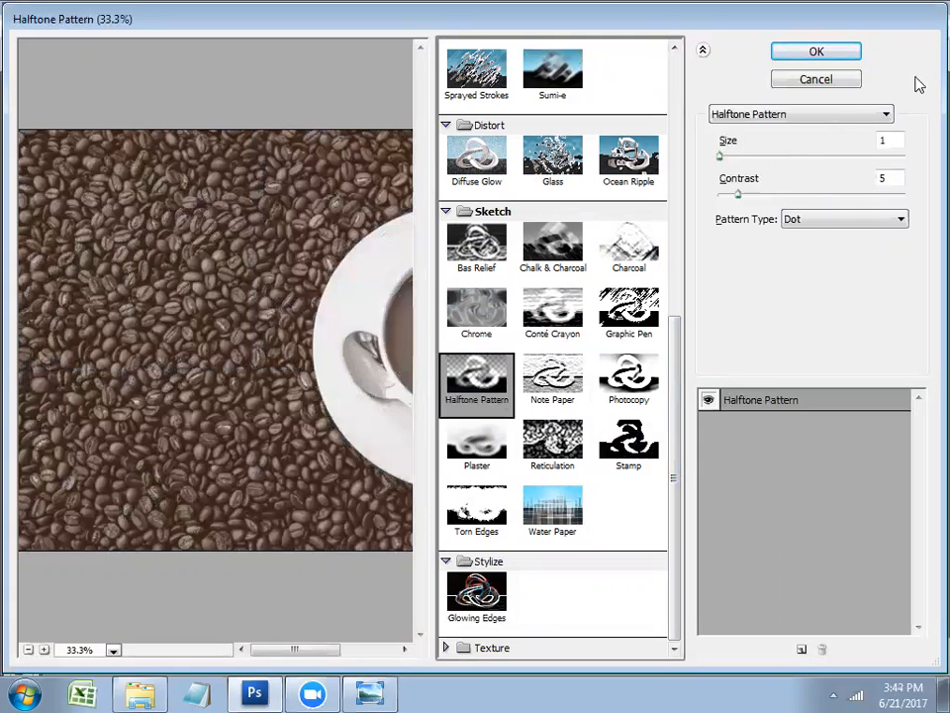
pyautogui.click(836, 86)
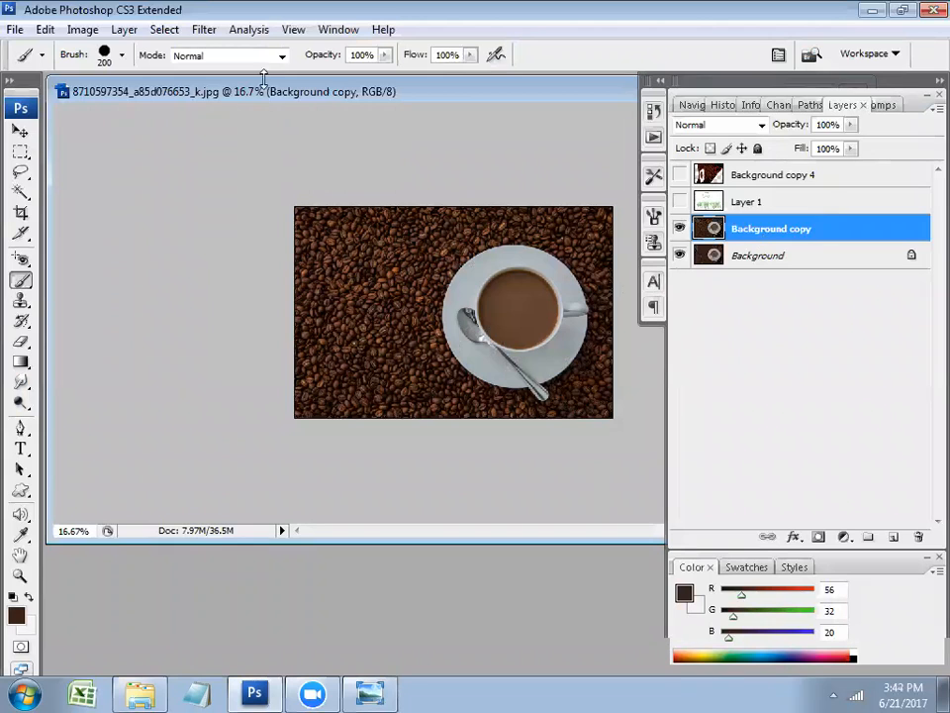
# Duplicate the Background copy layer as Background copy 2
pyautogui.rightClick(745, 228)
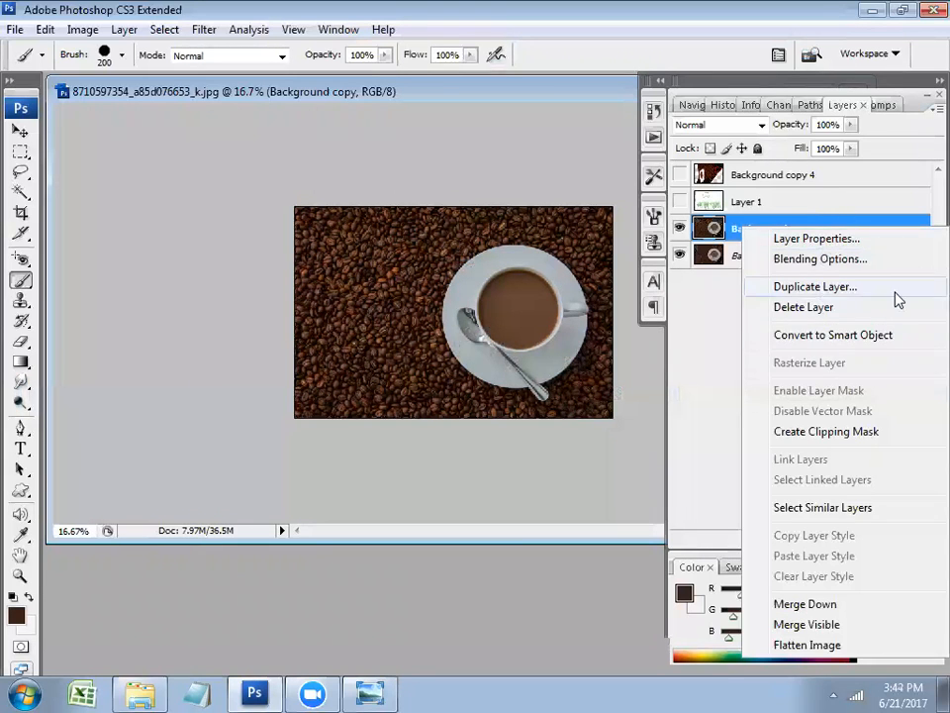
pyautogui.click(896, 290)
pyautogui.click(789, 210)
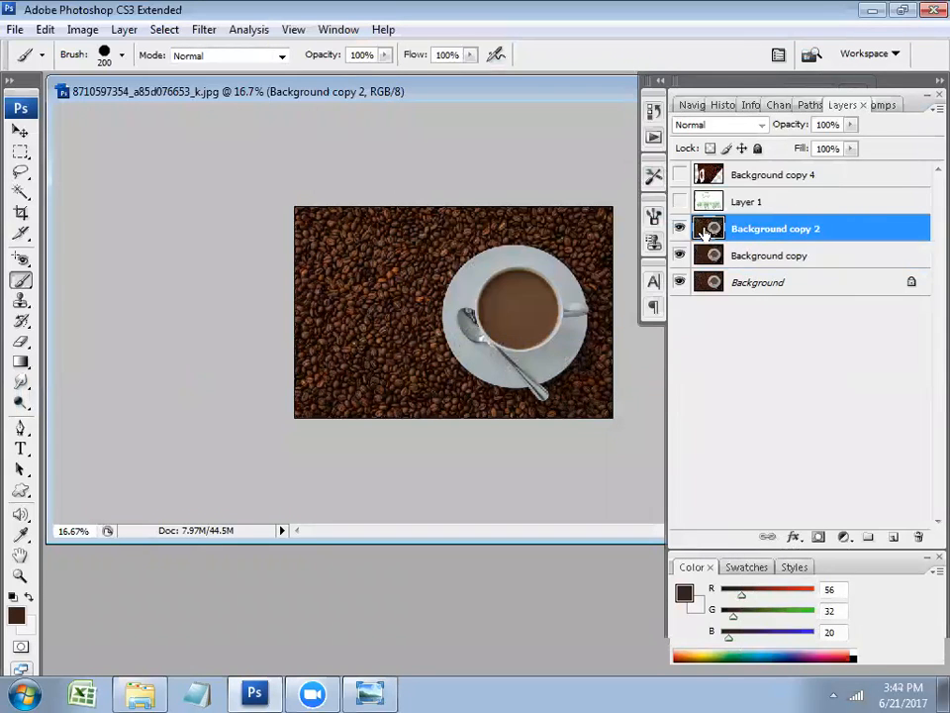
# Apply the Halftone Pattern sketch filter to Background copy 2 with Size 2, Contrast 19 and the Dot pattern type
pyautogui.click(204, 30)
pyautogui.moveTo(307, 218)
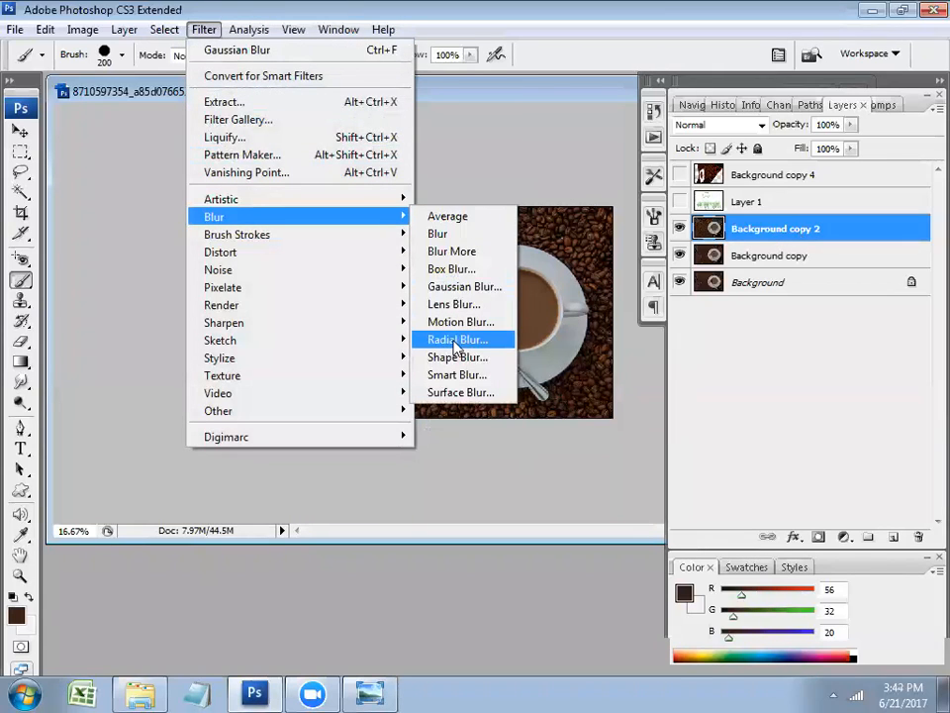
pyautogui.moveTo(409, 347)
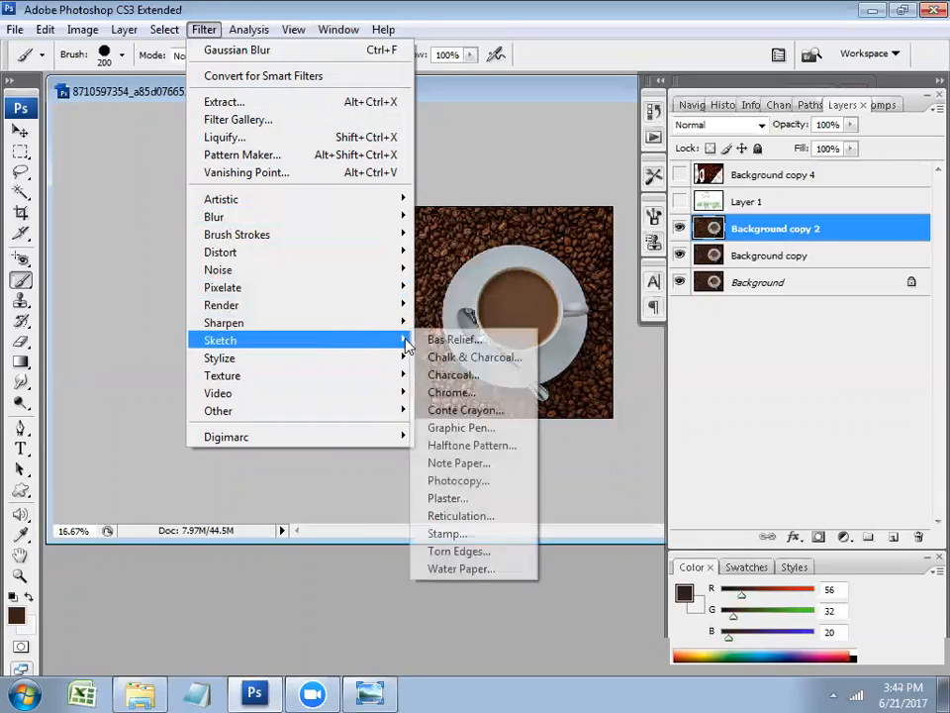
pyautogui.click(462, 427)
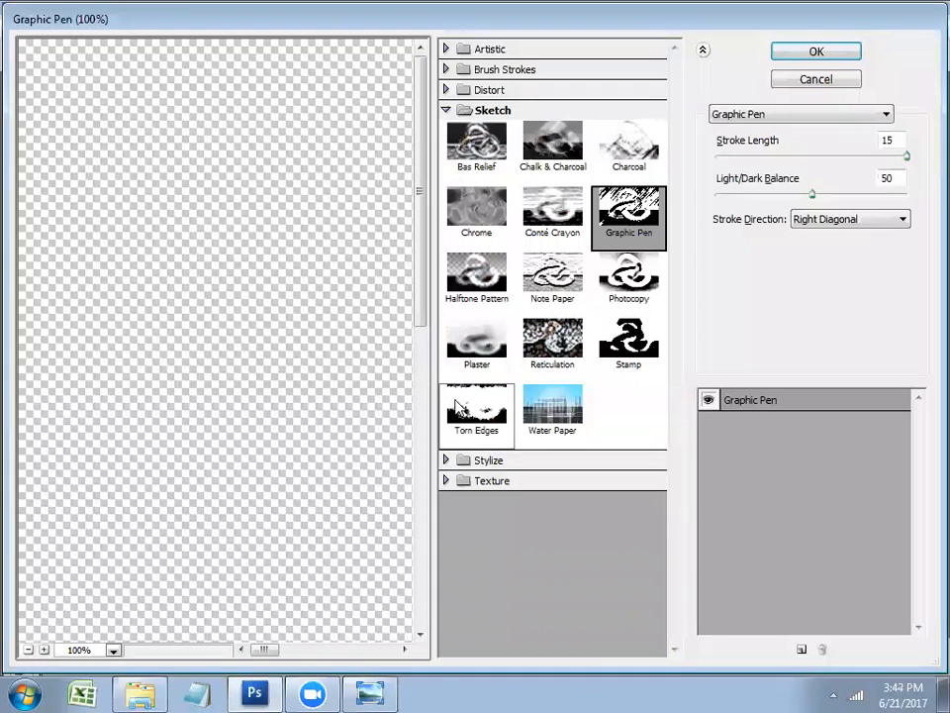
pyautogui.click(476, 275)
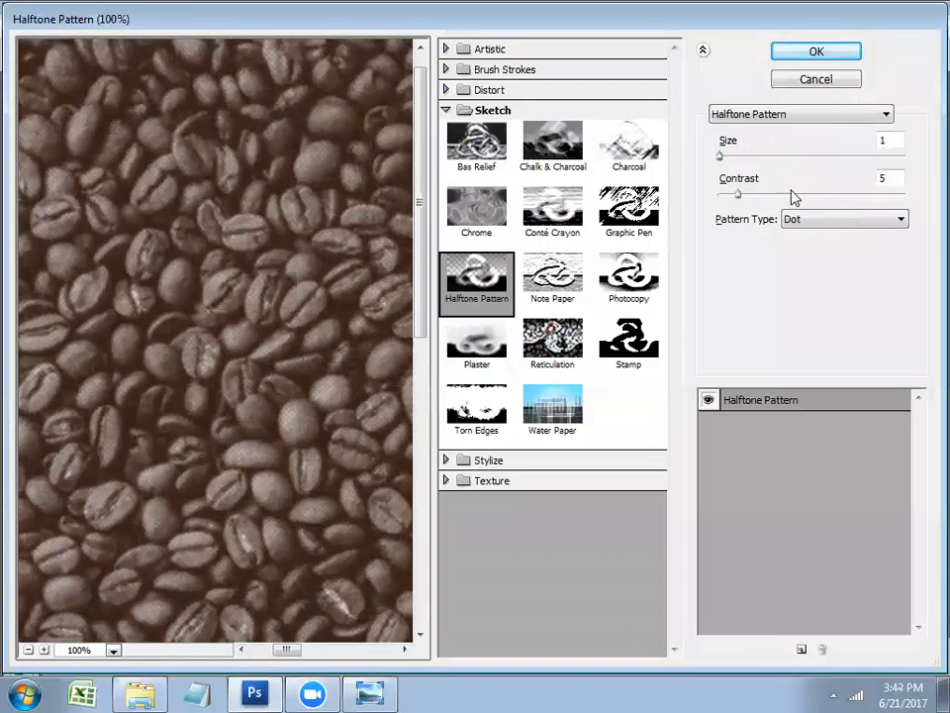
pyautogui.click(792, 195)
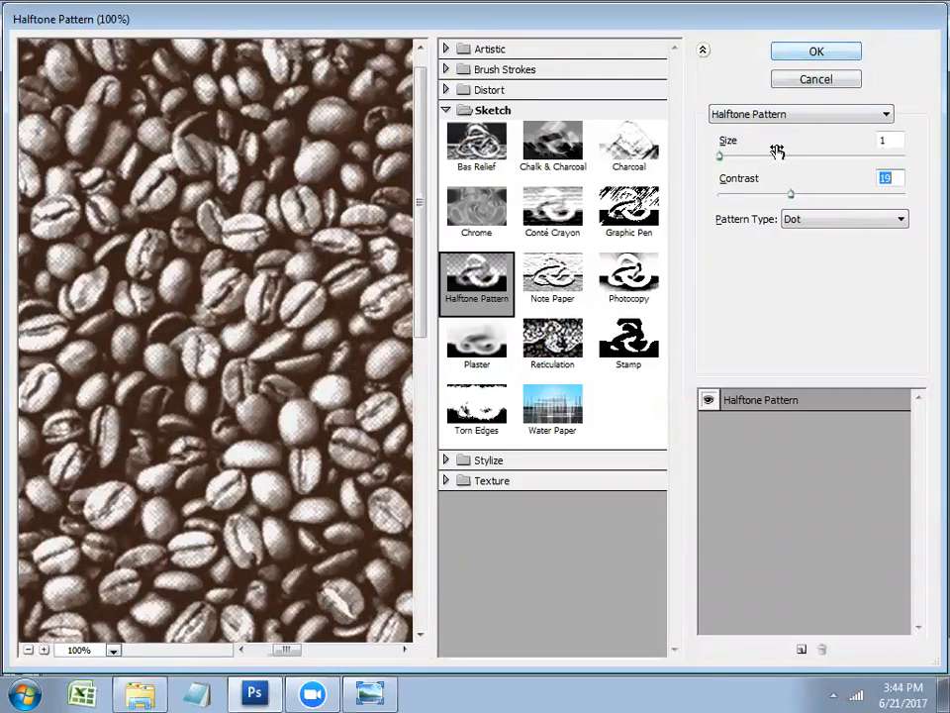
pyautogui.click(763, 156)
pyautogui.click(744, 156)
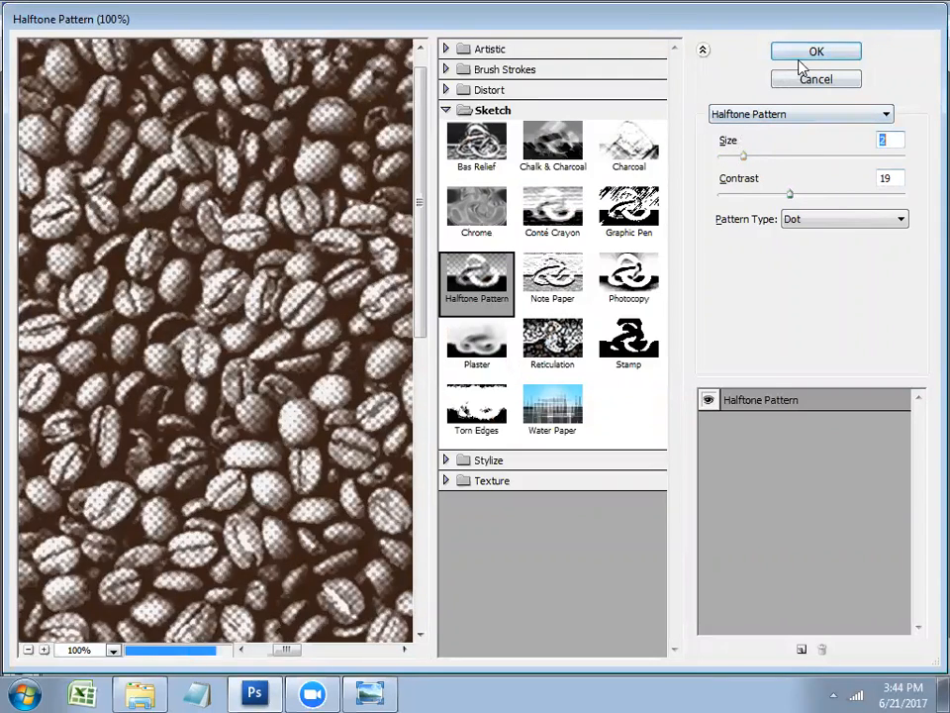
pyautogui.click(802, 57)
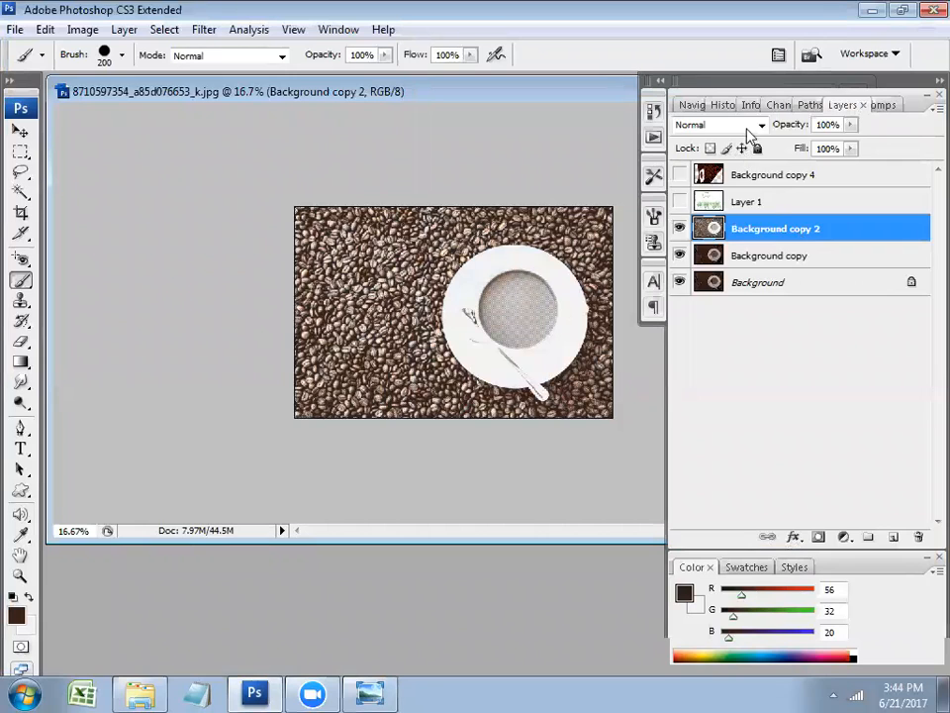
# Set the blend mode of Background copy 2 to Dissolve and cycle through the darkening and lightening modes to Color Dodge
pyautogui.click(737, 124)
pyautogui.click(744, 155)
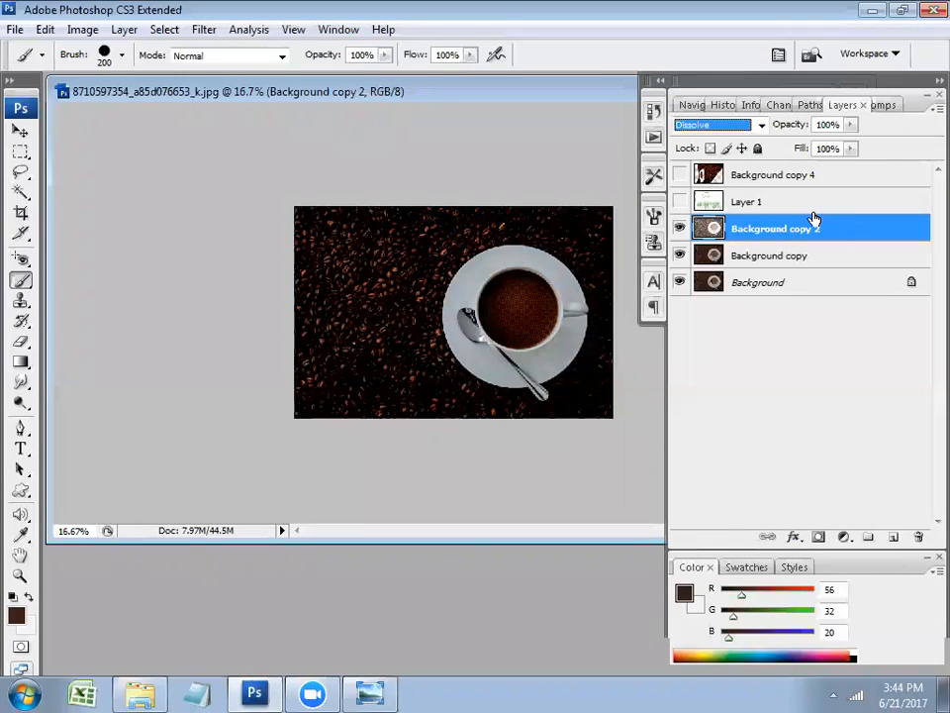
pyautogui.press('Up')
pyautogui.press('Down')
pyautogui.press('Down')
pyautogui.press('Down')
pyautogui.press('Down')
pyautogui.press('Down')
pyautogui.press('Up')
pyautogui.press('Up')
pyautogui.press('Down')
pyautogui.press('Down')
pyautogui.press('Down')
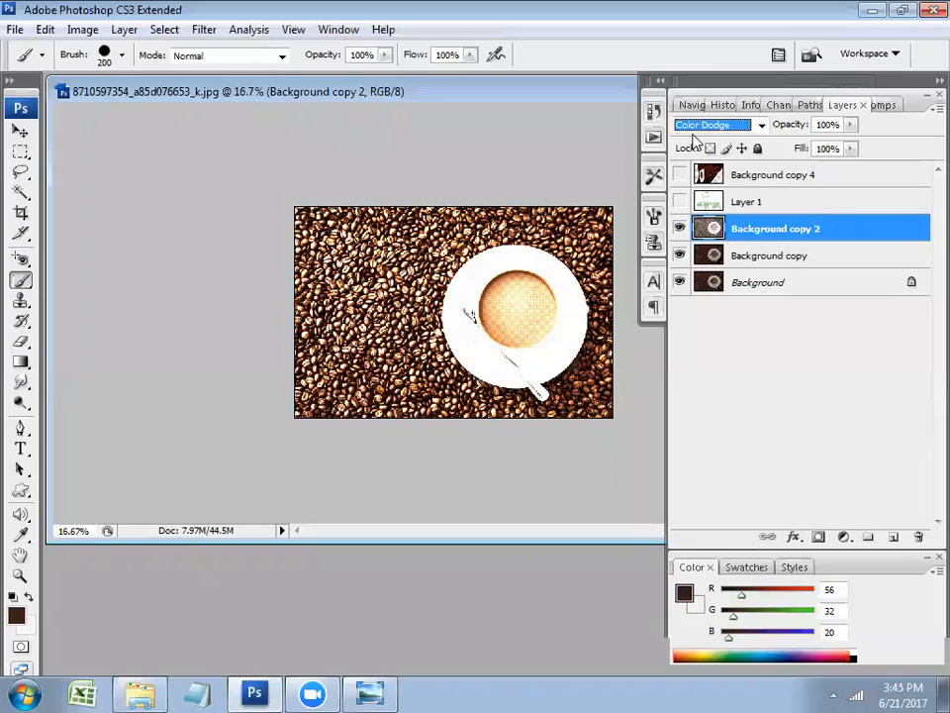
# Reset the blend mode of Background copy 2 to Normal and step through the modes via Darker Color to Linear Dodge (Add)
pyautogui.click(752, 132)
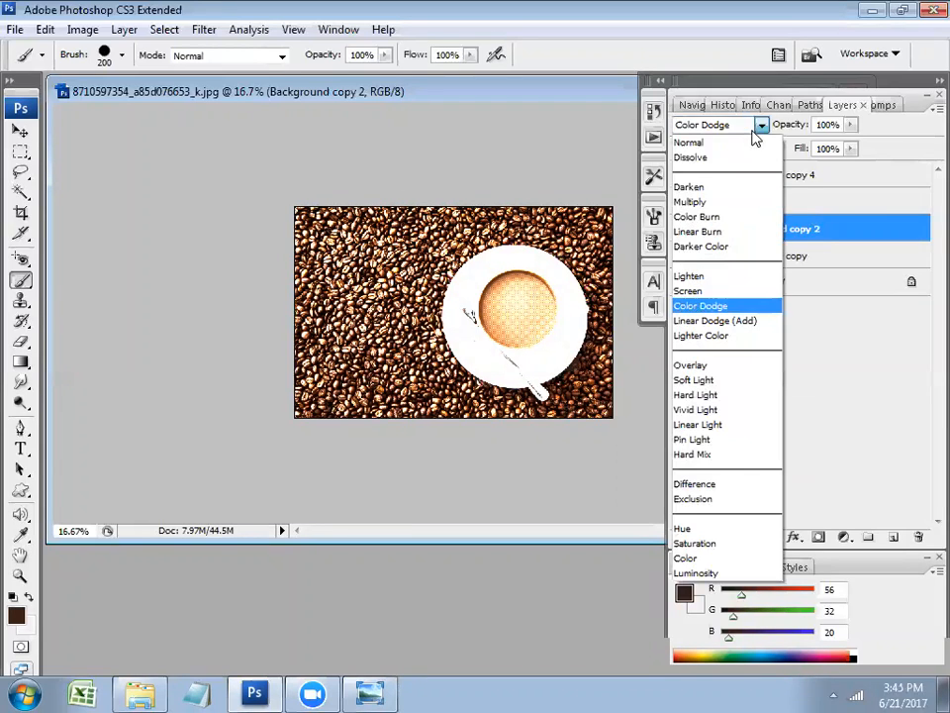
pyautogui.click(746, 145)
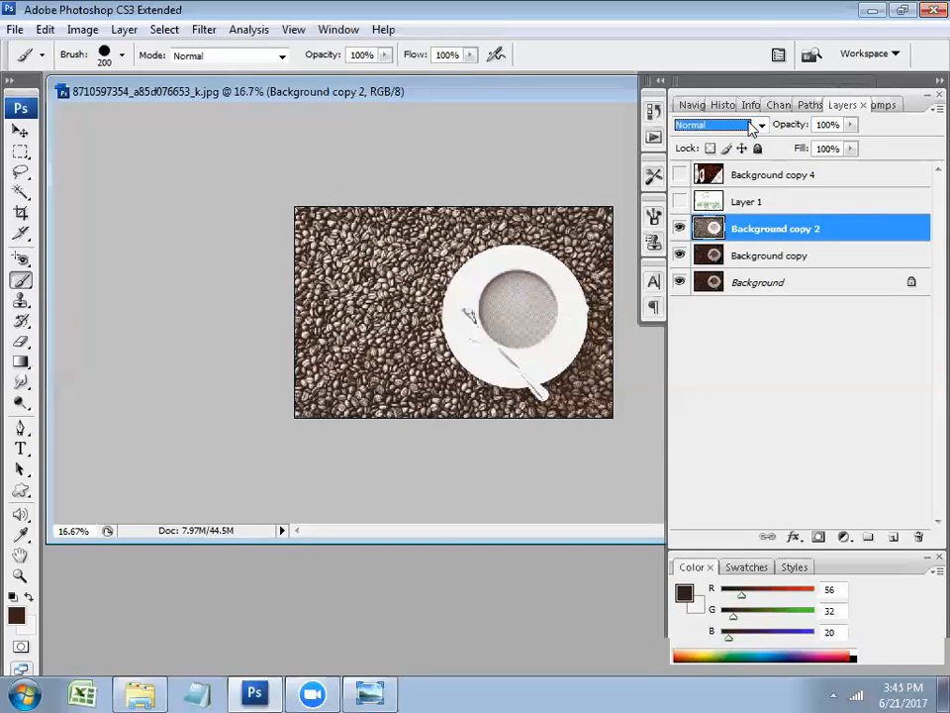
pyautogui.press('Down')
pyautogui.press('Down')
pyautogui.press('Down')
pyautogui.press('Down')
pyautogui.press('Down')
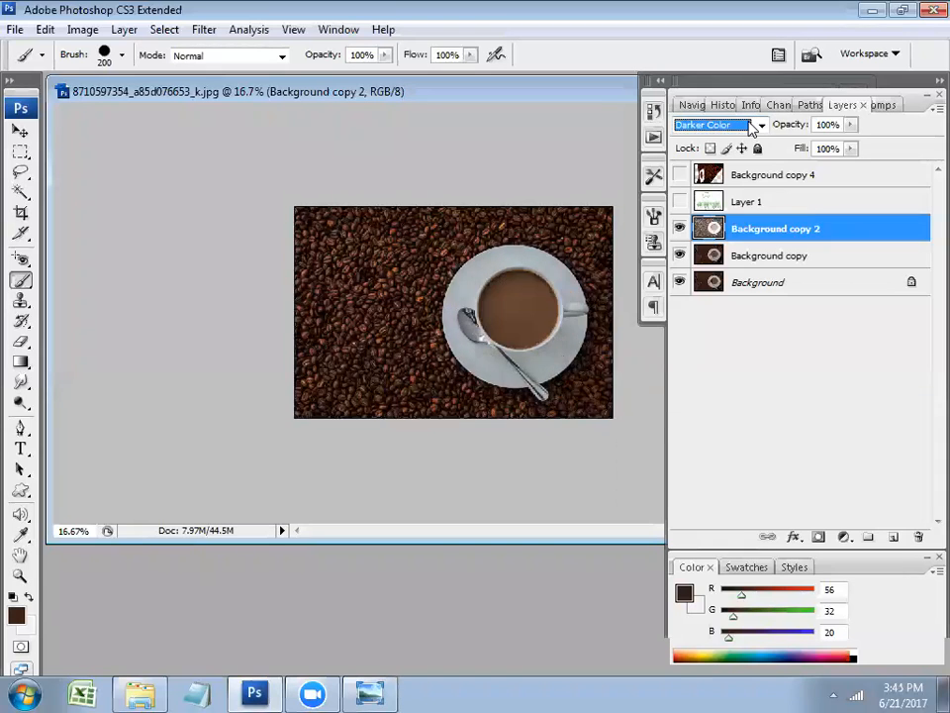
pyautogui.press('Down')
pyautogui.press('Down')
pyautogui.press('Down')
pyautogui.press('Down')
pyautogui.press('Down')
pyautogui.press('Down')
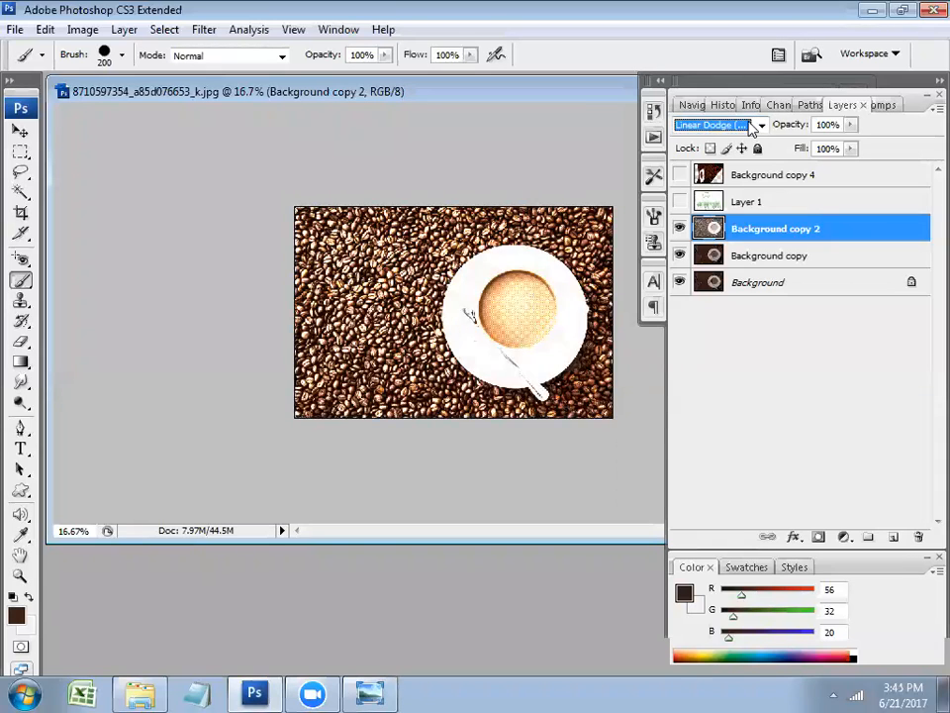
# Try the Overlay and Vivid Light blend modes on Background copy 2, continuing through the list to Saturation
pyautogui.click(752, 127)
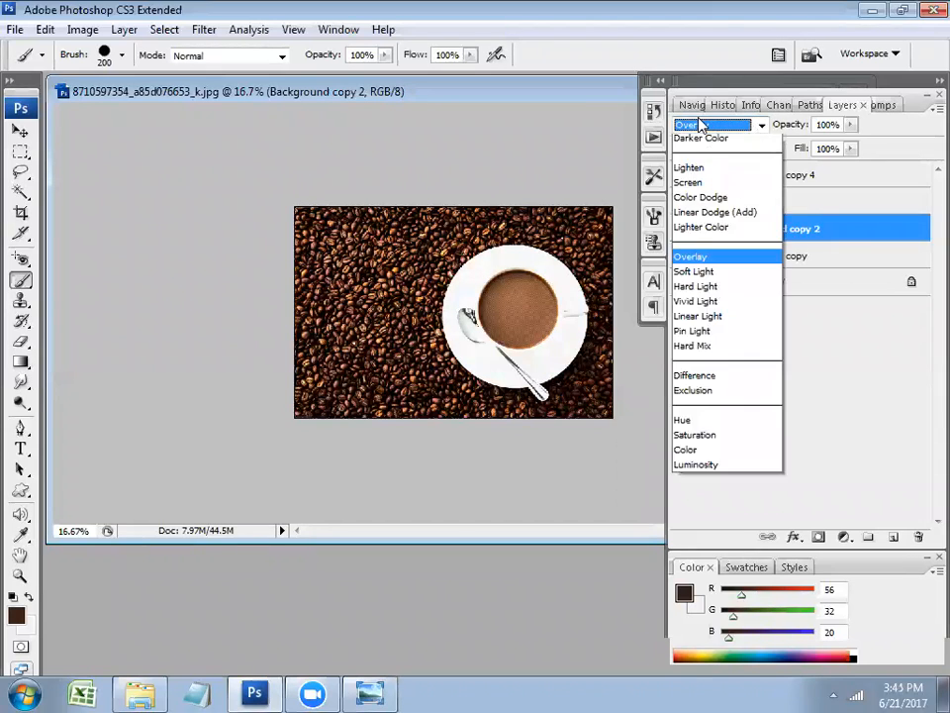
pyautogui.click(738, 414)
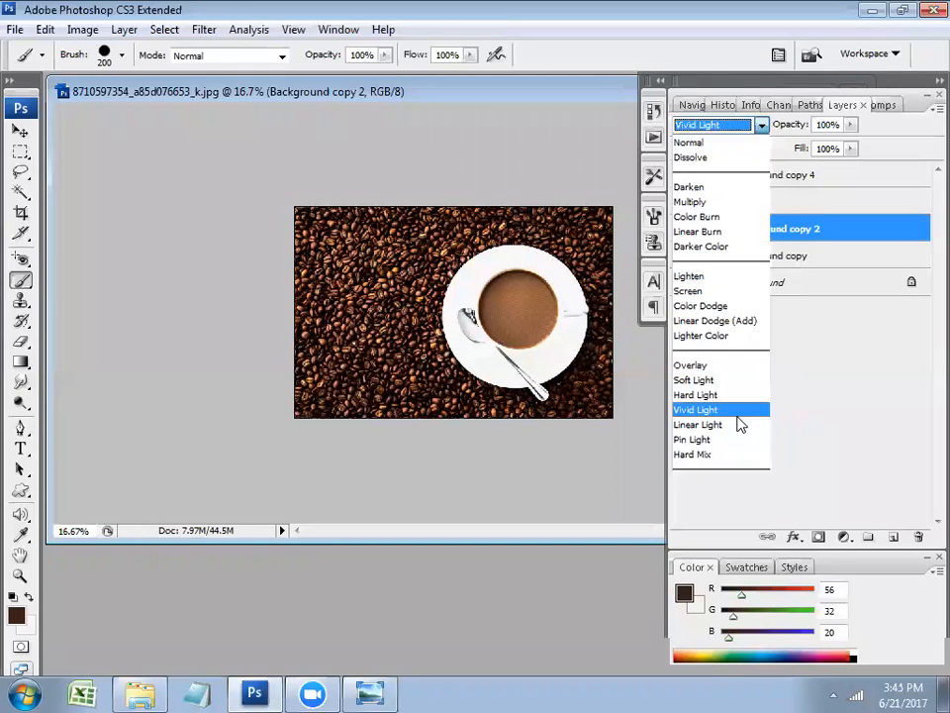
pyautogui.press('Down')
pyautogui.press('Down')
pyautogui.press('Down')
pyautogui.press('Down')
pyautogui.press('Down')
pyautogui.press('Down')
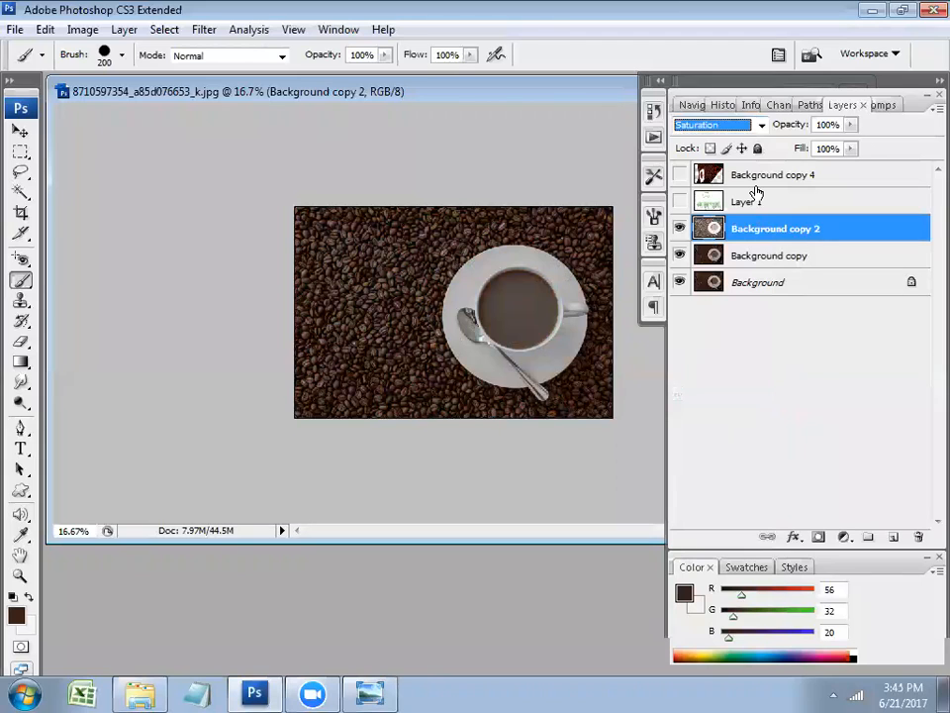
# Step the blend mode of Background copy 2 back up through Hard Mix to Overlay
pyautogui.press('Down')
pyautogui.press('Up')
pyautogui.press('Up')
pyautogui.press('Up')
pyautogui.press('Up')
pyautogui.press('Up')
pyautogui.press('Up')
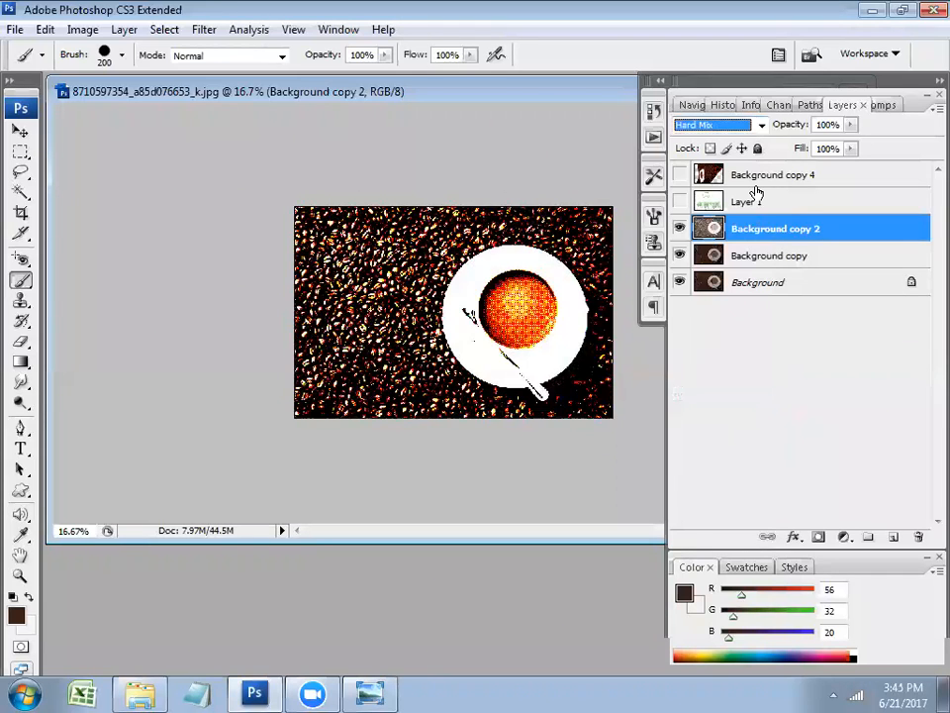
pyautogui.press('Up')
pyautogui.press('Up')
pyautogui.press('Up')
pyautogui.press('Up')
pyautogui.press('Up')
pyautogui.press('Up')
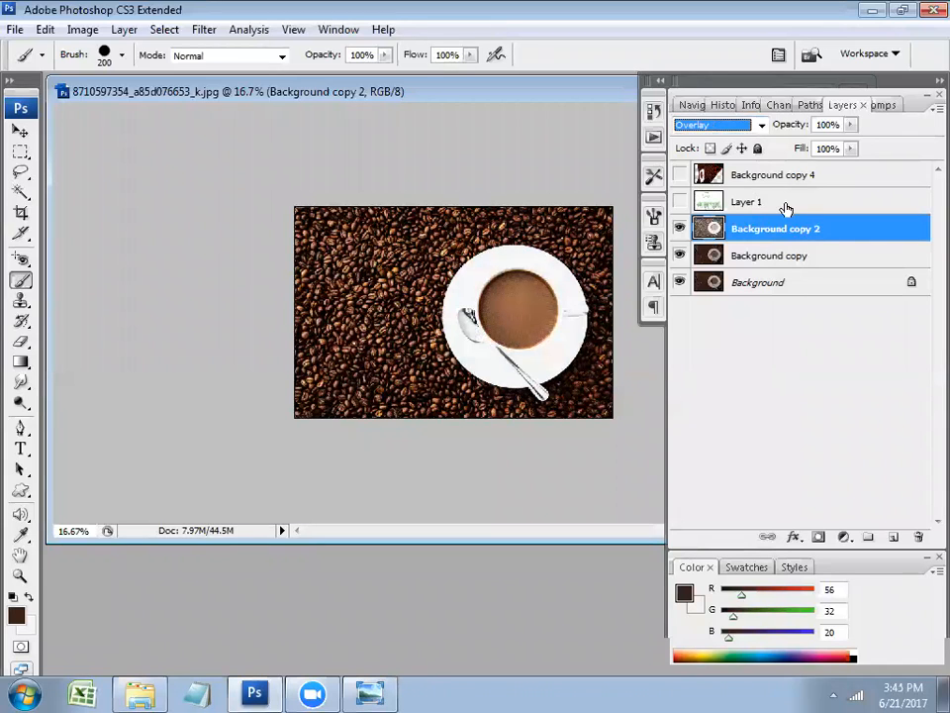
# Delete the Background copy 2 layer
pyautogui.rightClick(817, 257)
pyautogui.click(788, 233)
pyautogui.click(789, 230)
pyautogui.rightClick(789, 230)
pyautogui.click(804, 310)
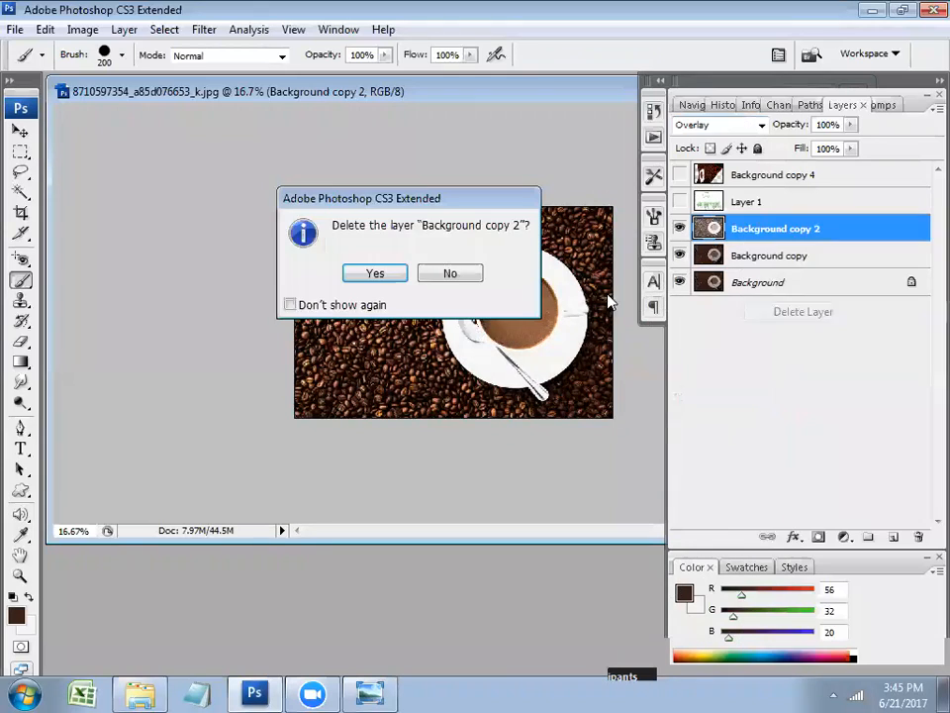
pyautogui.click(399, 274)
# Duplicate the Background copy layer under the name hfhgfgjfghfhgfg and make the new layer active
pyautogui.rightClick(772, 228)
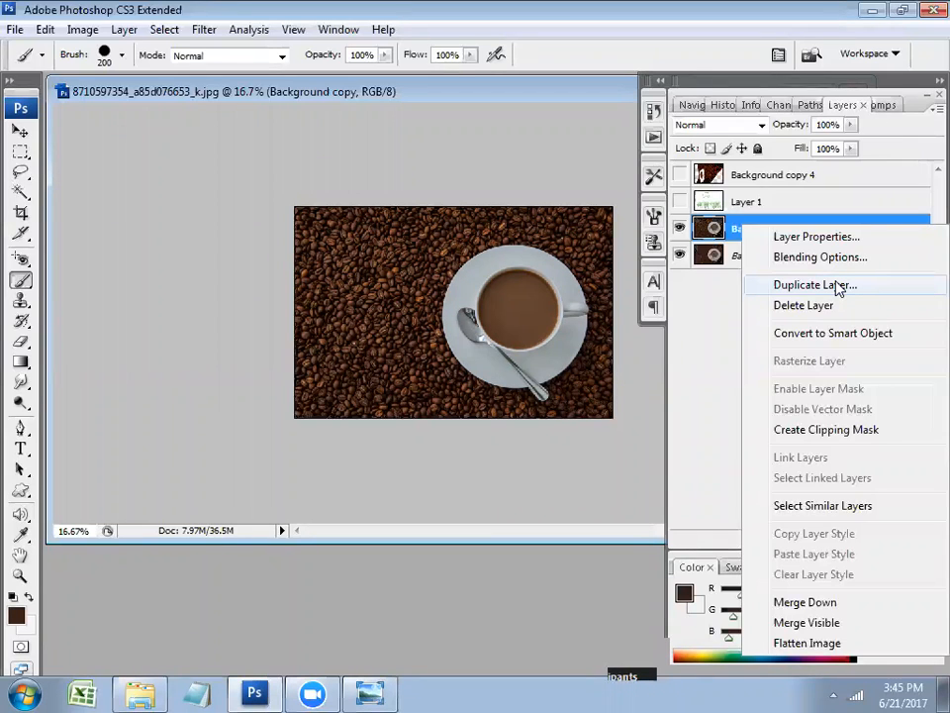
pyautogui.click(839, 286)
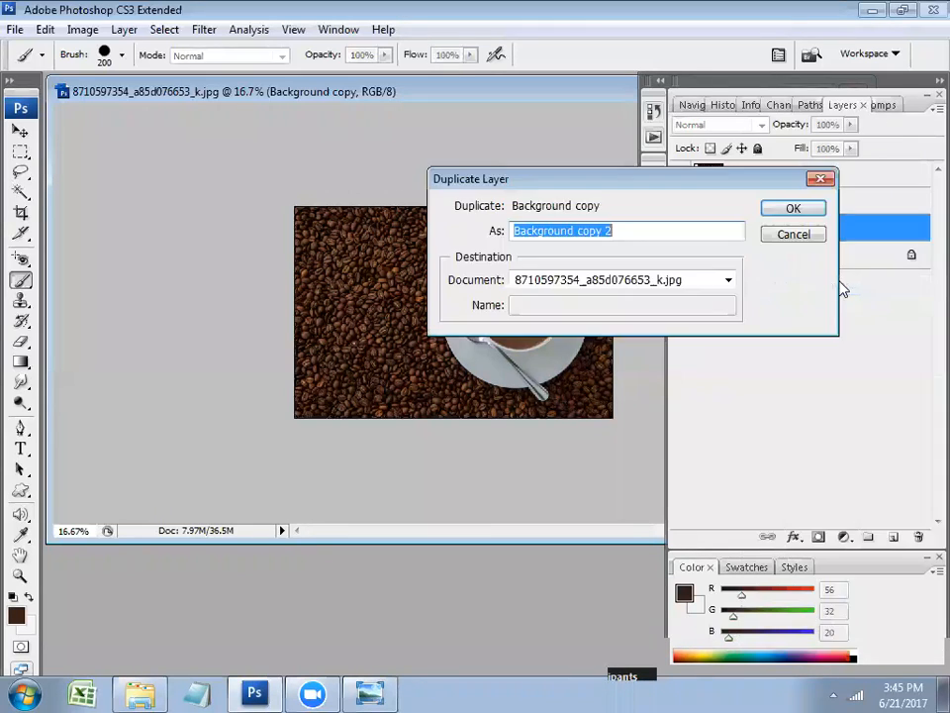
pyautogui.click(794, 210)
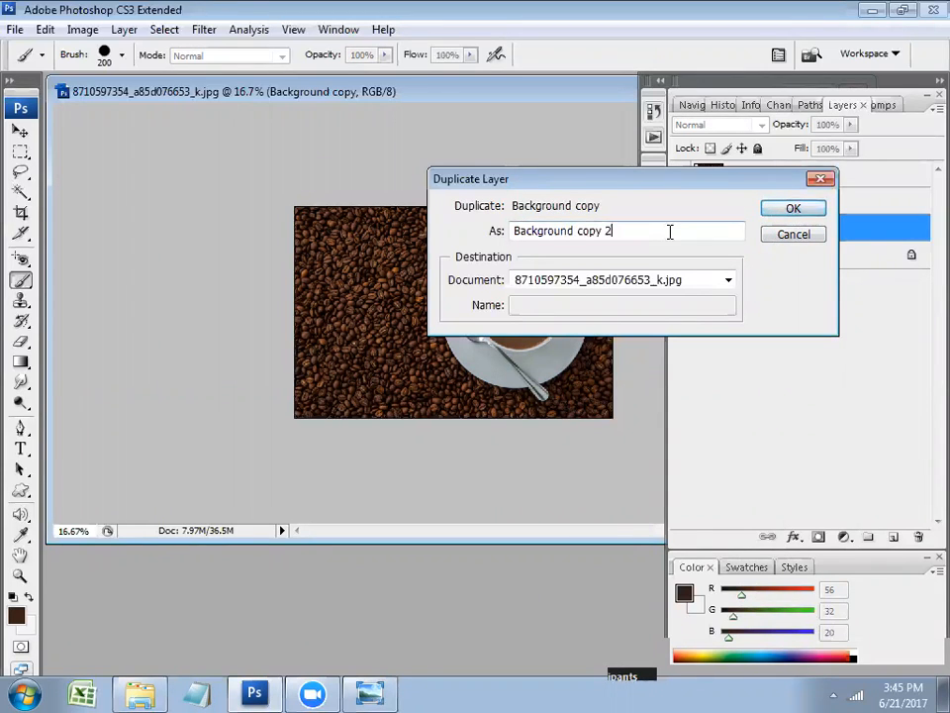
pyautogui.moveTo(670, 233); pyautogui.dragTo(354, 235)
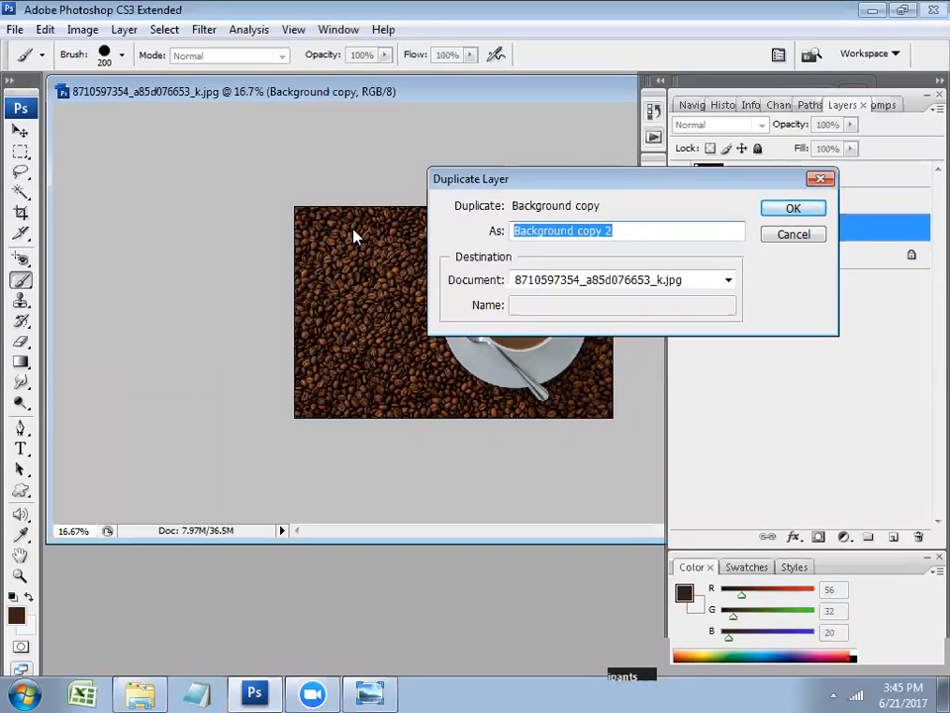
pyautogui.write('hfhgfgjfghfhgfg')
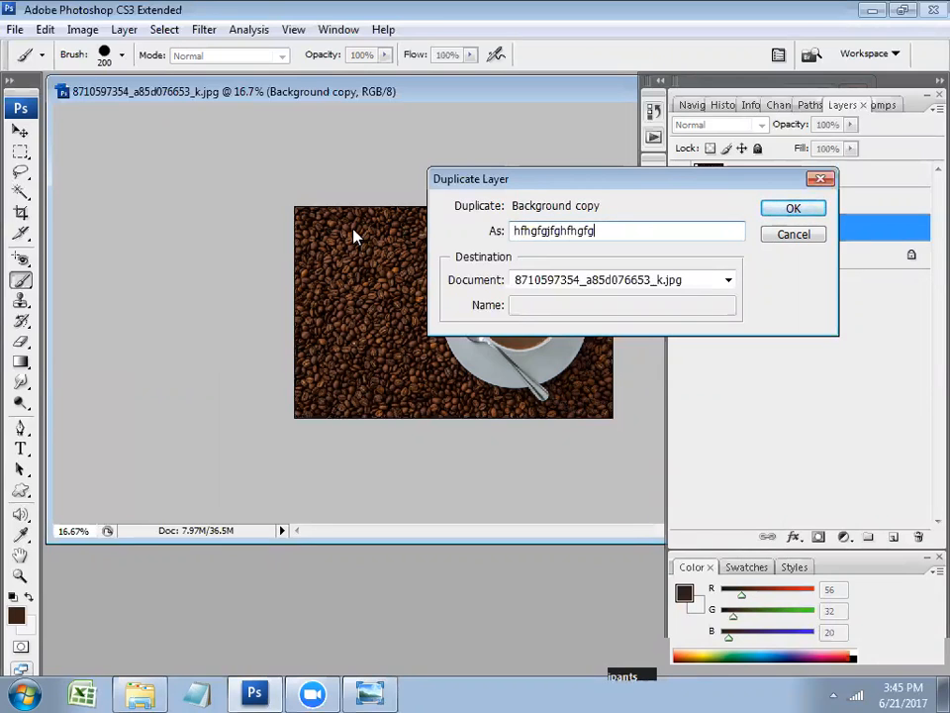
pyautogui.click(791, 210)
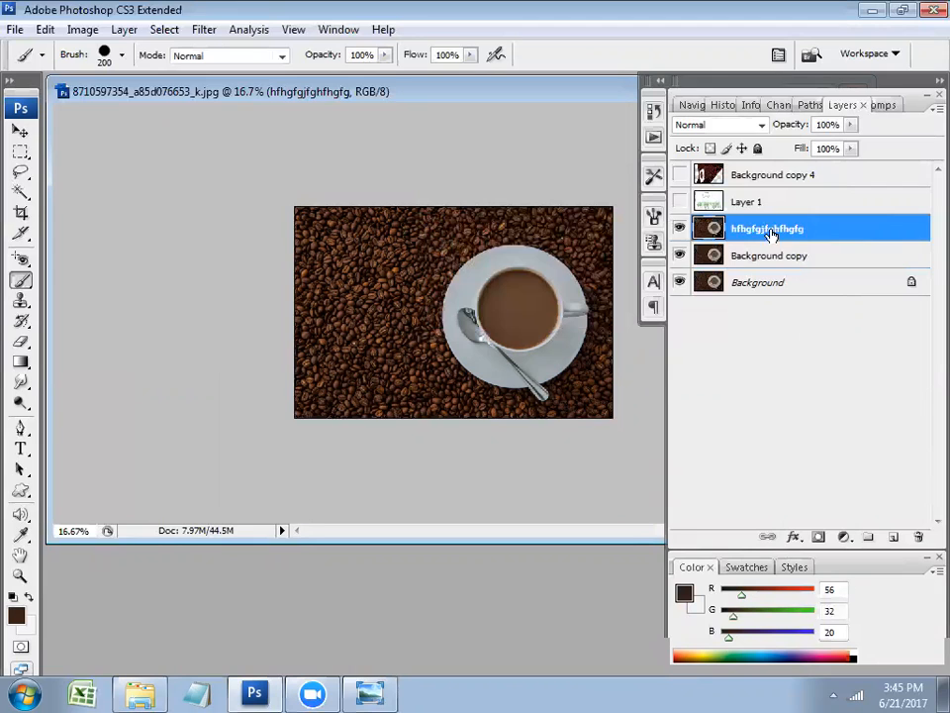
pyautogui.click(769, 260)
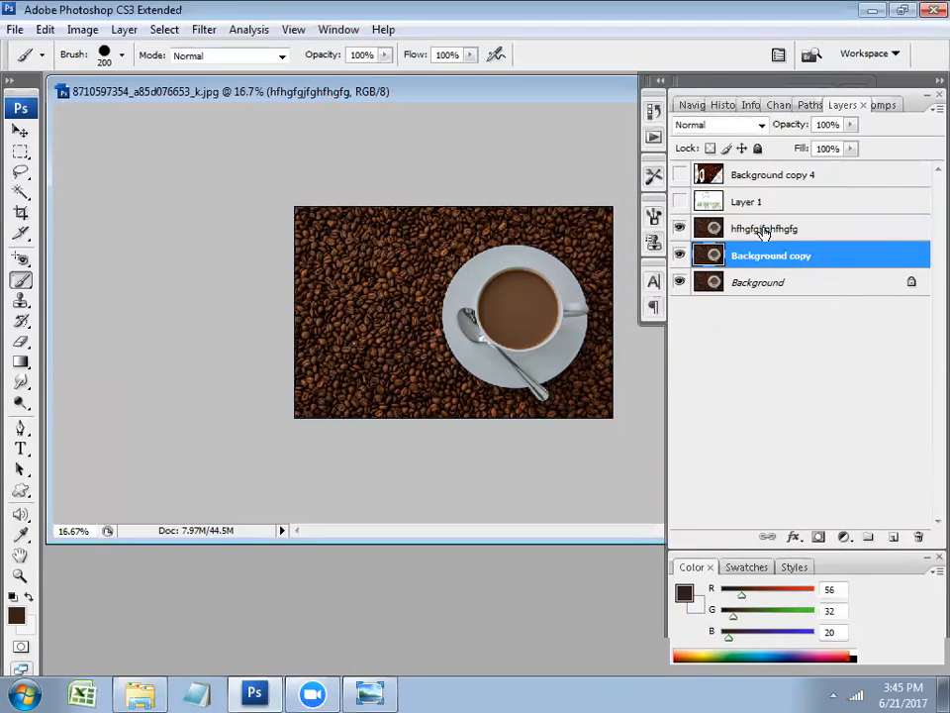
pyautogui.click(748, 228)
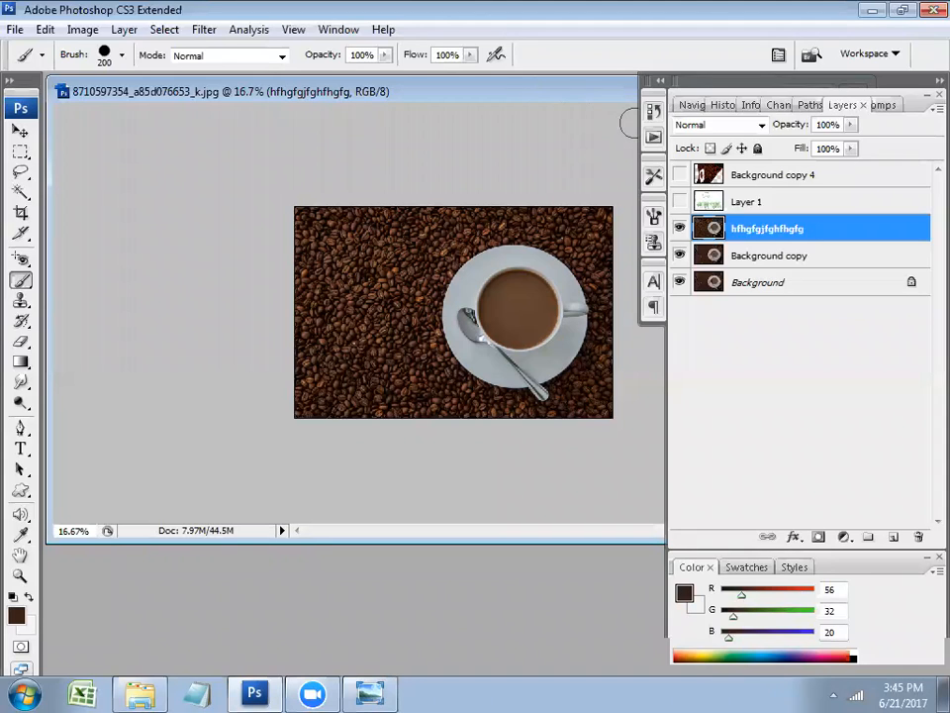
# Show the Navigator and examine the image at 100%, centring the view on the coffee cup
pyautogui.click(698, 106)
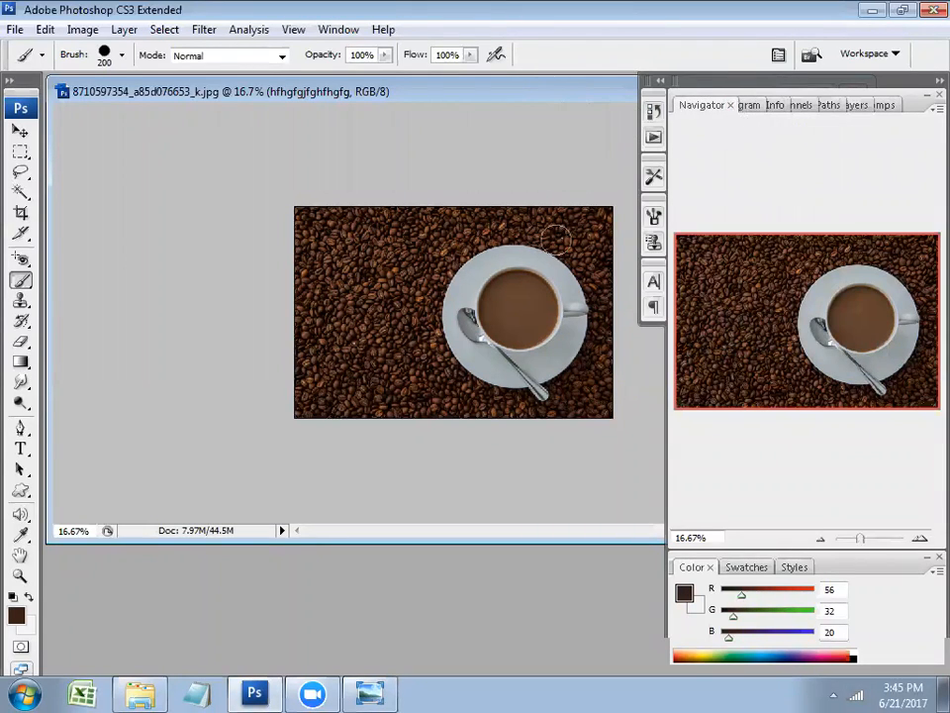
pyautogui.hotkey('ctrl', '+')
pyautogui.hotkey('ctrl', '+')
pyautogui.hotkey('ctrl', '+')
pyautogui.hotkey('ctrl', '+')
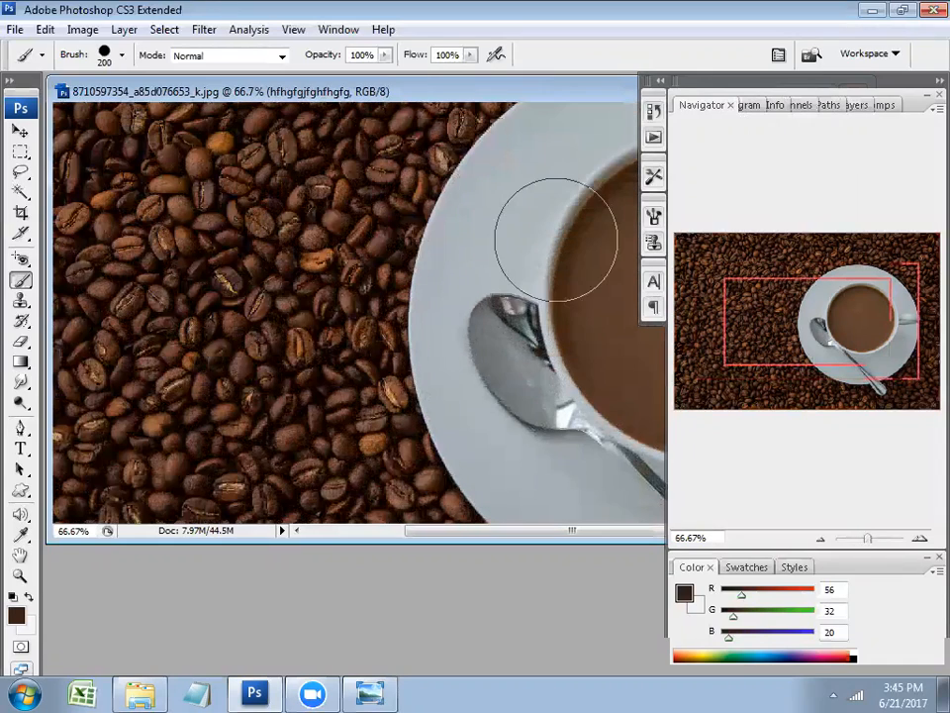
pyautogui.hotkey('ctrl', '+')
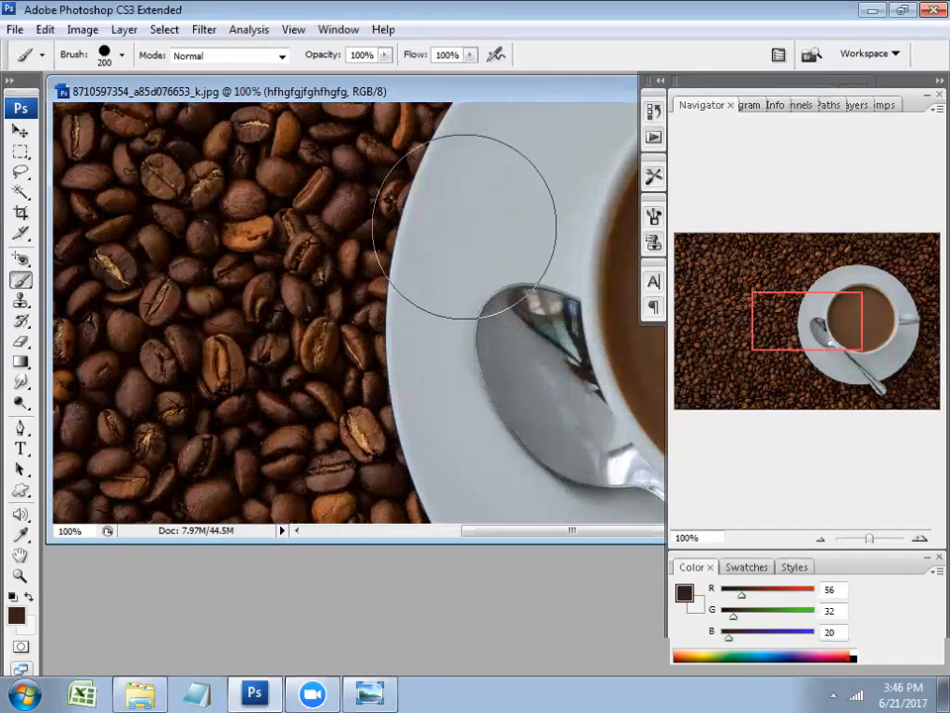
pyautogui.press('h')
pyautogui.moveTo(481, 219); pyautogui.dragTo(197, 348)
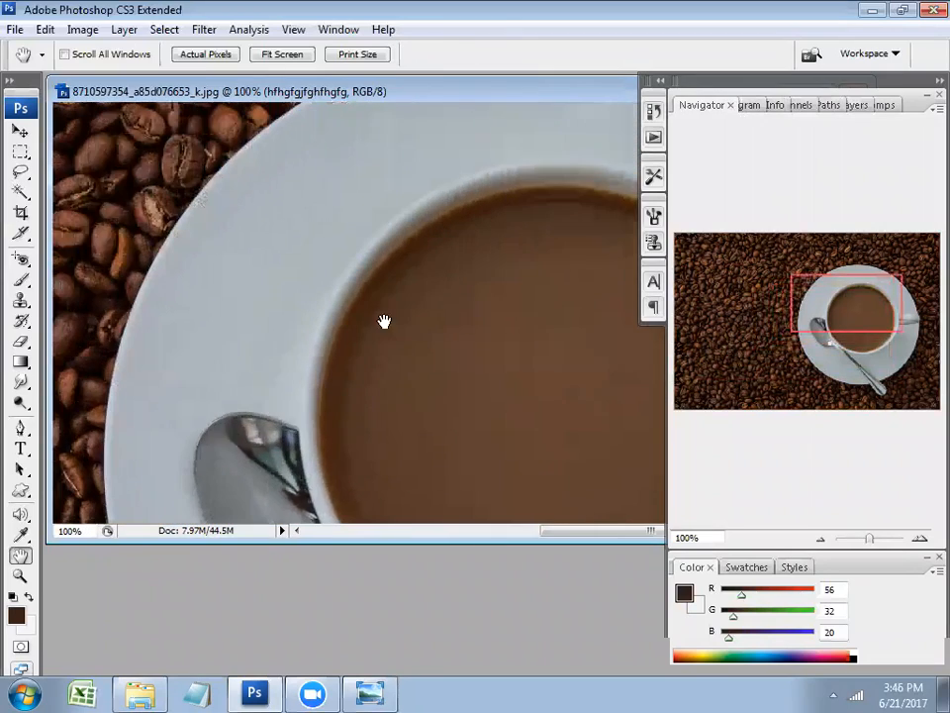
# Show the coffee image in the maximized screen mode and zoom out to 25% to view it whole
pyautogui.moveTo(433, 288); pyautogui.dragTo(392, 323)
pyautogui.press('f')
pyautogui.moveTo(437, 269)
pyautogui.mouseDown()
pyautogui.moveTo(215, 328)
pyautogui.moveTo(315, 291)
pyautogui.moveTo(450, 262)
pyautogui.mouseUp()
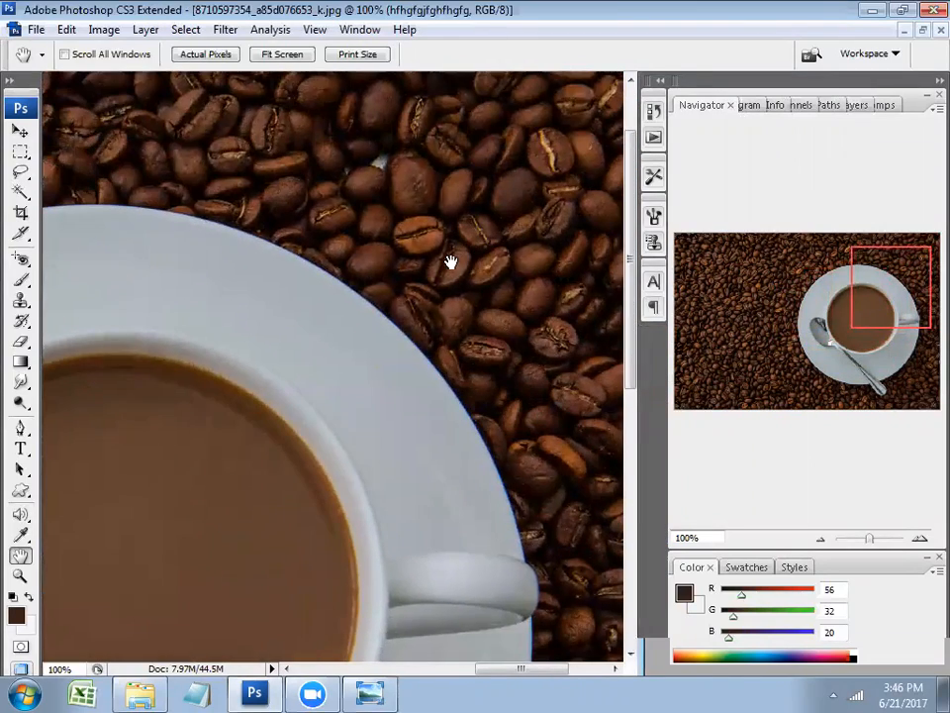
pyautogui.hotkey('ctrl', '-')
pyautogui.hotkey('ctrl', '-')
pyautogui.hotkey('ctrl', '-')
pyautogui.hotkey('ctrl', '-')
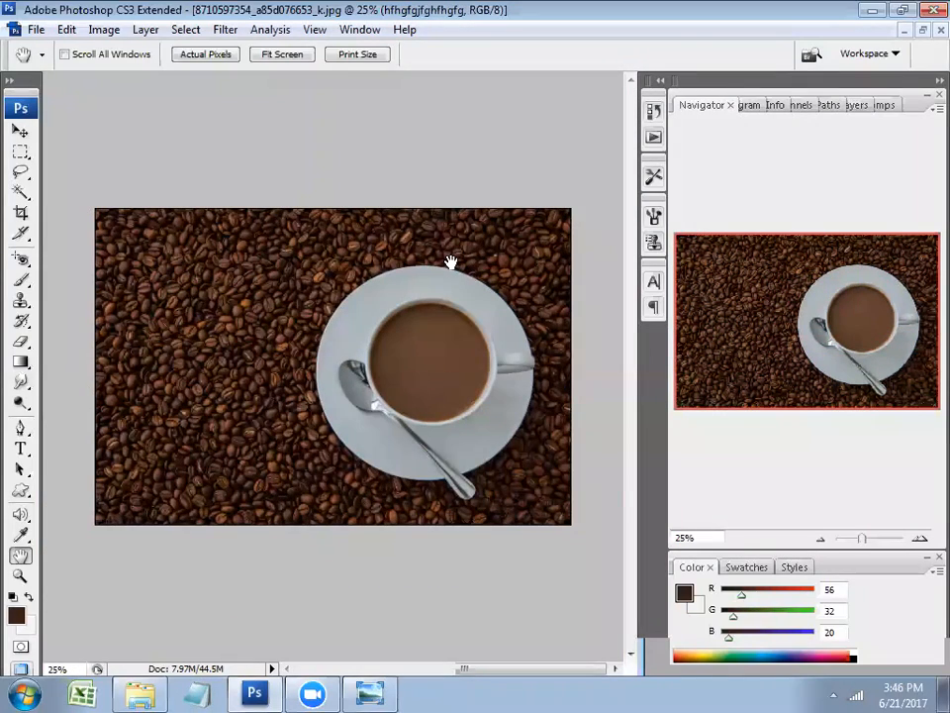
# Look through the Histogram, Info and Paths panels, finishing on the list of colour channels
pyautogui.click(752, 107)
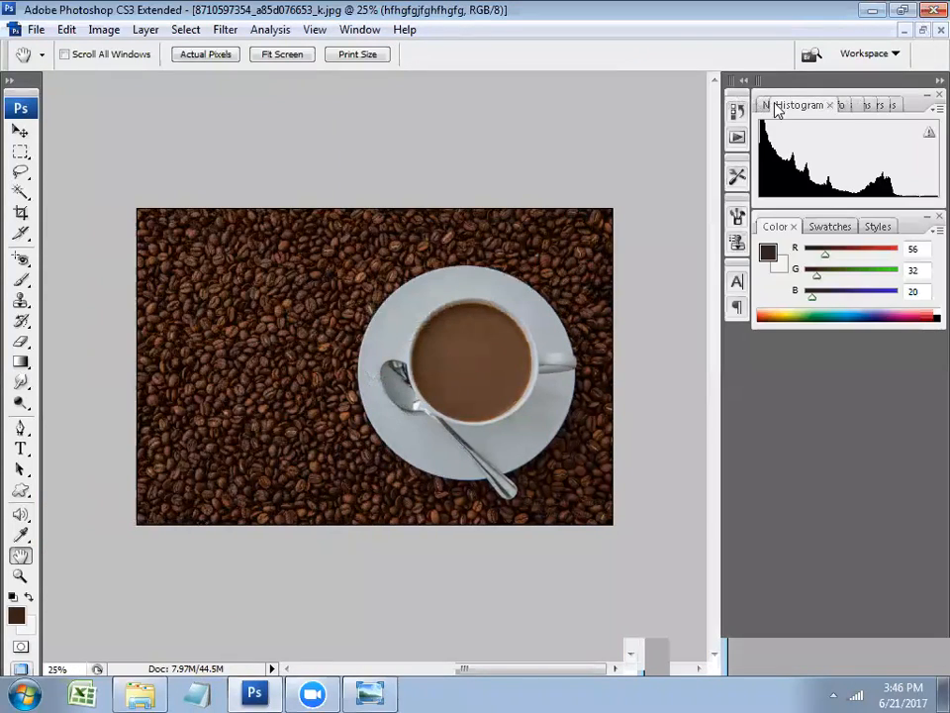
pyautogui.click(842, 109)
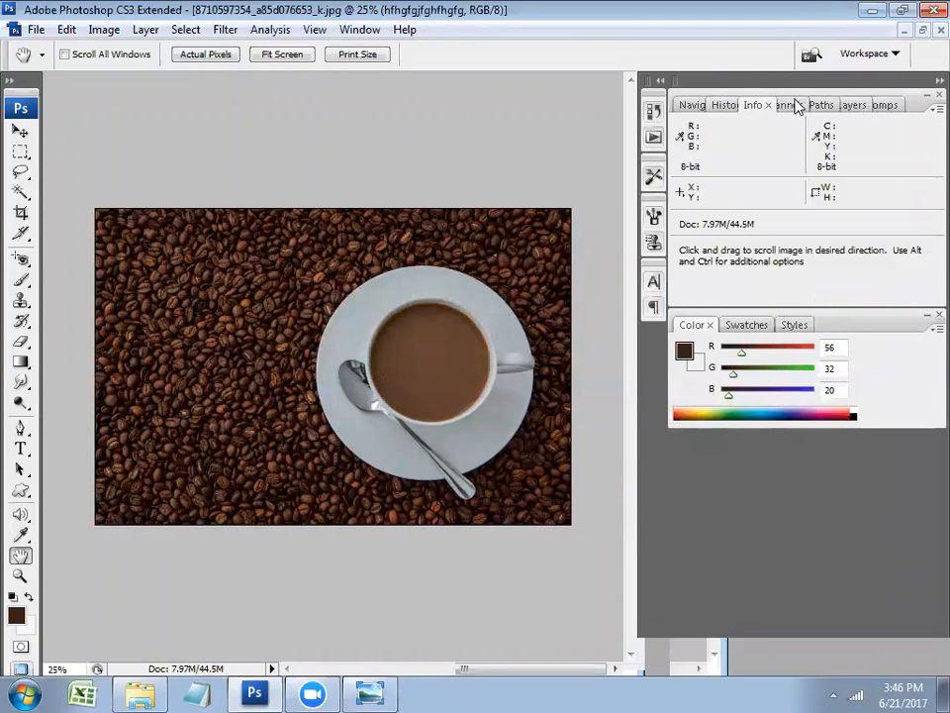
pyautogui.click(800, 106)
pyautogui.click(826, 107)
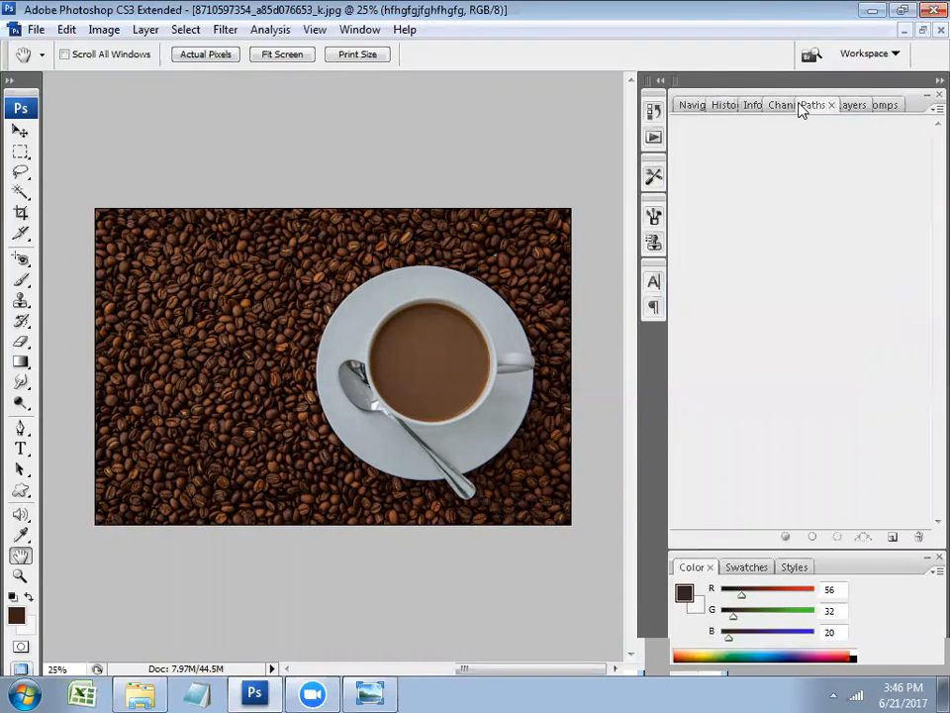
pyautogui.click(785, 106)
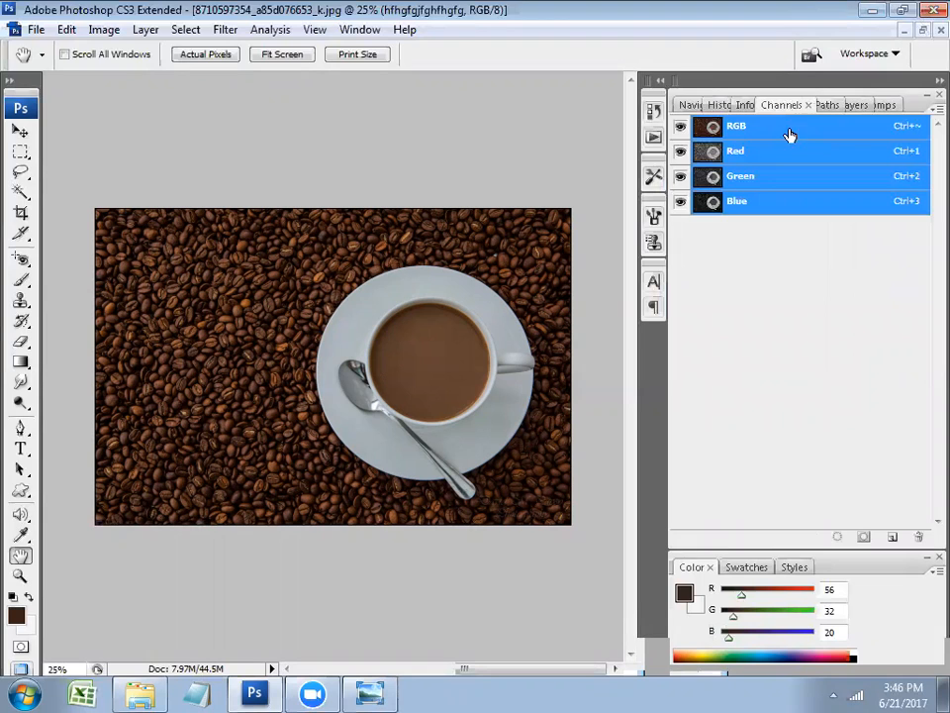
# Load the bright areas of the RGB composite channel as a selection
pyautogui.click(834, 536)
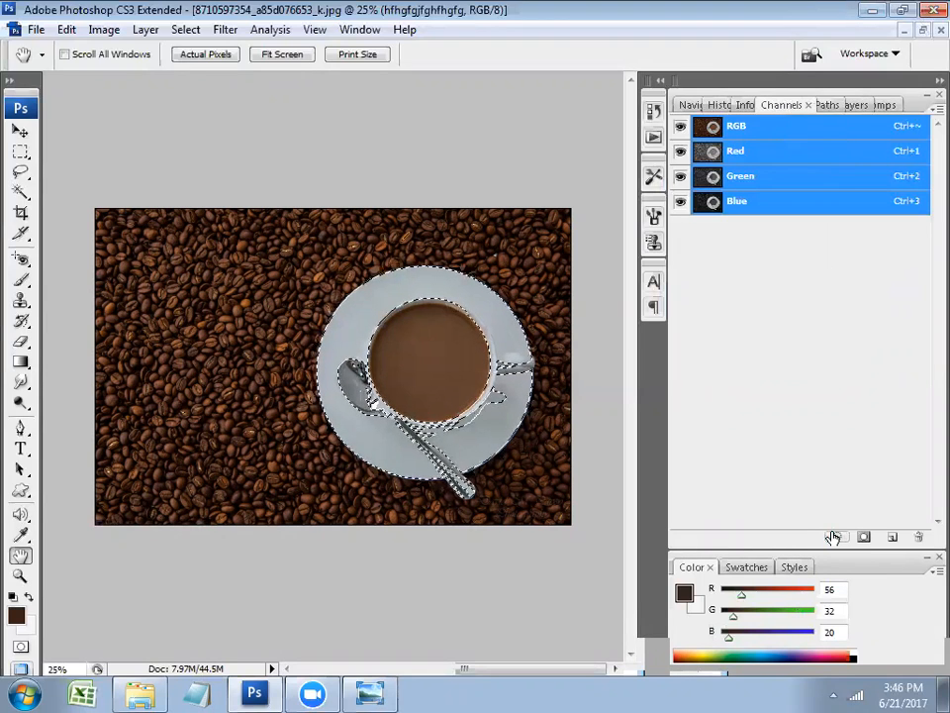
pyautogui.press('v')
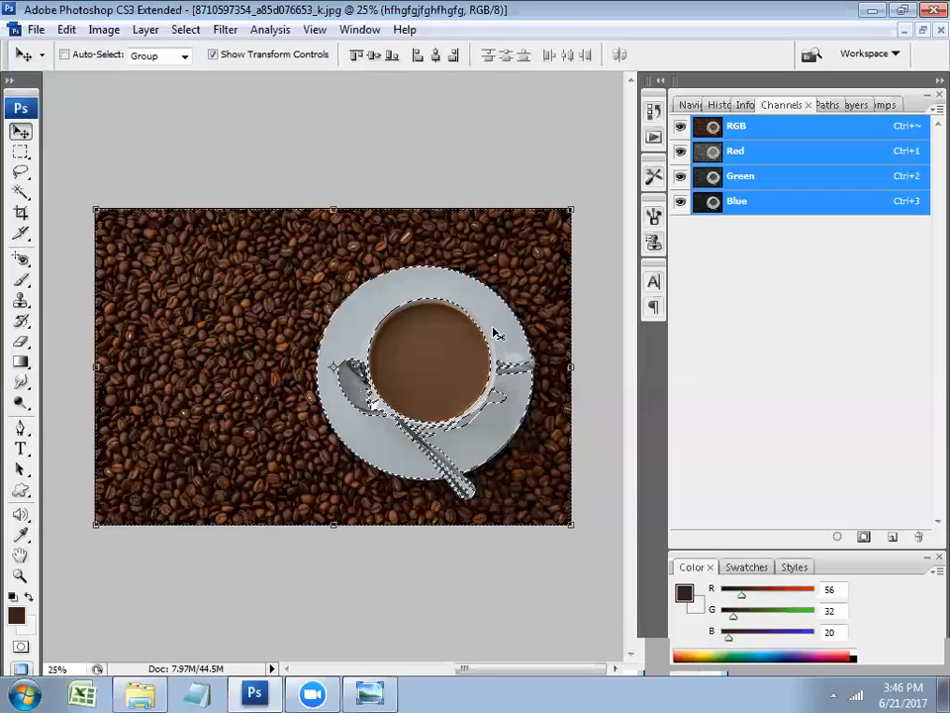
pyautogui.press('w')
pyautogui.hotkey('ctrl', 'd')
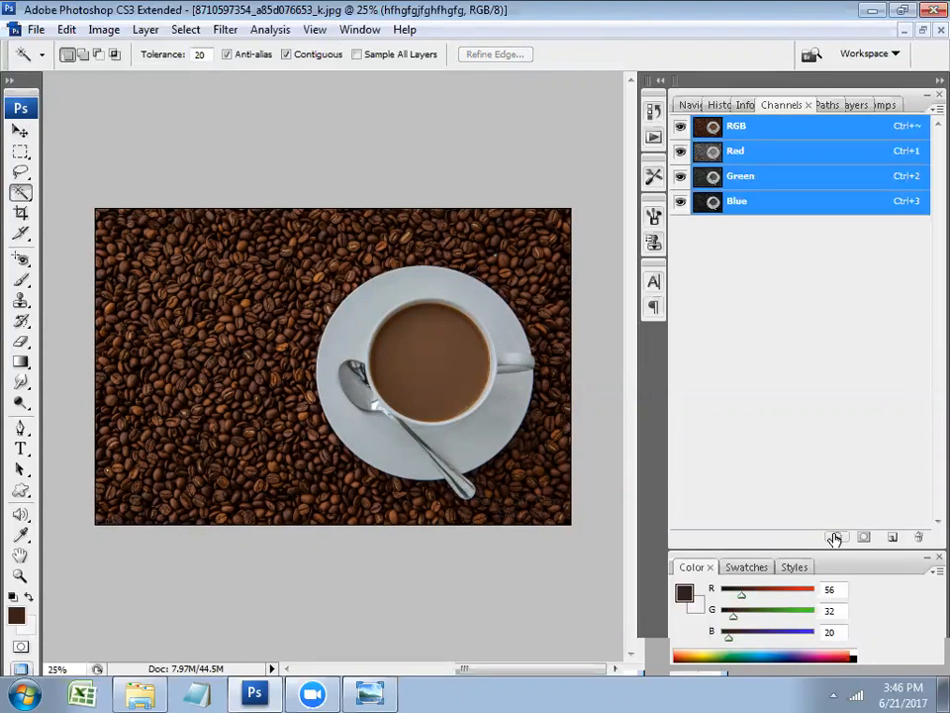
pyautogui.hotkey('ctrl', 'alt', '`')
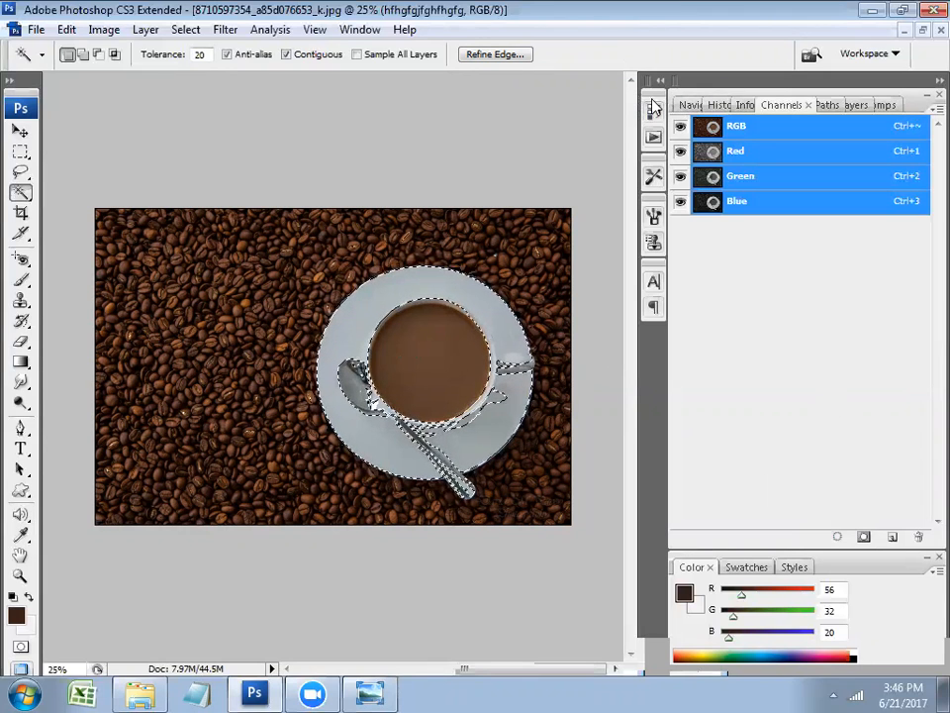
# Create a new empty layer directly above Layer 1 and hide all the layers below it
pyautogui.click(857, 105)
pyautogui.click(806, 203)
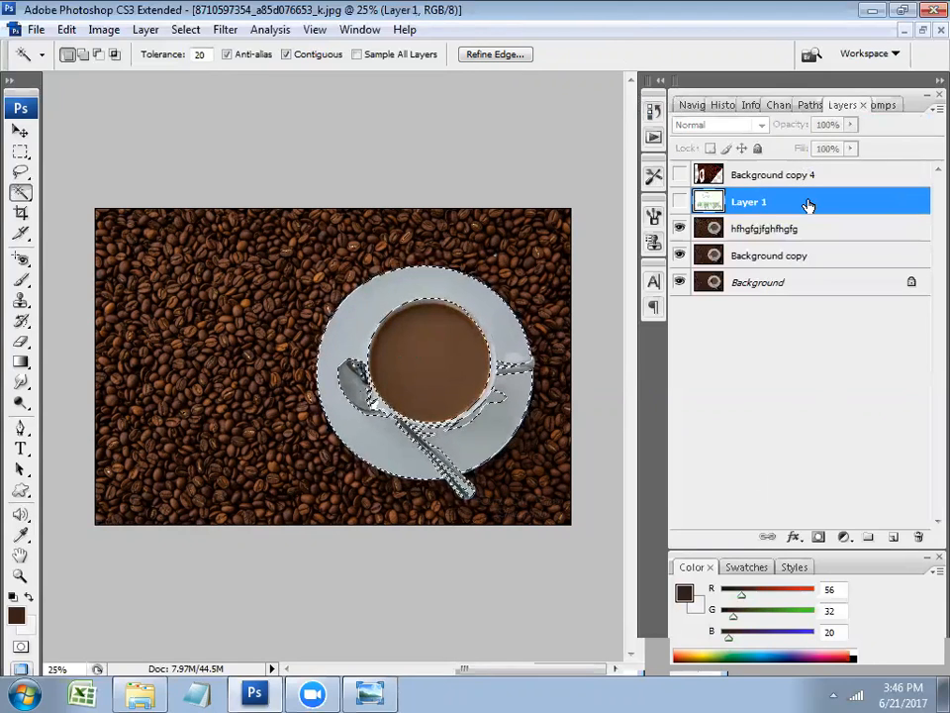
pyautogui.click(679, 229)
pyautogui.click(679, 255)
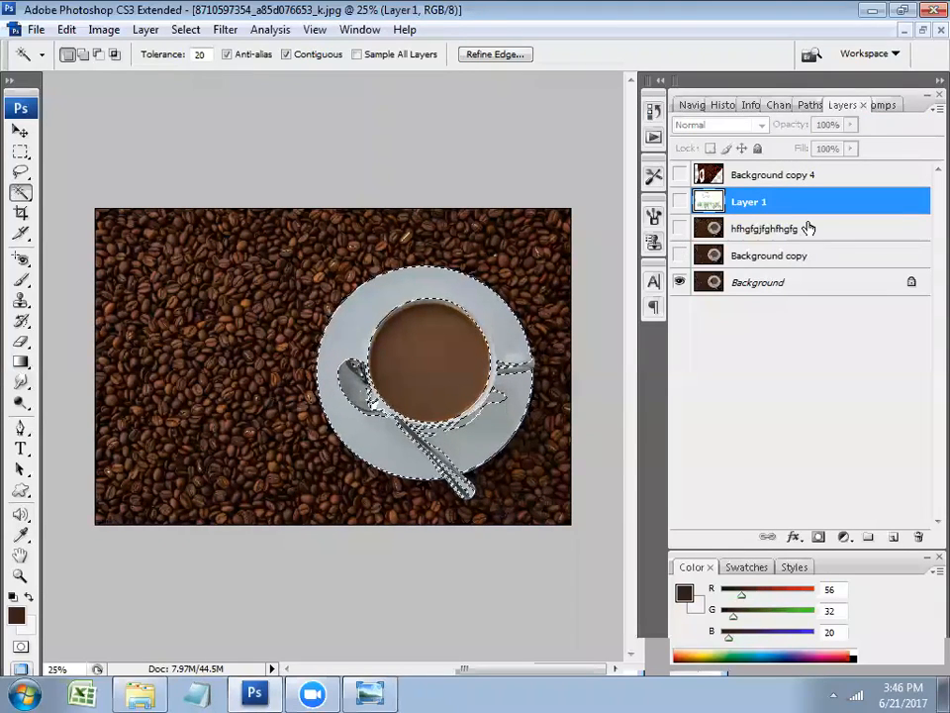
pyautogui.hotkey('ctrl', 'shift', 'n')
pyautogui.press('Return')
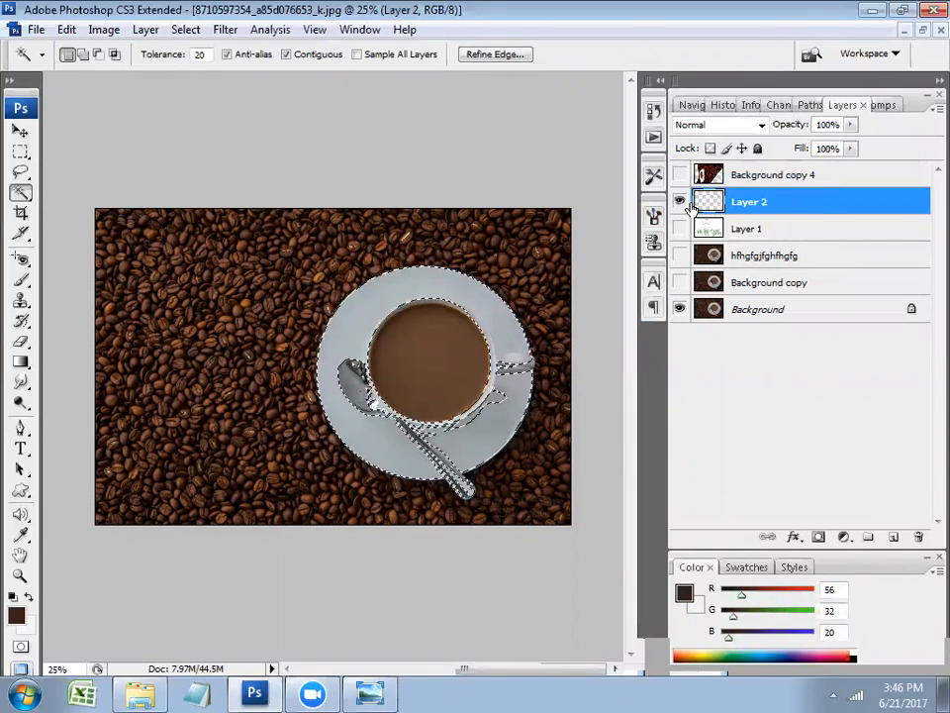
pyautogui.click(679, 309)
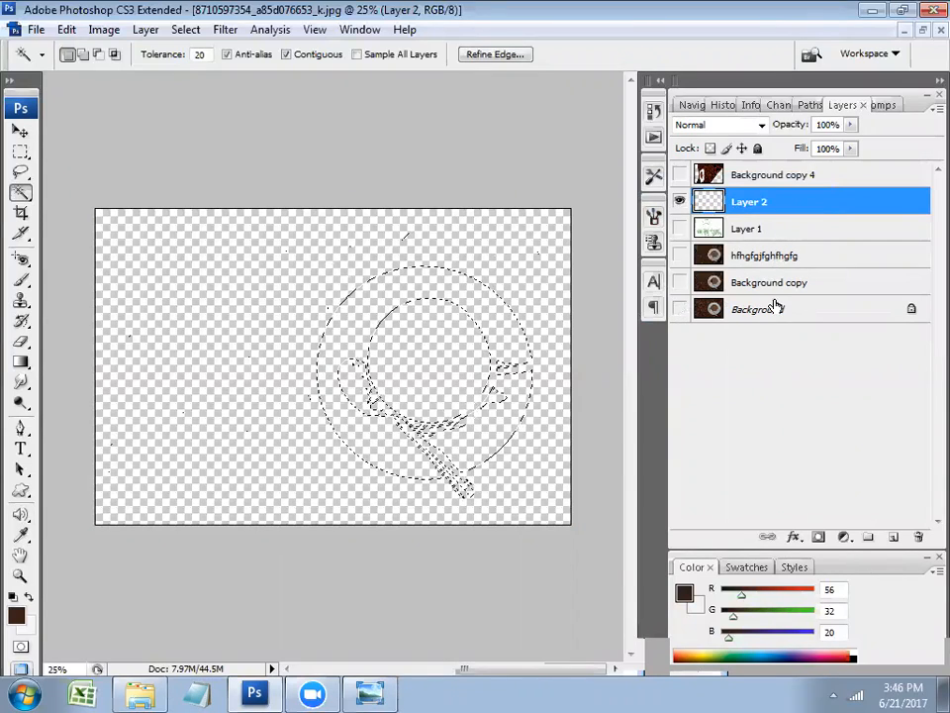
# Fill the selected bright areas on the new layer with the dark brown foreground colour and clear the selection
pyautogui.hotkey('shift', 'F5')
pyautogui.press('Return')
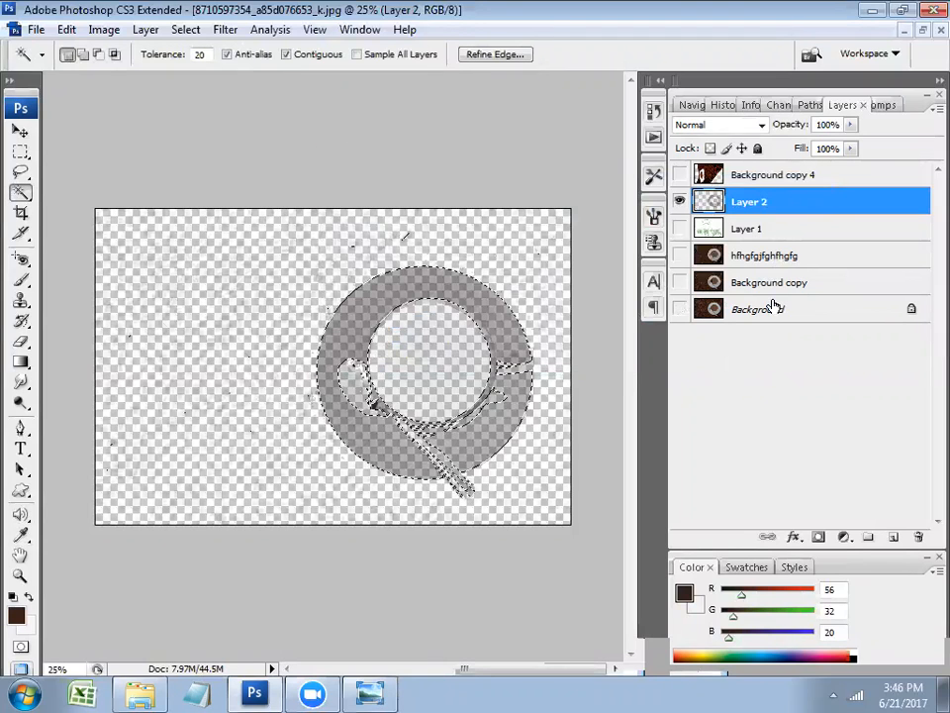
pyautogui.hotkey('ctrl', 'd')
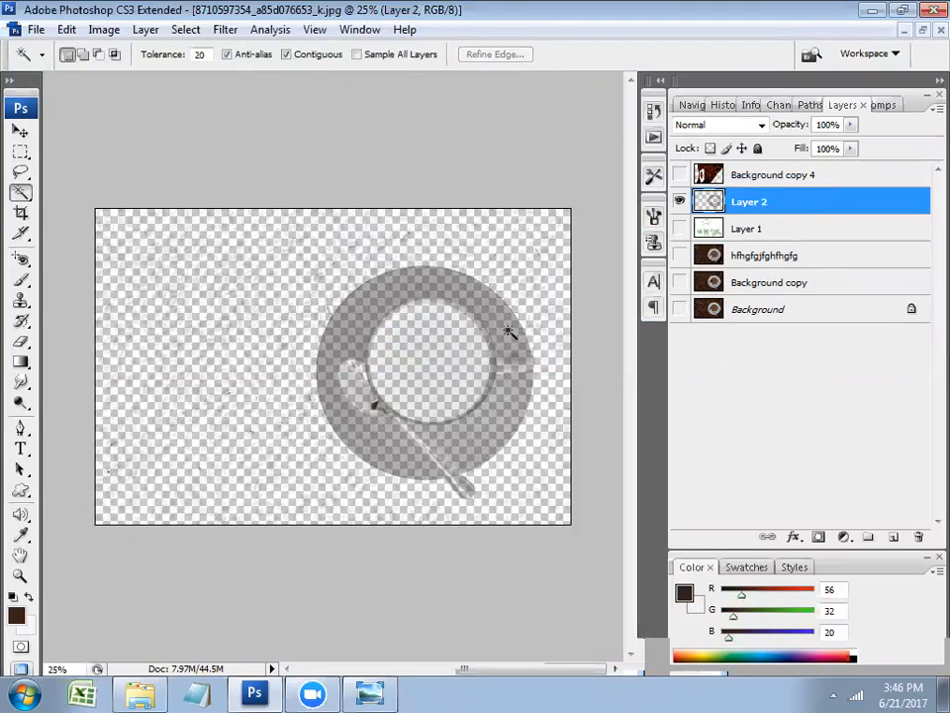
# Fill the whole of Layer 2 with the dark brown foreground colour, undoing and redoing the fill once
pyautogui.hotkey('shift', 'F5')
pyautogui.press('Return')
pyautogui.hotkey('ctrl', 'z')
pyautogui.hotkey('ctrl', 'z')
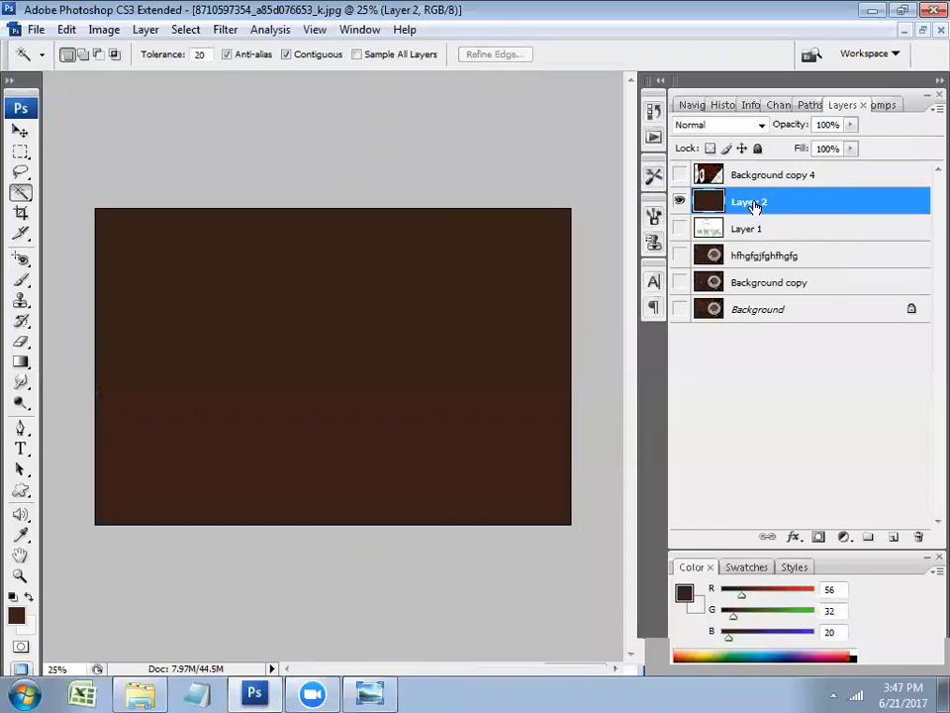
# Make the hfhgfgjfghfhgfg layer visible, then hide Layer 2 and keep it as the active layer
pyautogui.click(774, 259)
pyautogui.click(679, 255)
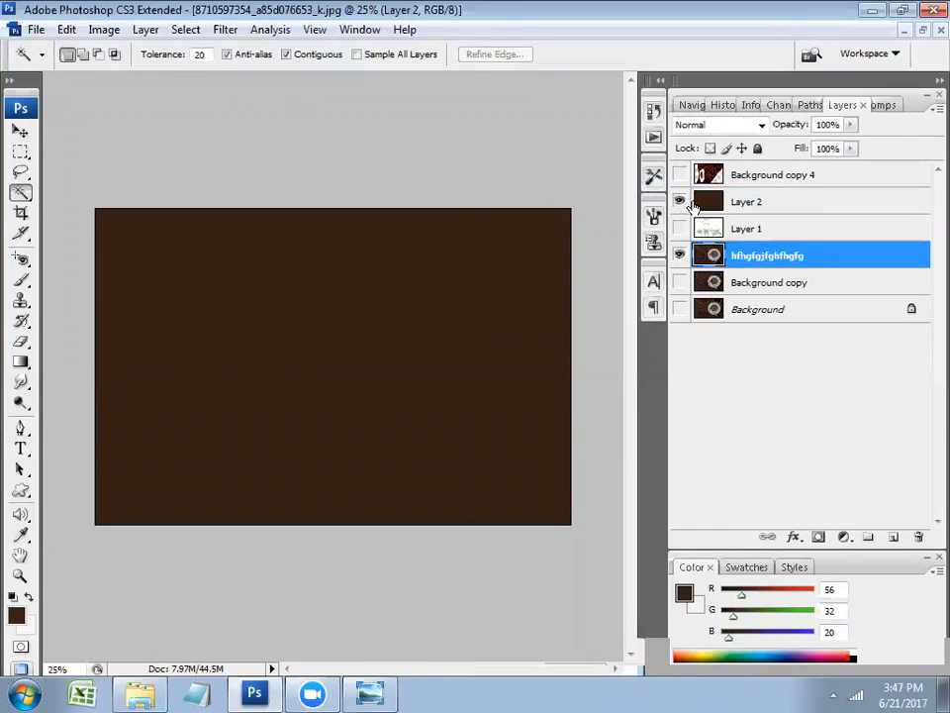
pyautogui.click(679, 201)
pyautogui.click(760, 203)
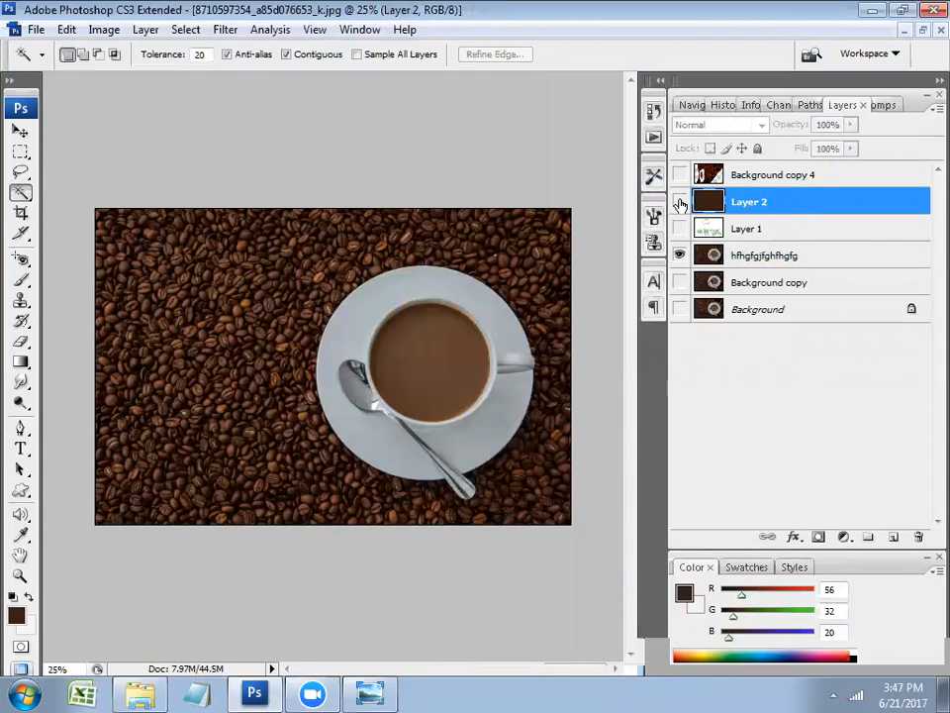
# Show Layer 2 again and fill it with the swapped near-white foreground colour (R 243, G 243, B 243)
pyautogui.click(679, 202)
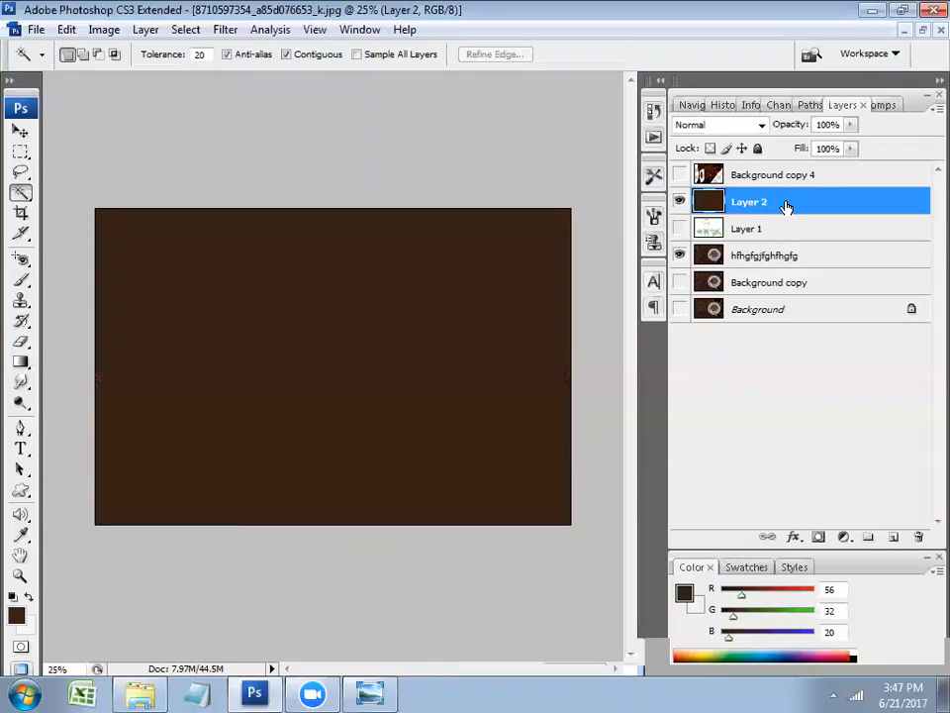
pyautogui.press('x')
pyautogui.hotkey('alt', 'BackSpace')
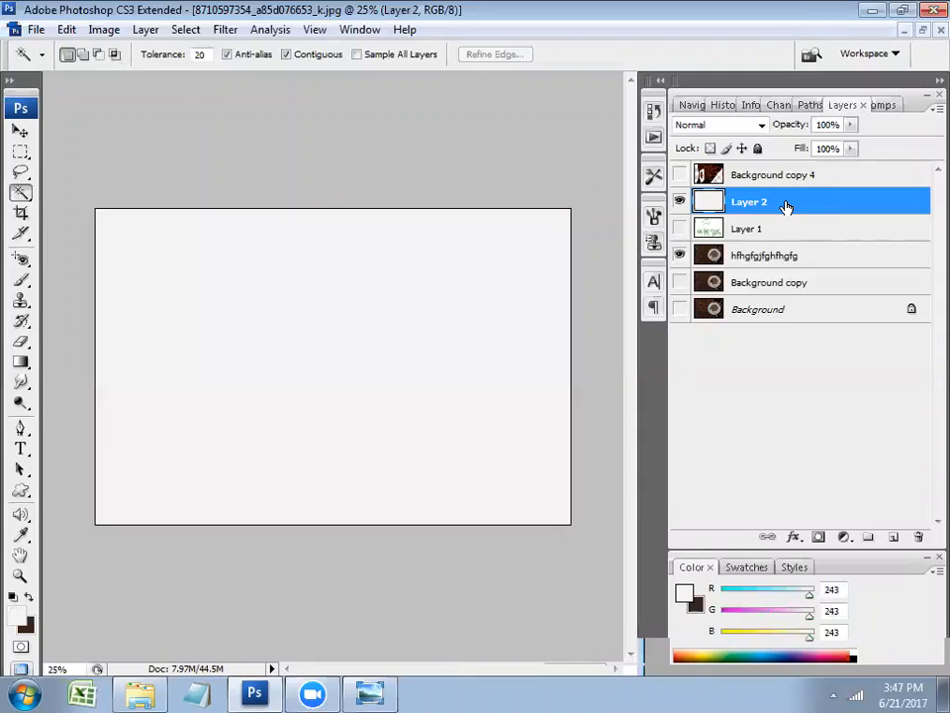
# Load the composite channel of the near-white layer as a selection and deselect it
pyautogui.click(781, 105)
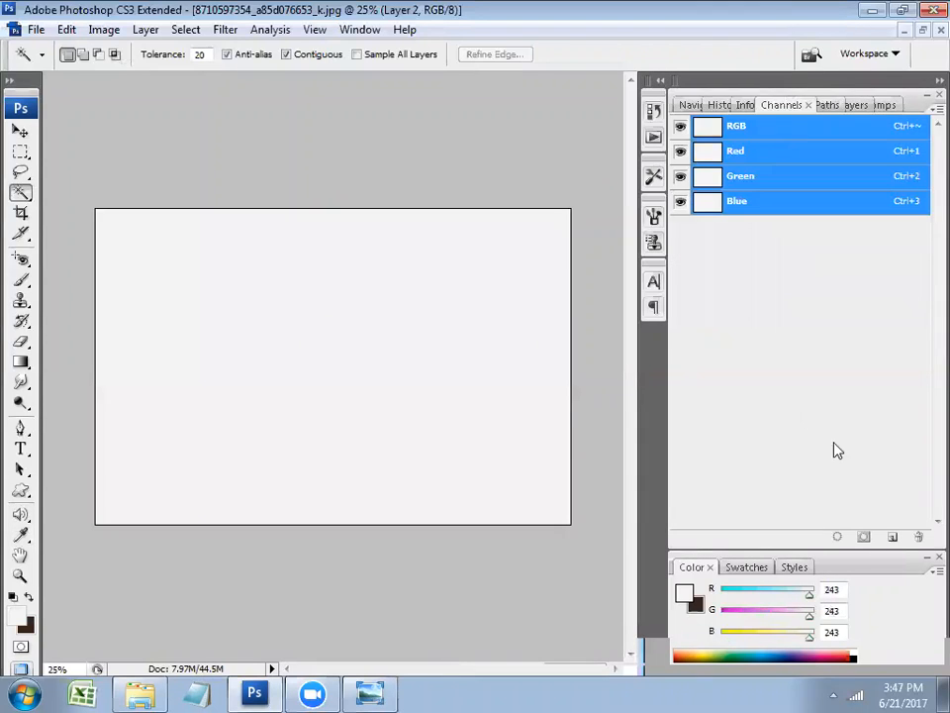
pyautogui.click(838, 544)
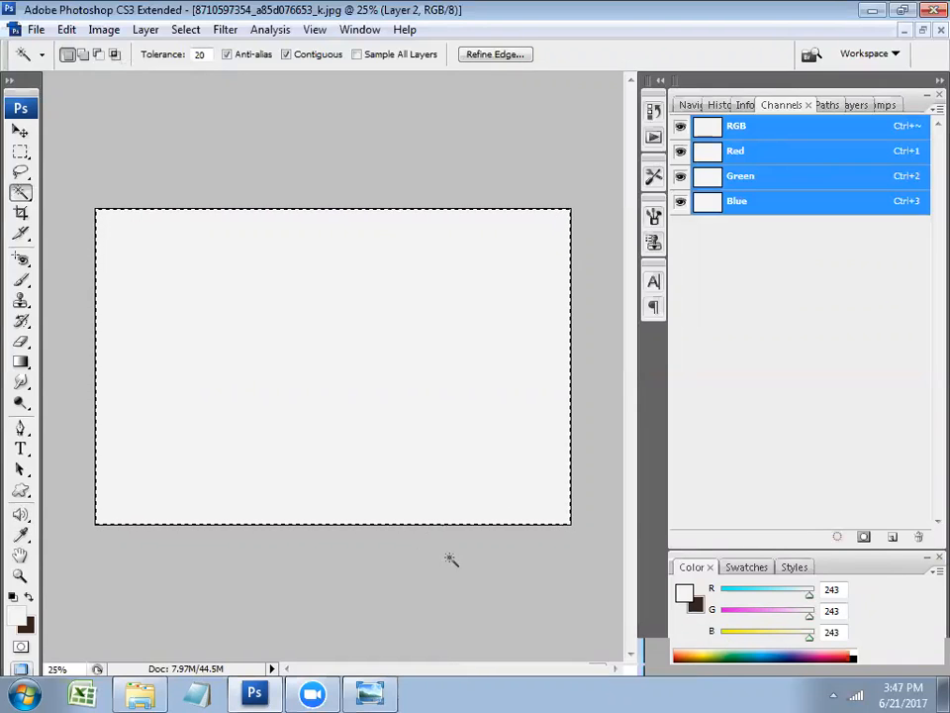
pyautogui.hotkey('ctrl', 'd')
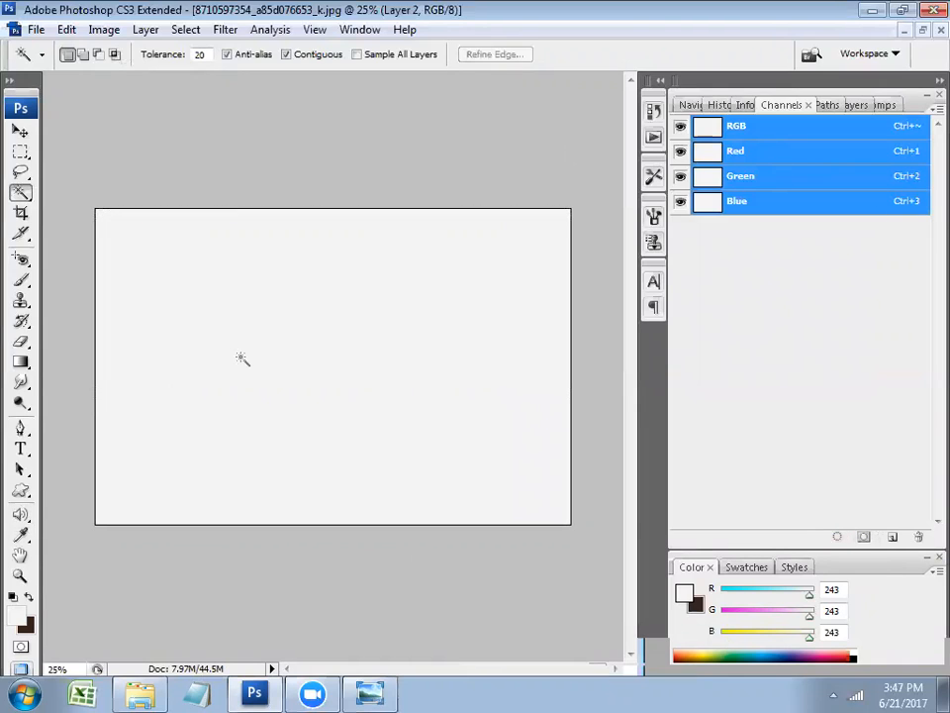
# Switch to Windows Photo Viewer and open FINAL_Gneaus copy.png from there in Photoshop
pyautogui.click(369, 694)
pyautogui.rightClick(545, 218)
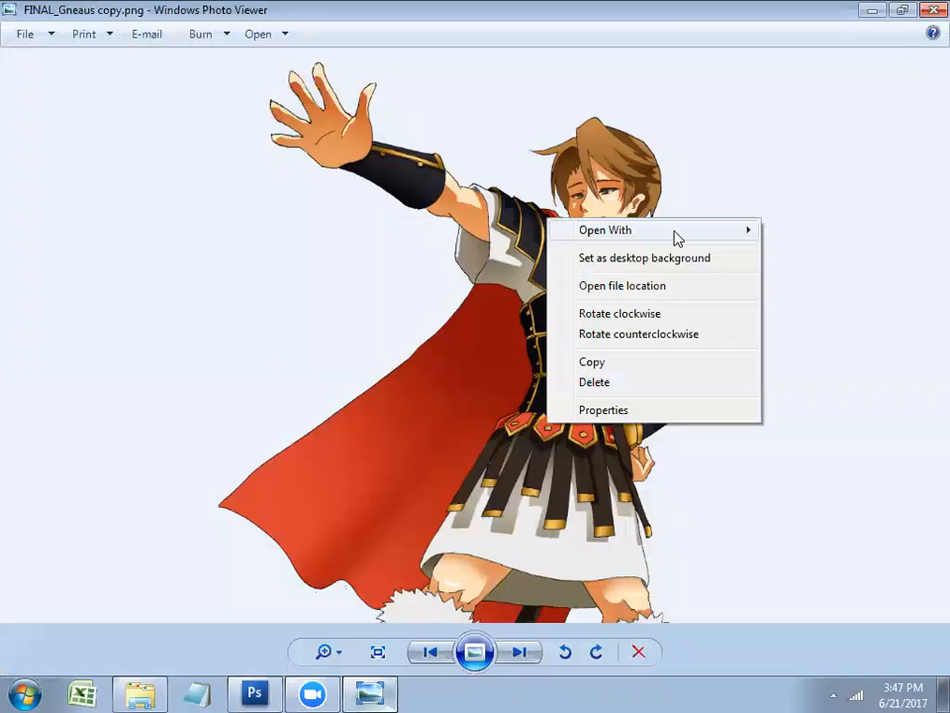
pyautogui.moveTo(676, 232)
pyautogui.click(460, 317)
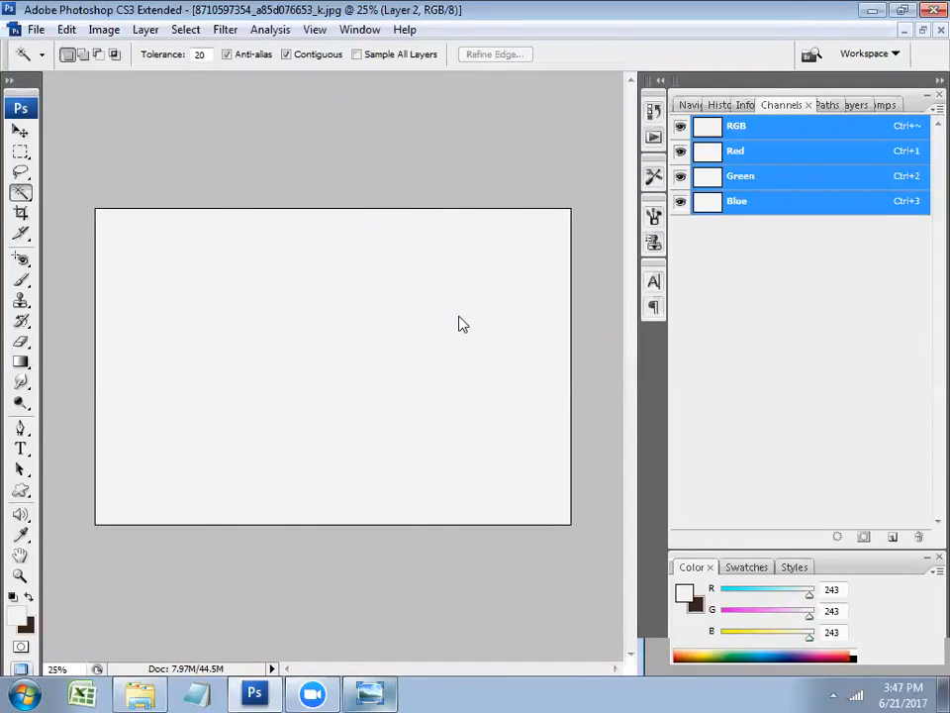
# Select the whole canvas of FINAL_Gneaus copy.png with its coffee overlay layer active, and close the file without saving changes
pyautogui.hotkey('ctrl', 'a')
pyautogui.press('f')
pyautogui.press('f')
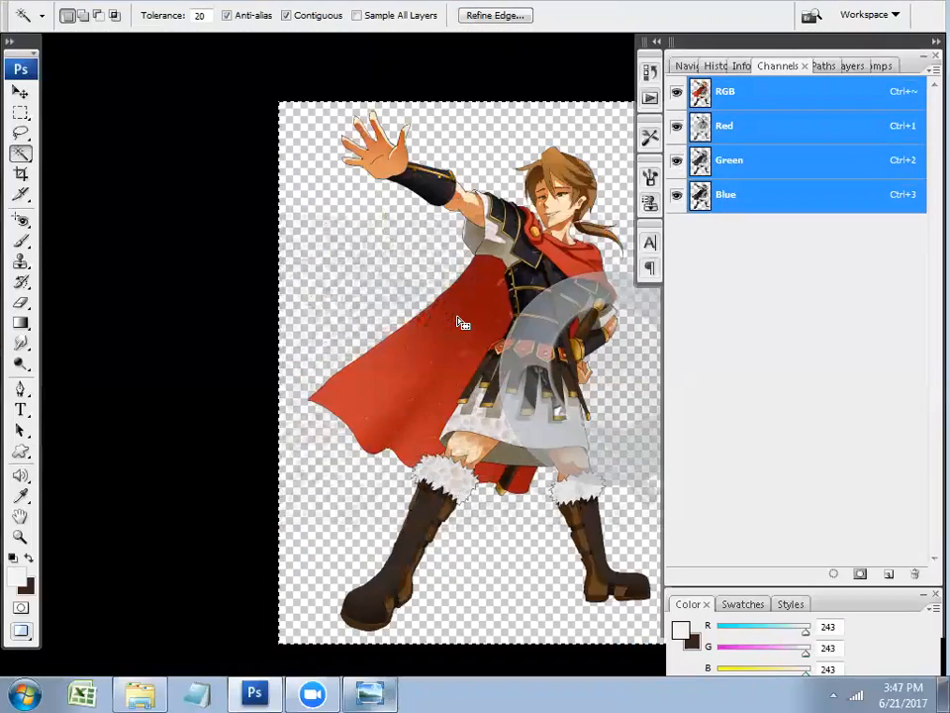
pyautogui.press('f')
pyautogui.click(453, 99)
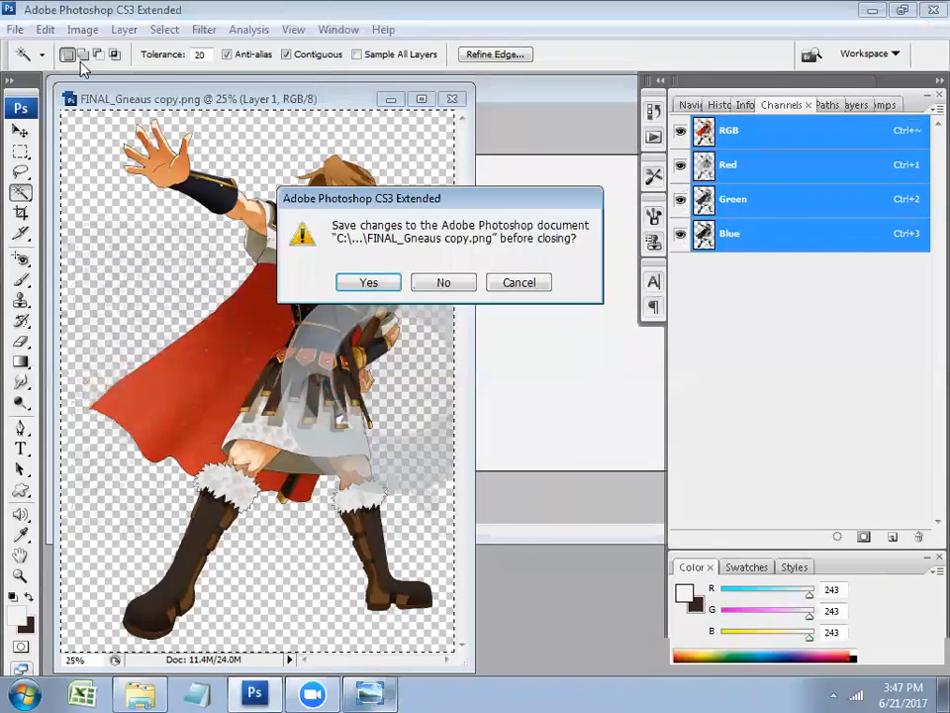
pyautogui.click(444, 282)
pyautogui.click(44, 29)
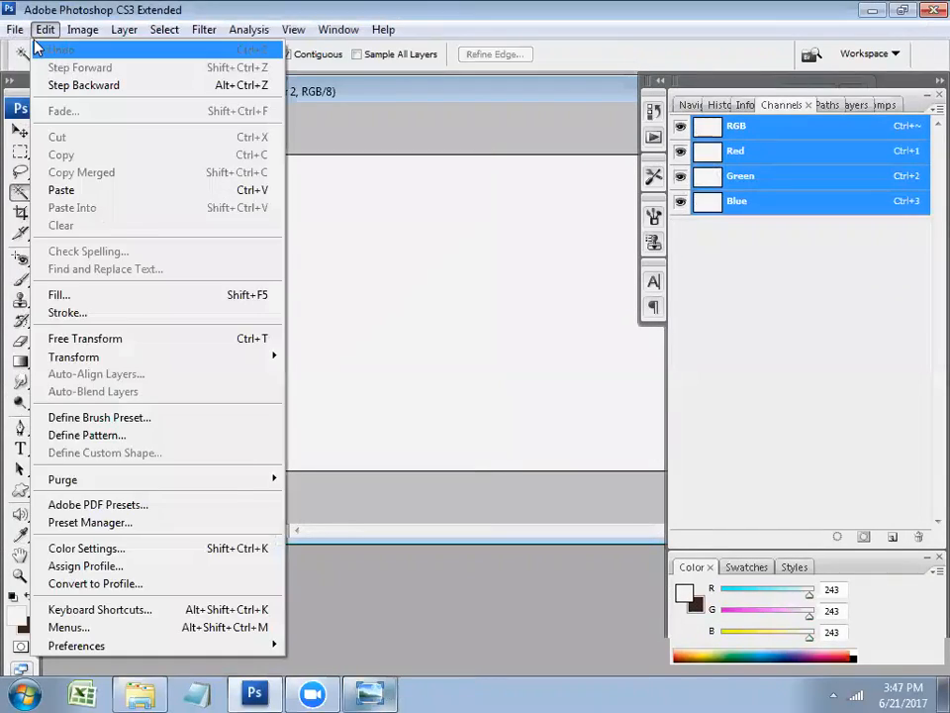
pyautogui.moveTo(14, 29)
pyautogui.click(34, 50)
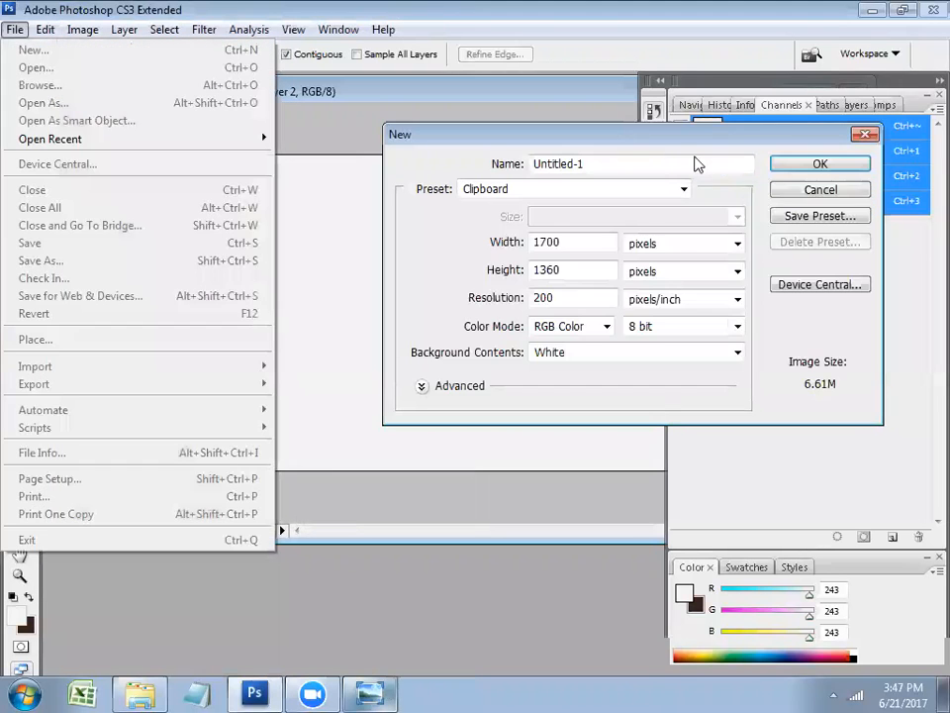
pyautogui.click(818, 190)
# Create a new white RGB document from the Clipboard preset, 1700 x 1360 pixels at 200 pixels/inch
pyautogui.click(17, 30)
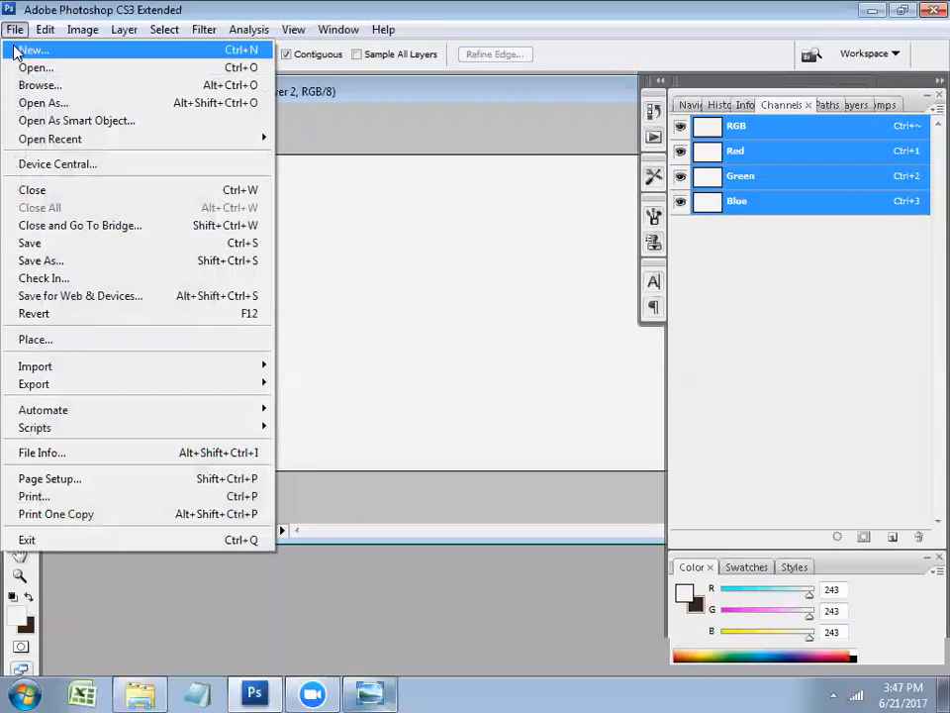
pyautogui.click(15, 50)
pyautogui.press('Return')
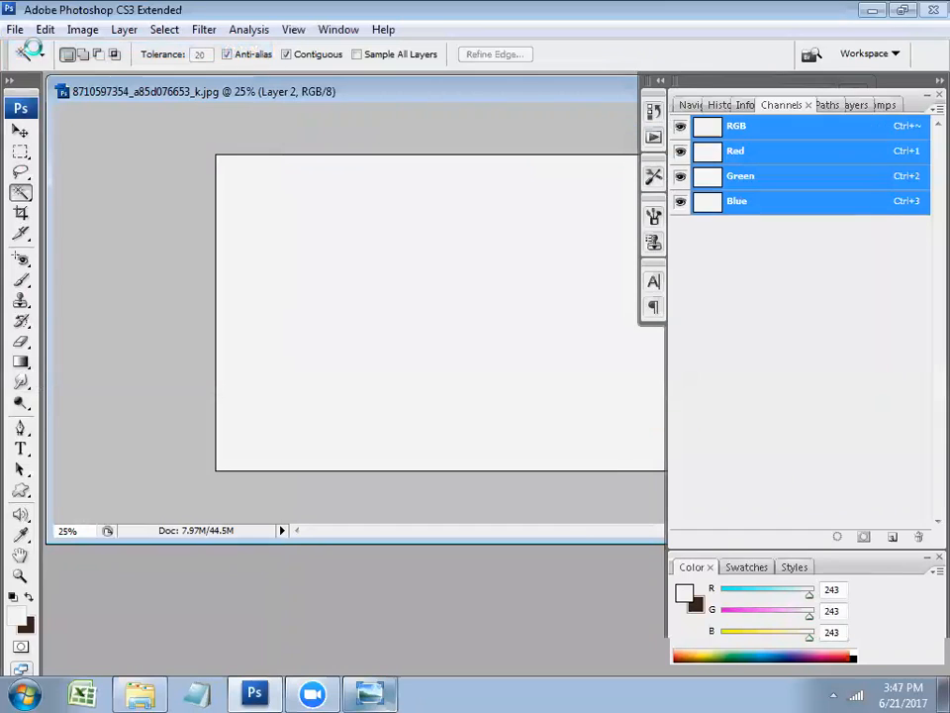
# Paste the copied translucent coffee image twice into the new document and close that document
pyautogui.hotkey('ctrl', 'v')
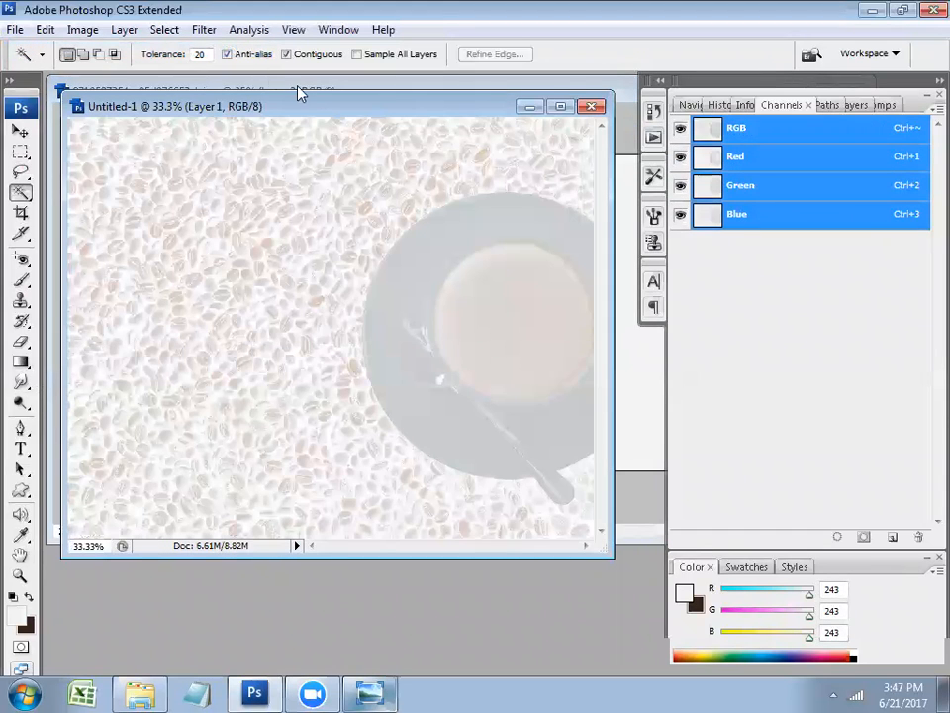
pyautogui.hotkey('ctrl', 'v')
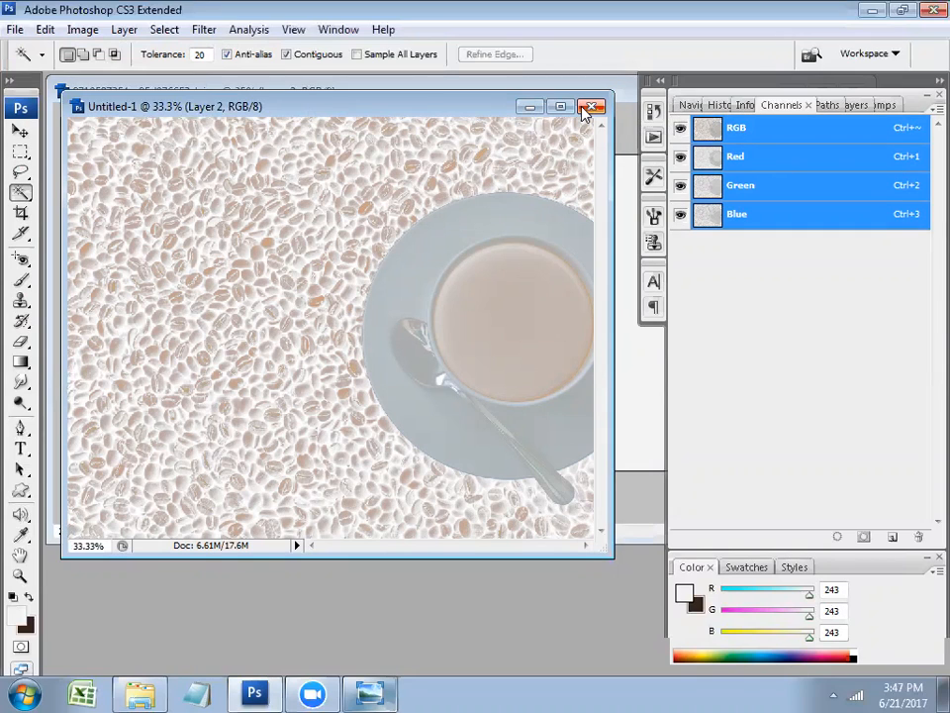
pyautogui.click(587, 108)
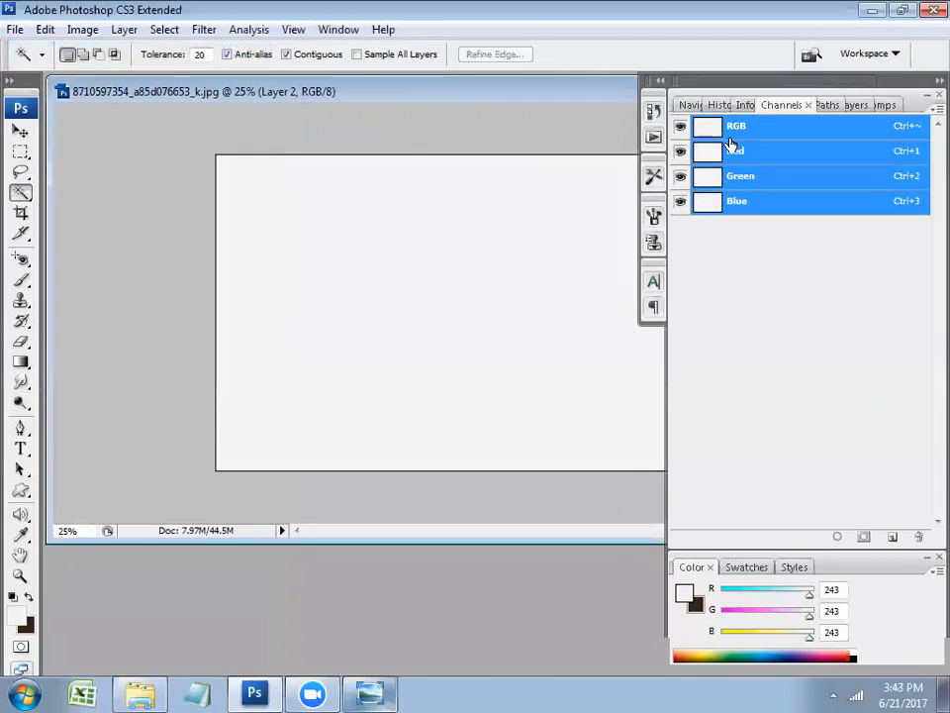
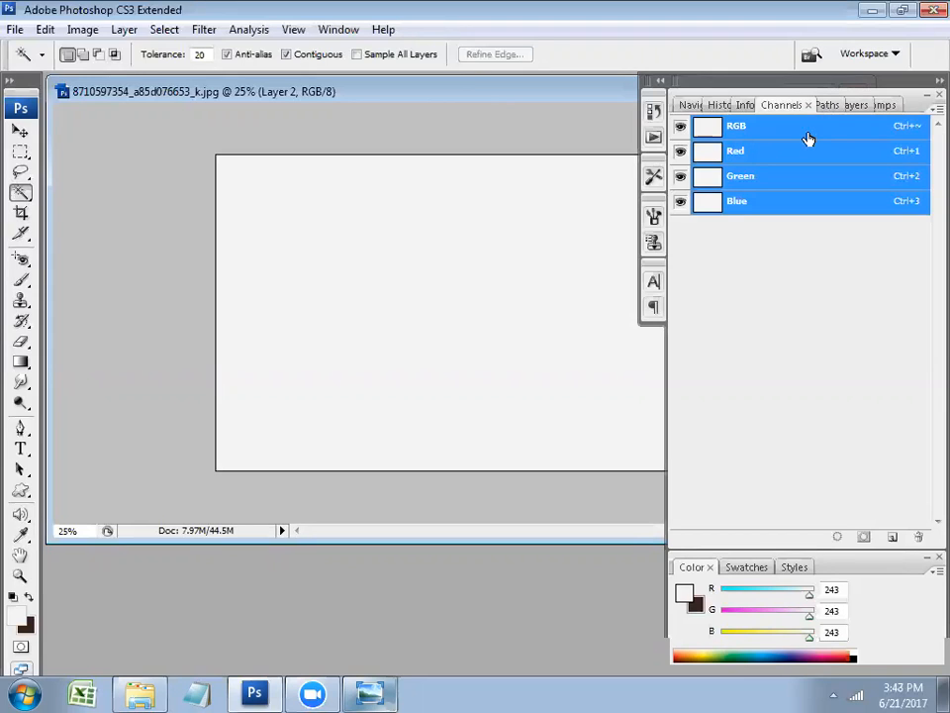
# Look through the document's paths and layer comps, ending on its layer list
pyautogui.click(828, 105)
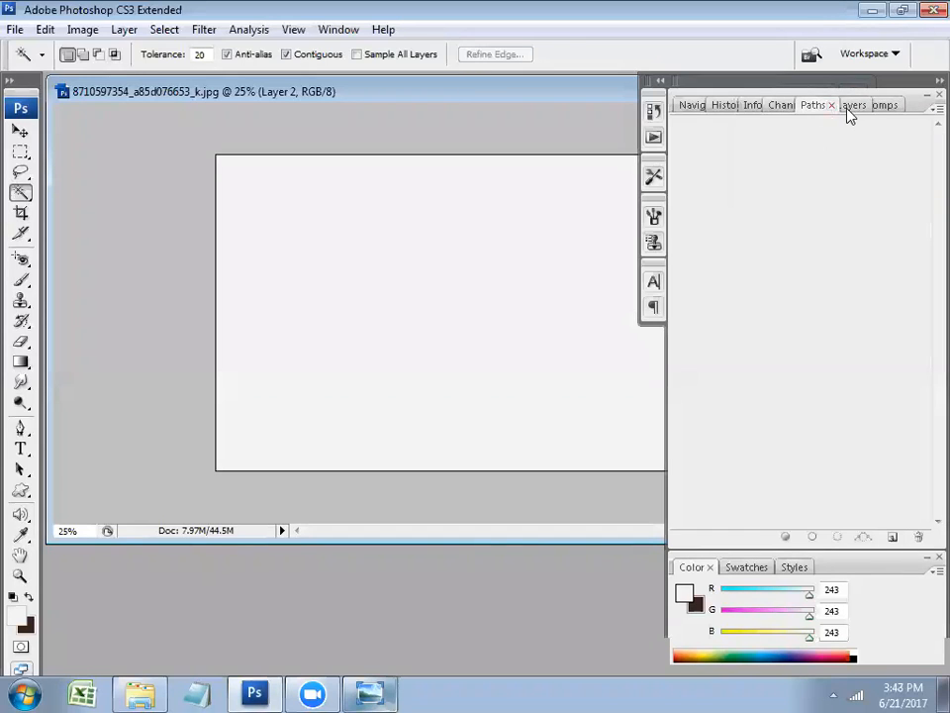
pyautogui.click(849, 107)
pyautogui.click(813, 104)
pyautogui.click(851, 105)
pyautogui.click(877, 106)
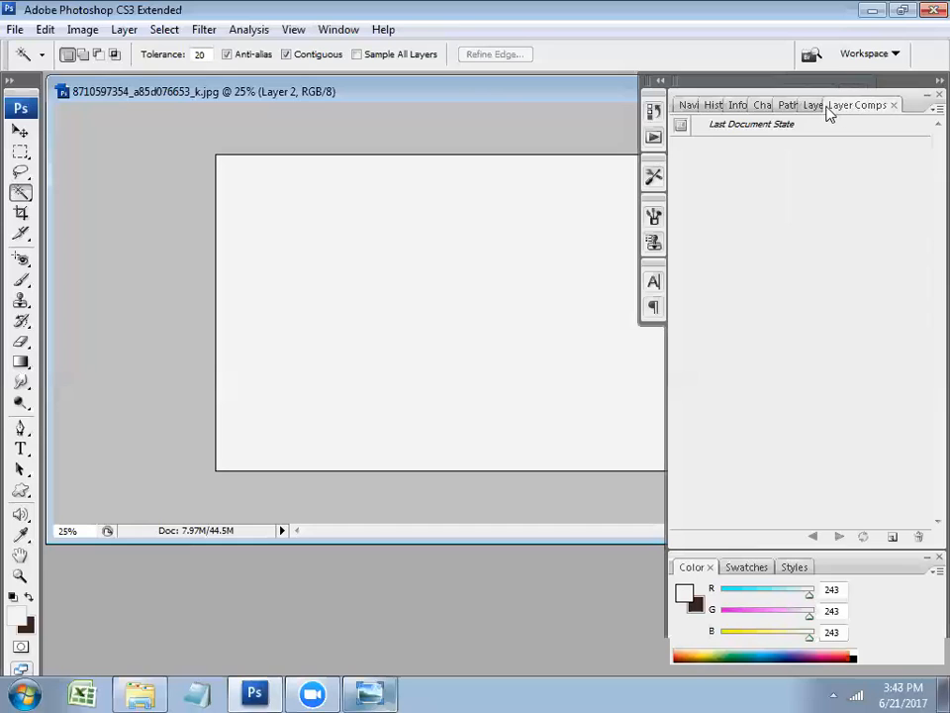
pyautogui.click(813, 106)
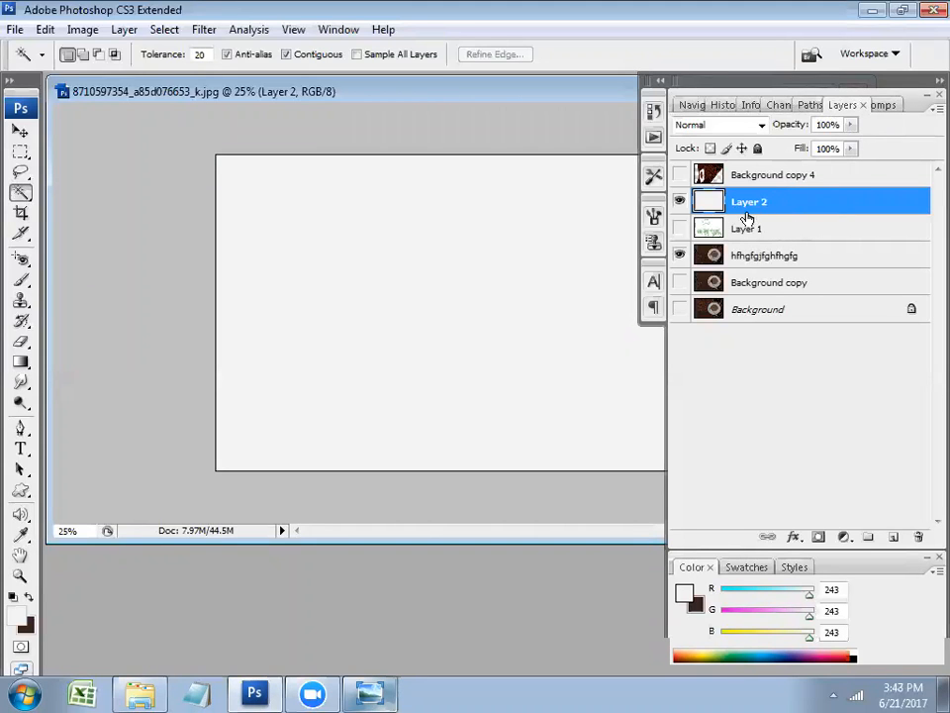
# Scale the white Layer 2 down to about 70% against the upper-left corner of the coffee image
pyautogui.press('v')
pyautogui.rightClick(442, 272)
pyautogui.click(464, 284)
pyautogui.hotkey('ctrl', '-')
pyautogui.hotkey('ctrl', '-')
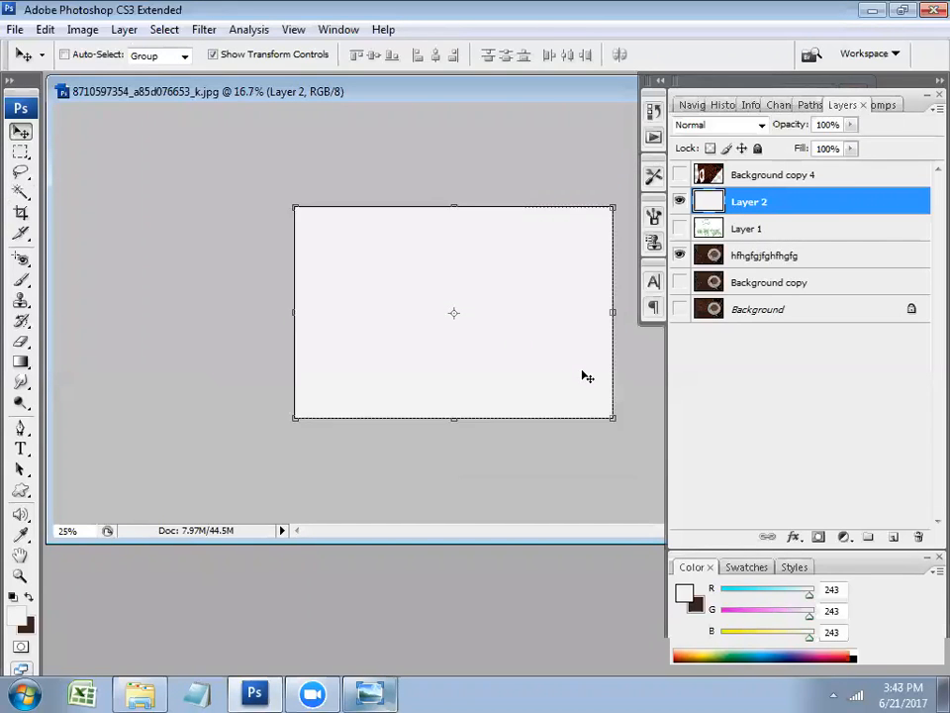
pyautogui.moveTo(575, 390); pyautogui.dragTo(487, 366)
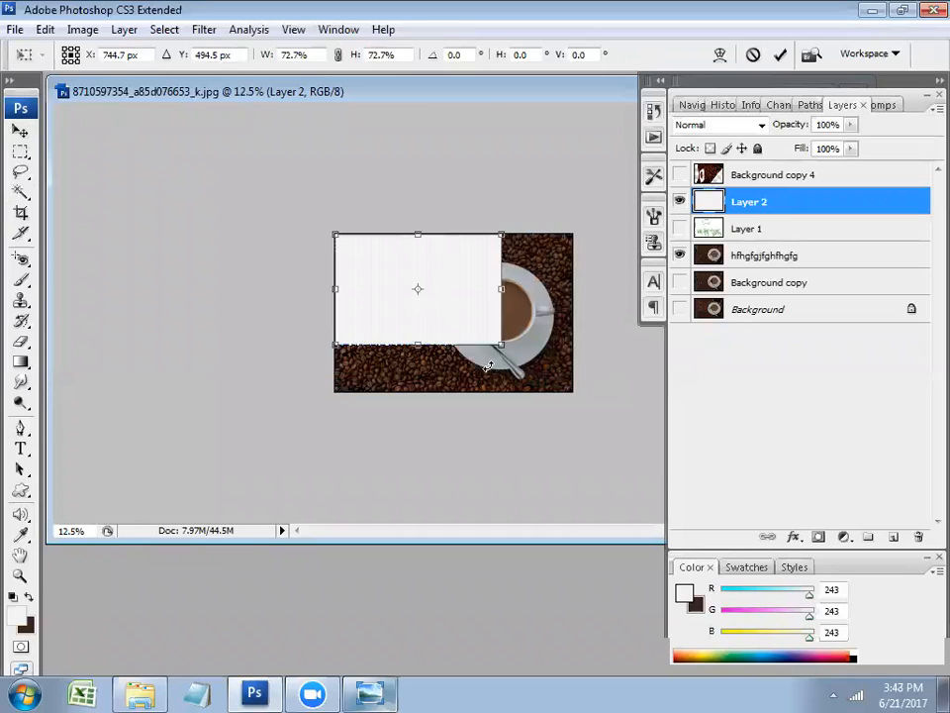
pyautogui.press('Return')
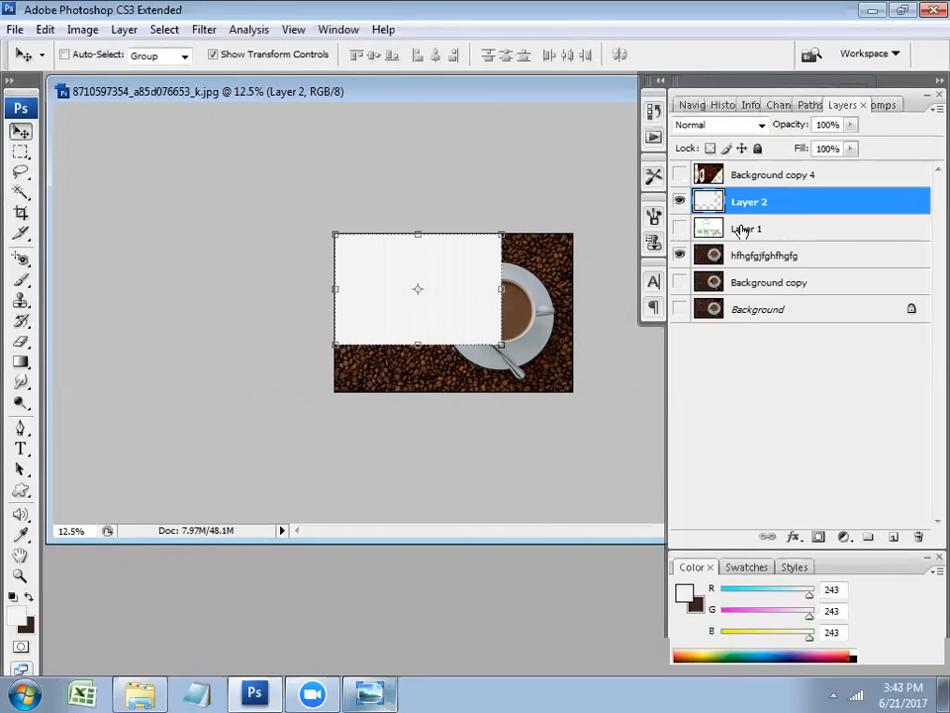
# Paint dark brown strokes on Layer 2's white rectangle with the 200 px brush
pyautogui.press('b')
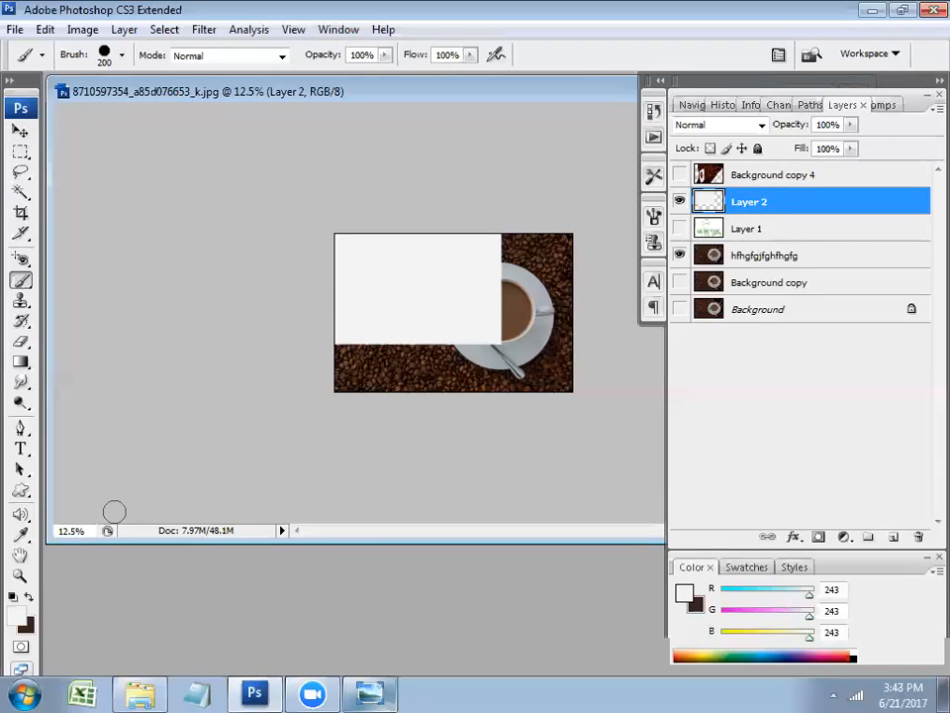
pyautogui.press('x')
pyautogui.moveTo(372, 300); pyautogui.dragTo(417, 315)
pyautogui.moveTo(406, 267); pyautogui.dragTo(397, 293)
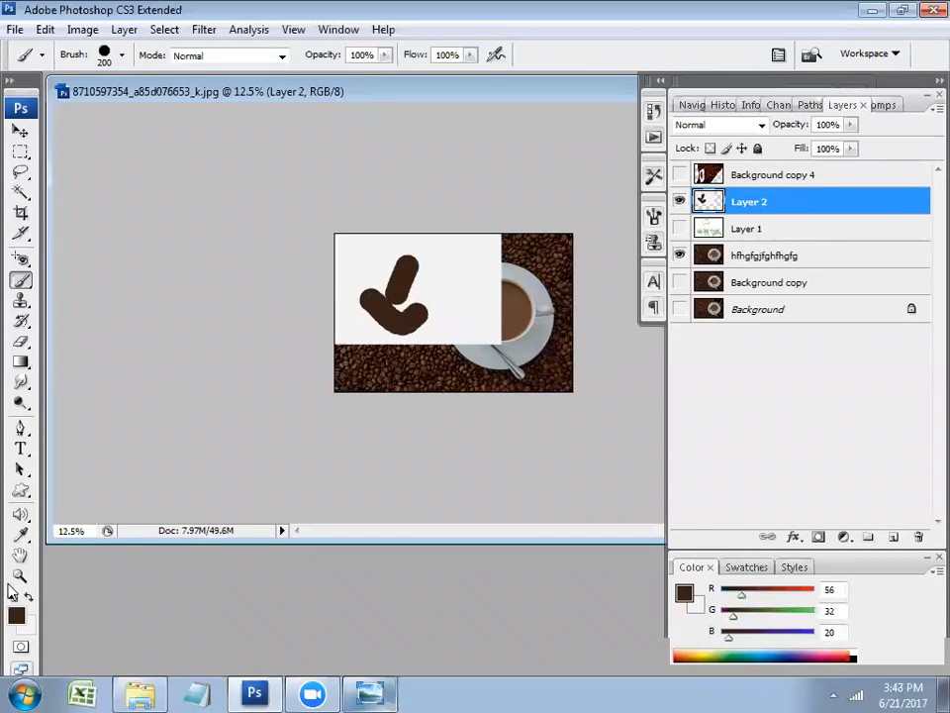
# Set the foreground colour to bright blue (R 72, G 0, B 255), paint strokes on Layer 2, and toggle the layer's visibility off and on
pyautogui.click(20, 612)
pyautogui.click(513, 350)
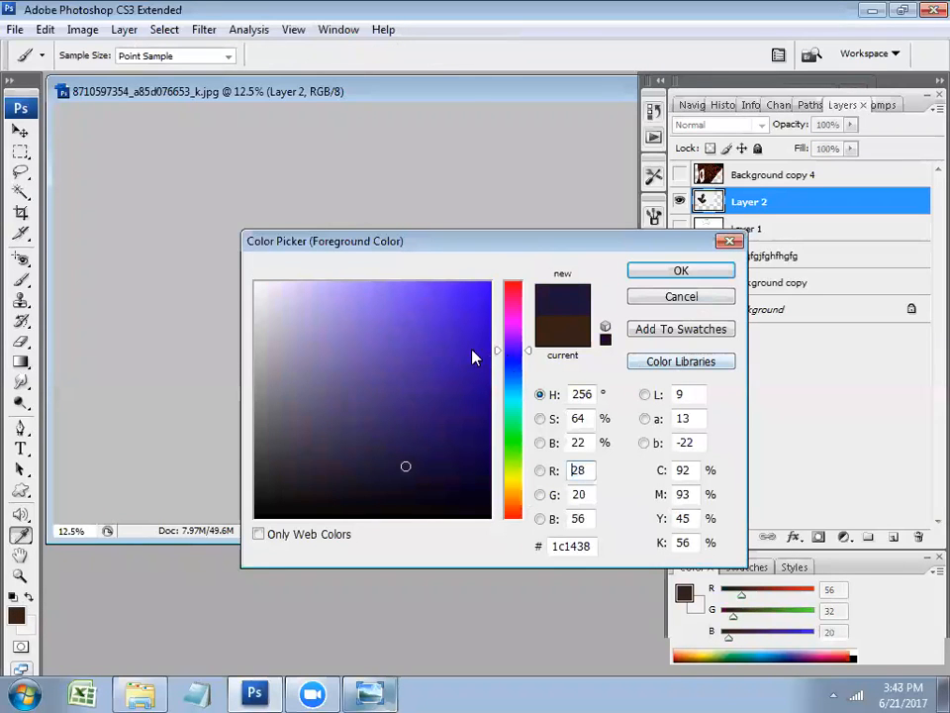
pyautogui.moveTo(473, 356); pyautogui.dragTo(609, 215)
pyautogui.click(683, 275)
pyautogui.moveTo(451, 263); pyautogui.dragTo(432, 300)
pyautogui.moveTo(376, 274)
pyautogui.mouseDown()
pyautogui.moveTo(494, 265)
pyautogui.moveTo(460, 306)
pyautogui.mouseUp()
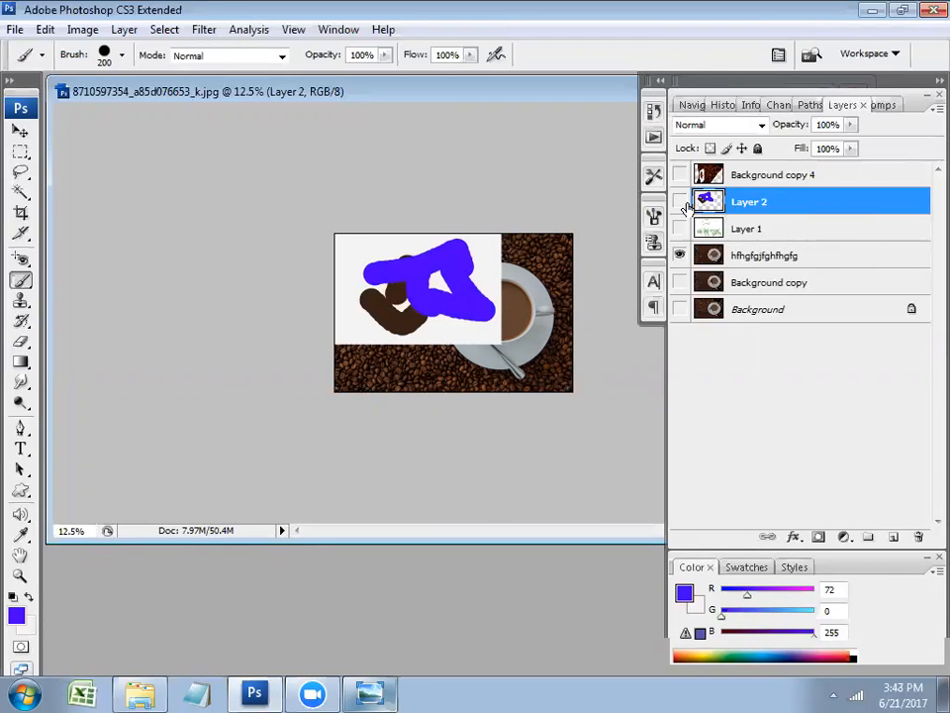
pyautogui.click(681, 202)
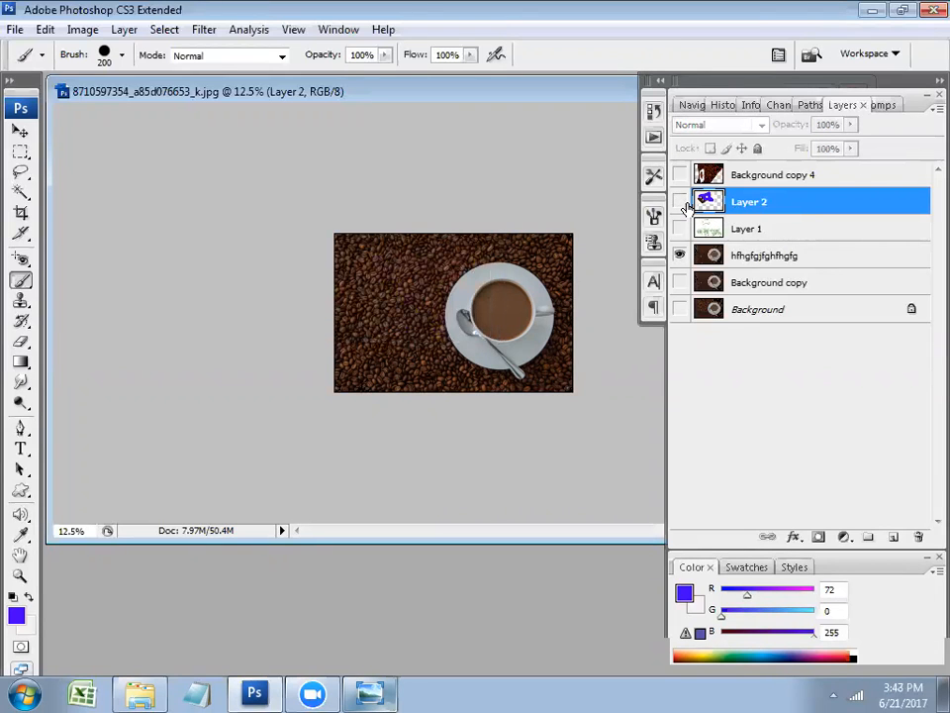
pyautogui.click(681, 202)
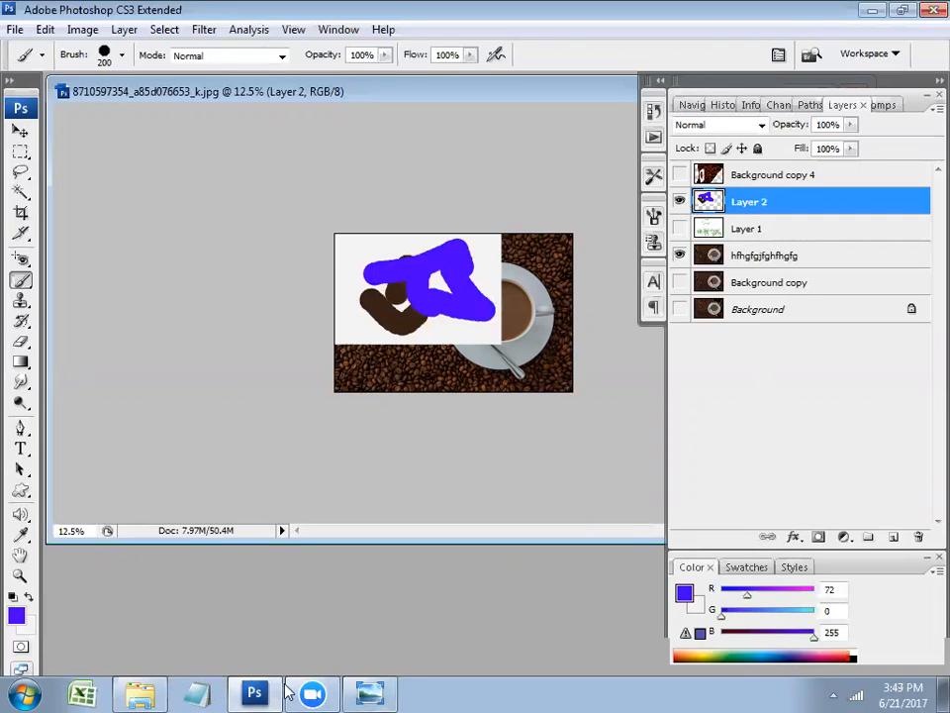
# Launch Google Chrome, then pan around FINAL_Gneaus copy.png in Windows Photo Viewer and minimize the viewer
pyautogui.click(18, 693)
pyautogui.click(121, 311)
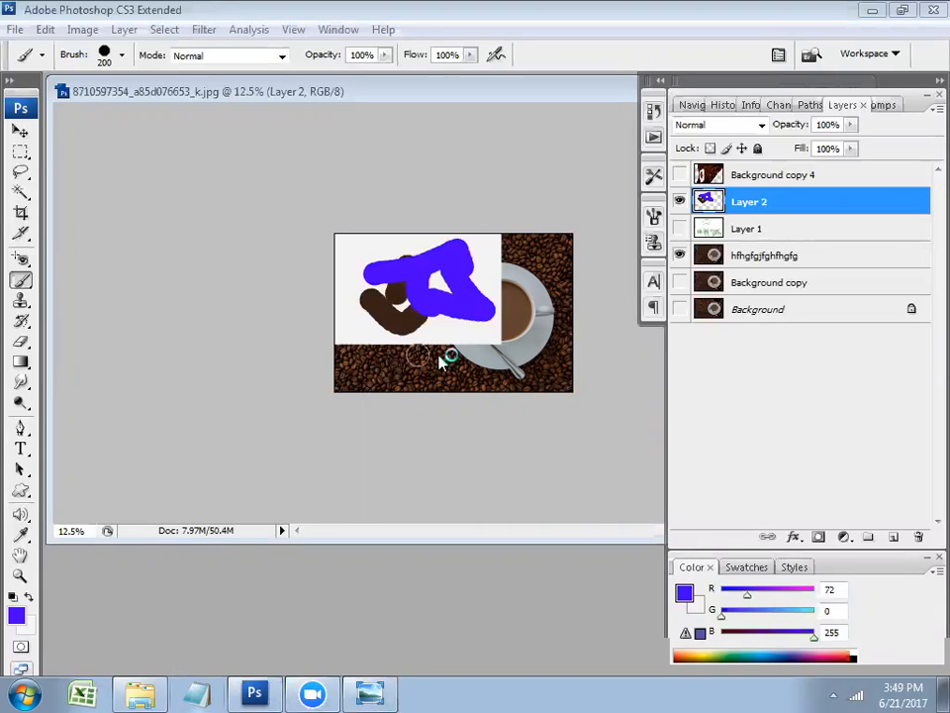
pyautogui.click(379, 692)
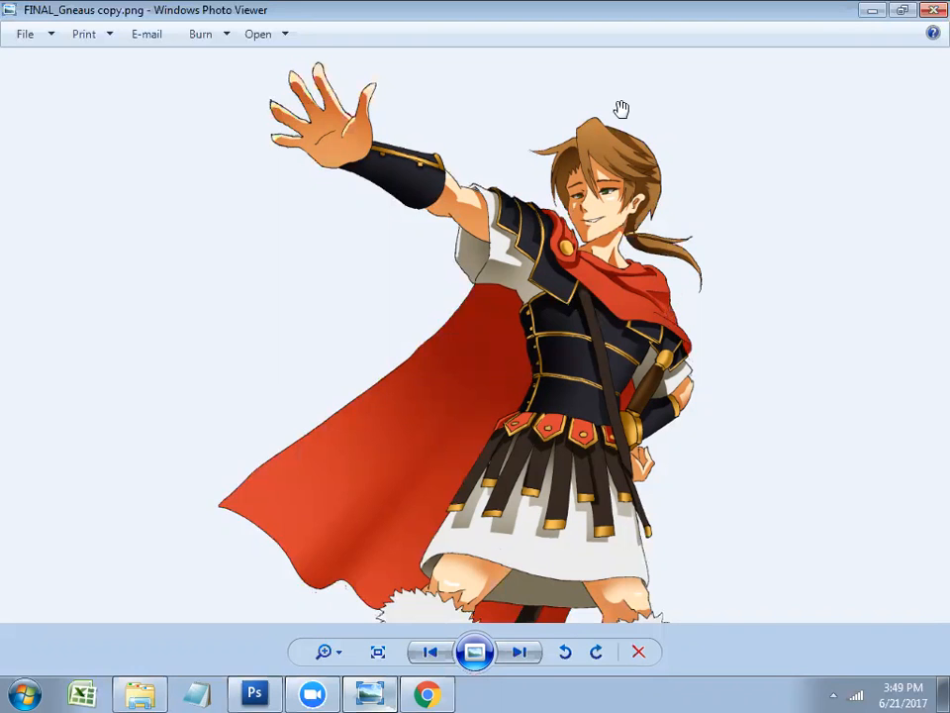
pyautogui.moveTo(647, 377); pyautogui.dragTo(599, 348)
pyautogui.moveTo(599, 421)
pyautogui.mouseDown()
pyautogui.moveTo(596, 369)
pyautogui.moveTo(598, 420)
pyautogui.mouseUp()
pyautogui.moveTo(612, 316); pyautogui.dragTo(613, 348)
pyautogui.click(870, 11)
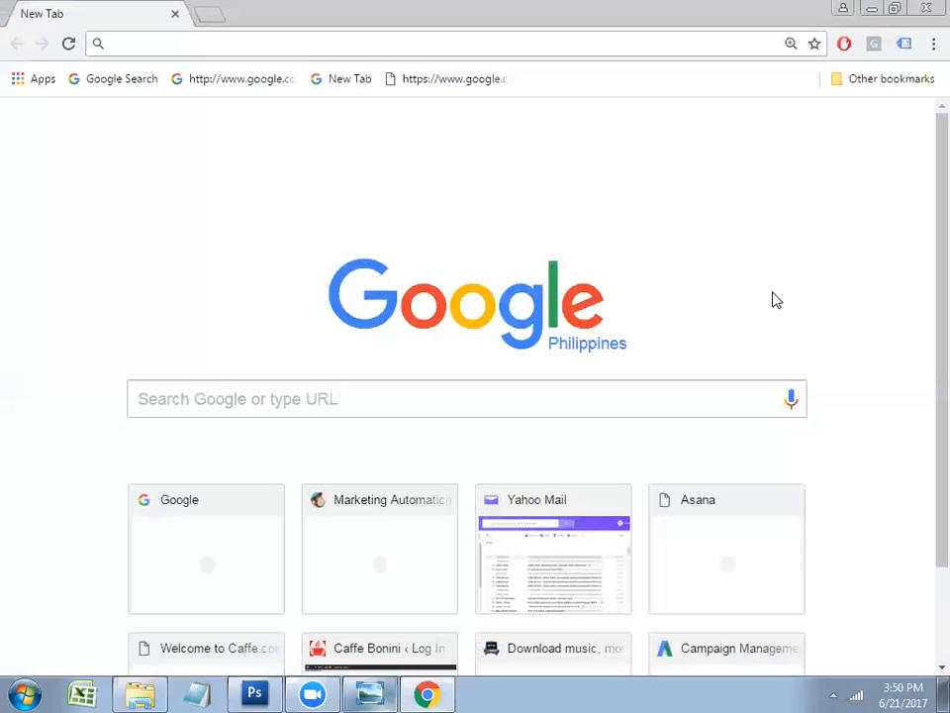
# Switch back to Photoshop and delete the painted Layer 2
pyautogui.click(254, 693)
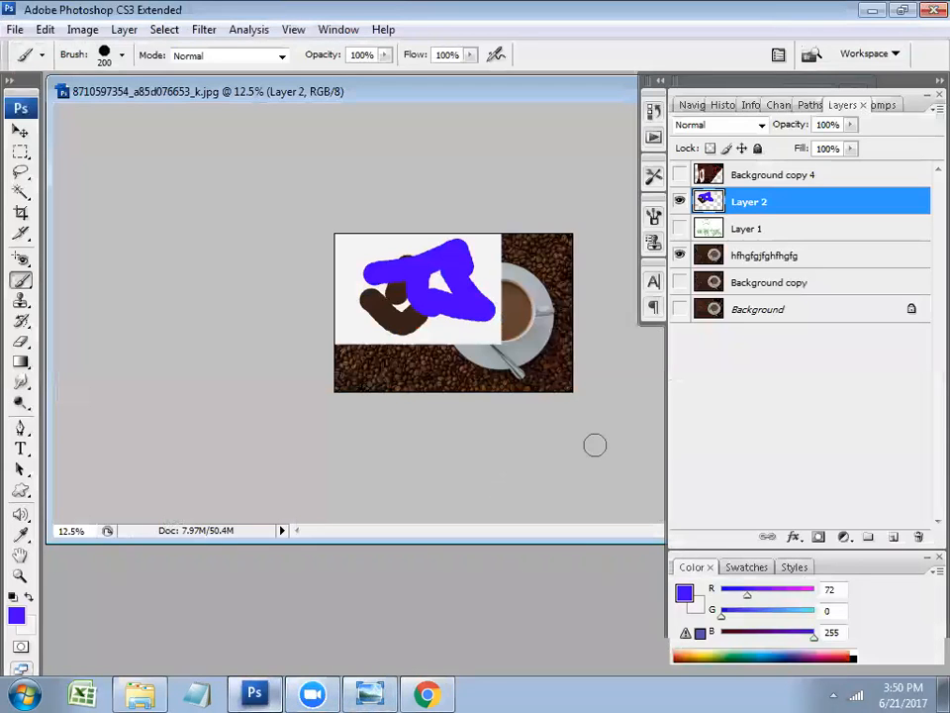
pyautogui.rightClick(752, 202)
pyautogui.click(811, 278)
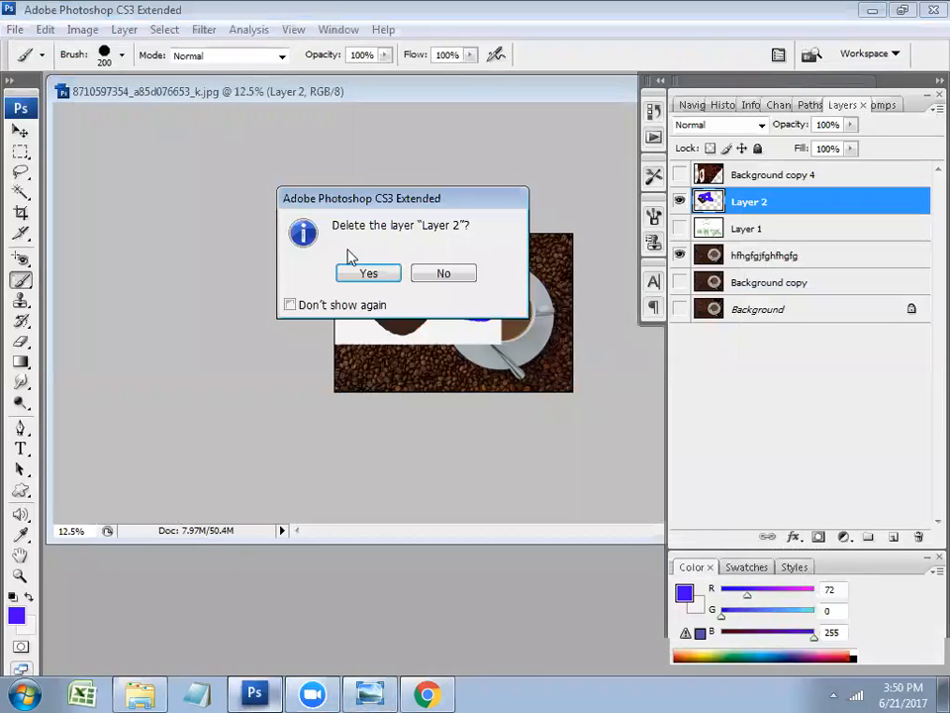
pyautogui.click(368, 274)
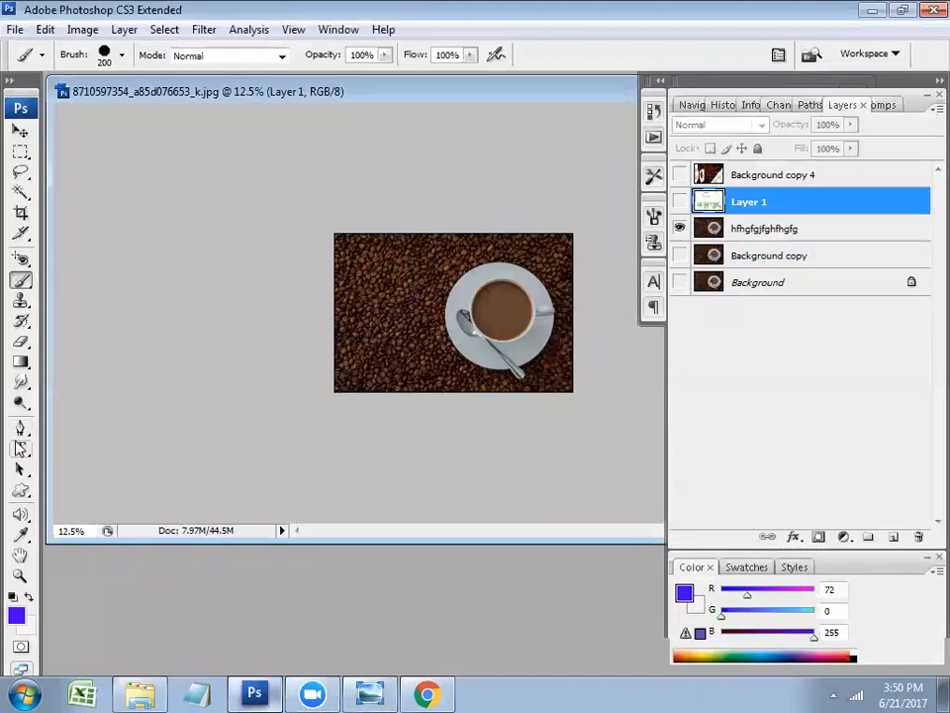
# Add a text box reading "cfee" over the coffee beans and set its font to Meiryo UI
pyautogui.click(20, 449)
pyautogui.moveTo(352, 258); pyautogui.dragTo(488, 324)
pyautogui.write('cbvv')
pyautogui.hotkey('ctrl', 'a')
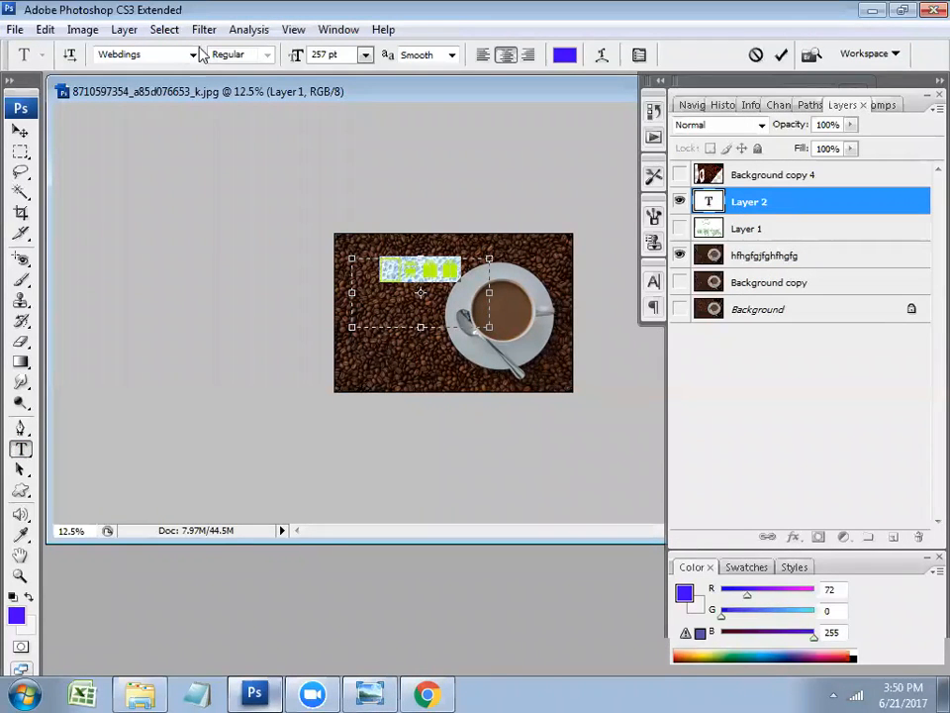
pyautogui.click(191, 55)
pyautogui.click(209, 268)
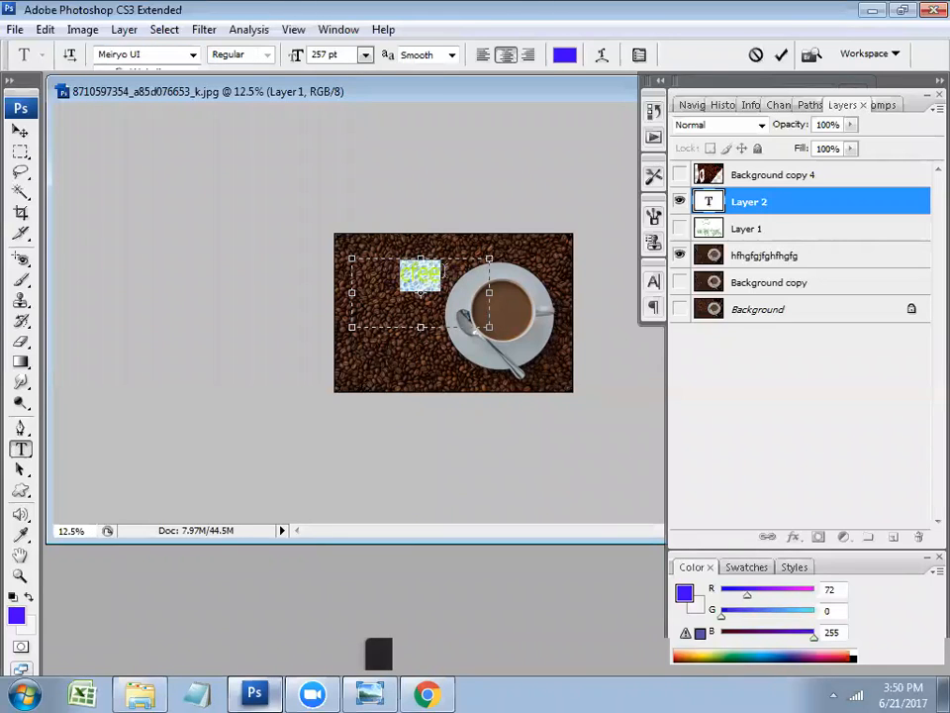
# Change the "cfee" text colour to white and enlarge the text beside the cup
pyautogui.click(563, 56)
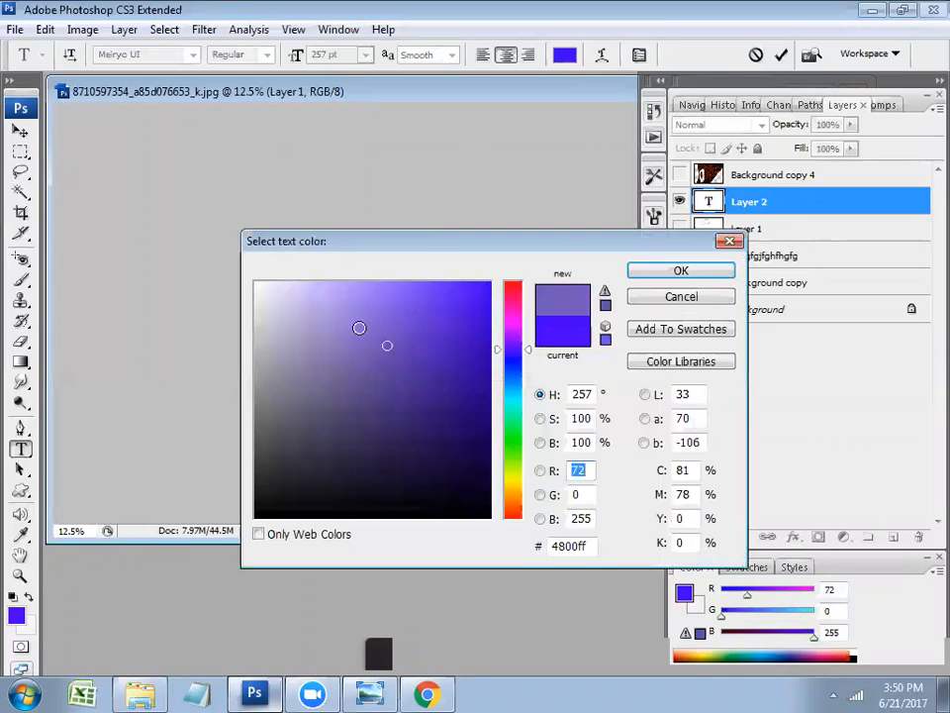
pyautogui.click(255, 278)
pyautogui.click(671, 276)
pyautogui.moveTo(494, 325)
pyautogui.mouseDown()
pyautogui.moveTo(429, 302)
pyautogui.moveTo(487, 335)
pyautogui.mouseUp()
pyautogui.click(20, 131)
pyautogui.hotkey('ctrl', 't')
pyautogui.press('Return')
# Duplicate the "cfee" text twice, stacking both copies below the original, and select the original text layer
pyautogui.moveTo(442, 302); pyautogui.dragTo(427, 332)
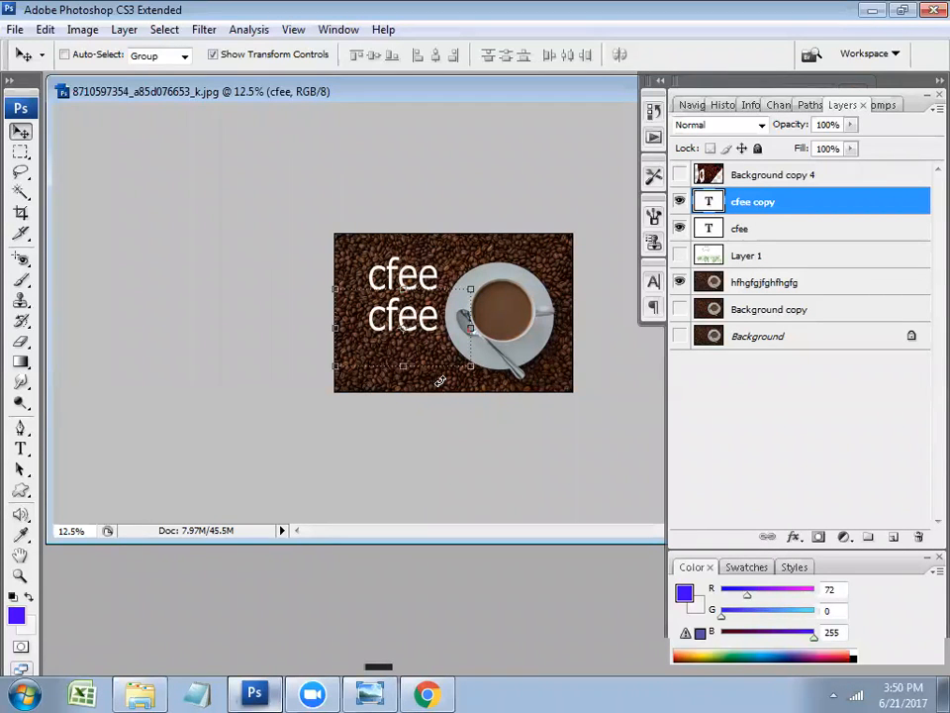
pyautogui.moveTo(418, 334); pyautogui.dragTo(414, 374)
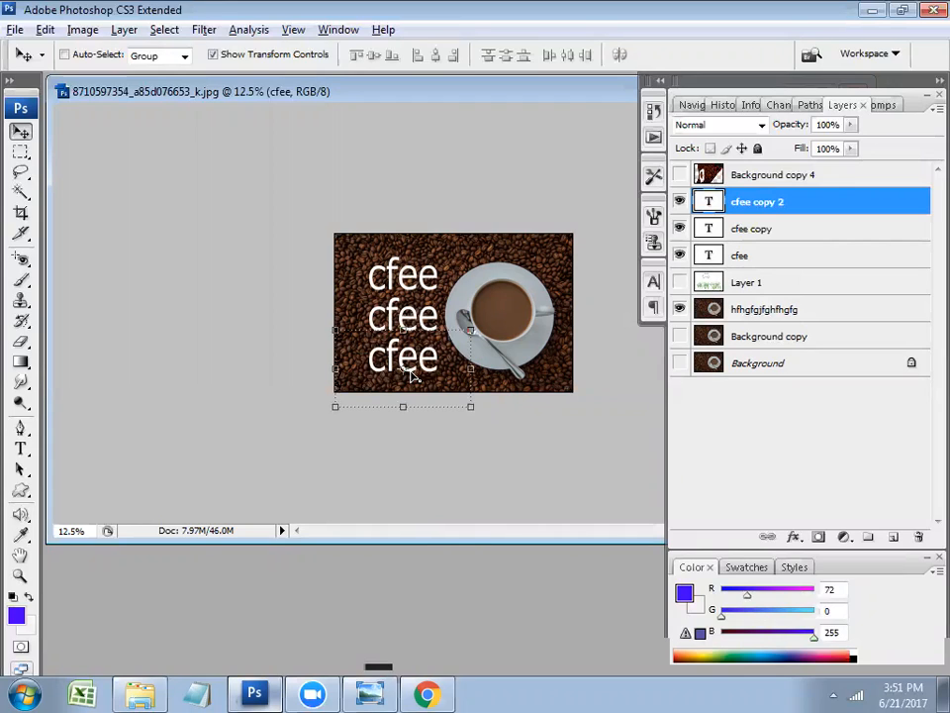
pyautogui.click(798, 234)
pyautogui.click(789, 255)
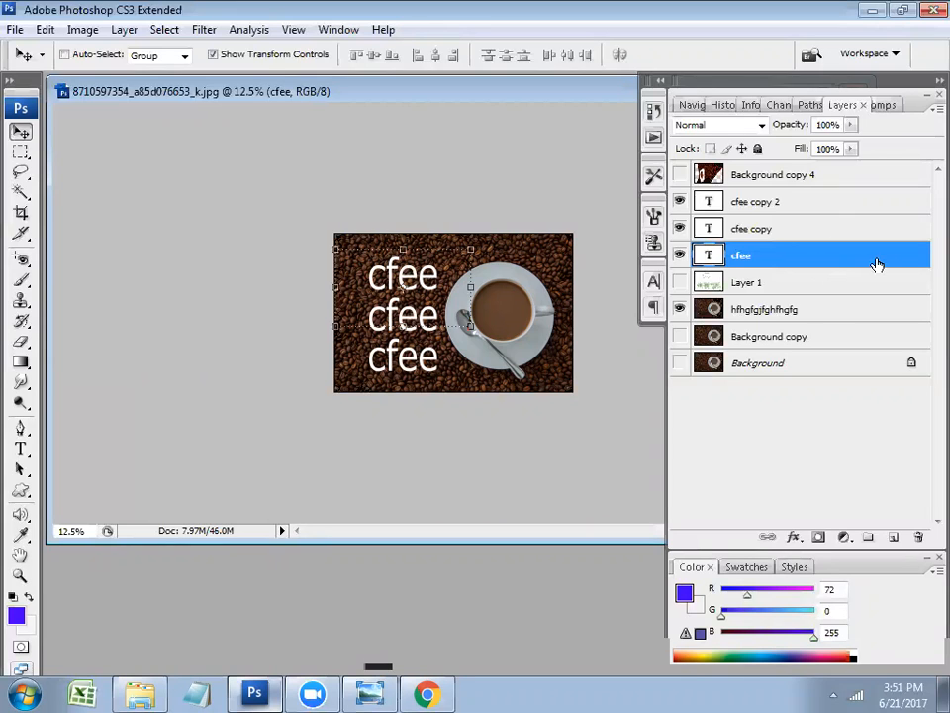
# Select the hfhgfgjfghfhgfg coffee layer and hide all three "cfee" text layers
pyautogui.click(789, 310)
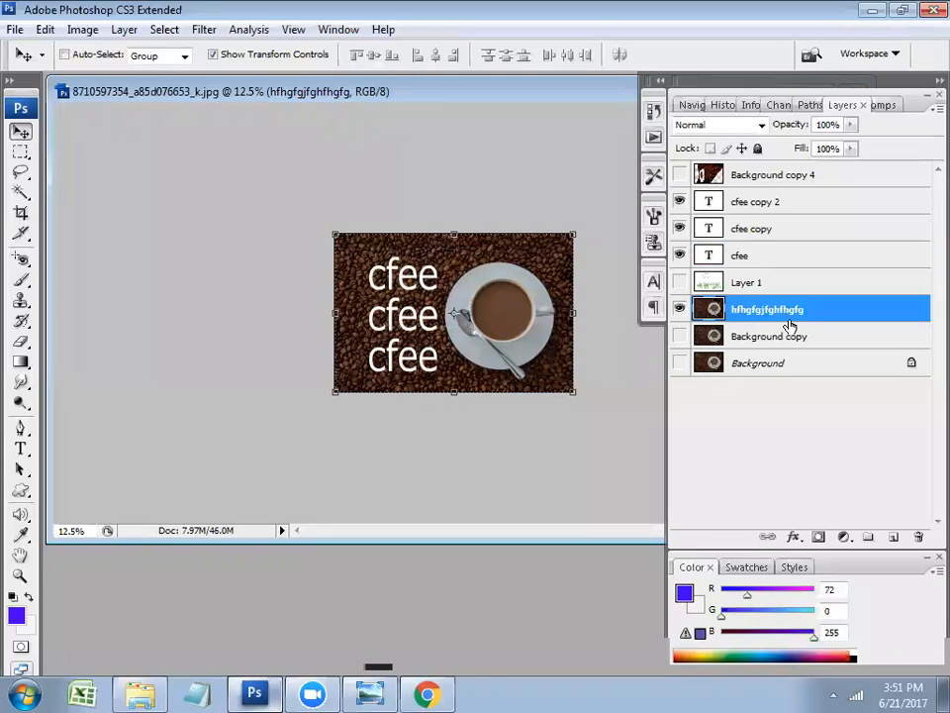
pyautogui.click(680, 257)
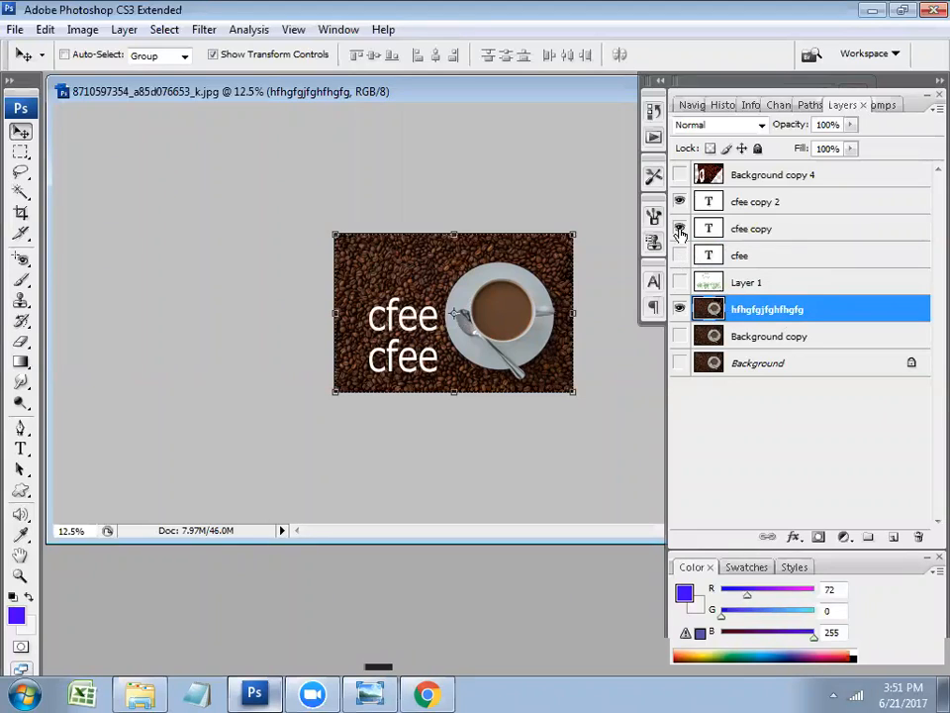
pyautogui.click(679, 229)
pyautogui.click(679, 202)
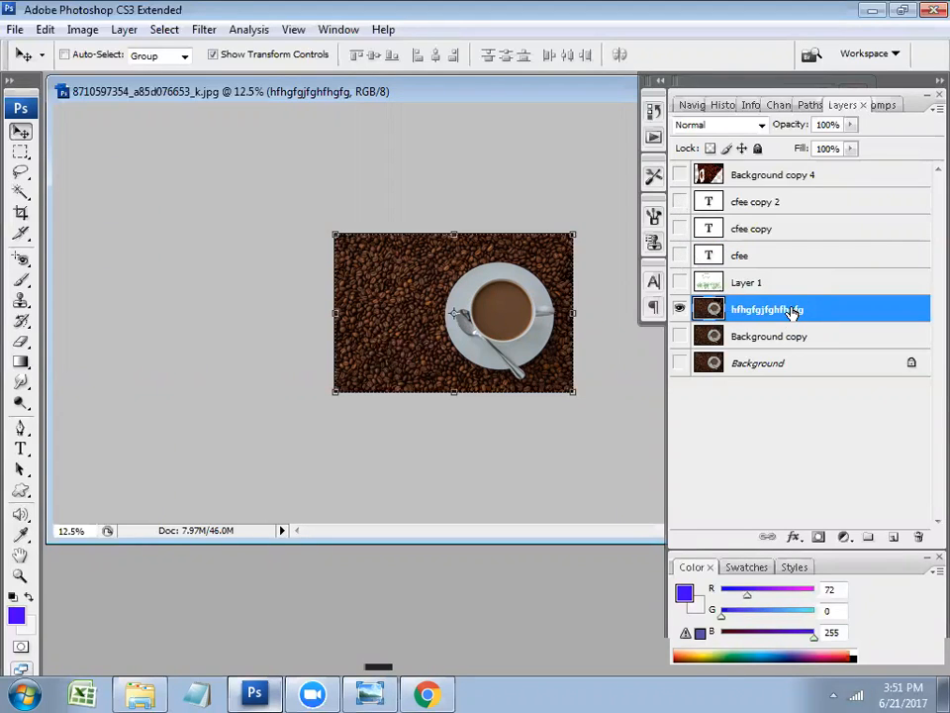
# Duplicate the hfhgfgjfghfhgfg layer within the same document under the default copy name
pyautogui.rightClick(791, 312)
pyautogui.click(704, 306)
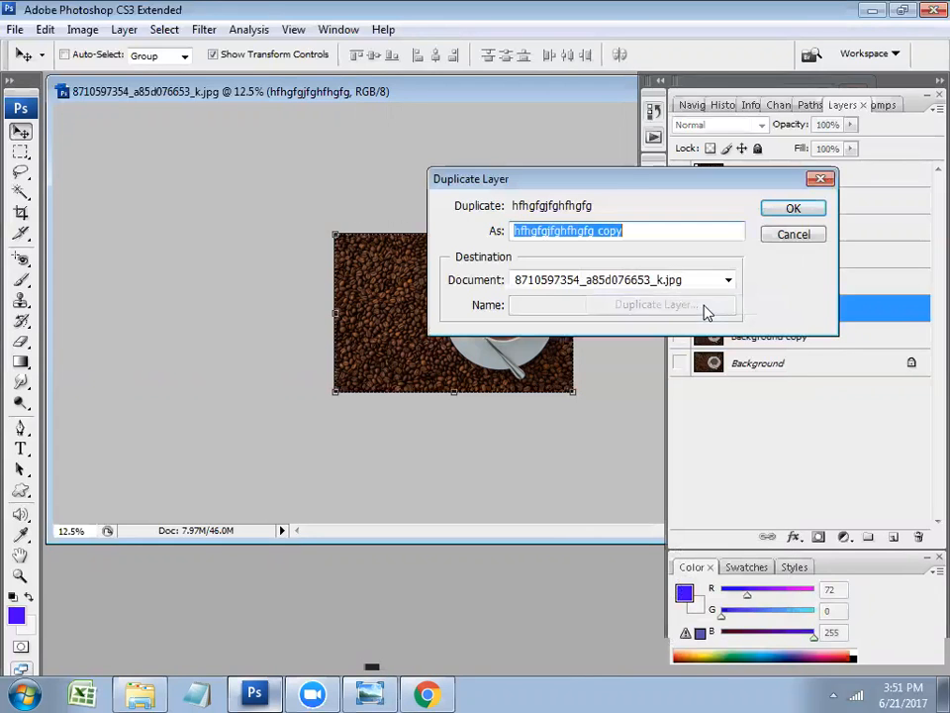
pyautogui.click(796, 210)
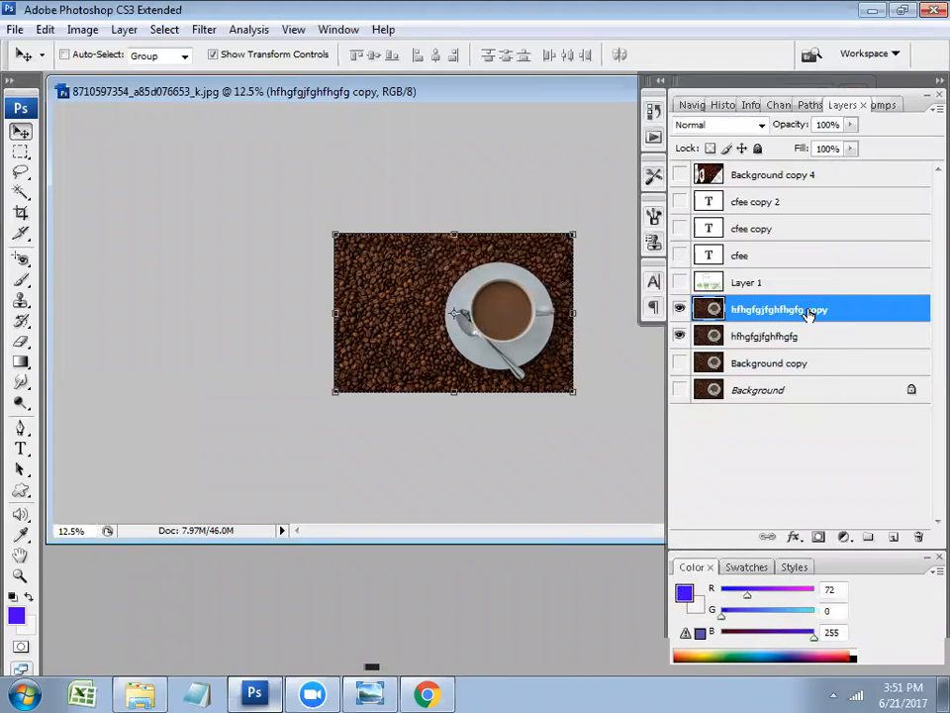
# Apply the Dark Strokes filter to the duplicated coffee layer with Balance 5, Black Intensity 6 and White Intensity 2
pyautogui.click(204, 30)
pyautogui.moveTo(312, 239)
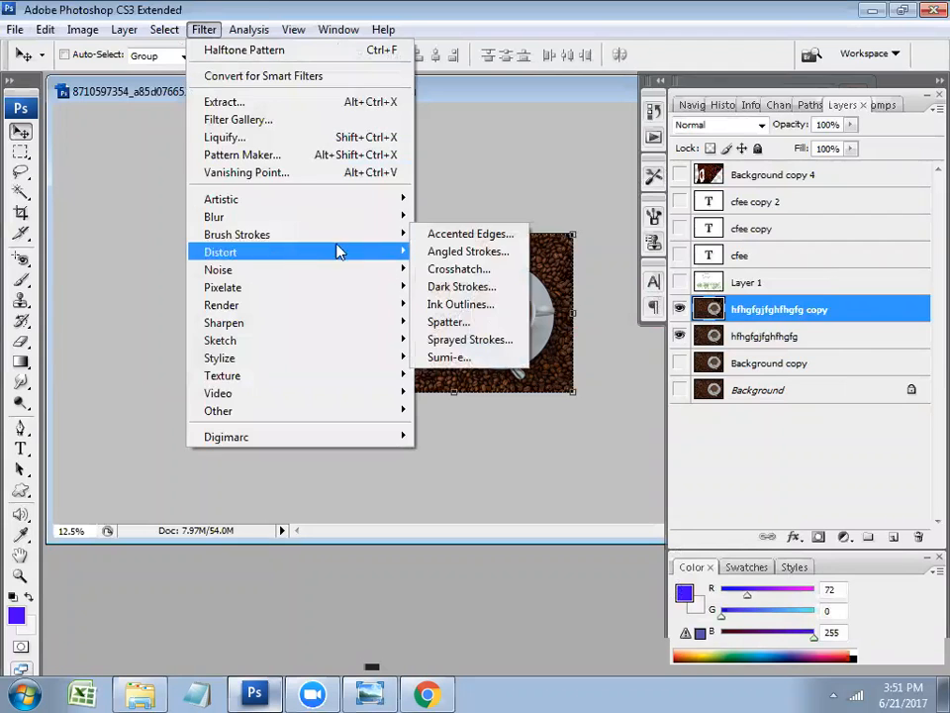
pyautogui.click(460, 250)
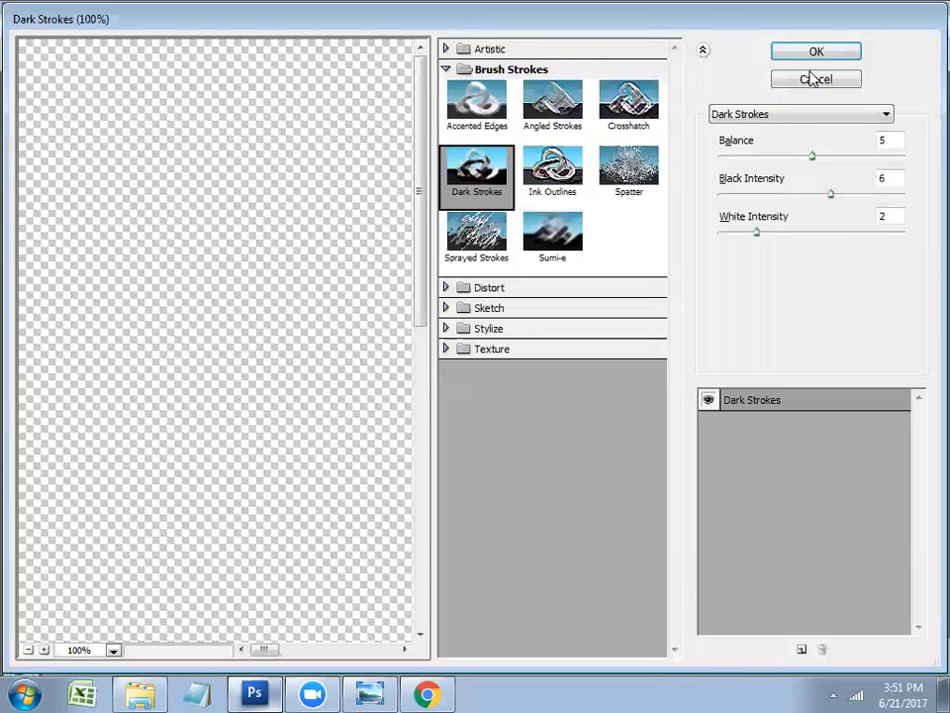
pyautogui.click(773, 54)
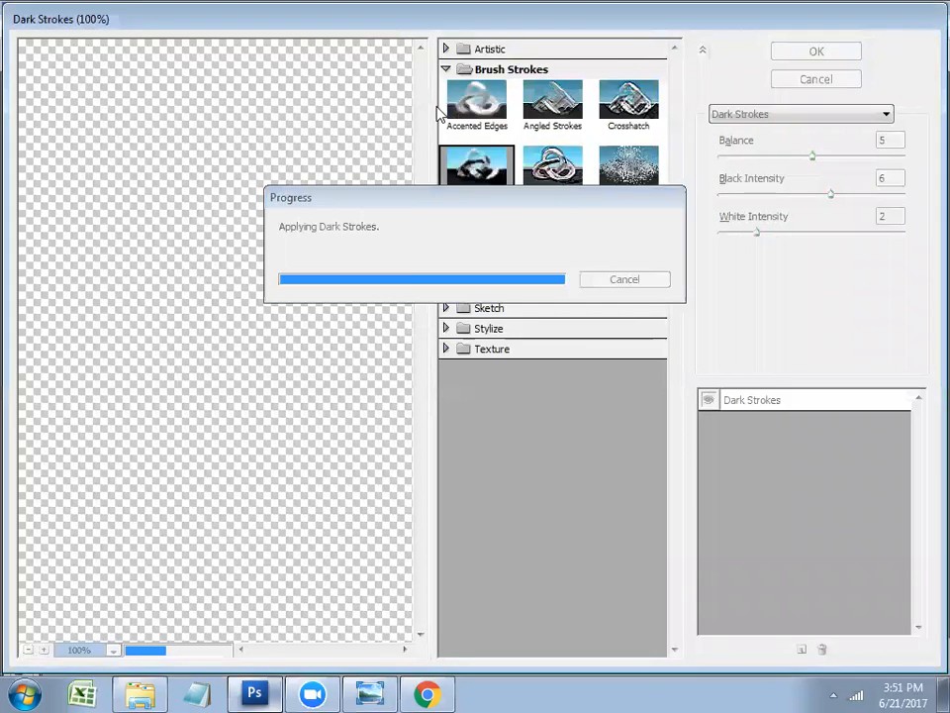
# Reduce the saturation of the hfhgfgjfghfhgfg copy layer with a Hue/Saturation adjustment
pyautogui.click(83, 29)
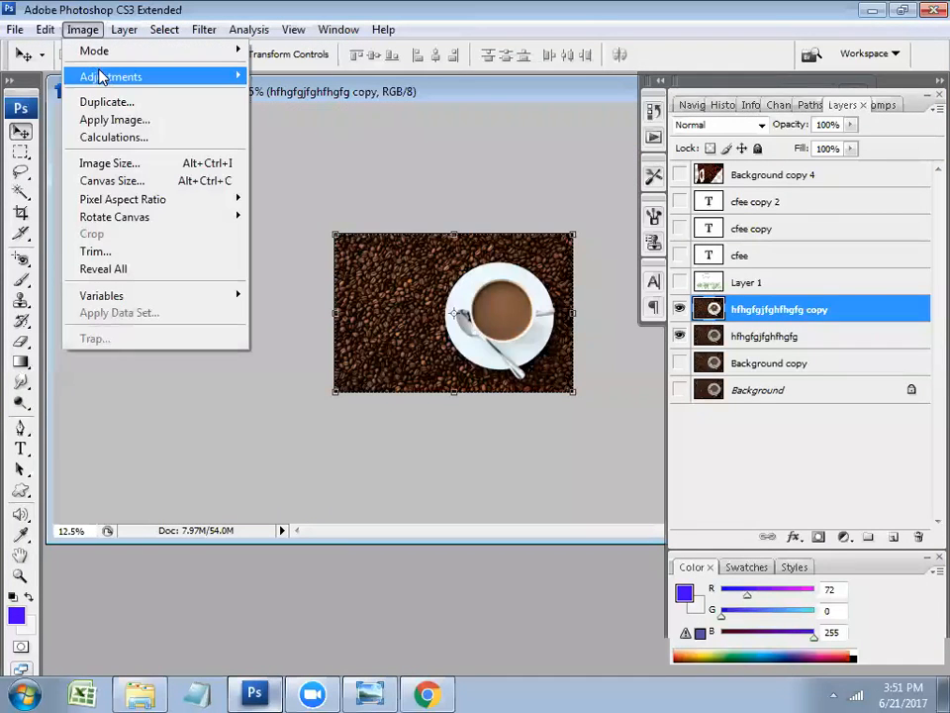
pyautogui.moveTo(99, 76)
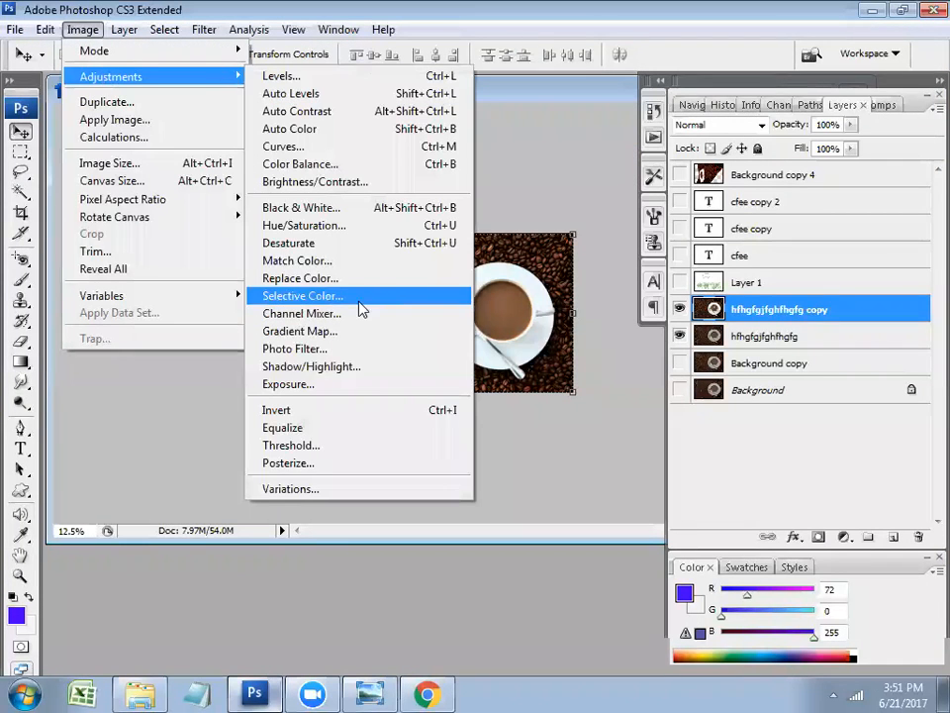
pyautogui.click(369, 225)
pyautogui.moveTo(431, 273); pyautogui.dragTo(387, 272)
pyautogui.click(616, 179)
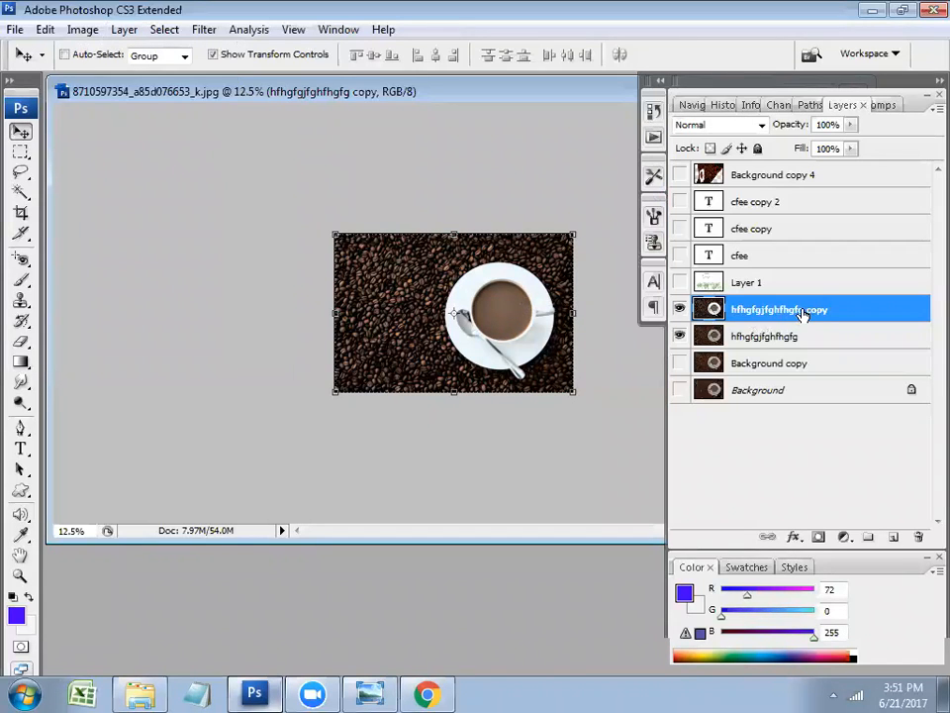
pyautogui.click(654, 112)
pyautogui.moveTo(629, 143)
pyautogui.mouseDown()
pyautogui.moveTo(627, 197)
pyautogui.moveTo(627, 140)
pyautogui.mouseUp()
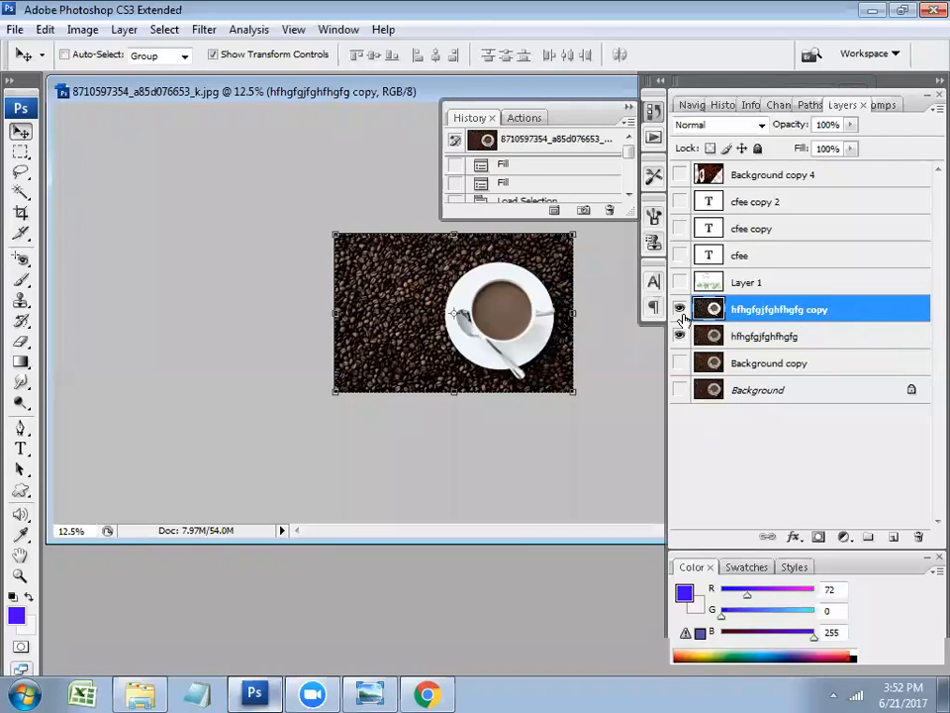
pyautogui.rightClick(762, 312)
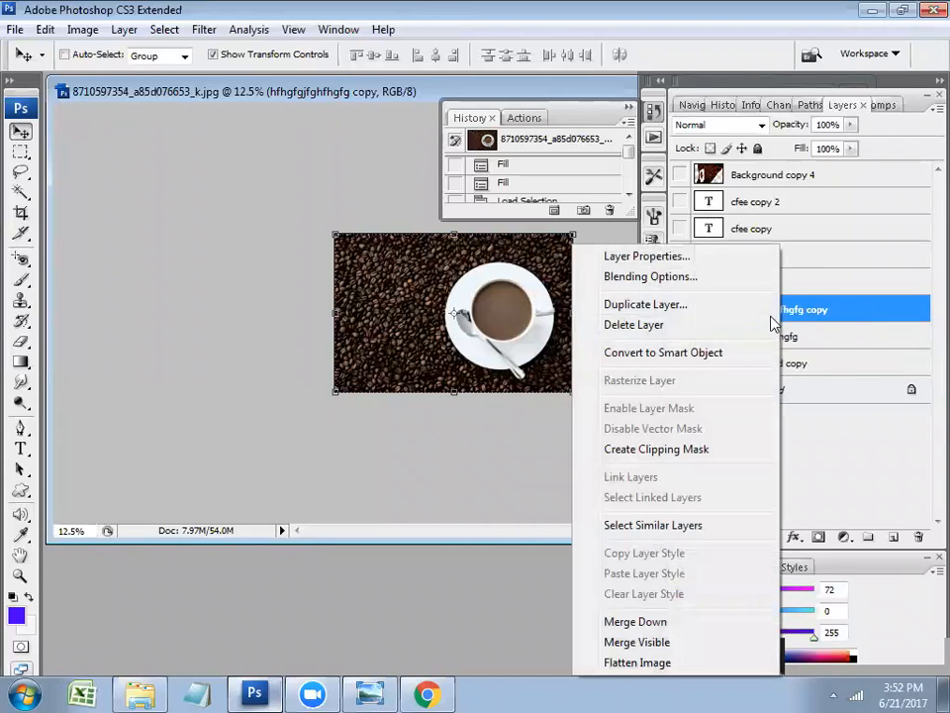
pyautogui.click(839, 319)
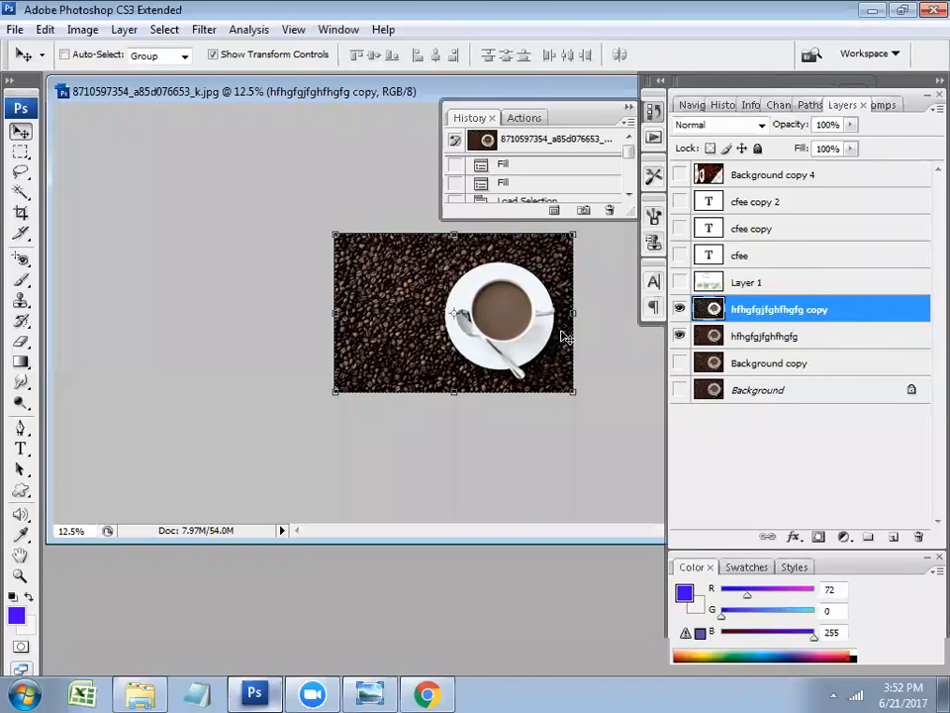
# Compare the coffee image with and without the hfhgfgjfghfhgfg copy layer by repeatedly hiding and showing it
pyautogui.click(679, 309)
pyautogui.click(825, 340)
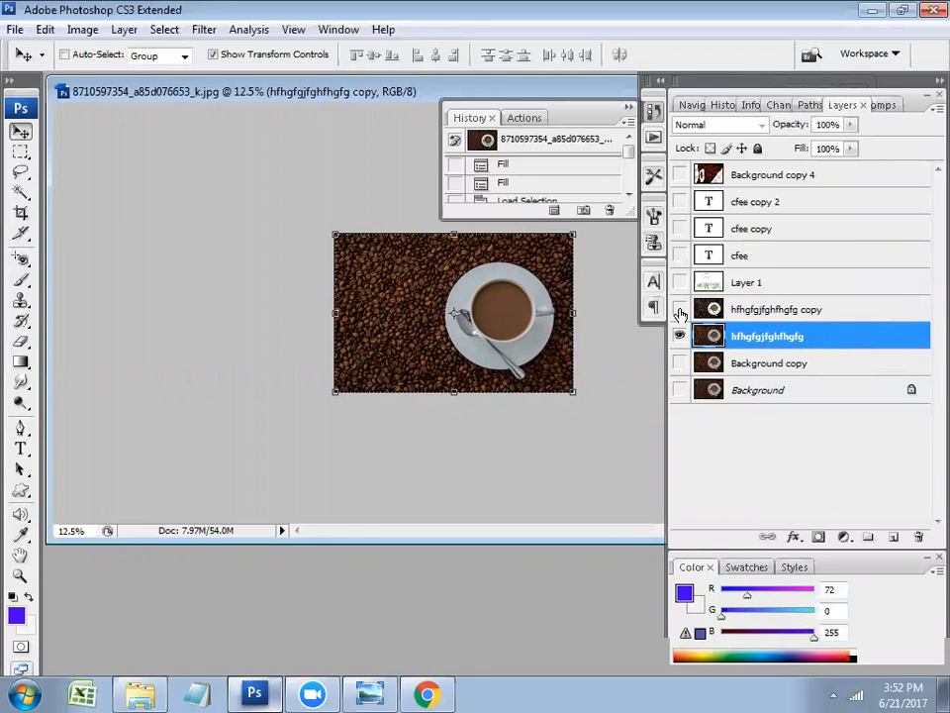
pyautogui.click(679, 310)
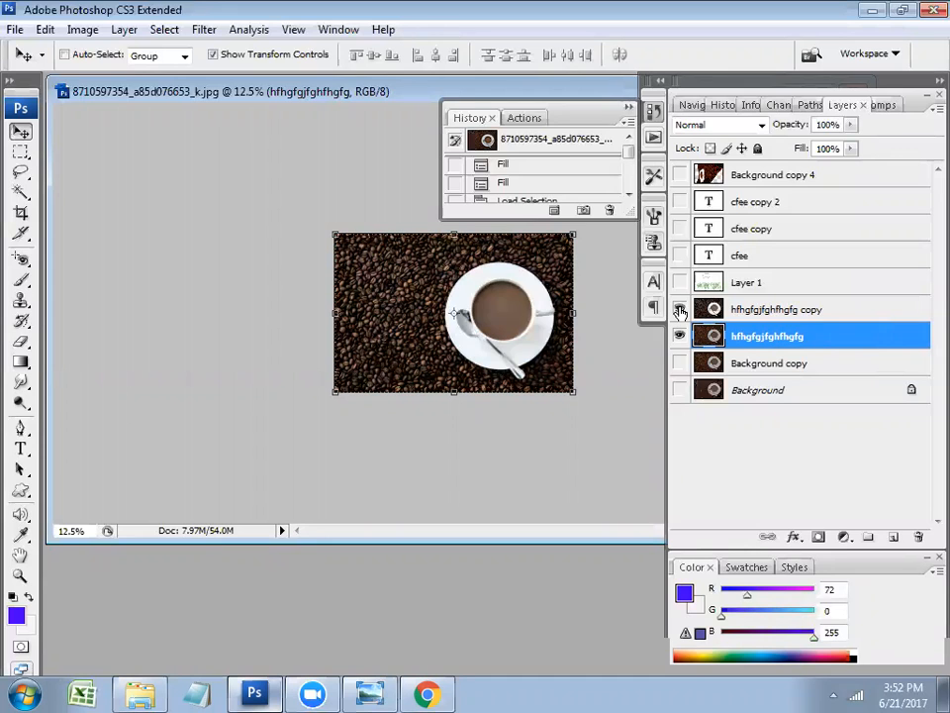
pyautogui.hotkey('ctrl', '+')
pyautogui.hotkey('ctrl', '+')
pyautogui.hotkey('ctrl', '+')
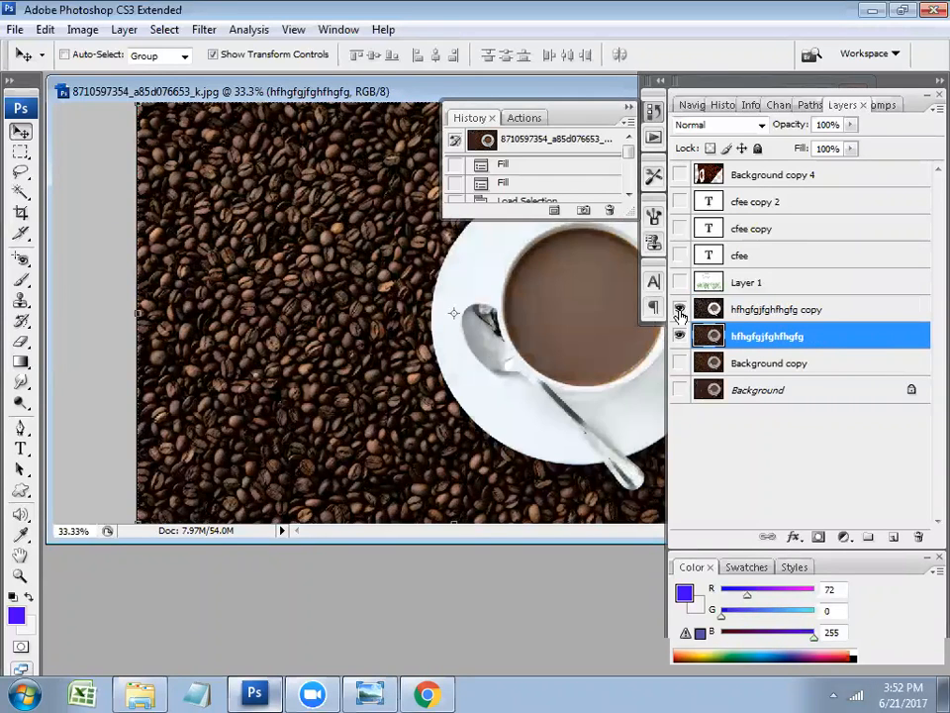
pyautogui.click(680, 312)
pyautogui.click(680, 312)
pyautogui.click(680, 312)
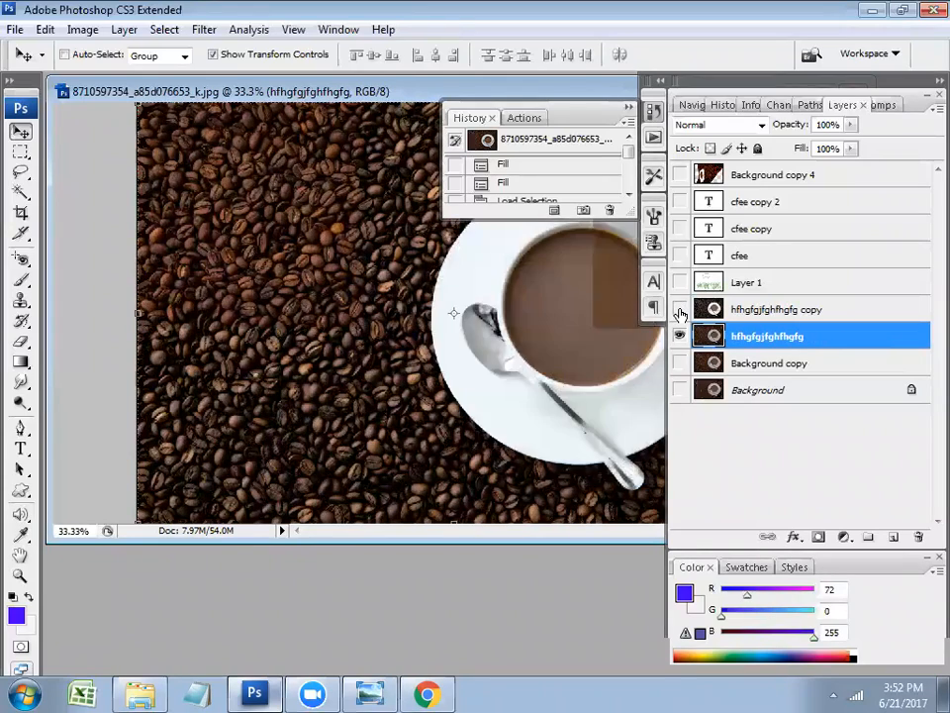
pyautogui.click(680, 312)
pyautogui.click(680, 312)
pyautogui.click(680, 312)
pyautogui.click(680, 312)
pyautogui.click(680, 312)
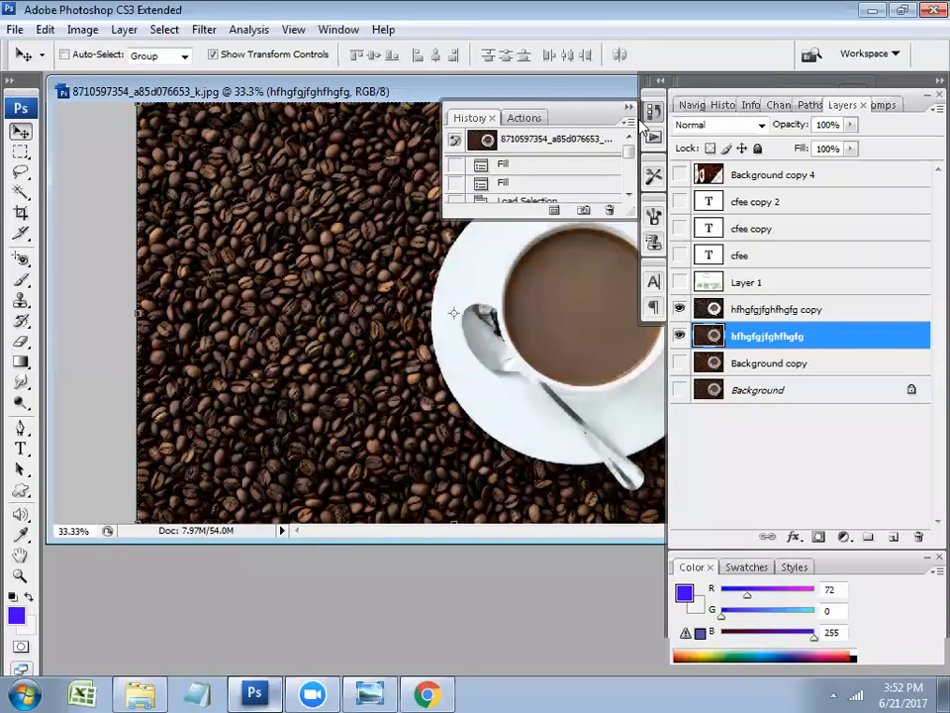
pyautogui.click(648, 117)
pyautogui.click(681, 311)
pyautogui.click(681, 310)
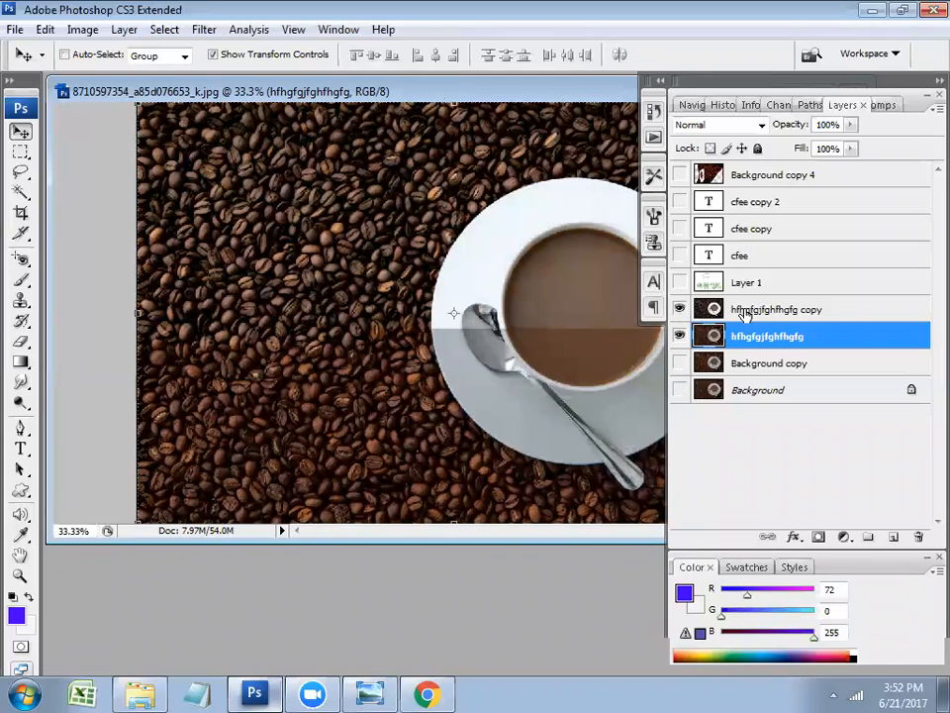
# Select the hfhgfgjfghfhgfg copy layer and lock it completely
pyautogui.click(749, 310)
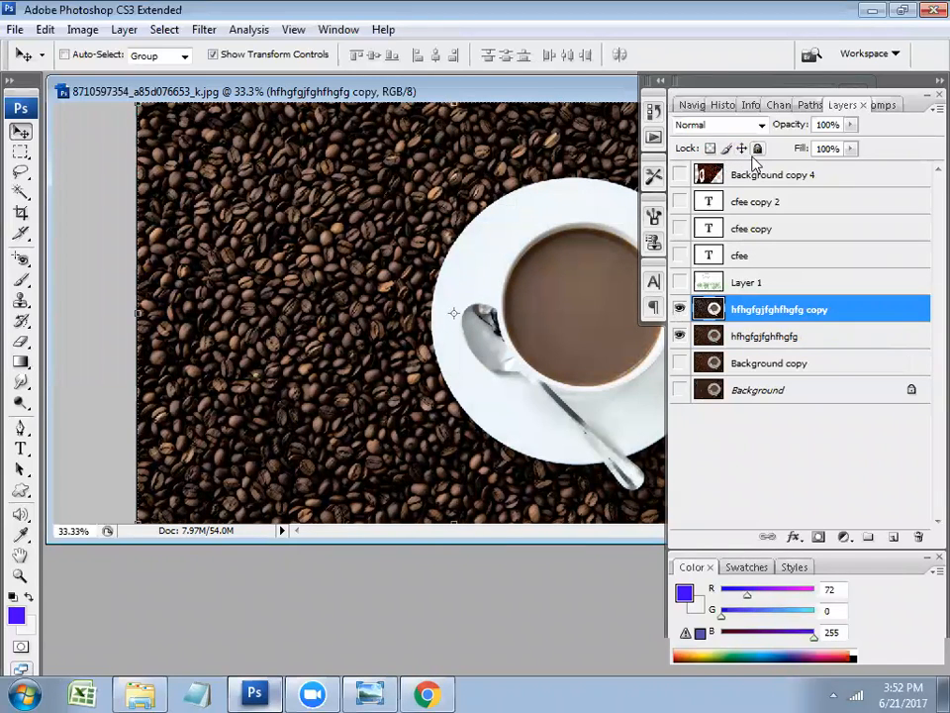
pyautogui.click(757, 150)
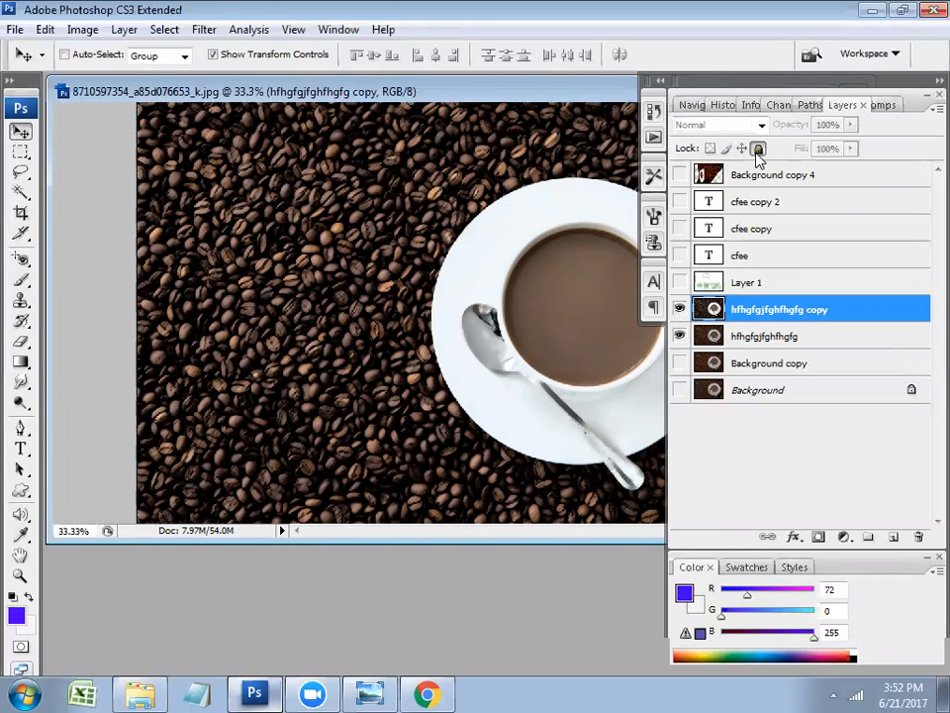
pyautogui.click(758, 149)
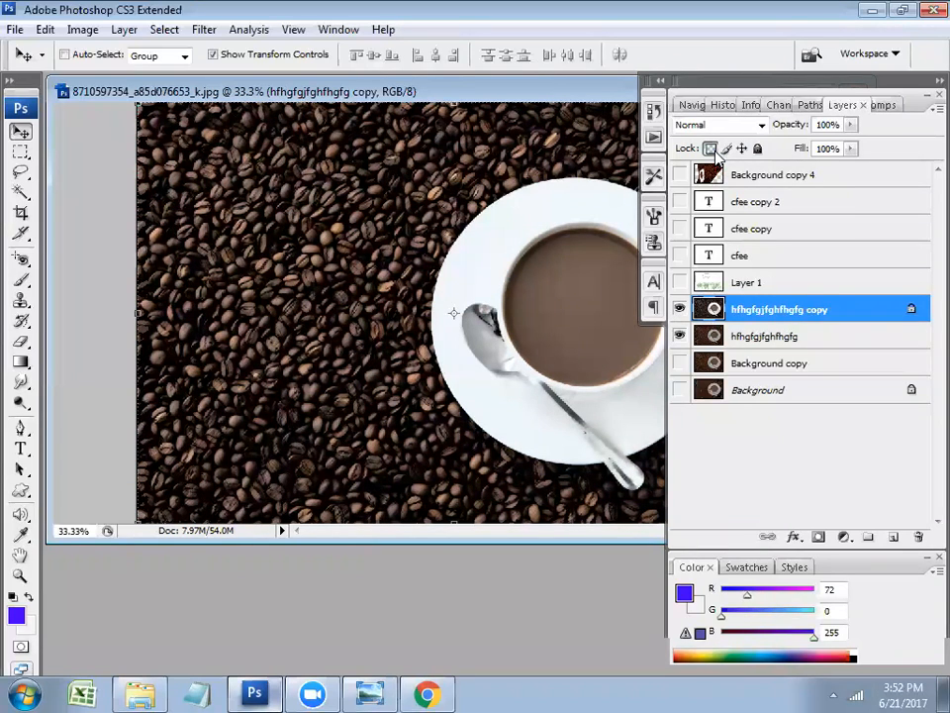
pyautogui.click(757, 148)
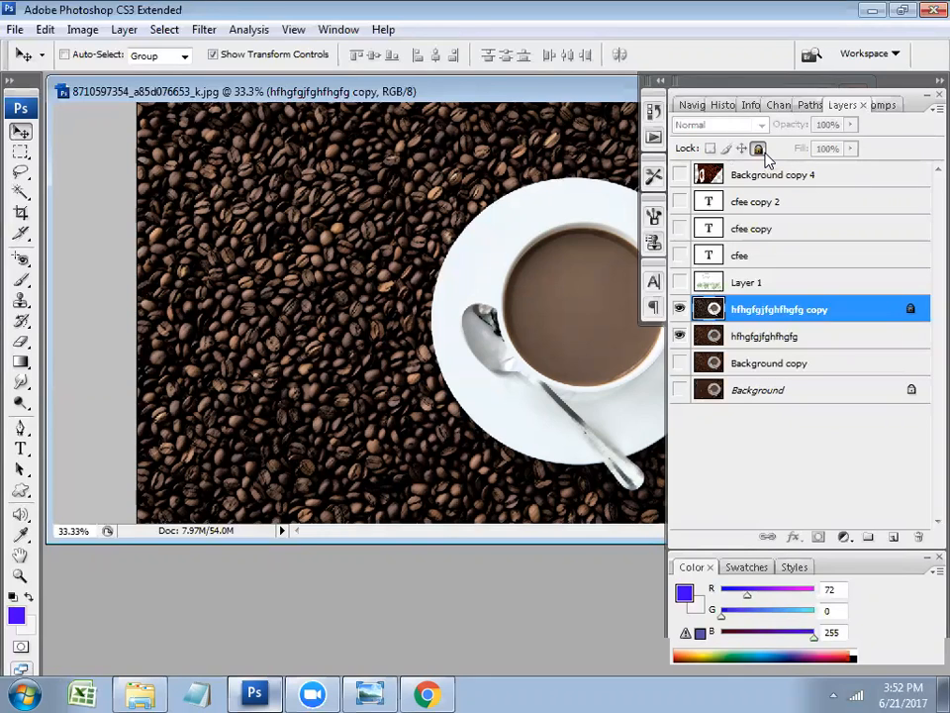
# Try to paint on the fully locked coffee copy layer with the 200 px Brush tool
pyautogui.press('b')
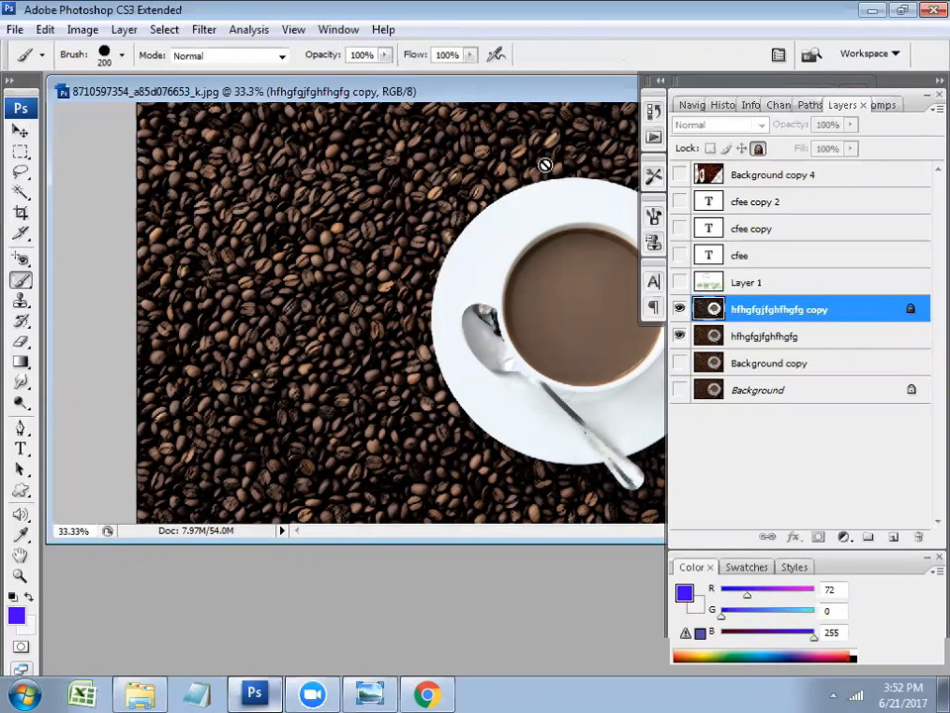
pyautogui.click(436, 237)
pyautogui.click(442, 274)
pyautogui.click(441, 276)
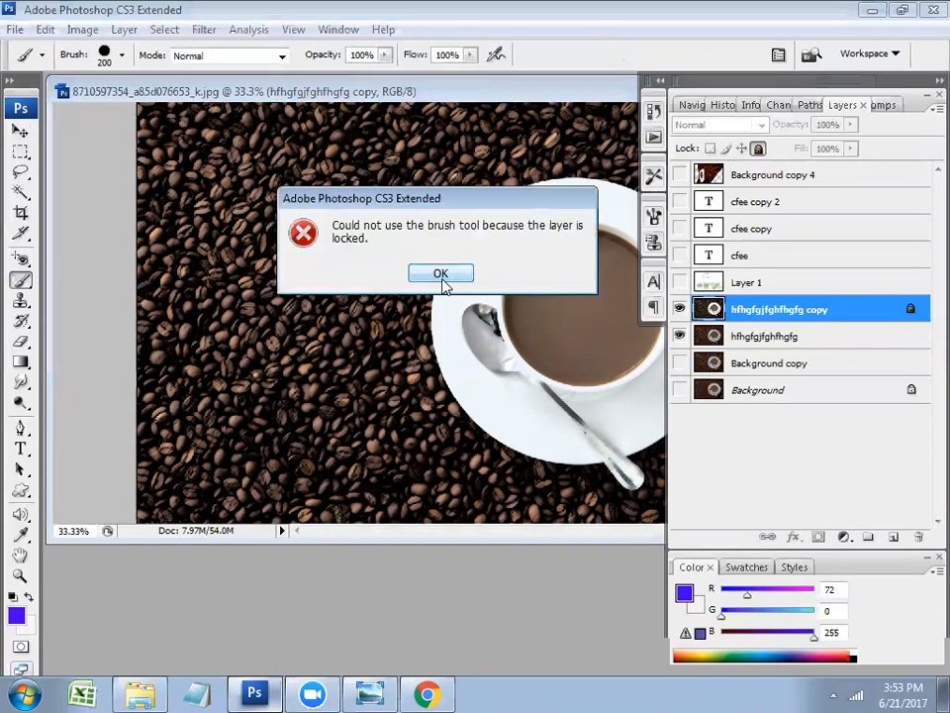
pyautogui.click(442, 277)
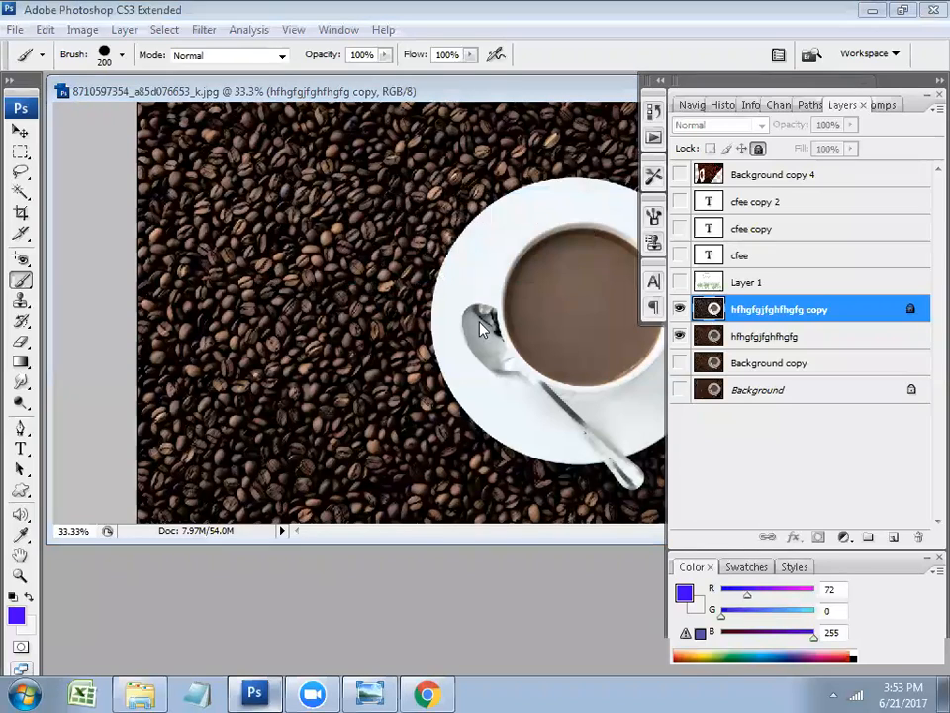
pyautogui.click(479, 320)
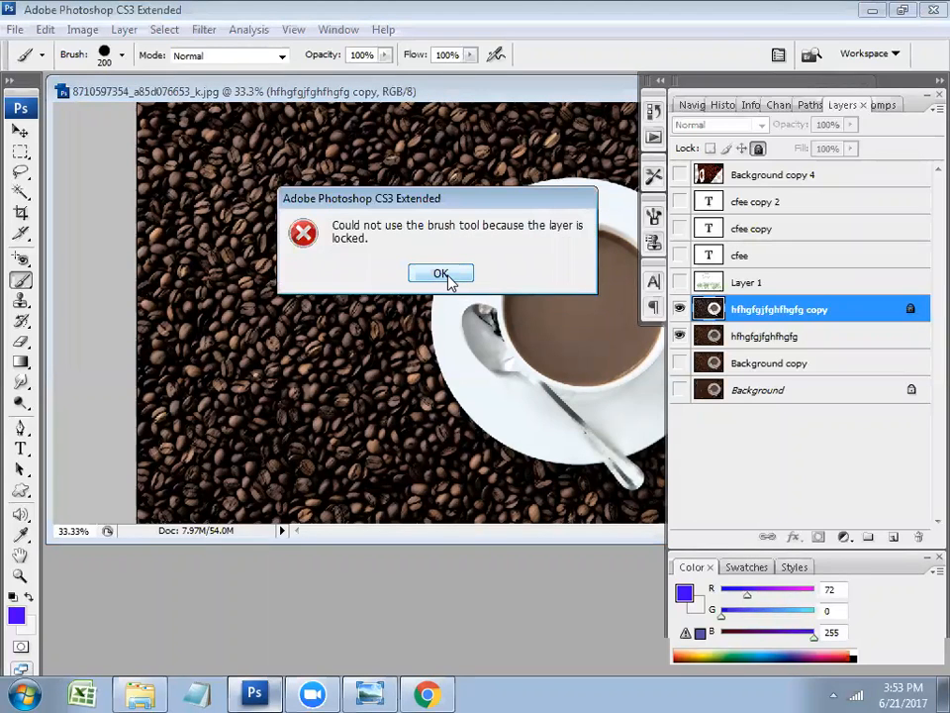
pyautogui.click(441, 275)
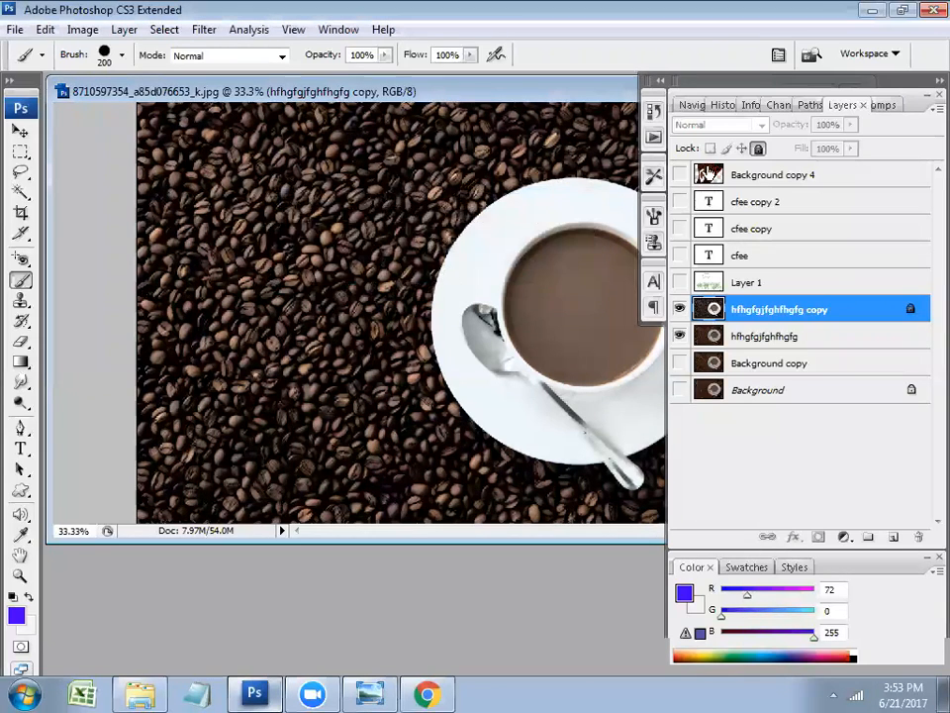
# Lock only the coffee copy layer's transparent pixels, testing with blue brush strokes across the image and undoing them
pyautogui.click(760, 149)
pyautogui.click(711, 149)
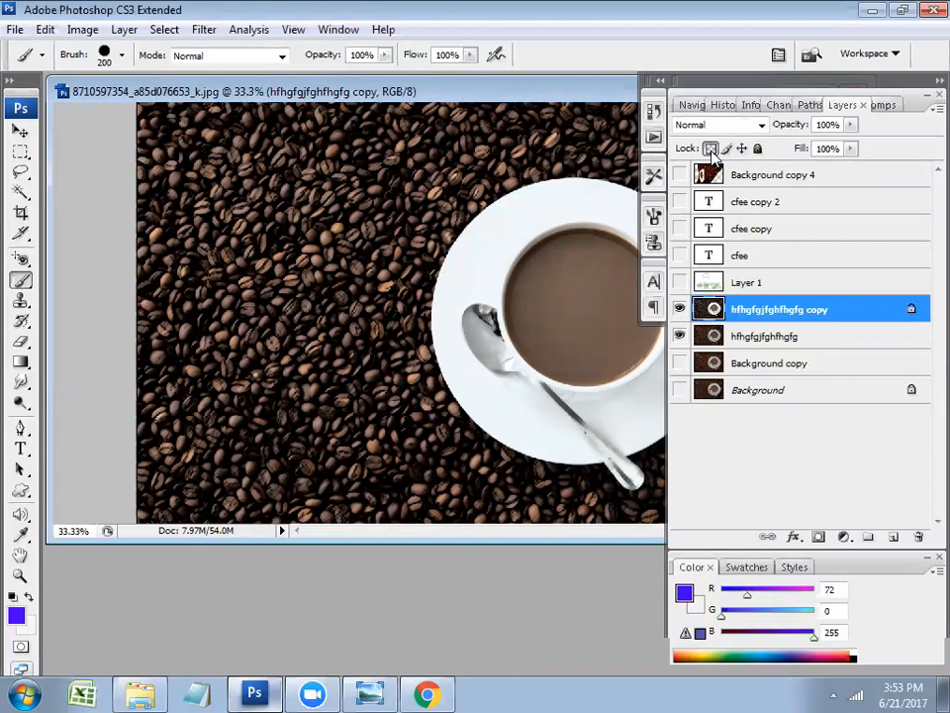
pyautogui.moveTo(436, 166)
pyautogui.mouseDown()
pyautogui.moveTo(516, 327)
pyautogui.moveTo(505, 233)
pyautogui.moveTo(549, 198)
pyautogui.mouseUp()
pyautogui.moveTo(327, 233)
pyautogui.mouseDown()
pyautogui.moveTo(269, 314)
pyautogui.moveTo(366, 282)
pyautogui.moveTo(558, 353)
pyautogui.moveTo(401, 411)
pyautogui.moveTo(276, 419)
pyautogui.moveTo(508, 407)
pyautogui.moveTo(524, 395)
pyautogui.moveTo(562, 213)
pyautogui.moveTo(344, 250)
pyautogui.moveTo(449, 175)
pyautogui.moveTo(559, 361)
pyautogui.moveTo(467, 187)
pyautogui.moveTo(442, 213)
pyautogui.mouseUp()
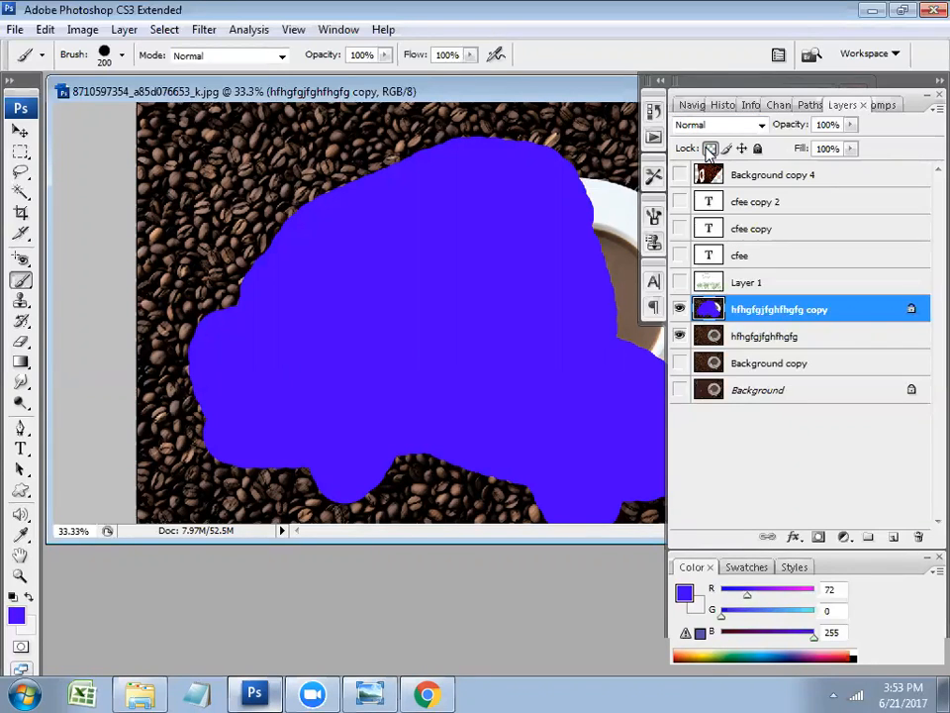
pyautogui.hotkey('ctrl', 'z')
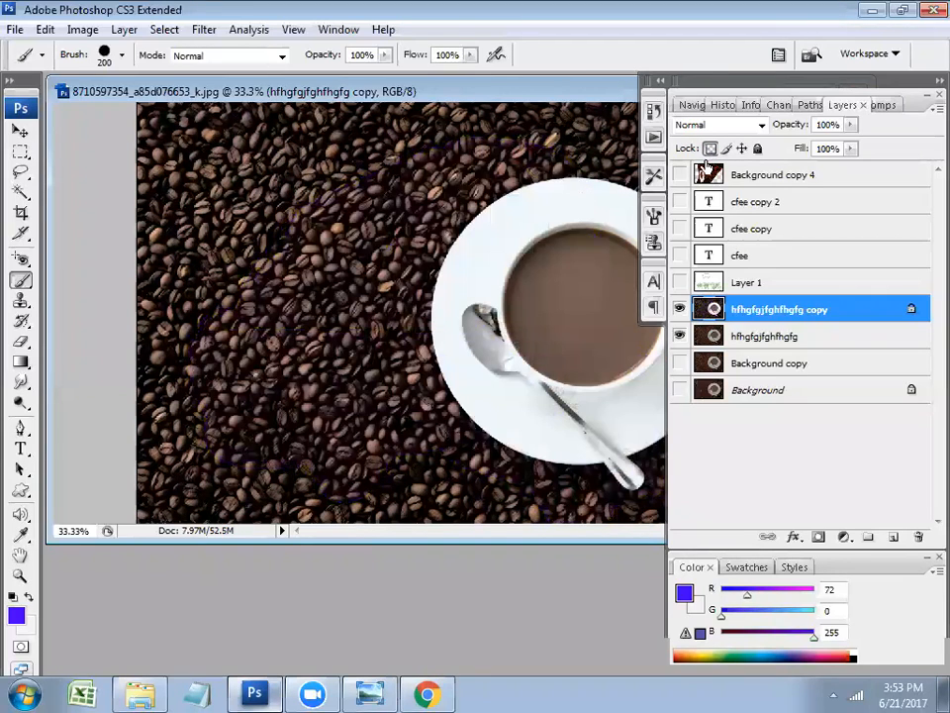
# Set the paragraph alignment to left-aligned text
pyautogui.click(653, 282)
pyautogui.click(539, 288)
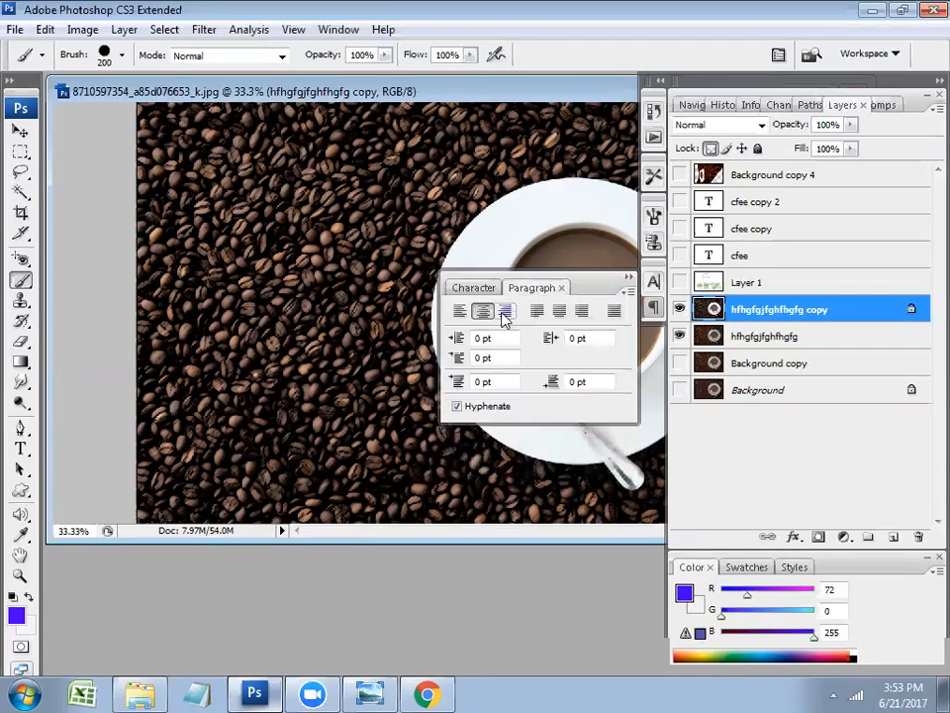
pyautogui.click(459, 311)
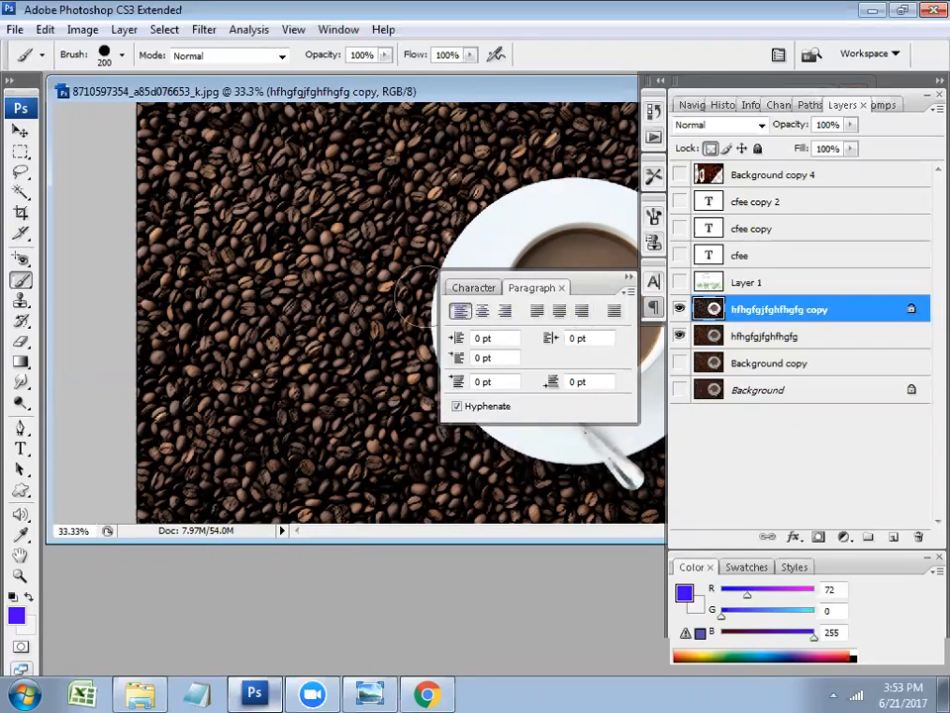
# Create a paragraph text box over the coffee beans containing "ergtewrfgsdfgsdgfsdfgdfg" and select all its text
pyautogui.click(20, 426)
pyautogui.click(20, 447)
pyautogui.moveTo(169, 175); pyautogui.dragTo(312, 406)
pyautogui.write('er')
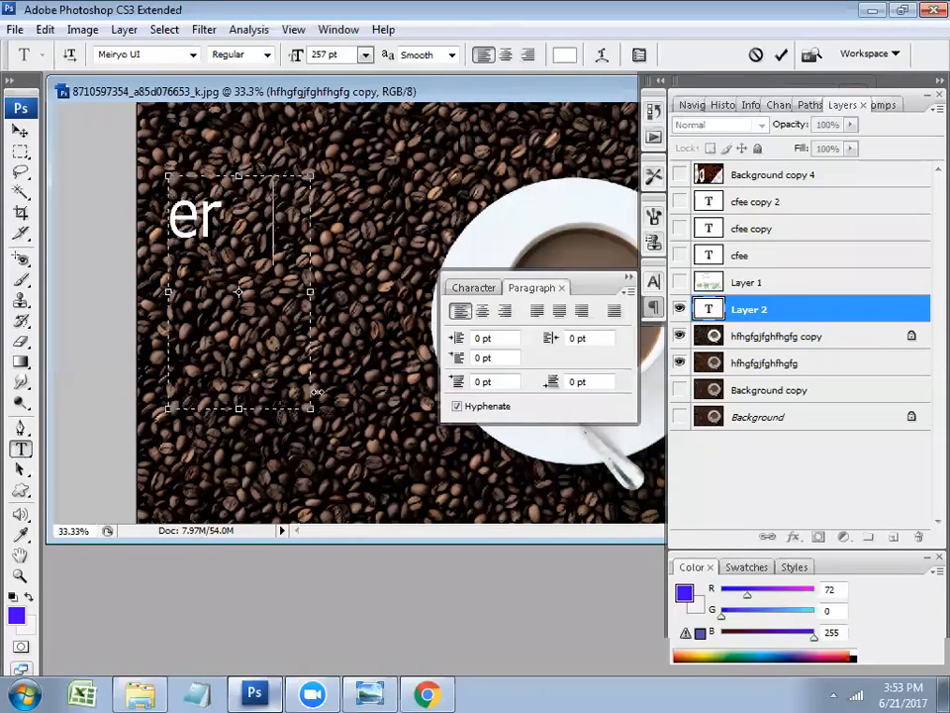
pyautogui.write('gte wrfgsdfgsdgfs')
pyautogui.hotkey('ctrl', 'a')
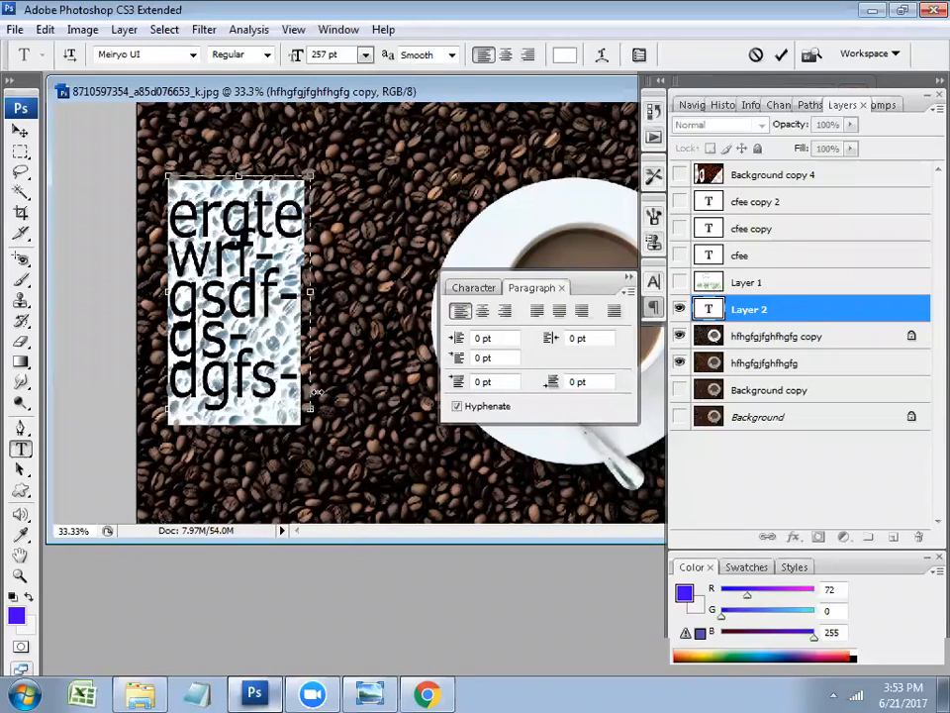
# Widen the paragraph text box and try the justified alignments on its text, ending with left alignment
pyautogui.moveTo(315, 294); pyautogui.dragTo(397, 294)
pyautogui.click(559, 311)
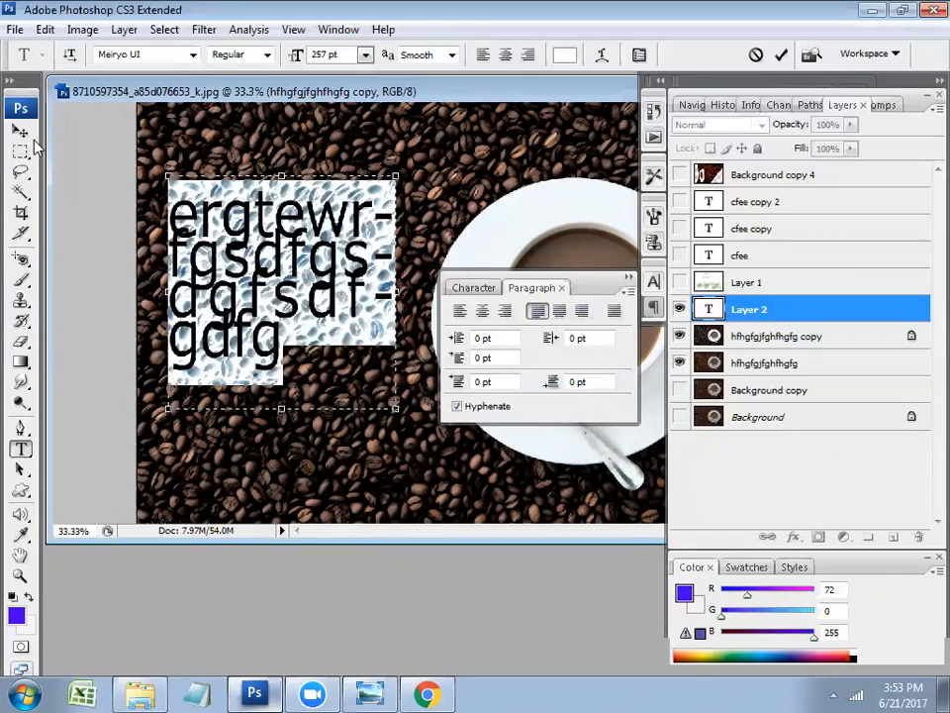
pyautogui.click(20, 130)
pyautogui.click(582, 310)
pyautogui.click(614, 311)
pyautogui.click(460, 311)
# Stretch the paragraph text vertically with a transform and extend its text box down to the image's lower edge
pyautogui.click(473, 289)
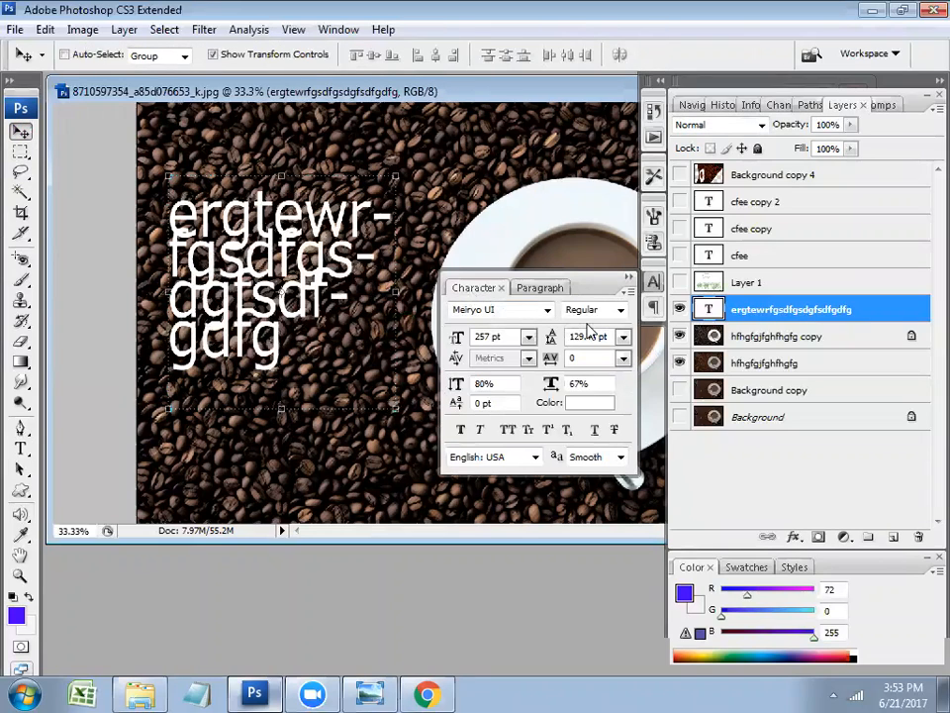
pyautogui.moveTo(292, 414); pyautogui.dragTo(254, 433)
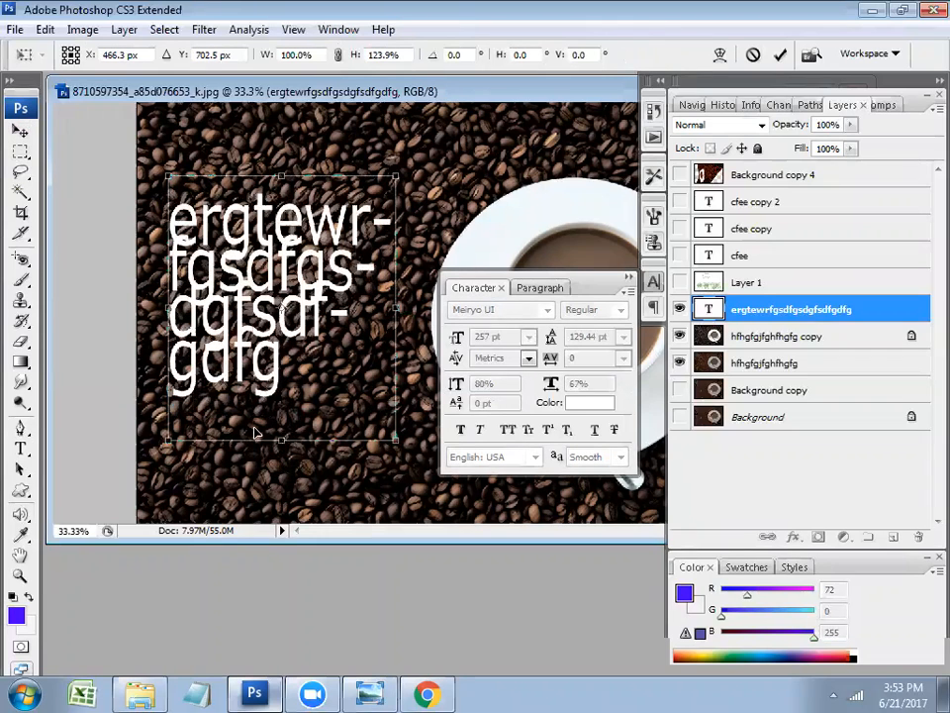
pyautogui.press('Return')
pyautogui.press('t')
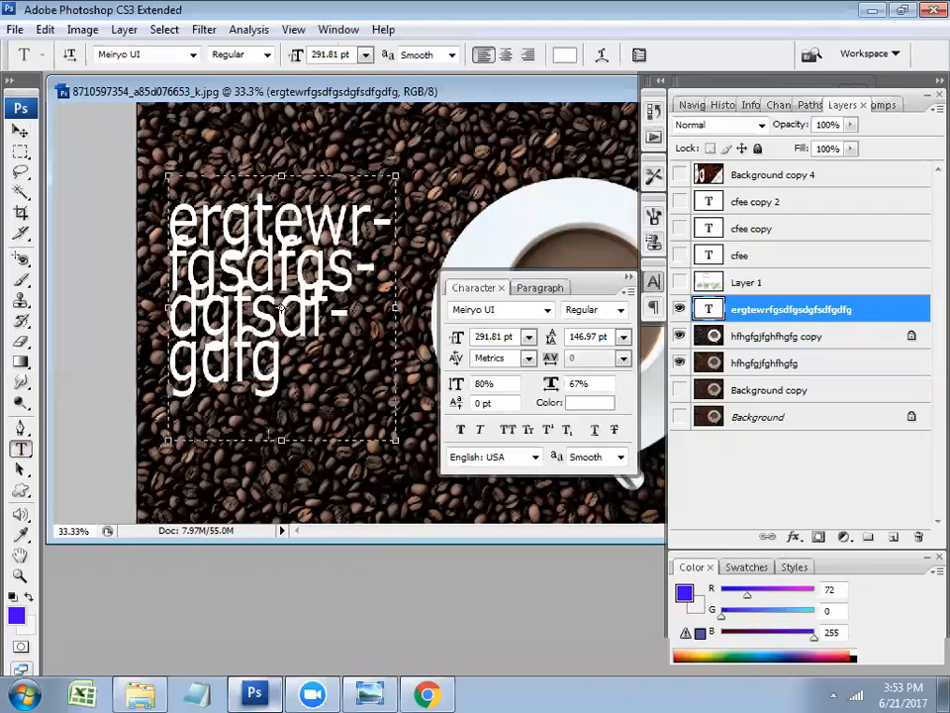
pyautogui.click(265, 432)
pyautogui.moveTo(282, 441); pyautogui.dragTo(282, 523)
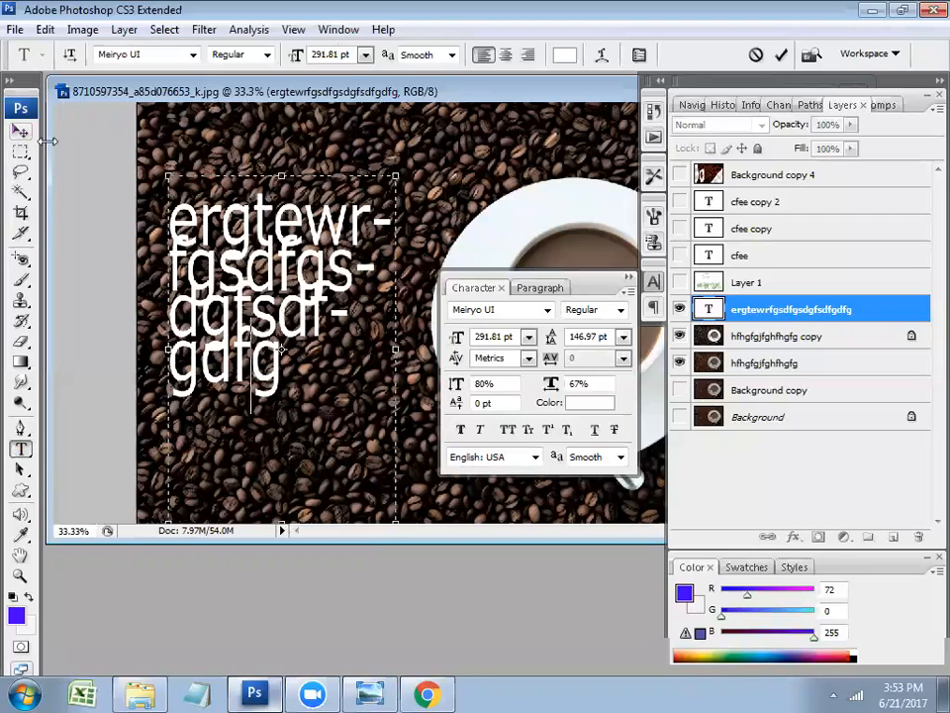
# Set the paragraph text's leading to 249.97 pt and its tracking to 140
pyautogui.click(20, 130)
pyautogui.moveTo(562, 338); pyautogui.dragTo(554, 339)
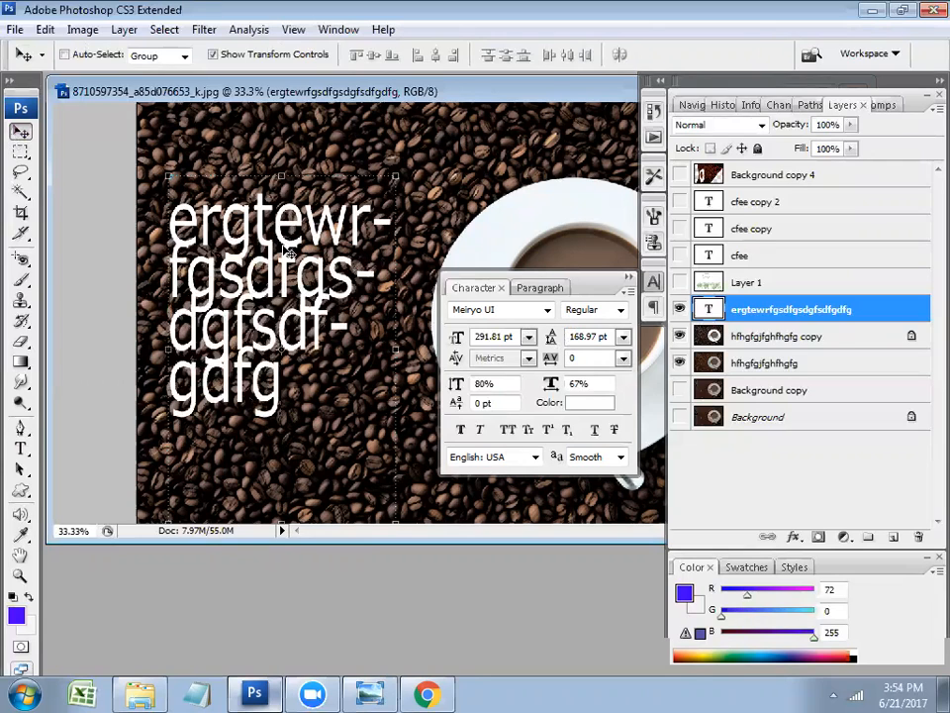
pyautogui.moveTo(551, 338)
pyautogui.mouseDown()
pyautogui.moveTo(582, 334)
pyautogui.moveTo(546, 332)
pyautogui.moveTo(579, 358)
pyautogui.moveTo(551, 360)
pyautogui.mouseUp()
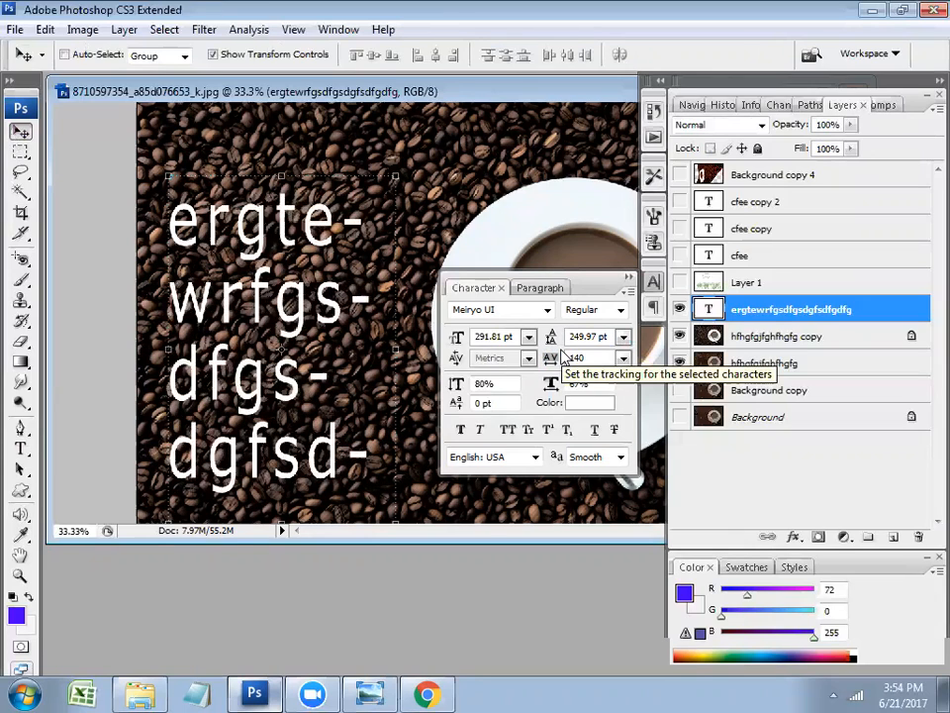
# Set the paragraph text's vertical scale to 89% and horizontal scale to 68%, and try the bold, italic, caps and superscript styles on it
pyautogui.moveTo(551, 387); pyautogui.dragTo(505, 399)
pyautogui.click(460, 429)
pyautogui.click(461, 430)
pyautogui.click(480, 429)
pyautogui.click(480, 429)
pyautogui.click(507, 430)
pyautogui.click(507, 429)
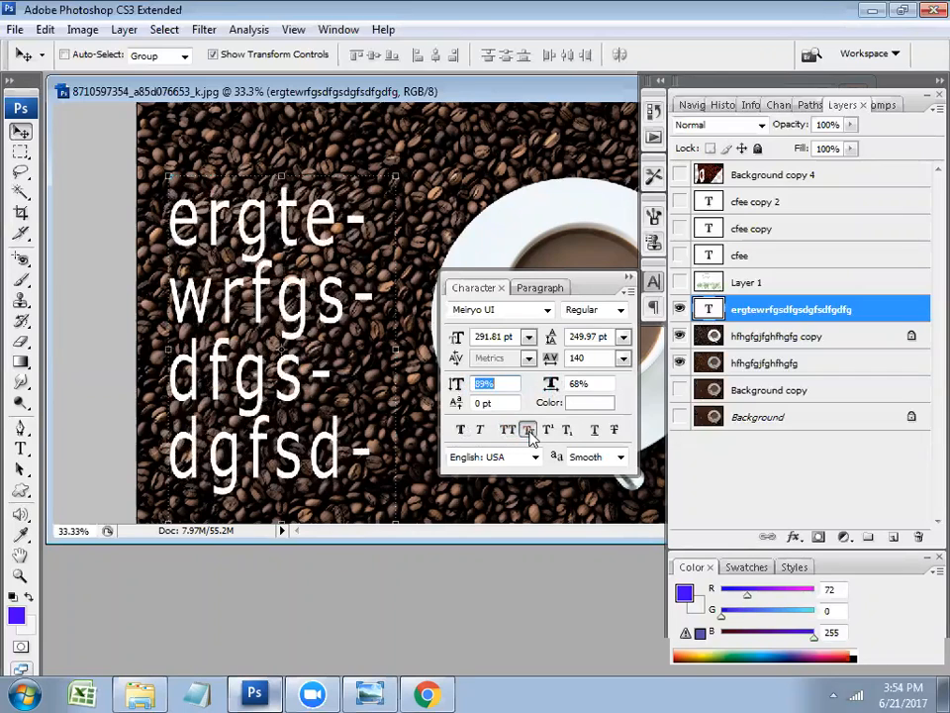
pyautogui.click(529, 431)
pyautogui.click(529, 431)
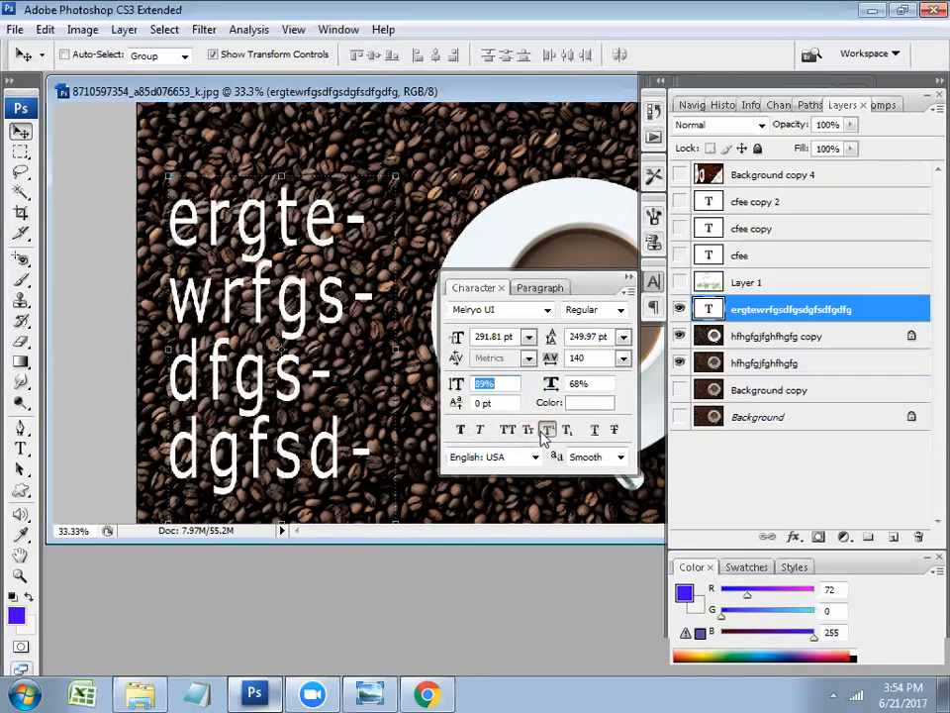
pyautogui.click(547, 430)
pyautogui.click(547, 430)
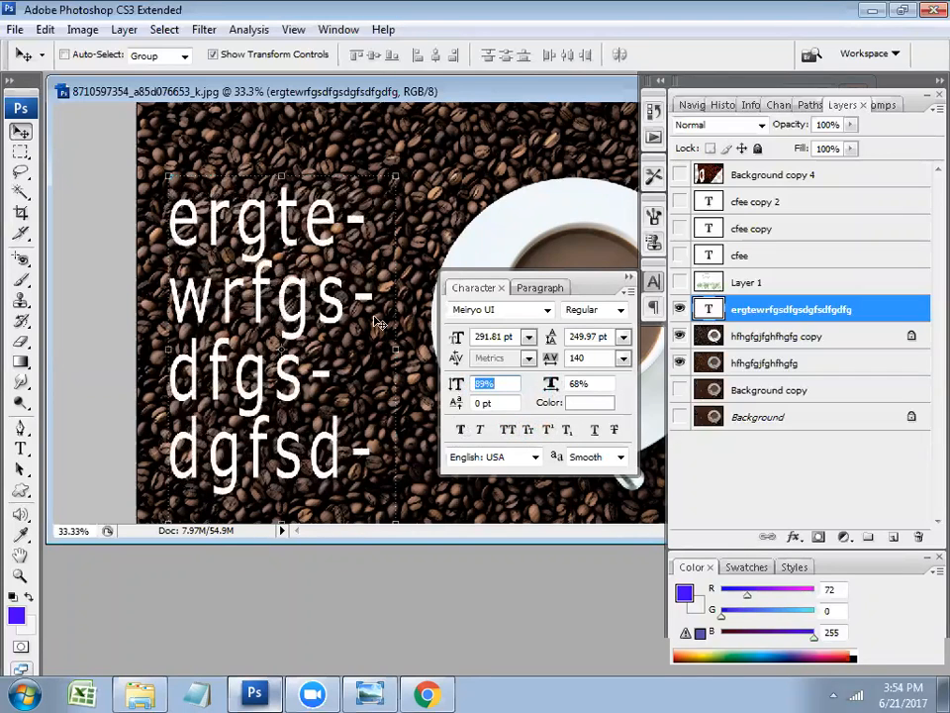
# Select the letter f in the paragraph text's second line and try superscript, subscript and underline on it
pyautogui.click(20, 447)
pyautogui.click(275, 345)
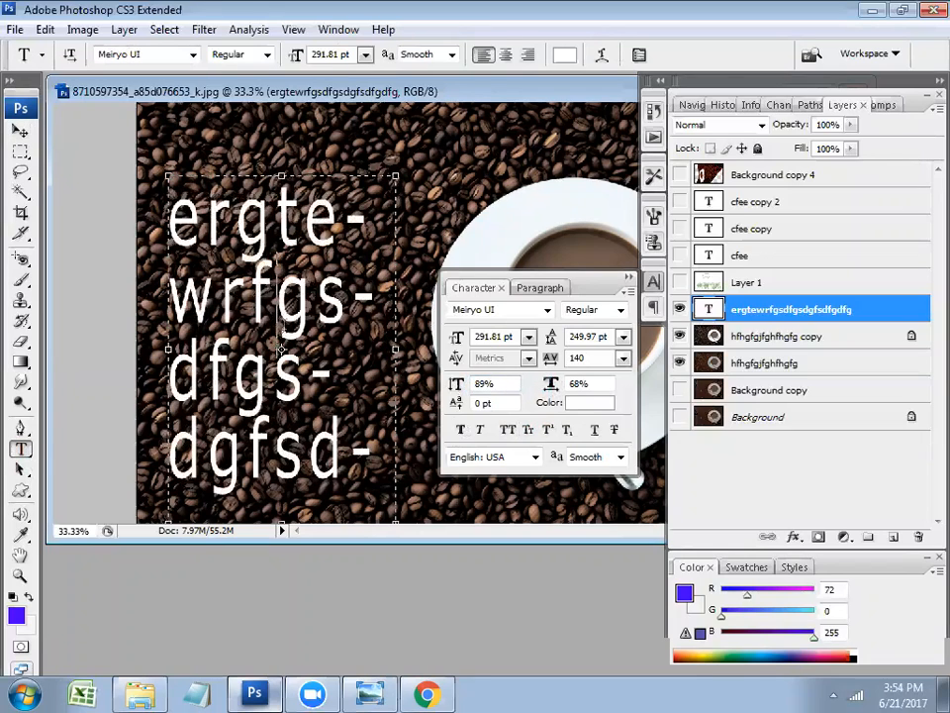
pyautogui.moveTo(275, 344); pyautogui.dragTo(252, 342)
pyautogui.click(552, 429)
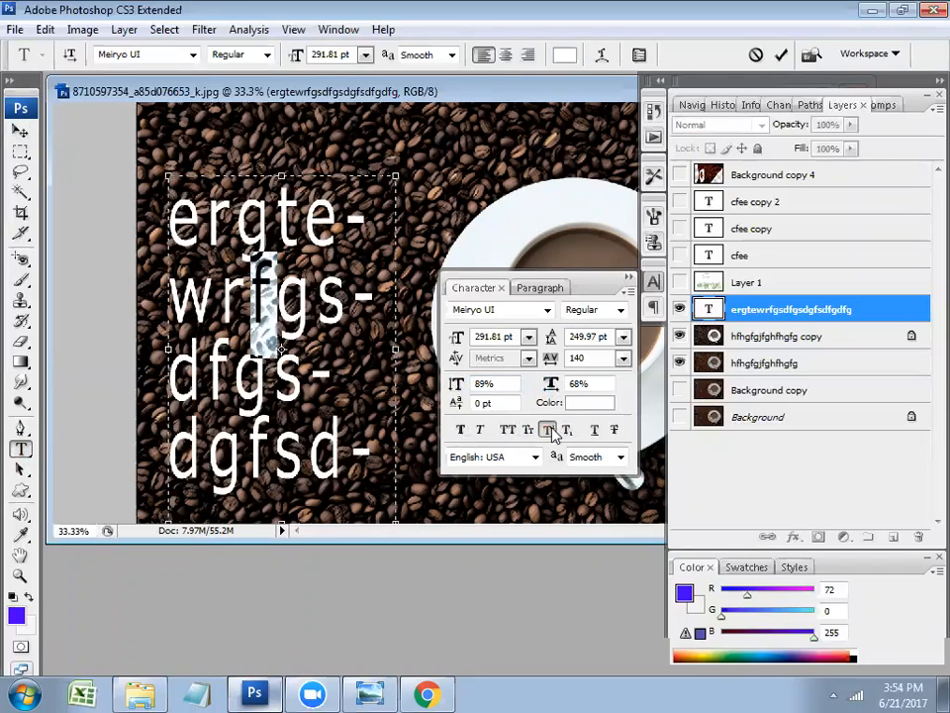
pyautogui.click(552, 429)
pyautogui.click(568, 430)
pyautogui.click(567, 429)
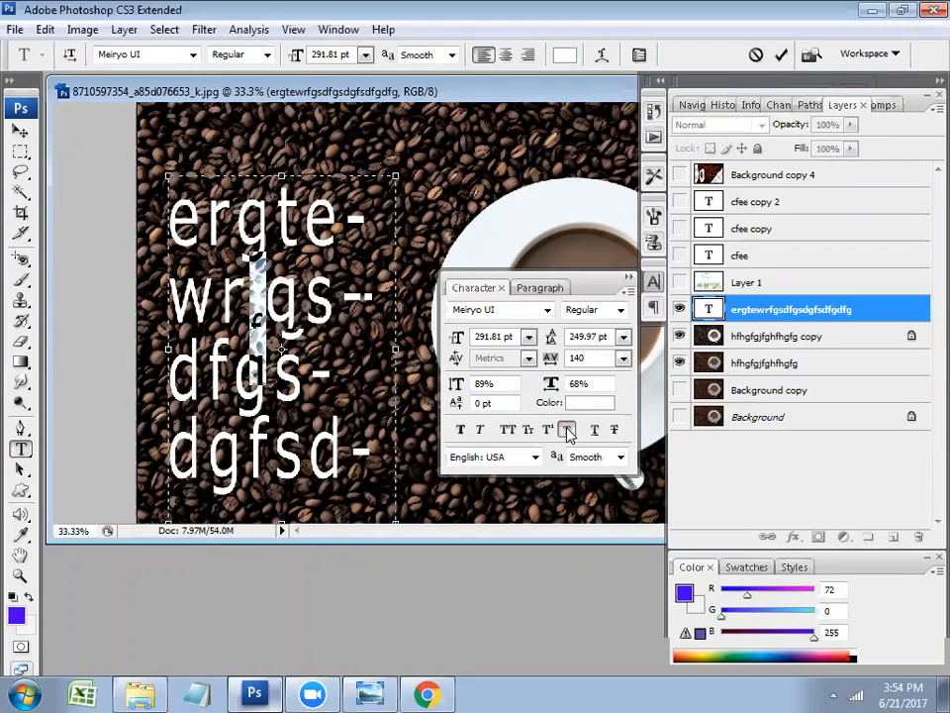
pyautogui.click(593, 429)
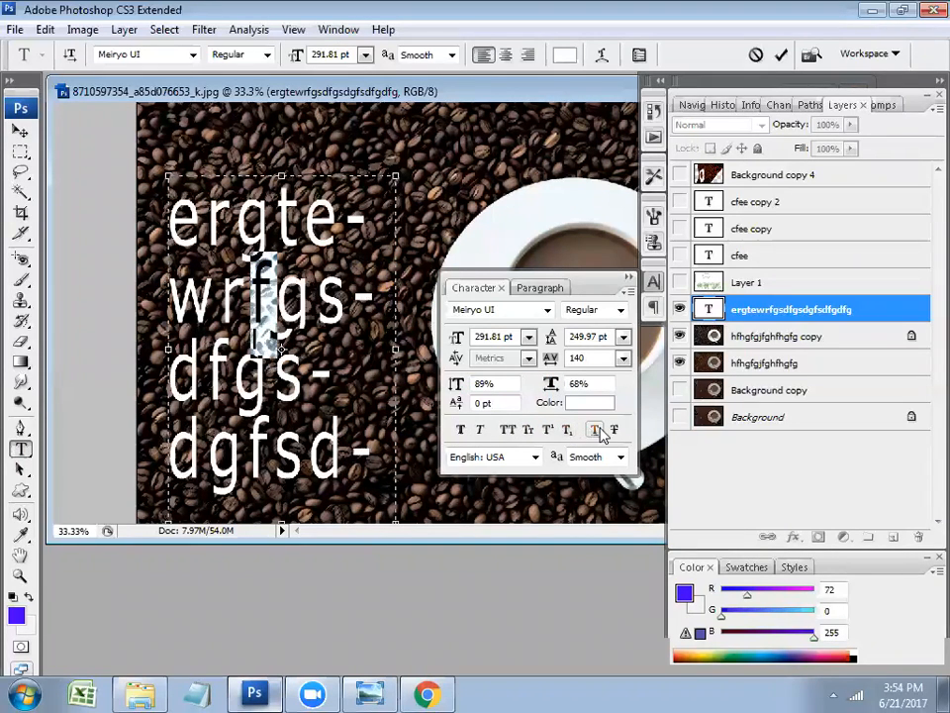
pyautogui.click(596, 432)
# Select "rfgs" and "dfgs" in the paragraph text's second and third lines and try underline and strikethrough on them
pyautogui.click(286, 351)
pyautogui.moveTo(338, 368); pyautogui.dragTo(223, 303)
pyautogui.click(594, 431)
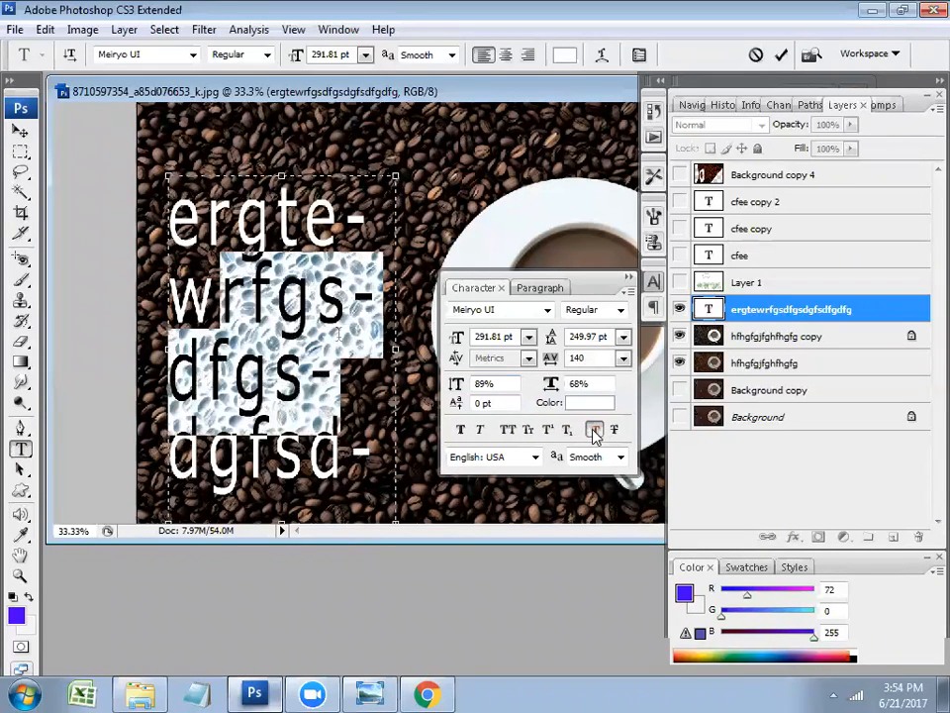
pyautogui.click(615, 429)
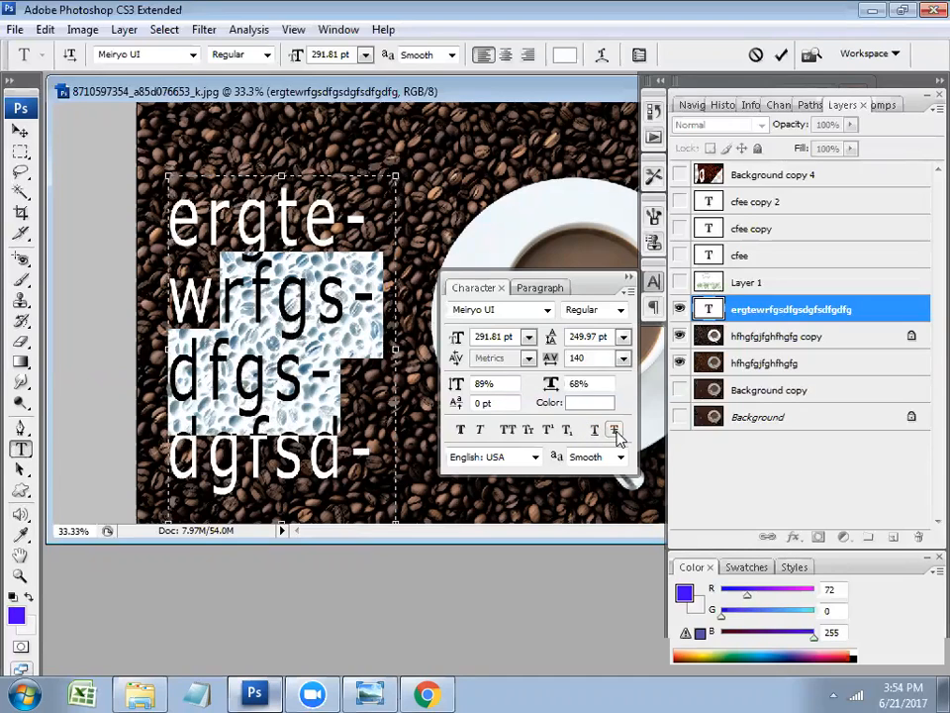
# Change the selected letters' font to Eras Demi ITC, leave text editing and collapse the character settings
pyautogui.click(513, 310)
pyautogui.click(547, 310)
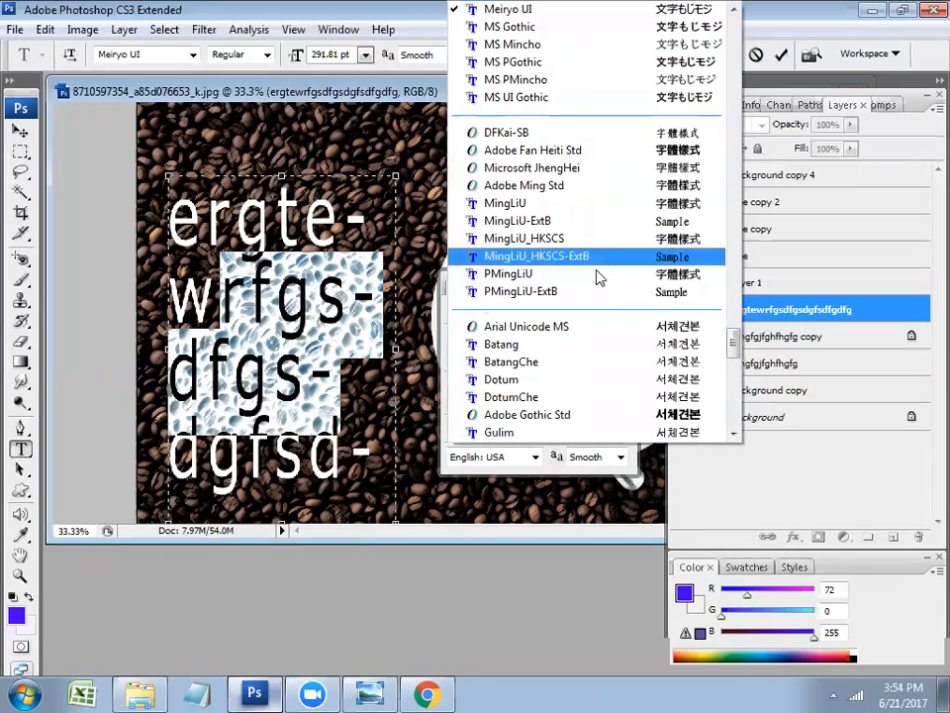
pyautogui.moveTo(731, 344); pyautogui.dragTo(728, 121)
pyautogui.click(554, 208)
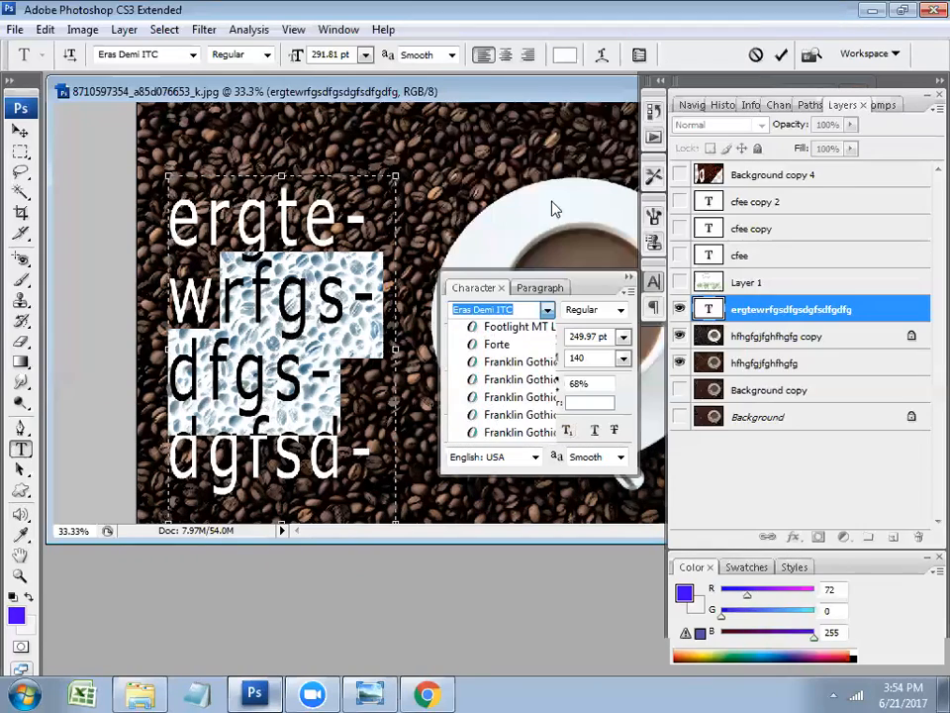
pyautogui.click(19, 129)
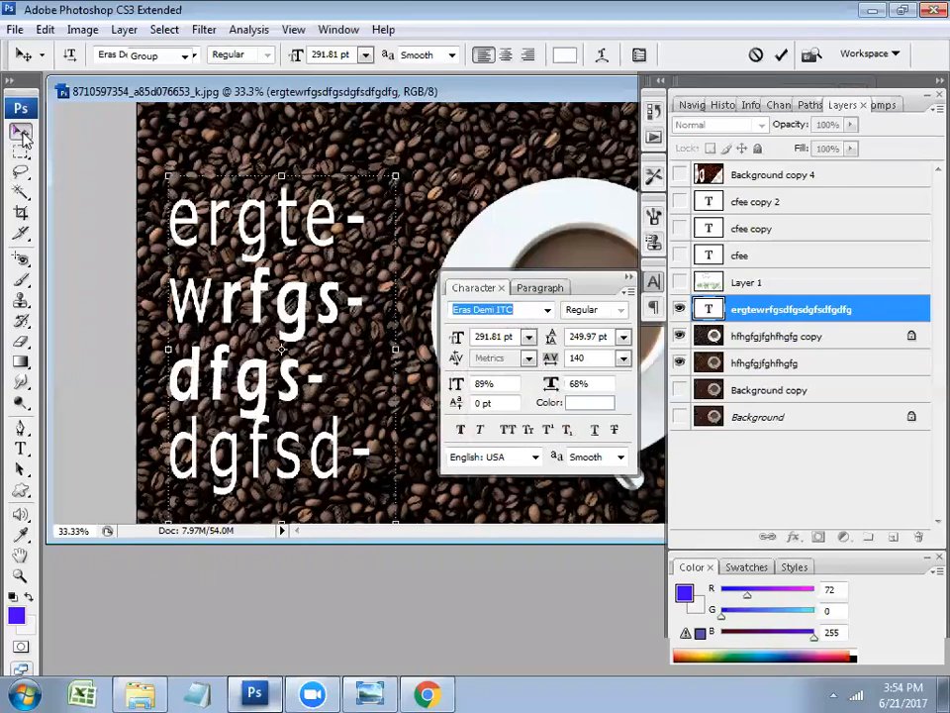
pyautogui.click(535, 456)
pyautogui.click(535, 457)
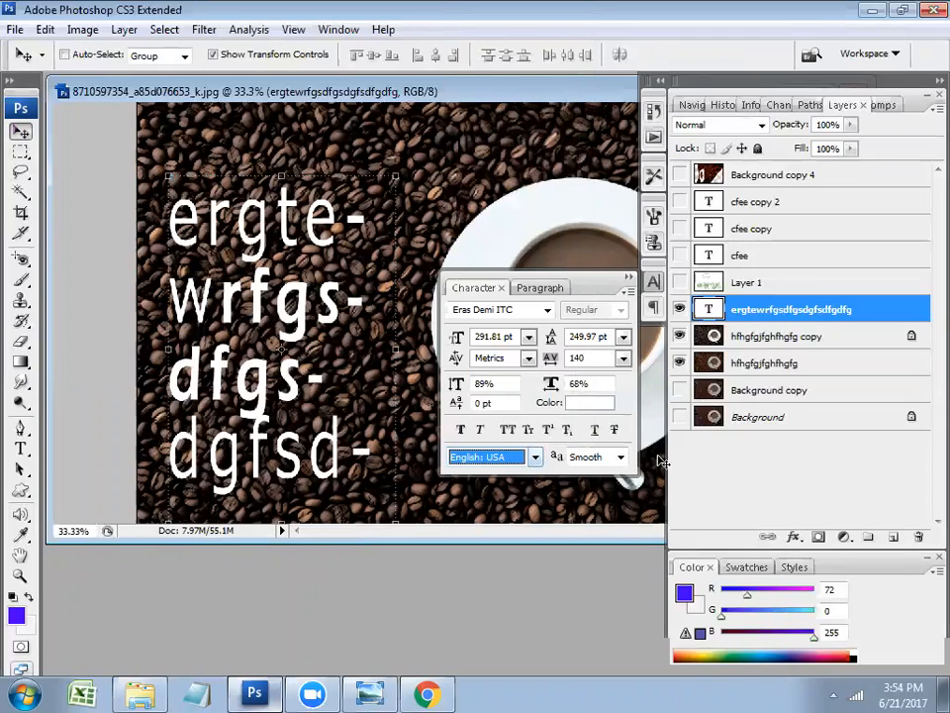
pyautogui.click(627, 278)
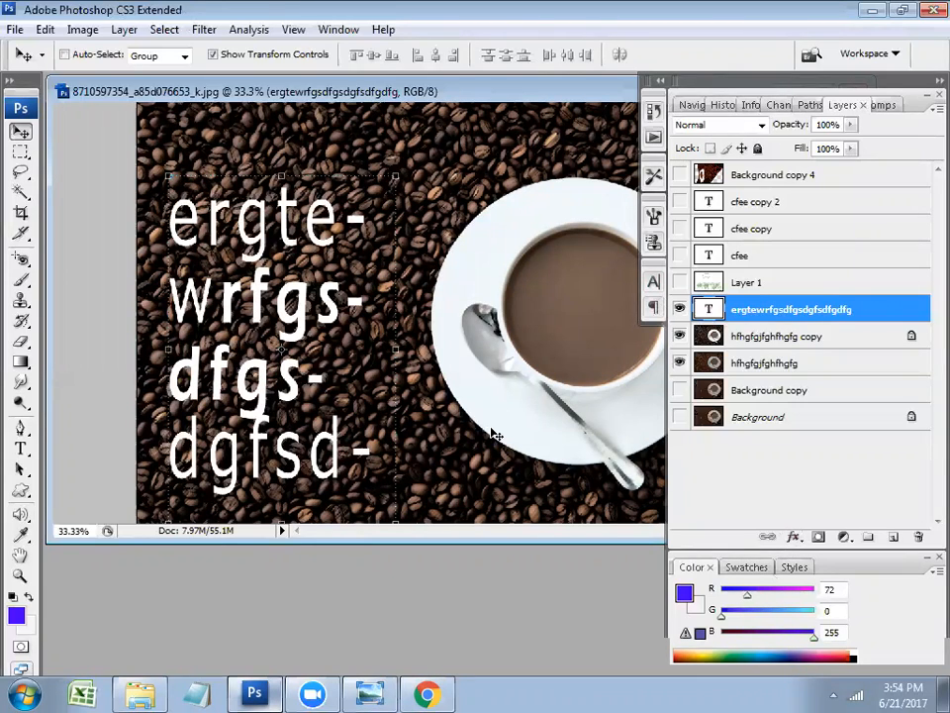
# Delete the paragraph text layer and the "hfhgfgjfghfhgfg copy" layer
pyautogui.hotkey('ctrl', '-')
pyautogui.hotkey('ctrl', '-')
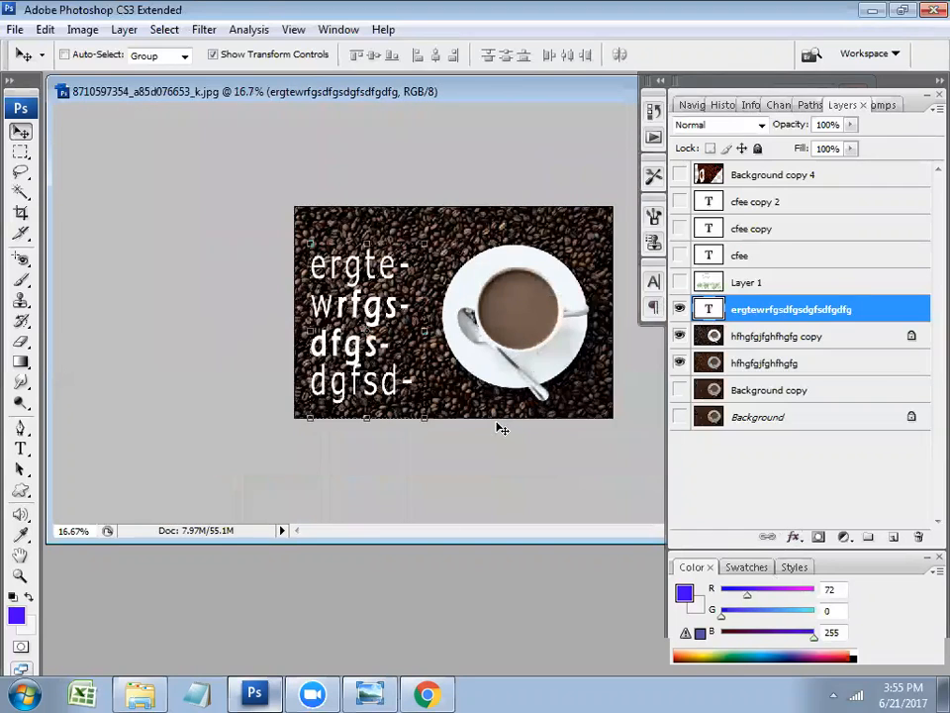
pyautogui.rightClick(797, 313)
pyautogui.click(706, 210)
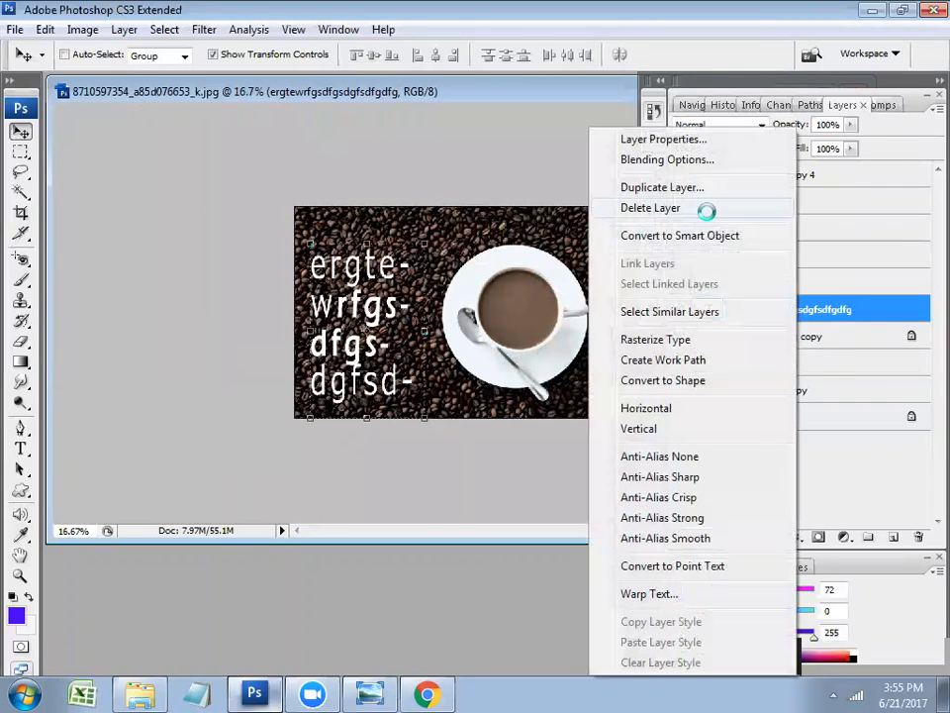
pyautogui.click(441, 271)
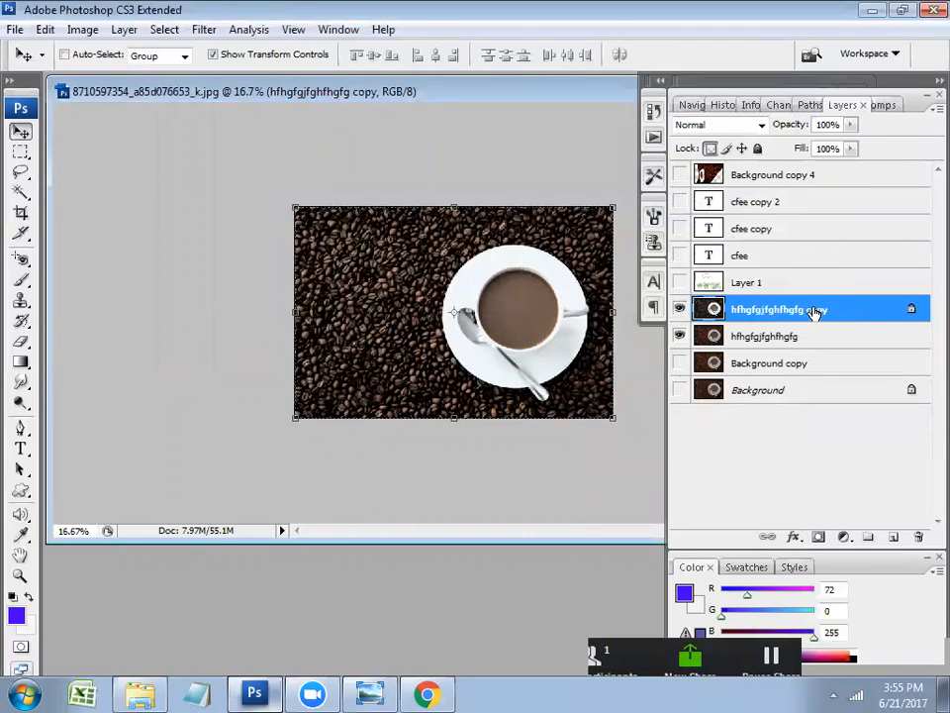
pyautogui.rightClick(814, 313)
pyautogui.click(714, 324)
pyautogui.click(369, 274)
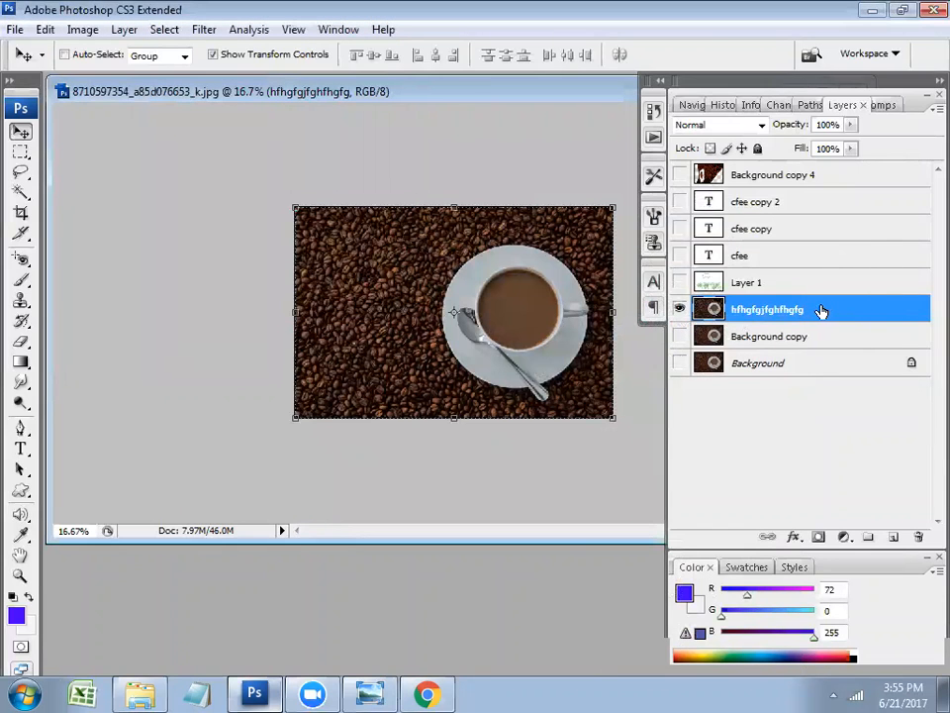
# Show the "cfee" and "cfee copy" text layers briefly and hide them again
pyautogui.click(680, 255)
pyautogui.click(680, 228)
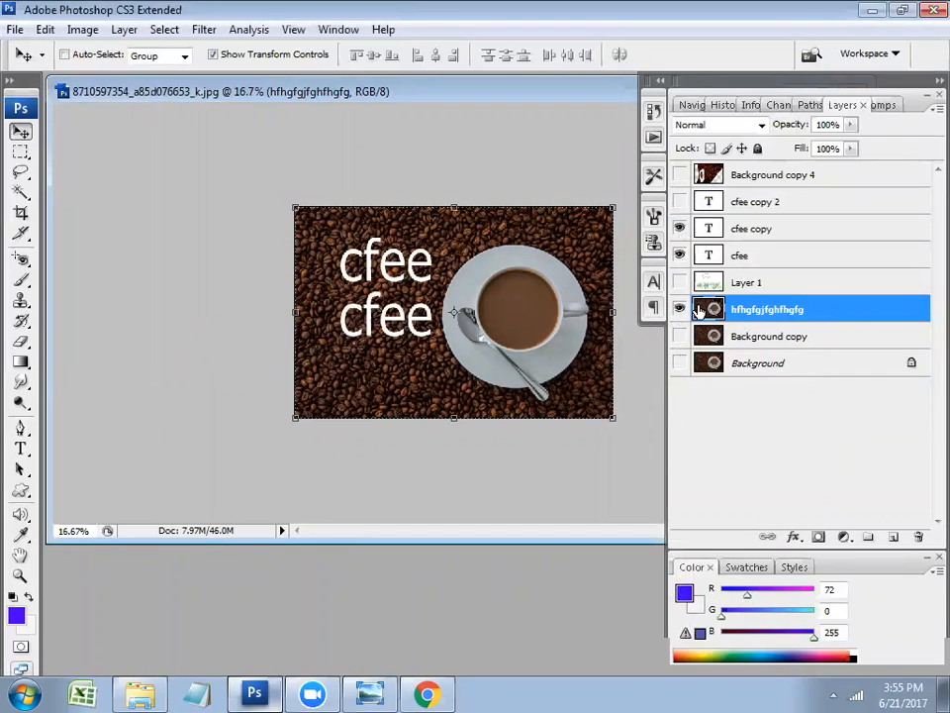
pyautogui.click(680, 256)
pyautogui.click(680, 229)
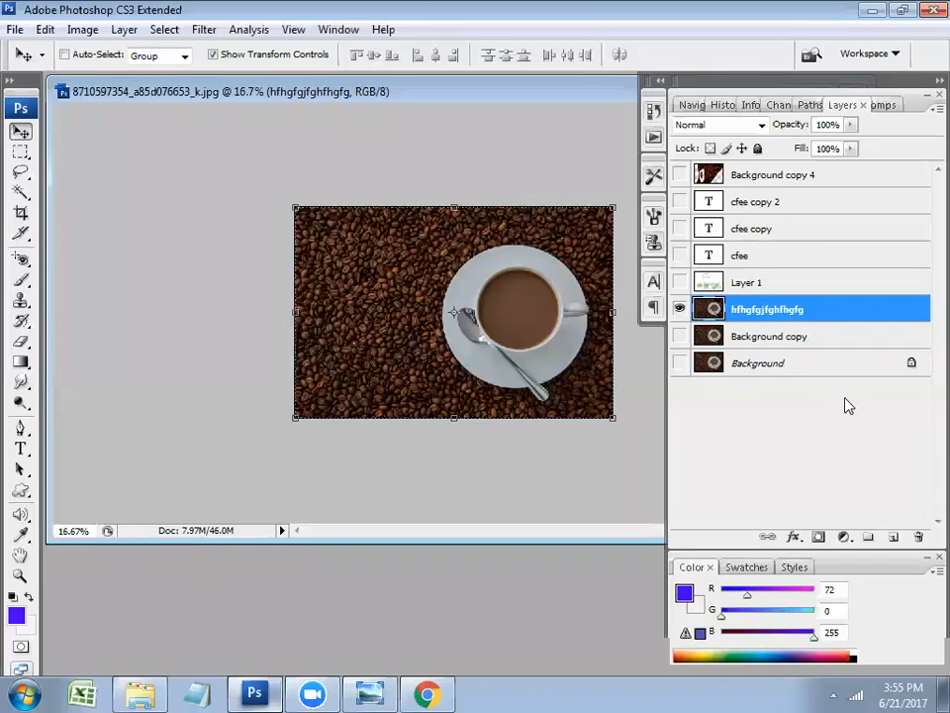
# Add a new layer above the "hfhgfgjfghfhgfg" layer and fill it with the blue foreground colour
pyautogui.hotkey('ctrl', 'shift', 'n')
pyautogui.press('Return')
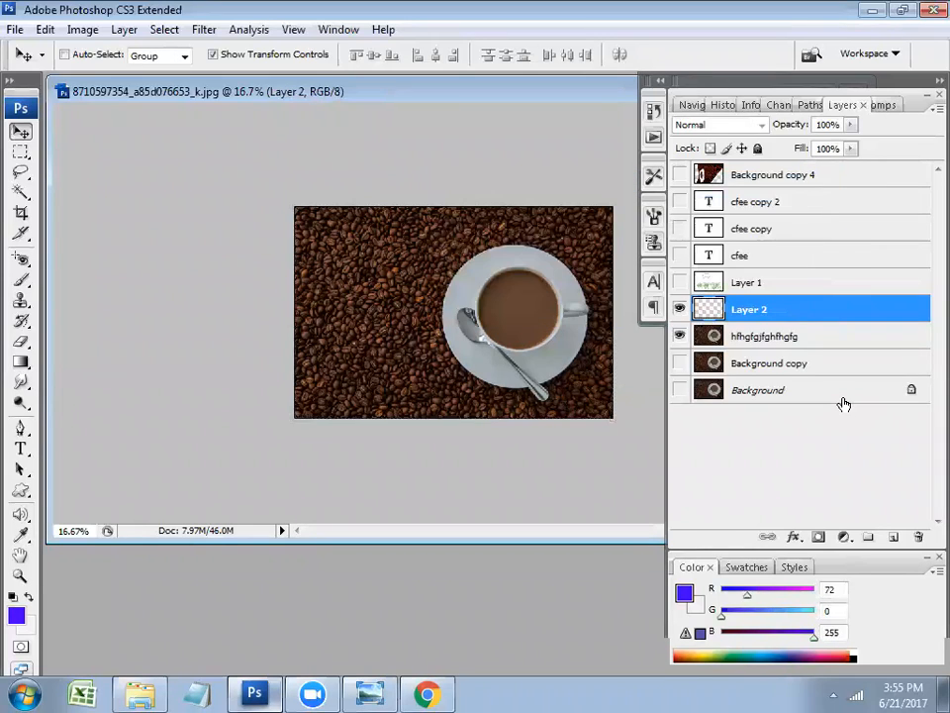
pyautogui.hotkey('shift', 'F5')
pyautogui.press('Return')
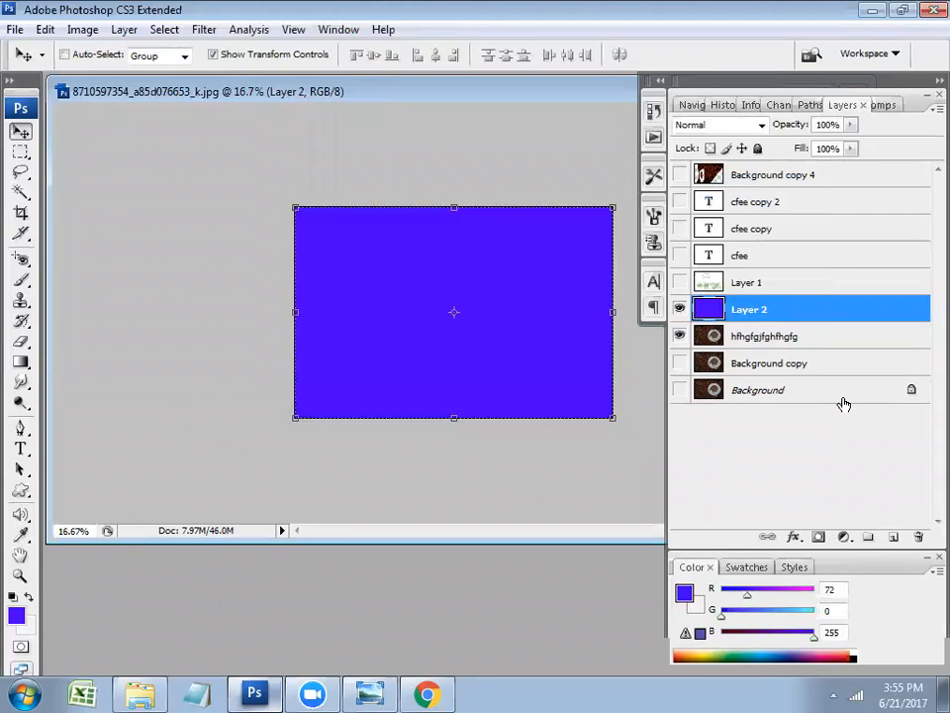
# Swap the foreground and background colours, refill the new layer with light grey, and try a Magic Wand selection on it
pyautogui.press('x')
pyautogui.hotkey('shift', 'F5')
pyautogui.press('Return')
pyautogui.press('w')
pyautogui.click(451, 237)
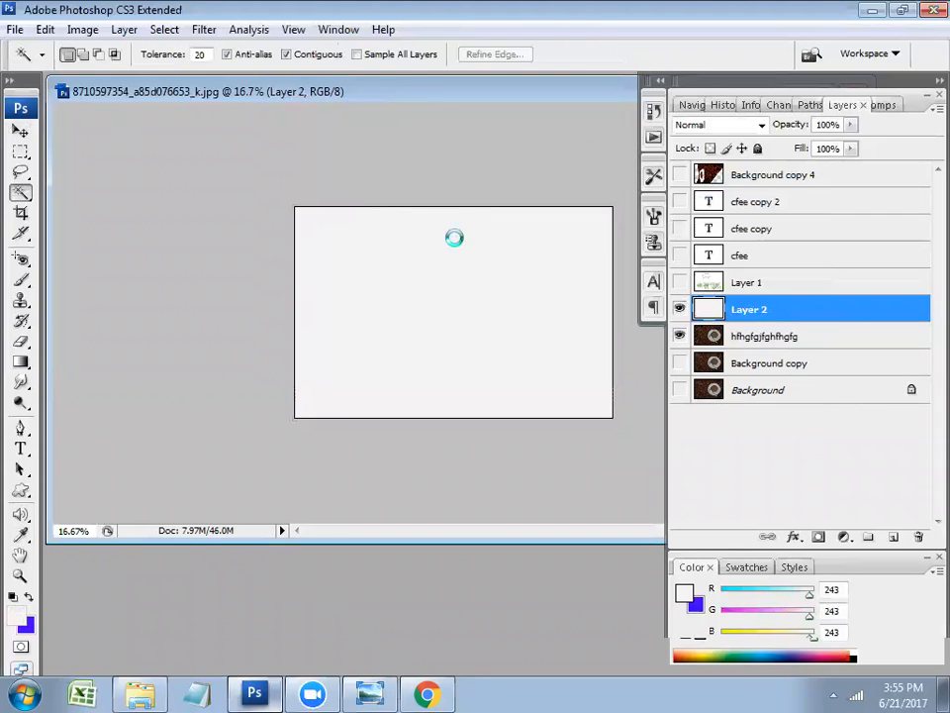
pyautogui.hotkey('ctrl', 'd')
pyautogui.click(15, 29)
pyautogui.click(30, 51)
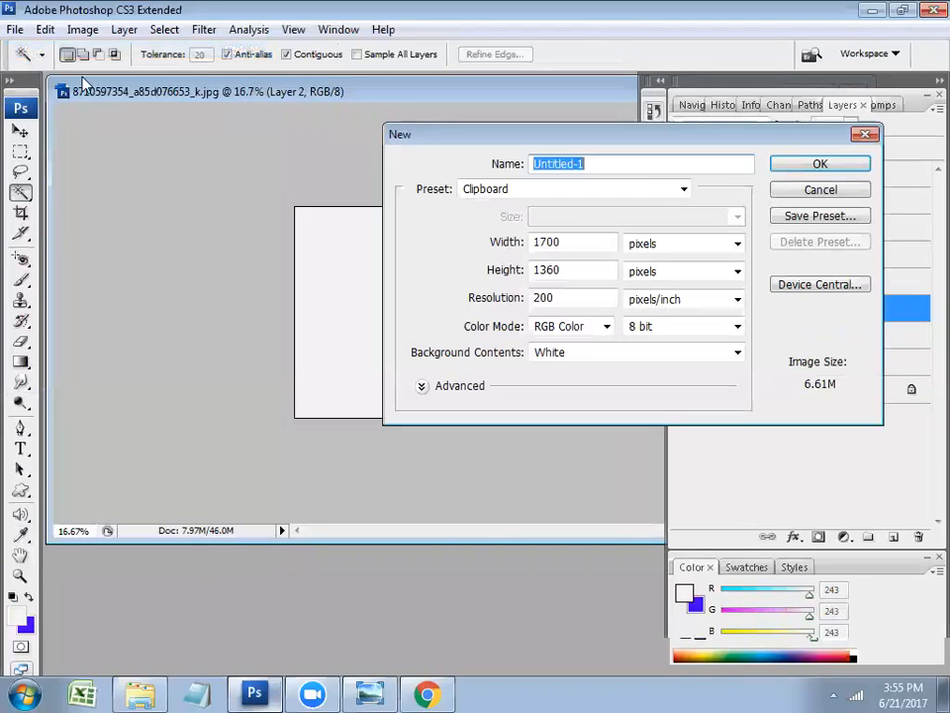
pyautogui.click(796, 194)
# Move the coffee image window until its controls are reachable and close the document
pyautogui.moveTo(569, 99); pyautogui.dragTo(340, 162)
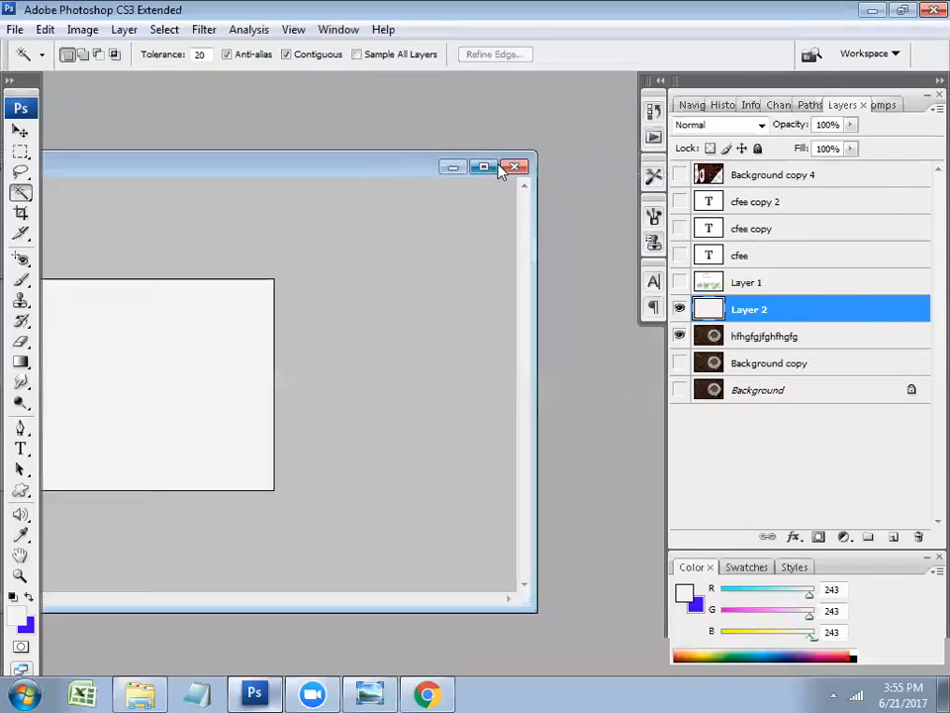
pyautogui.click(513, 166)
pyautogui.click(444, 282)
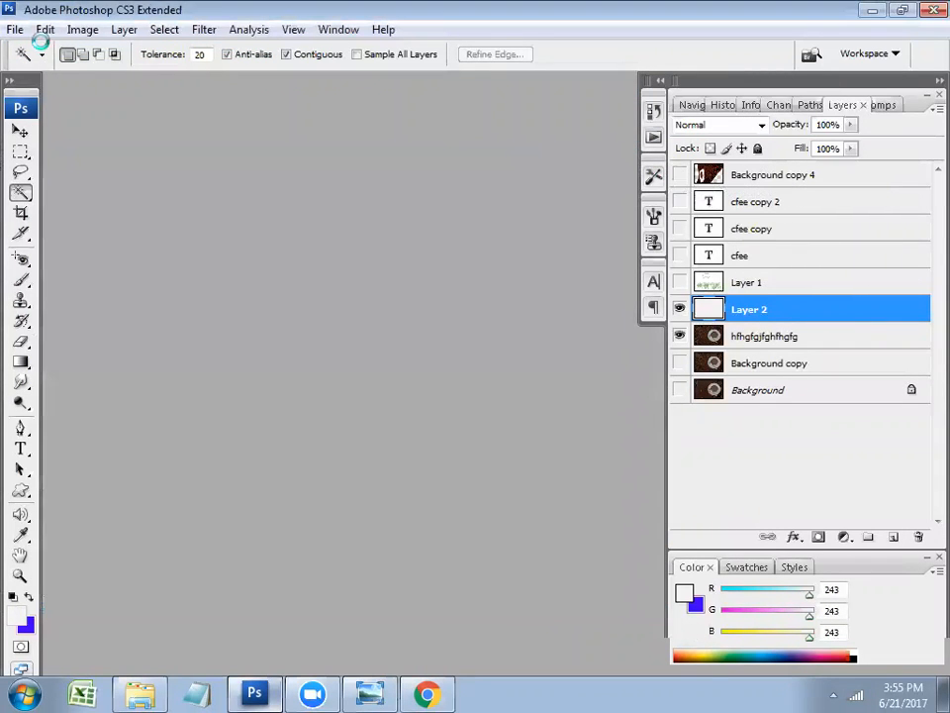
# Start a new document, review the available presets and keep the Clipboard preset
pyautogui.click(16, 30)
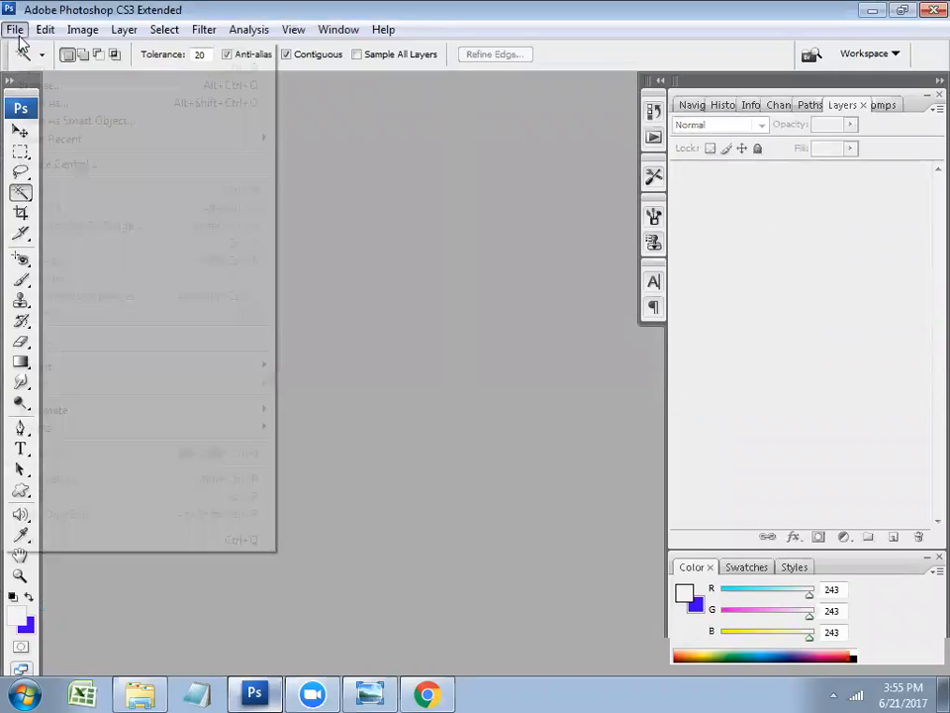
pyautogui.click(14, 50)
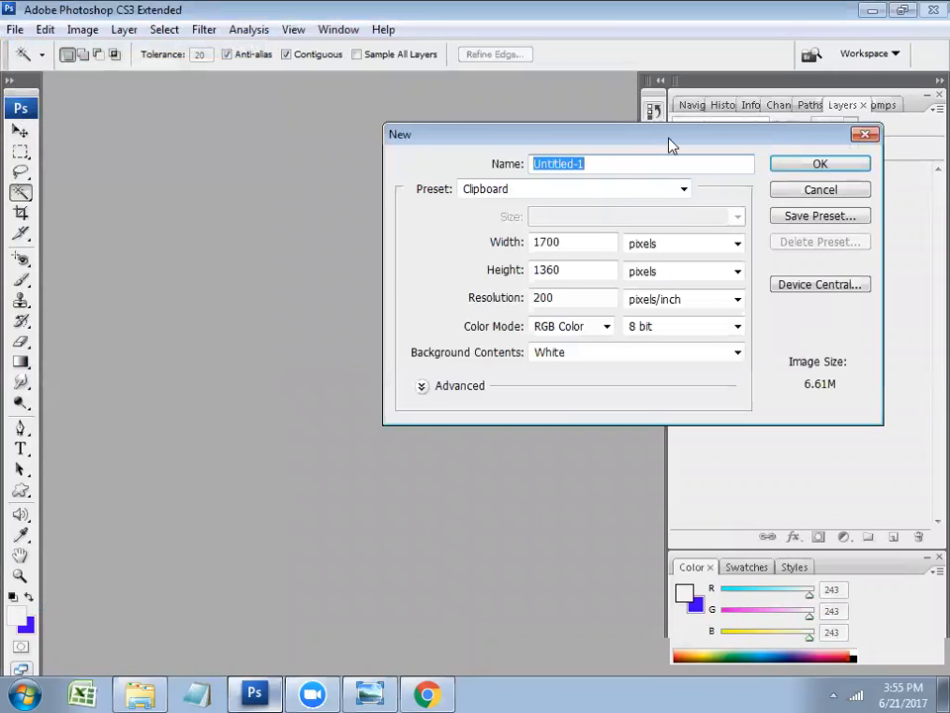
pyautogui.moveTo(669, 146); pyautogui.dragTo(386, 139)
pyautogui.click(397, 193)
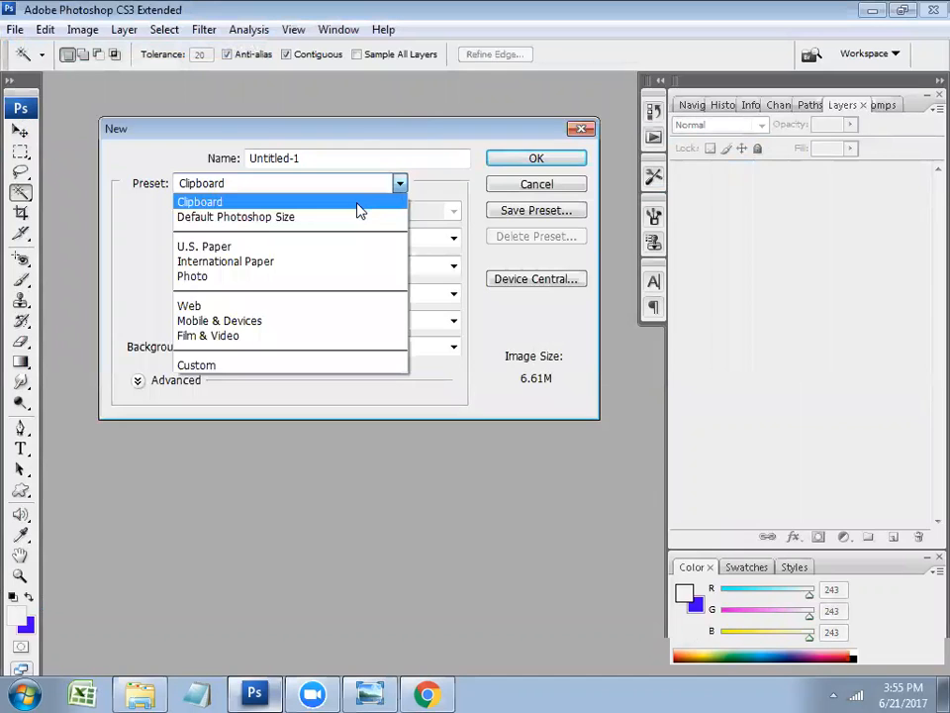
pyautogui.click(358, 203)
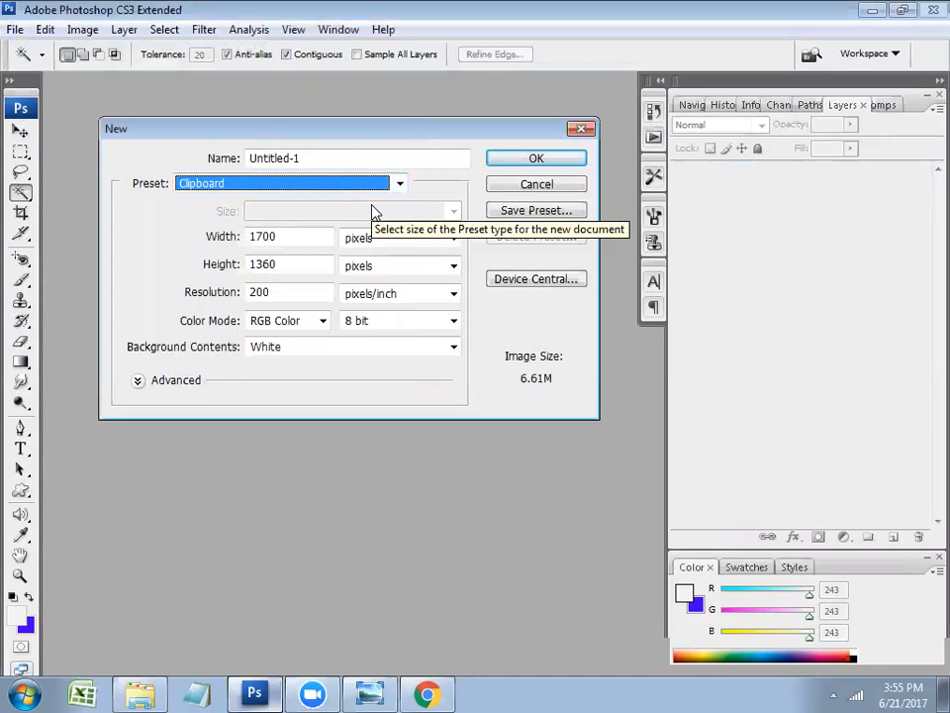
pyautogui.click(348, 190)
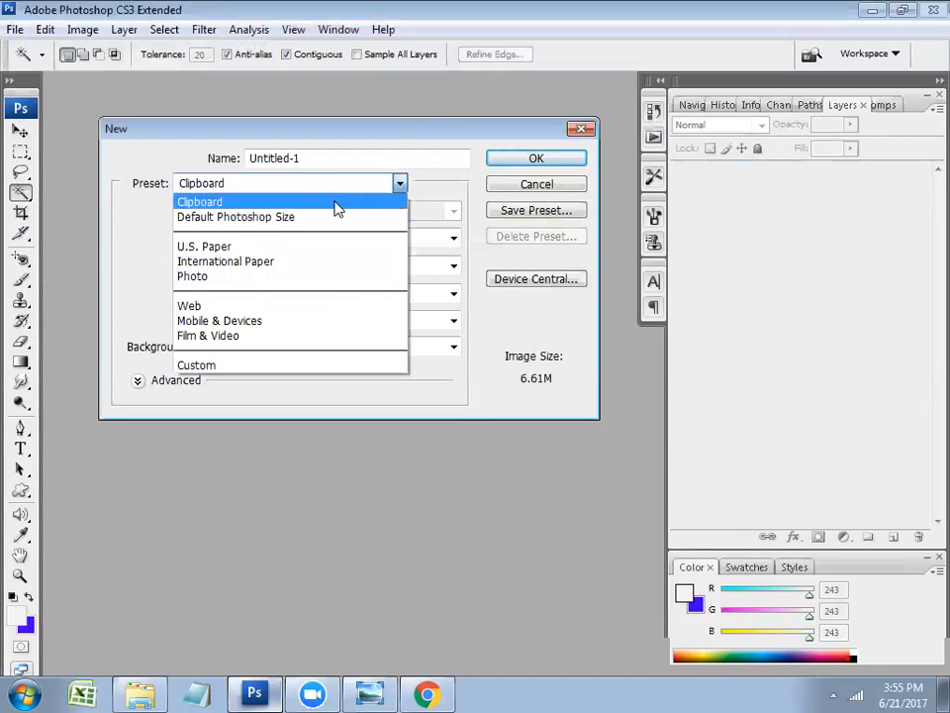
pyautogui.click(337, 203)
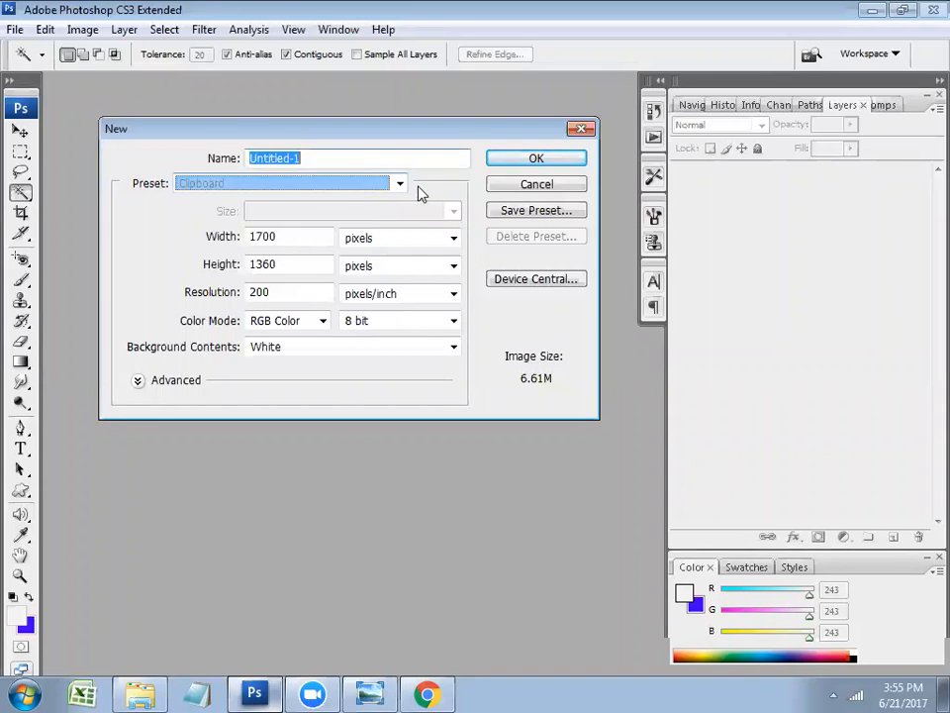
# Try the Default Photoshop Size preset for the new document and switch it to the U.S. Paper preset
pyautogui.click(374, 189)
pyautogui.click(348, 217)
pyautogui.click(369, 188)
pyautogui.click(303, 247)
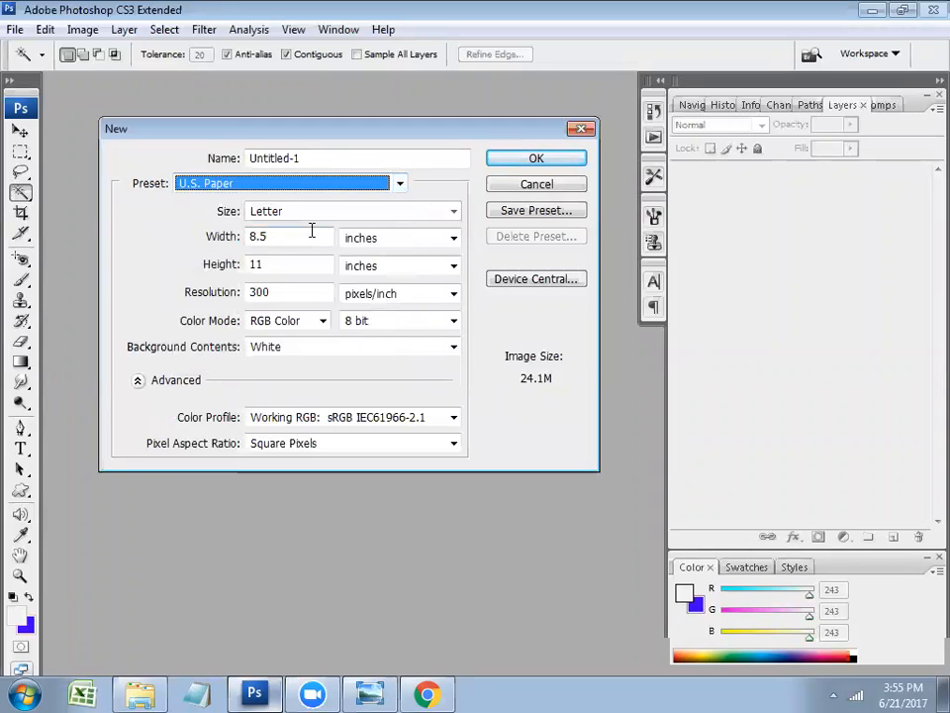
# Go through the U.S. Paper sizes for the new document, ending on Letter
pyautogui.click(337, 213)
pyautogui.click(337, 228)
pyautogui.click(342, 212)
pyautogui.click(331, 243)
pyautogui.click(339, 214)
pyautogui.click(331, 258)
pyautogui.click(351, 213)
pyautogui.click(346, 230)
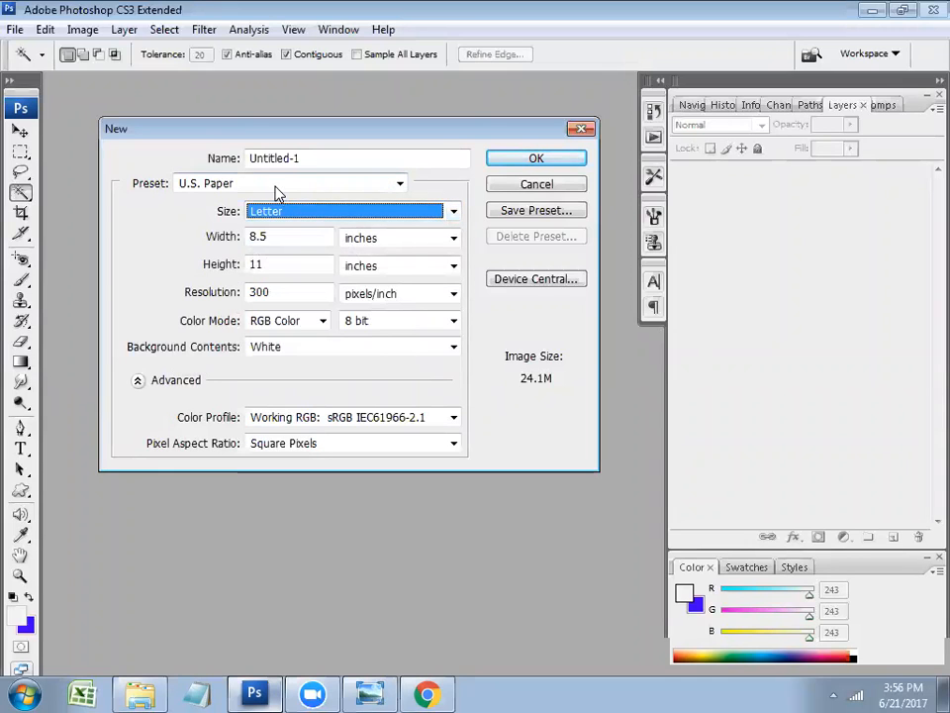
# Switch the new document to the International Paper preset and try the A5 and B5 sizes
pyautogui.click(277, 188)
pyautogui.click(263, 262)
pyautogui.click(326, 214)
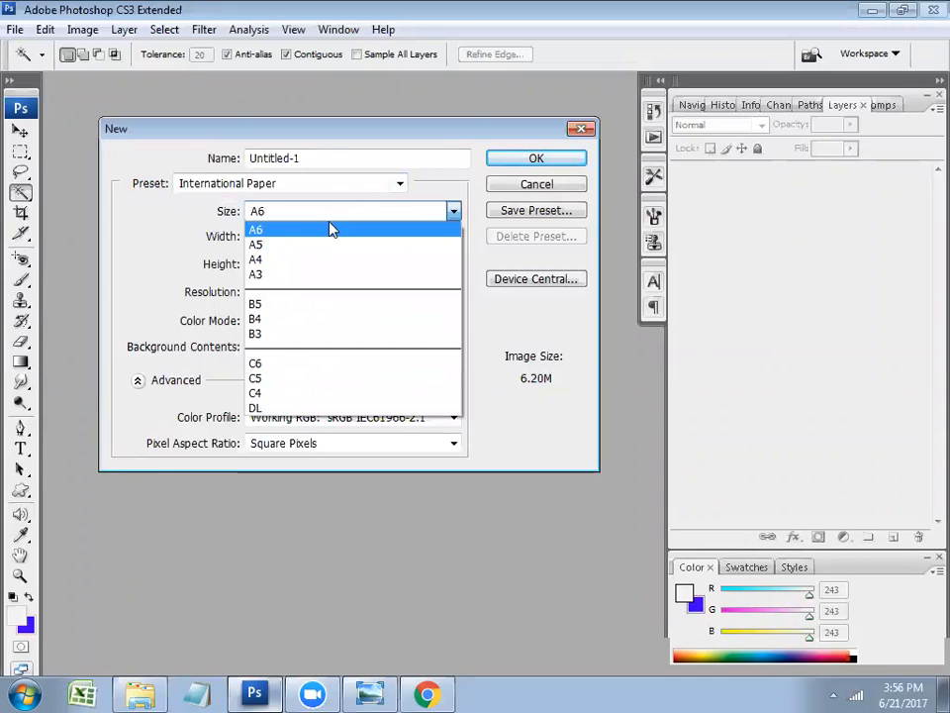
pyautogui.click(317, 245)
pyautogui.click(332, 211)
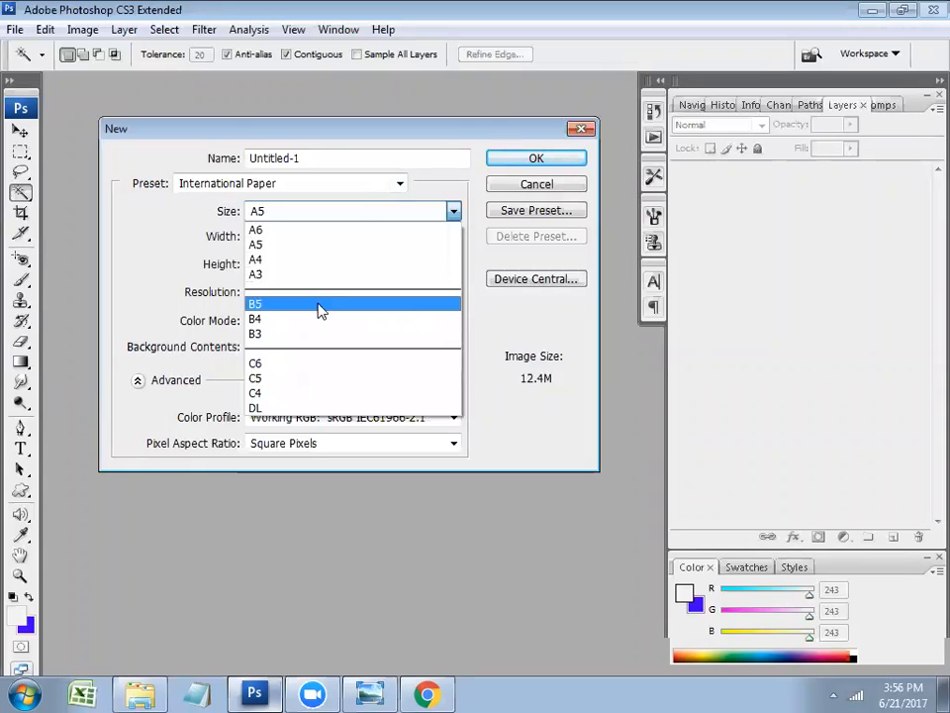
pyautogui.click(317, 307)
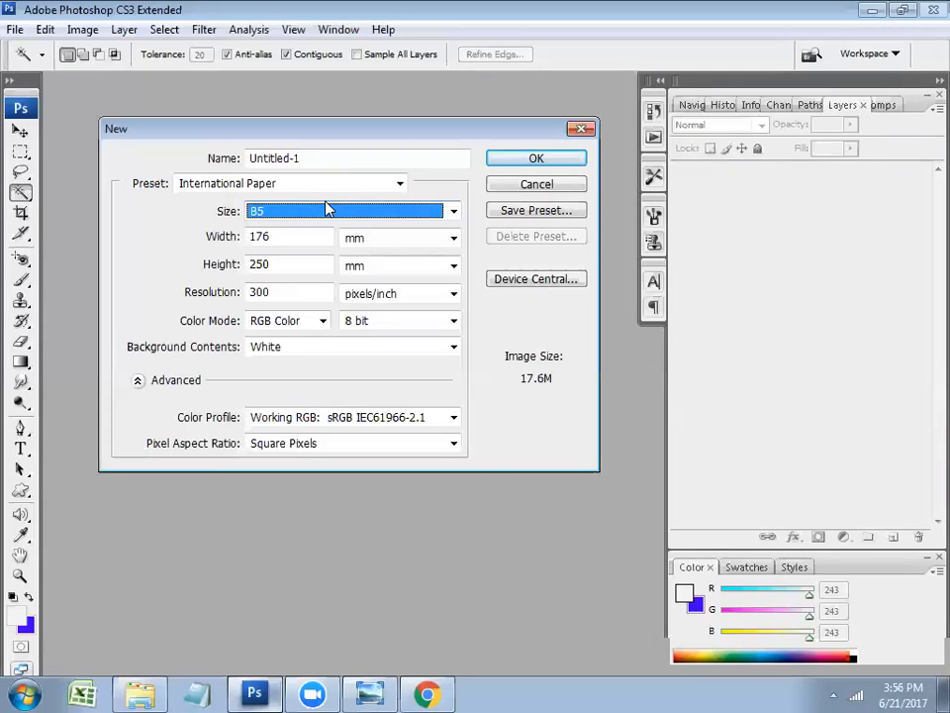
# Switch the new document to the Web preset and open its list of sizes
pyautogui.click(398, 186)
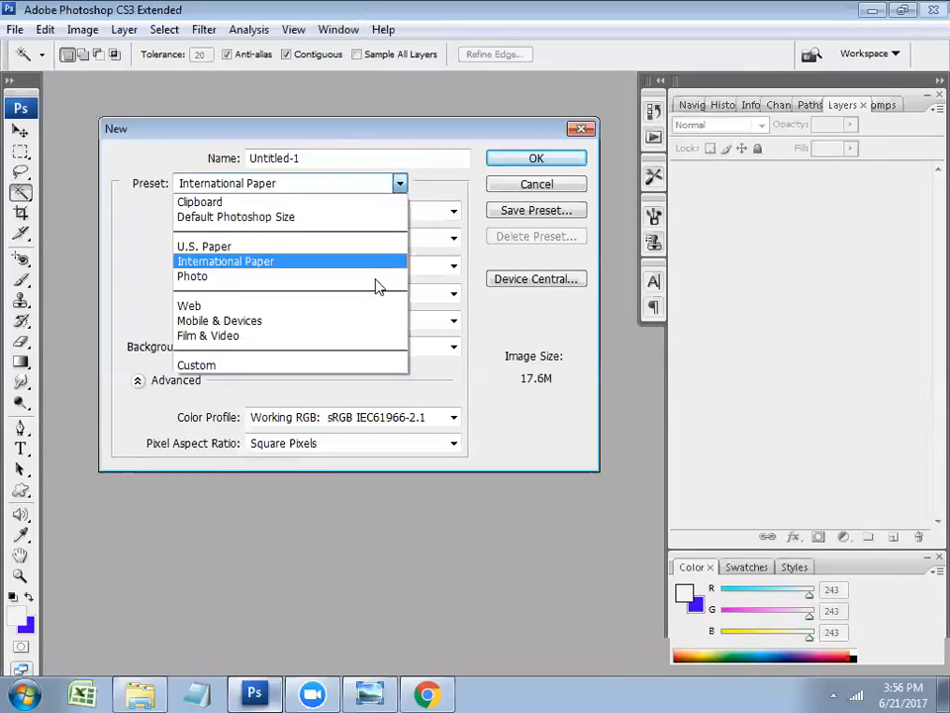
pyautogui.click(356, 306)
pyautogui.click(334, 212)
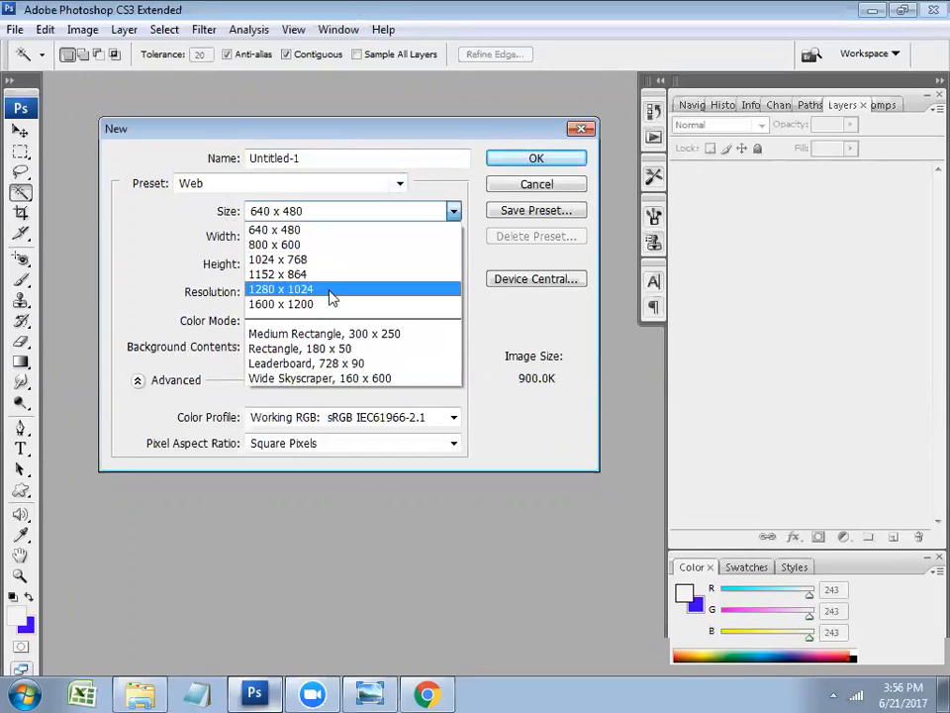
pyautogui.click(356, 208)
pyautogui.click(374, 185)
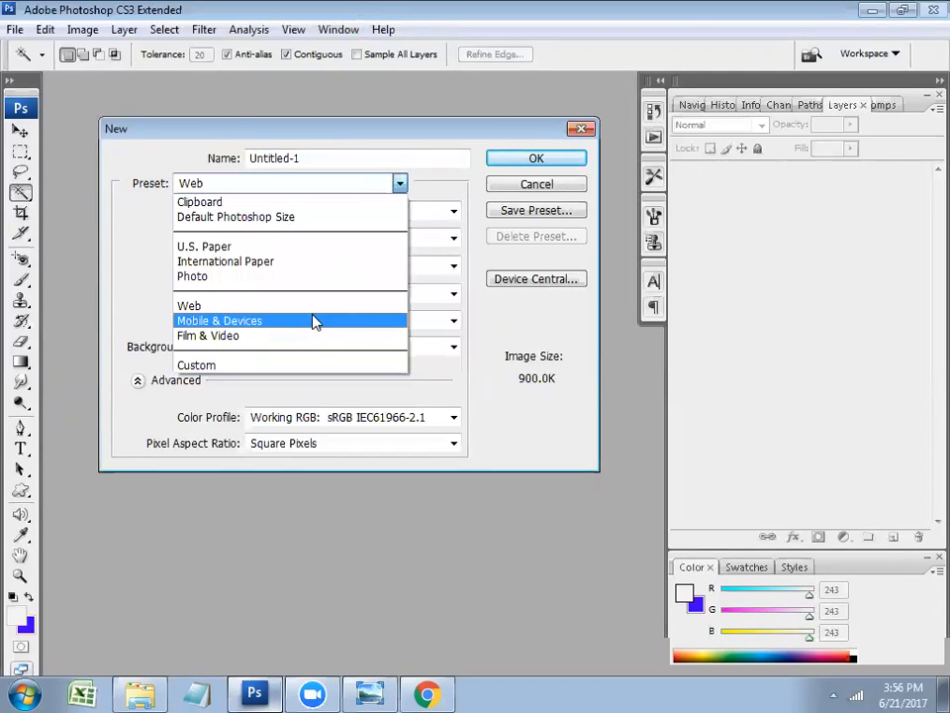
pyautogui.click(447, 186)
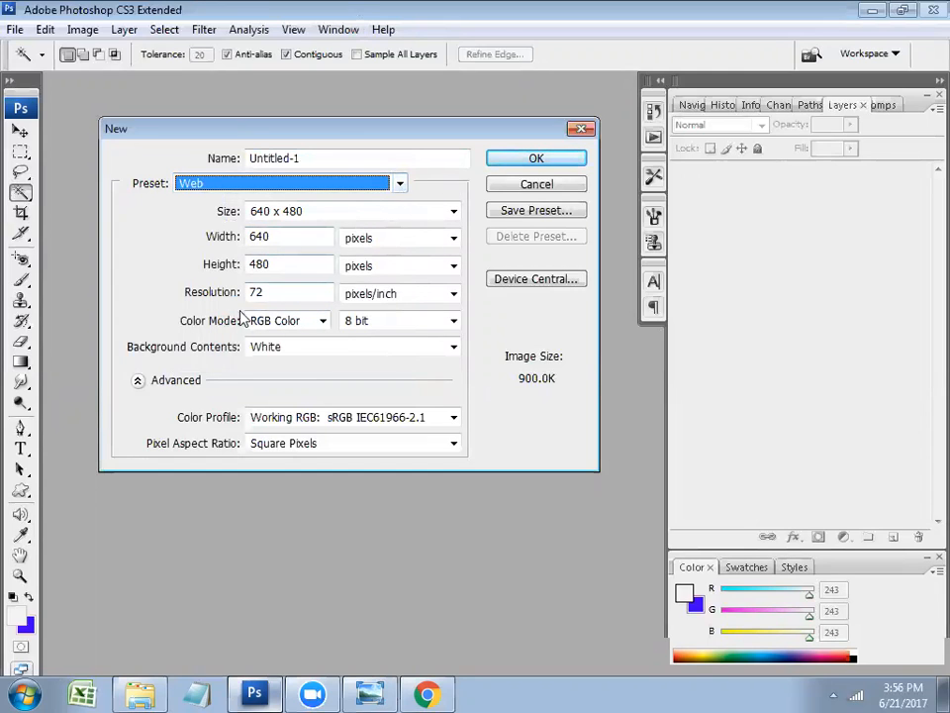
pyautogui.click(328, 195)
pyautogui.click(329, 191)
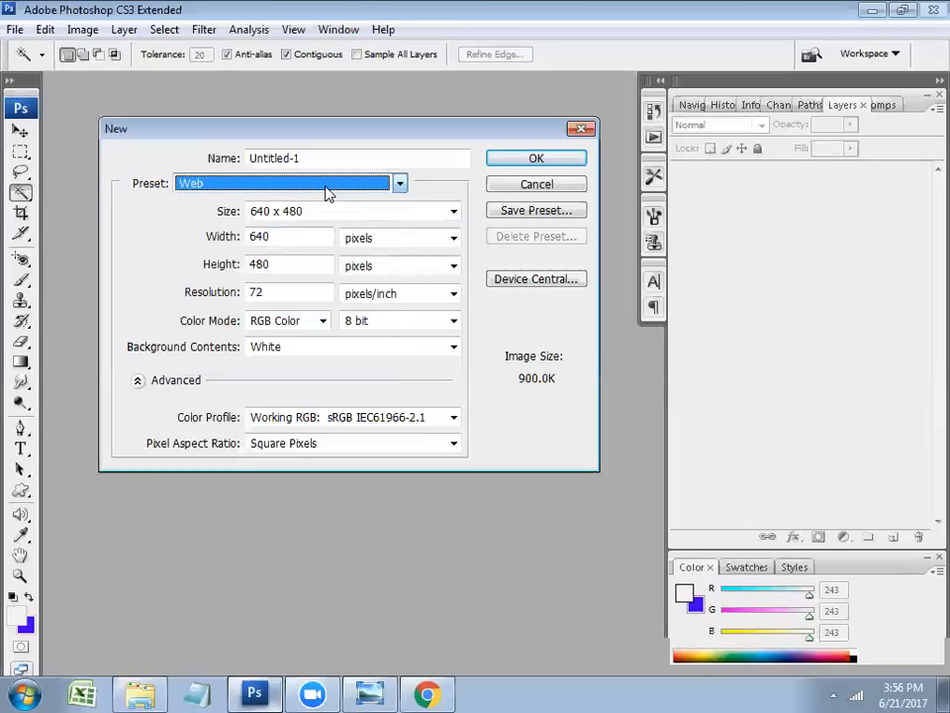
# Set the resolution to 300 pixels/inch and create the 640 x 480 pixel document
pyautogui.click(272, 292)
pyautogui.moveTo(272, 292); pyautogui.dragTo(117, 290)
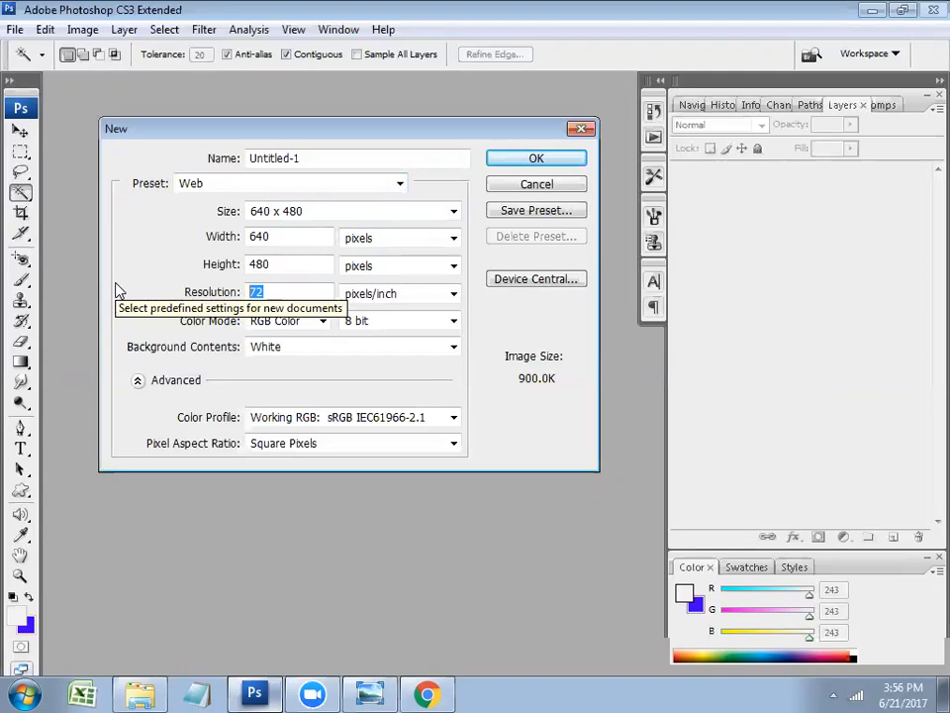
pyautogui.click(255, 292)
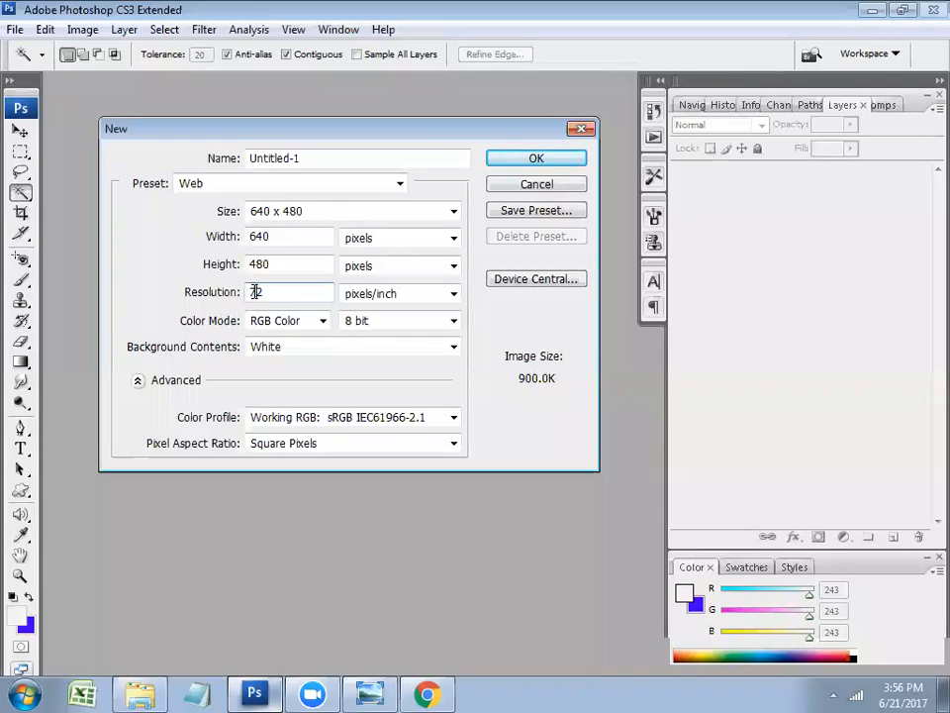
pyautogui.doubleClick(255, 293)
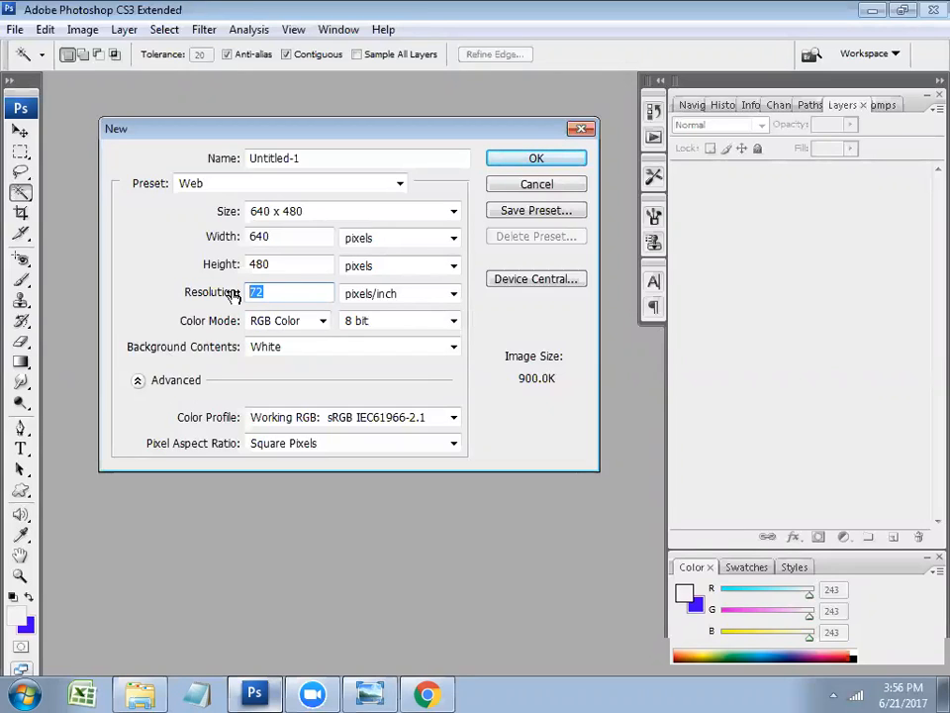
pyautogui.write('3')
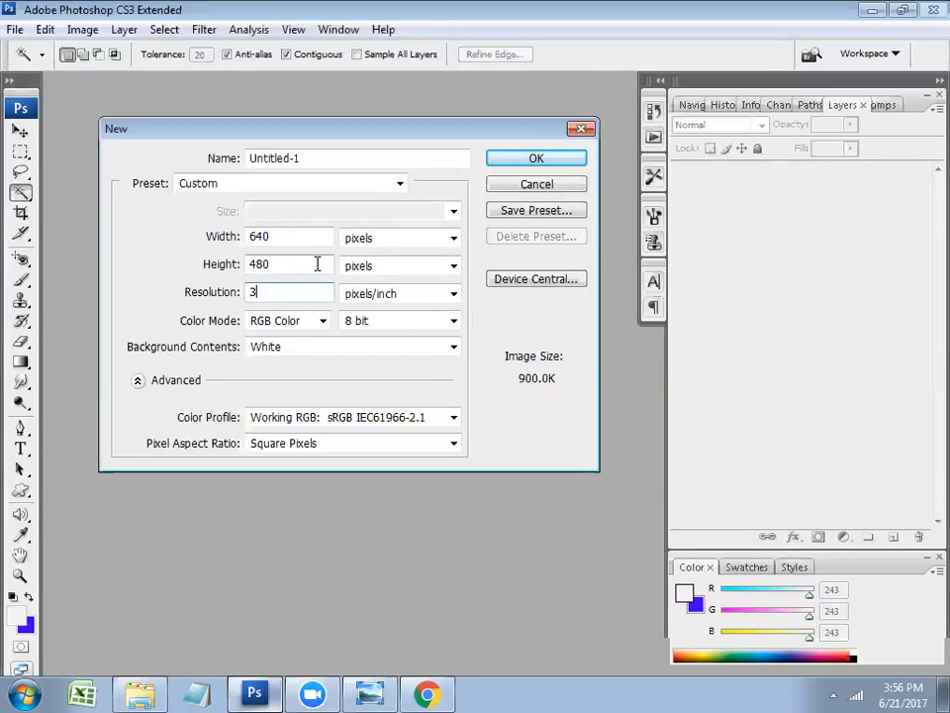
pyautogui.write('00')
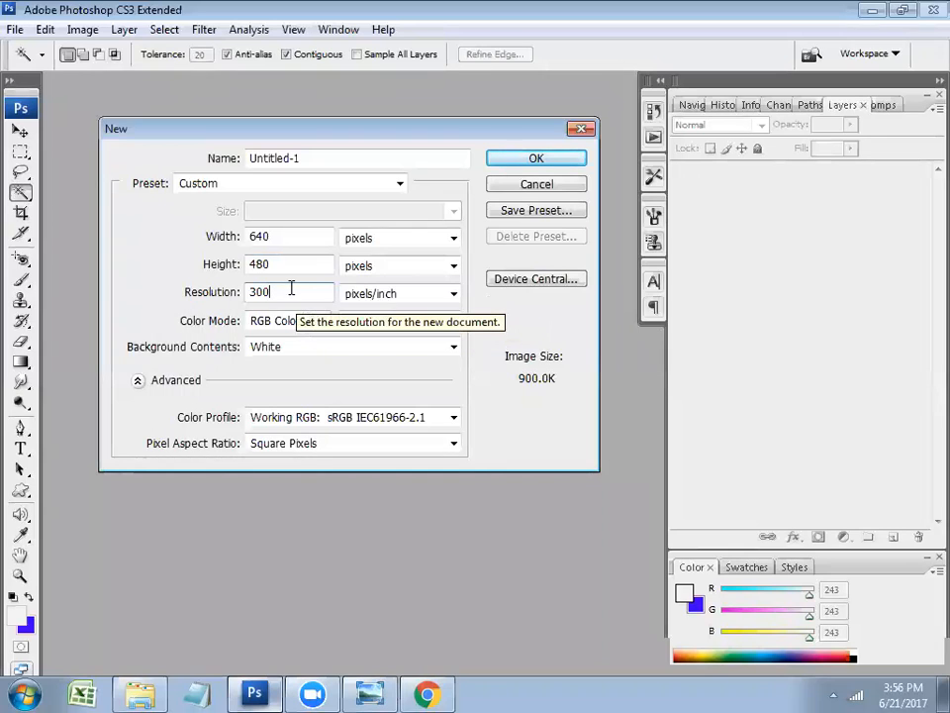
pyautogui.press('Return')
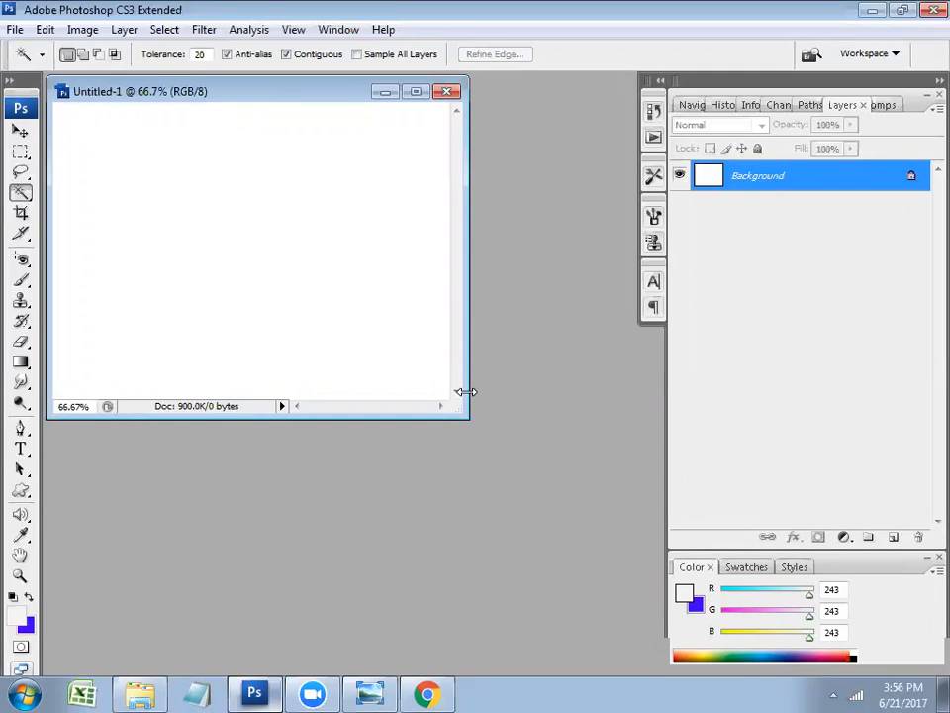
# Enlarge the document window and paint overlapping strokes with the 200 px brush, one in light gray and one in blue
pyautogui.moveTo(459, 416); pyautogui.dragTo(560, 517)
pyautogui.press('b')
pyautogui.moveTo(238, 340); pyautogui.dragTo(242, 353)
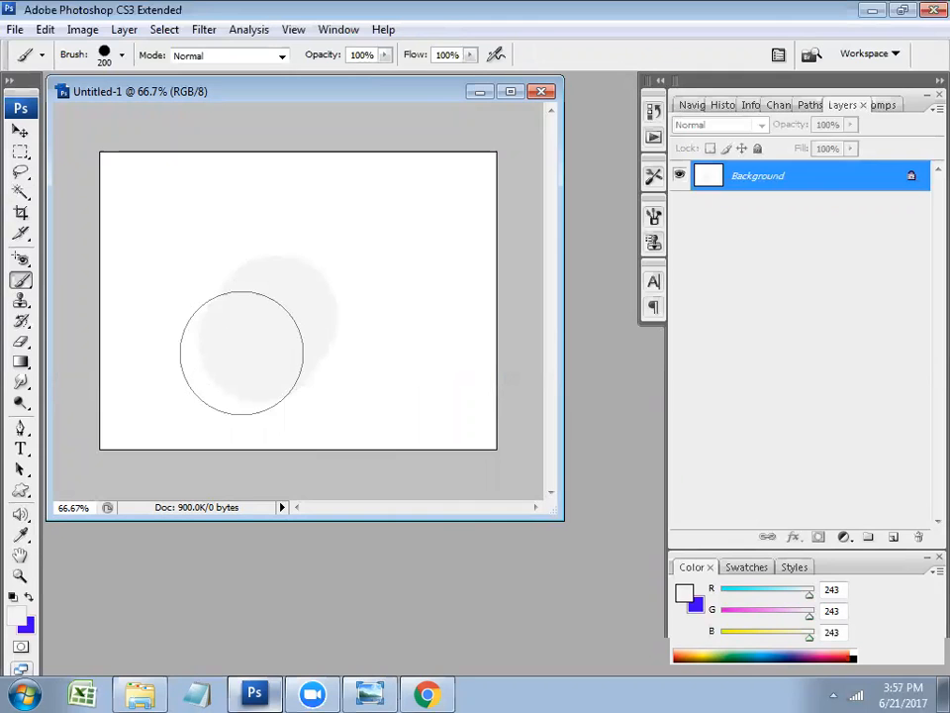
pyautogui.press('x')
pyautogui.moveTo(368, 329); pyautogui.dragTo(319, 360)
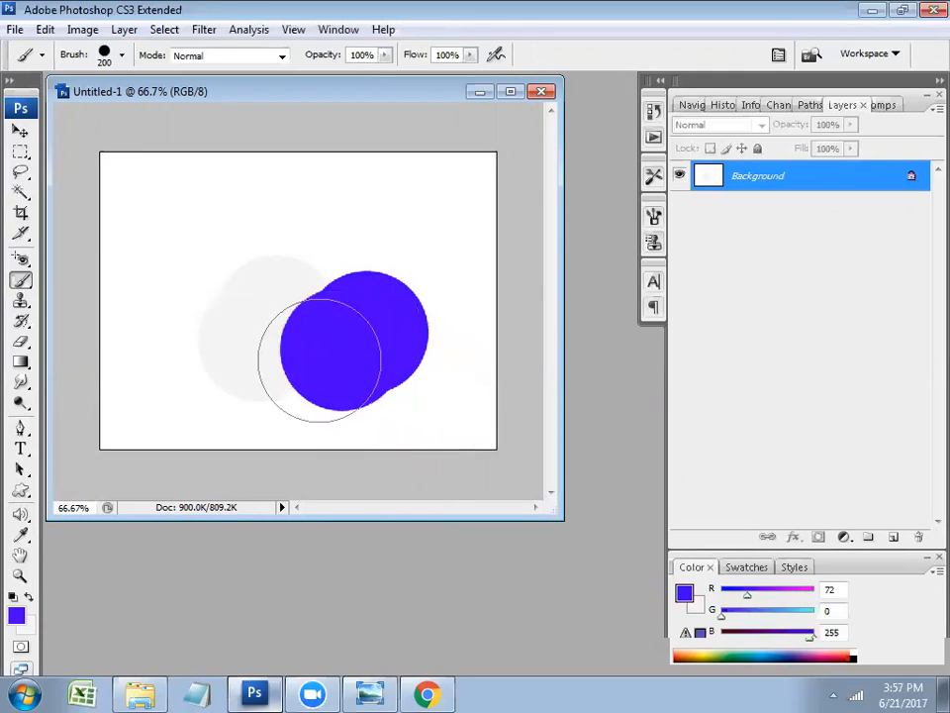
# Create a second new document of 1700 x 1360 pixels with the resolution set to 72 pixels/inch
pyautogui.click(14, 30)
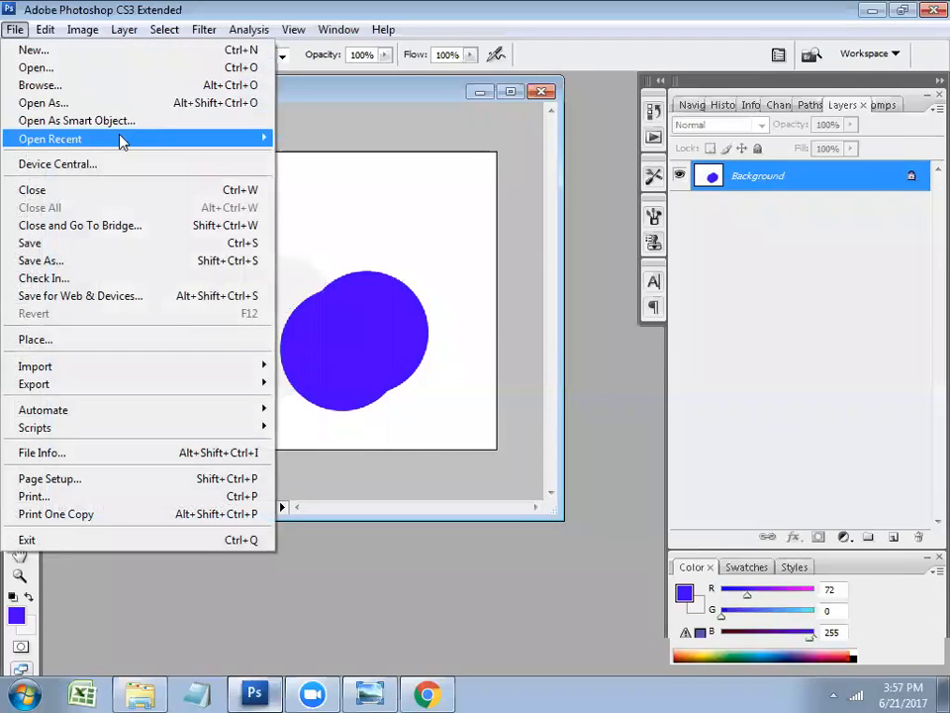
pyautogui.click(286, 76)
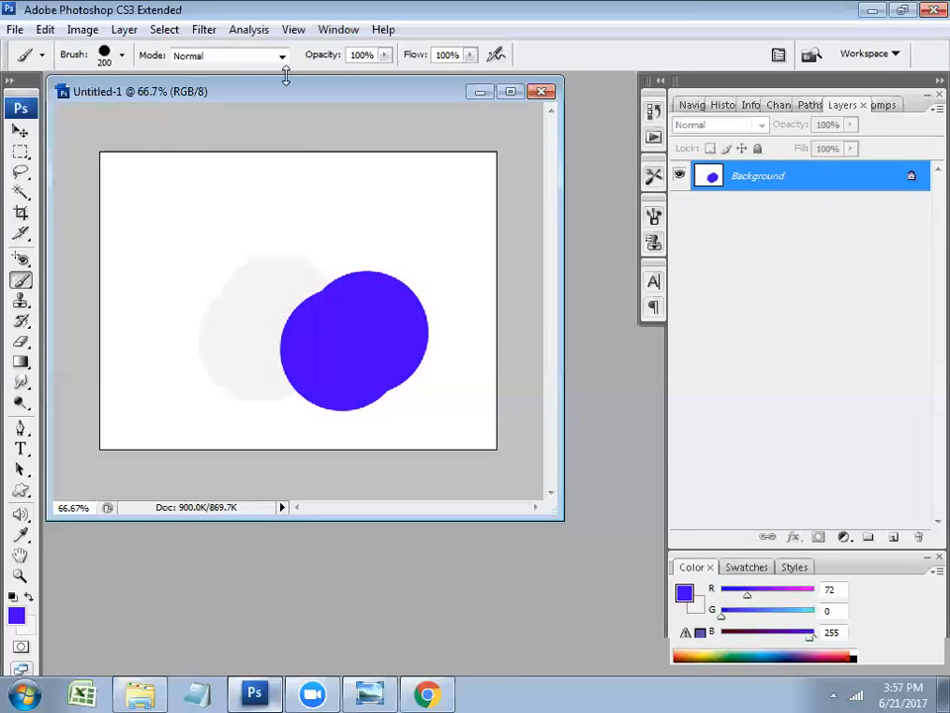
pyautogui.click(13, 28)
pyautogui.click(16, 49)
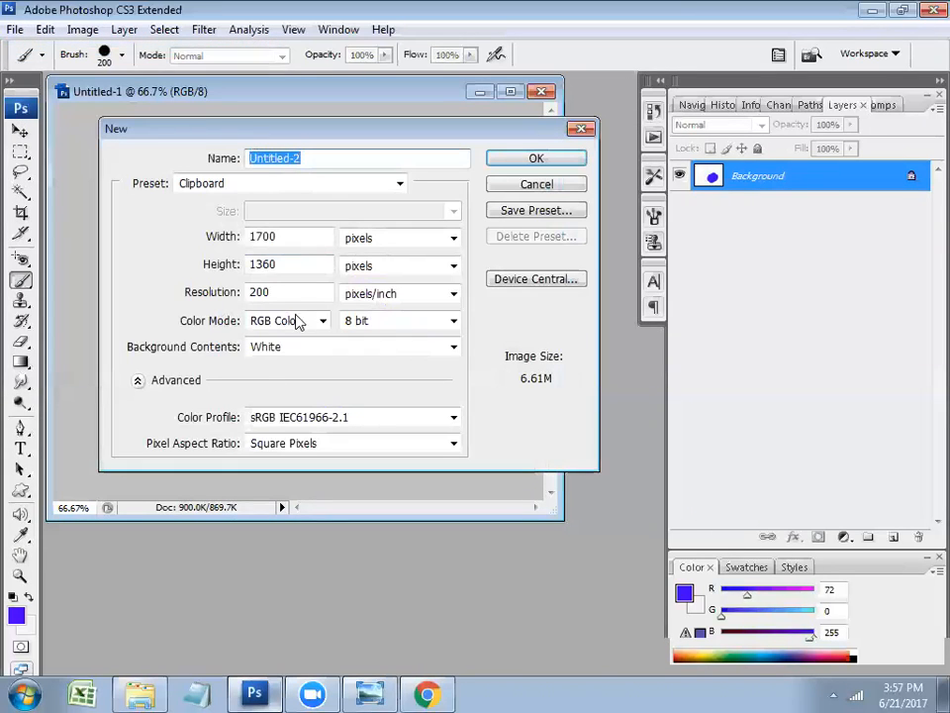
pyautogui.click(299, 293)
pyautogui.doubleClick(264, 296)
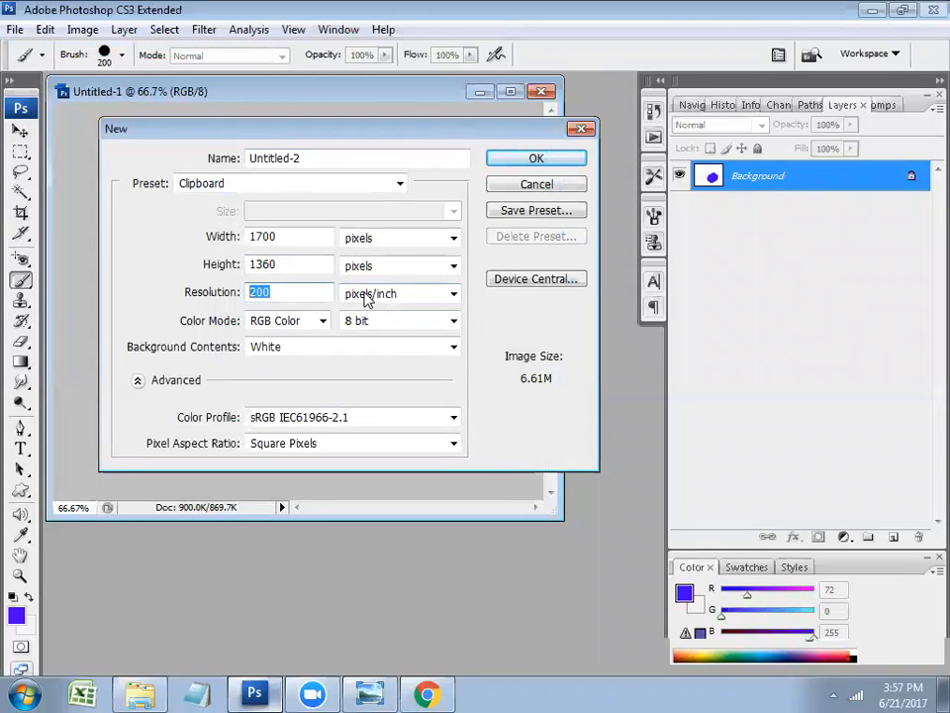
pyautogui.write('6')
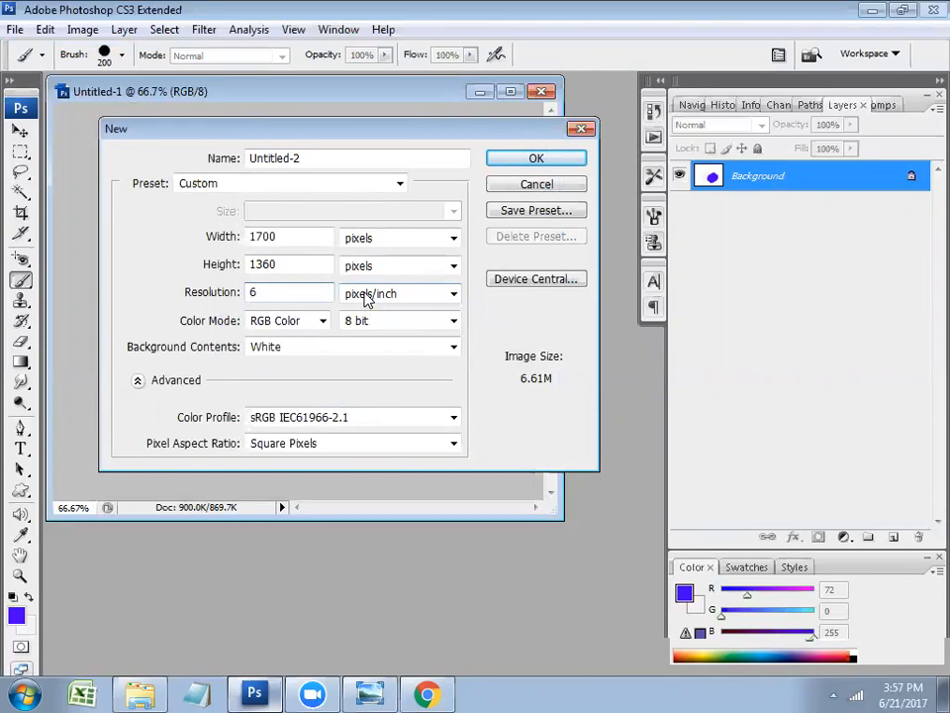
pyautogui.press('BackSpace')
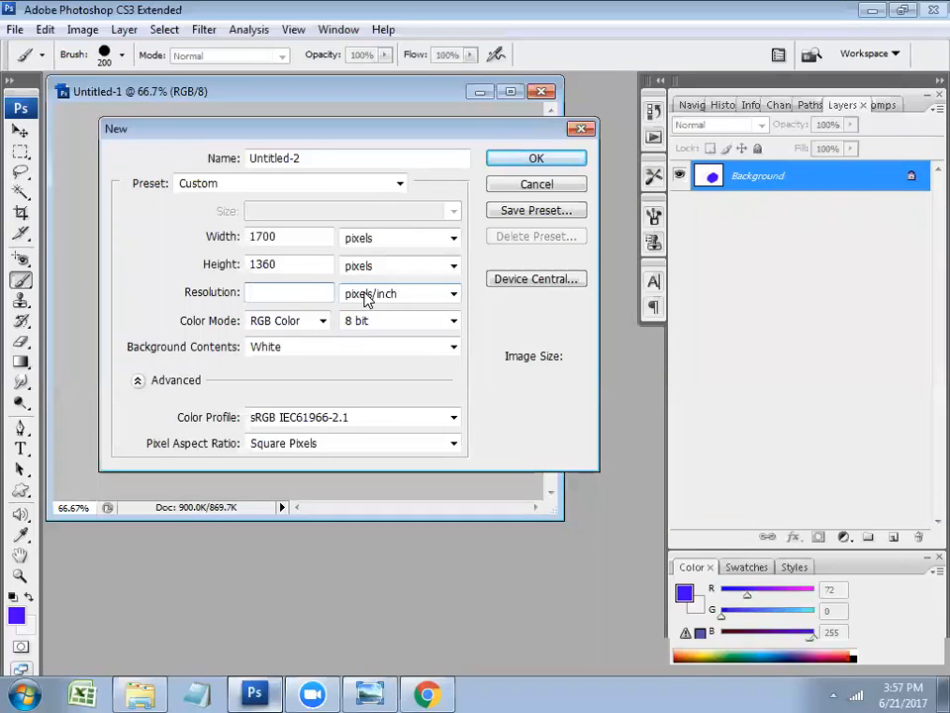
pyautogui.write('72')
pyautogui.press('Return')
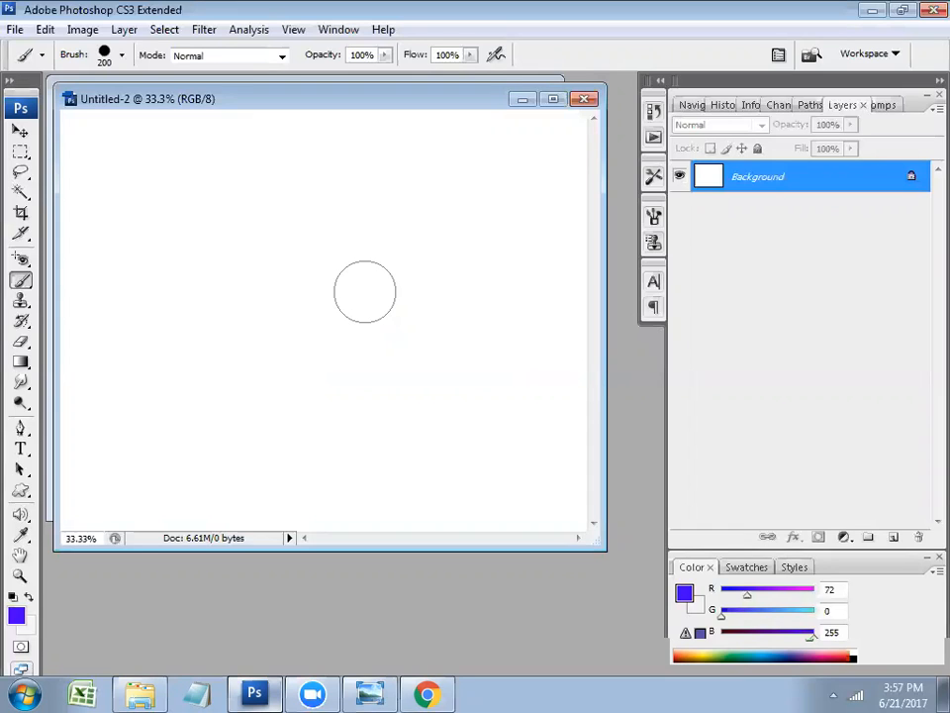
pyautogui.hotkey('ctrl', '-')
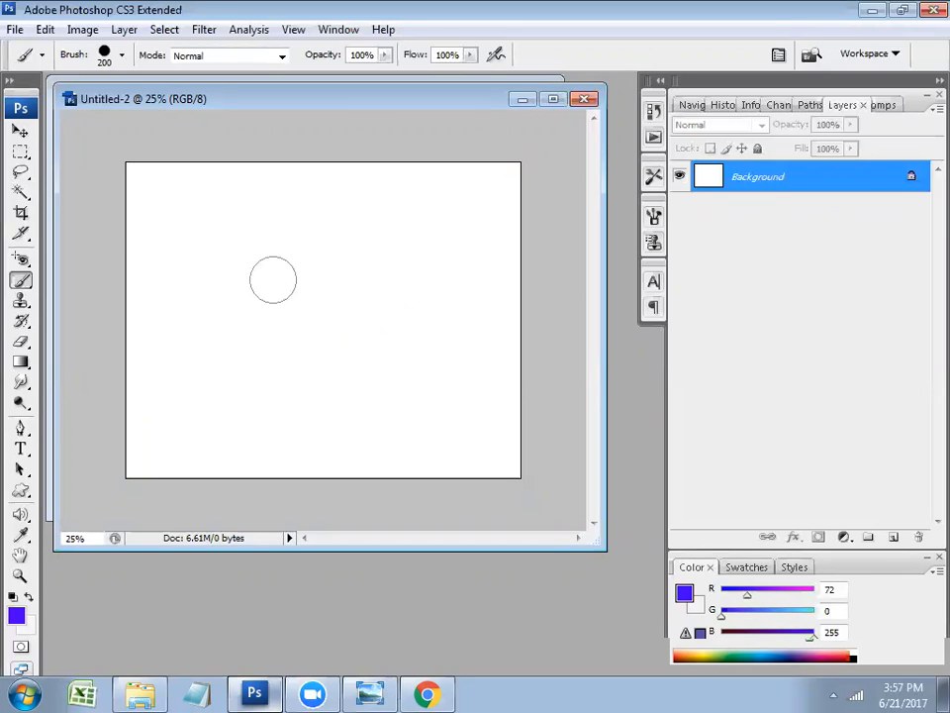
pyautogui.press('u')
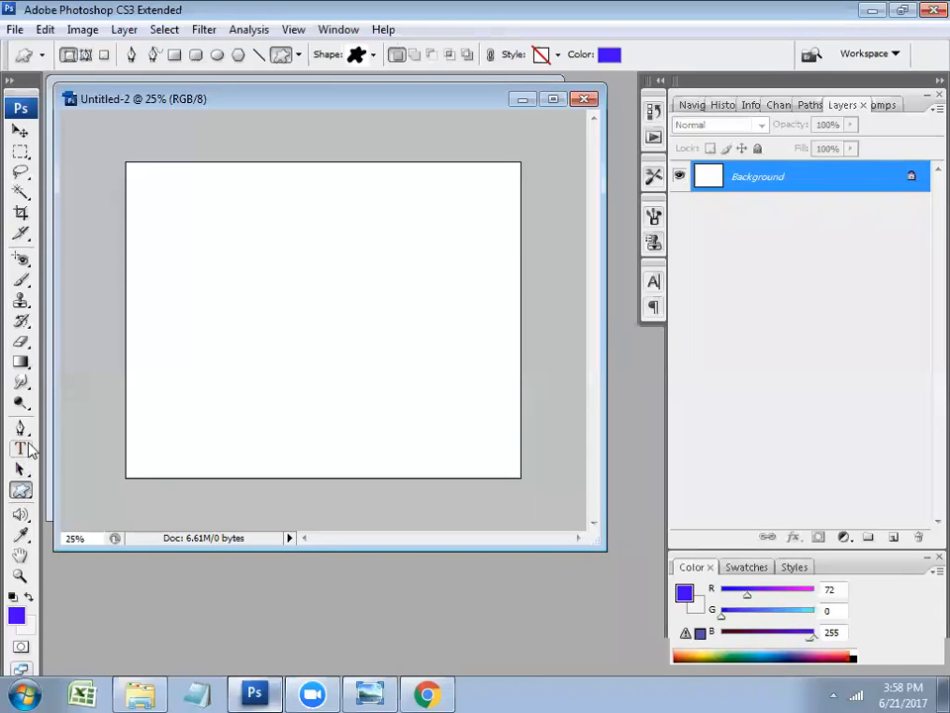
pyautogui.click(21, 429)
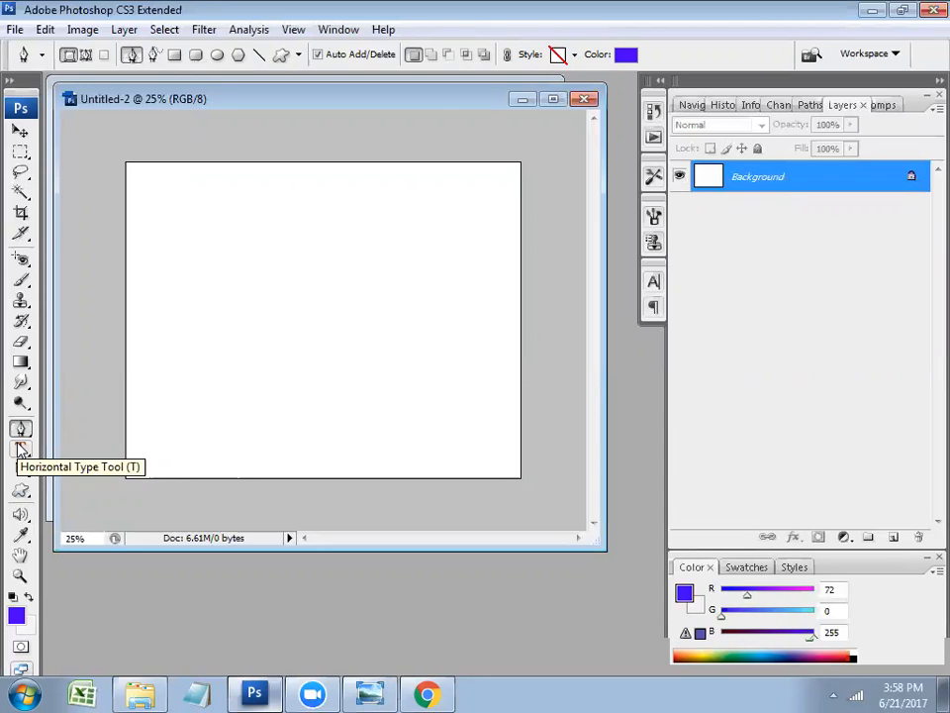
pyautogui.click(22, 133)
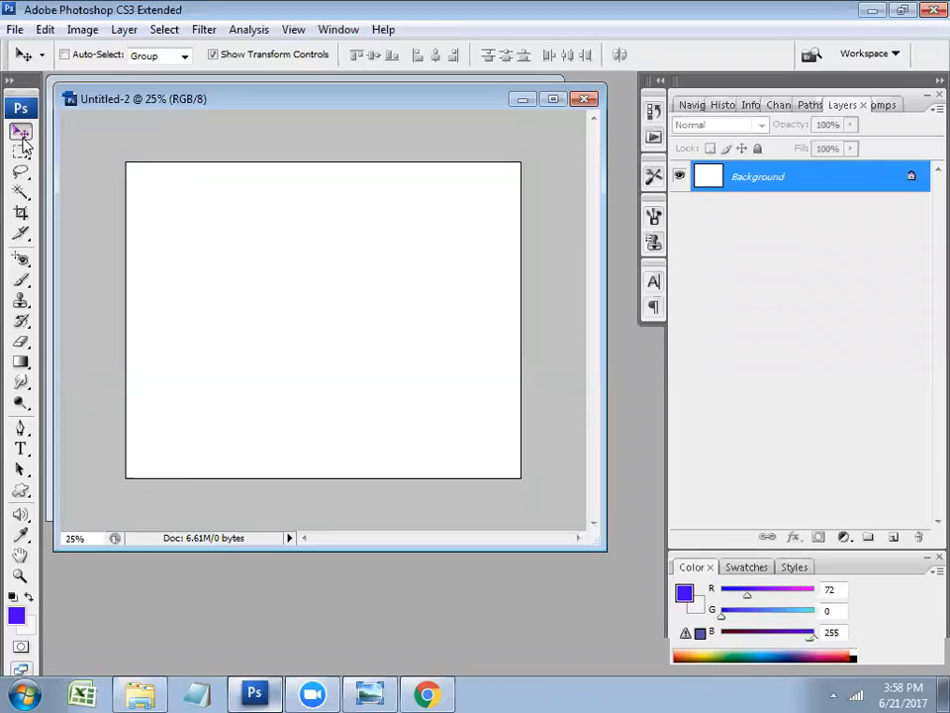
# Set the Brush tool to a small hard round tip of 25 px and add a new layer above the background
pyautogui.press('b')
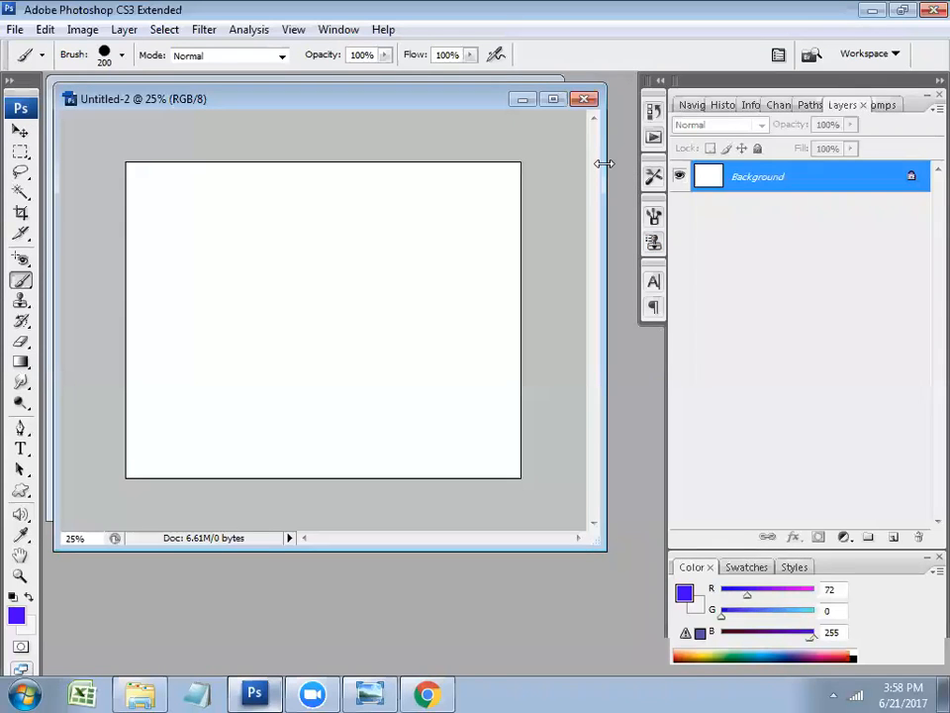
pyautogui.hotkey('ctrl', '-')
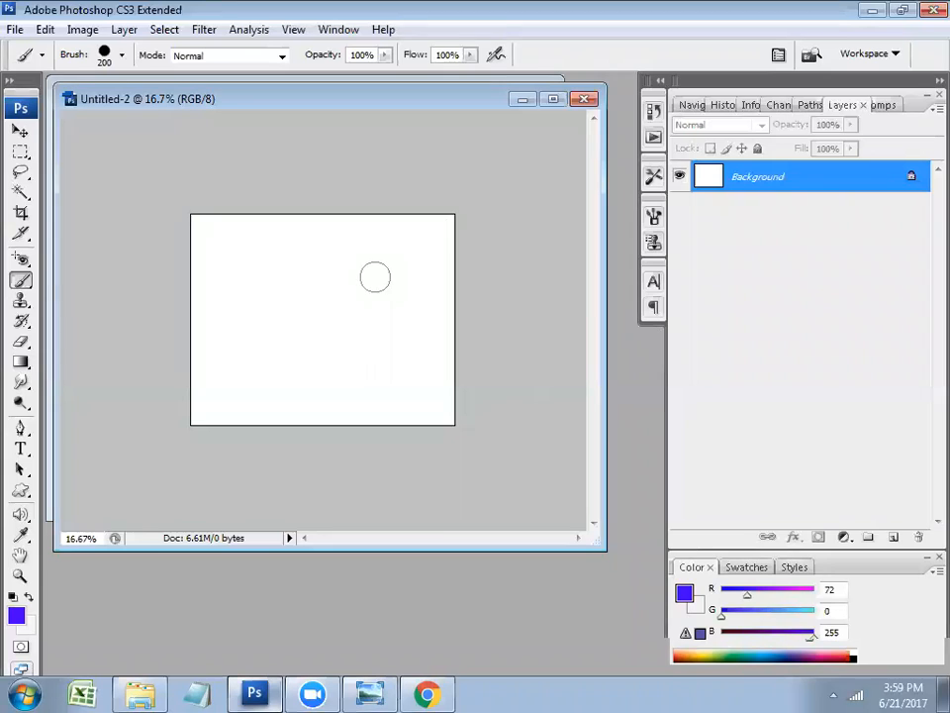
pyautogui.rightClick(375, 277)
pyautogui.doubleClick(492, 408)
pyautogui.hotkey('ctrl', 'shift', 'n')
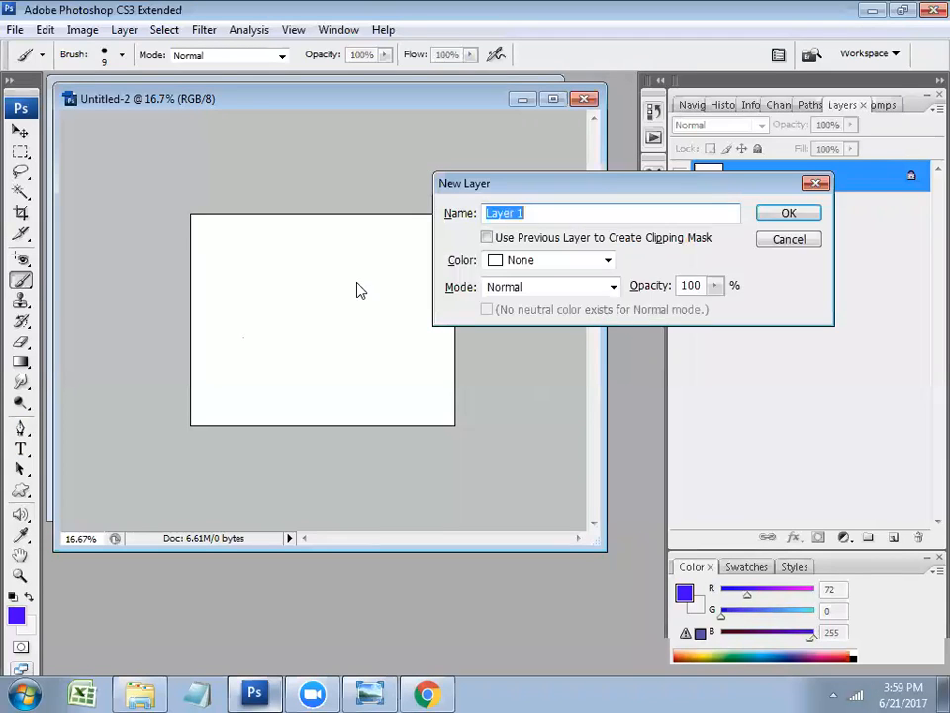
pyautogui.press('Return')
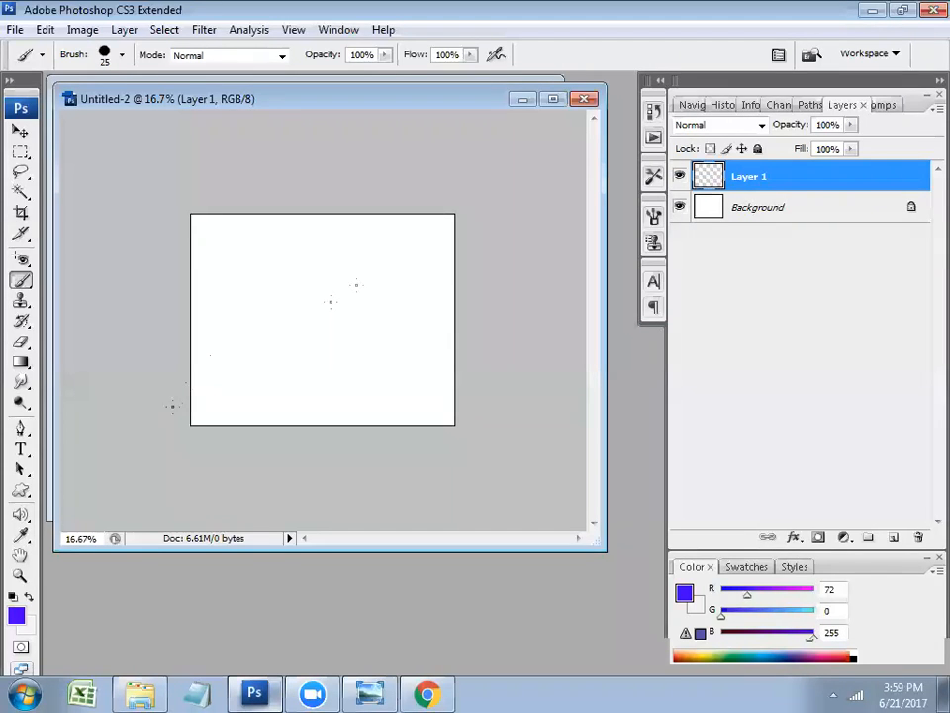
# Set the foreground color to black (000000) for the Brush tool
pyautogui.click(13, 613)
pyautogui.moveTo(433, 427); pyautogui.dragTo(100, 520)
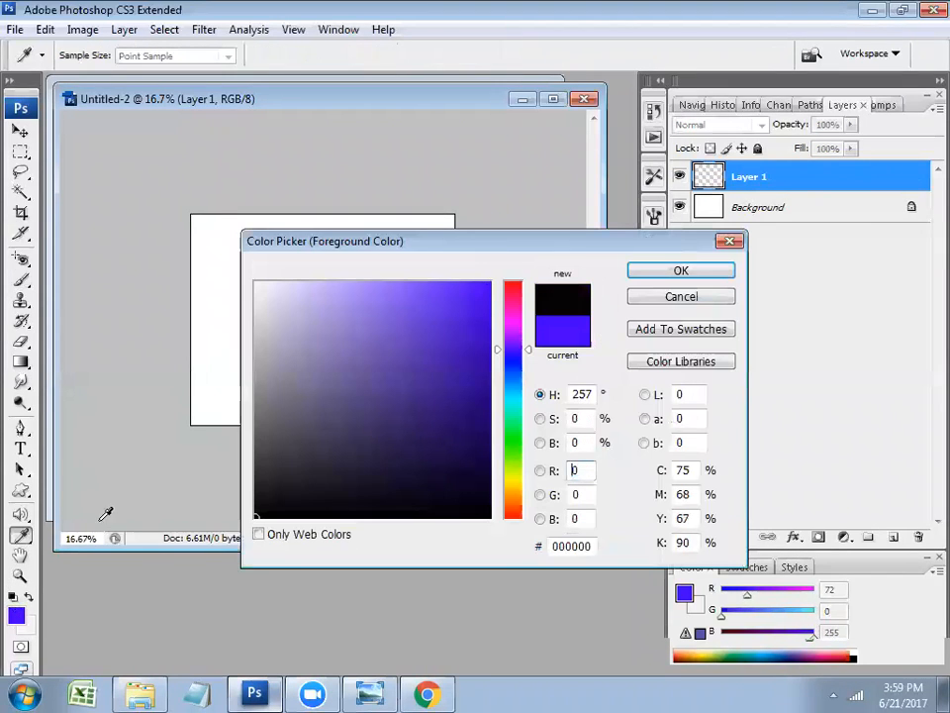
pyautogui.click(670, 270)
pyautogui.press('b')
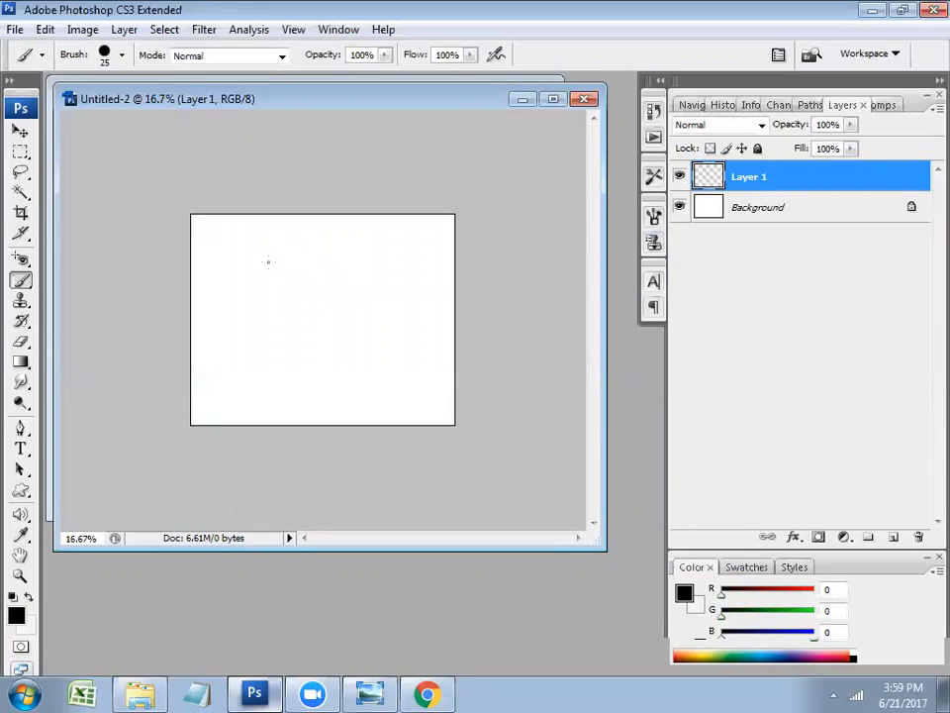
# Draw a rough stick figure with a rounded face, a curved hat line, arms and legs on the new layer
pyautogui.moveTo(264, 278)
pyautogui.mouseDown()
pyautogui.moveTo(283, 323)
pyautogui.moveTo(354, 331)
pyautogui.moveTo(369, 273)
pyautogui.mouseUp()
pyautogui.moveTo(276, 267)
pyautogui.mouseDown()
pyautogui.moveTo(367, 261)
pyautogui.moveTo(392, 276)
pyautogui.mouseUp()
pyautogui.moveTo(327, 342)
pyautogui.mouseDown()
pyautogui.moveTo(343, 405)
pyautogui.moveTo(377, 353)
pyautogui.mouseUp()
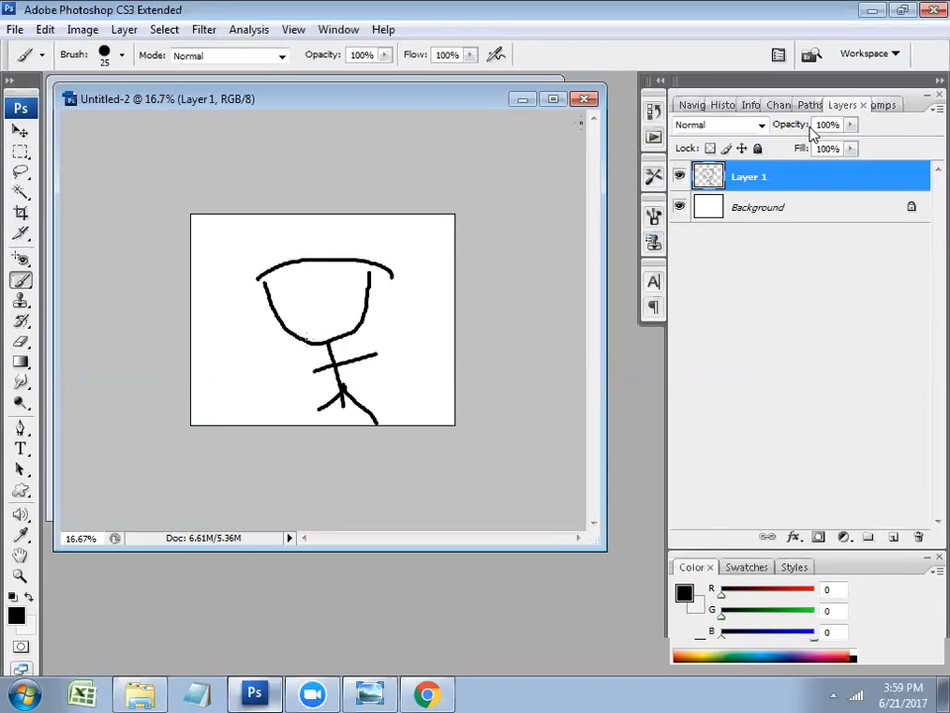
# Lower the stick-figure layer's opacity to 72% and rename the layer base
pyautogui.moveTo(794, 131); pyautogui.dragTo(778, 132)
pyautogui.doubleClick(755, 175)
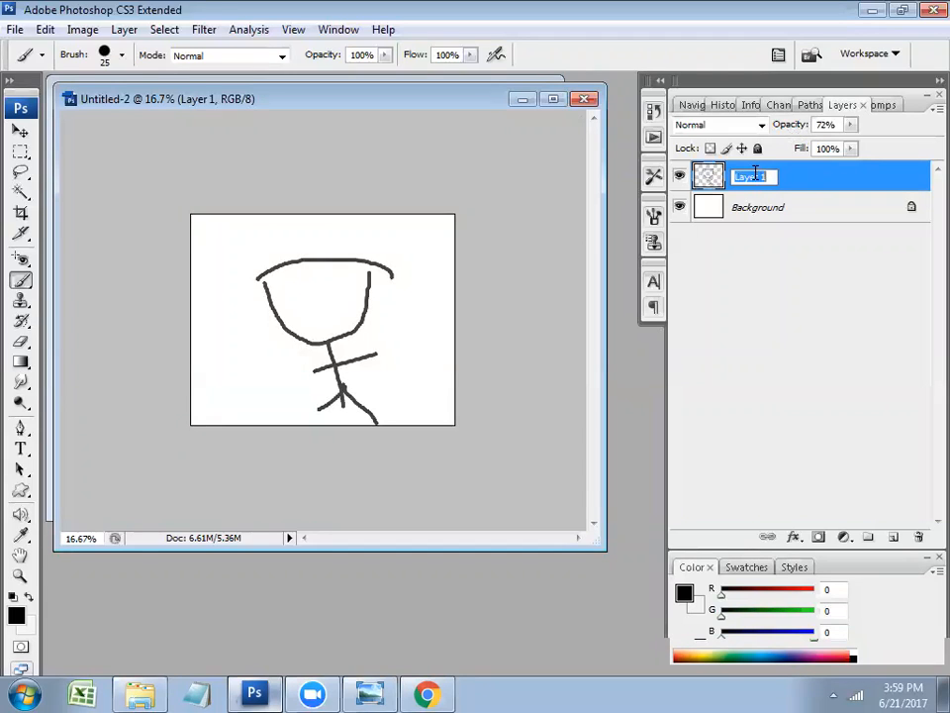
pyautogui.write('base')
pyautogui.press('Return')
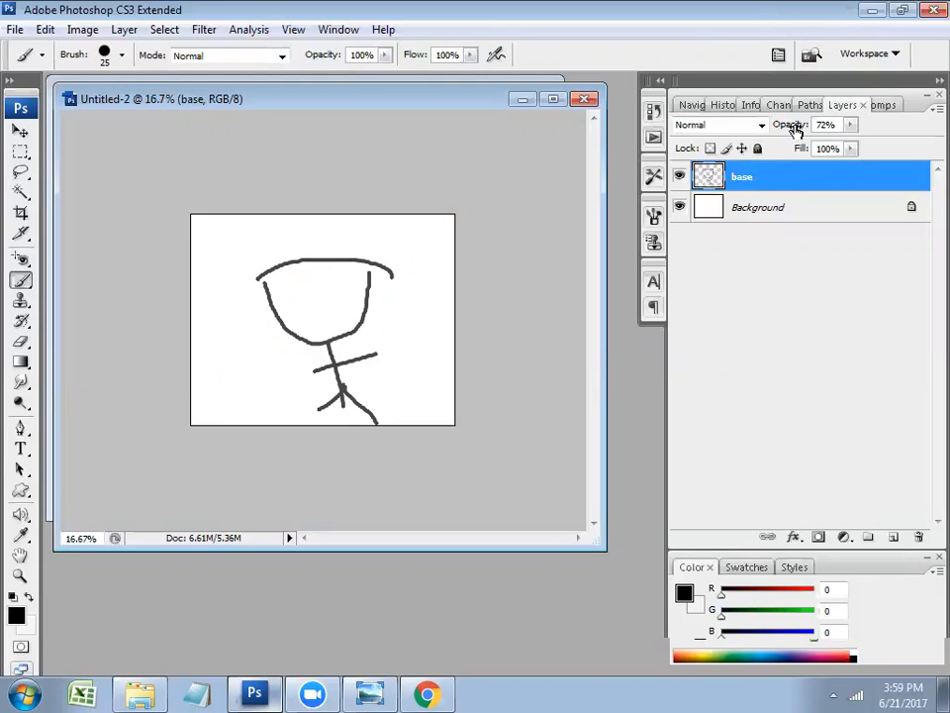
# Reduce the base layer's opacity to 31% and draw two dot eyes and a curved smile on the face
pyautogui.moveTo(797, 130)
pyautogui.mouseDown()
pyautogui.moveTo(768, 132)
pyautogui.moveTo(781, 136)
pyautogui.mouseUp()
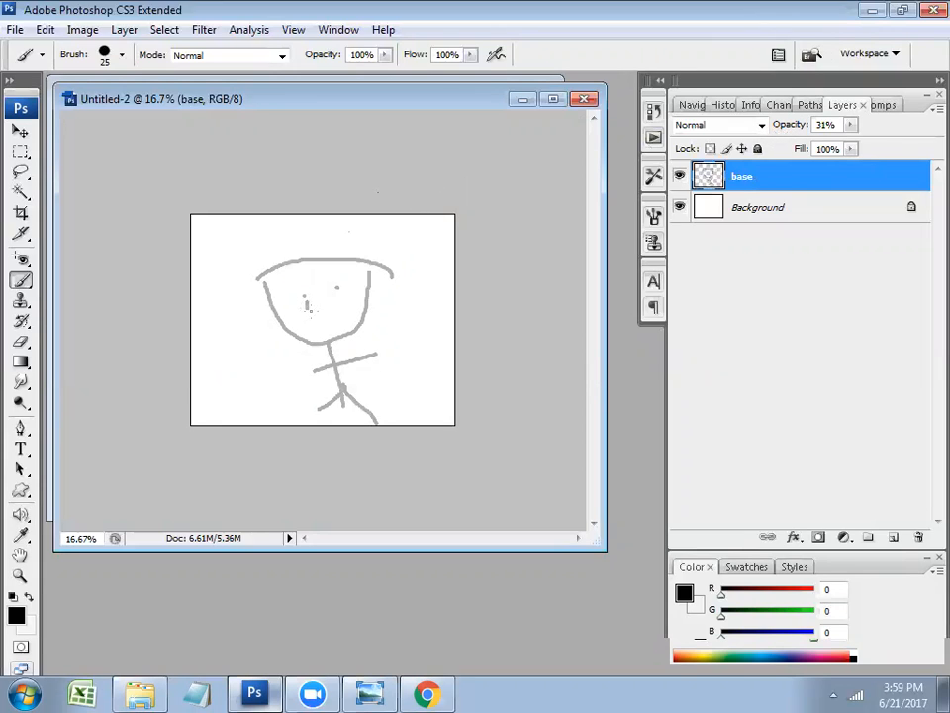
pyautogui.hotkey('ctrl', '+')
pyautogui.hotkey('ctrl', '+')
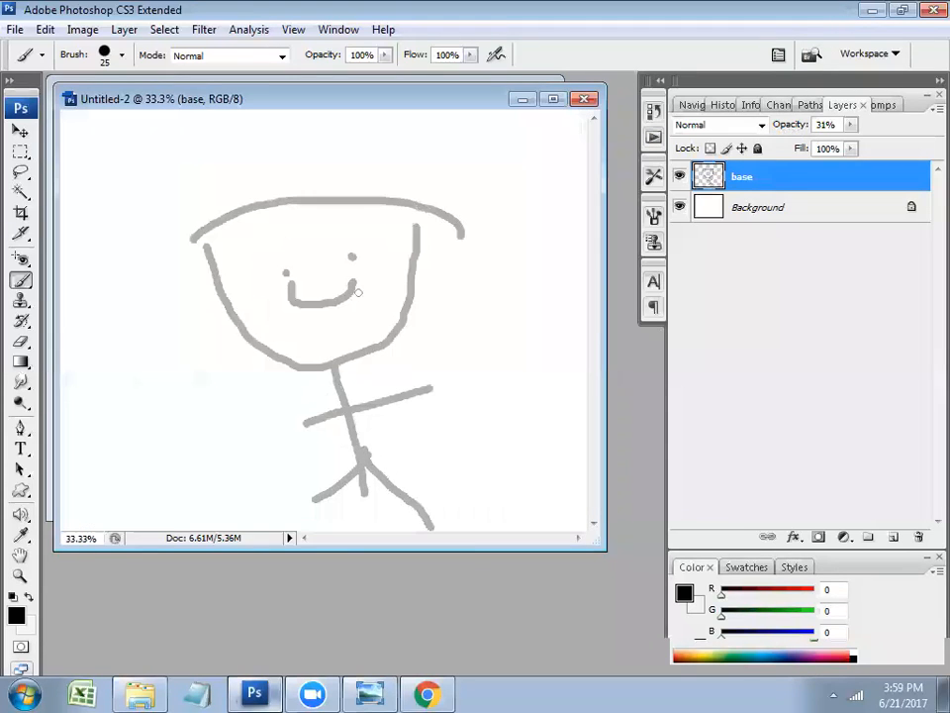
# Fade the base layer to about 17% opacity and add a new layer above it
pyautogui.moveTo(795, 123); pyautogui.dragTo(781, 131)
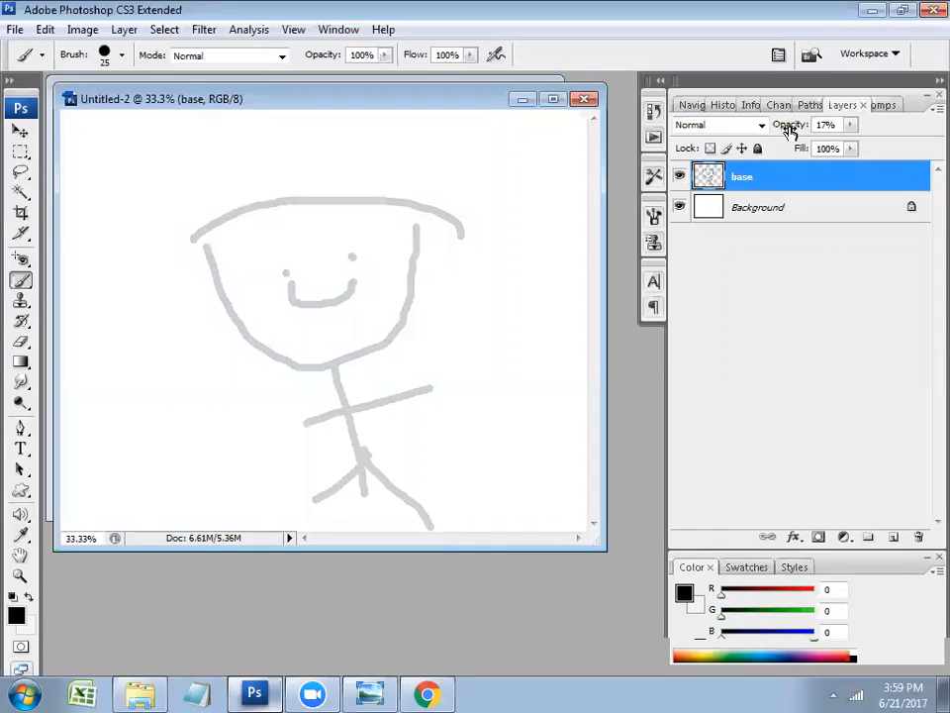
pyautogui.moveTo(789, 132); pyautogui.dragTo(789, 128)
pyautogui.hotkey('ctrl', 'shift', 'n')
pyautogui.press('Return')
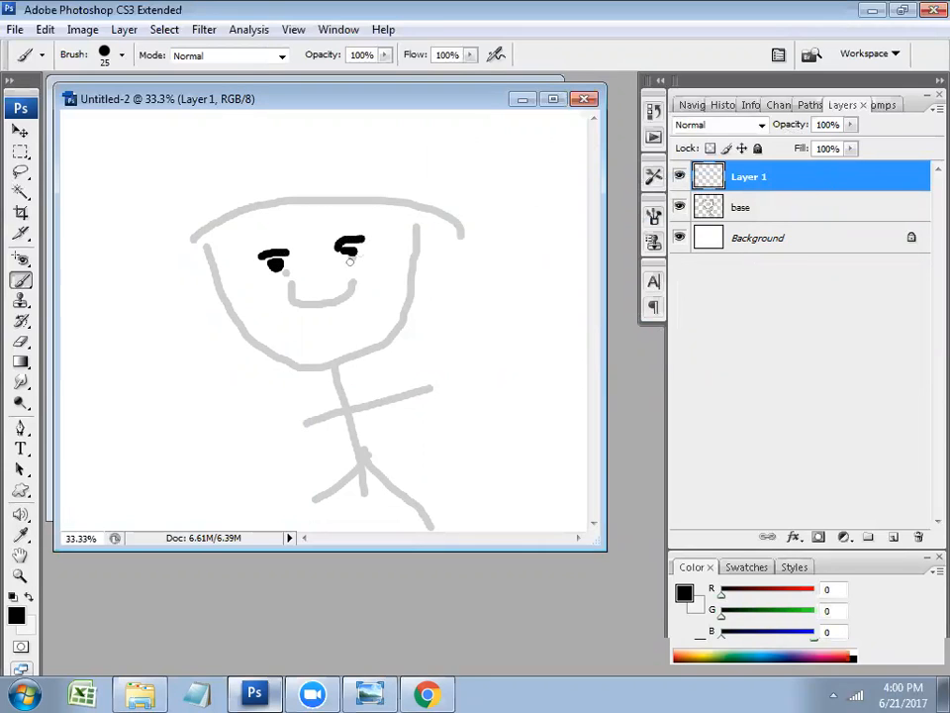
# Draw spiky hair, a pointed jaw, a neck and a small smile in black over the faded base sketch
pyautogui.moveTo(210, 237); pyautogui.dragTo(386, 207)
pyautogui.moveTo(256, 176)
pyautogui.mouseDown()
pyautogui.moveTo(303, 211)
pyautogui.moveTo(318, 188)
pyautogui.mouseUp()
pyautogui.moveTo(221, 253)
pyautogui.mouseDown()
pyautogui.moveTo(280, 314)
pyautogui.moveTo(327, 330)
pyautogui.moveTo(355, 311)
pyautogui.moveTo(389, 256)
pyautogui.mouseUp()
pyautogui.moveTo(180, 211)
pyautogui.mouseDown()
pyautogui.moveTo(194, 281)
pyautogui.moveTo(222, 215)
pyautogui.moveTo(249, 188)
pyautogui.moveTo(335, 185)
pyautogui.moveTo(433, 249)
pyautogui.moveTo(409, 168)
pyautogui.moveTo(422, 134)
pyautogui.moveTo(328, 110)
pyautogui.moveTo(319, 127)
pyautogui.moveTo(232, 115)
pyautogui.moveTo(238, 145)
pyautogui.moveTo(154, 152)
pyautogui.moveTo(170, 202)
pyautogui.moveTo(209, 229)
pyautogui.mouseUp()
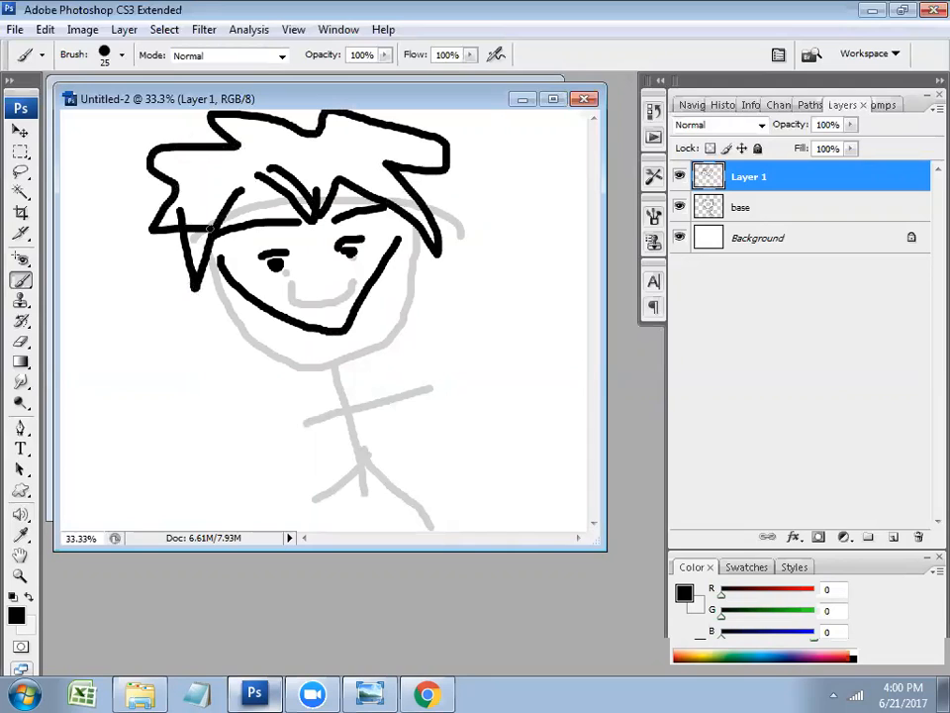
pyautogui.moveTo(303, 325); pyautogui.dragTo(314, 360)
pyautogui.moveTo(353, 313); pyautogui.dragTo(367, 348)
pyautogui.moveTo(303, 292)
pyautogui.mouseDown()
pyautogui.moveTo(336, 297)
pyautogui.moveTo(344, 284)
pyautogui.mouseUp()
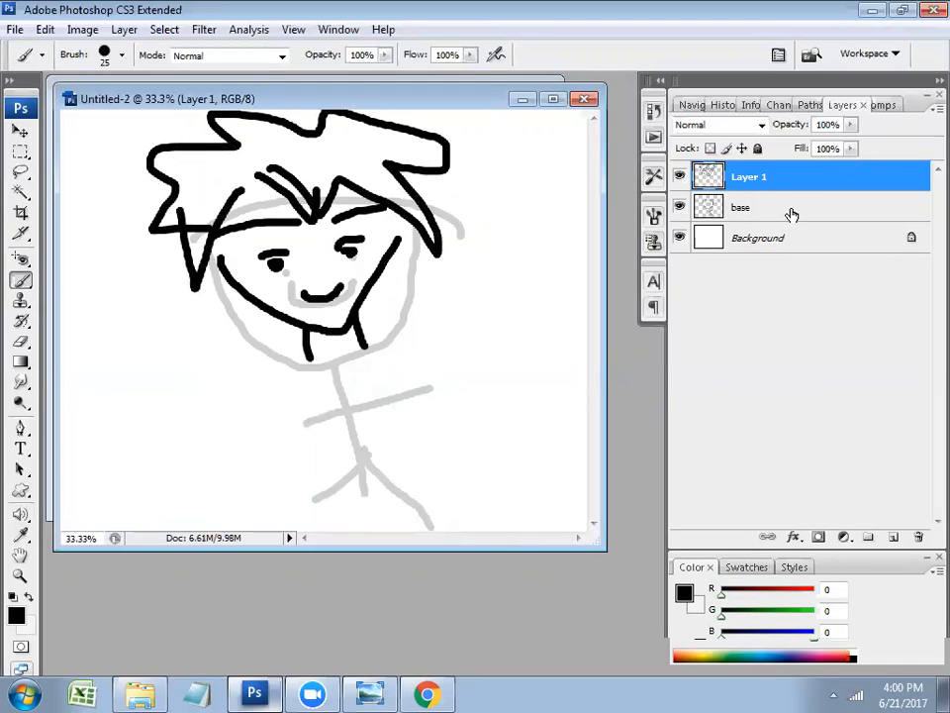
# Rename the layer holding the black redrawn head as outline
pyautogui.doubleClick(750, 181)
pyautogui.write('c')
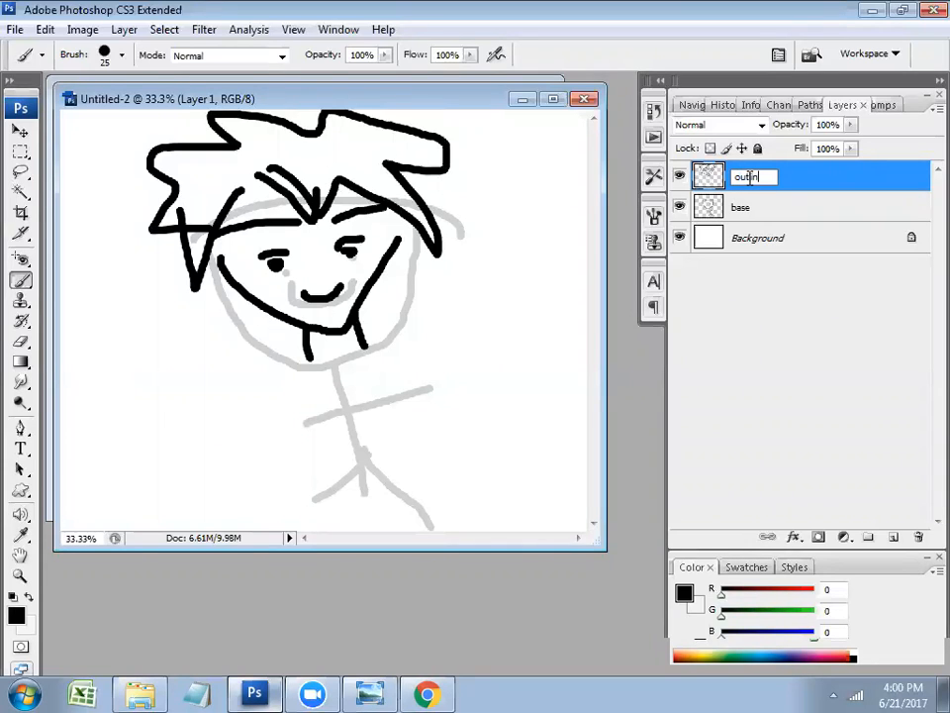
pyautogui.press('Return')
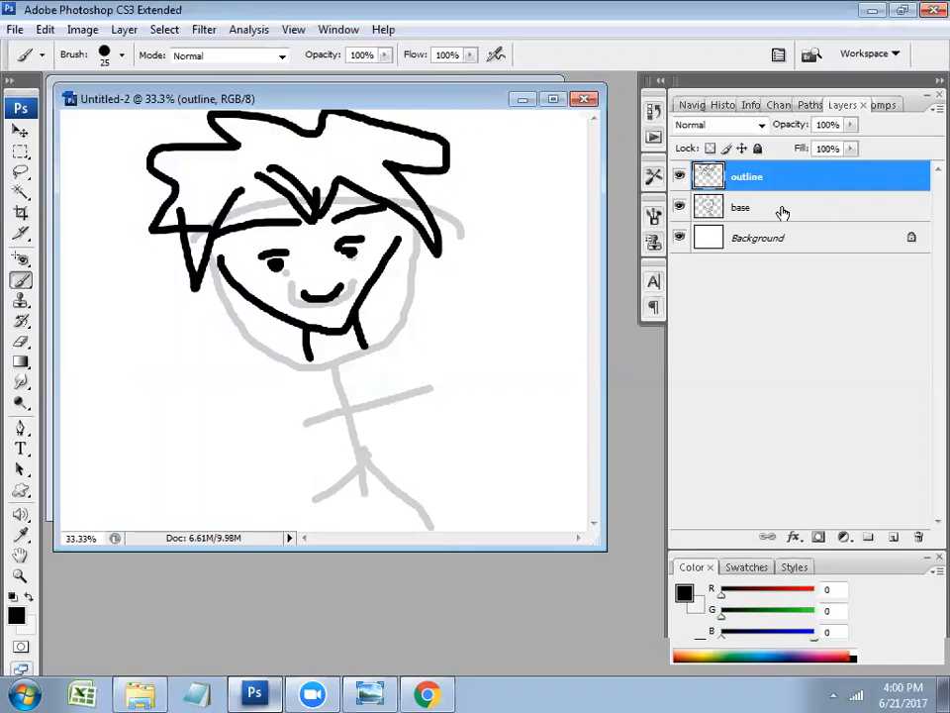
# Nudge the outline and base layers down together so the hair fits within the canvas
pyautogui.keyDown('shift'); pyautogui.click(782, 213); pyautogui.keyUp('shift')
pyautogui.press('v')
pyautogui.hotkey('shift', 'Down')
pyautogui.hotkey('shift', 'Down')
pyautogui.hotkey('shift', 'Down')
pyautogui.hotkey('shift', 'Down')
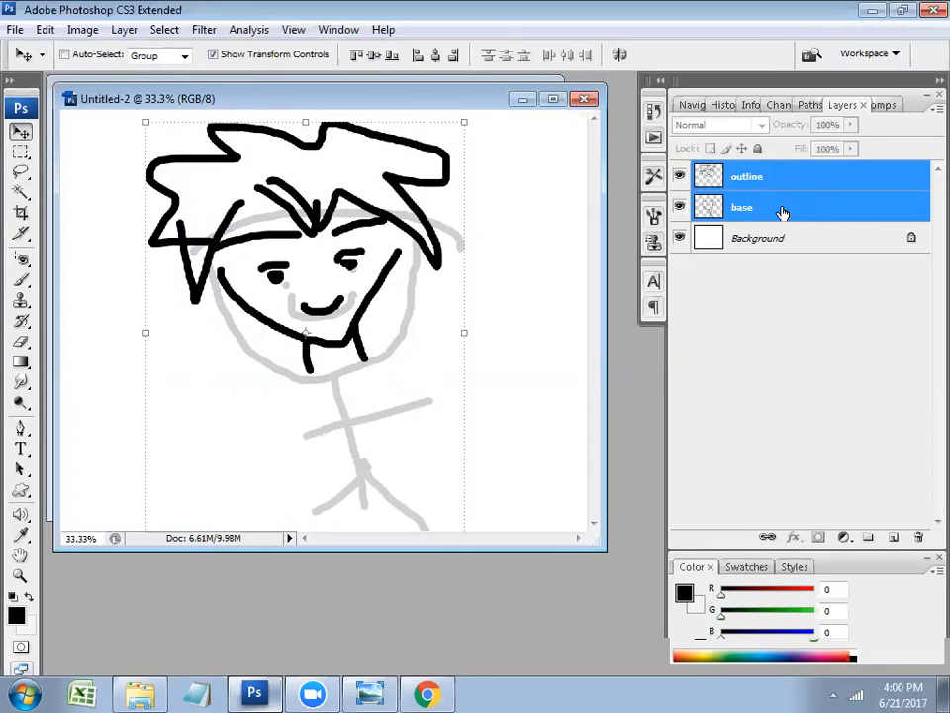
# Add a new layer with default settings directly above the outline layer
pyautogui.click(782, 212)
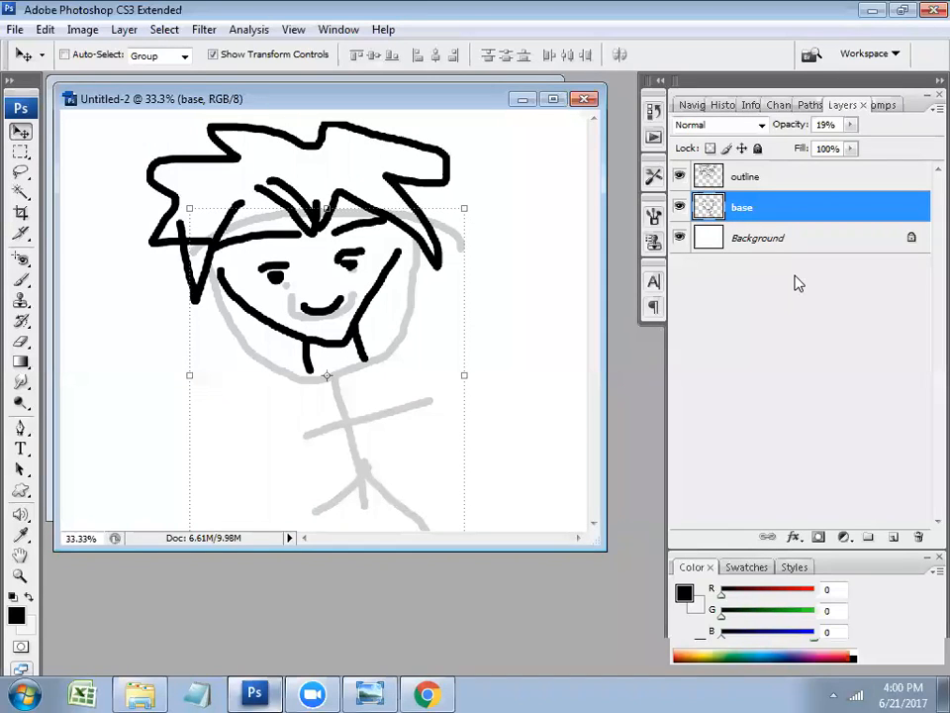
pyautogui.press('x')
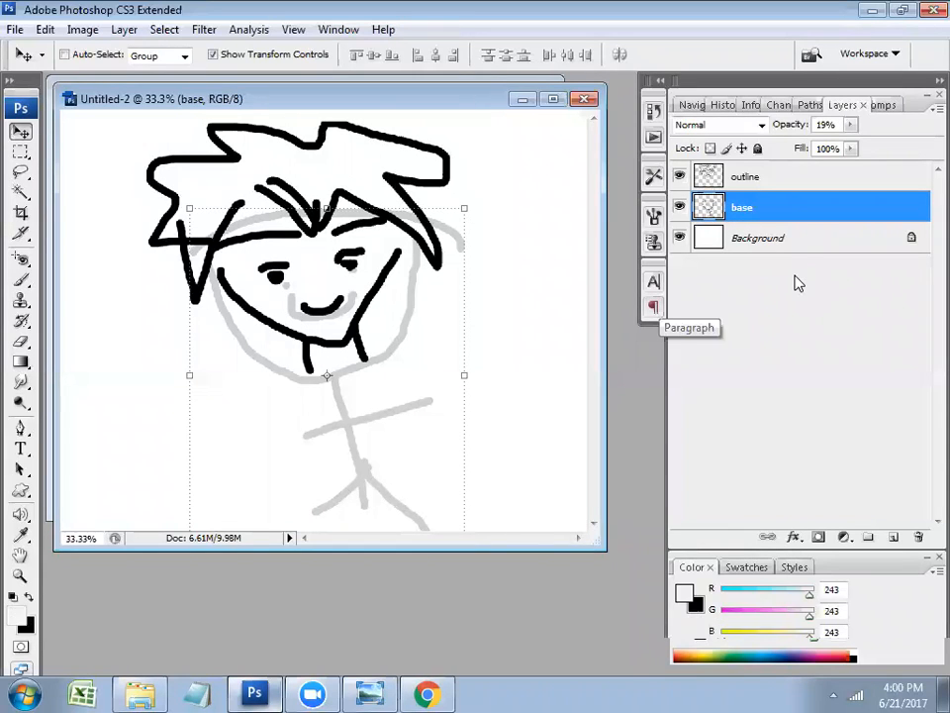
pyautogui.click(812, 186)
pyautogui.press('0')
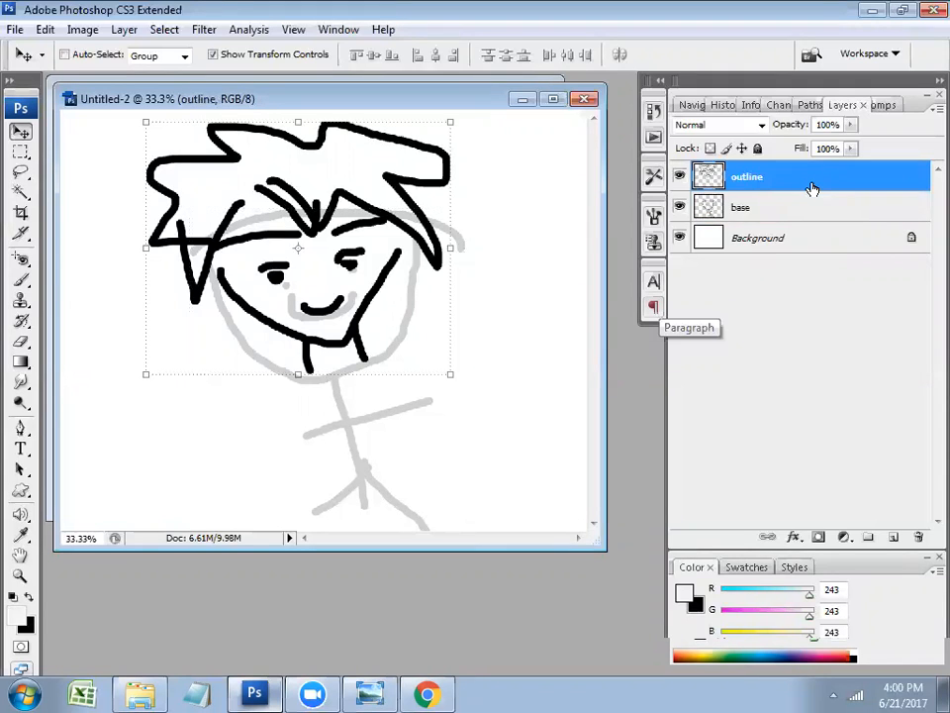
pyautogui.hotkey('ctrl', 'shift', 'n')
pyautogui.press('Return')
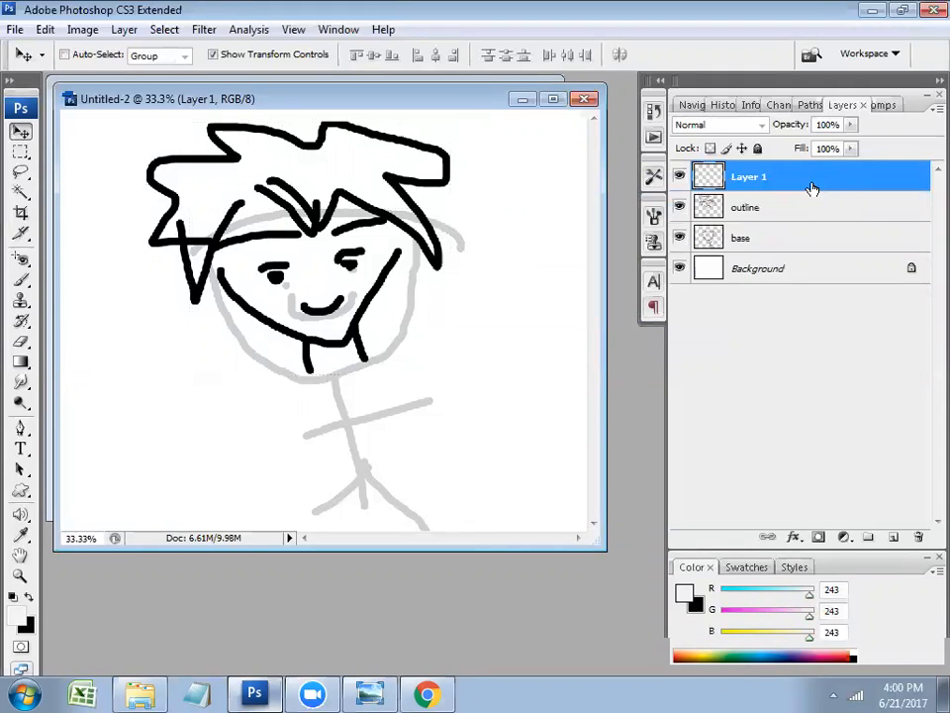
# Rename the new layer pallete and lock it completely
pyautogui.doubleClick(748, 176)
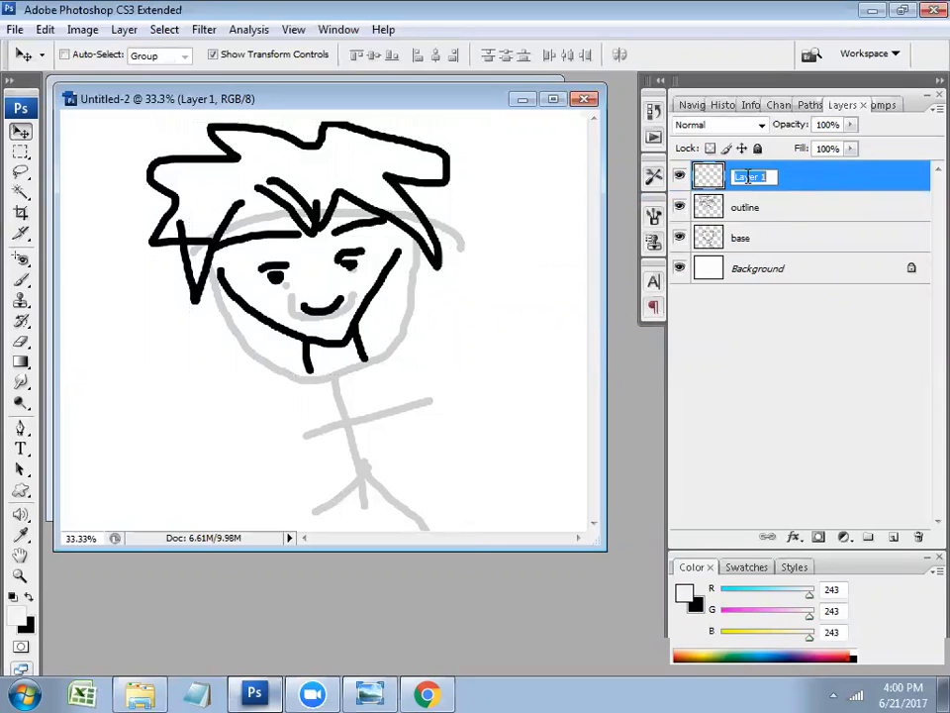
pyautogui.write('pallete')
pyautogui.press('Return')
pyautogui.click(758, 147)
pyautogui.press('h')
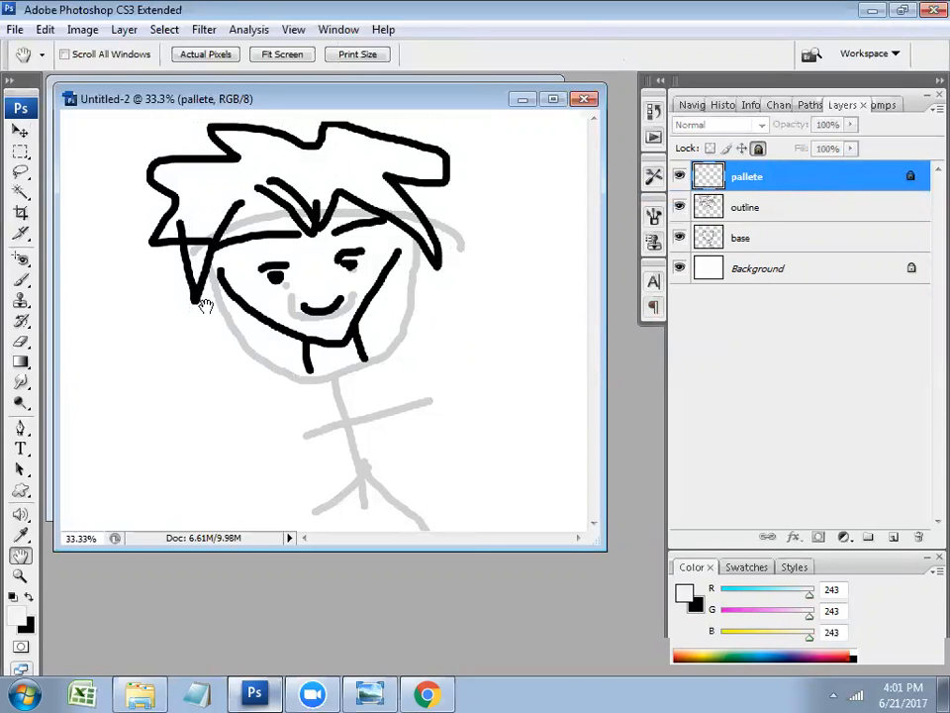
# Set the foreground colour to a muted khaki, RGB 179, 169, 114, for the Brush tool
pyautogui.press('b')
pyautogui.press('x')
pyautogui.click(17, 618)
pyautogui.moveTo(460, 331)
pyautogui.mouseDown()
pyautogui.moveTo(453, 338)
pyautogui.moveTo(465, 324)
pyautogui.mouseUp()
pyautogui.click(508, 479)
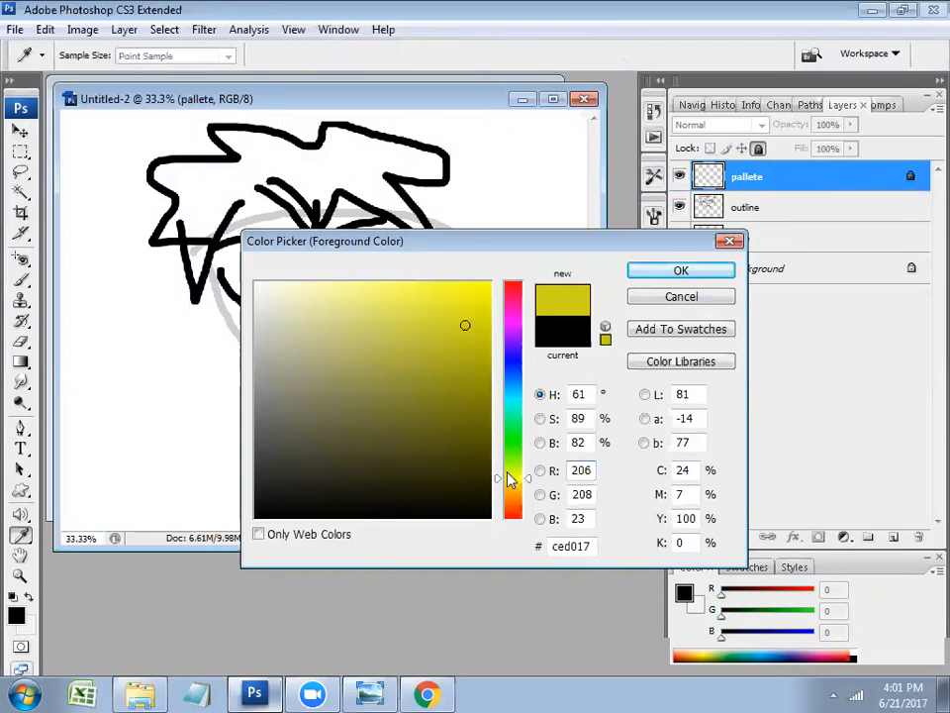
pyautogui.moveTo(507, 479); pyautogui.dragTo(508, 485)
pyautogui.click(386, 385)
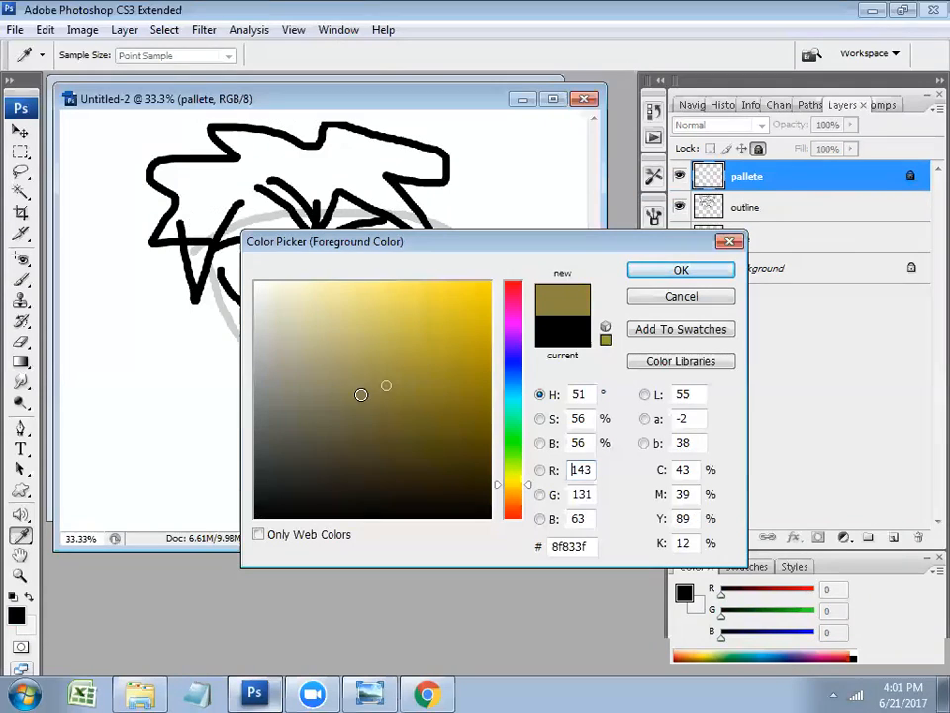
pyautogui.click(338, 352)
pyautogui.click(638, 273)
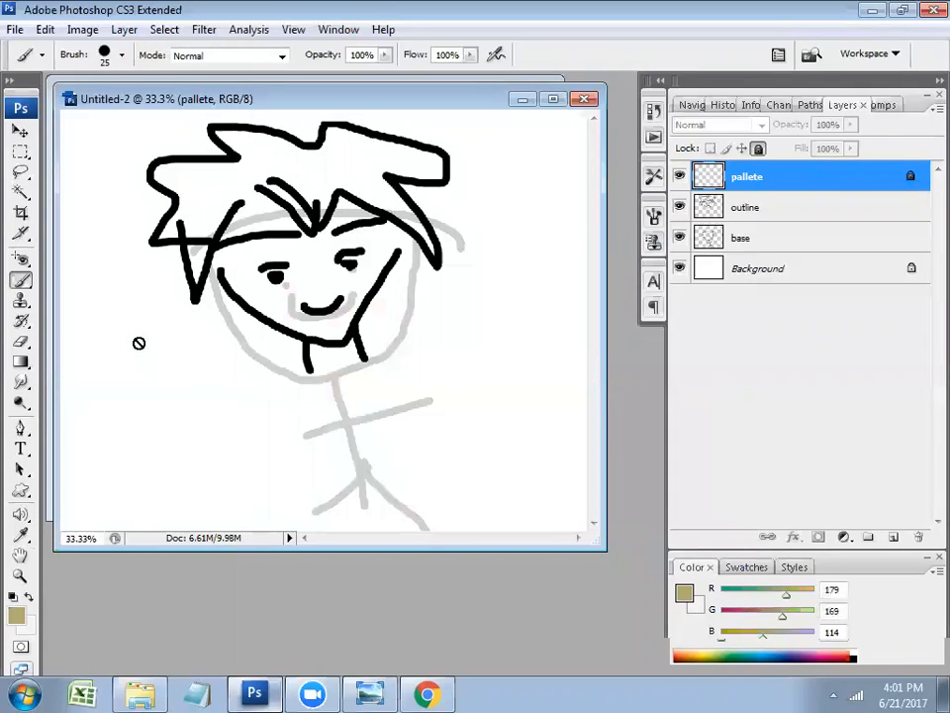
# Unlock the pallete layer and paint a short khaki swatch beside the face with the brush enlarged to 80
pyautogui.click(758, 147)
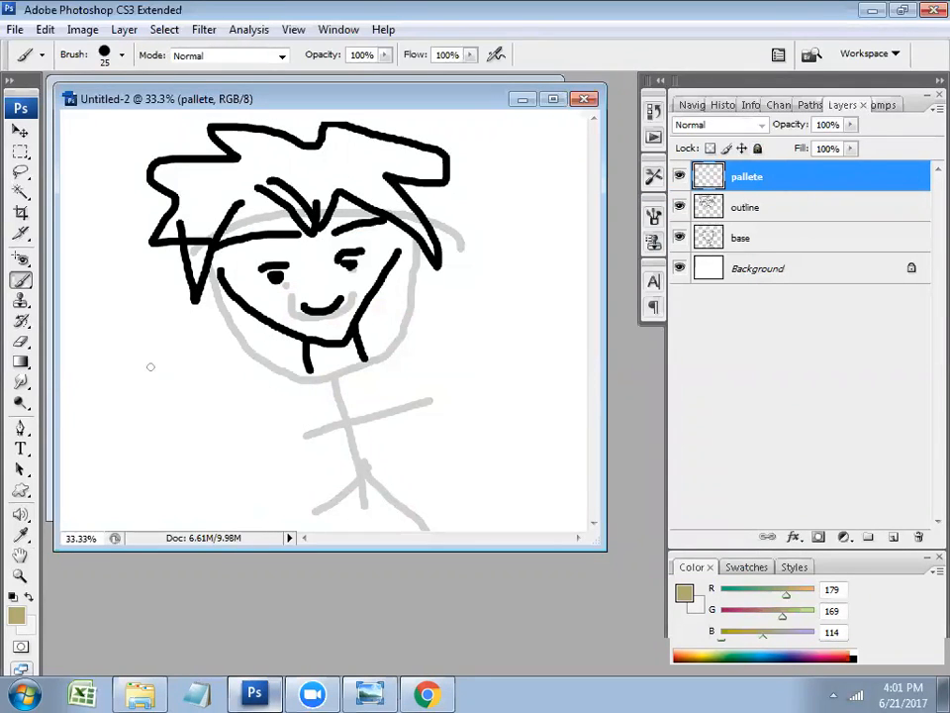
pyautogui.press(']')
pyautogui.press(']')
pyautogui.press(']')
pyautogui.press(']')
pyautogui.press(']')
pyautogui.moveTo(106, 312); pyautogui.dragTo(103, 335)
# Paint two progressively darker khaki swatches, #a49959 and #82783e, overlapping the first one
pyautogui.click(16, 616)
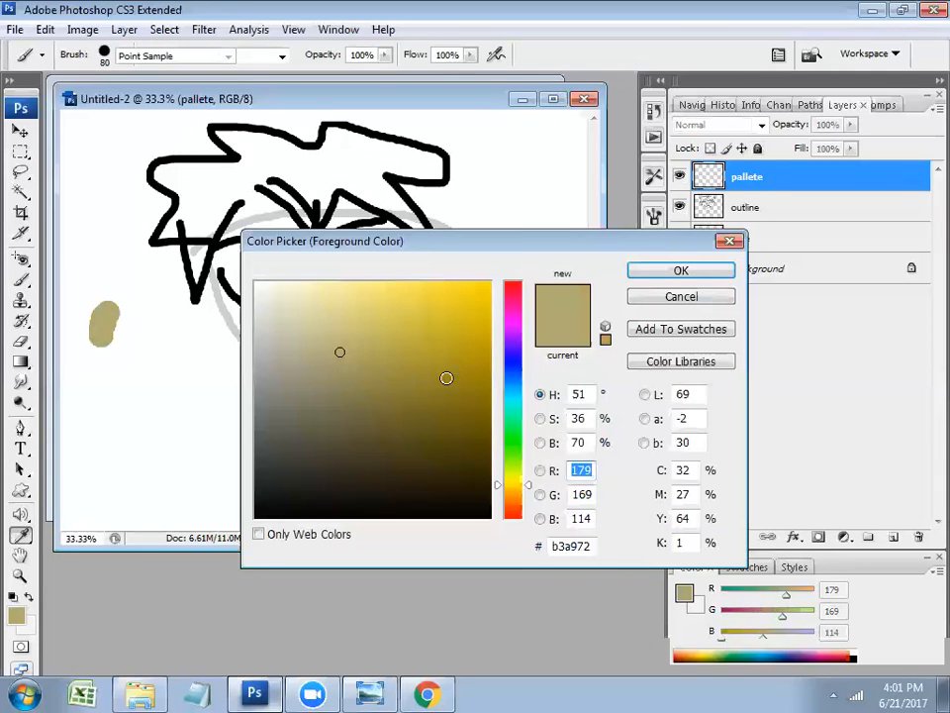
pyautogui.click(362, 366)
pyautogui.click(630, 269)
pyautogui.moveTo(133, 318)
pyautogui.mouseDown()
pyautogui.moveTo(109, 319)
pyautogui.moveTo(117, 341)
pyautogui.mouseUp()
pyautogui.click(16, 616)
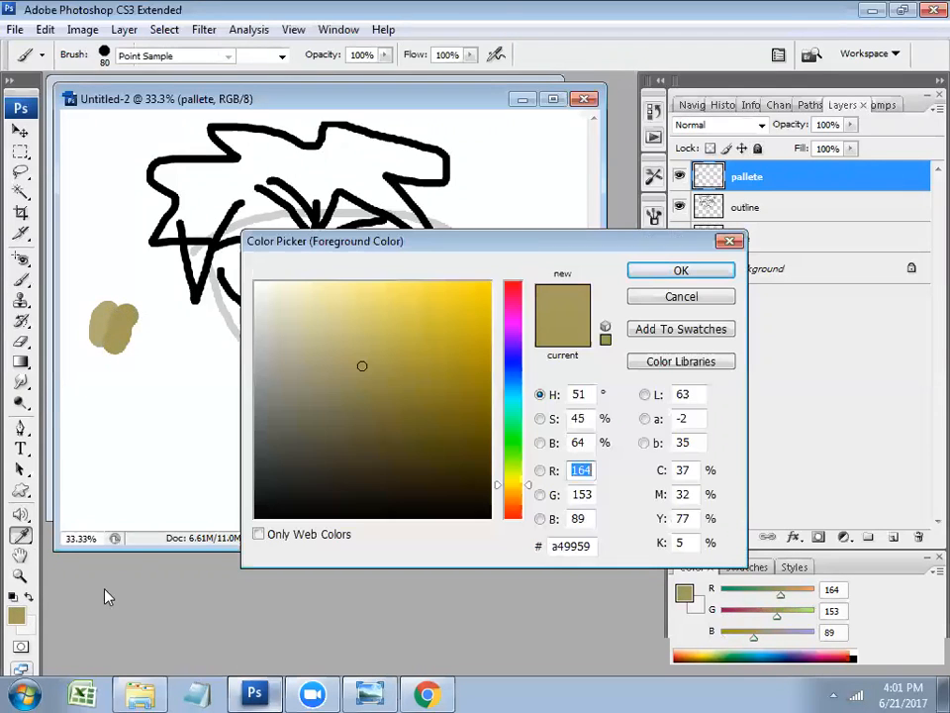
pyautogui.click(377, 397)
pyautogui.click(664, 268)
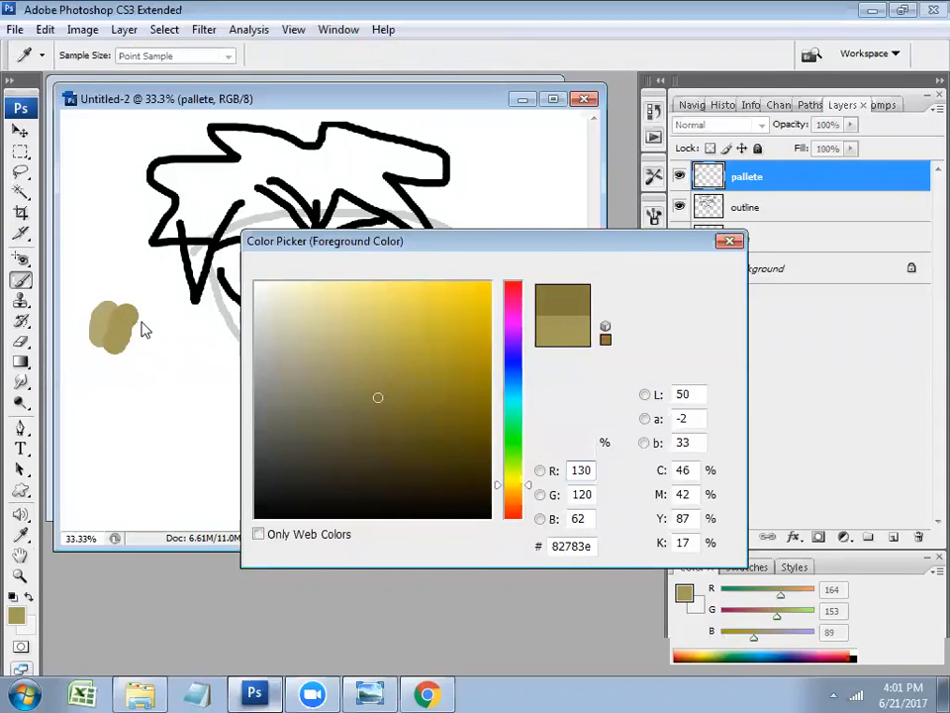
pyautogui.moveTo(143, 313); pyautogui.dragTo(127, 346)
# Paint a golden yellow swatch in #c7a51e below the khaki swatches
pyautogui.click(16, 615)
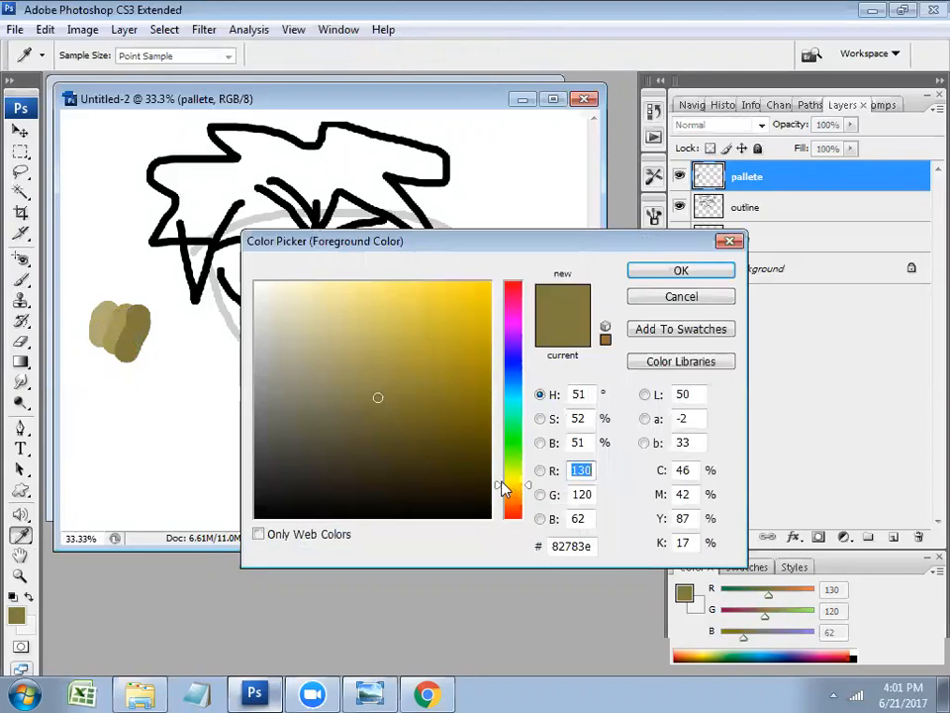
pyautogui.click(511, 394)
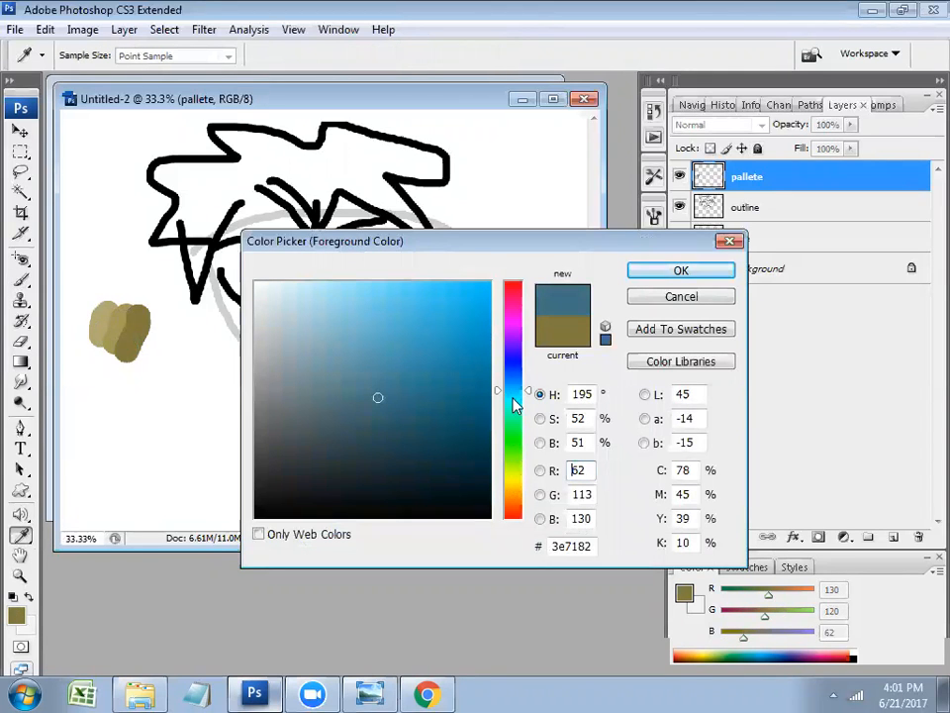
pyautogui.click(510, 487)
pyautogui.click(456, 332)
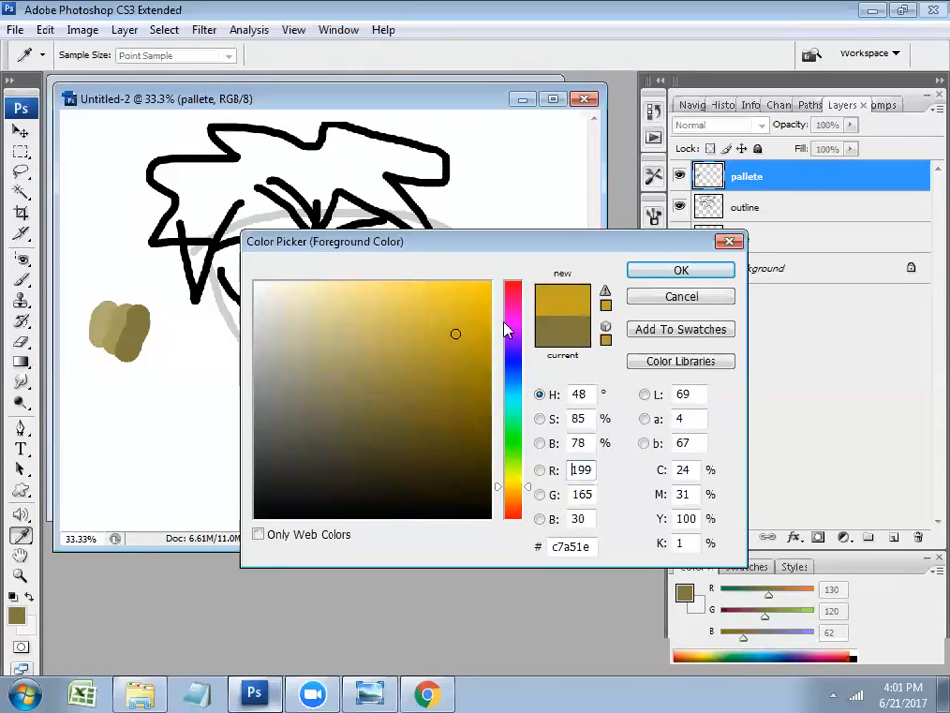
pyautogui.click(681, 270)
pyautogui.moveTo(152, 421); pyautogui.dragTo(129, 470)
# Paint two progressively darker gold swatches, #b19112 and #846b08, alongside the golden yellow one
pyautogui.click(16, 615)
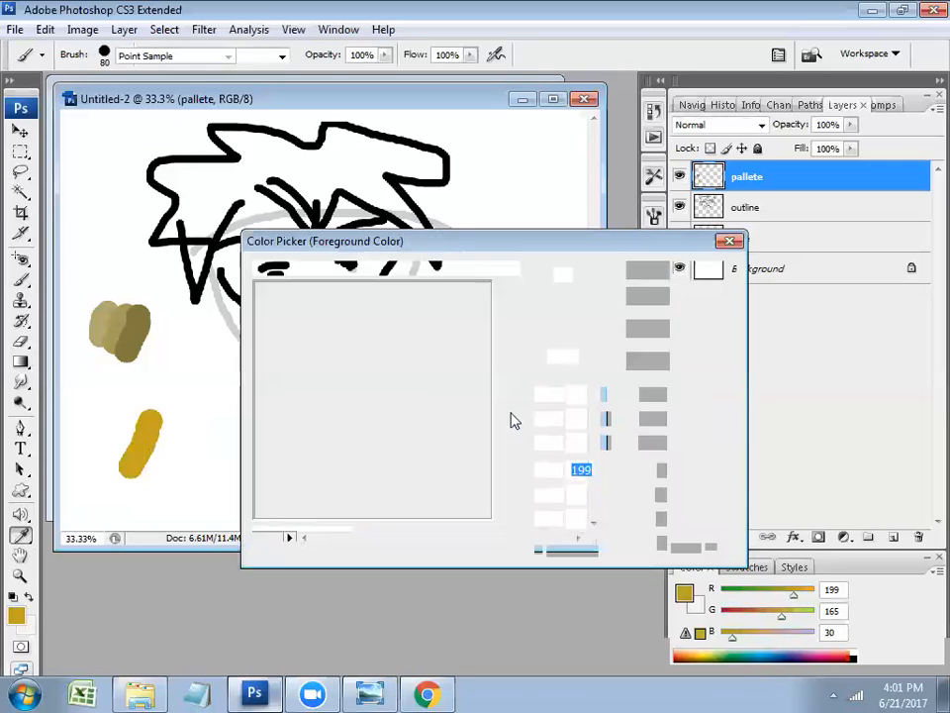
pyautogui.click(469, 358)
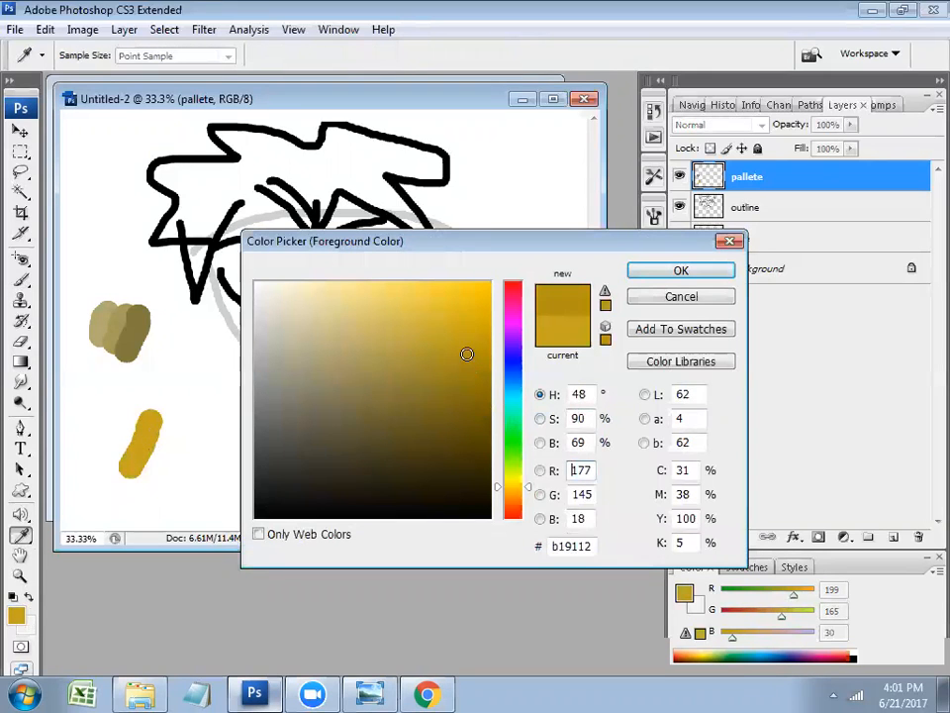
pyautogui.click(681, 270)
pyautogui.moveTo(182, 426); pyautogui.dragTo(158, 447)
pyautogui.click(16, 615)
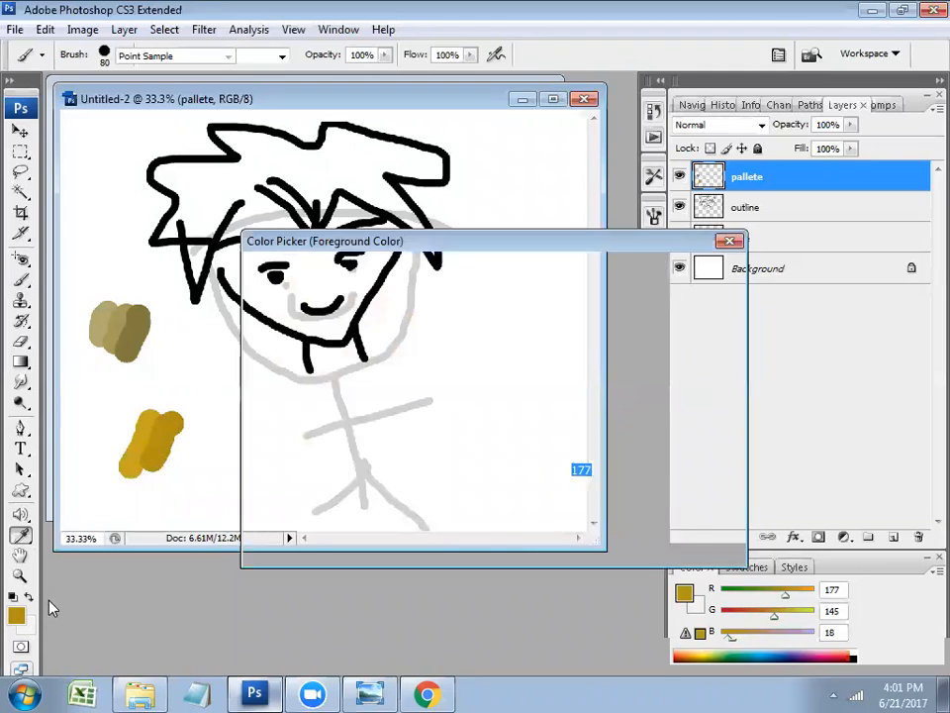
pyautogui.click(476, 394)
pyautogui.click(681, 272)
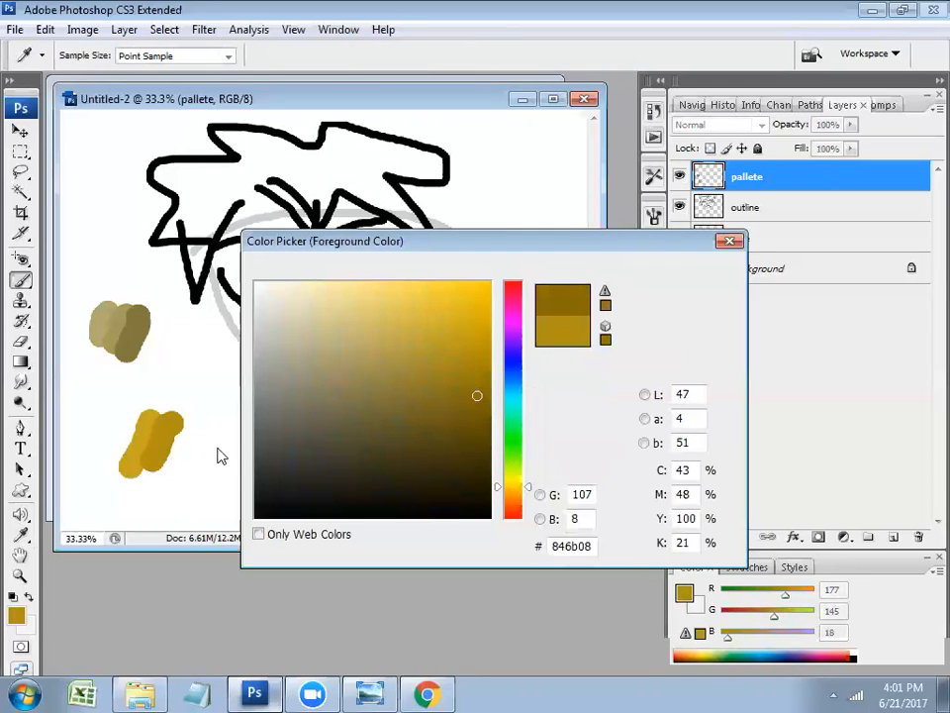
pyautogui.moveTo(188, 420); pyautogui.dragTo(164, 461)
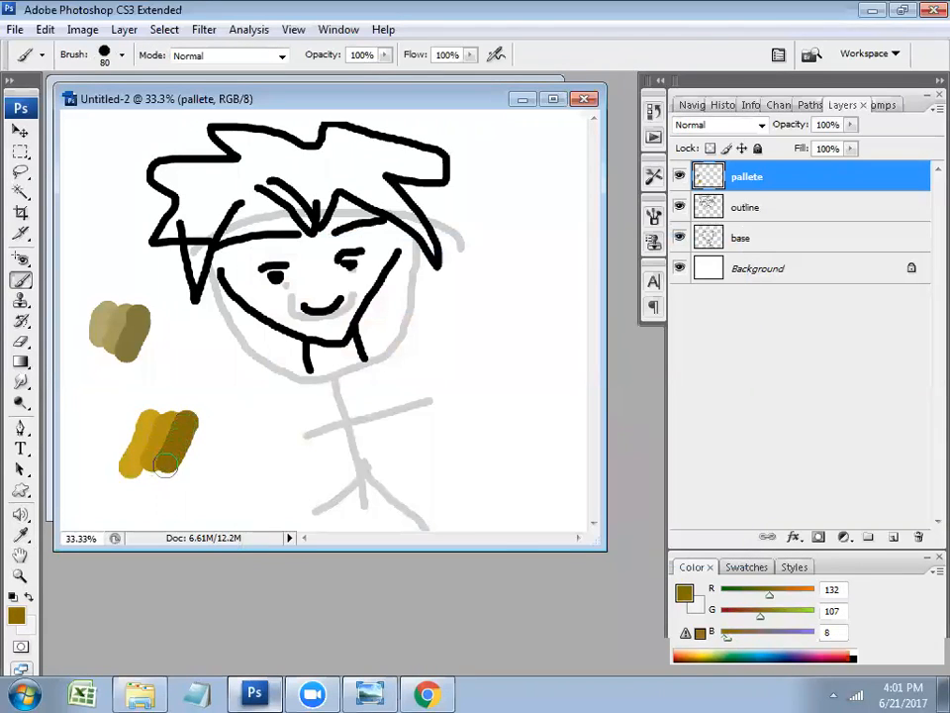
# Paint a light peach skin-tone swatch, RGB 242, 196, 169, between the khaki and gold groups
pyautogui.click(16, 616)
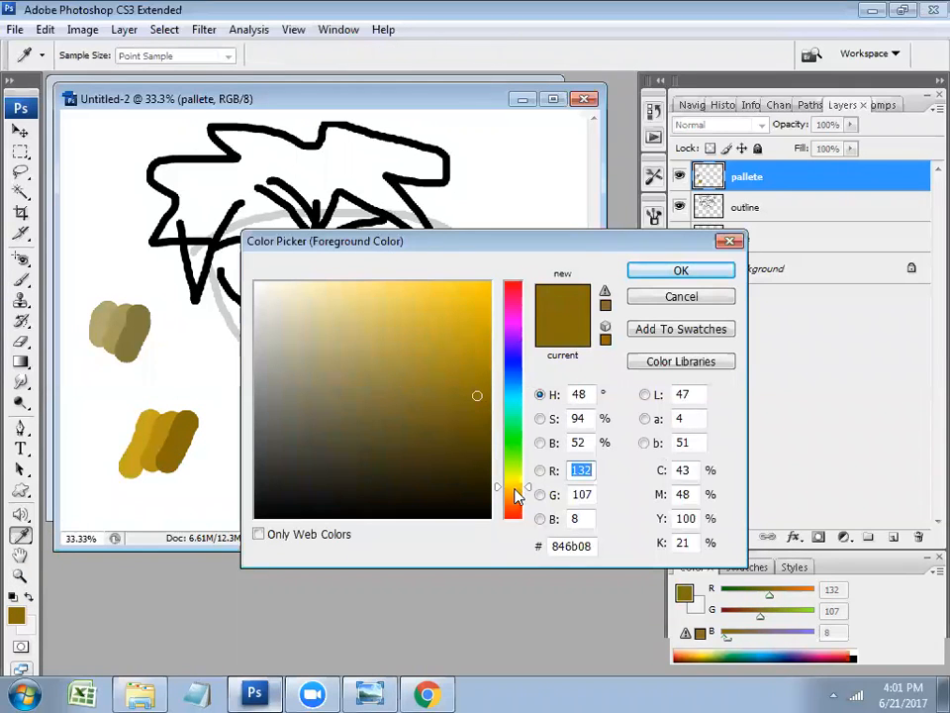
pyautogui.click(396, 284)
pyautogui.click(511, 503)
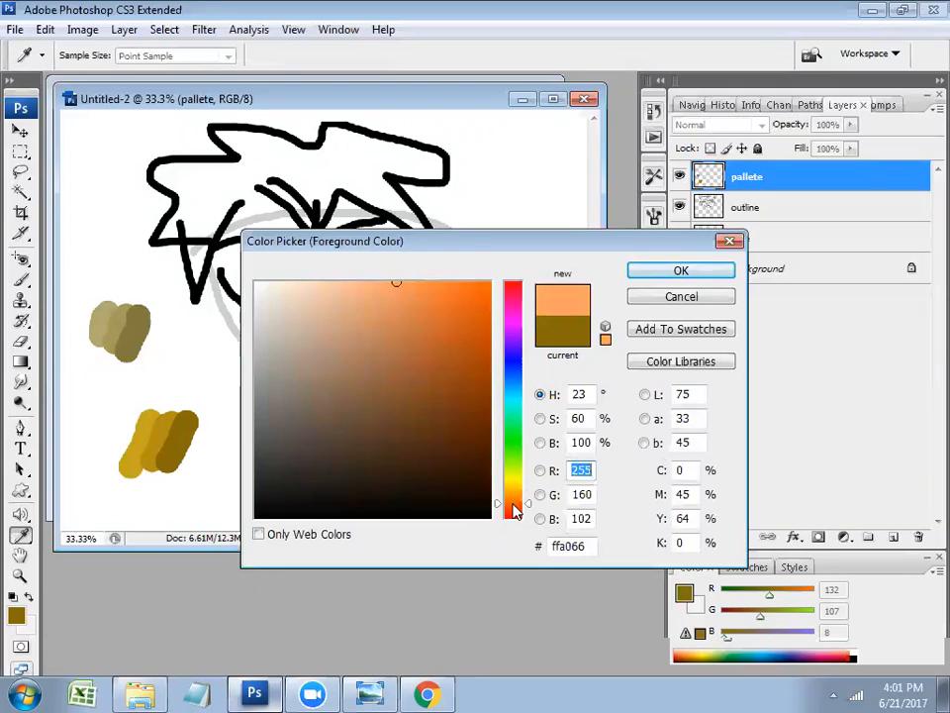
pyautogui.click(362, 300)
pyautogui.moveTo(361, 300); pyautogui.dragTo(326, 293)
pyautogui.click(679, 273)
pyautogui.press('b')
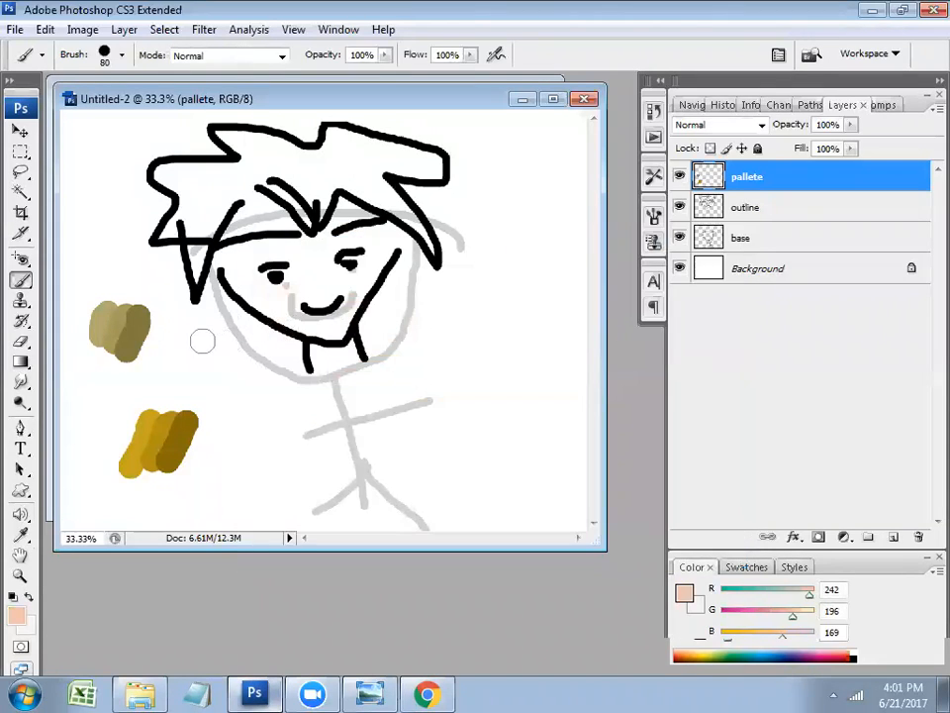
pyautogui.moveTo(202, 339); pyautogui.dragTo(163, 364)
# Paint two darker skin-tone swatches, #daa17f and RGB 183, 125, 90, over the peach one and lock the pallete layer completely
pyautogui.click(20, 617)
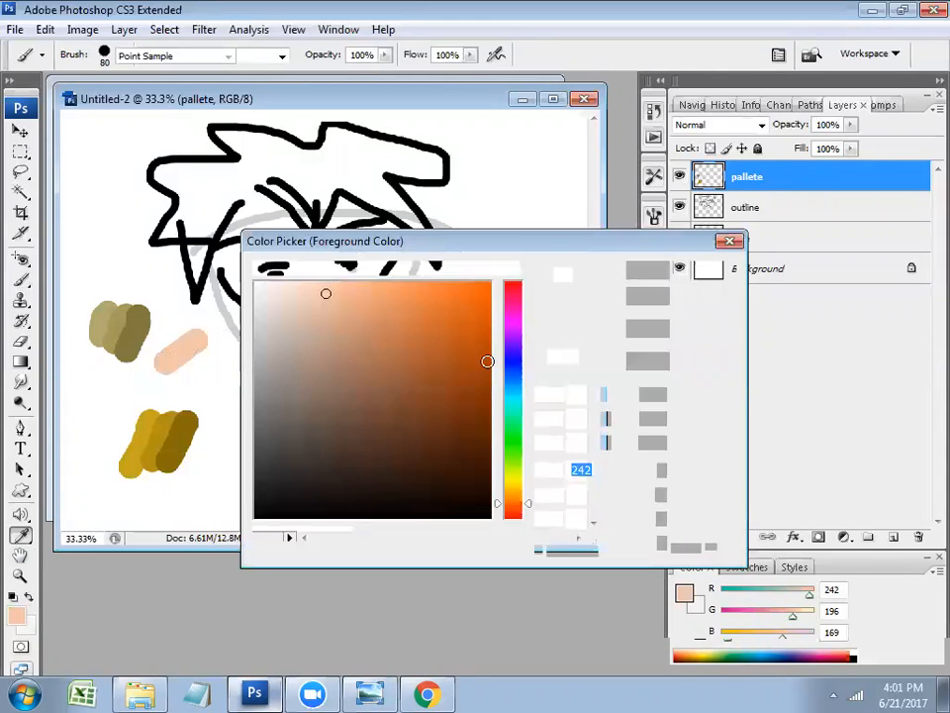
pyautogui.click(353, 315)
pyautogui.click(681, 270)
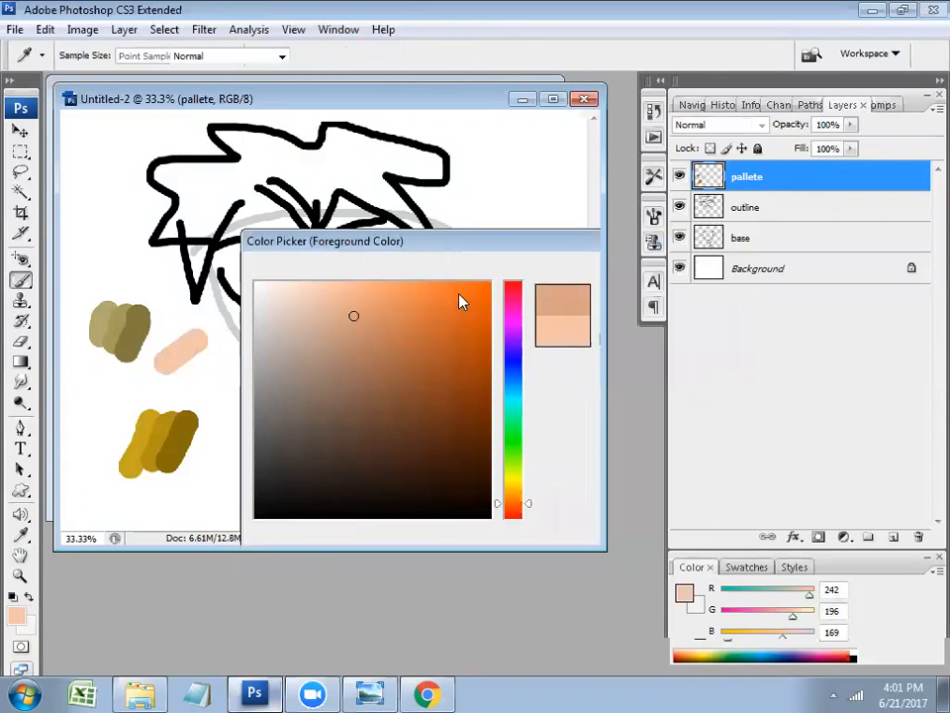
pyautogui.moveTo(210, 345); pyautogui.dragTo(161, 373)
pyautogui.click(16, 616)
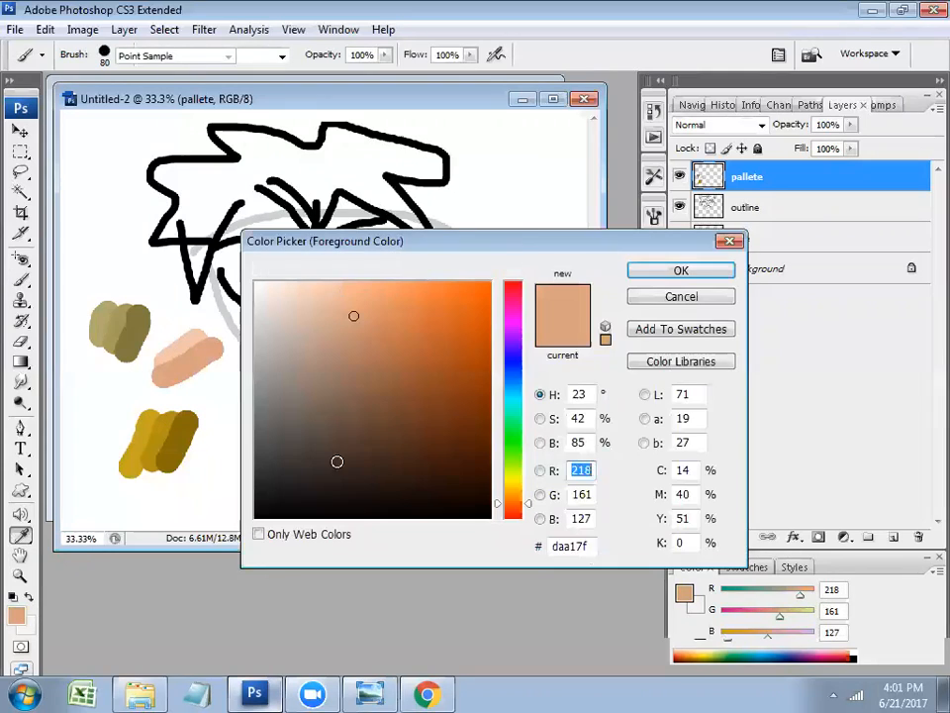
pyautogui.click(375, 348)
pyautogui.click(653, 271)
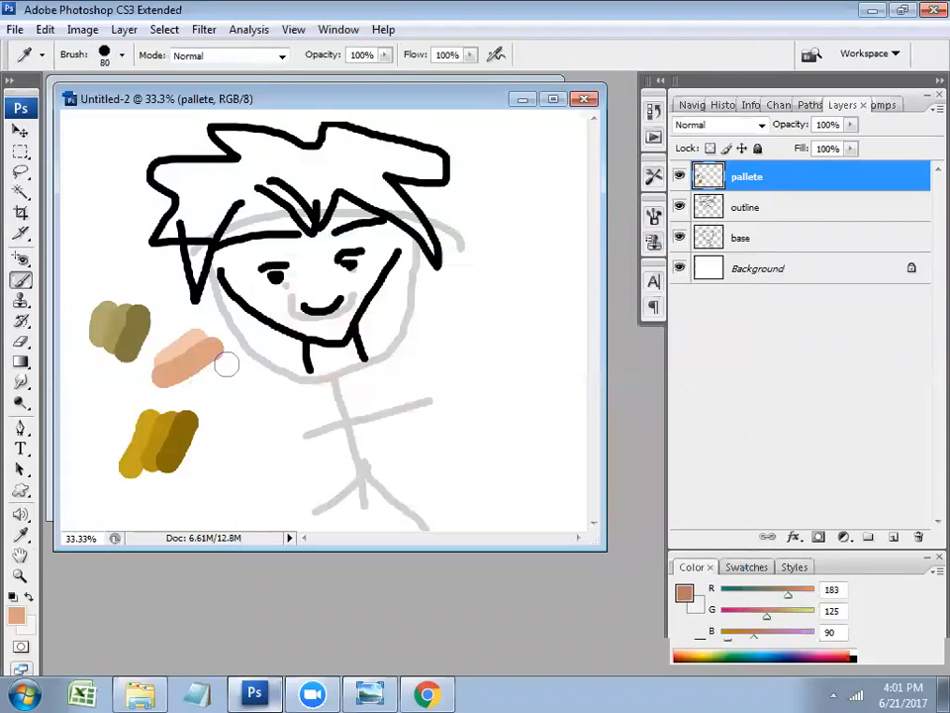
pyautogui.moveTo(226, 360); pyautogui.dragTo(161, 377)
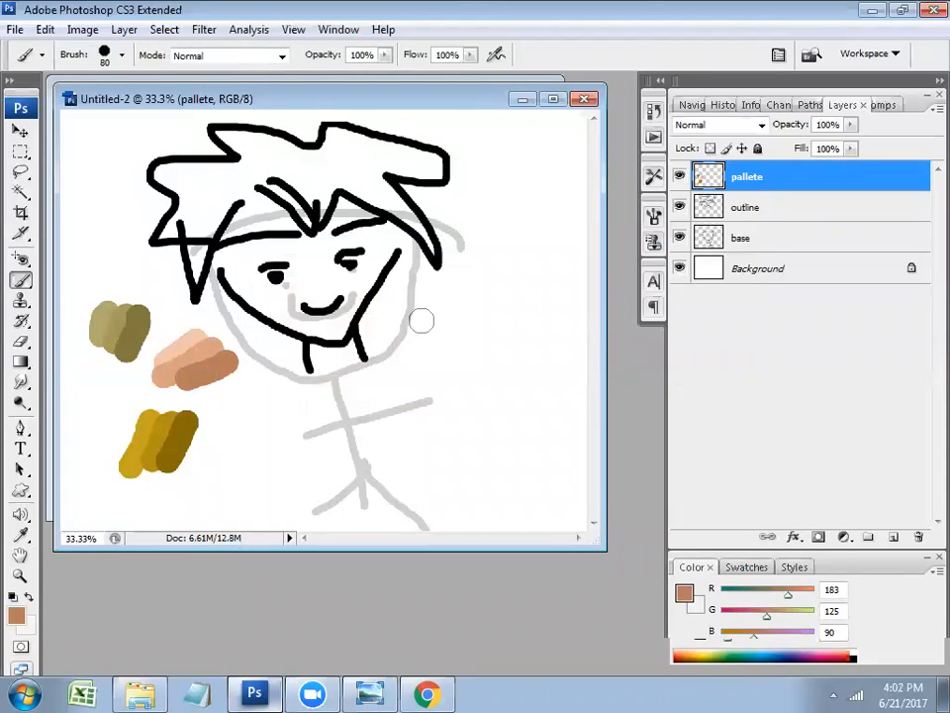
pyautogui.click(758, 149)
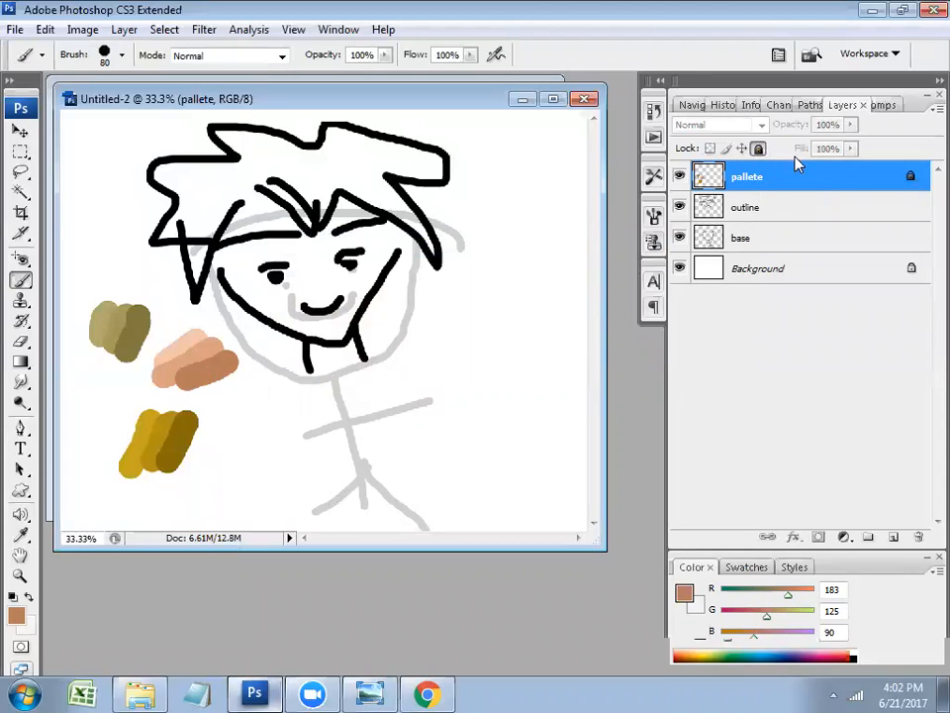
# Lock the outline layer completely and add a new layer above the base layer
pyautogui.click(781, 211)
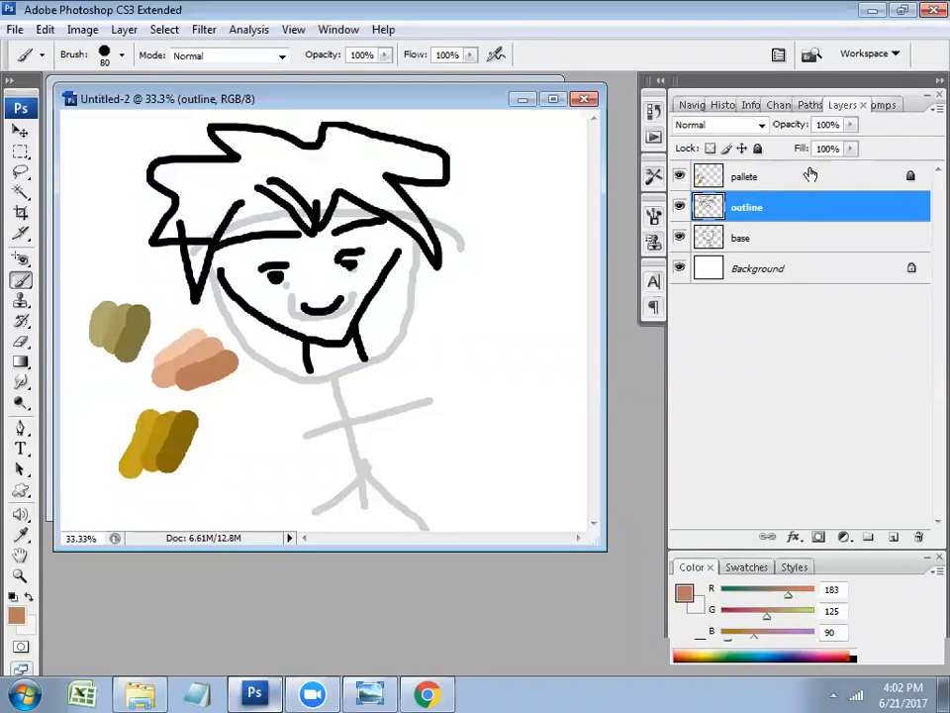
pyautogui.click(757, 148)
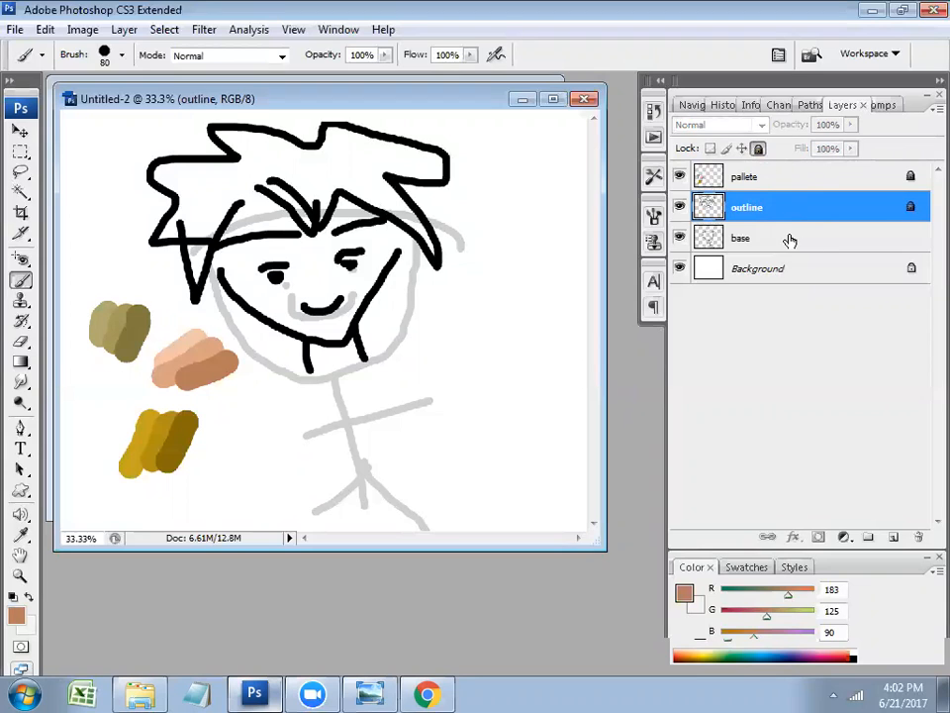
pyautogui.click(789, 240)
pyautogui.hotkey('ctrl', 'shift', 'n')
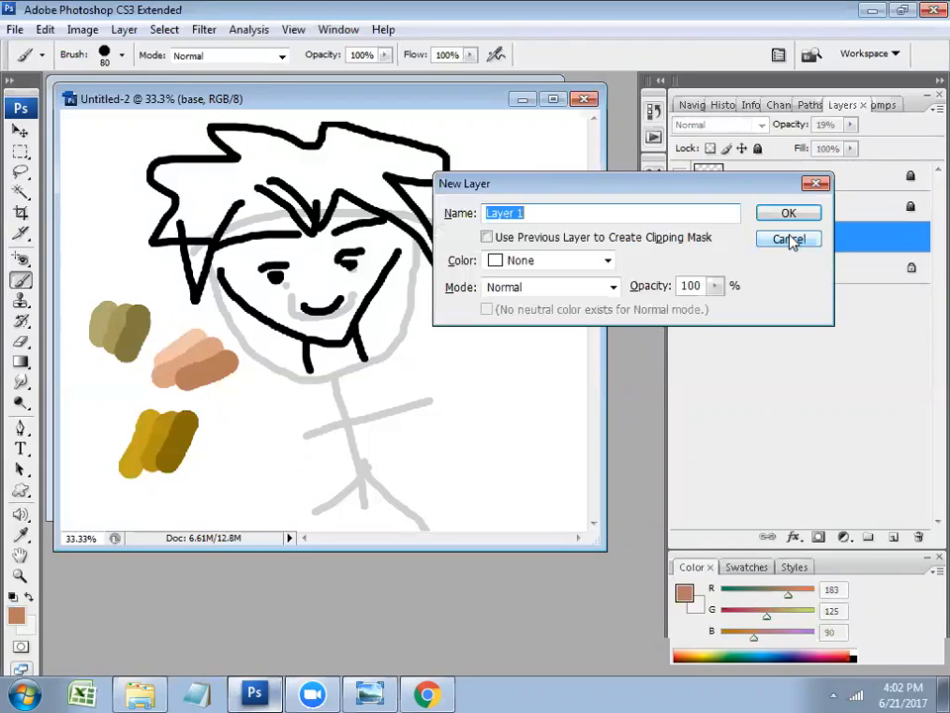
pyautogui.press('Return')
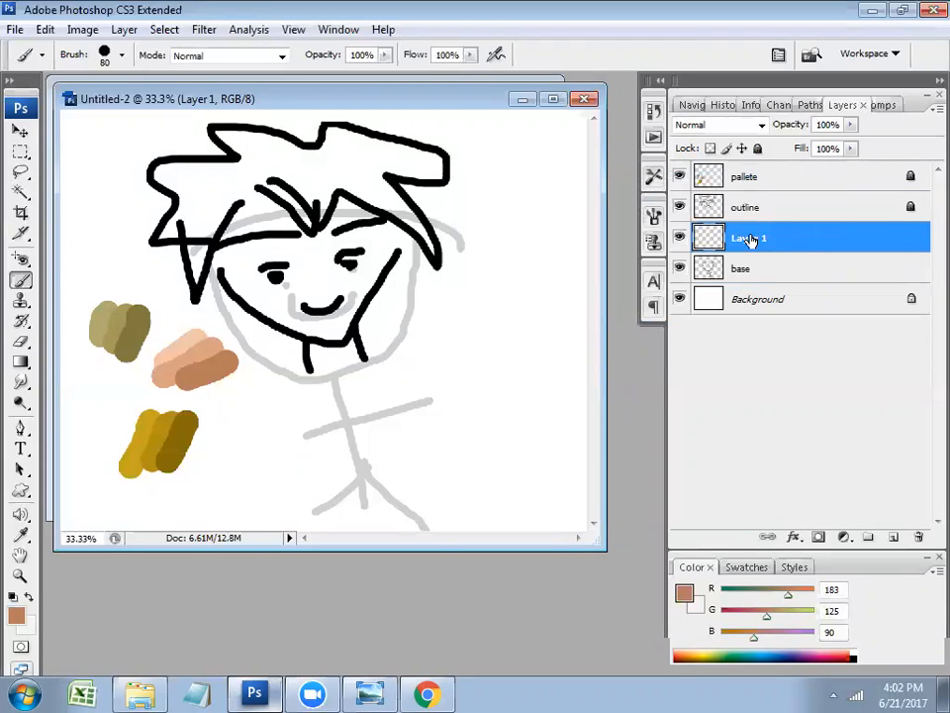
# Hide the base layer and rename the new layer skin
pyautogui.doubleClick(751, 241)
pyautogui.click(680, 269)
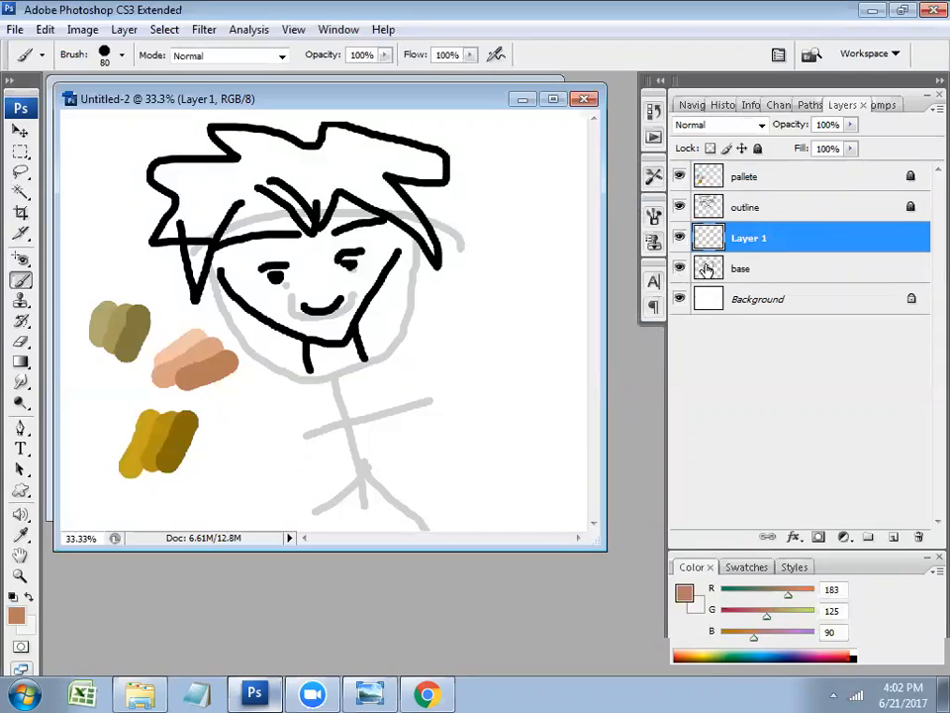
pyautogui.doubleClick(755, 237)
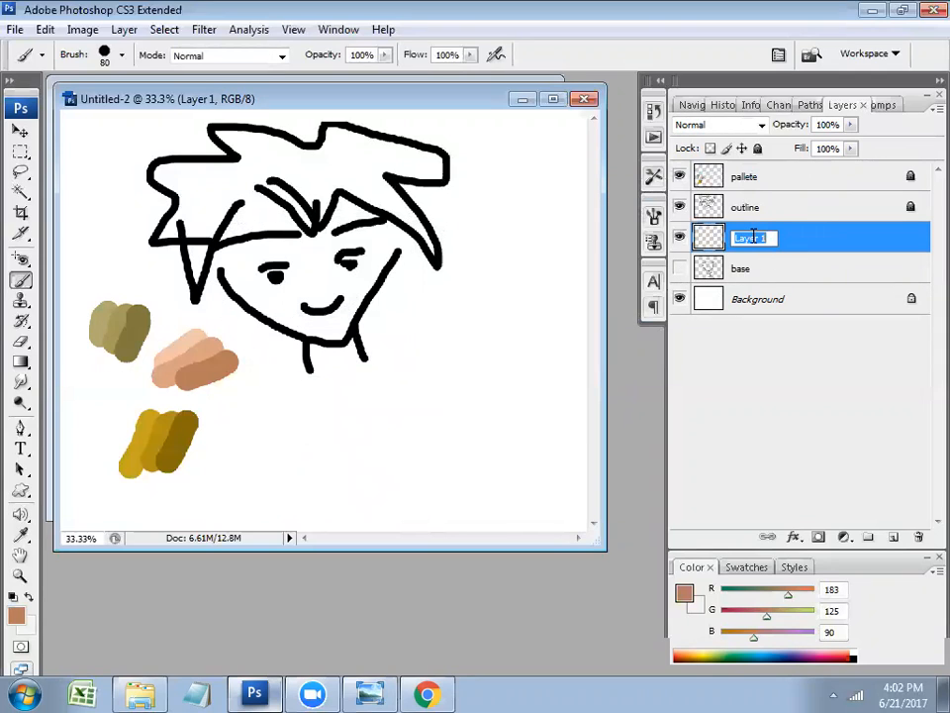
pyautogui.write('skin')
pyautogui.press('Return')
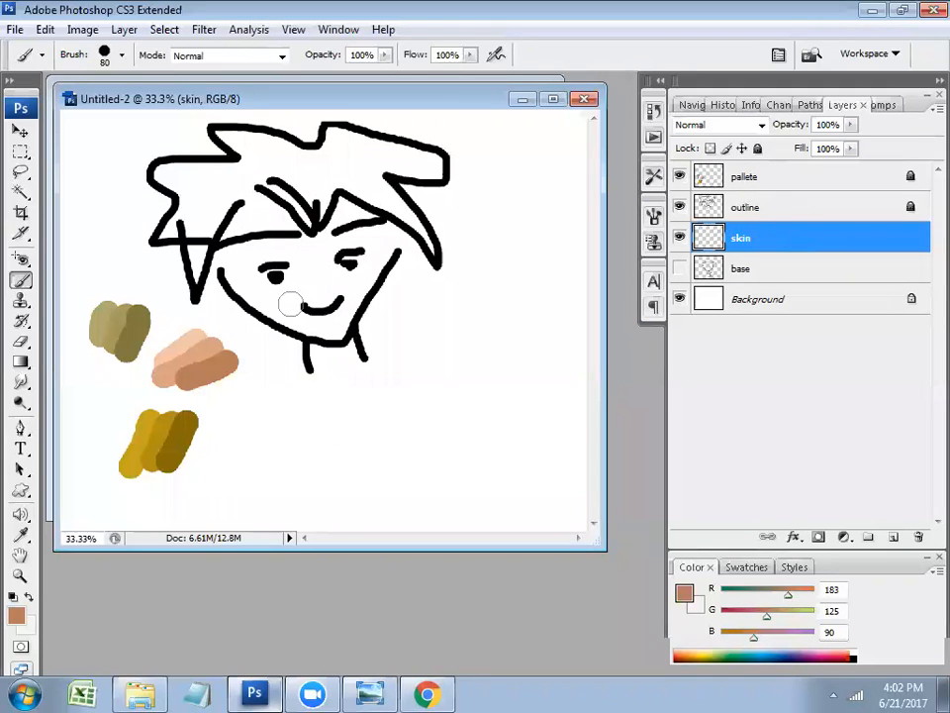
# Sample the light peach swatch, RGB 242, 196, 169, and paint it along the forehead and inner edges of the face
pyautogui.keyDown('alt'); pyautogui.click(198, 326); pyautogui.keyUp('alt')
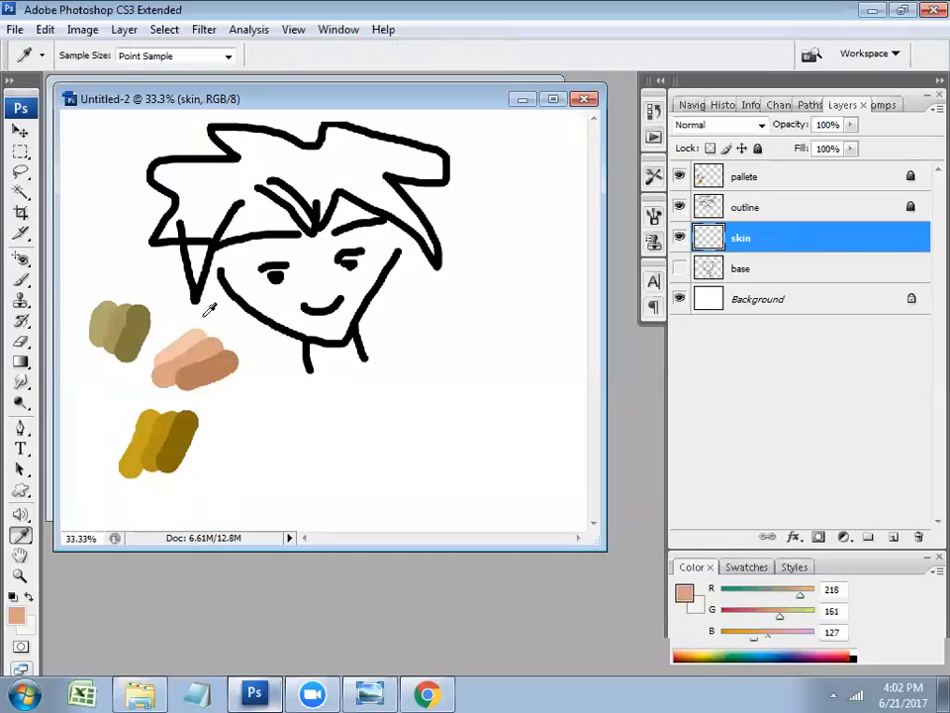
pyautogui.moveTo(248, 252)
pyautogui.mouseDown()
pyautogui.moveTo(251, 221)
pyautogui.moveTo(278, 232)
pyautogui.moveTo(280, 224)
pyautogui.moveTo(259, 204)
pyautogui.moveTo(227, 262)
pyautogui.mouseUp()
pyautogui.moveTo(287, 315)
pyautogui.mouseDown()
pyautogui.moveTo(325, 332)
pyautogui.moveTo(387, 219)
pyautogui.moveTo(371, 267)
pyautogui.mouseUp()
# Outline the face and neck with a closed Polygonal Lasso selection following the black hairline, cheeks and jaw
pyautogui.press('l')
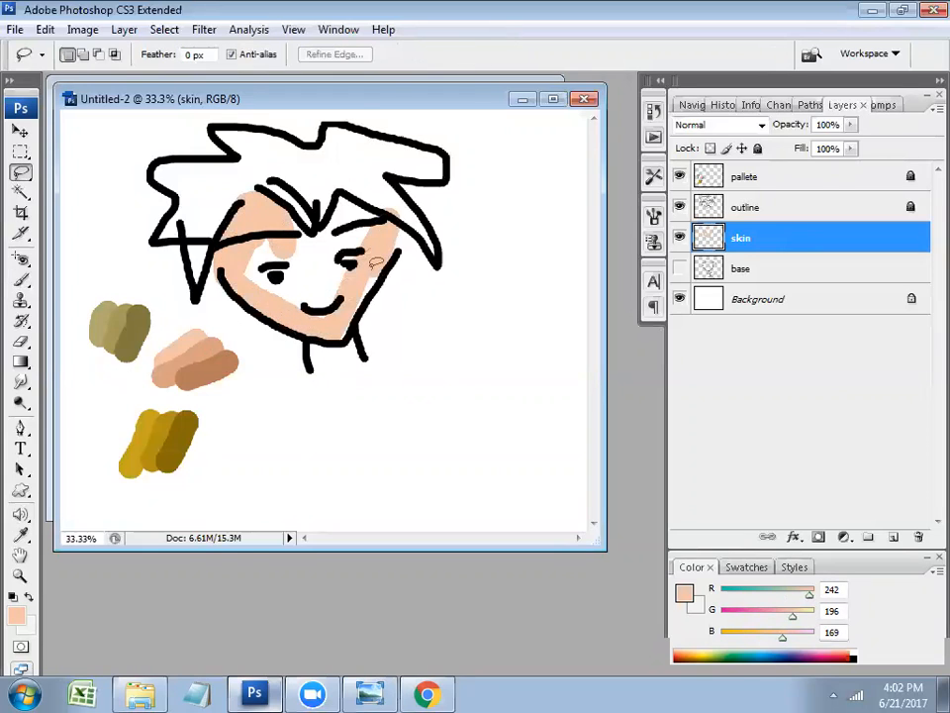
pyautogui.click(21, 171)
pyautogui.click(93, 188)
pyautogui.click(310, 373)
pyautogui.click(366, 360)
pyautogui.click(402, 235)
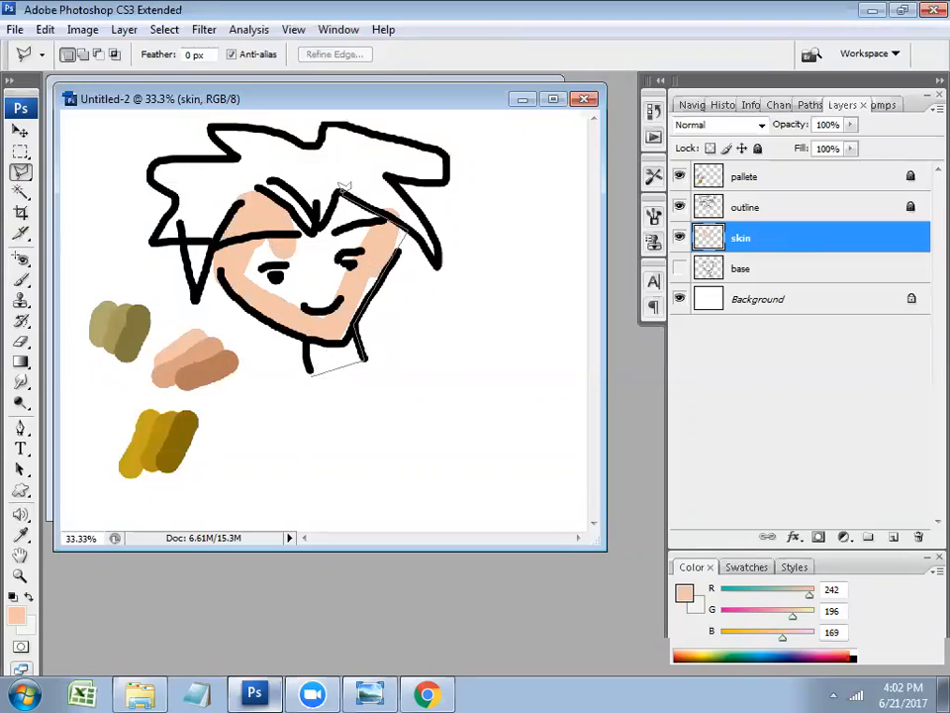
pyautogui.click(260, 187)
pyautogui.click(238, 203)
pyautogui.click(211, 267)
pyautogui.click(238, 303)
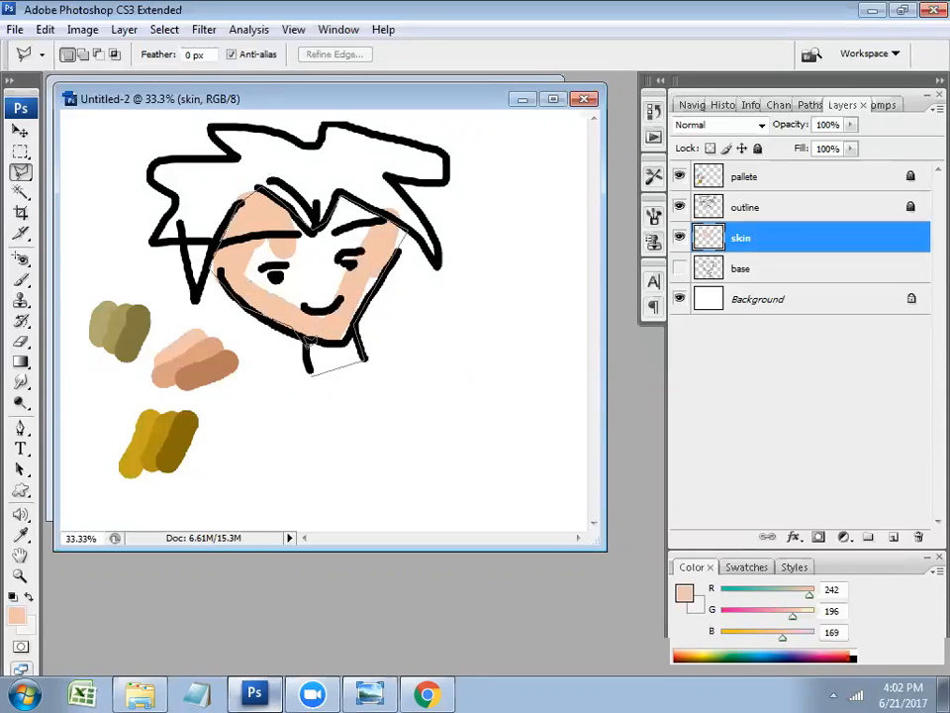
pyautogui.click(310, 372)
# Fill the face and neck selection with the peach foreground colour and deselect it
pyautogui.hotkey('shift', 'F5')
pyautogui.press('Return')
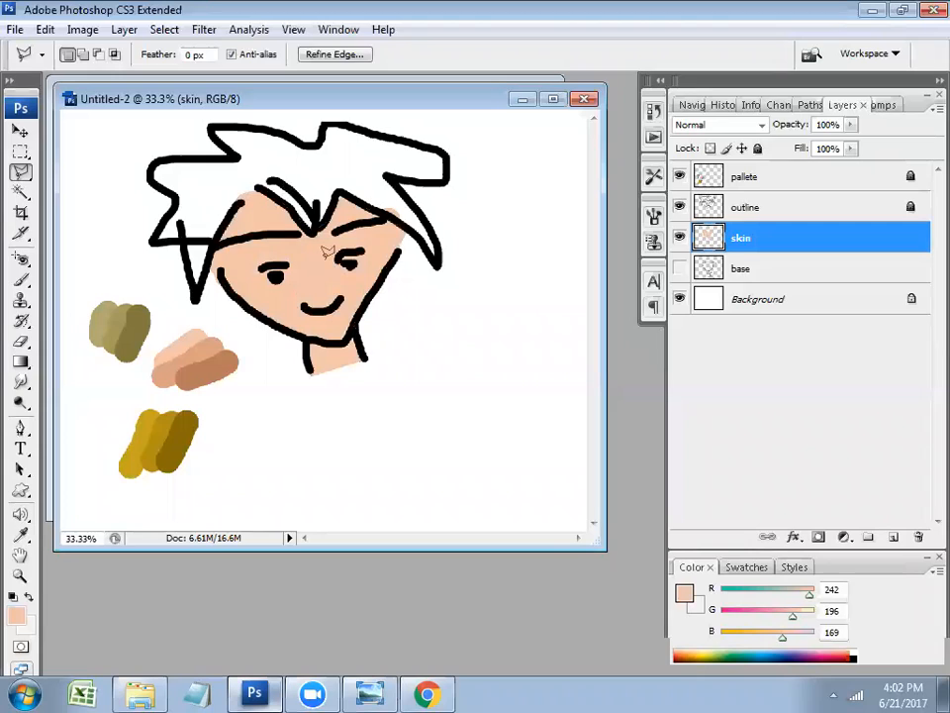
pyautogui.hotkey('ctrl', 'd')
# Select the empty area around the skin with the Magic Wand and invert the selection to cover only the face and neck
pyautogui.press('i')
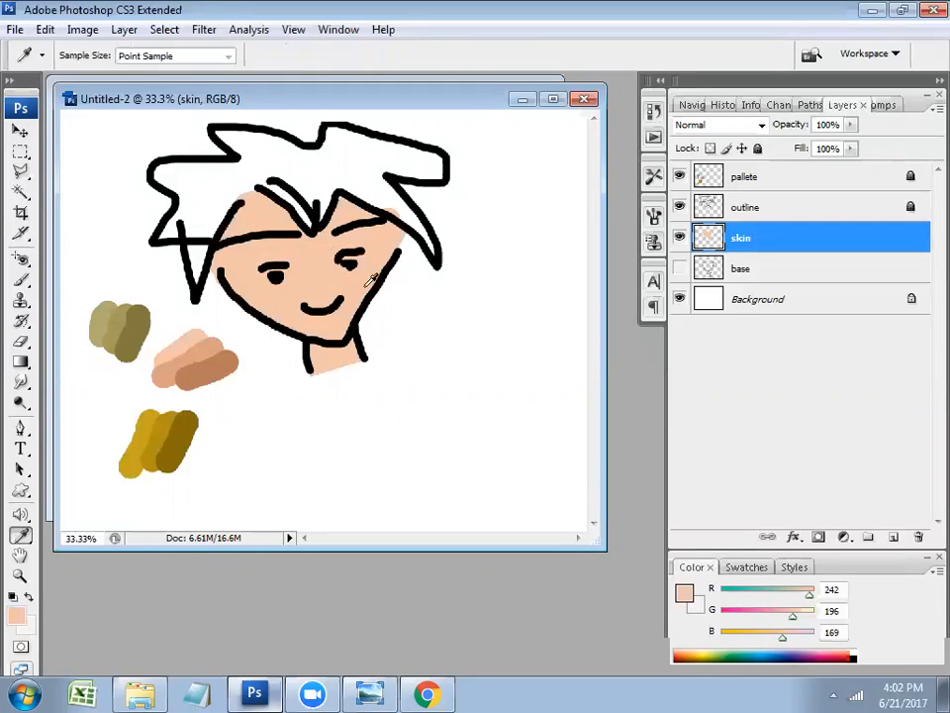
pyautogui.press('w')
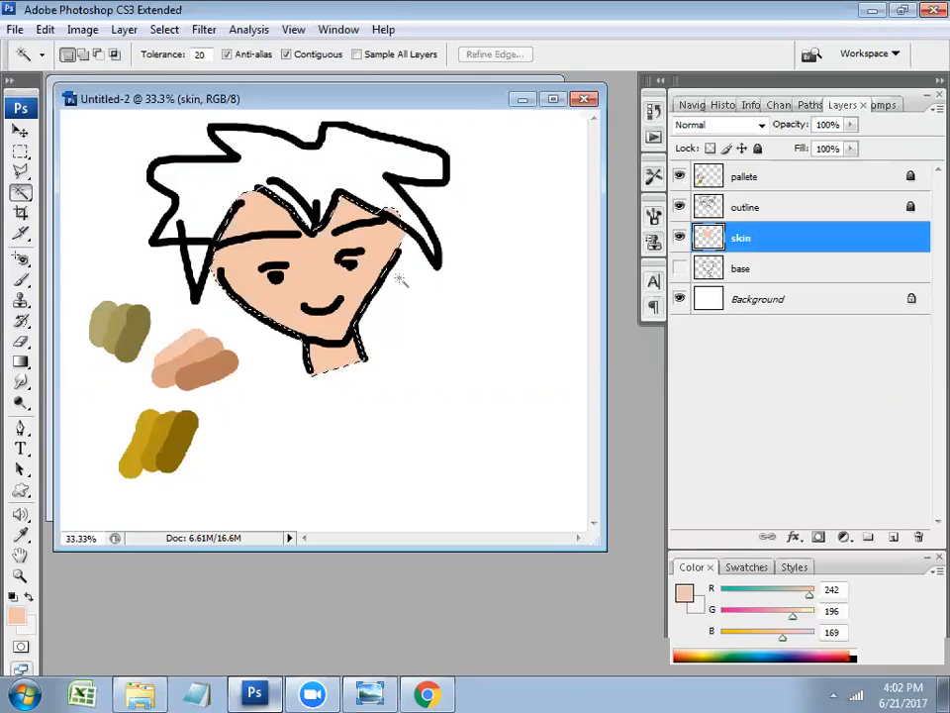
pyautogui.click(476, 377)
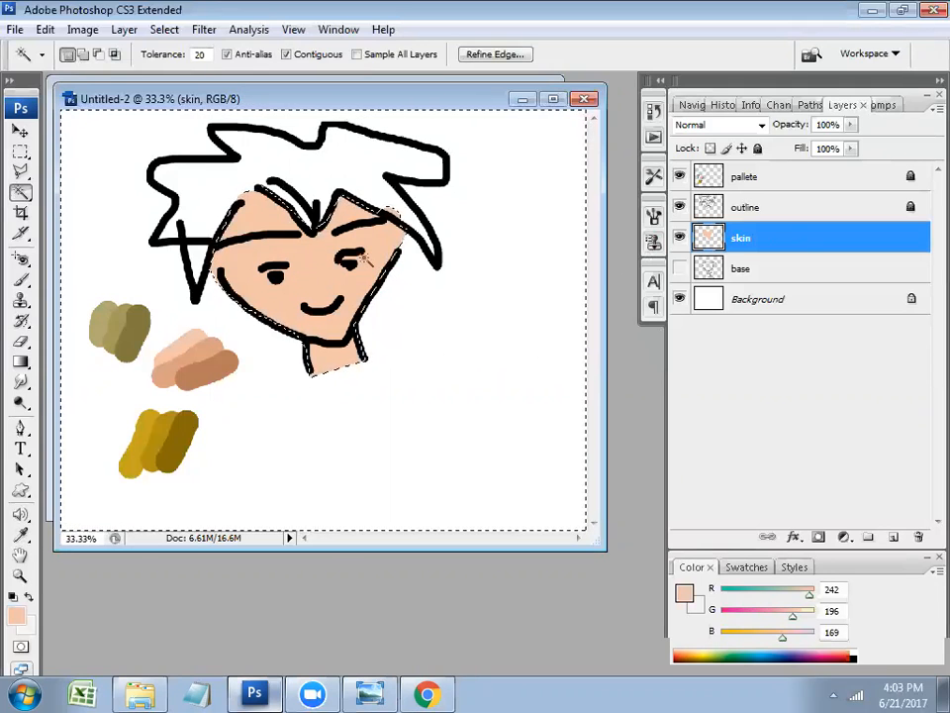
pyautogui.rightClick(454, 343)
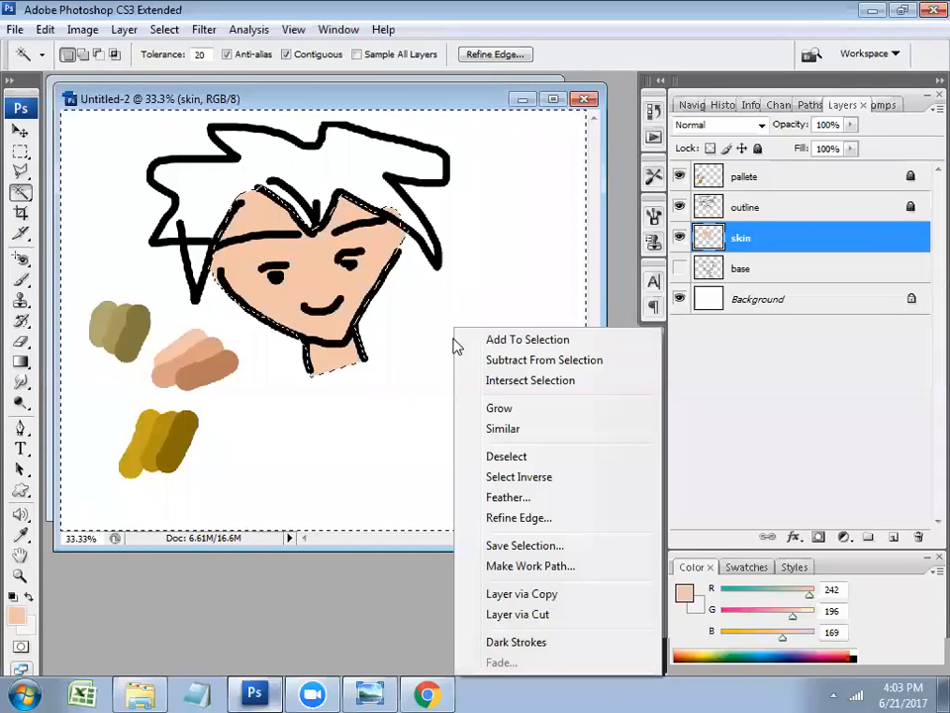
pyautogui.click(564, 481)
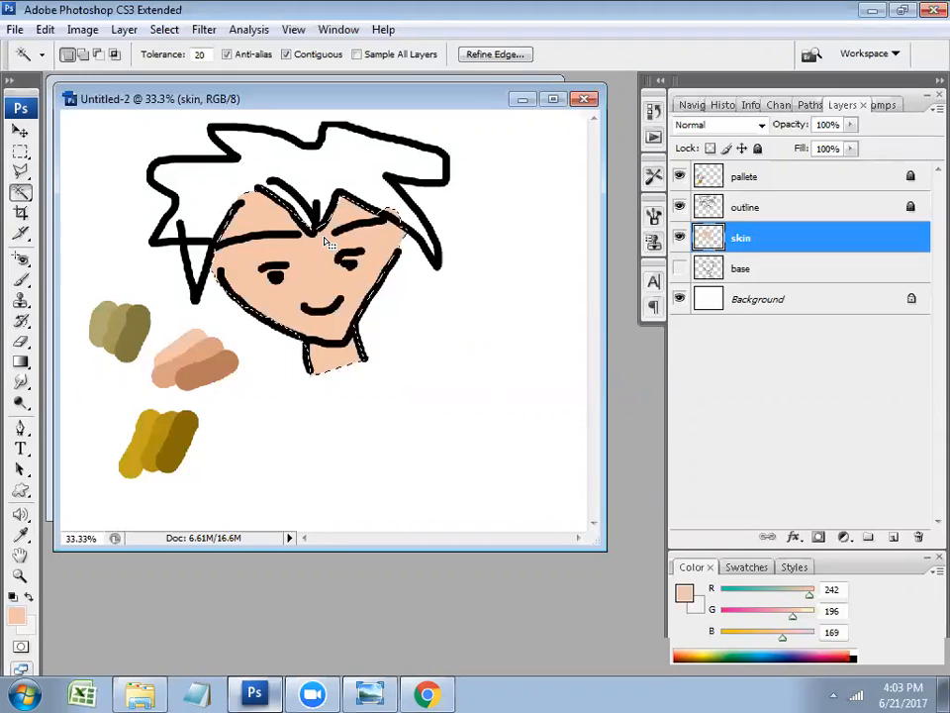
# Sample the darkest skin-tone swatch, RGB 183, 125, 90, and try a brush stroke of it under the hair fringe
pyautogui.press('b')
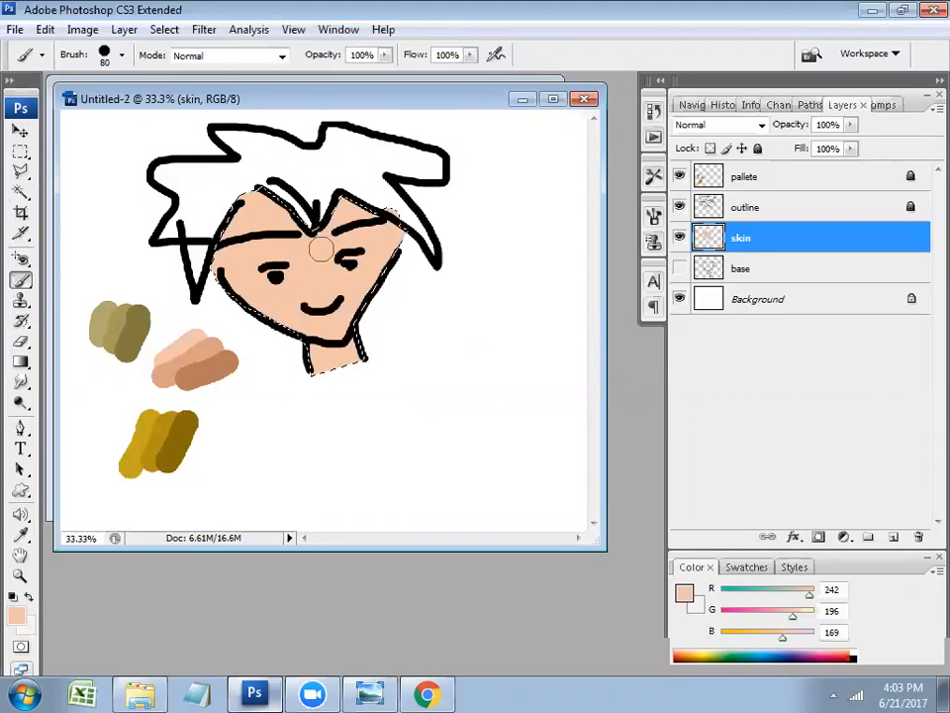
pyautogui.press('i')
pyautogui.keyDown('alt'); pyautogui.click(228, 362); pyautogui.keyUp('alt')
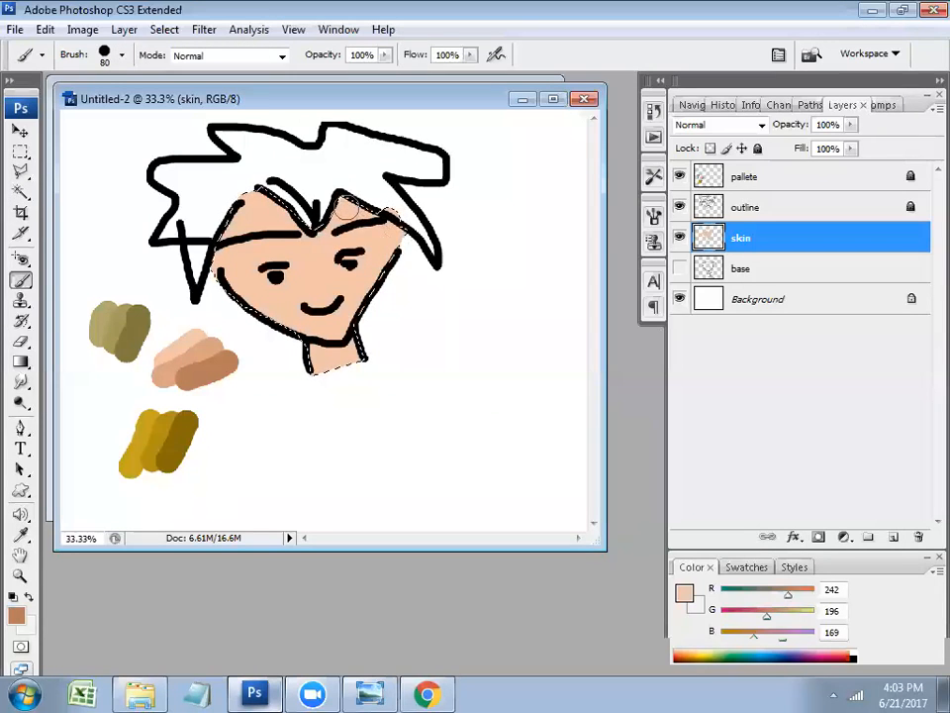
pyautogui.moveTo(349, 206); pyautogui.dragTo(327, 230)
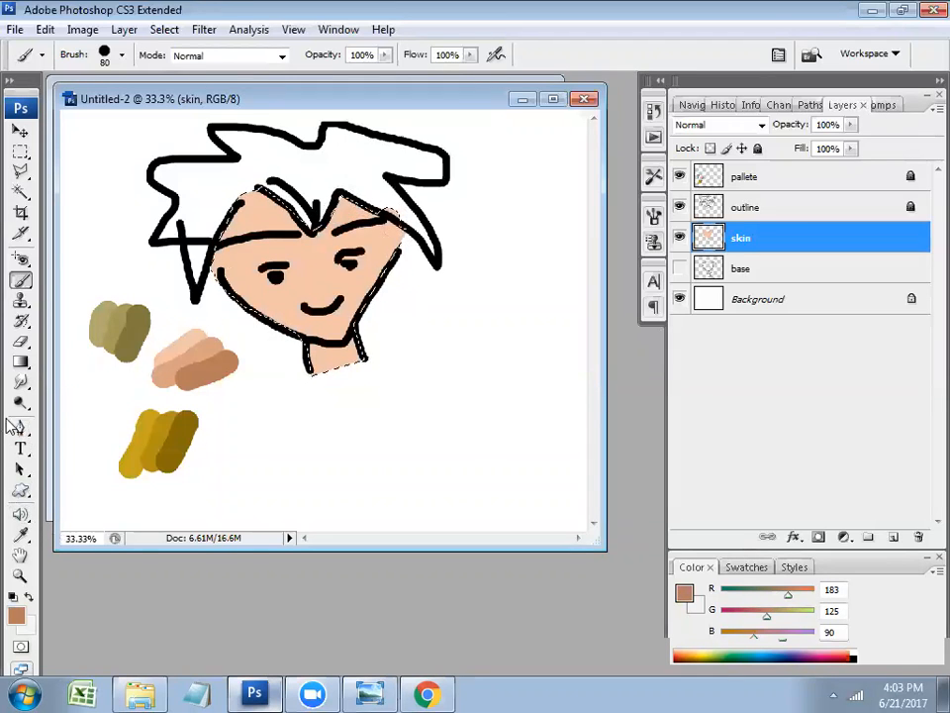
# Try darkening the upper face with the Burn tool on midtones at 50% exposure and undo the stroke
pyautogui.click(21, 402)
pyautogui.click(76, 417)
pyautogui.moveTo(428, 180)
pyautogui.mouseDown()
pyautogui.moveTo(158, 127)
pyautogui.moveTo(492, 190)
pyautogui.moveTo(282, 172)
pyautogui.moveTo(431, 184)
pyautogui.moveTo(62, 220)
pyautogui.moveTo(107, 253)
pyautogui.moveTo(365, 120)
pyautogui.mouseUp()
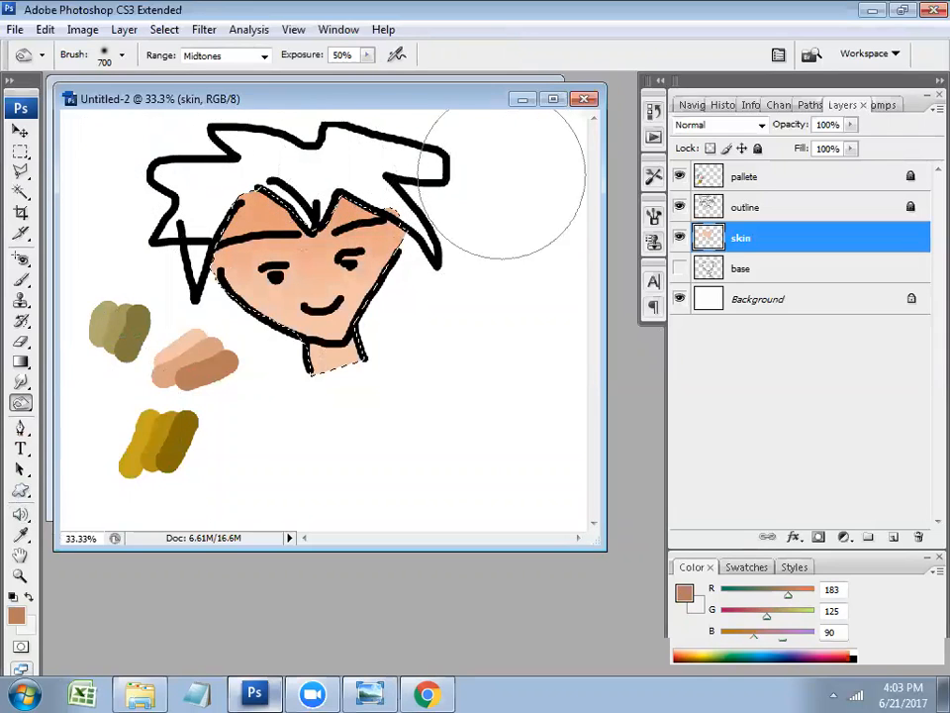
pyautogui.hotkey('ctrl', 'z')
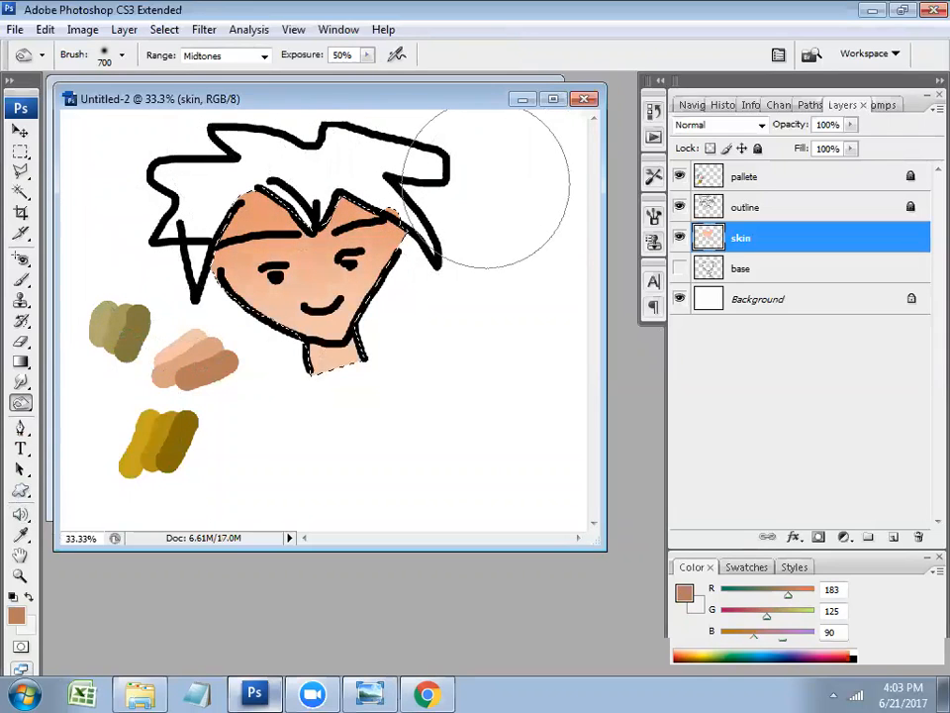
# Enlarge the brush to 175 and paint a brown shadow, RGB 183, 125, 90, along the hairline inside the selection
pyautogui.press('i')
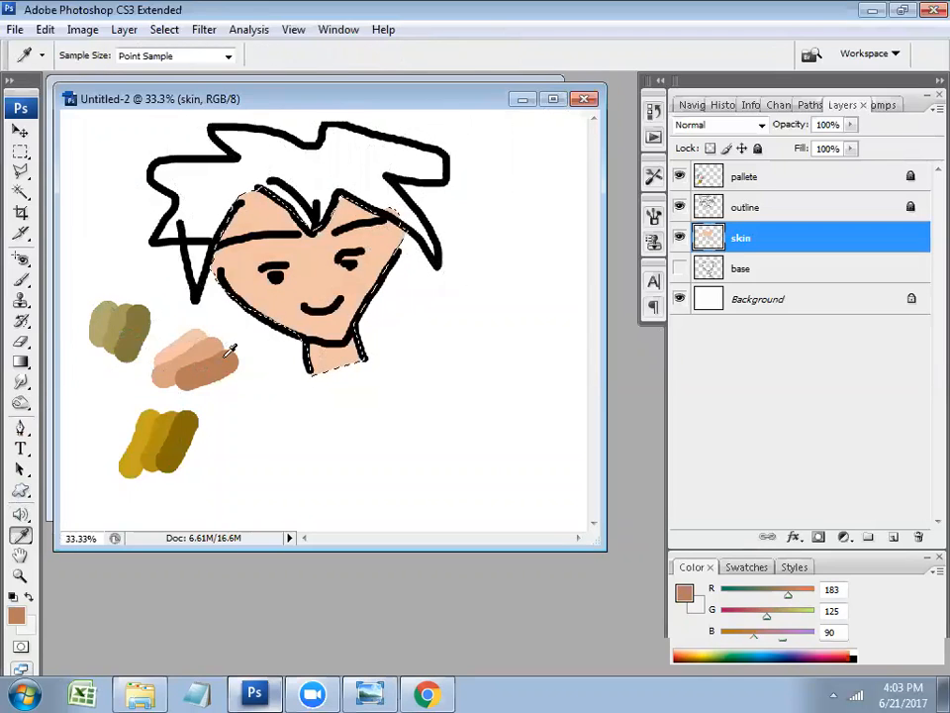
pyautogui.press('v')
pyautogui.press('b')
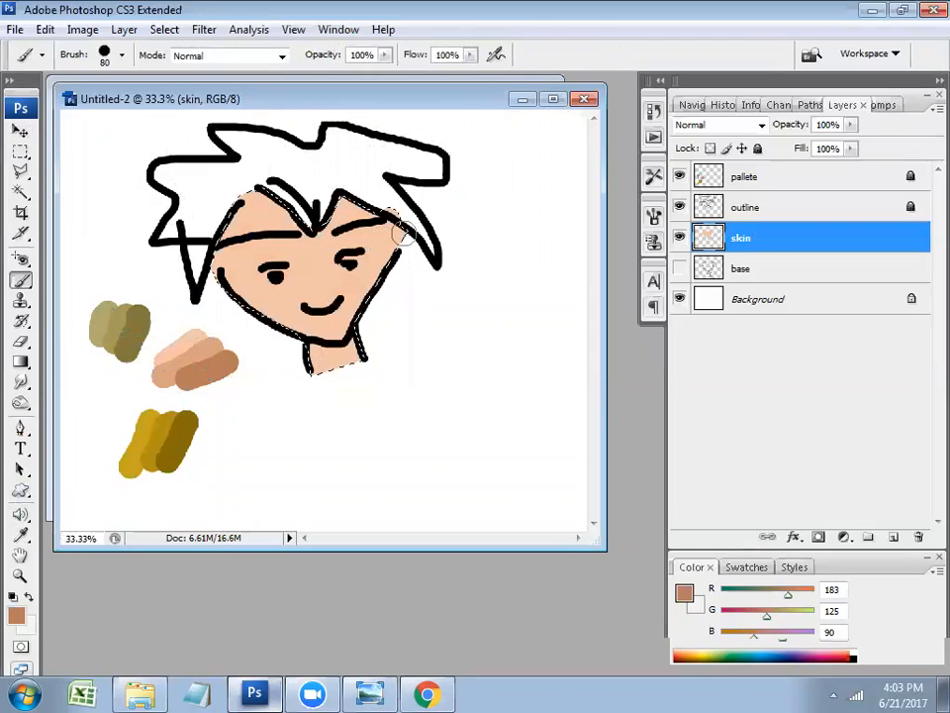
pyautogui.press(']')
pyautogui.press(']')
pyautogui.press(']')
pyautogui.press(']')
pyautogui.press(']')
pyautogui.press(']')
pyautogui.press(']')
pyautogui.press(']')
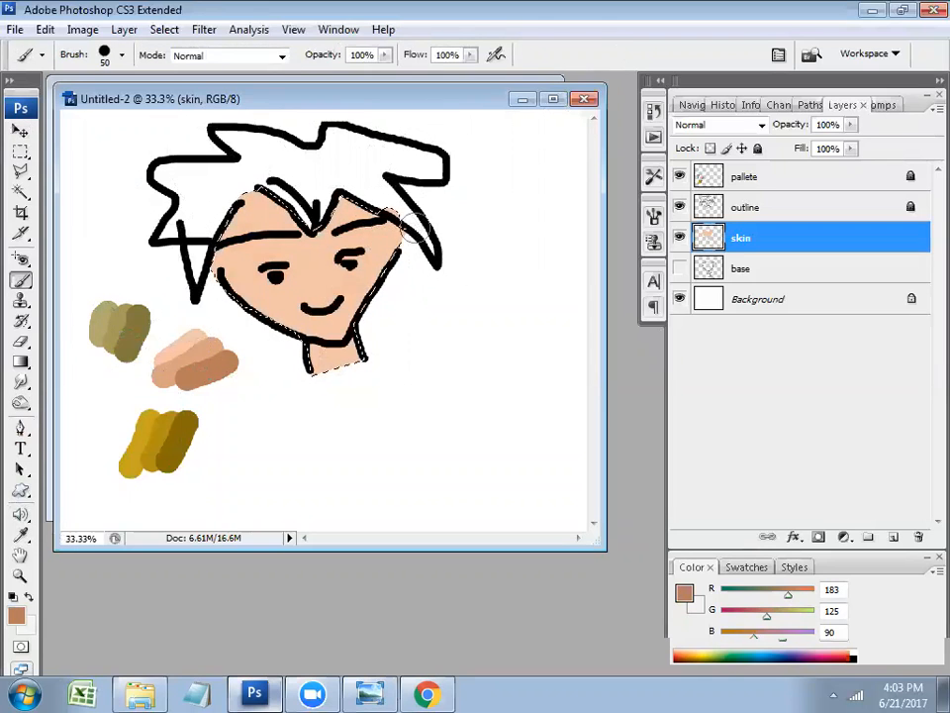
pyautogui.moveTo(416, 228)
pyautogui.mouseDown()
pyautogui.moveTo(358, 181)
pyautogui.moveTo(341, 218)
pyautogui.moveTo(316, 222)
pyautogui.moveTo(283, 209)
pyautogui.moveTo(302, 203)
pyautogui.moveTo(235, 168)
pyautogui.moveTo(237, 188)
pyautogui.moveTo(216, 224)
pyautogui.mouseUp()
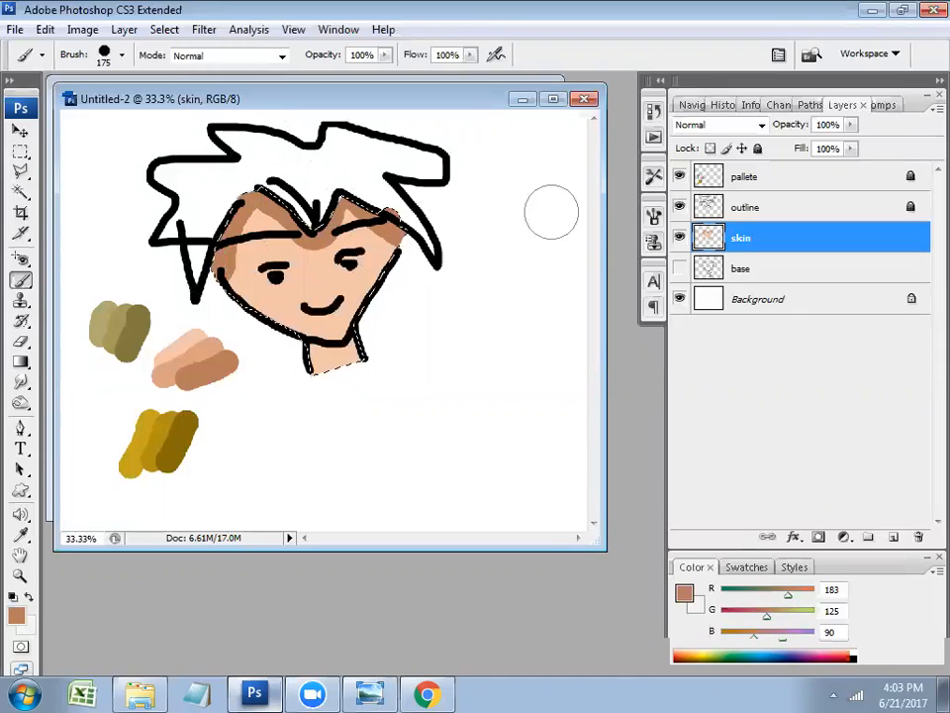
# Sample the middle skin tone, RGB 218, 161, 127, burn the upper face's midtones at 50% exposure, and deselect
pyautogui.press('i')
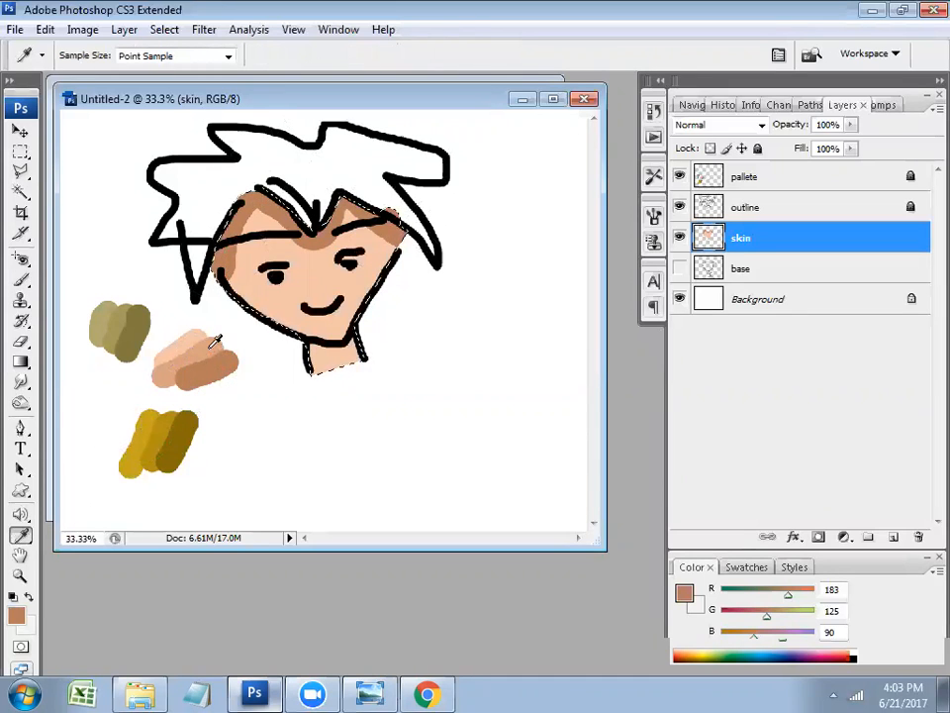
pyautogui.click(212, 345)
pyautogui.press('o')
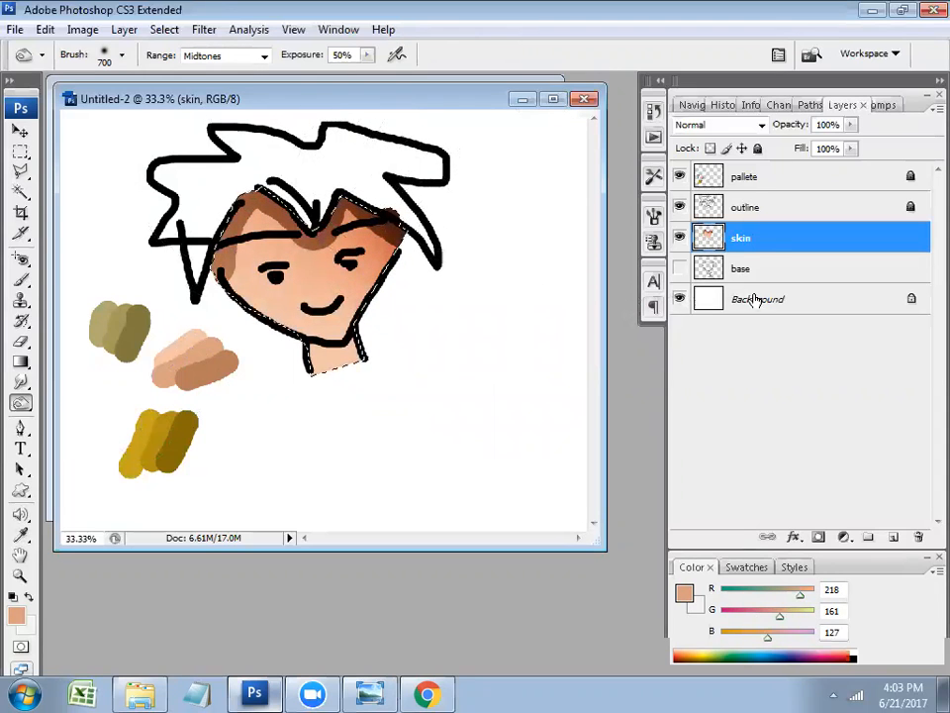
pyautogui.press('w')
pyautogui.hotkey('ctrl', 'd')
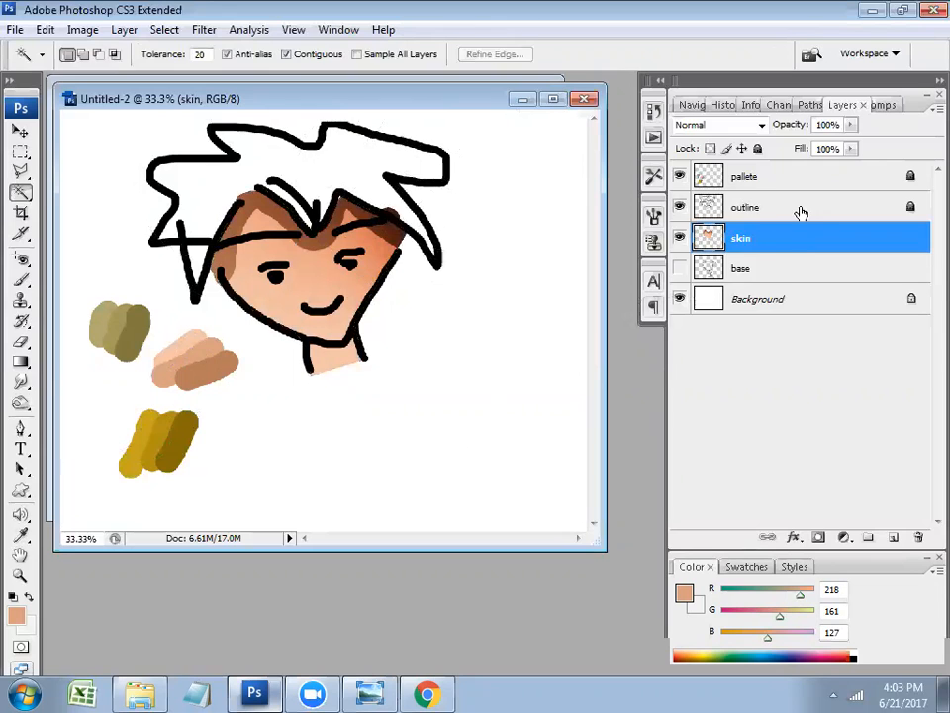
# With the outline layer active, trace the whole hair shape with a closed Polygonal Lasso selection along its black outline
pyautogui.click(801, 210)
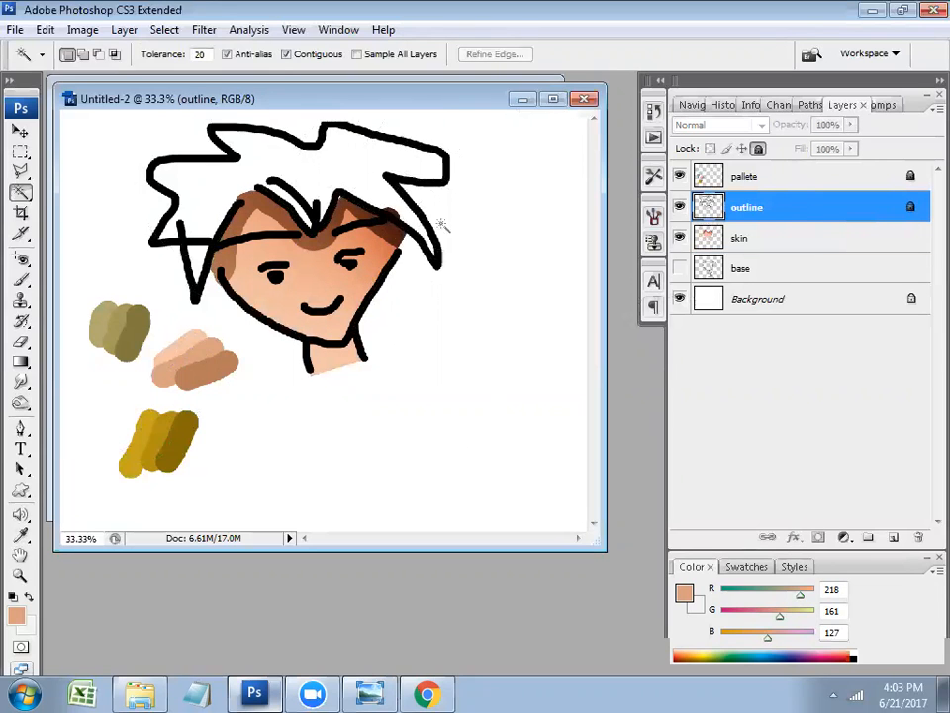
pyautogui.click(328, 176)
pyautogui.hotkey('ctrl', 'd')
pyautogui.press('l')
pyautogui.moveTo(435, 252)
pyautogui.mouseDown()
pyautogui.moveTo(355, 184)
pyautogui.moveTo(340, 183)
pyautogui.moveTo(313, 226)
pyautogui.moveTo(265, 179)
pyautogui.mouseUp()
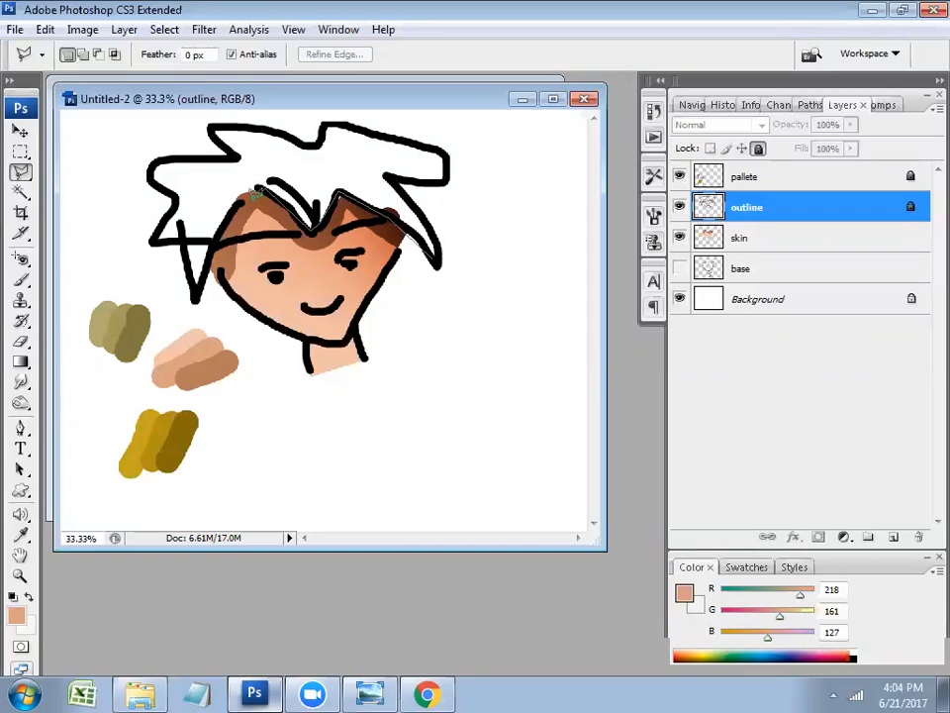
pyautogui.moveTo(218, 226)
pyautogui.mouseDown()
pyautogui.moveTo(148, 213)
pyautogui.moveTo(136, 180)
pyautogui.moveTo(117, 176)
pyautogui.moveTo(119, 151)
pyautogui.mouseUp()
pyautogui.moveTo(174, 201)
pyautogui.mouseDown()
pyautogui.moveTo(150, 170)
pyautogui.moveTo(151, 155)
pyautogui.moveTo(233, 148)
pyautogui.moveTo(208, 120)
pyautogui.moveTo(314, 138)
pyautogui.moveTo(337, 113)
pyautogui.moveTo(450, 144)
pyautogui.moveTo(446, 164)
pyautogui.moveTo(414, 180)
pyautogui.moveTo(439, 175)
pyautogui.moveTo(394, 171)
pyautogui.moveTo(443, 257)
pyautogui.mouseUp()
# Add a new layer directly above the skin layer, keeping the hair selection, and cancel the fill
pyautogui.press('i')
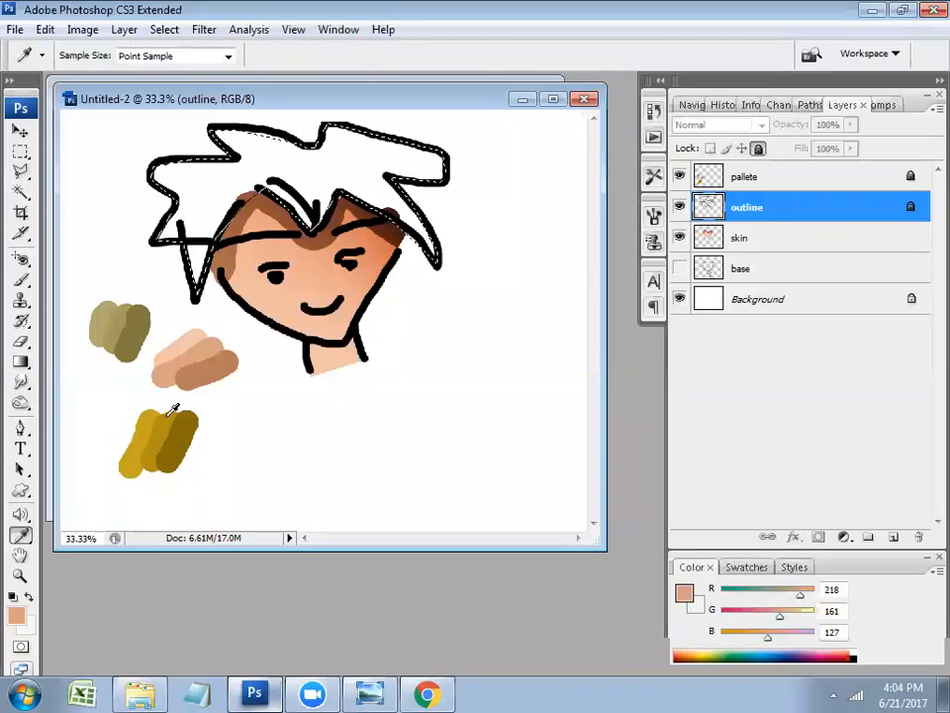
pyautogui.click(755, 249)
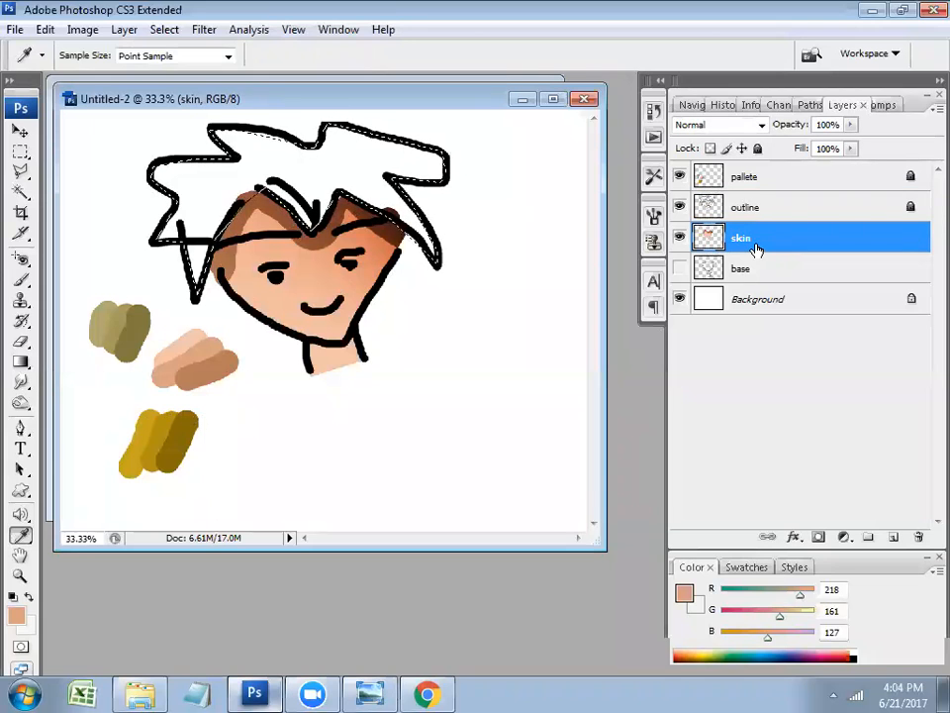
pyautogui.hotkey('ctrl', 'shift', 'alt', 'n')
pyautogui.hotkey('shift', 'F5')
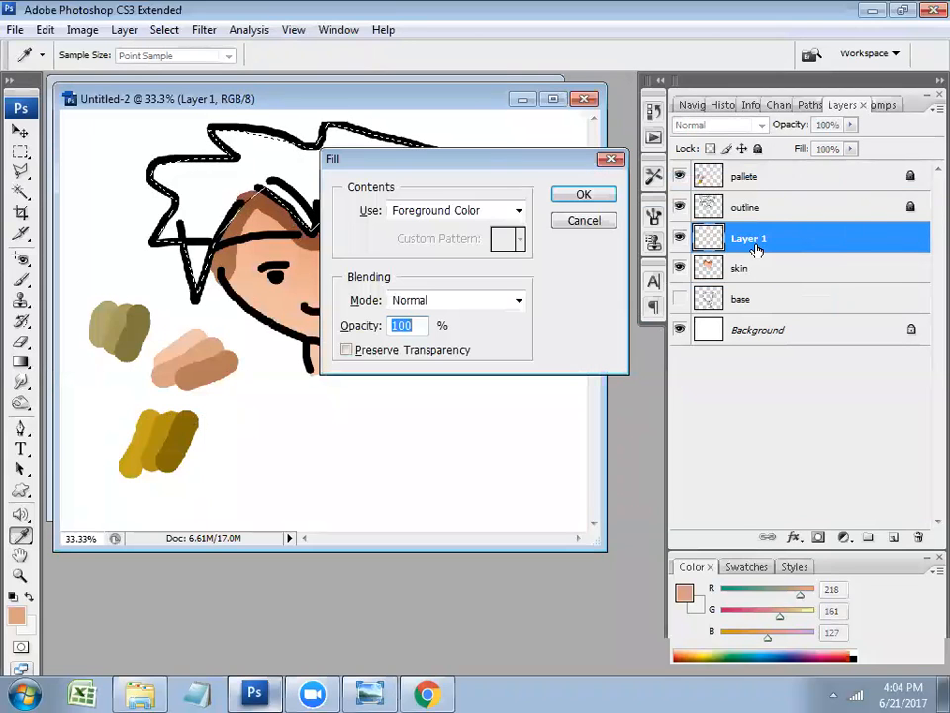
pyautogui.click(594, 225)
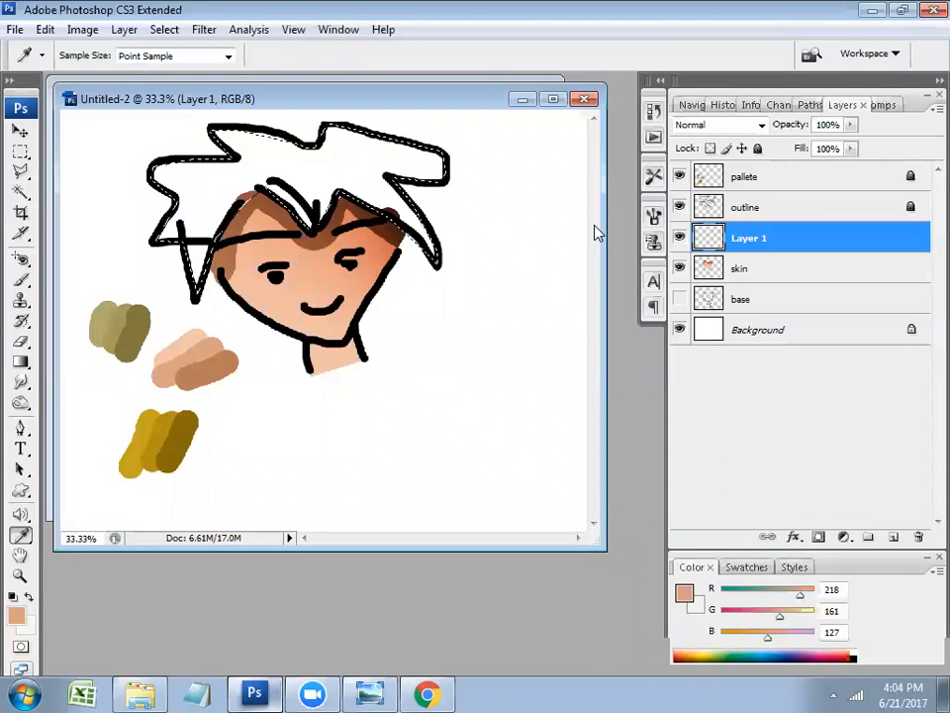
# Fill the hair selection on the new layer with the palette's lightest gold, RGB 199, 165, 30, using the Paint Bucket, and deselect
pyautogui.press('g')
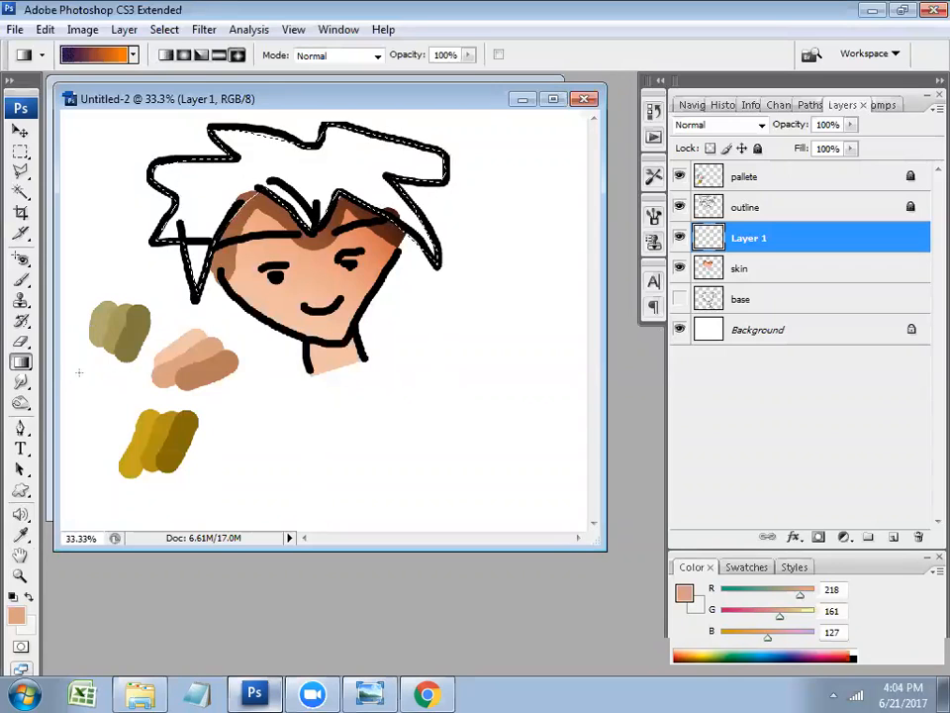
pyautogui.rightClick(19, 364)
pyautogui.click(99, 378)
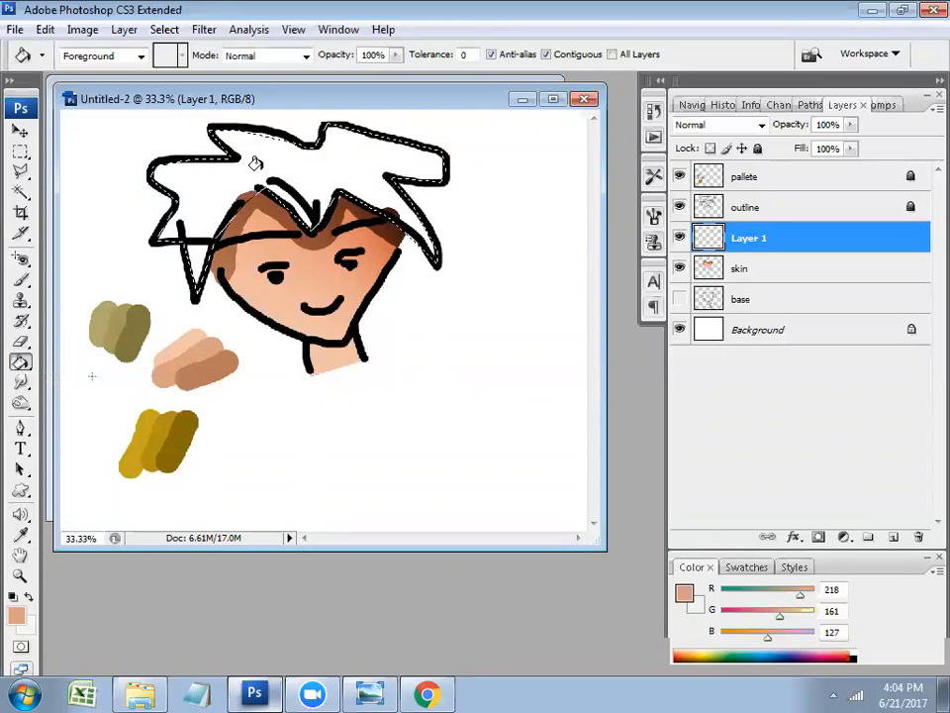
pyautogui.click(256, 163)
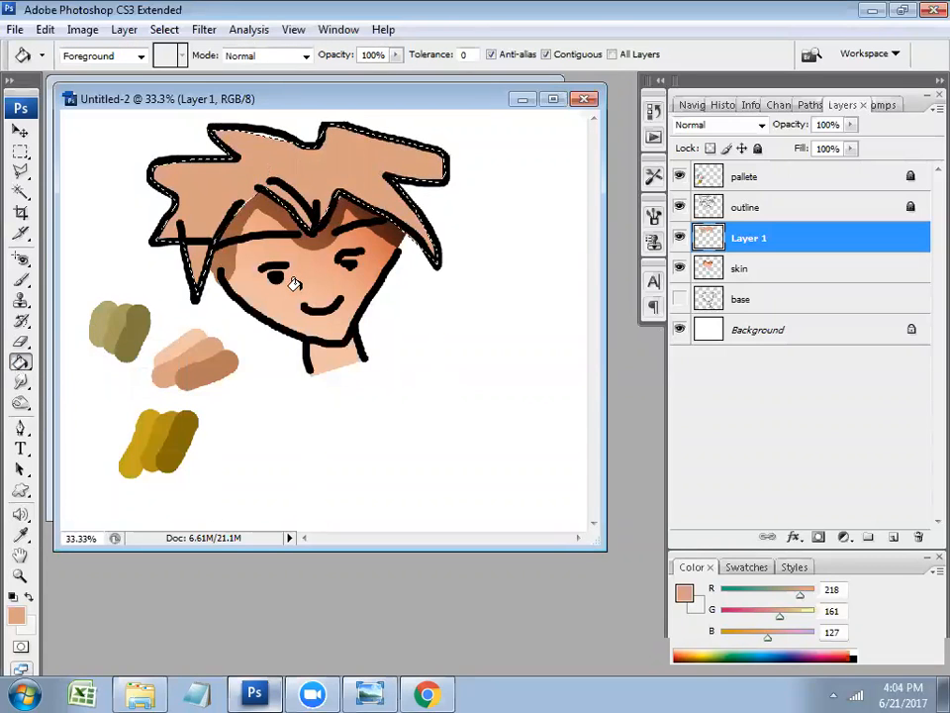
pyautogui.press('i')
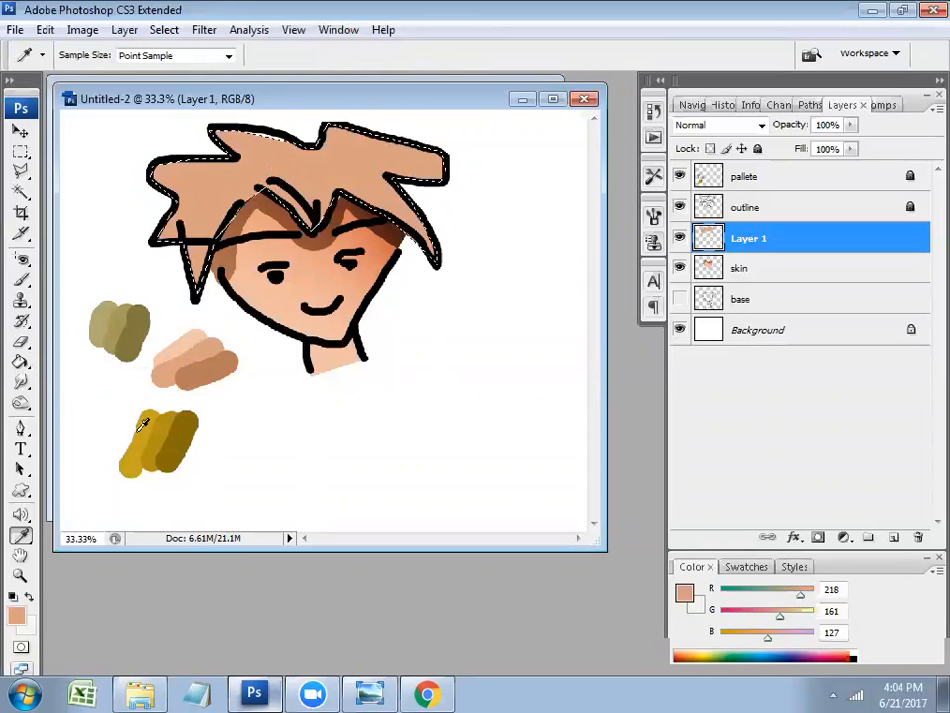
pyautogui.click(162, 414)
pyautogui.press('g')
pyautogui.click(293, 147)
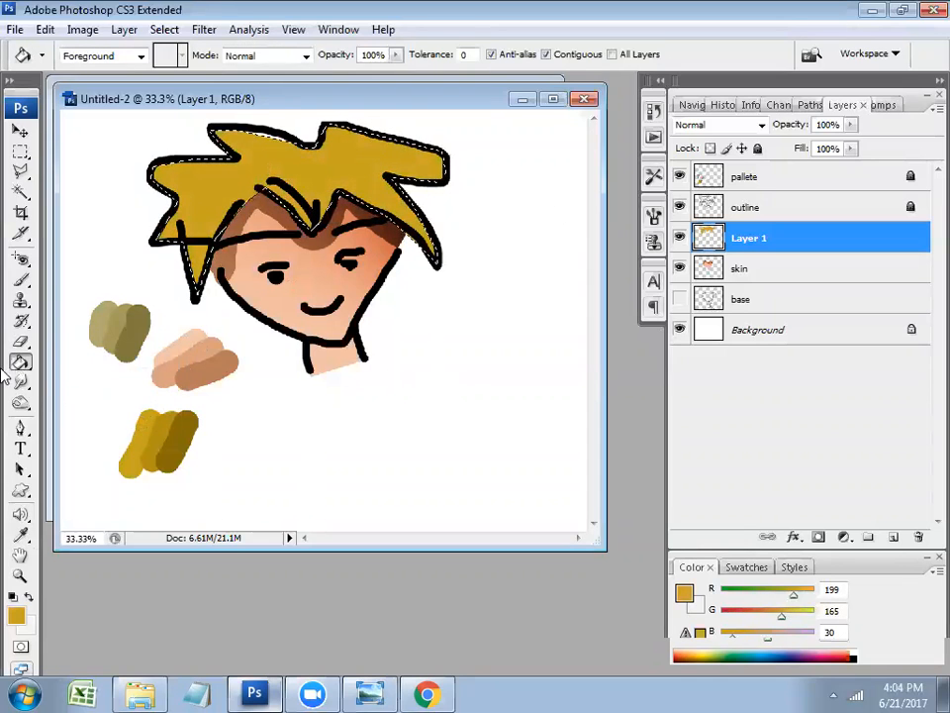
pyautogui.press('w')
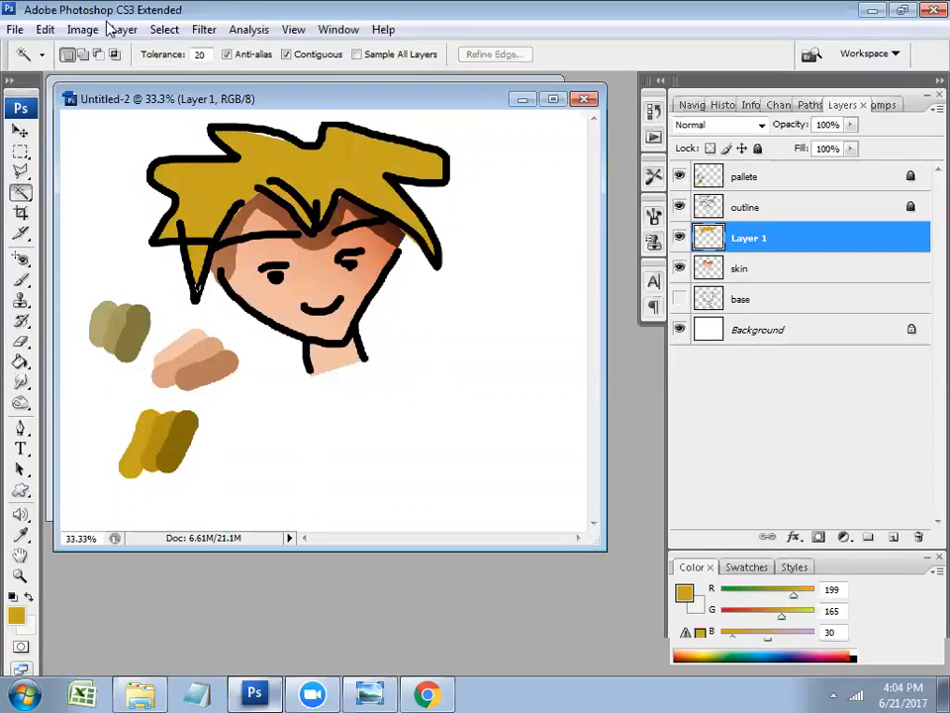
# Recolour the hair layer green with a Hue/Saturation adjustment, setting the hue to +86
pyautogui.click(85, 28)
pyautogui.moveTo(138, 81)
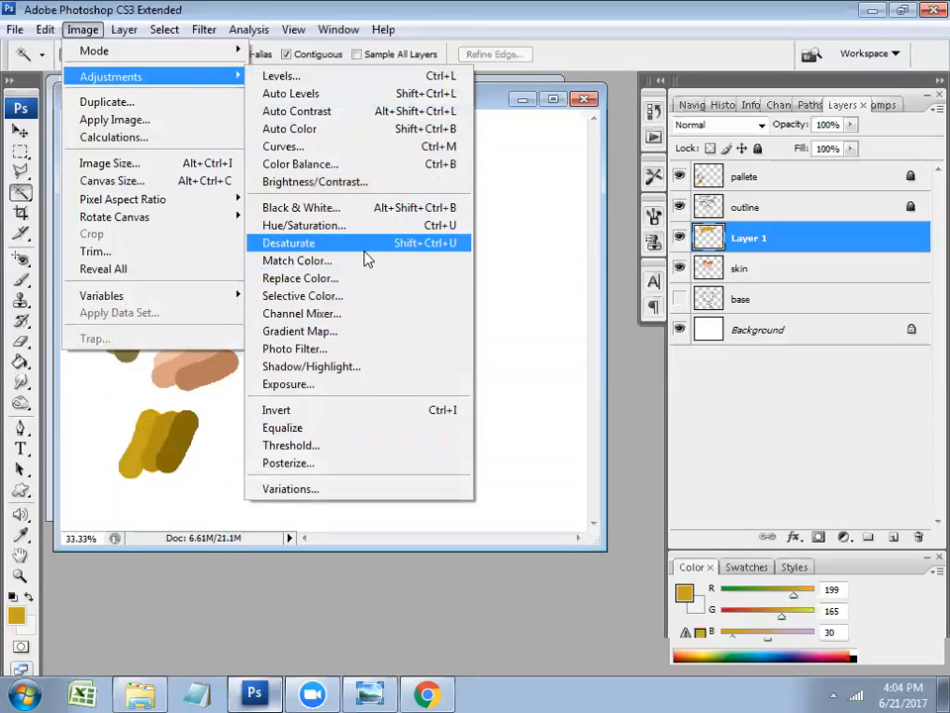
pyautogui.click(326, 224)
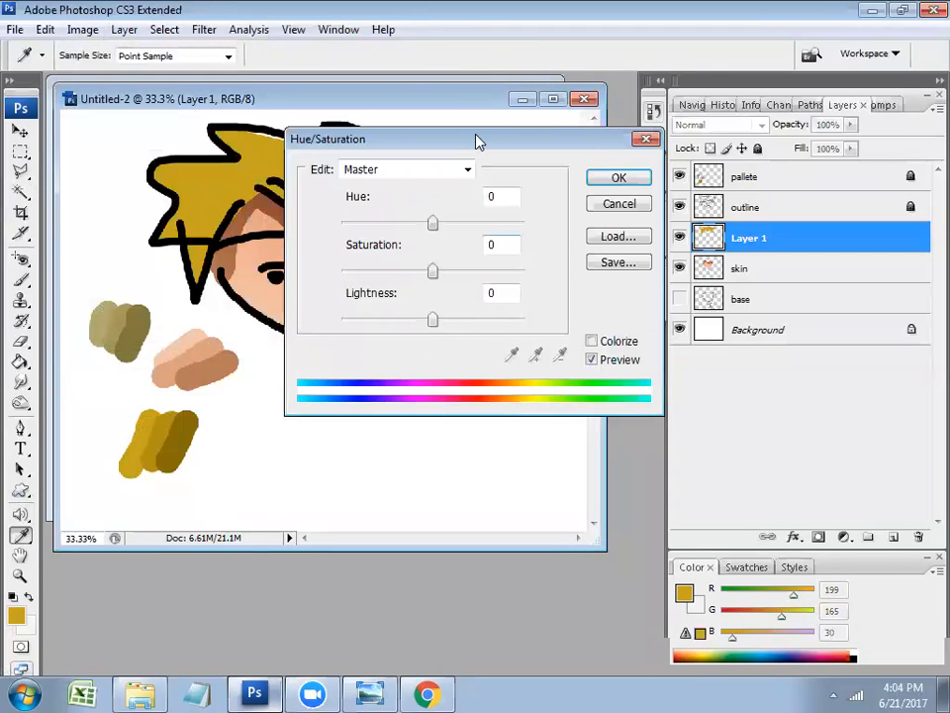
pyautogui.moveTo(477, 142); pyautogui.dragTo(420, 359)
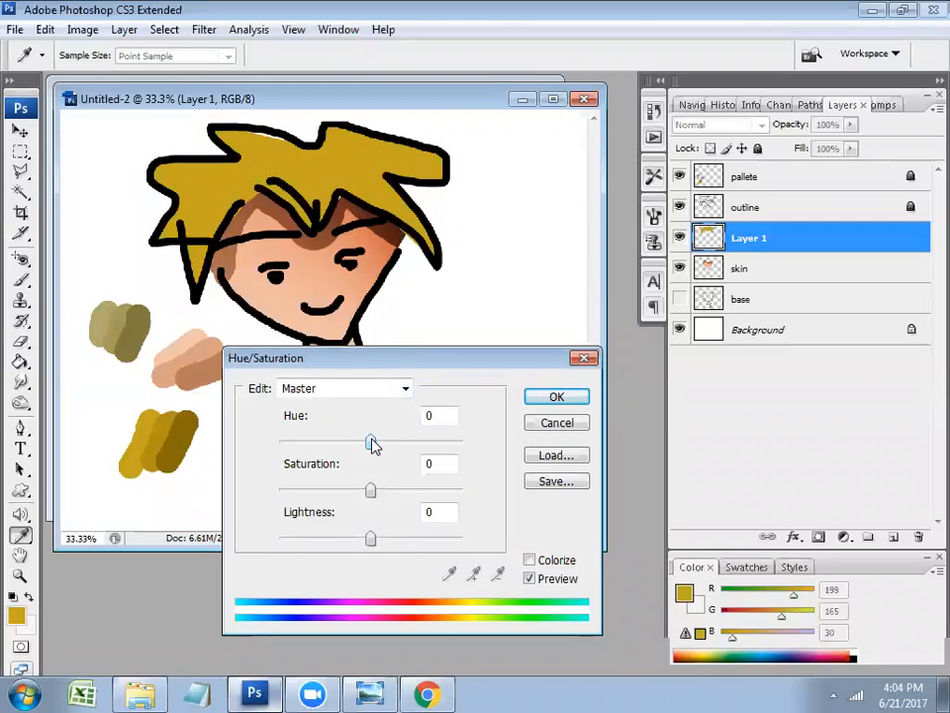
pyautogui.moveTo(371, 442); pyautogui.dragTo(320, 445)
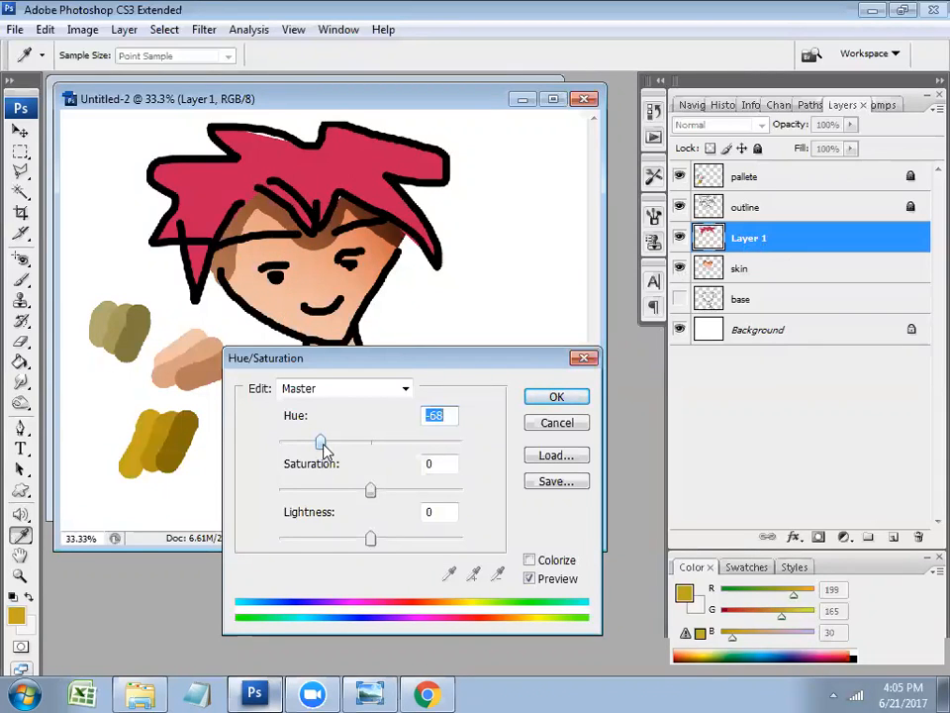
pyautogui.moveTo(322, 447); pyautogui.dragTo(429, 457)
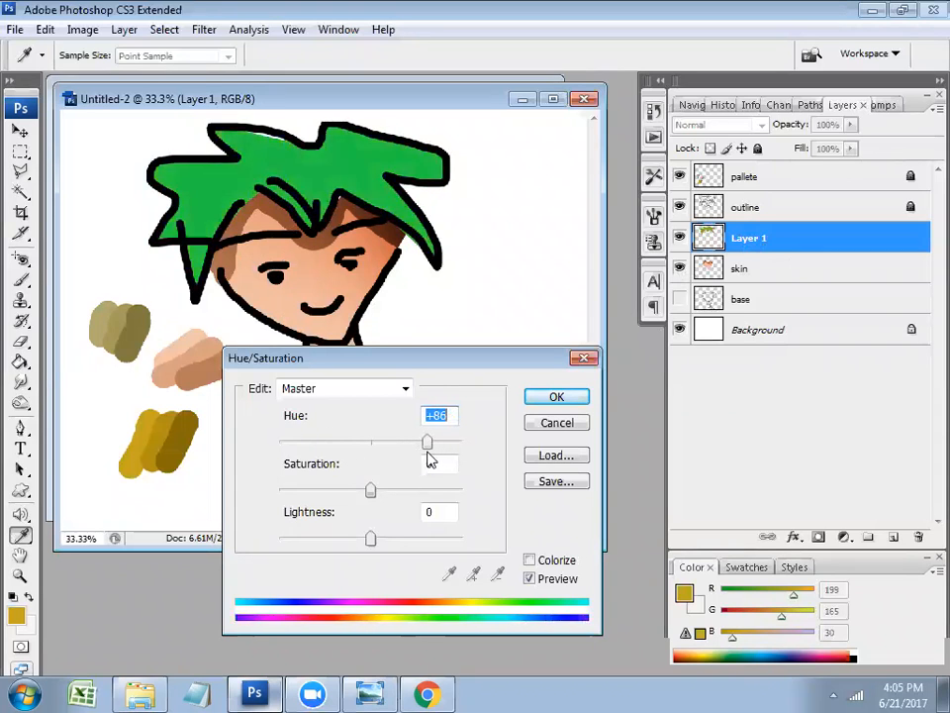
pyautogui.click(556, 396)
pyautogui.press('w')
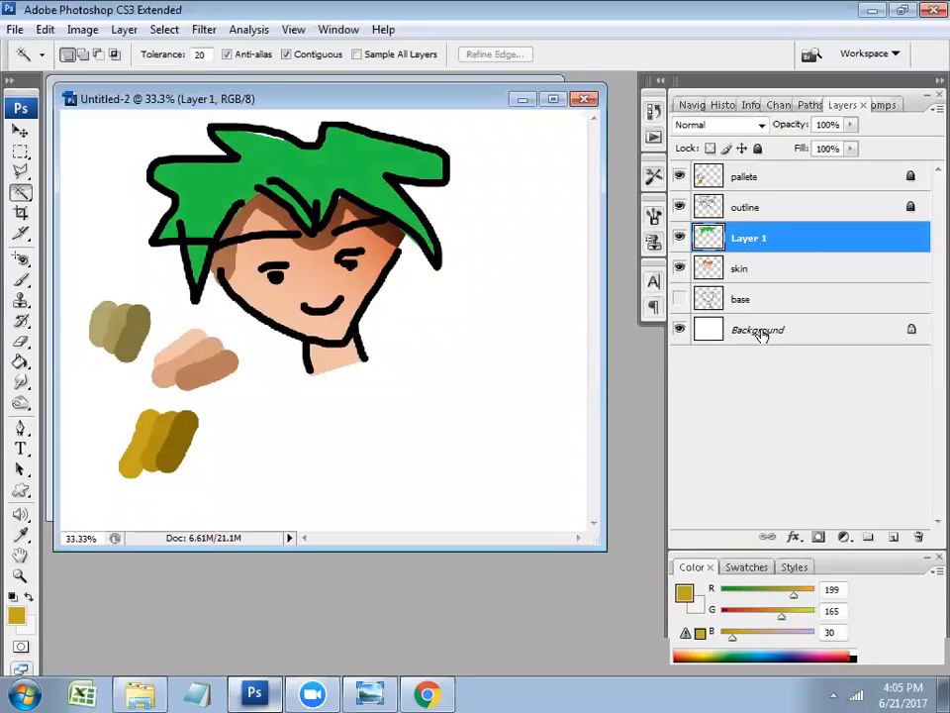
# Add a new layer directly above the skin layer and paint both eye whites in RGB 243, 243, 243 with a size 90 brush
pyautogui.click(796, 270)
pyautogui.hotkey('ctrl', 'shift', 'alt', 'n')
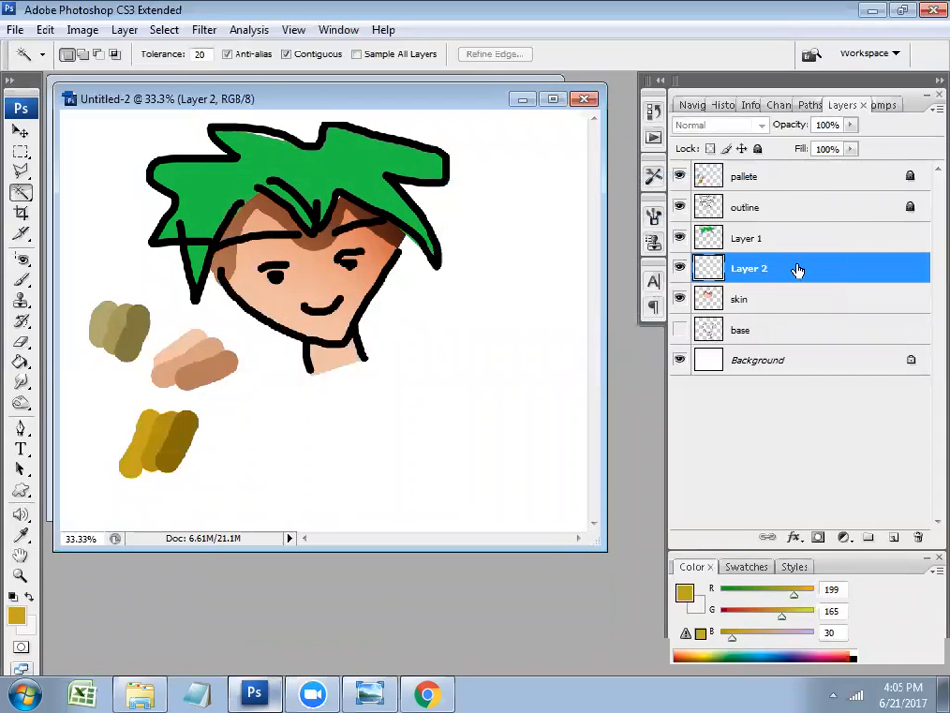
pyautogui.press('b')
pyautogui.press('x')
pyautogui.press('[')
pyautogui.press('[')
pyautogui.press('[')
pyautogui.press('[')
pyautogui.click(349, 263)
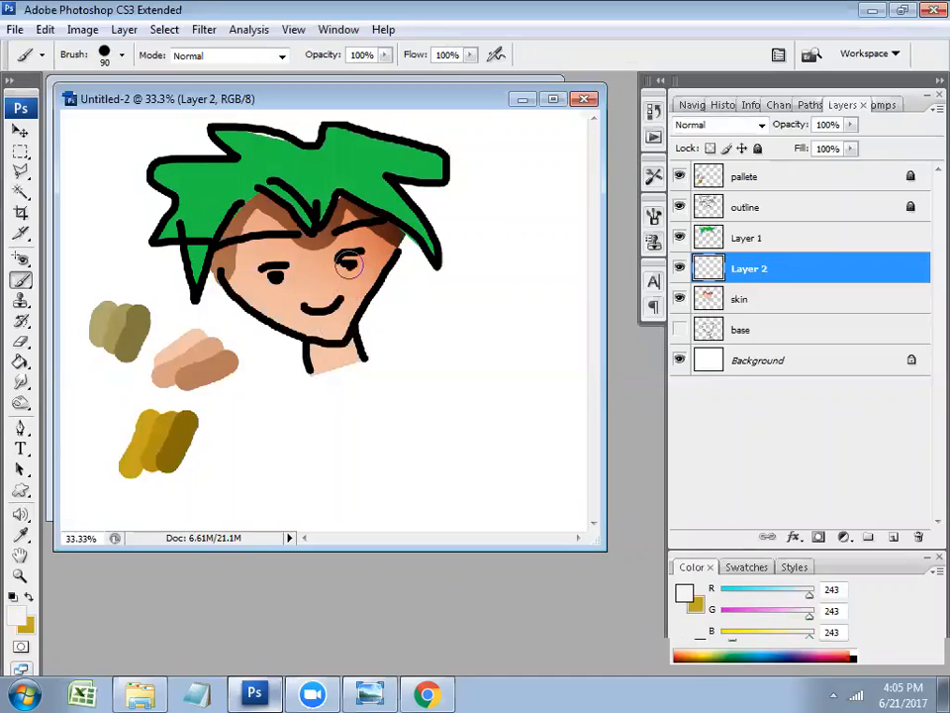
pyautogui.click(274, 276)
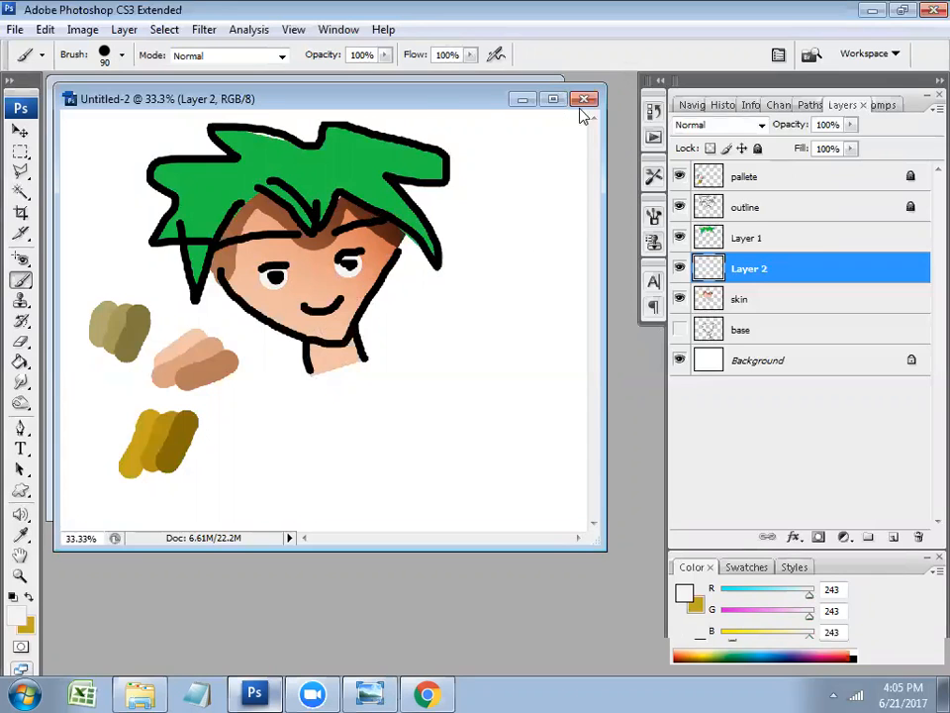
# Show the base sketch layer and hide the skin, hair, eye-white and outline layers
pyautogui.moveTo(429, 96); pyautogui.dragTo(415, 136)
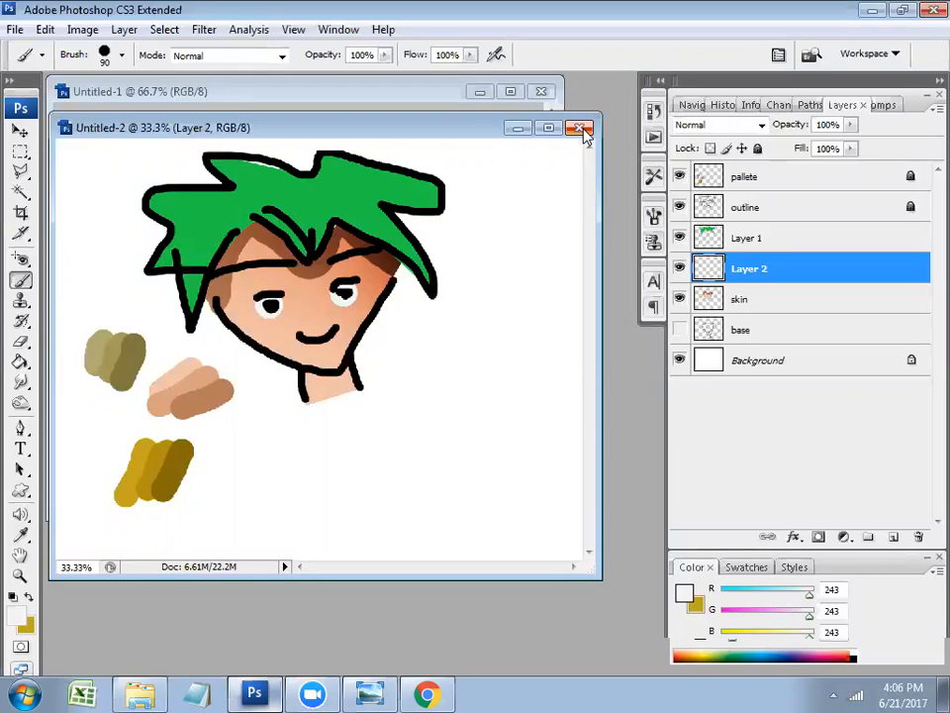
pyautogui.click(679, 330)
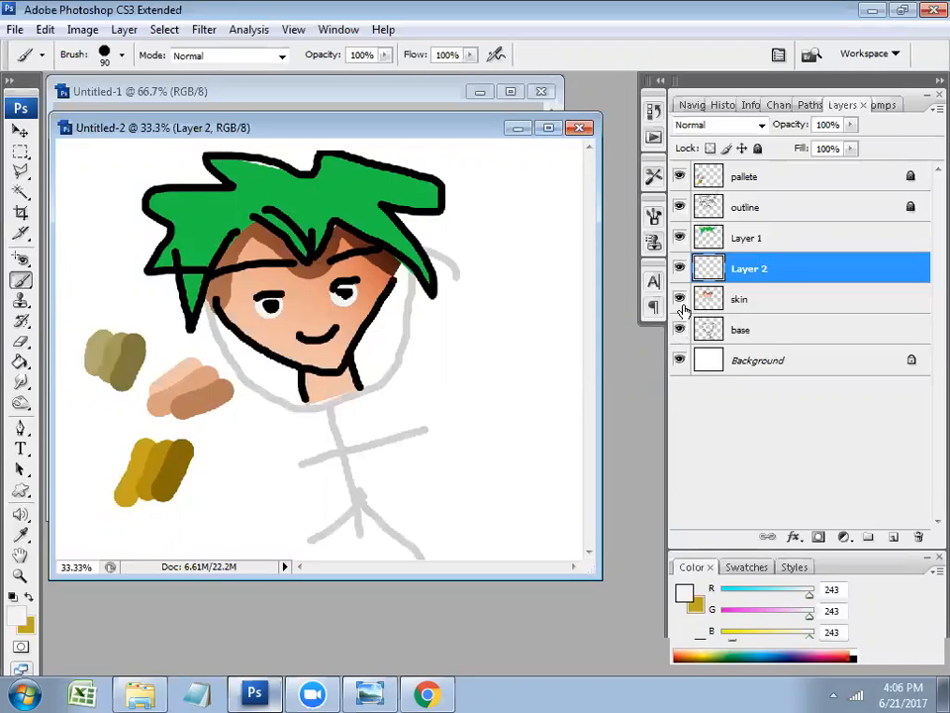
pyautogui.click(680, 301)
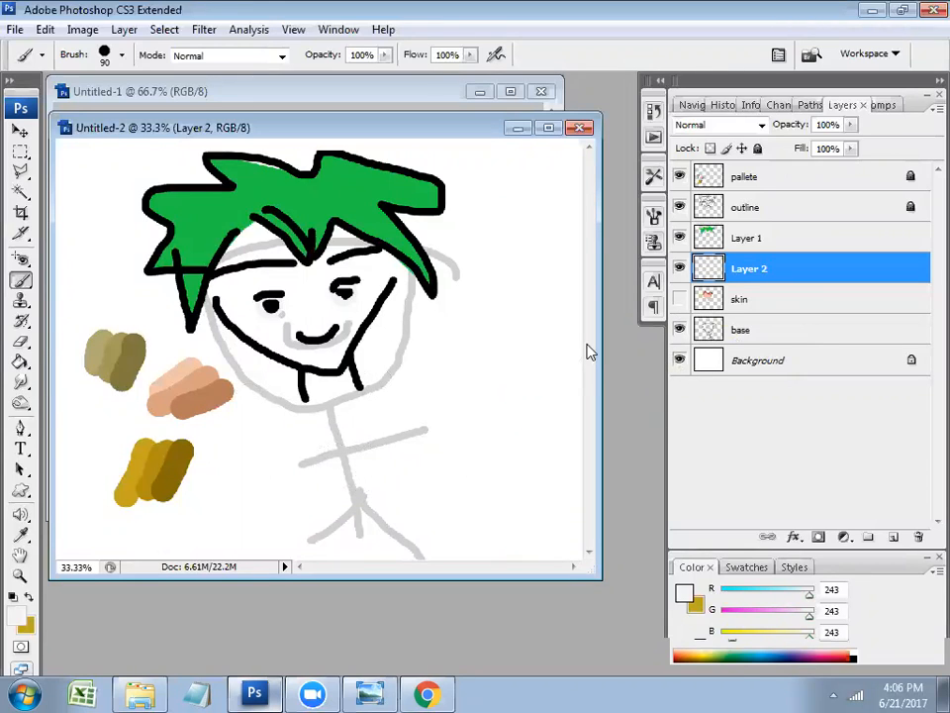
pyautogui.click(769, 210)
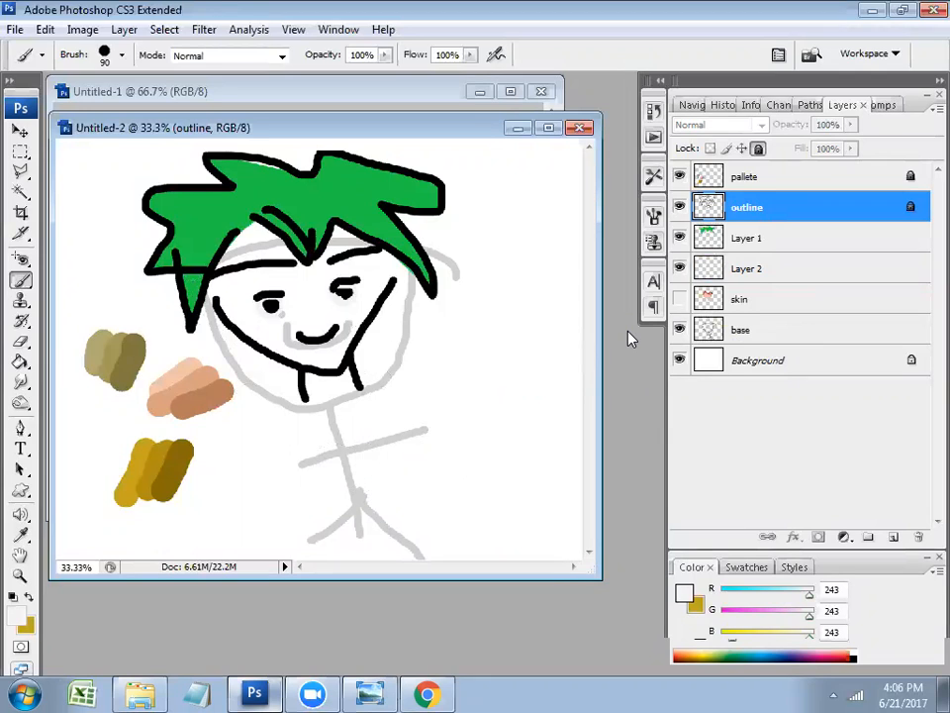
pyautogui.click(782, 331)
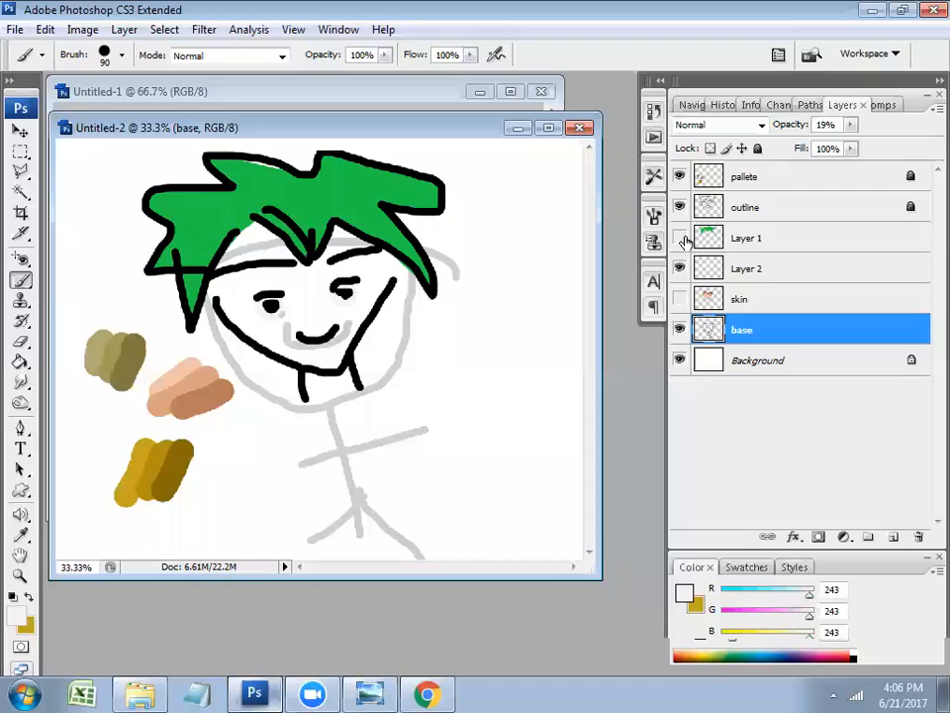
pyautogui.click(679, 237)
pyautogui.click(679, 268)
pyautogui.click(679, 207)
# Make the base layer active and raise its opacity to 100%
pyautogui.click(759, 207)
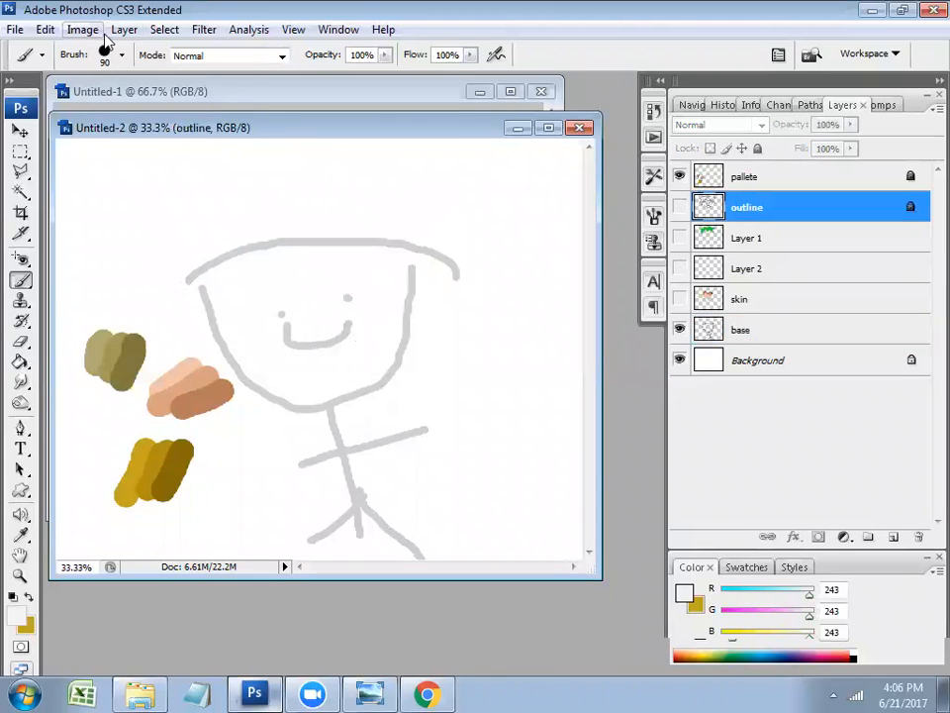
pyautogui.click(84, 28)
pyautogui.click(768, 331)
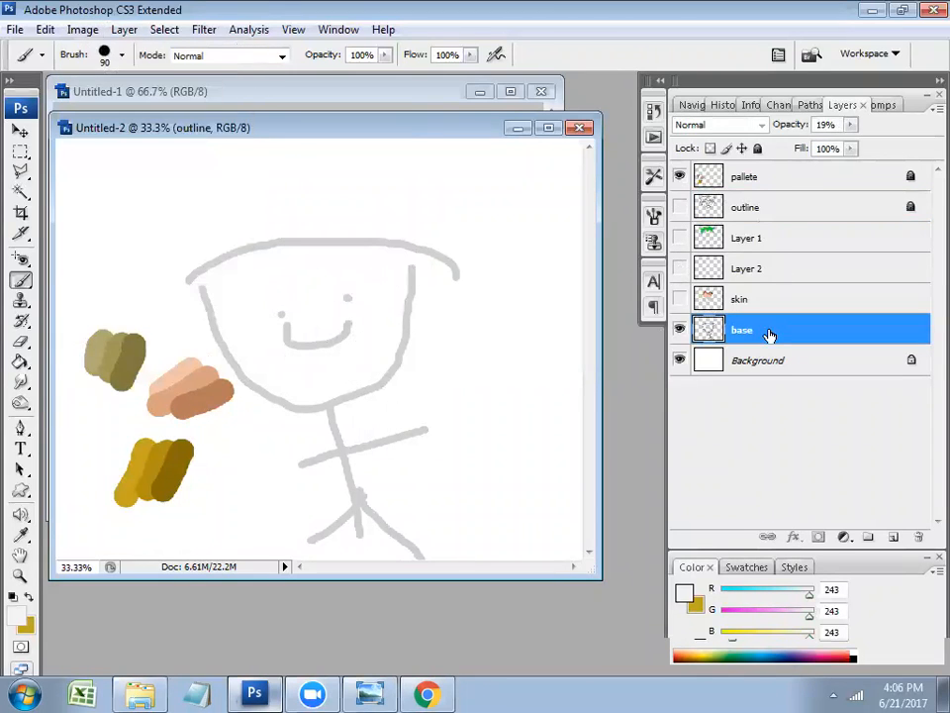
pyautogui.click(82, 29)
pyautogui.moveTo(122, 77)
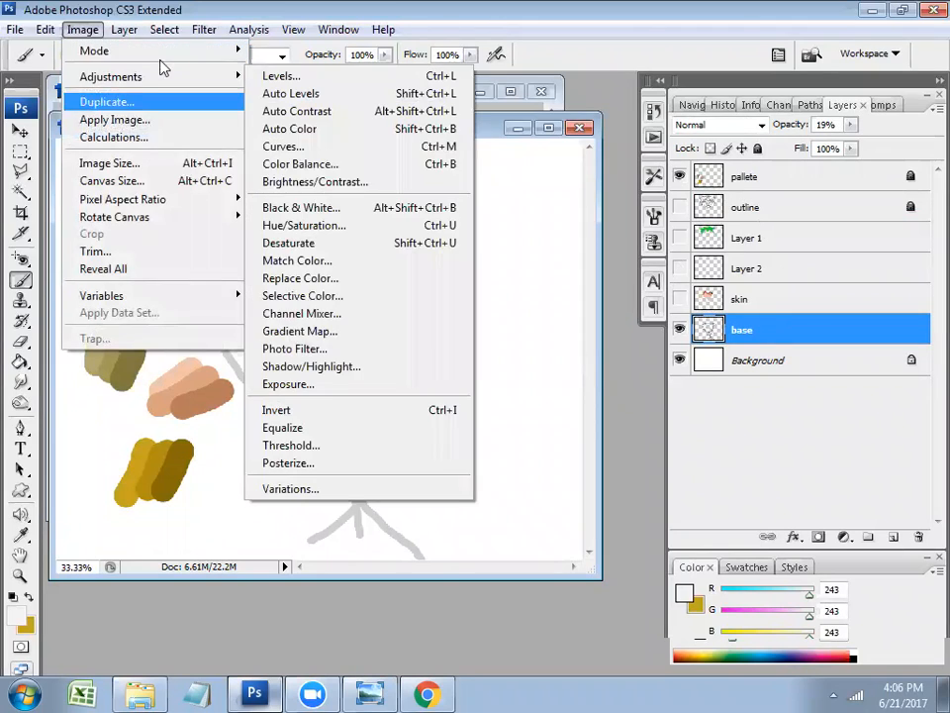
pyautogui.click(681, 329)
pyautogui.click(681, 328)
pyautogui.moveTo(777, 125); pyautogui.dragTo(924, 127)
# Apply a Levels adjustment to the base layer, shifting the midtone input slider slightly towards the highlights
pyautogui.click(71, 33)
pyautogui.moveTo(93, 79)
pyautogui.click(280, 74)
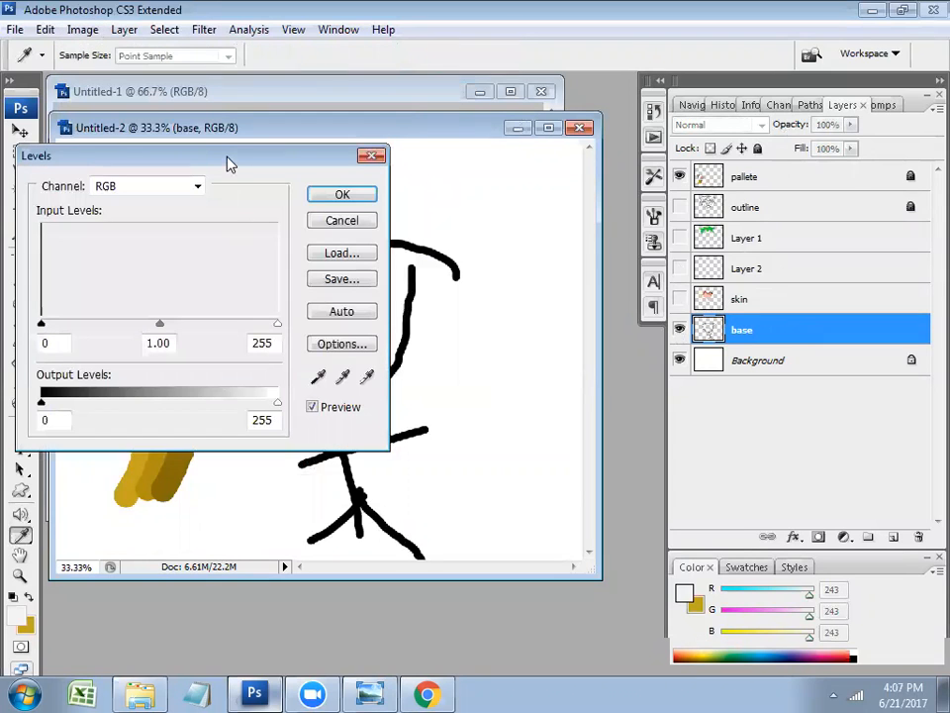
pyautogui.moveTo(228, 163); pyautogui.dragTo(622, 200)
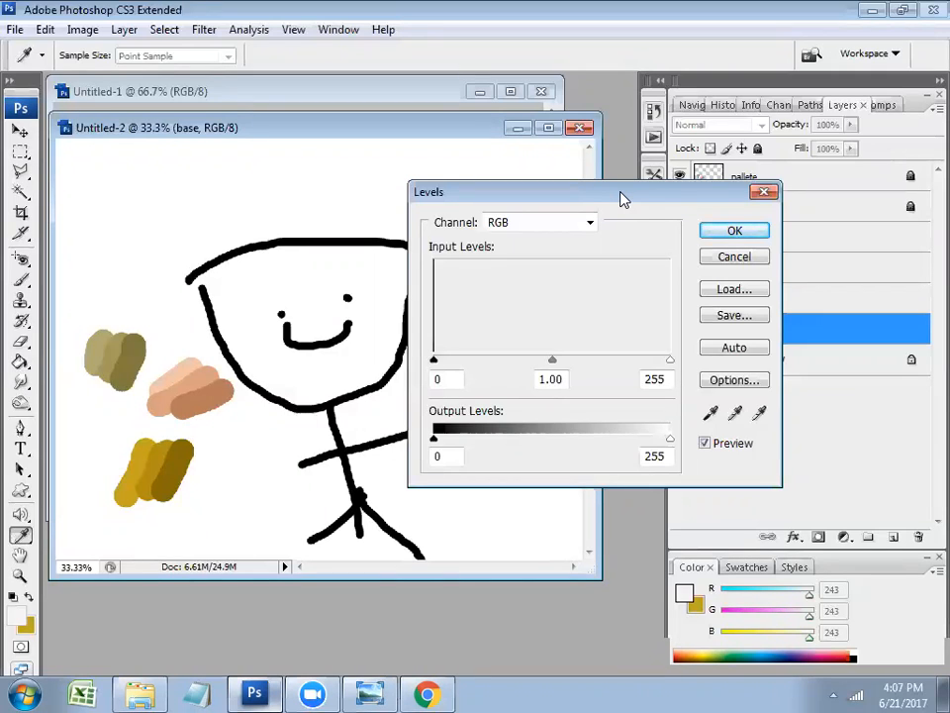
pyautogui.moveTo(552, 359)
pyautogui.mouseDown()
pyautogui.moveTo(530, 365)
pyautogui.moveTo(569, 366)
pyautogui.mouseUp()
pyautogui.click(751, 232)
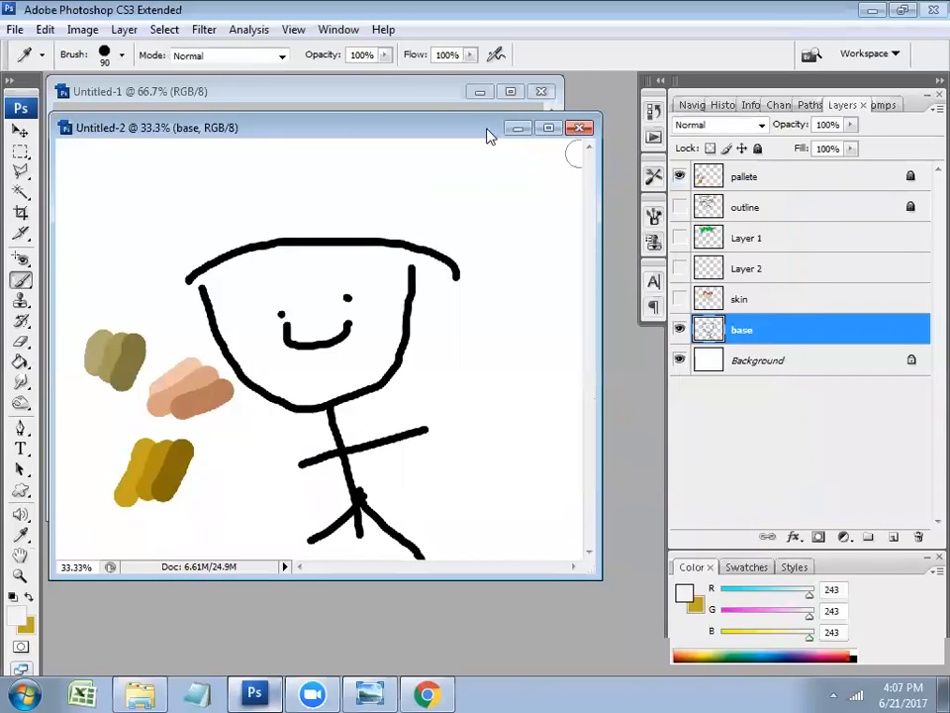
pyautogui.moveTo(345, 131)
pyautogui.mouseDown()
pyautogui.moveTo(328, 95)
pyautogui.moveTo(332, 119)
pyautogui.mouseUp()
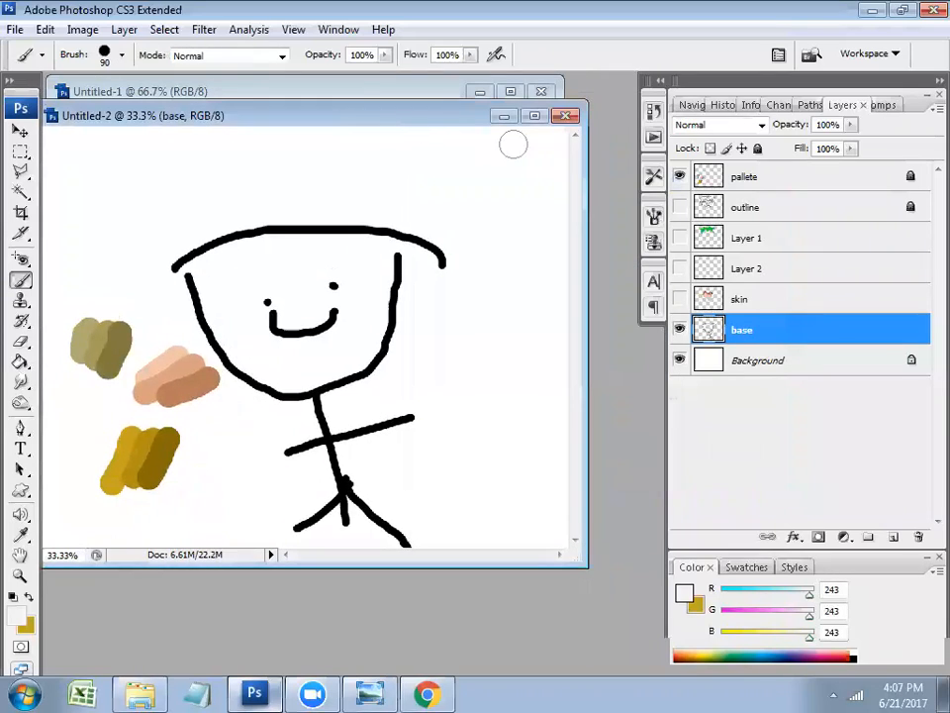
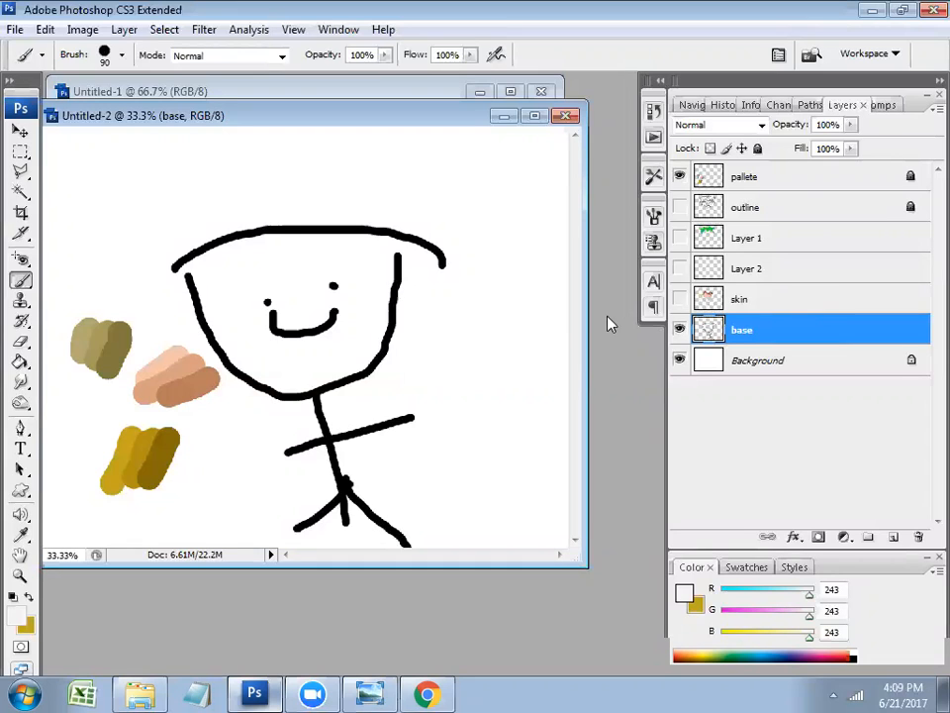
# Select all layers from pallete down to base, view their layer options, and close Untitled-2 without saving
pyautogui.keyDown('shift'); pyautogui.click(800, 186); pyautogui.keyUp('shift')
pyautogui.rightClick(802, 188)
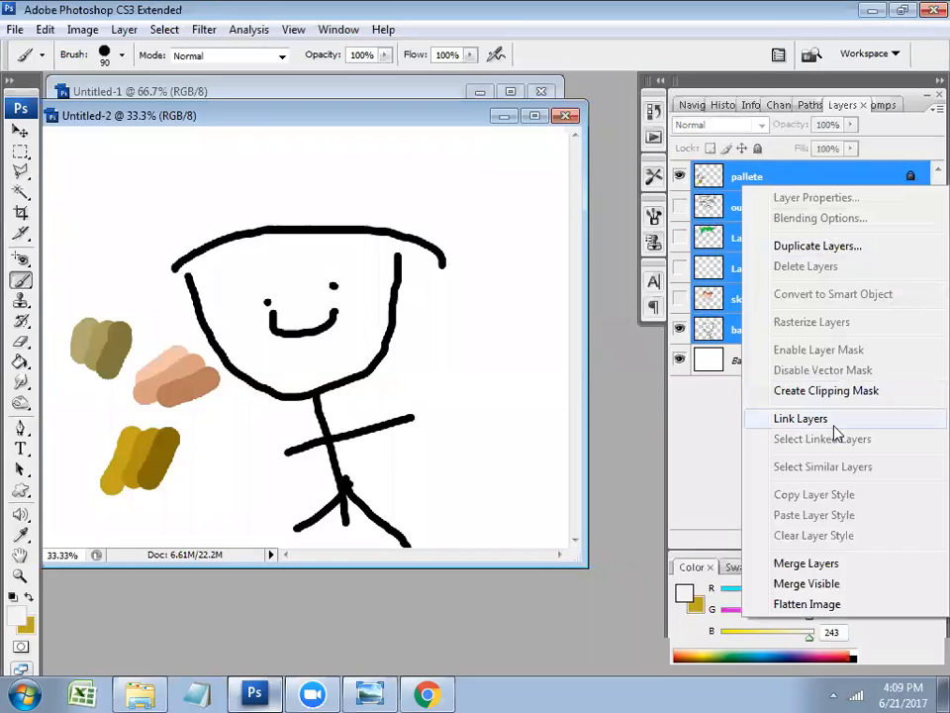
pyautogui.rightClick(717, 246)
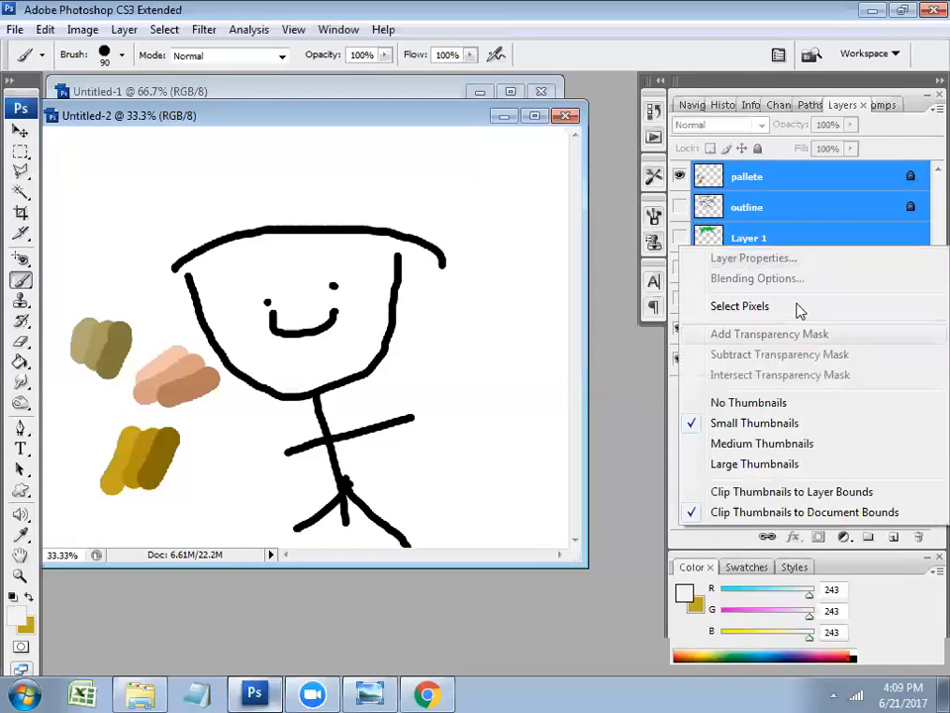
pyautogui.click(594, 132)
pyautogui.click(565, 115)
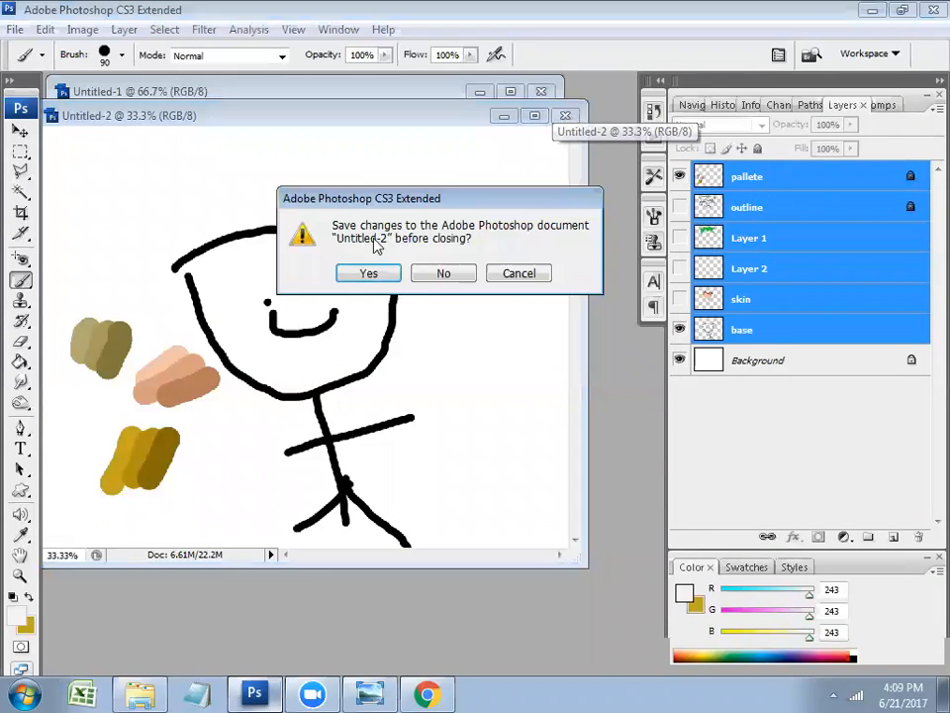
pyautogui.click(445, 273)
# Create a new white RGB document named Untitled-2, 1700 x 1360 pixels at 200 pixels/inch
pyautogui.click(15, 28)
pyautogui.click(22, 48)
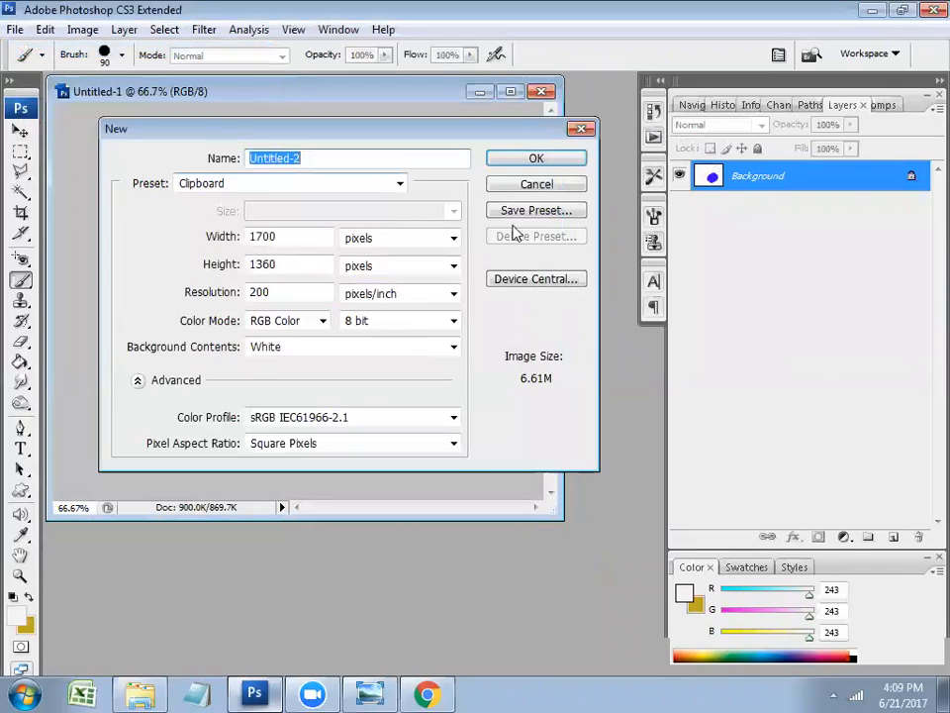
pyautogui.click(527, 162)
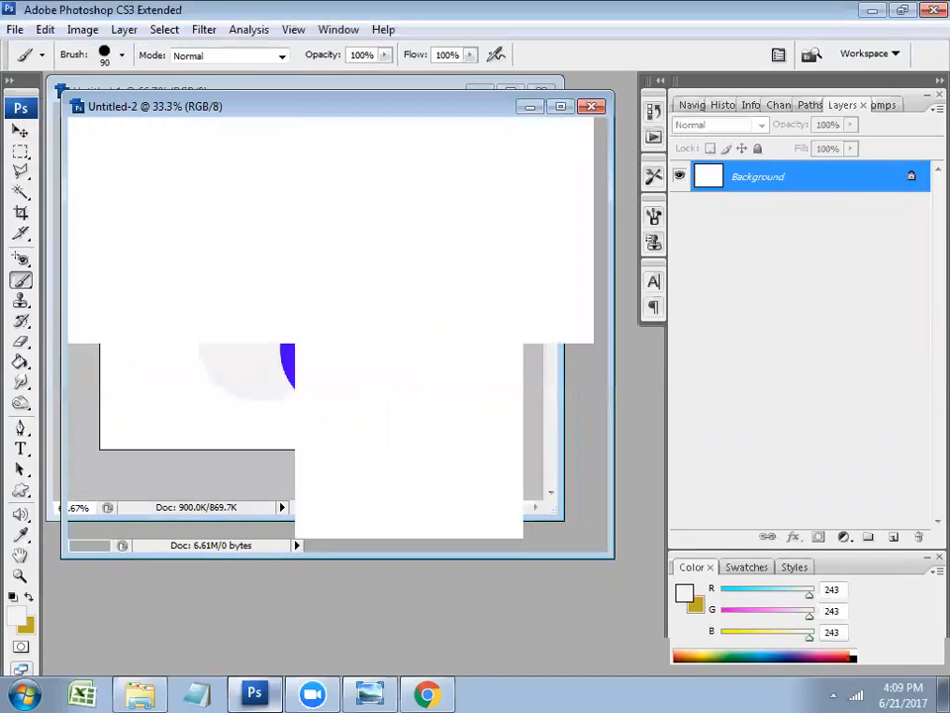
# Draw a mountain range outline with three peaks as a Pen tool shape layer, including a small notch beside the middle peak
pyautogui.click(20, 491)
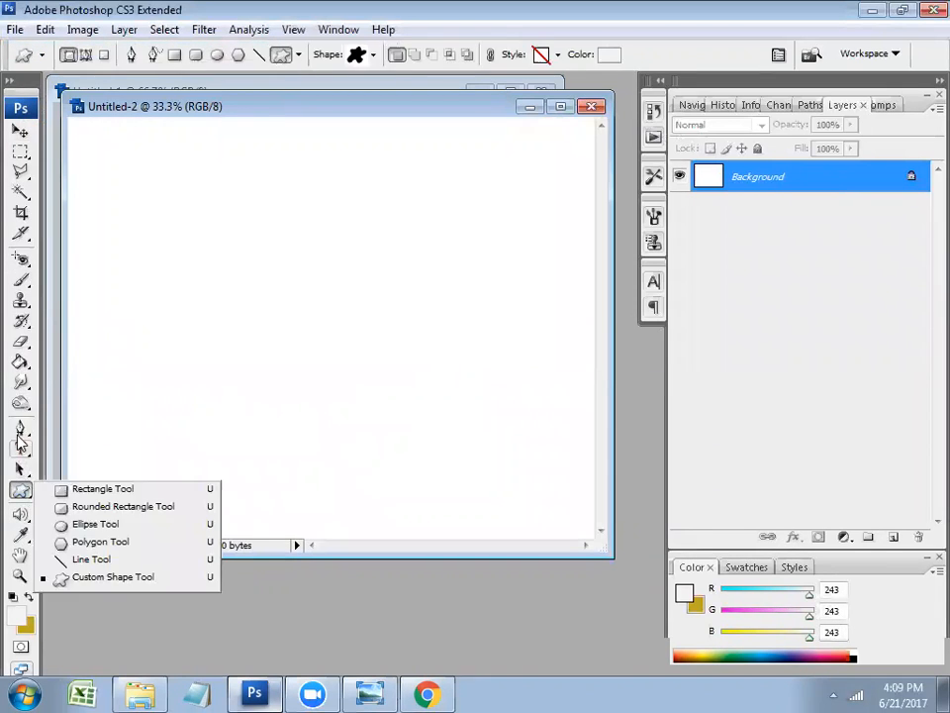
pyautogui.click(18, 430)
pyautogui.click(94, 431)
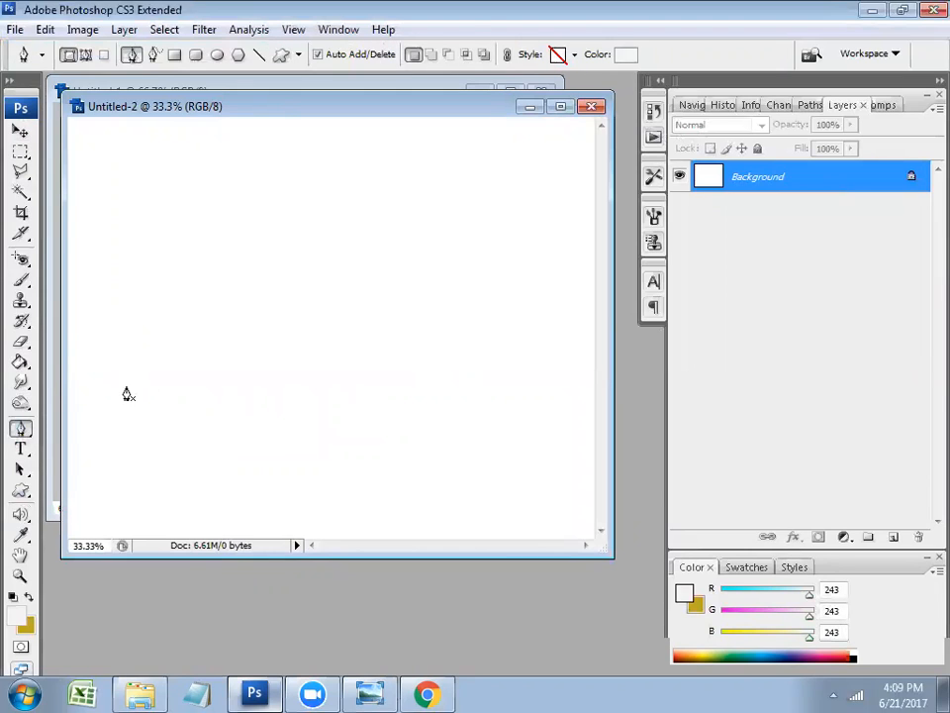
pyautogui.moveTo(127, 409)
pyautogui.mouseDown()
pyautogui.moveTo(182, 318)
pyautogui.moveTo(179, 332)
pyautogui.moveTo(191, 283)
pyautogui.moveTo(136, 403)
pyautogui.mouseUp()
pyautogui.click(196, 304)
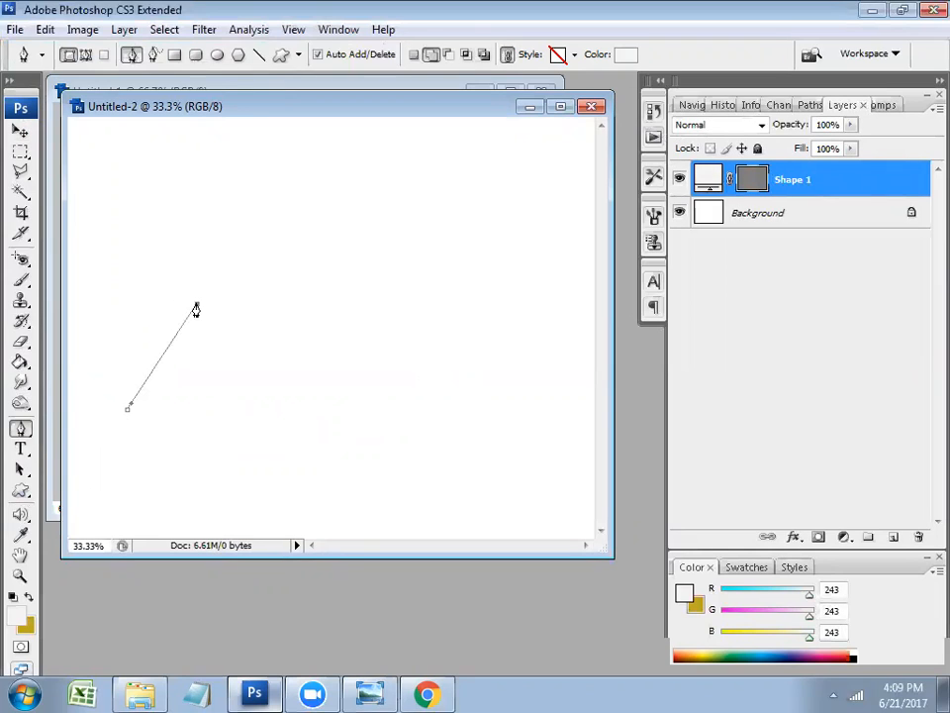
pyautogui.click(223, 350)
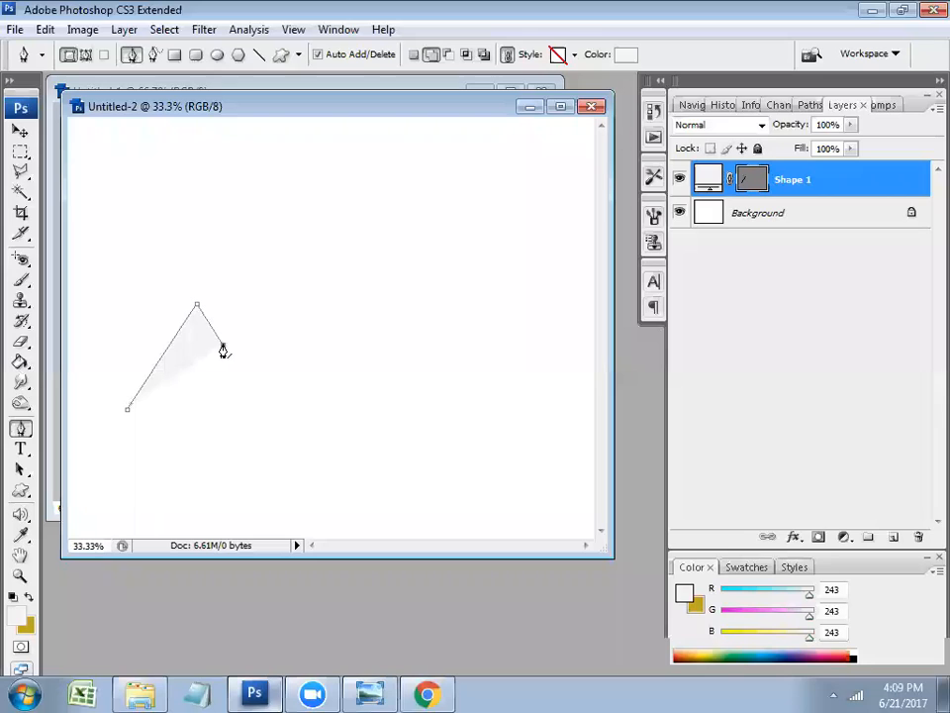
pyautogui.click(324, 226)
pyautogui.click(333, 237)
pyautogui.click(347, 237)
pyautogui.click(352, 261)
pyautogui.click(397, 338)
pyautogui.click(480, 263)
pyautogui.click(538, 417)
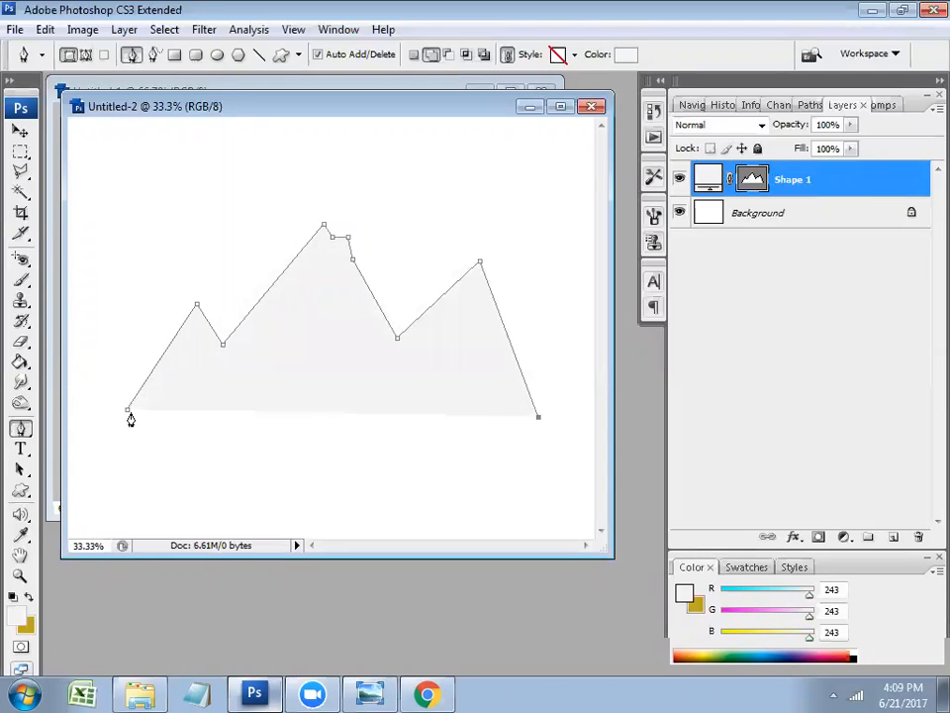
# Try to close the mountain outline along its base at the starting anchor point
pyautogui.press('alt')
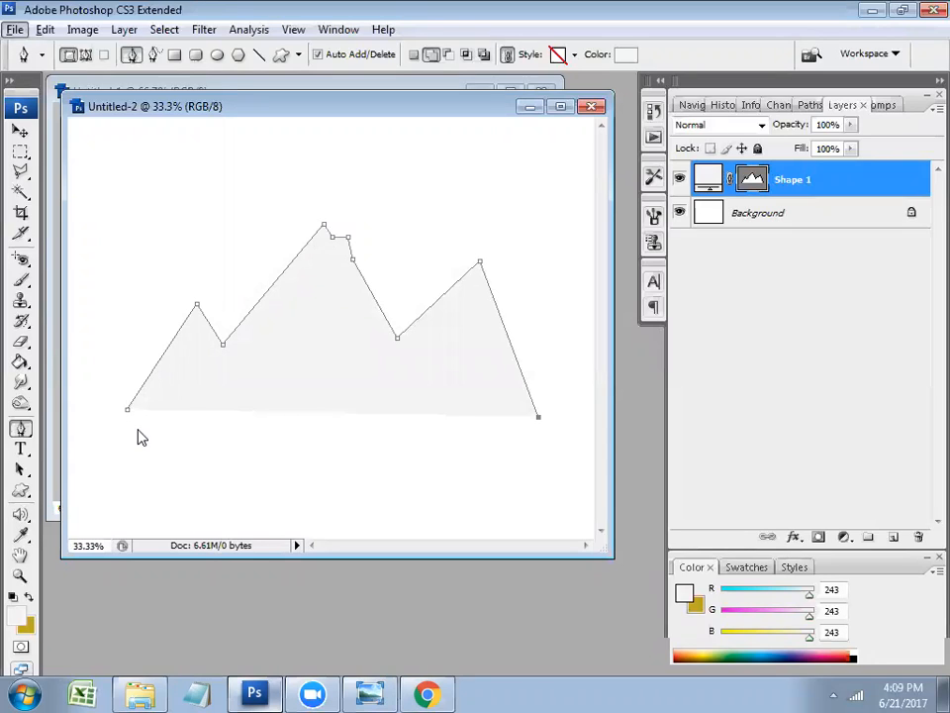
pyautogui.press('alt')
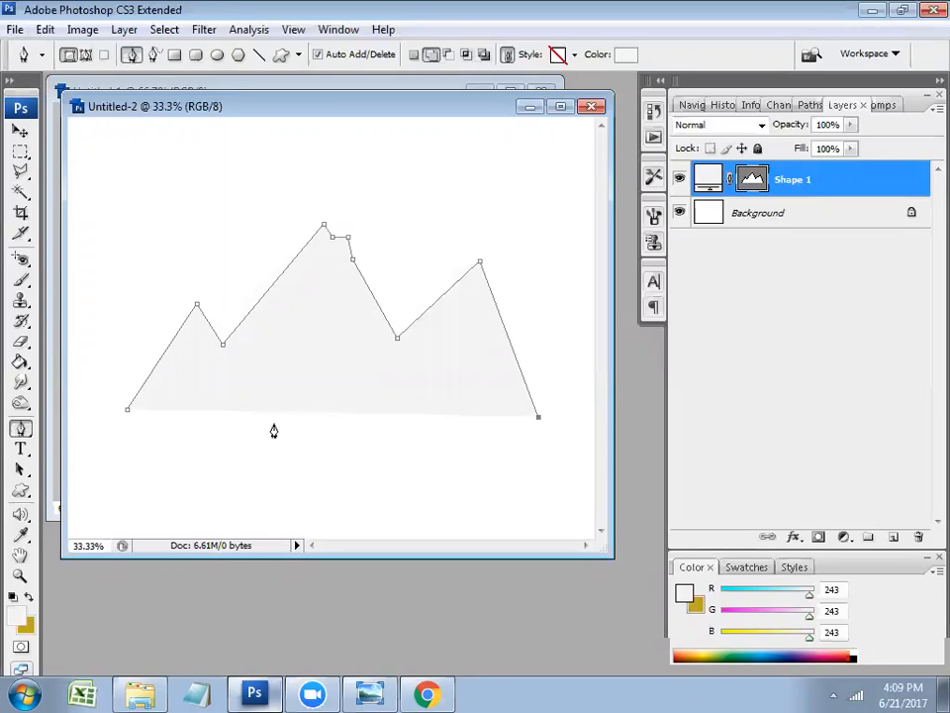
pyautogui.click(128, 414)
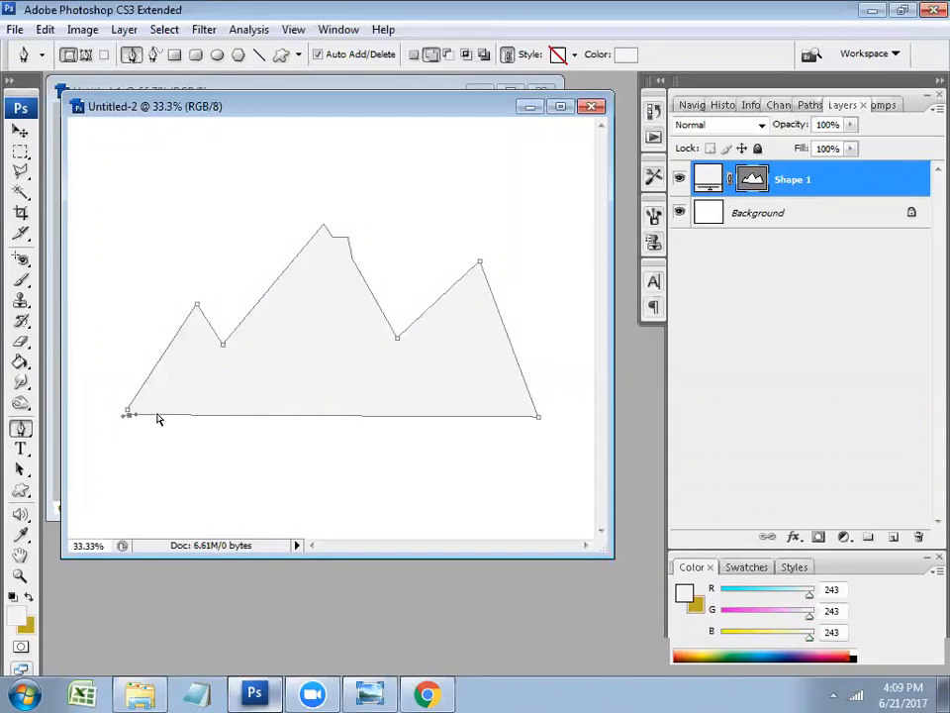
pyautogui.click(127, 411)
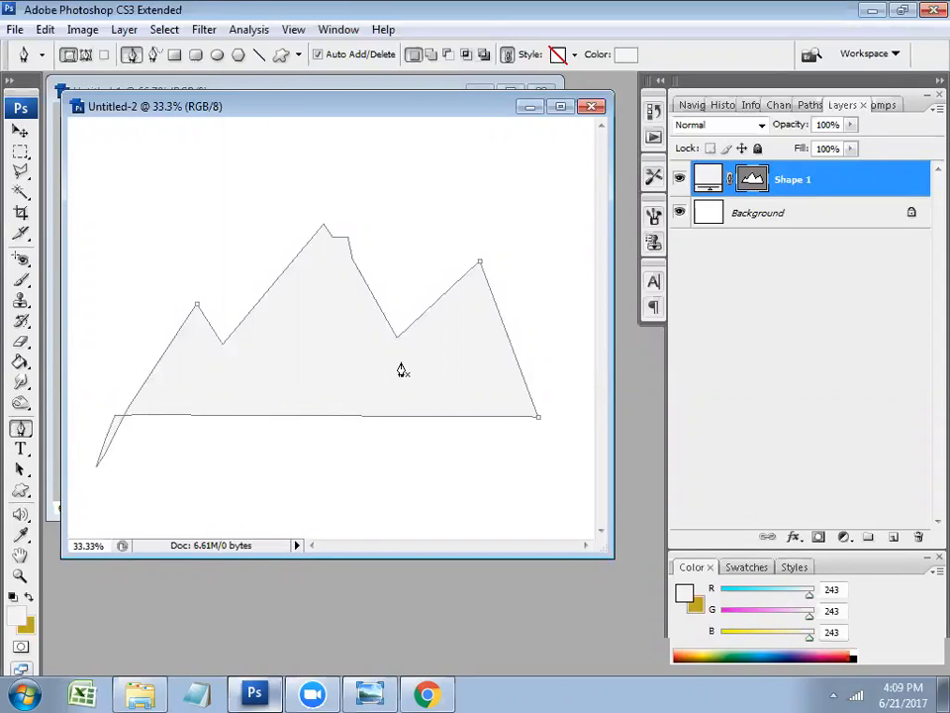
# Step back through the history to remove the stray closing anchor points from the mountain outline
pyautogui.hotkey('ctrl', 'z')
pyautogui.hotkey('ctrl', 'z')
pyautogui.hotkey('ctrl', 'z')
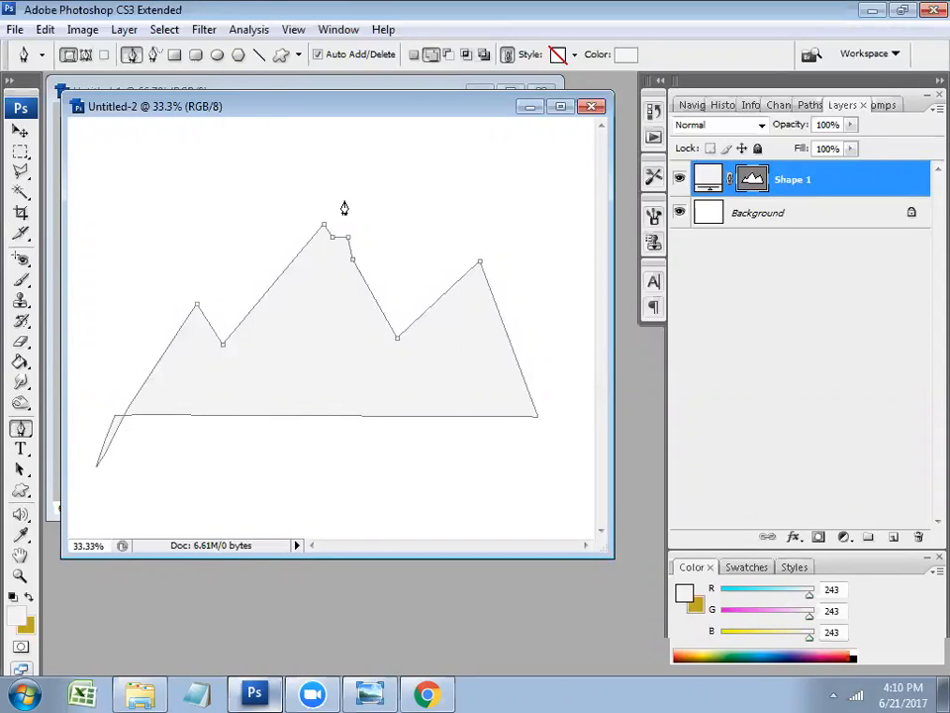
pyautogui.click(653, 111)
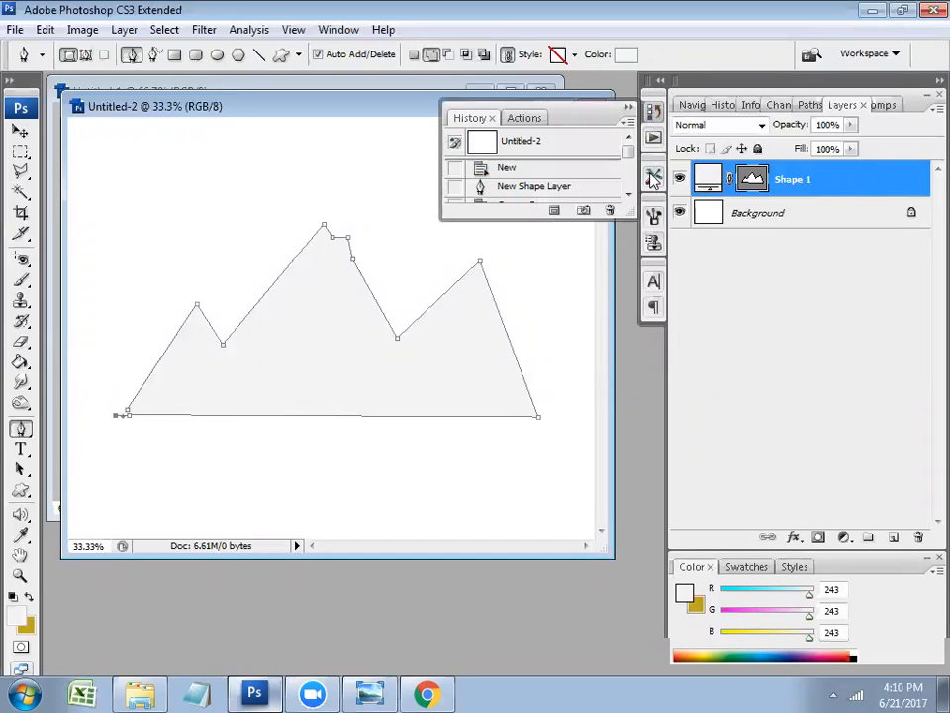
pyautogui.moveTo(631, 153); pyautogui.dragTo(628, 178)
pyautogui.click(586, 174)
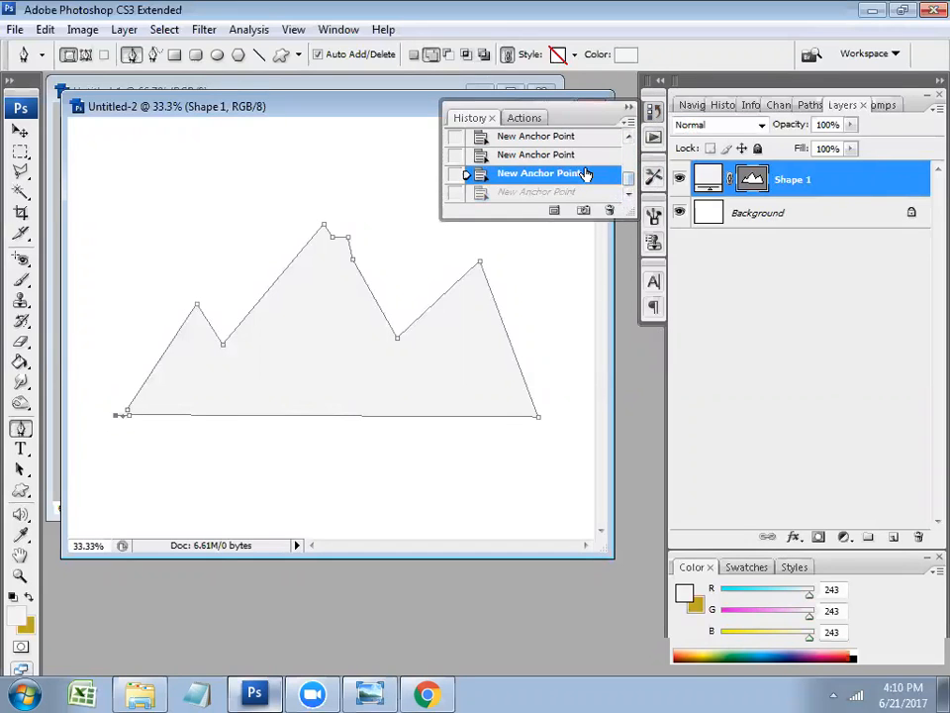
pyautogui.hotkey('ctrl', 'alt', 'z')
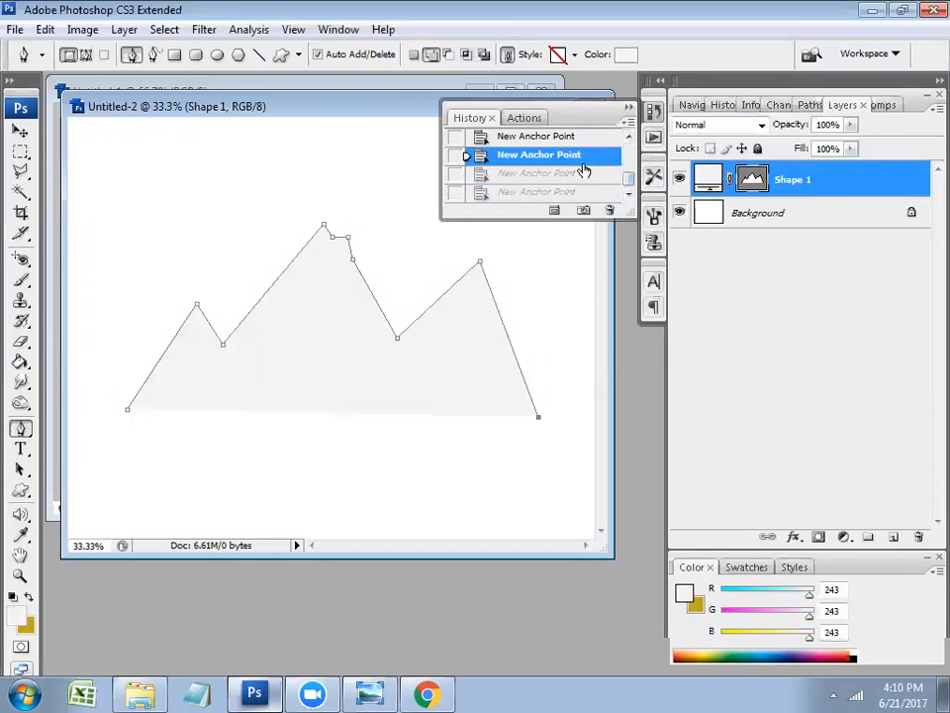
# Close the mountain outline with a straight base line that extends slightly past the first peak's outer foot
pyautogui.click(106, 419)
pyautogui.moveTo(124, 417); pyautogui.dragTo(163, 414)
pyautogui.hotkey('ctrl', 'z')
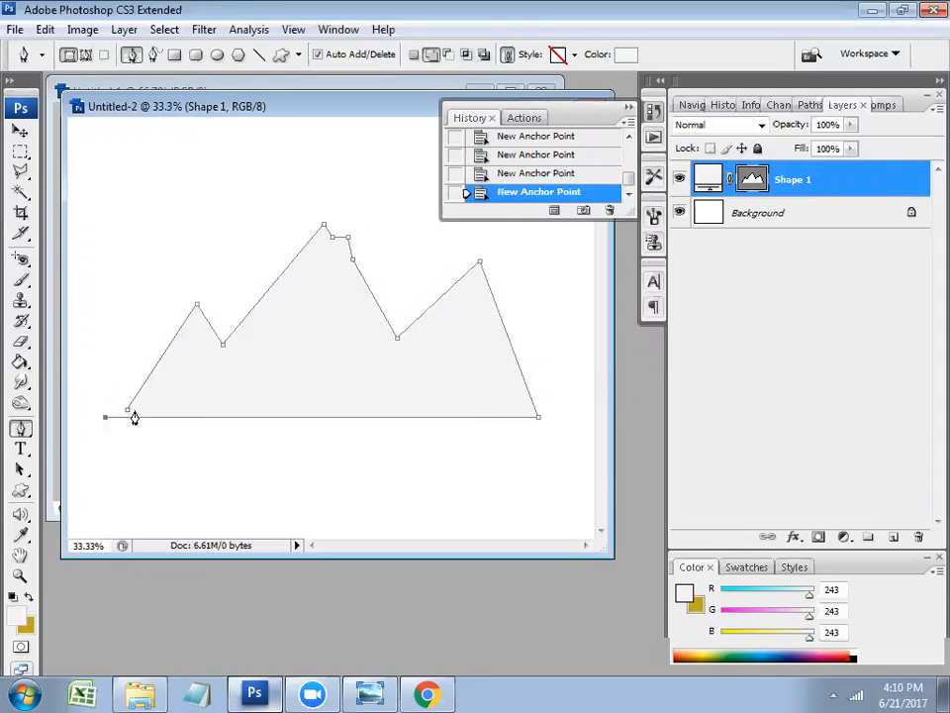
pyautogui.moveTo(120, 415); pyautogui.dragTo(144, 416)
pyautogui.hotkey('ctrl', 'z')
pyautogui.hotkey('ctrl', 'z')
pyautogui.click(134, 413)
pyautogui.hotkey('ctrl', 'z')
pyautogui.press('z')
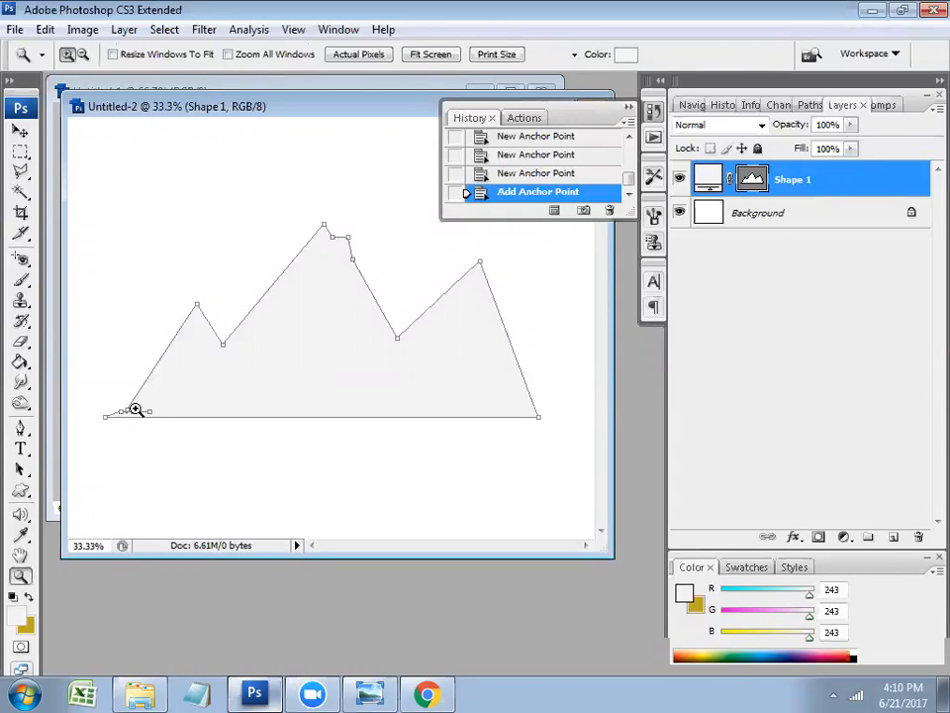
pyautogui.click(195, 410)
pyautogui.press('w')
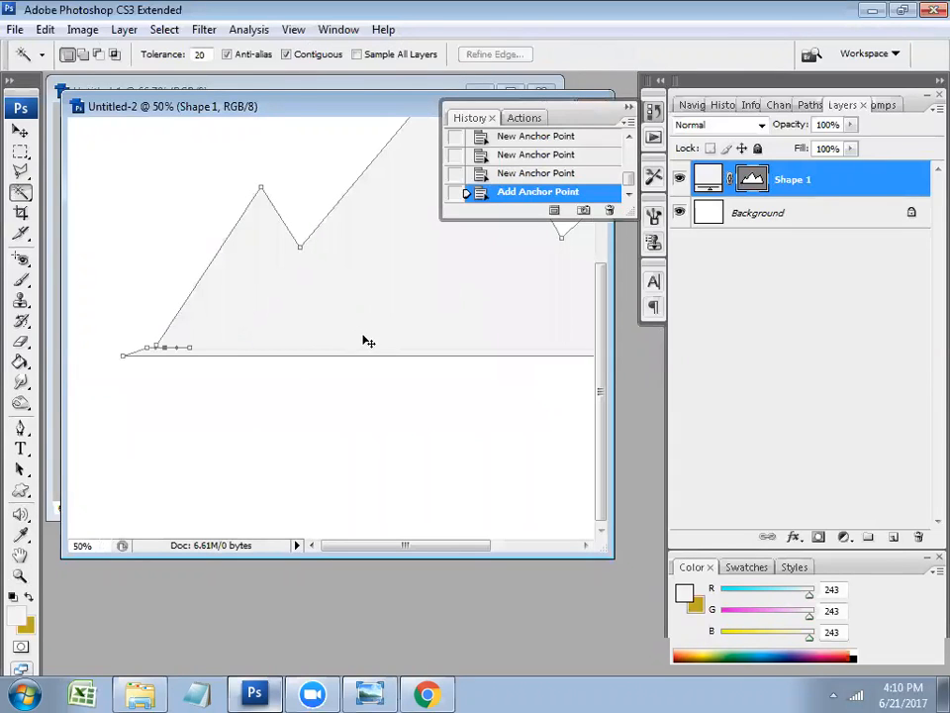
pyautogui.hotkey('ctrl', '-')
pyautogui.hotkey('ctrl', '-')
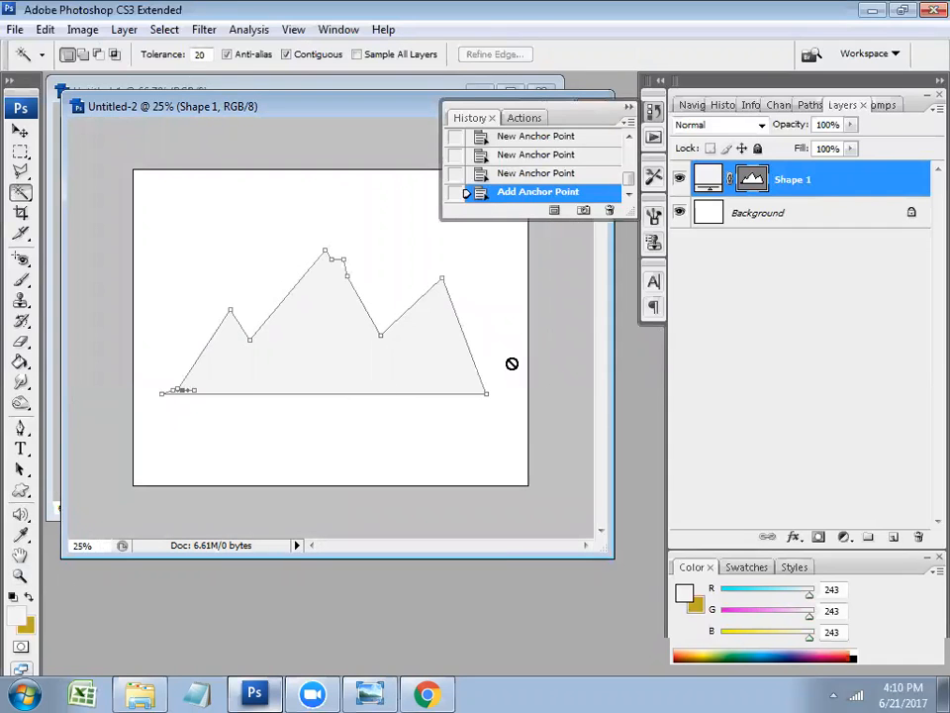
pyautogui.rightClick(772, 179)
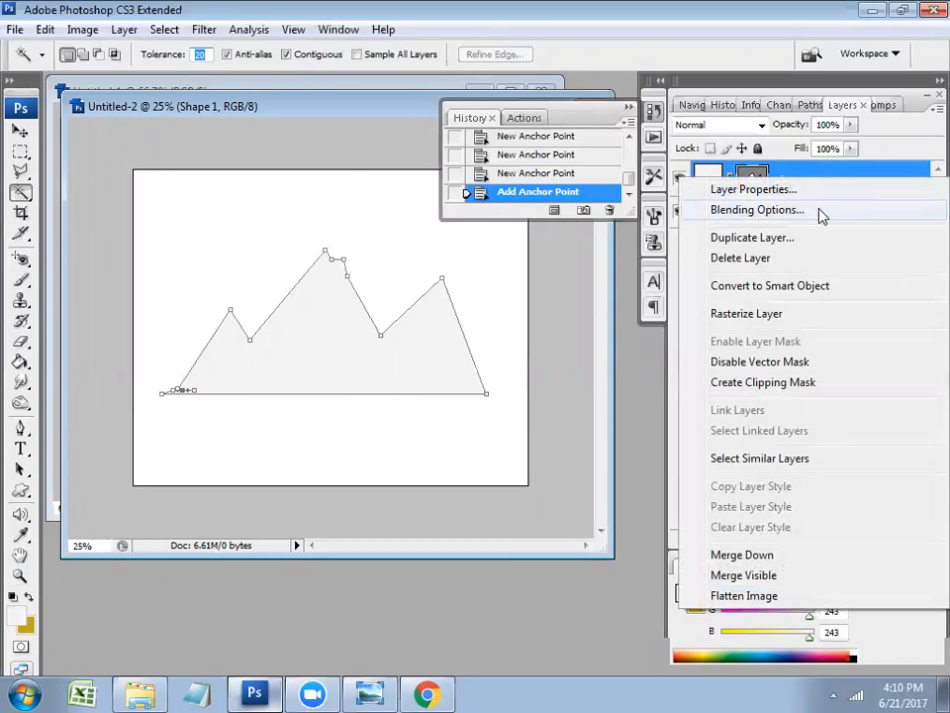
pyautogui.press('Escape')
# Try a drop shadow on the Shape 1 layer with 20% spread and 73 px size
pyautogui.click(20, 130)
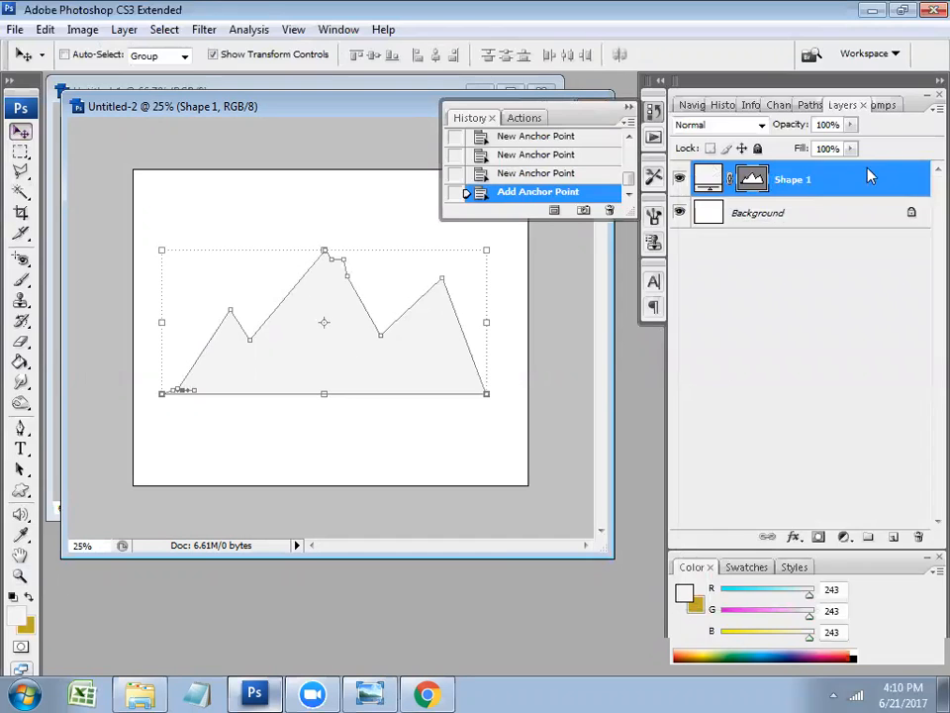
pyautogui.rightClick(870, 177)
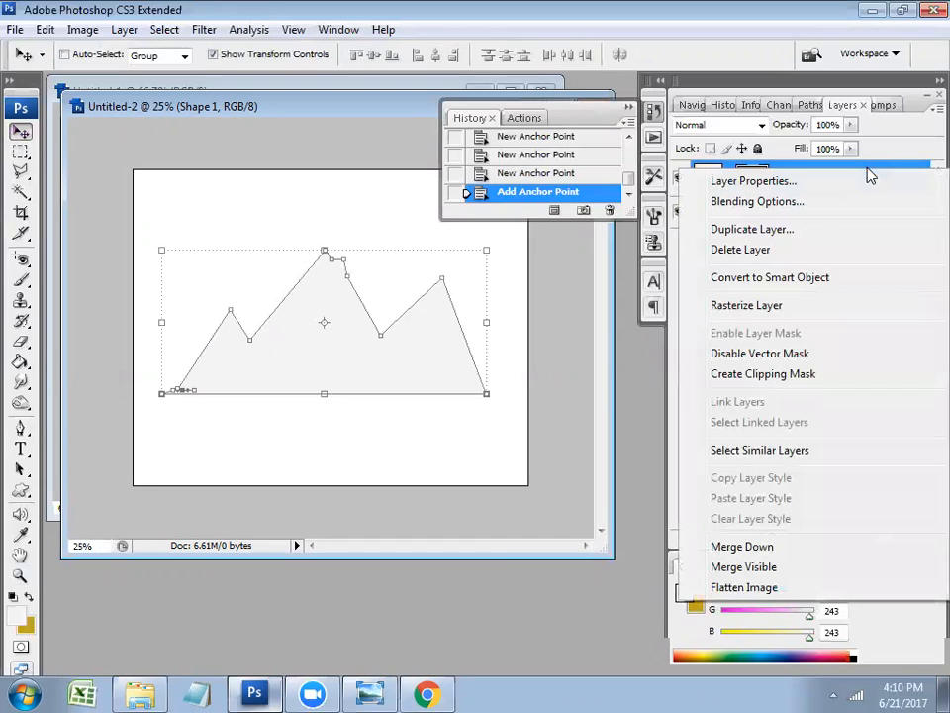
pyautogui.click(830, 201)
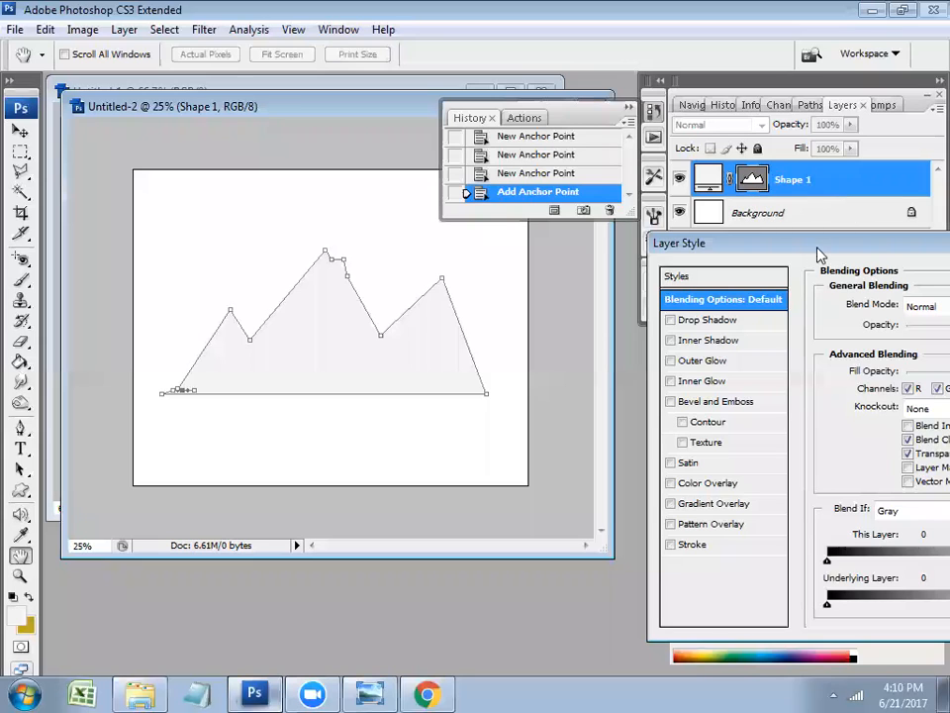
pyautogui.moveTo(819, 255); pyautogui.dragTo(283, 209)
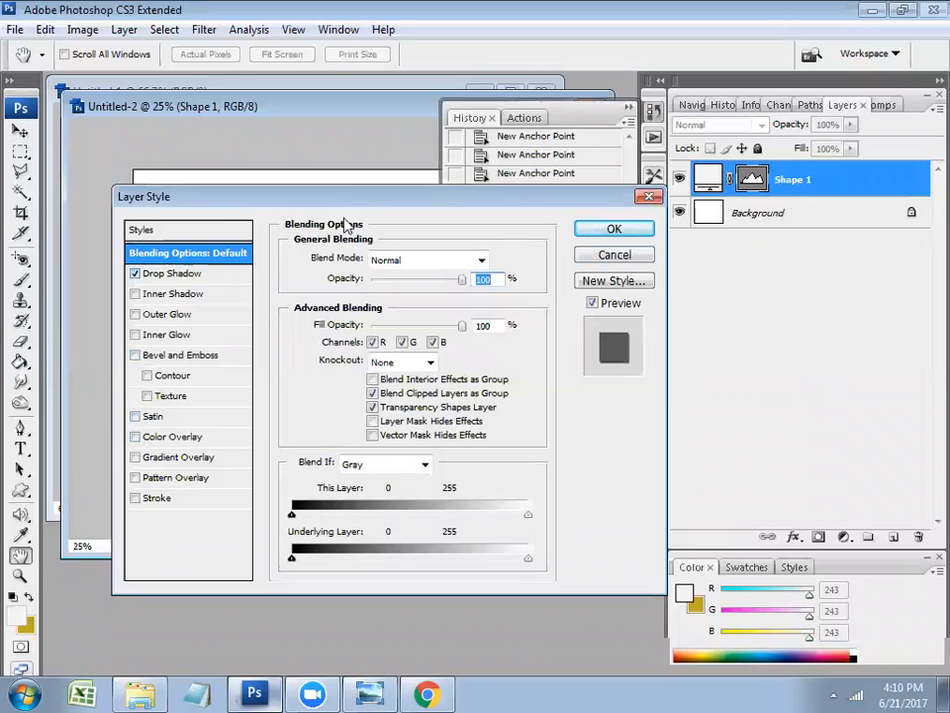
pyautogui.moveTo(364, 210); pyautogui.dragTo(636, 217)
pyautogui.click(448, 279)
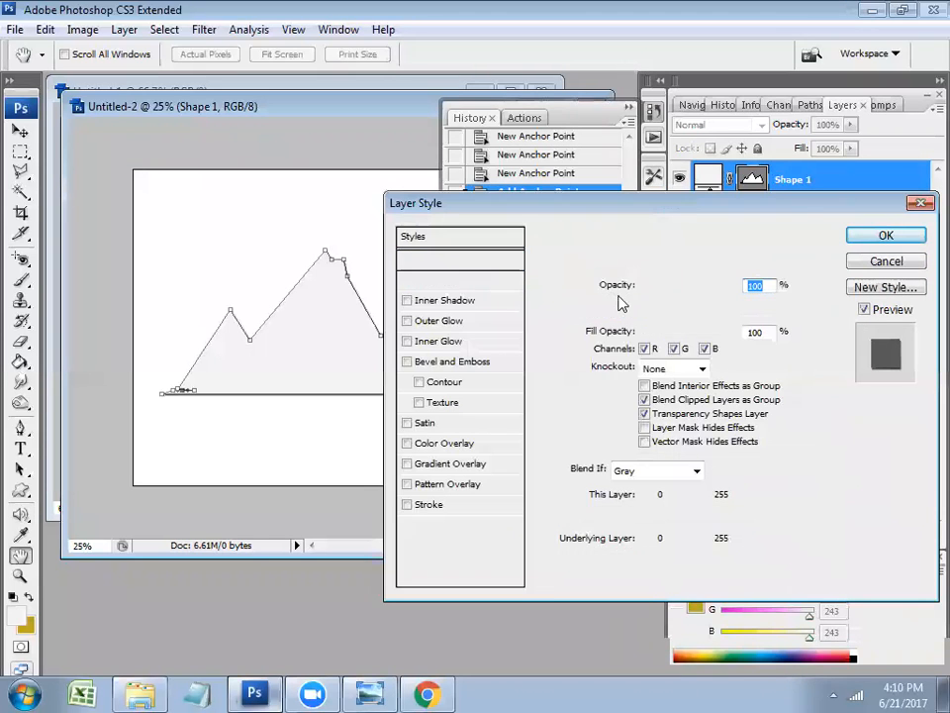
pyautogui.moveTo(622, 378)
pyautogui.mouseDown()
pyautogui.moveTo(650, 384)
pyautogui.moveTo(639, 362)
pyautogui.mouseUp()
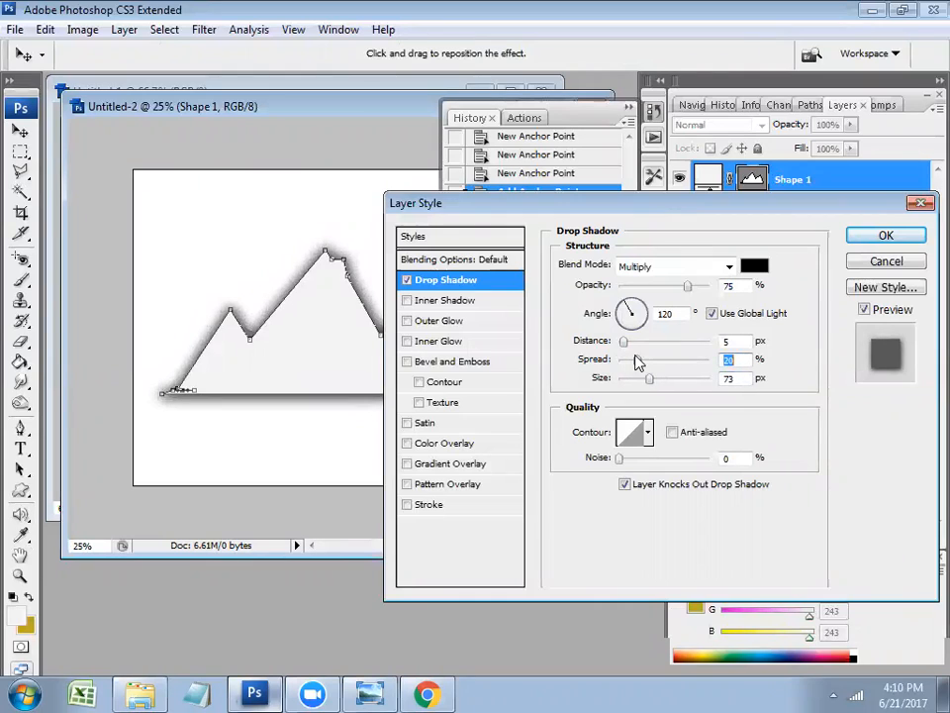
pyautogui.press('Escape')
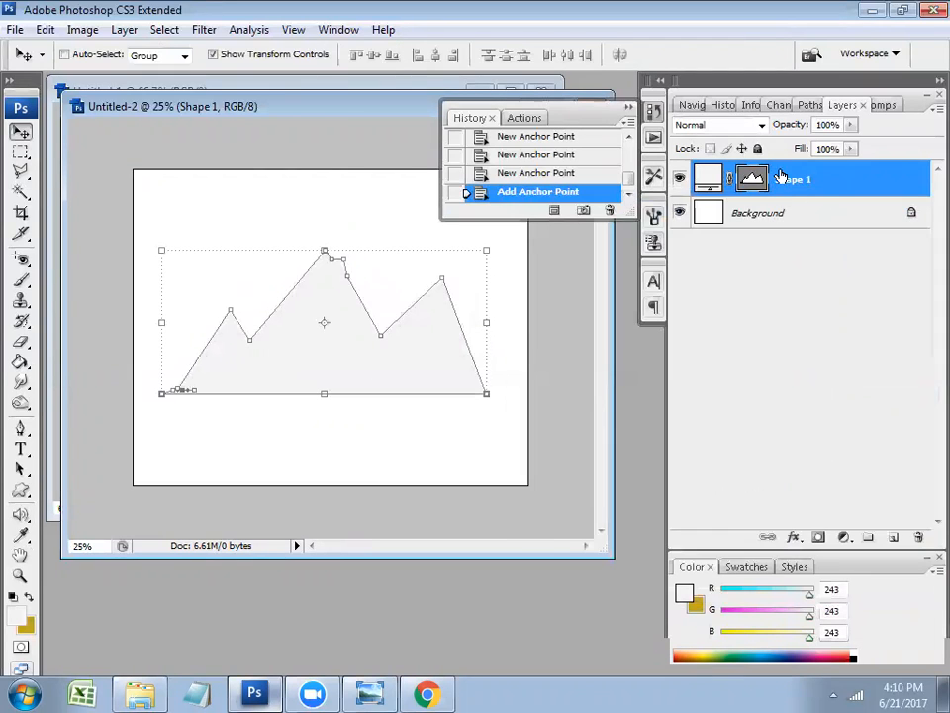
# Try a drop shadow on Shape 1 with 26 px distance, 33% spread and 193 px size, and switch it off
pyautogui.rightClick(811, 184)
pyautogui.click(758, 211)
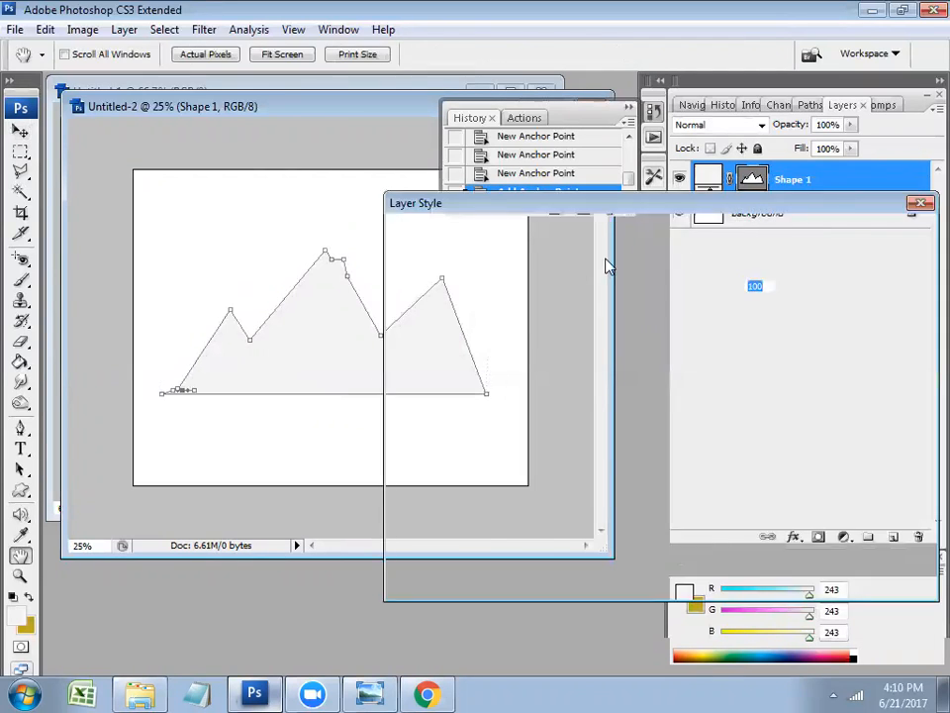
pyautogui.click(446, 281)
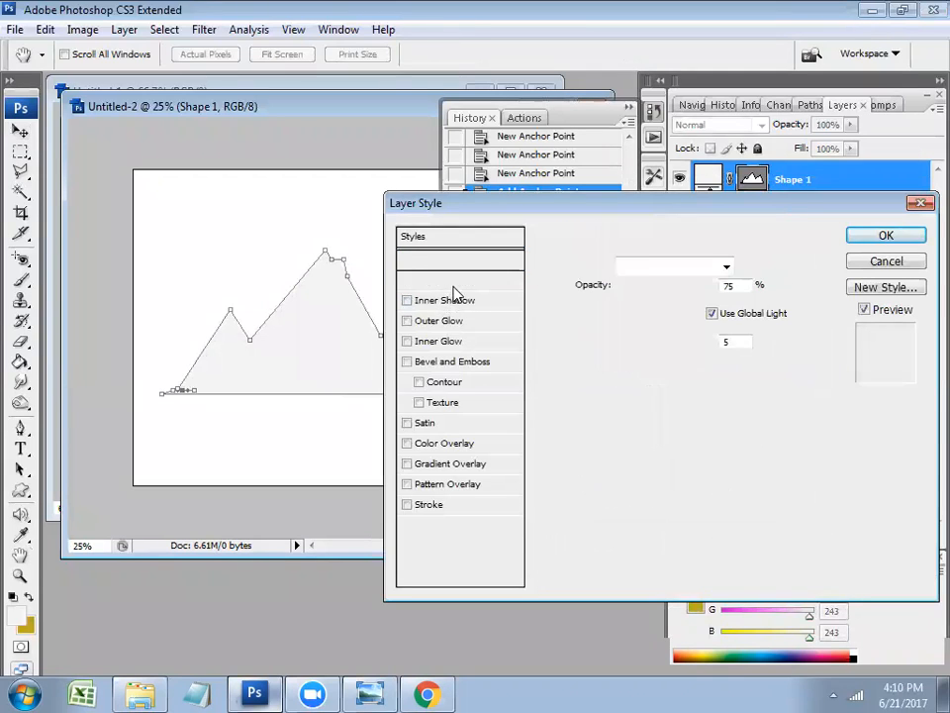
pyautogui.moveTo(622, 340); pyautogui.dragTo(690, 379)
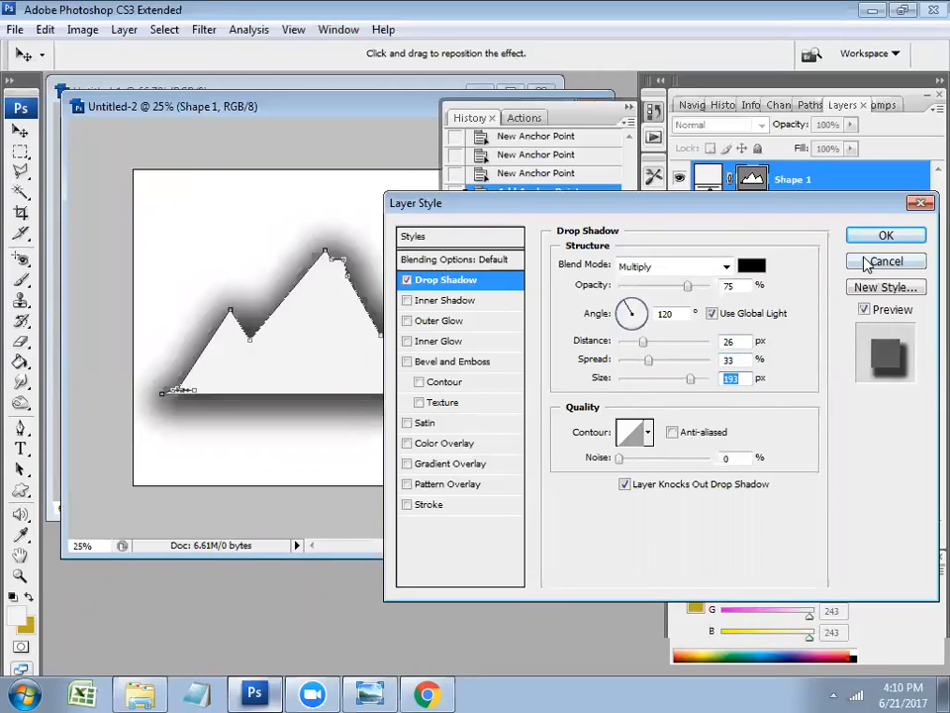
pyautogui.click(407, 280)
# Try an inner shadow on Shape 1 with 21 px distance, 61% choke and 81 px size, and cancel the layer style
pyautogui.click(406, 299)
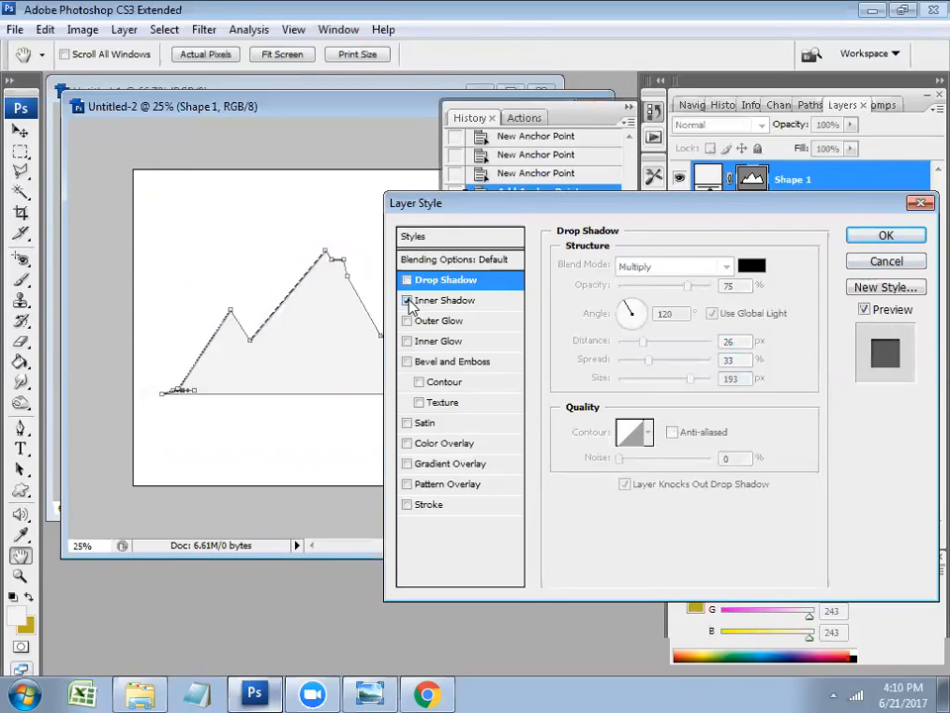
pyautogui.click(440, 300)
pyautogui.moveTo(624, 341); pyautogui.dragTo(652, 382)
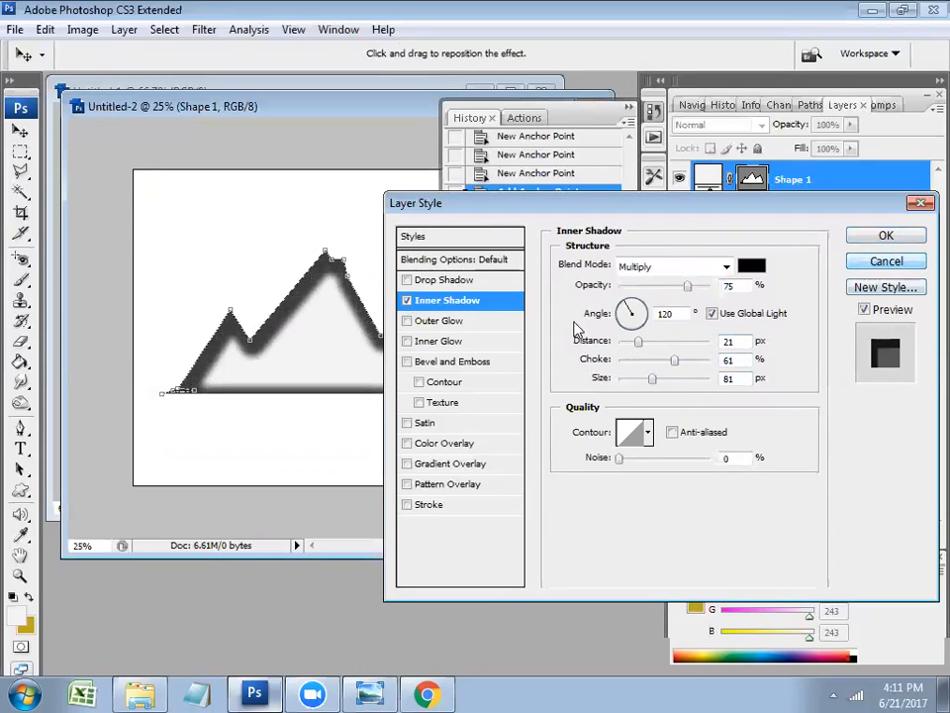
pyautogui.click(407, 300)
pyautogui.click(884, 260)
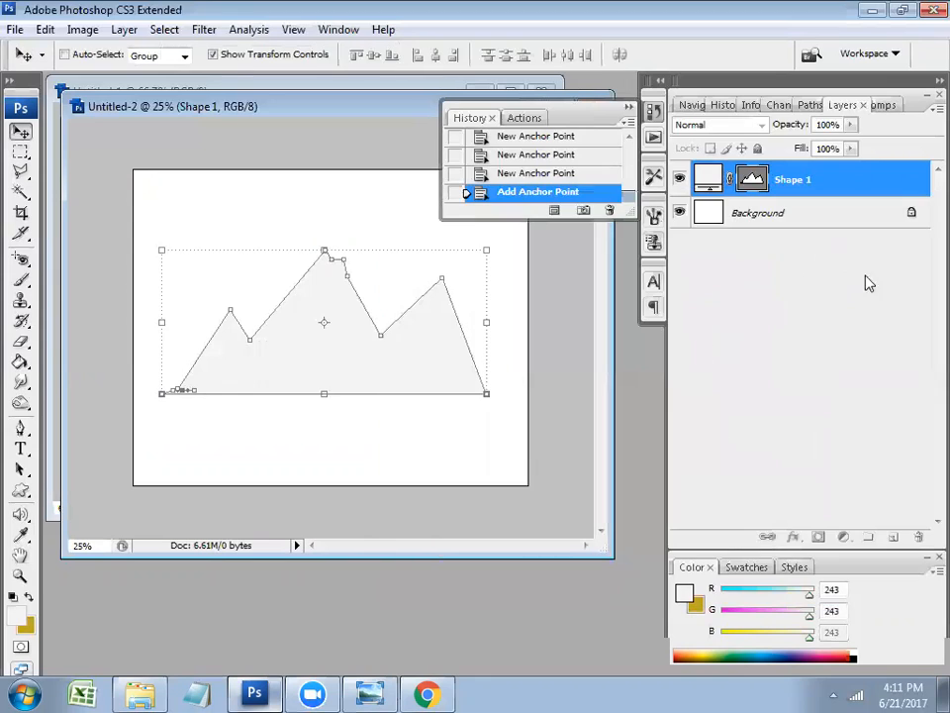
# Add a new empty layer directly above the Background layer
pyautogui.click(797, 219)
pyautogui.hotkey('ctrl', 'shift', 'n')
pyautogui.press('Return')
# Set the foreground colour to dark grey 484848 and fill Layer 1 with it using the Paint Bucket
pyautogui.press('x')
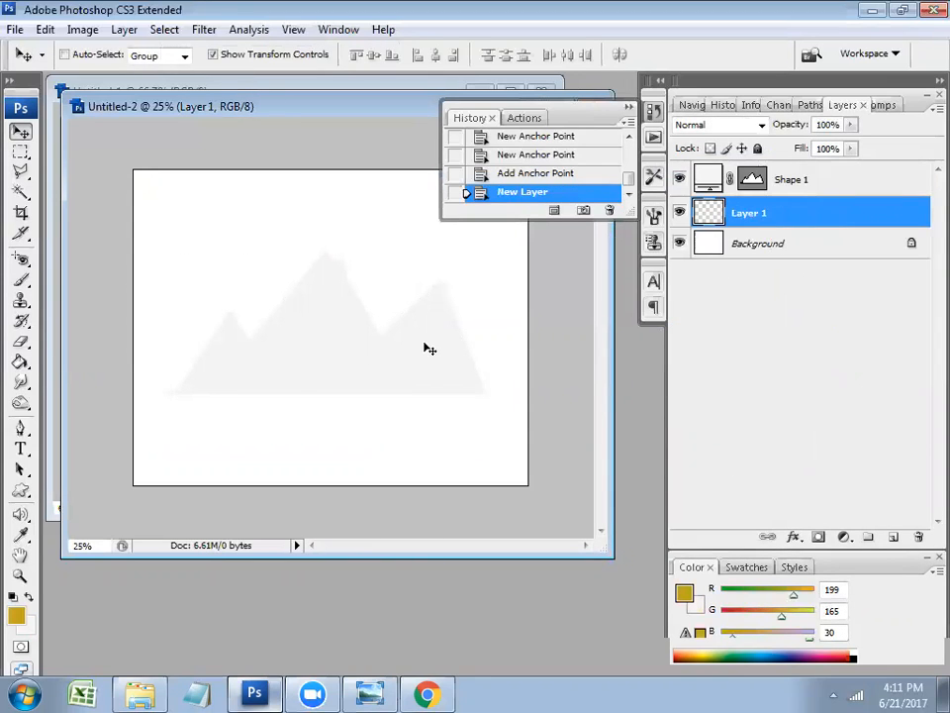
pyautogui.click(15, 616)
pyautogui.click(255, 452)
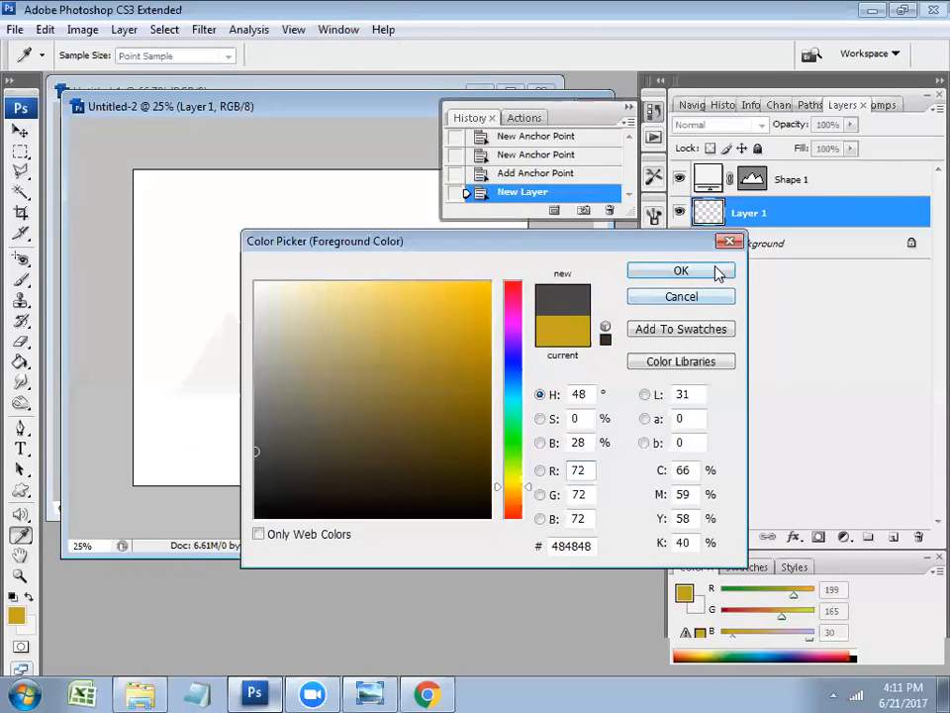
pyautogui.click(681, 271)
pyautogui.press('v')
pyautogui.press('g')
pyautogui.click(409, 421)
# Try an outer glow on Shape 1 with 0% spread and 120 px size, and cancel the layer style
pyautogui.rightClick(822, 187)
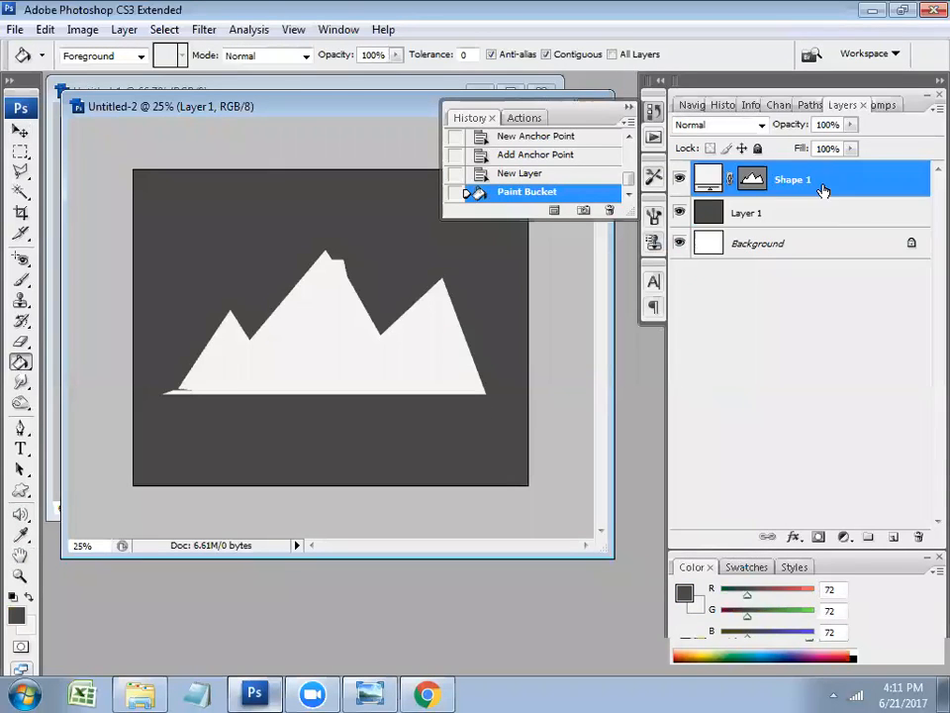
pyautogui.click(793, 224)
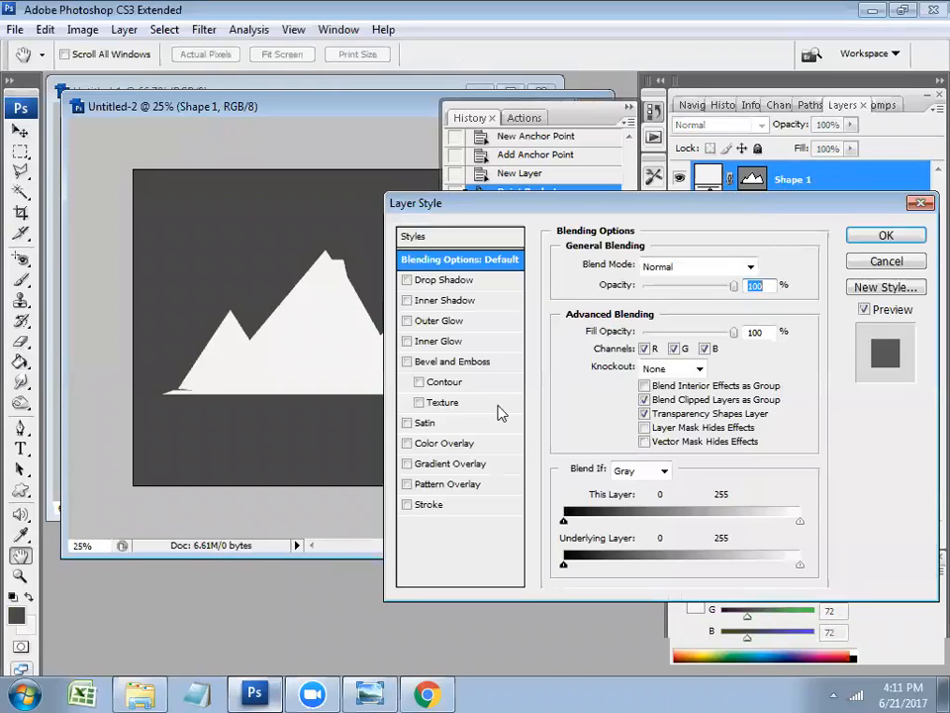
pyautogui.click(406, 320)
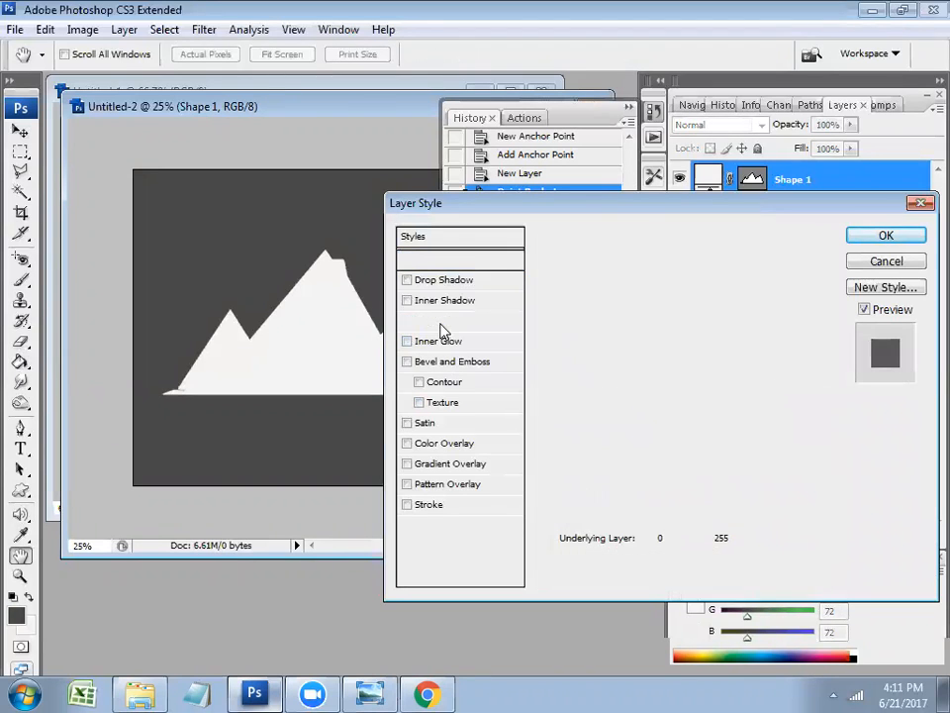
pyautogui.moveTo(622, 417)
pyautogui.mouseDown()
pyautogui.moveTo(666, 417)
pyautogui.moveTo(646, 400)
pyautogui.moveTo(619, 405)
pyautogui.mouseUp()
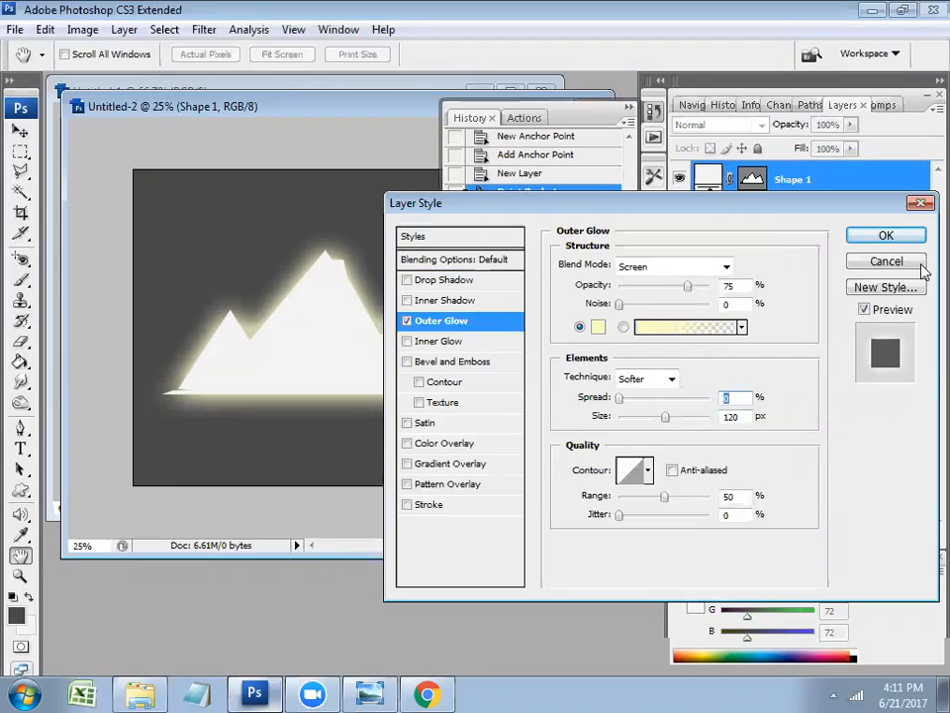
pyautogui.click(406, 321)
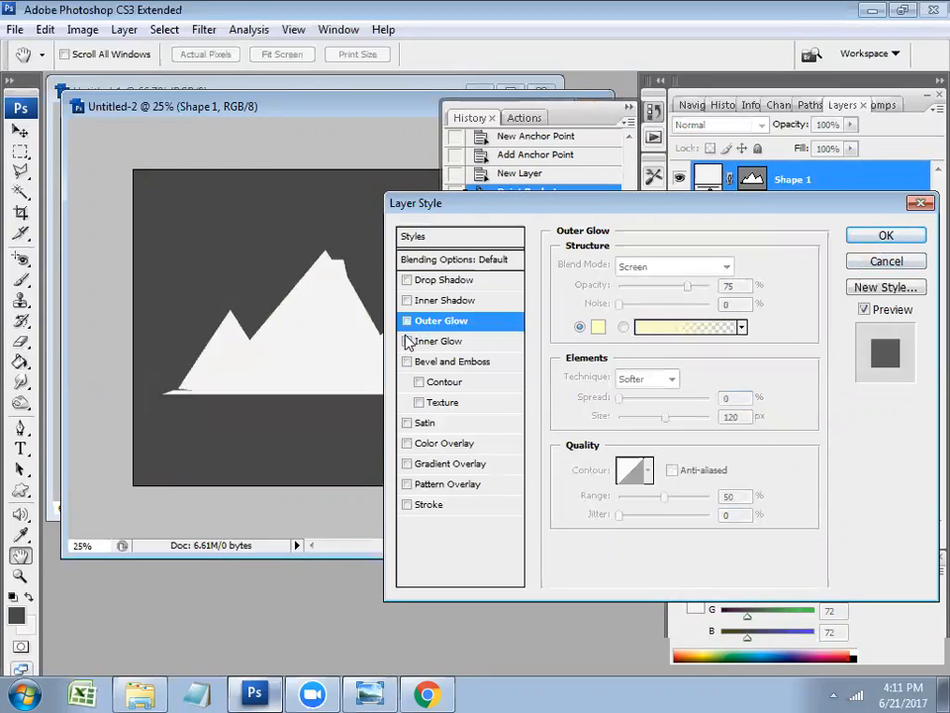
pyautogui.click(887, 261)
# Invert the colours of the Background layer and of Layer 1
pyautogui.click(814, 234)
pyautogui.click(814, 219)
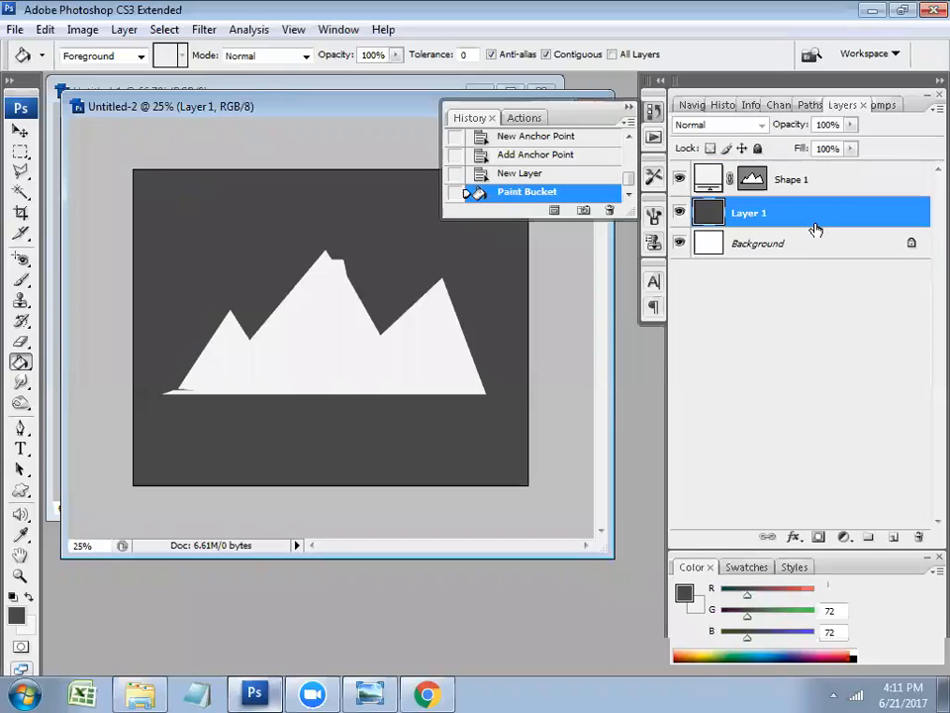
pyautogui.click(803, 248)
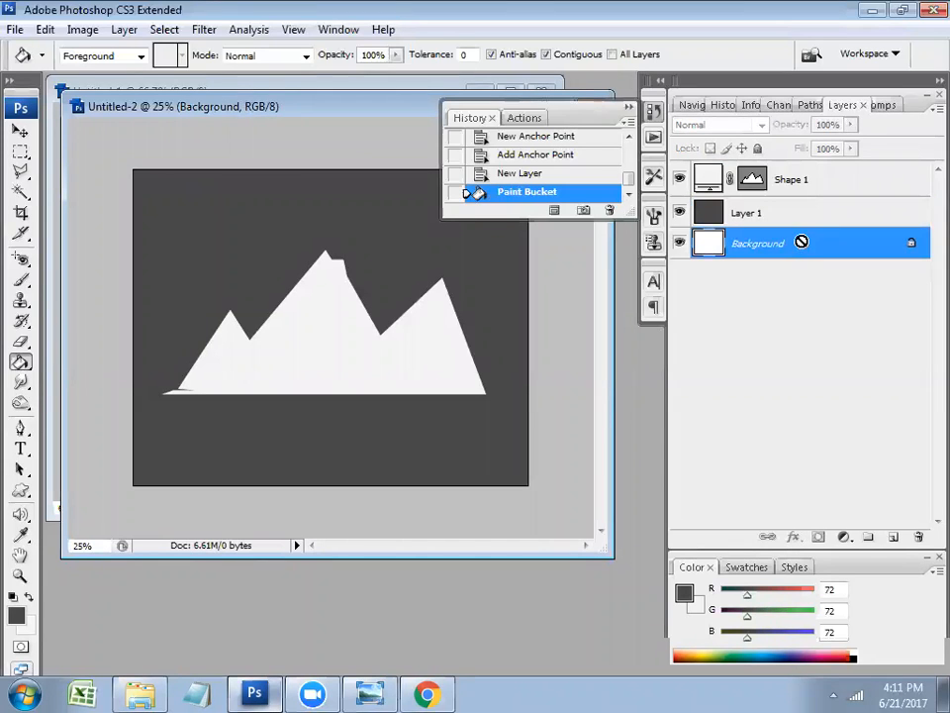
pyautogui.hotkey('ctrl', 'i')
pyautogui.click(806, 185)
pyautogui.rightClick(806, 187)
pyautogui.click(730, 248)
pyautogui.click(826, 215)
pyautogui.hotkey('ctrl', 'i')
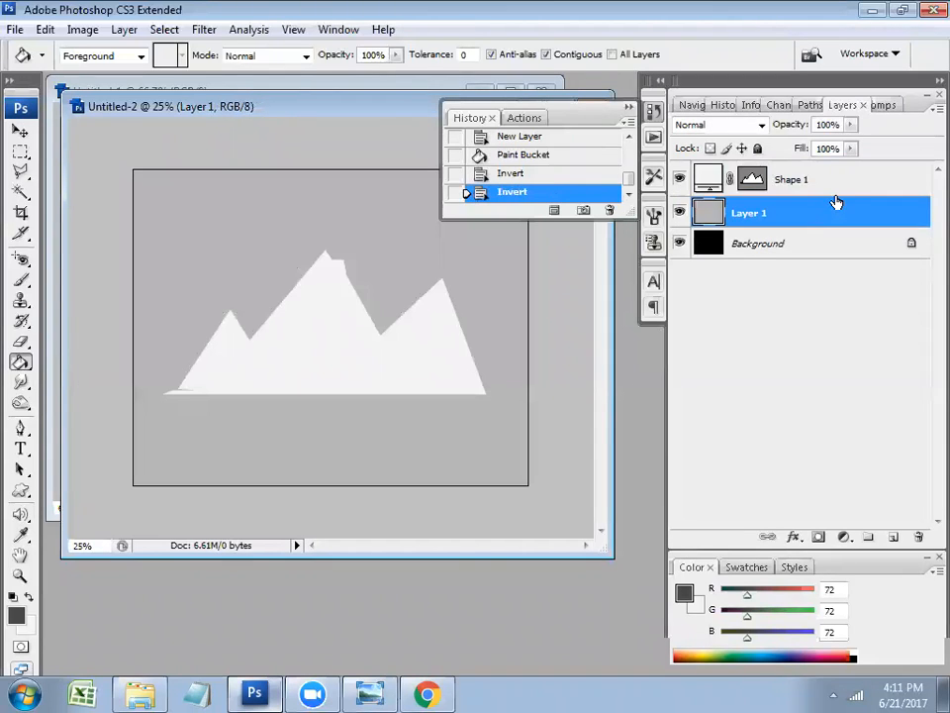
# Apply a dark red colour overlay (C 29, M 100, Y 100, K 35) to Shape 1
pyautogui.click(835, 188)
pyautogui.rightClick(829, 190)
pyautogui.click(810, 228)
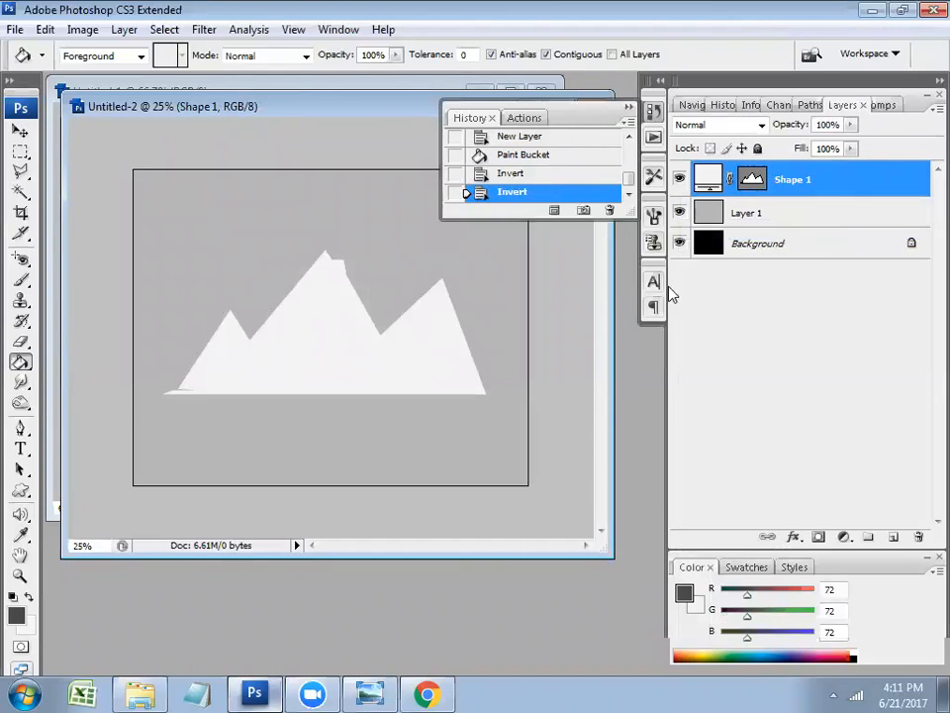
pyautogui.click(448, 442)
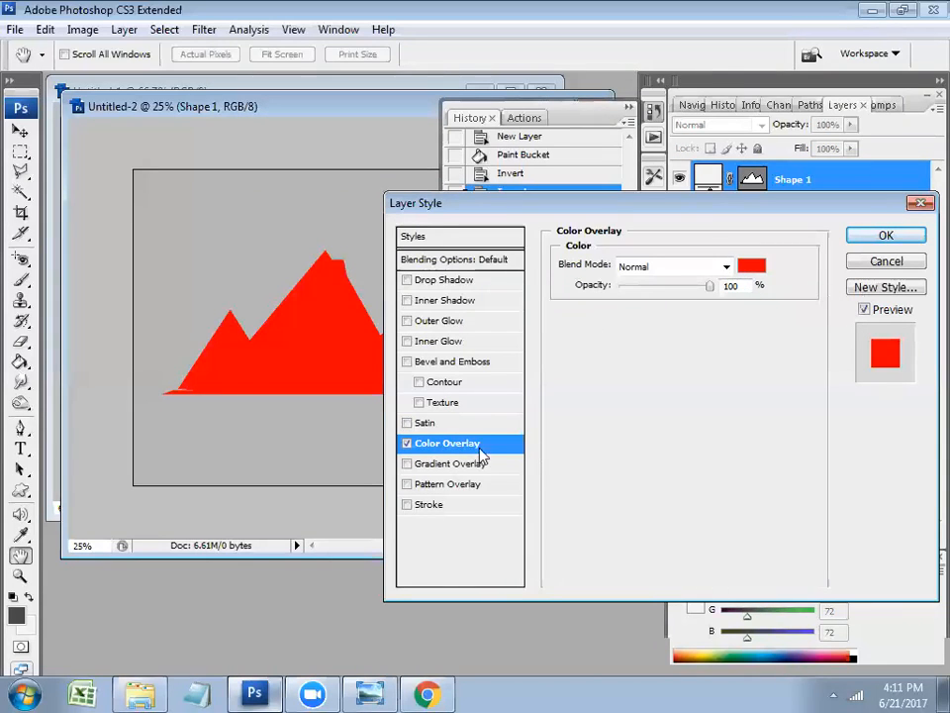
pyautogui.click(752, 278)
pyautogui.moveTo(350, 417); pyautogui.dragTo(459, 397)
pyautogui.click(681, 273)
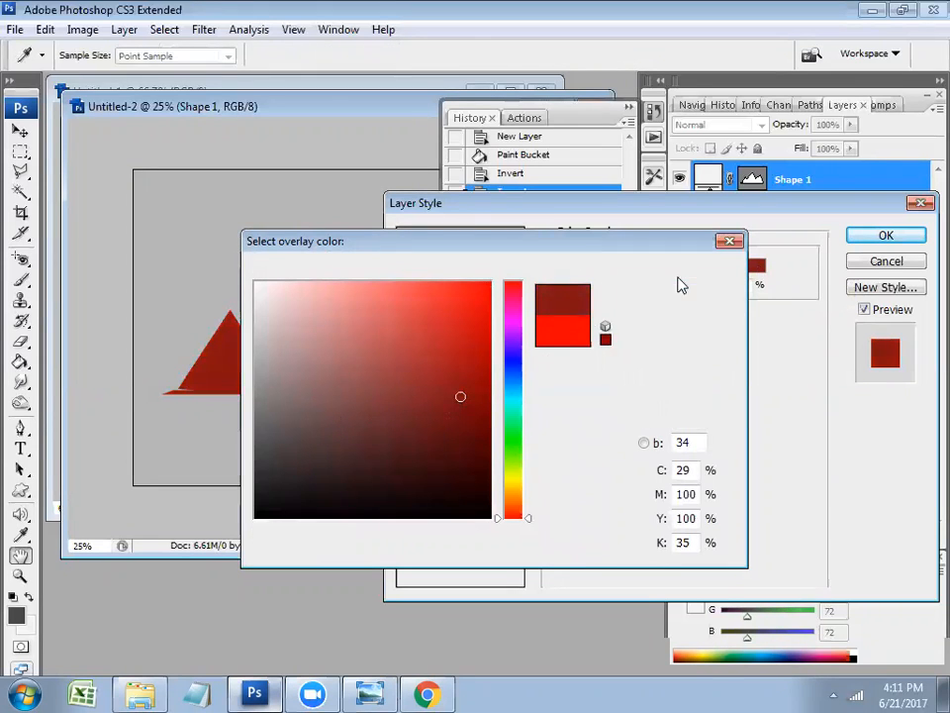
pyautogui.click(871, 237)
# Try an inner glow on Shape 1 with 6% choke and 150 px size, and cancel the change
pyautogui.rightClick(844, 189)
pyautogui.click(844, 213)
pyautogui.click(447, 342)
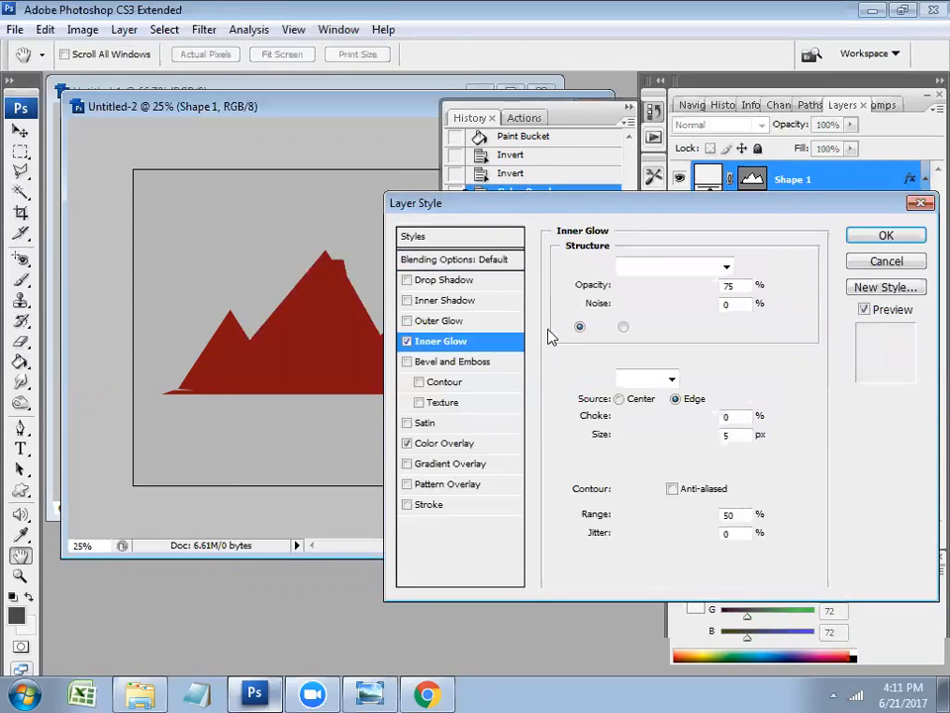
pyautogui.moveTo(624, 437); pyautogui.dragTo(677, 439)
pyautogui.moveTo(622, 417)
pyautogui.mouseDown()
pyautogui.moveTo(659, 425)
pyautogui.moveTo(624, 420)
pyautogui.mouseUp()
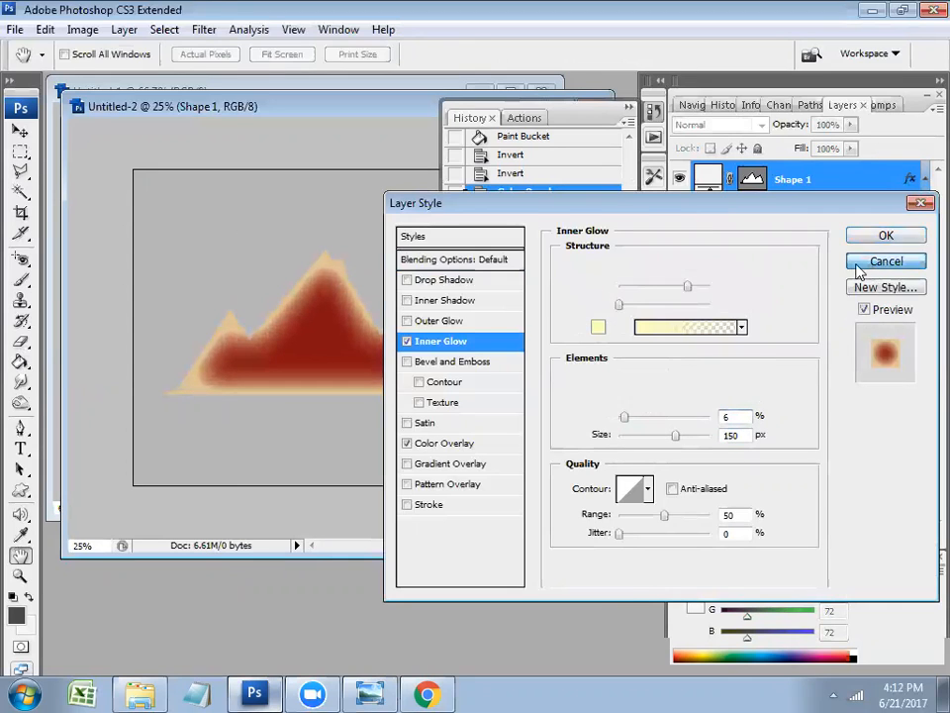
pyautogui.click(871, 263)
# Try a bevel and emboss with contour and texture on Shape 1 at 633% depth, 40 px size and 12 px soften, and switch it off
pyautogui.rightClick(808, 198)
pyautogui.click(799, 224)
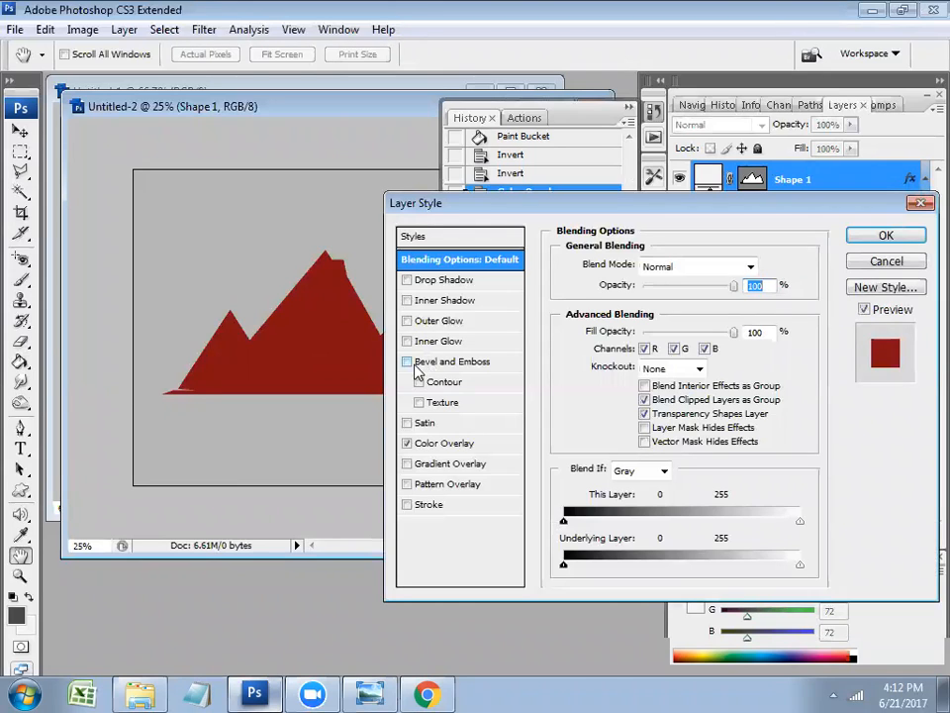
pyautogui.click(414, 363)
pyautogui.click(462, 363)
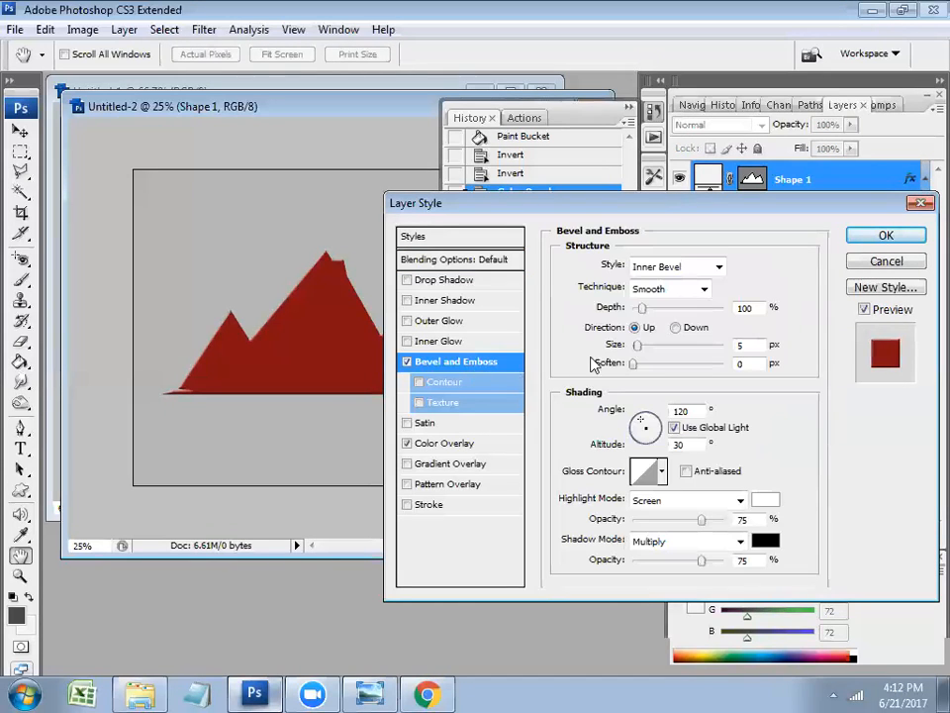
pyautogui.click(421, 383)
pyautogui.click(420, 402)
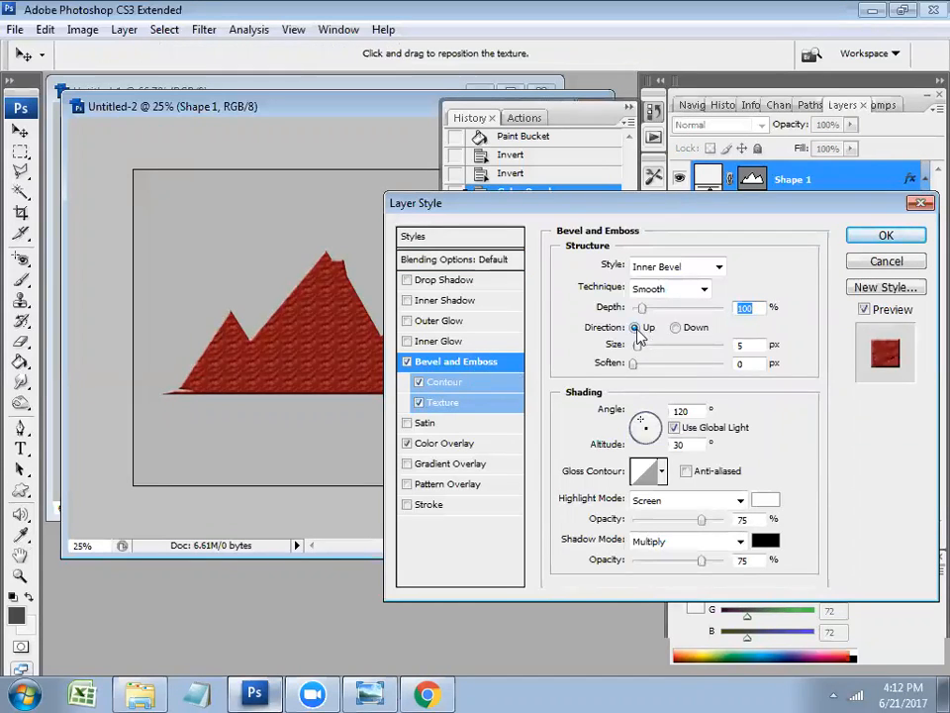
pyautogui.moveTo(639, 347); pyautogui.dragTo(690, 309)
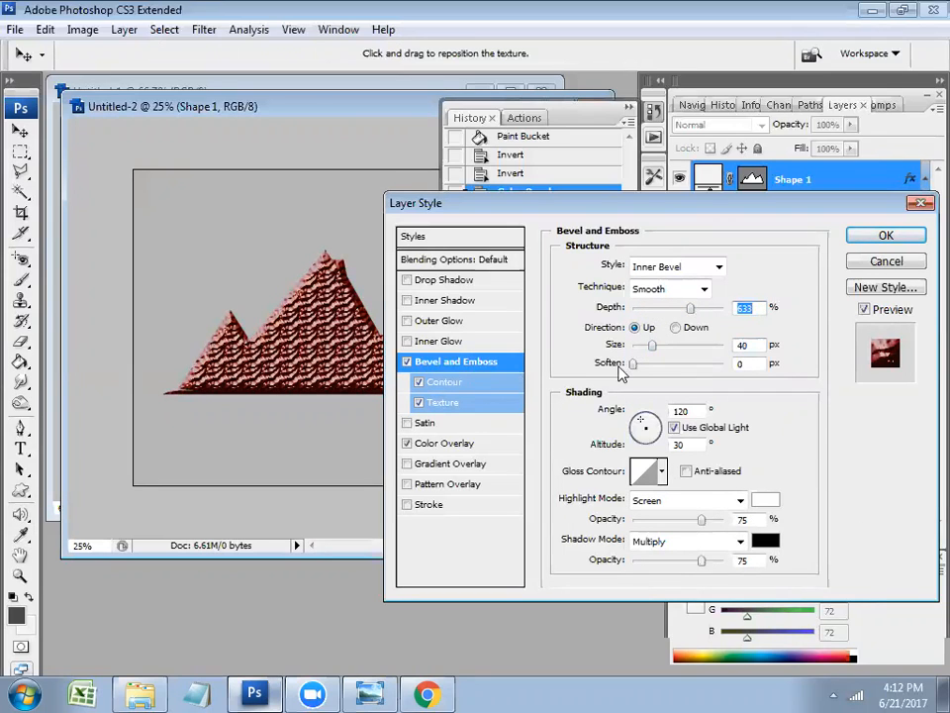
pyautogui.moveTo(634, 364); pyautogui.dragTo(700, 364)
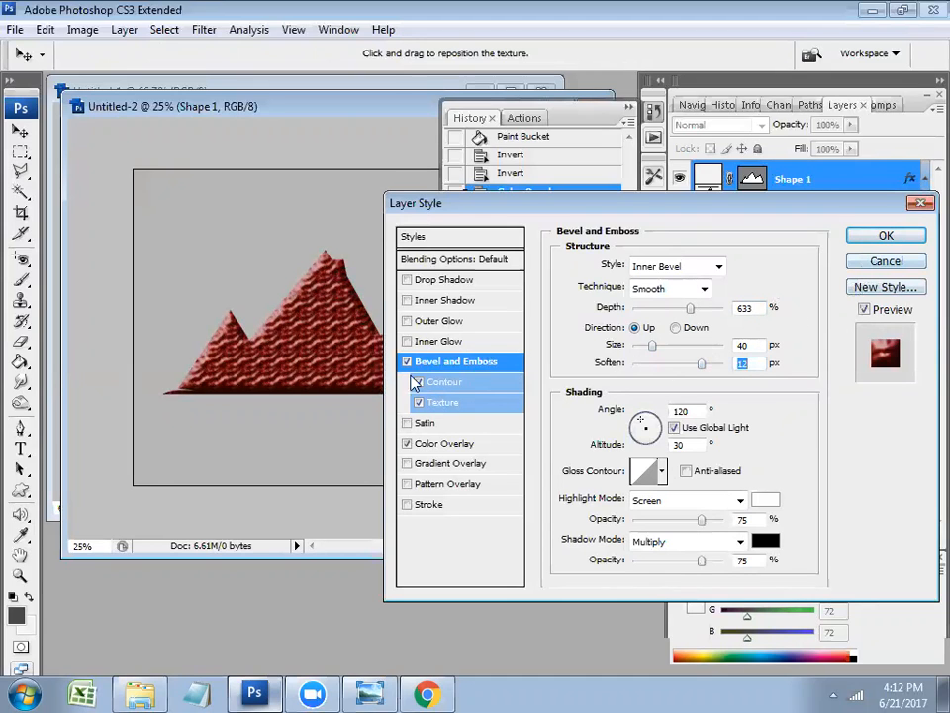
pyautogui.click(407, 362)
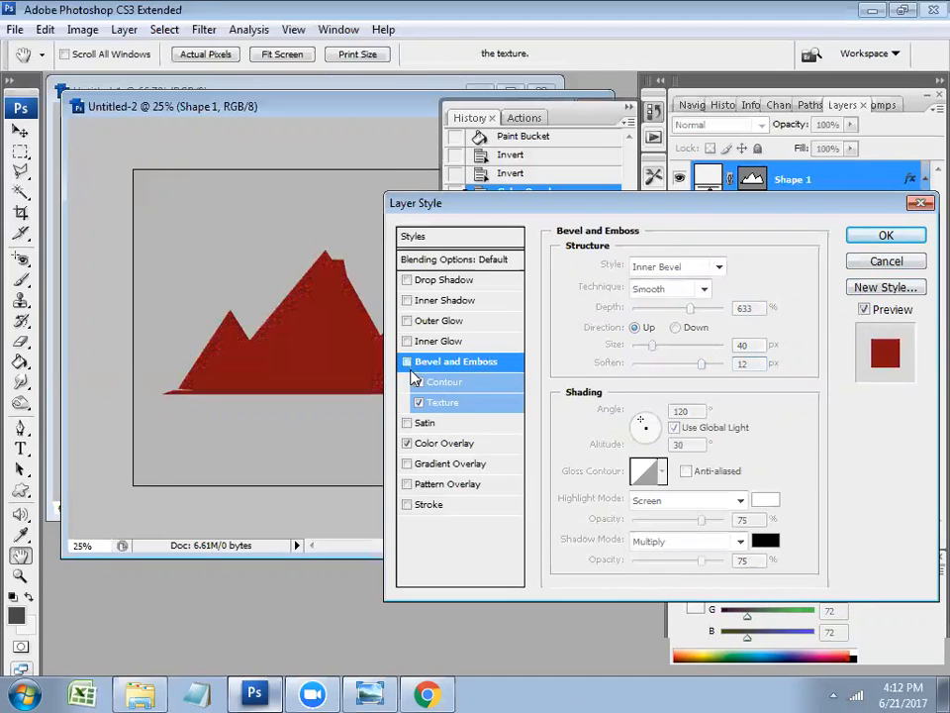
# Try a satin effect at 26% opacity on Shape 1 and clear the bevel's contour and texture options
pyautogui.click(406, 423)
pyautogui.click(441, 423)
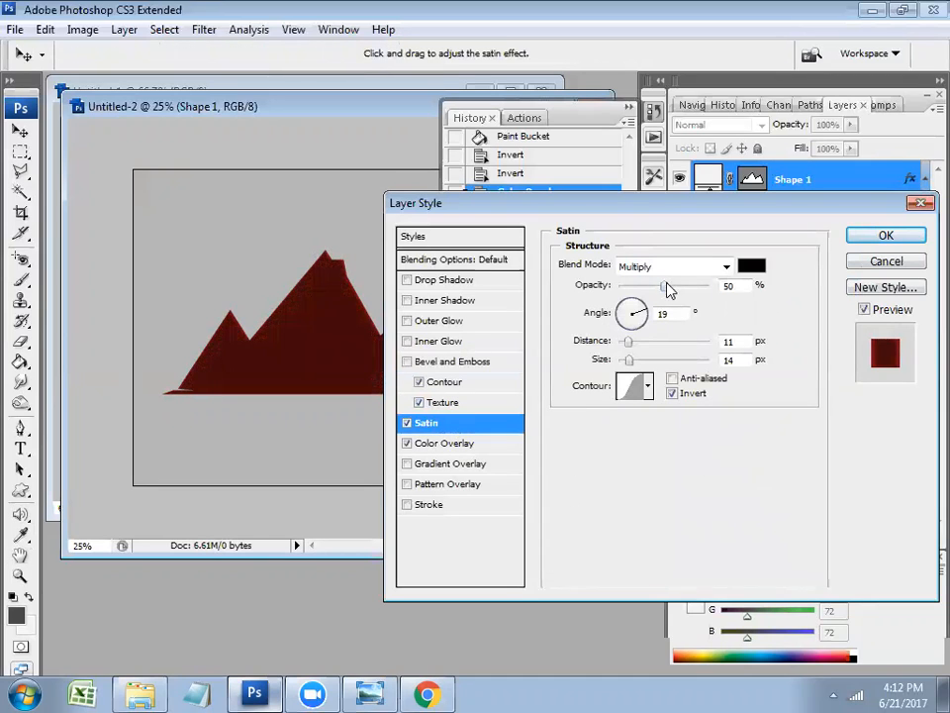
pyautogui.moveTo(667, 285); pyautogui.dragTo(642, 285)
pyautogui.click(406, 363)
pyautogui.click(419, 382)
pyautogui.click(419, 401)
pyautogui.click(408, 362)
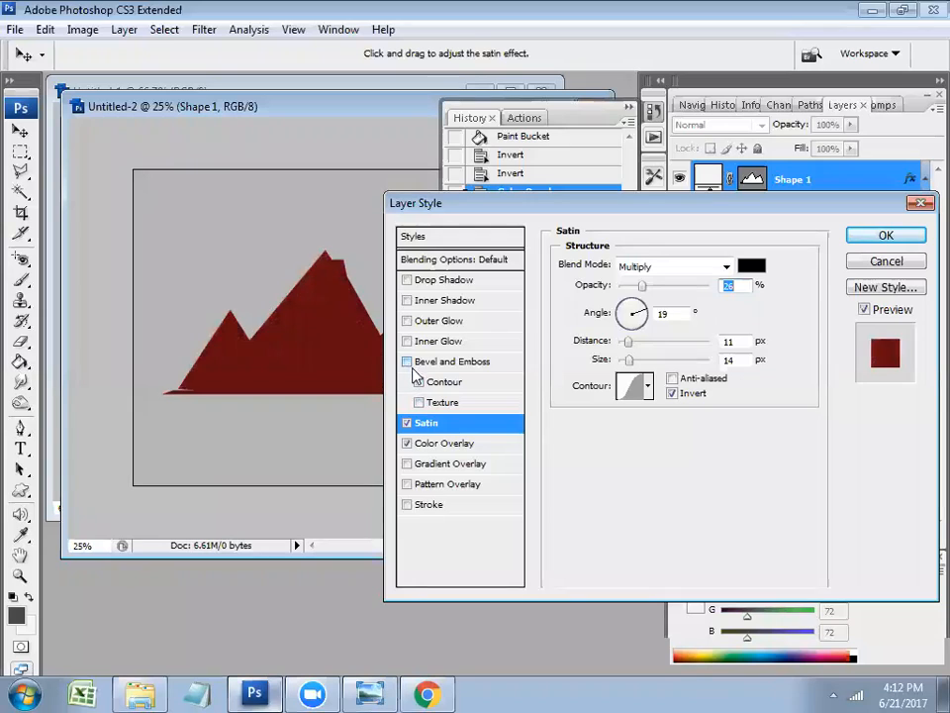
# Try a linear black-to-red gradient overlay on Shape 1 with the satin and colour overlay switched off
pyautogui.click(448, 464)
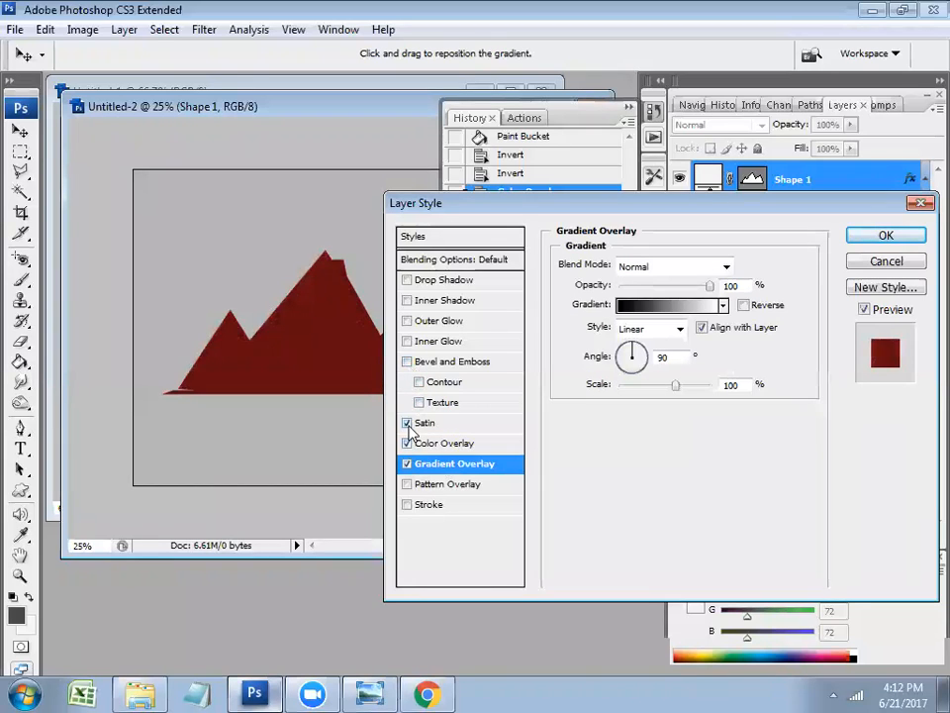
pyautogui.click(406, 422)
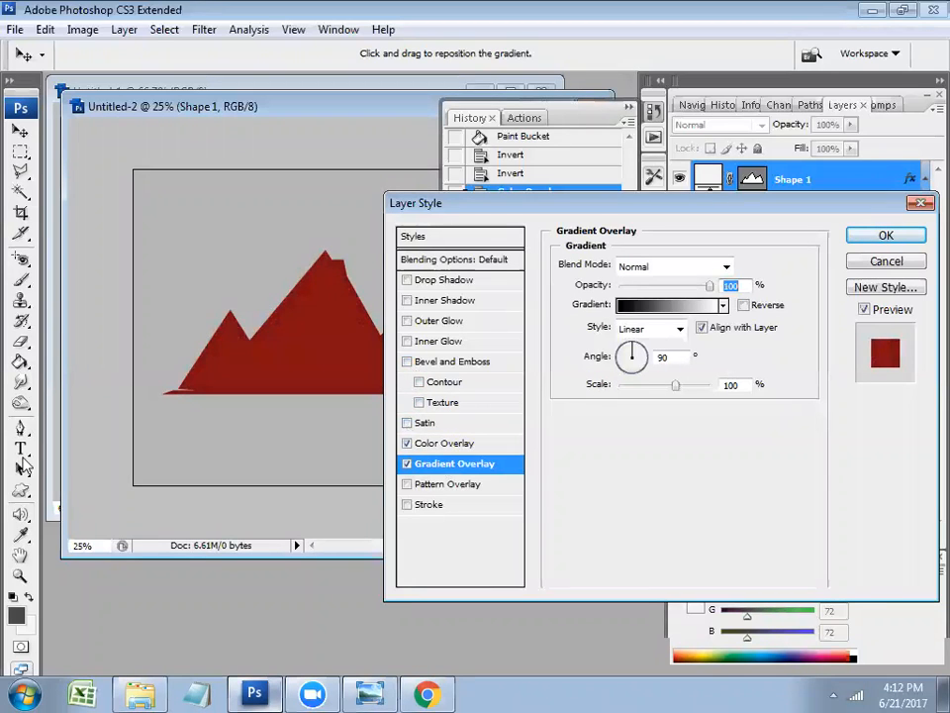
pyautogui.click(407, 444)
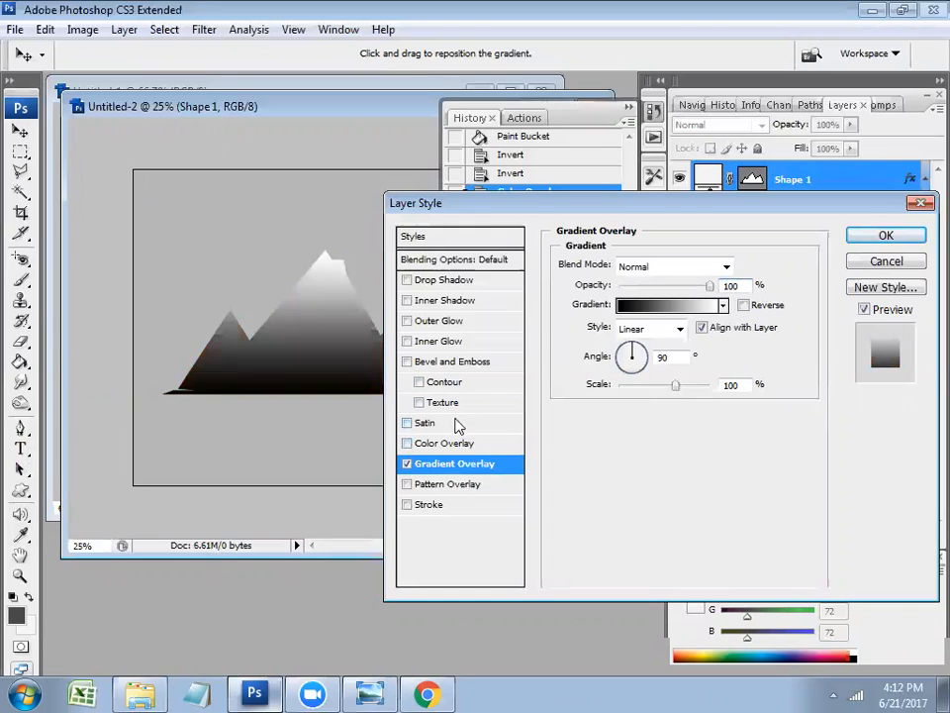
pyautogui.click(664, 305)
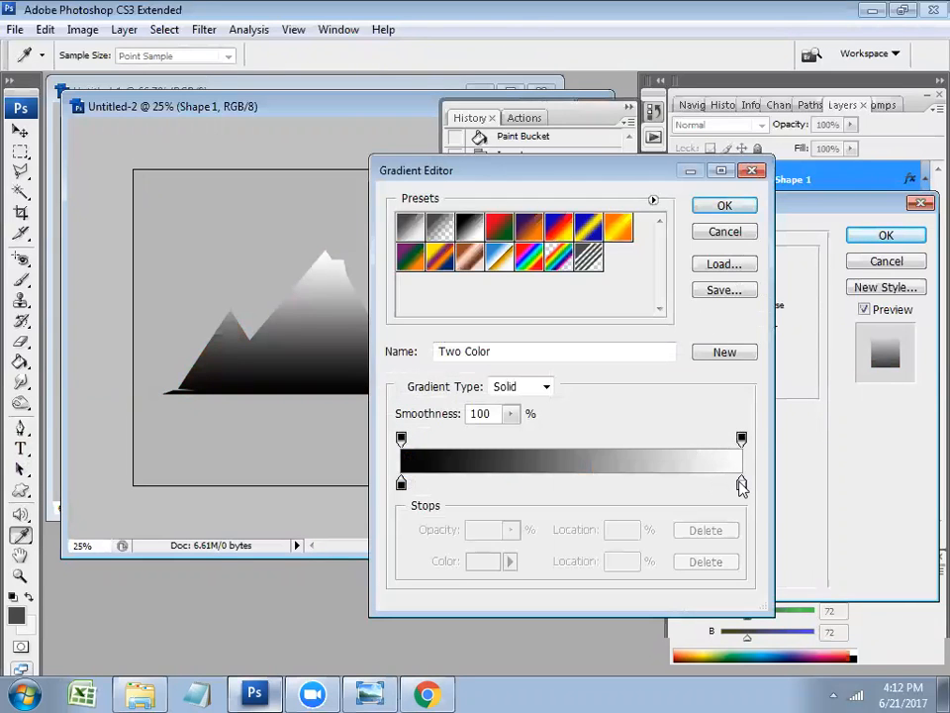
pyautogui.doubleClick(742, 485)
pyautogui.click(491, 277)
pyautogui.click(679, 269)
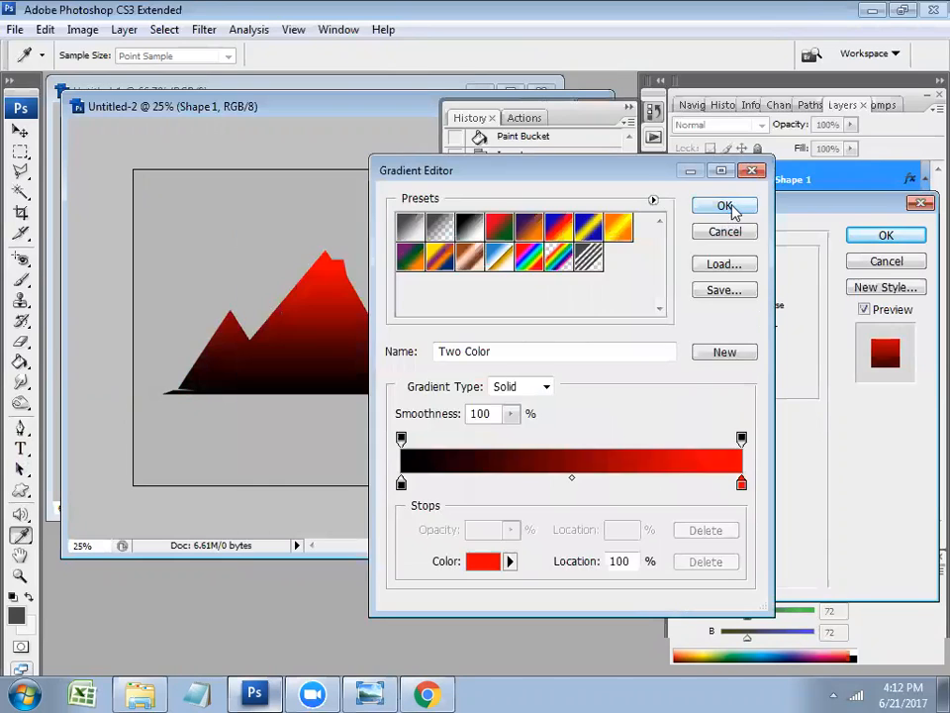
pyautogui.click(725, 206)
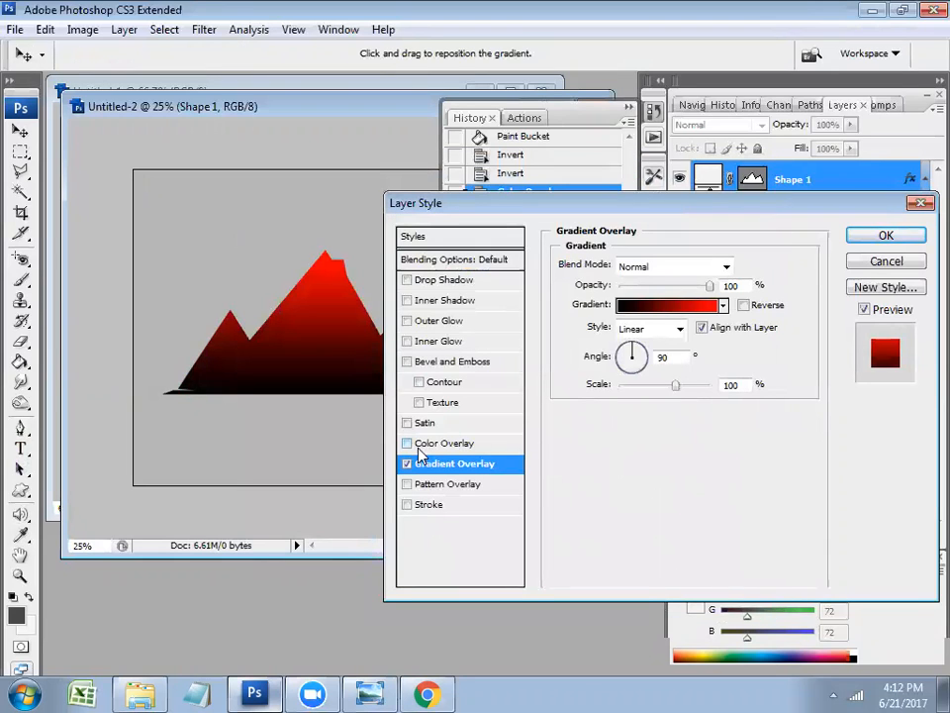
# Try several preset patterns as a pattern overlay on Shape 1 in place of the gradient, and cancel the layer style
pyautogui.click(408, 485)
pyautogui.click(406, 464)
pyautogui.click(473, 483)
pyautogui.click(678, 326)
pyautogui.click(646, 382)
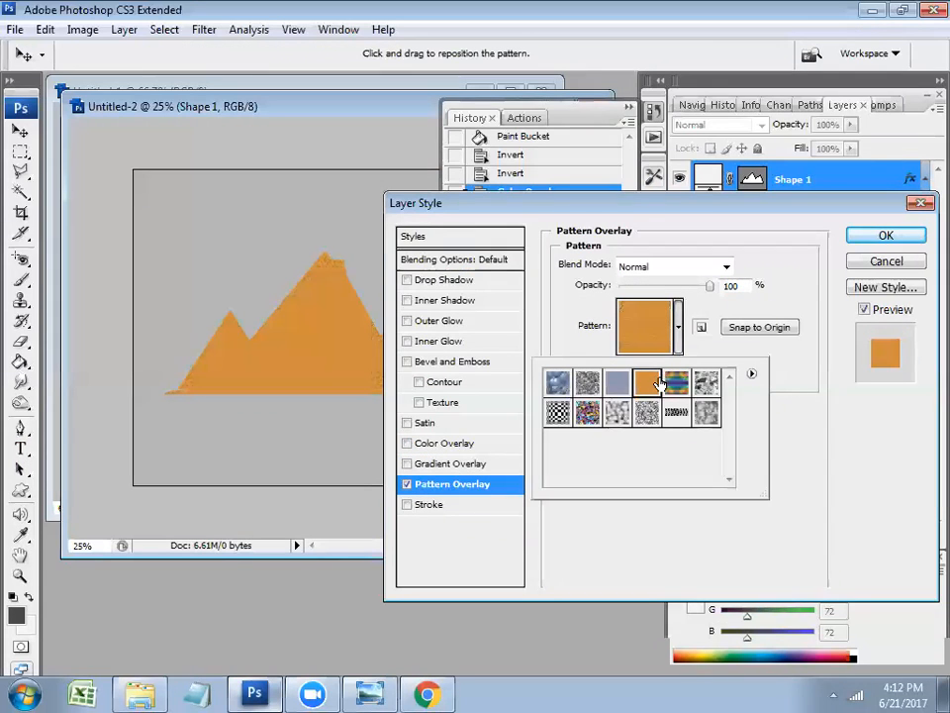
pyautogui.click(617, 412)
pyautogui.click(587, 412)
pyautogui.click(705, 382)
pyautogui.click(706, 412)
pyautogui.click(676, 411)
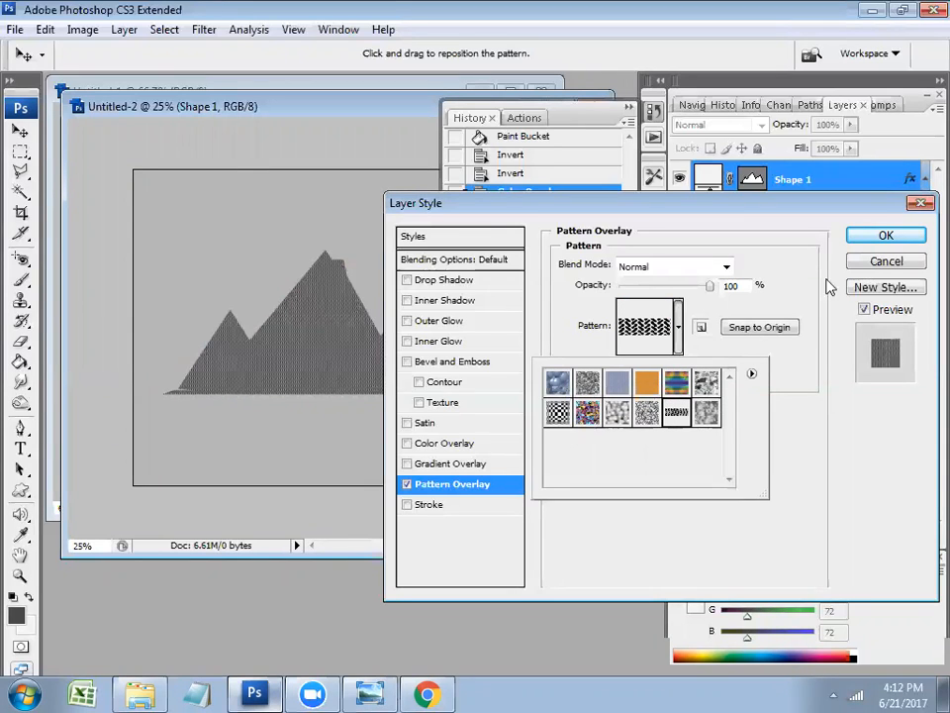
pyautogui.click(857, 262)
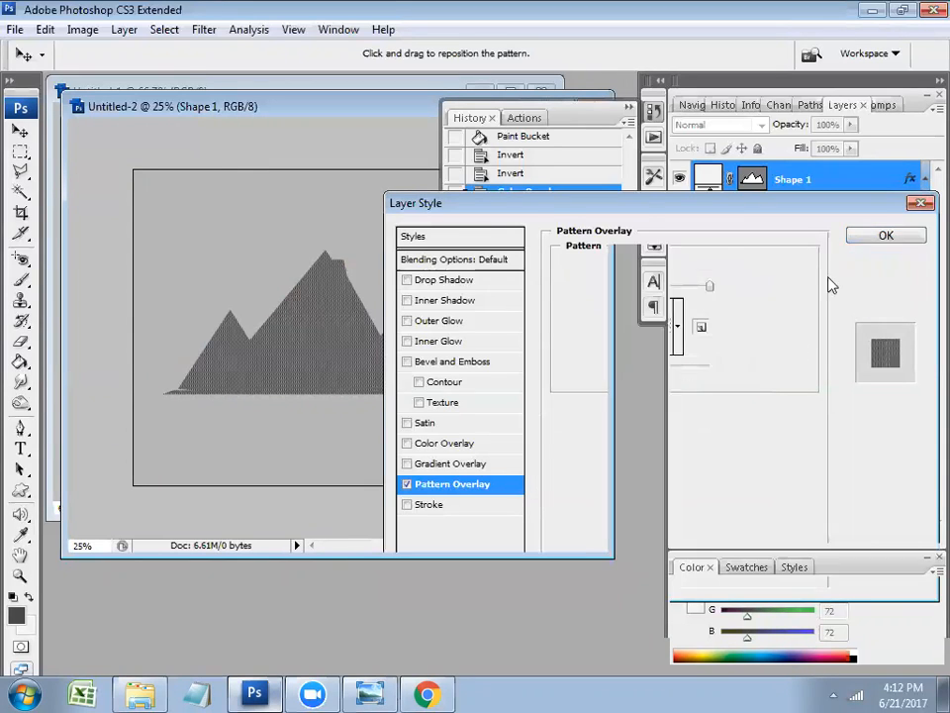
# Try an outside stroke in near-white #fffbfb at 56 px on Shape 1, and cancel the layer style
pyautogui.rightClick(793, 191)
pyautogui.click(795, 219)
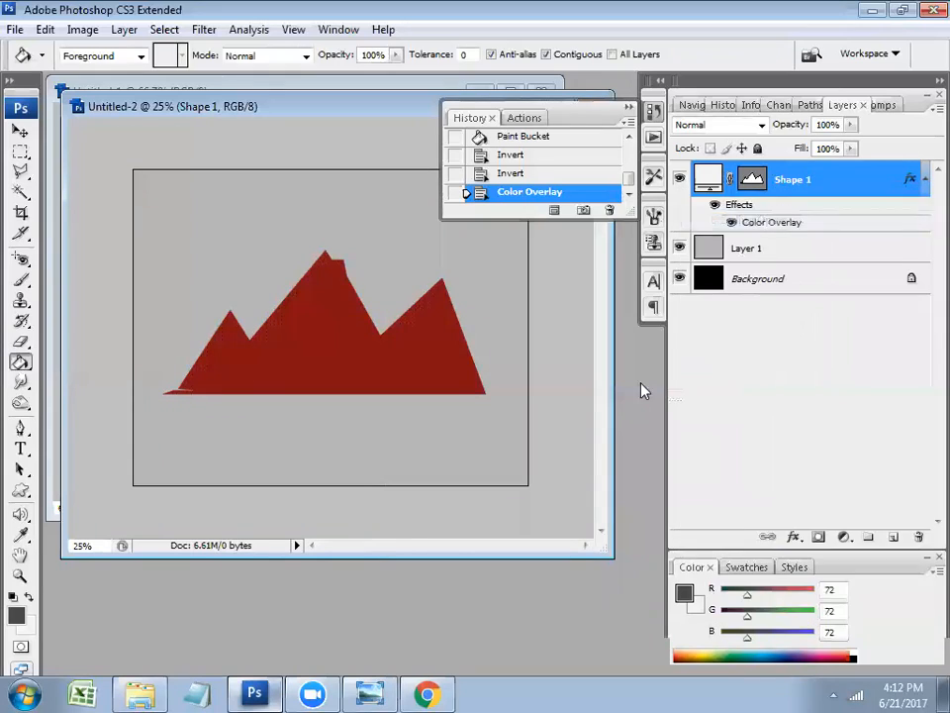
pyautogui.click(471, 507)
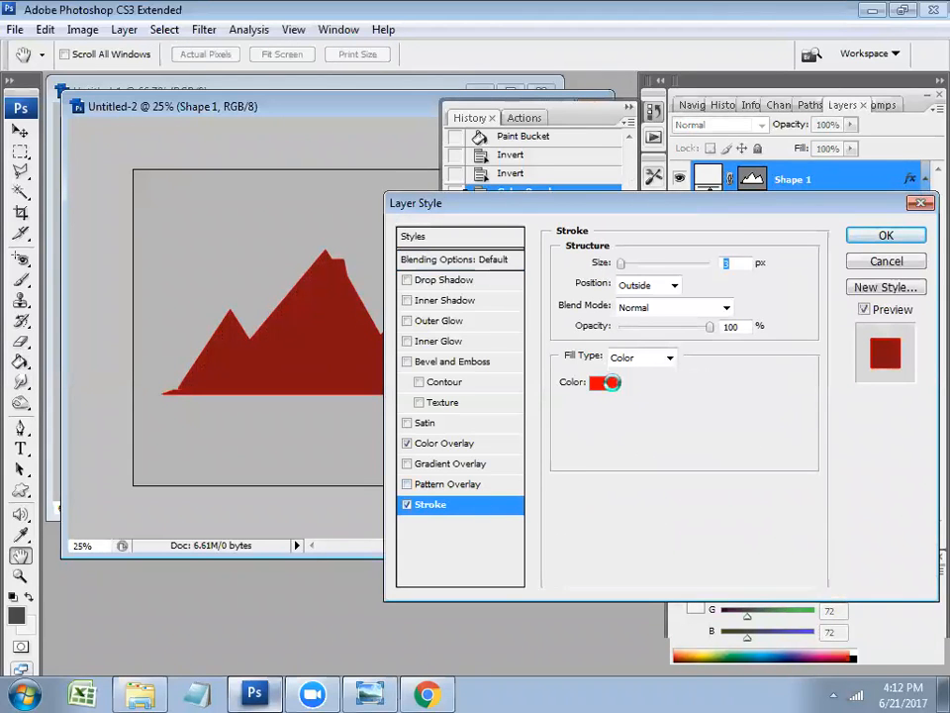
pyautogui.click(603, 384)
pyautogui.moveTo(552, 244); pyautogui.dragTo(679, 264)
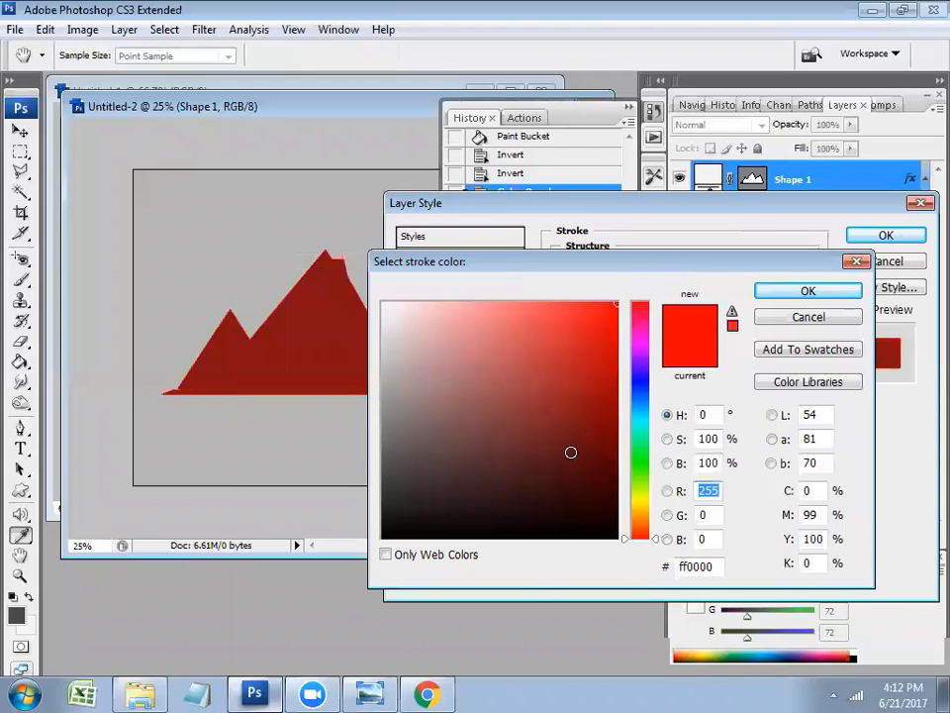
pyautogui.moveTo(525, 416); pyautogui.dragTo(385, 303)
pyautogui.click(808, 292)
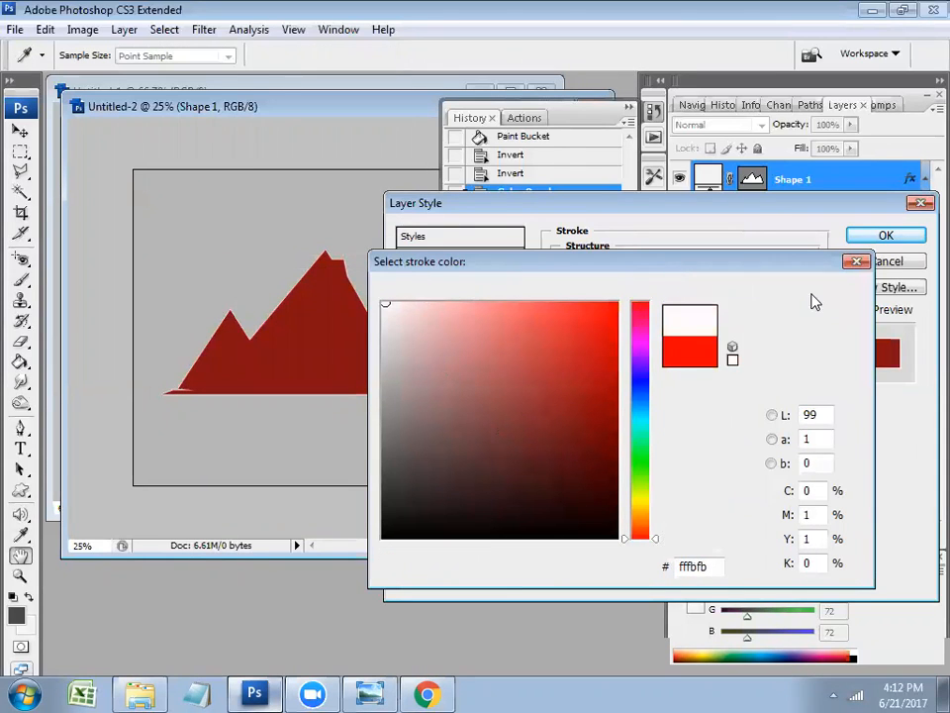
pyautogui.moveTo(621, 265)
pyautogui.mouseDown()
pyautogui.moveTo(662, 269)
pyautogui.moveTo(639, 267)
pyautogui.moveTo(650, 271)
pyautogui.mouseUp()
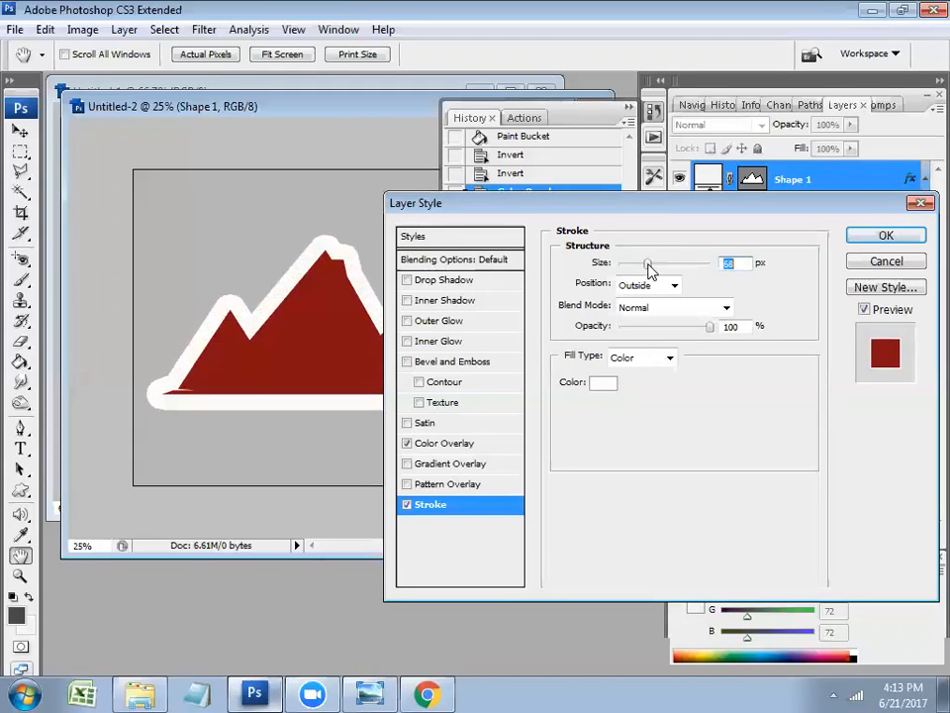
pyautogui.click(885, 262)
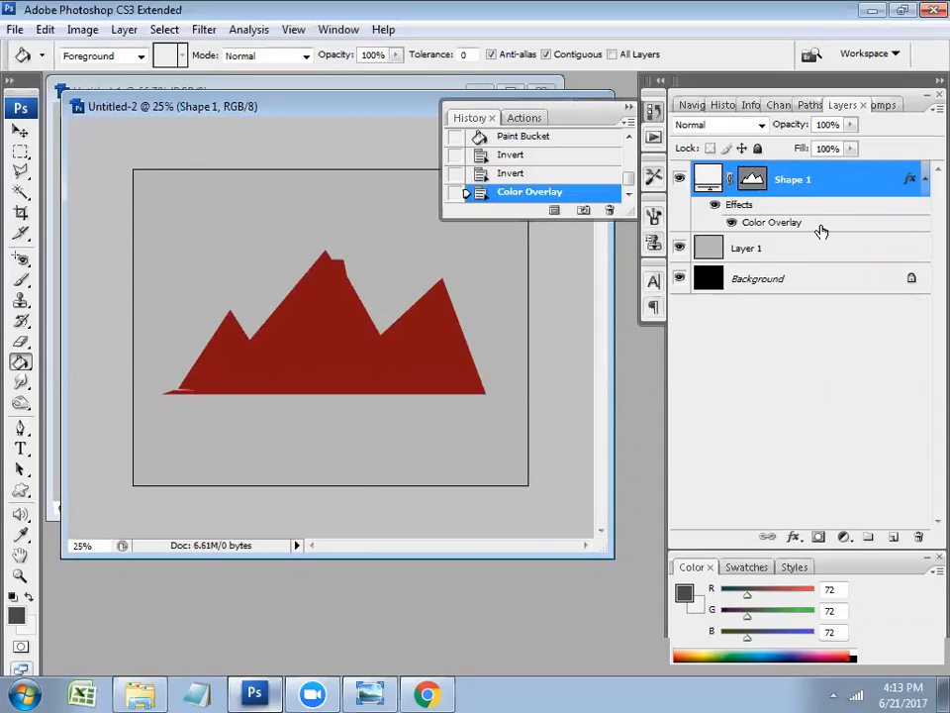
# In maximized screen mode, shift the apex and base corner of Shape 1's right-hand peak slightly outward with the Convert Point tool
pyautogui.click(20, 428)
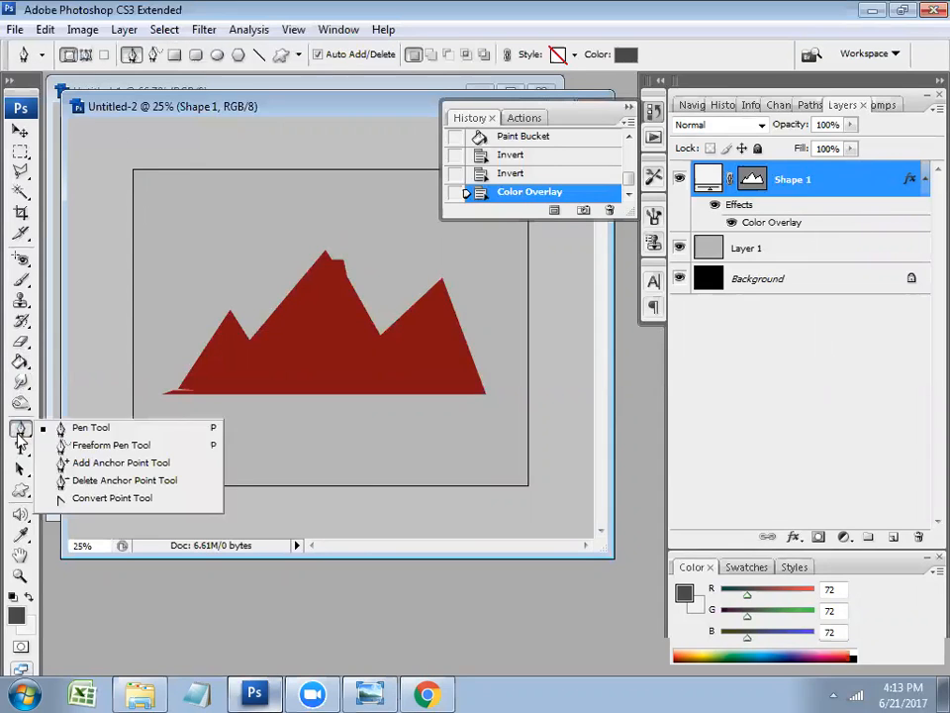
pyautogui.click(89, 498)
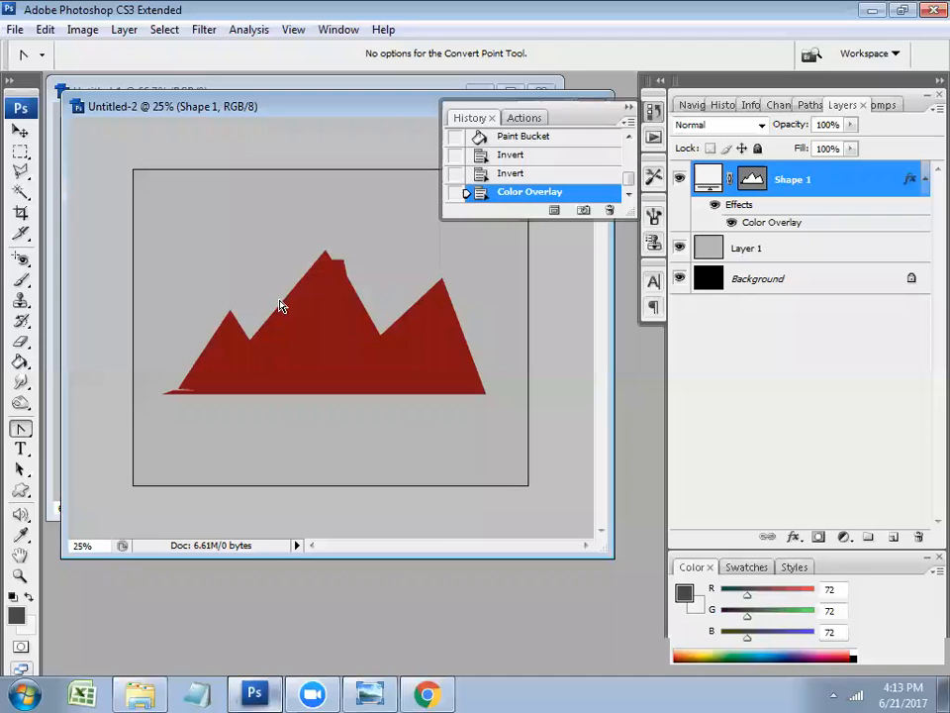
pyautogui.hotkey('ctrl', '+')
pyautogui.hotkey('ctrl', '+')
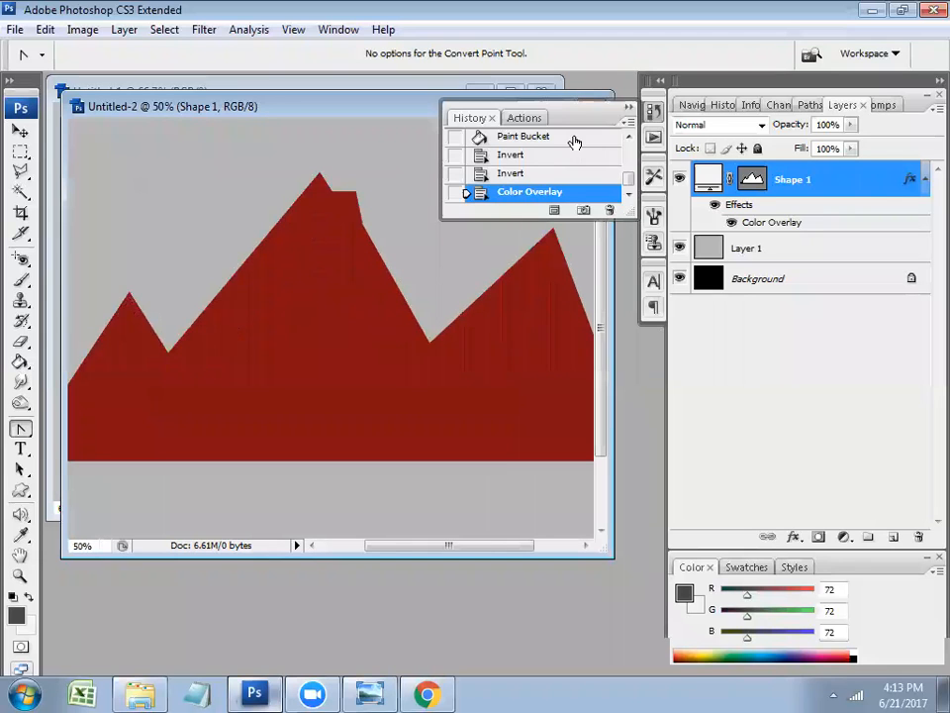
pyautogui.click(629, 107)
pyautogui.press('f')
pyautogui.press('h')
pyautogui.moveTo(526, 288); pyautogui.dragTo(450, 322)
pyautogui.click(23, 430)
pyautogui.moveTo(23, 430); pyautogui.dragTo(127, 493)
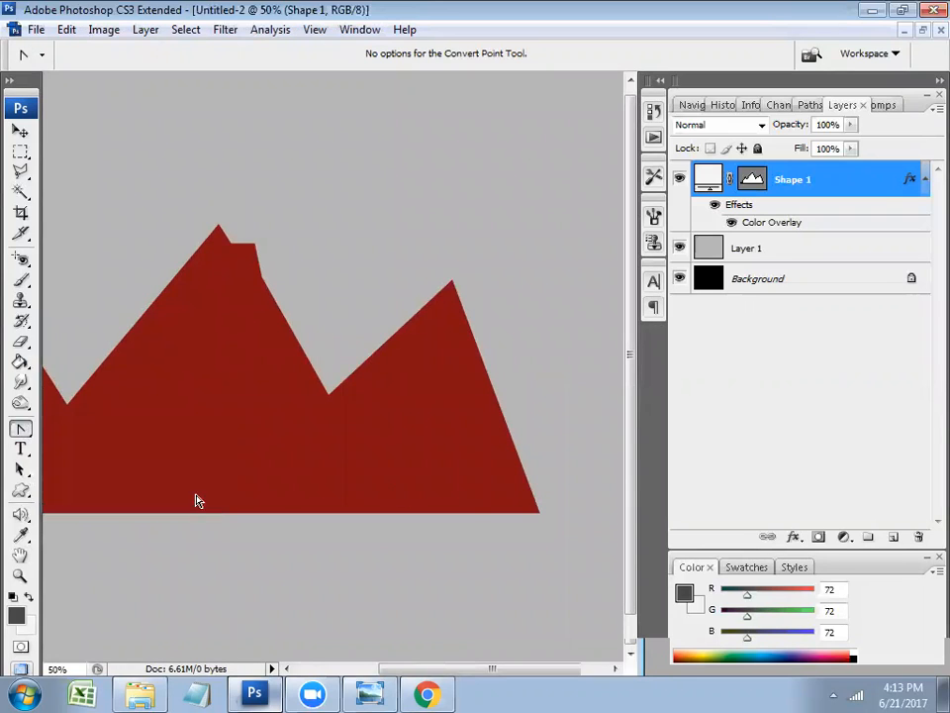
pyautogui.moveTo(541, 517)
pyautogui.mouseDown()
pyautogui.moveTo(568, 505)
pyautogui.moveTo(554, 501)
pyautogui.mouseUp()
# Move the whole mountain path slightly to the left with the Path Selection tool
pyautogui.rightClick(461, 274)
pyautogui.press('Escape')
pyautogui.press('v')
pyautogui.rightClick(473, 277)
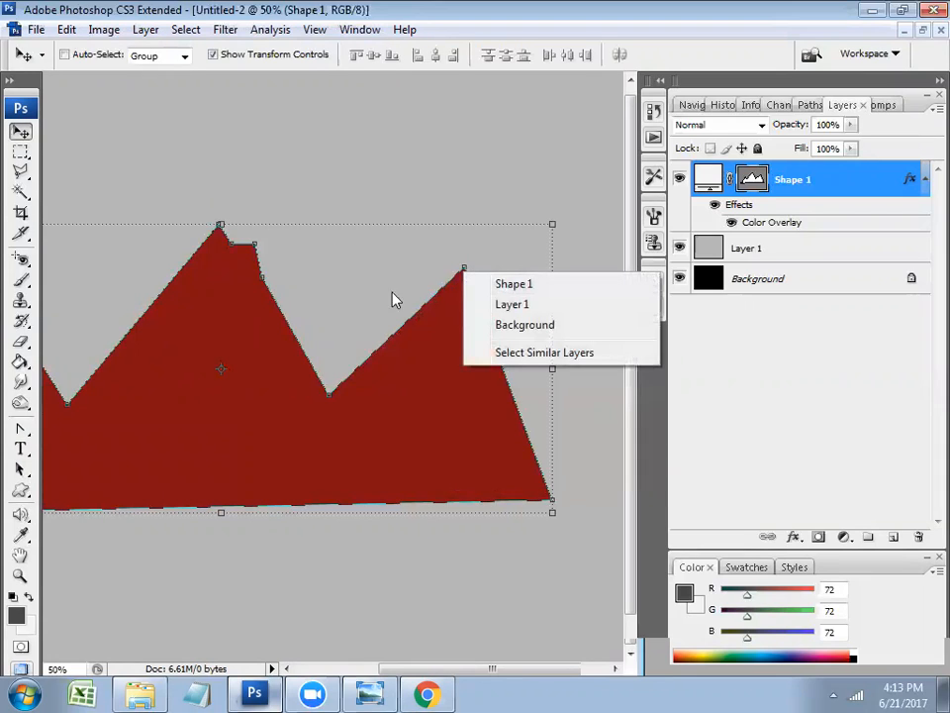
pyautogui.click(20, 468)
pyautogui.click(117, 469)
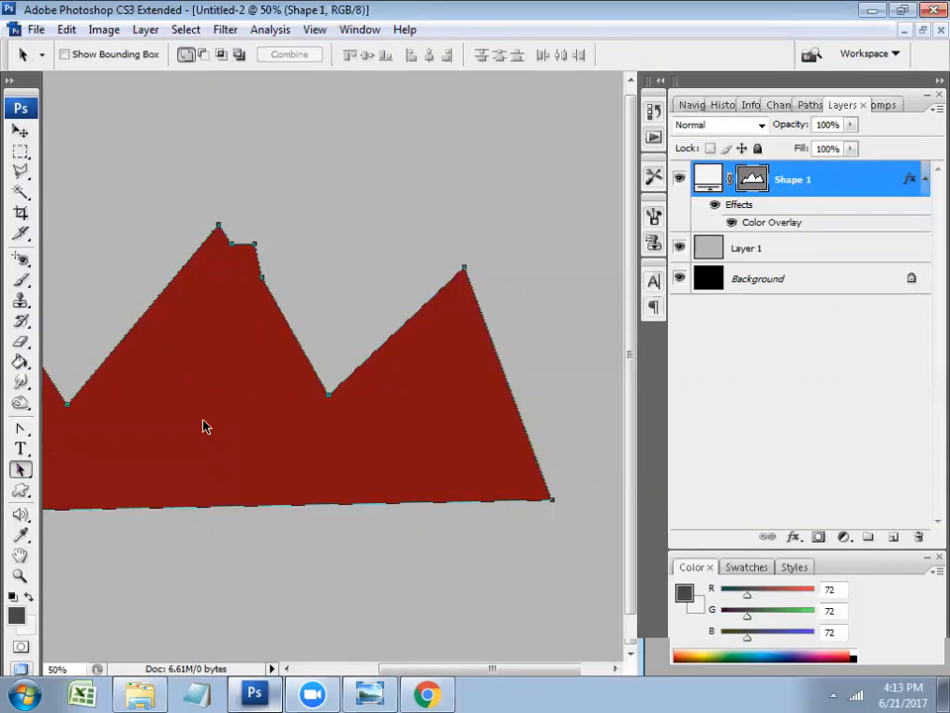
pyautogui.moveTo(463, 274); pyautogui.dragTo(447, 273)
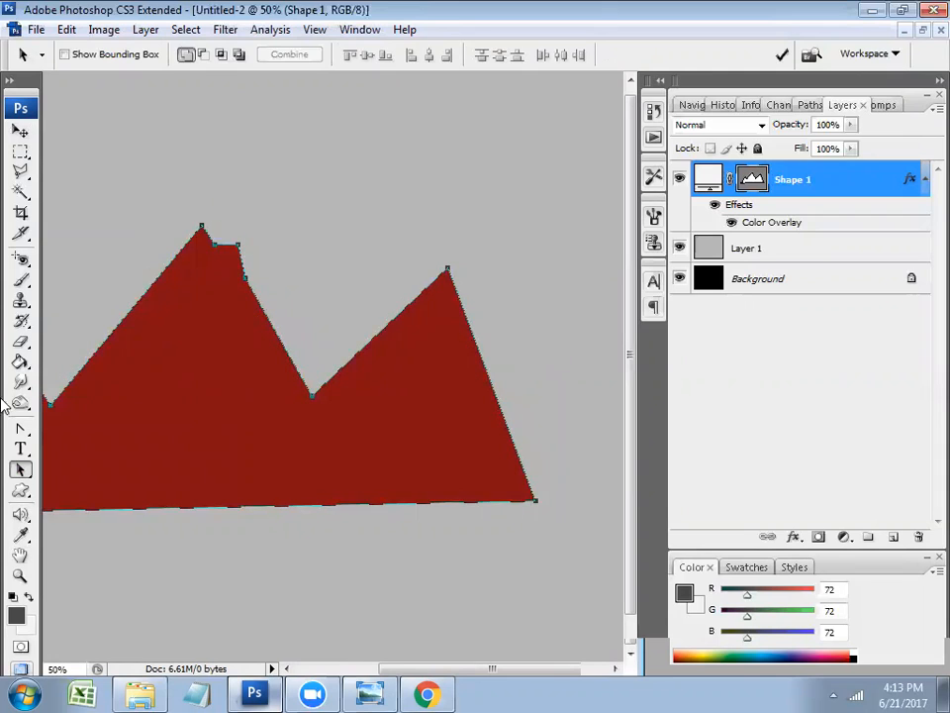
# Round the apex of the right-hand peak by pulling out direction handles with the Convert Point tool
pyautogui.click(20, 427)
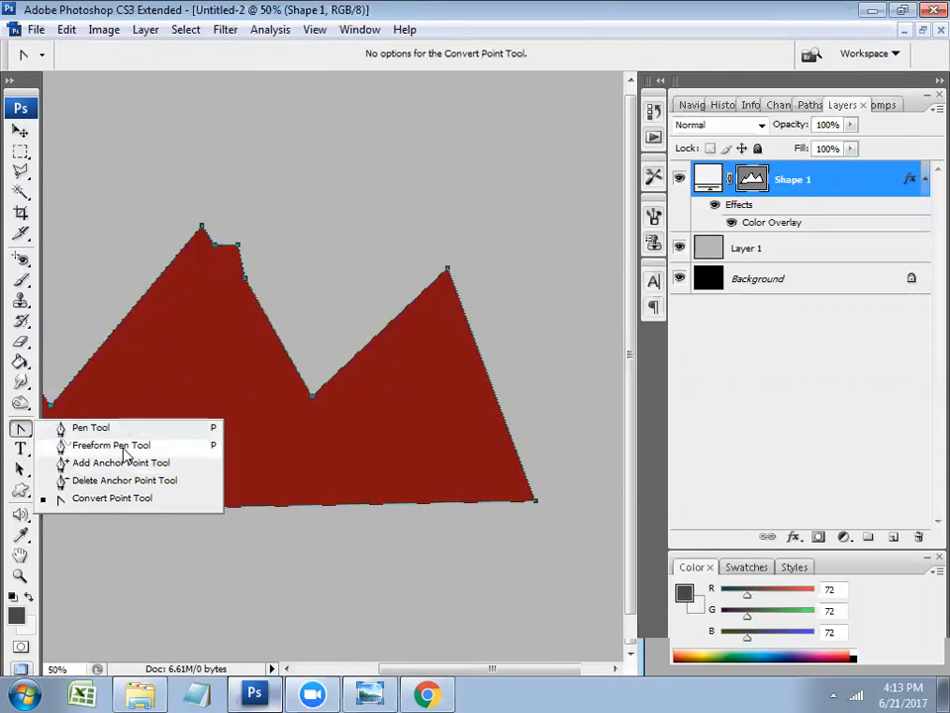
pyautogui.click(125, 445)
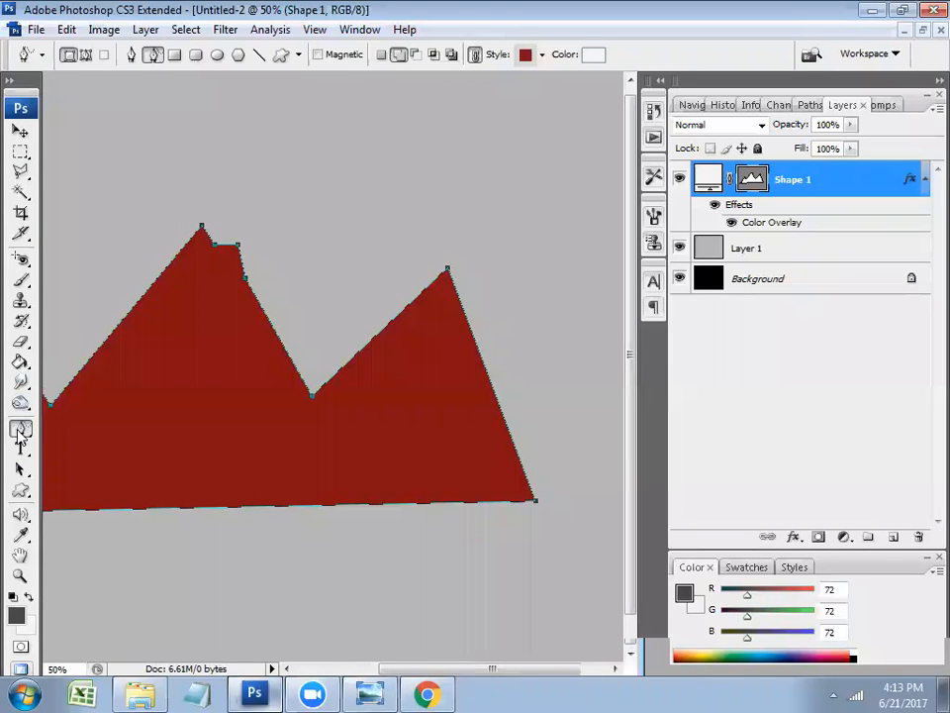
pyautogui.click(19, 428)
pyautogui.click(93, 499)
pyautogui.moveTo(447, 270); pyautogui.dragTo(501, 294)
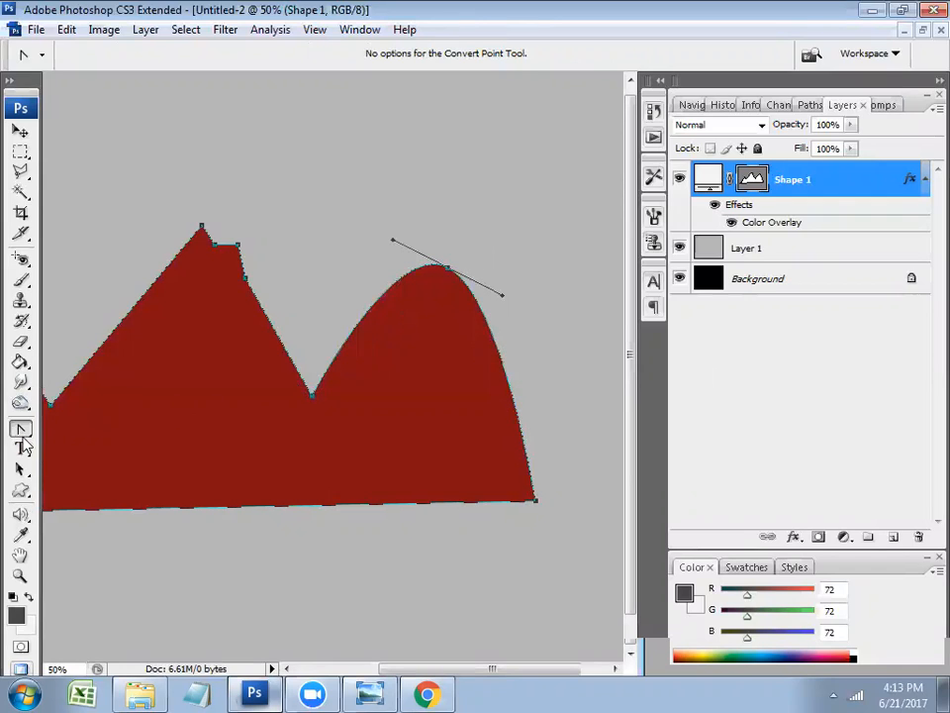
# Bend the outer slope of the right-hand peak inward by adjusting the apex's lower direction handle, and deselect the path
pyautogui.rightClick(22, 433)
pyautogui.click(96, 500)
pyautogui.rightClick(21, 431)
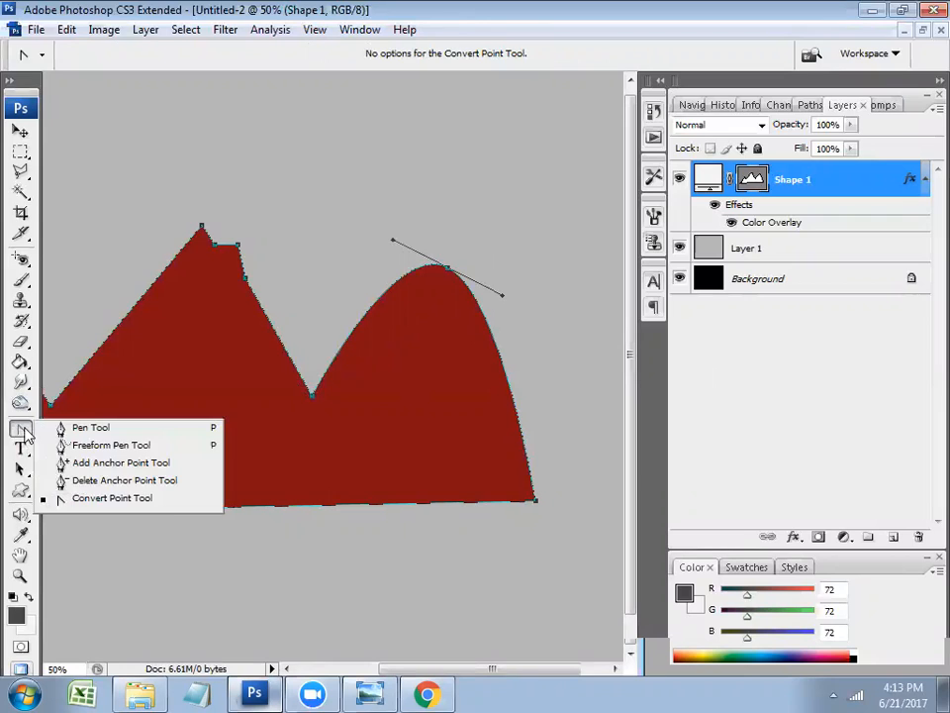
pyautogui.click(226, 297)
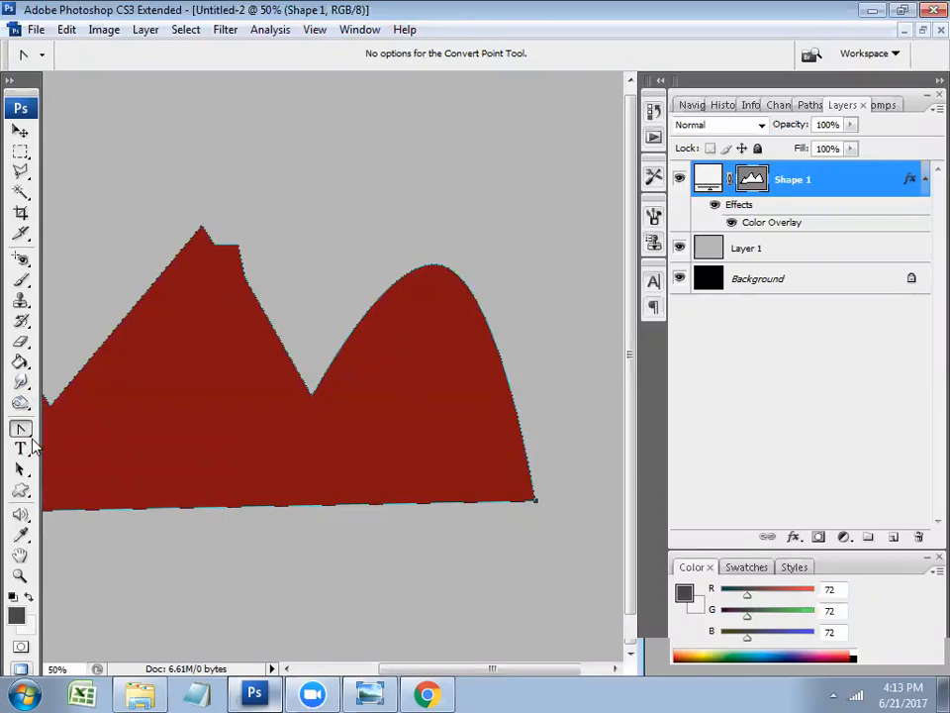
pyautogui.rightClick(21, 429)
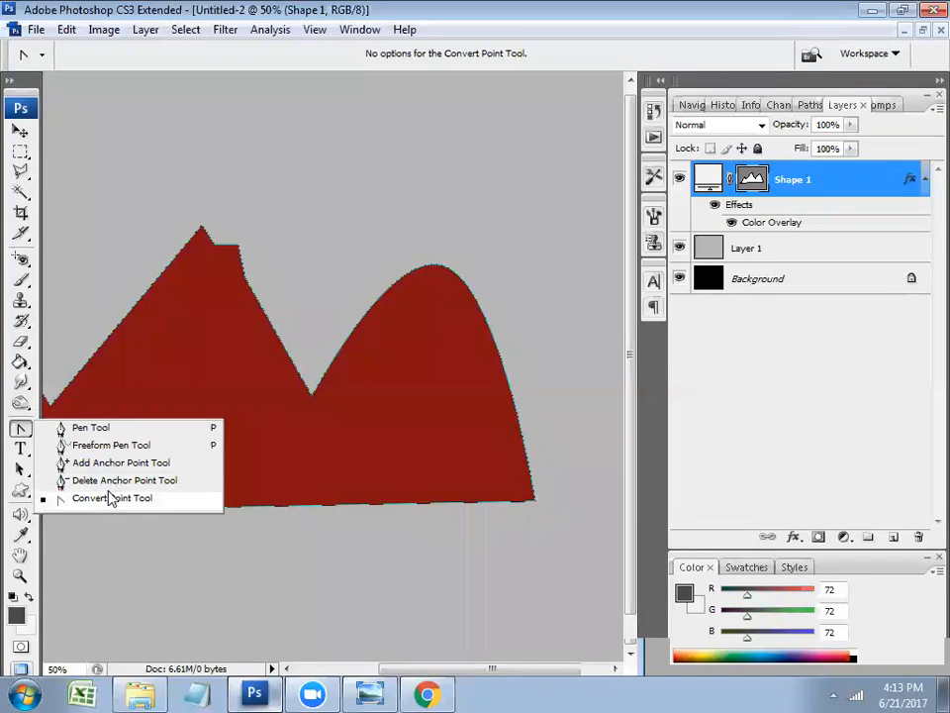
pyautogui.click(109, 498)
pyautogui.moveTo(459, 280); pyautogui.dragTo(506, 424)
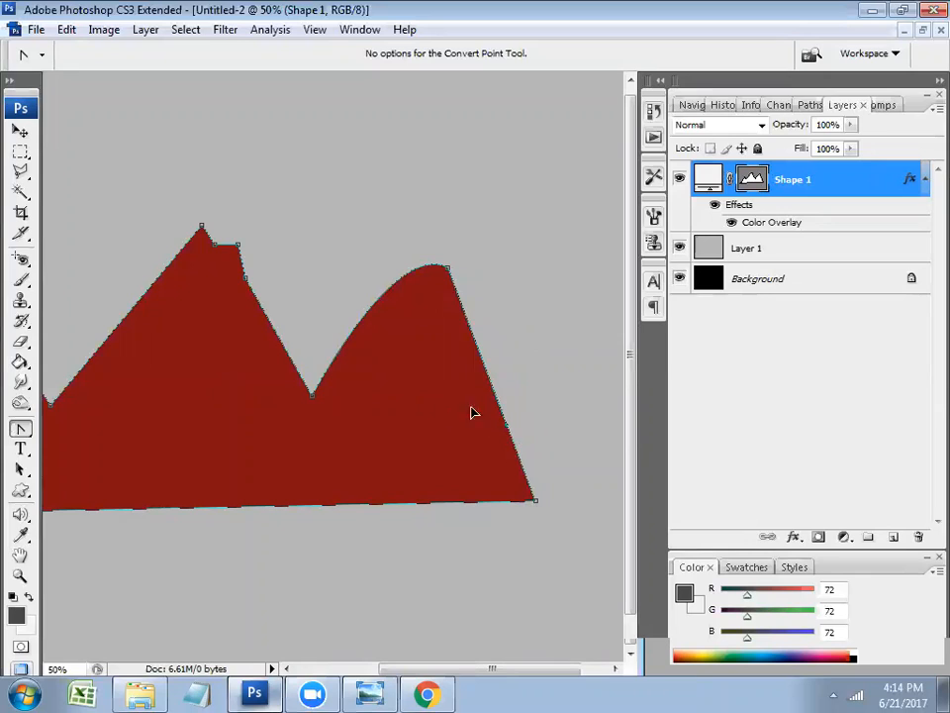
pyautogui.moveTo(511, 434); pyautogui.dragTo(431, 402)
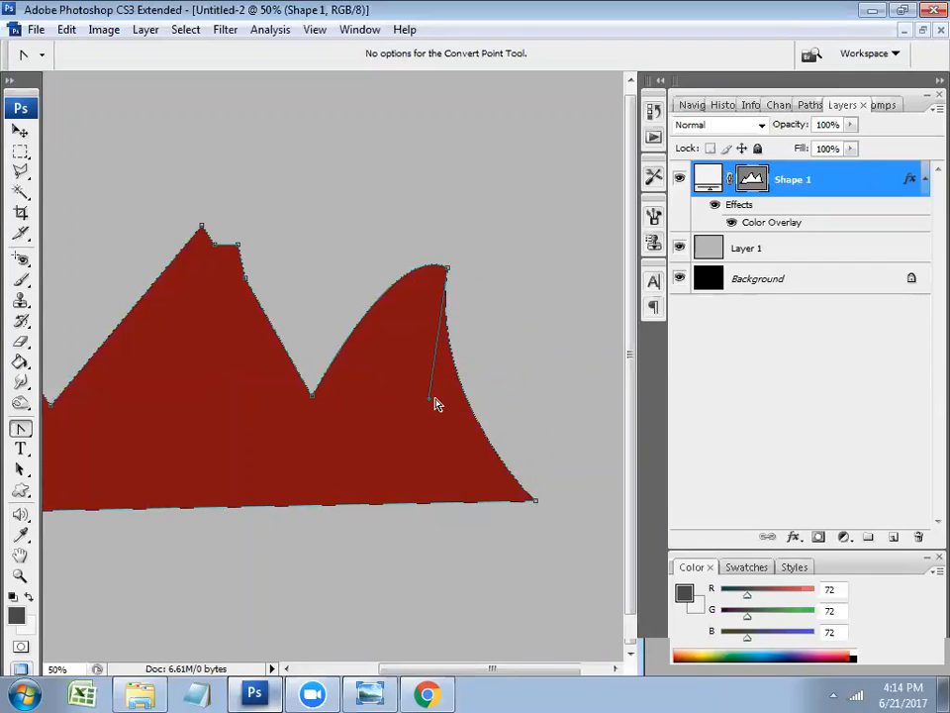
pyautogui.press('Return')
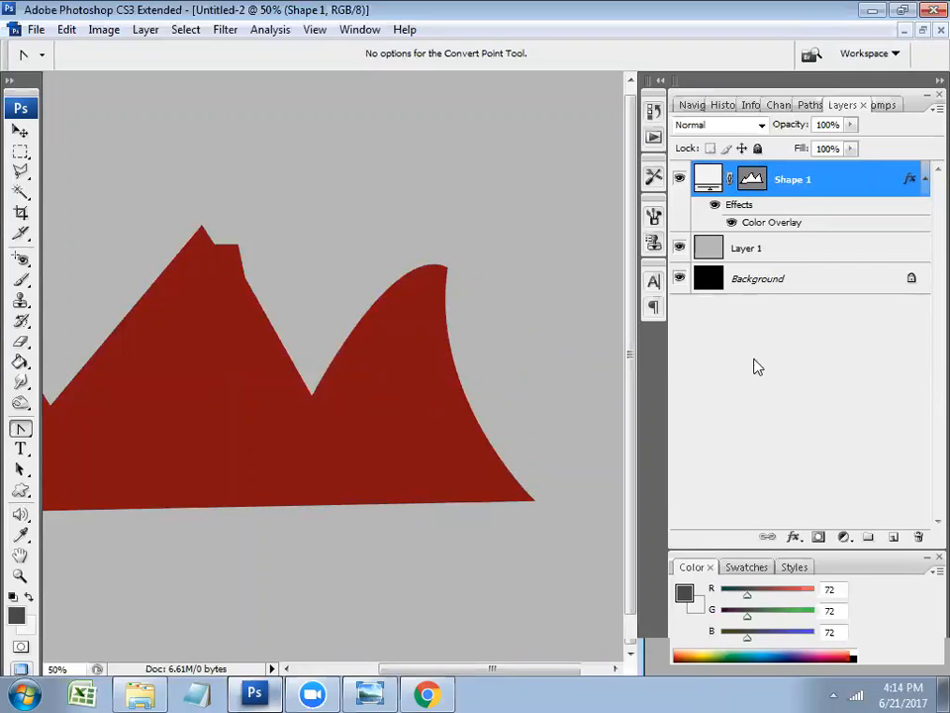
pyautogui.click(783, 251)
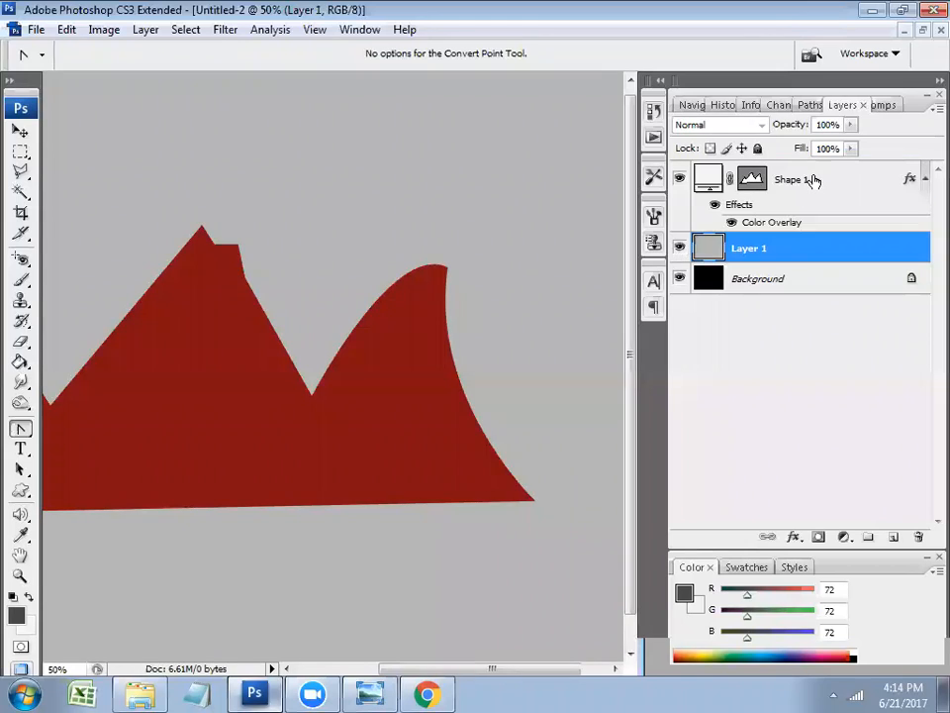
pyautogui.click(811, 179)
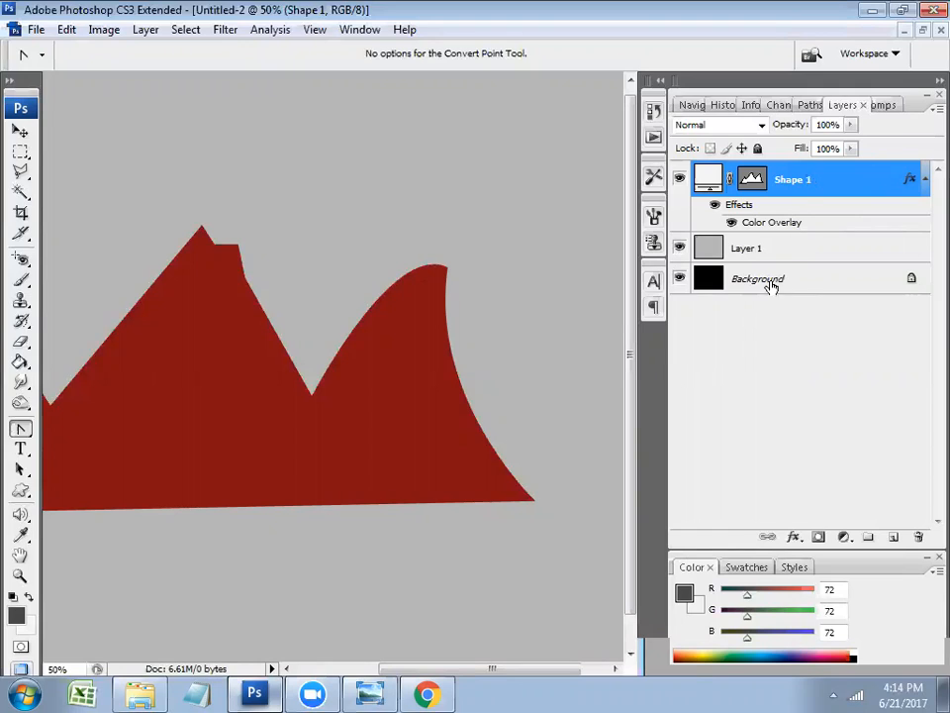
pyautogui.click(796, 256)
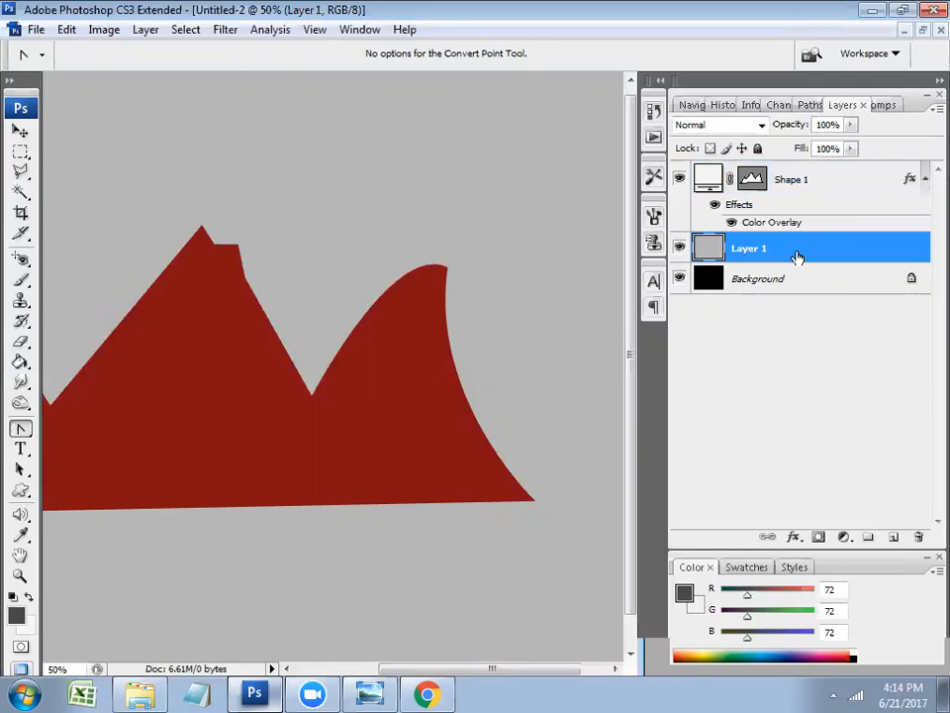
pyautogui.click(807, 181)
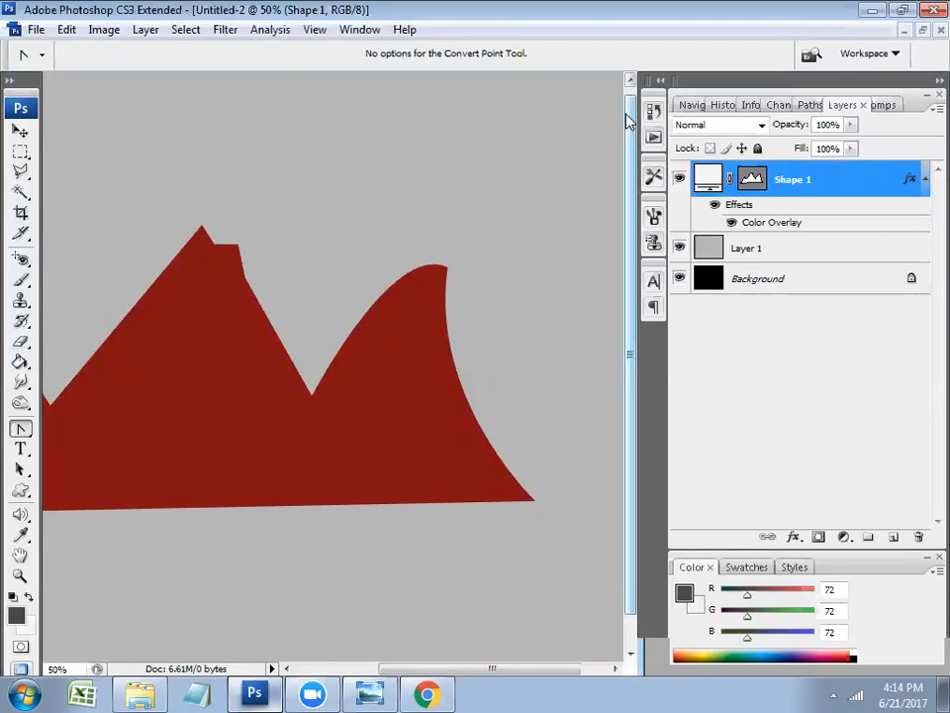
# Return to standard screen mode, move the Untitled-2 window lower and bring Untitled-1 to the front
pyautogui.press('f')
pyautogui.press('f')
pyautogui.press('f')
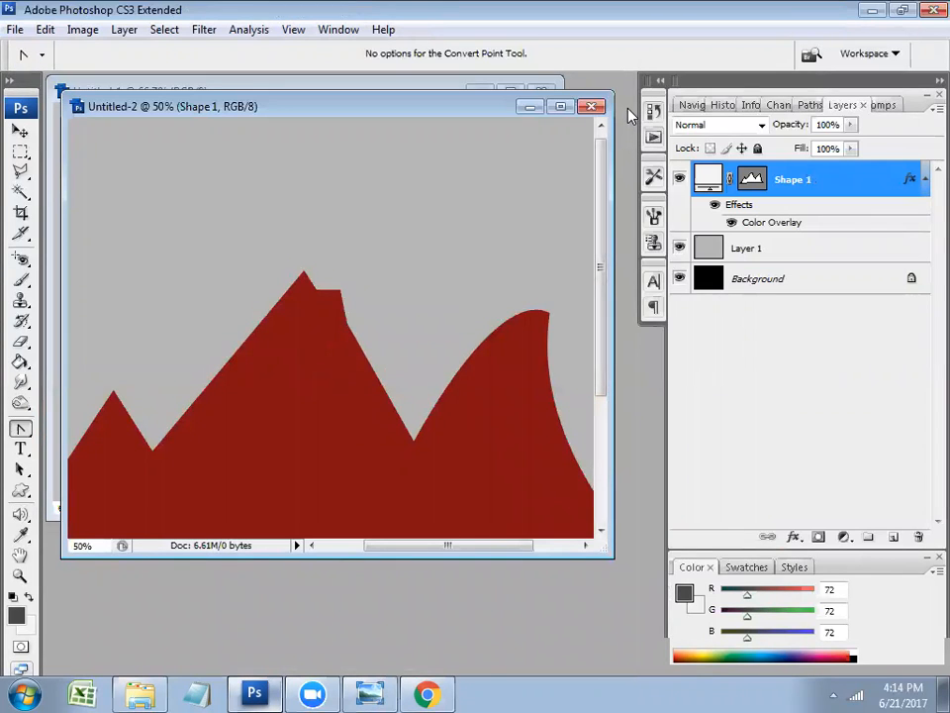
pyautogui.moveTo(431, 114); pyautogui.dragTo(441, 229)
pyautogui.click(388, 89)
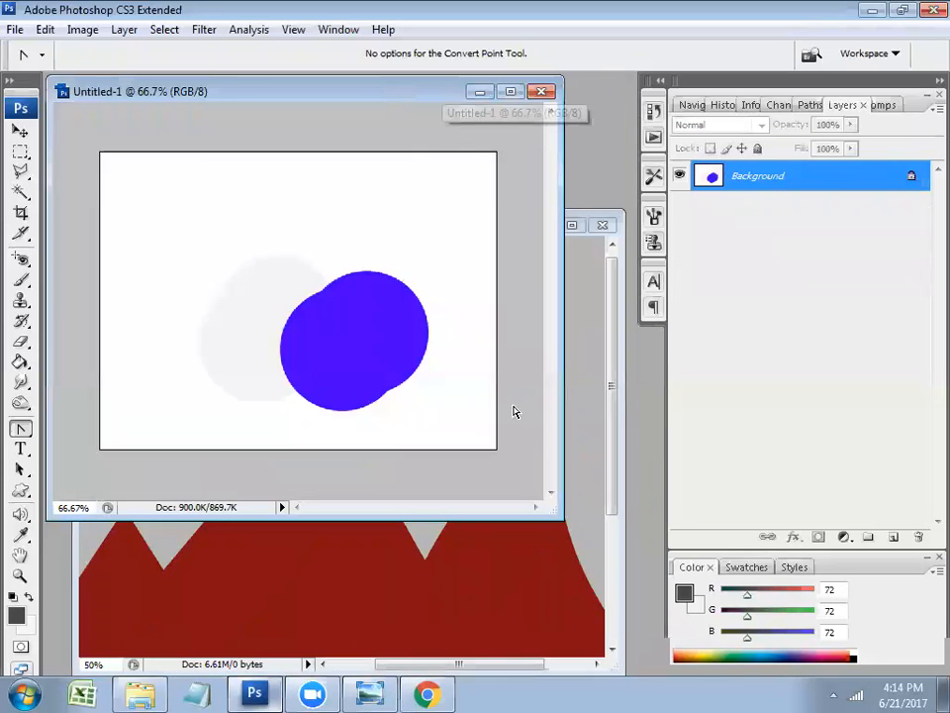
# Open FINAL_Gneaus copy.png from Windows Photo Viewer in Adobe Photoshop CS3, select the whole image and close the file
pyautogui.click(381, 693)
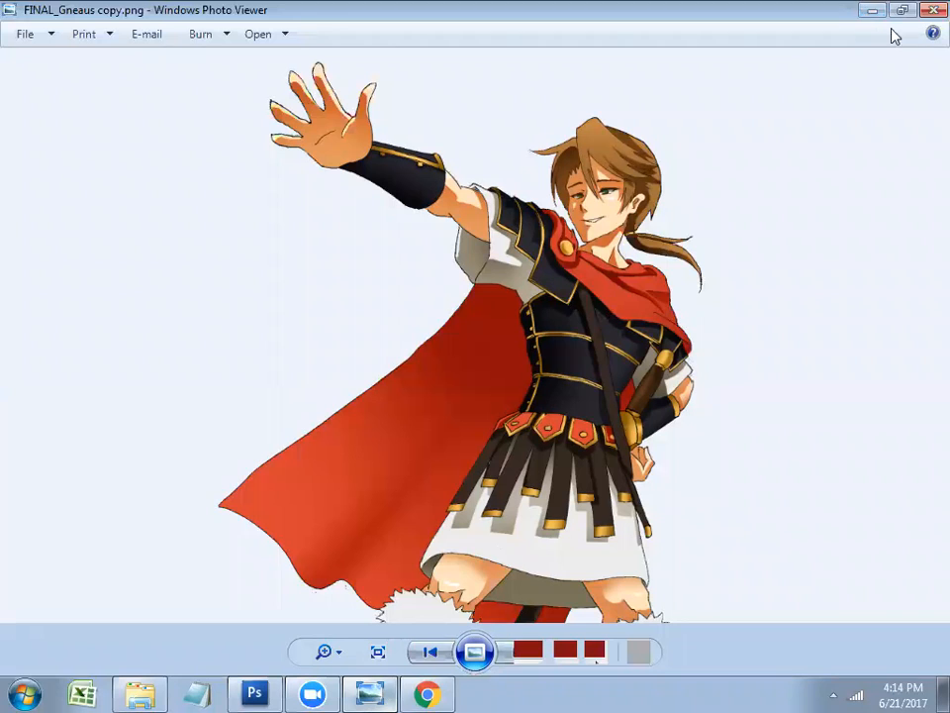
pyautogui.rightClick(577, 153)
pyautogui.moveTo(689, 169)
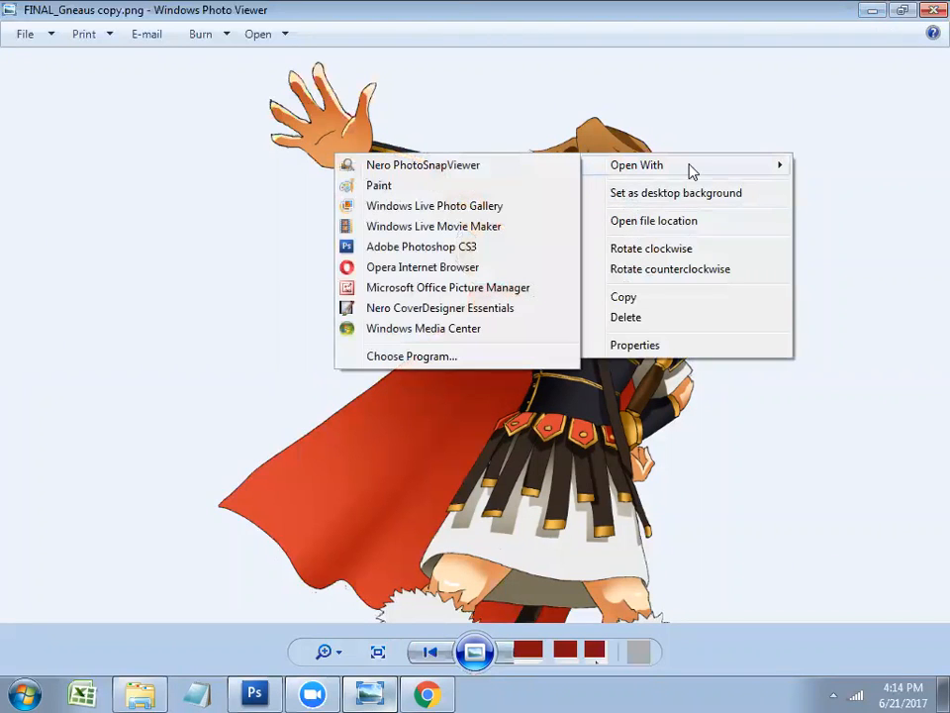
pyautogui.click(475, 248)
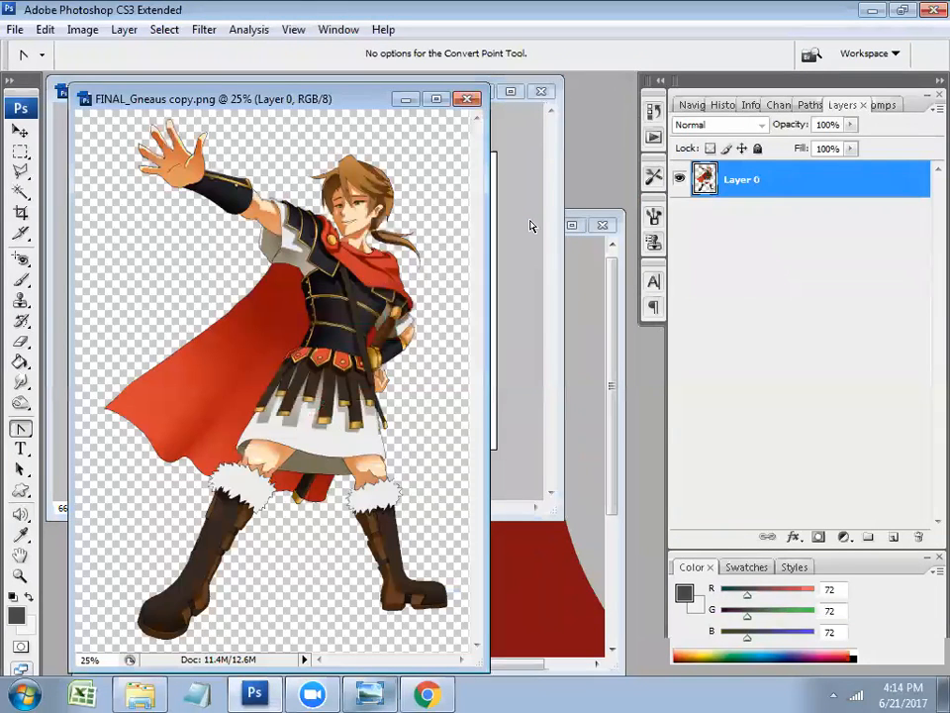
pyautogui.click(467, 98)
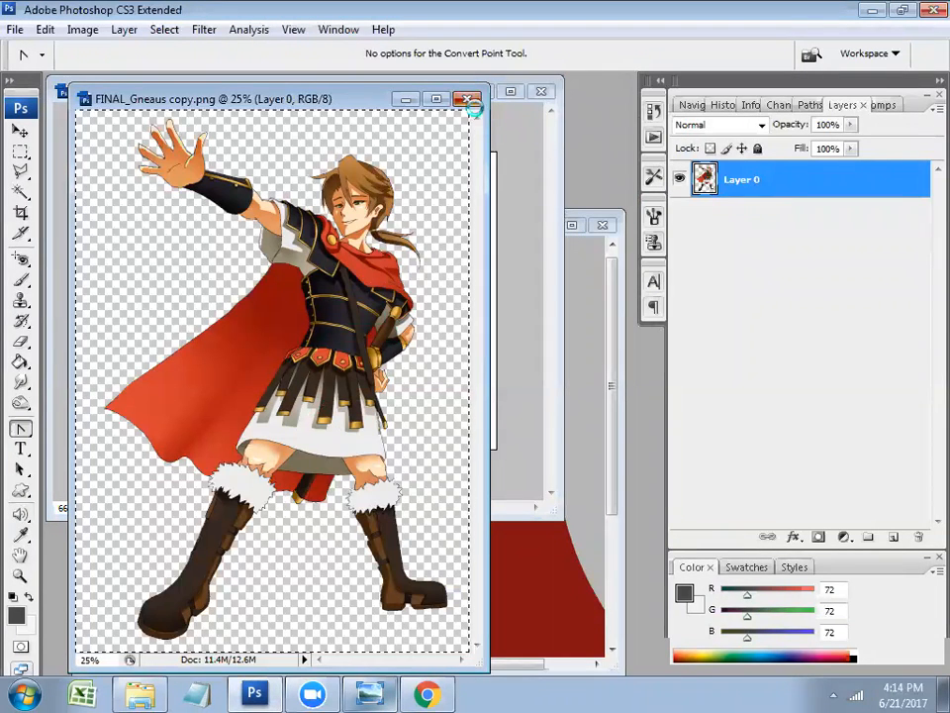
# In Untitled-2, swap the foreground and background colours and fill Layer 1 with the near-white RGB 243, 243, 243
pyautogui.click(605, 369)
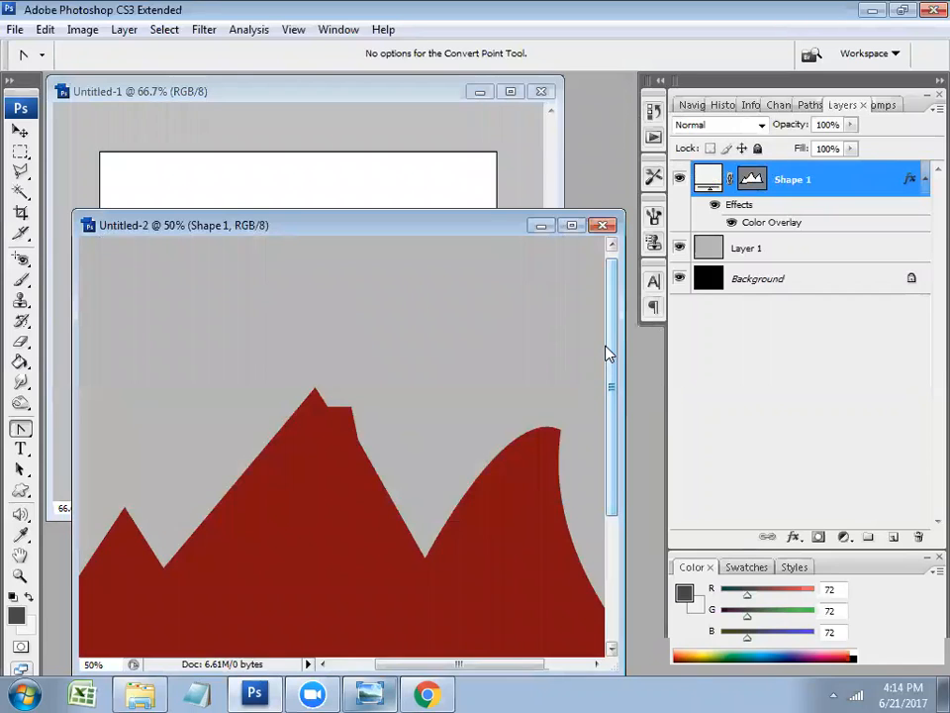
pyautogui.hotkey('ctrl', '-')
pyautogui.click(694, 248)
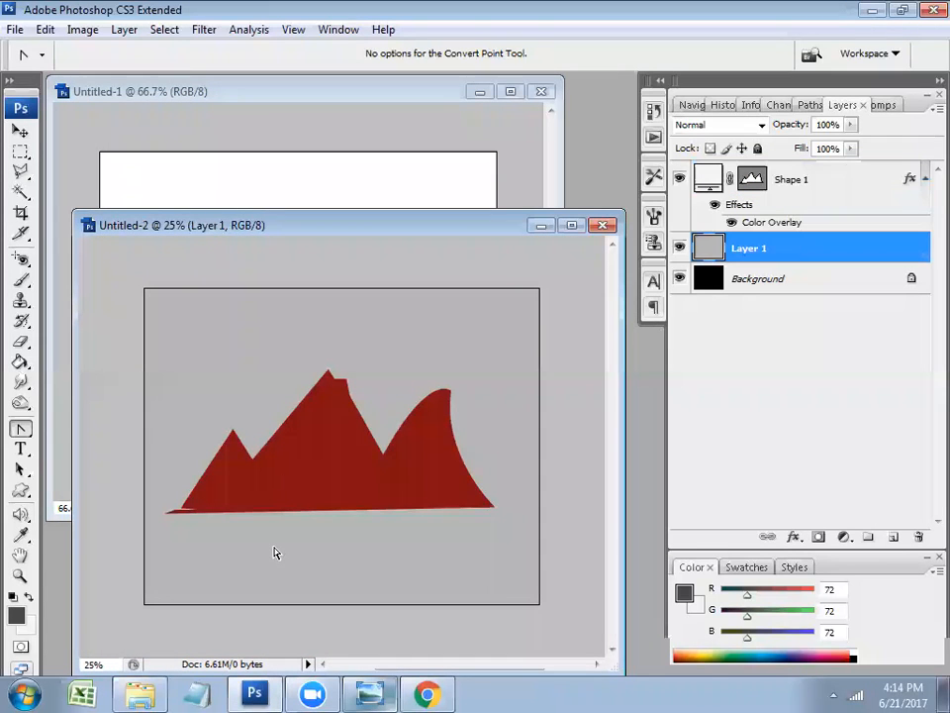
pyautogui.hotkey('shift', 'BackSpace')
pyautogui.press('Escape')
pyautogui.press('x')
pyautogui.hotkey('alt', 'BackSpace')
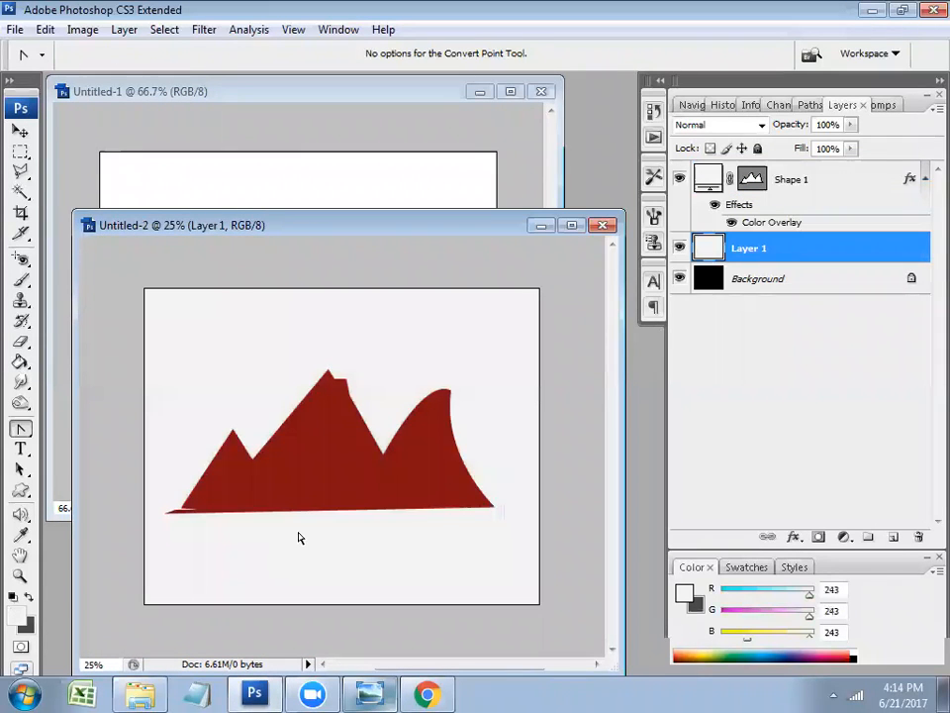
# Paste the copied character into Untitled-2 as the topmost layer, scale it to 49.2% and place it over the mountain's right-hand peak
pyautogui.hotkey('ctrl', 'v')
pyautogui.moveTo(817, 238); pyautogui.dragTo(822, 176)
pyautogui.hotkey('ctrl', 't')
pyautogui.moveTo(513, 289); pyautogui.dragTo(416, 435)
pyautogui.moveTo(376, 483); pyautogui.dragTo(437, 400)
pyautogui.moveTo(436, 477); pyautogui.dragTo(487, 363)
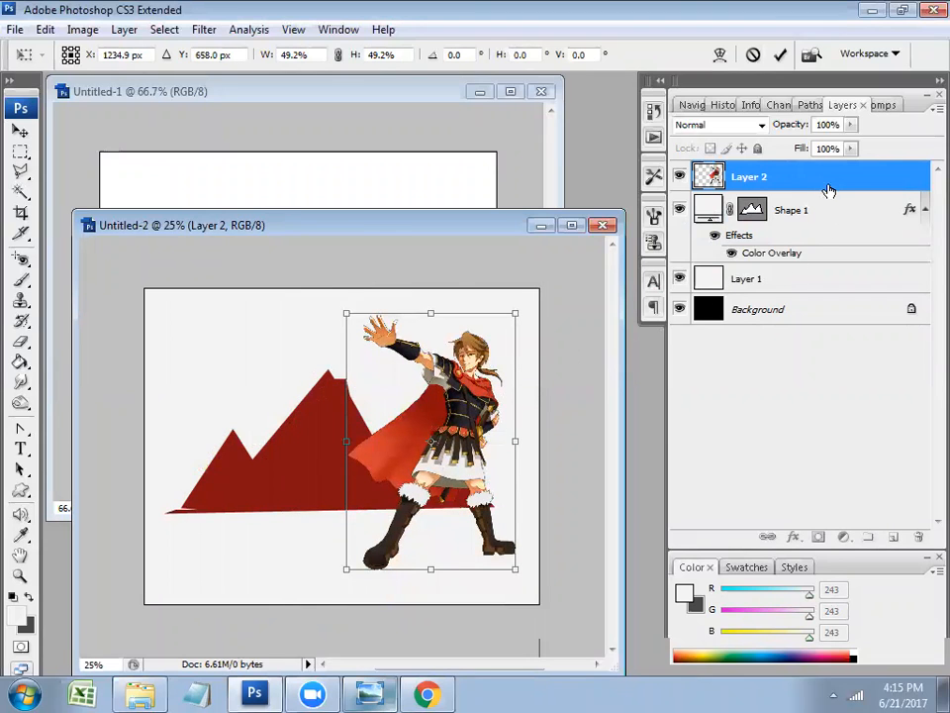
pyautogui.press('Return')
# Add a Color Overlay to the character layer, using the dark red sampled from the mountain
pyautogui.rightClick(828, 187)
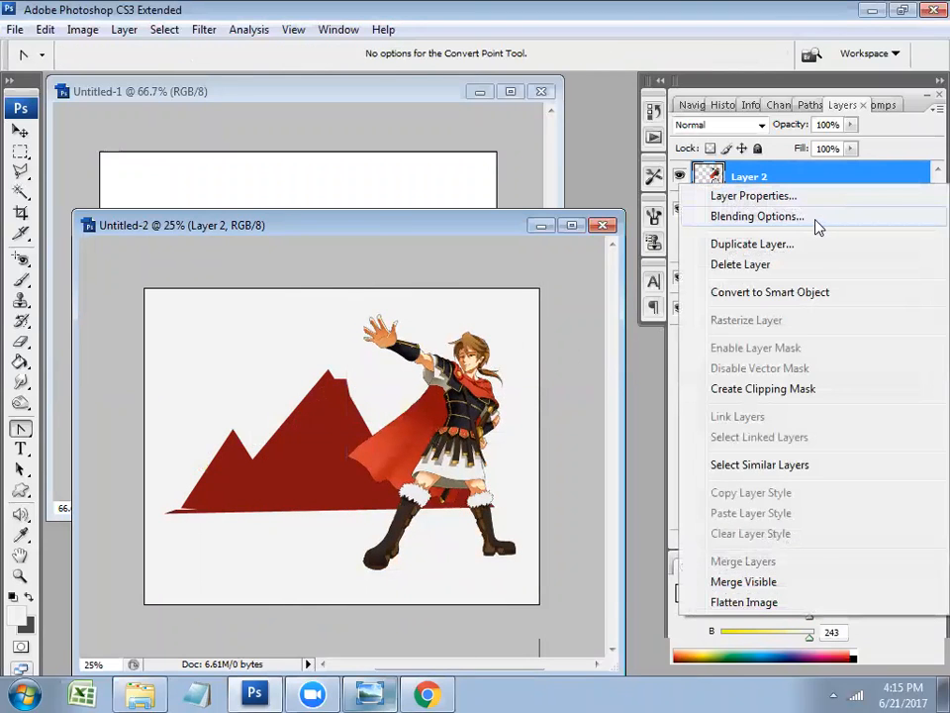
pyautogui.click(815, 224)
pyautogui.click(416, 442)
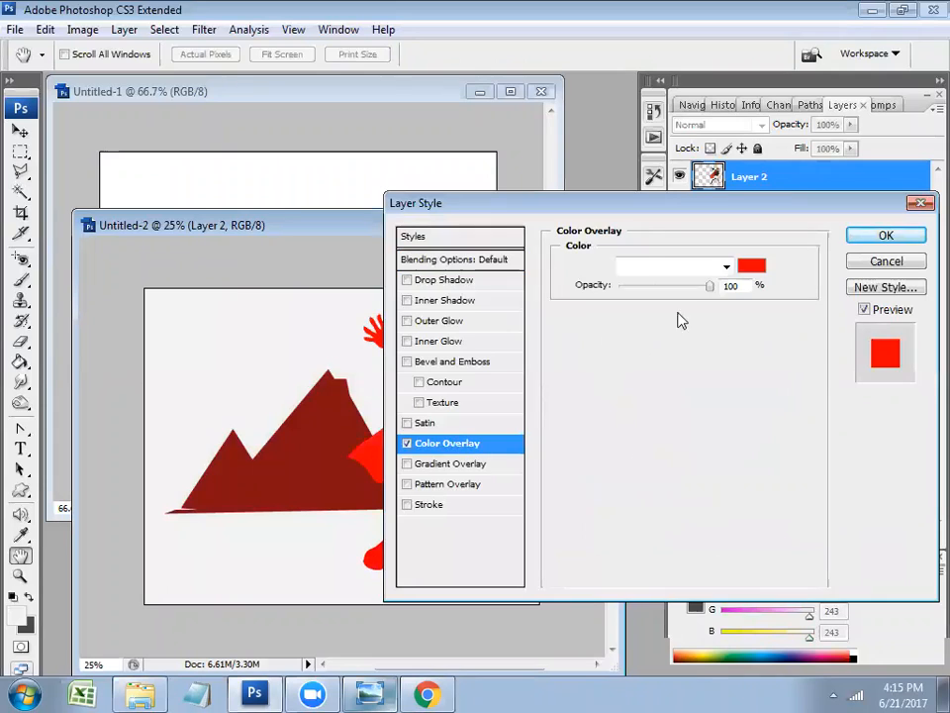
pyautogui.click(751, 270)
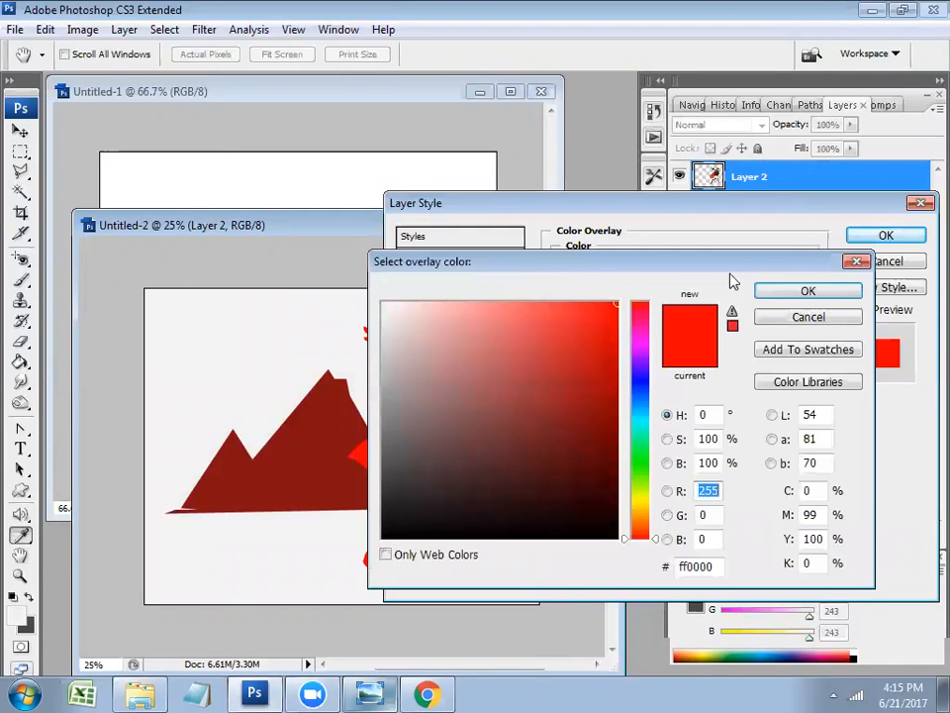
pyautogui.click(334, 448)
pyautogui.click(802, 291)
pyautogui.click(884, 238)
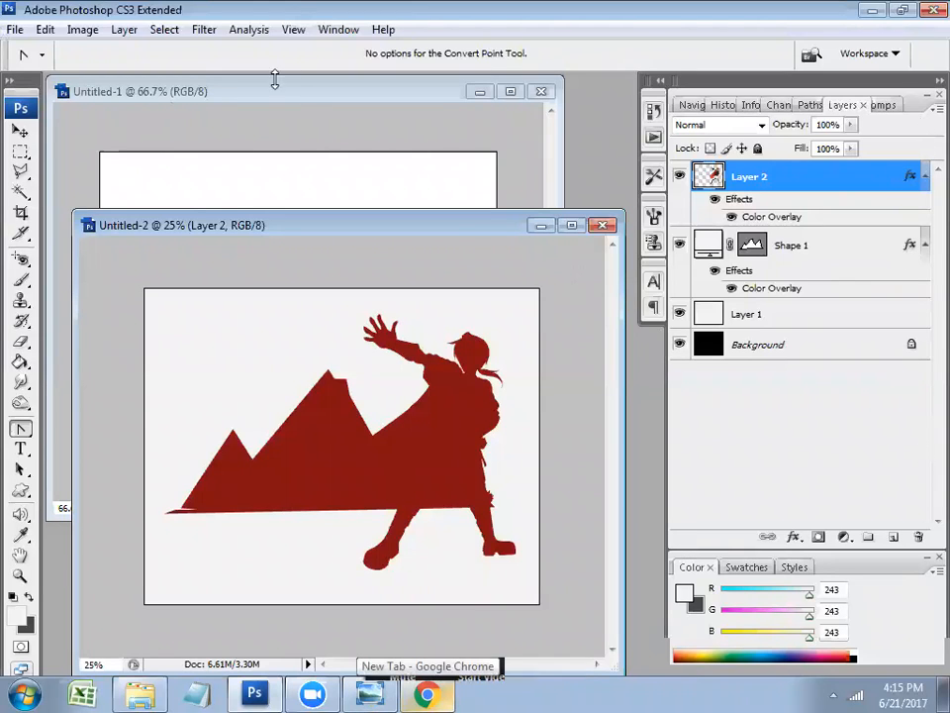
# Create a new document from the International Paper preset at A4 size, with 300 pixels/inch resolution and a white background
pyautogui.click(296, 110)
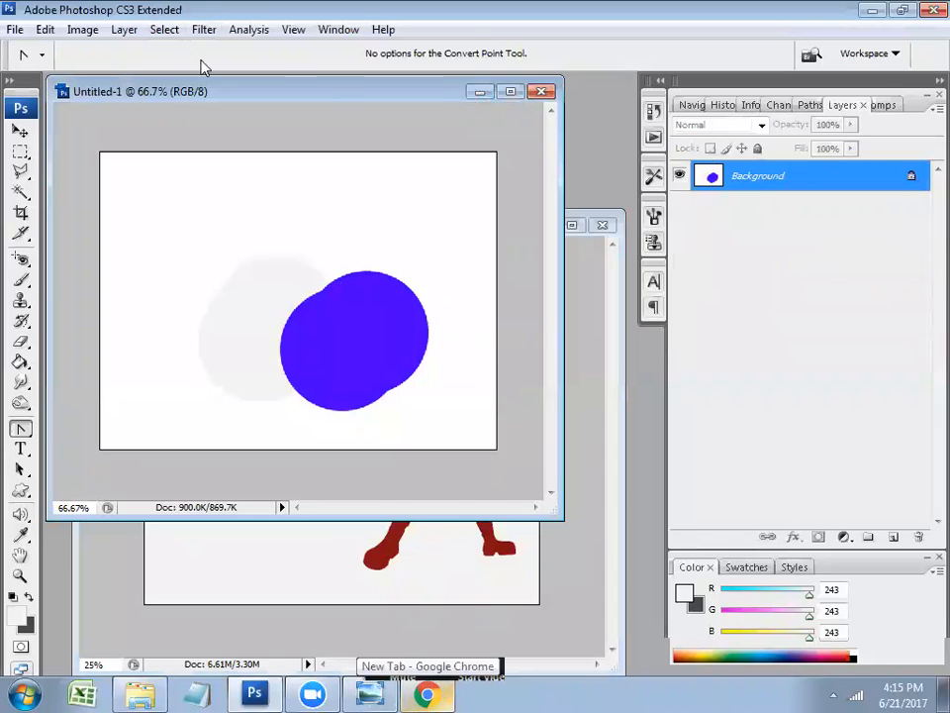
pyautogui.click(17, 30)
pyautogui.click(89, 52)
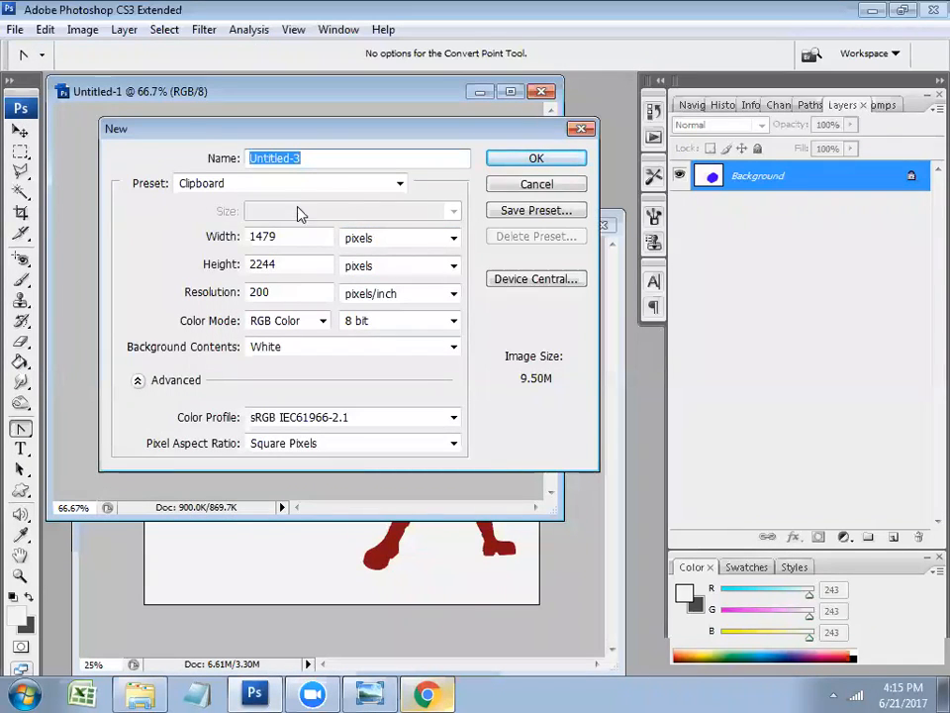
pyautogui.click(399, 186)
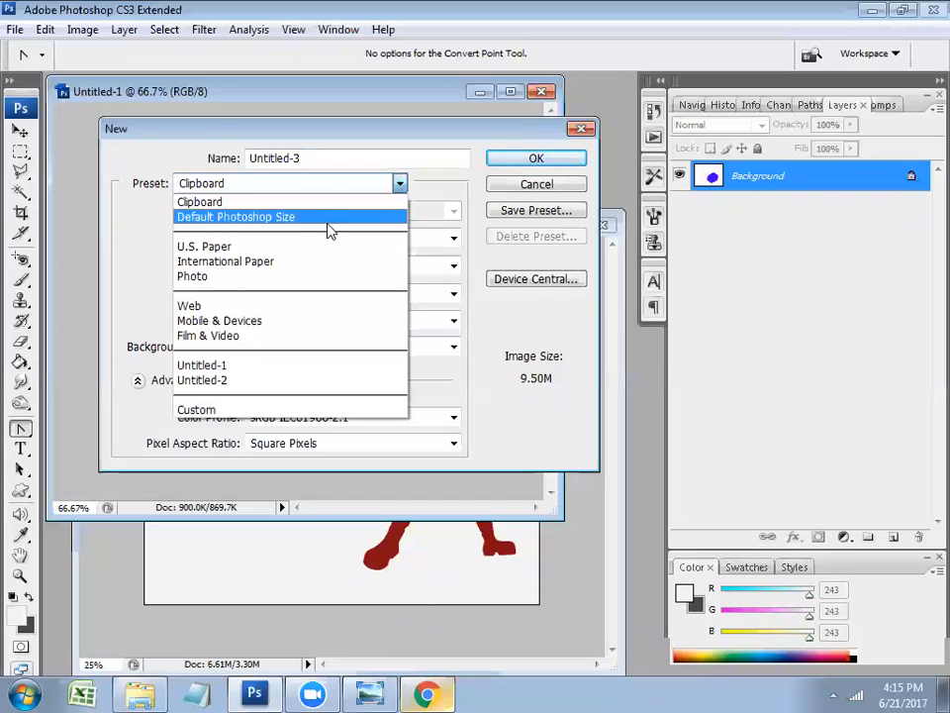
pyautogui.click(323, 262)
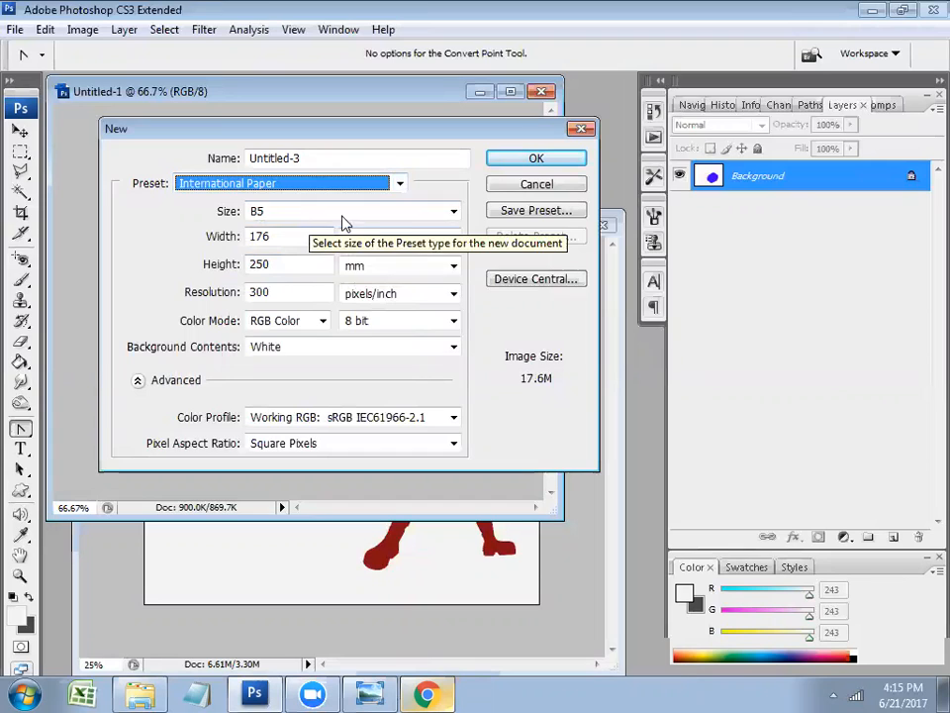
pyautogui.click(453, 212)
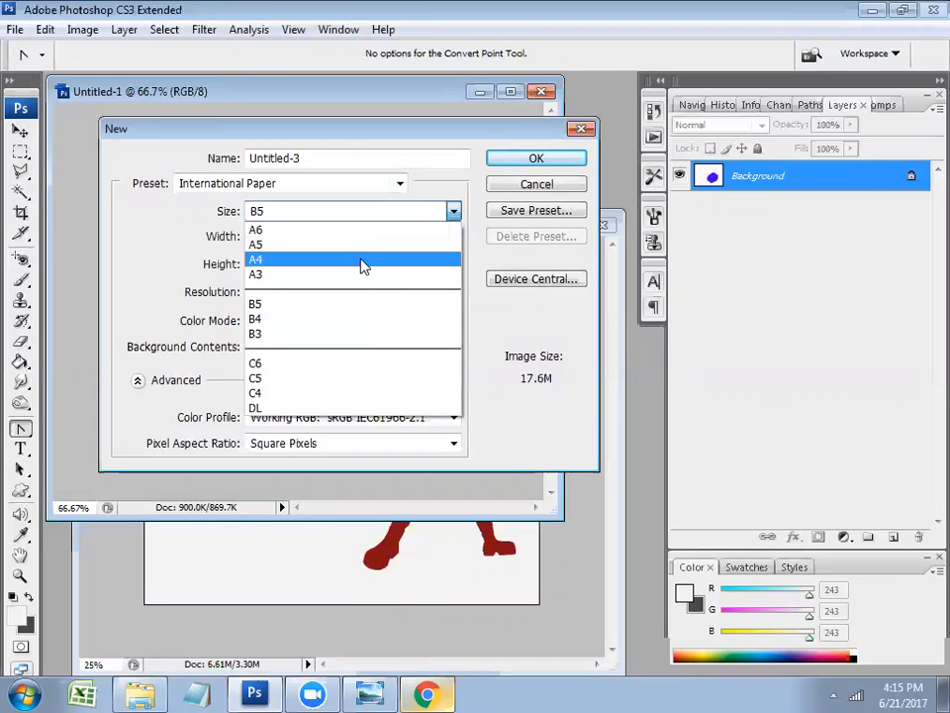
pyautogui.click(365, 260)
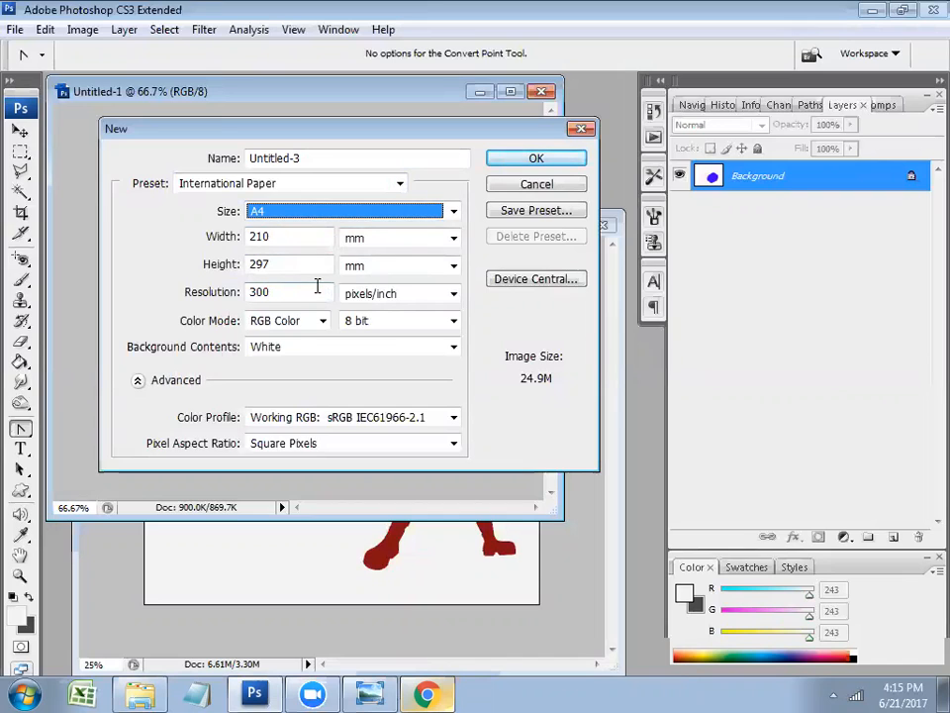
pyautogui.click(534, 159)
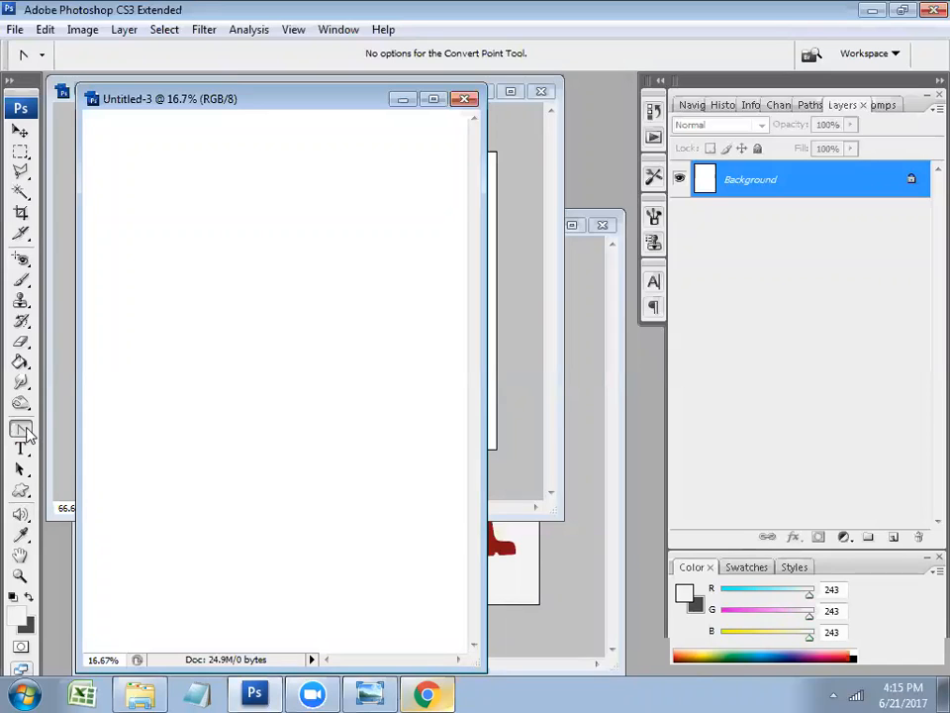
# Draw a closed triangular shape with the Pen tool left of centre on the blank A4 page
pyautogui.rightClick(27, 434)
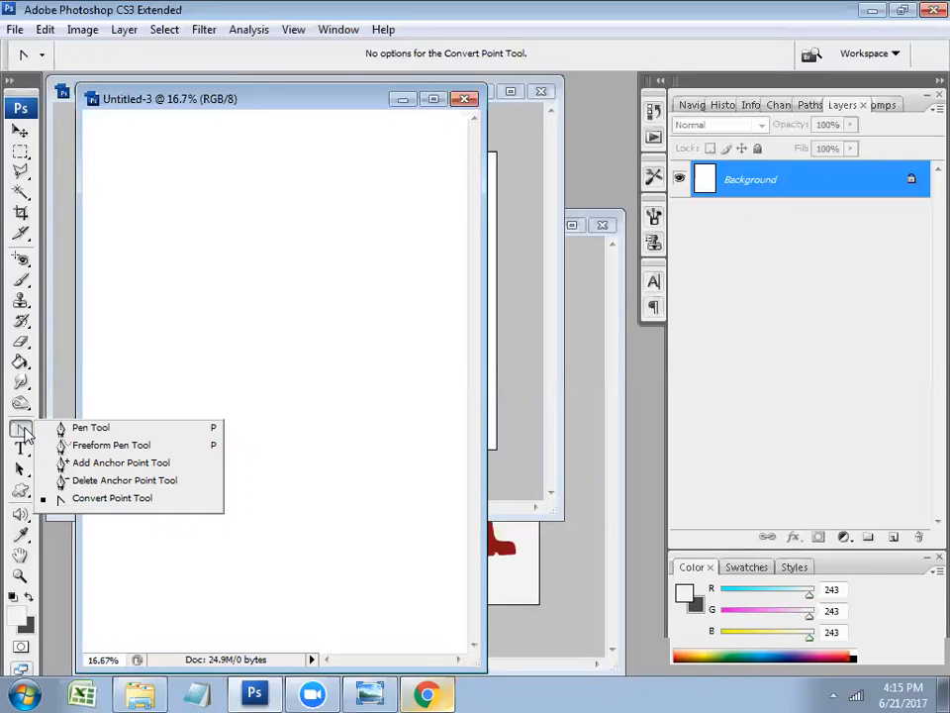
pyautogui.click(87, 427)
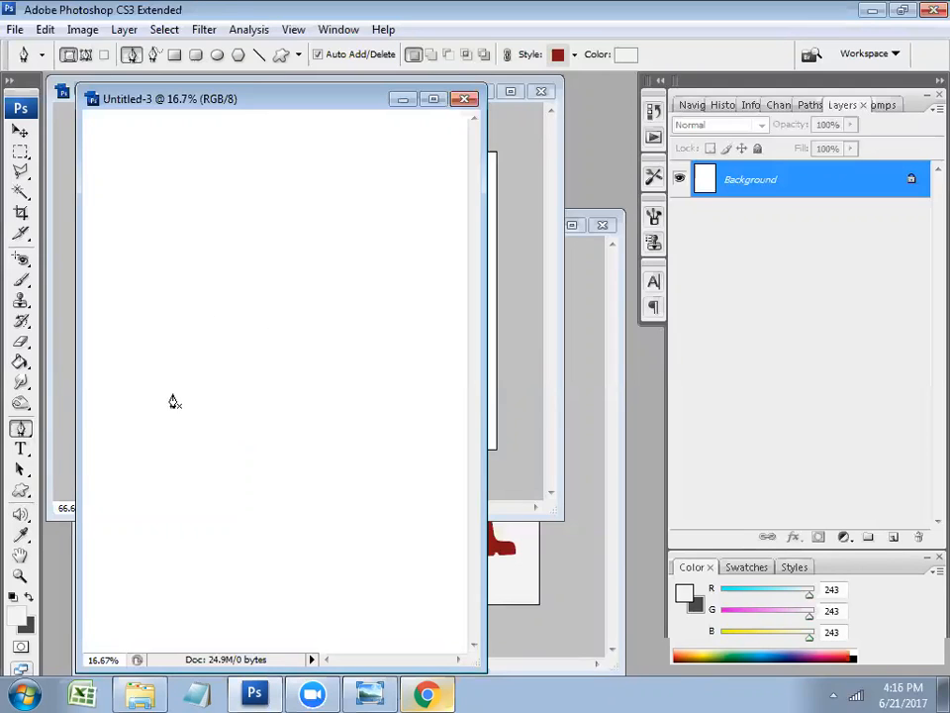
pyautogui.click(149, 430)
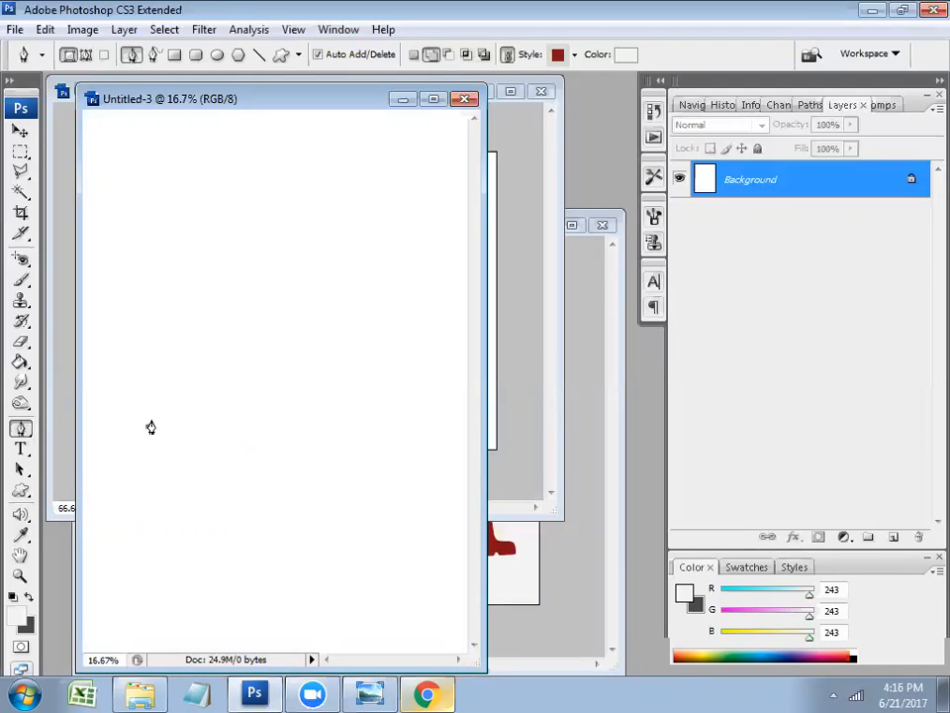
pyautogui.click(214, 340)
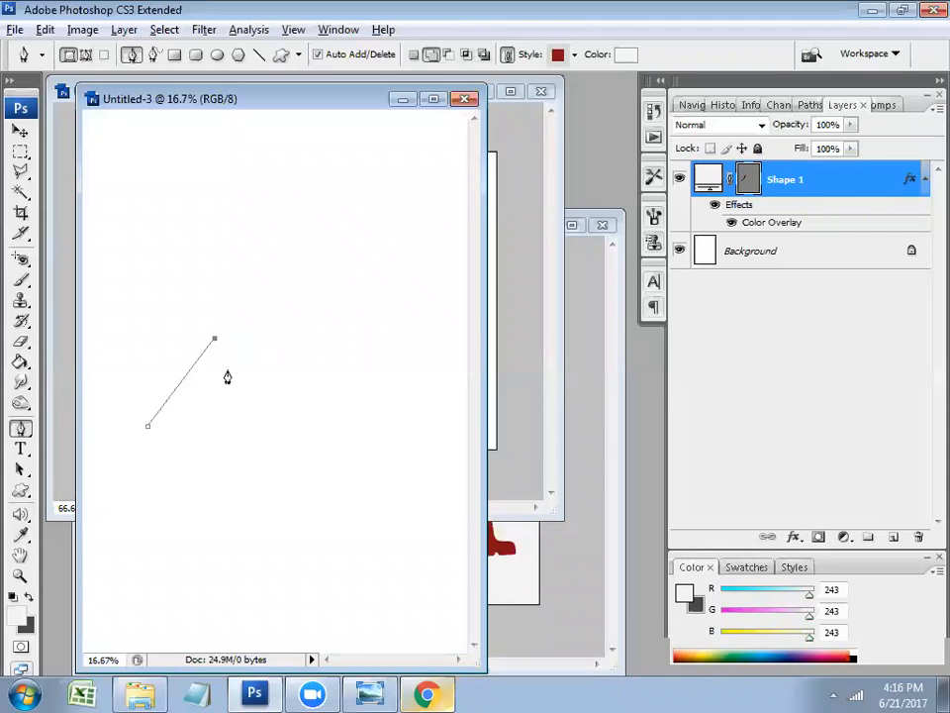
pyautogui.click(248, 425)
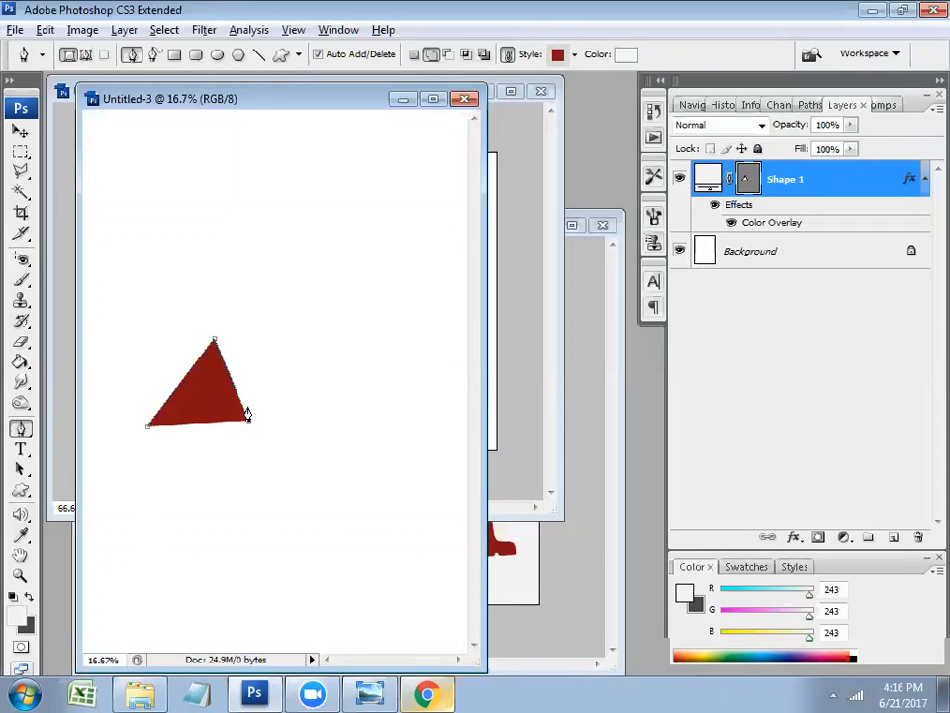
pyautogui.click(148, 426)
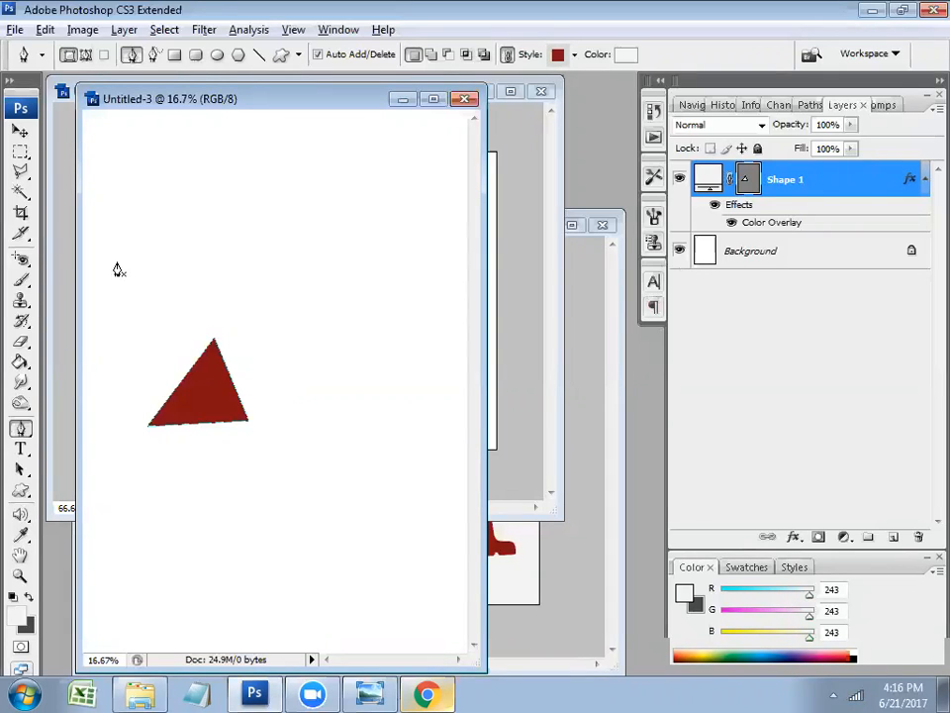
# Duplicate the triangle's Shape 1 layer within Untitled-3 under the name Shape 1 copy
pyautogui.rightClick(831, 185)
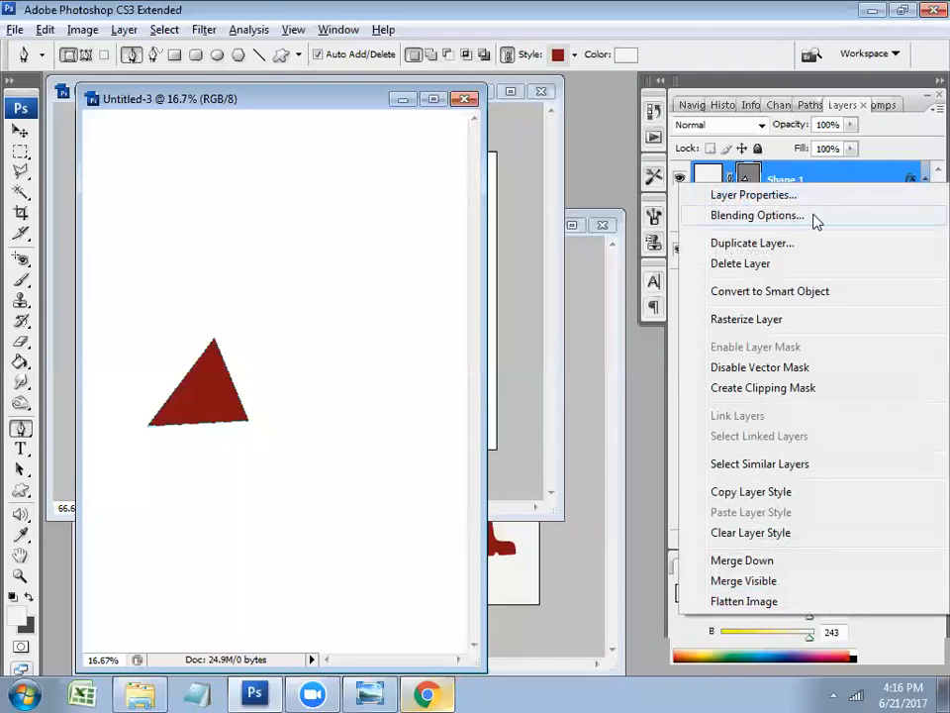
pyautogui.click(809, 248)
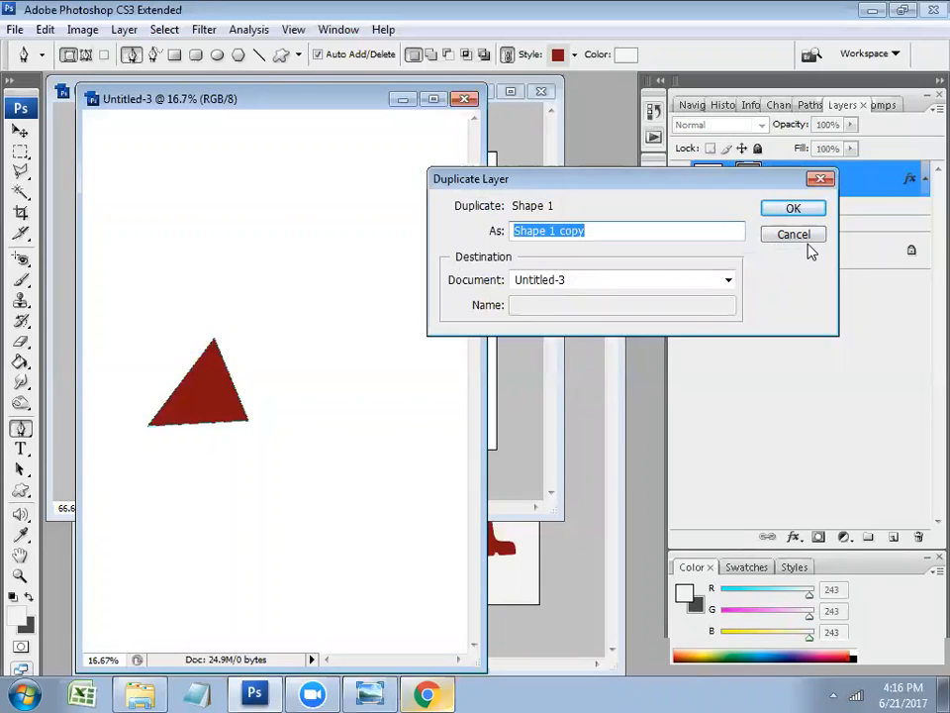
pyautogui.click(791, 210)
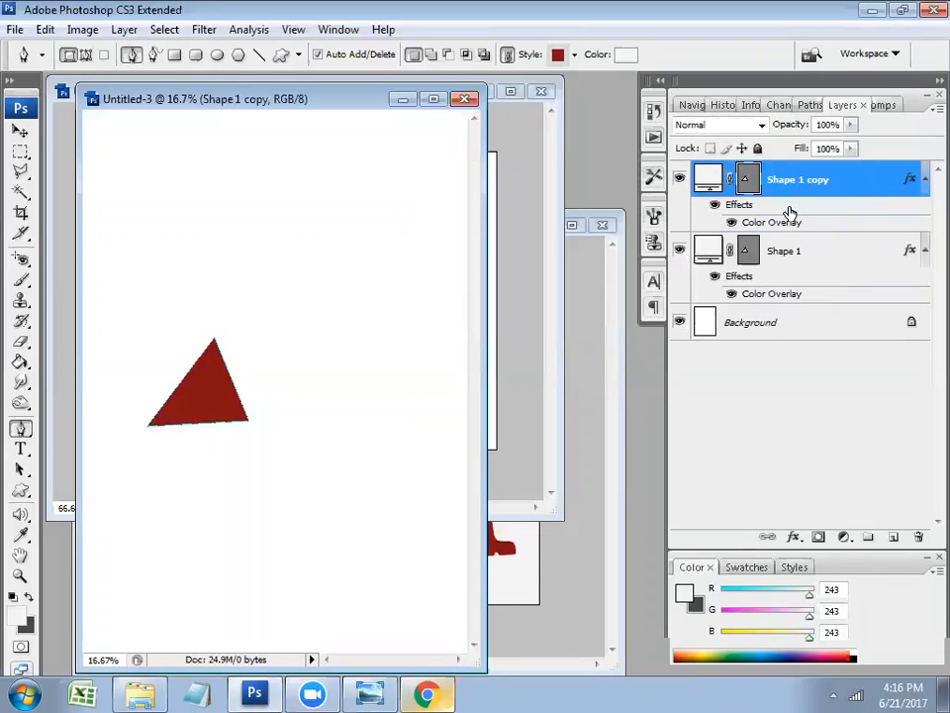
pyautogui.rightClick(793, 185)
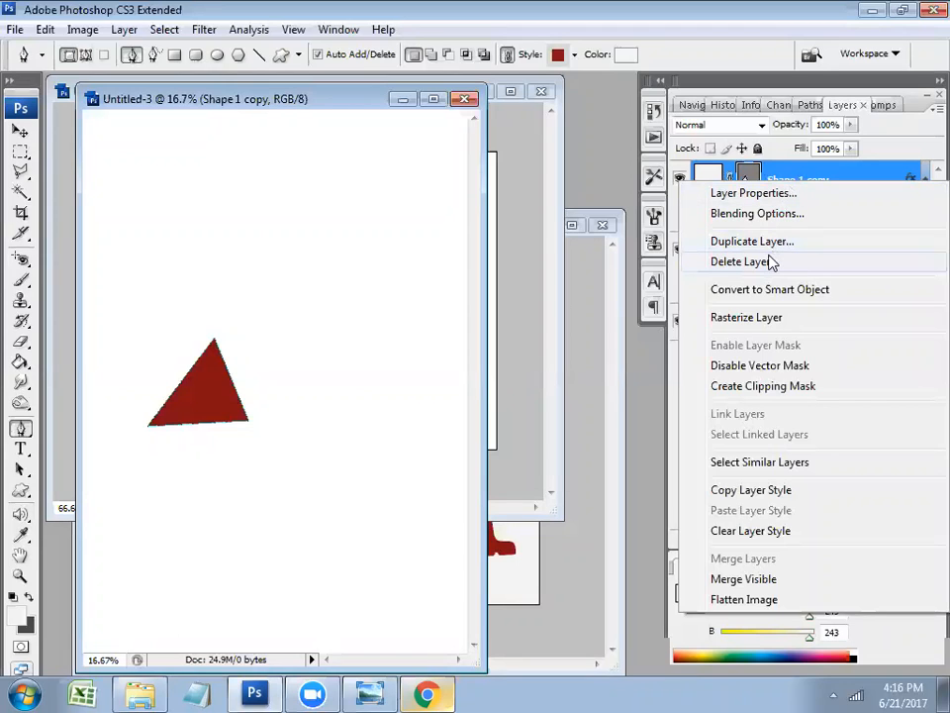
pyautogui.click(801, 176)
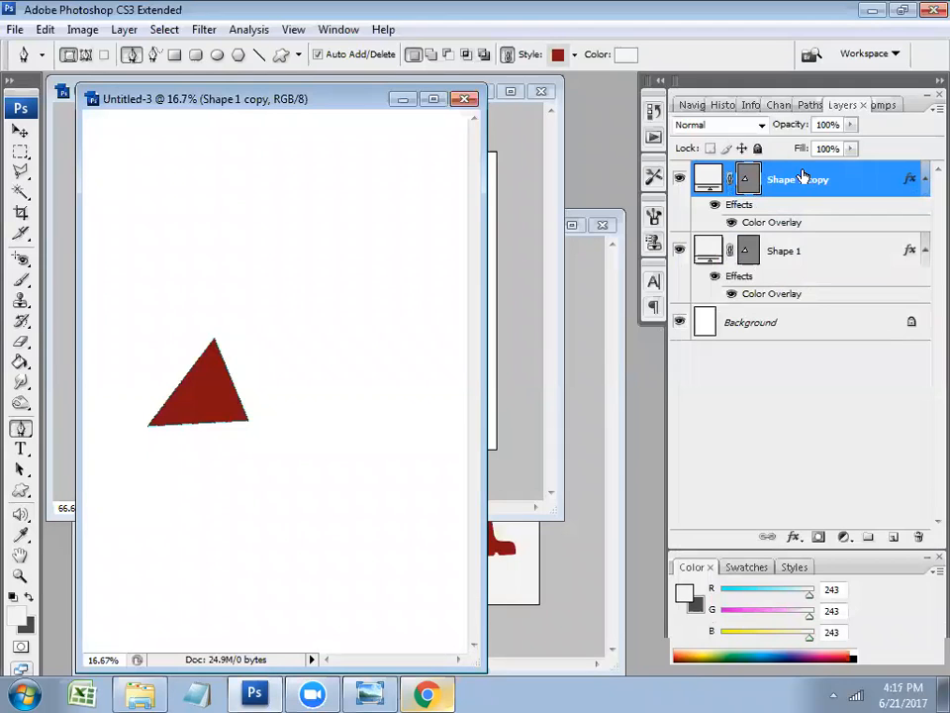
# Move the duplicate triangle to the right and enlarge it to 244.9% width and 161.1% height, overlapping the original triangle
pyautogui.click(20, 131)
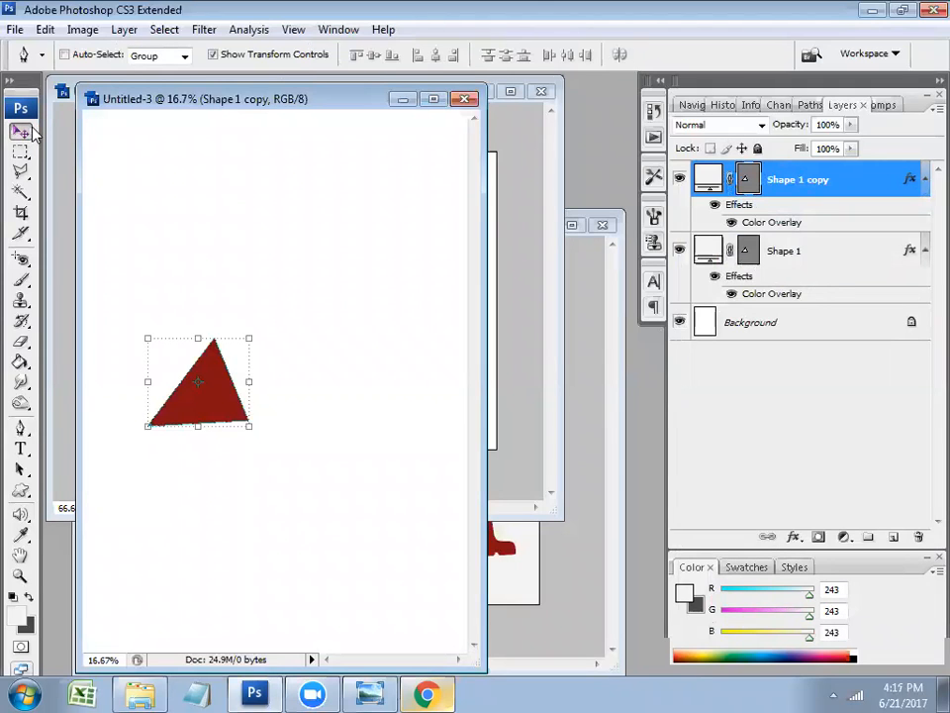
pyautogui.moveTo(218, 371); pyautogui.dragTo(312, 363)
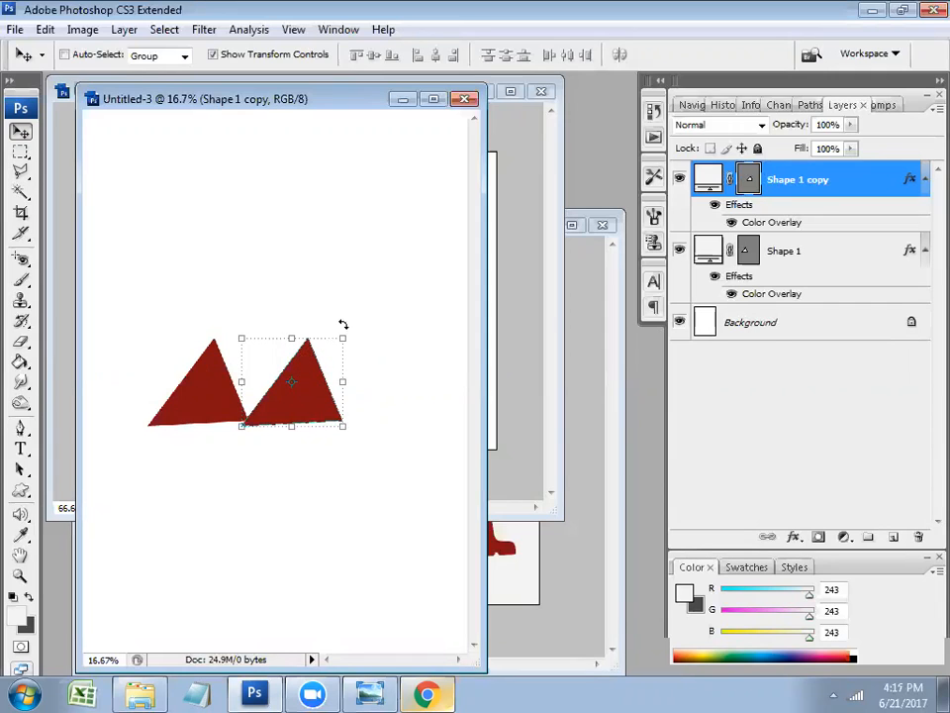
pyautogui.moveTo(341, 334); pyautogui.dragTo(471, 299)
pyautogui.moveTo(412, 323); pyautogui.dragTo(377, 332)
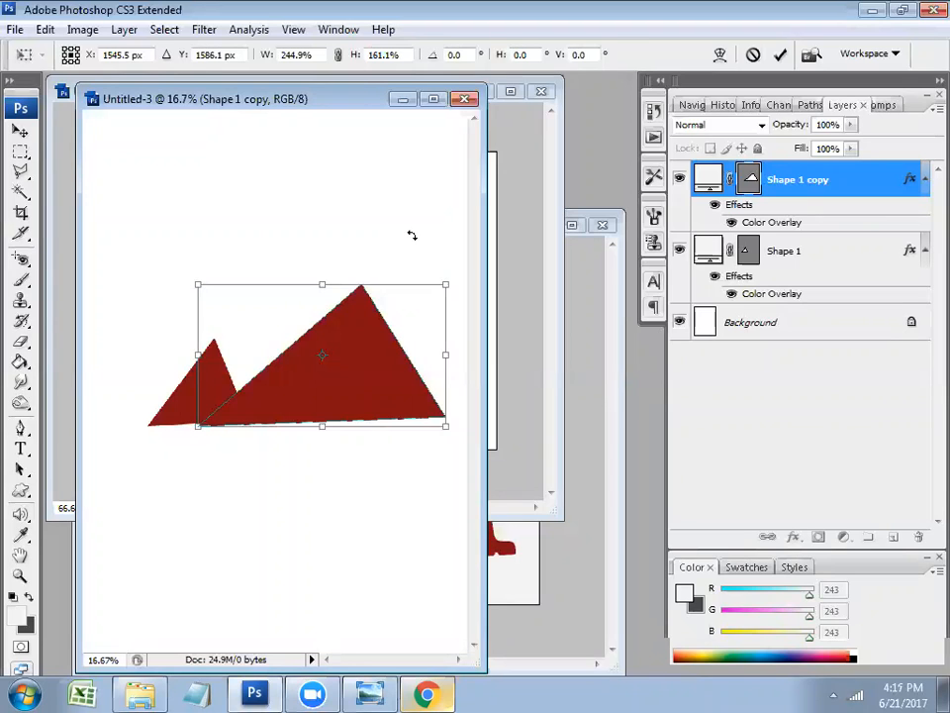
pyautogui.press('Return')
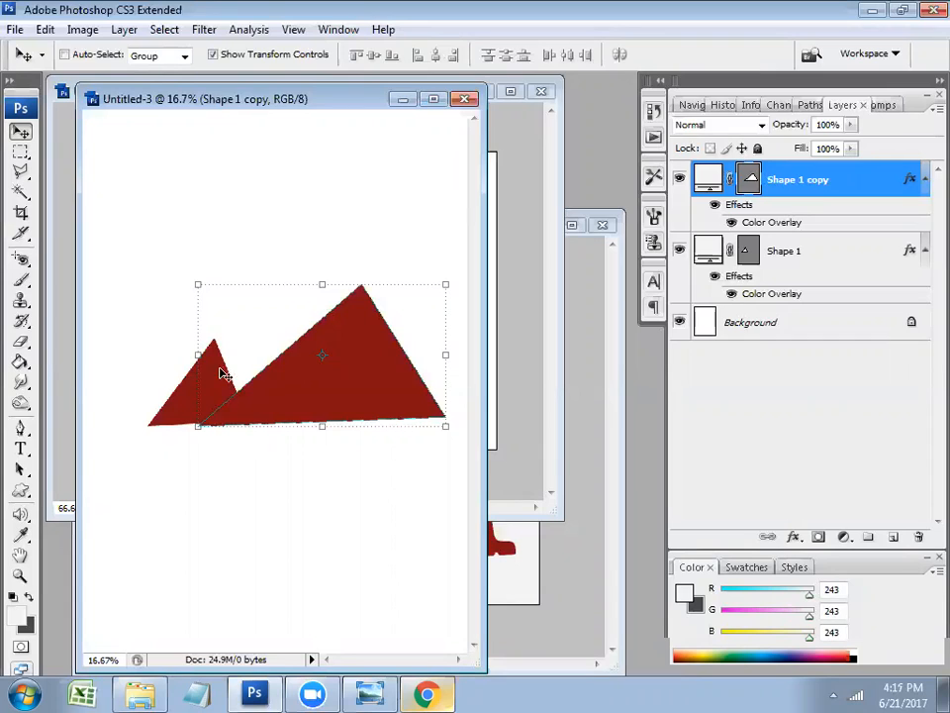
pyautogui.hotkey('ctrl', 't')
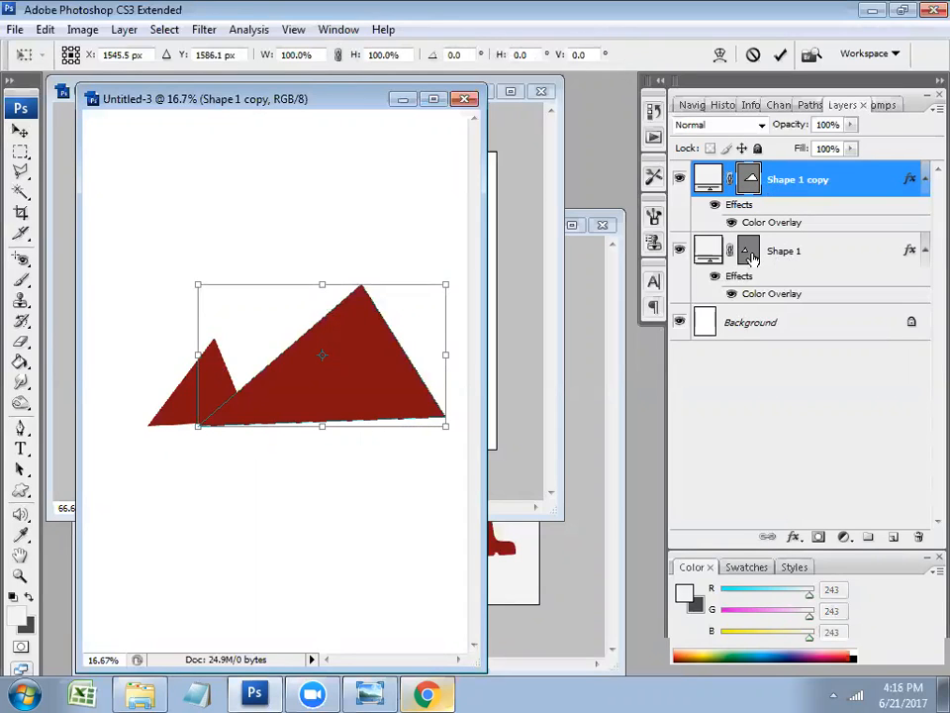
pyautogui.press('Return')
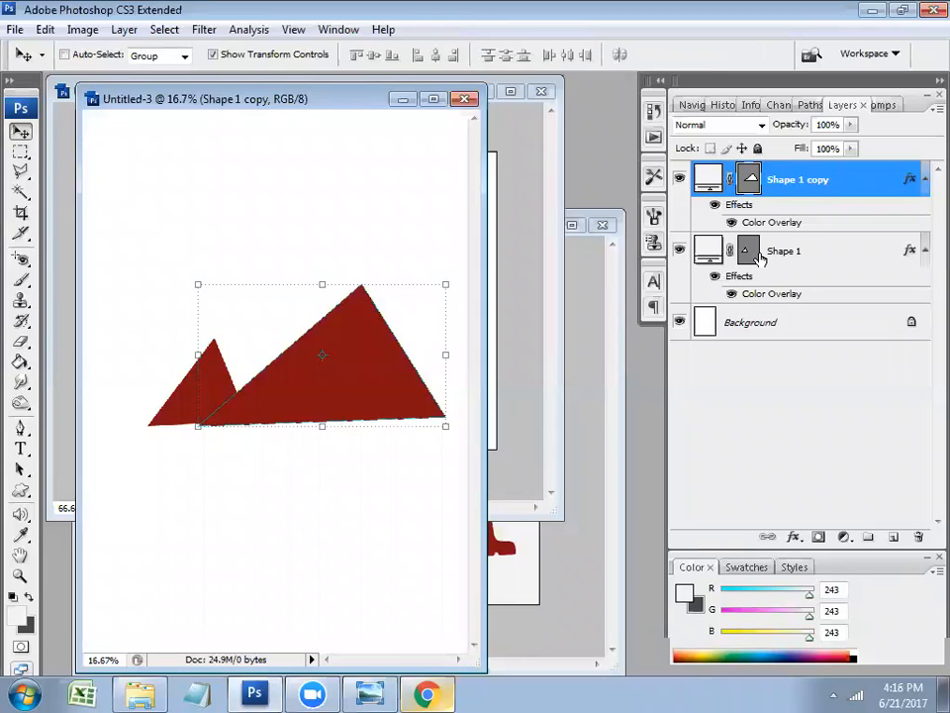
# Rename the small triangle's Shape 1 layer as base
pyautogui.rightClick(775, 259)
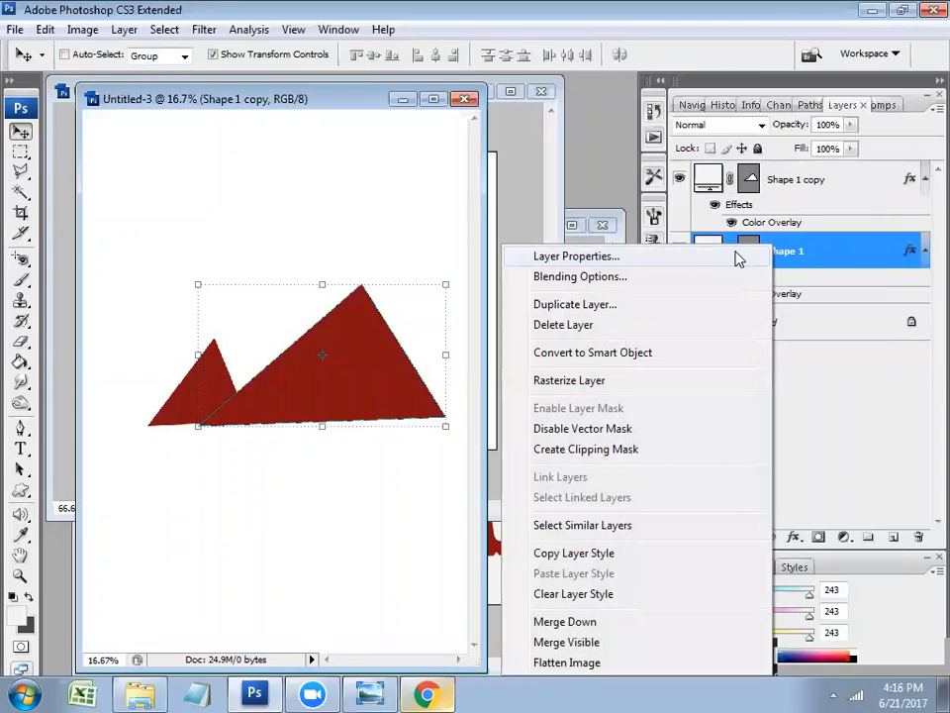
pyautogui.click(803, 258)
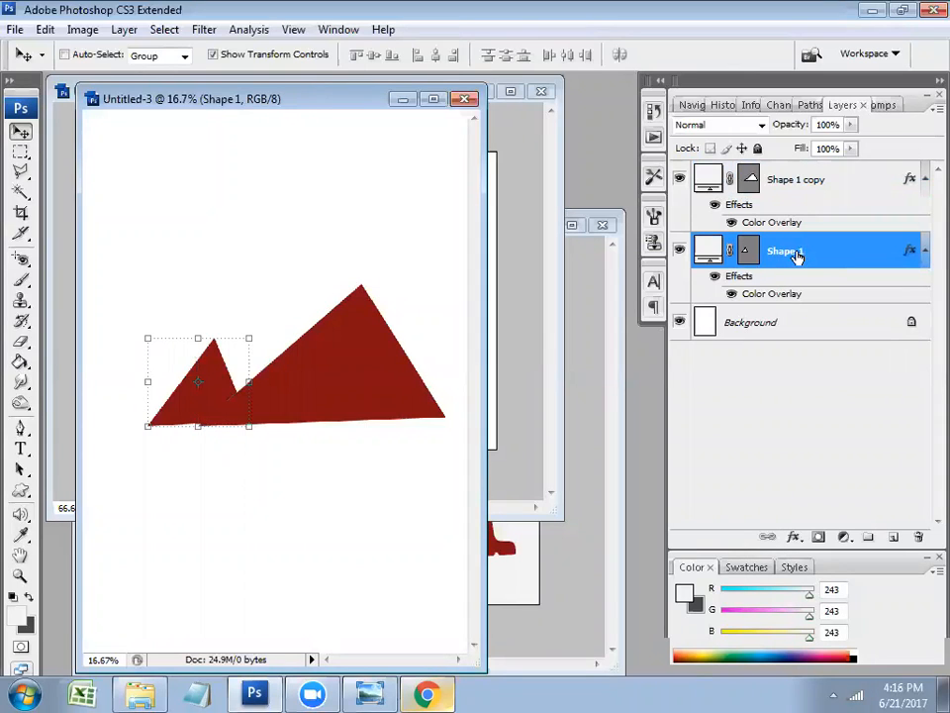
pyautogui.doubleClick(798, 254)
pyautogui.press('BackSpace')
pyautogui.press('BackSpace')
pyautogui.press('BackSpace')
pyautogui.press('BackSpace')
pyautogui.press('BackSpace')
pyautogui.press('BackSpace')
pyautogui.press('BackSpace')
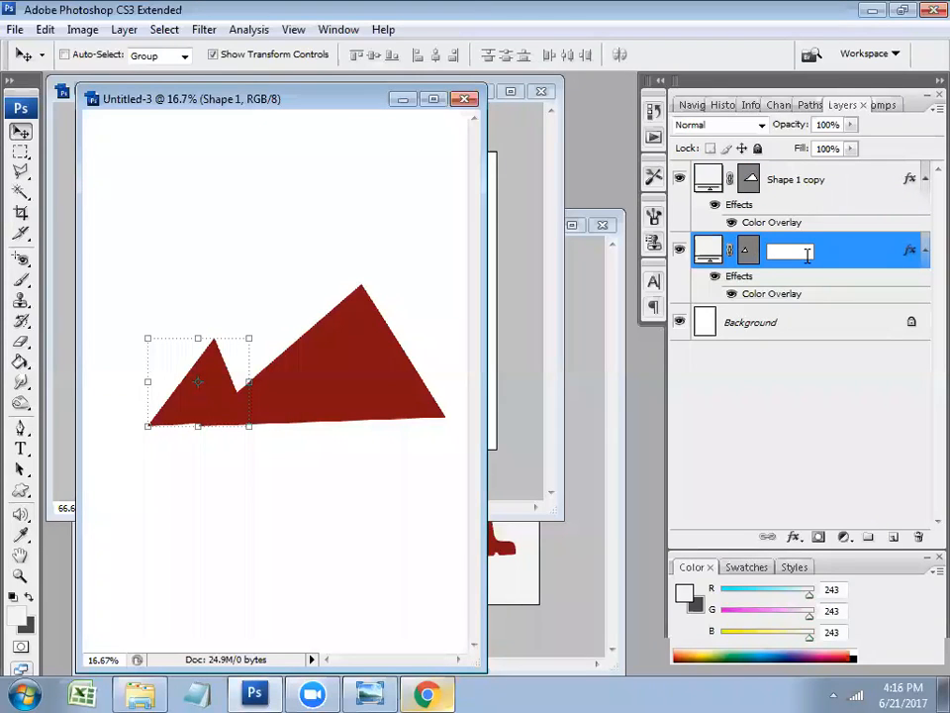
pyautogui.write('base')
pyautogui.press('Return')
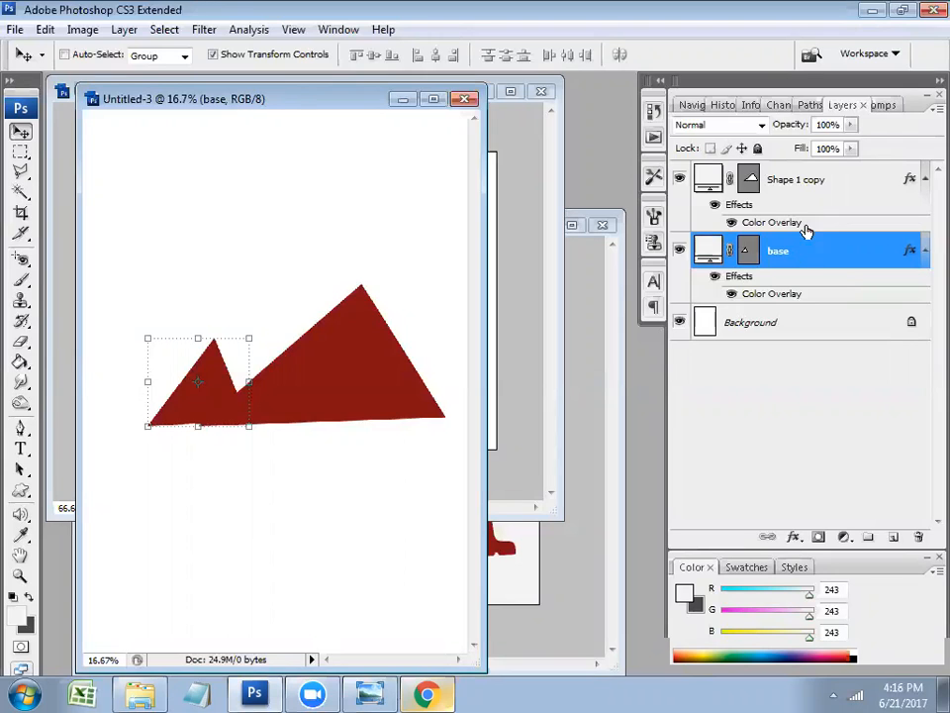
# Rename the large triangle's Shape 1 copy layer as base 1
pyautogui.click(805, 181)
pyautogui.doubleClick(802, 181)
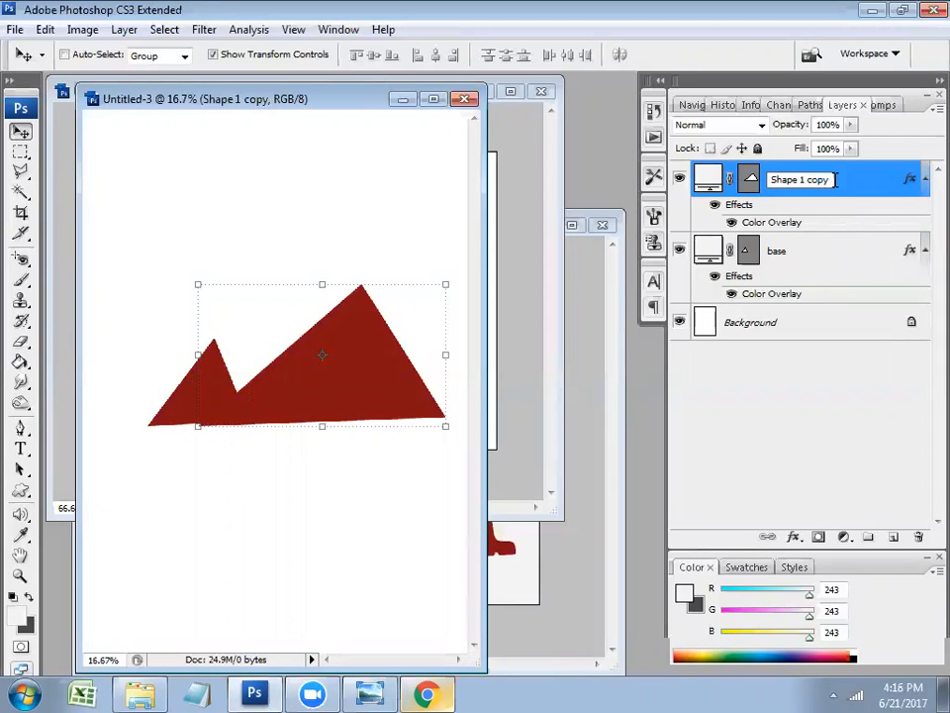
pyautogui.press('BackSpace')
pyautogui.press('BackSpace')
pyautogui.press('BackSpace')
pyautogui.press('BackSpace')
pyautogui.press('BackSpace')
pyautogui.press('BackSpace')
pyautogui.press('BackSpace')
pyautogui.press('BackSpace')
pyautogui.press('BackSpace')
pyautogui.press('BackSpace')
pyautogui.press('BackSpace')
pyautogui.press('BackSpace')
pyautogui.write('base 1')
pyautogui.press('Return')
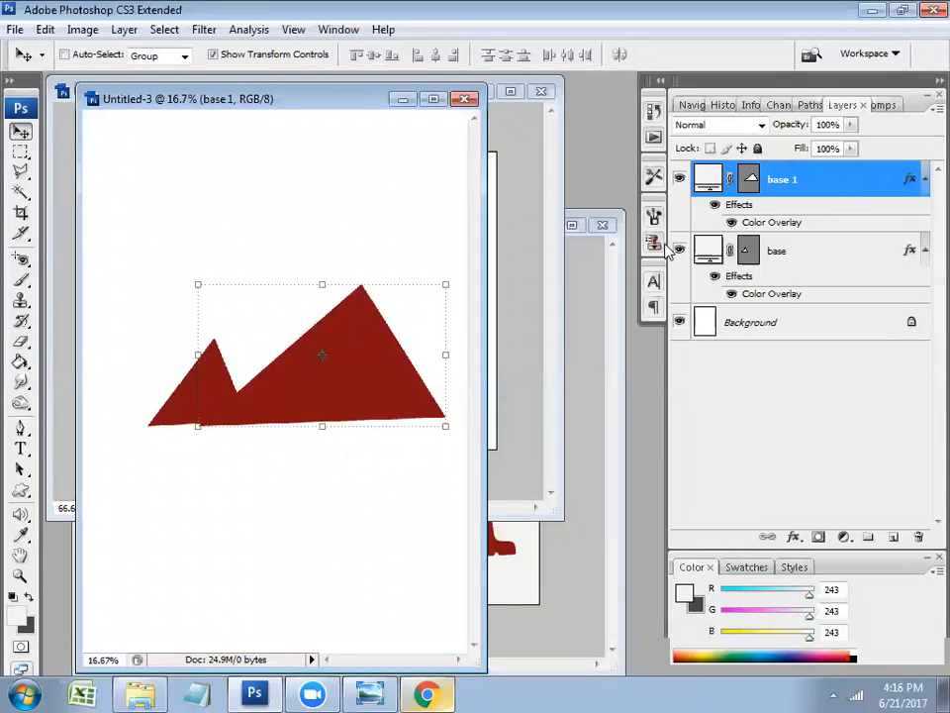
# Duplicate the small triangle's base layer within Untitled-3 under the name base copy
pyautogui.rightClick(776, 251)
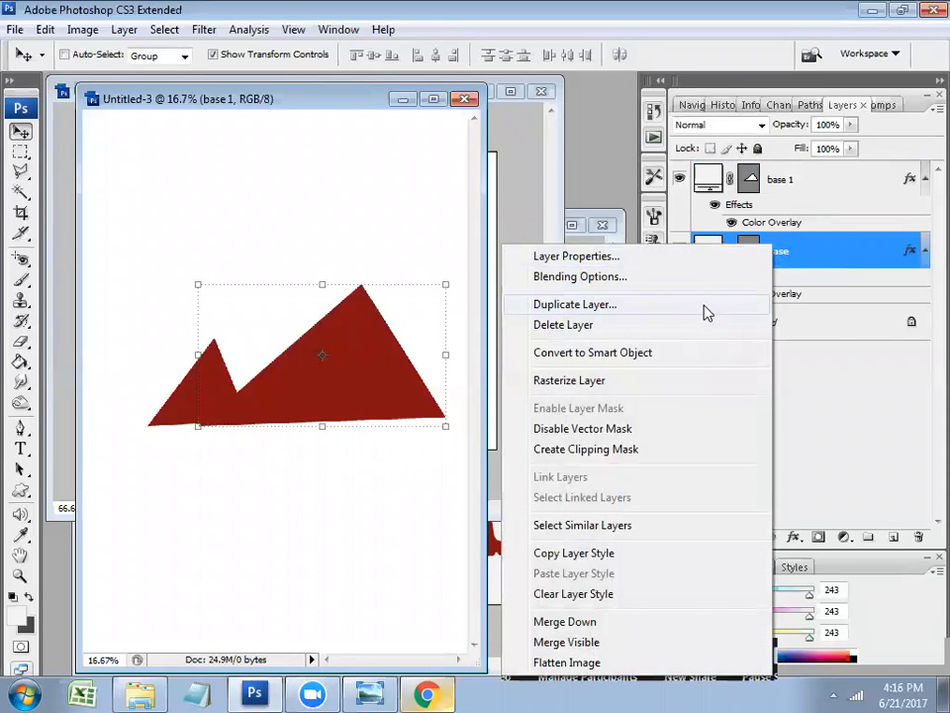
pyautogui.click(708, 312)
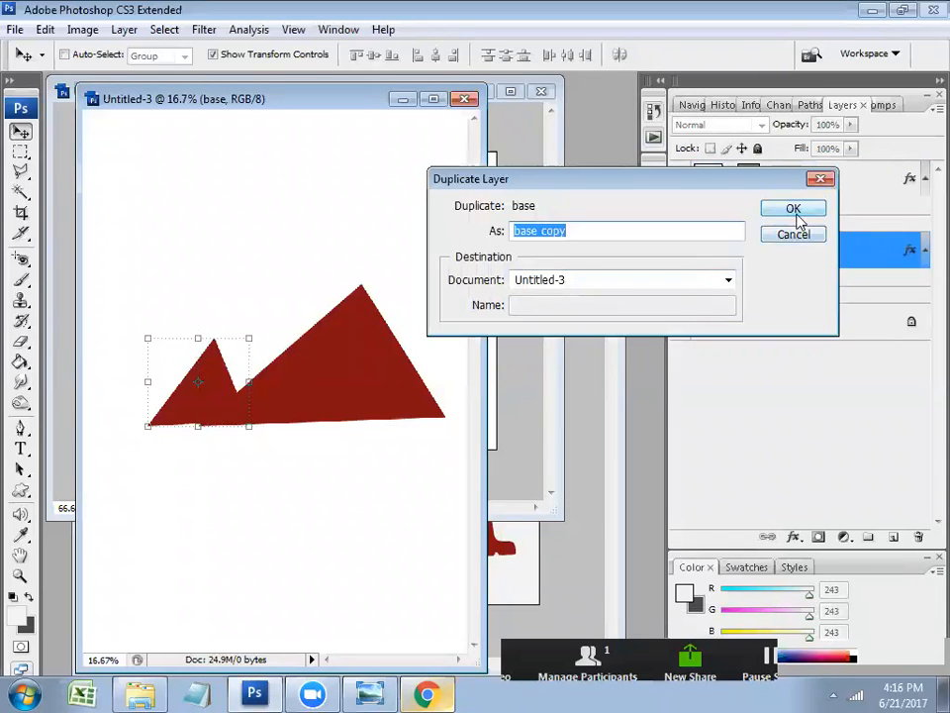
pyautogui.click(795, 212)
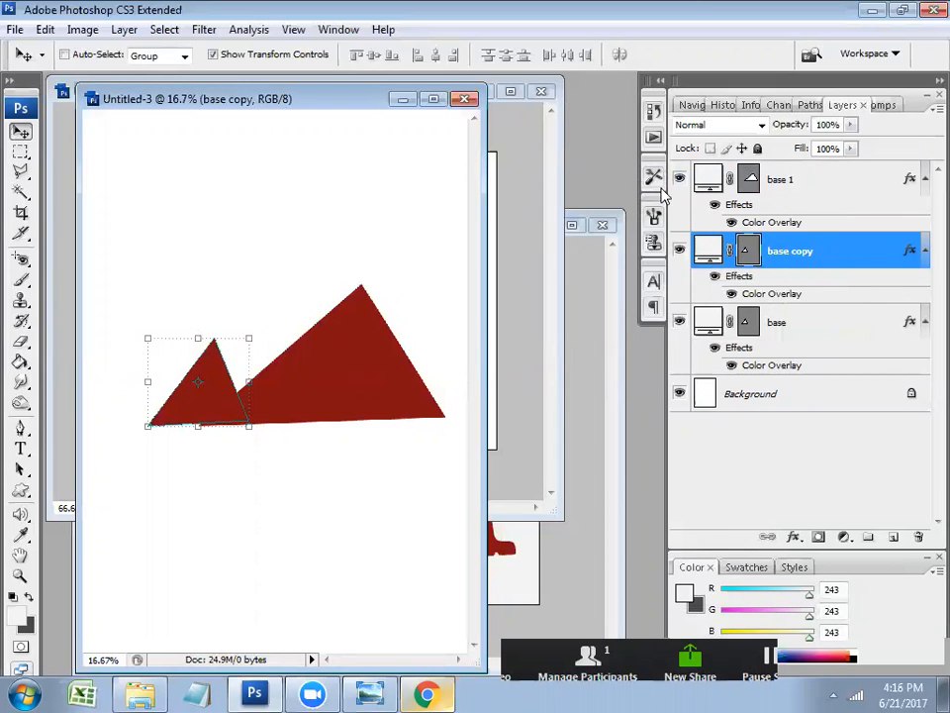
# Try to flip the base copy triangle vertically
pyautogui.click(44, 30)
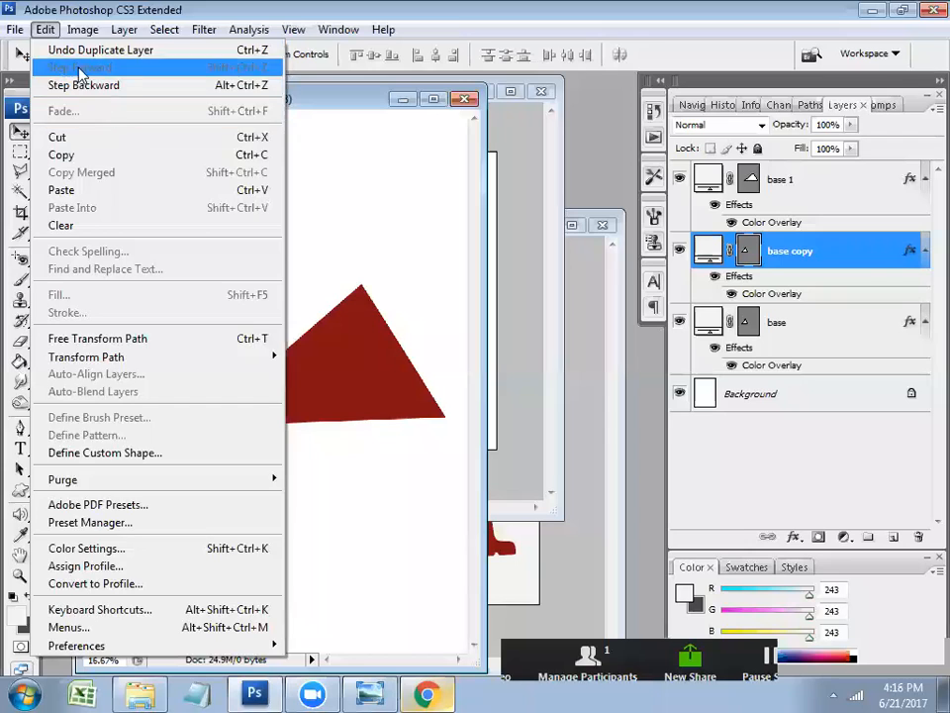
pyautogui.click(84, 31)
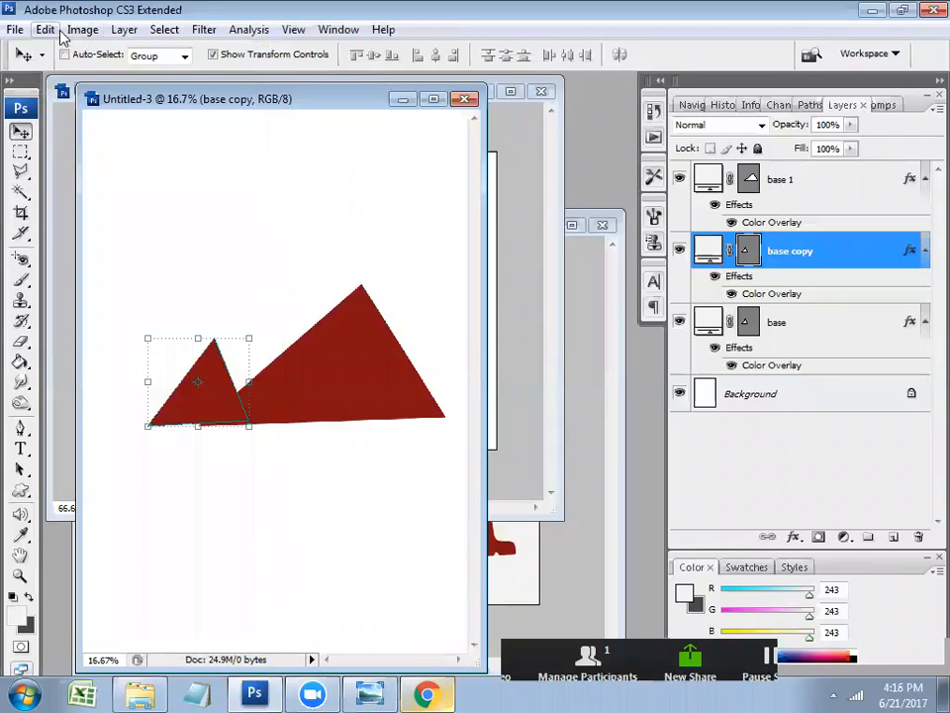
pyautogui.click(49, 31)
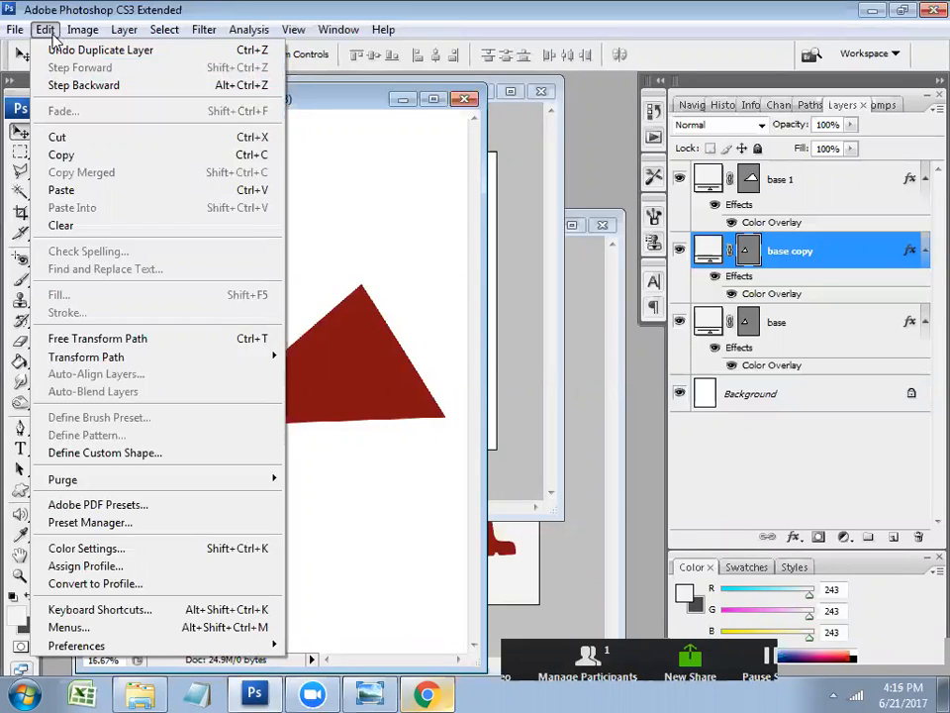
pyautogui.moveTo(126, 360)
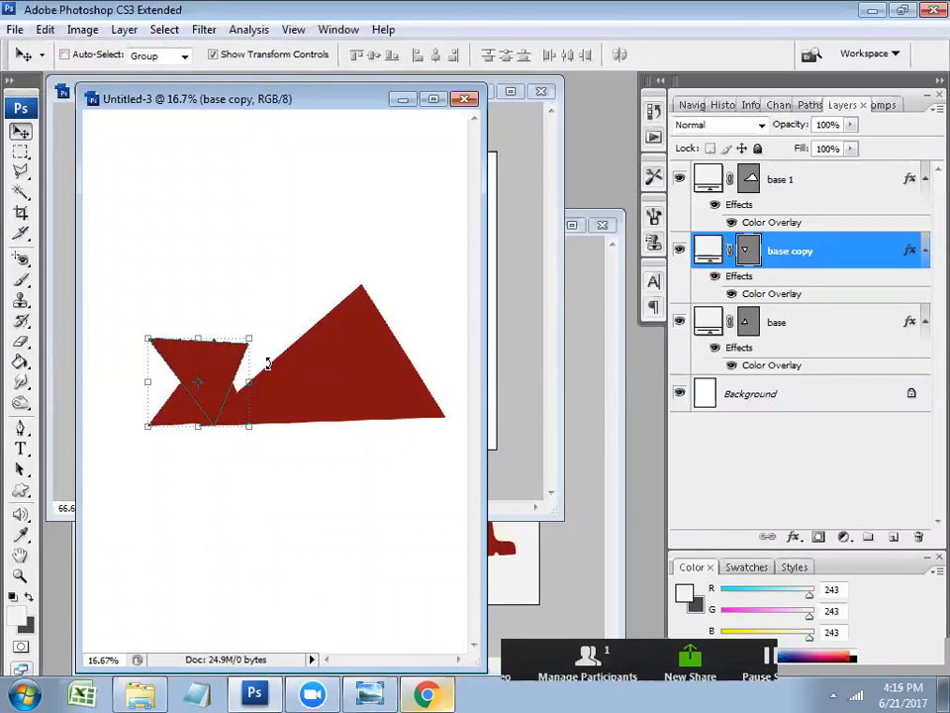
pyautogui.click(42, 29)
pyautogui.moveTo(82, 29)
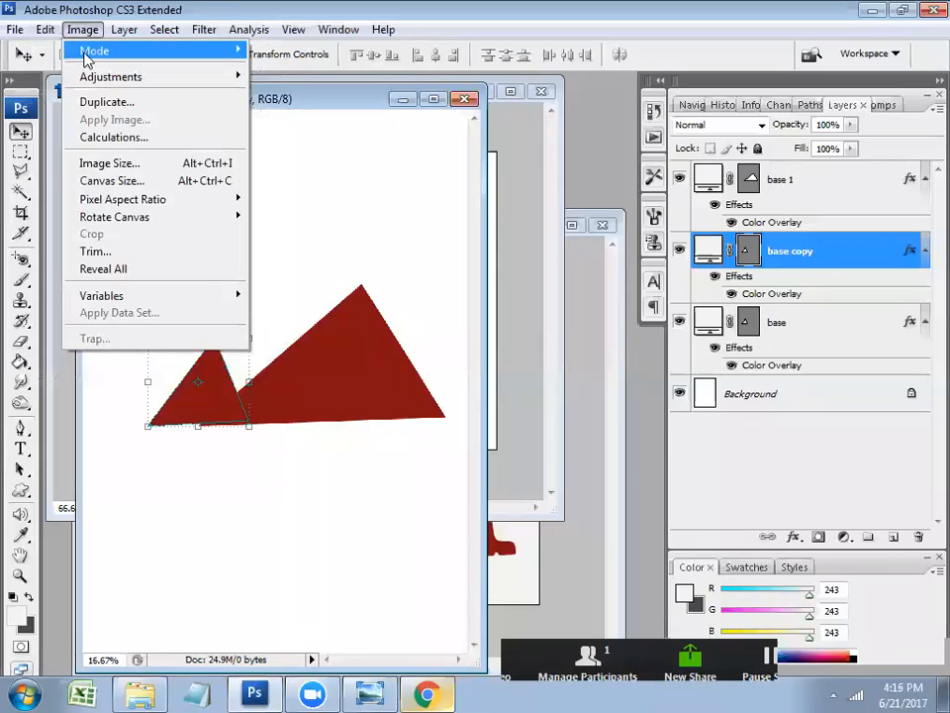
# Flip the base copy triangle horizontally and move it level to the large triangle's right side, at about X 2345 px
pyautogui.moveTo(40, 30)
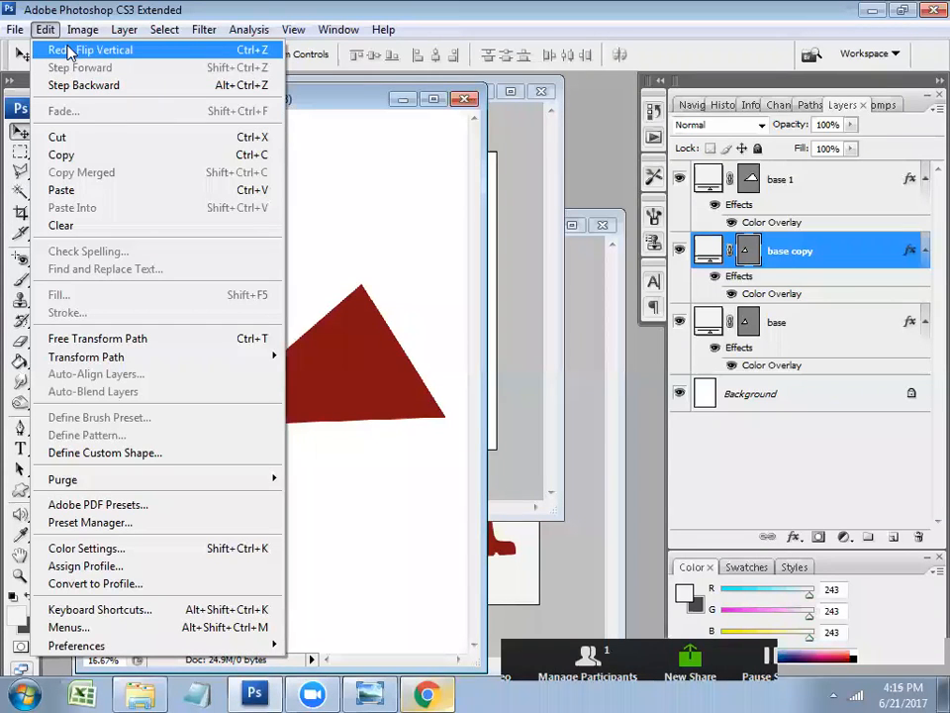
pyautogui.click(107, 341)
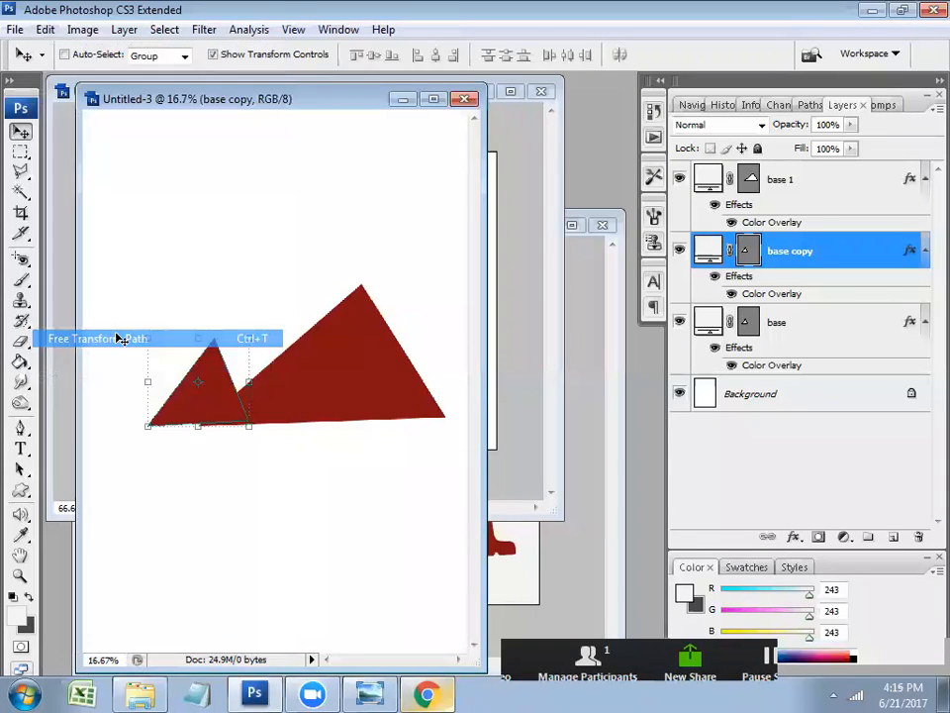
pyautogui.click(43, 29)
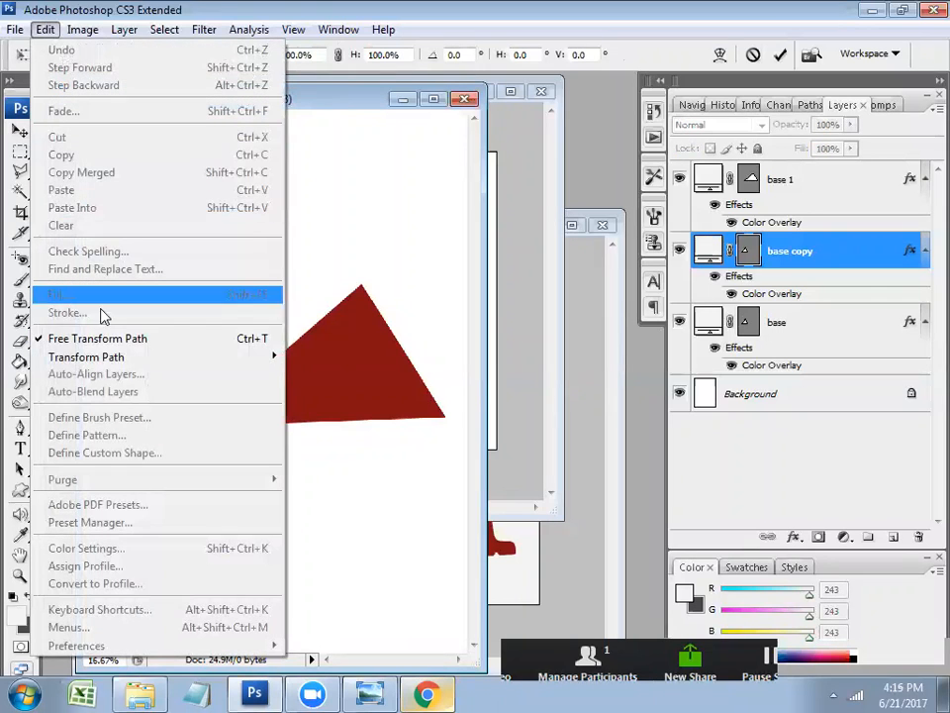
pyautogui.moveTo(127, 362)
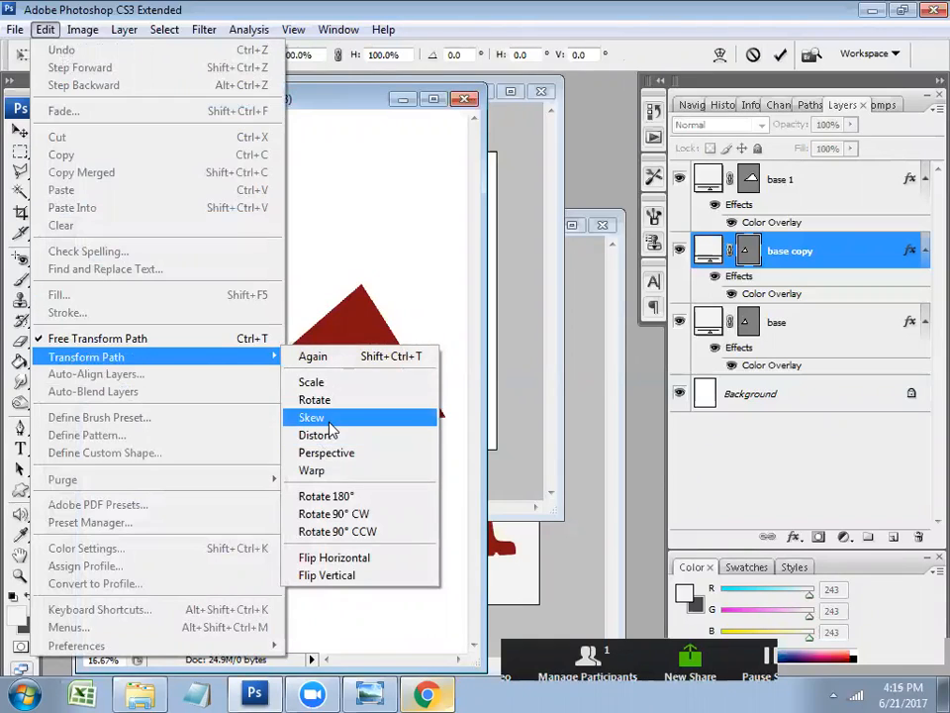
pyautogui.click(322, 561)
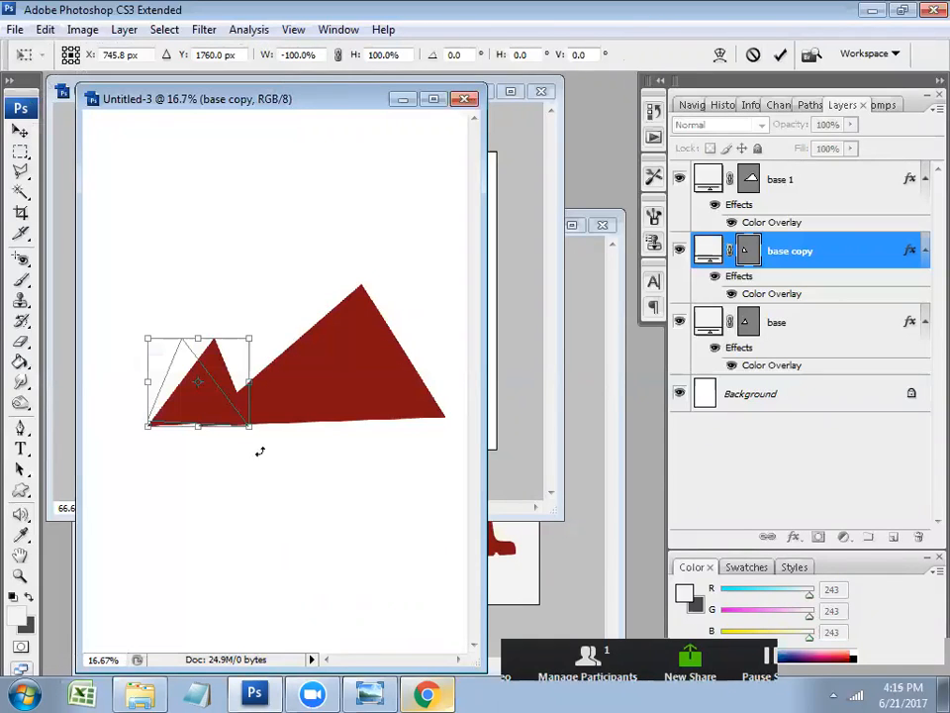
pyautogui.moveTo(217, 408); pyautogui.dragTo(458, 397)
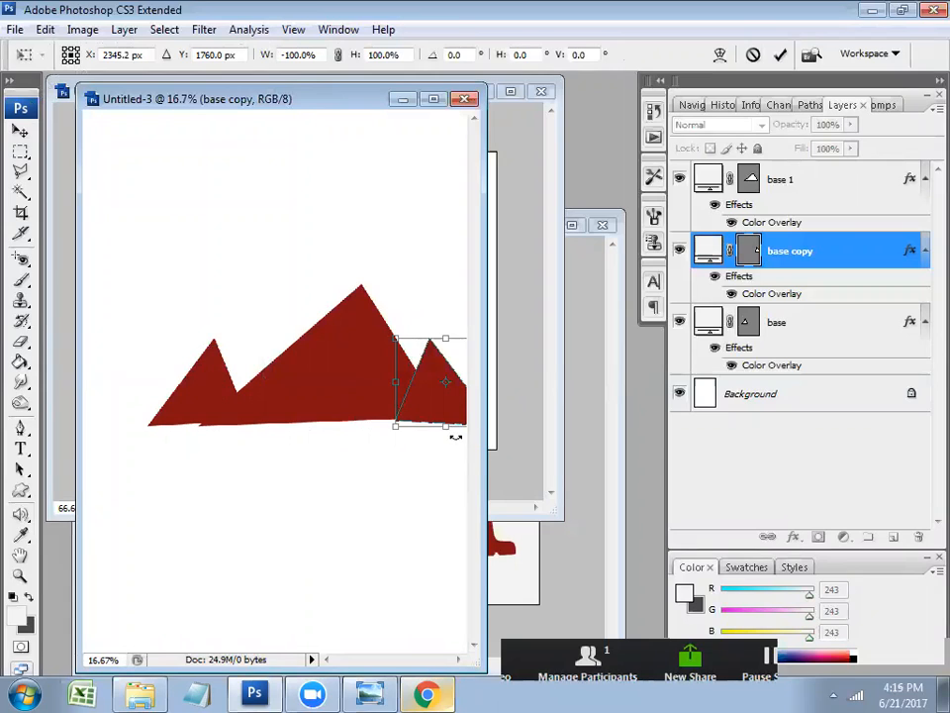
pyautogui.press('Return')
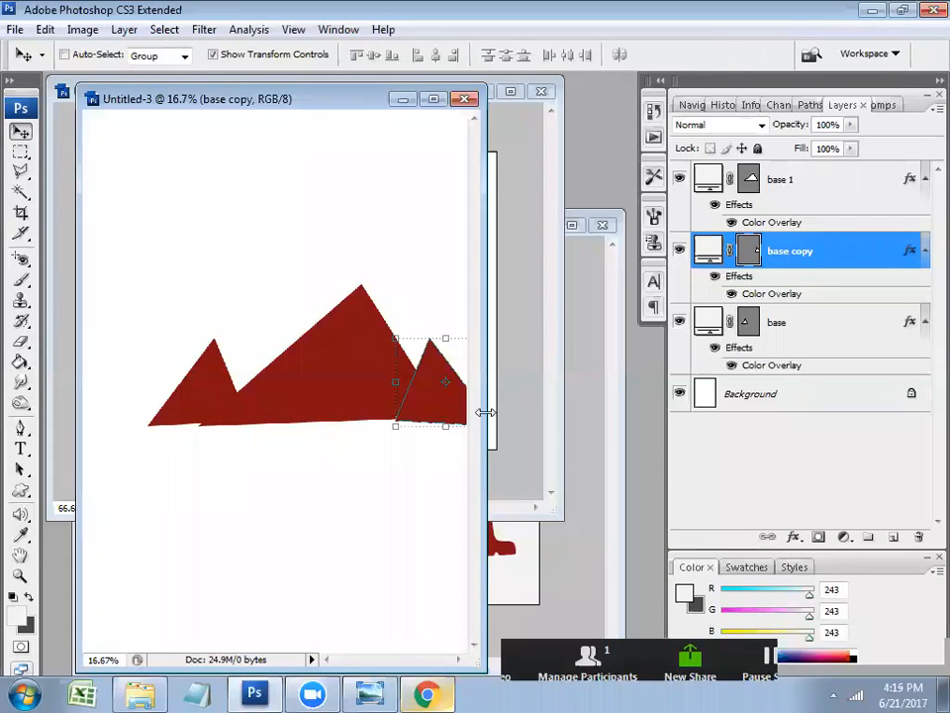
# Select the base 1, base copy and base layers together and try to move the three triangles to the left
pyautogui.moveTo(485, 412); pyautogui.dragTo(544, 412)
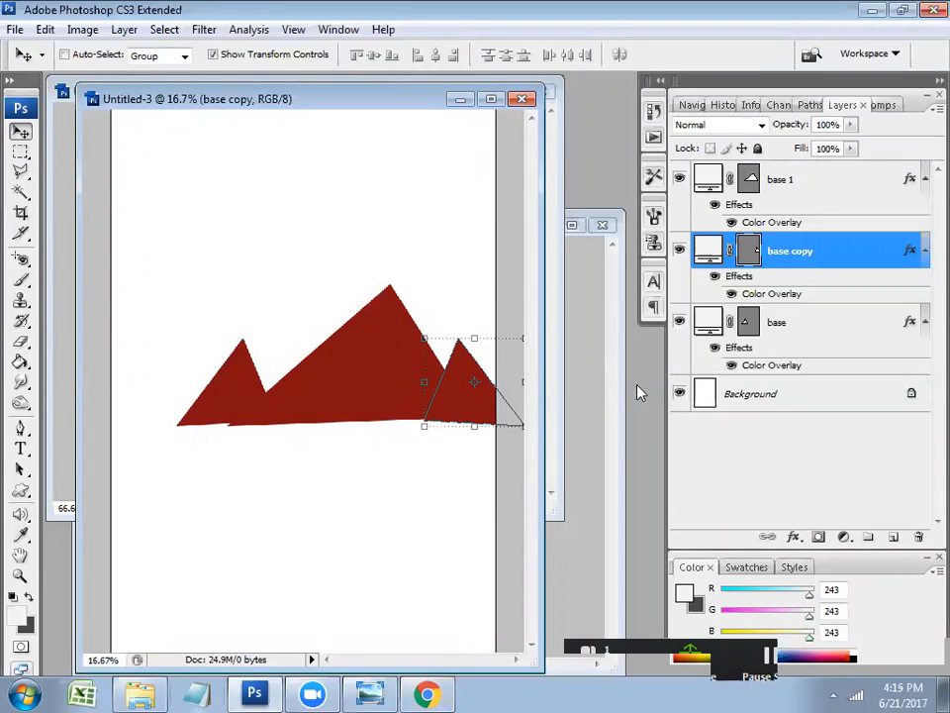
pyautogui.click(799, 188)
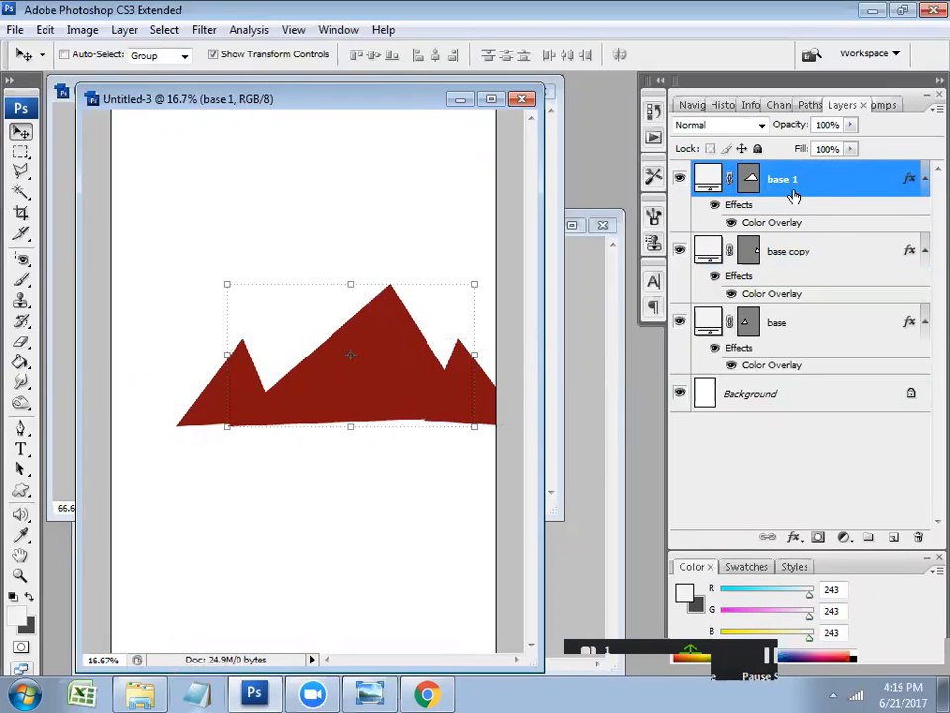
pyautogui.keyDown('ctrl'); pyautogui.click(797, 192); pyautogui.keyUp('ctrl')
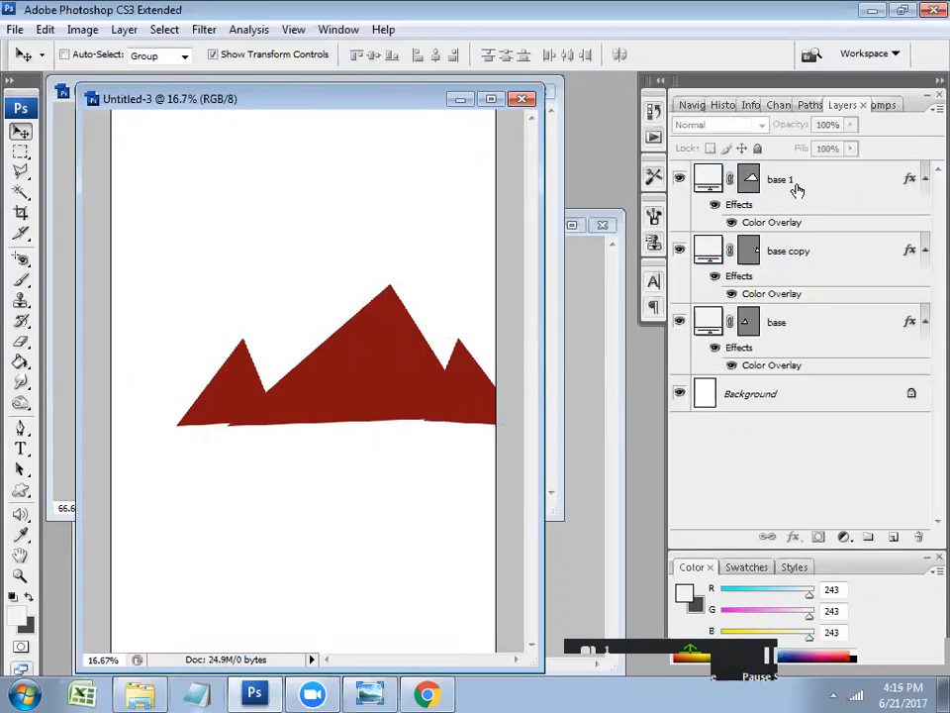
pyautogui.click(794, 189)
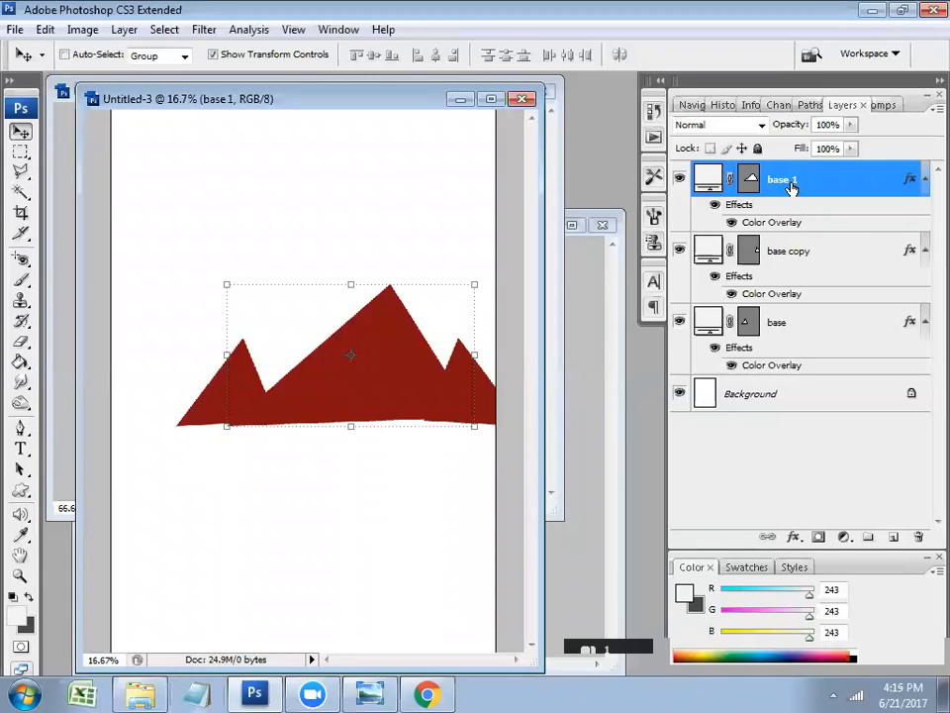
pyautogui.moveTo(792, 188); pyautogui.dragTo(749, 179)
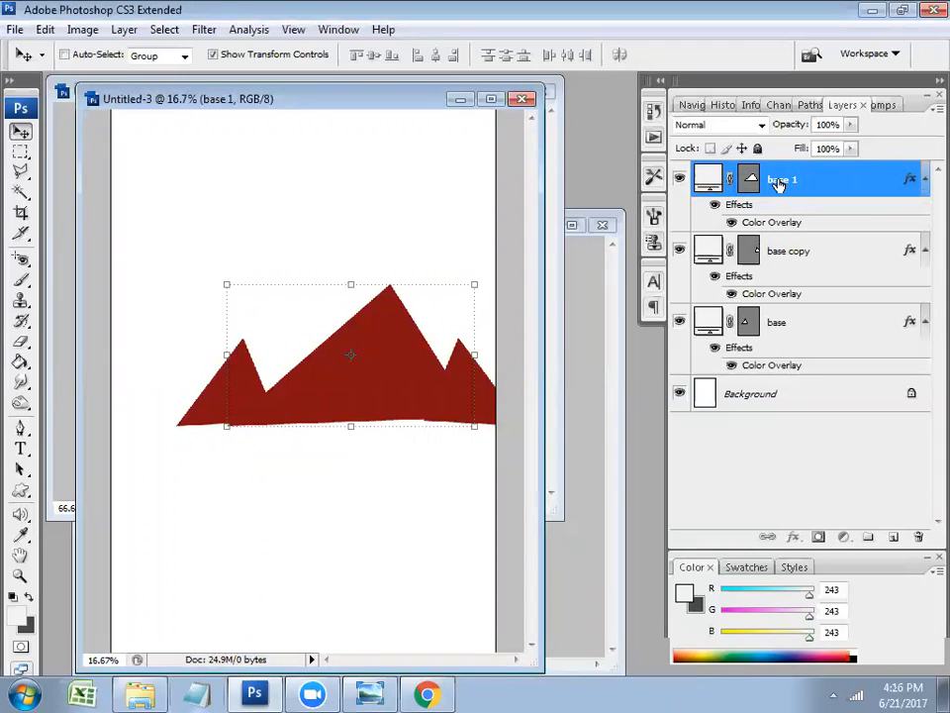
pyautogui.keyDown('shift'); pyautogui.click(800, 255); pyautogui.keyUp('shift')
pyautogui.keyDown('shift'); pyautogui.click(796, 320); pyautogui.keyUp('shift')
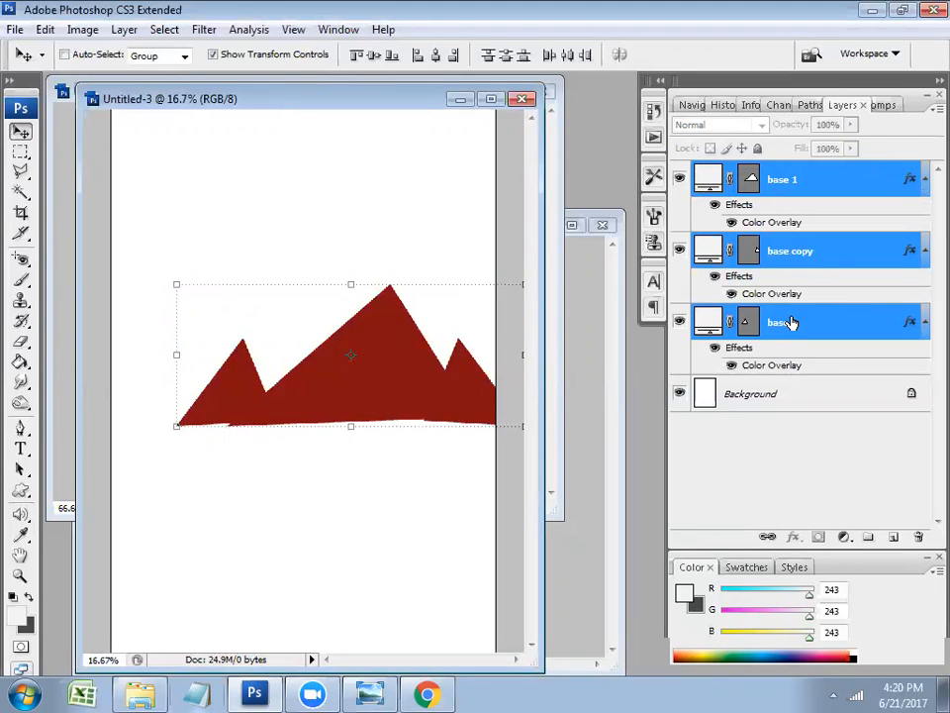
pyautogui.moveTo(446, 303); pyautogui.dragTo(359, 298)
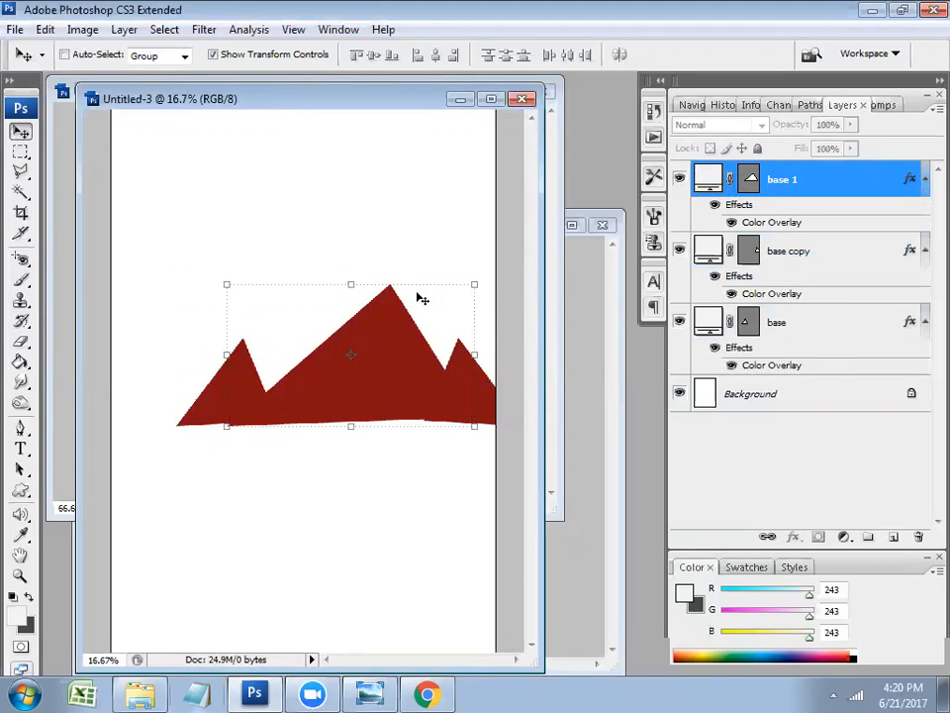
# Stretch the large base 1 triangle to about 107.8% height with a horizontal skew of about 4.2°
pyautogui.moveTo(420, 285); pyautogui.dragTo(450, 276)
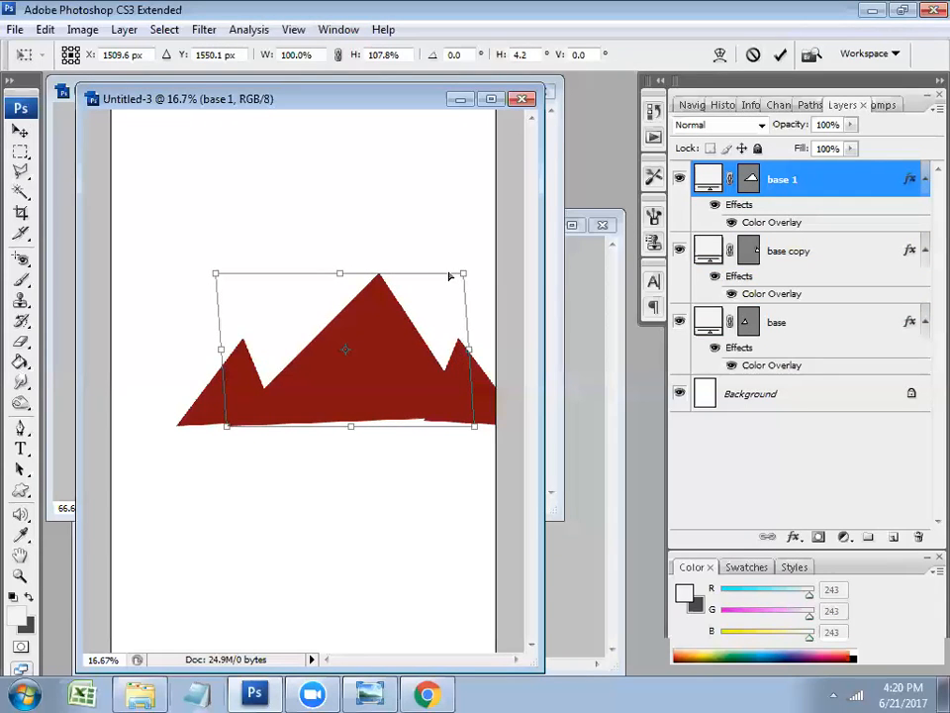
pyautogui.press('Return')
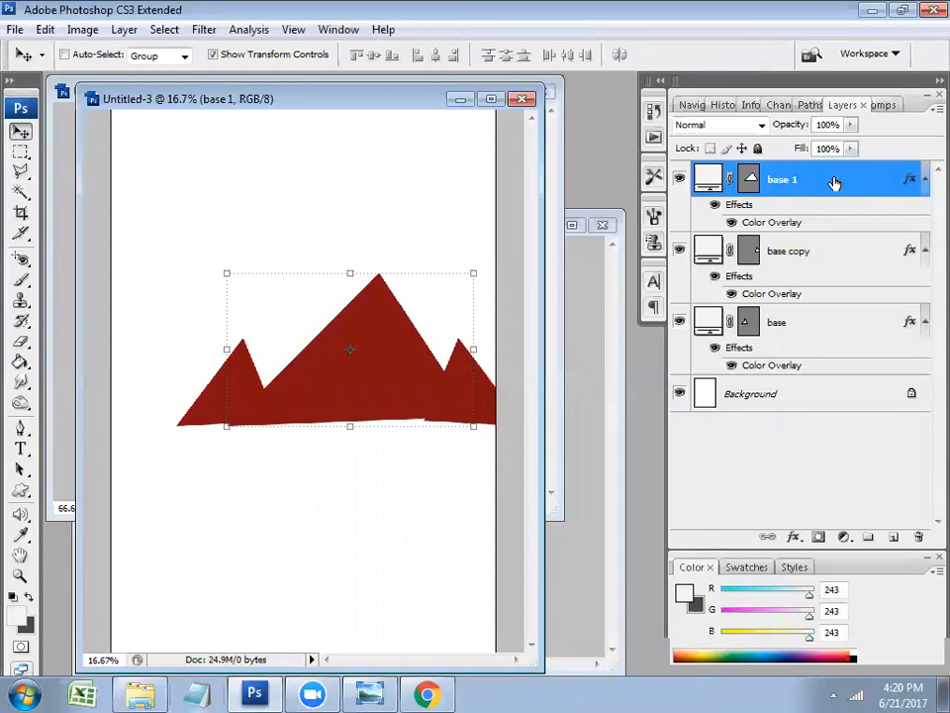
# Reselect all three triangle layers and try to move the whole mountain up and to the left
pyautogui.click(831, 256)
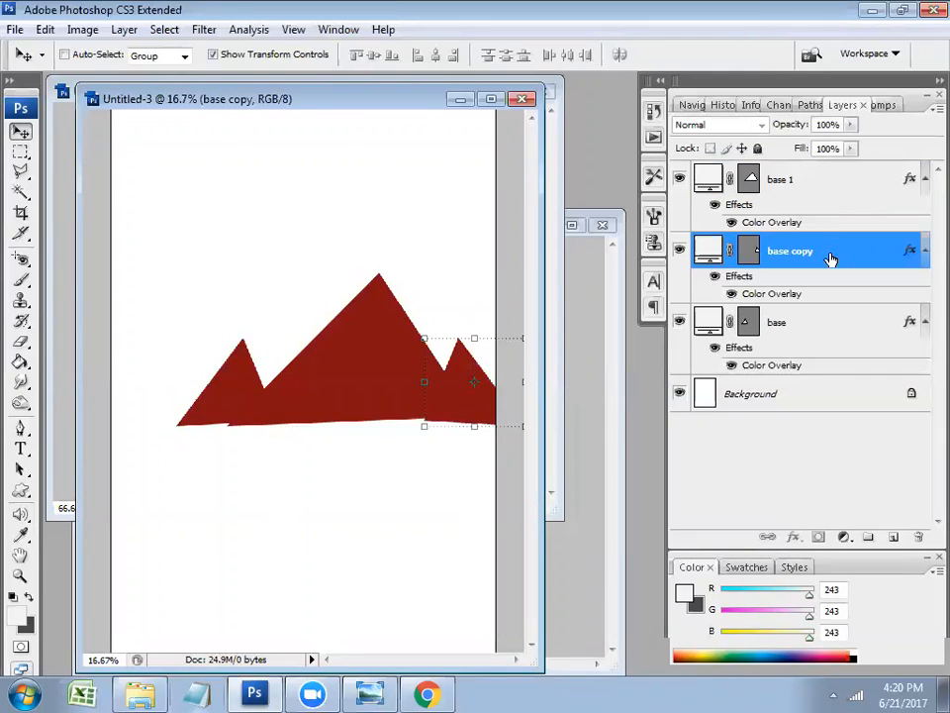
pyautogui.keyDown('shift'); pyautogui.click(831, 191); pyautogui.keyUp('shift')
pyautogui.keyDown('shift'); pyautogui.click(837, 326); pyautogui.keyUp('shift')
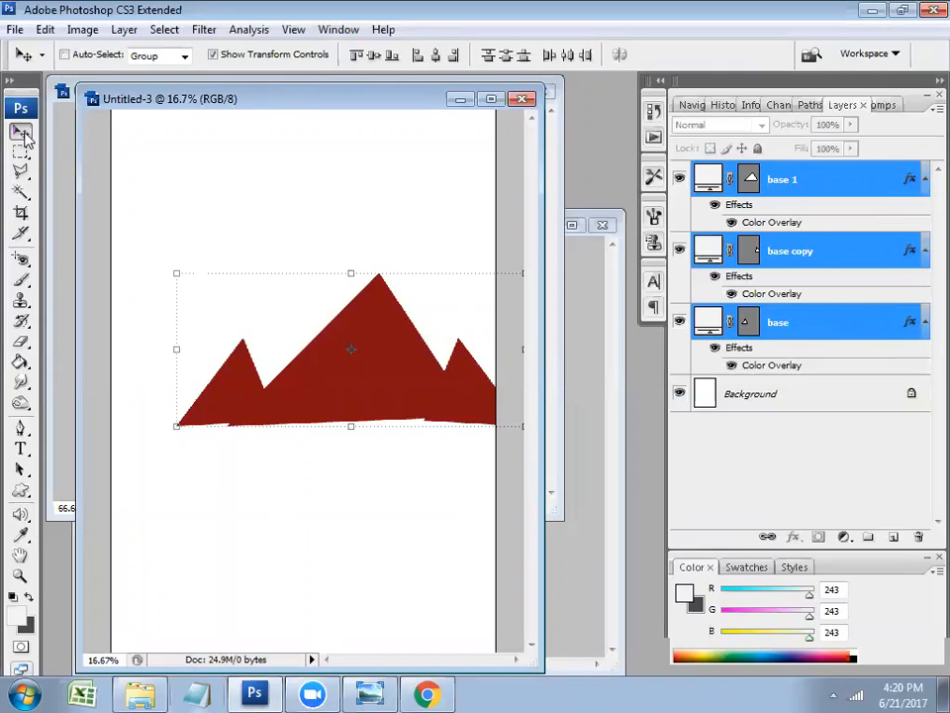
pyautogui.moveTo(265, 301); pyautogui.dragTo(214, 279)
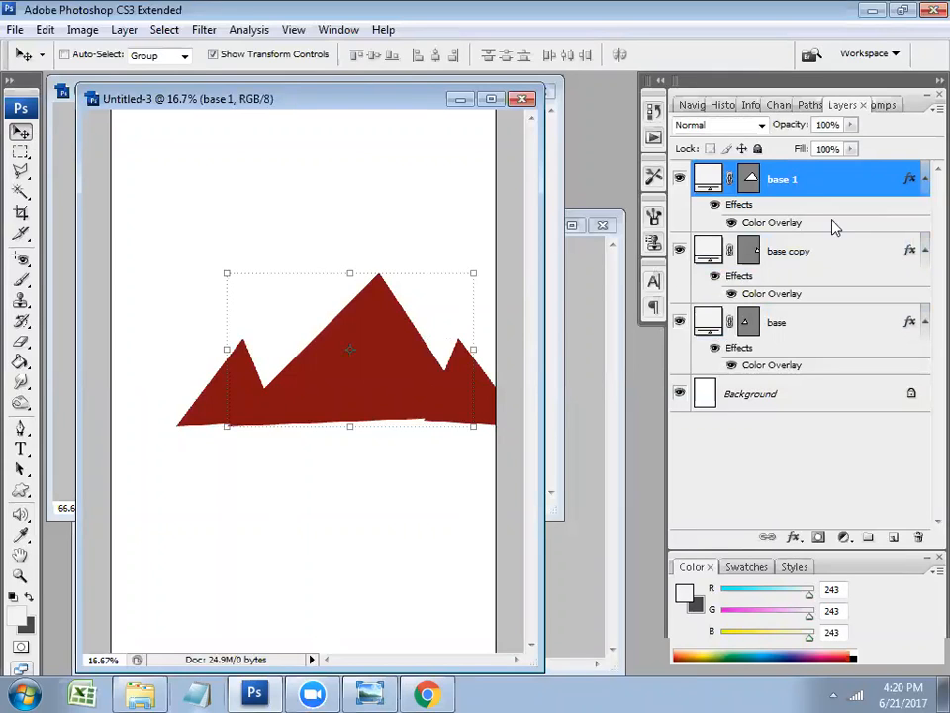
# Select base 1, base copy and base together and nudge them left until the whole mountain lies within the page
pyautogui.keyDown('shift'); pyautogui.click(830, 267); pyautogui.keyUp('shift')
pyautogui.keyDown('shift'); pyautogui.click(827, 325); pyautogui.keyUp('shift')
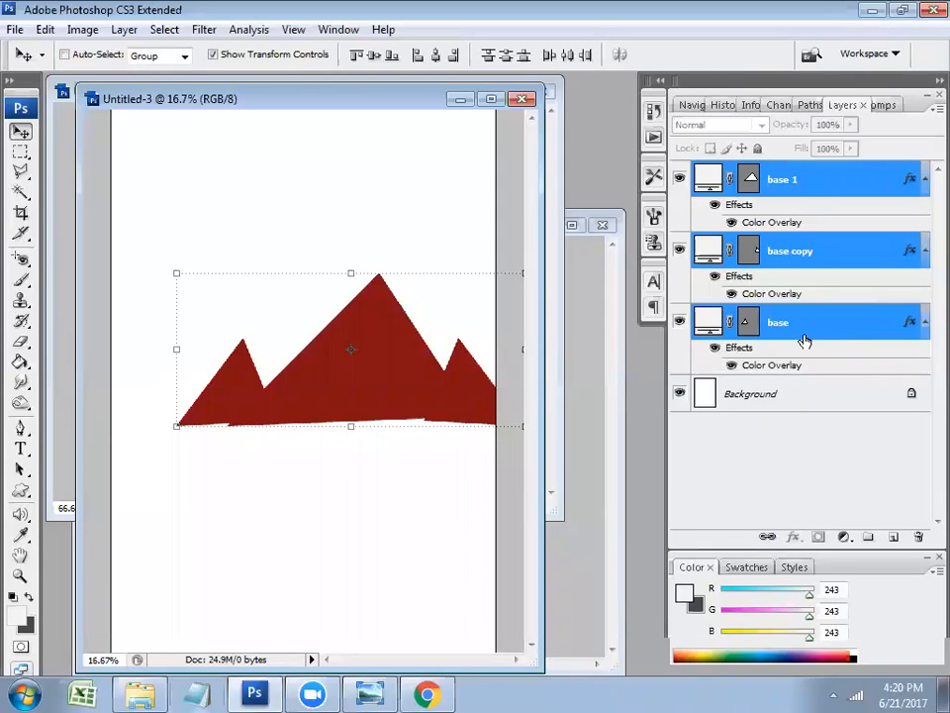
pyautogui.hotkey('shift', 'Left')
pyautogui.hotkey('shift', 'Left')
pyautogui.hotkey('shift', 'Left')
pyautogui.hotkey('shift', 'Left')
pyautogui.hotkey('shift', 'Left')
pyautogui.hotkey('shift', 'Left')
pyautogui.hotkey('shift', 'Left')
pyautogui.hotkey('shift', 'Left')
pyautogui.hotkey('shift', 'Left')
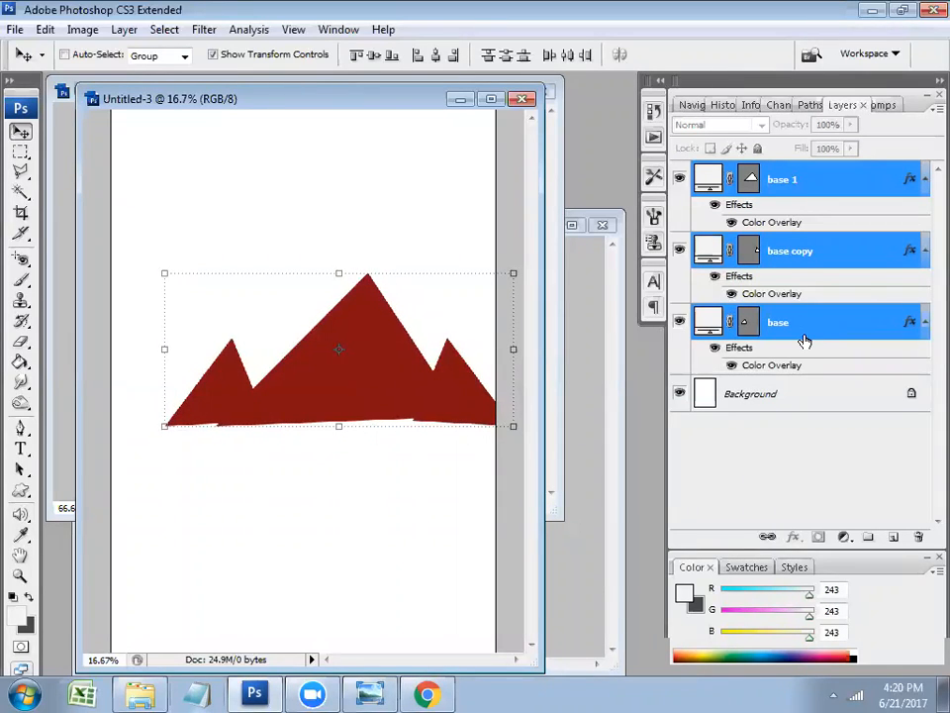
pyautogui.hotkey('shift', 'Left')
pyautogui.hotkey('shift', 'Left')
pyautogui.hotkey('shift', 'Left')
pyautogui.hotkey('shift', 'Left')
pyautogui.hotkey('shift', 'Left')
pyautogui.hotkey('shift', 'Left')
pyautogui.hotkey('shift', 'Left')
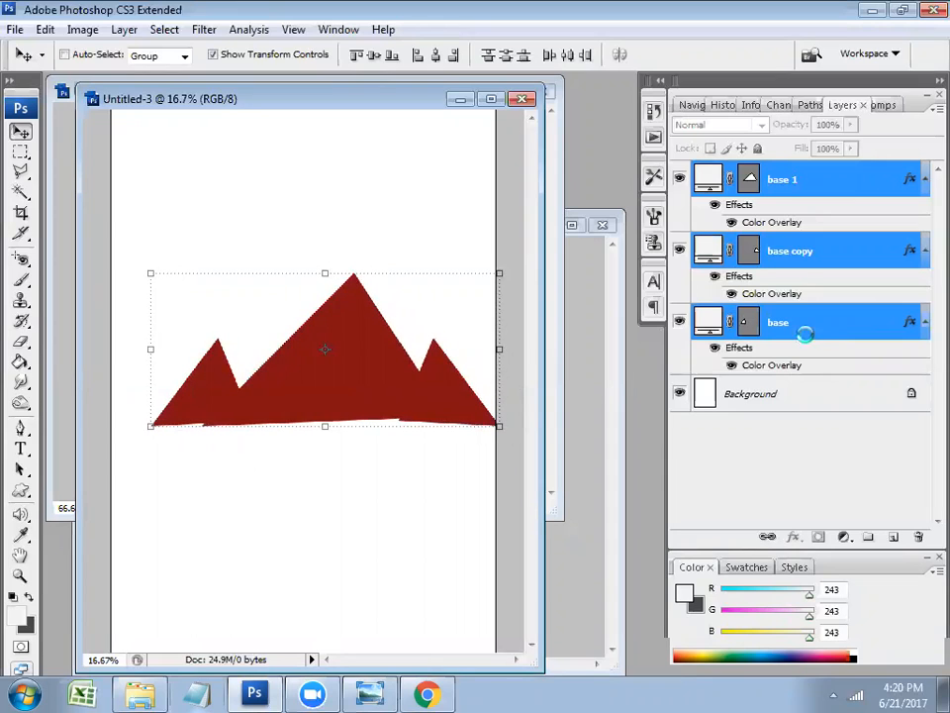
pyautogui.hotkey('shift', 'Left')
pyautogui.hotkey('shift', 'Left')
pyautogui.hotkey('shift', 'Left')
pyautogui.hotkey('shift', 'Left')
pyautogui.hotkey('shift', 'Left')
pyautogui.hotkey('shift', 'Left')
pyautogui.hotkey('shift', 'Left')
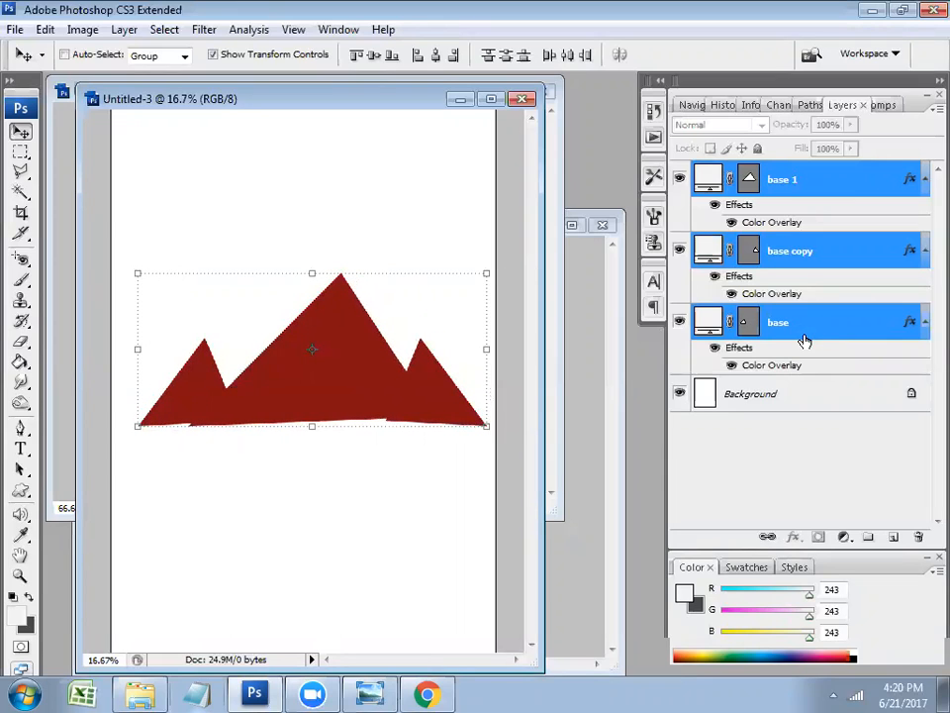
# Move the three triangle layers together slightly up the page and centre them between its side edges
pyautogui.moveTo(451, 252); pyautogui.dragTo(403, 239)
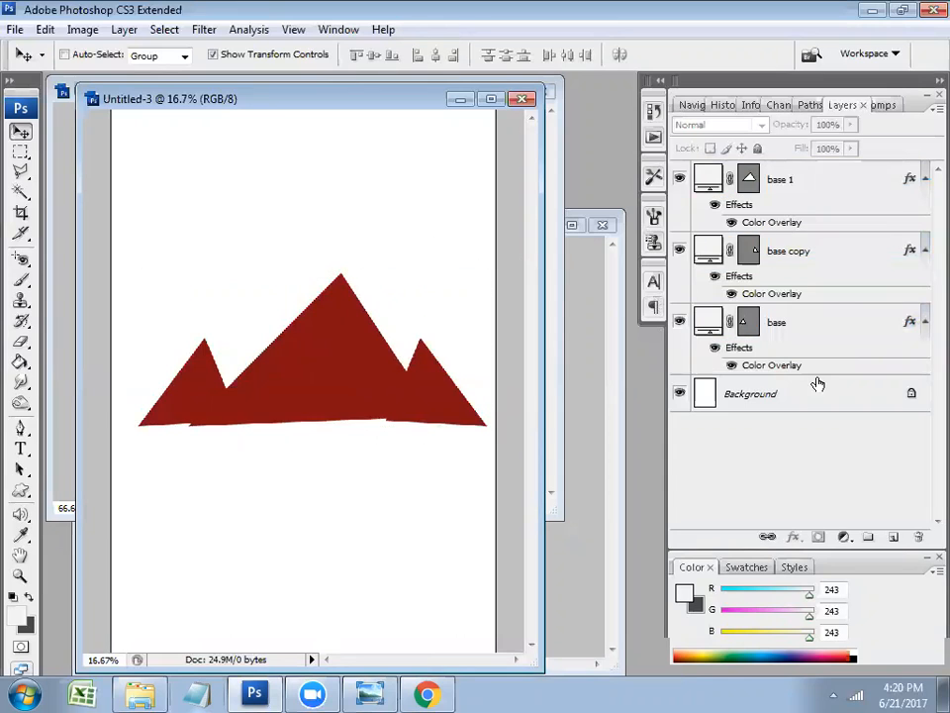
pyautogui.click(809, 211)
pyautogui.keyDown('shift'); pyautogui.click(755, 329); pyautogui.keyUp('shift')
pyautogui.moveTo(409, 494)
pyautogui.mouseDown()
pyautogui.moveTo(375, 509)
pyautogui.moveTo(421, 494)
pyautogui.mouseUp()
pyautogui.click(782, 216)
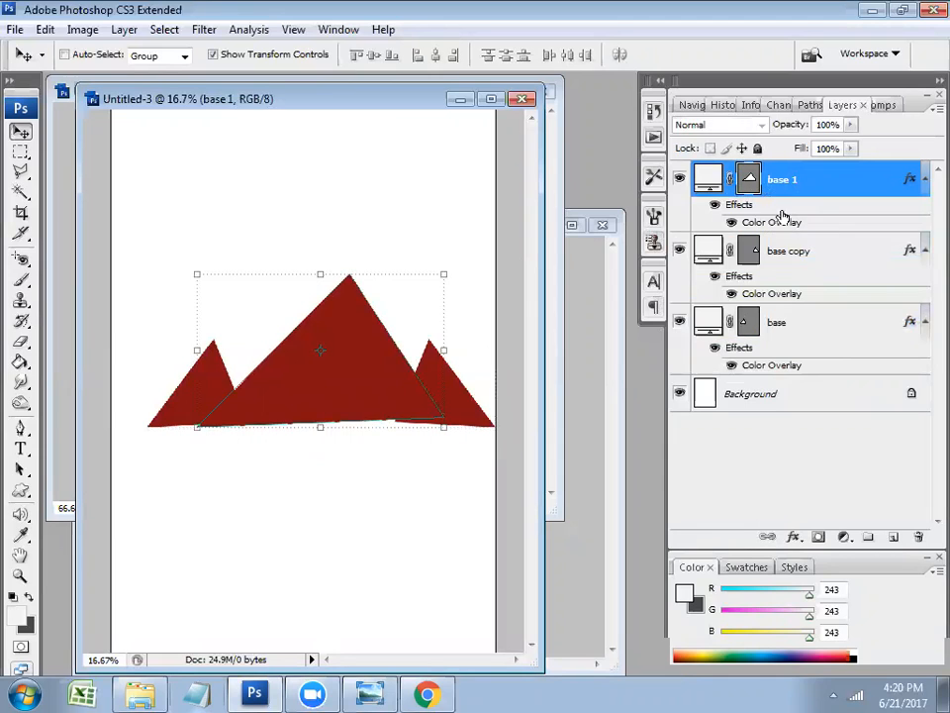
pyautogui.keyDown('shift'); pyautogui.click(811, 323); pyautogui.keyUp('shift')
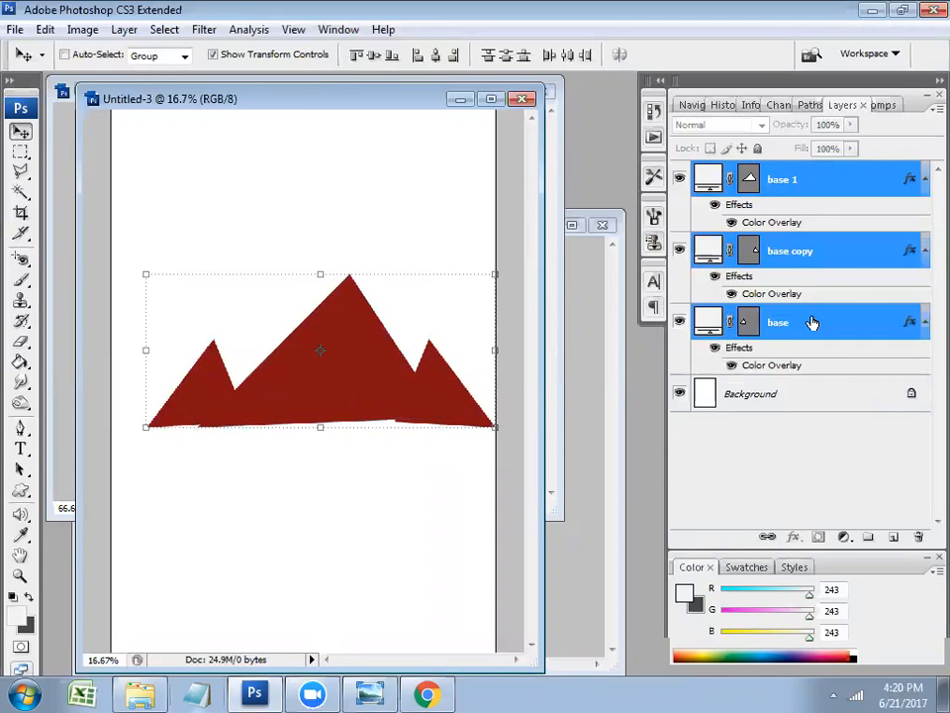
pyautogui.moveTo(434, 386); pyautogui.dragTo(415, 371)
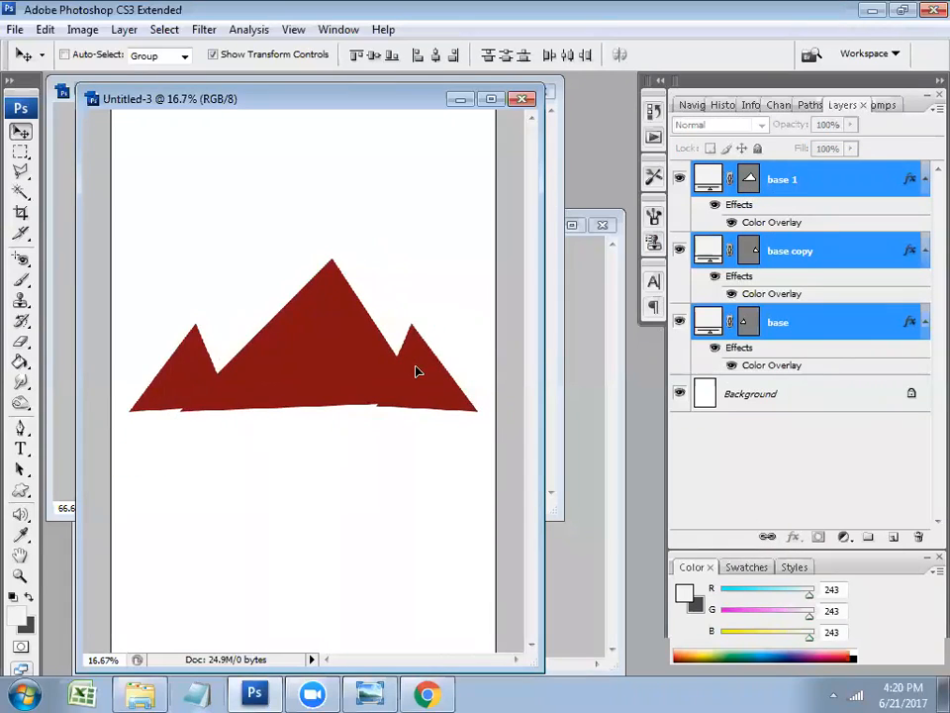
# Select the base copy and base layers individually, finishing with the large triangle's base 1 layer
pyautogui.click(795, 253)
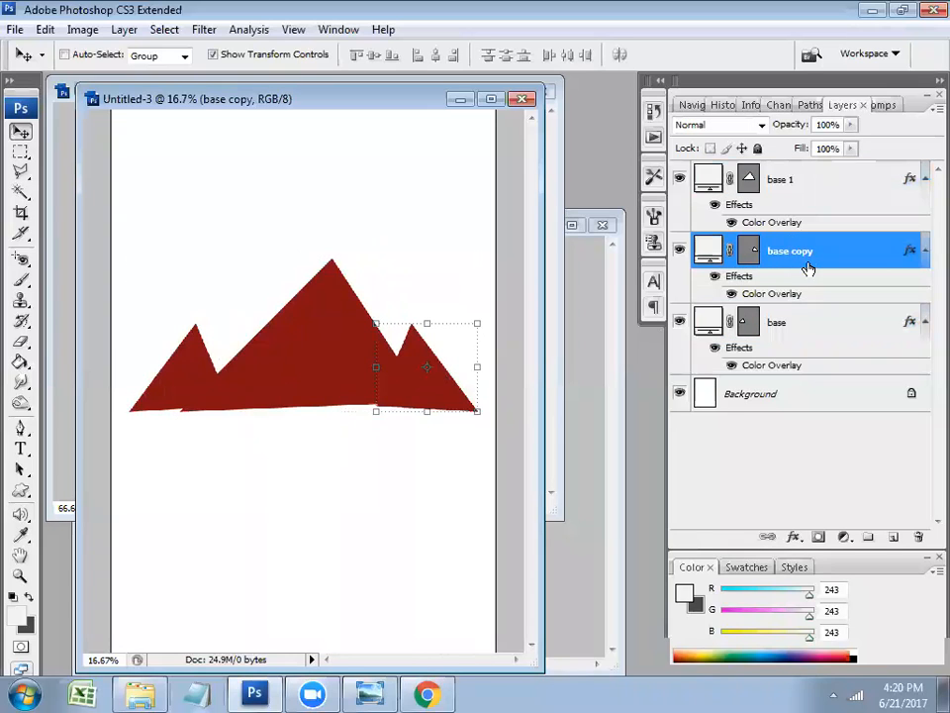
pyautogui.click(810, 323)
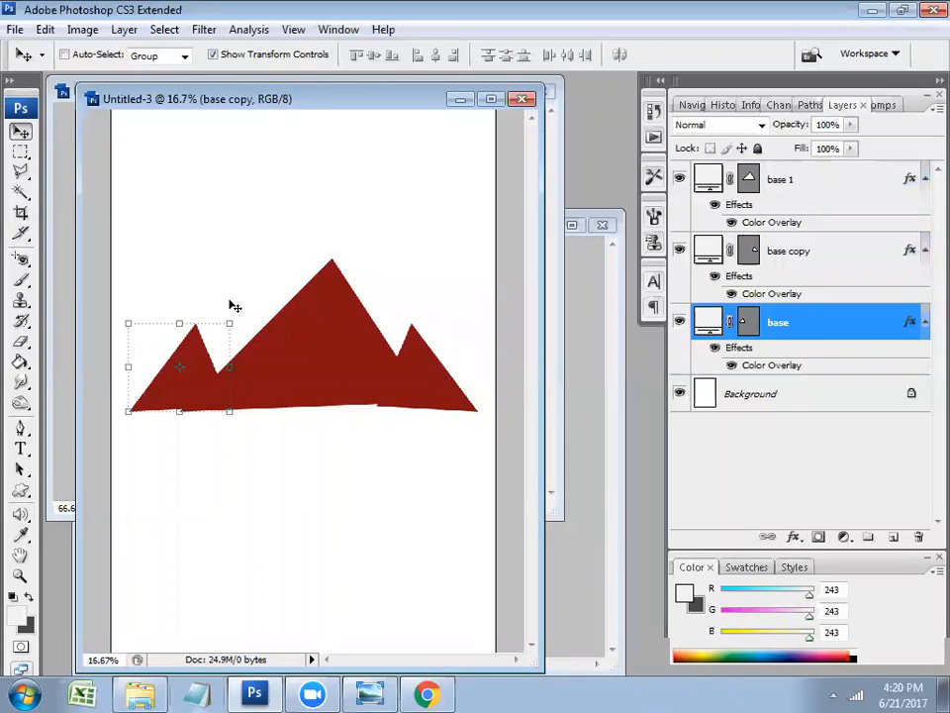
pyautogui.click(784, 253)
pyautogui.click(779, 180)
pyautogui.click(46, 30)
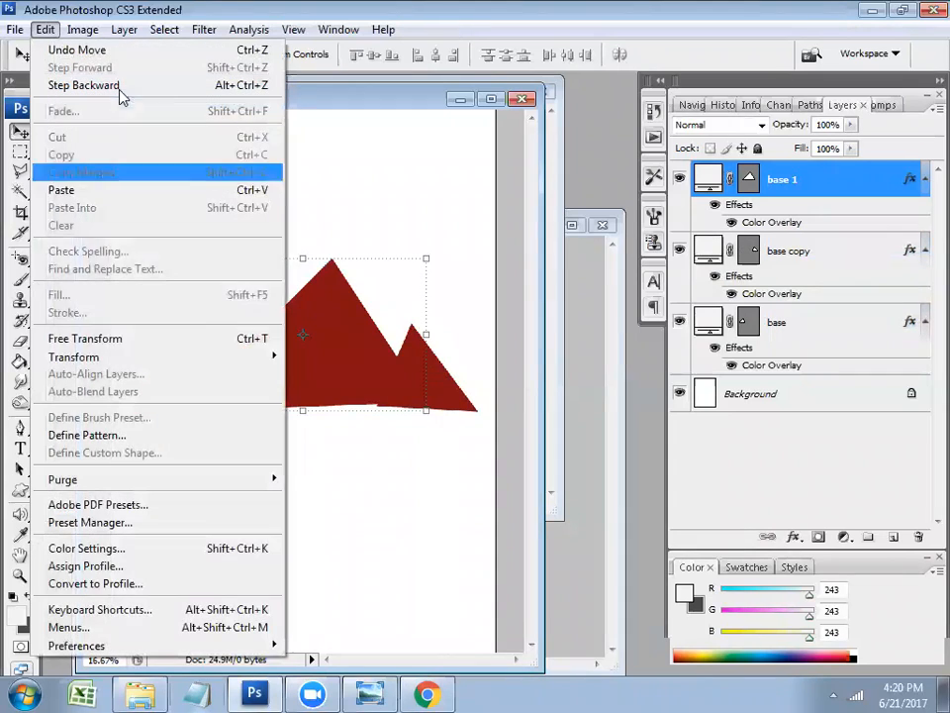
# Warp the central mountain shape on the base 1 layer so that its peak curves like a wave
pyautogui.moveTo(214, 358)
pyautogui.click(378, 472)
pyautogui.moveTo(354, 309); pyautogui.dragTo(281, 299)
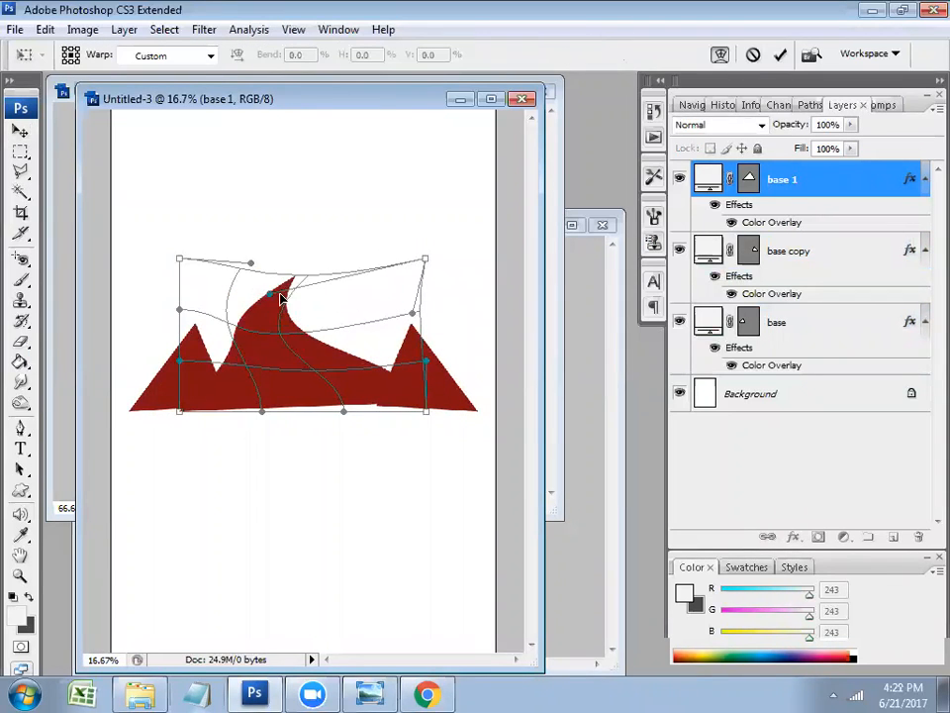
pyautogui.press('Return')
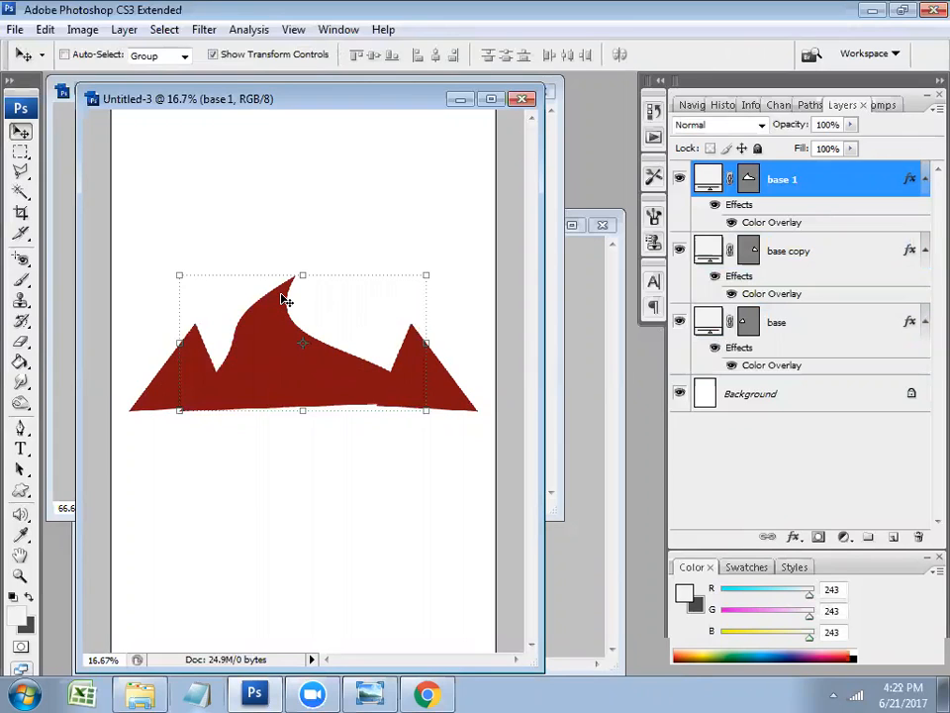
# Create a paragraph text box spanning the mountains' width just below them and choose a 6 pt font size
pyautogui.click(21, 449)
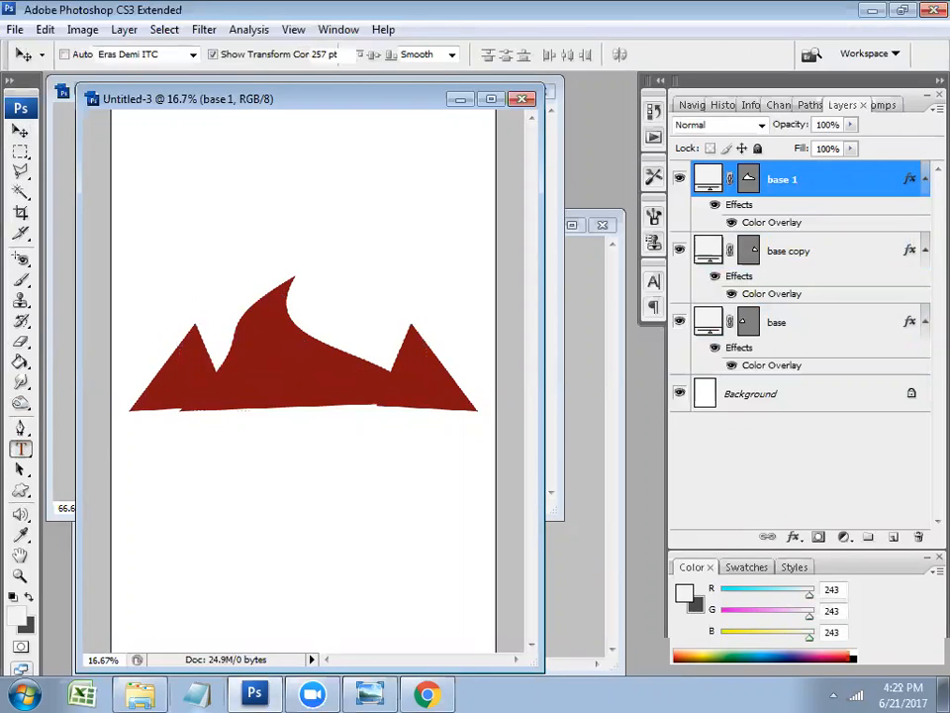
pyautogui.moveTo(128, 427); pyautogui.dragTo(477, 494)
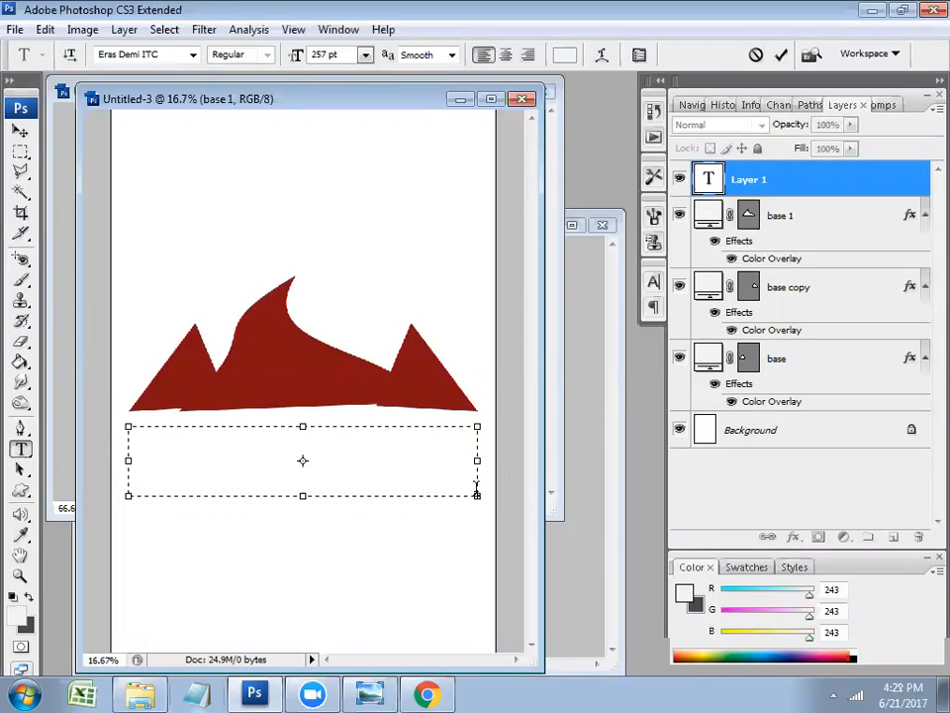
pyautogui.click(653, 282)
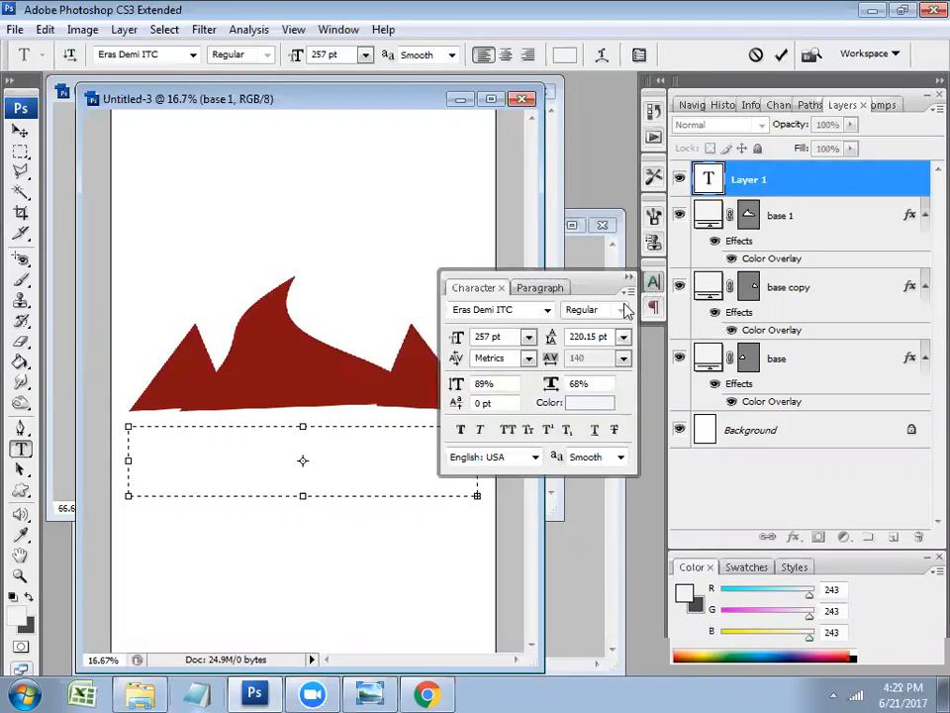
pyautogui.click(529, 337)
pyautogui.click(554, 385)
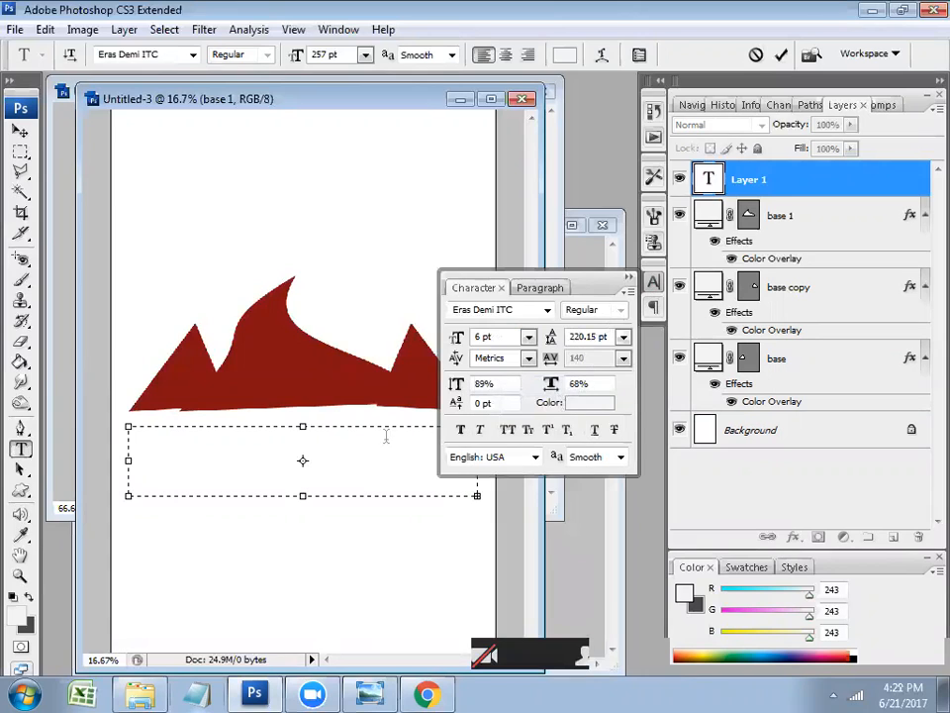
# Set the text color to near-black and the font size to 6 pt
pyautogui.click(578, 405)
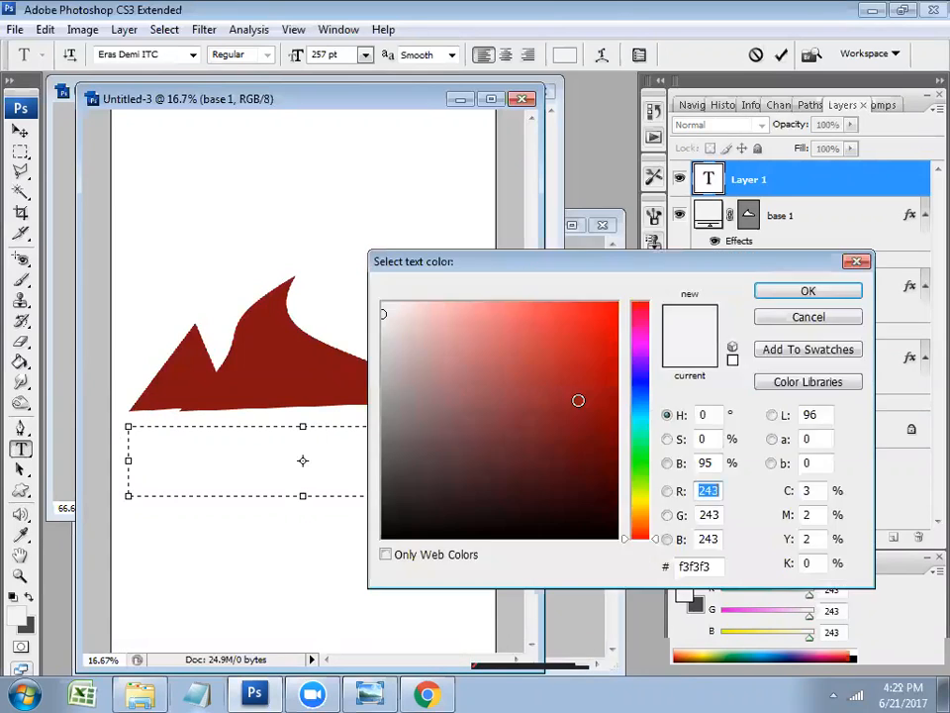
pyautogui.click(555, 520)
pyautogui.click(783, 291)
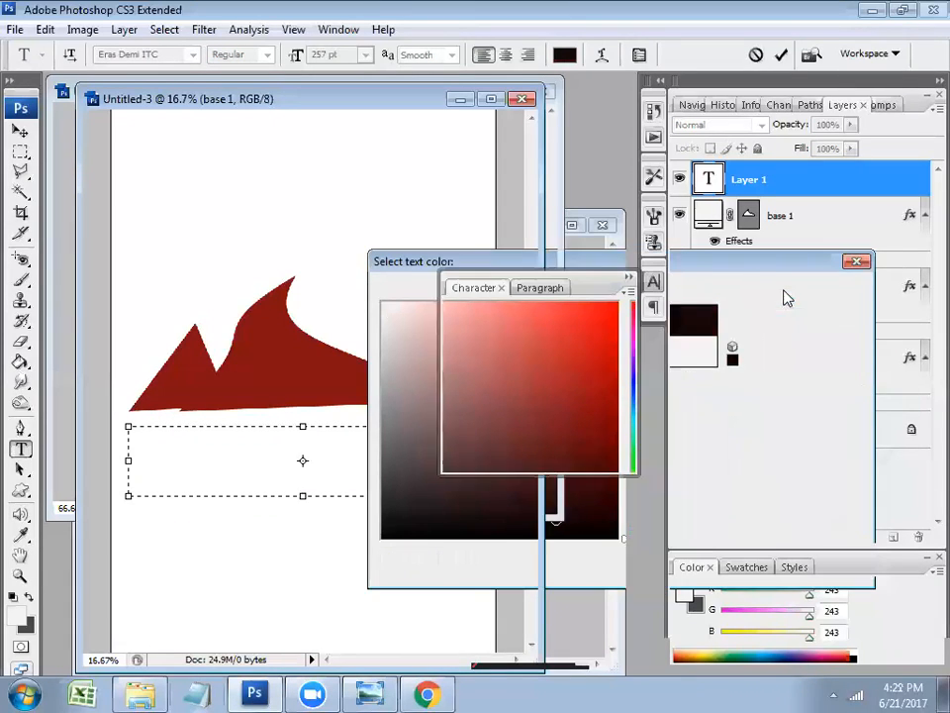
pyautogui.click(529, 336)
pyautogui.click(514, 386)
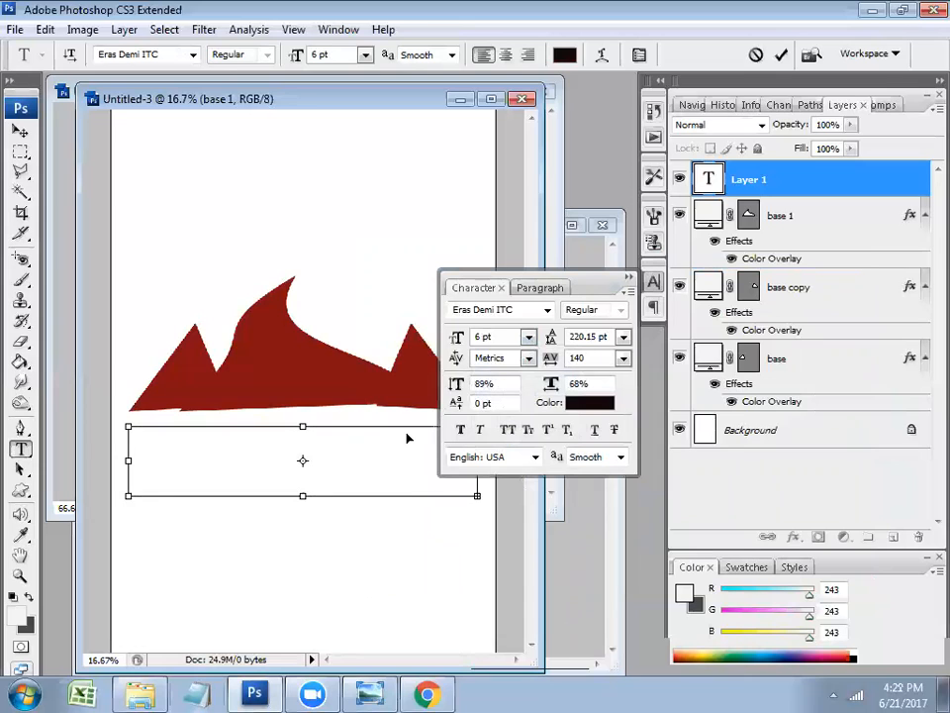
# Enter the word "mountain" in the text box, formatted at 6 pt in dark gray
pyautogui.click(529, 336)
pyautogui.click(513, 386)
pyautogui.click(596, 401)
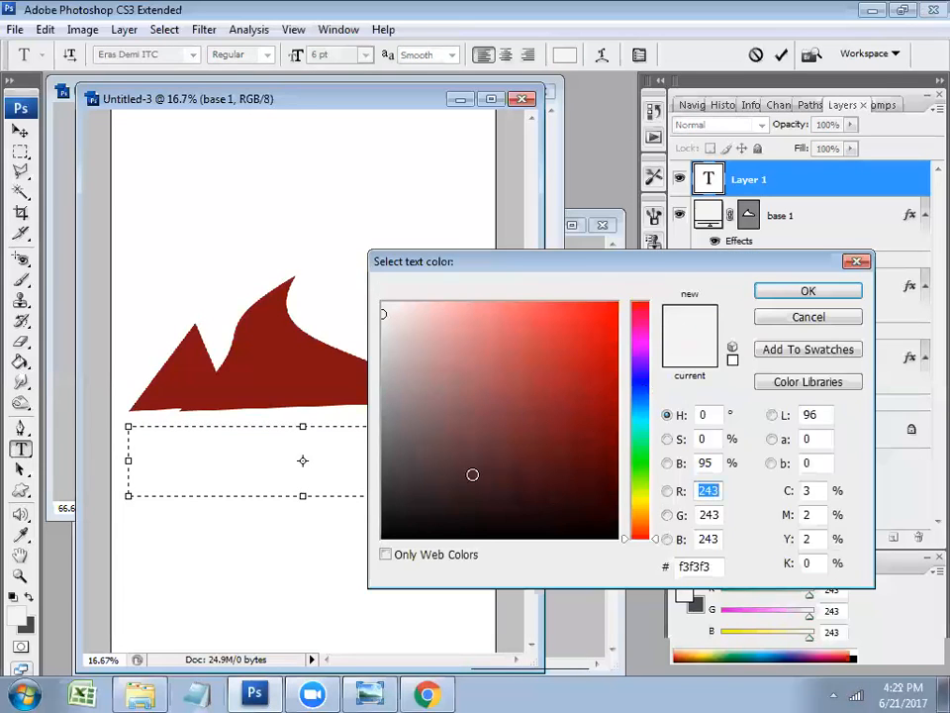
pyautogui.click(383, 451)
pyautogui.click(841, 293)
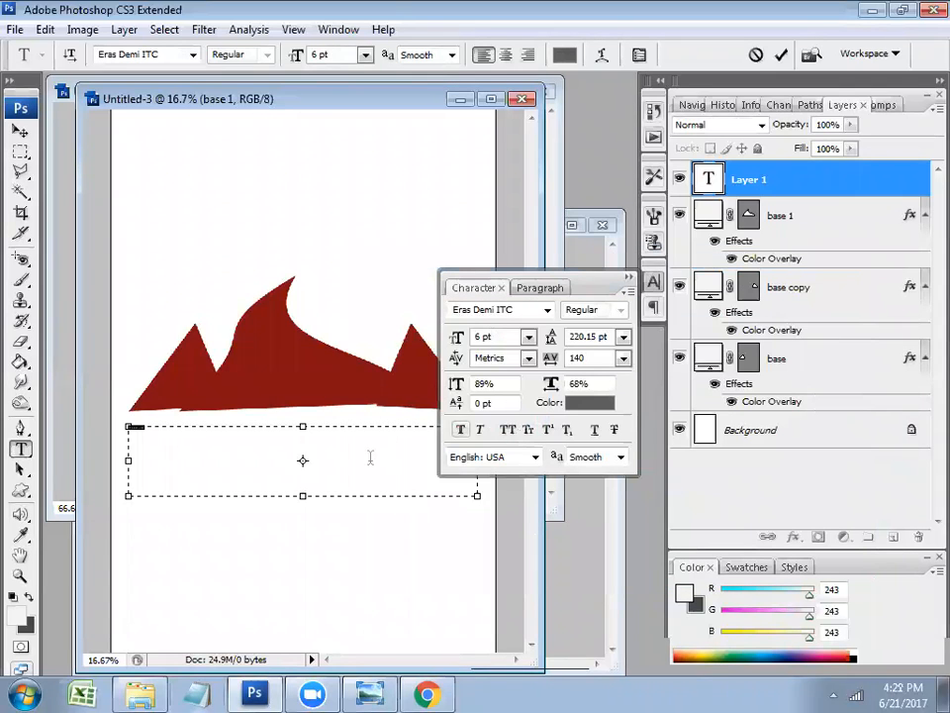
# Center the "mountain" text in its box and enlarge it to 88 pt
pyautogui.click(542, 288)
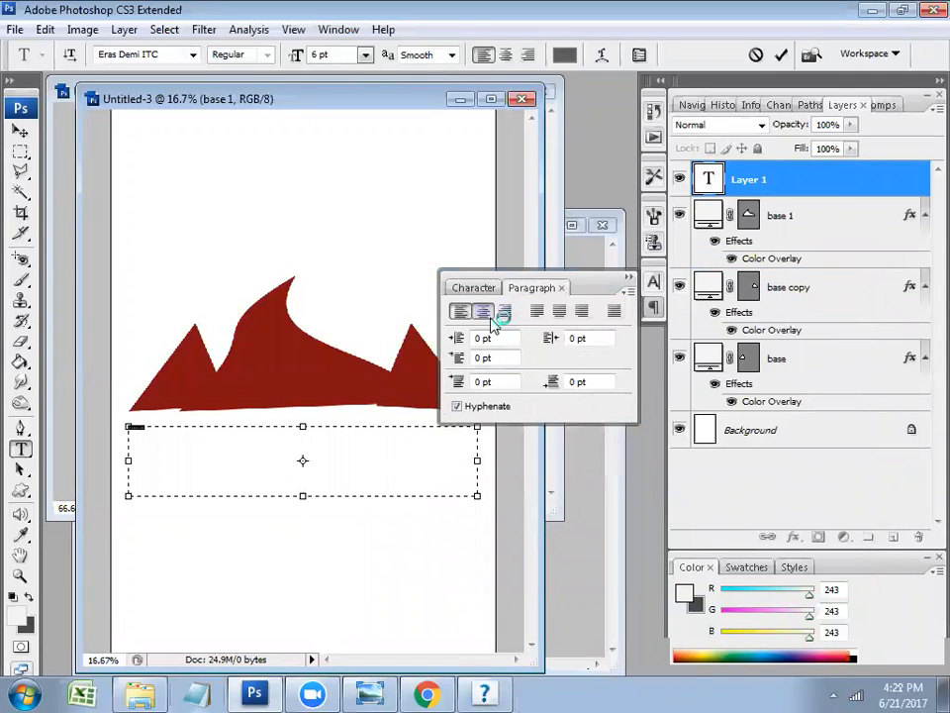
pyautogui.click(484, 311)
pyautogui.click(473, 288)
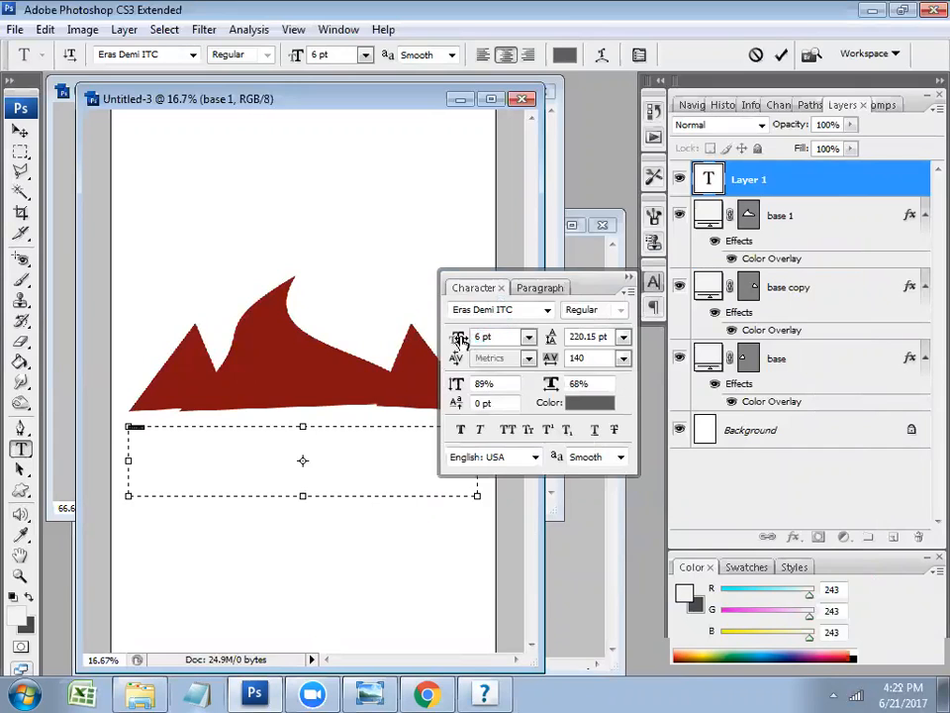
pyautogui.moveTo(461, 340); pyautogui.dragTo(532, 339)
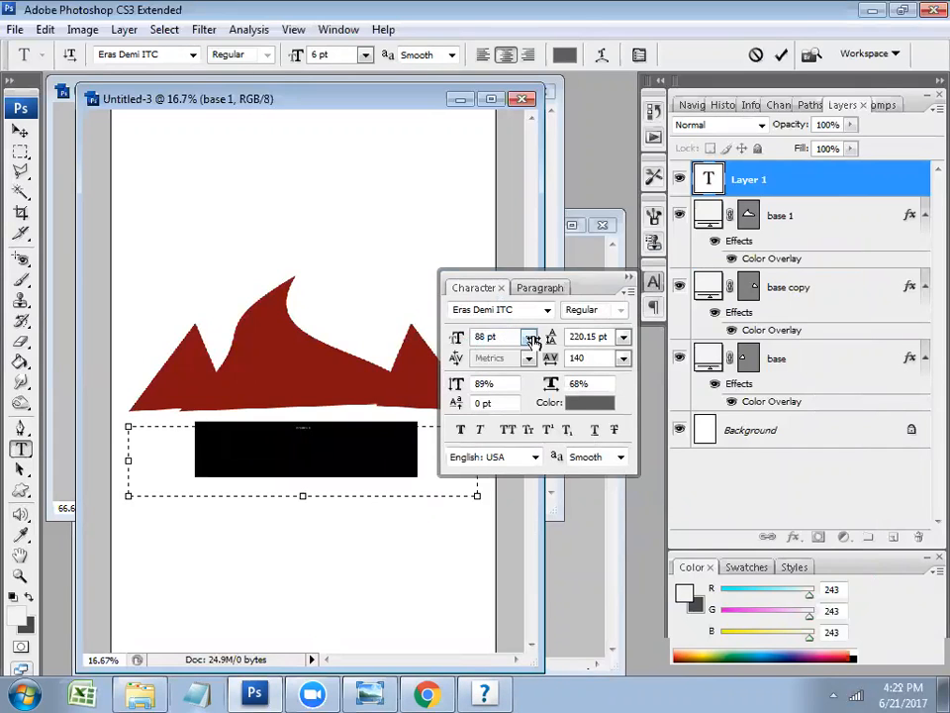
# Close the help window and the character settings, and finish editing the "mountain" text
pyautogui.click(403, 428)
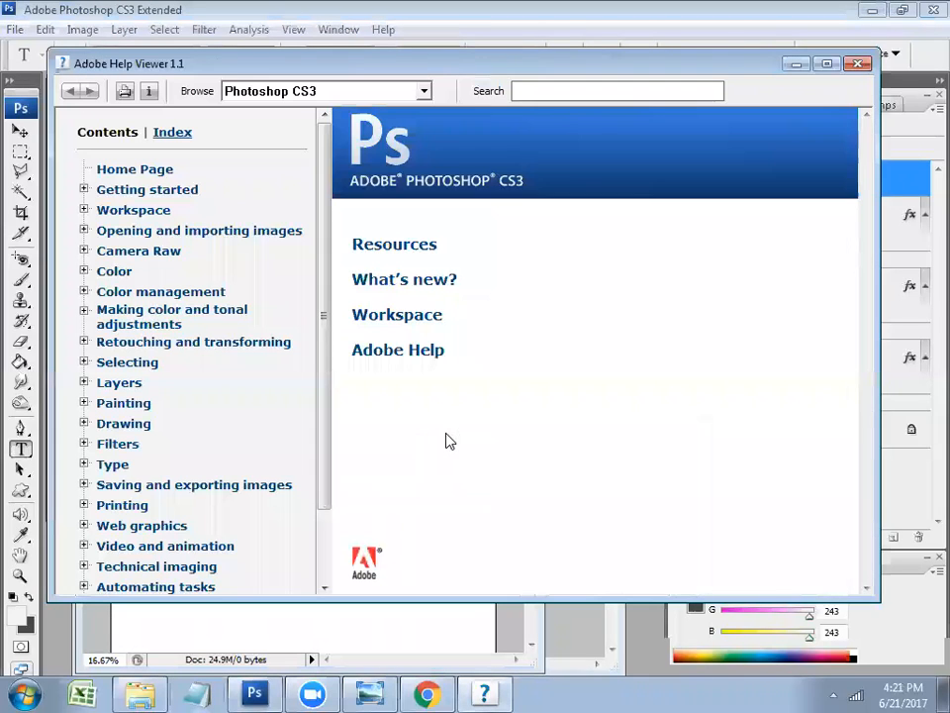
pyautogui.click(857, 63)
pyautogui.click(630, 279)
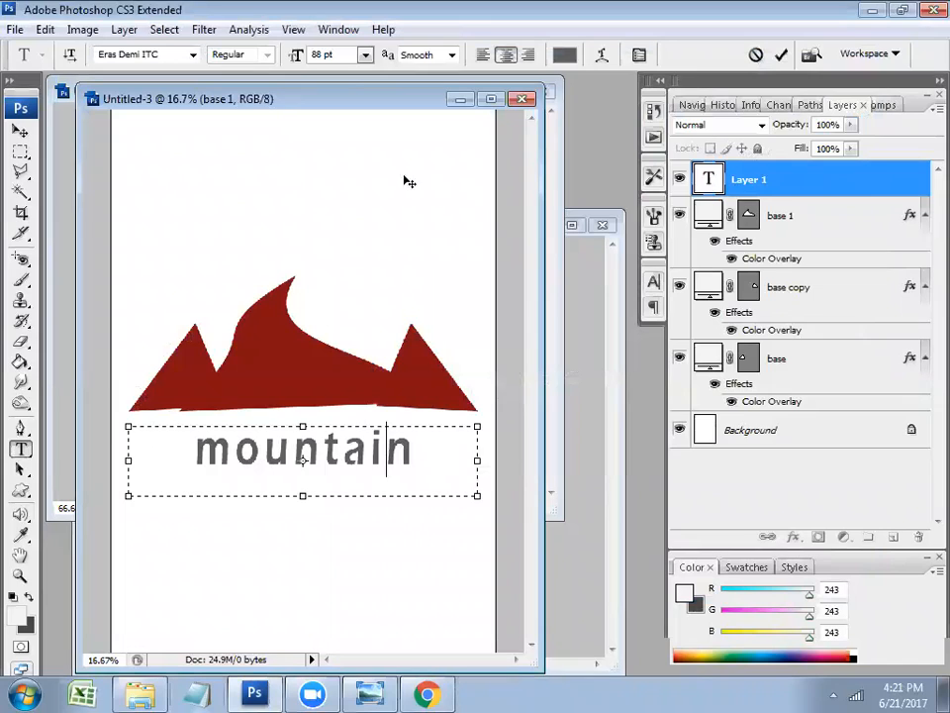
pyautogui.click(21, 132)
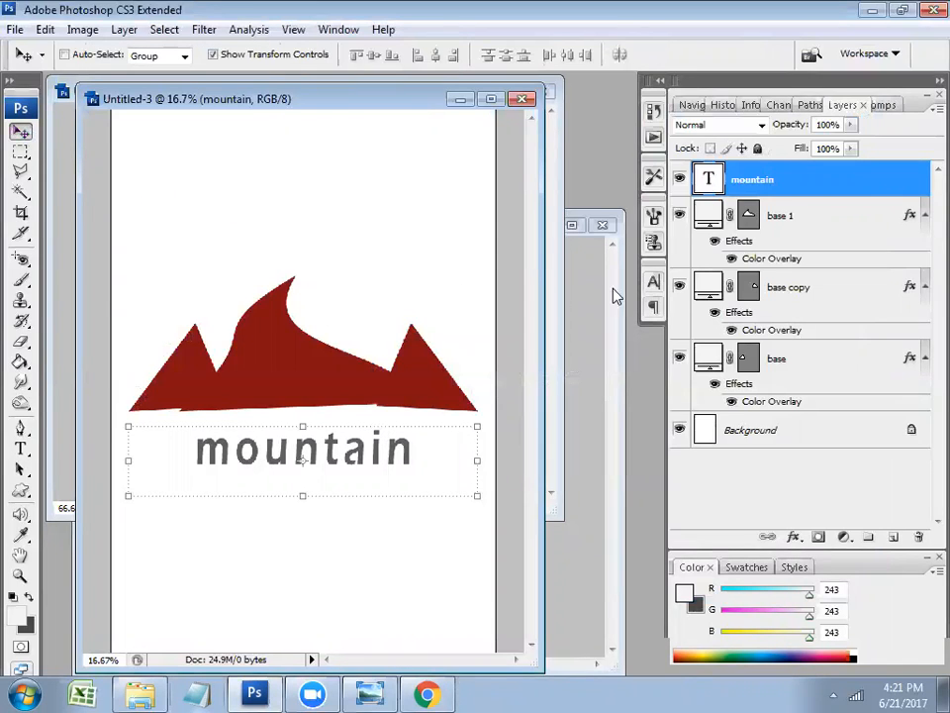
pyautogui.click(767, 288)
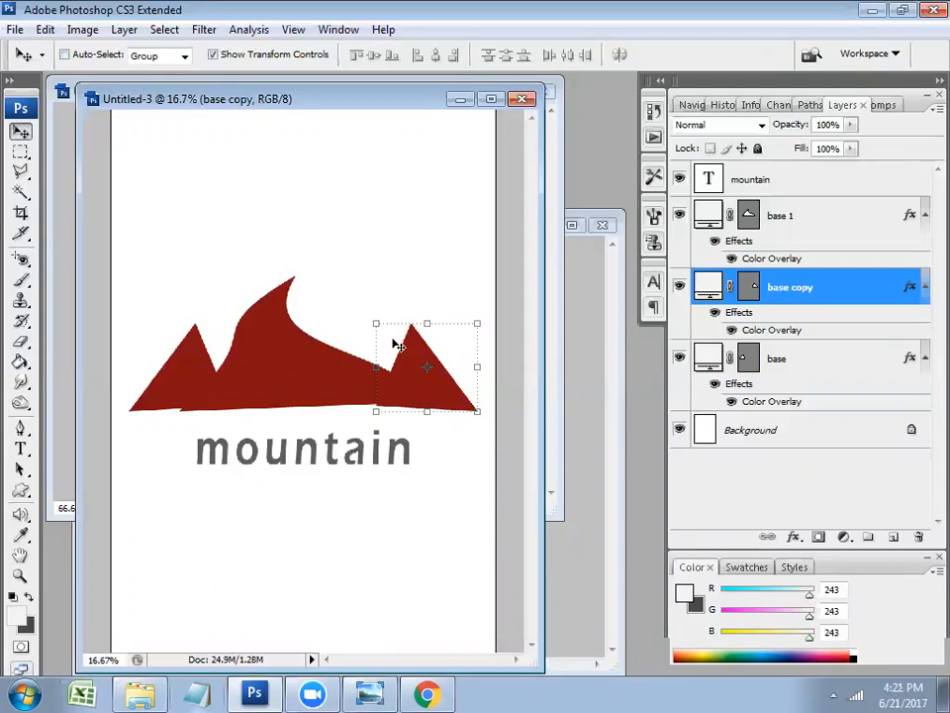
pyautogui.click(588, 345)
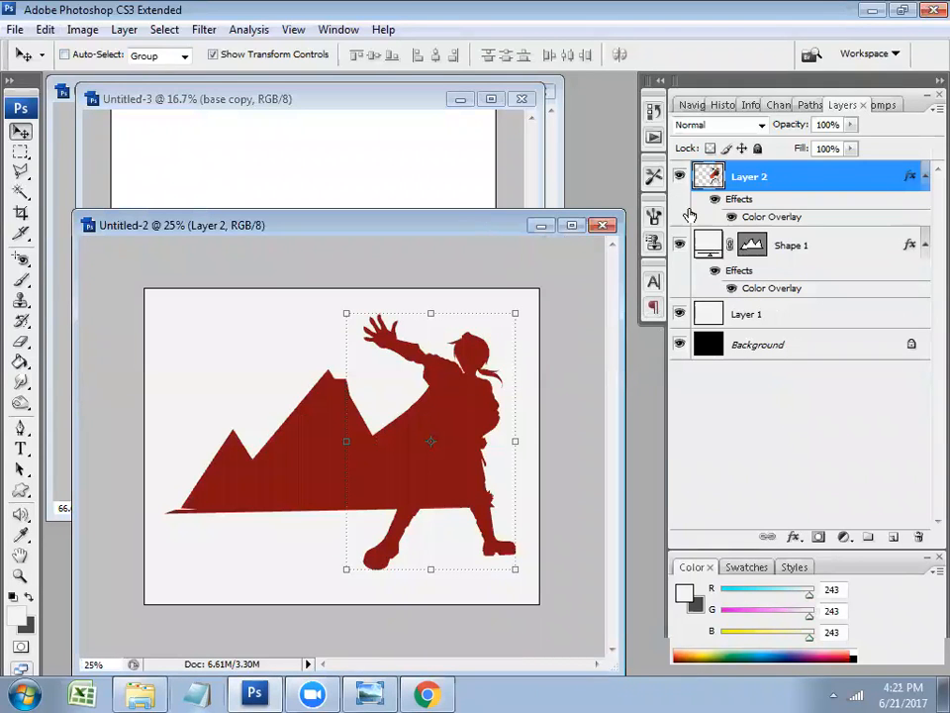
pyautogui.click(323, 83)
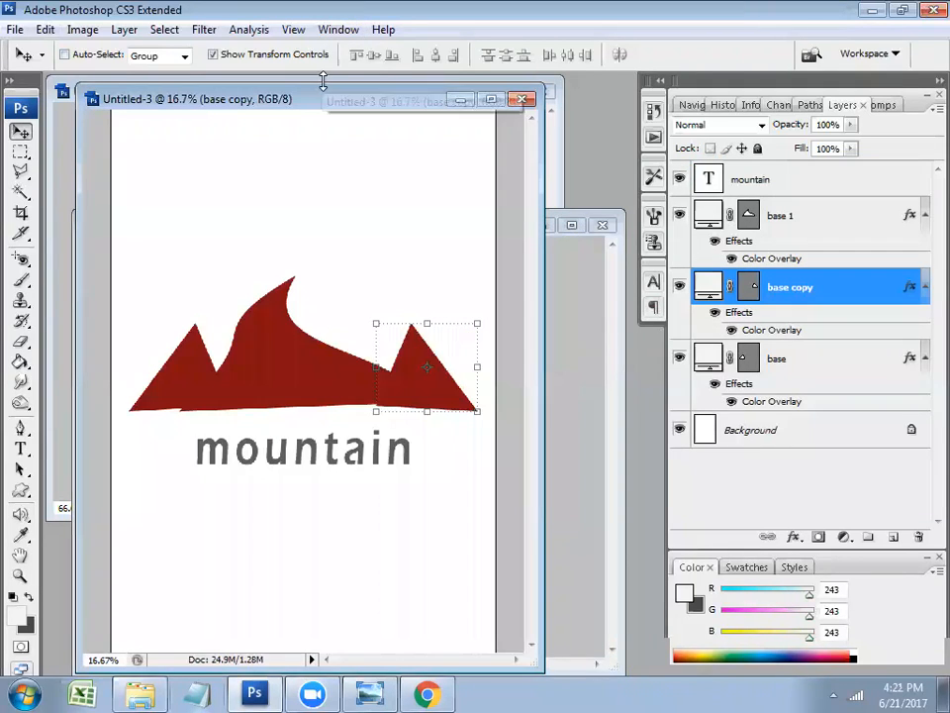
pyautogui.click(356, 77)
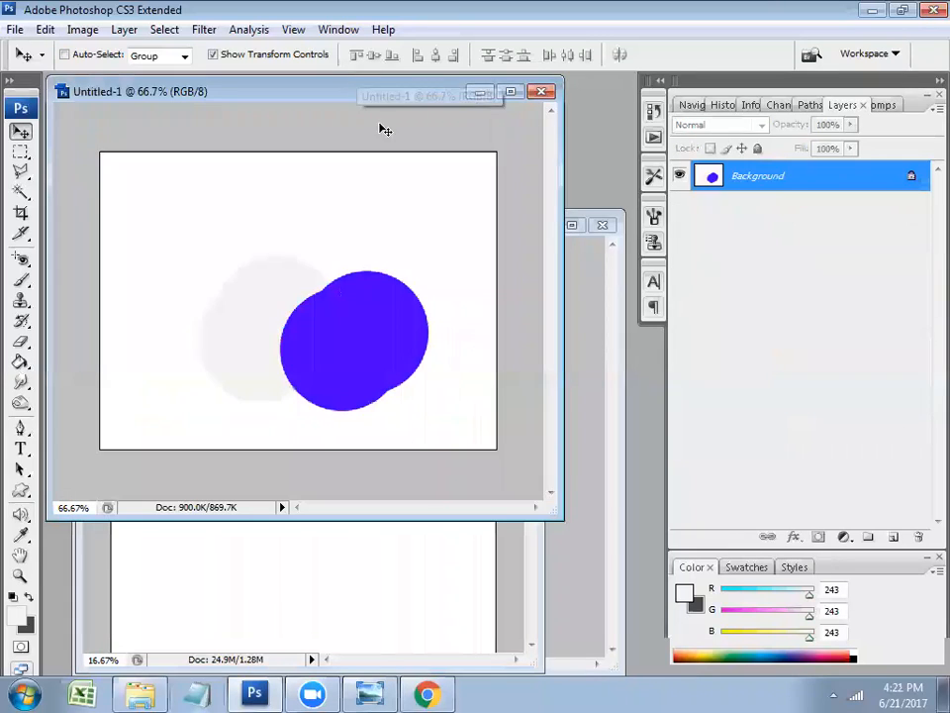
# Switch to Windows Photo Viewer and open FINAL_Gneaus copy.png in Adobe Photoshop CS3
pyautogui.click(369, 691)
pyautogui.rightClick(400, 352)
pyautogui.moveTo(467, 368)
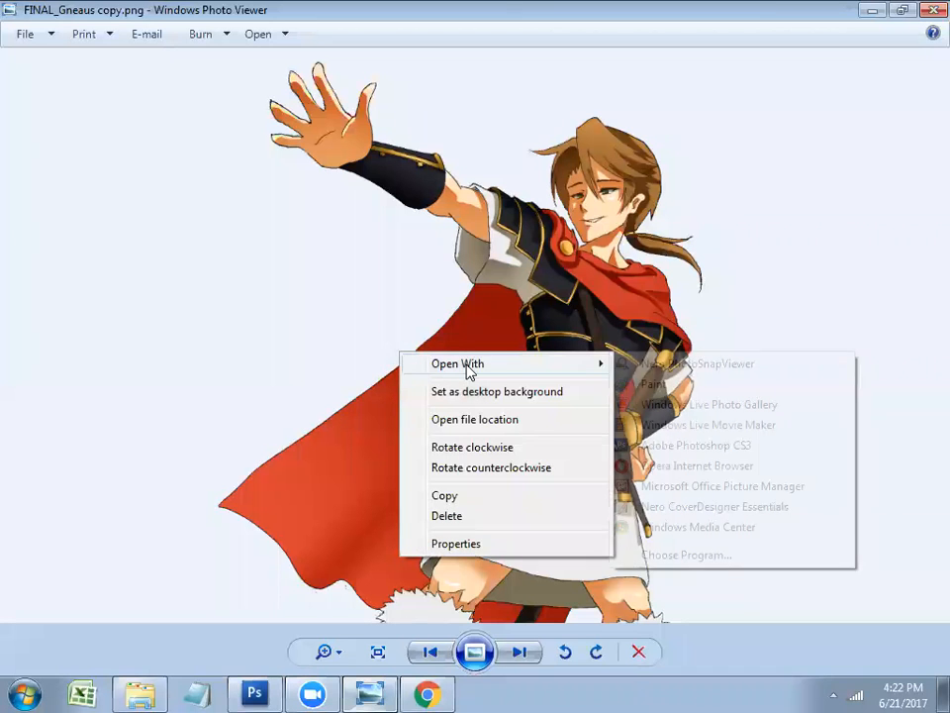
pyautogui.click(693, 446)
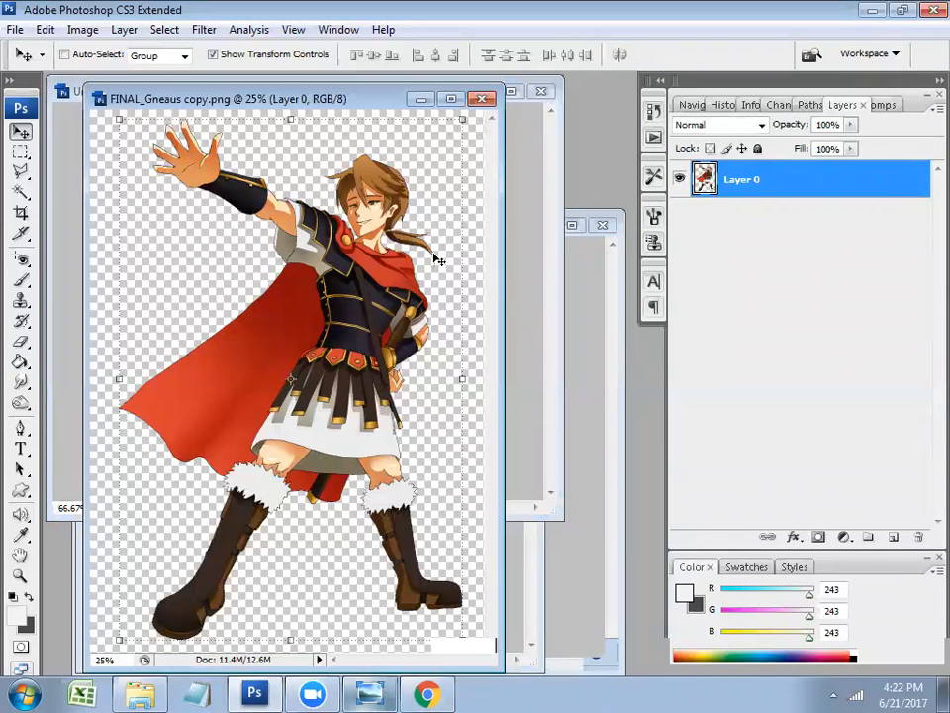
# Copy the entire character image and paste it as a new layer into the Untitled-2 document
pyautogui.hotkey('ctrl', 'a')
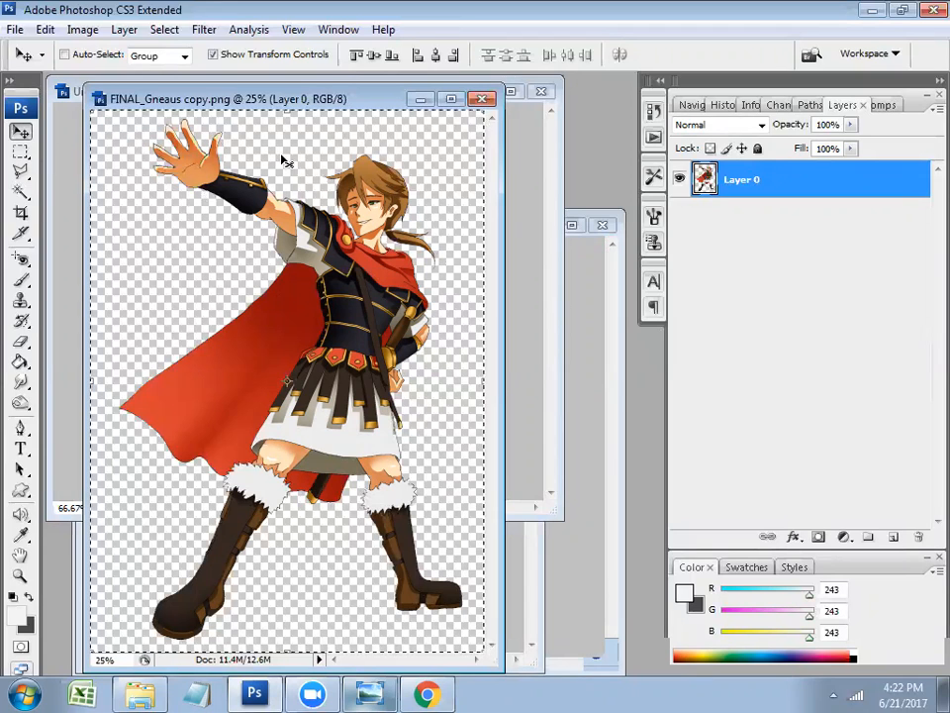
pyautogui.click(620, 457)
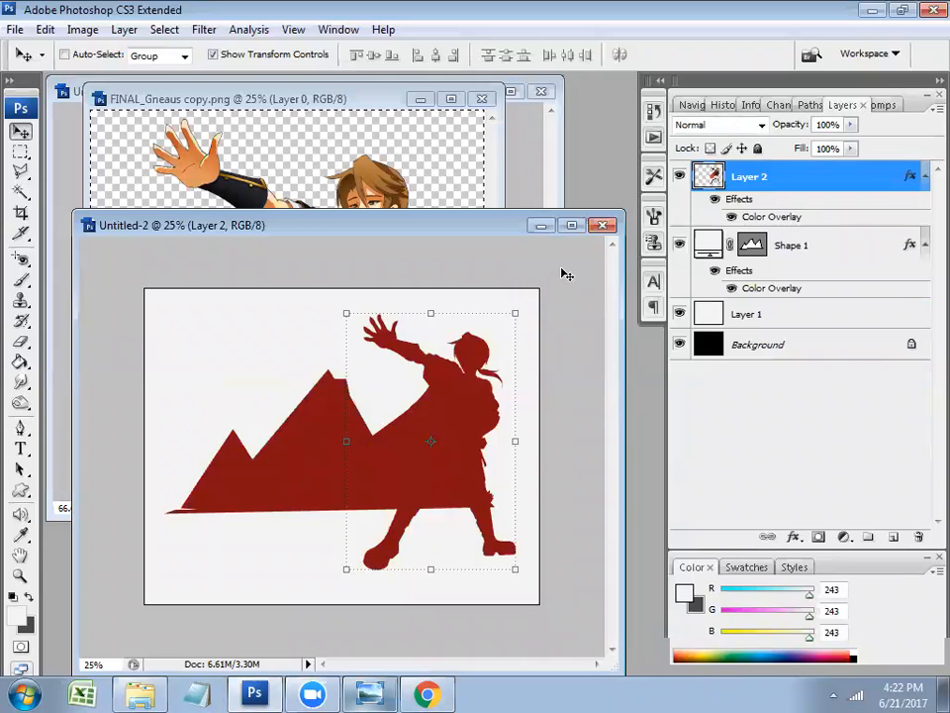
pyautogui.hotkey('ctrl', 'v')
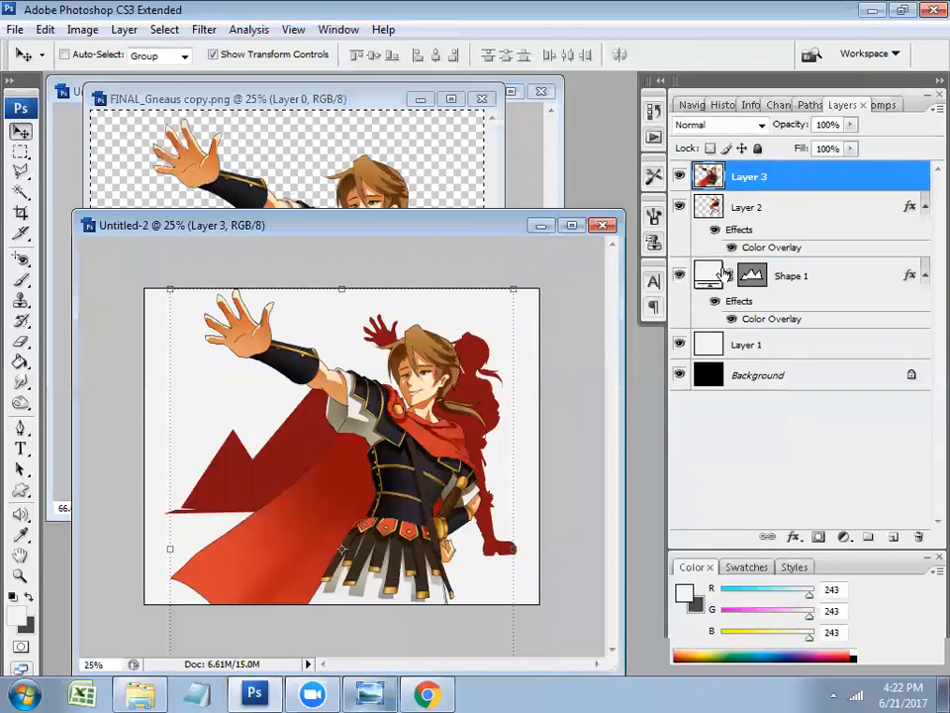
# Open the blending options of the pasted character layer and enable a Color Overlay
pyautogui.rightClick(781, 184)
pyautogui.click(785, 215)
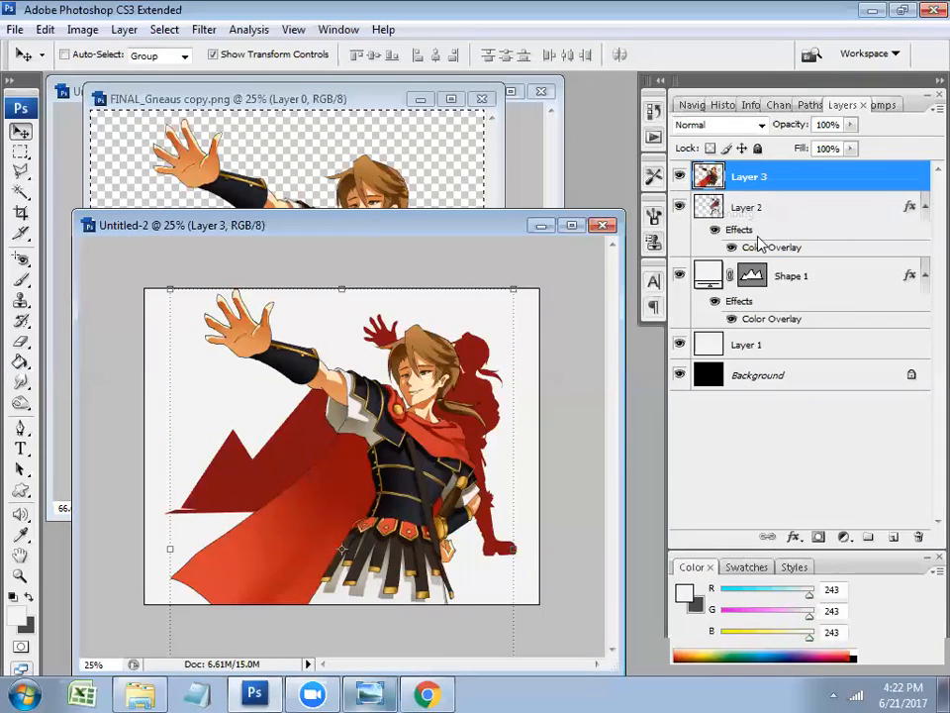
pyautogui.click(446, 444)
pyautogui.click(447, 449)
pyautogui.click(407, 444)
pyautogui.click(407, 443)
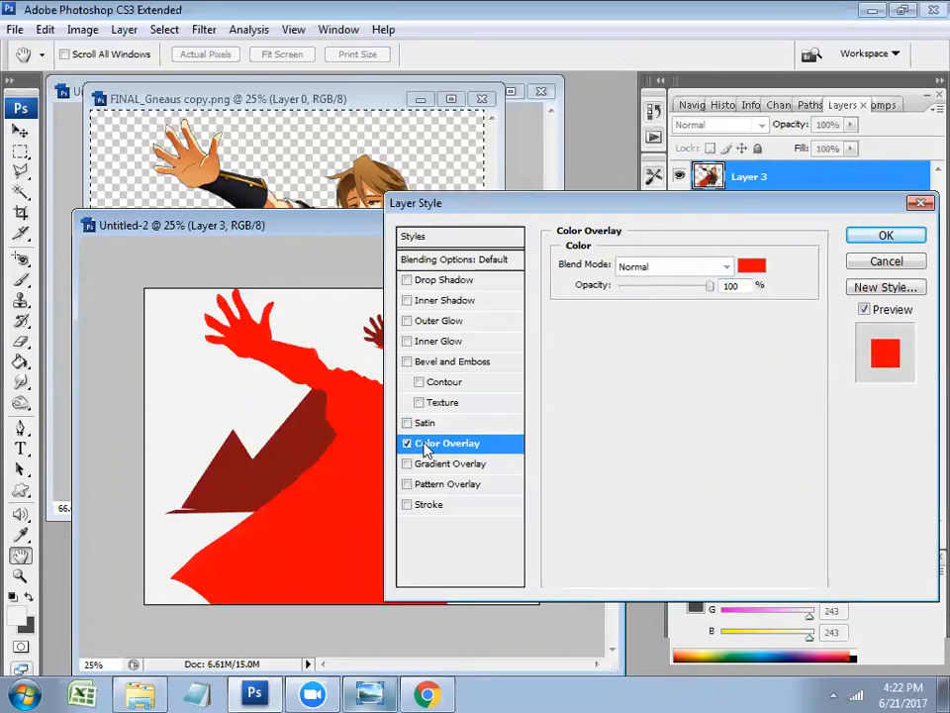
pyautogui.click(752, 269)
pyautogui.click(427, 466)
pyautogui.click(421, 477)
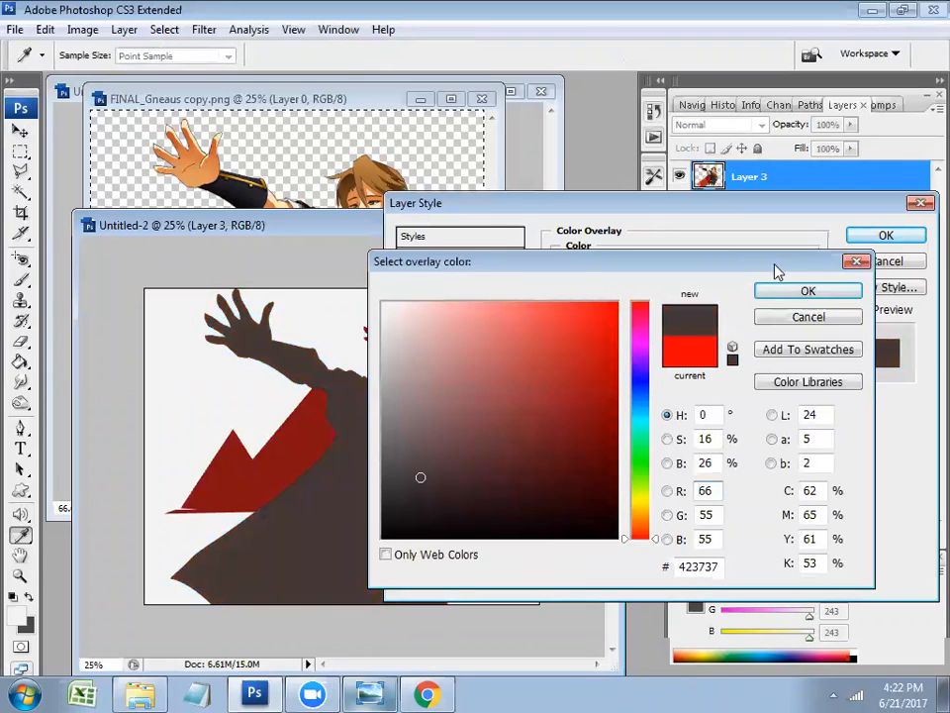
pyautogui.click(795, 316)
# Enable a Gradient Overlay on the pasted character layer and turn its Color Overlay off
pyautogui.click(450, 465)
pyautogui.click(428, 443)
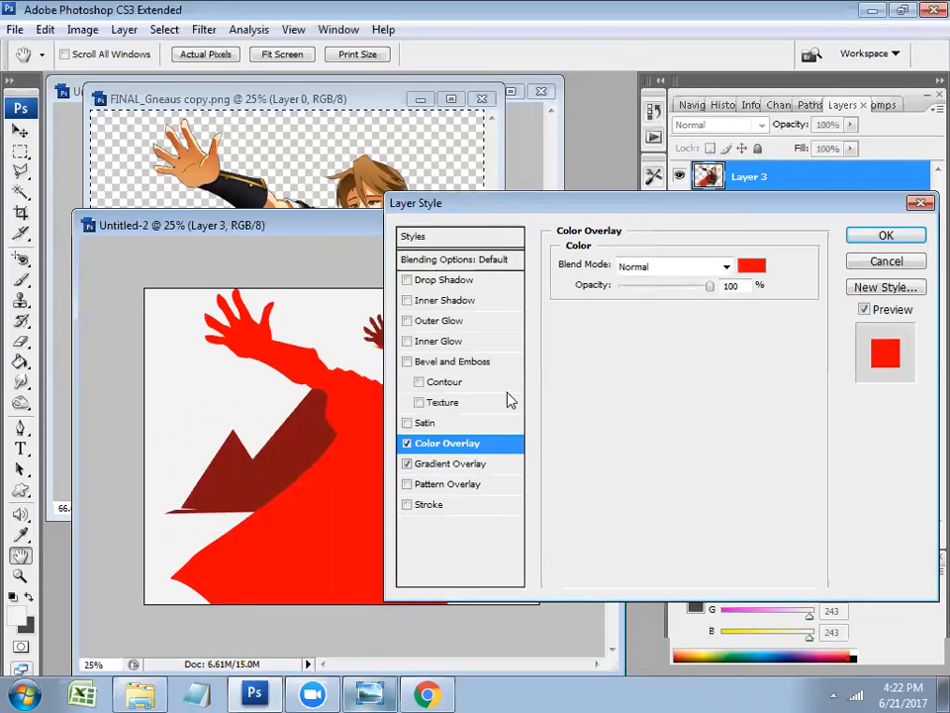
pyautogui.click(407, 444)
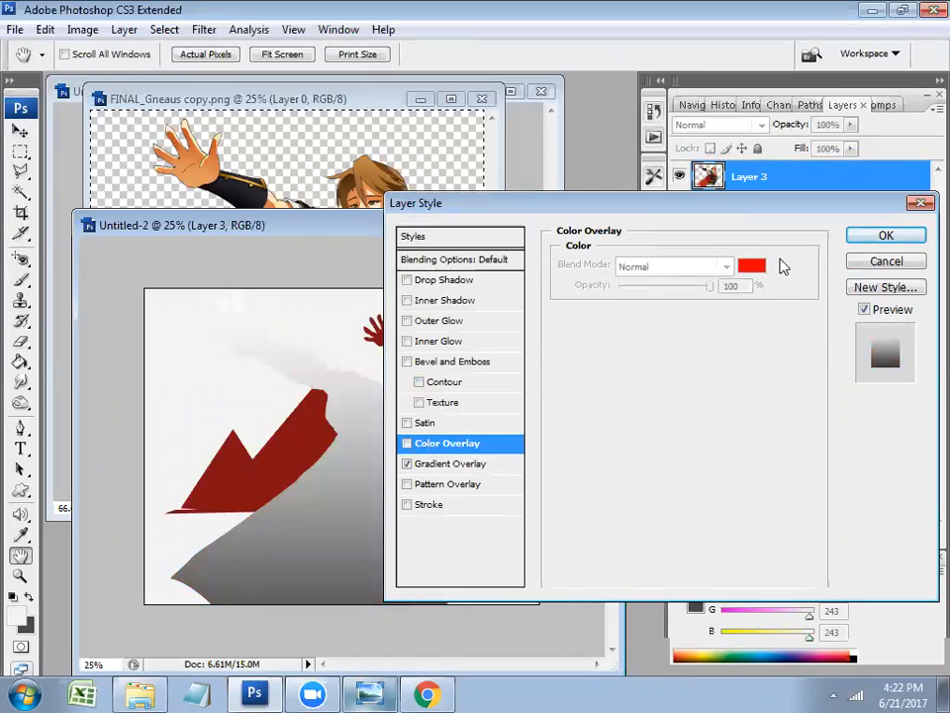
pyautogui.click(485, 464)
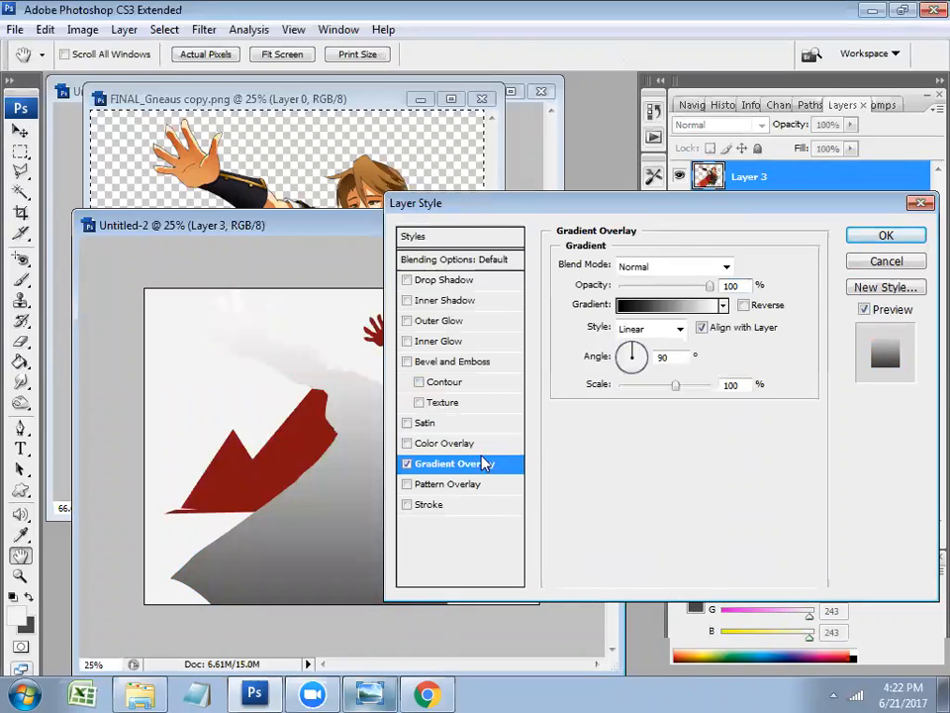
# Change the white end stop of the character layer's overlay gradient to bright red, making it black to red
pyautogui.click(723, 305)
pyautogui.click(787, 313)
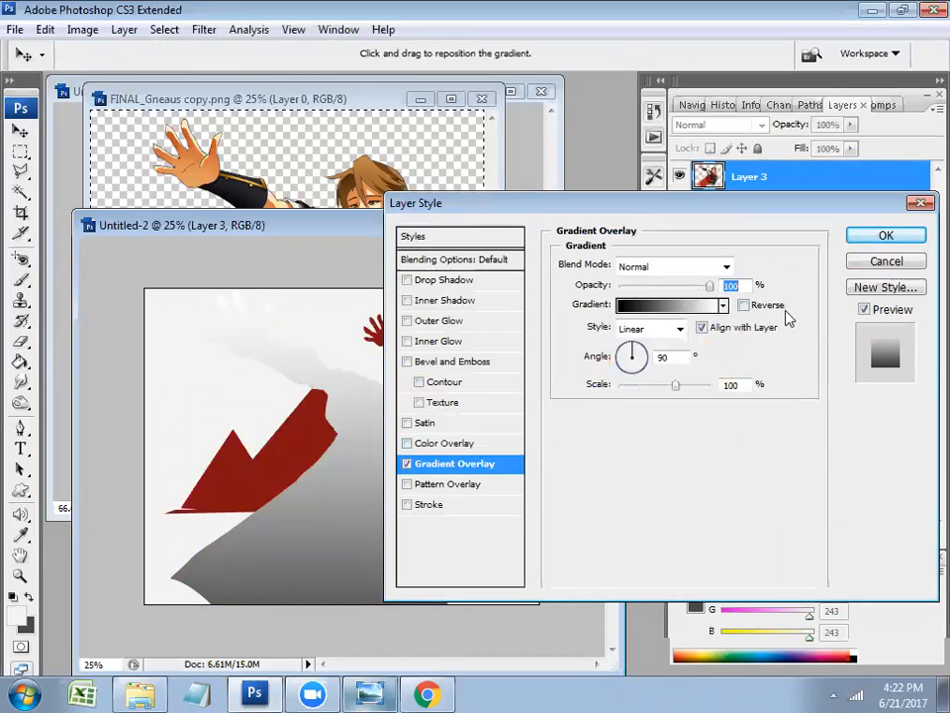
pyautogui.click(681, 307)
pyautogui.doubleClick(741, 484)
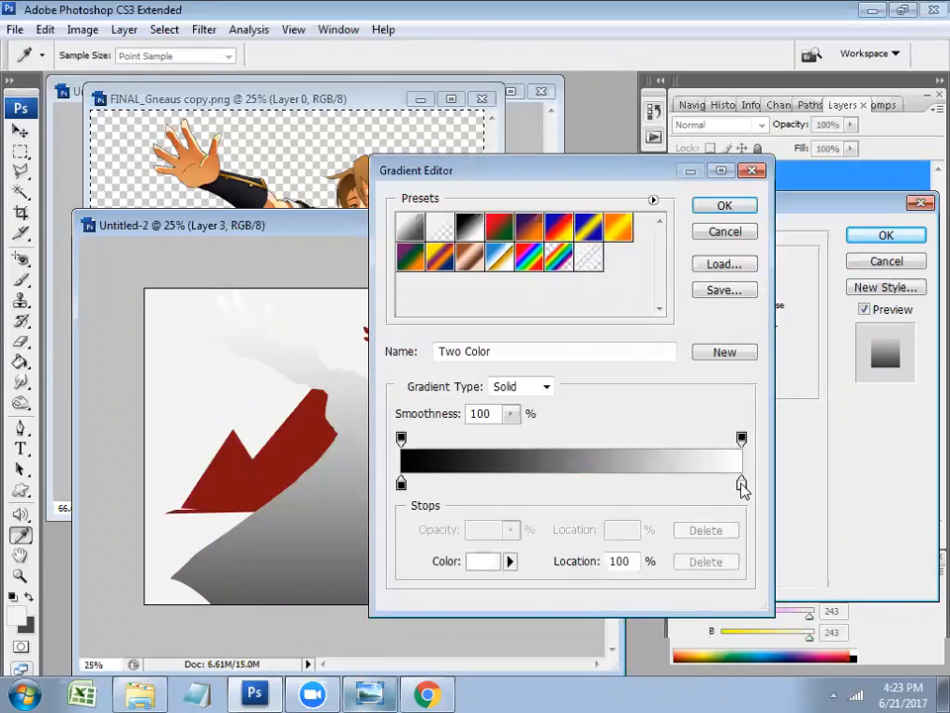
pyautogui.moveTo(585, 426); pyautogui.dragTo(802, 268)
pyautogui.click(804, 287)
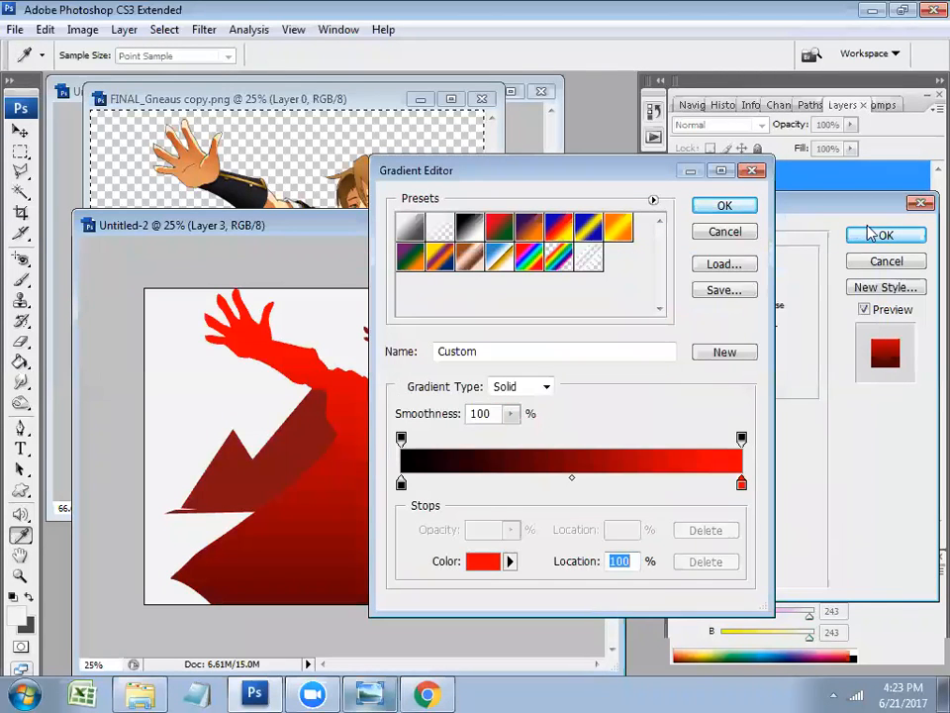
# Apply the black-to-red Gradient Overlay to the character layer and undo it
pyautogui.click(723, 205)
pyautogui.click(856, 238)
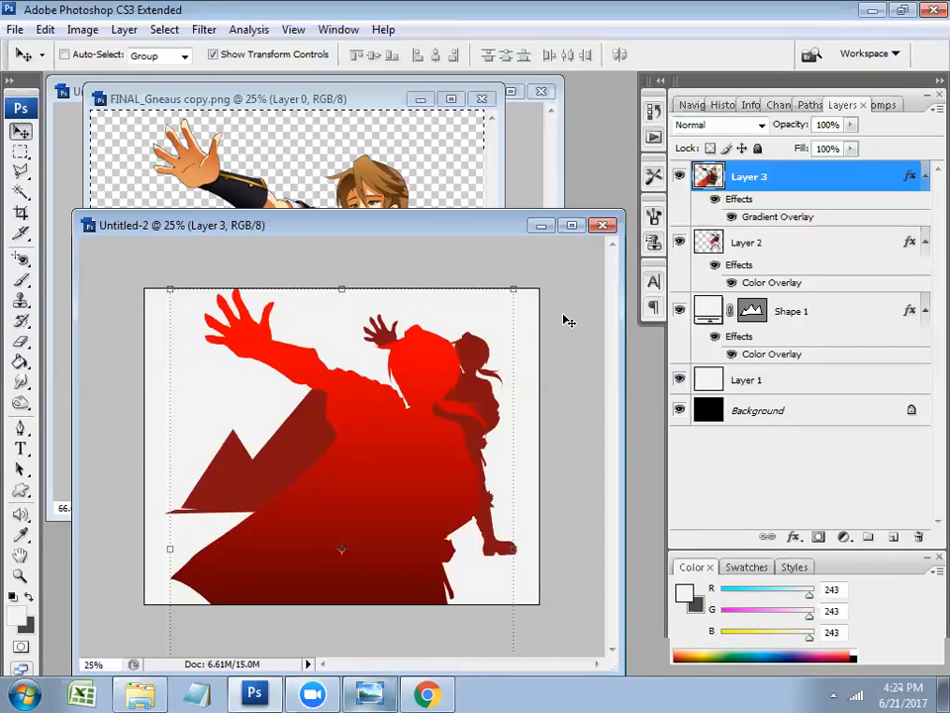
pyautogui.hotkey('ctrl', 'z')
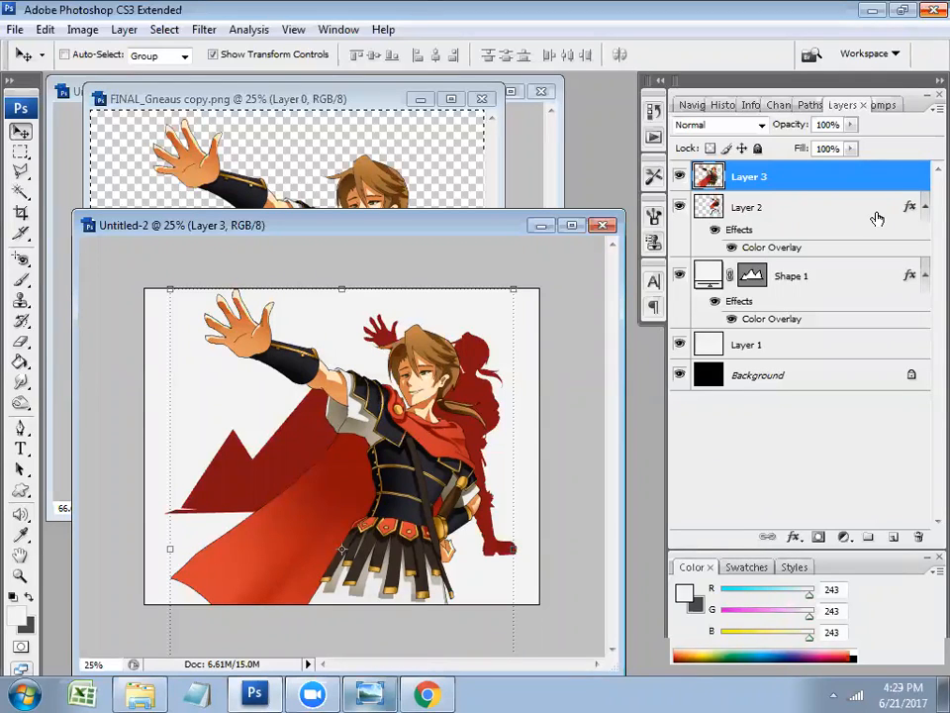
# Minimize the FINAL_Gneaus copy.png and Untitled-2 document windows, leaving Untitled-1 in front
pyautogui.click(423, 100)
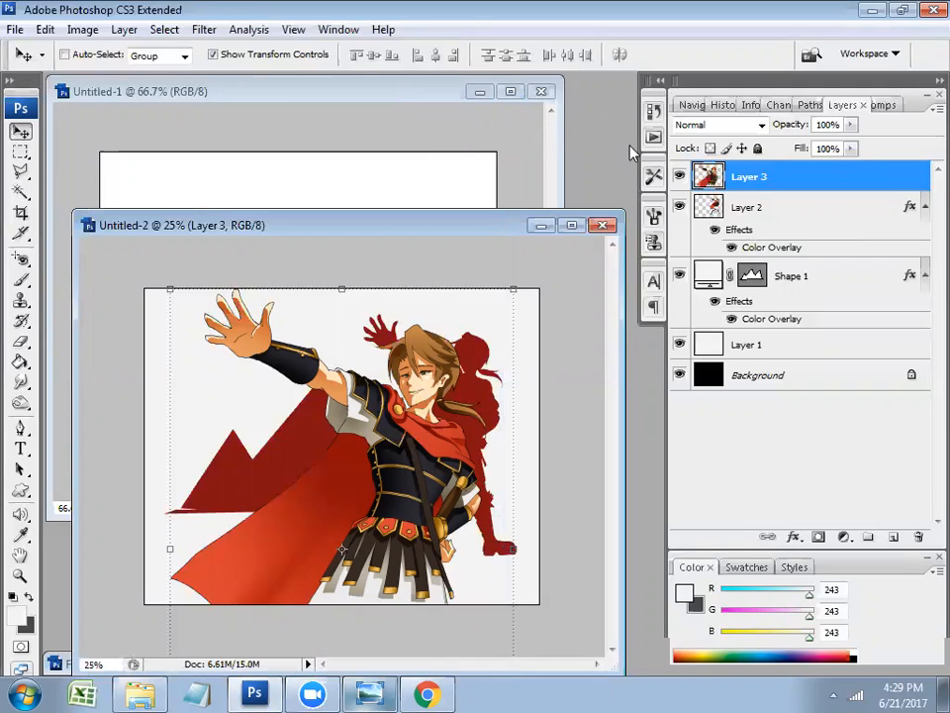
pyautogui.click(539, 227)
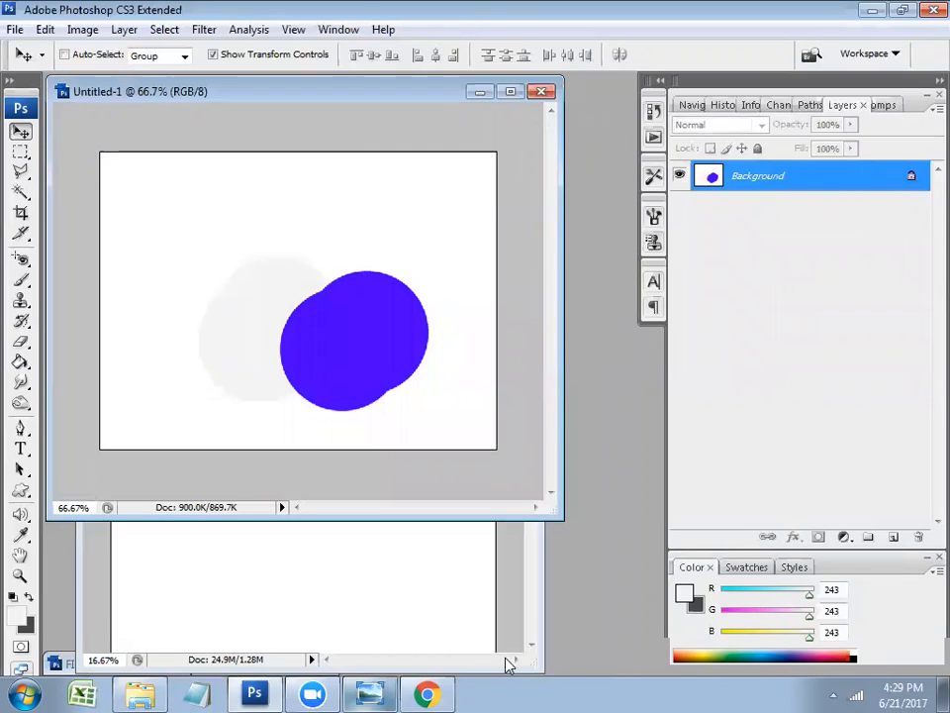
# Switch to Chrome and search Google for "pimple face" in a new incognito window
pyautogui.click(447, 690)
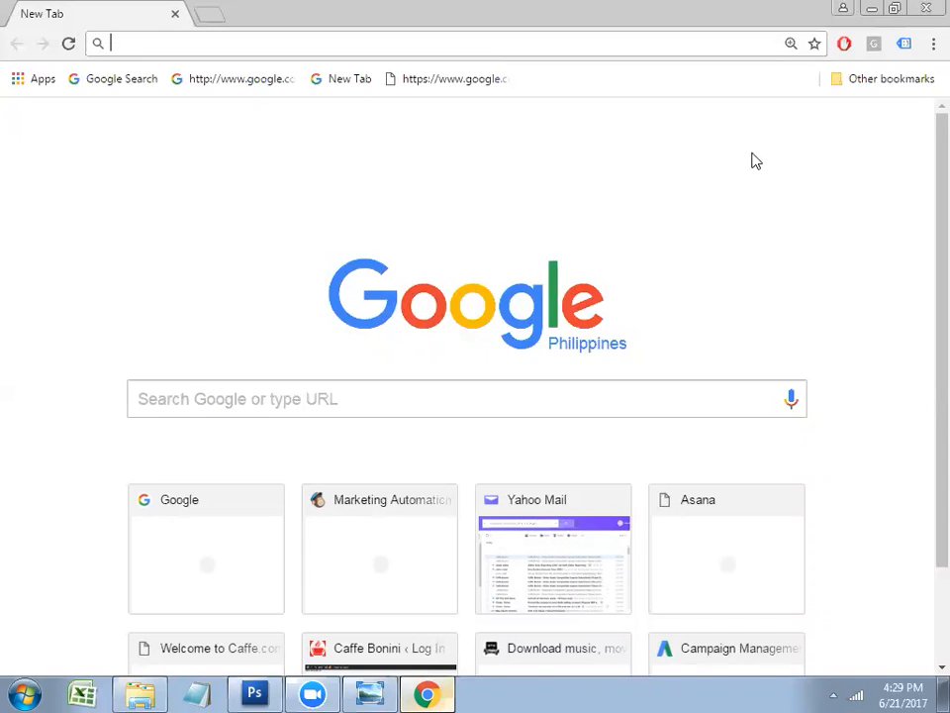
pyautogui.hotkey('ctrl', 'shift', 'n')
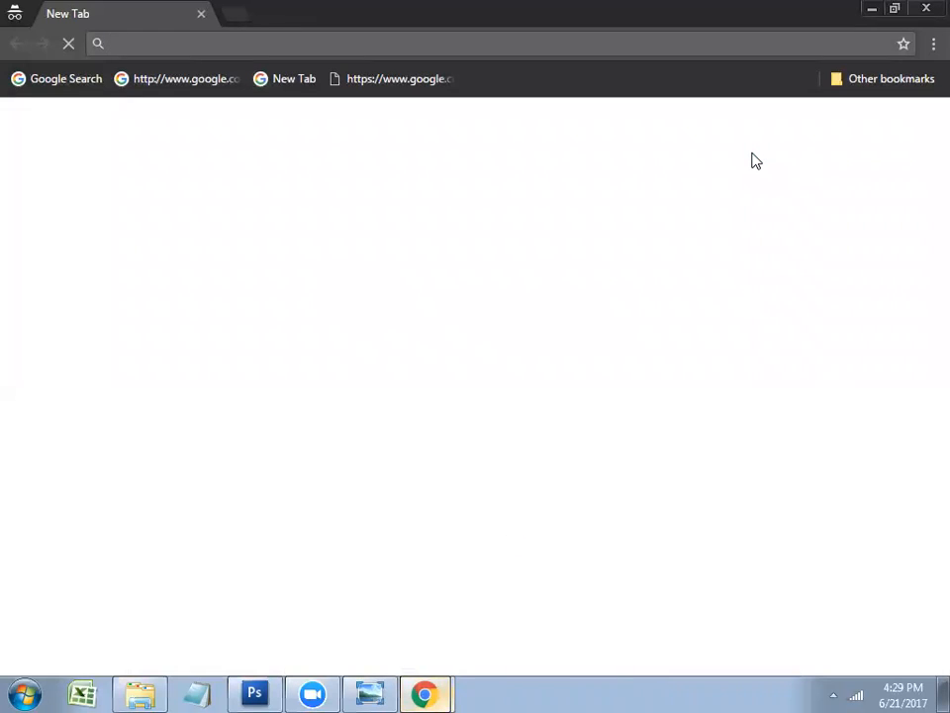
pyautogui.write('pimple face')
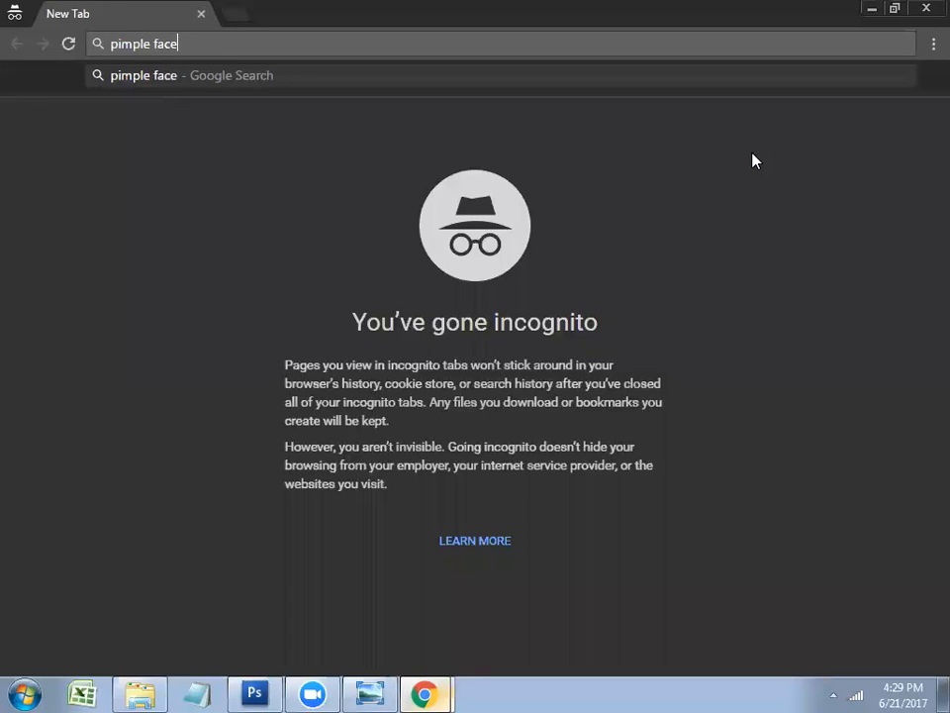
pyautogui.press('Return')
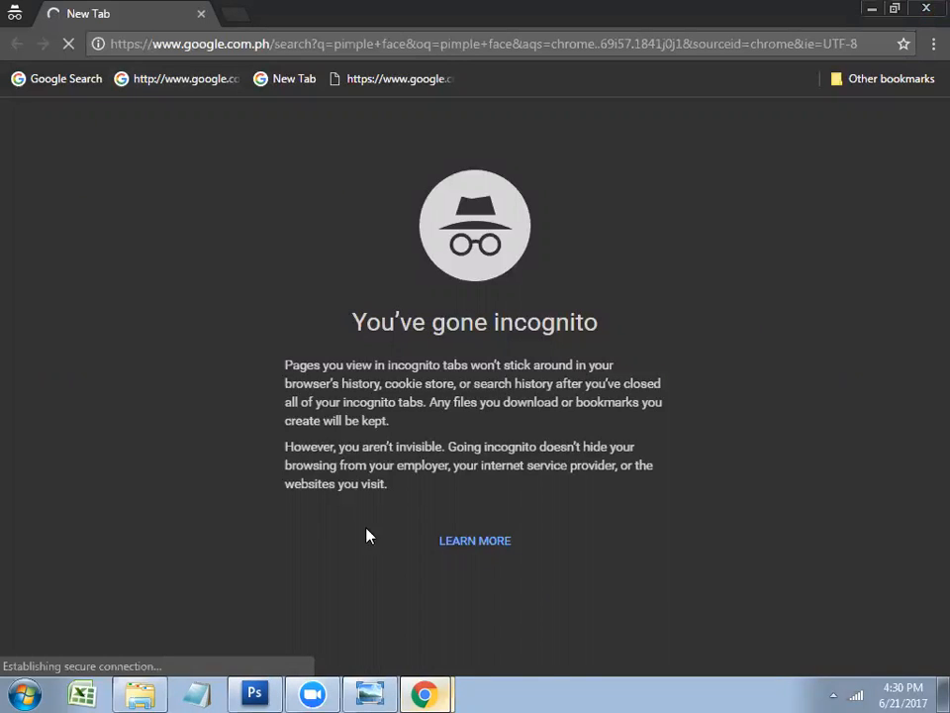
# Switch to Photoshop and fill the Untitled-1 background with the current foreground color at 100% opacity
pyautogui.click(254, 693)
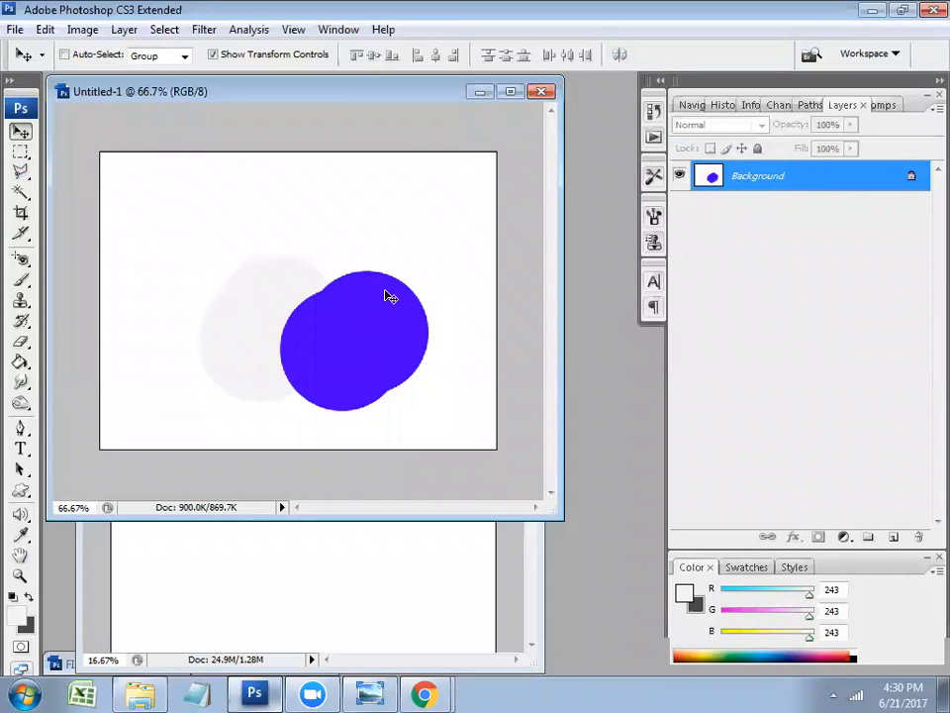
pyautogui.hotkey('shift', 'F5')
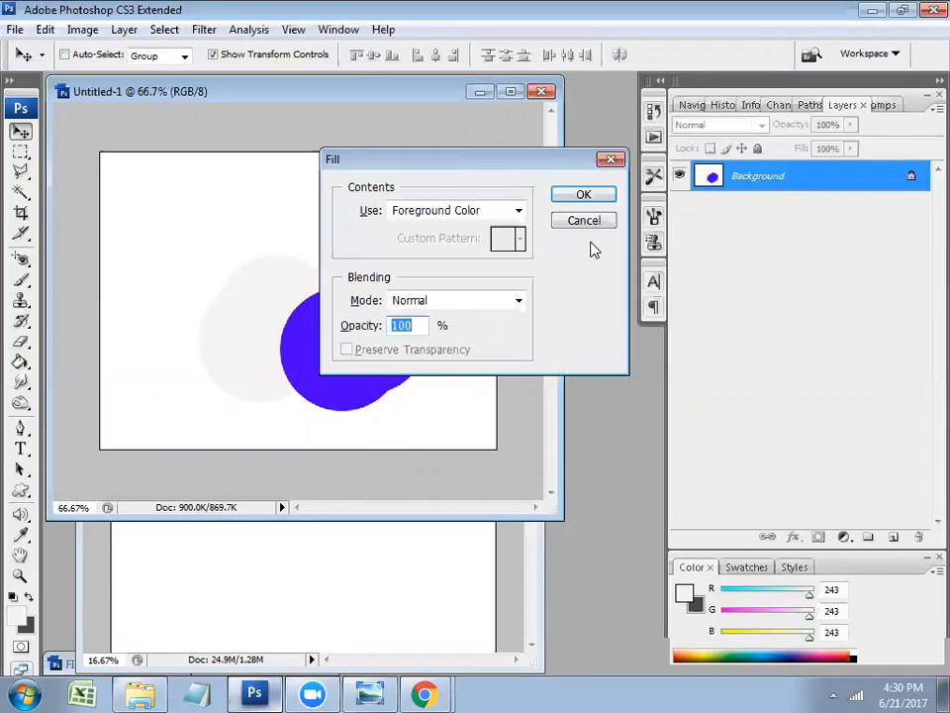
pyautogui.press('Return')
# Set the foreground color to light peach ffd6b2 and fill the Untitled-1 canvas with it using the Paint Bucket
pyautogui.press('g')
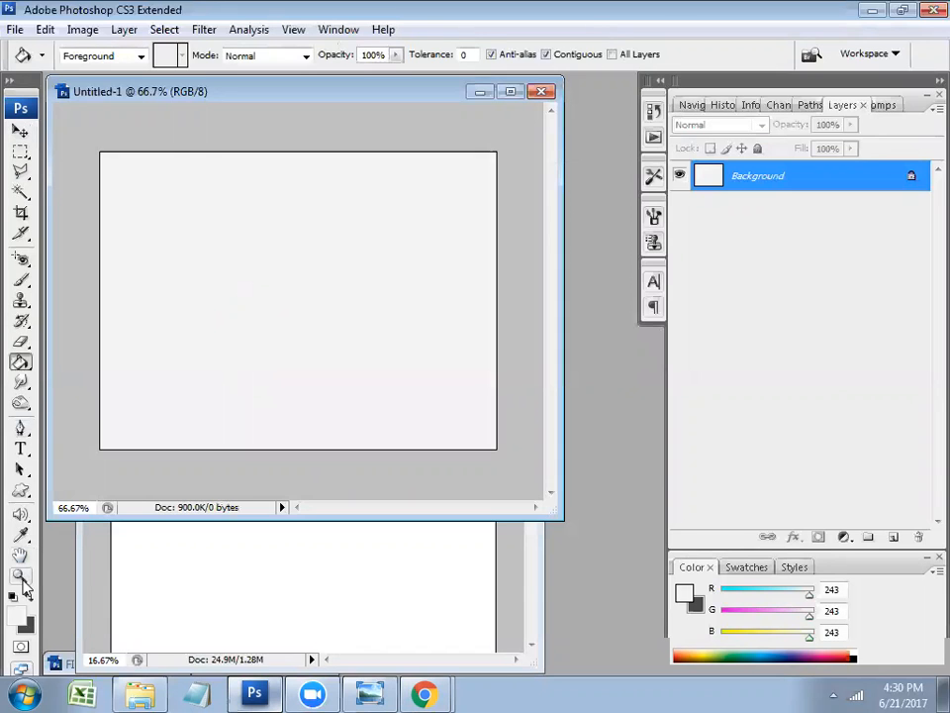
pyautogui.click(15, 616)
pyautogui.moveTo(466, 337); pyautogui.dragTo(451, 277)
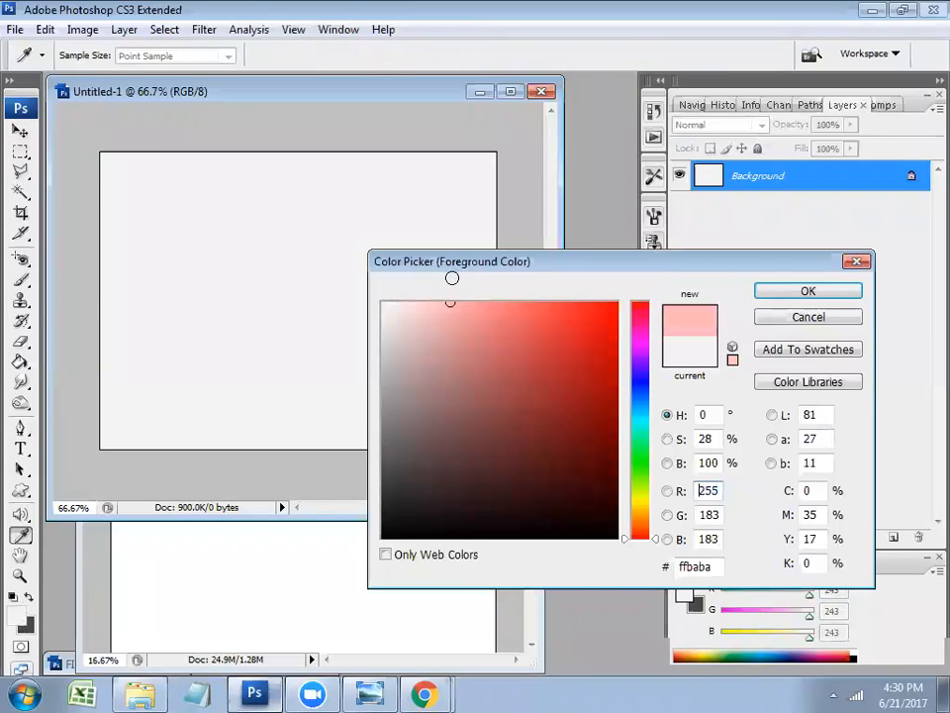
pyautogui.click(648, 513)
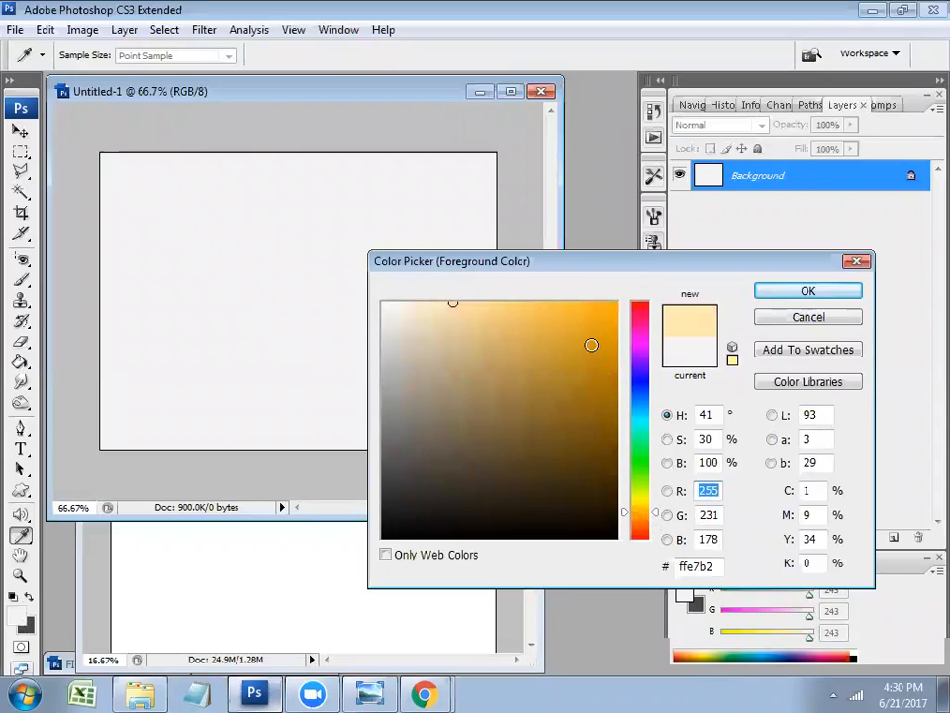
pyautogui.click(639, 518)
pyautogui.click(639, 525)
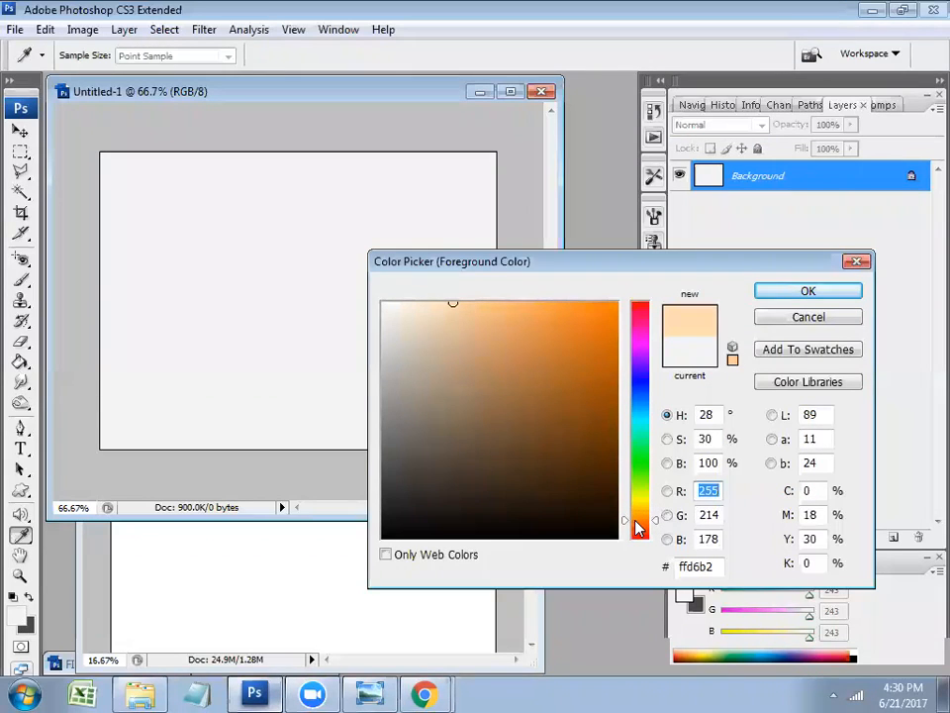
pyautogui.click(780, 293)
pyautogui.click(319, 265)
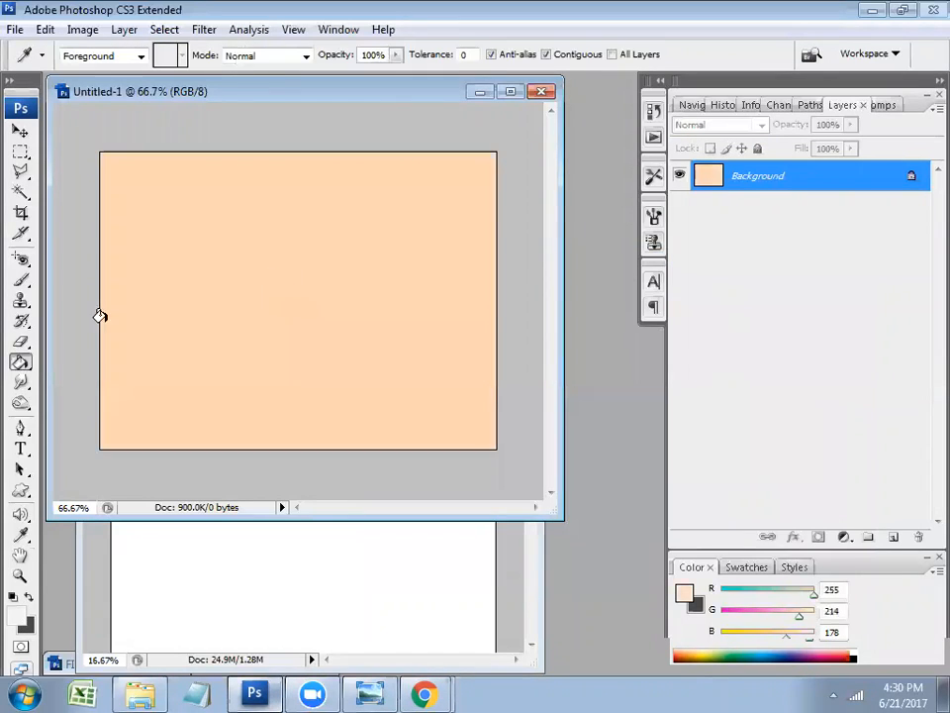
# Choose the soft round 300 px brush and set the foreground color to bright red ff0024
pyautogui.click(18, 612)
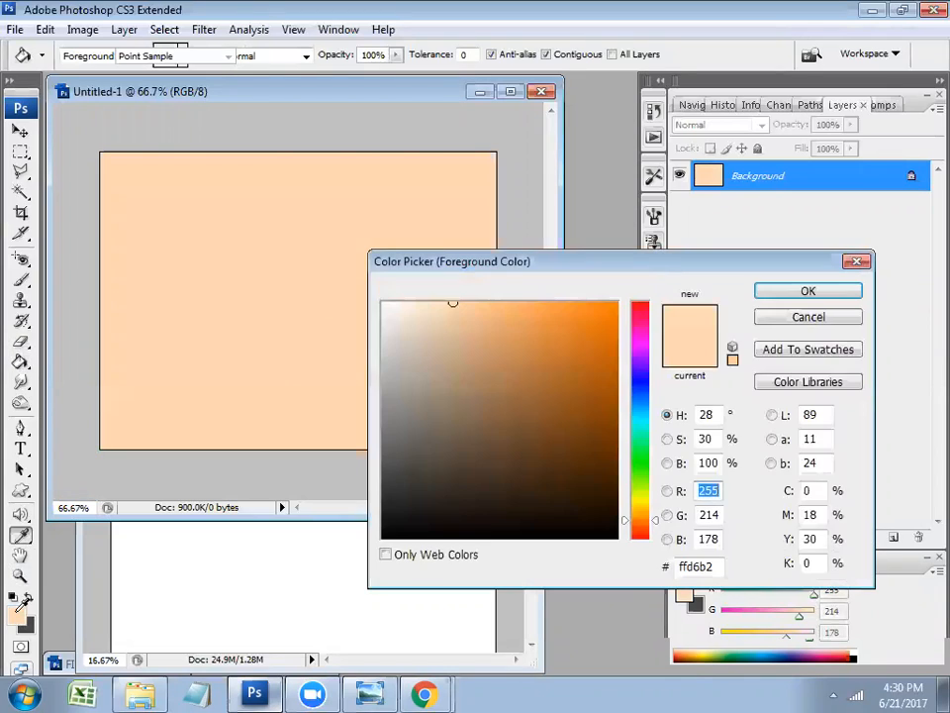
pyautogui.click(804, 319)
pyautogui.press('b')
pyautogui.rightClick(290, 261)
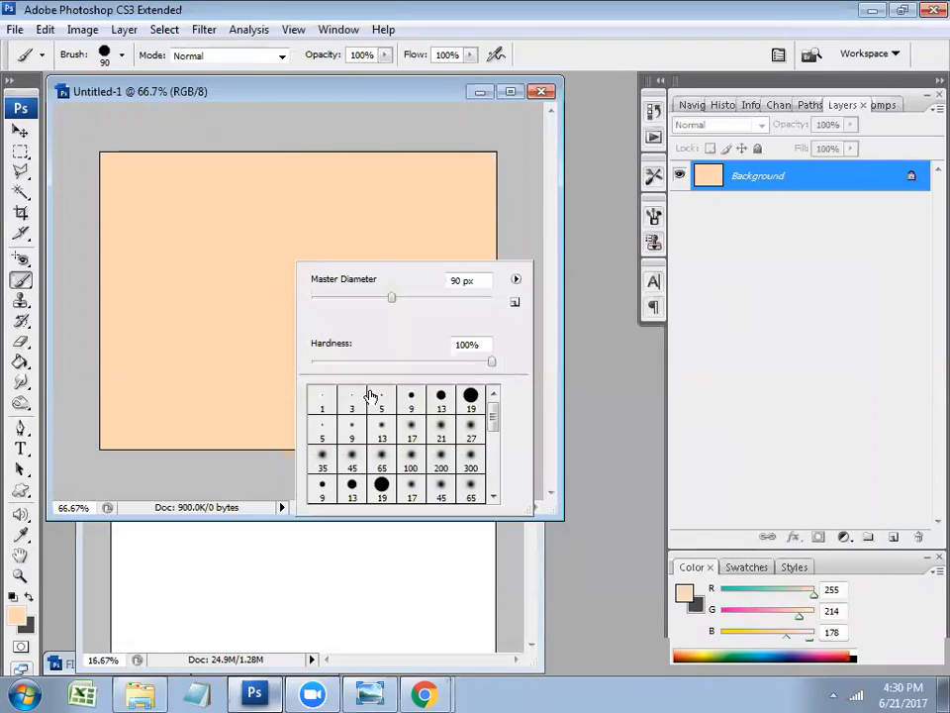
pyautogui.doubleClick(470, 457)
pyautogui.click(18, 615)
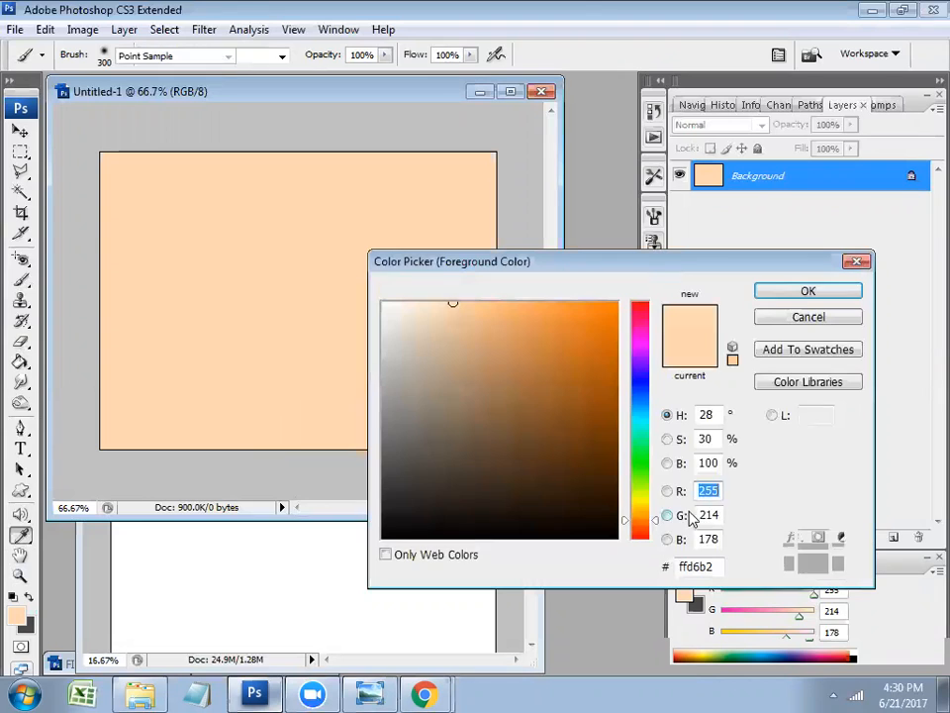
pyautogui.moveTo(598, 351); pyautogui.dragTo(640, 268)
pyautogui.click(643, 308)
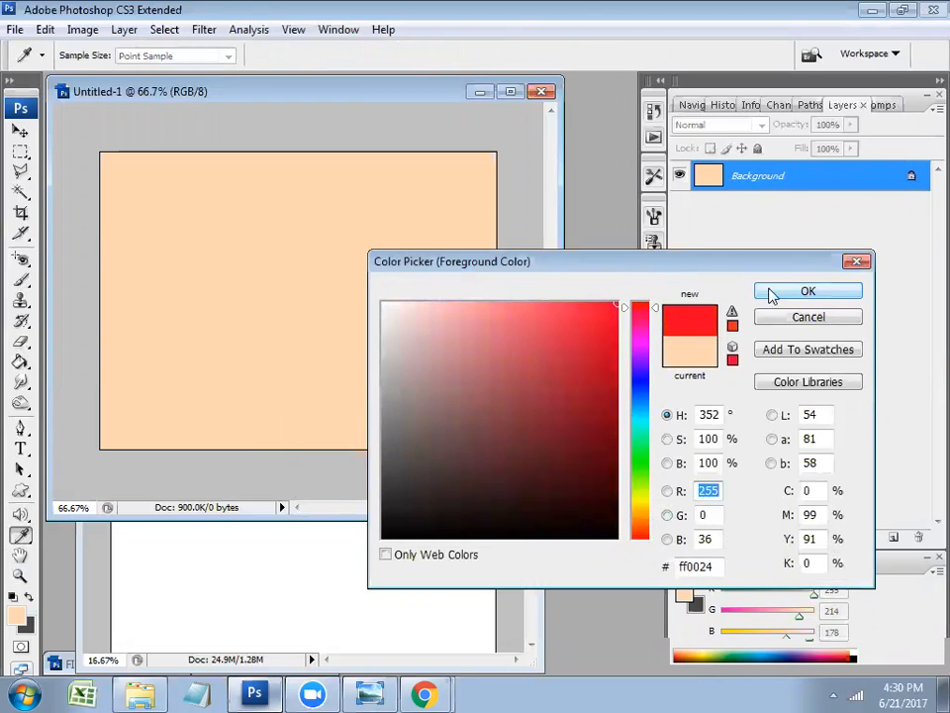
pyautogui.click(774, 295)
# Undo a first 300 px test dab, and paint a soft red spot with a 100 px brush left of the canvas center
pyautogui.click(230, 289)
pyautogui.hotkey('ctrl', 'z')
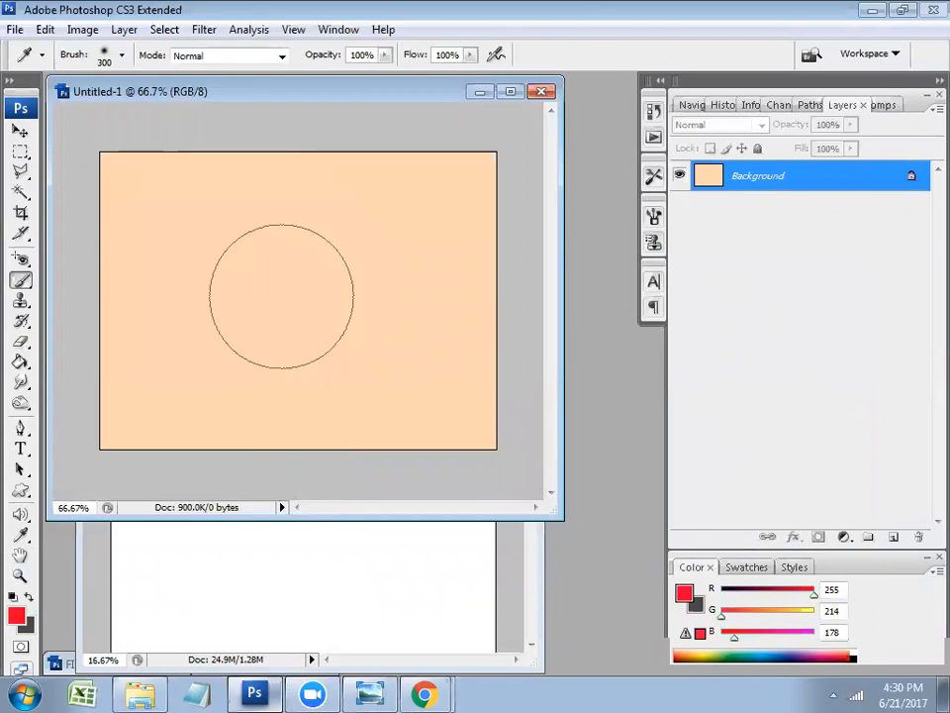
pyautogui.press('[')
pyautogui.press('[')
pyautogui.press('[')
pyautogui.press('[')
pyautogui.press('[')
pyautogui.press('[')
pyautogui.press('[')
pyautogui.press(']')
pyautogui.click(229, 280)
# Set the foreground color to dark red (RGB 148, 16, 35) and paint a 30 px dab in the middle of the red spot
pyautogui.click(13, 616)
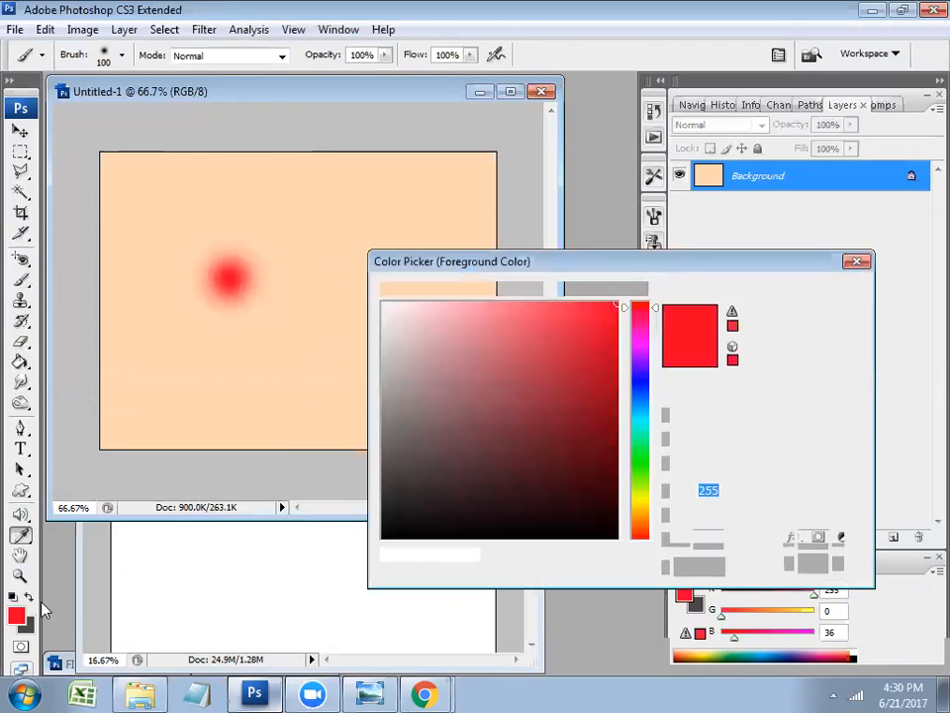
pyautogui.click(592, 401)
pyautogui.press('Return')
pyautogui.press('[')
pyautogui.press('[')
pyautogui.press('[')
pyautogui.press('[')
pyautogui.press('[')
pyautogui.press('[')
pyautogui.press('[')
pyautogui.click(229, 277)
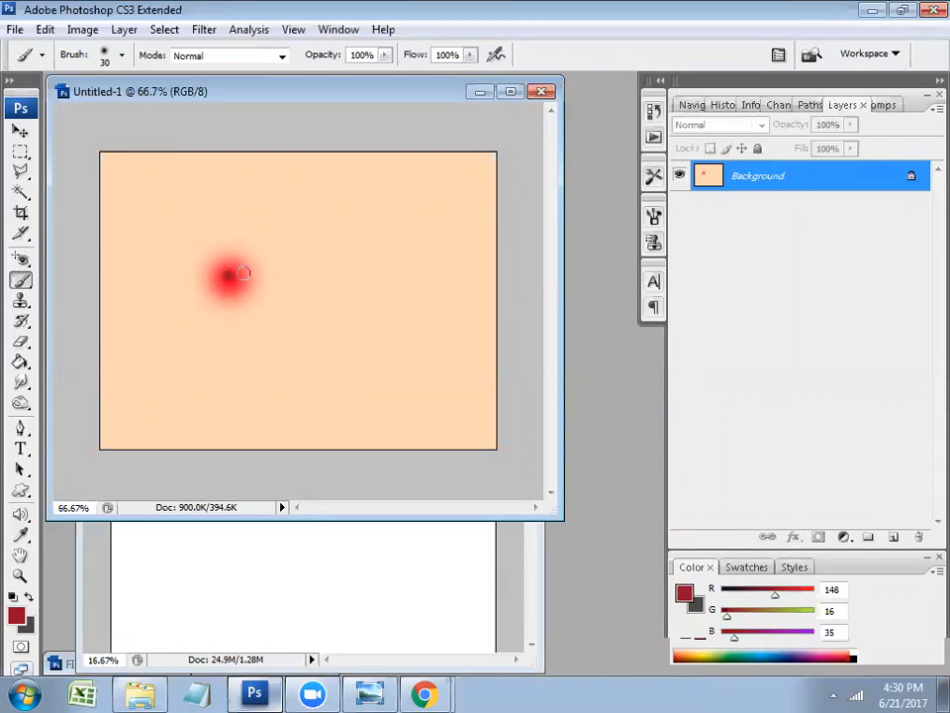
# Sample a clean peach area well to the right of the red spot with the 150 px Clone Stamp
pyautogui.click(21, 302)
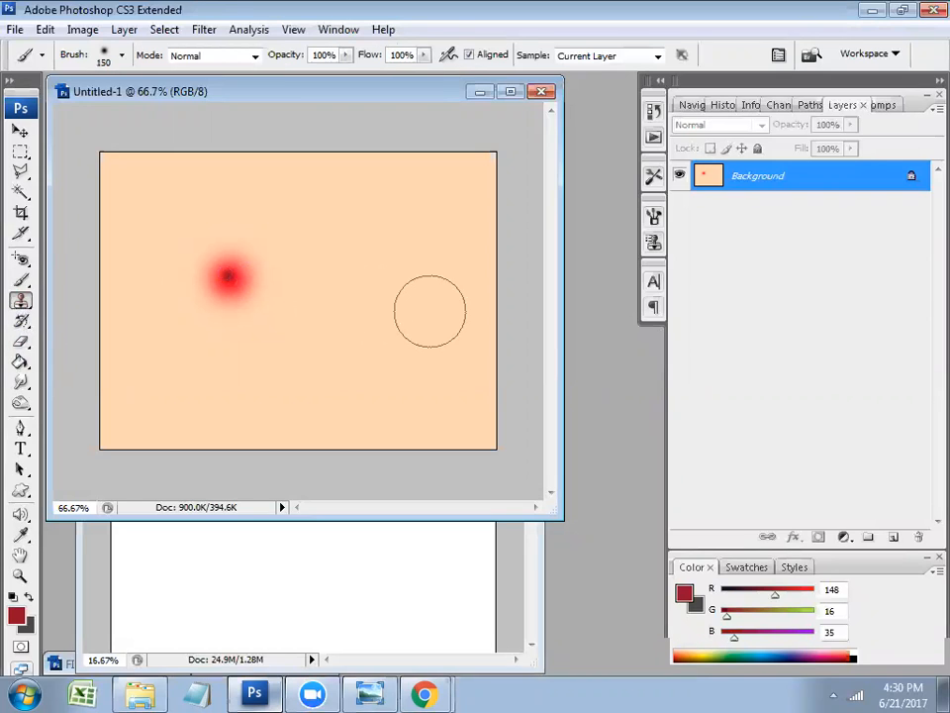
pyautogui.keyDown('alt'); pyautogui.click(430, 312); pyautogui.keyUp('alt')
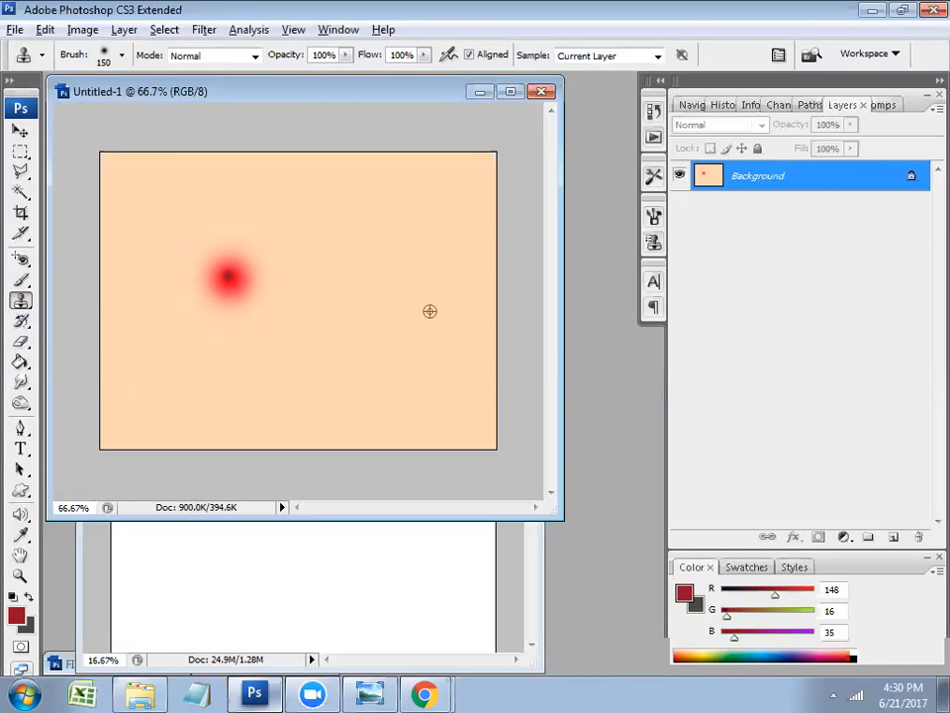
pyautogui.press('alt')
pyautogui.click(388, 333)
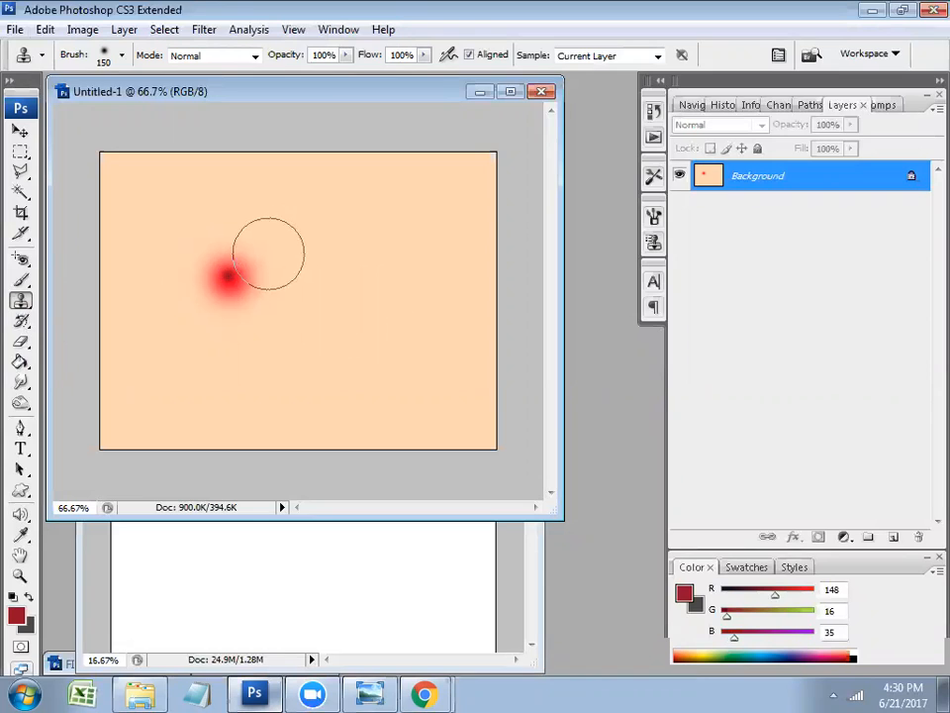
# Try to cover the red spot with a 30 px brush stroke in the sampled canvas color, and undo it
pyautogui.press('i')
pyautogui.click(373, 249)
pyautogui.press('b')
pyautogui.moveTo(249, 256); pyautogui.dragTo(212, 293)
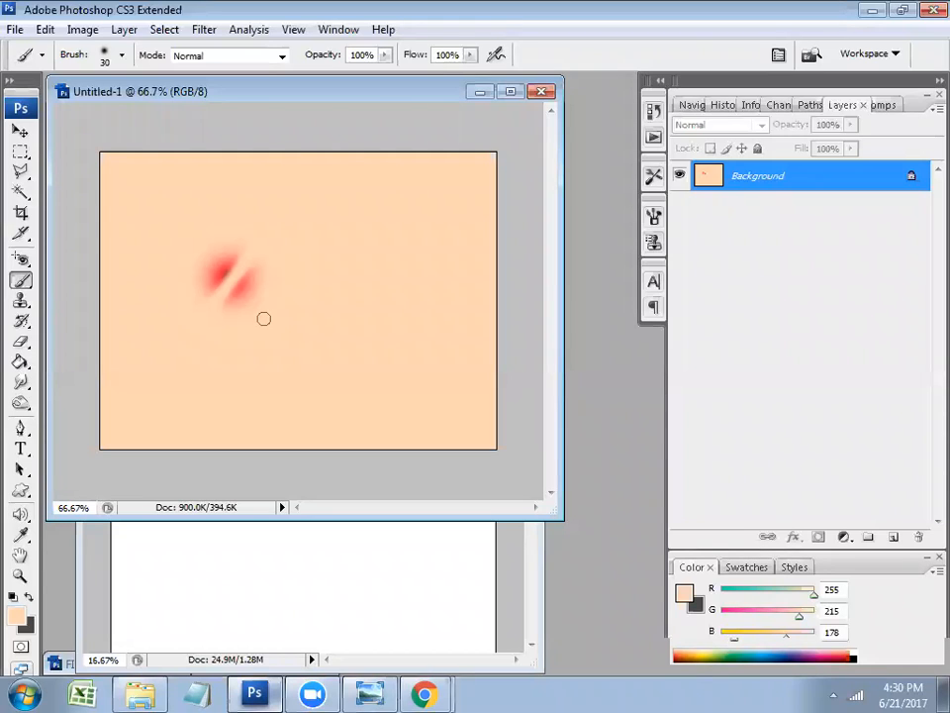
pyautogui.hotkey('ctrl', 'z')
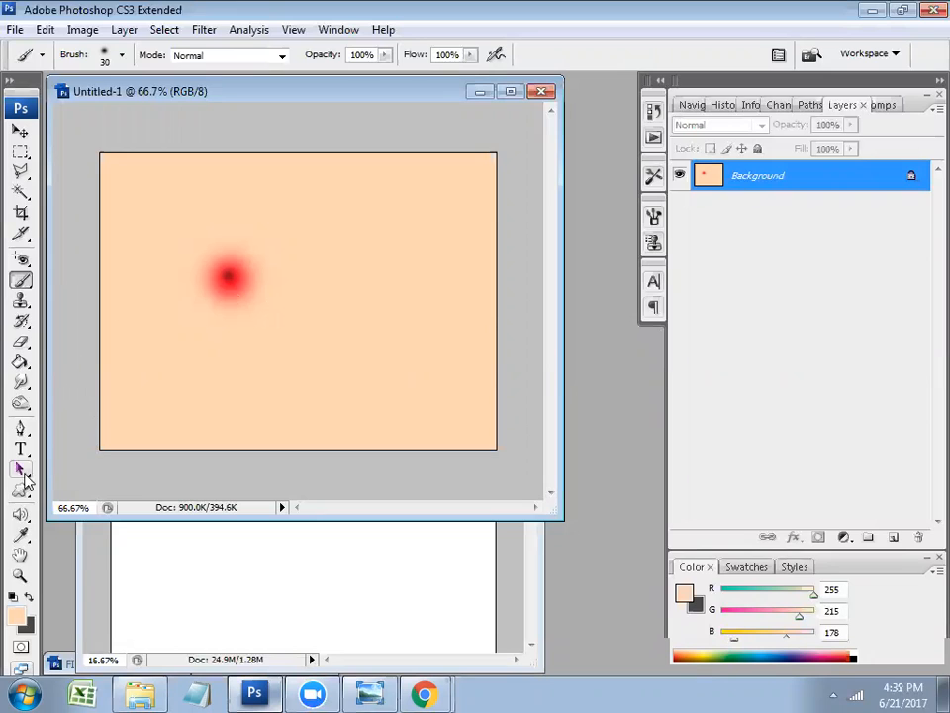
# Sample a clean peach area with the 150 px Clone Stamp and paint it over the red spot to remove the blemish
pyautogui.press('p')
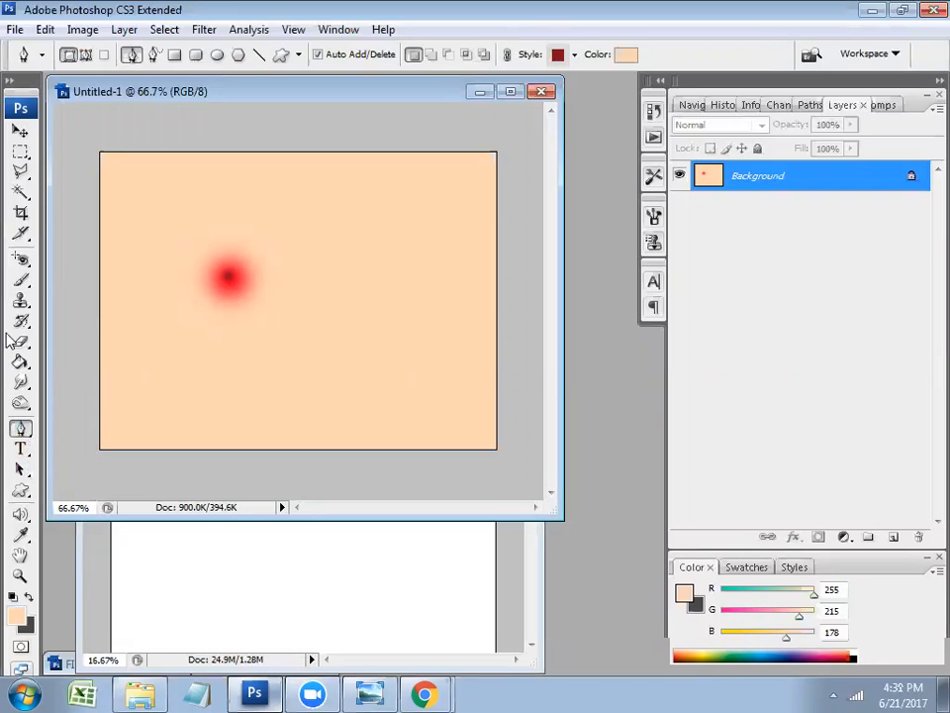
pyautogui.moveTo(20, 302); pyautogui.dragTo(100, 301)
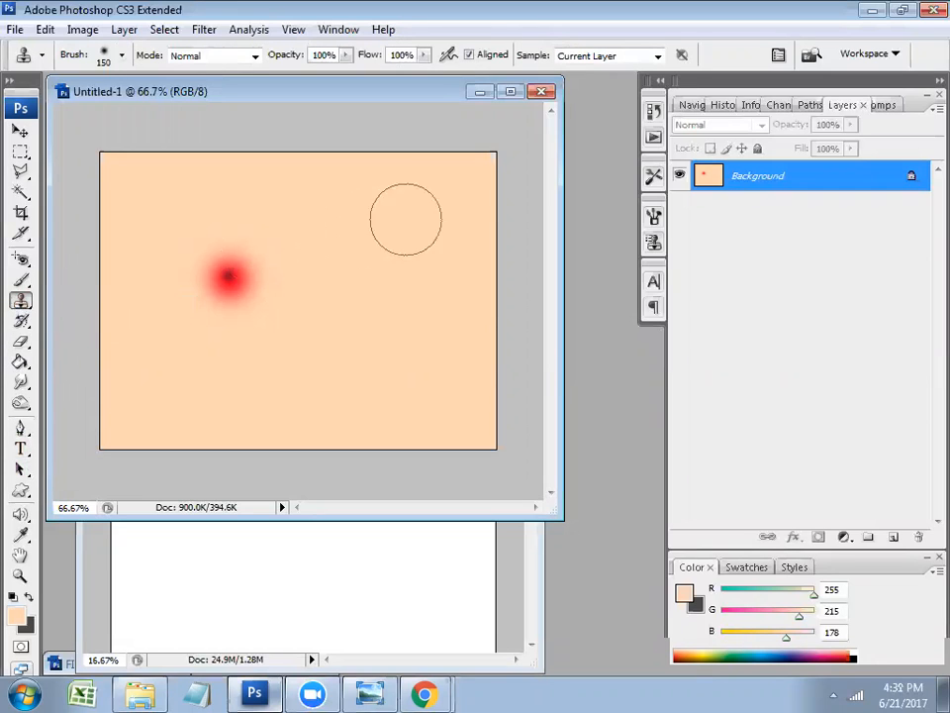
pyautogui.keyDown('alt'); pyautogui.click(436, 249); pyautogui.keyUp('alt')
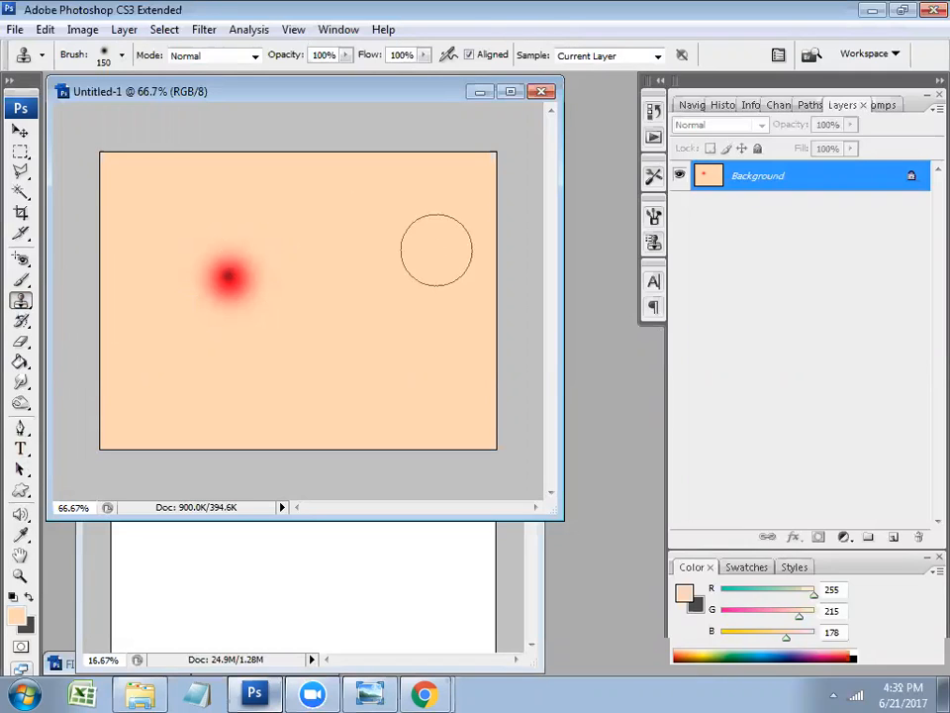
pyautogui.keyDown('alt'); pyautogui.click(436, 249); pyautogui.keyUp('alt')
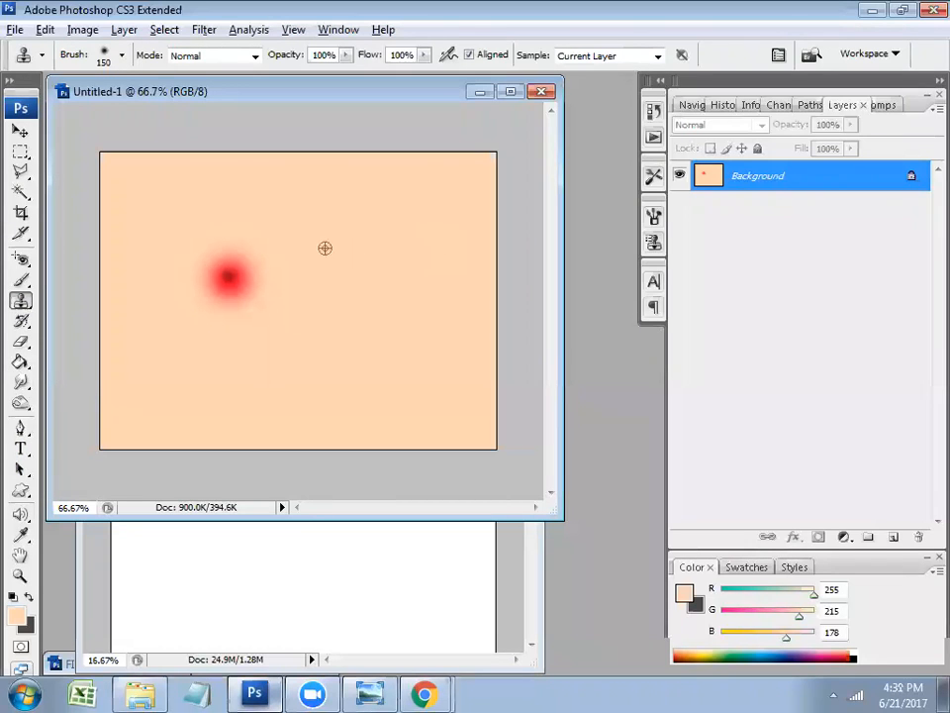
pyautogui.moveTo(244, 268)
pyautogui.mouseDown()
pyautogui.moveTo(227, 287)
pyautogui.moveTo(228, 277)
pyautogui.mouseUp()
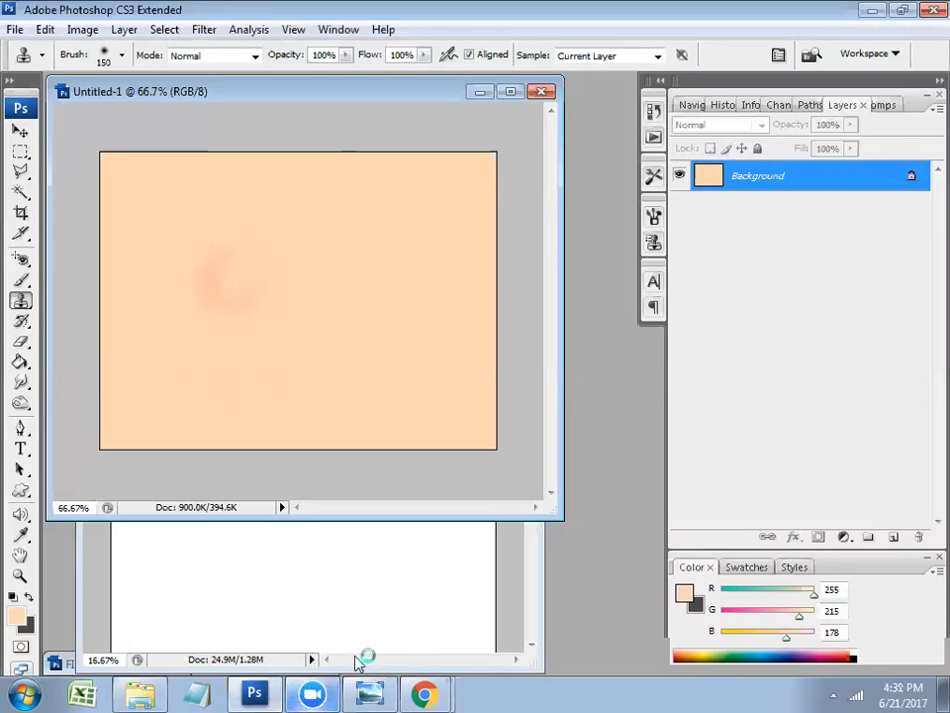
# Switch to the incognito Chrome window to check the "pimple face" search
pyautogui.click(374, 695)
pyautogui.click(423, 695)
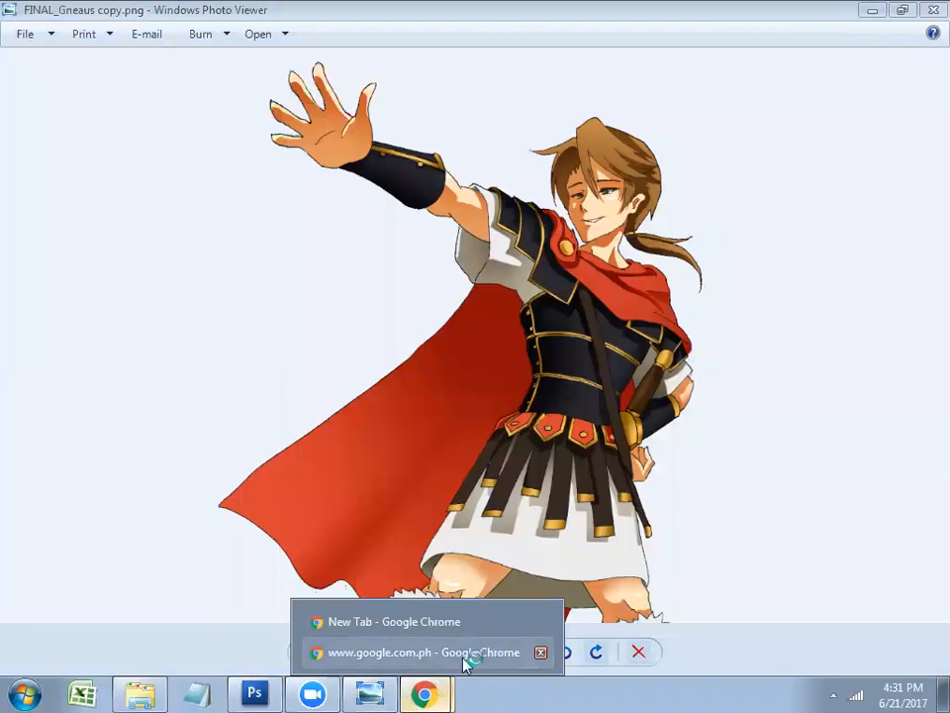
pyautogui.click(457, 626)
pyautogui.click(445, 692)
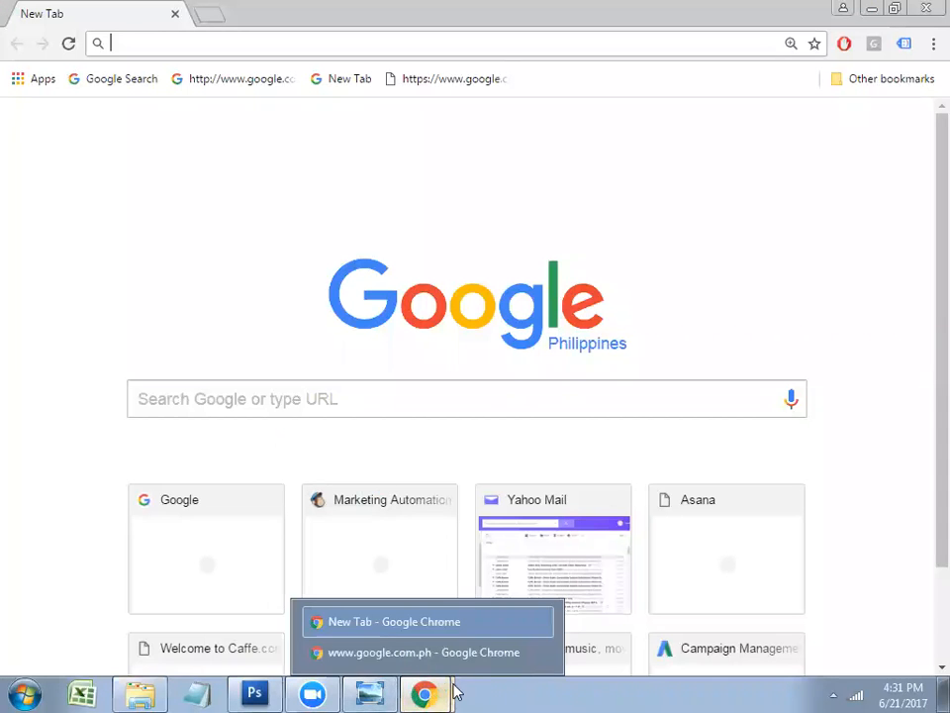
pyautogui.click(452, 624)
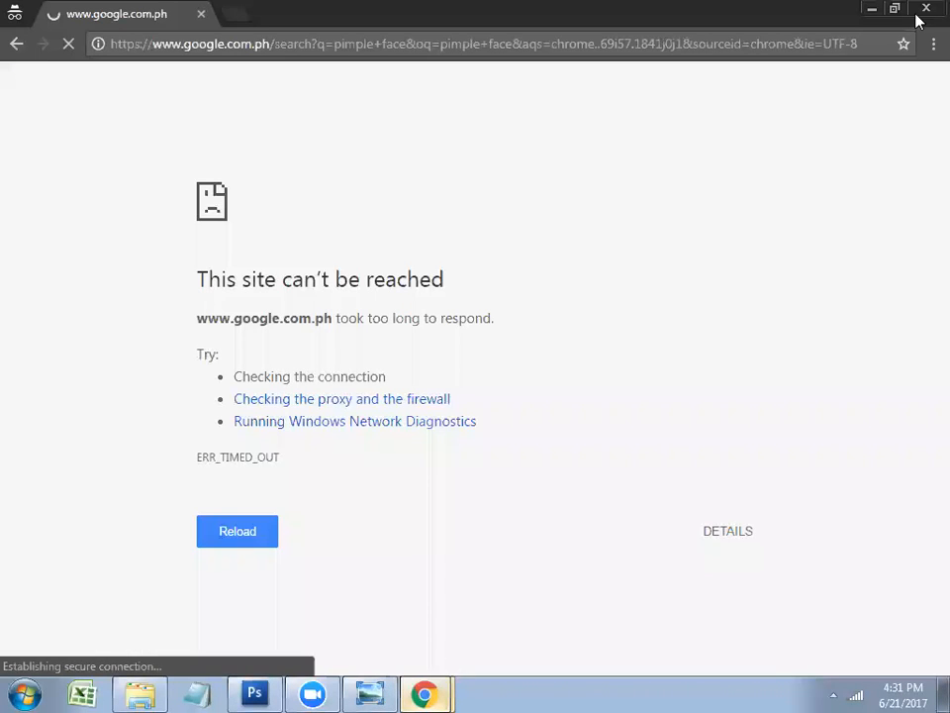
# Switch to Windows Photo Viewer and open FINAL_Gneaus copy.png in Adobe Photoshop CS3
pyautogui.click(369, 692)
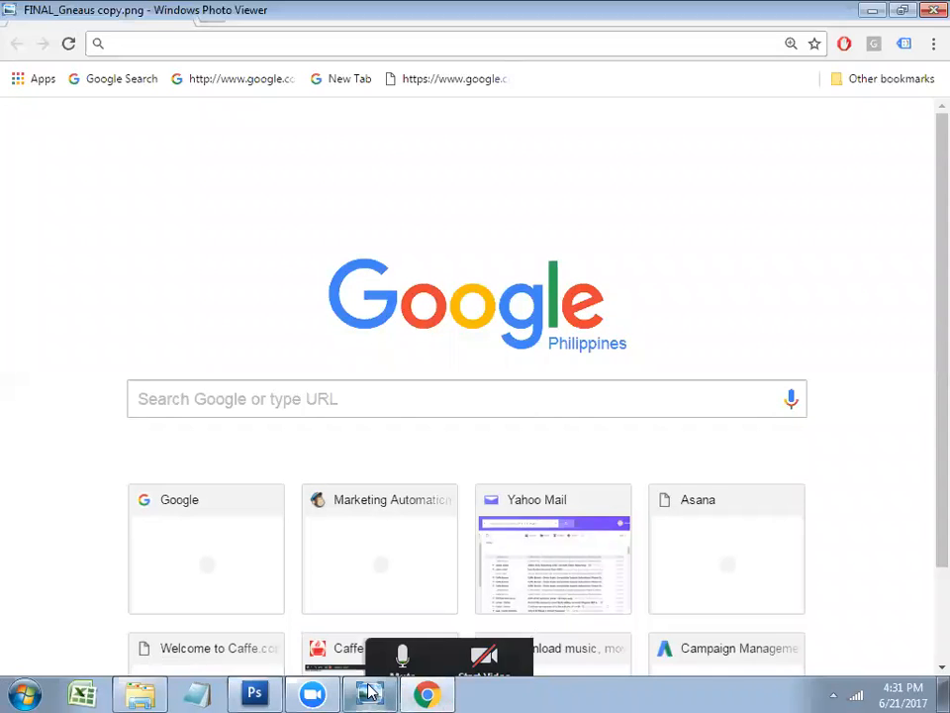
pyautogui.rightClick(575, 227)
pyautogui.moveTo(575, 233)
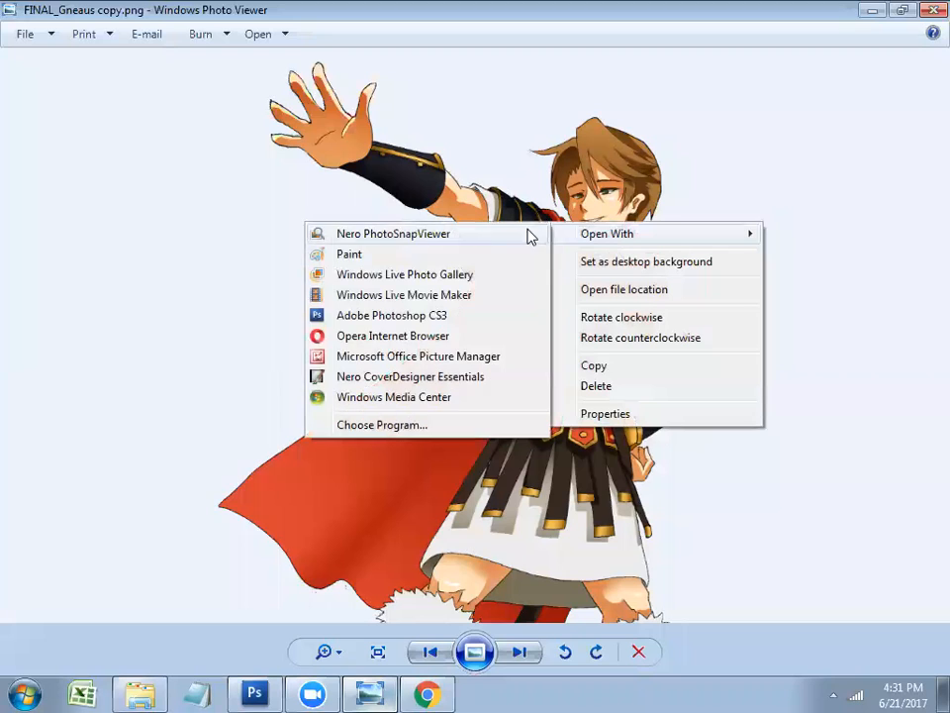
pyautogui.click(417, 316)
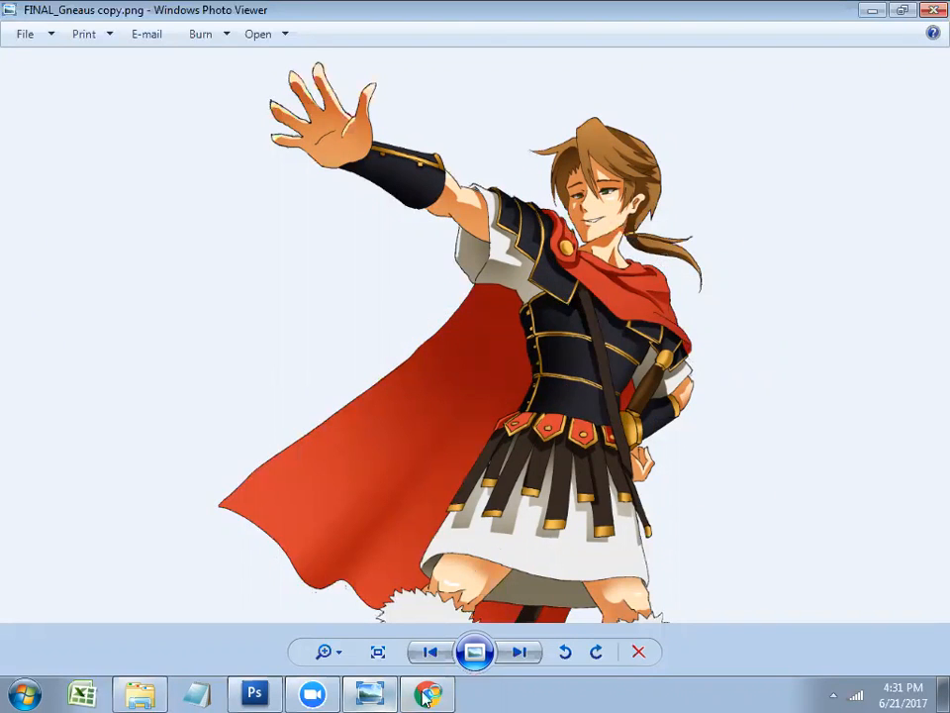
pyautogui.rightClick(463, 396)
pyautogui.moveTo(540, 414)
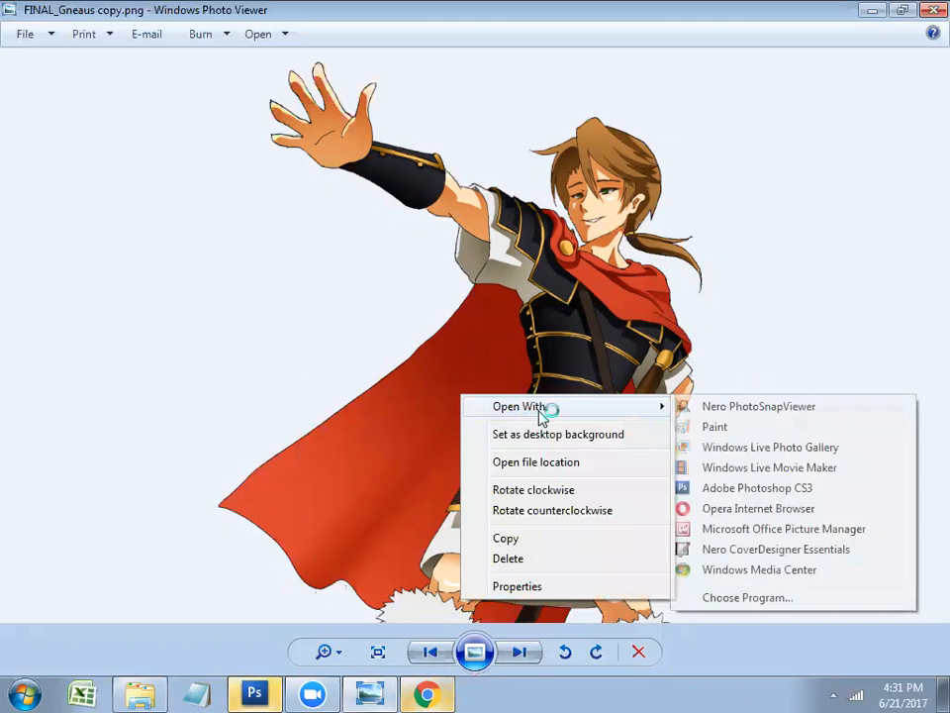
pyautogui.click(796, 489)
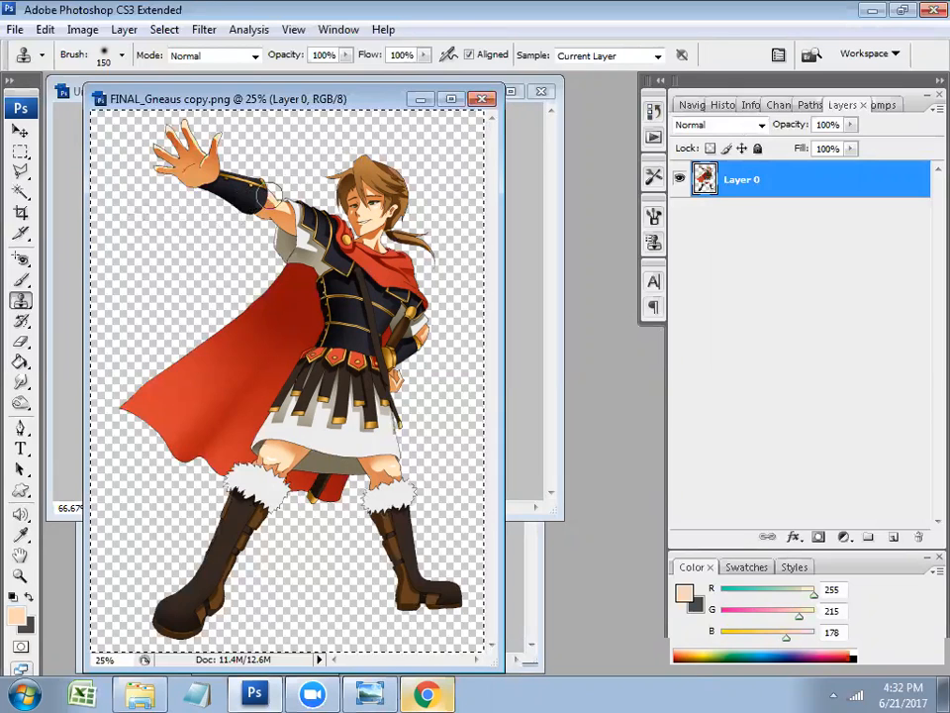
# Clear the selection, shrink the FINAL_Gneaus copy.png window to uncover the peach canvas, and activate the Healing Brush Tool
pyautogui.press('w')
pyautogui.hotkey('ctrl', 'd')
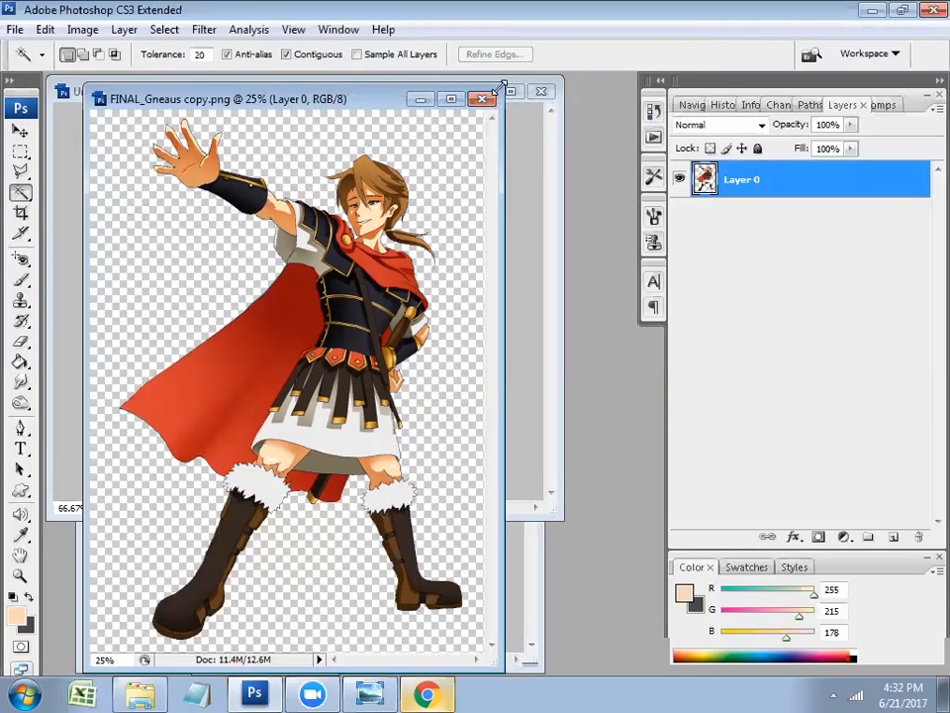
pyautogui.moveTo(504, 87); pyautogui.dragTo(420, 326)
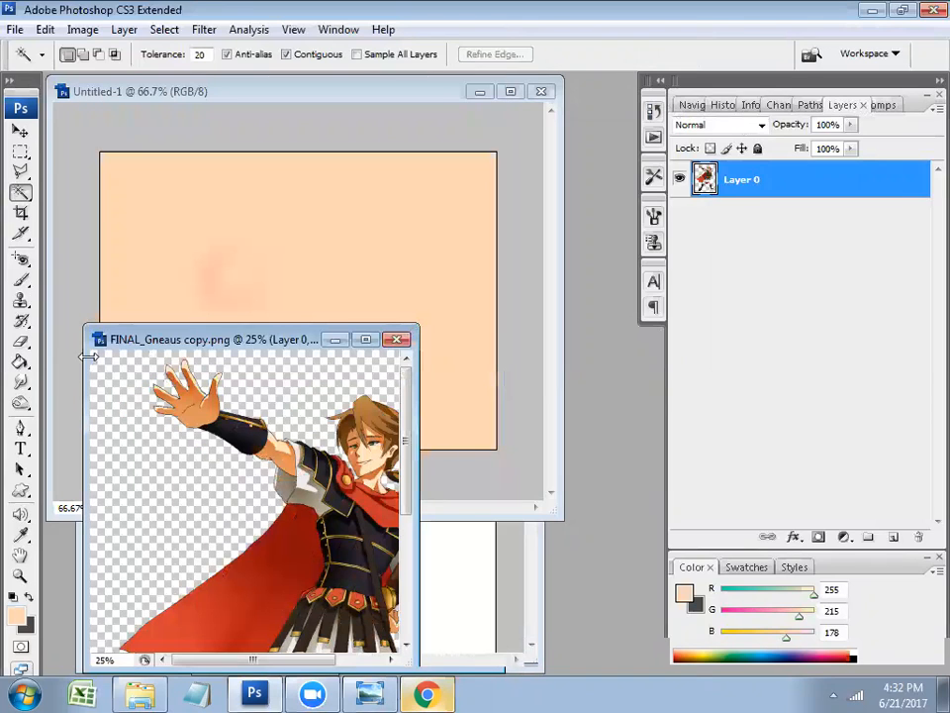
pyautogui.click(21, 260)
pyautogui.click(98, 276)
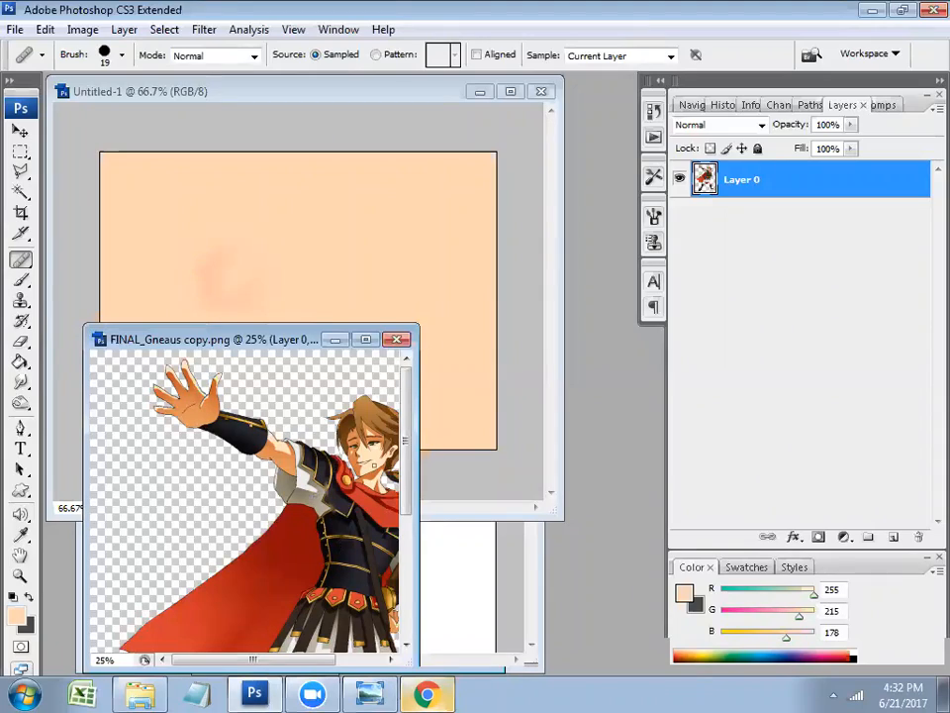
# Show the character image maximized in the workspace at 100% zoom around the head and shoulders
pyautogui.press('z')
pyautogui.click(350, 499)
pyautogui.press('f')
pyautogui.click(386, 335)
pyautogui.click(422, 261)
pyautogui.click(423, 263)
pyautogui.press('h')
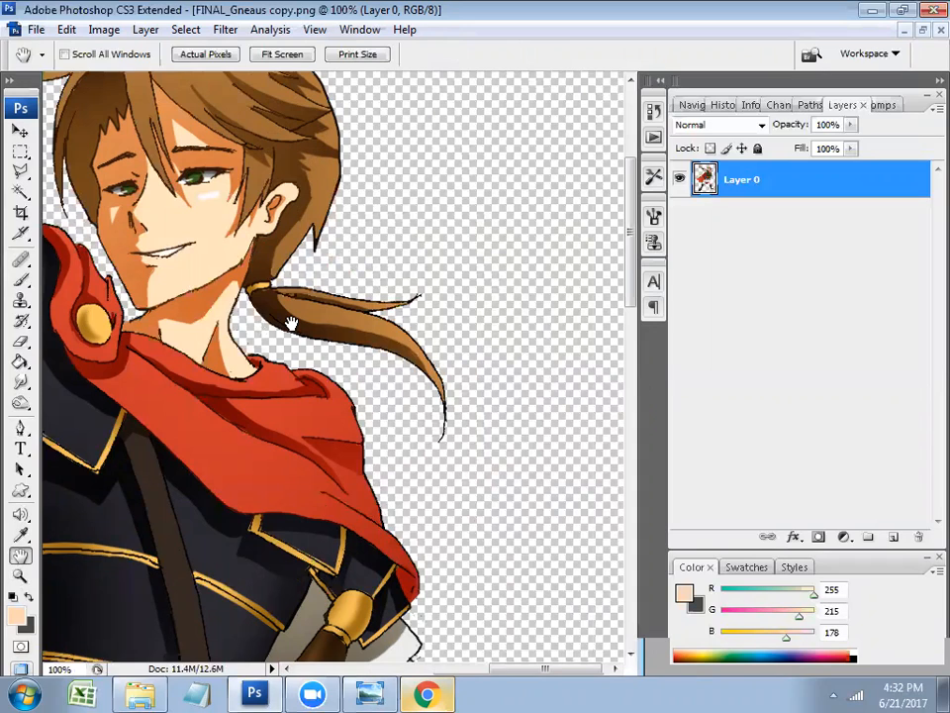
# Try to blend the edge between the neck and the red scarf with a 19 px Healing Brush stroke, and undo it
pyautogui.press('b')
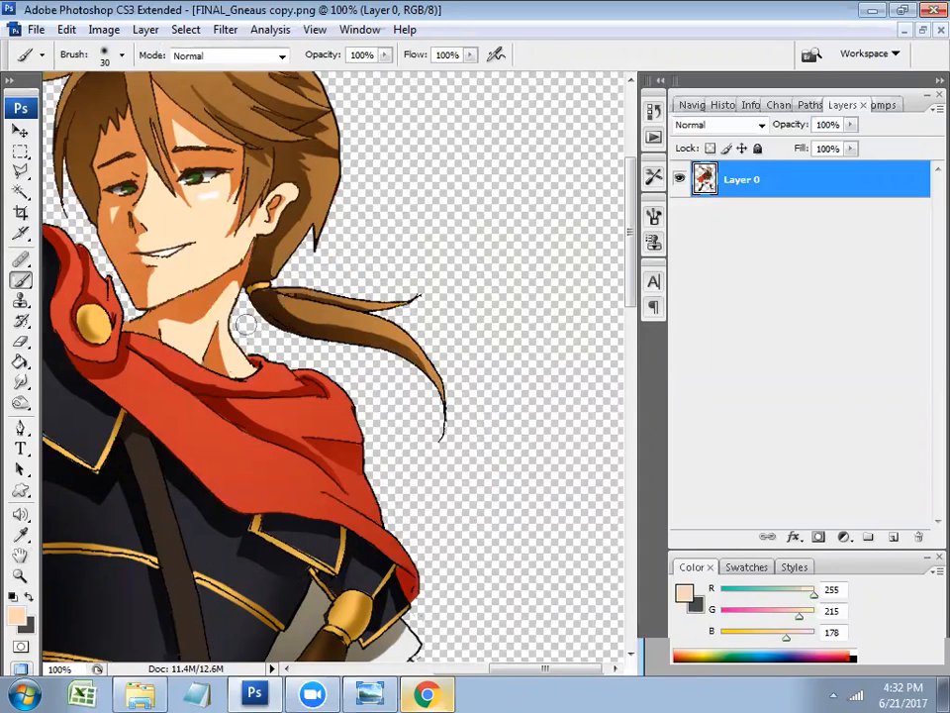
pyautogui.moveTo(20, 259); pyautogui.dragTo(94, 305)
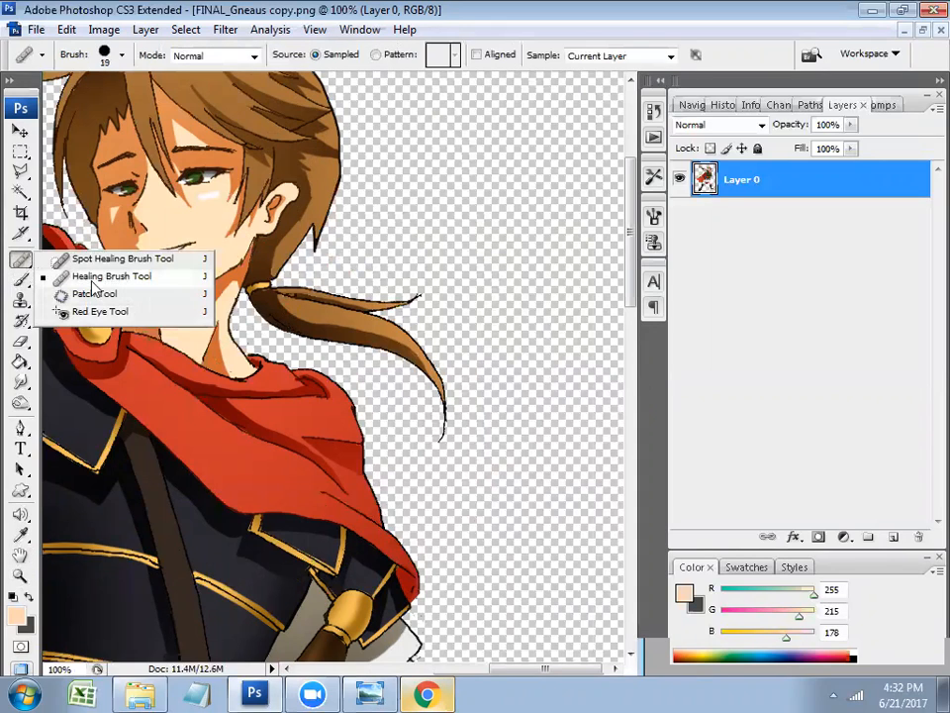
pyautogui.click(89, 277)
pyautogui.moveTo(166, 341); pyautogui.dragTo(232, 377)
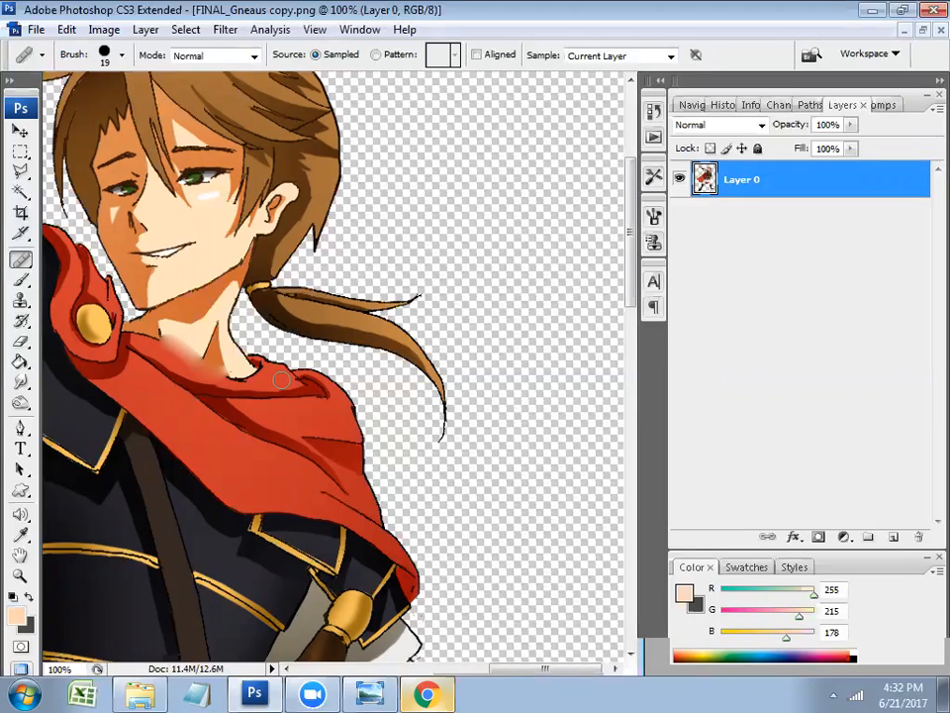
pyautogui.press('z')
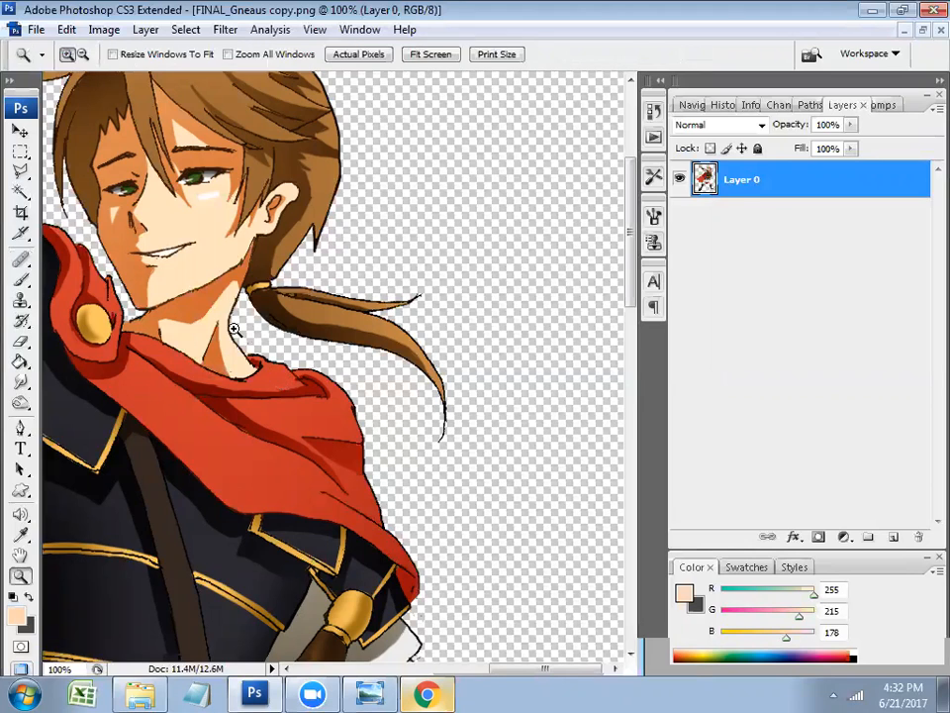
# Try a 4 px Healing Brush stroke over the dark jawline between face and neck shadow, and undo it
pyautogui.click(176, 247)
pyautogui.click(223, 311)
pyautogui.click(228, 314)
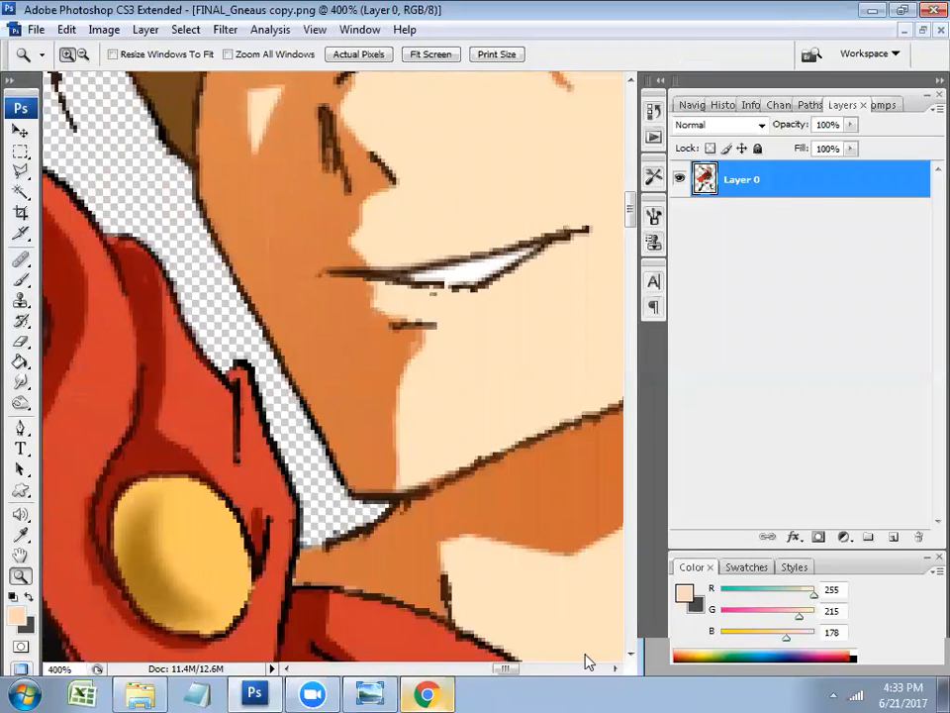
pyautogui.moveTo(517, 479); pyautogui.dragTo(431, 475)
pyautogui.doubleClick(474, 440)
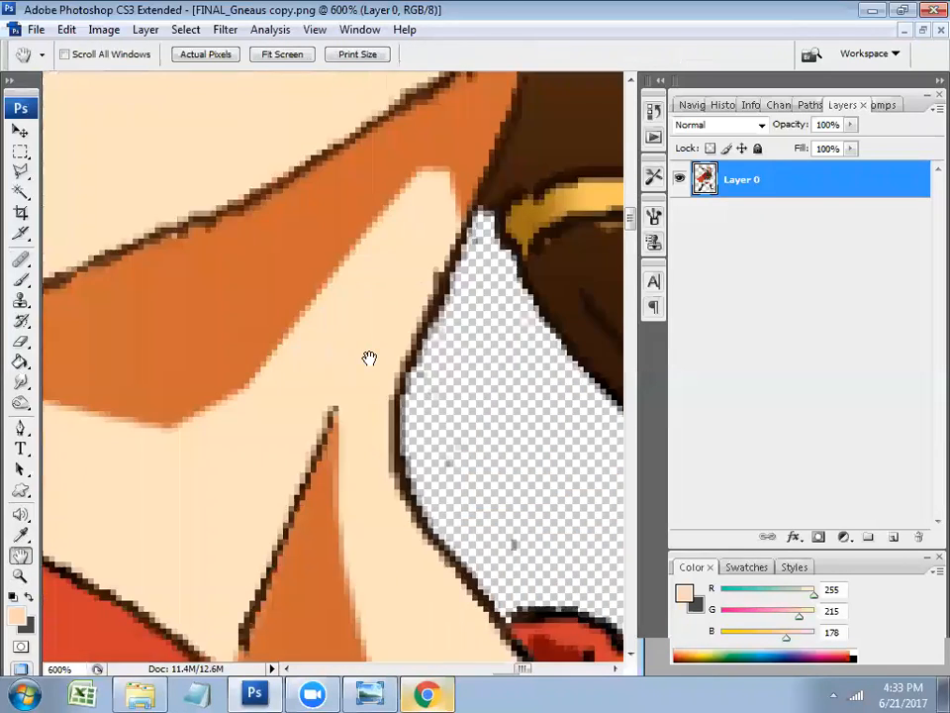
pyautogui.moveTo(260, 271); pyautogui.dragTo(343, 360)
pyautogui.press('j')
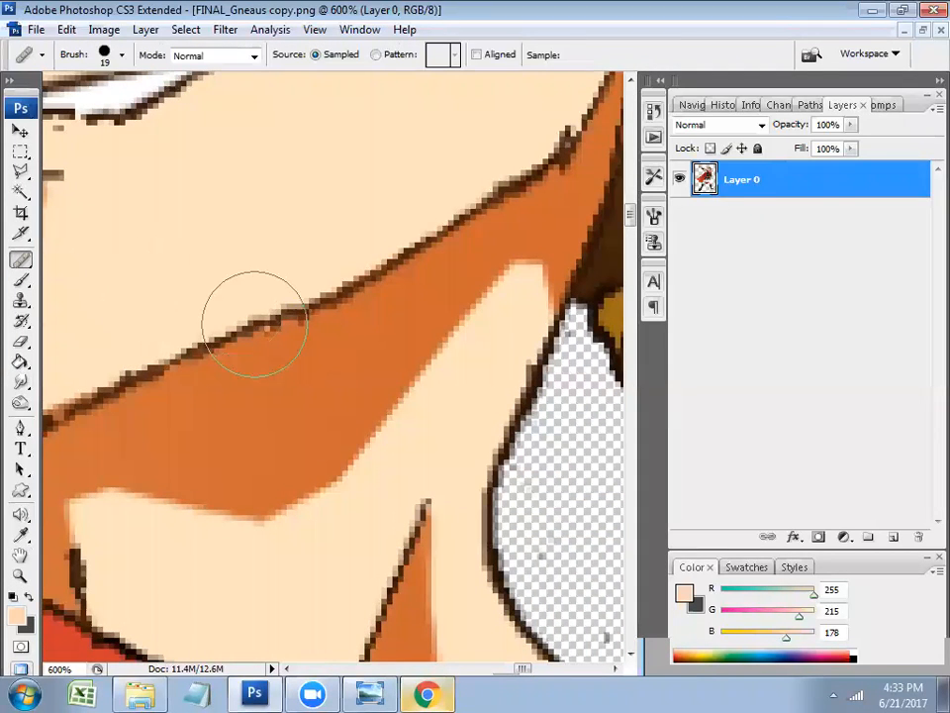
pyautogui.moveTo(288, 316); pyautogui.dragTo(182, 359)
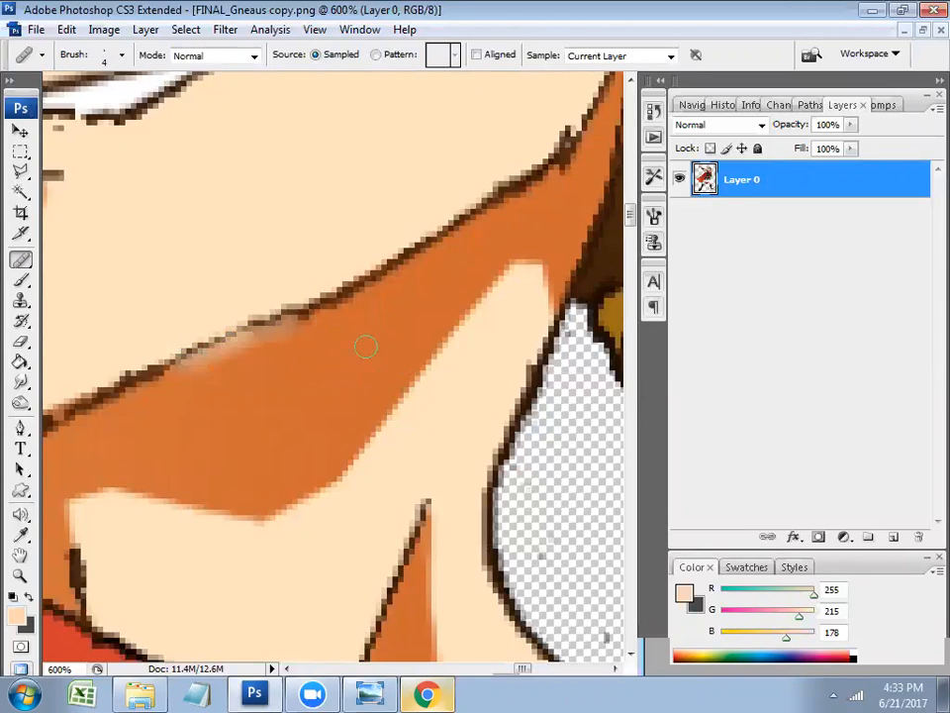
pyautogui.hotkey('ctrl', 'z')
# Try two more 4 px Healing Brush strokes along the jawline outline, undoing each one
pyautogui.moveTo(277, 302); pyautogui.dragTo(128, 366)
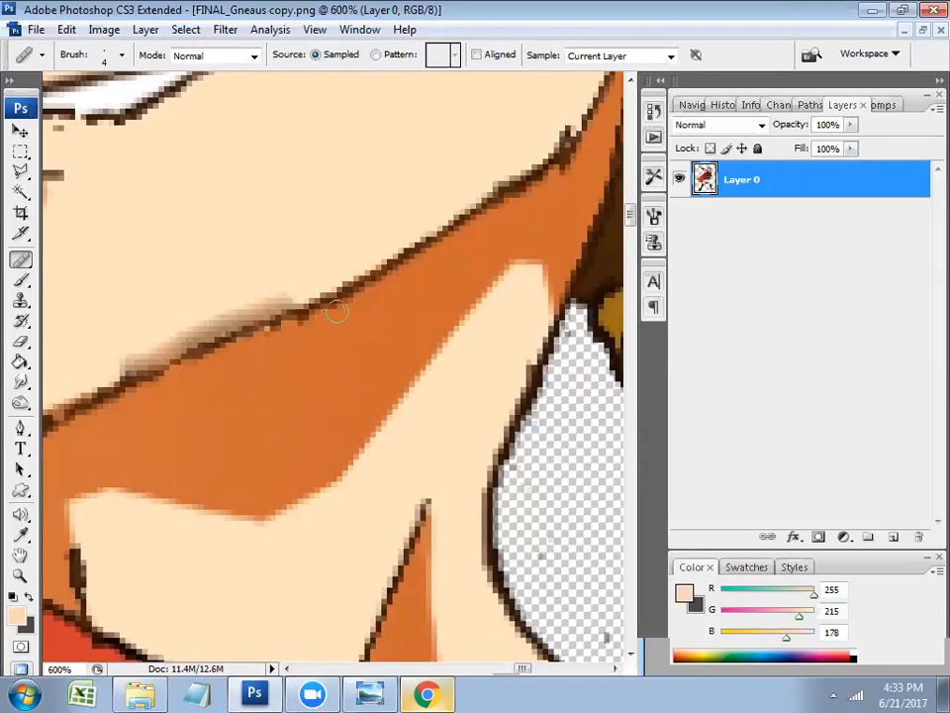
pyautogui.hotkey('ctrl', 'z')
pyautogui.moveTo(312, 306); pyautogui.dragTo(178, 362)
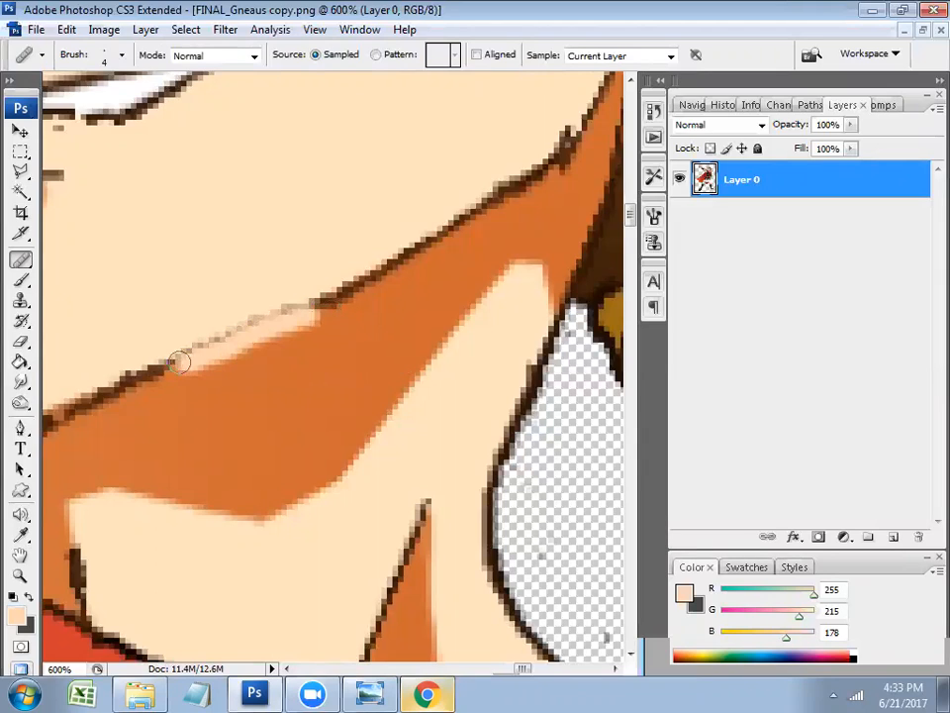
pyautogui.hotkey('ctrl', 'z')
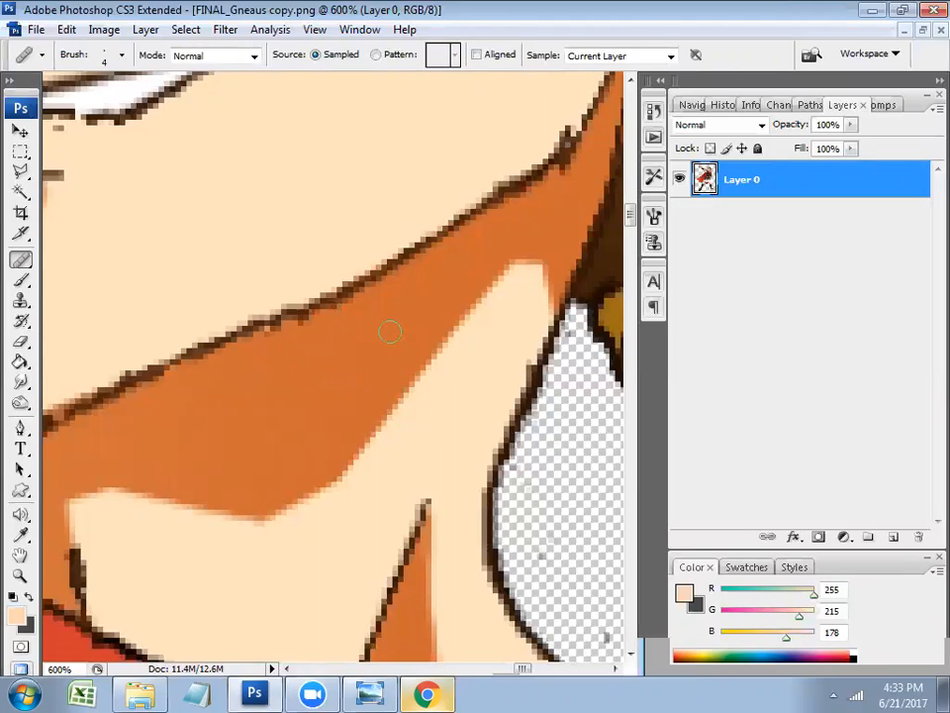
# Examine the whole character at 25%, the skirt detail at 300%, and the face at 400%
pyautogui.scroll(-4, 389, 332)
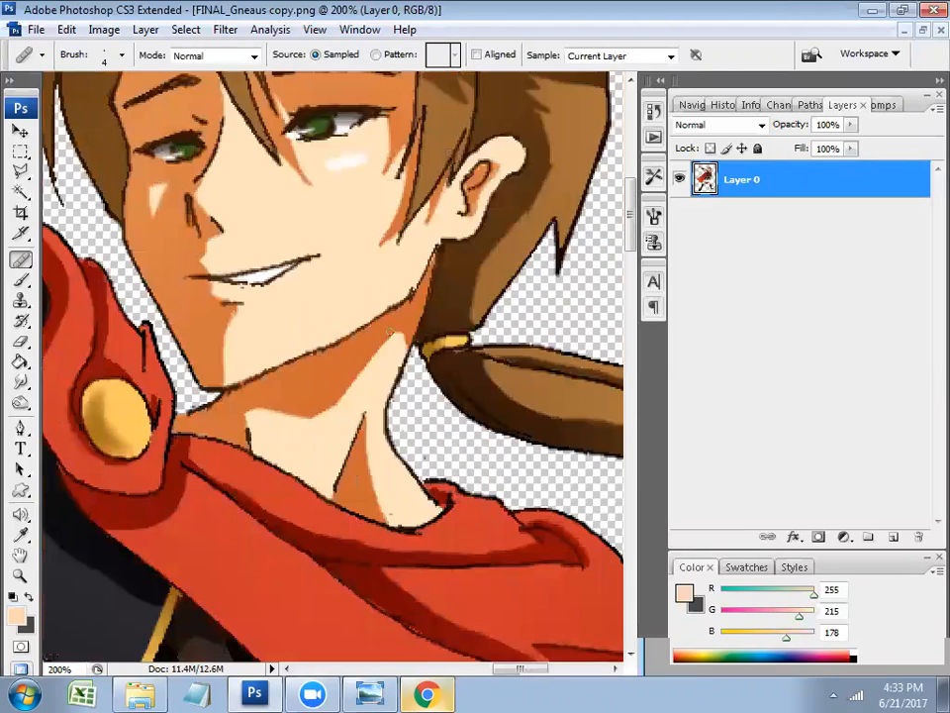
pyautogui.scroll(-3, 391, 333)
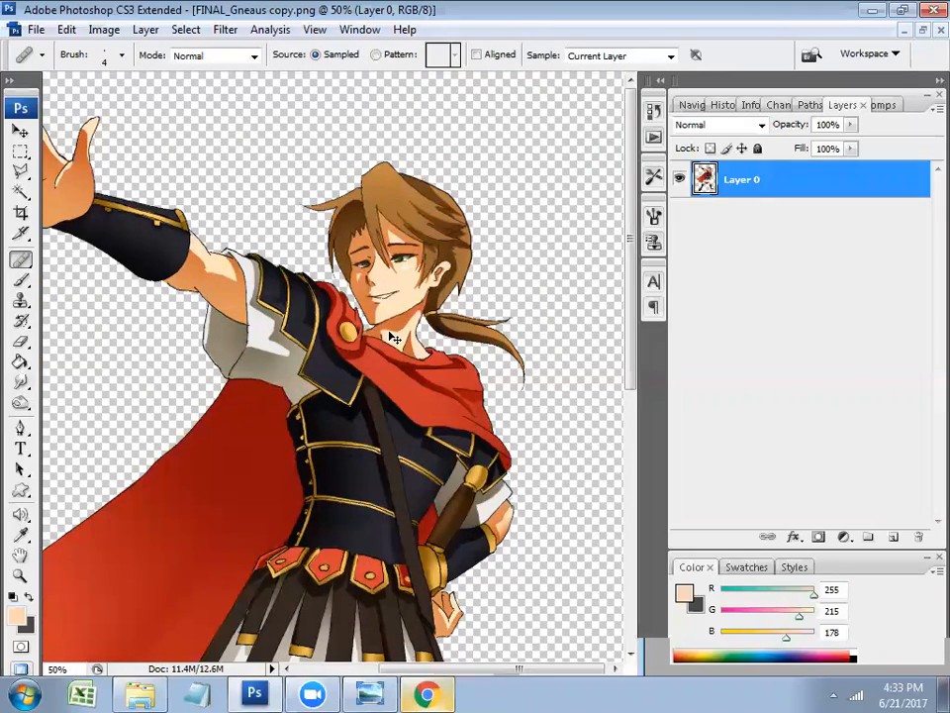
pyautogui.scroll(-1, 393, 337)
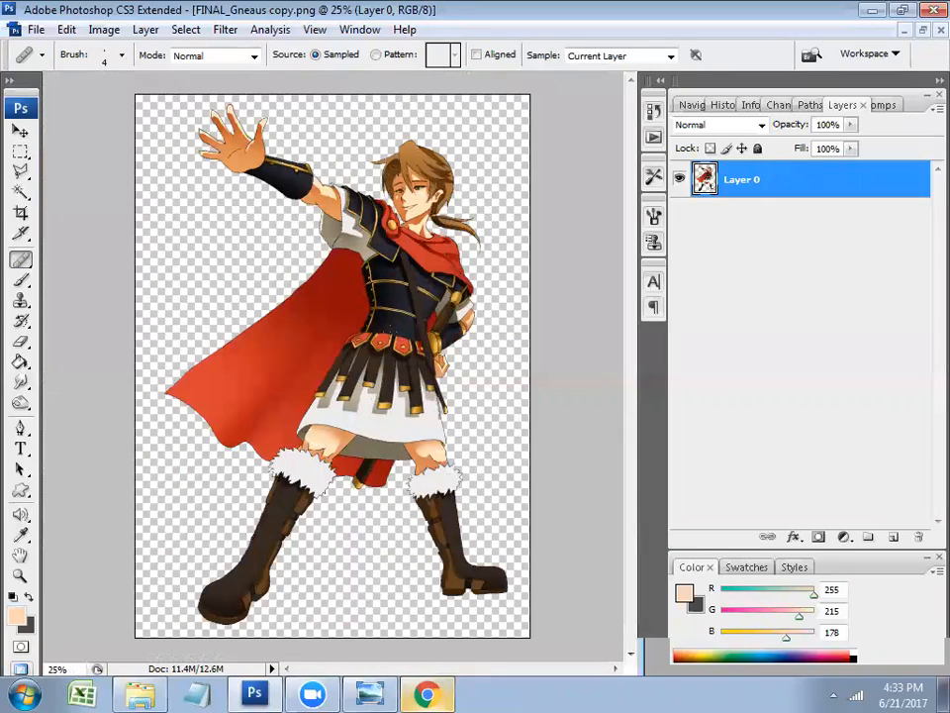
pyautogui.scroll(6, 393, 337)
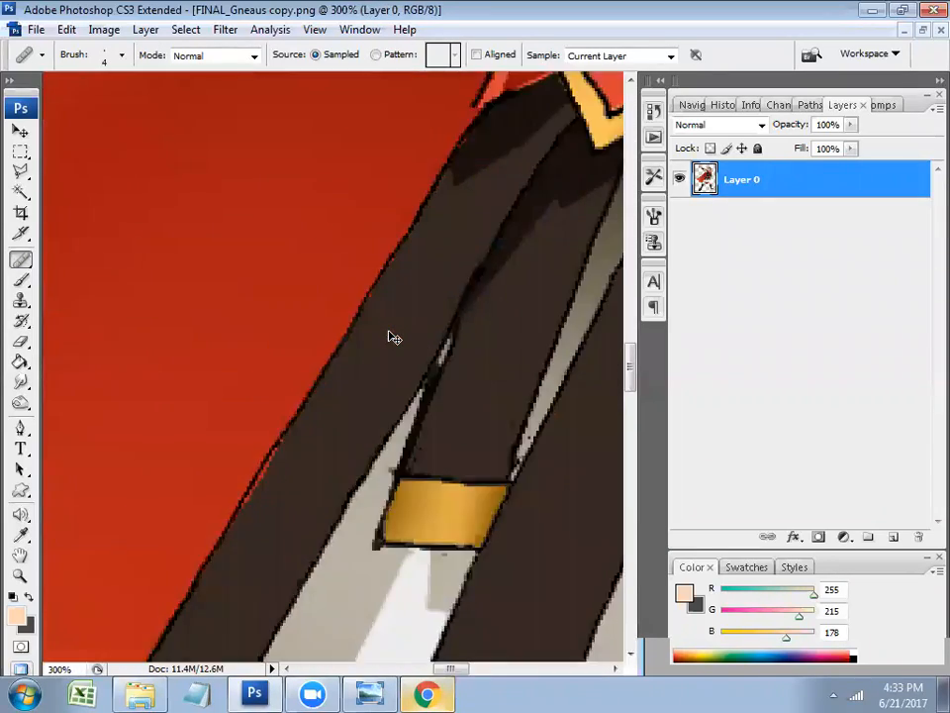
pyautogui.press('space')
pyautogui.moveTo(514, 159)
pyautogui.mouseDown()
pyautogui.moveTo(211, 471)
pyautogui.moveTo(310, 422)
pyautogui.moveTo(227, 535)
pyautogui.mouseUp()
pyautogui.moveTo(386, 109); pyautogui.dragTo(214, 259)
pyautogui.moveTo(554, 148); pyautogui.dragTo(282, 530)
pyautogui.moveTo(495, 147)
pyautogui.mouseDown()
pyautogui.moveTo(262, 443)
pyautogui.moveTo(191, 509)
pyautogui.mouseUp()
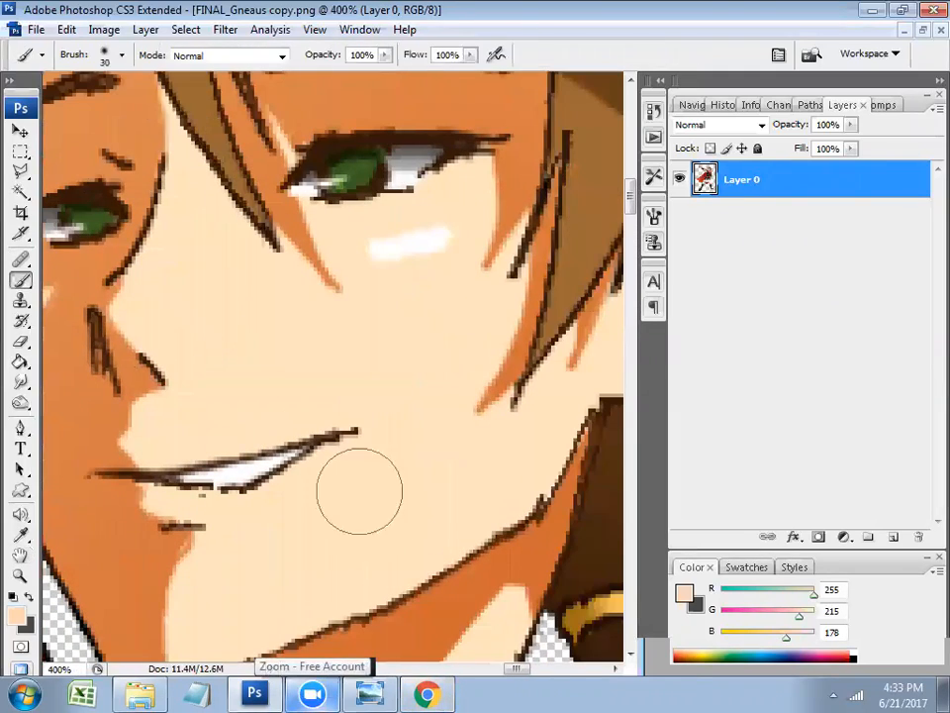
# Show the healing and stamp tool variants, and select the Clone Stamp Tool
pyautogui.press('o')
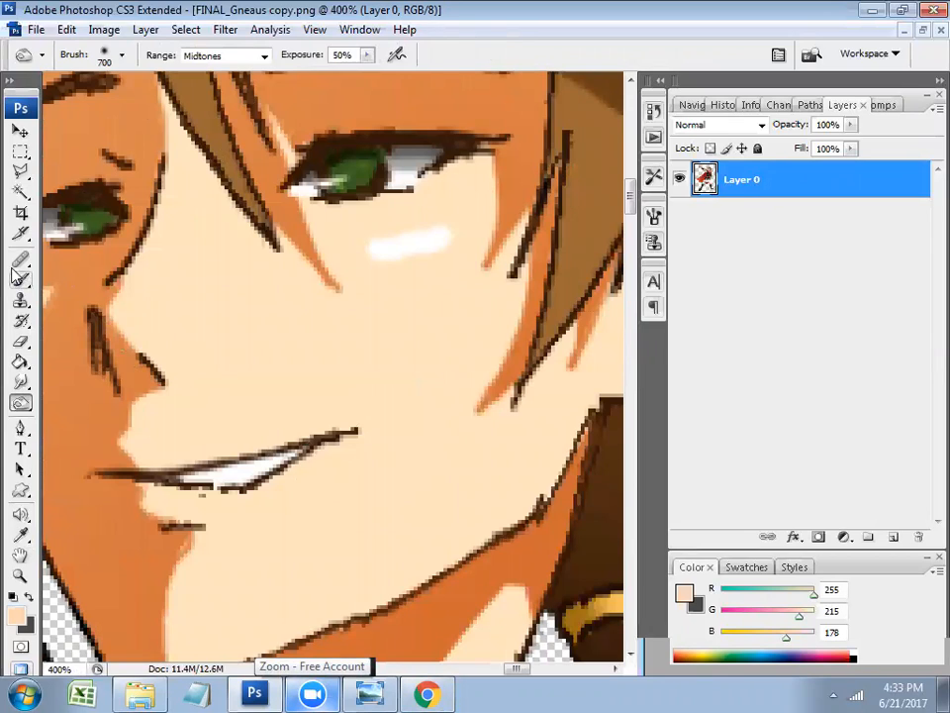
pyautogui.click(20, 262)
pyautogui.click(22, 278)
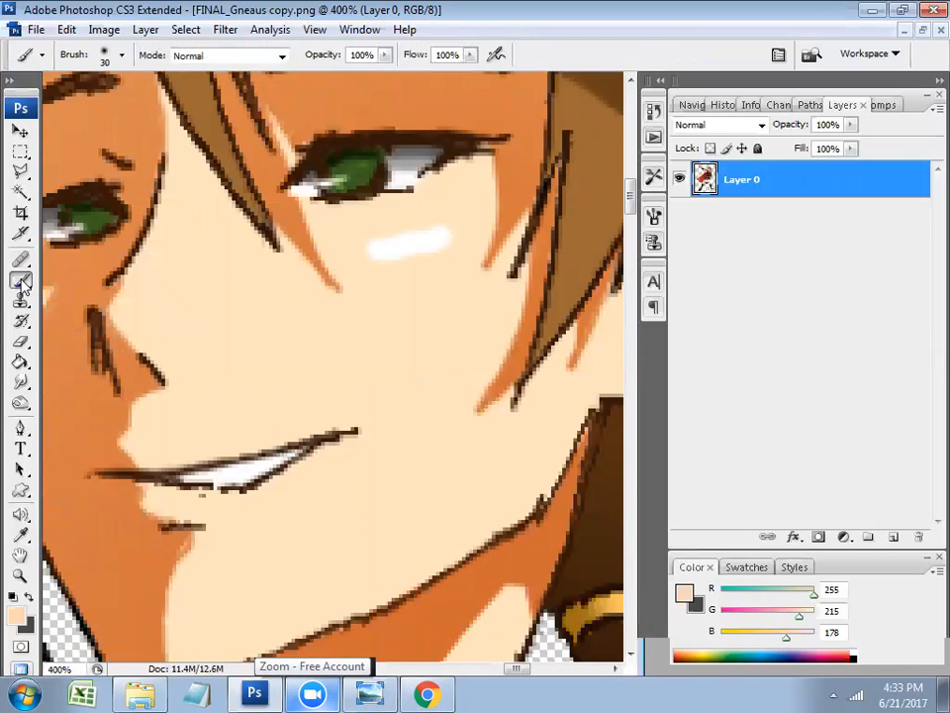
pyautogui.click(20, 259)
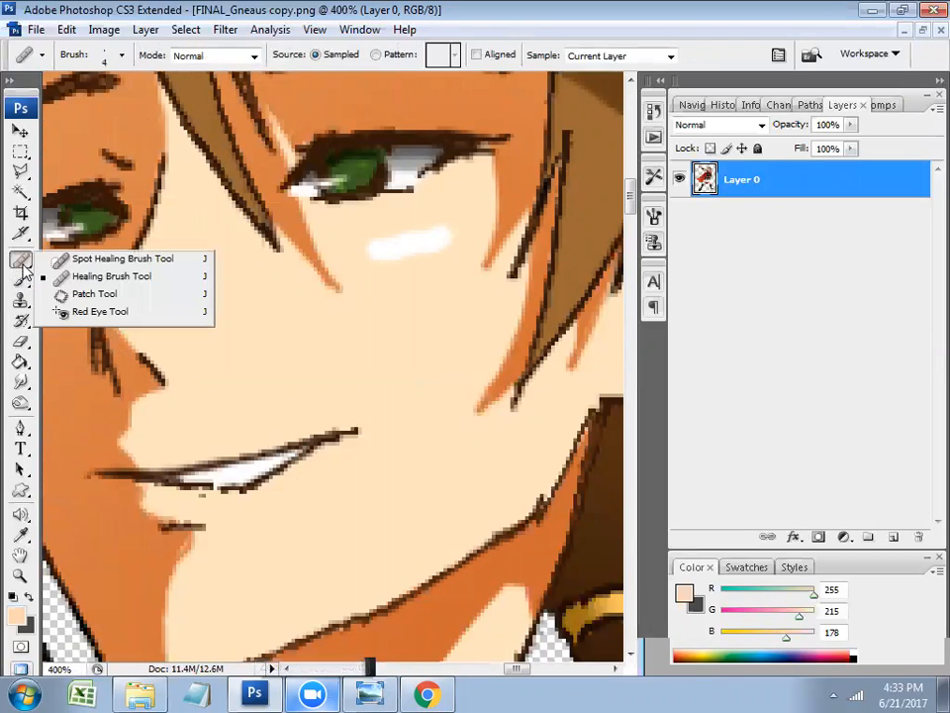
pyautogui.click(22, 278)
pyautogui.click(22, 301)
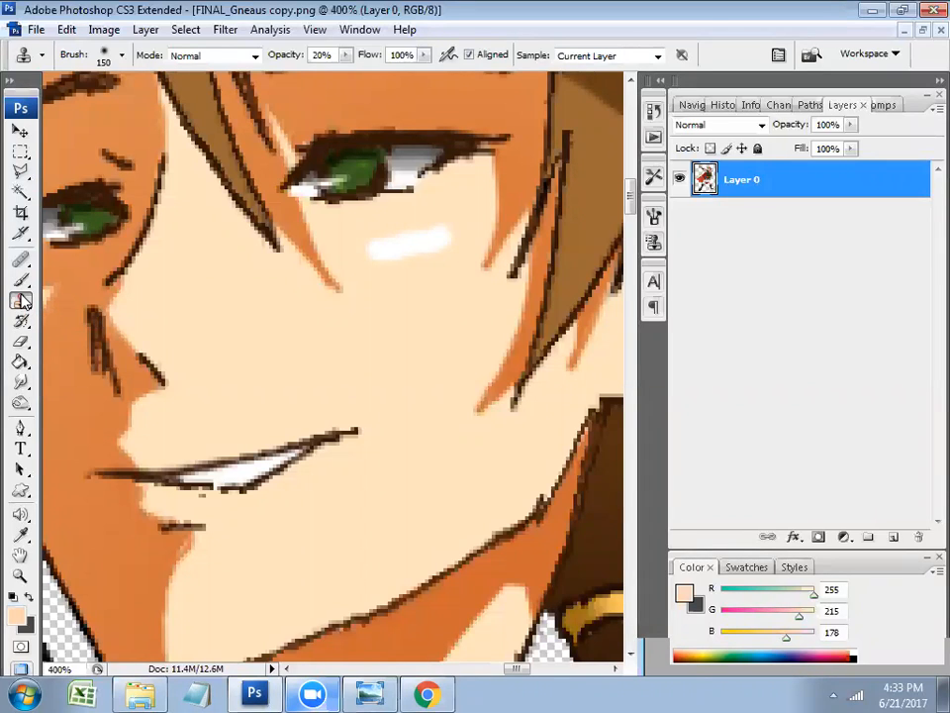
pyautogui.click(22, 300)
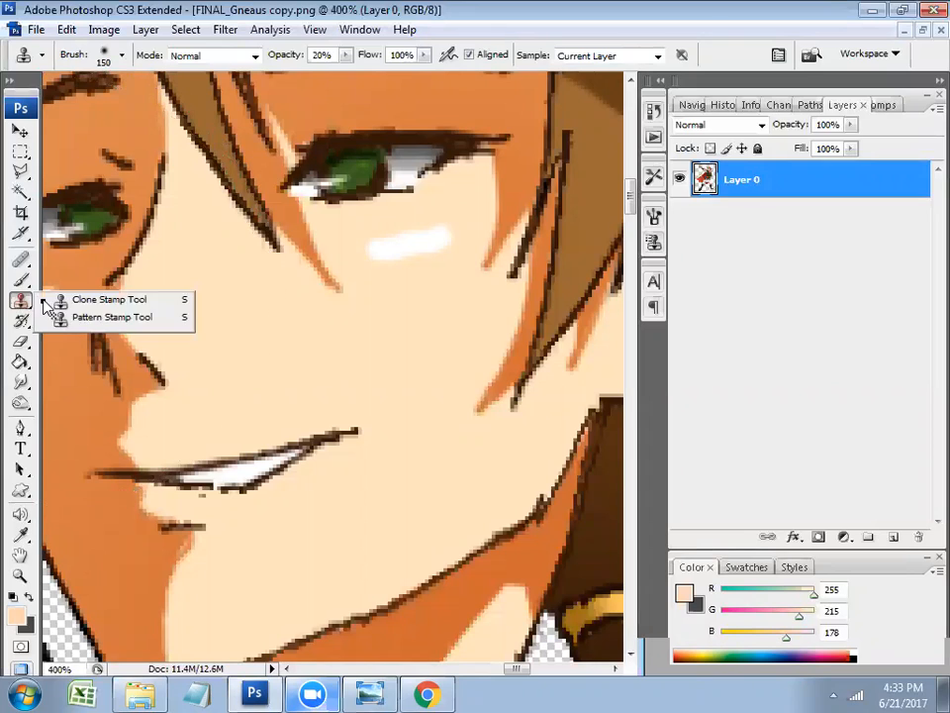
pyautogui.click(104, 299)
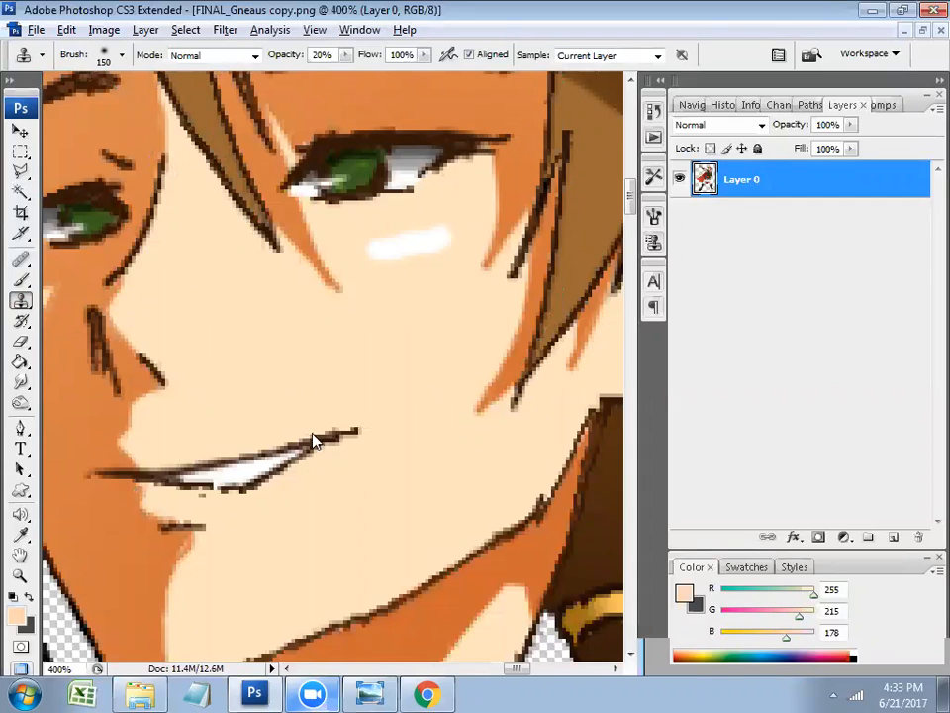
# Reduce the Clone Stamp brush size to 70 px
pyautogui.click(21, 258)
pyautogui.click(21, 300)
pyautogui.press('[')
pyautogui.press('[')
pyautogui.press('[')
pyautogui.press('[')
pyautogui.press('[')
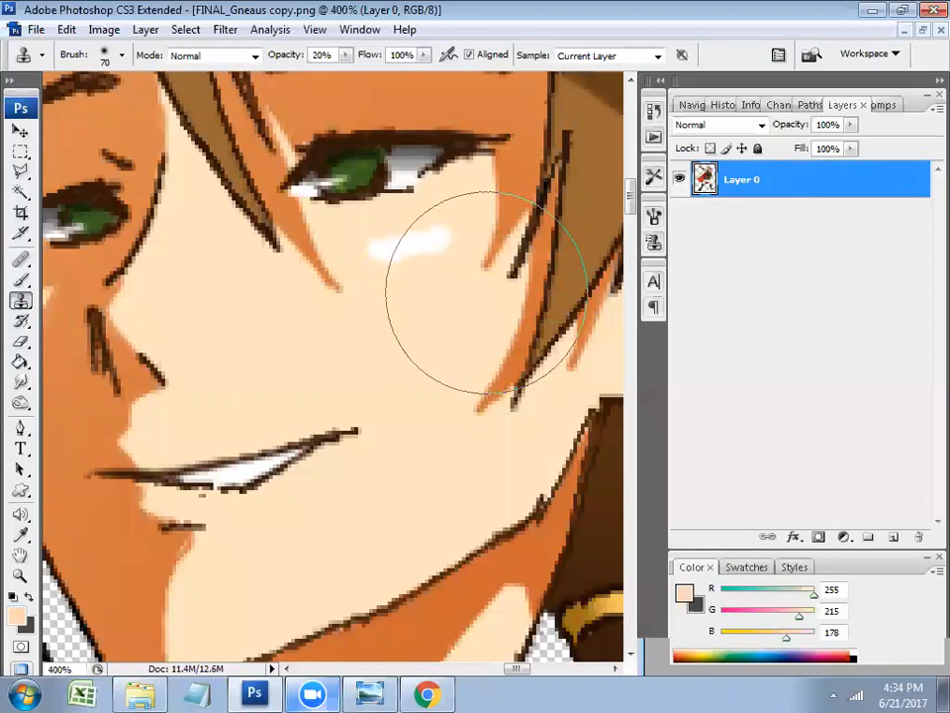
# Zoom the character image out to 100% and return to the standard screen mode with floating document windows
pyautogui.hotkey('ctrl', '-')
pyautogui.hotkey('ctrl', '-')
pyautogui.hotkey('ctrl', '-')
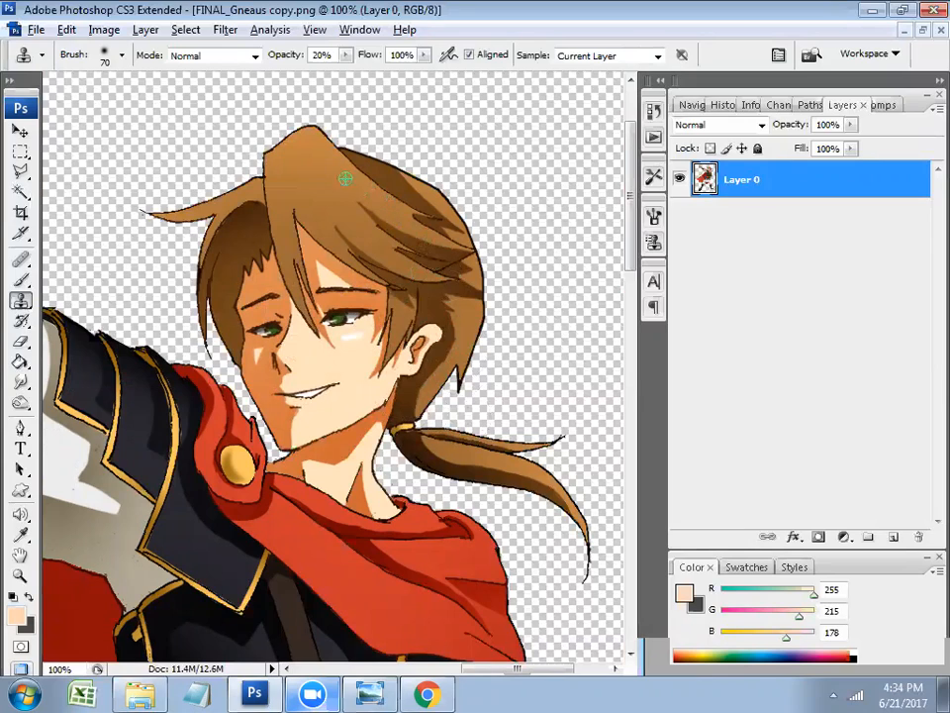
pyautogui.hotkey('alt', 'f')
pyautogui.click(574, 12)
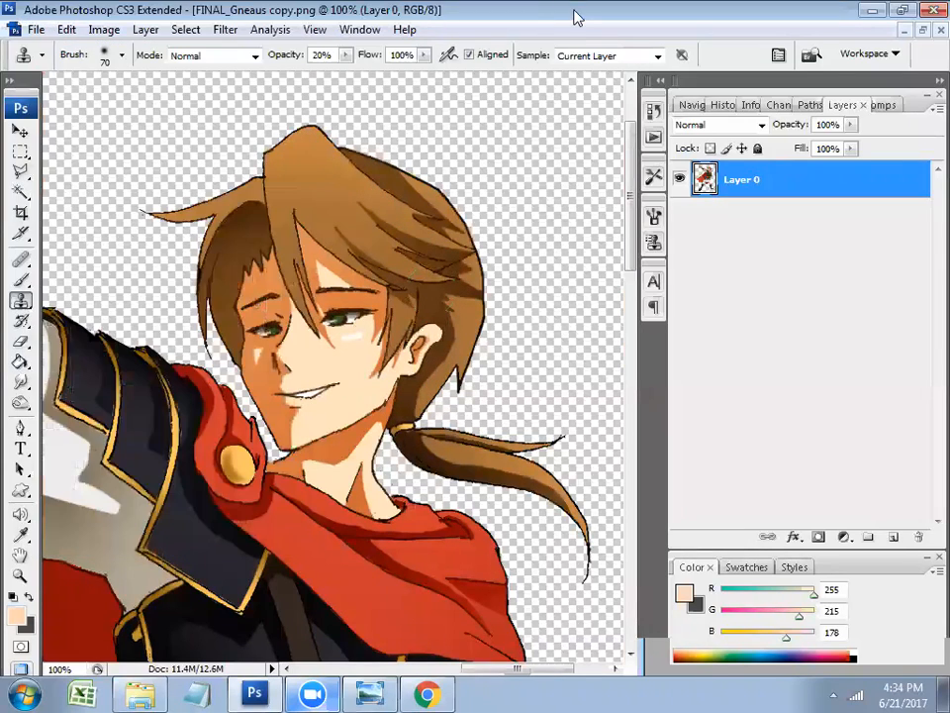
pyautogui.press('f')
pyautogui.press('f')
pyautogui.press('f')
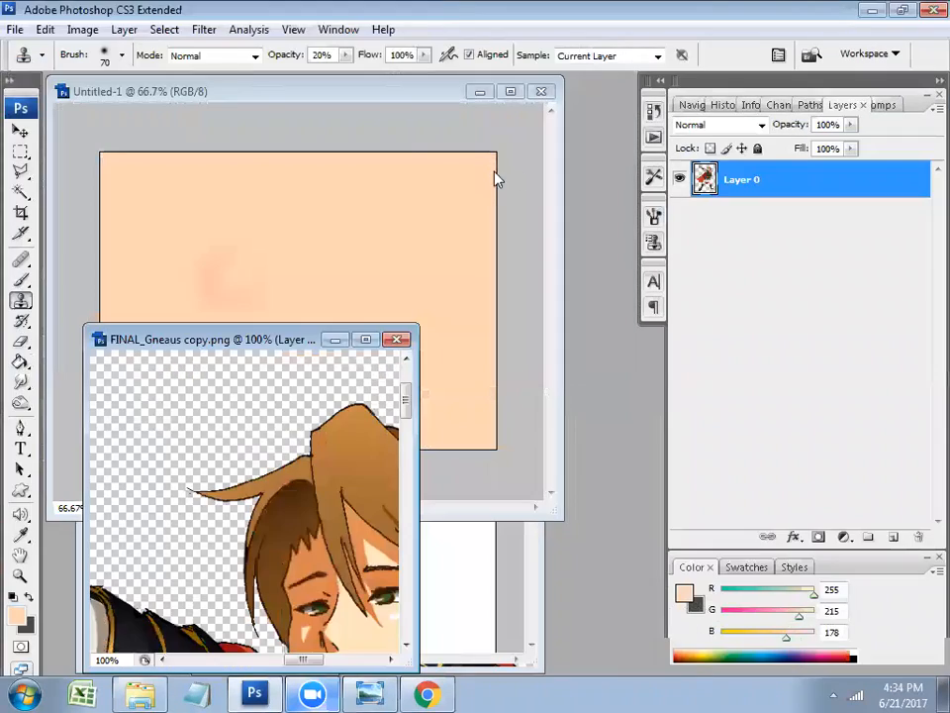
# Arrange the character and Untitled-1 document windows side by side, shrinking the Untitled-1 window
pyautogui.moveTo(258, 327); pyautogui.dragTo(217, 150)
pyautogui.moveTo(288, 92); pyautogui.dragTo(431, 116)
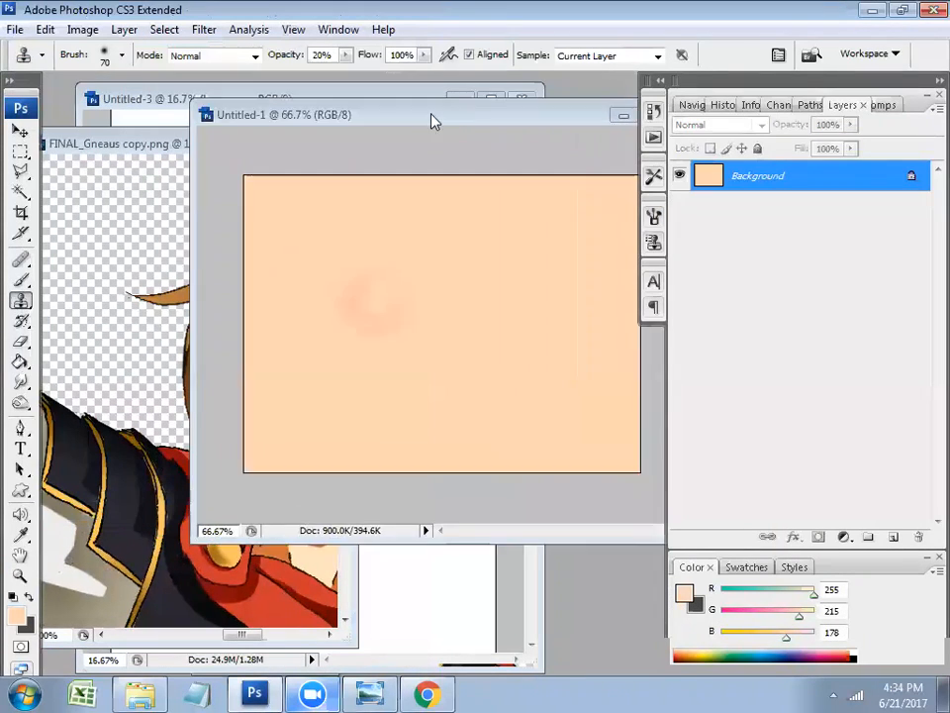
pyautogui.moveTo(262, 112); pyautogui.dragTo(313, 132)
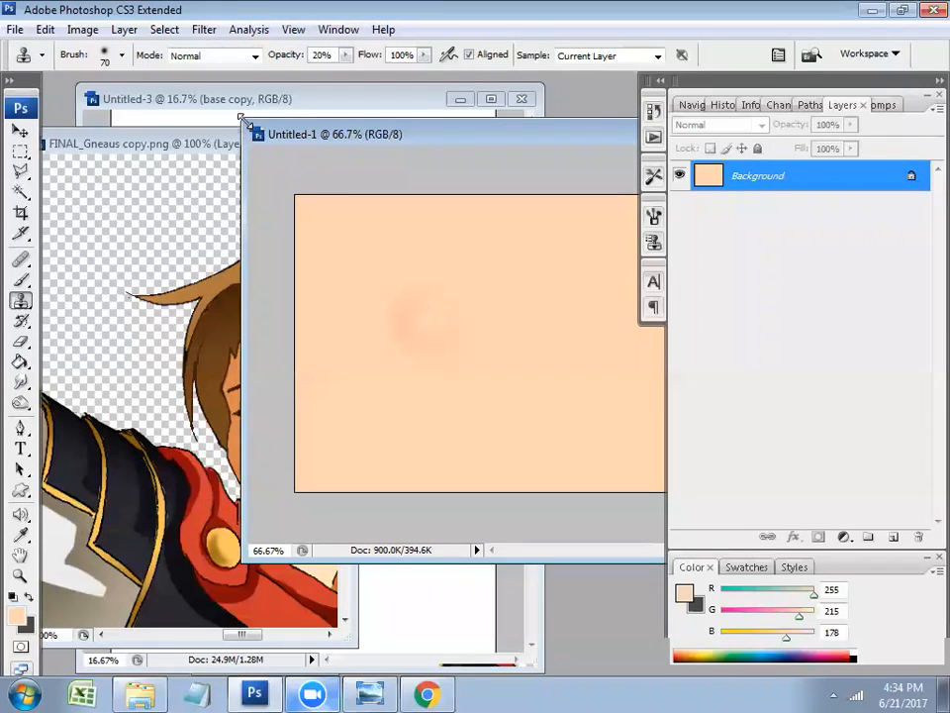
pyautogui.moveTo(245, 121)
pyautogui.mouseDown()
pyautogui.moveTo(393, 222)
pyautogui.moveTo(378, 185)
pyautogui.mouseUp()
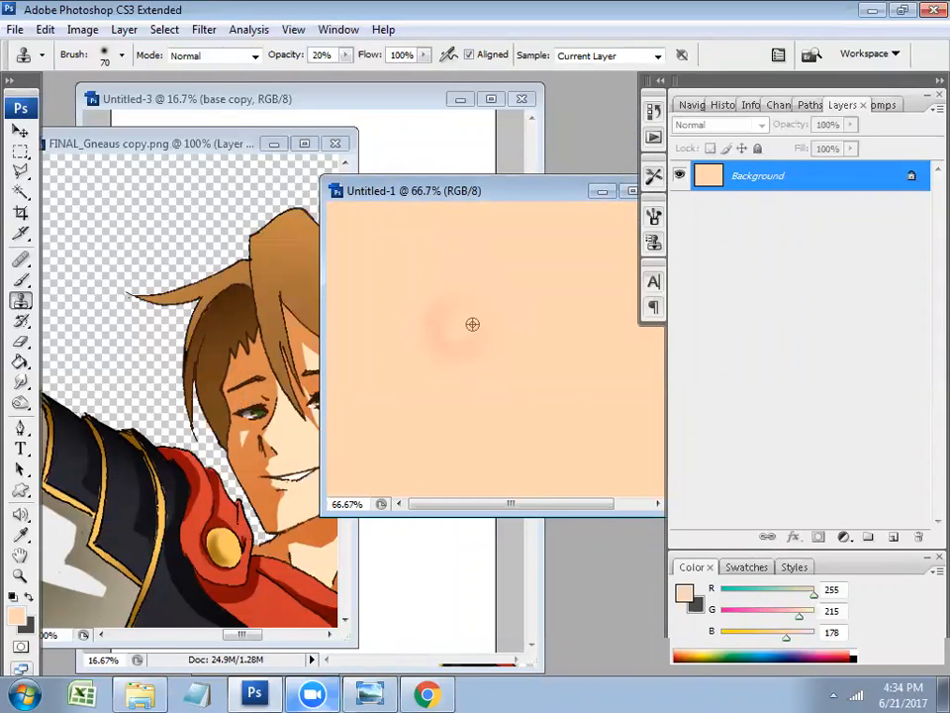
# Try cloning the Untitled-1 skin tone over the character's hair at 20% opacity, and undo the stroke
pyautogui.click(208, 146)
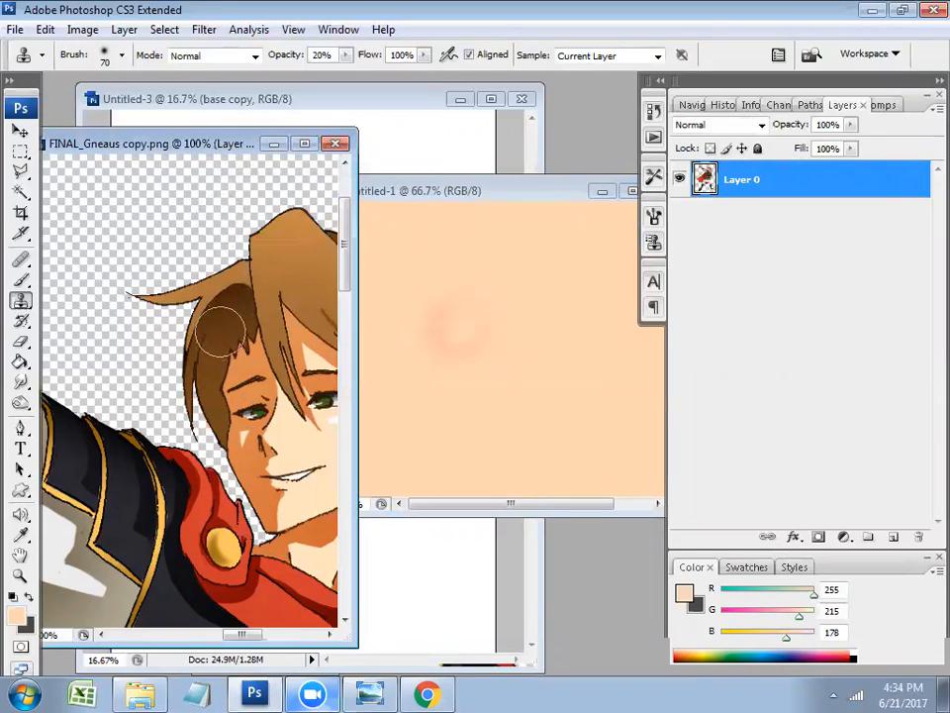
pyautogui.moveTo(220, 330)
pyautogui.mouseDown()
pyautogui.moveTo(213, 366)
pyautogui.moveTo(220, 297)
pyautogui.moveTo(163, 359)
pyautogui.moveTo(226, 436)
pyautogui.moveTo(266, 307)
pyautogui.moveTo(119, 311)
pyautogui.moveTo(123, 409)
pyautogui.moveTo(203, 314)
pyautogui.moveTo(104, 341)
pyautogui.moveTo(220, 331)
pyautogui.moveTo(163, 320)
pyautogui.moveTo(210, 351)
pyautogui.moveTo(186, 312)
pyautogui.moveTo(220, 395)
pyautogui.moveTo(265, 322)
pyautogui.moveTo(237, 264)
pyautogui.moveTo(250, 274)
pyautogui.moveTo(238, 315)
pyautogui.mouseUp()
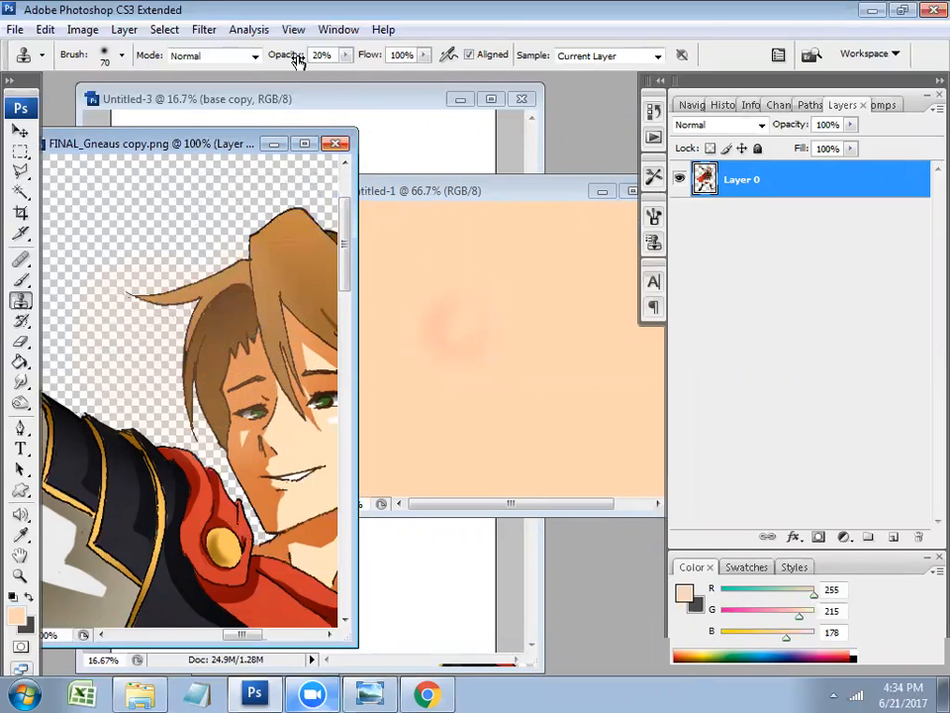
pyautogui.hotkey('ctrl', 'z')
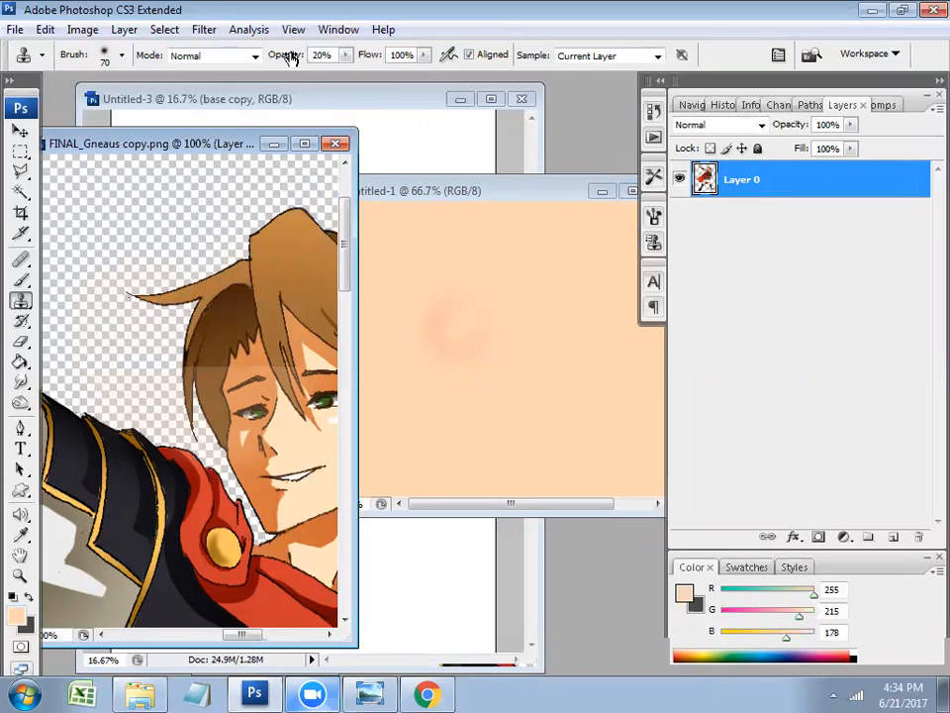
# Set the Clone Stamp opacity to 100%, test it by cloning skin tone over the character's hair, and undo the stroke
pyautogui.moveTo(291, 57); pyautogui.dragTo(481, 89)
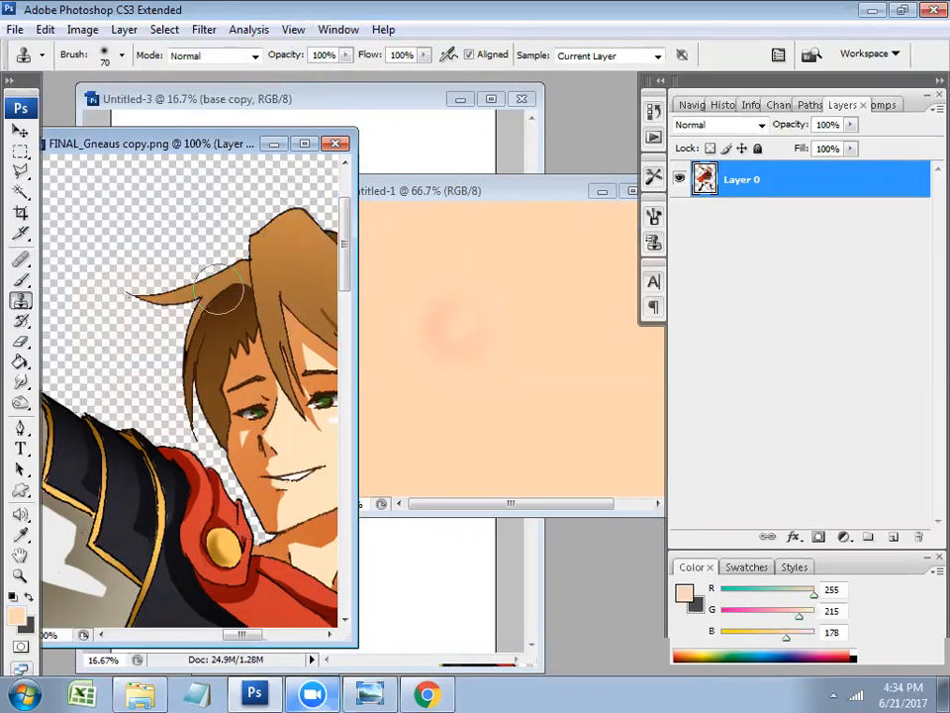
pyautogui.moveTo(198, 309)
pyautogui.mouseDown()
pyautogui.moveTo(187, 329)
pyautogui.moveTo(196, 323)
pyautogui.moveTo(242, 340)
pyautogui.moveTo(185, 323)
pyautogui.moveTo(115, 371)
pyautogui.moveTo(183, 389)
pyautogui.moveTo(170, 376)
pyautogui.mouseUp()
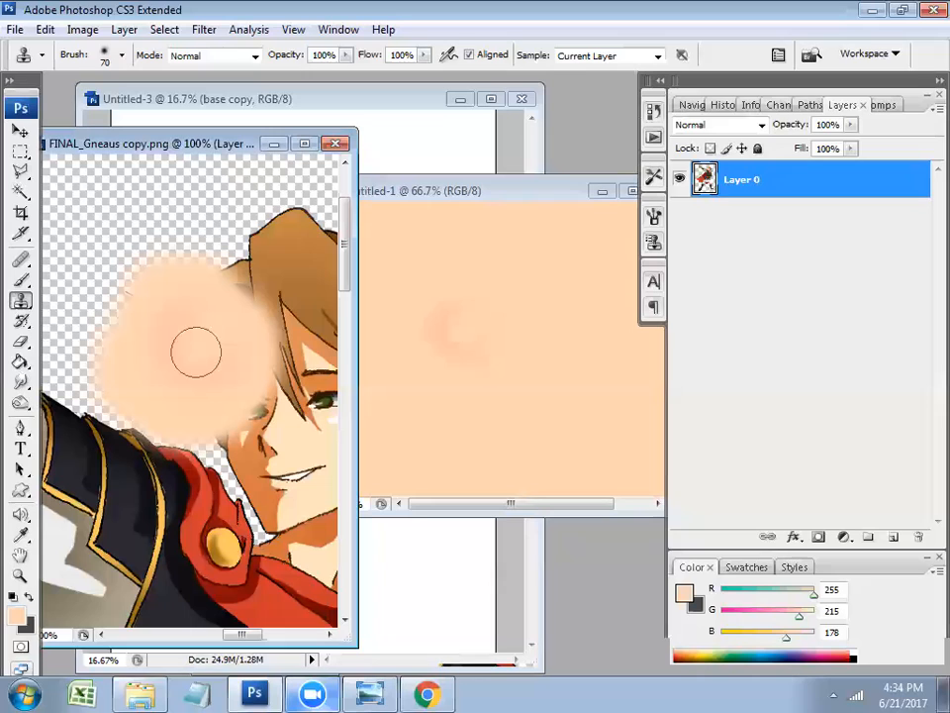
pyautogui.hotkey('ctrl', 'z')
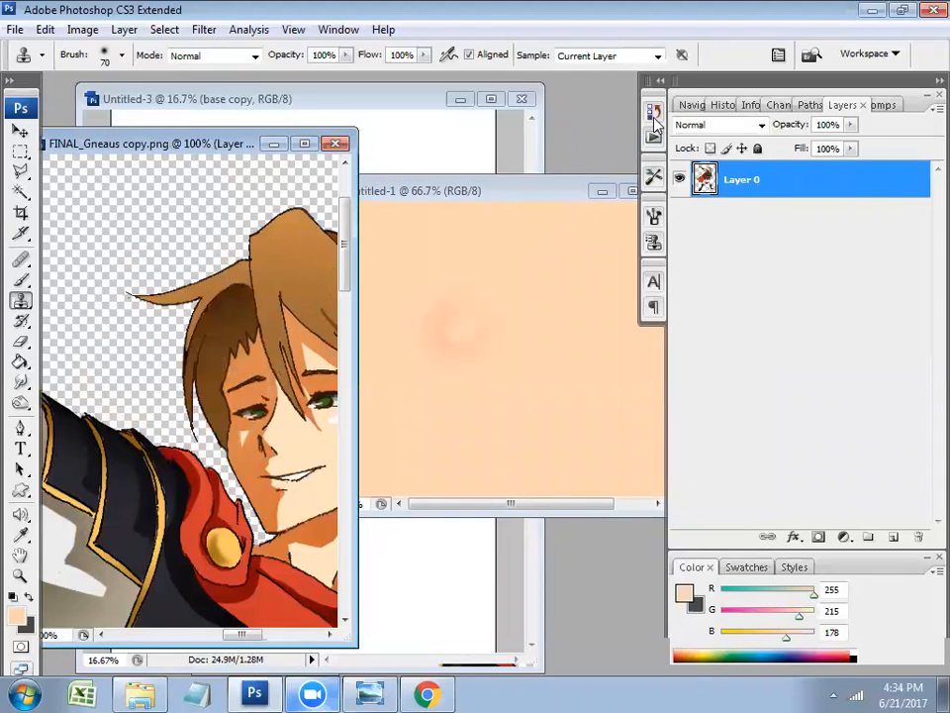
# Revert Untitled-1 through its history to the Brush Tool state with the solid red spot on the skin tone
pyautogui.click(541, 179)
pyautogui.click(652, 110)
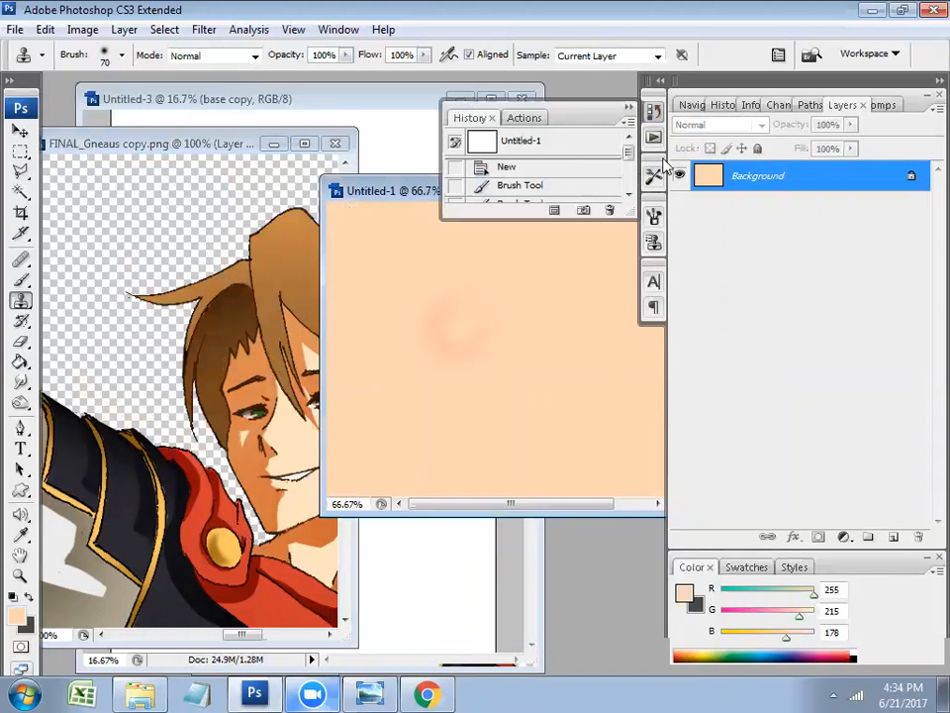
pyautogui.click(546, 167)
pyautogui.click(597, 187)
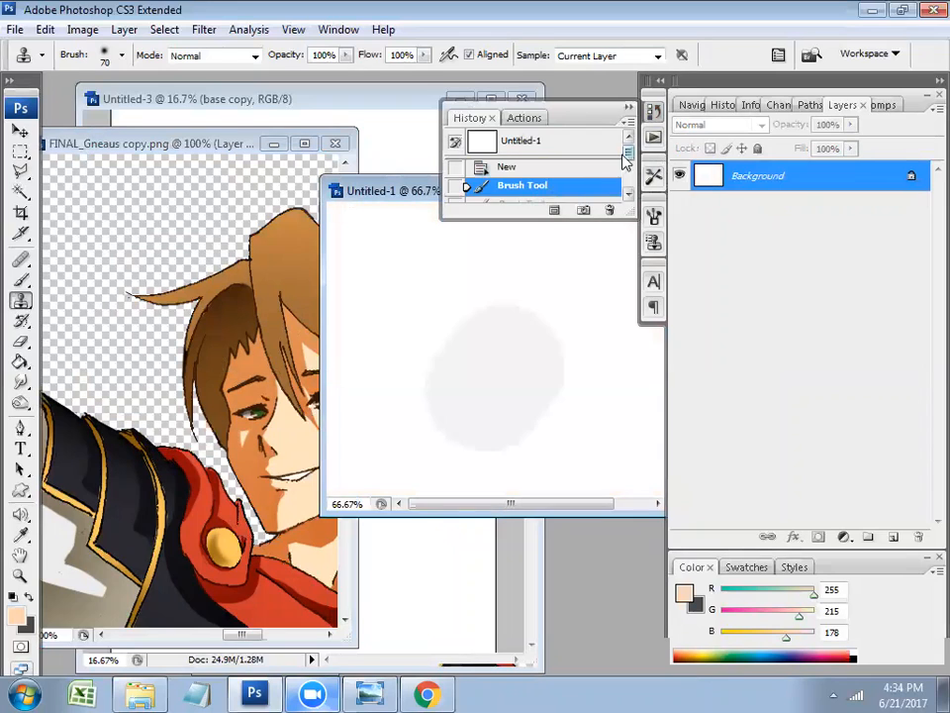
pyautogui.moveTo(626, 153); pyautogui.dragTo(628, 179)
pyautogui.click(569, 155)
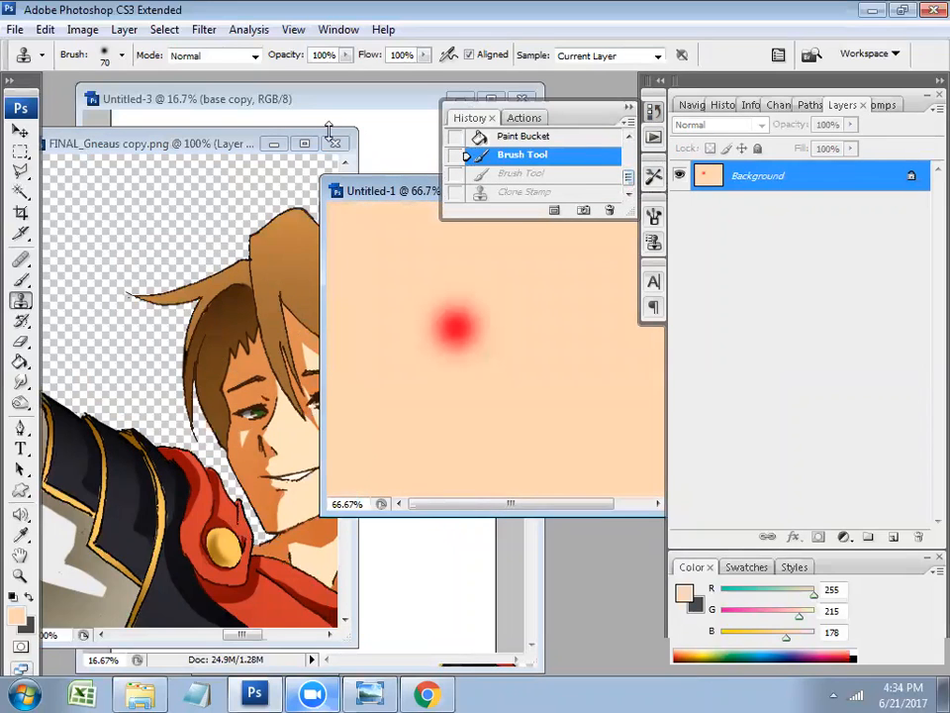
# Clone the red spot and surrounding skin tone from Untitled-1 onto the character's hair at 100% opacity
pyautogui.click(211, 149)
pyautogui.click(395, 203)
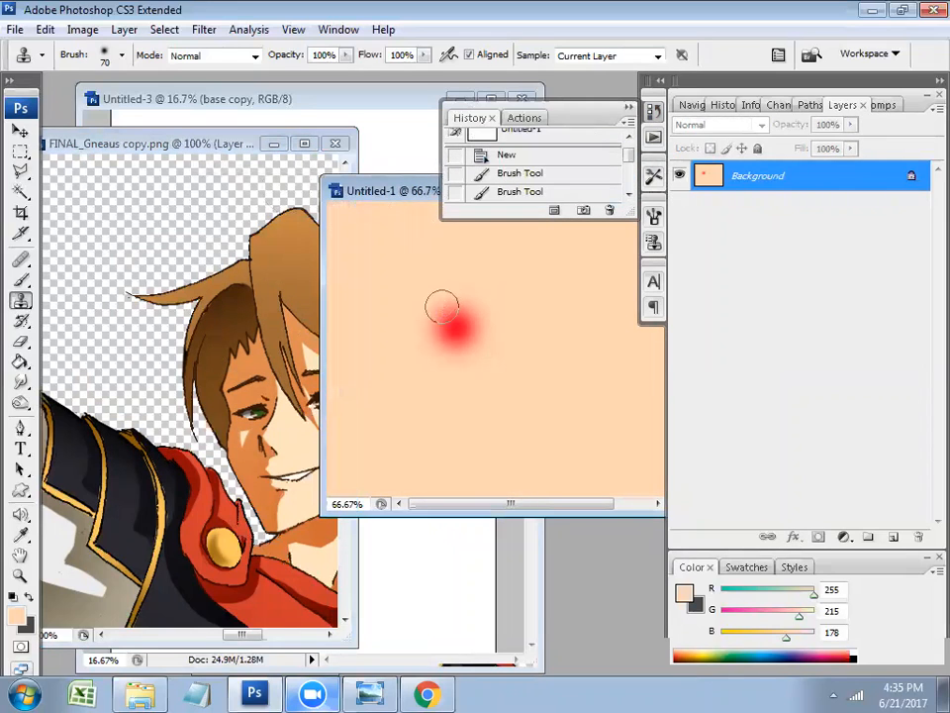
pyautogui.click(257, 152)
pyautogui.moveTo(221, 191)
pyautogui.mouseDown()
pyautogui.moveTo(190, 319)
pyautogui.moveTo(218, 290)
pyautogui.moveTo(229, 258)
pyautogui.moveTo(159, 277)
pyautogui.moveTo(235, 253)
pyautogui.mouseUp()
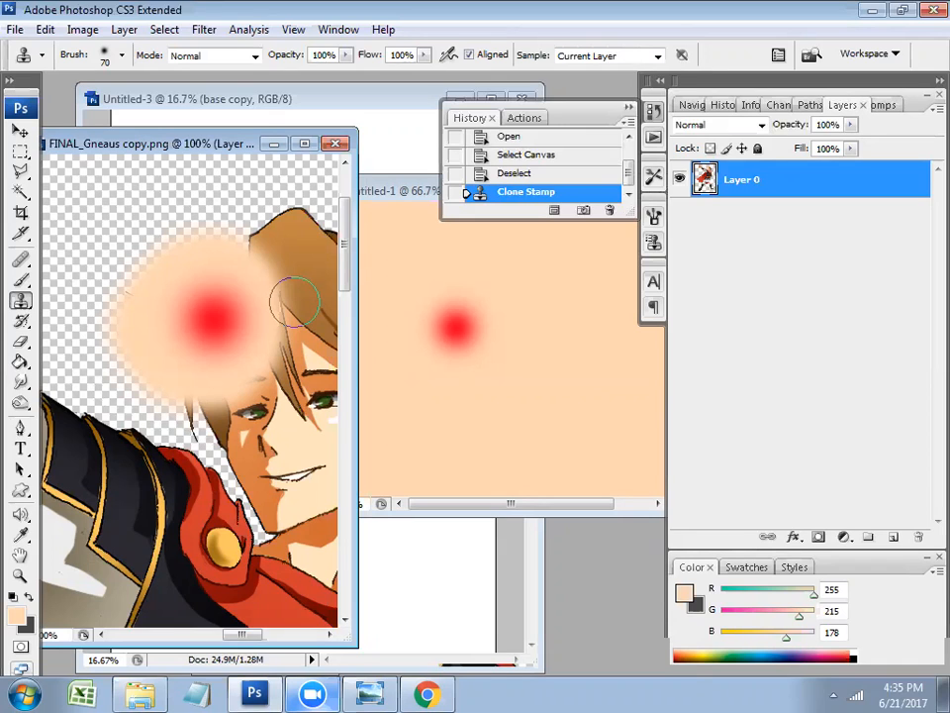
# Select the Dodge Tool for the character image
pyautogui.click(20, 403)
pyautogui.click(85, 399)
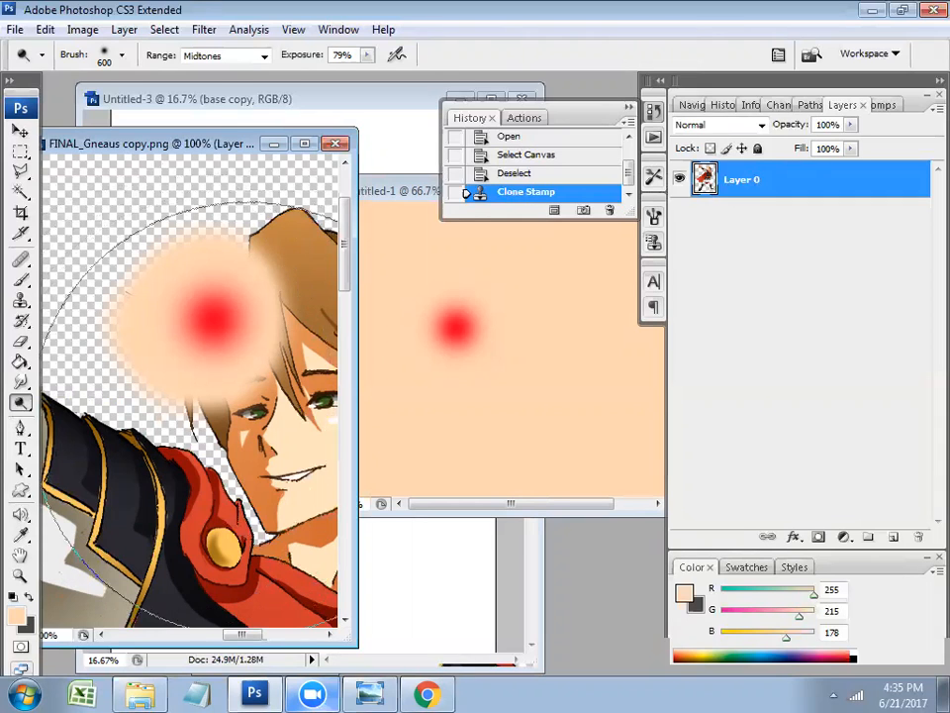
pyautogui.scroll(-3, 227, 416)
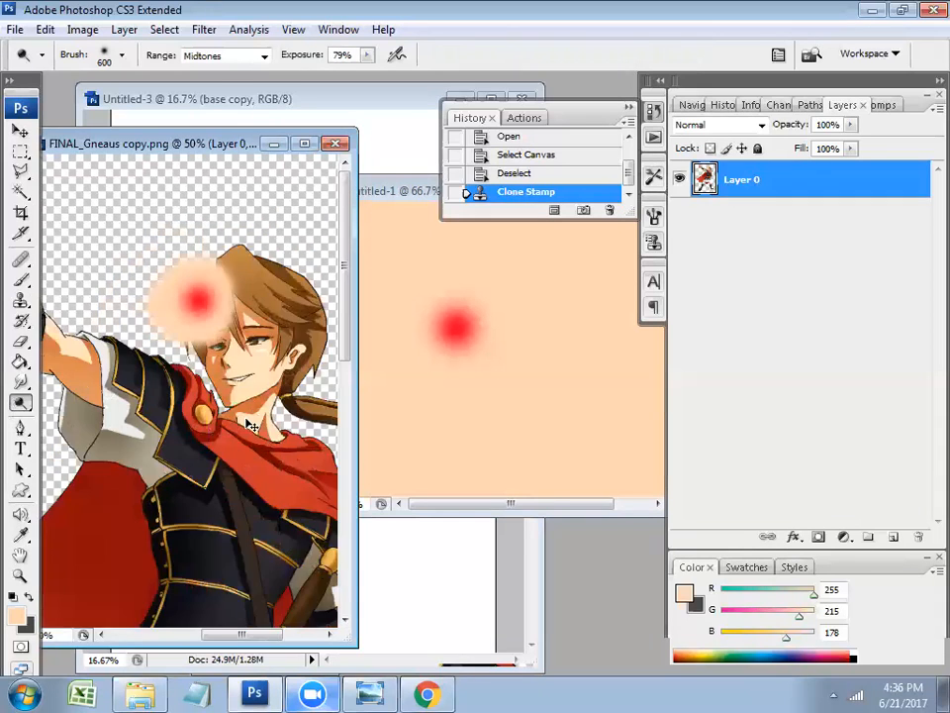
pyautogui.scroll(2, 223, 414)
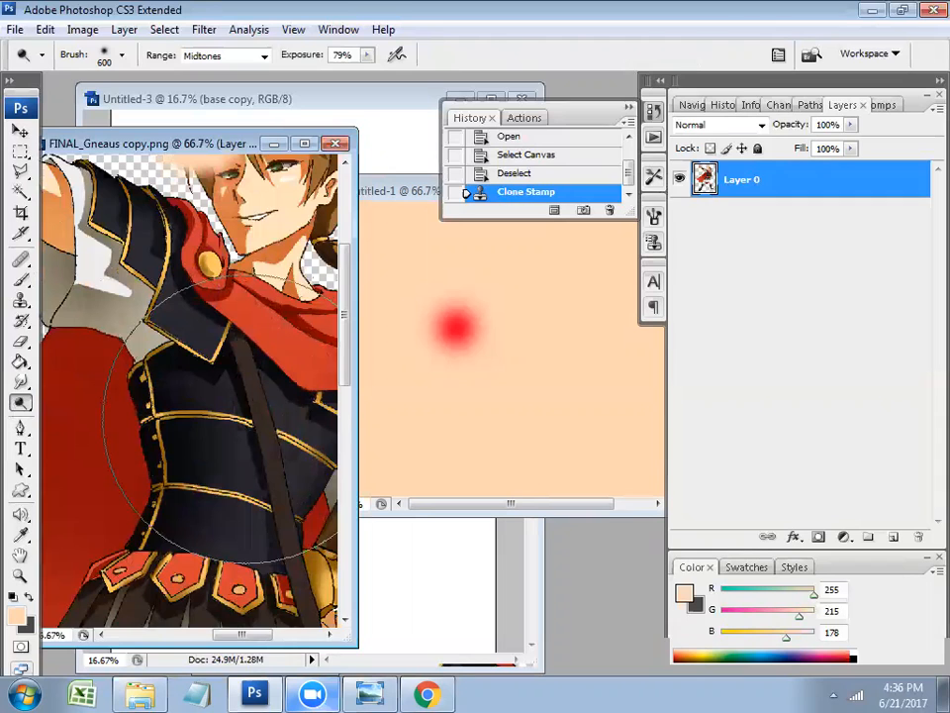
pyautogui.scroll(-1, 222, 409)
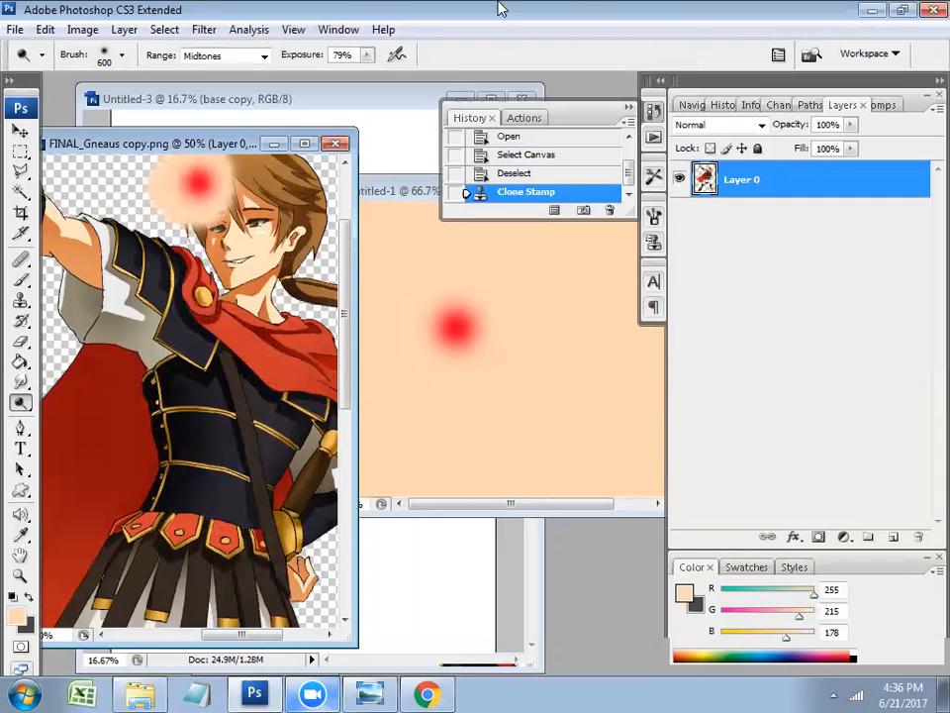
# Show the available image adjustments and the Artistic and Render filters
pyautogui.click(83, 30)
pyautogui.moveTo(107, 77)
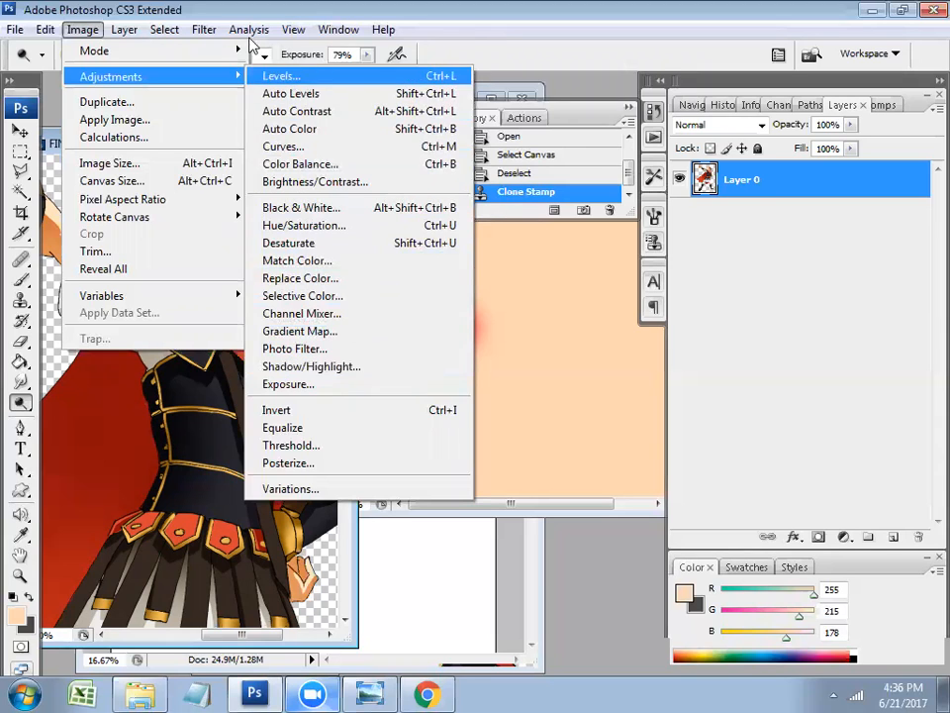
pyautogui.moveTo(198, 31)
pyautogui.moveTo(244, 203)
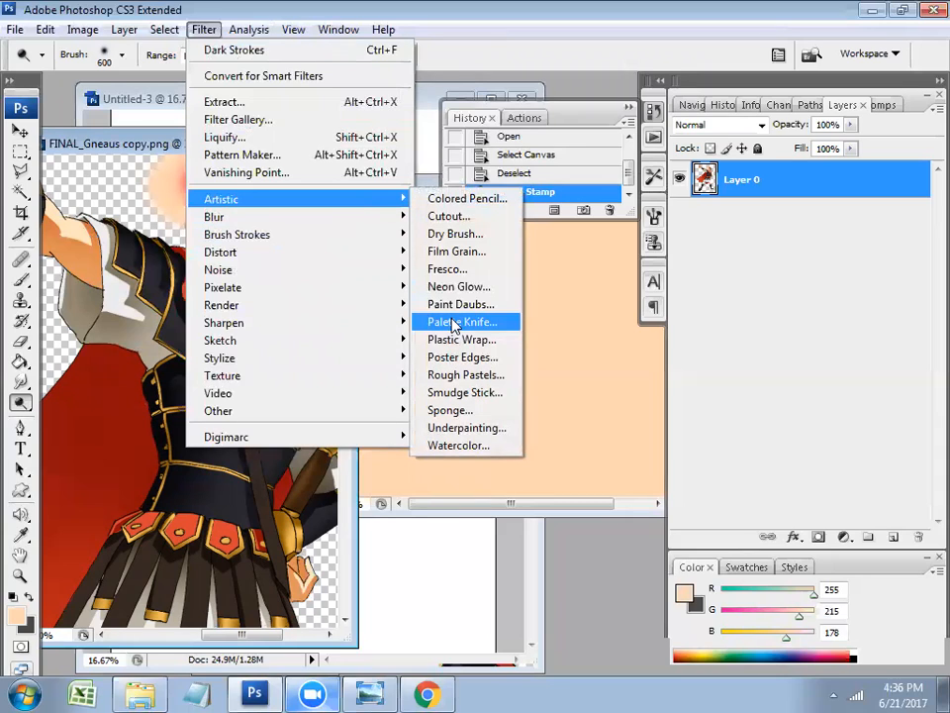
pyautogui.moveTo(314, 304)
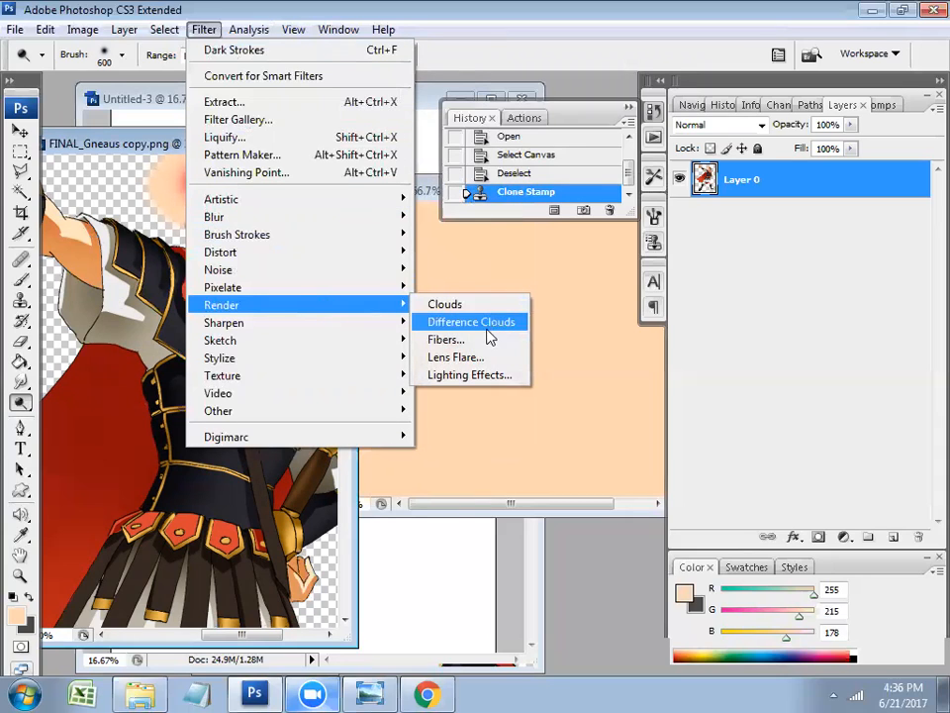
# Close the filter list and display the Default Actions set in place of the history
pyautogui.click(658, 113)
pyautogui.click(659, 113)
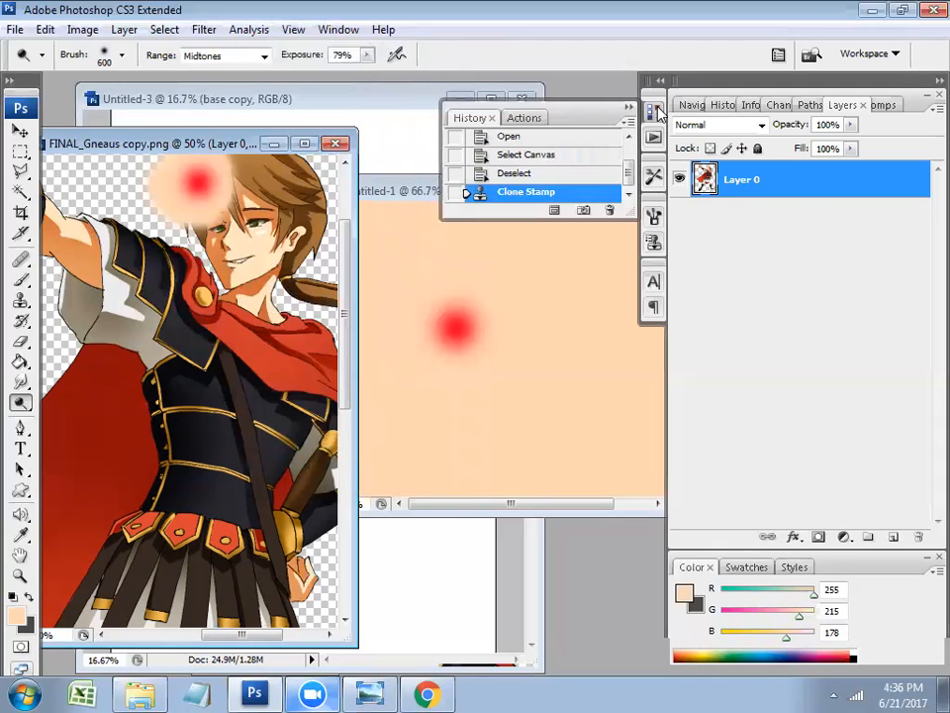
pyautogui.click(516, 118)
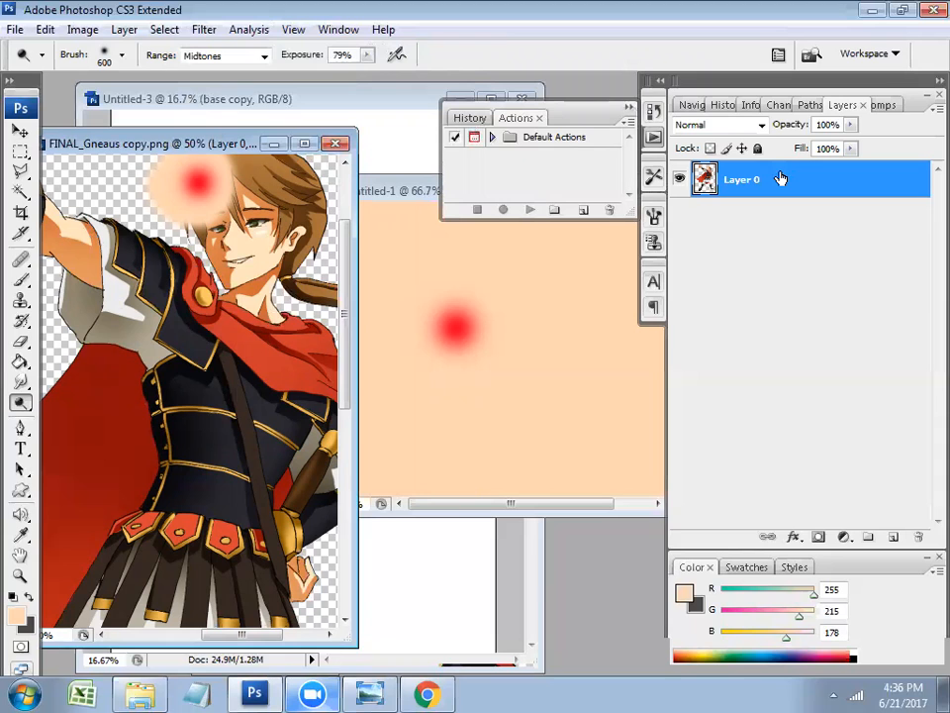
# Show the Noise, Blur and Artistic filters, and preview Paint Daubs on the character image
pyautogui.click(208, 29)
pyautogui.moveTo(402, 275)
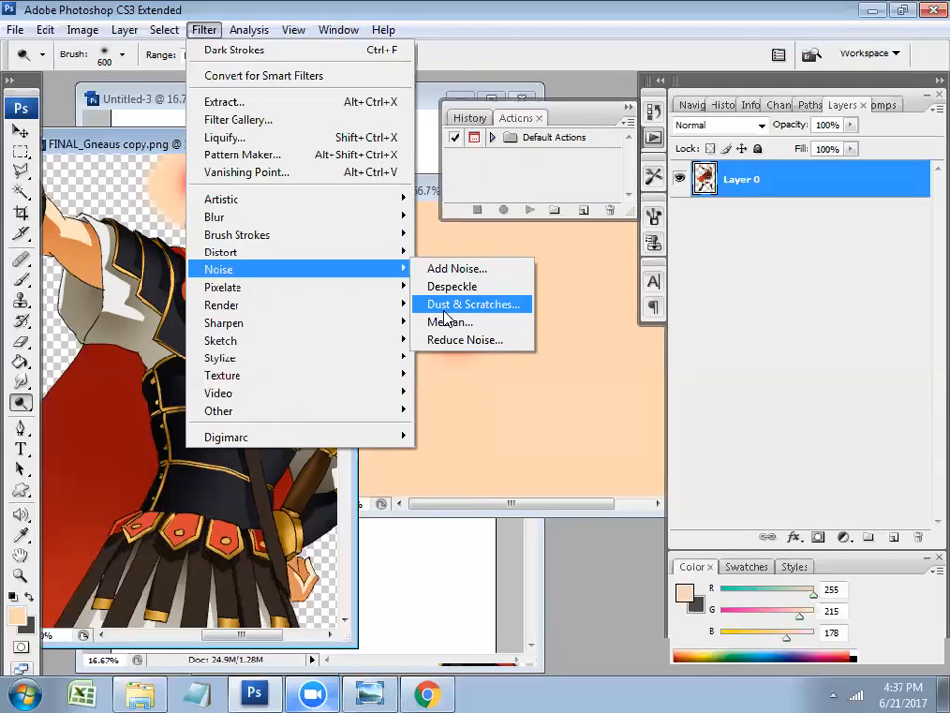
pyautogui.moveTo(303, 286)
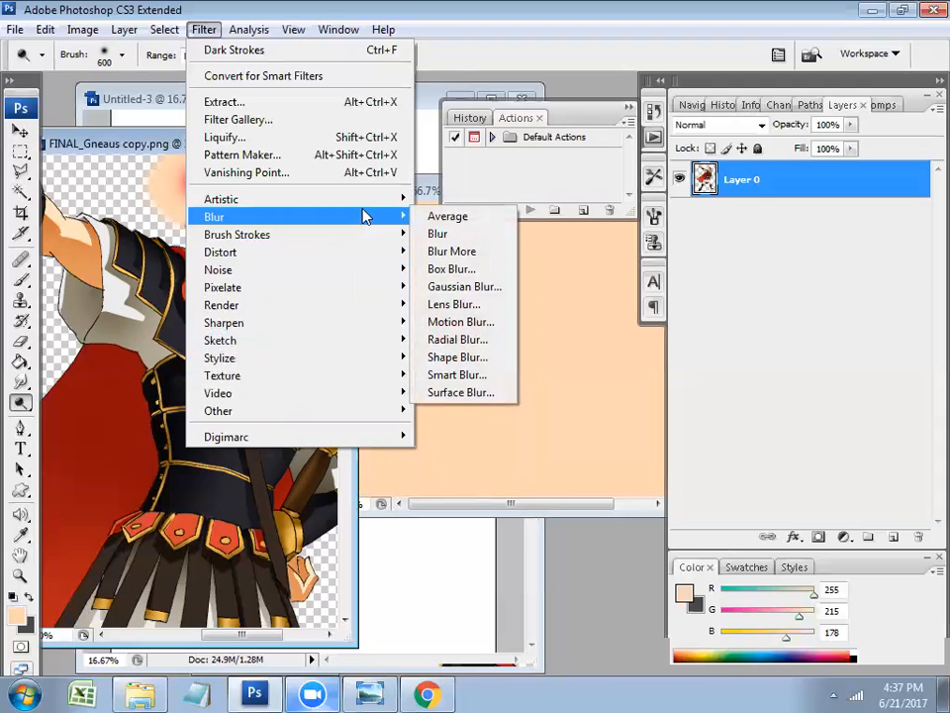
pyautogui.moveTo(370, 208)
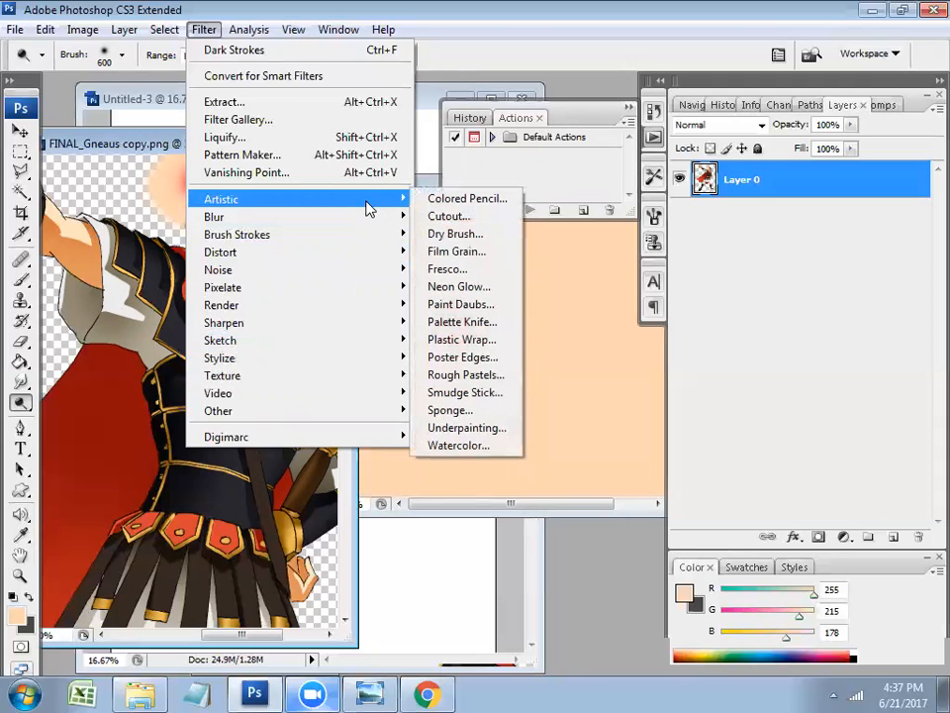
pyautogui.click(467, 305)
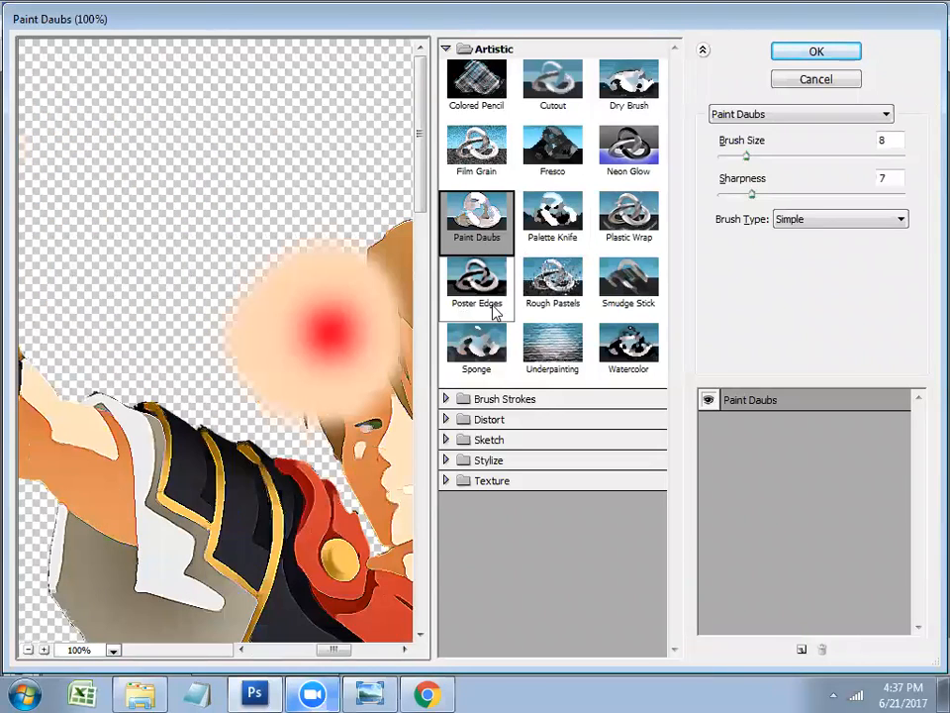
# Preview the Poster Edges, Film Grain, Colored Pencil, Fresco and Neon Glow filters on the character
pyautogui.click(476, 282)
pyautogui.click(476, 146)
pyautogui.click(476, 84)
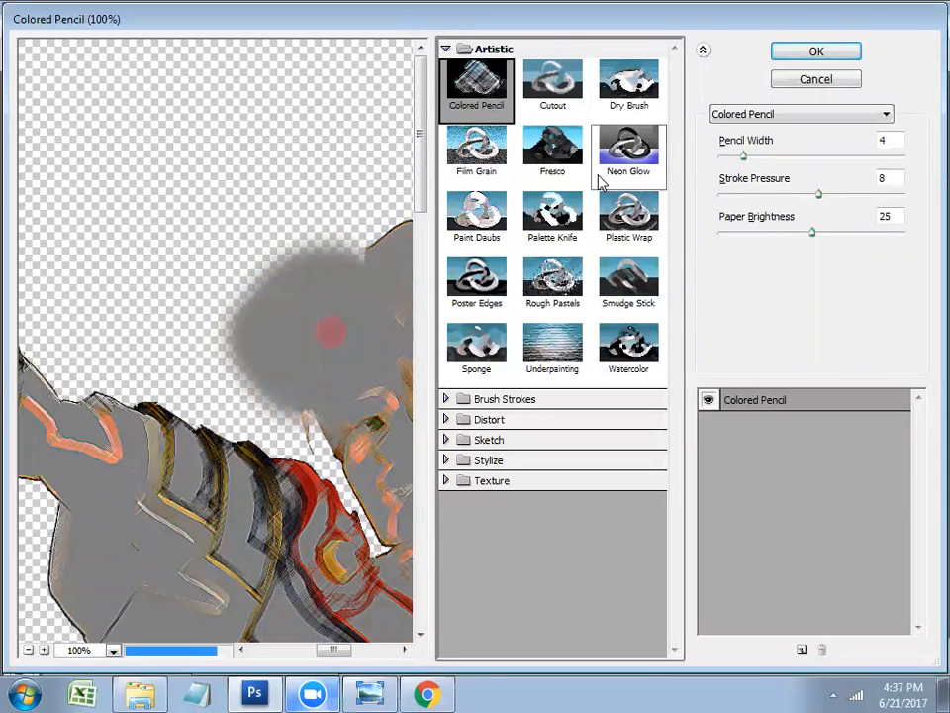
pyautogui.click(552, 147)
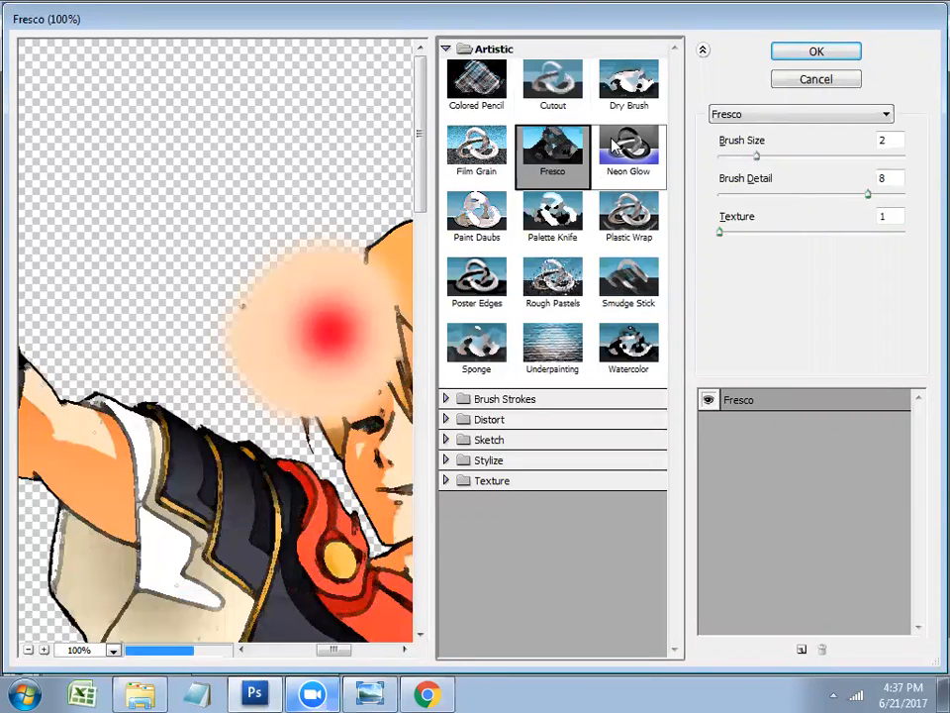
pyautogui.click(633, 151)
pyautogui.moveTo(187, 384); pyautogui.dragTo(60, 178)
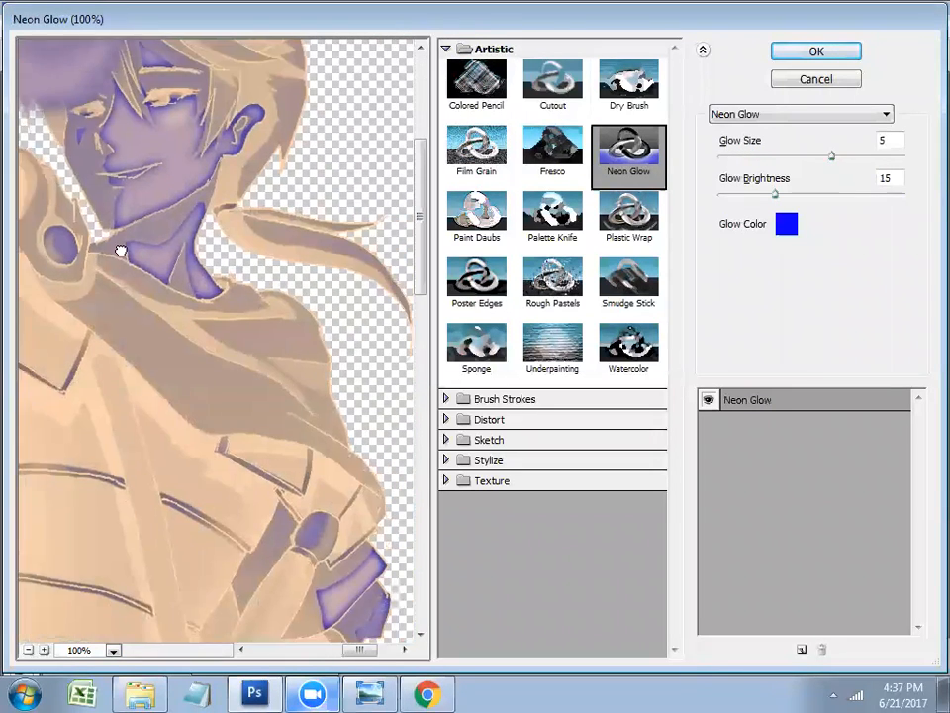
# Compare further Artistic filter previews on the character, including Paint Daubs, Palette Knife, Film Grain, Fresco, Poster Edges, Sponge and Rough Pastels
pyautogui.click(500, 225)
pyautogui.click(552, 213)
pyautogui.click(552, 277)
pyautogui.click(476, 213)
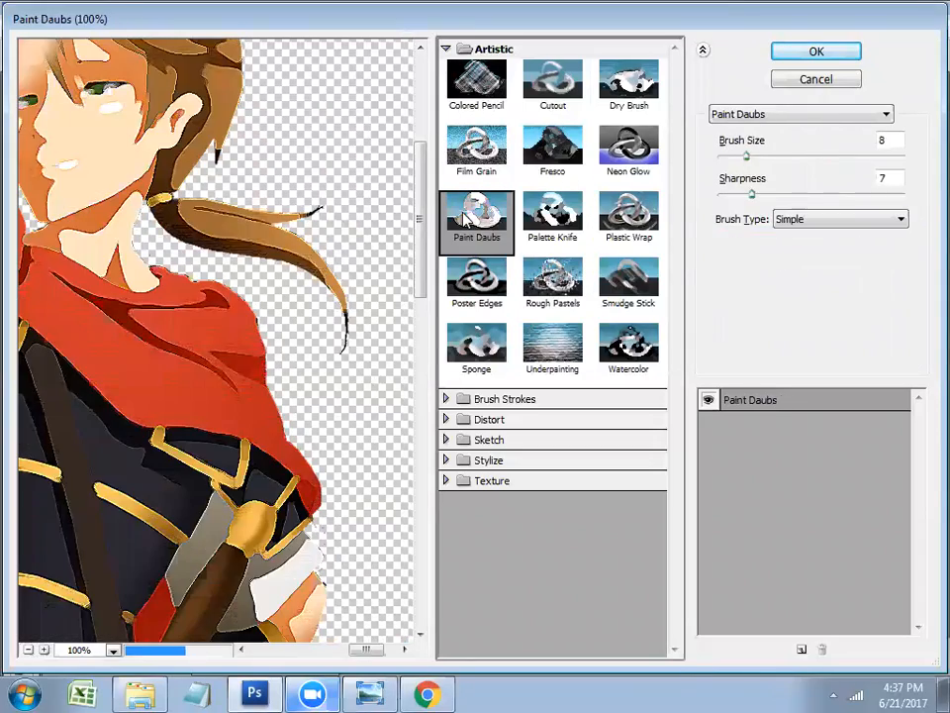
pyautogui.click(471, 172)
pyautogui.click(552, 149)
pyautogui.click(552, 215)
pyautogui.click(476, 216)
pyautogui.click(498, 300)
pyautogui.click(483, 344)
pyautogui.click(552, 282)
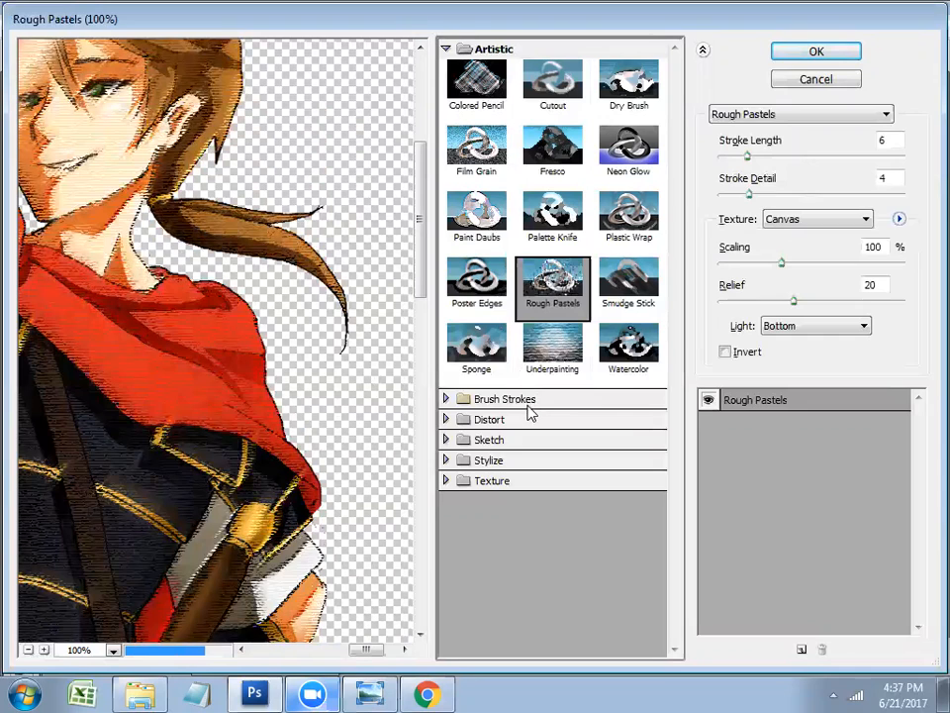
# Preview the Brush Strokes filters, including Angled Strokes, Accented Edges, Dark Strokes, Ink Outlines, Spatter and Crosshatch, and leave the gallery without applying any
pyautogui.click(530, 404)
pyautogui.click(552, 433)
pyautogui.click(476, 433)
pyautogui.click(476, 498)
pyautogui.click(554, 504)
pyautogui.click(479, 507)
pyautogui.click(633, 499)
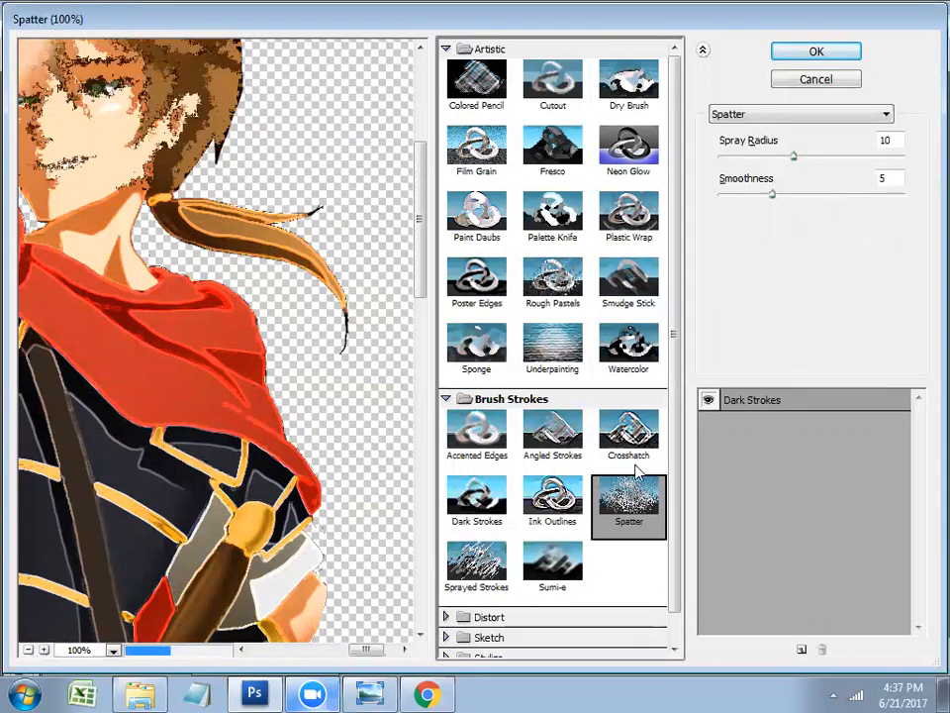
pyautogui.click(632, 441)
pyautogui.click(837, 83)
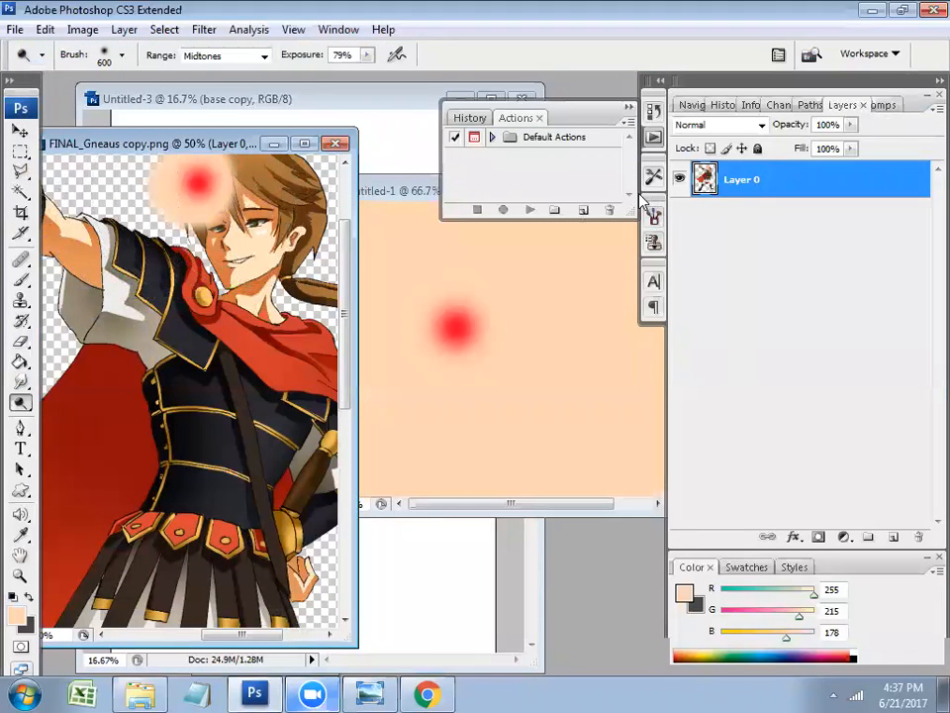
# Move the character document window clear of the tool palette
pyautogui.moveTo(159, 149); pyautogui.dragTo(233, 125)
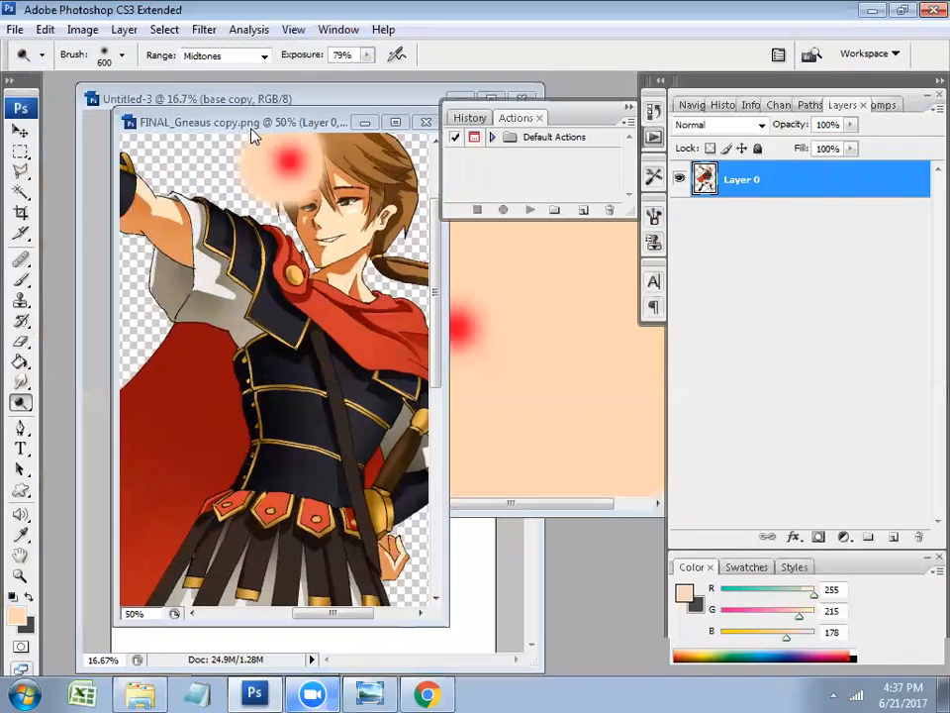
# Close the FINAL_Gneaus copy.png document without saving its changes
pyautogui.doubleClick(355, 121)
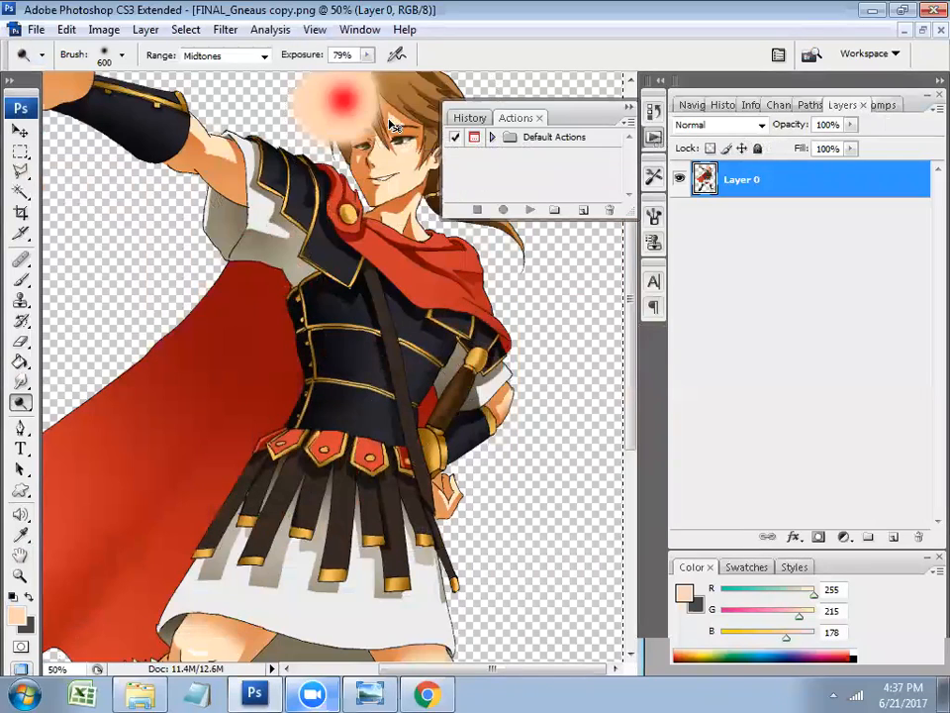
pyautogui.scroll(-3, 404, 120)
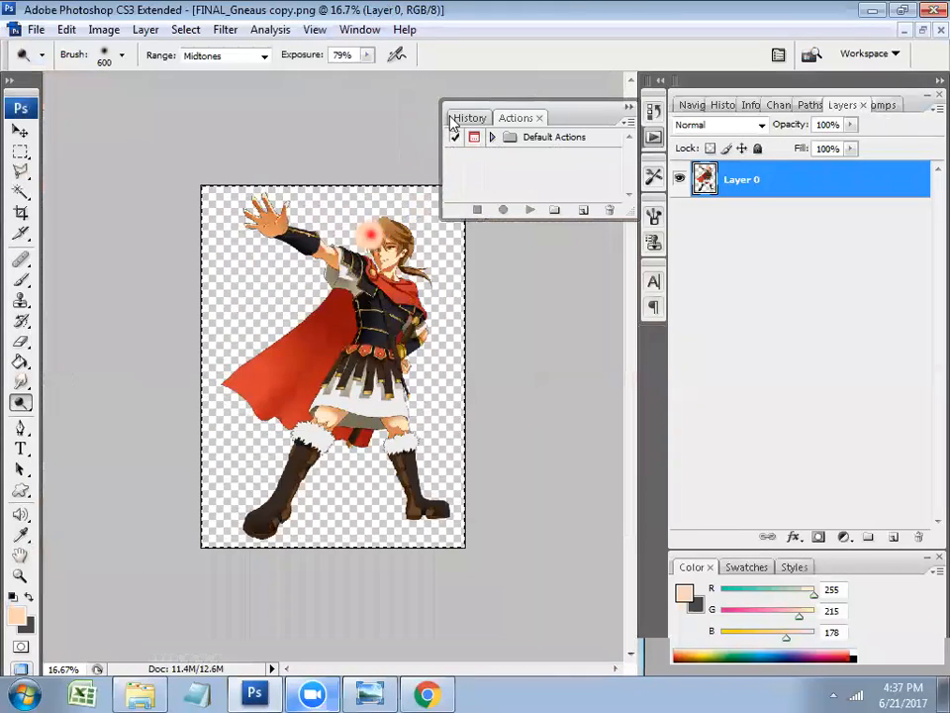
pyautogui.press('f')
pyautogui.press('f')
pyautogui.press('f')
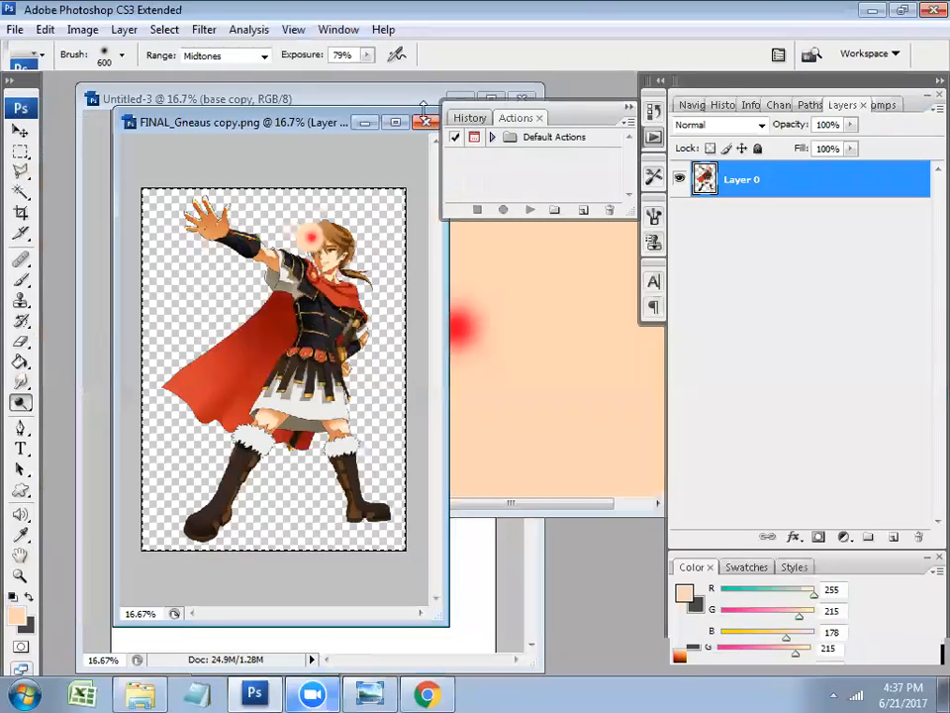
pyautogui.click(426, 121)
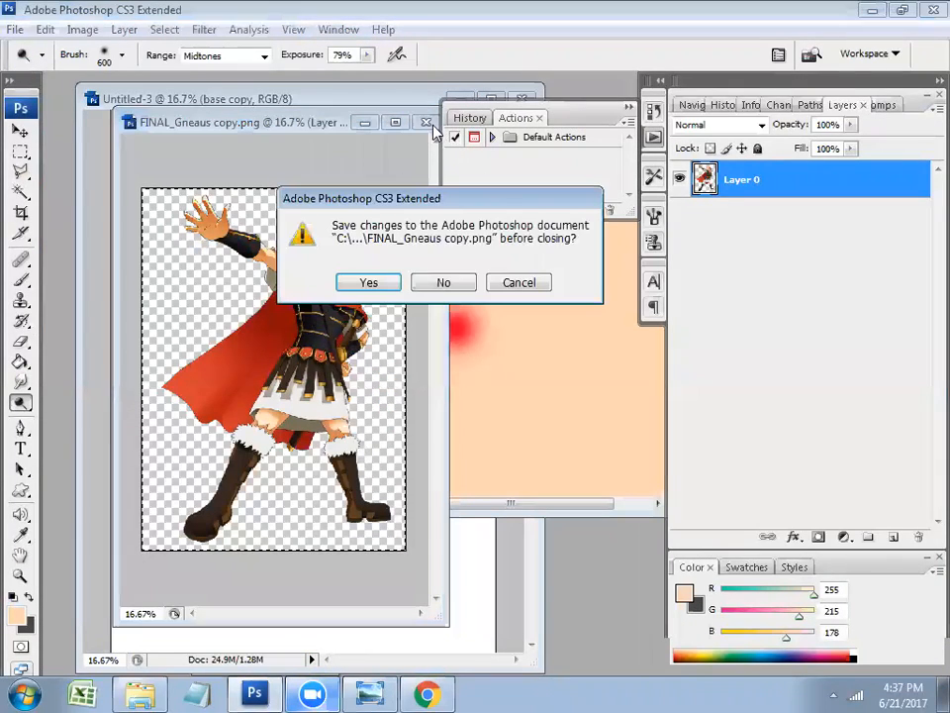
pyautogui.click(421, 282)
# Create a new document with the Clipboard preset at 1479 × 2244 pixels and paste the copied character into it
pyautogui.click(16, 29)
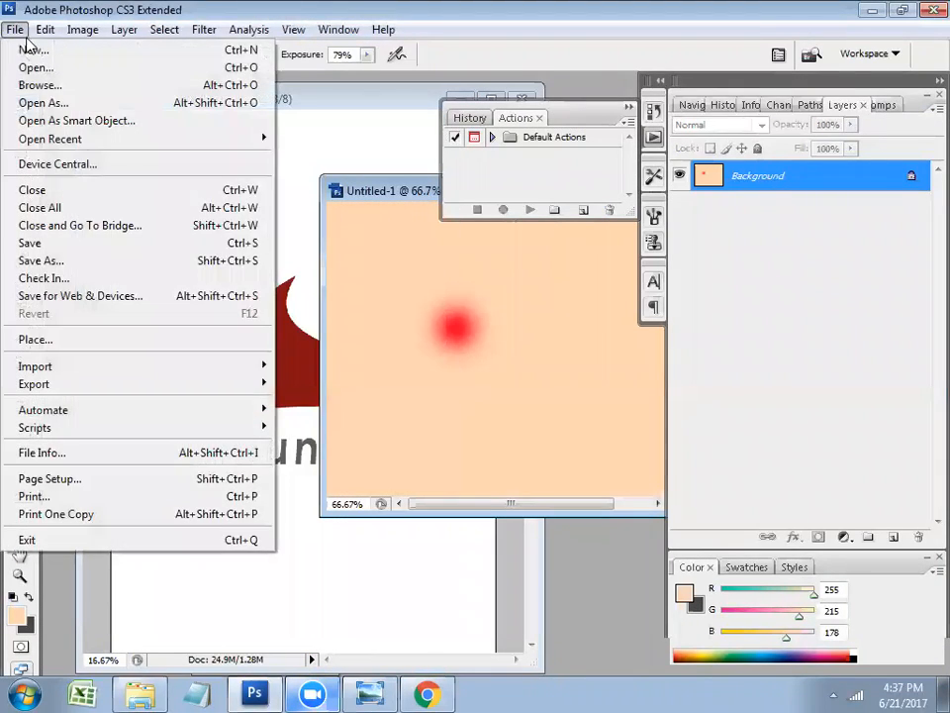
pyautogui.click(29, 47)
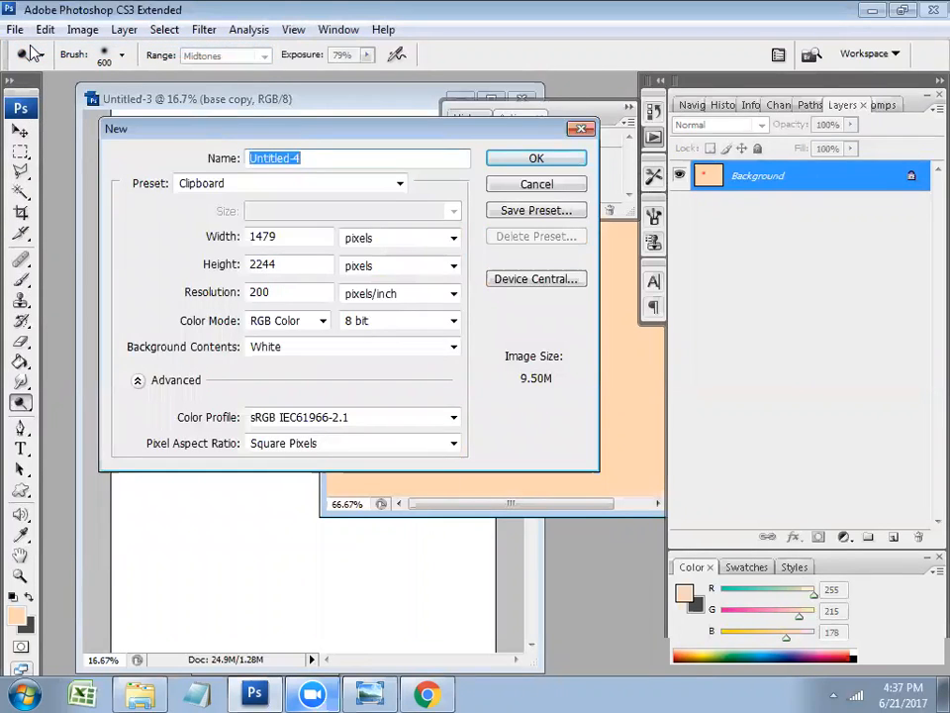
pyautogui.press('Return')
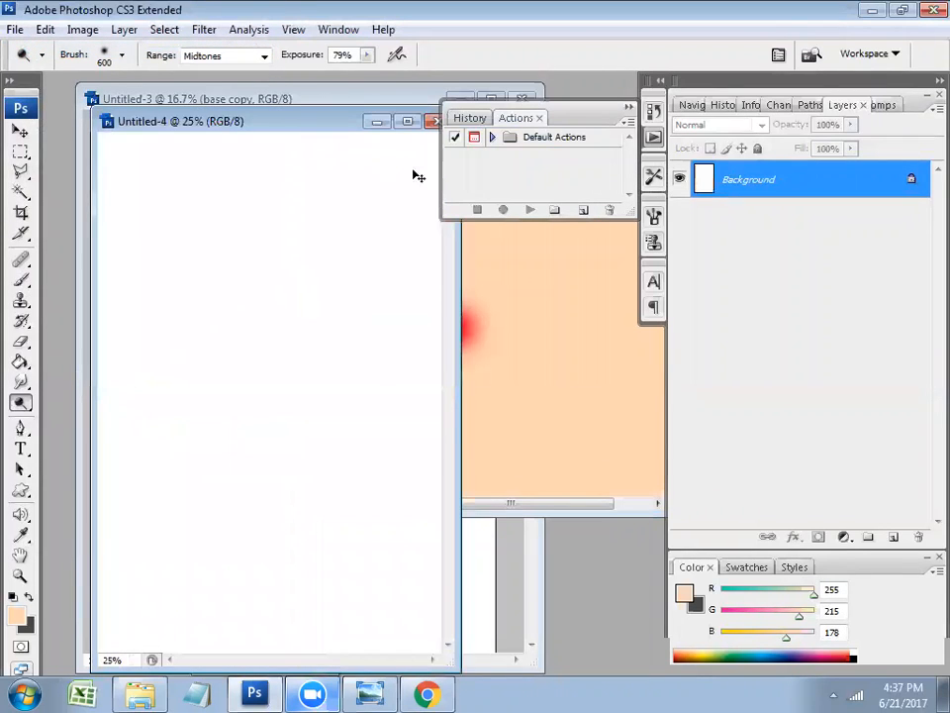
pyautogui.hotkey('ctrl', 'v')
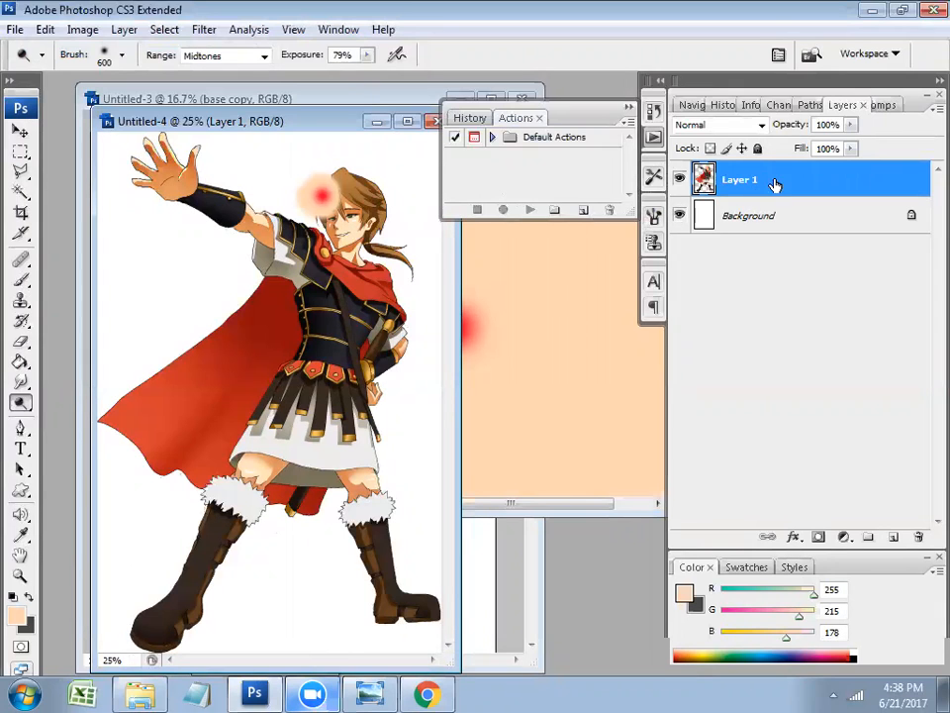
# Duplicate the pasted character layer within the same document as Layer 1 copy
pyautogui.rightClick(811, 183)
pyautogui.click(795, 239)
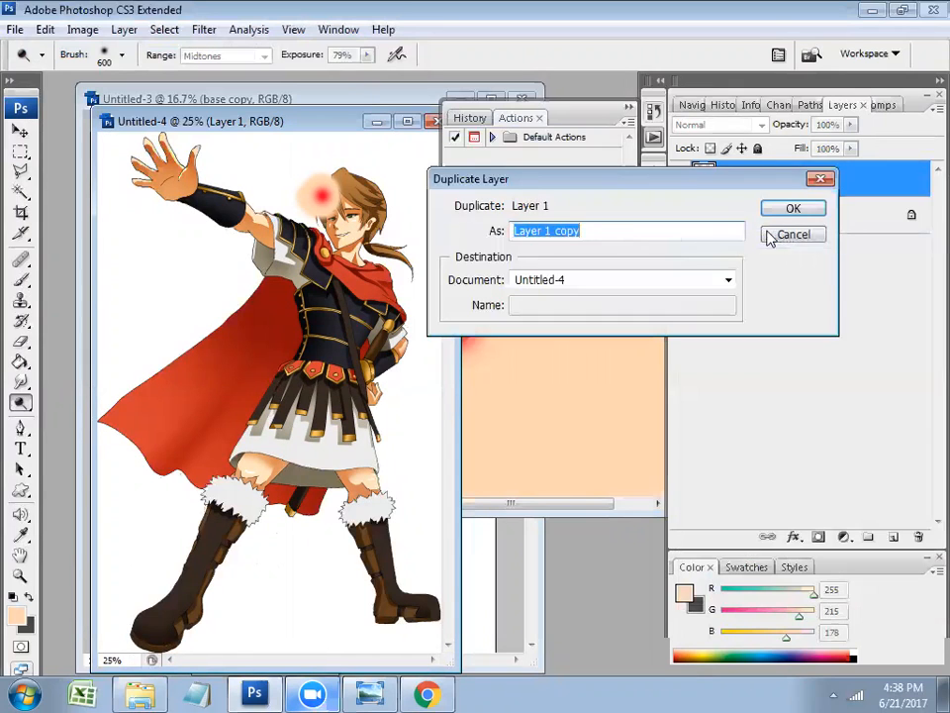
pyautogui.click(791, 209)
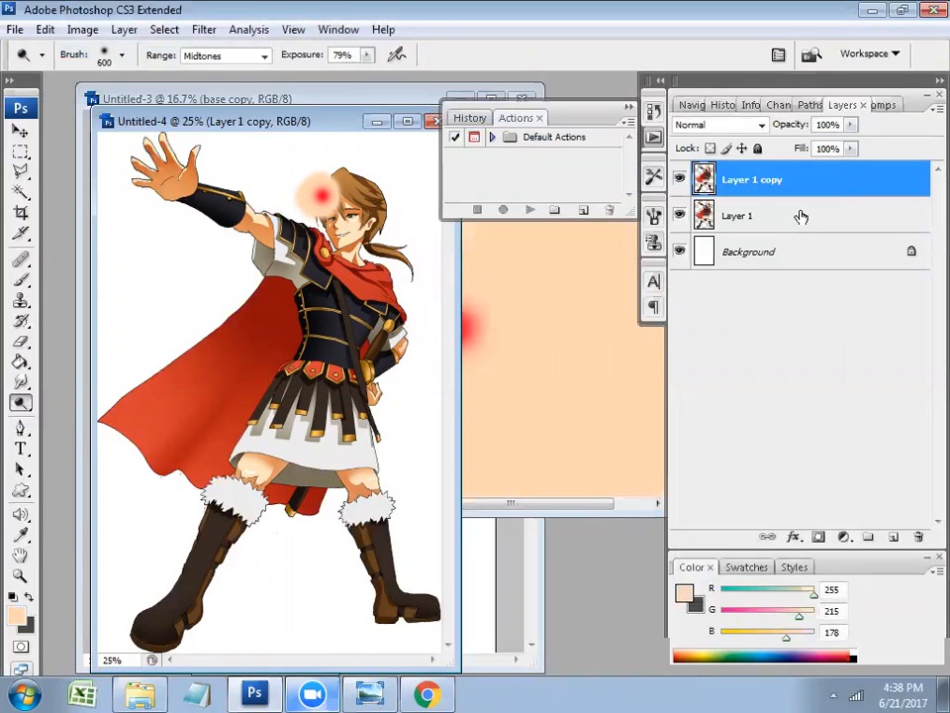
pyautogui.click(204, 30)
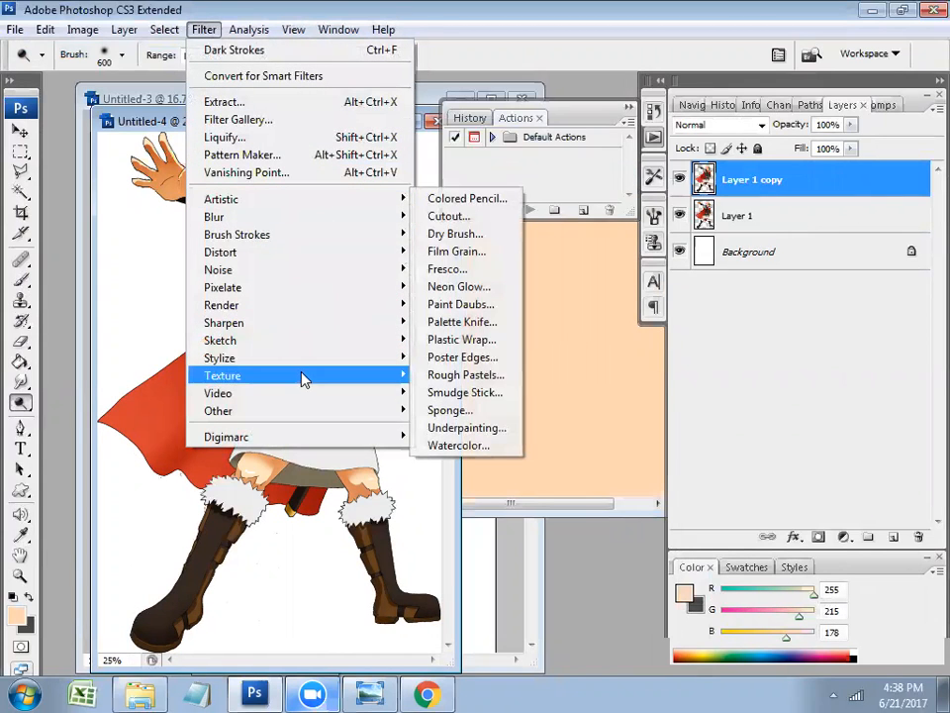
pyautogui.moveTo(303, 351)
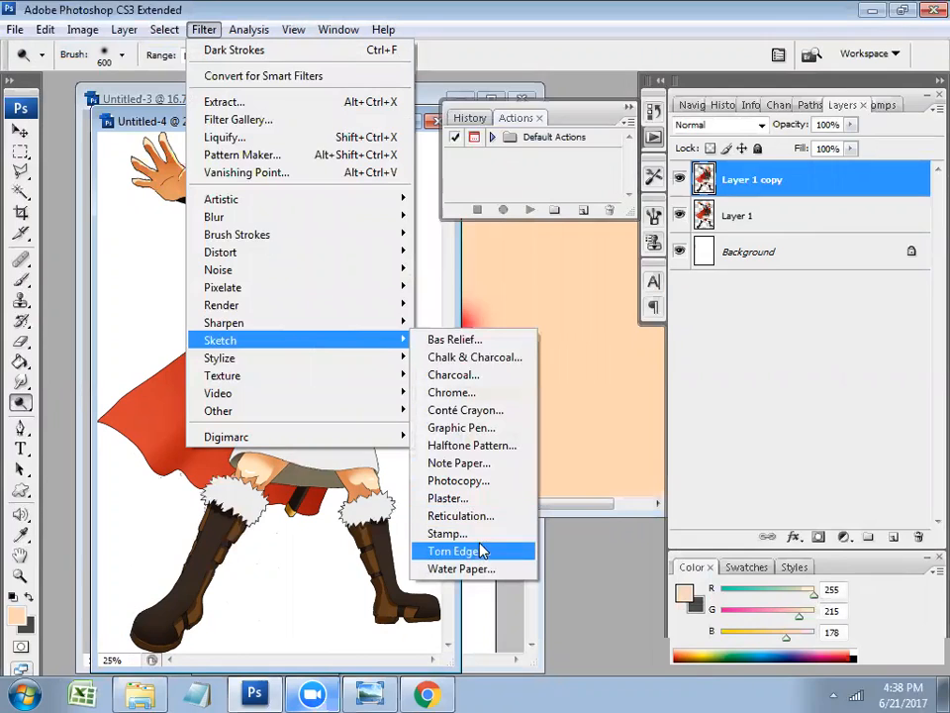
pyautogui.click(475, 445)
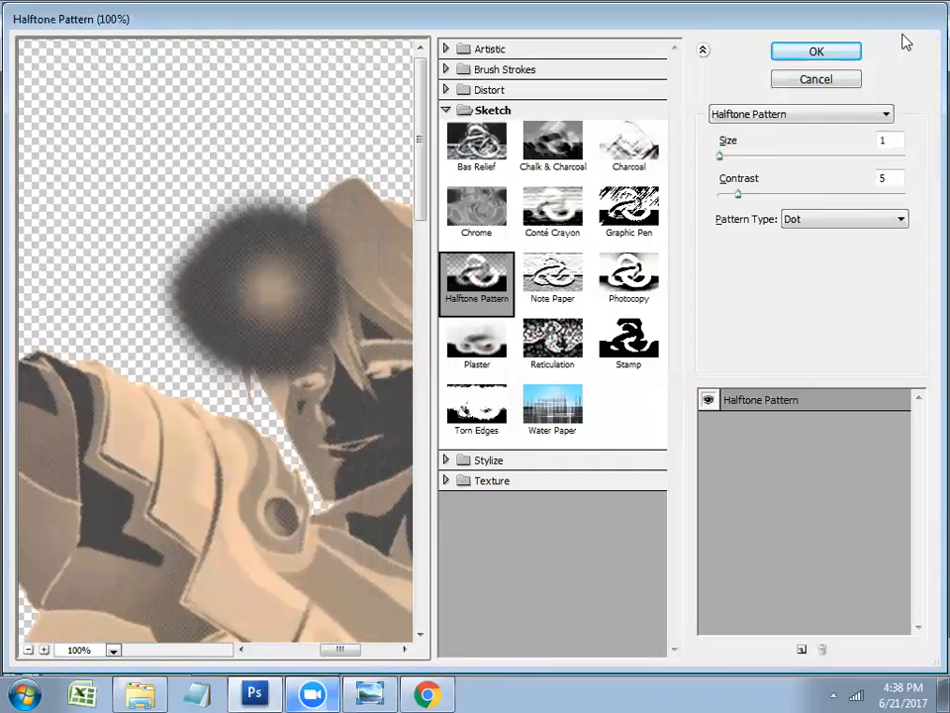
pyautogui.click(844, 78)
# Set the foreground color to pure white
pyautogui.click(16, 616)
pyautogui.click(382, 303)
pyautogui.click(808, 290)
pyautogui.press('o')
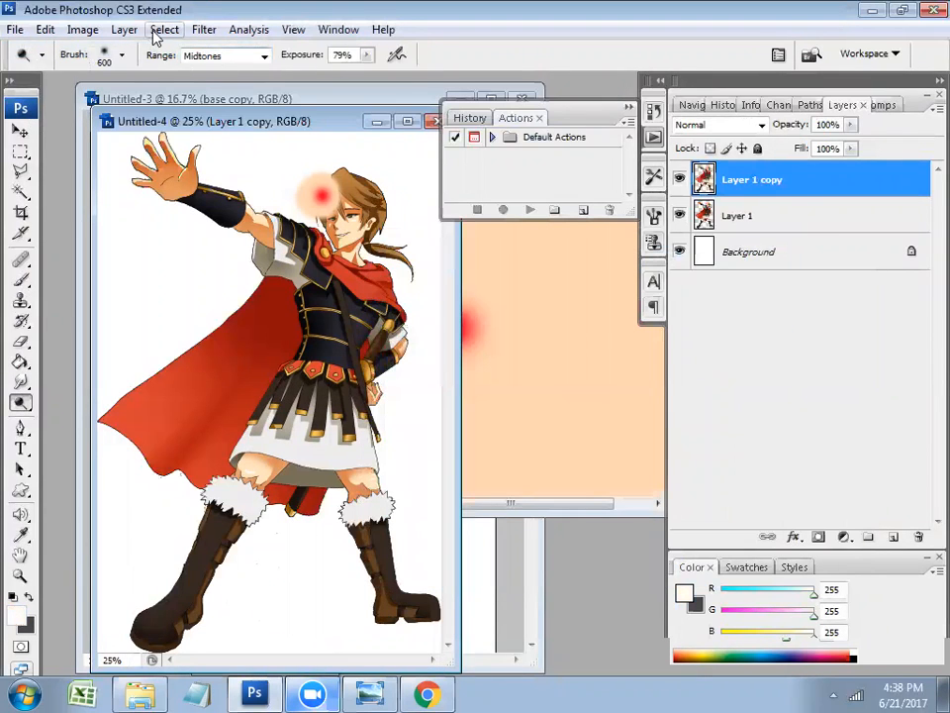
pyautogui.click(203, 30)
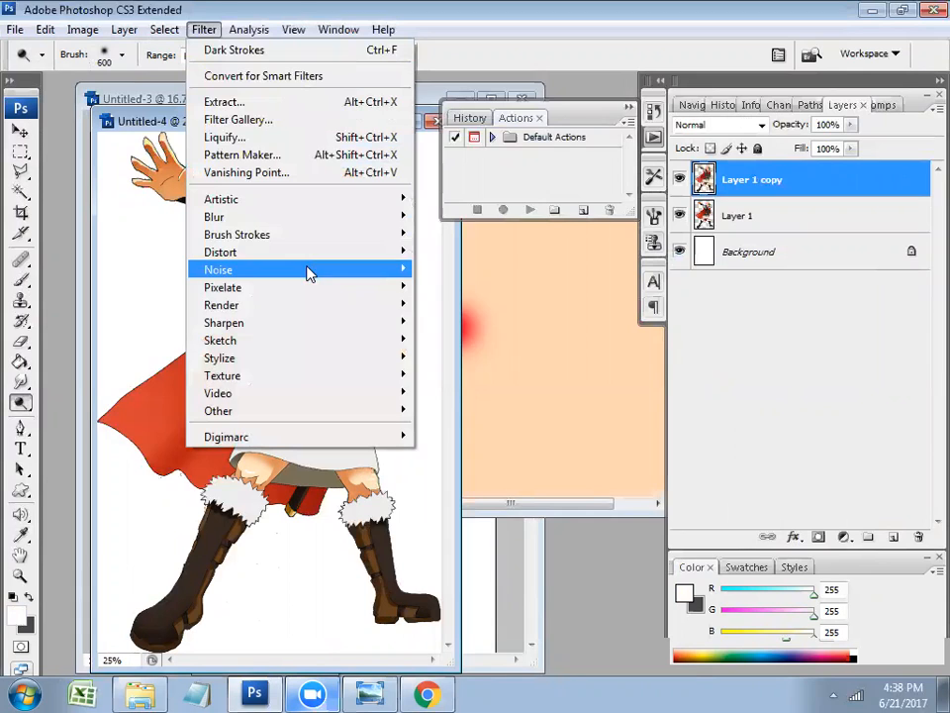
pyautogui.moveTo(322, 340)
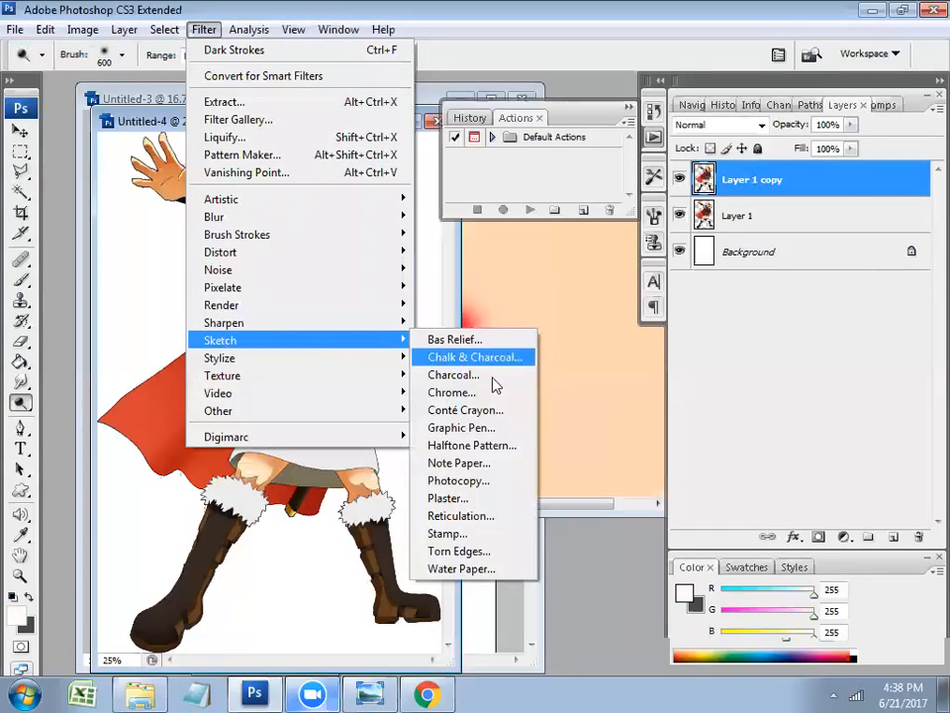
pyautogui.click(486, 447)
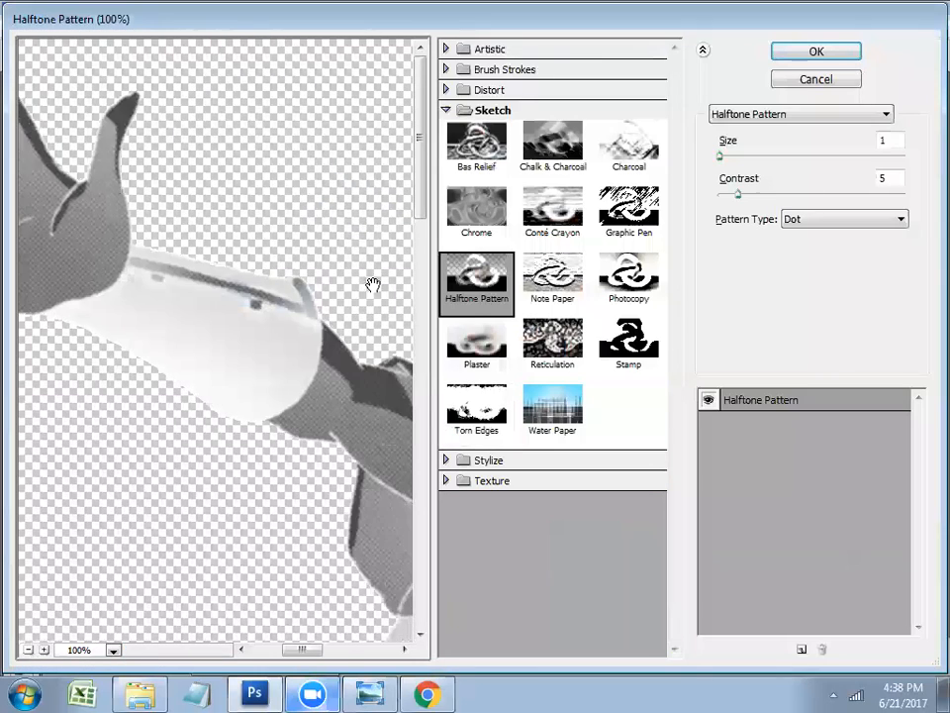
pyautogui.click(828, 84)
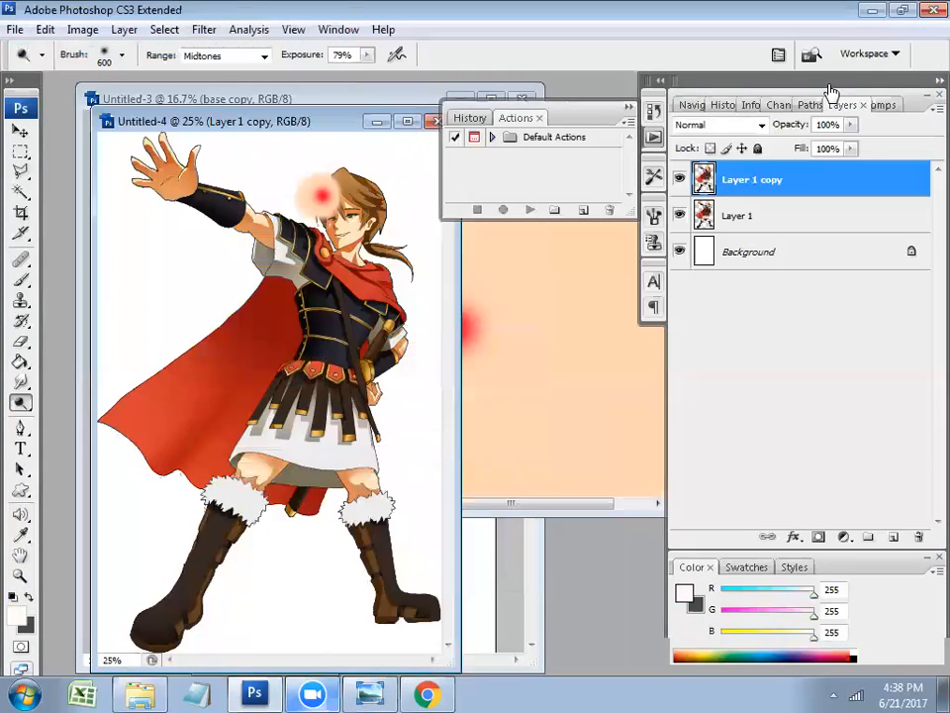
# Swap the foreground and background colors, and set the new foreground color to black (000000)
pyautogui.click(29, 597)
pyautogui.click(16, 615)
pyautogui.moveTo(577, 471); pyautogui.dragTo(384, 537)
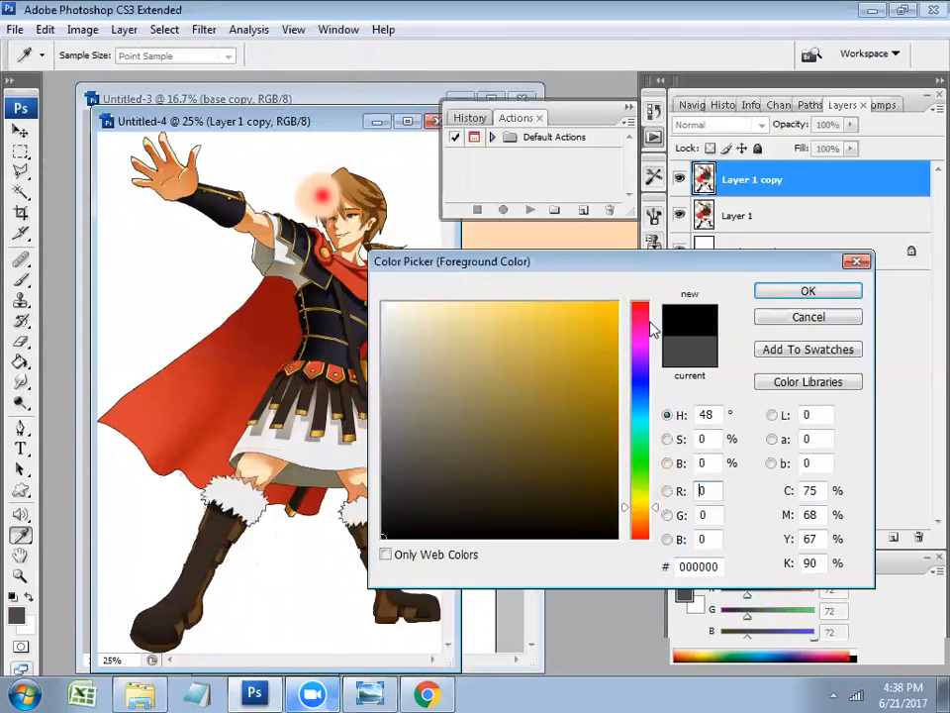
pyautogui.click(808, 291)
# Apply the Halftone Pattern sketch filter with the Dot pattern to Layer 1 copy, raising its contrast and size
pyautogui.click(201, 30)
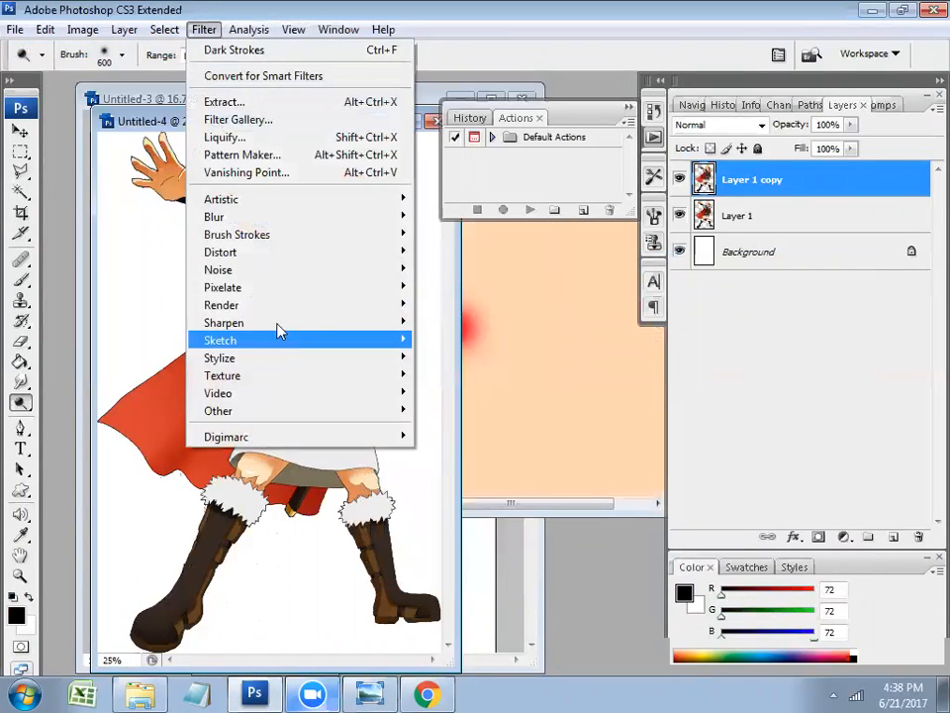
pyautogui.moveTo(320, 353)
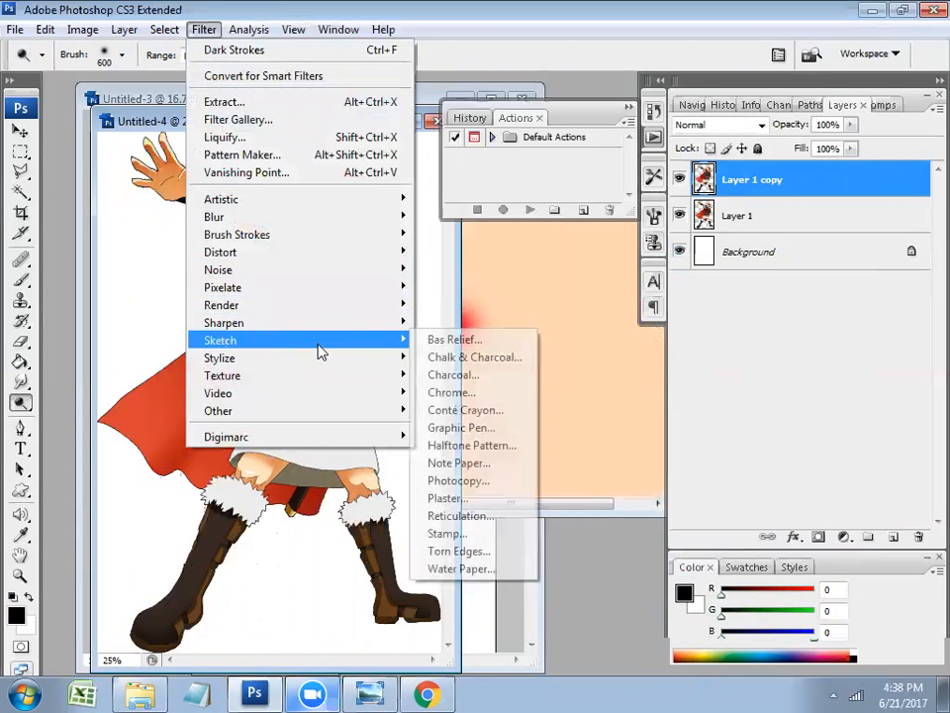
pyautogui.click(485, 446)
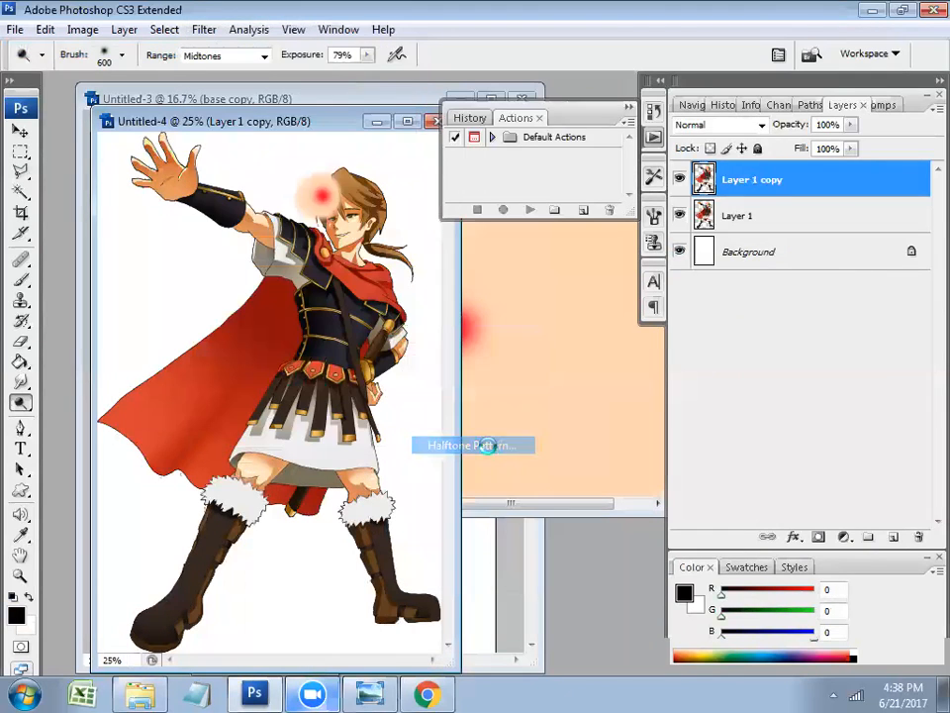
pyautogui.moveTo(301, 310); pyautogui.dragTo(123, 333)
pyautogui.moveTo(381, 349); pyautogui.dragTo(275, 258)
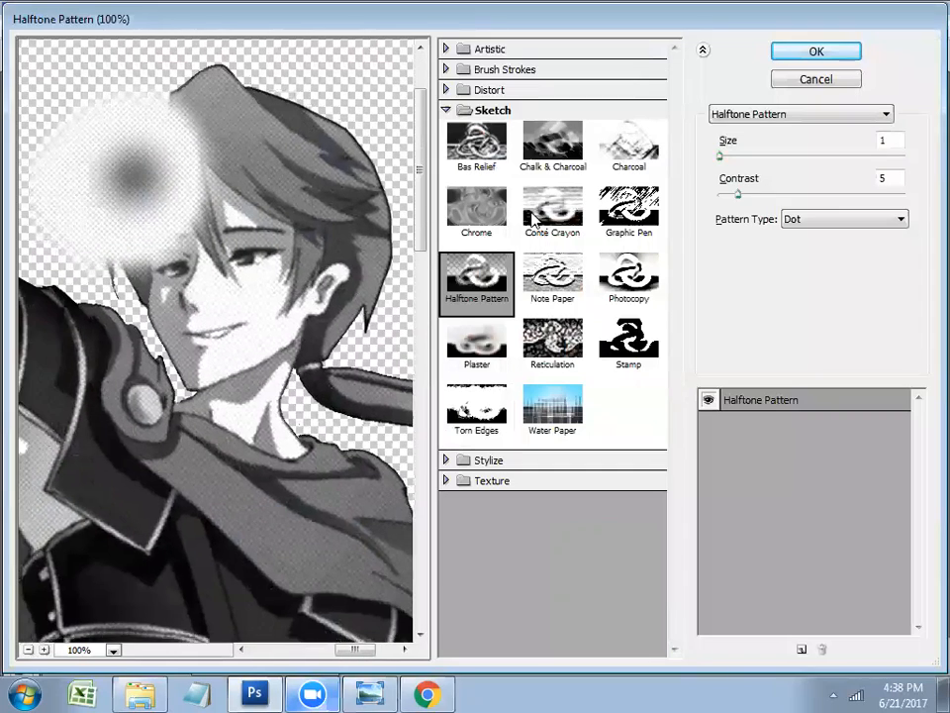
pyautogui.click(758, 195)
pyautogui.click(747, 158)
pyautogui.click(814, 51)
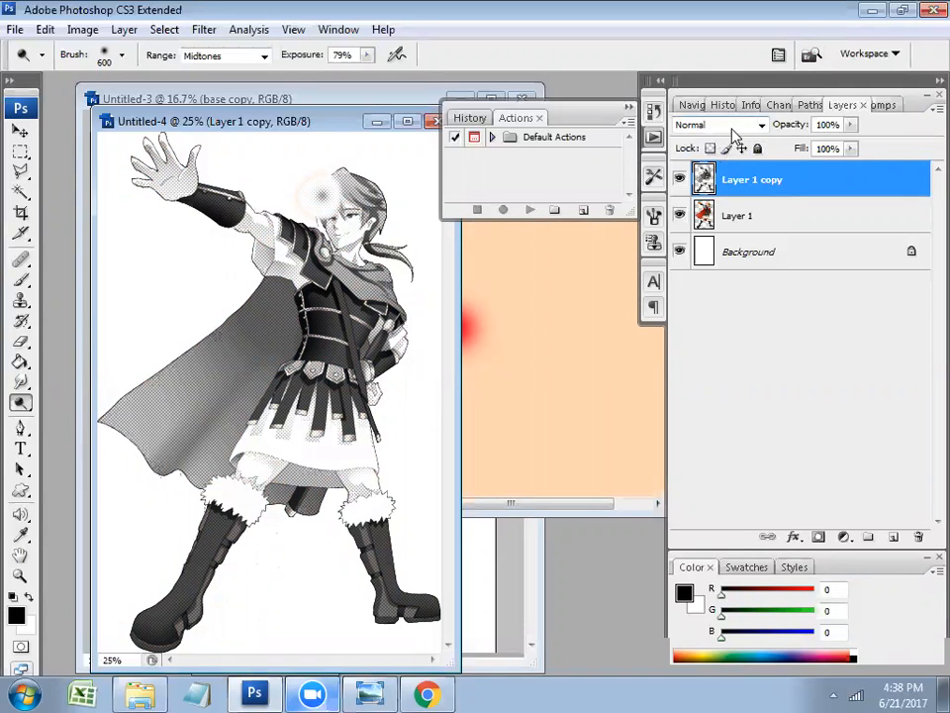
# Try the Dissolve and Darken blend modes on the halftone layer, returning to Dissolve
pyautogui.click(735, 127)
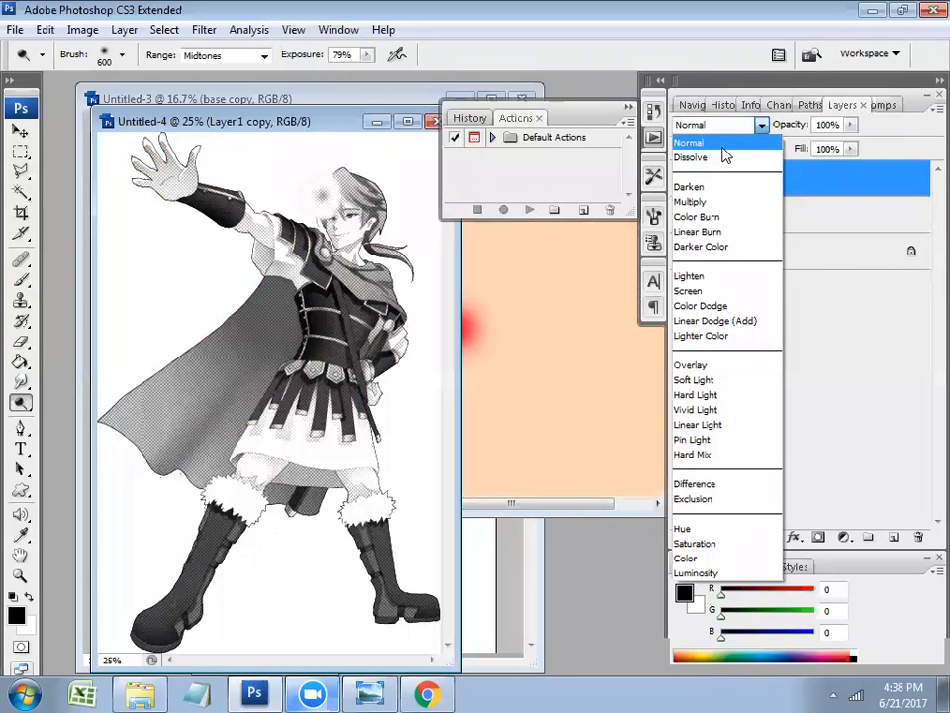
pyautogui.click(727, 150)
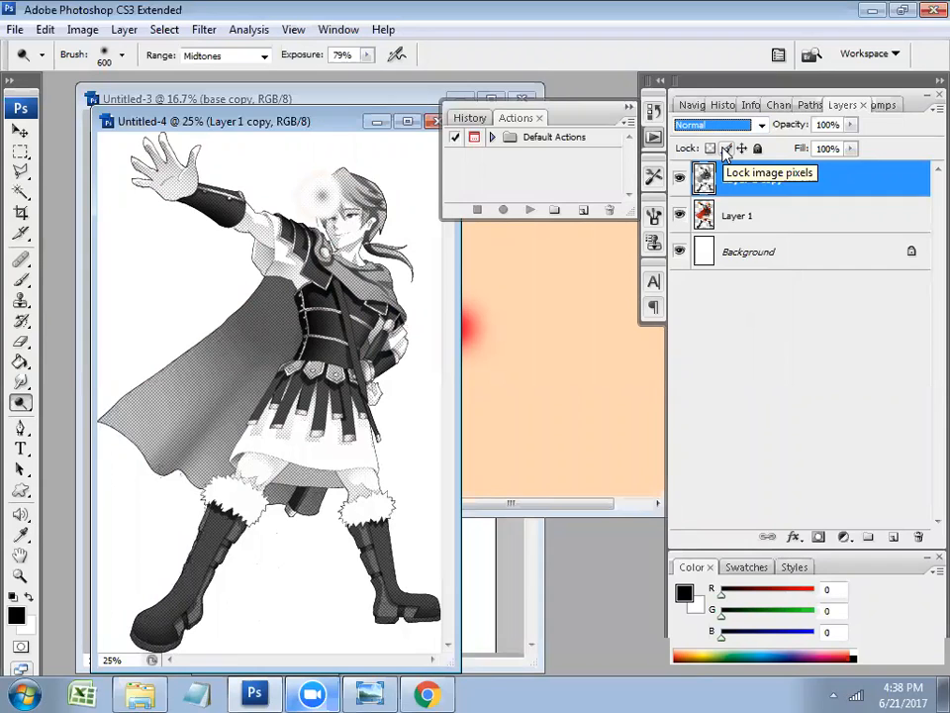
pyautogui.press('Down')
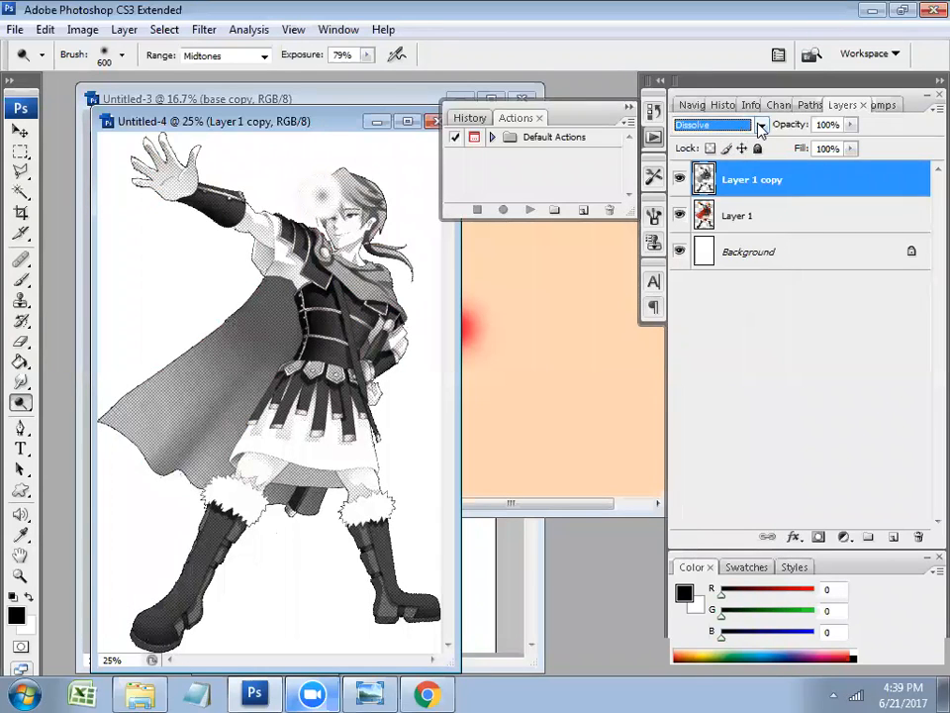
pyautogui.click(761, 126)
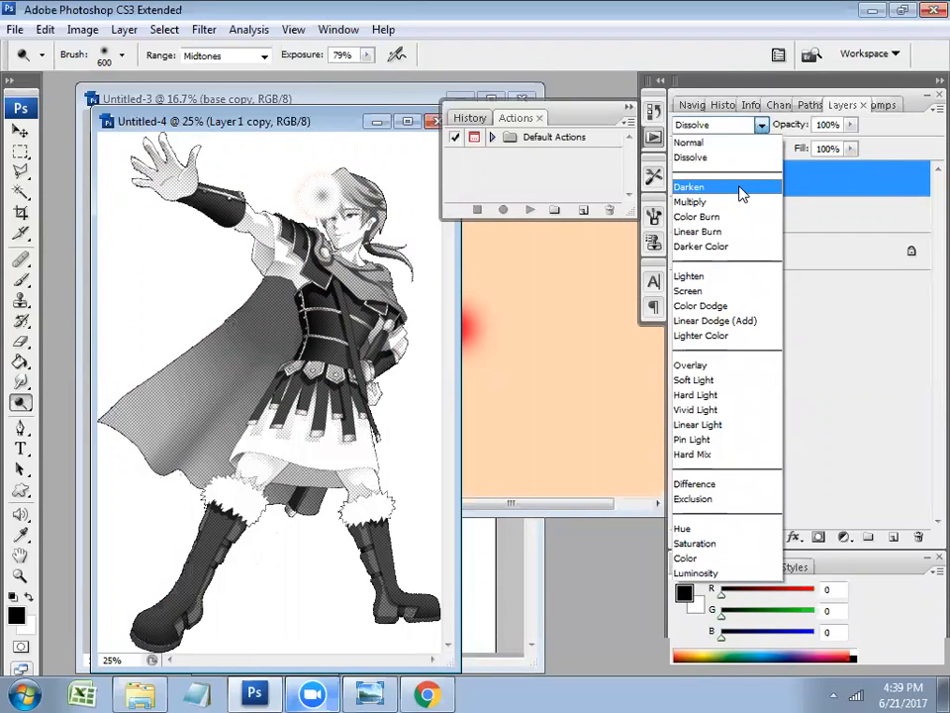
pyautogui.click(743, 187)
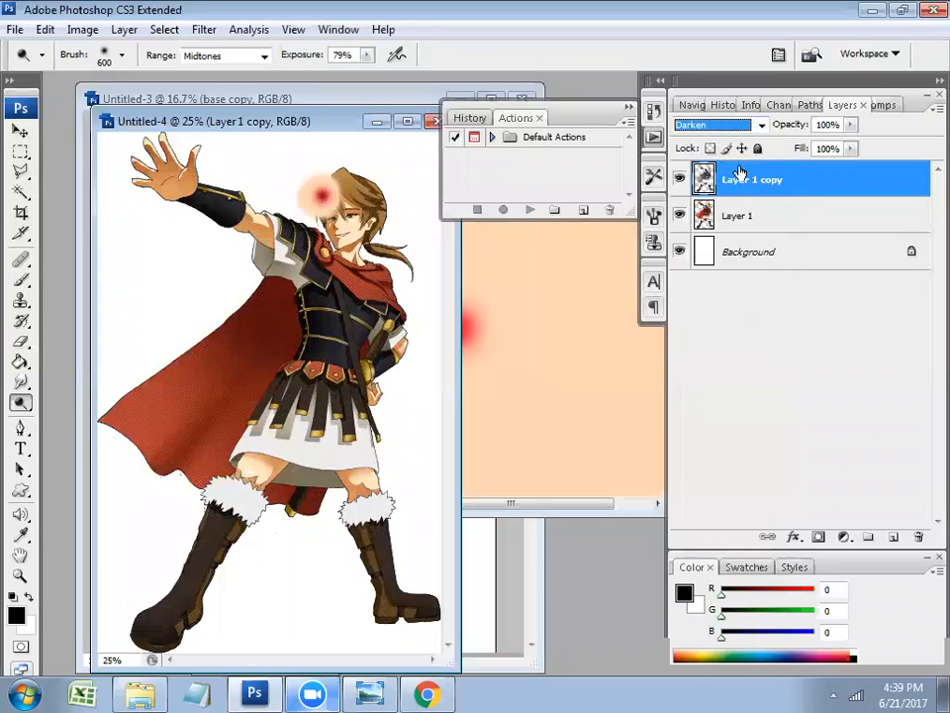
pyautogui.click(742, 125)
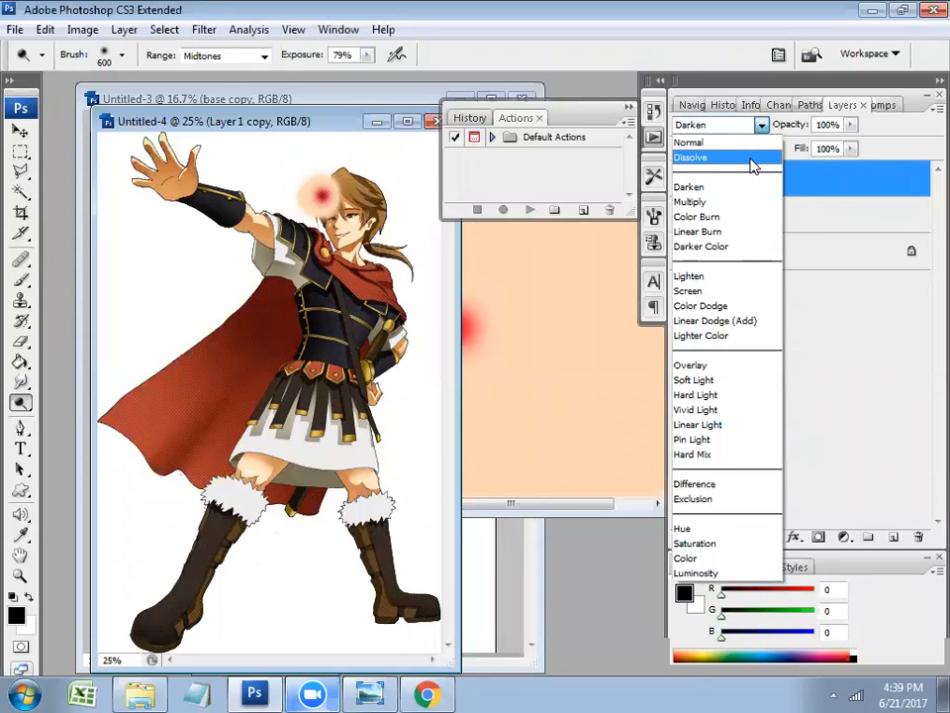
pyautogui.click(749, 160)
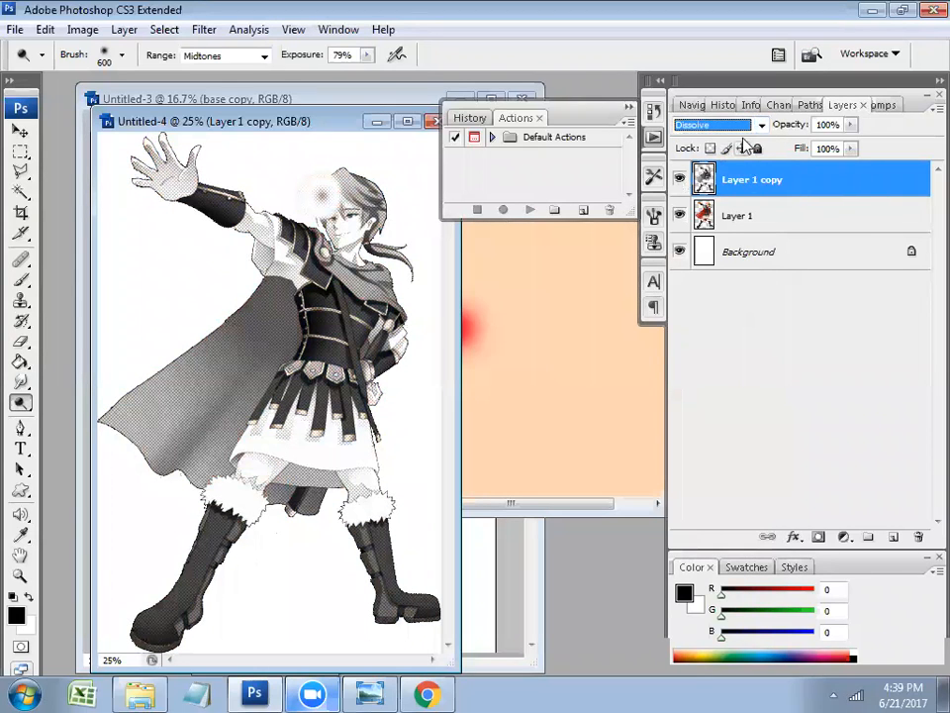
pyautogui.moveTo(806, 127); pyautogui.dragTo(773, 139)
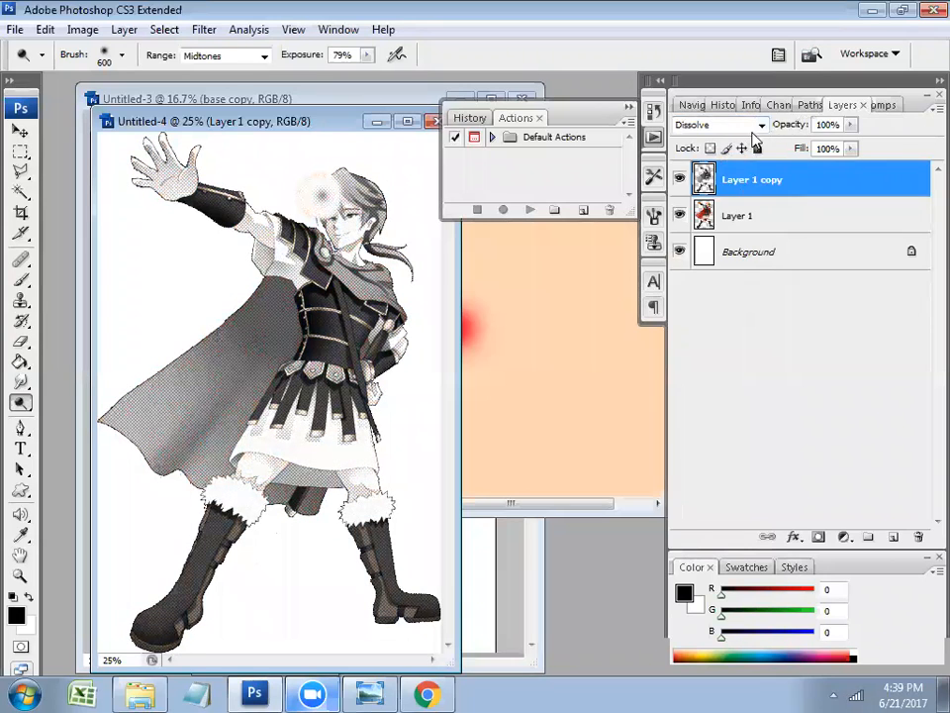
# Try the darkening and lightening blend modes on Layer 1 copy, from Darken through Linear Burn and Lighten to Color Dodge
pyautogui.click(760, 125)
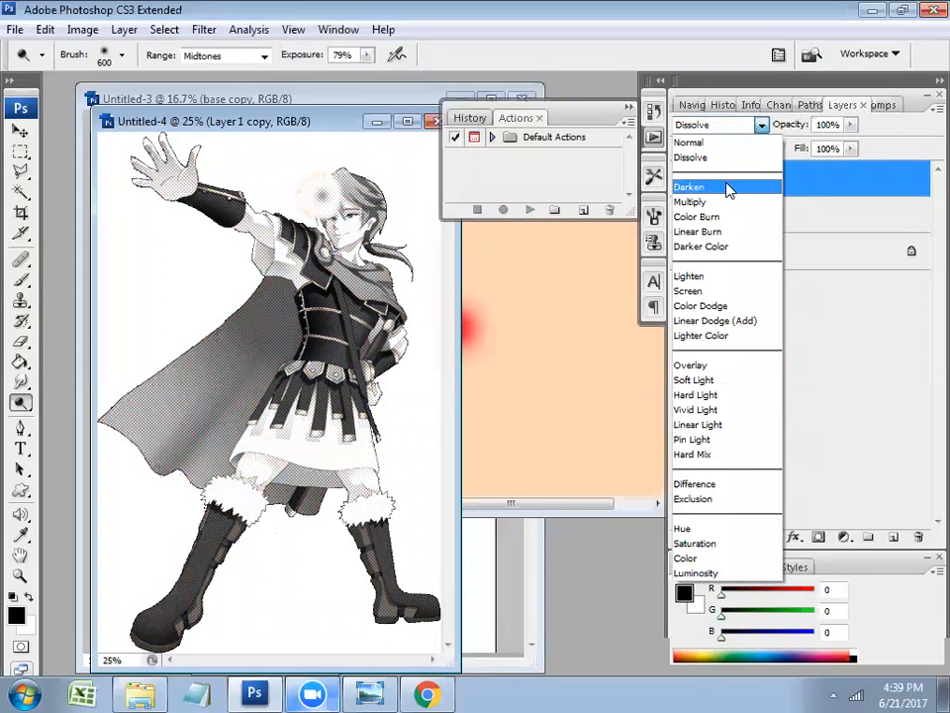
pyautogui.click(730, 189)
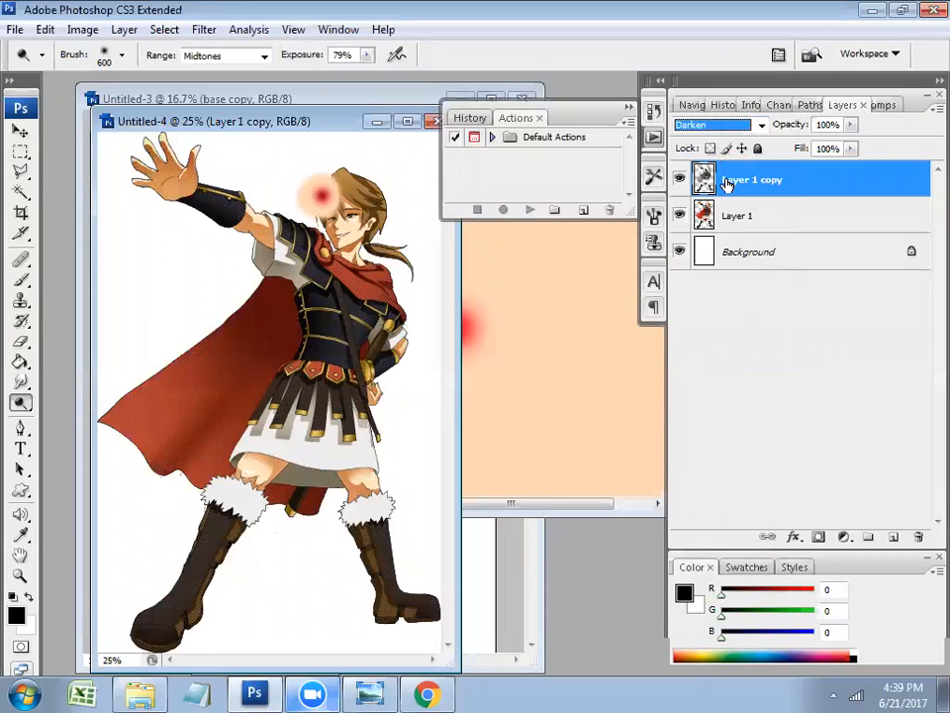
pyautogui.press('Down')
pyautogui.press('Down')
pyautogui.press('Down')
pyautogui.press('Down')
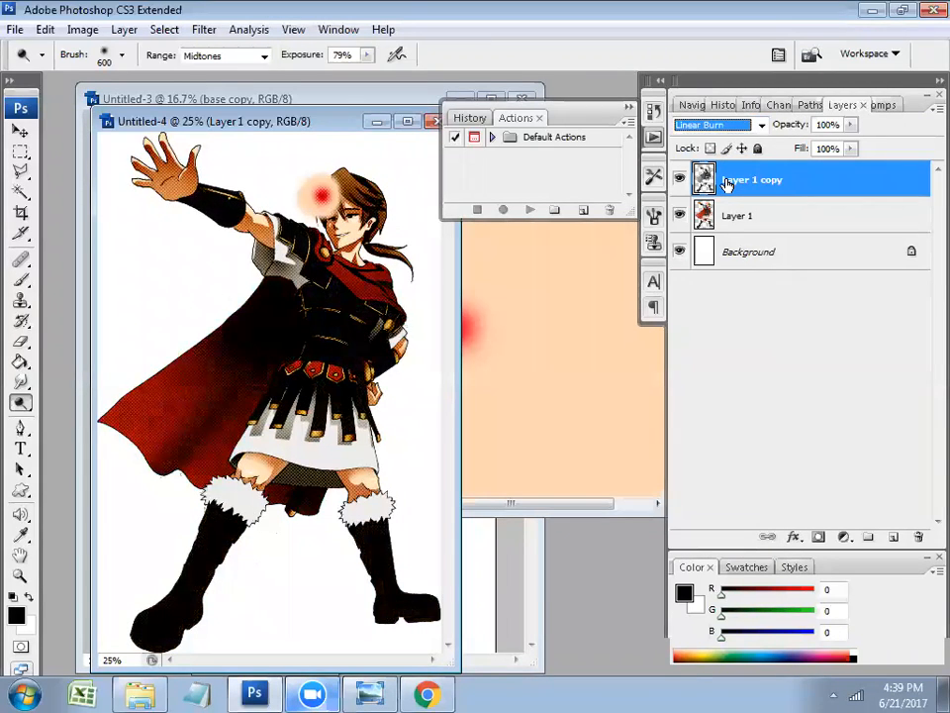
pyautogui.press('Down')
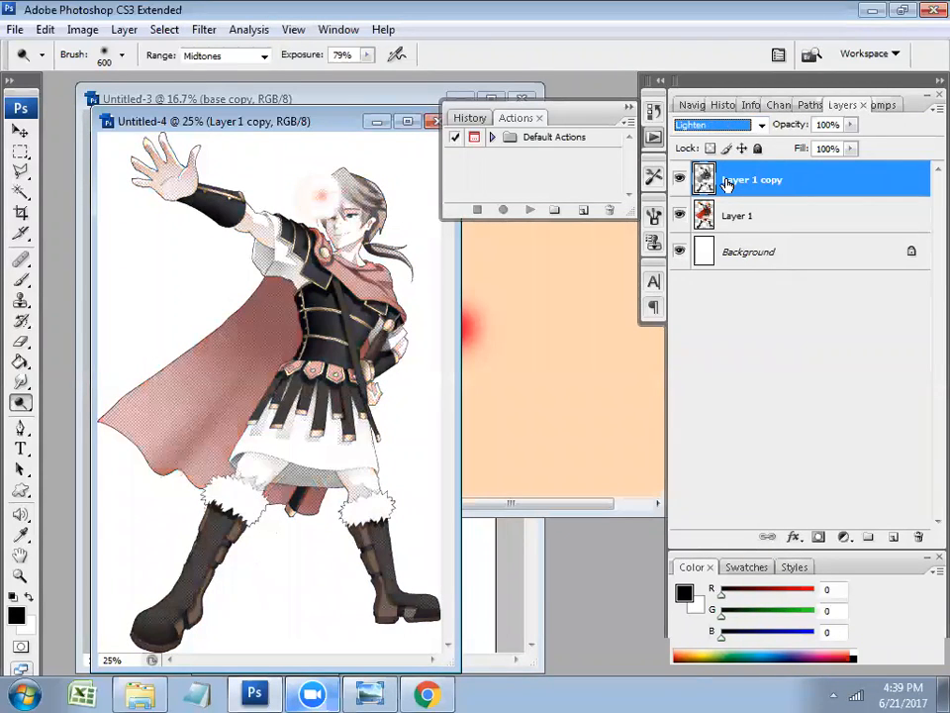
pyautogui.press('Down')
pyautogui.press('Down')
pyautogui.press('Down')
pyautogui.press('Up')
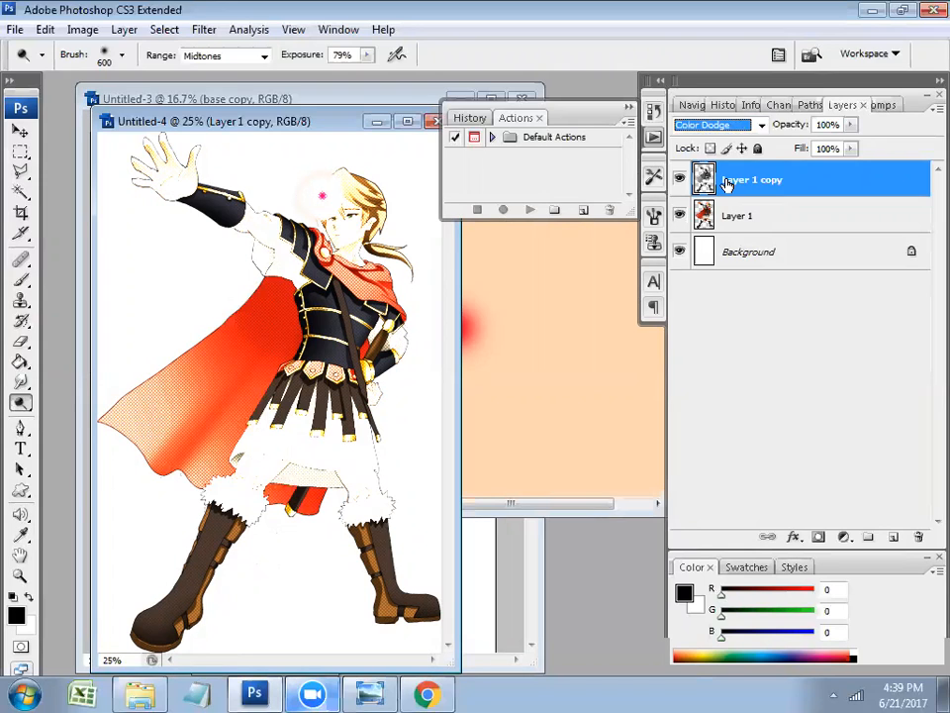
# Try further blend modes on Layer 1 copy up to Linear Light, compare with Soft Light, and return to Linear Light
pyautogui.press('Down')
pyautogui.press('Down')
pyautogui.press('Down')
pyautogui.press('Down')
pyautogui.press('Down')
pyautogui.press('Down')
pyautogui.press('Down')
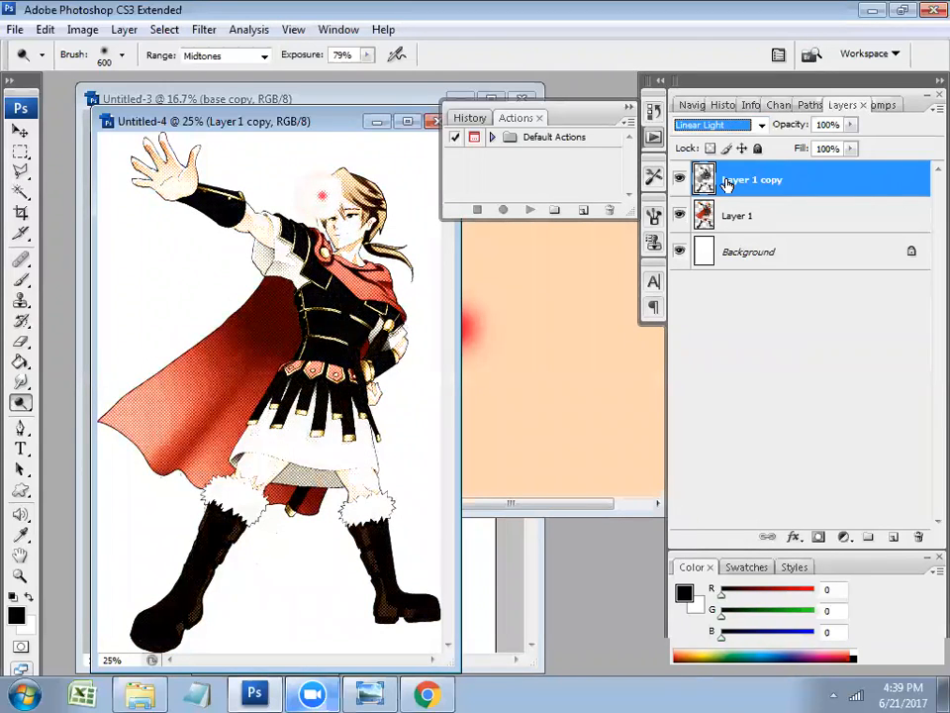
pyautogui.press('Down')
pyautogui.press('Up')
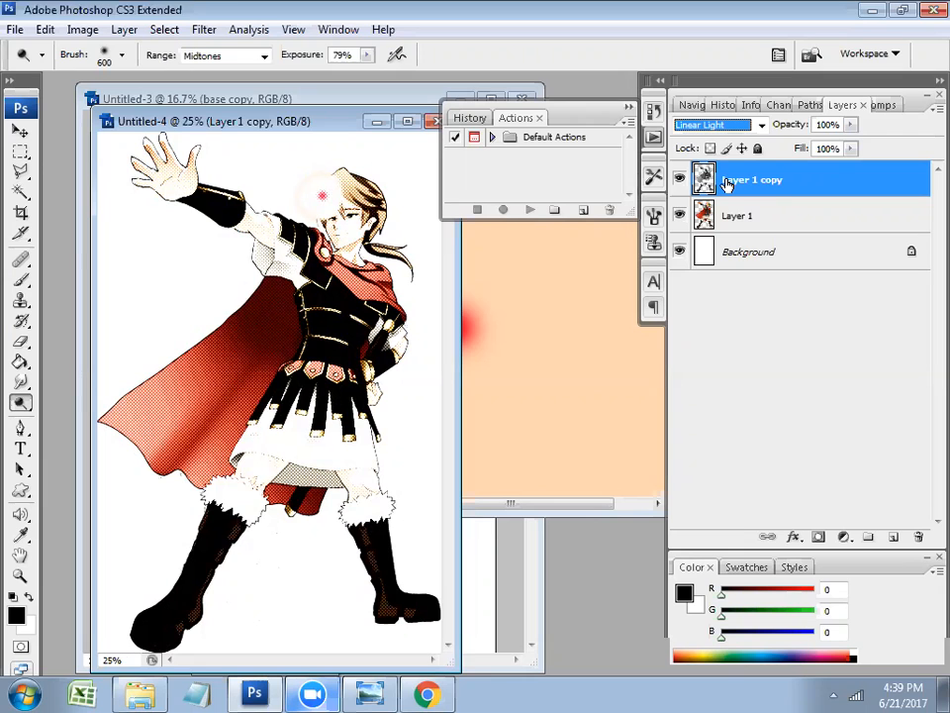
pyautogui.press('Up')
pyautogui.press('Up')
pyautogui.press('Up')
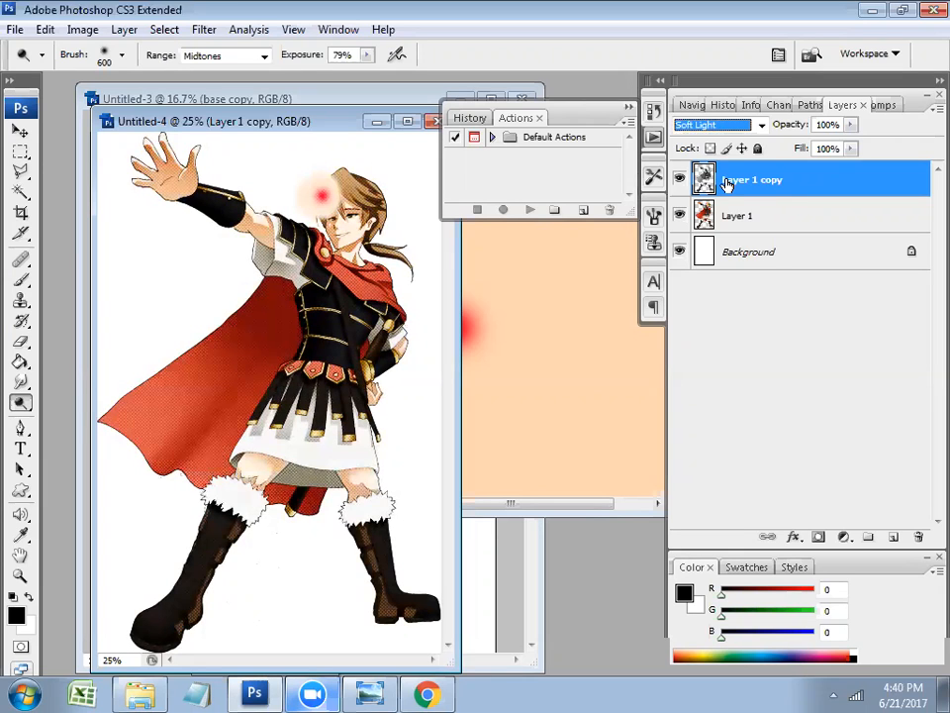
pyautogui.press('Down')
pyautogui.press('Down')
pyautogui.press('Down')
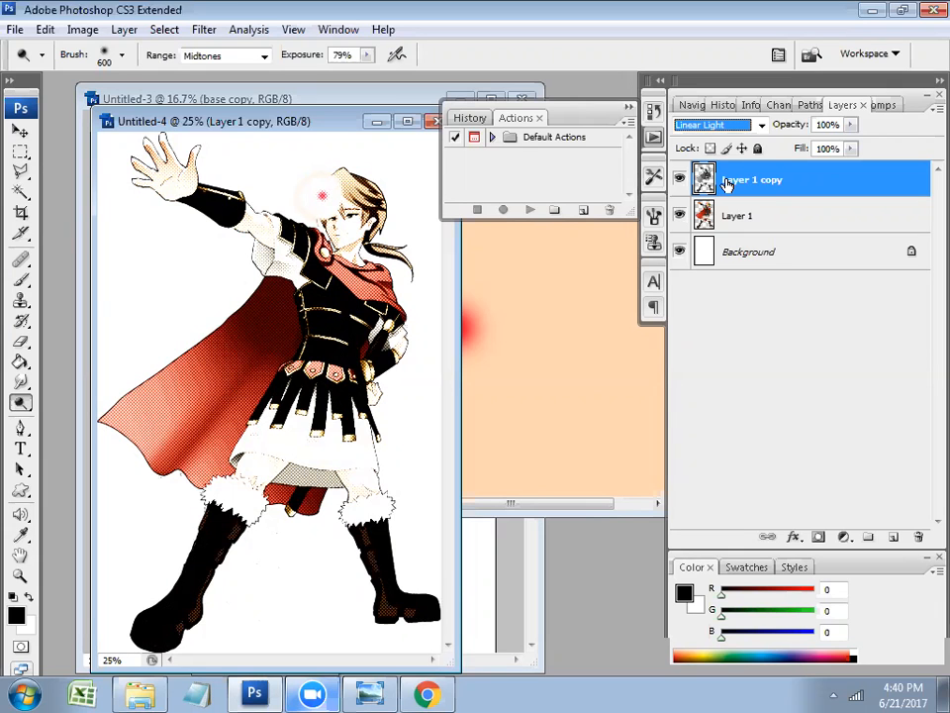
# Examine the halftone dots on the character's face and scarf at 100% magnification
pyautogui.rightClick(292, 260)
pyautogui.click(317, 125)
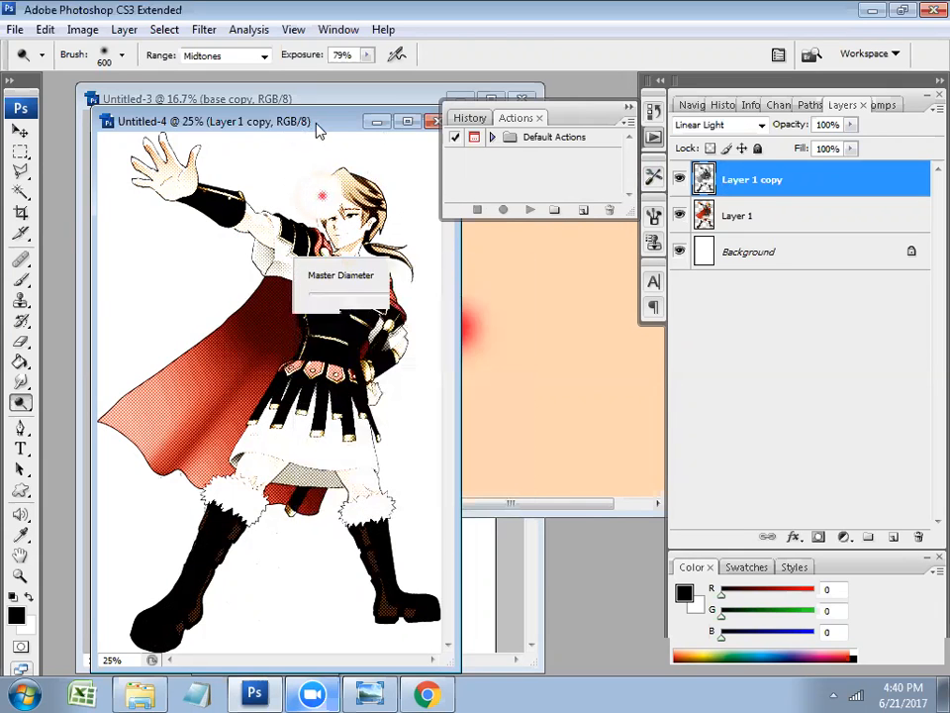
pyautogui.press('z')
pyautogui.rightClick(334, 263)
pyautogui.click(394, 294)
pyautogui.press('h')
pyautogui.moveTo(411, 168); pyautogui.dragTo(247, 465)
pyautogui.moveTo(386, 264); pyautogui.dragTo(295, 446)
pyautogui.moveTo(252, 399); pyautogui.dragTo(379, 402)
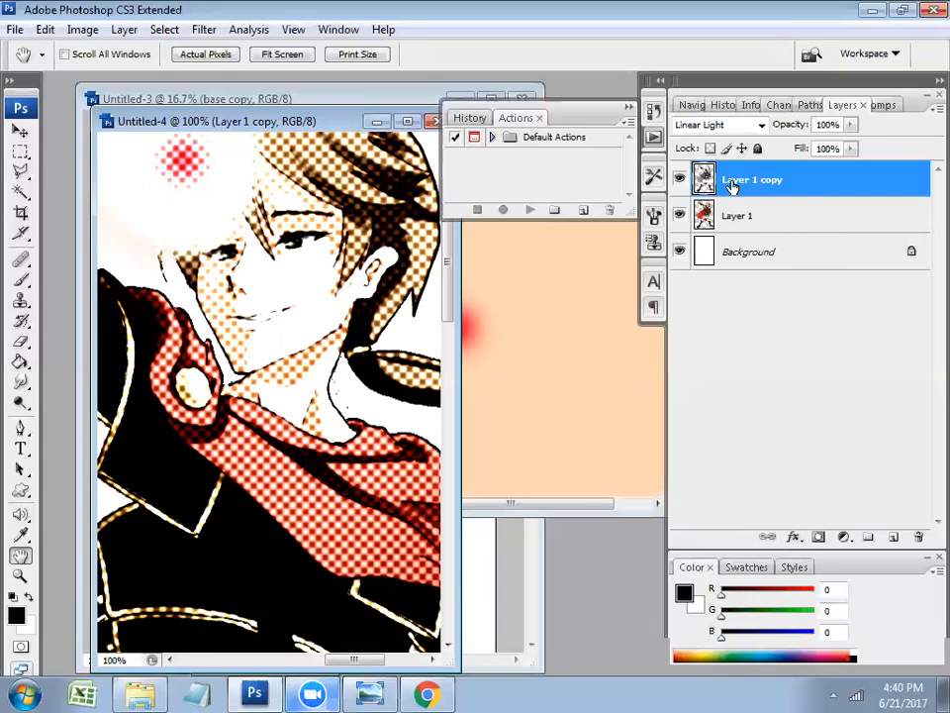
# Hide and show Layer 1 copy repeatedly to compare the image with and without the halftone, keeping that layer visible and selected
pyautogui.click(680, 180)
pyautogui.click(680, 179)
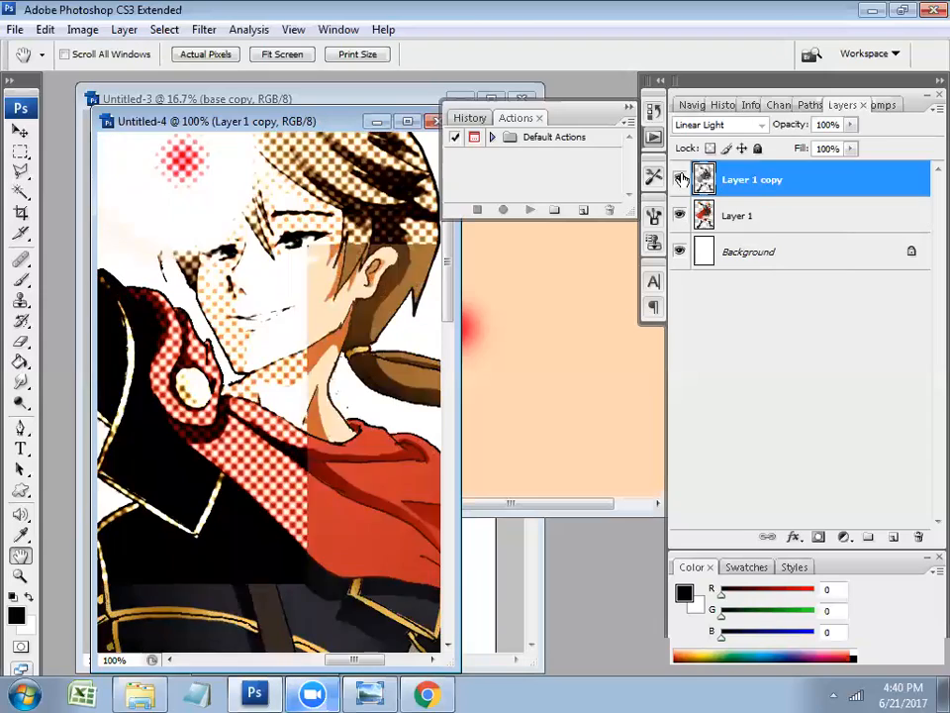
pyautogui.click(680, 179)
pyautogui.click(680, 179)
pyautogui.click(680, 179)
pyautogui.click(680, 179)
pyautogui.click(681, 178)
pyautogui.click(681, 178)
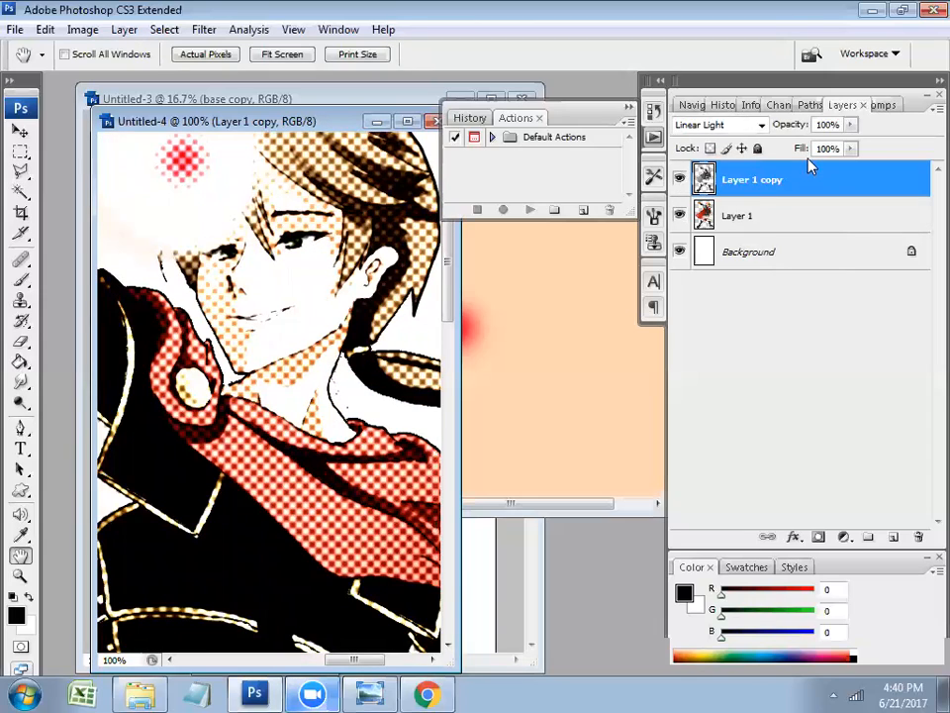
pyautogui.click(802, 231)
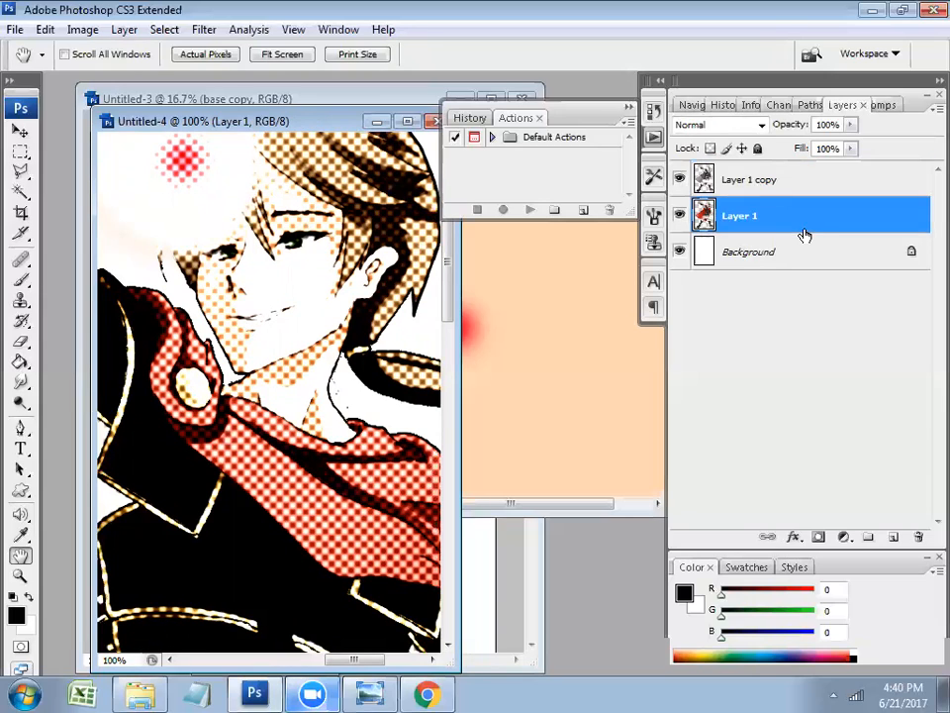
pyautogui.click(793, 191)
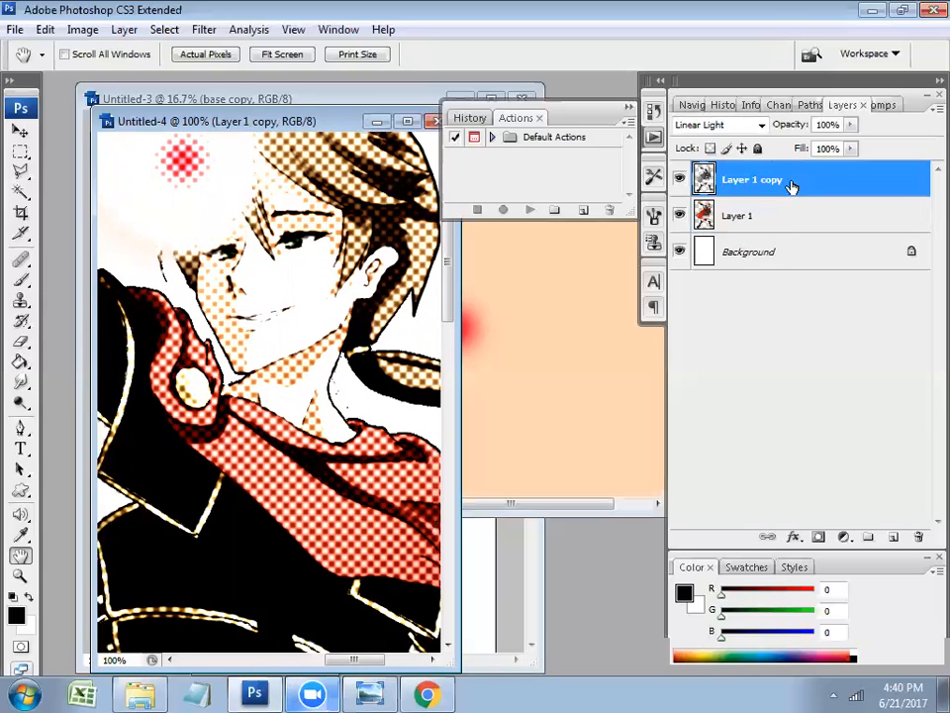
# Try the blend modes from Darken through Lighter Color on Layer 1 copy in the close-up view
pyautogui.click(762, 124)
pyautogui.click(749, 190)
pyautogui.press('Down')
pyautogui.press('Down')
pyautogui.press('Down')
pyautogui.press('Down')
pyautogui.press('Down')
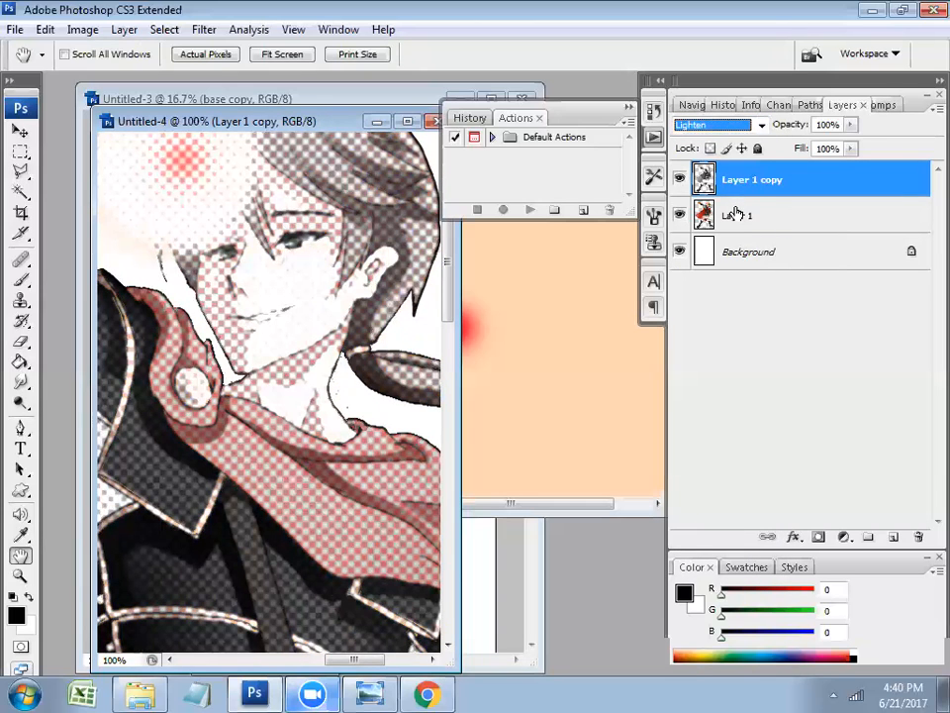
pyautogui.press('Down')
pyautogui.press('Down')
pyautogui.press('Down')
pyautogui.press('Down')
pyautogui.press('Down')
pyautogui.press('Down')
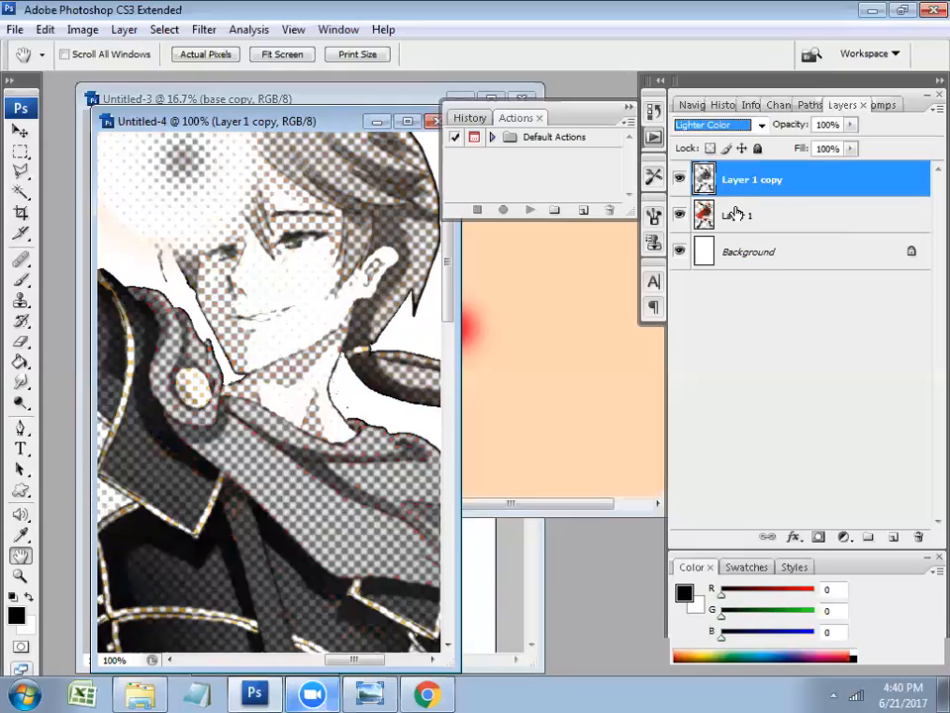
# Try the remaining blend modes on Layer 1 copy, passing through Hard Mix and ending on Luminosity
pyautogui.press('Down')
pyautogui.press('Down')
pyautogui.press('Down')
pyautogui.press('Down')
pyautogui.press('Down')
pyautogui.press('Down')
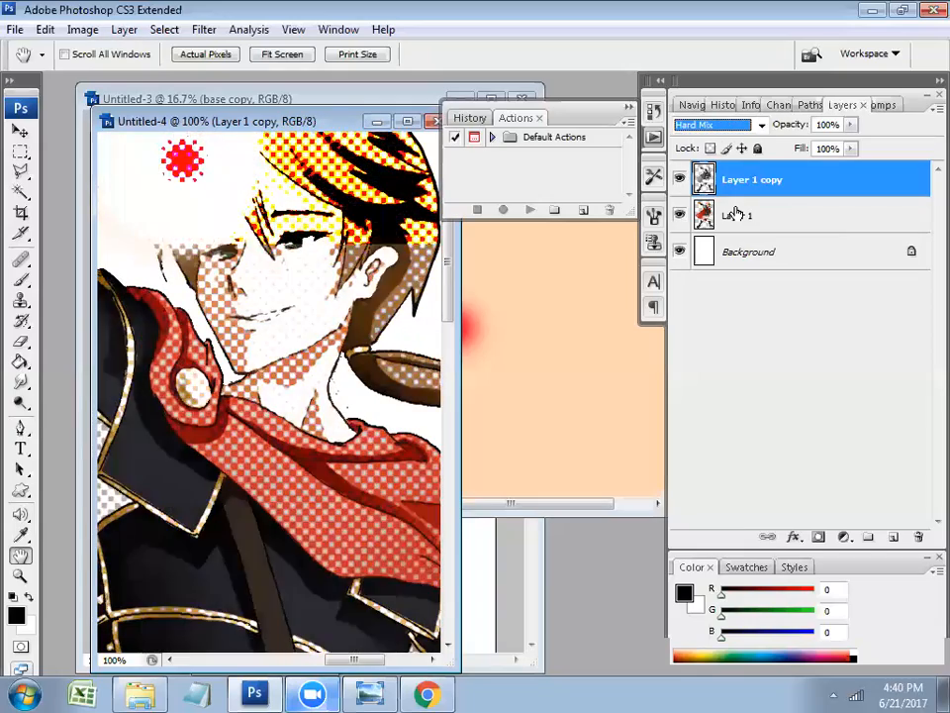
pyautogui.press('Down')
pyautogui.press('Down')
pyautogui.press('Down')
pyautogui.press('Down')
pyautogui.press('Down')
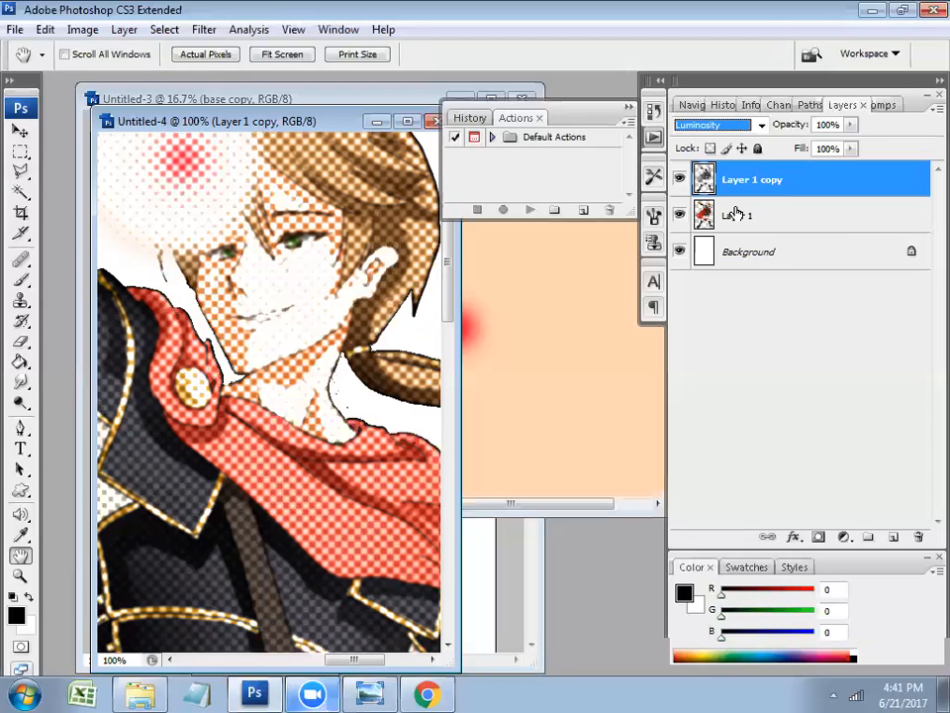
# Delete the halftone layer, Layer 1 copy
pyautogui.keyDown('alt'); pyautogui.click(341, 193); pyautogui.keyUp('alt')
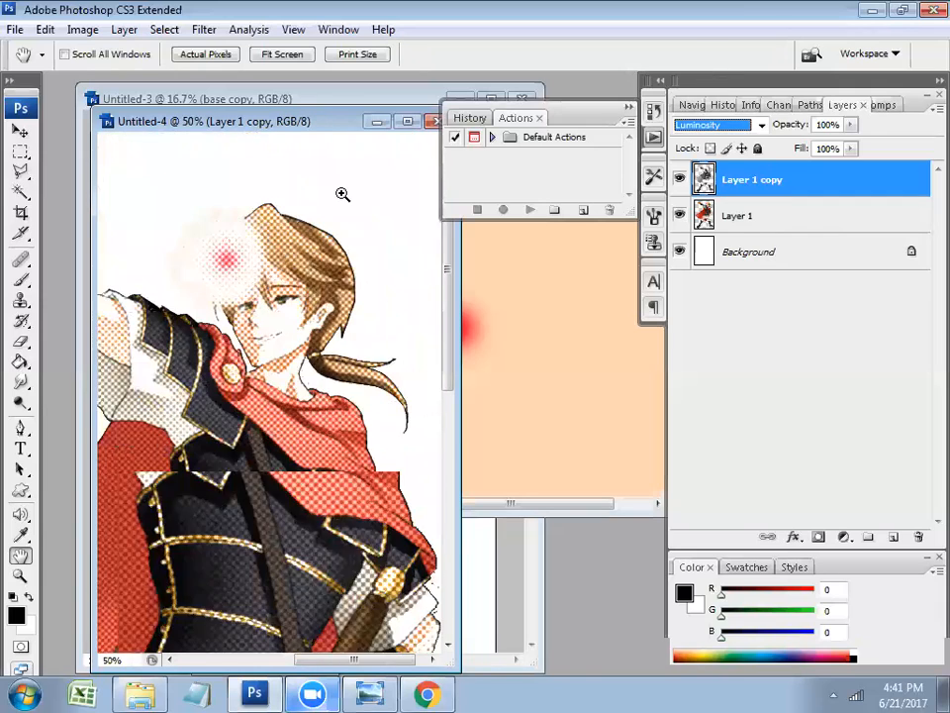
pyautogui.keyDown('alt'); pyautogui.click(327, 290); pyautogui.keyUp('alt')
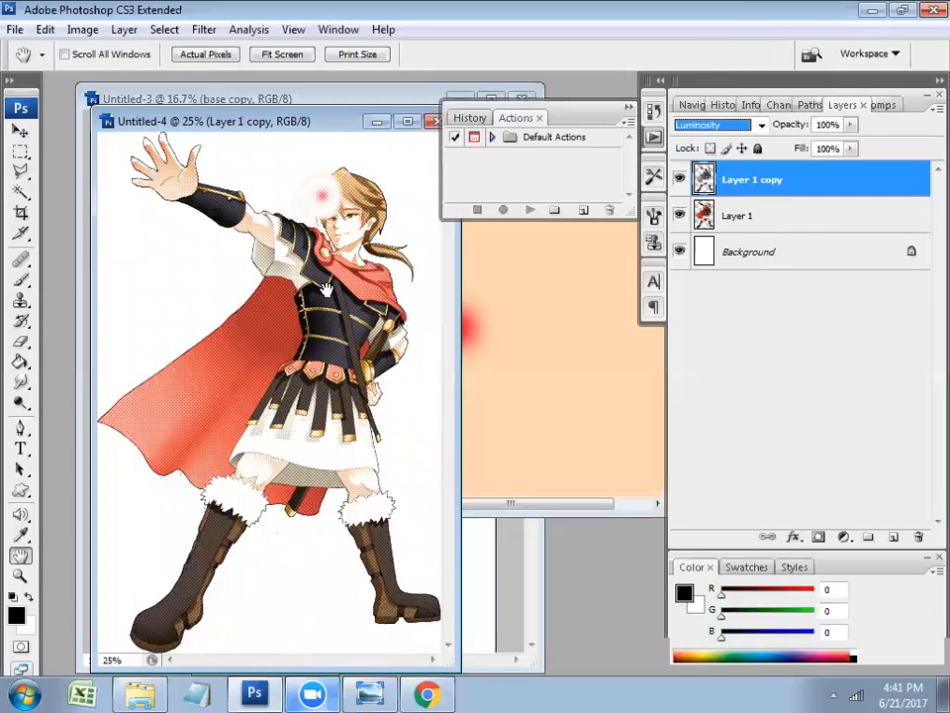
pyautogui.click(20, 130)
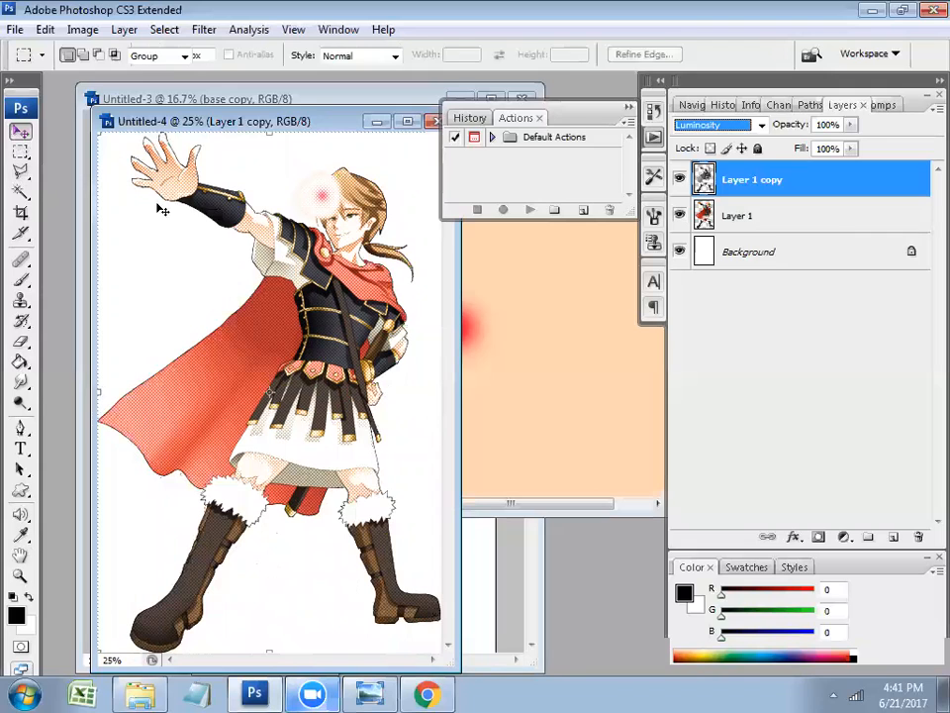
pyautogui.click(179, 185)
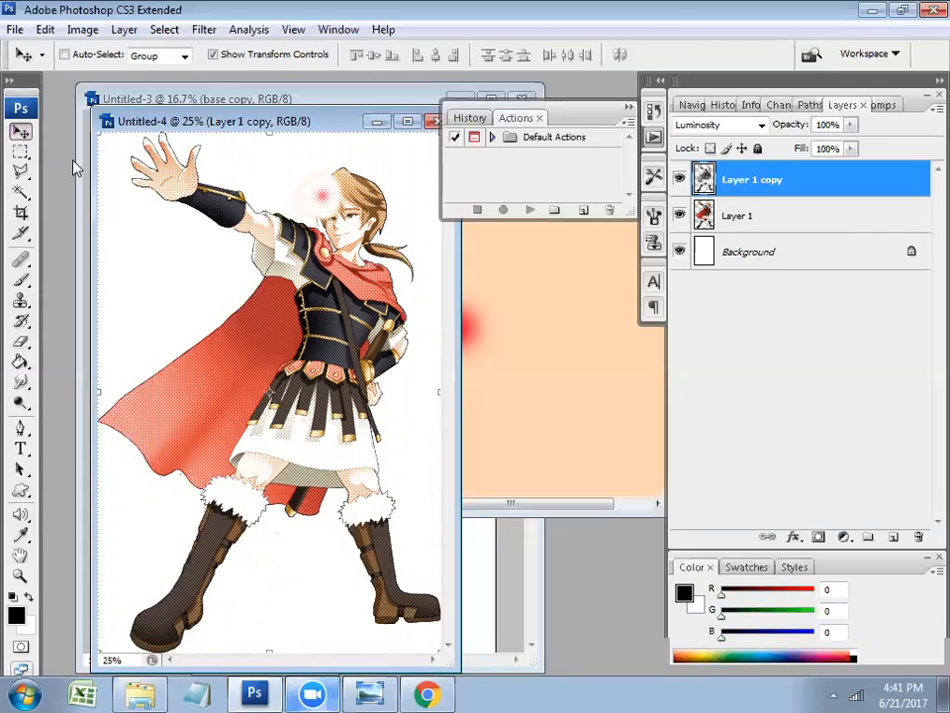
pyautogui.press('z')
pyautogui.rightClick(760, 181)
pyautogui.click(814, 263)
# Switch the document to full screen mode and frame the character's outstretched arm and head
pyautogui.click(368, 272)
pyautogui.press('f')
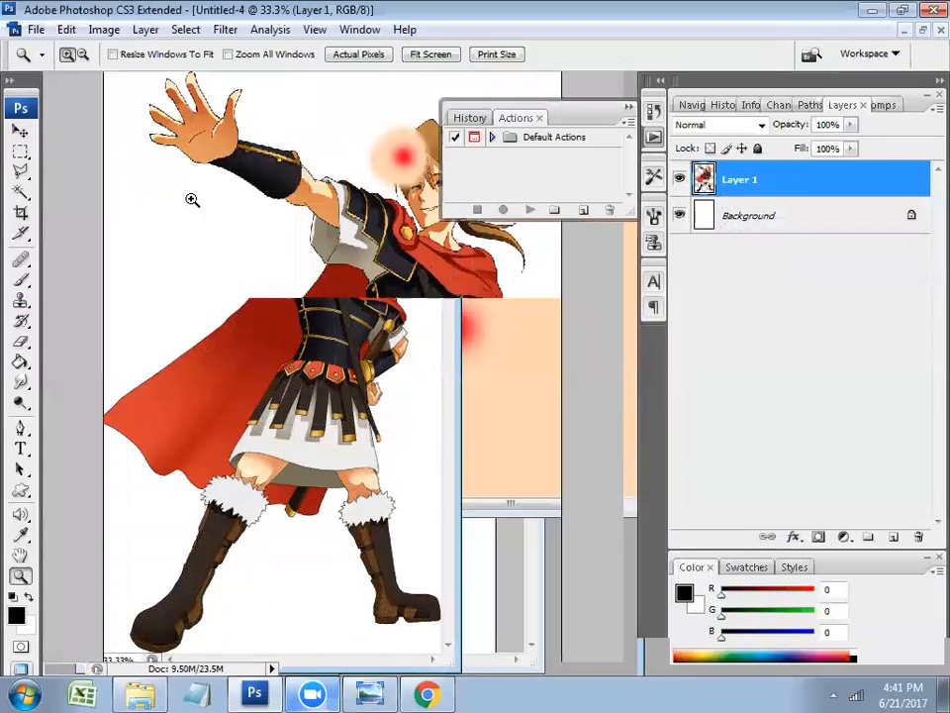
pyautogui.press('h')
pyautogui.press('f')
pyautogui.press('space')
pyautogui.moveTo(316, 259); pyautogui.dragTo(226, 432)
pyautogui.click(274, 308)
pyautogui.press('space')
pyautogui.moveTo(300, 305); pyautogui.dragTo(271, 375)
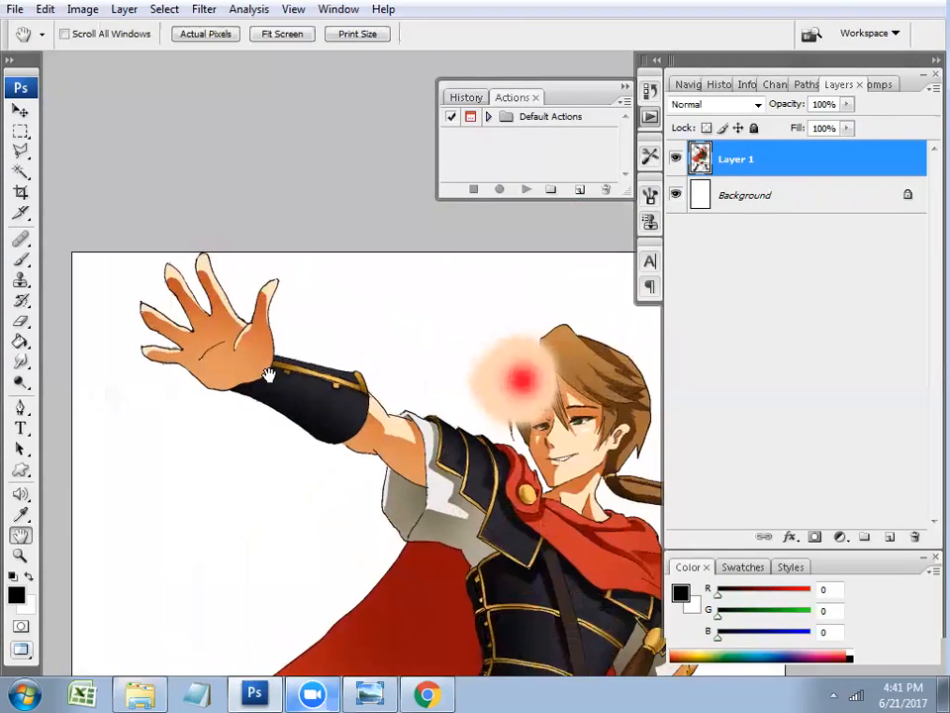
# Select the outstretched hand and forearm up to the elbow with a loose Polygonal Lasso outline
pyautogui.press('l')
pyautogui.click(369, 473)
pyautogui.click(394, 406)
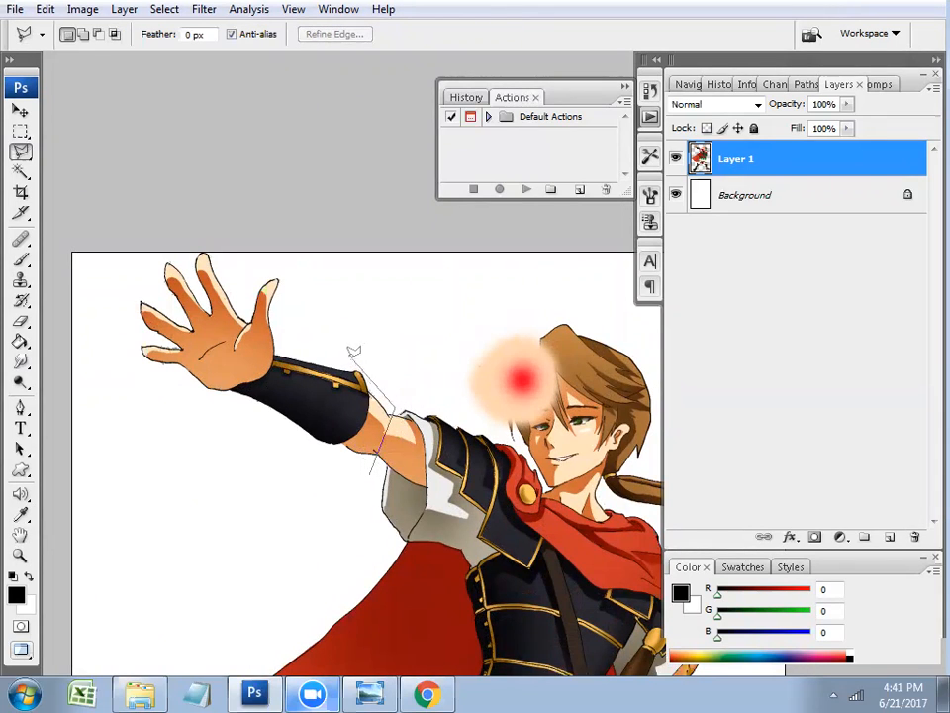
pyautogui.click(275, 249)
pyautogui.click(178, 238)
pyautogui.click(116, 301)
pyautogui.click(99, 379)
pyautogui.click(175, 452)
pyautogui.doubleClick(297, 473)
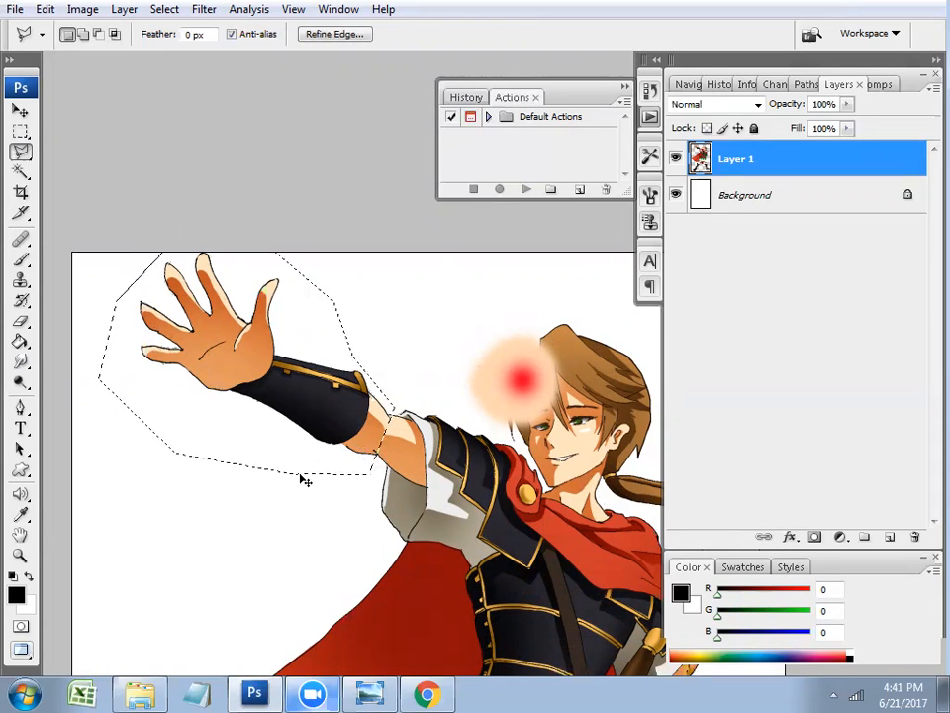
# Hide and show Layer 1 to compare the artwork with the plain background beneath the arm selection
pyautogui.click(44, 9)
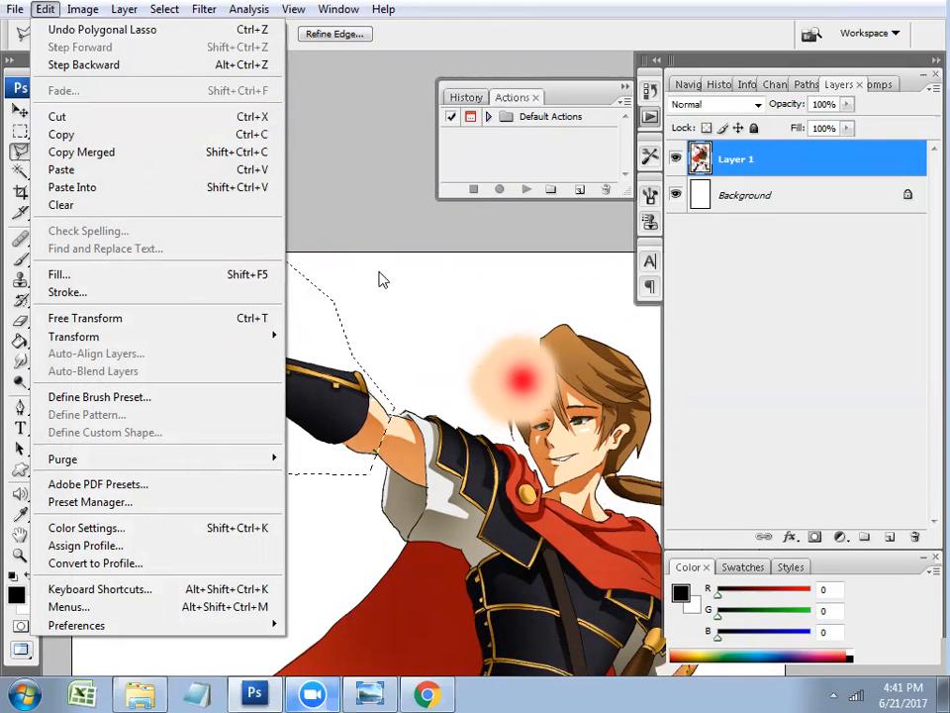
pyautogui.click(776, 160)
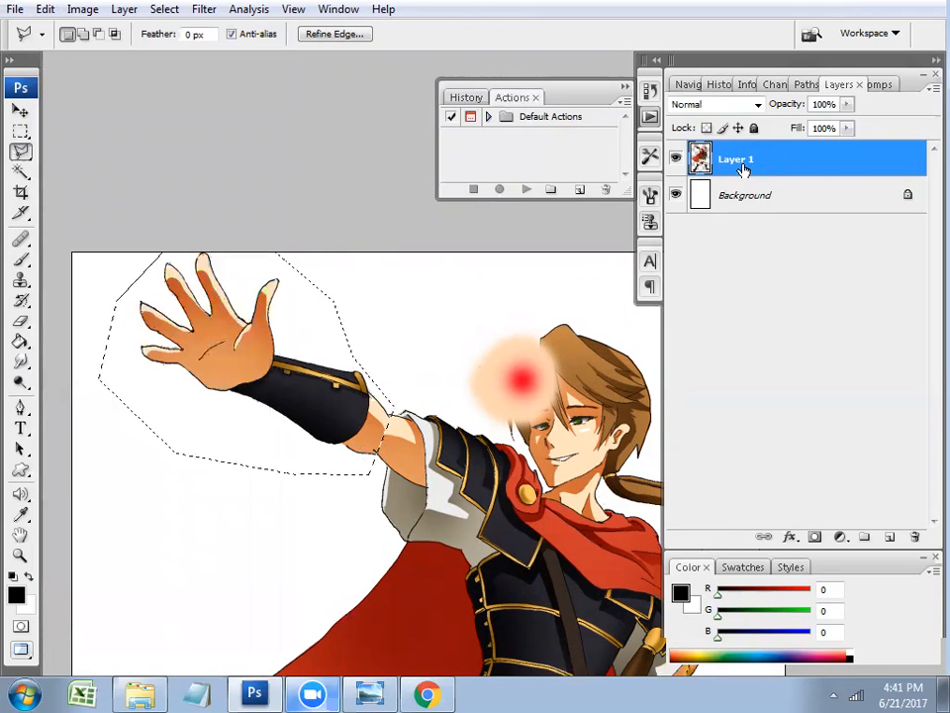
pyautogui.click(674, 159)
pyautogui.click(674, 158)
pyautogui.click(674, 158)
pyautogui.click(675, 158)
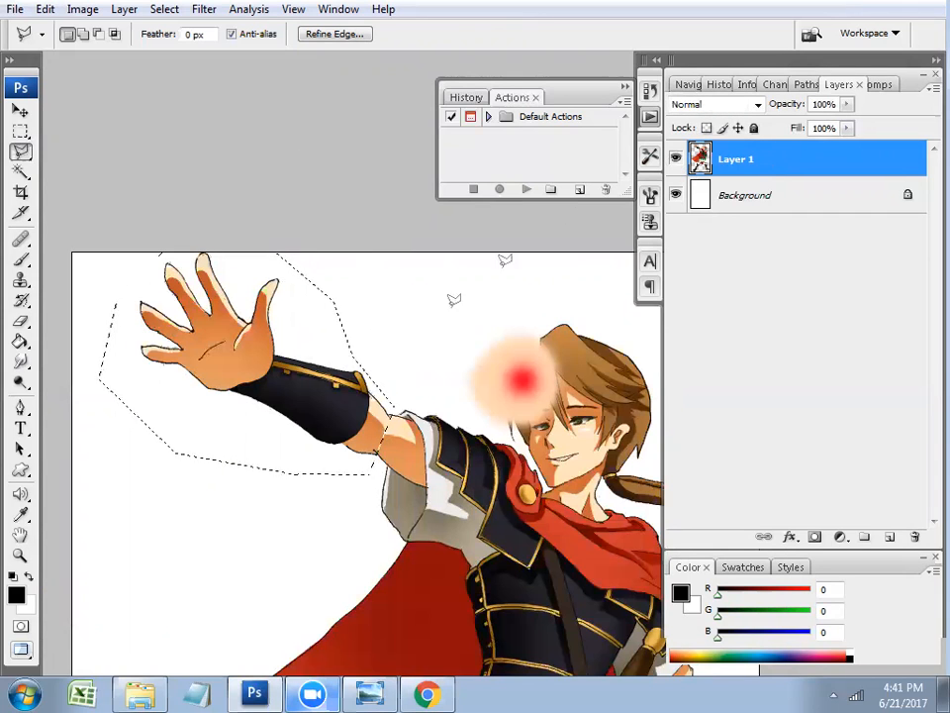
# Try to trace the forearm's upper outline and the bracer's gold trim closely with the Polygonal Lasso
pyautogui.press('w')
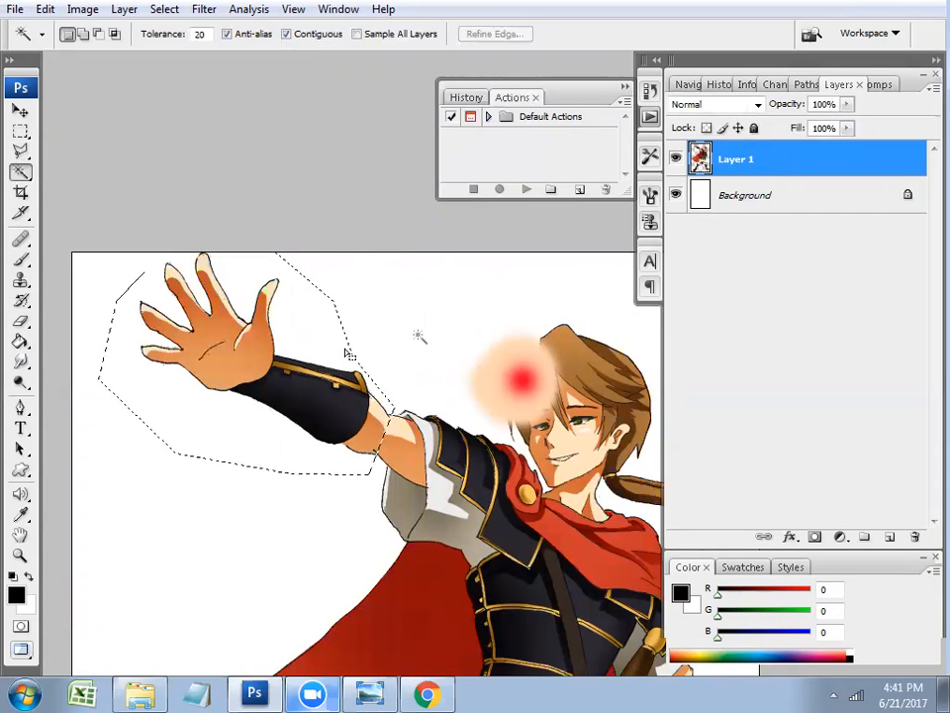
pyautogui.press('z')
pyautogui.click(373, 431)
pyautogui.click(373, 431)
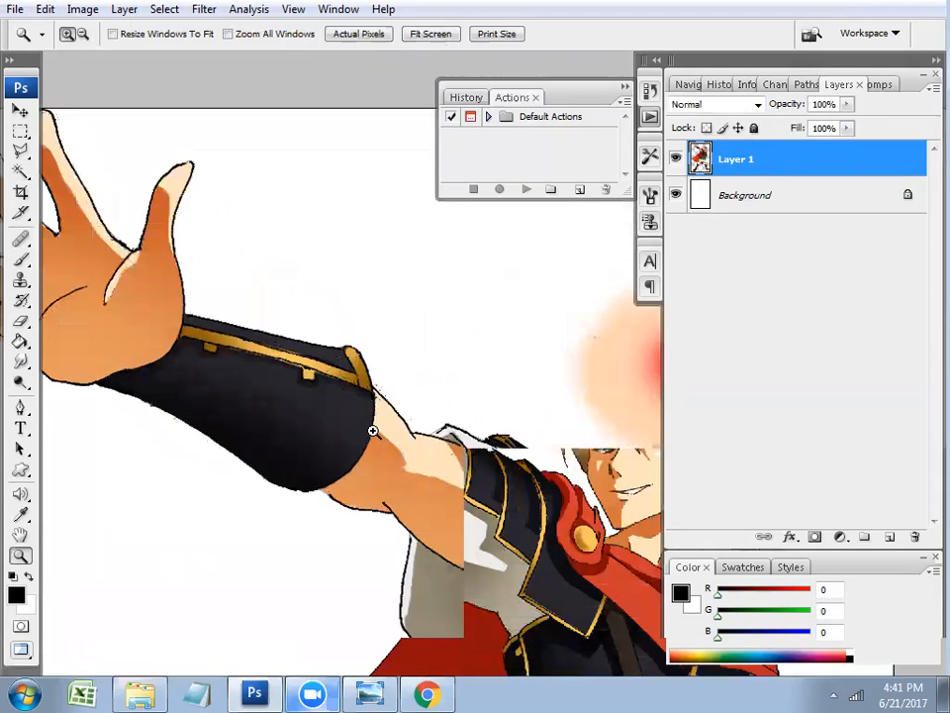
pyautogui.click(372, 431)
pyautogui.click(373, 431)
pyautogui.click(444, 420)
pyautogui.press('l')
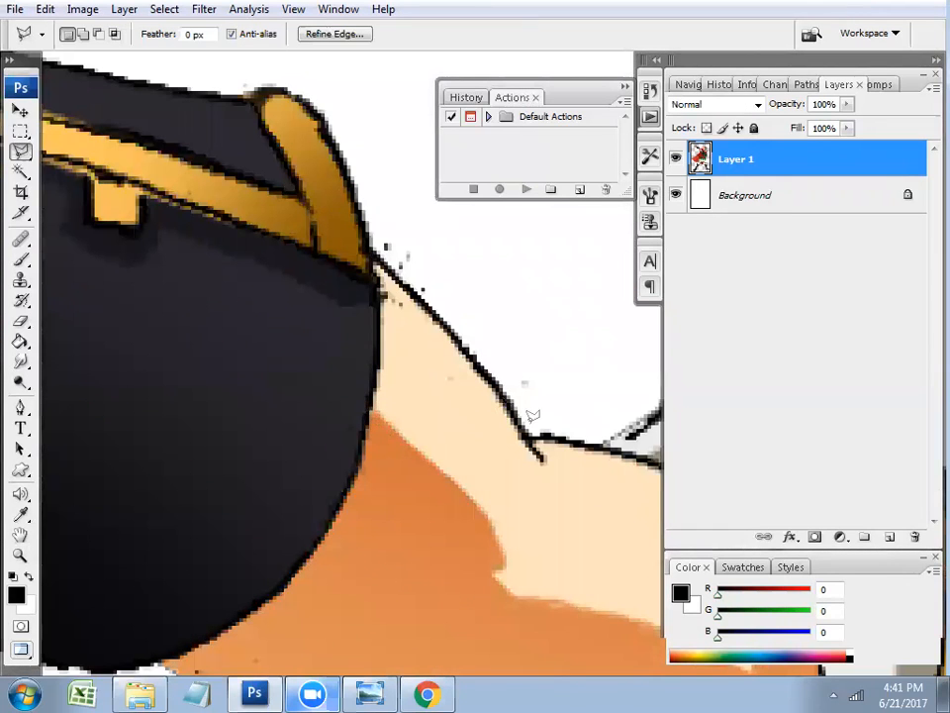
pyautogui.click(525, 431)
pyautogui.click(504, 396)
pyautogui.click(482, 368)
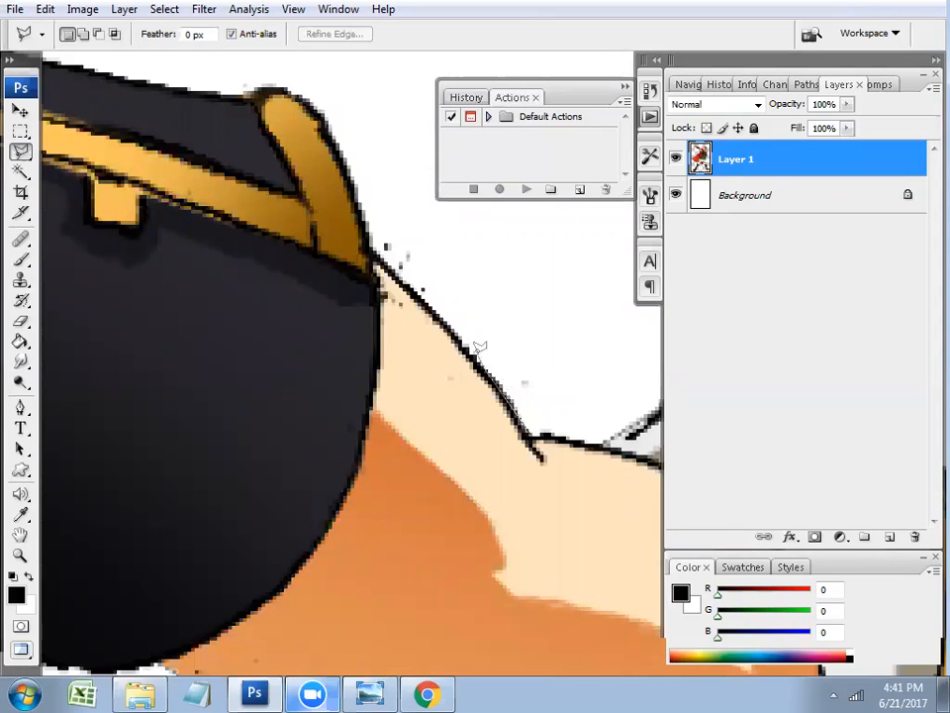
pyautogui.click(430, 305)
pyautogui.press('Escape')
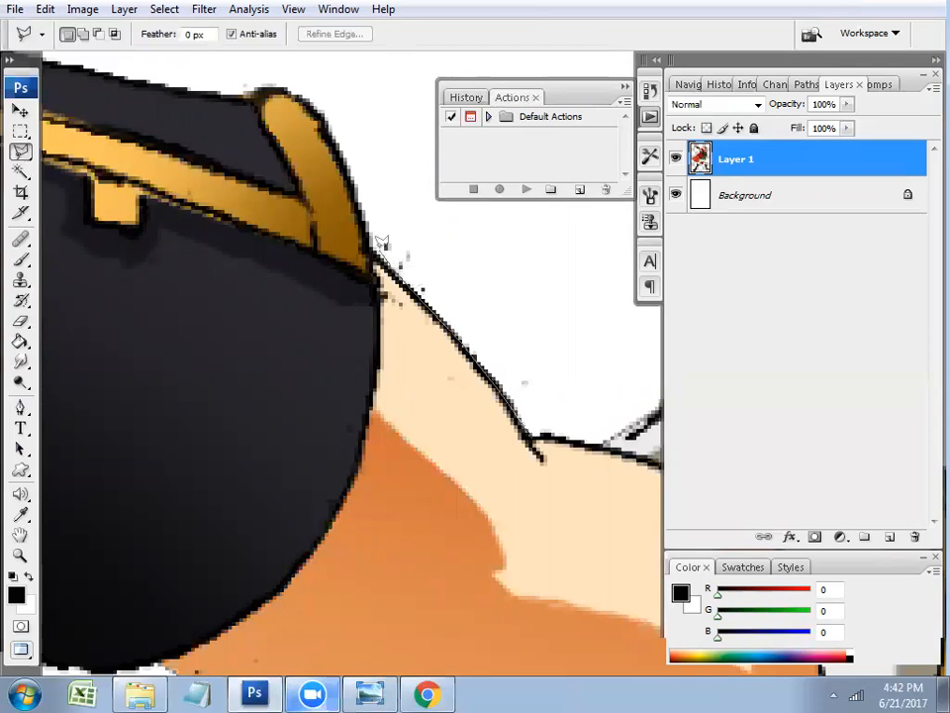
pyautogui.click(320, 110)
pyautogui.moveTo(118, 55); pyautogui.dragTo(163, 174)
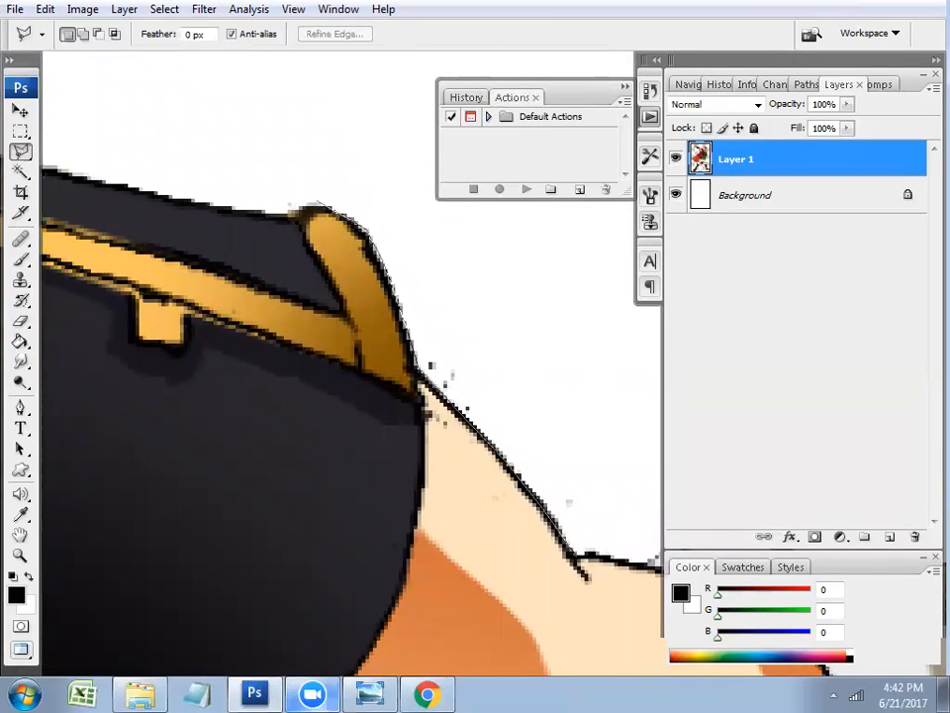
pyautogui.click(20, 151)
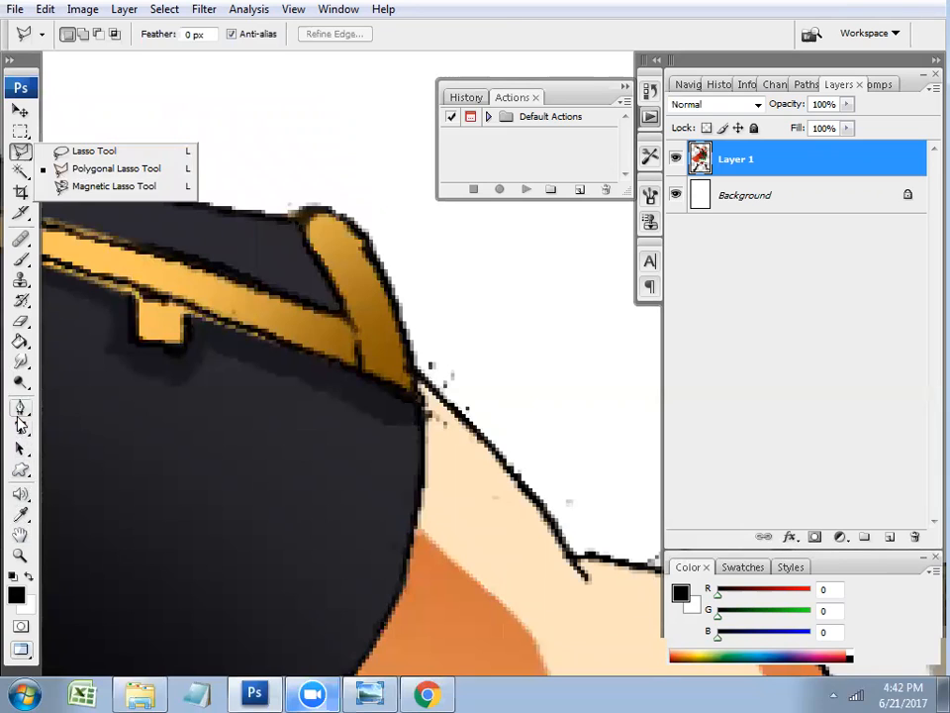
# Draw a closed Pen tool shape that follows the forearm's upper outline and gold trim, then cuts back across the bracer
pyautogui.press('p')
pyautogui.click(419, 379)
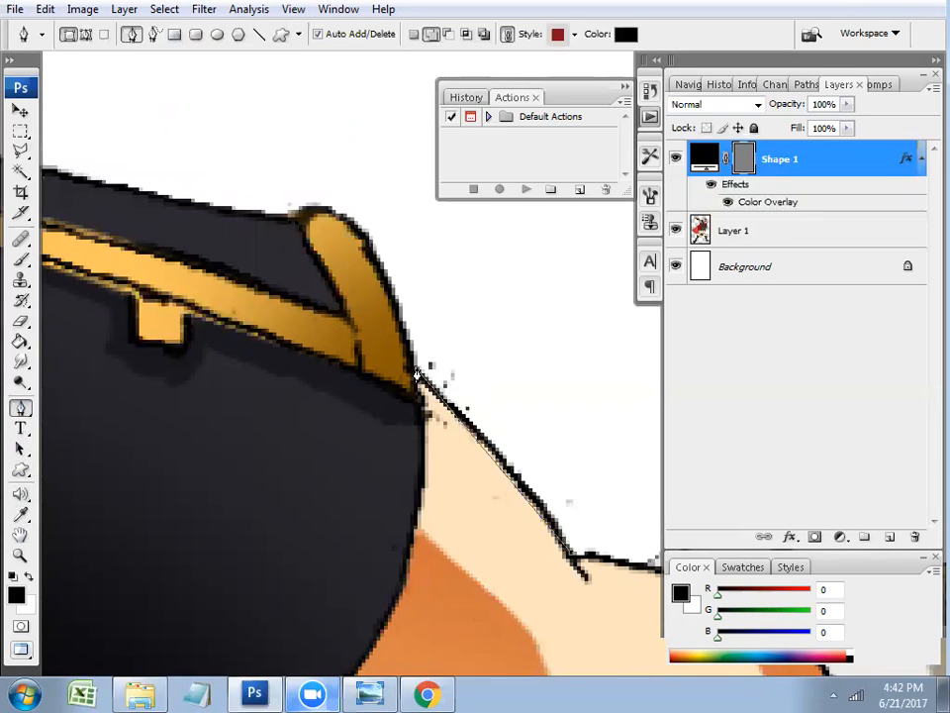
pyautogui.moveTo(416, 374); pyautogui.dragTo(272, 240)
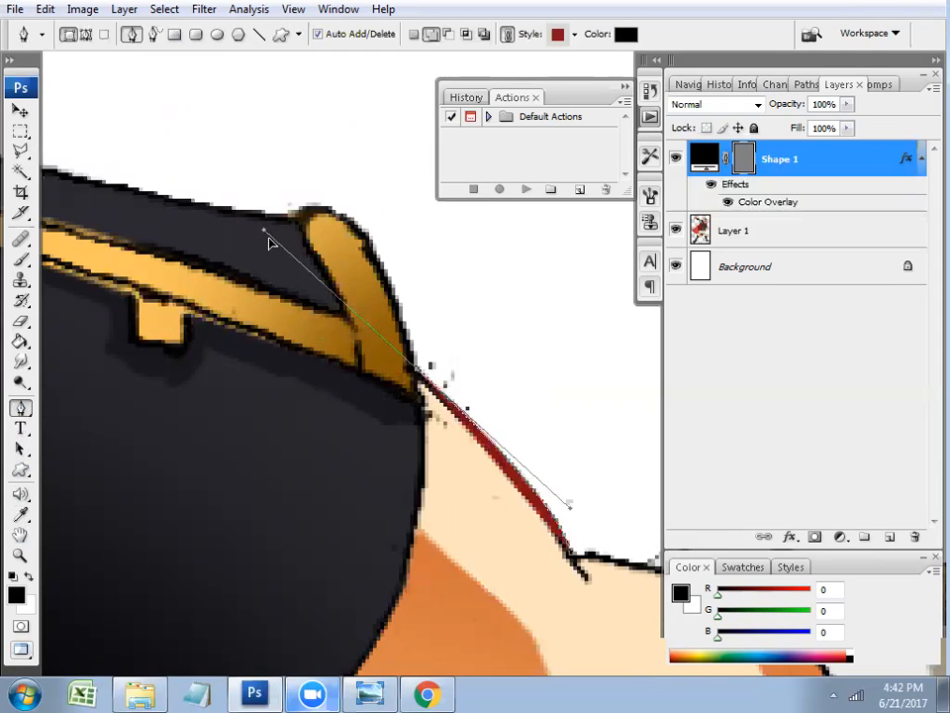
pyautogui.moveTo(315, 201); pyautogui.dragTo(235, 173)
pyautogui.keyDown('alt'); pyautogui.click(317, 202); pyautogui.keyUp('alt')
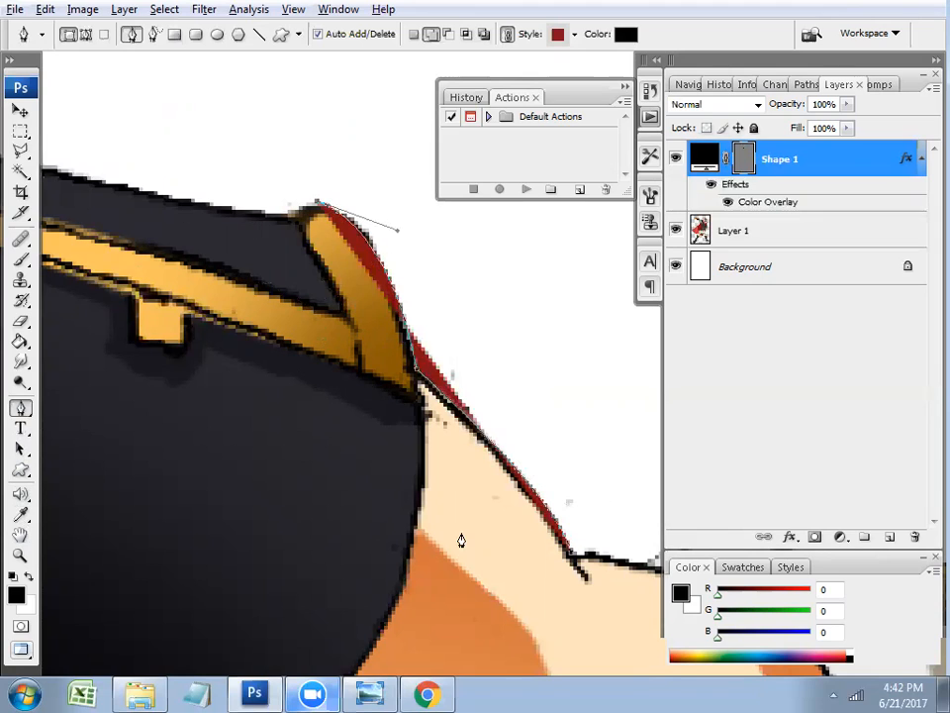
pyautogui.click(282, 345)
pyautogui.moveTo(326, 506); pyautogui.dragTo(358, 515)
pyautogui.click(547, 529)
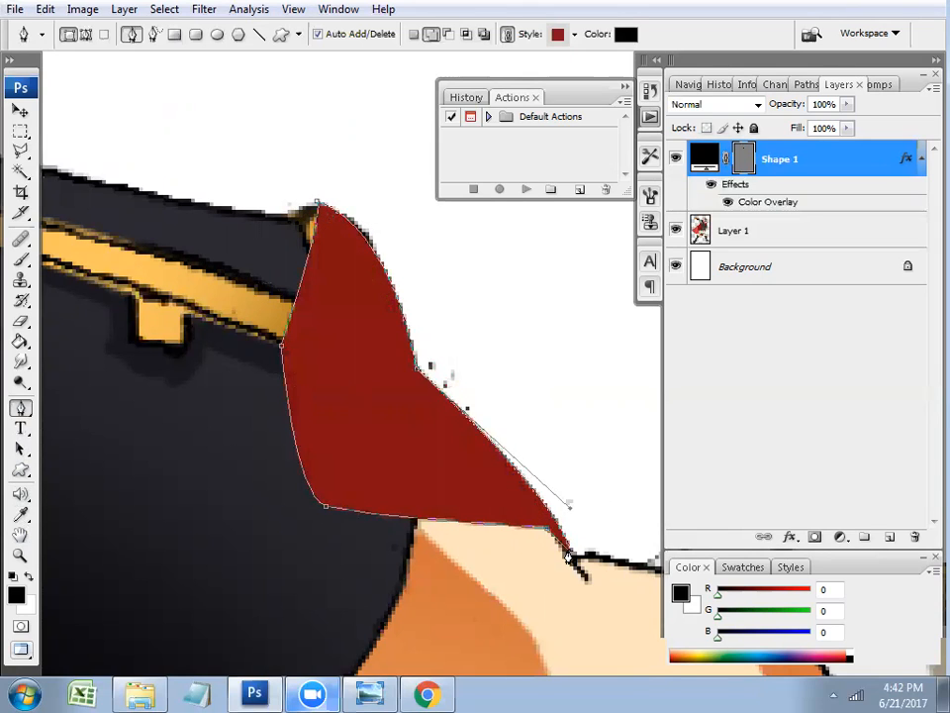
# Make a new selection from the pen path with feather radius 0 and copy that area of Layer 1 to a new layer
pyautogui.rightClick(415, 461)
pyautogui.click(508, 550)
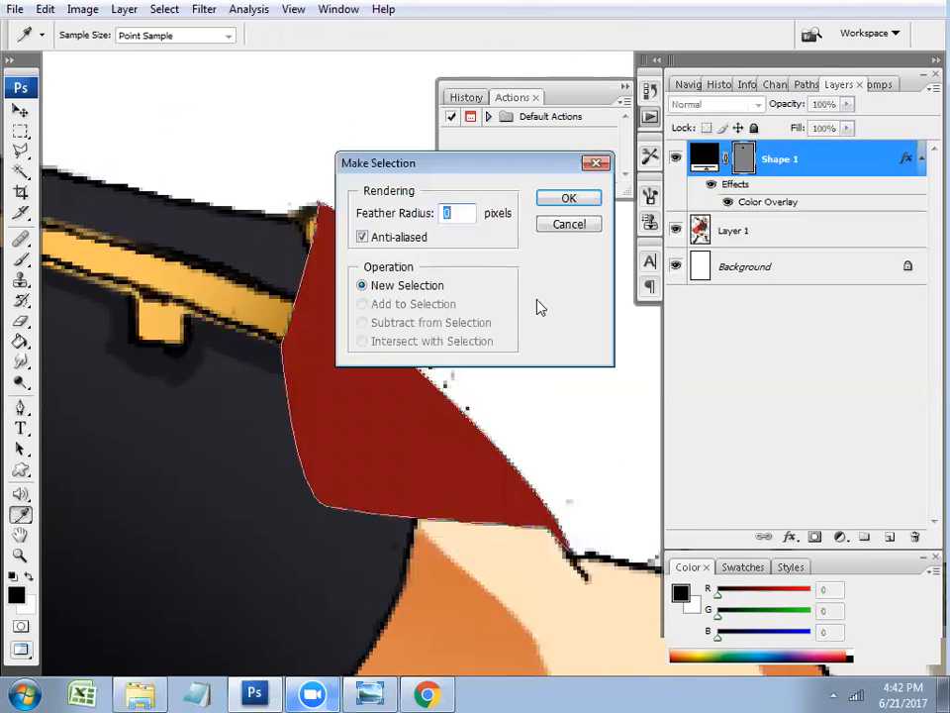
pyautogui.click(571, 198)
pyautogui.click(764, 238)
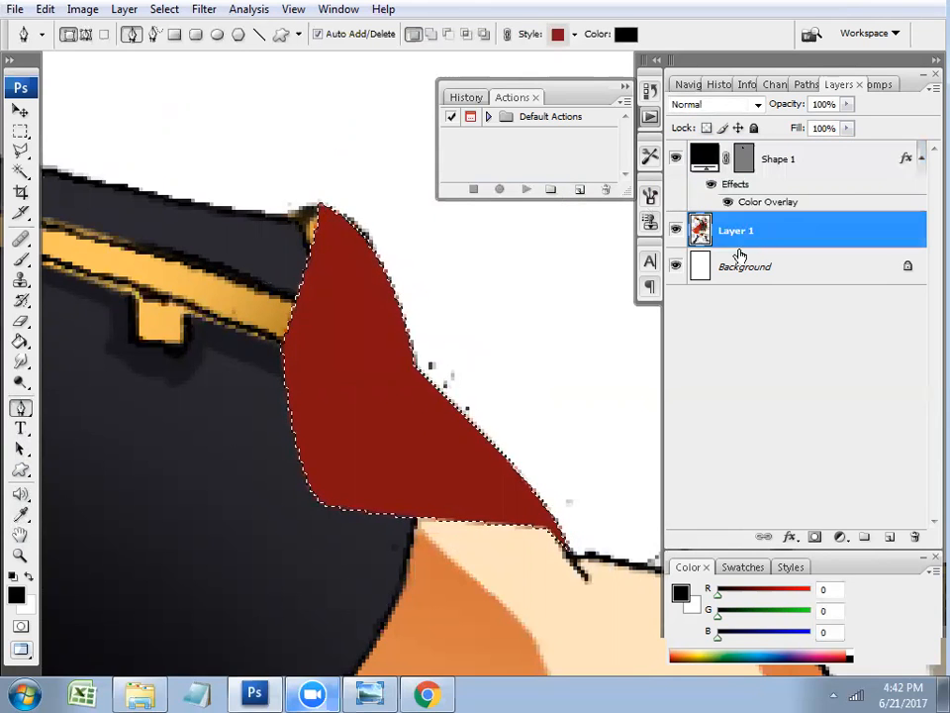
pyautogui.hotkey('ctrl', 'j')
# Hide the Shape 1 layer and move the copied bracer piece on Layer 2 up and left from its original position
pyautogui.press('v')
pyautogui.click(744, 270)
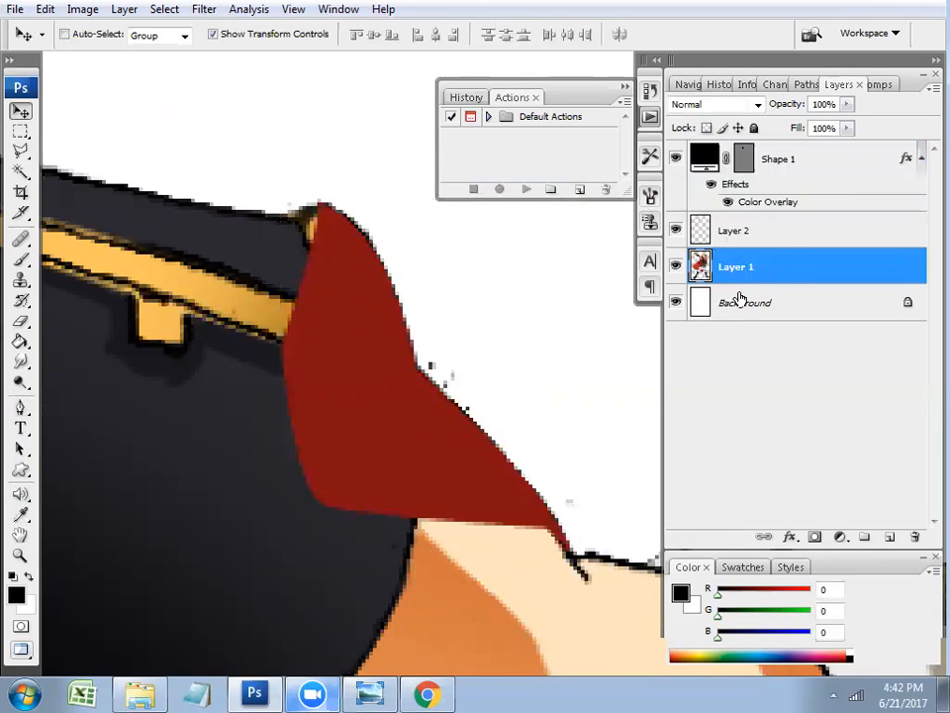
pyautogui.click(675, 159)
pyautogui.click(735, 230)
pyautogui.moveTo(448, 365)
pyautogui.mouseDown()
pyautogui.moveTo(448, 252)
pyautogui.moveTo(333, 153)
pyautogui.moveTo(540, 339)
pyautogui.moveTo(445, 344)
pyautogui.mouseUp()
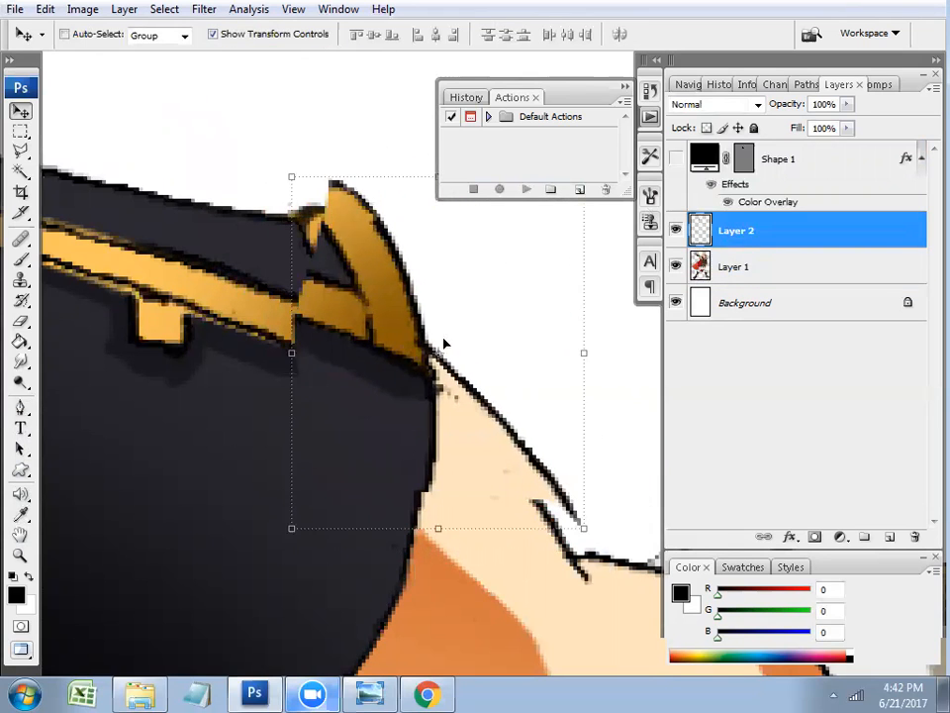
pyautogui.moveTo(397, 373); pyautogui.dragTo(293, 266)
# Delete Layer 2 with the copied bracer piece
pyautogui.rightClick(777, 235)
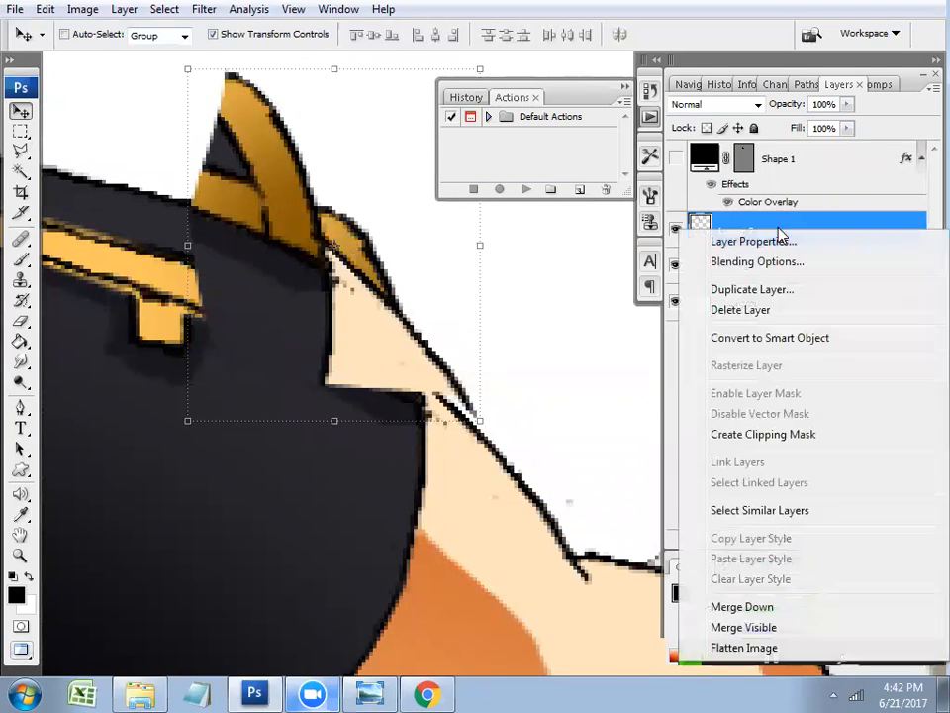
pyautogui.click(757, 311)
pyautogui.click(375, 276)
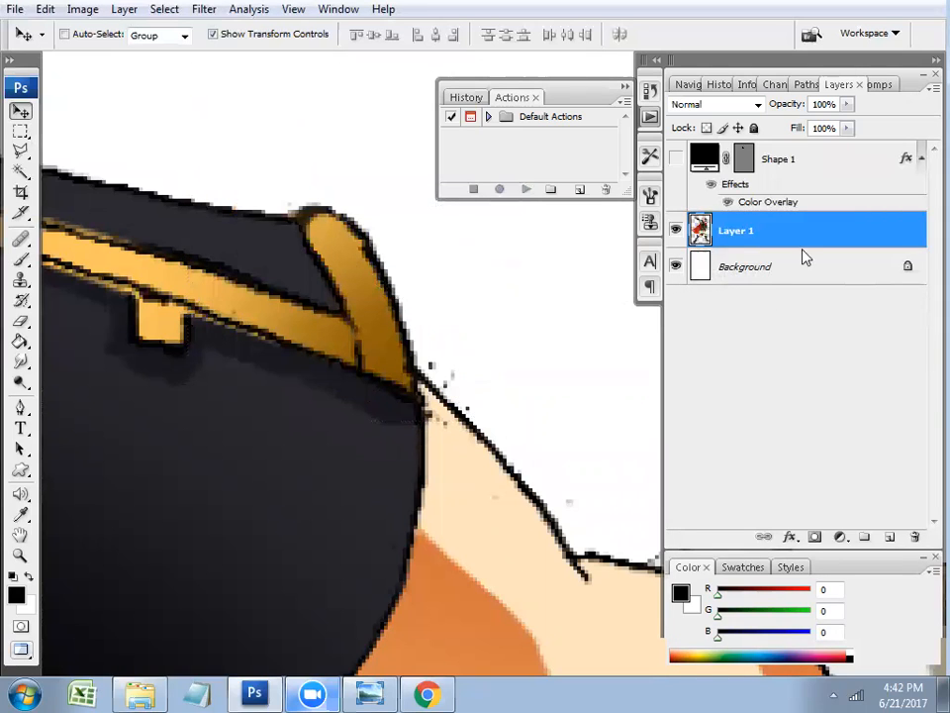
# Select the outstretched hand and forearm on Layer 1 up to the elbow with a loose Polygonal Lasso outline
pyautogui.hotkey('ctrl', '-')
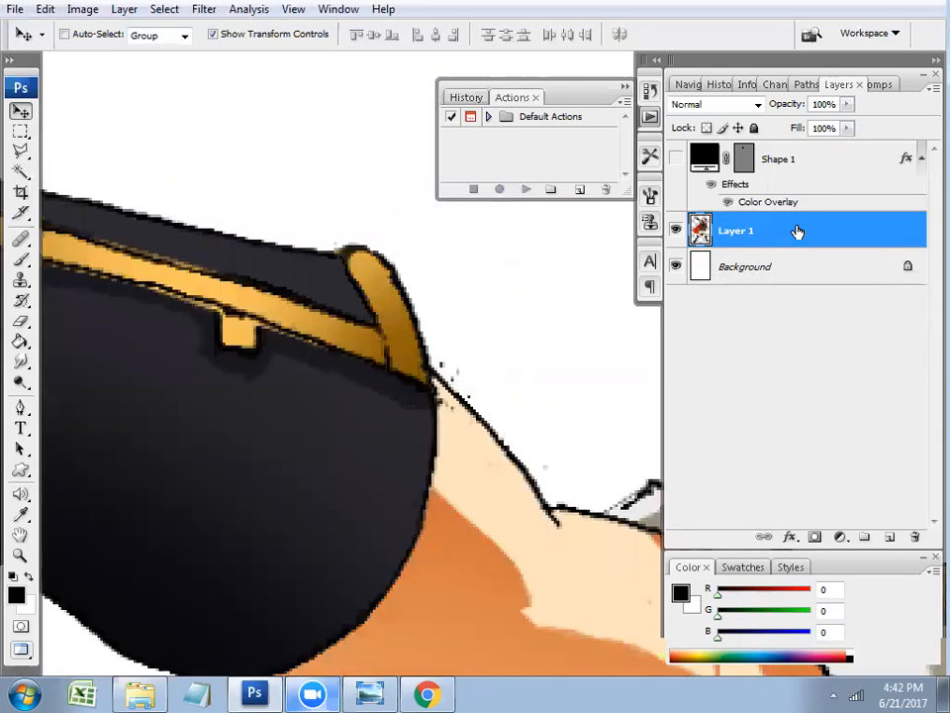
pyautogui.hotkey('ctrl', '-')
pyautogui.hotkey('ctrl', '-')
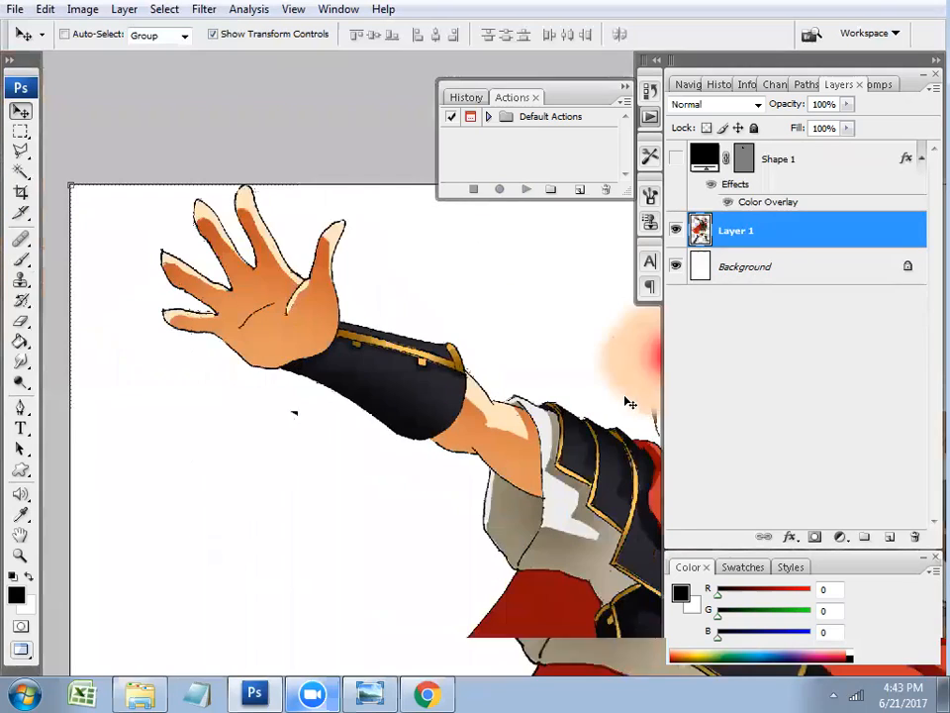
pyautogui.press('l')
pyautogui.click(525, 346)
pyautogui.click(451, 495)
pyautogui.click(183, 424)
pyautogui.click(104, 216)
pyautogui.click(252, 126)
pyautogui.click(410, 219)
pyautogui.click(521, 341)
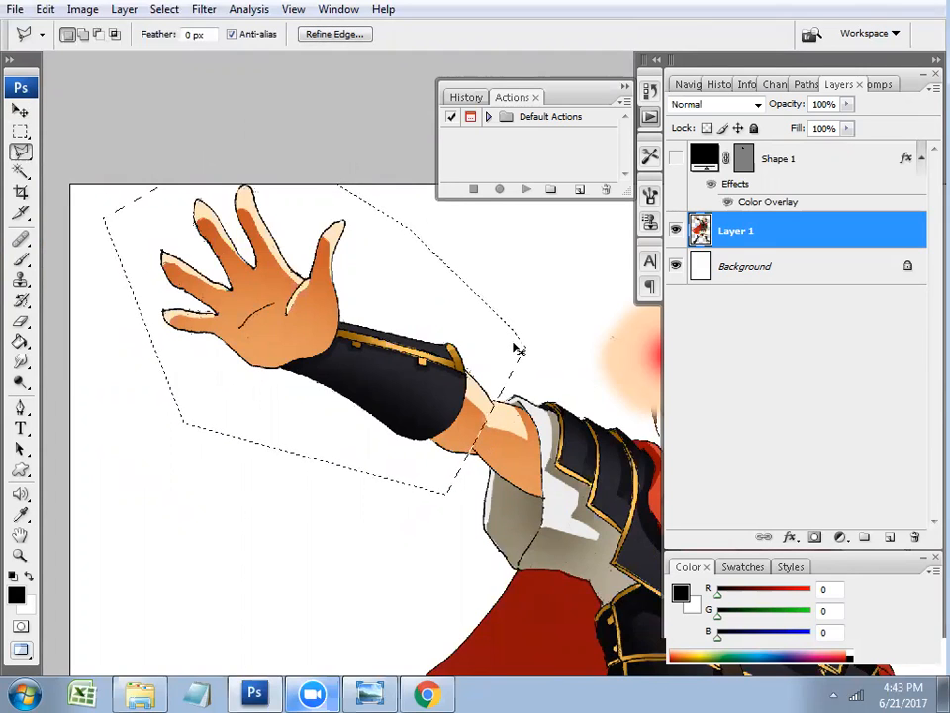
# Cut the selected forearm onto its own layer and move it back near the elbow
pyautogui.hotkey('ctrl', 'x')
pyautogui.hotkey('ctrl', 'v')
pyautogui.press('v')
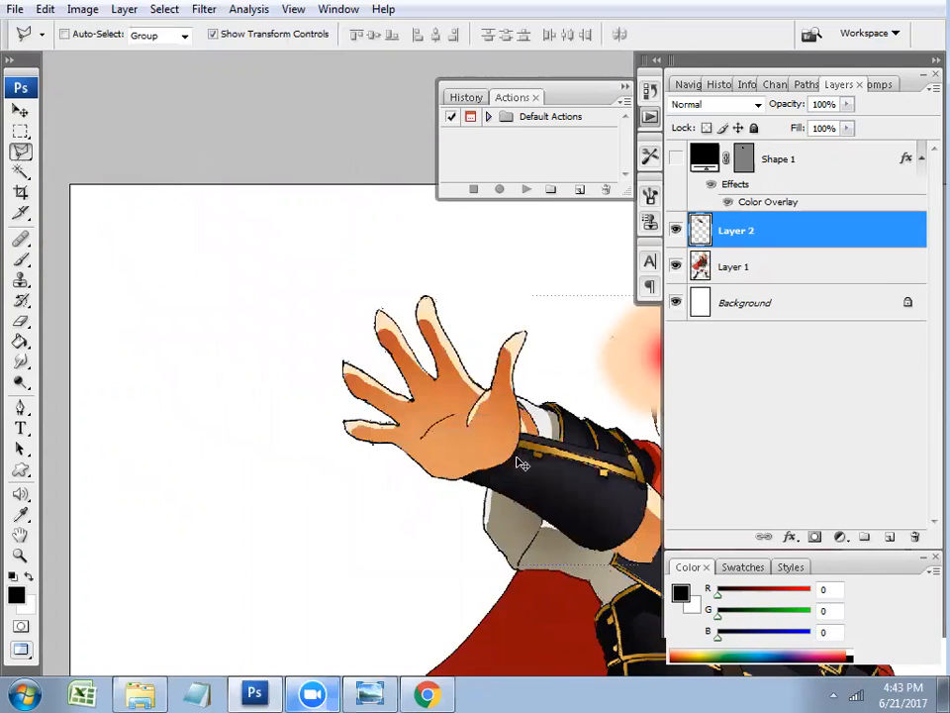
pyautogui.moveTo(516, 370); pyautogui.dragTo(306, 259)
# Free-transform the forearm to about 81% width, 78% height and 1.4° rotation, positioned so it joins the upper arm
pyautogui.hotkey('ctrl', 't')
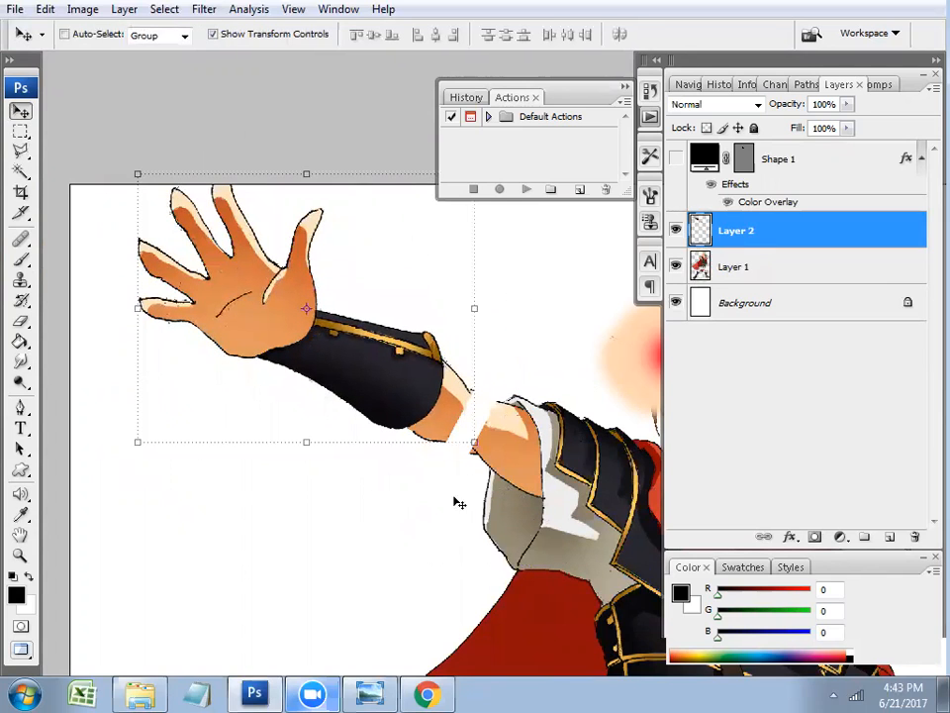
pyautogui.moveTo(485, 455)
pyautogui.mouseDown()
pyautogui.moveTo(503, 445)
pyautogui.moveTo(410, 392)
pyautogui.moveTo(484, 441)
pyautogui.mouseUp()
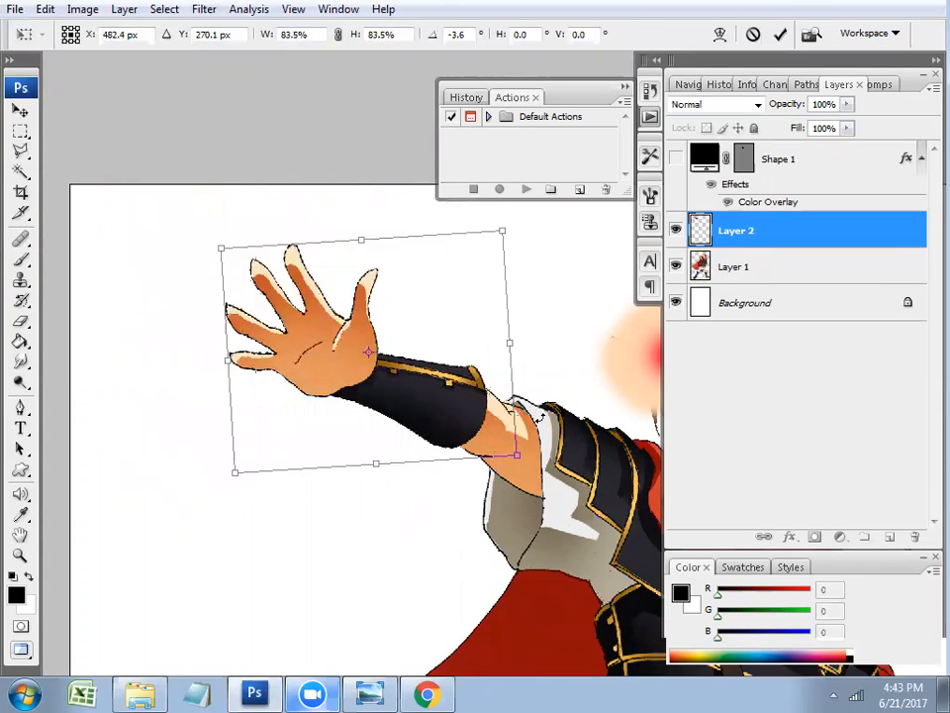
pyautogui.moveTo(542, 419); pyautogui.dragTo(542, 431)
pyautogui.moveTo(508, 241); pyautogui.dragTo(504, 255)
pyautogui.hotkey('shift', 'Right')
pyautogui.hotkey('shift', 'Right')
pyautogui.hotkey('shift', 'Right')
pyautogui.hotkey('shift', 'Right')
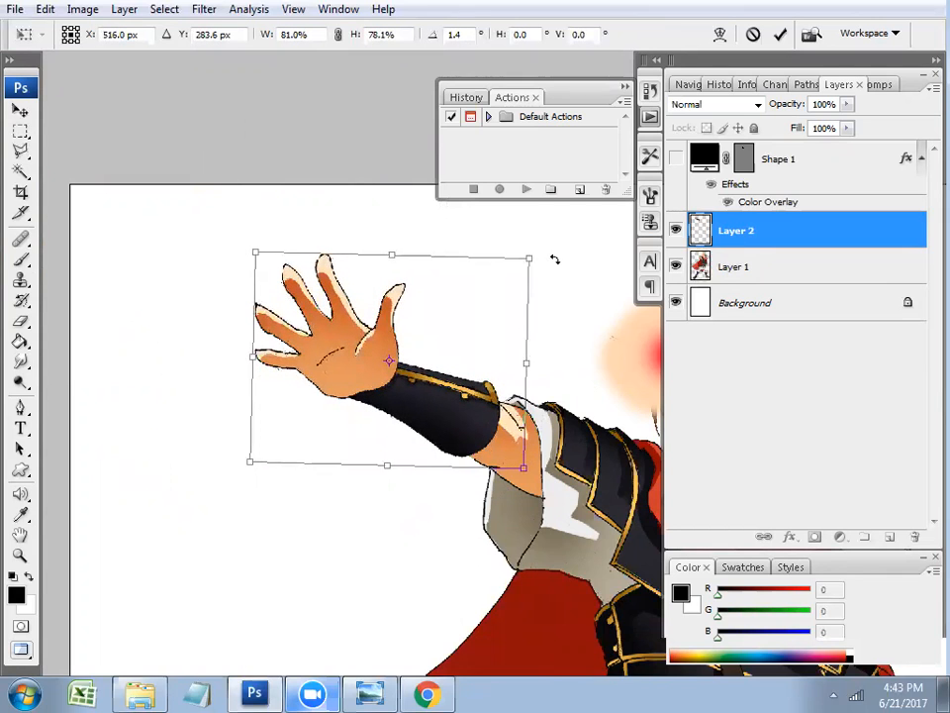
pyautogui.press('Return')
# Warp the forearm layer to bend the bracer and wrist and reshape the hand
pyautogui.click(45, 9)
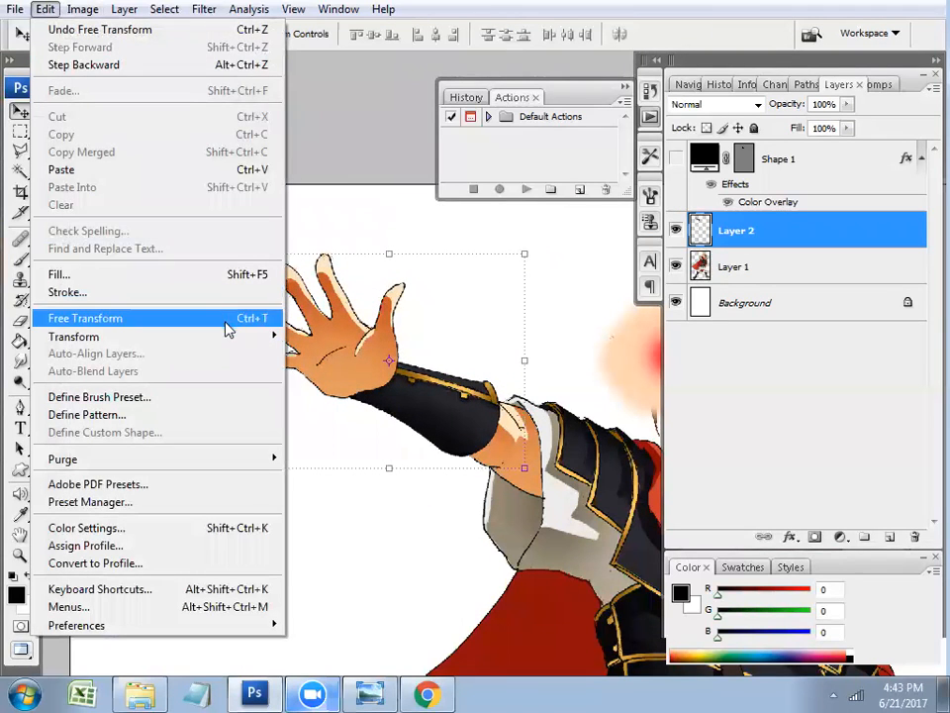
pyautogui.moveTo(197, 337)
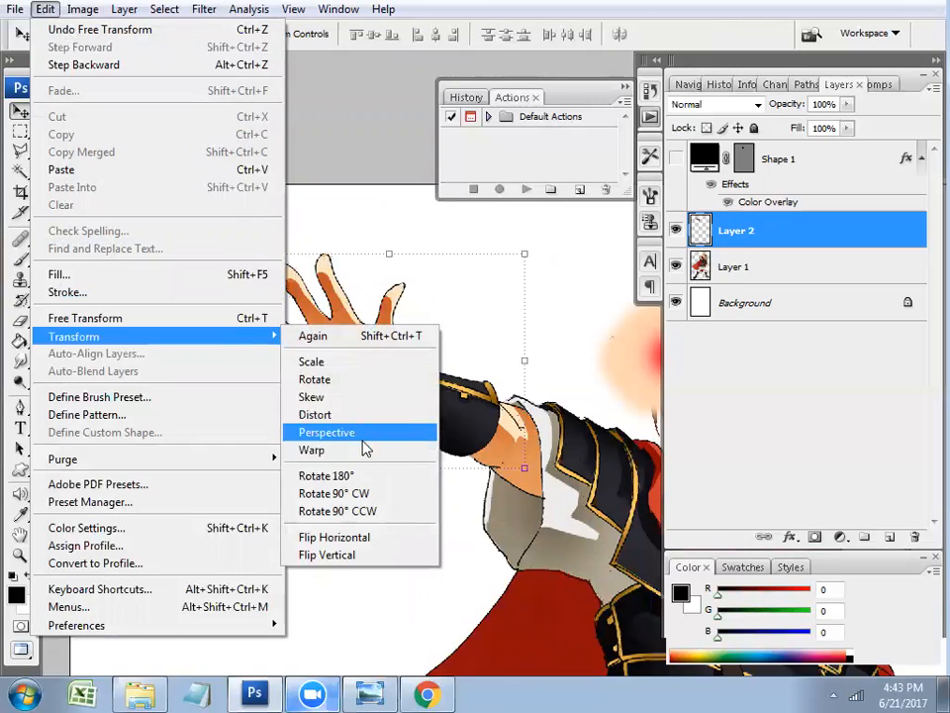
pyautogui.click(365, 447)
pyautogui.moveTo(459, 344); pyautogui.dragTo(309, 361)
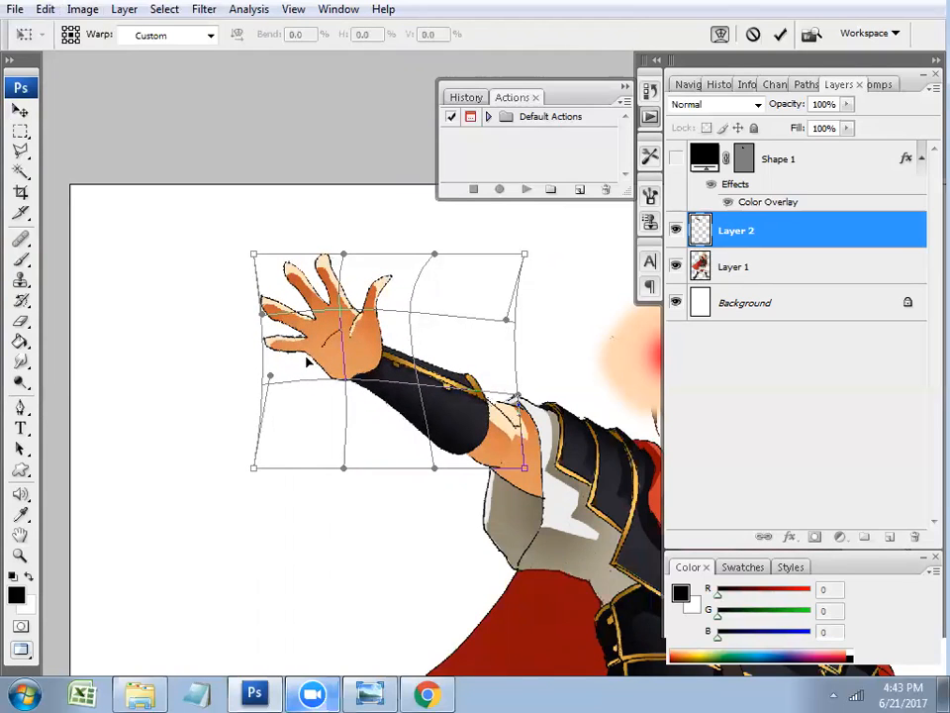
pyautogui.press('Return')
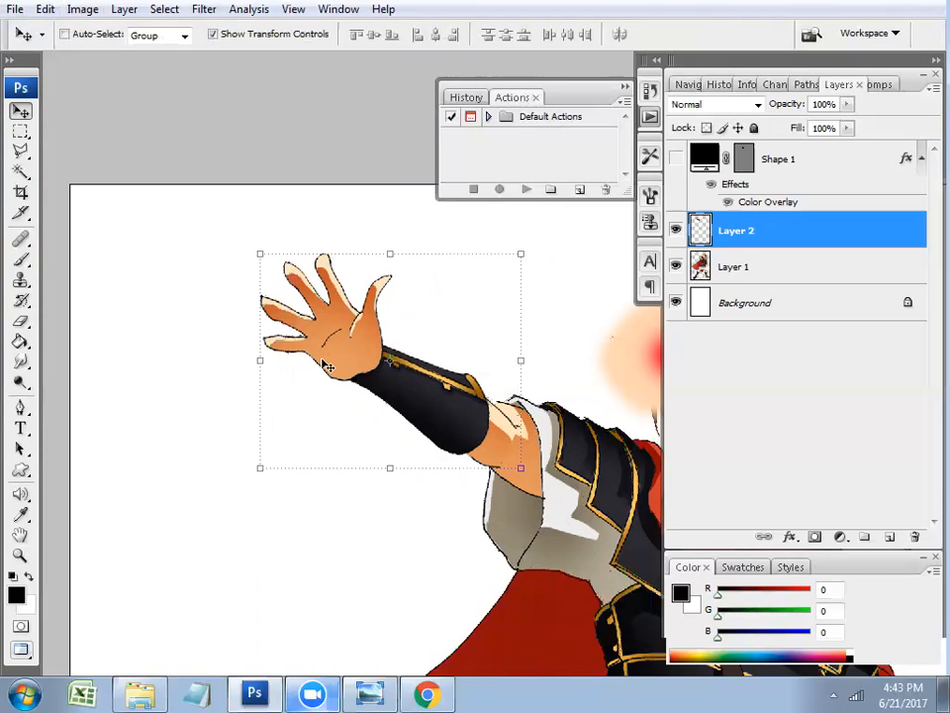
pyautogui.click(45, 9)
pyautogui.moveTo(159, 341)
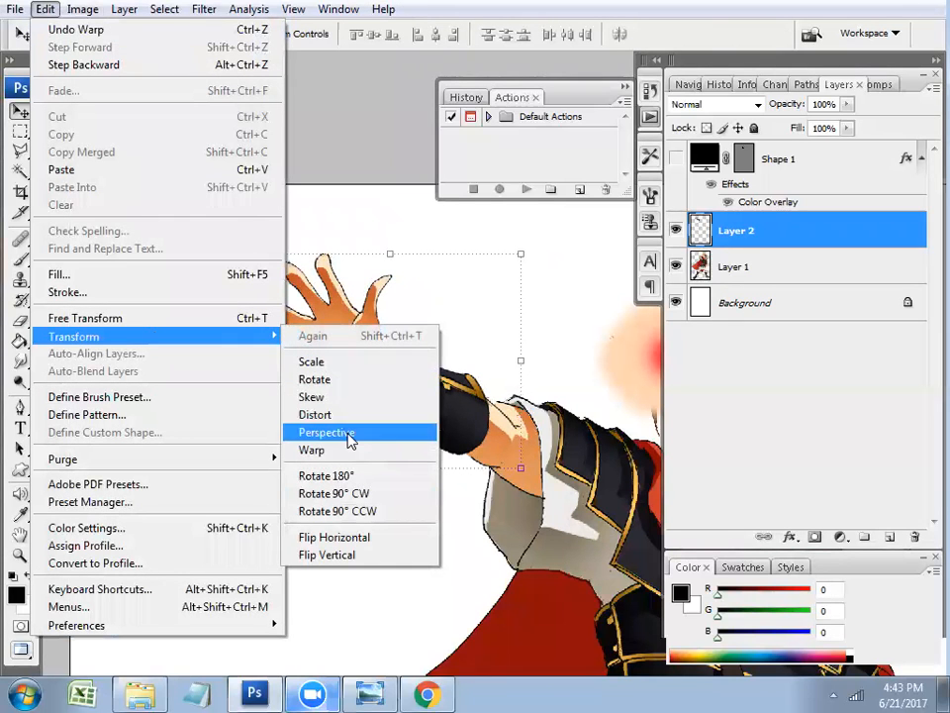
pyautogui.click(599, 289)
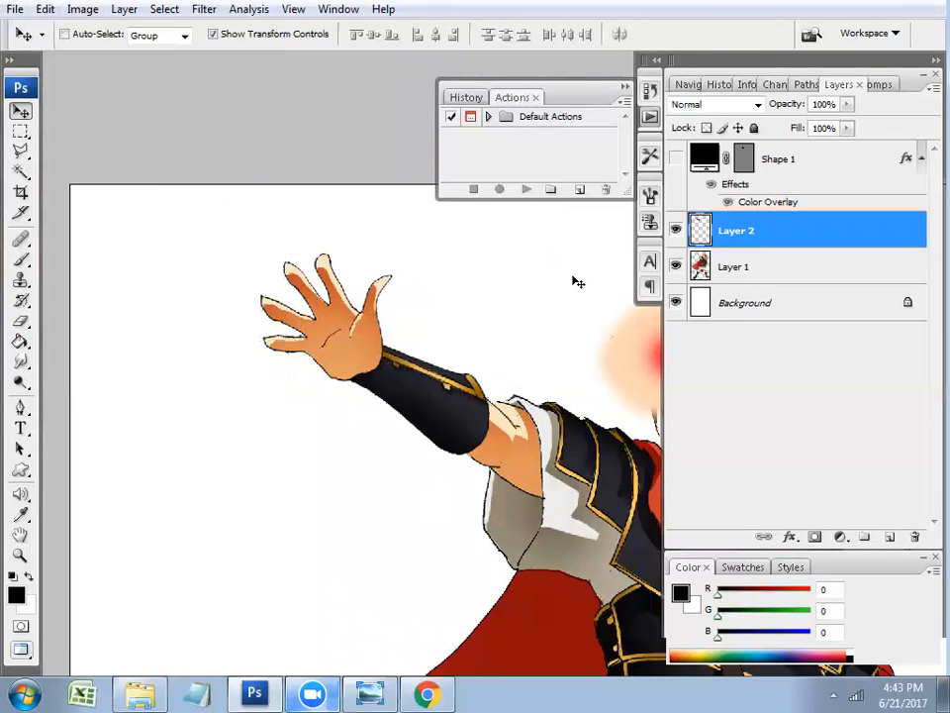
pyautogui.click(791, 269)
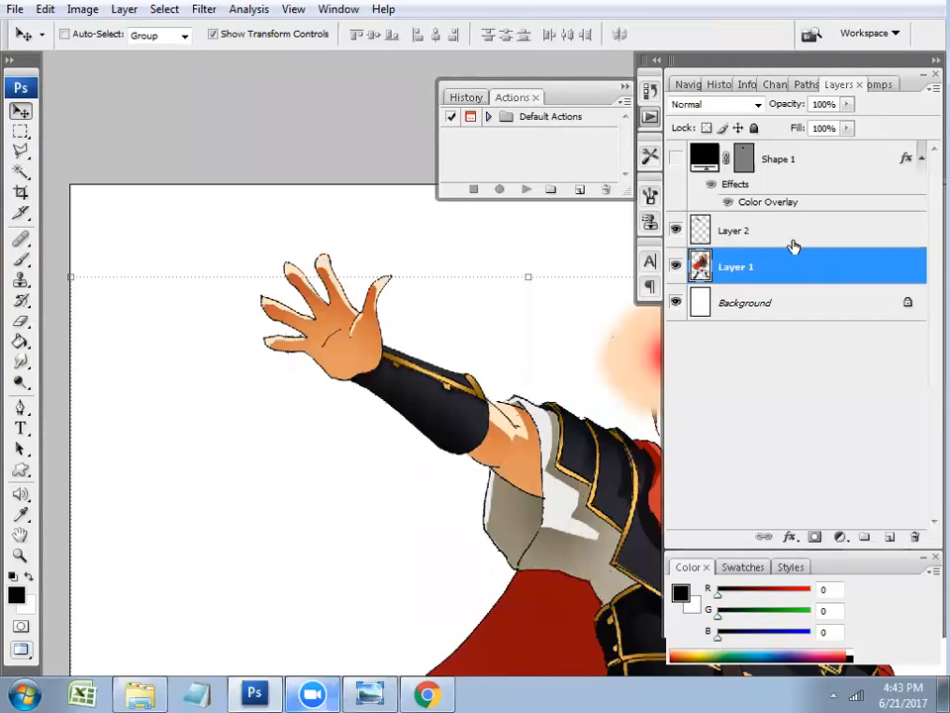
pyautogui.click(794, 246)
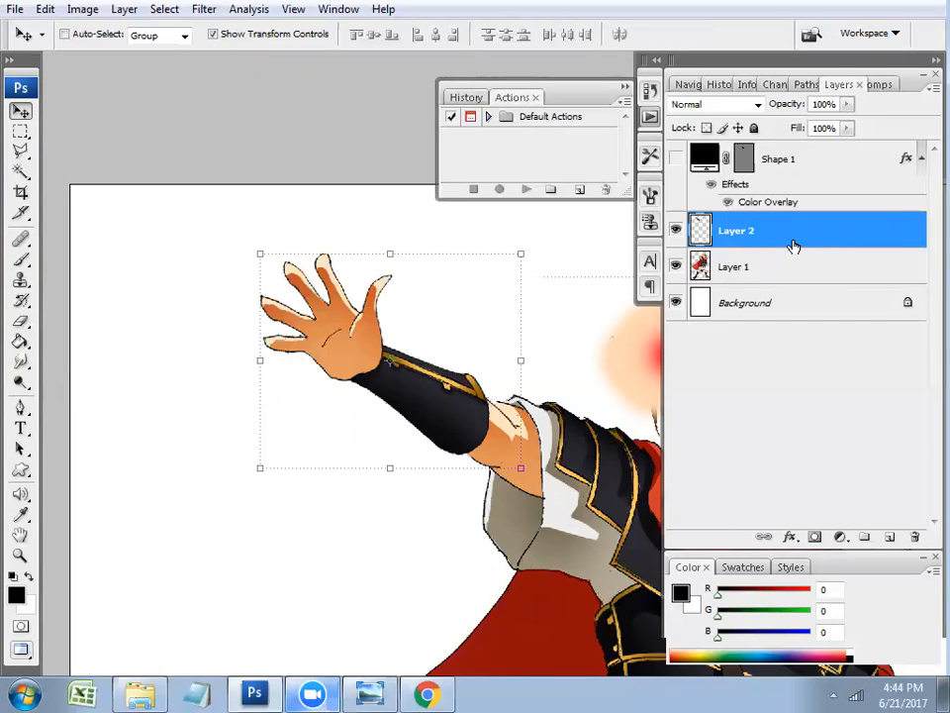
# Look over the edited character, fit the whole image on screen and switch to full screen mode with a black surround
pyautogui.press('space')
pyautogui.moveTo(574, 387); pyautogui.dragTo(232, 342)
pyautogui.moveTo(354, 504); pyautogui.dragTo(284, 205)
pyautogui.moveTo(381, 399); pyautogui.dragTo(547, 488)
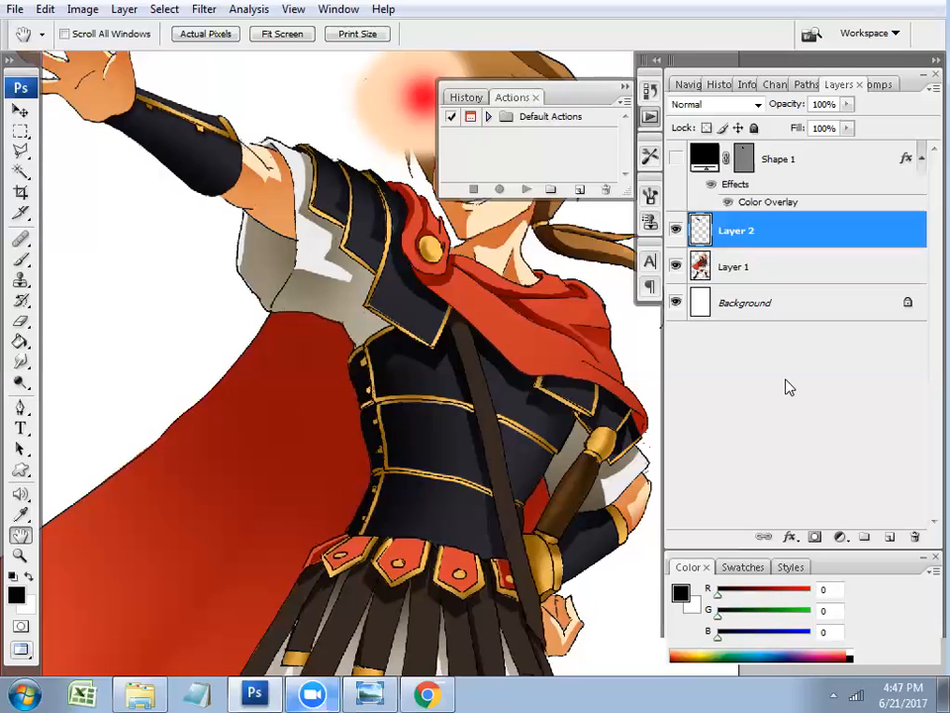
pyautogui.hotkey('ctrl', '0')
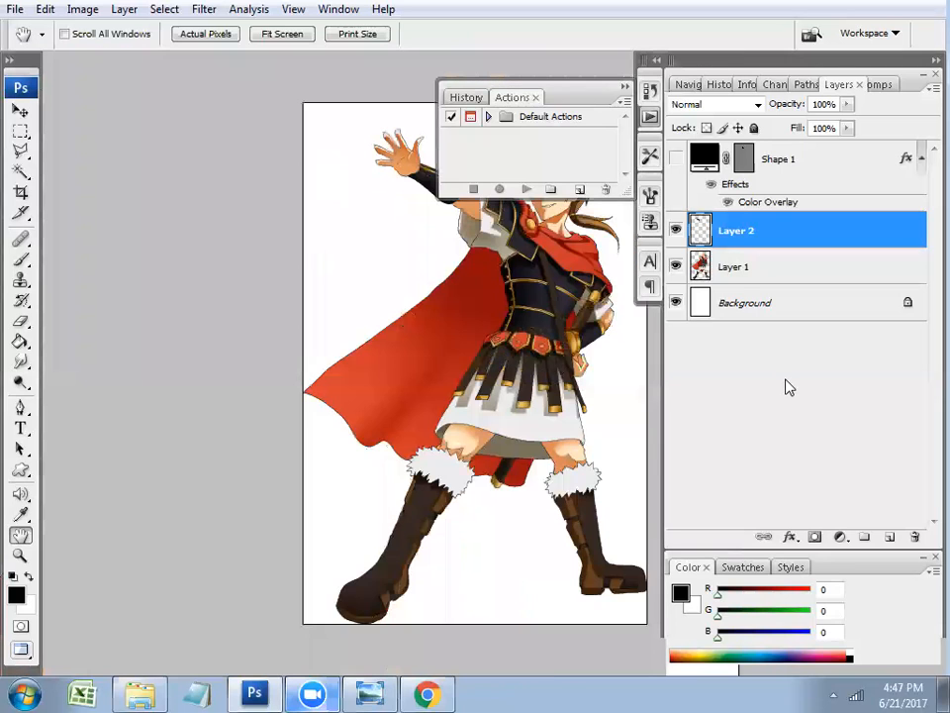
pyautogui.press('f')
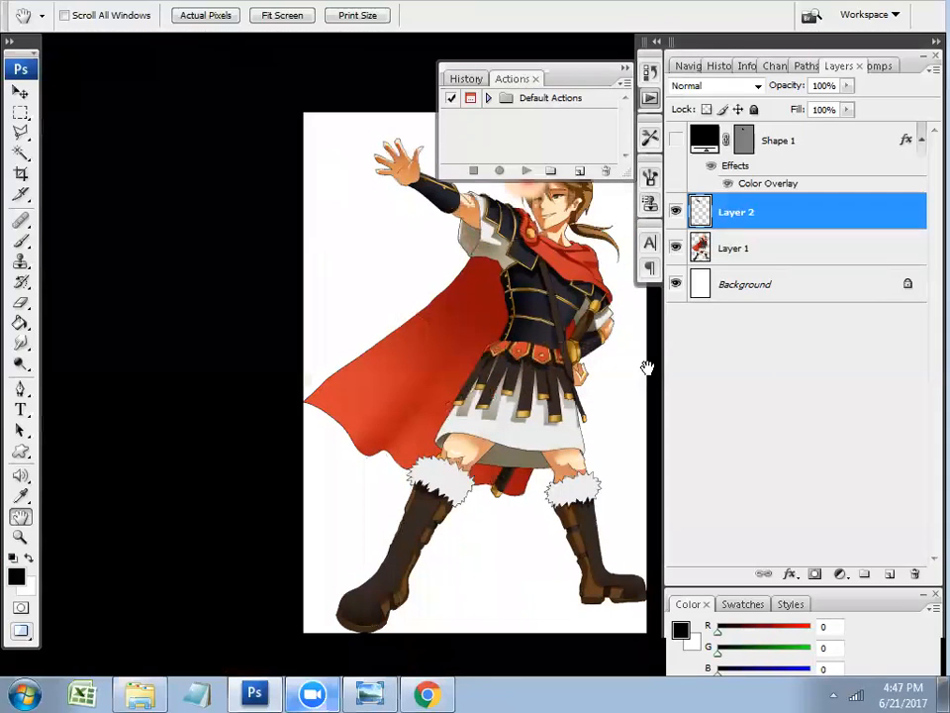
# Collapse the floating Actions panel and inspect the character's reshaped arm and torso armour up close
pyautogui.click(650, 72)
pyautogui.moveTo(578, 298); pyautogui.dragTo(402, 310)
pyautogui.press('z')
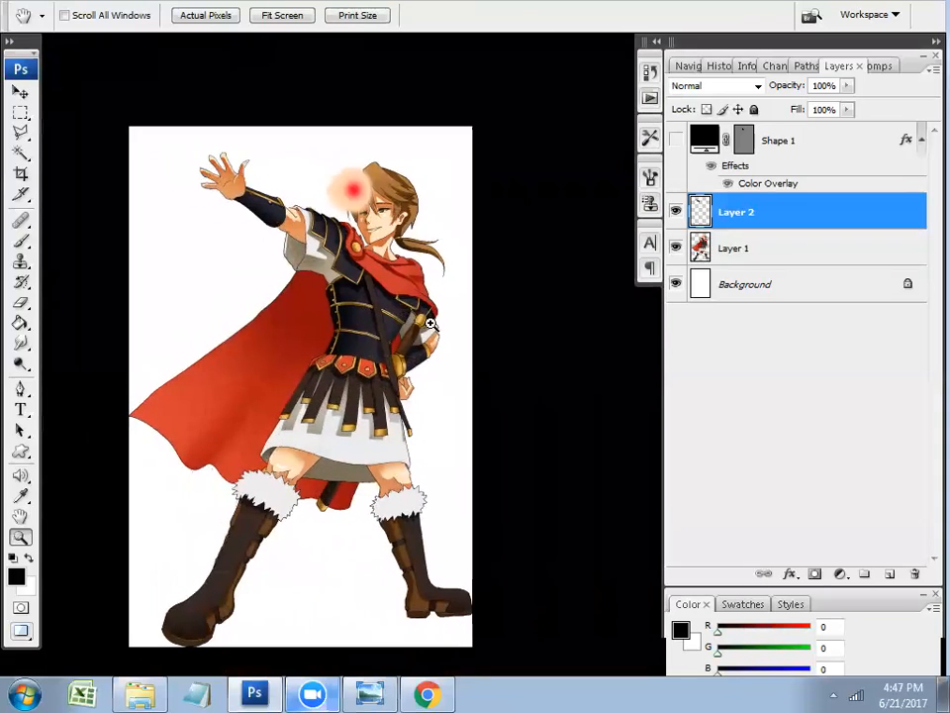
pyautogui.click(357, 315)
pyautogui.click(358, 314)
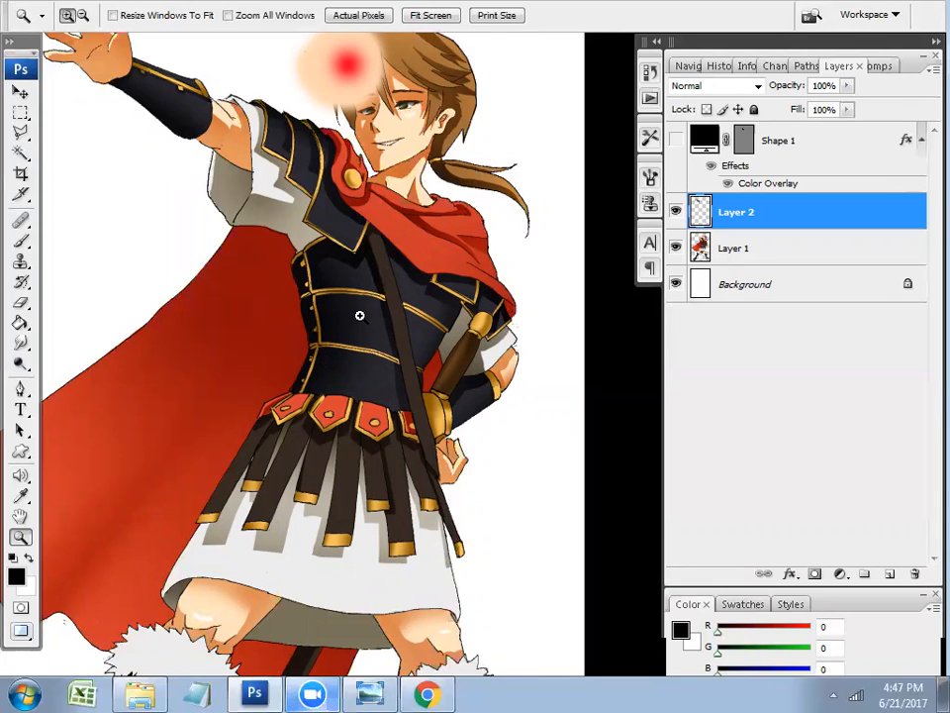
pyautogui.press('space')
pyautogui.moveTo(161, 134); pyautogui.dragTo(333, 391)
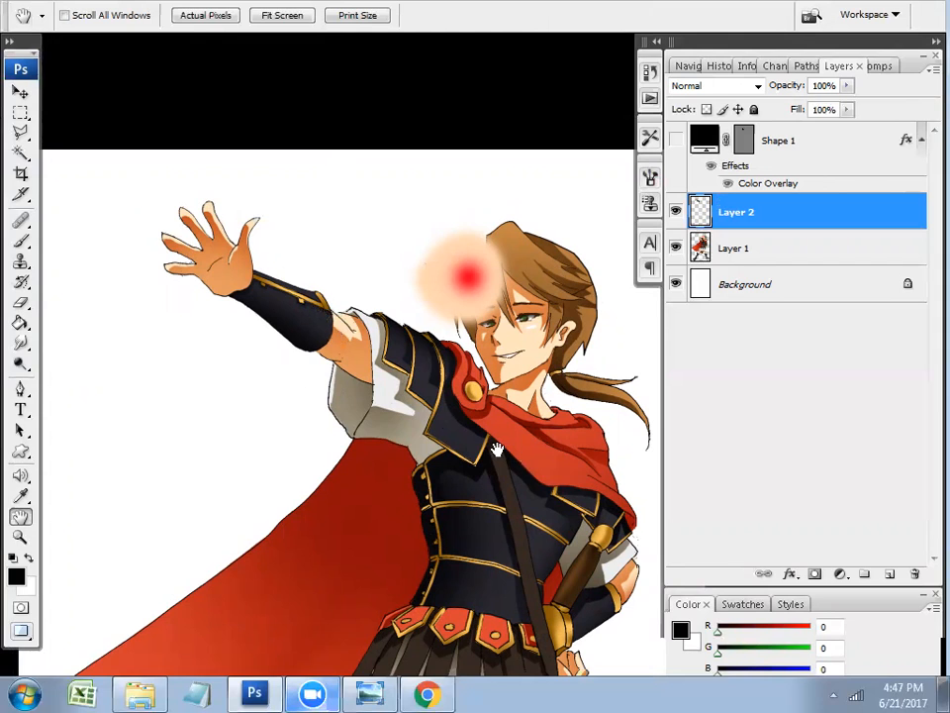
pyautogui.moveTo(494, 446); pyautogui.dragTo(282, 258)
pyautogui.press('z')
pyautogui.click(336, 388)
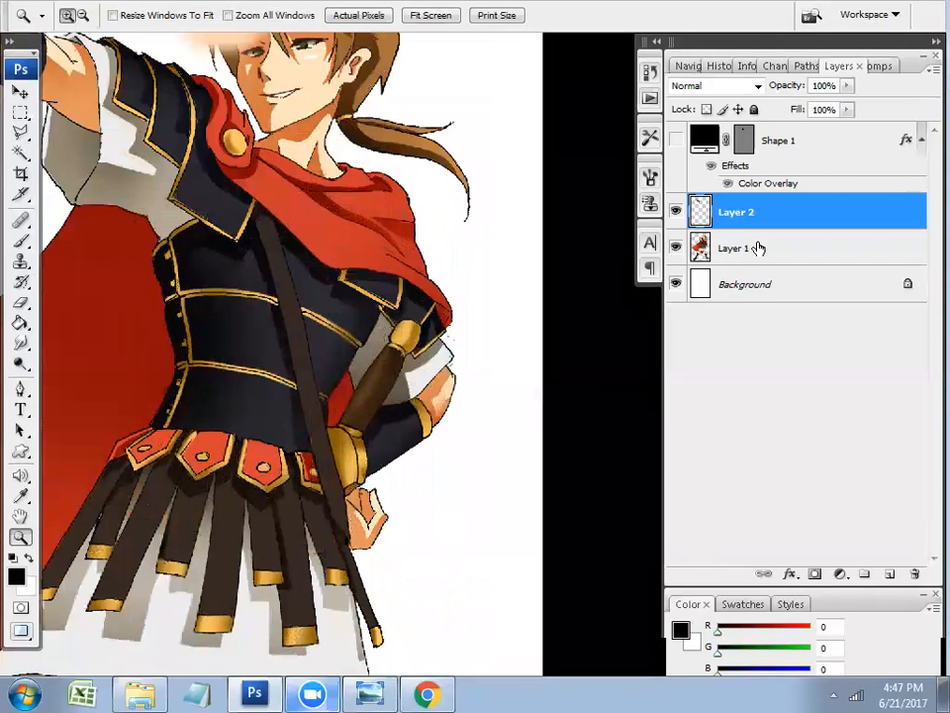
# Duplicate Layer 1 within the same document as Layer 1 copy
pyautogui.rightClick(755, 249)
pyautogui.click(752, 303)
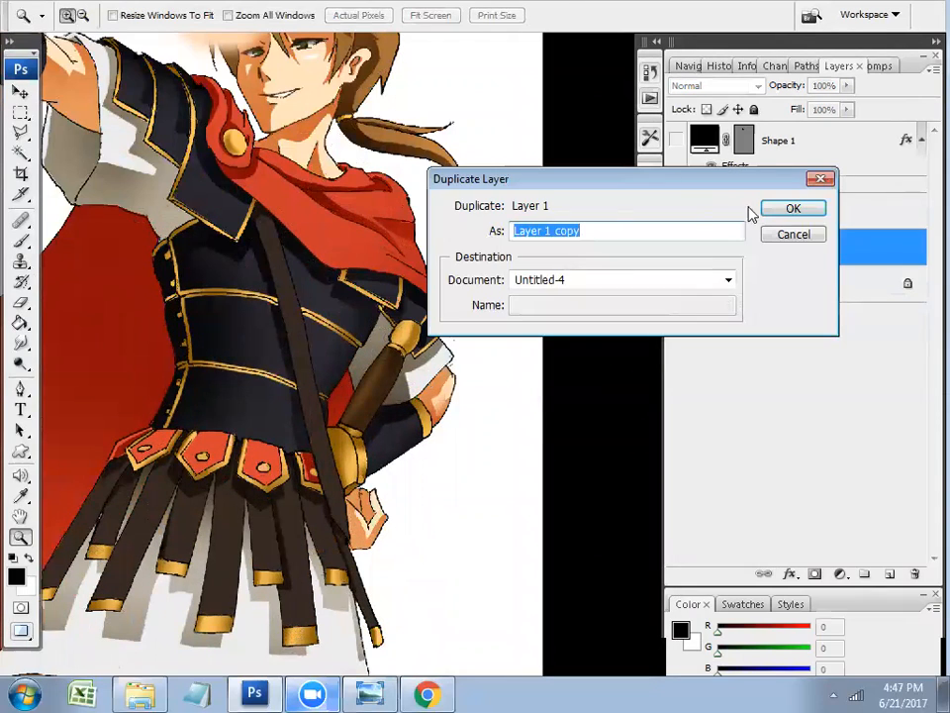
pyautogui.click(792, 207)
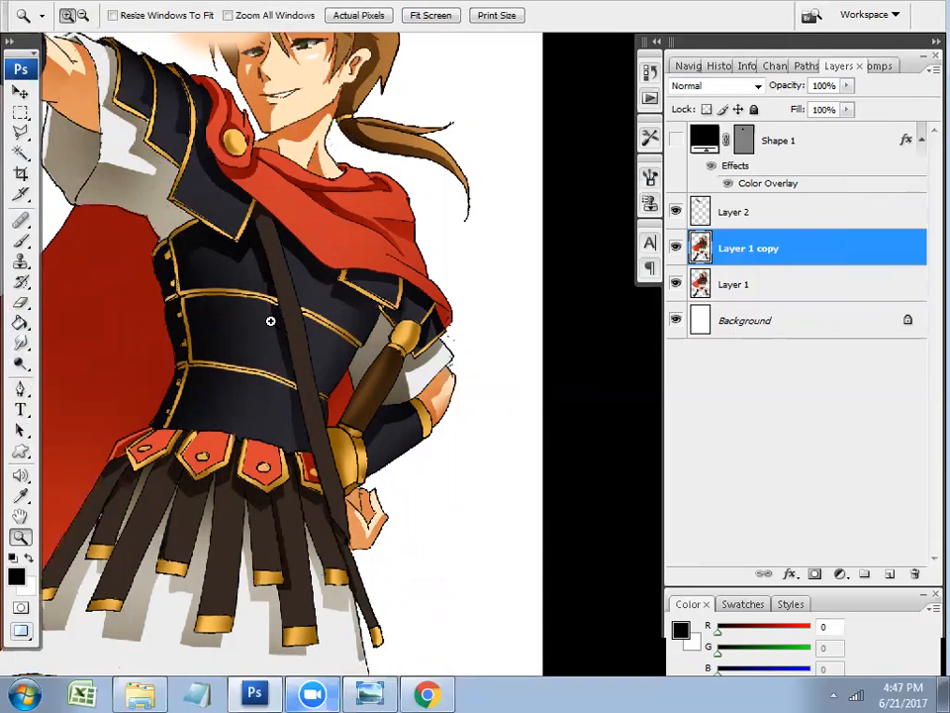
# Select the torso and the upper skirt with a rectangular marquee on Layer 1 copy
pyautogui.press('m')
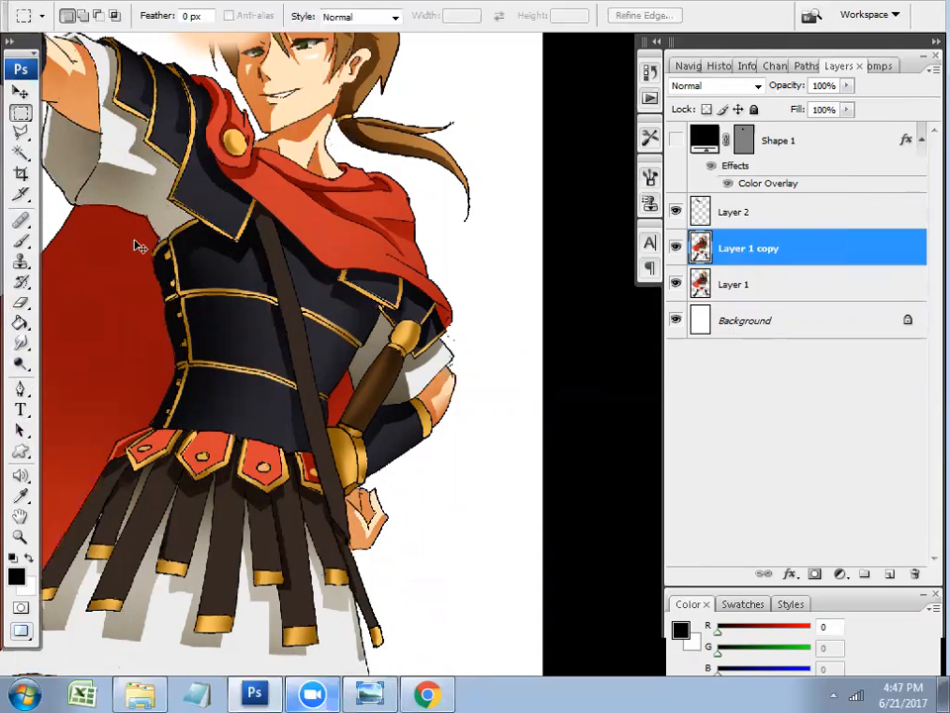
pyautogui.hotkey('ctrl', '-')
pyautogui.hotkey('ctrl', '-')
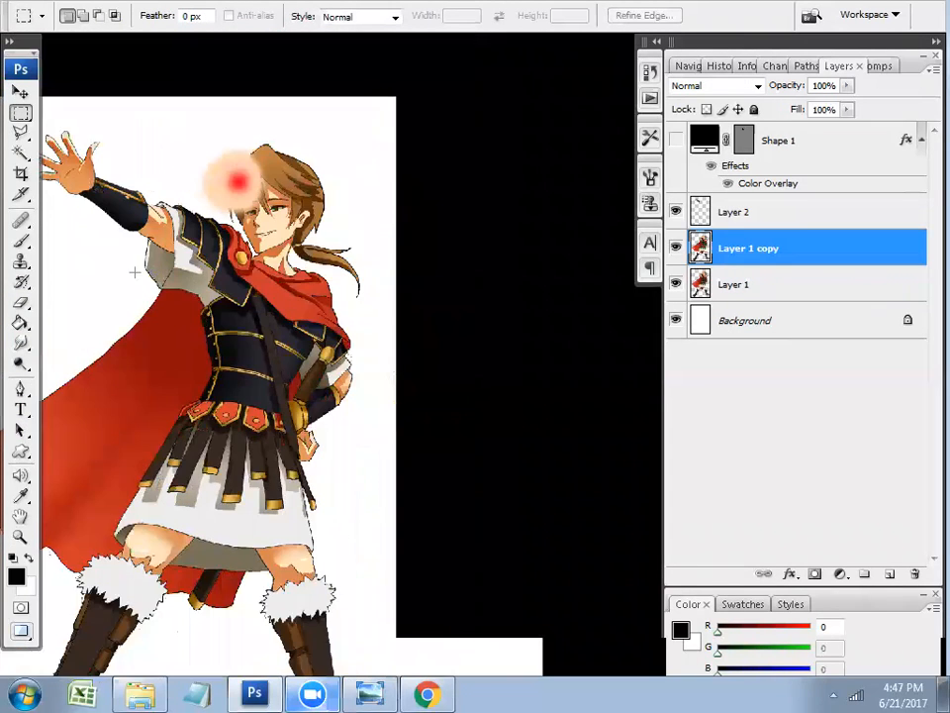
pyautogui.moveTo(171, 243); pyautogui.dragTo(317, 506)
pyautogui.press('z')
pyautogui.click(257, 374)
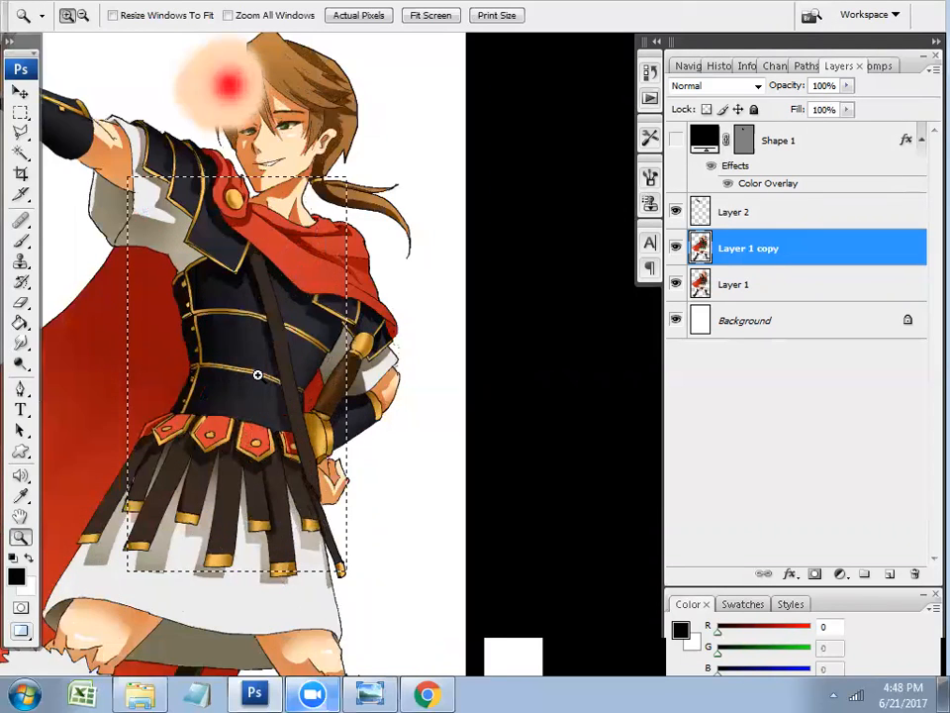
pyautogui.click(258, 373)
# Switch the screen mode to a maximized document window with the menu bar showing
pyautogui.press('f')
pyautogui.press('f')
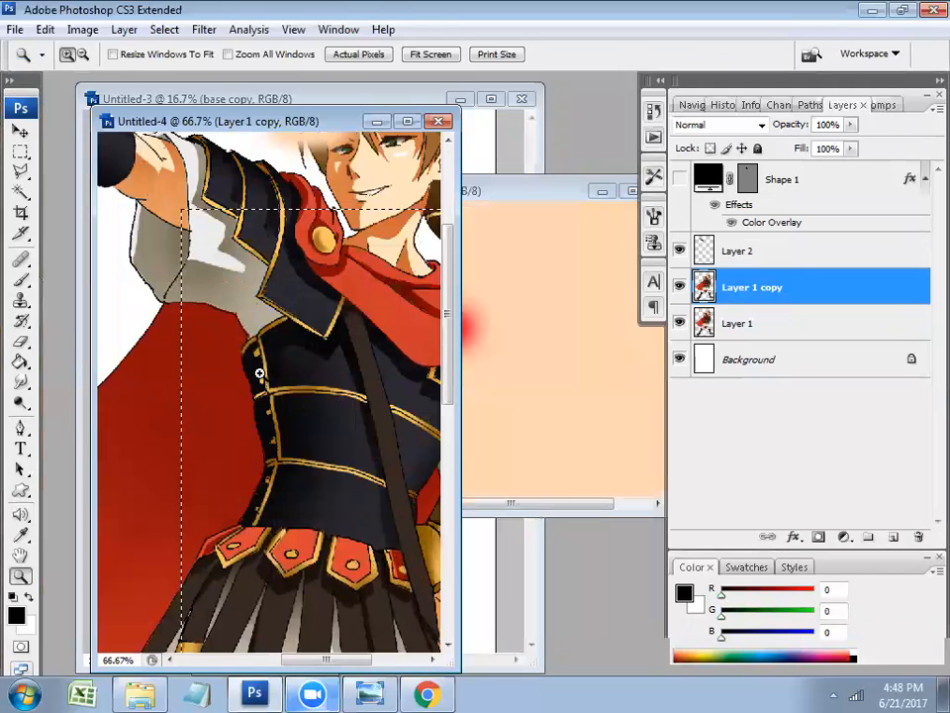
pyautogui.press('h')
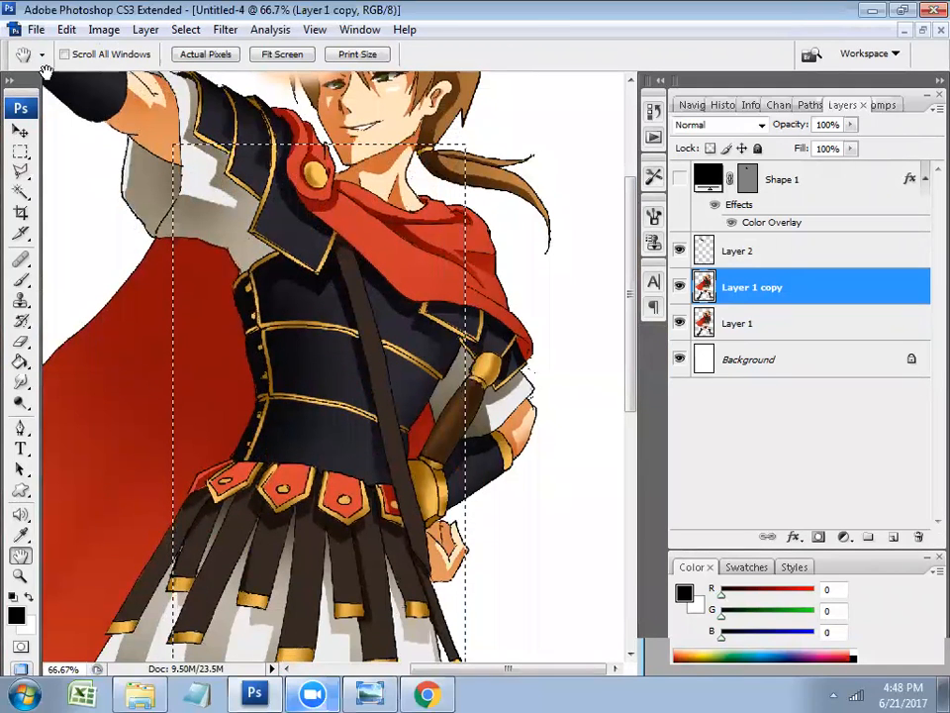
pyautogui.click(20, 382)
pyautogui.press('w')
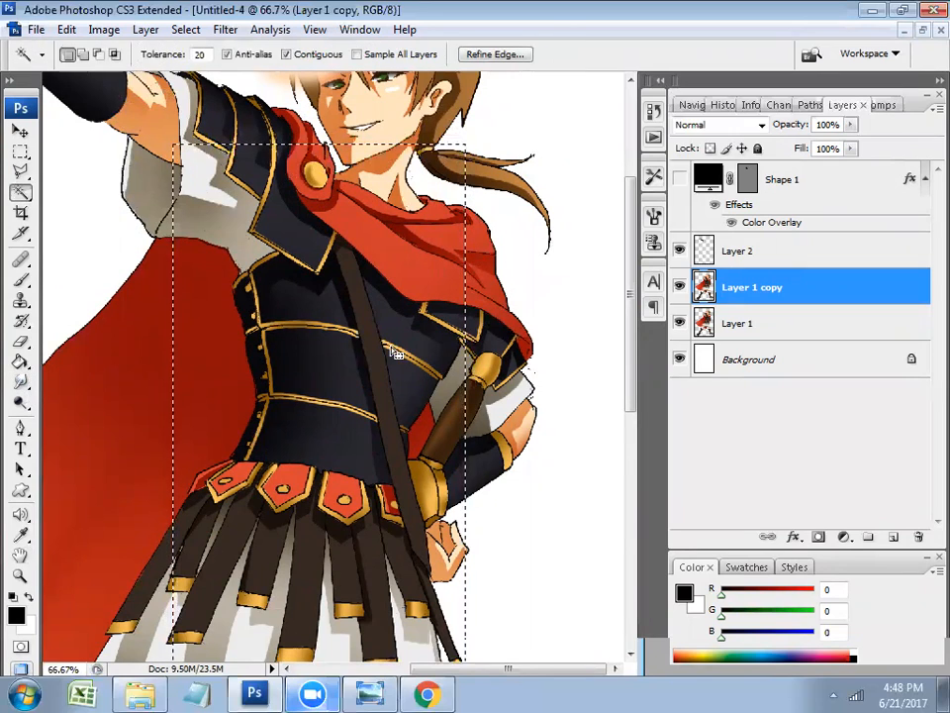
# Replace the selection with a Polygonal Lasso outline of the dark torso armour, from the sword hilt around the collar and down to the belt
pyautogui.press('z')
pyautogui.click(395, 418)
pyautogui.moveTo(395, 417)
pyautogui.mouseDown()
pyautogui.moveTo(456, 536)
pyautogui.moveTo(477, 505)
pyautogui.mouseUp()
pyautogui.press('l')
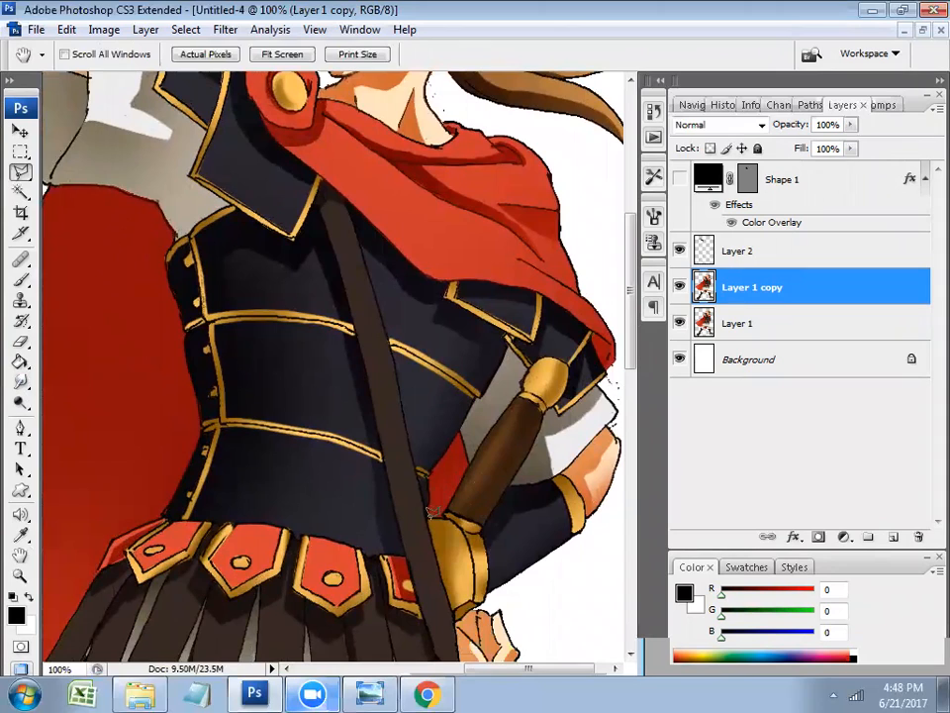
pyautogui.click(429, 517)
pyautogui.click(429, 471)
pyautogui.click(478, 396)
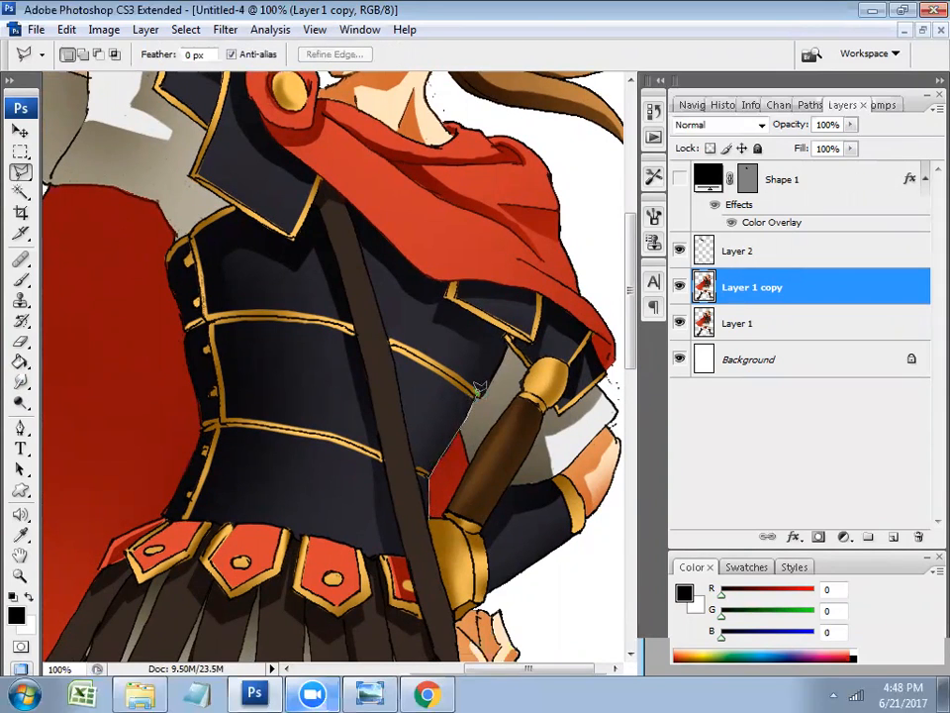
pyautogui.click(507, 344)
pyautogui.click(477, 311)
pyautogui.click(428, 286)
pyautogui.click(315, 183)
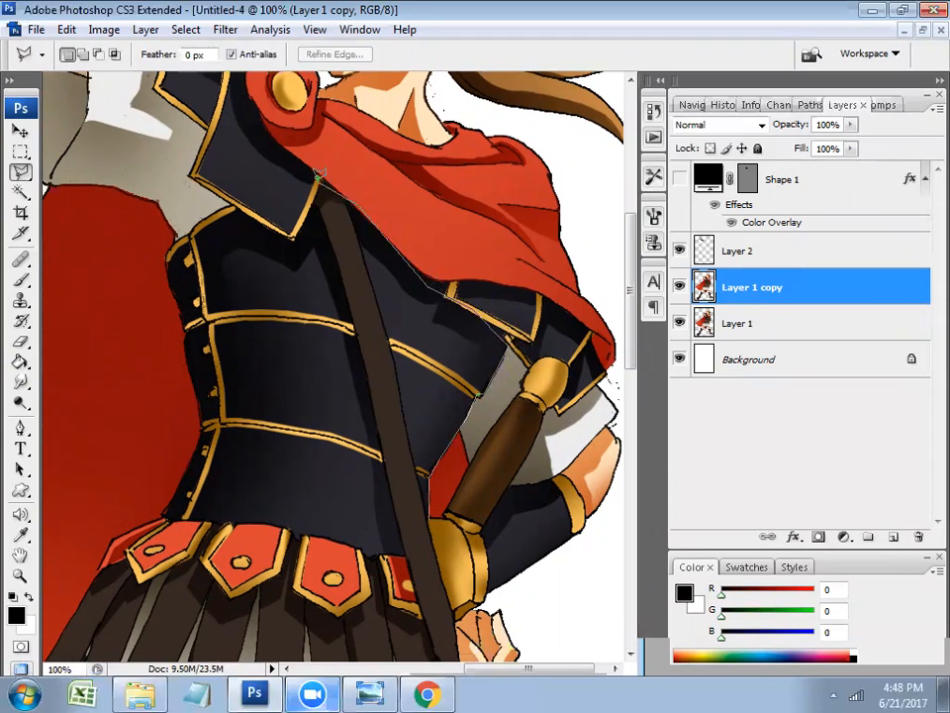
pyautogui.click(290, 237)
pyautogui.click(233, 202)
pyautogui.click(206, 212)
pyautogui.click(163, 255)
pyautogui.click(166, 276)
pyautogui.click(185, 329)
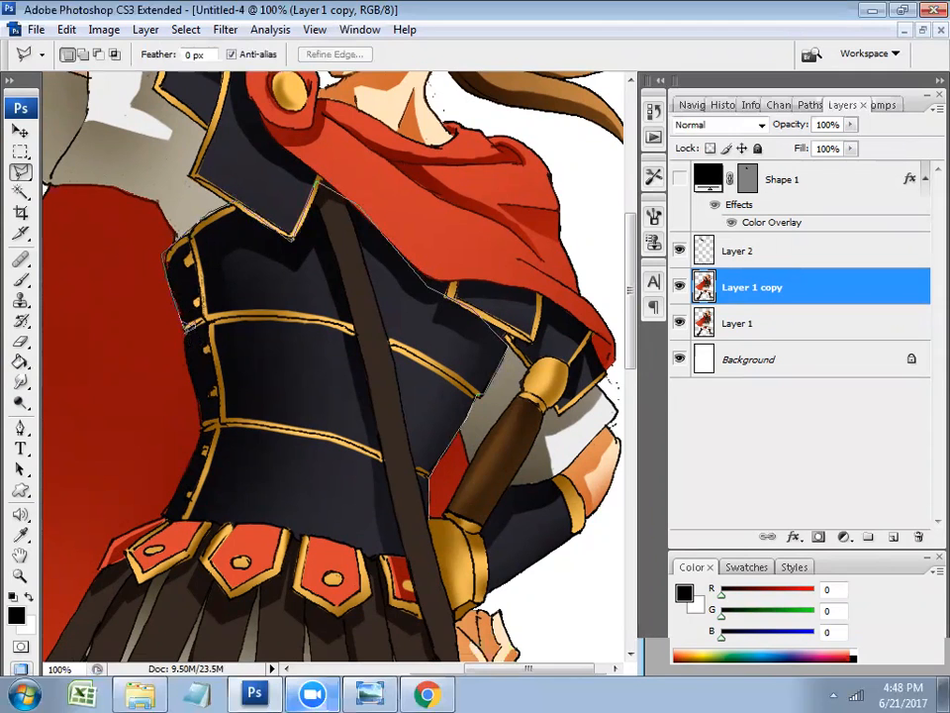
pyautogui.click(187, 361)
pyautogui.click(199, 431)
pyautogui.click(164, 516)
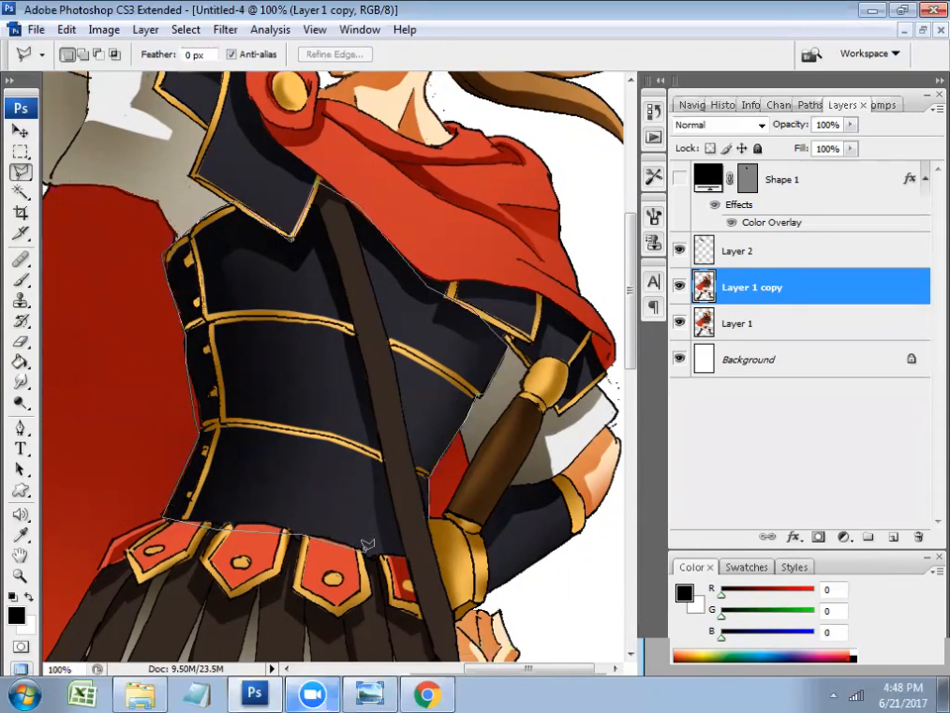
pyautogui.click(422, 551)
pyautogui.doubleClick(427, 524)
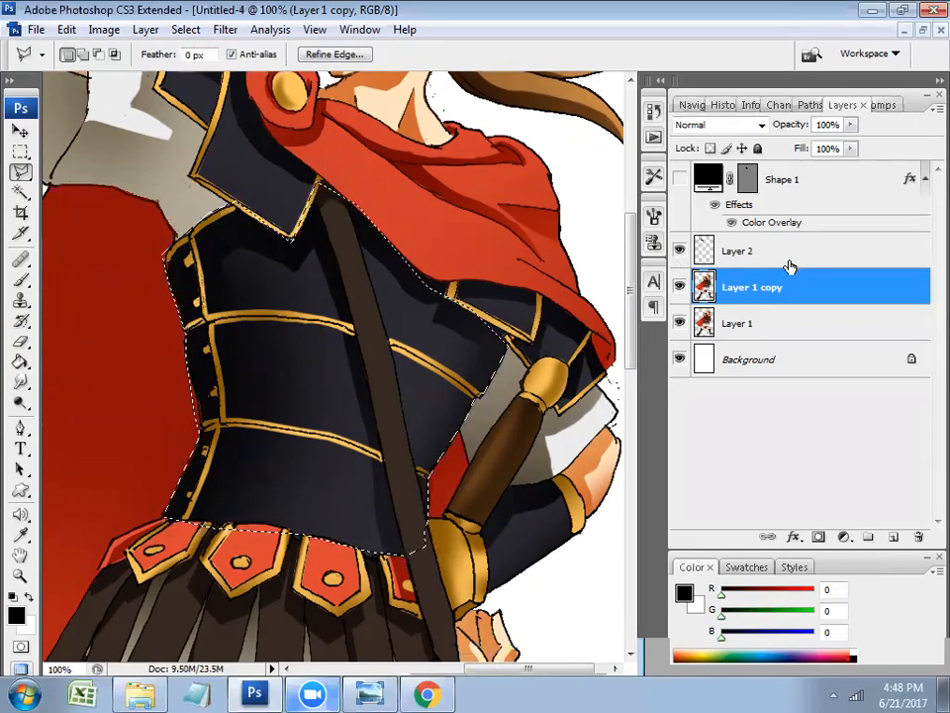
# Copy the selected torso armour onto its own layer and toggle Layer 1 copy's visibility to compare
pyautogui.hotkey('ctrl', 'j')
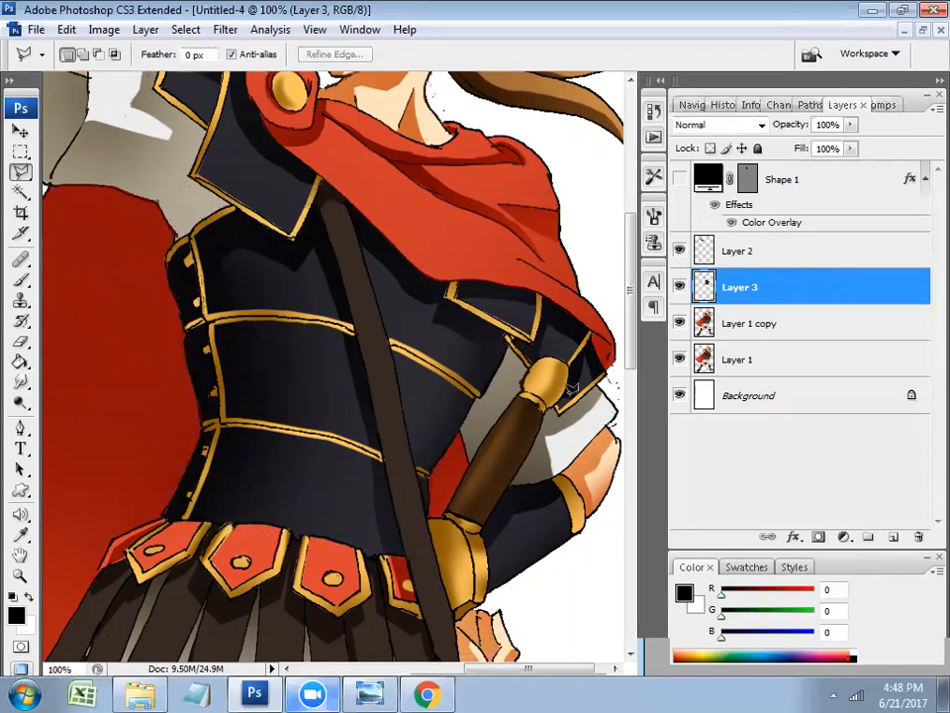
pyautogui.click(680, 323)
pyautogui.click(680, 324)
# Warp the torso armour layer inward on both sides of the waist to make it slimmer
pyautogui.press('e')
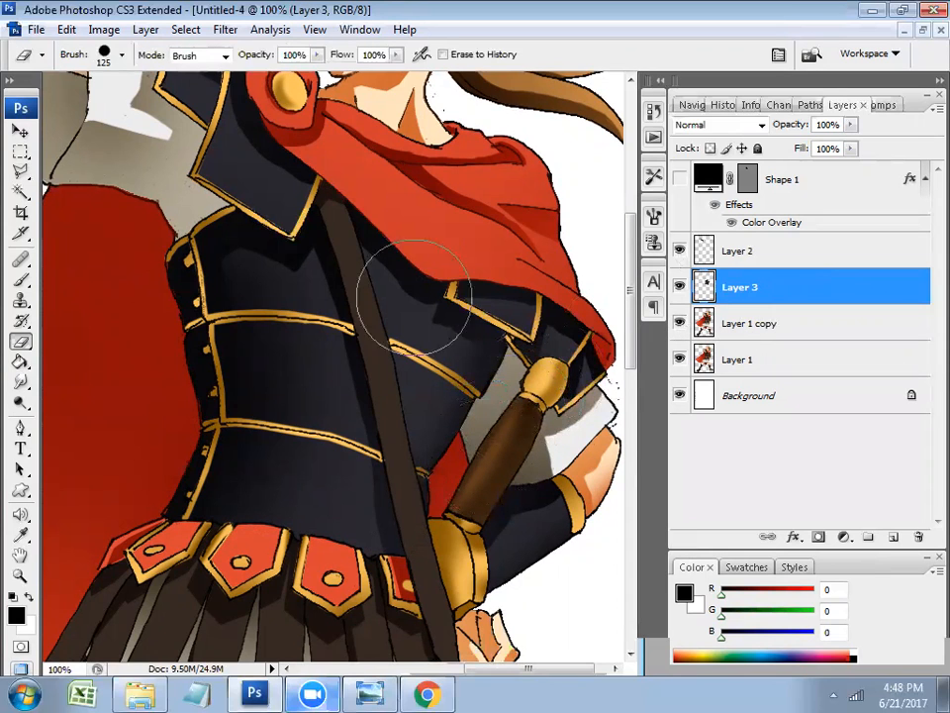
pyautogui.click(35, 30)
pyautogui.moveTo(64, 30)
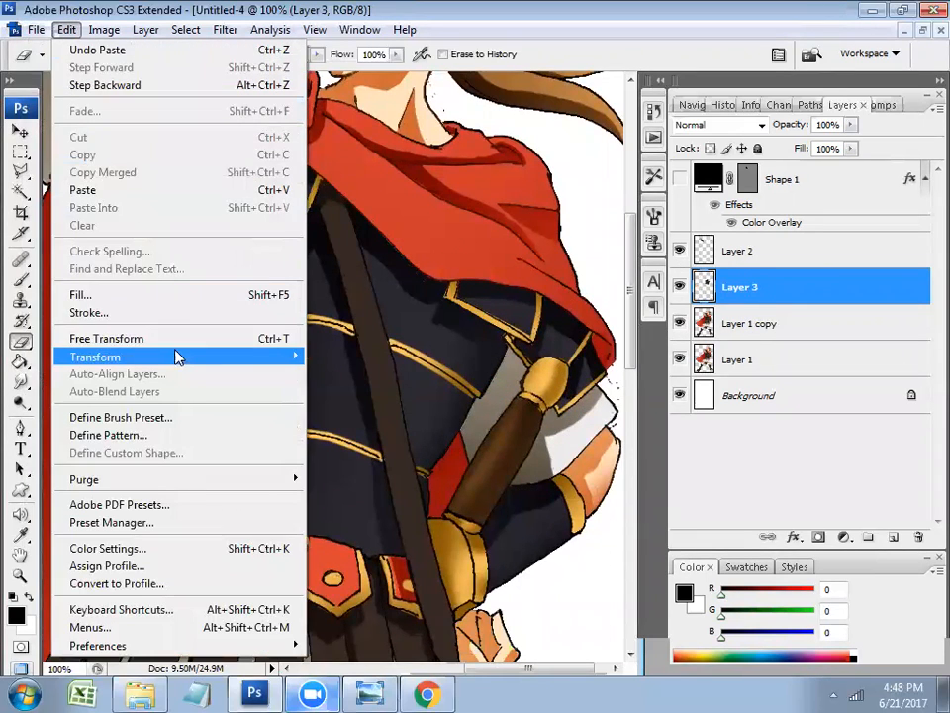
pyautogui.moveTo(179, 356)
pyautogui.click(334, 470)
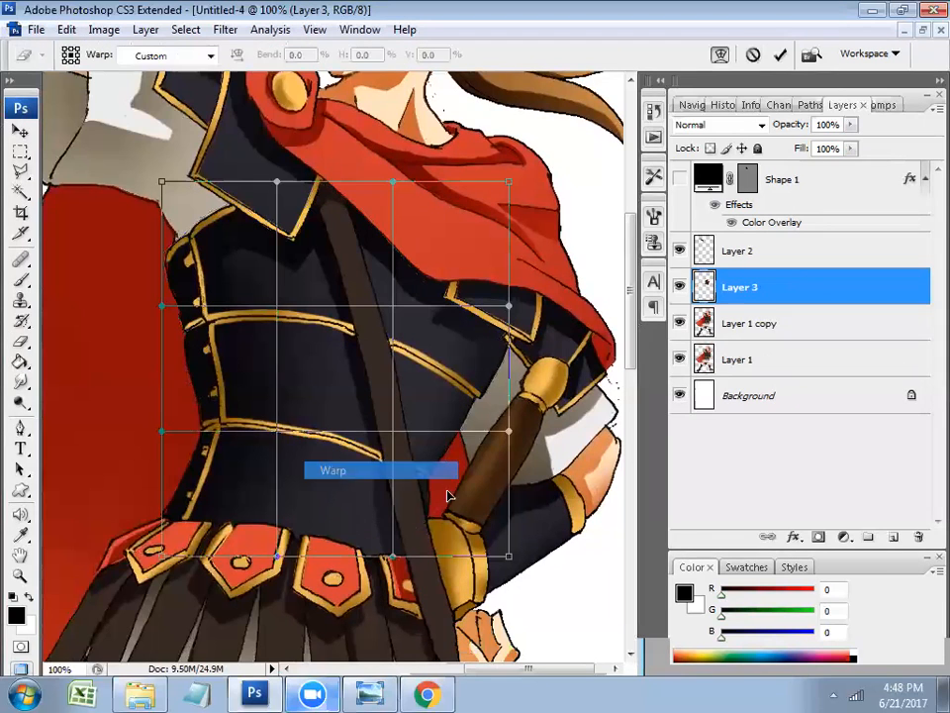
pyautogui.moveTo(463, 442); pyautogui.dragTo(452, 442)
pyautogui.moveTo(229, 424); pyautogui.dragTo(252, 428)
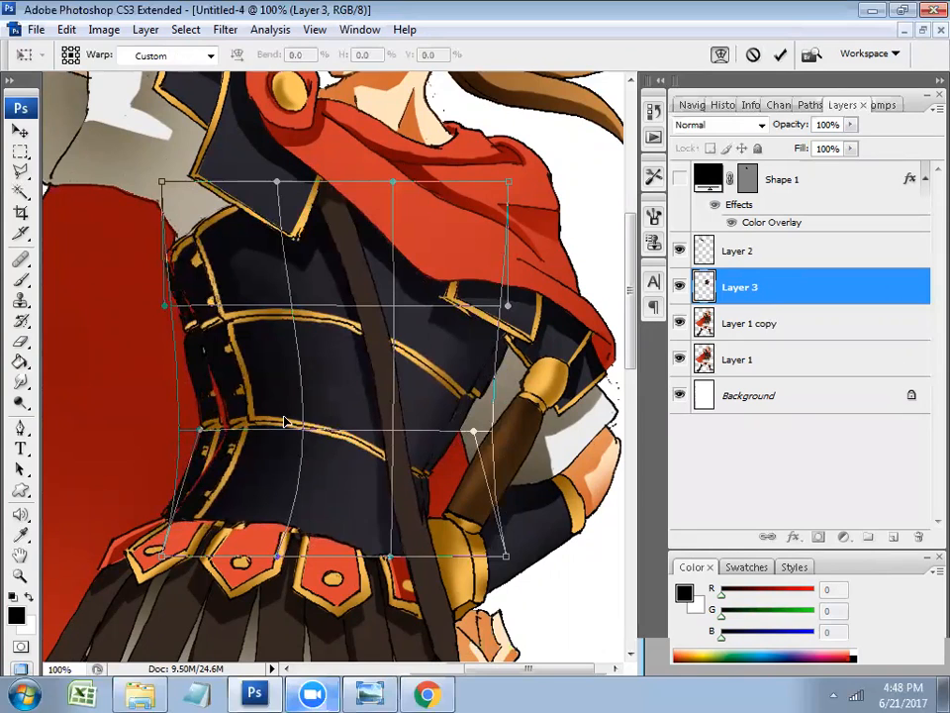
pyautogui.press('Return')
# Try to warp the whole of Layer 1 copy inward at the cape-side edge of the waist
pyautogui.press('e')
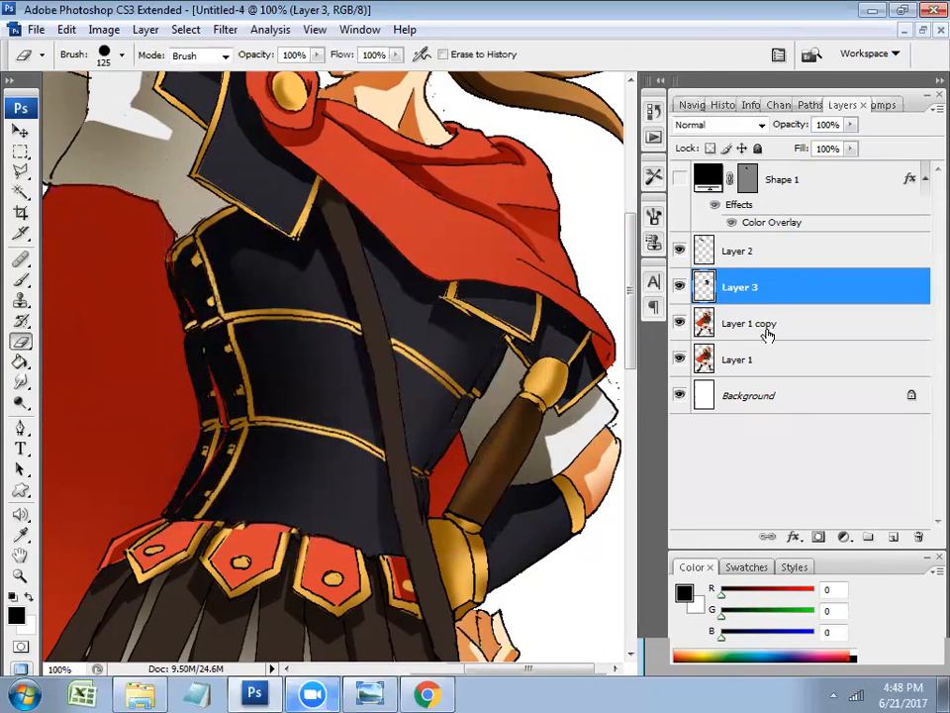
pyautogui.click(774, 332)
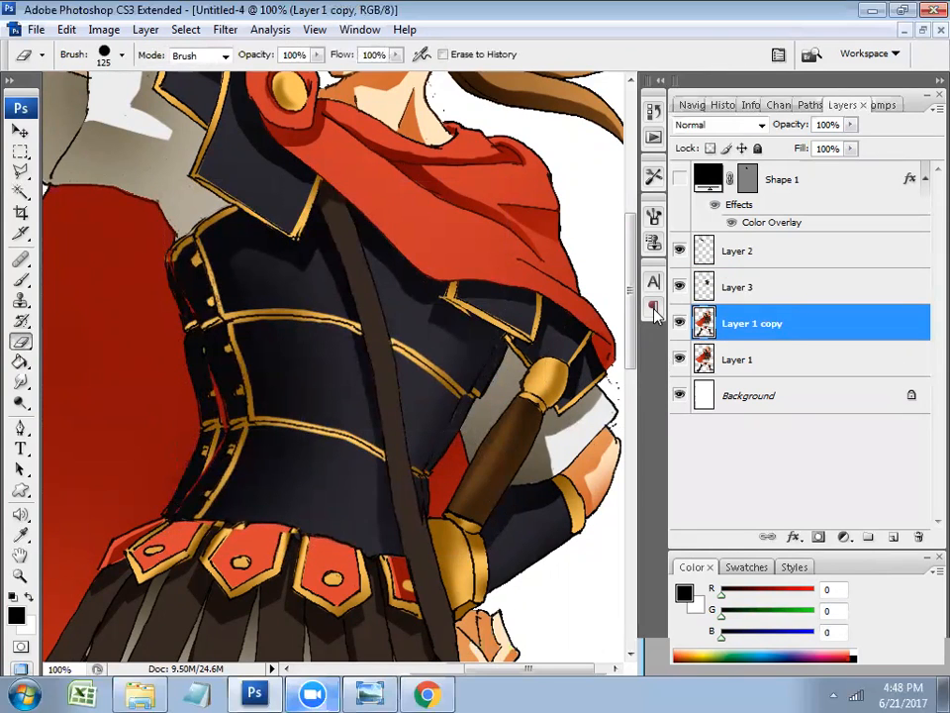
pyautogui.click(761, 285)
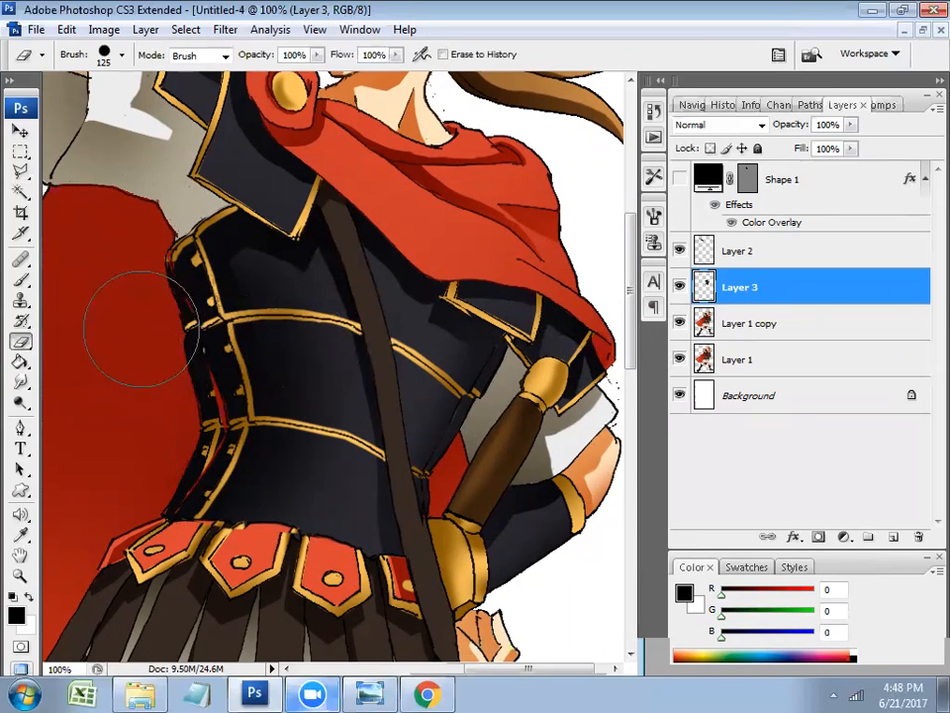
pyautogui.press('i')
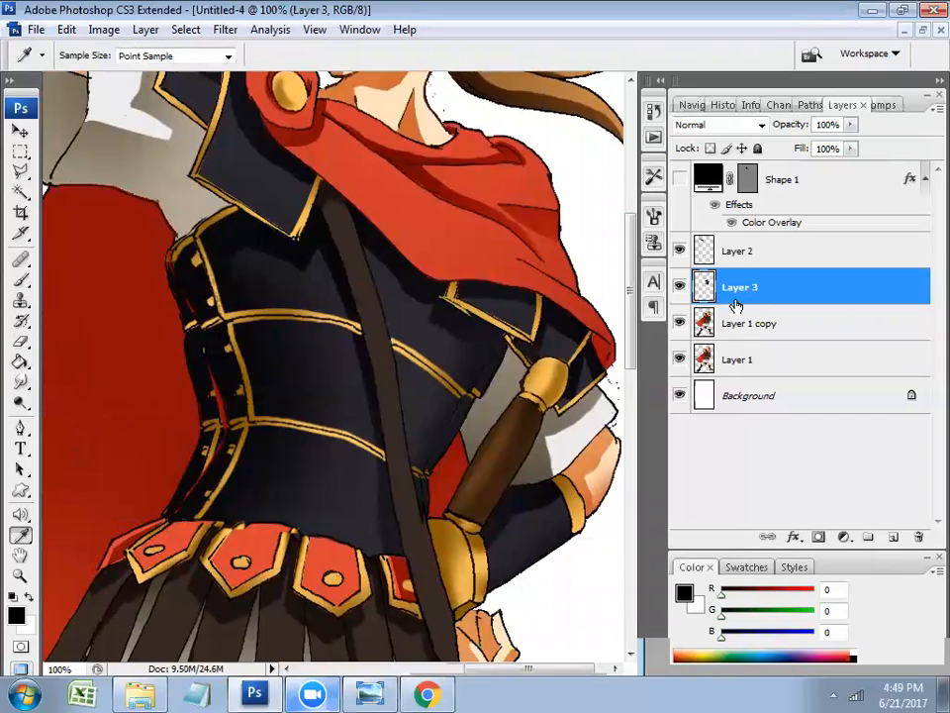
pyautogui.click(766, 325)
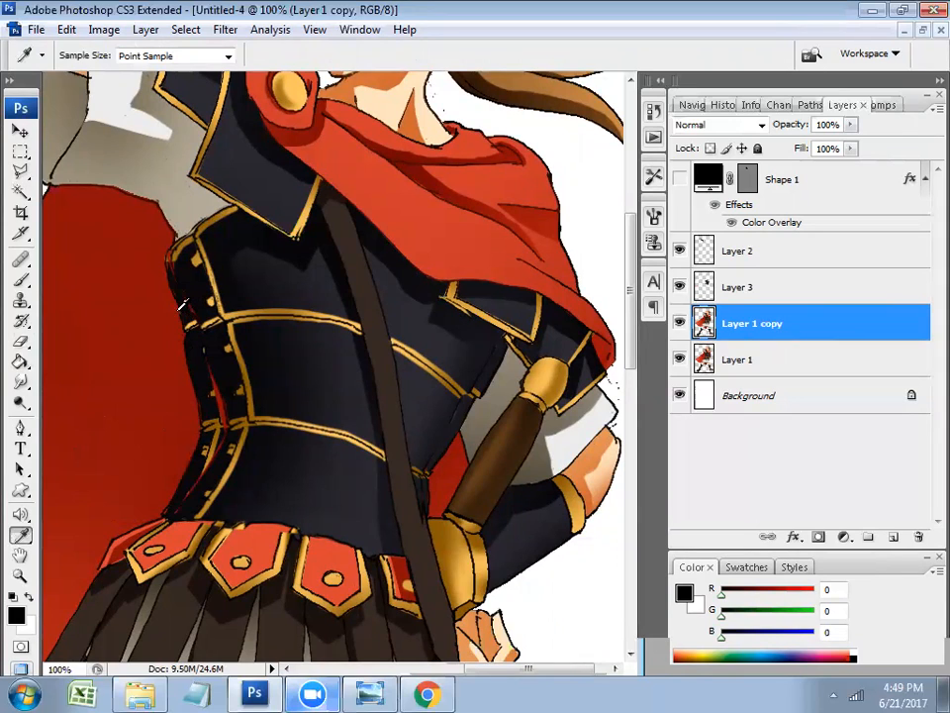
pyautogui.press('l')
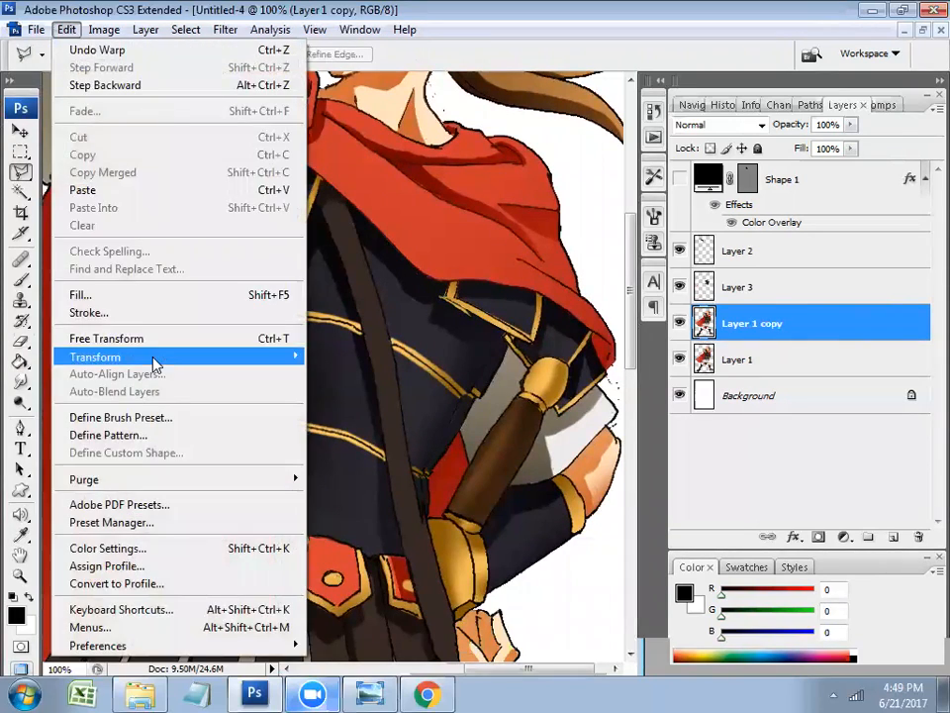
pyautogui.moveTo(178, 356)
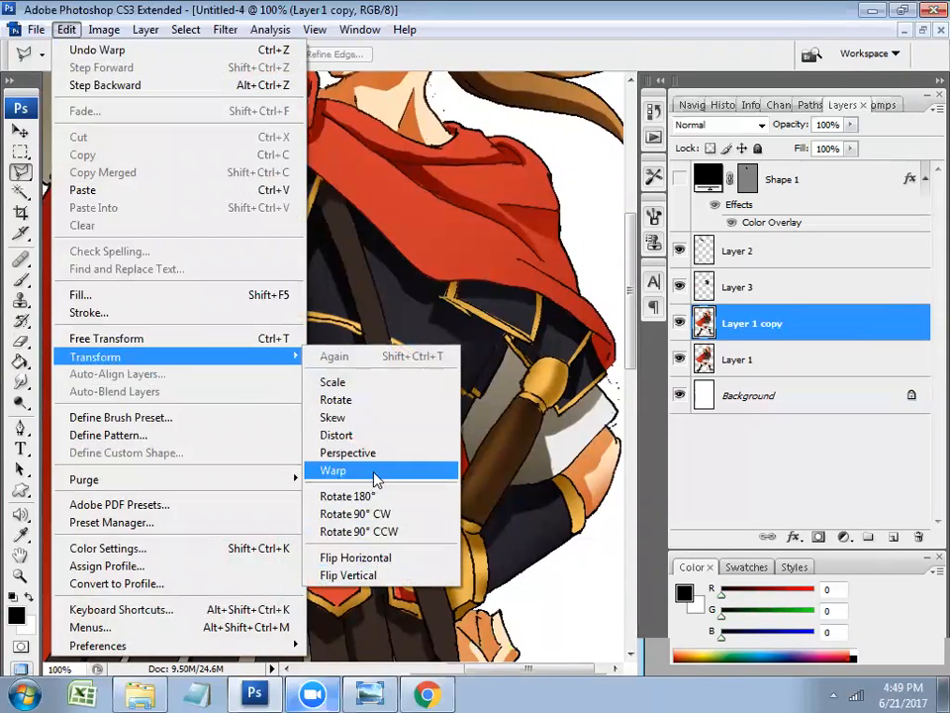
pyautogui.click(332, 470)
pyautogui.moveTo(169, 410); pyautogui.dragTo(203, 374)
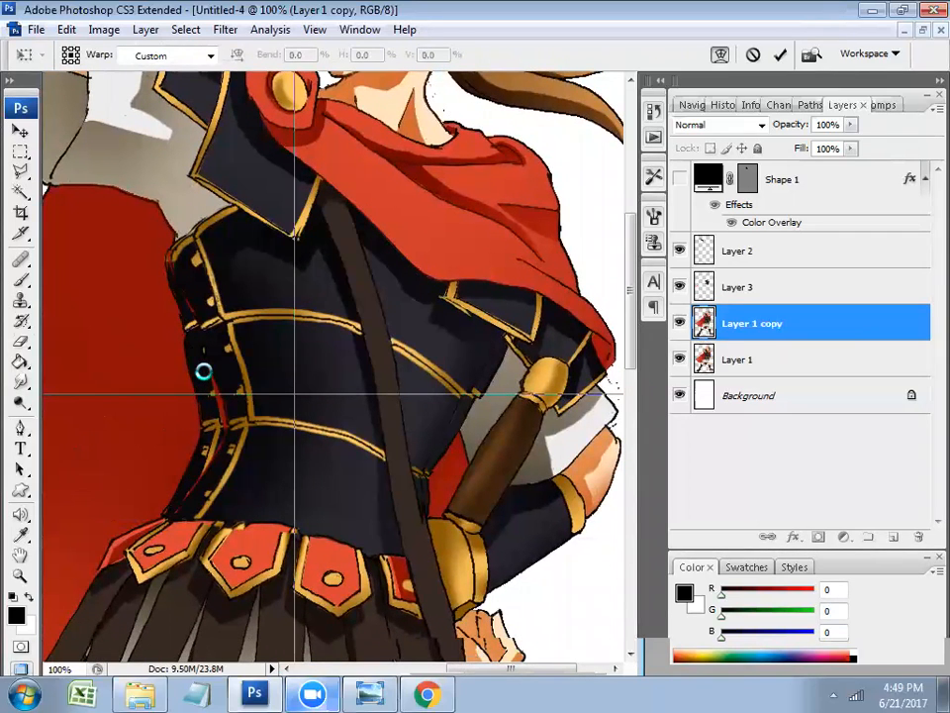
# Select a rectangular area around the cape-side waist of Layer 1 copy and warp its edge inward
pyautogui.press('m')
pyautogui.moveTo(274, 256); pyautogui.dragTo(106, 541)
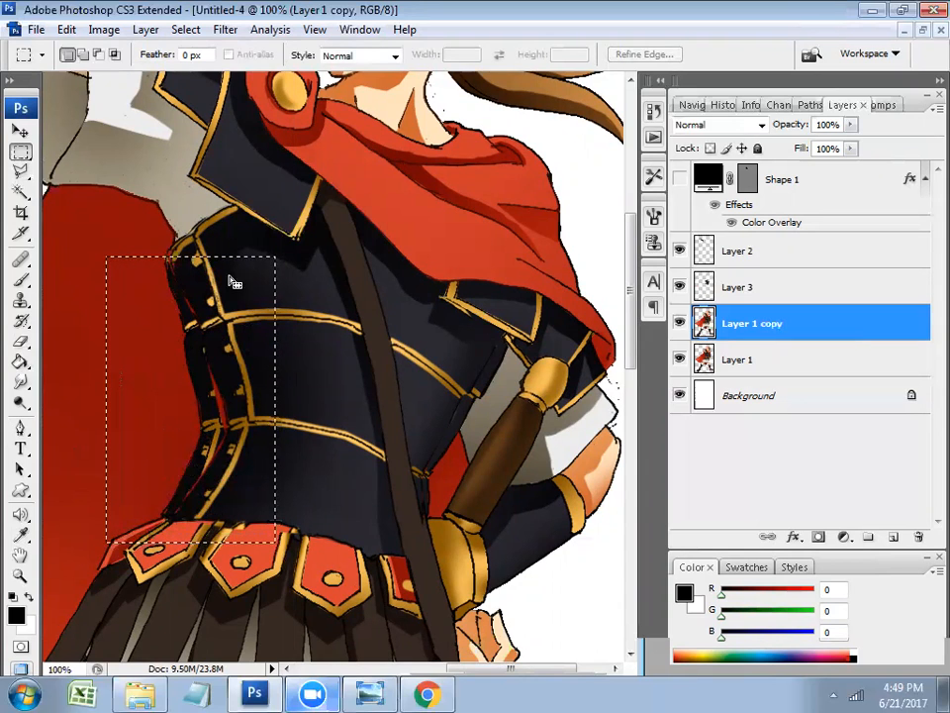
pyautogui.click(66, 28)
pyautogui.moveTo(265, 358)
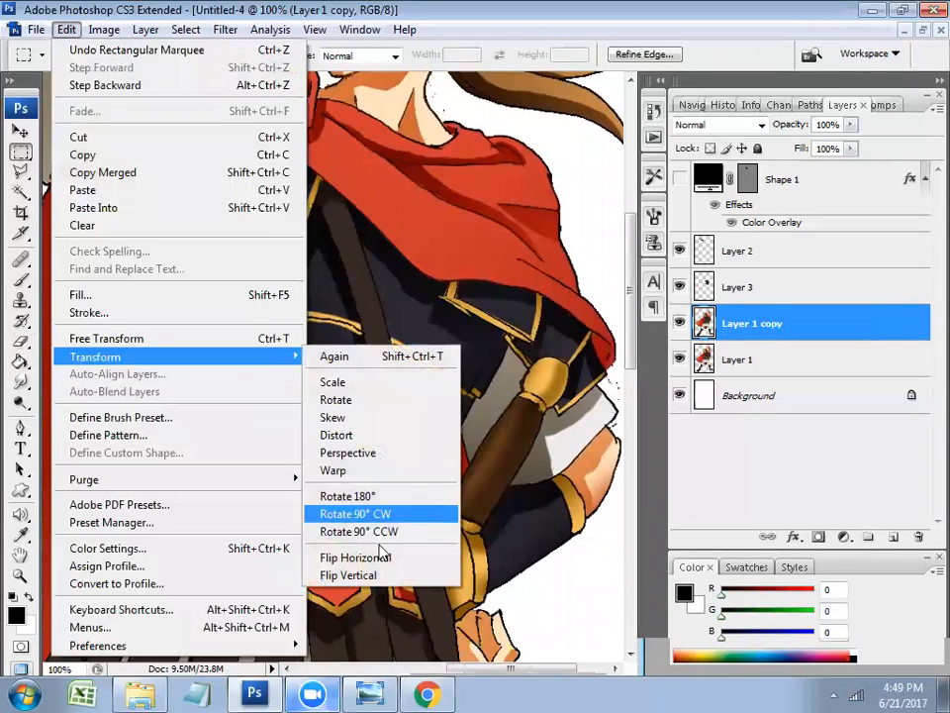
pyautogui.click(391, 469)
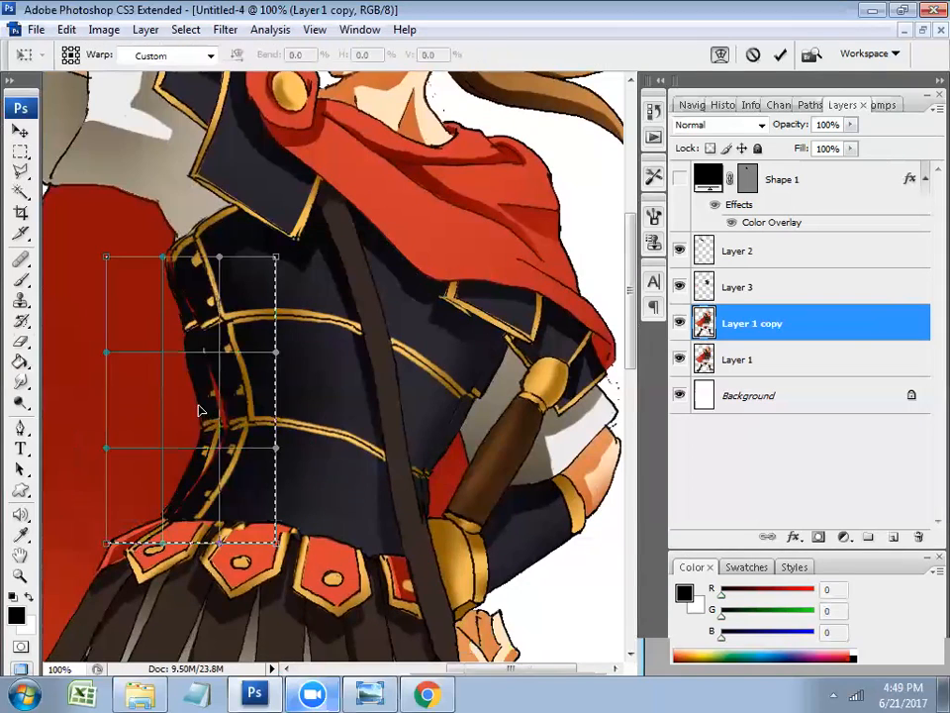
pyautogui.moveTo(220, 417); pyautogui.dragTo(236, 422)
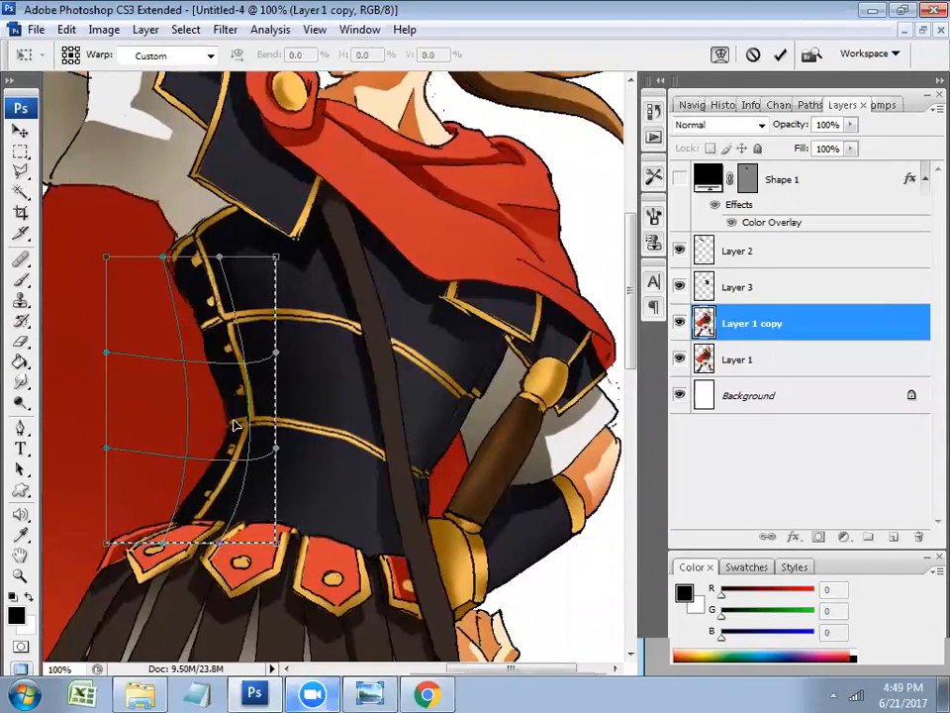
pyautogui.press('Return')
# Replace the selection with a Polygonal Lasso outline around the sword-side waist edge, from the shoulder armour down to the sword guard
pyautogui.moveTo(528, 327); pyautogui.dragTo(385, 564)
pyautogui.hotkey('ctrl', 'd')
pyautogui.press('l')
pyautogui.click(481, 524)
pyautogui.click(518, 330)
pyautogui.click(399, 466)
pyautogui.click(396, 531)
pyautogui.doubleClick(447, 557)
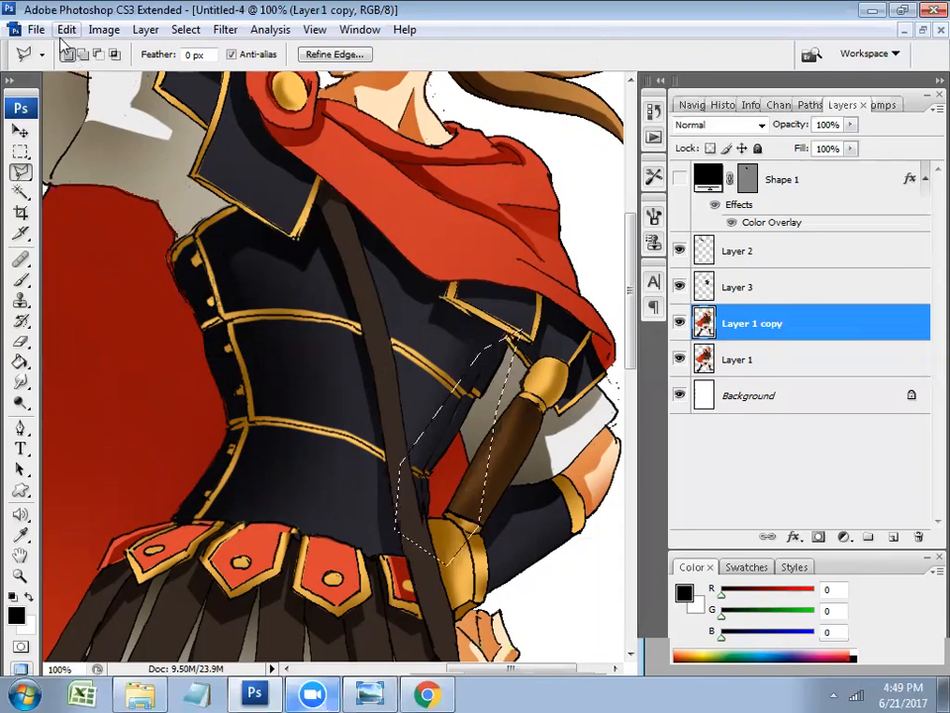
# Warp the selected sword-side waist edge inward and deselect it
pyautogui.click(66, 29)
pyautogui.moveTo(261, 362)
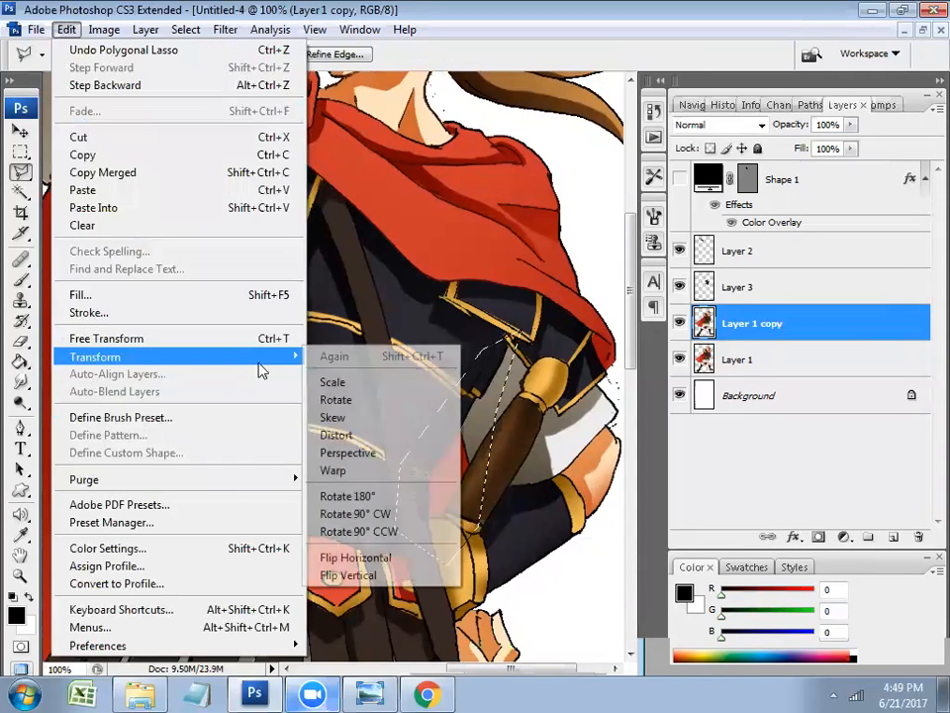
pyautogui.click(380, 469)
pyautogui.moveTo(466, 441); pyautogui.dragTo(449, 442)
pyautogui.press('Return')
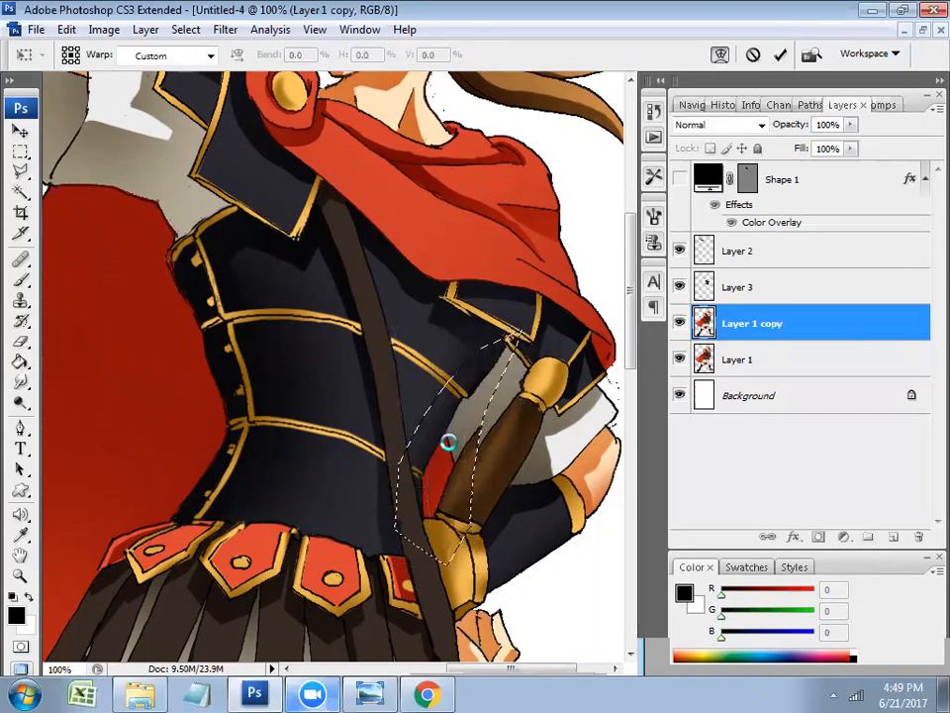
pyautogui.press('w')
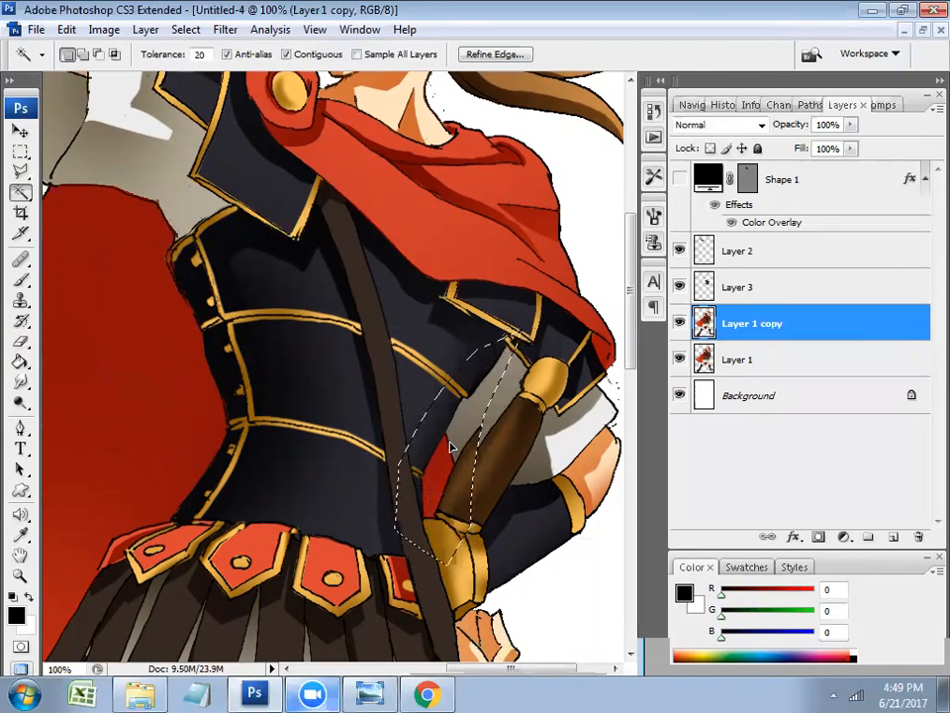
pyautogui.rightClick(451, 445)
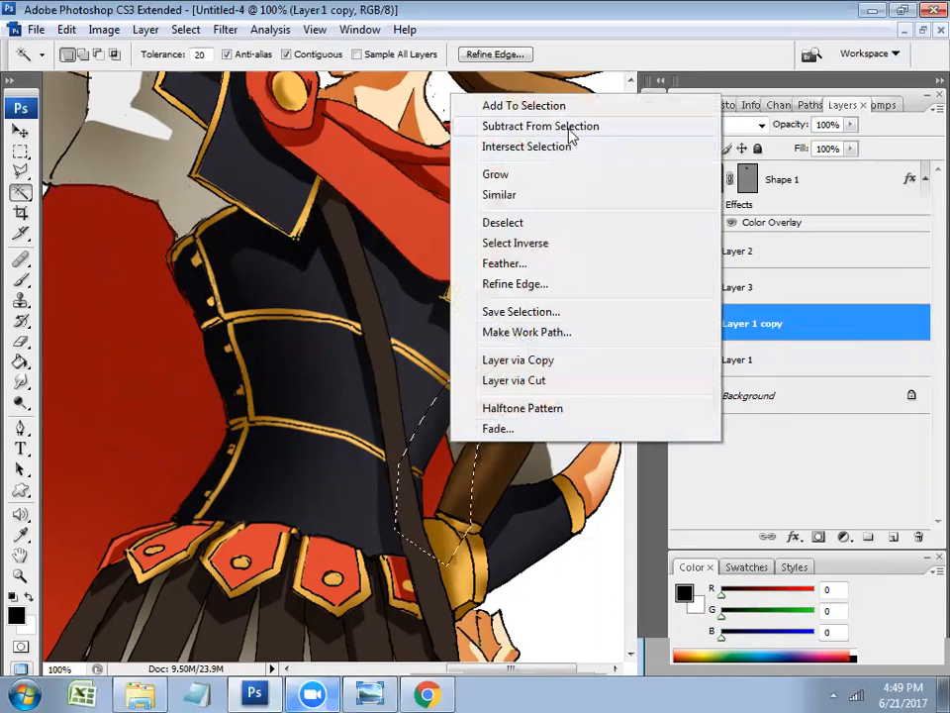
pyautogui.click(540, 222)
# Toggle Layer 3's visibility to compare the torso armour, leaving the layer hidden
pyautogui.press('z')
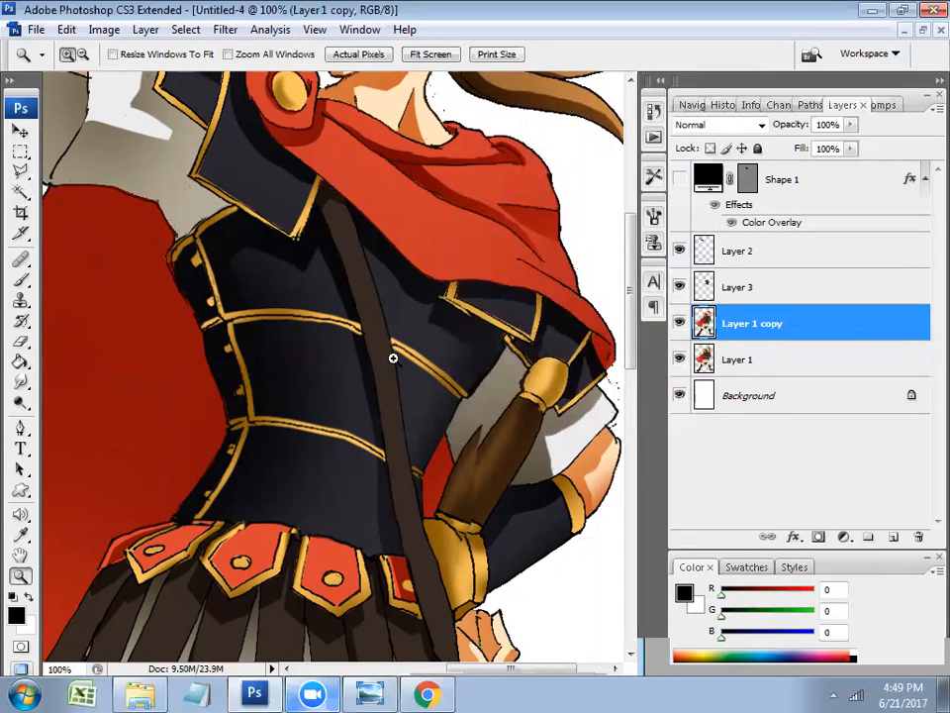
pyautogui.rightClick(389, 358)
pyautogui.click(432, 372)
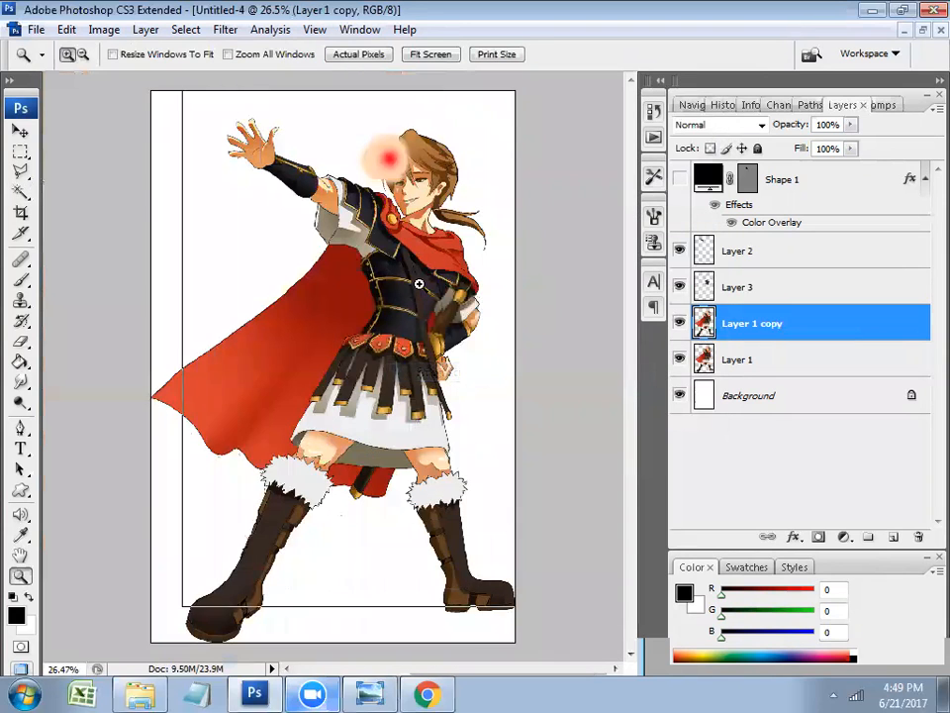
pyautogui.click(422, 290)
pyautogui.click(422, 289)
pyautogui.press('h')
pyautogui.moveTo(431, 352); pyautogui.dragTo(431, 313)
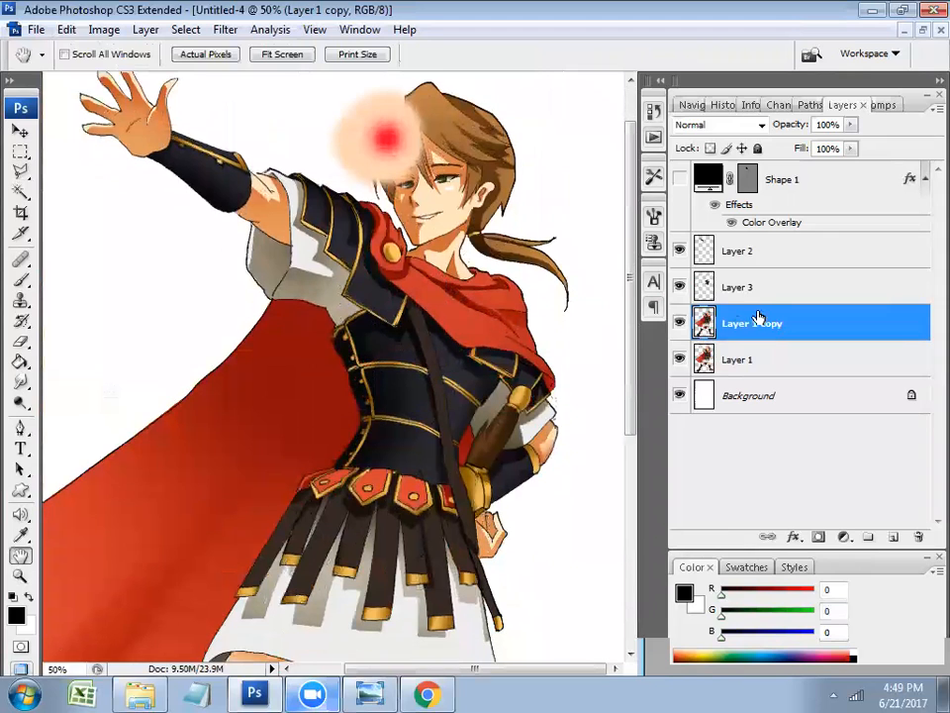
pyautogui.click(680, 287)
pyautogui.click(679, 288)
pyautogui.click(679, 288)
pyautogui.click(679, 288)
pyautogui.click(679, 288)
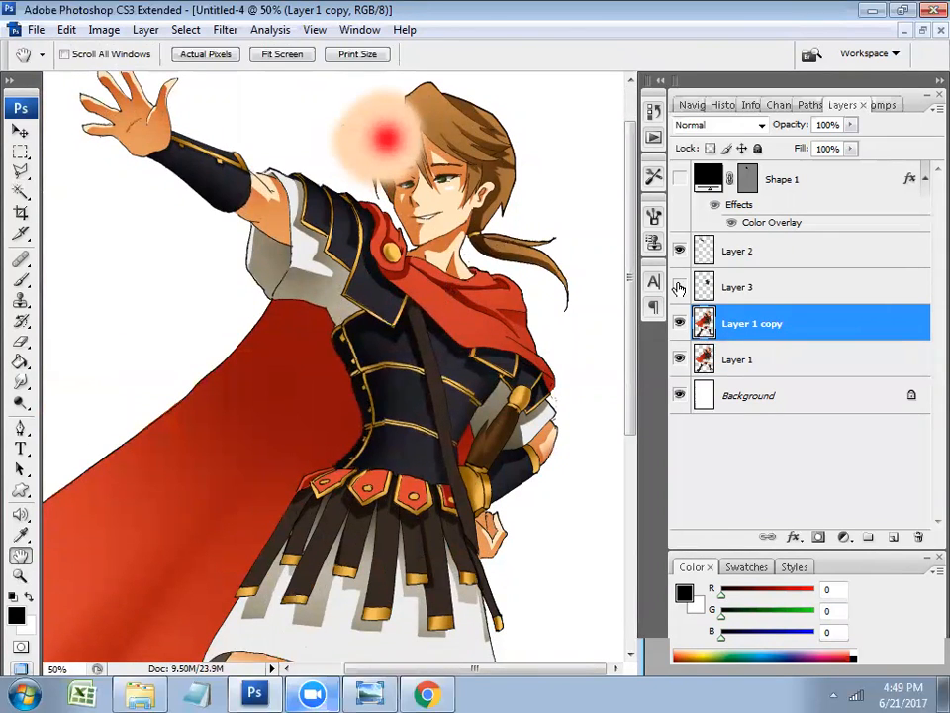
# Toggle Layer 1 copy's visibility repeatedly to compare the slimmed waist with the original figure
pyautogui.click(678, 328)
pyautogui.click(678, 328)
pyautogui.click(678, 327)
pyautogui.click(678, 328)
pyautogui.click(678, 328)
pyautogui.click(678, 328)
pyautogui.click(678, 327)
pyautogui.click(678, 328)
pyautogui.click(678, 327)
pyautogui.click(678, 328)
pyautogui.click(678, 327)
pyautogui.click(678, 328)
pyautogui.click(678, 328)
pyautogui.click(678, 328)
pyautogui.click(678, 328)
pyautogui.click(678, 328)
pyautogui.click(678, 328)
pyautogui.click(678, 328)
pyautogui.click(678, 327)
pyautogui.click(678, 328)
pyautogui.click(678, 328)
pyautogui.click(678, 327)
pyautogui.click(678, 327)
pyautogui.click(678, 327)
pyautogui.click(678, 327)
pyautogui.click(678, 328)
pyautogui.click(678, 328)
pyautogui.click(678, 327)
pyautogui.click(678, 328)
pyautogui.click(678, 327)
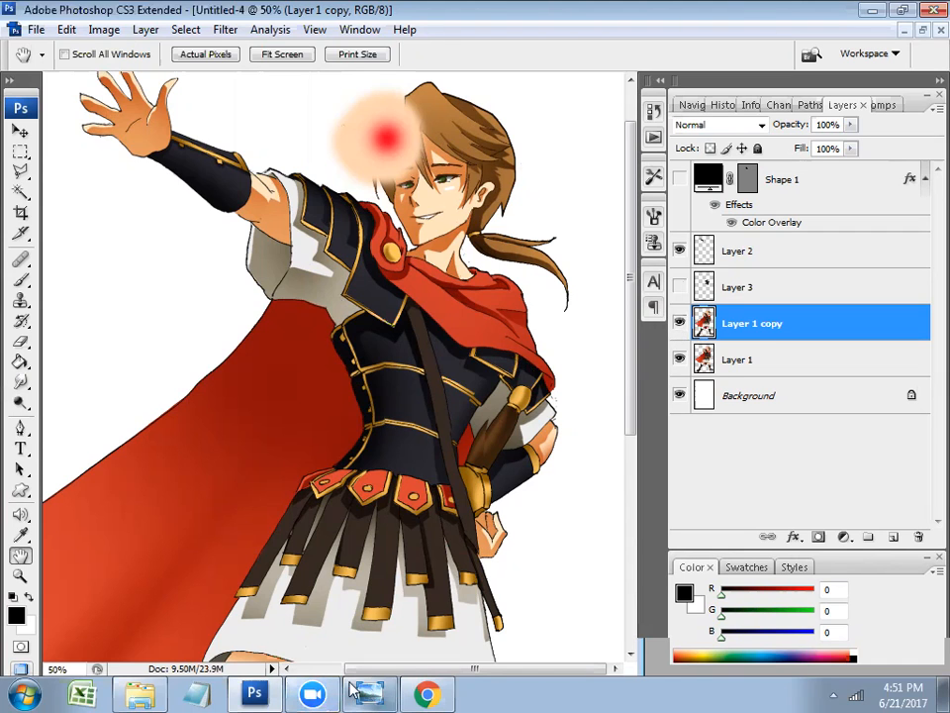
# Switch to Windows Explorer and open the cast character-design JPG from the book cover folder in Photoshop
pyautogui.click(140, 694)
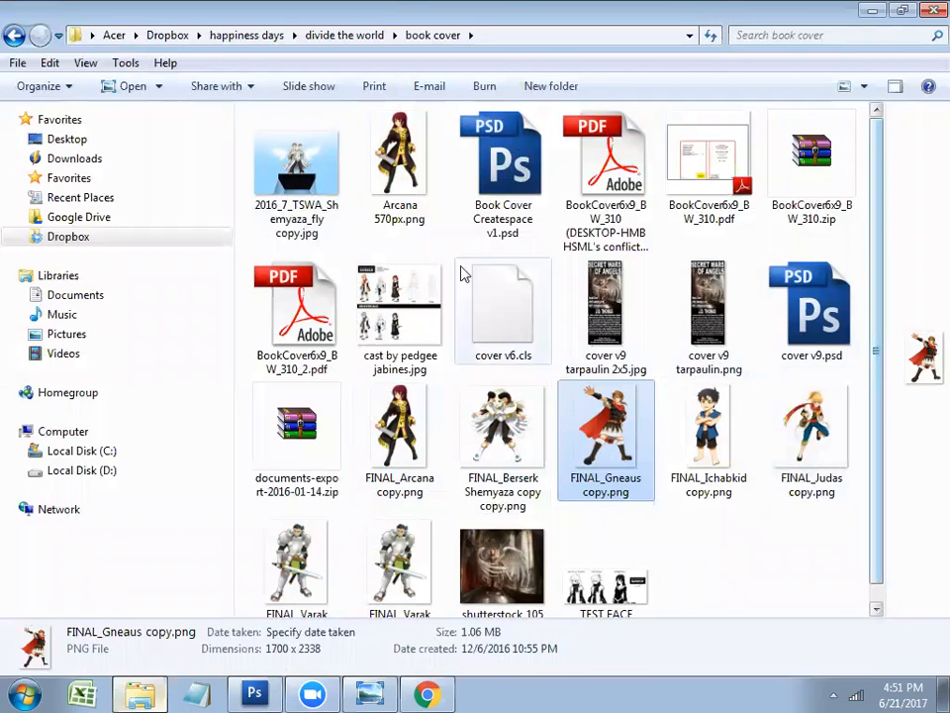
pyautogui.click(396, 315)
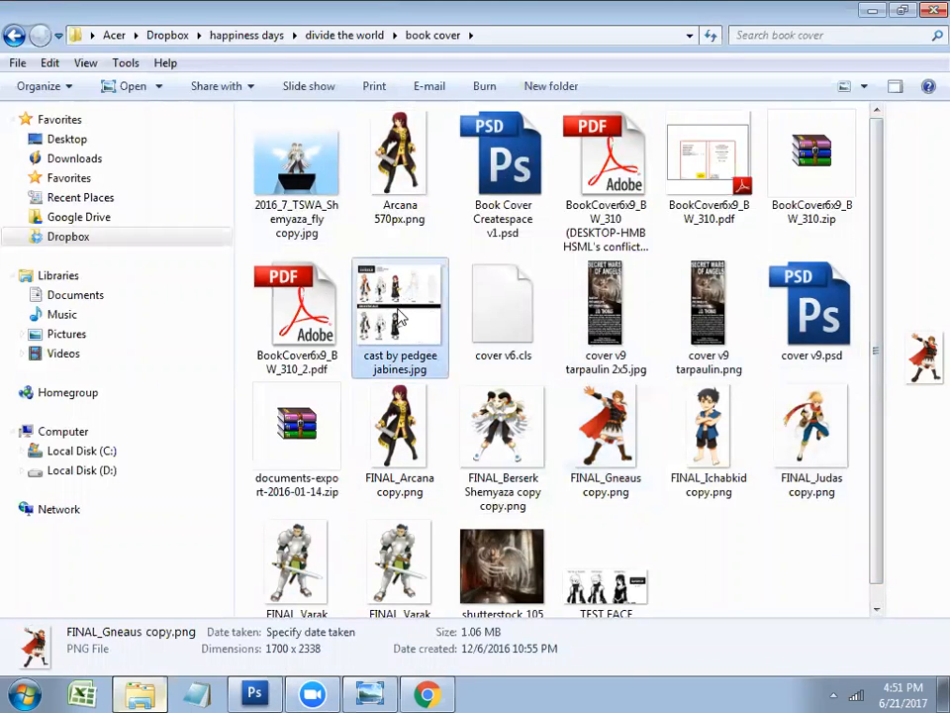
pyautogui.click(254, 693)
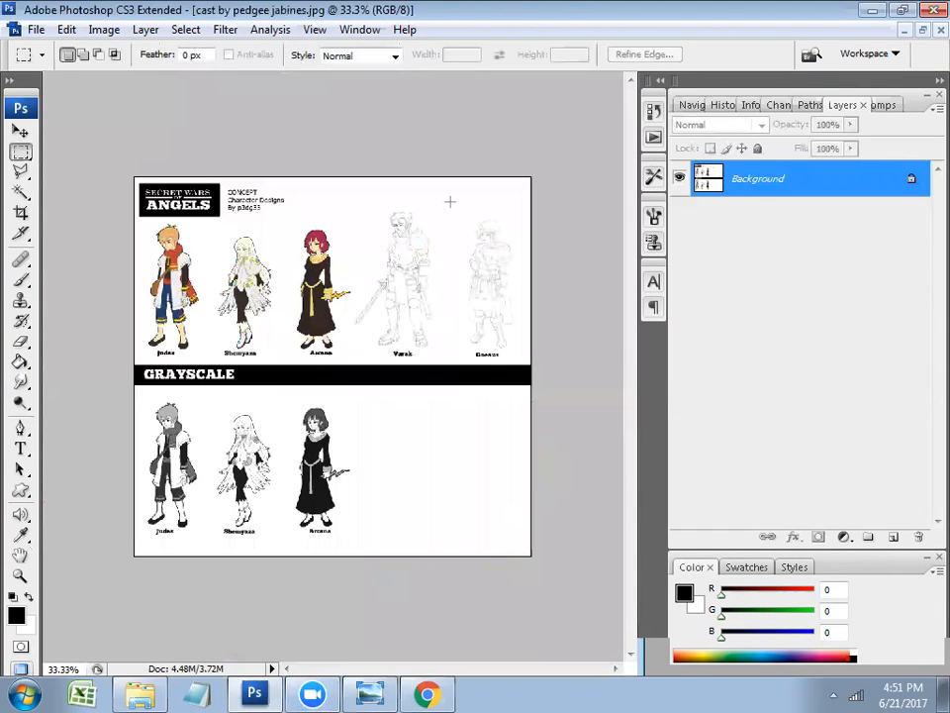
# Select the uncoloured Varak drawing with a rectangular marquee and copy it
pyautogui.moveTo(450, 200); pyautogui.dragTo(356, 362)
pyautogui.press('f')
pyautogui.press('f')
pyautogui.press('f')
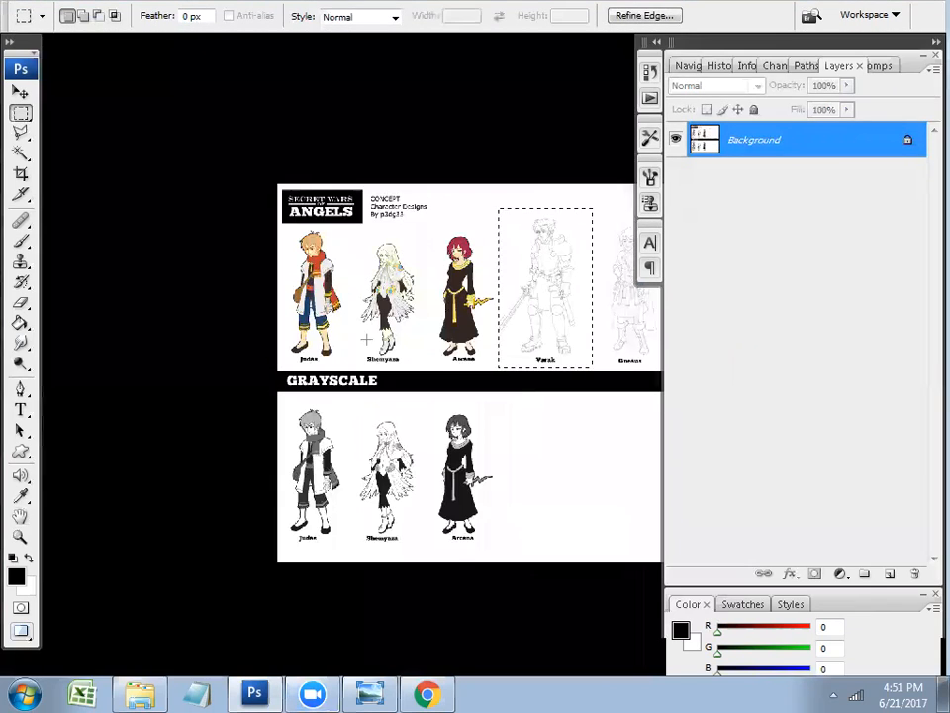
pyautogui.press('f')
pyautogui.hotkey('ctrl', 'c')
# Create a new 304 x 519 pixel RGB document from the Clipboard preset and paste the Varak drawing into it
pyautogui.click(14, 29)
pyautogui.click(24, 49)
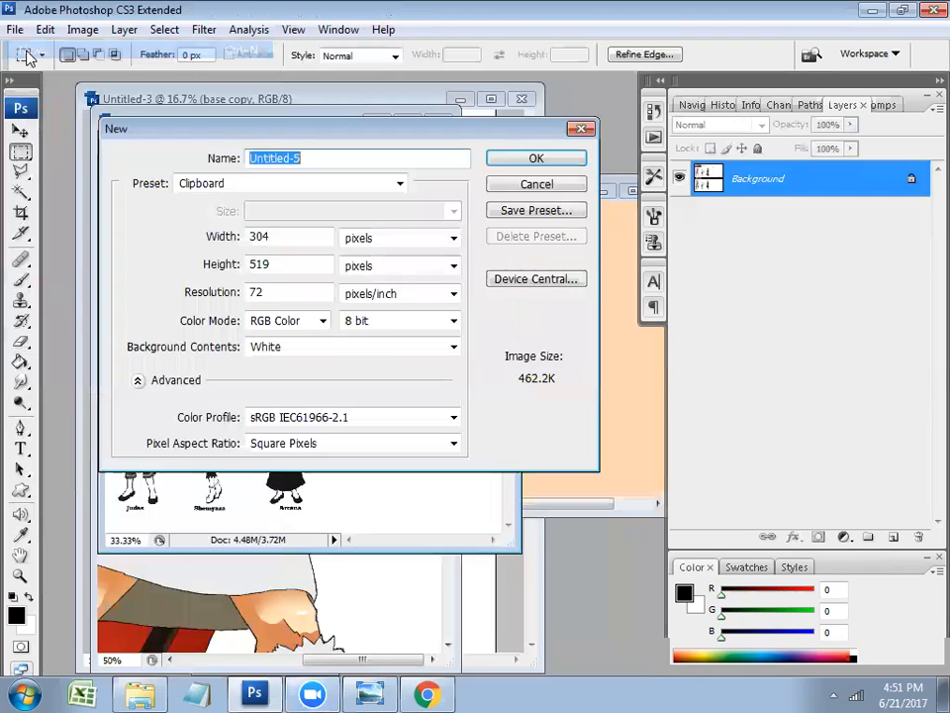
pyautogui.press('Escape')
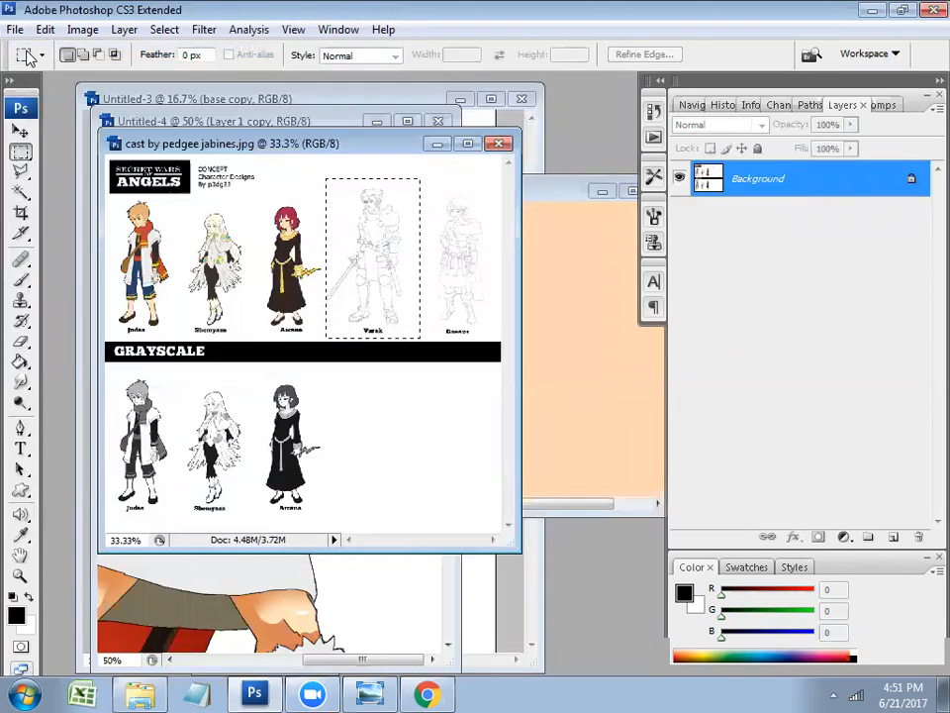
pyautogui.hotkey('ctrl', 'v')
pyautogui.press('f')
pyautogui.press('z')
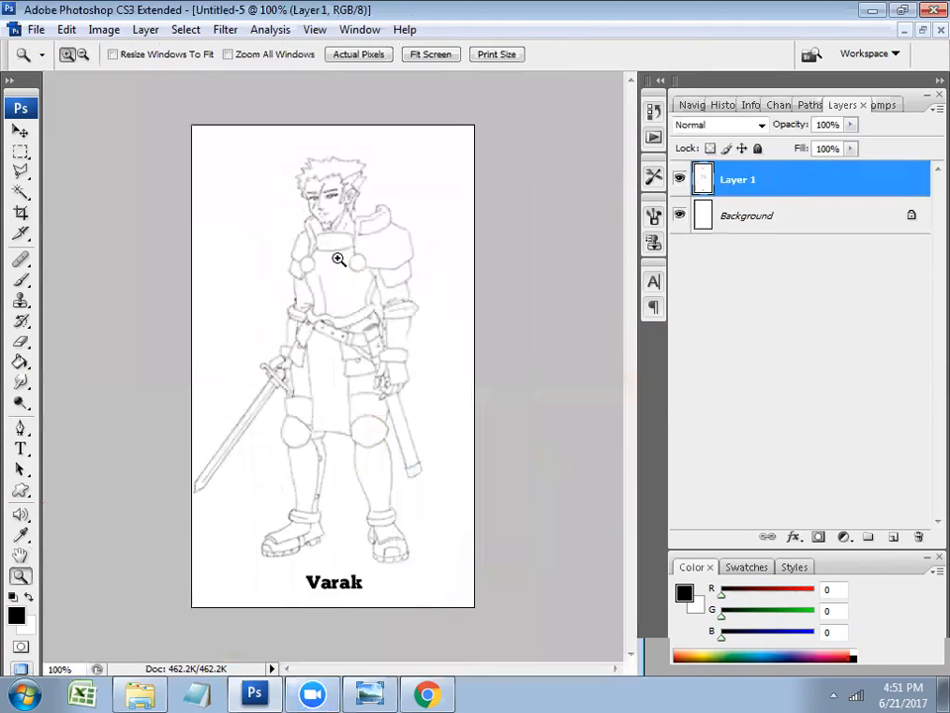
# Darken the Varak line art with Levels, setting the midtone input to 0.32 and the white input to 231
pyautogui.click(339, 259)
pyautogui.click(104, 29)
pyautogui.moveTo(120, 76)
pyautogui.click(292, 75)
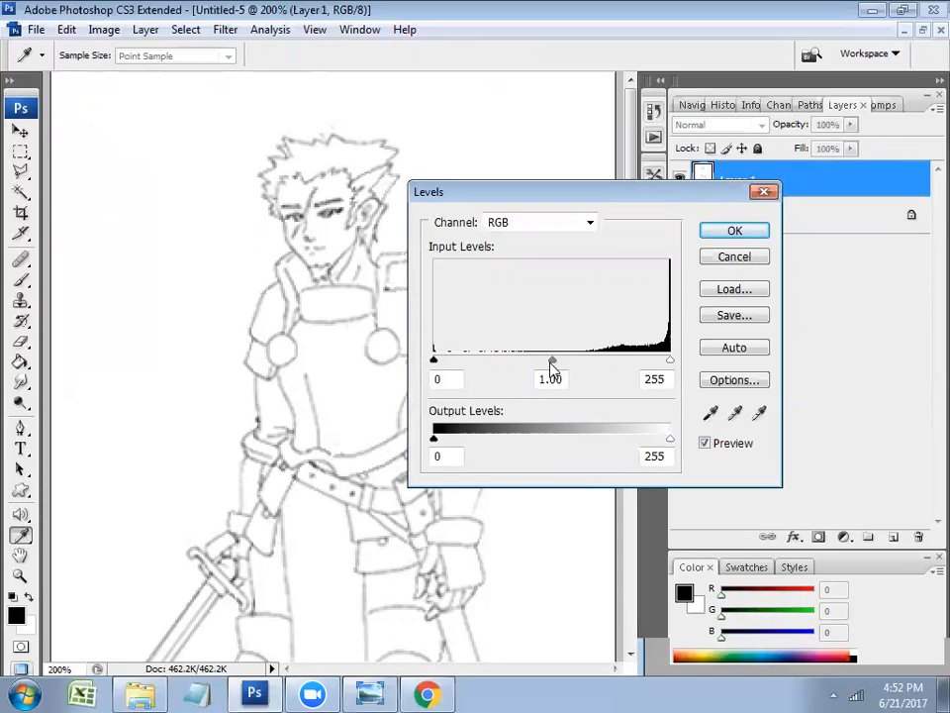
pyautogui.moveTo(552, 367); pyautogui.dragTo(650, 366)
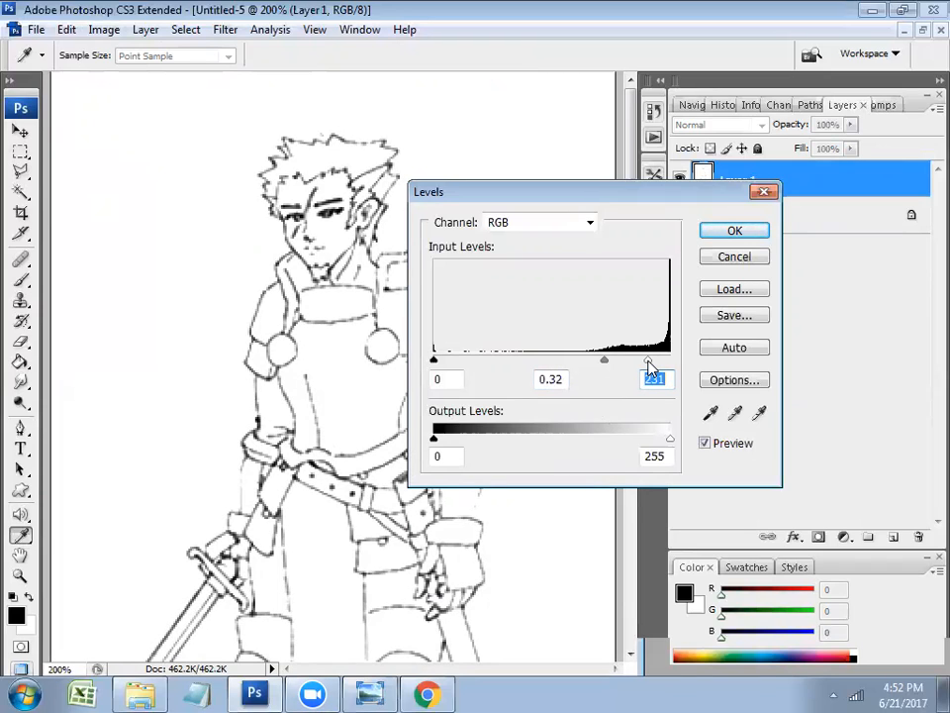
pyautogui.click(714, 229)
pyautogui.press('z')
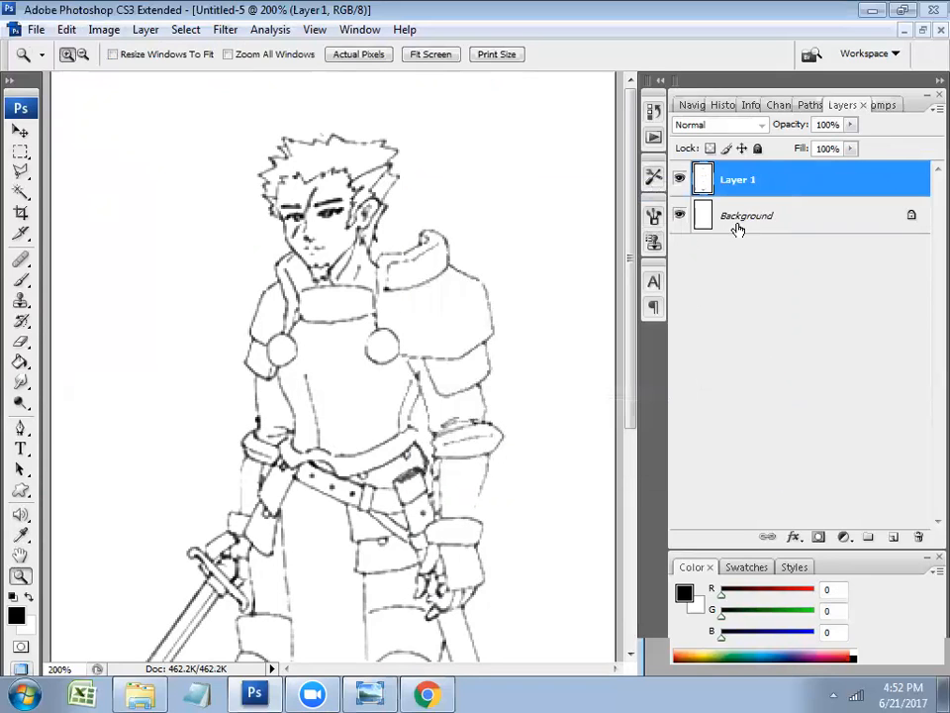
# Load the RGB channel as a selection and invert it so that the line art is selected
pyautogui.click(781, 105)
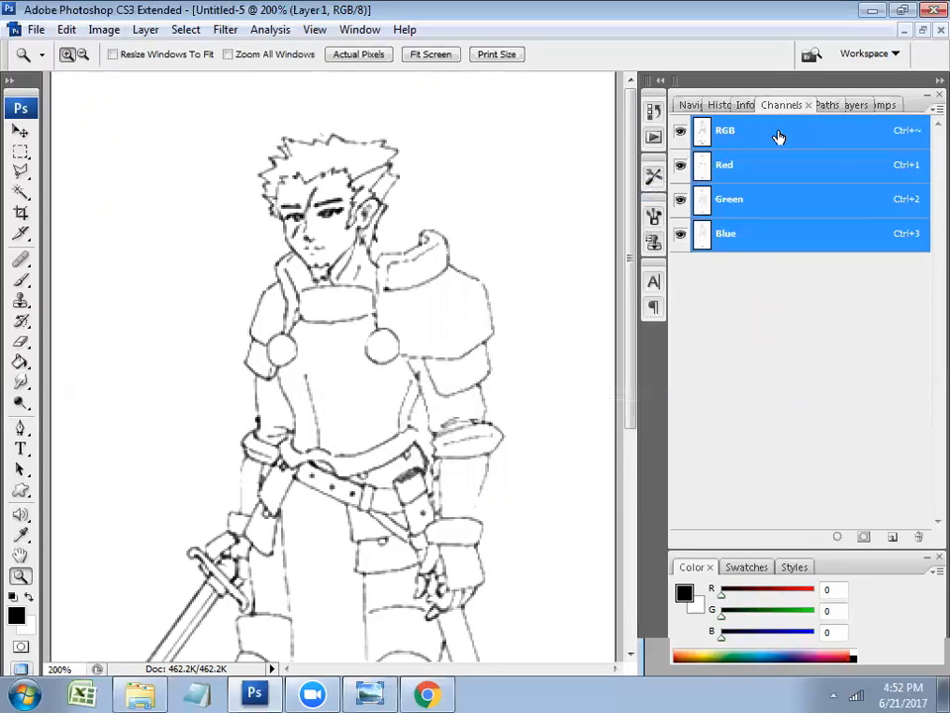
pyautogui.click(834, 537)
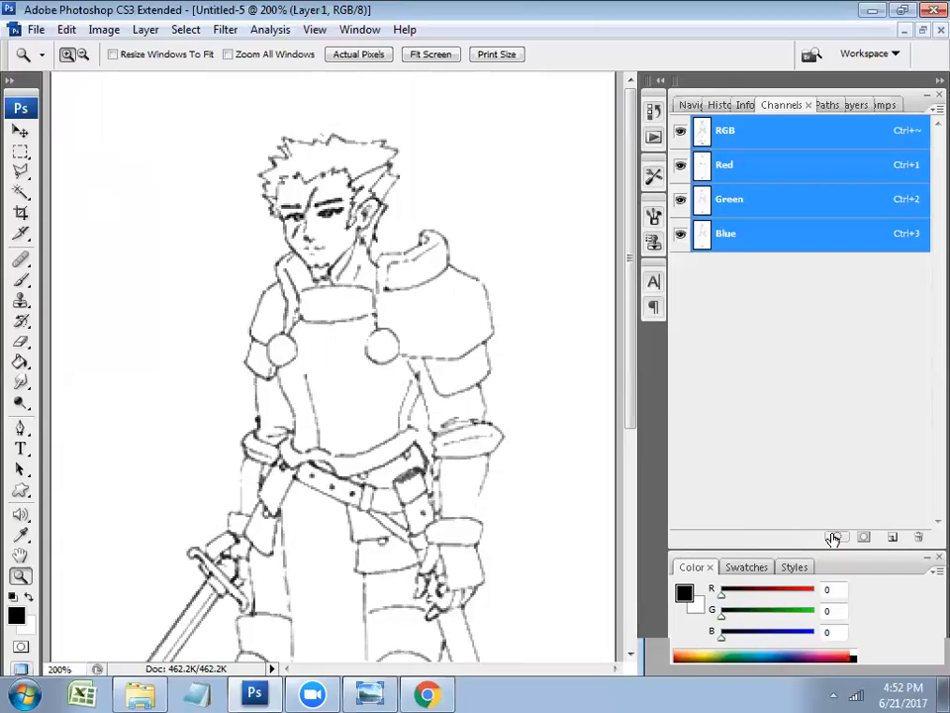
pyautogui.press('w')
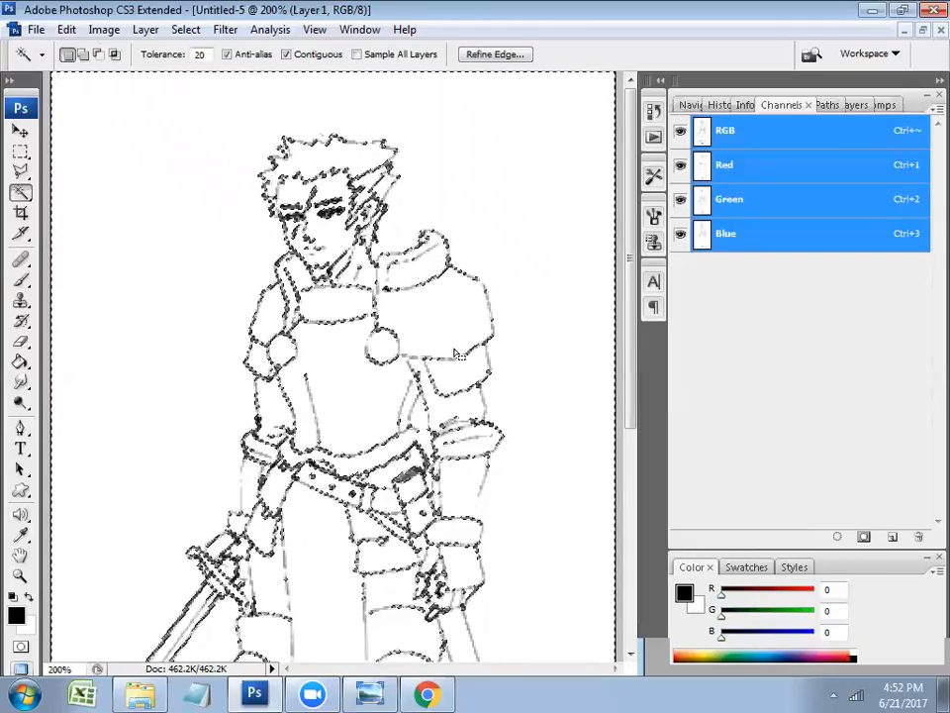
pyautogui.rightClick(456, 353)
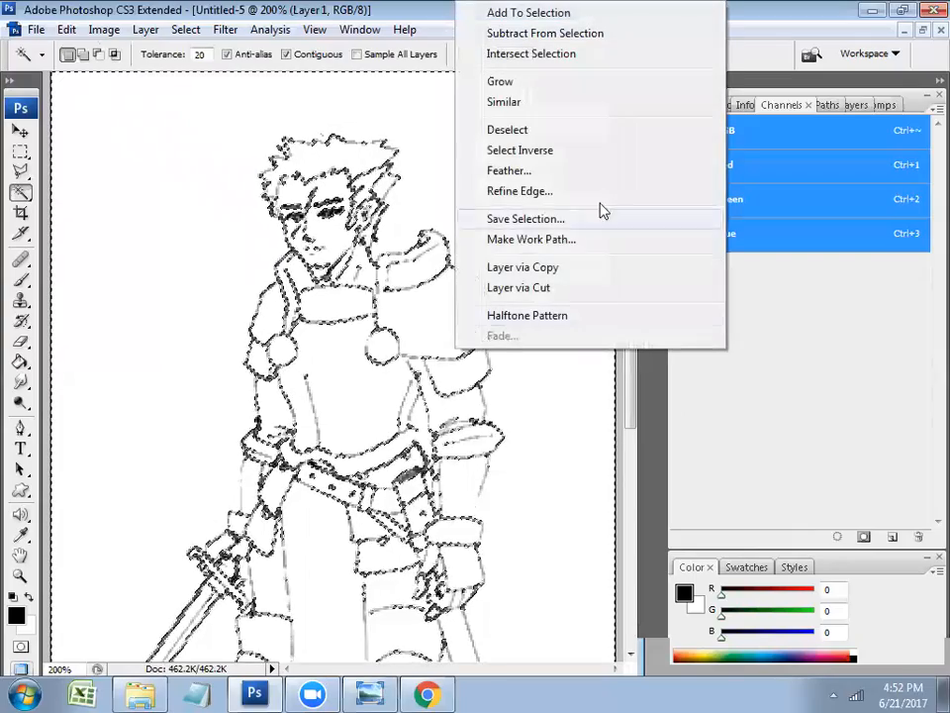
pyautogui.click(600, 163)
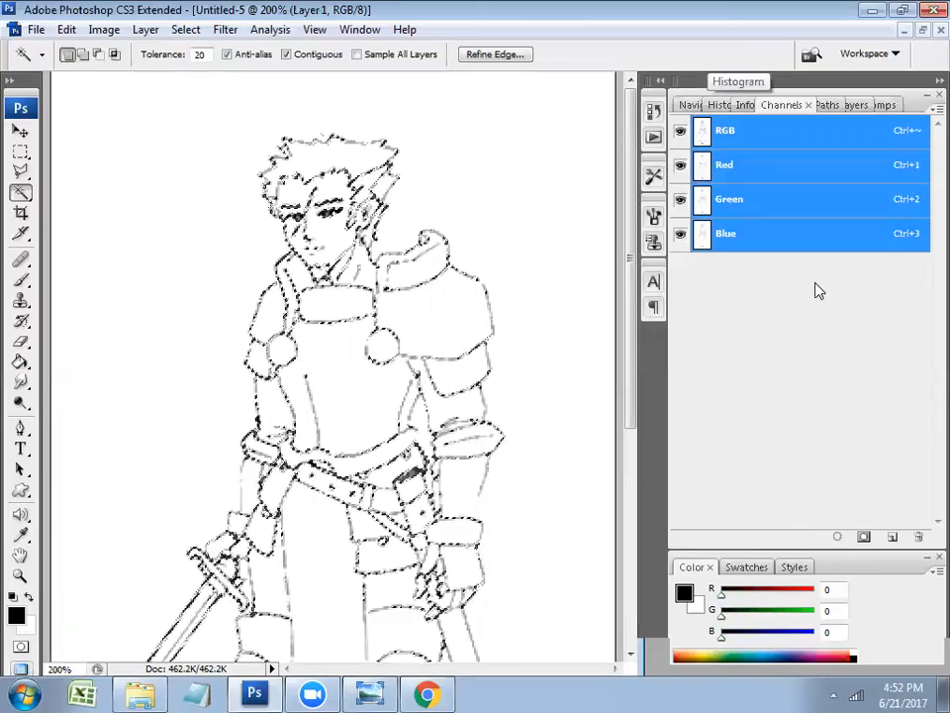
pyautogui.hotkey('ctrl', '-')
pyautogui.hotkey('ctrl', '-')
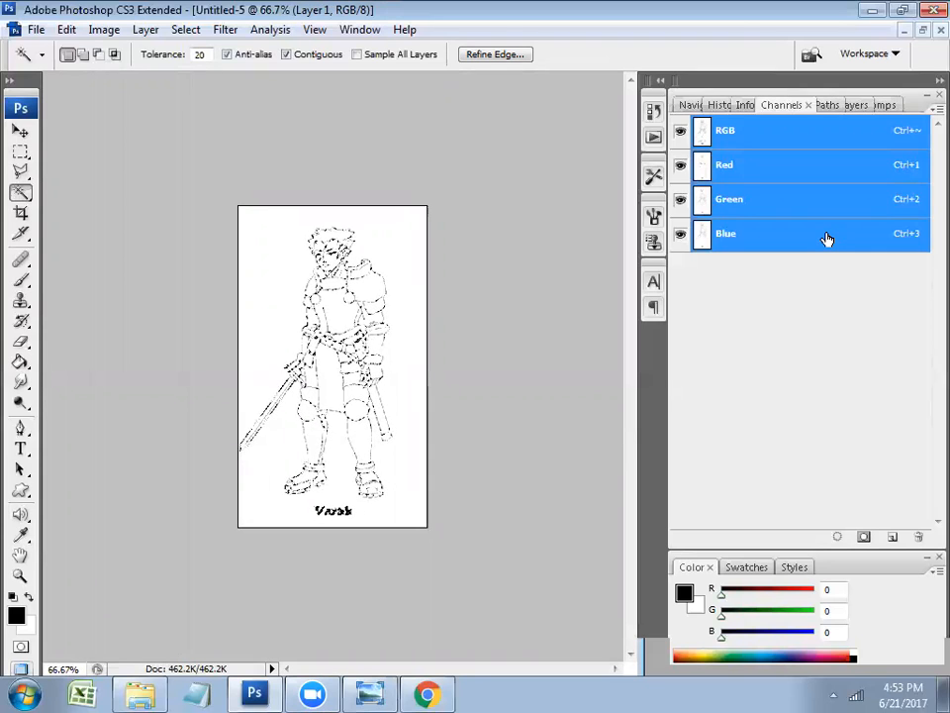
pyautogui.click(20, 130)
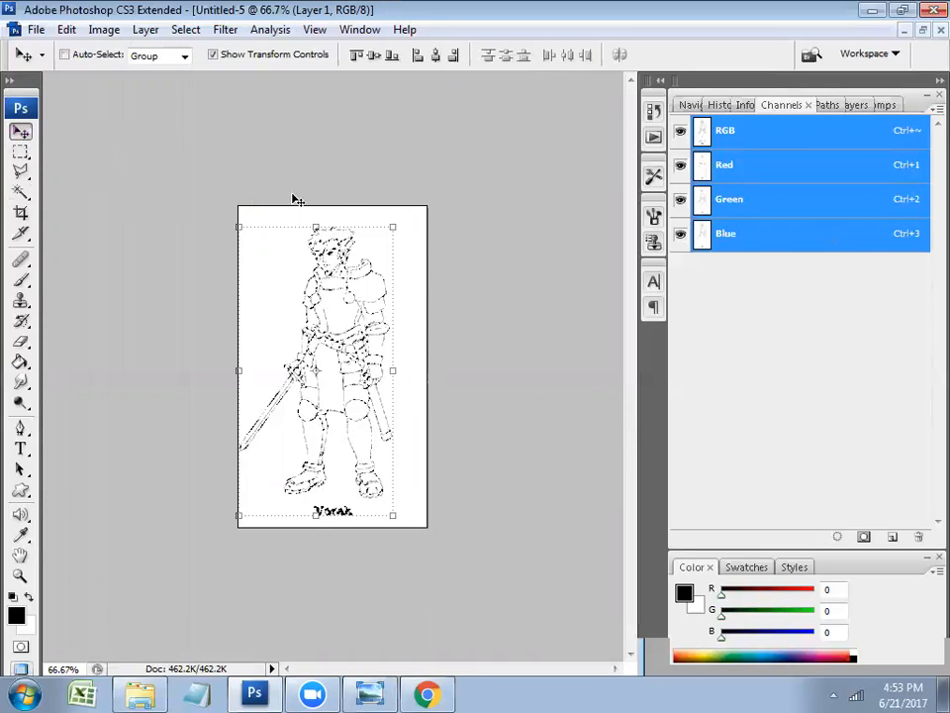
pyautogui.click(20, 577)
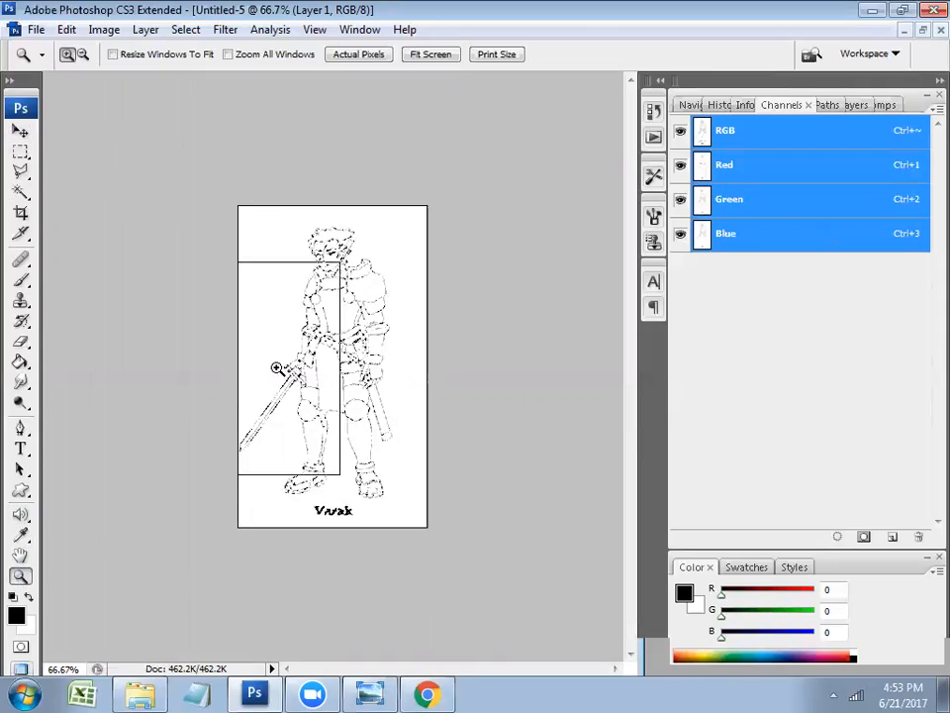
pyautogui.click(277, 369)
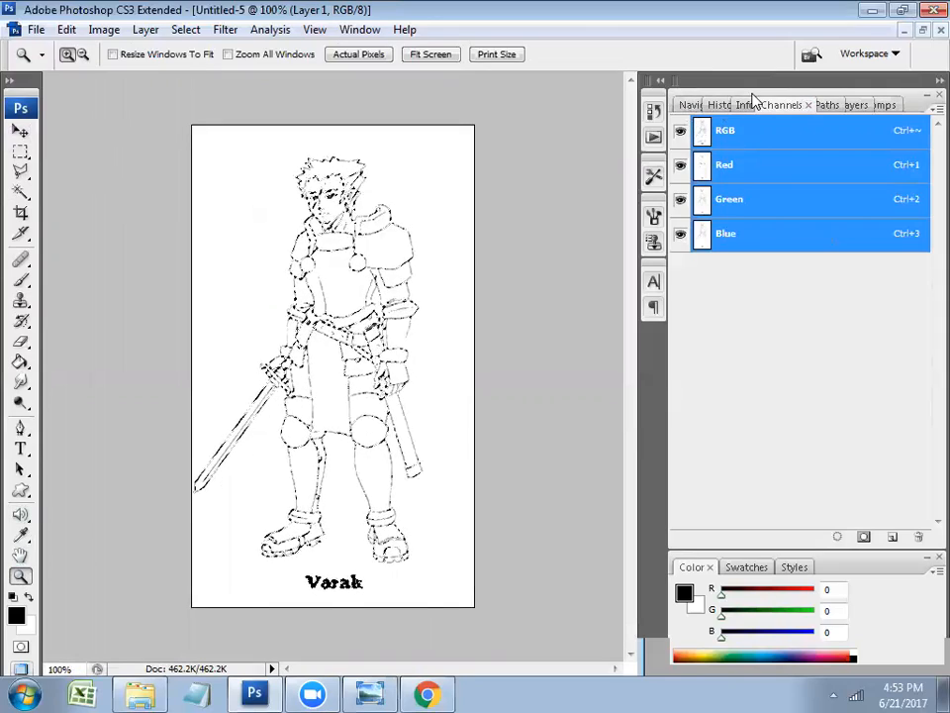
pyautogui.click(853, 104)
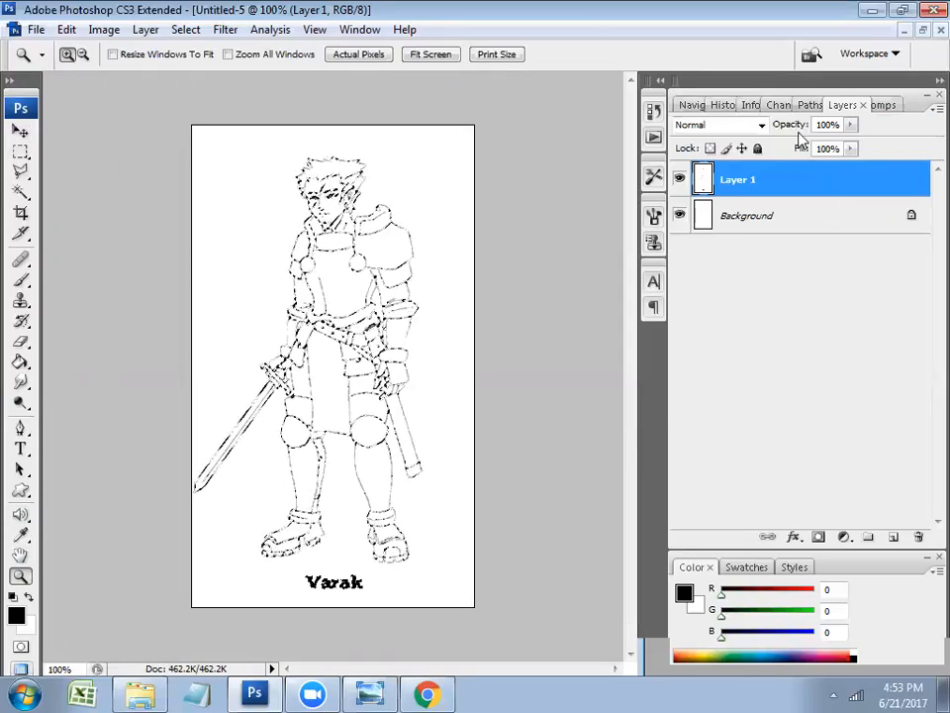
pyautogui.click(780, 107)
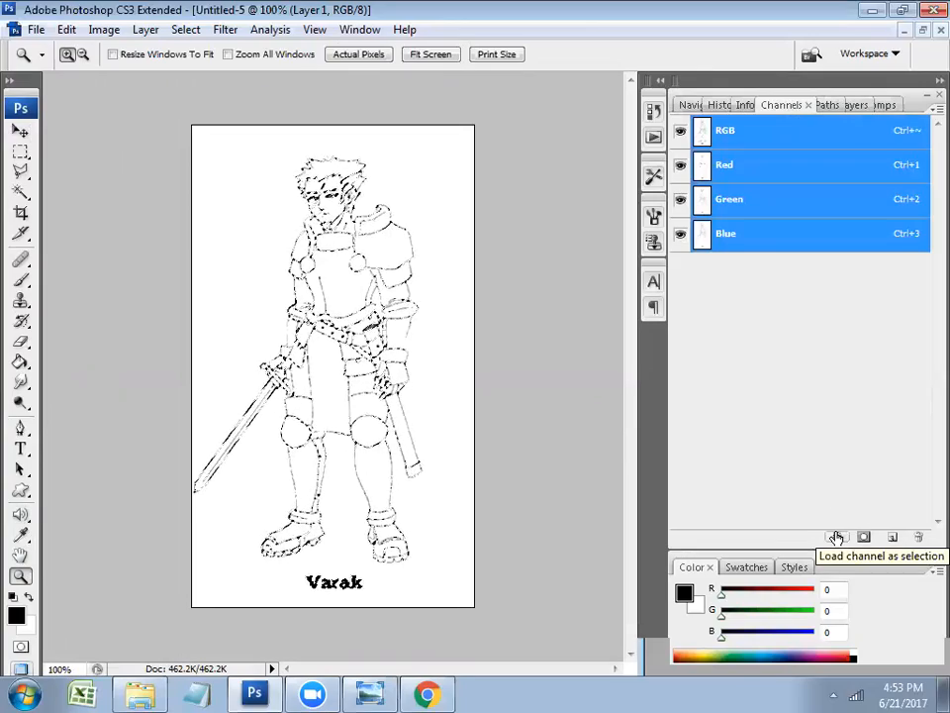
# Load the RGB channel as a selection again, invert it to the line art, and clear the selection
pyautogui.click(835, 538)
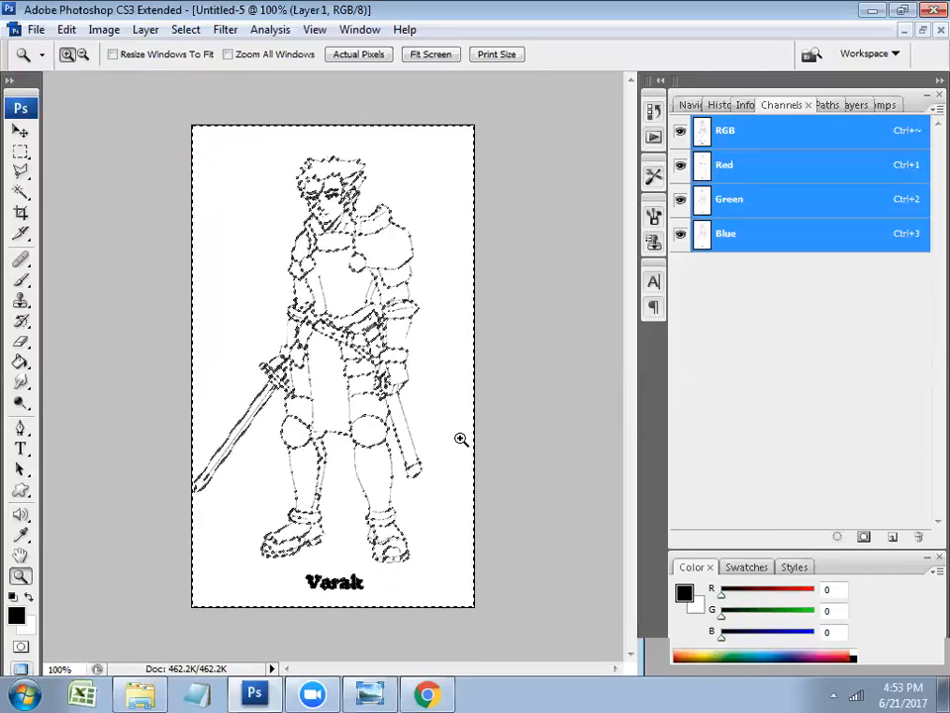
pyautogui.press('v')
pyautogui.rightClick(372, 355)
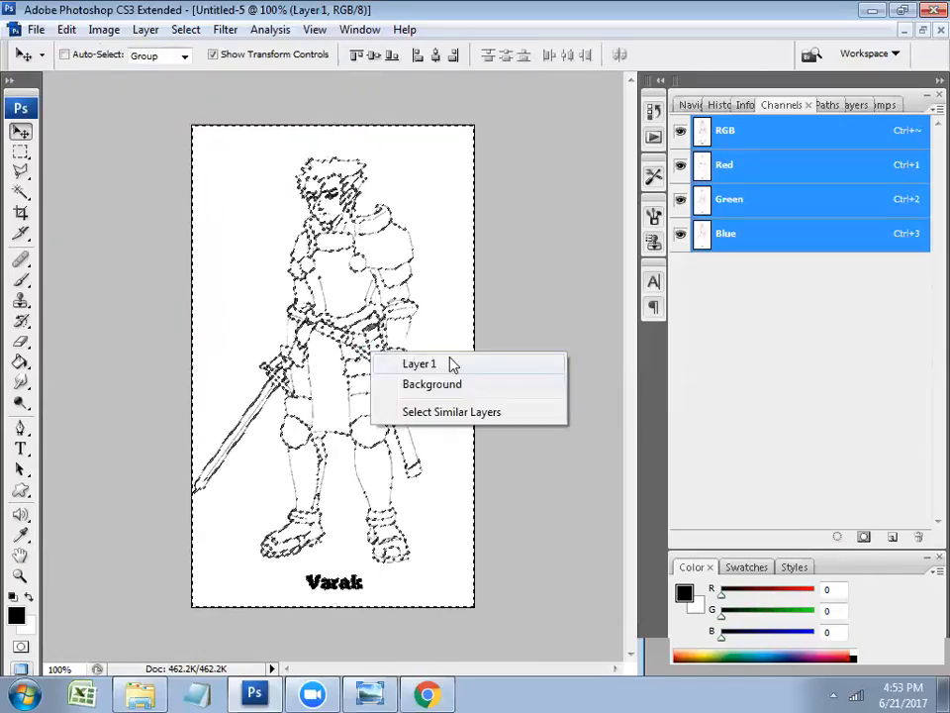
pyautogui.click(19, 151)
pyautogui.rightClick(358, 205)
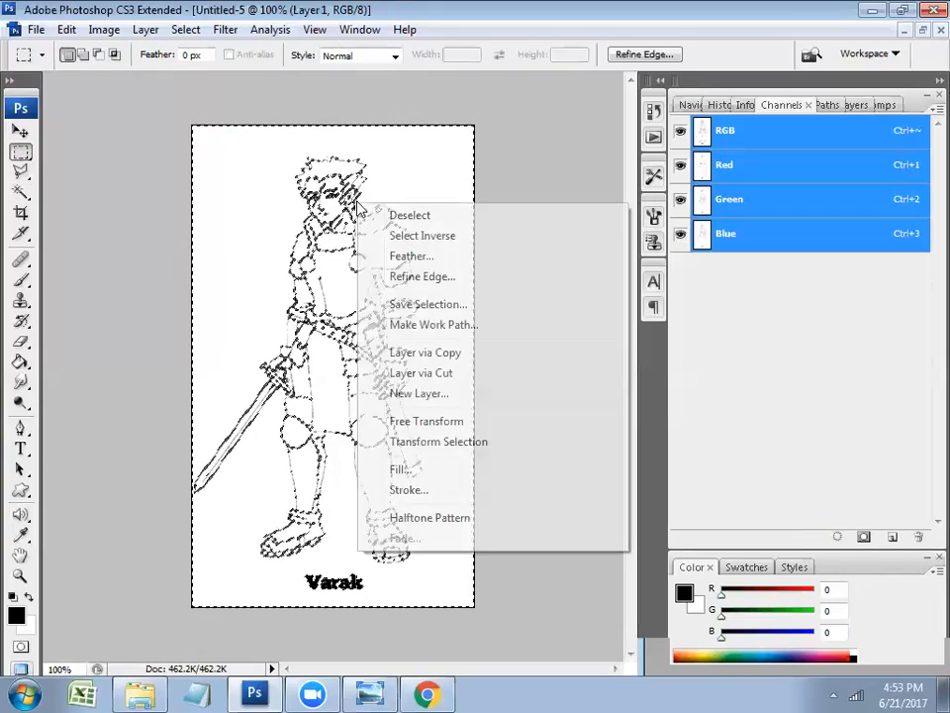
pyautogui.click(516, 236)
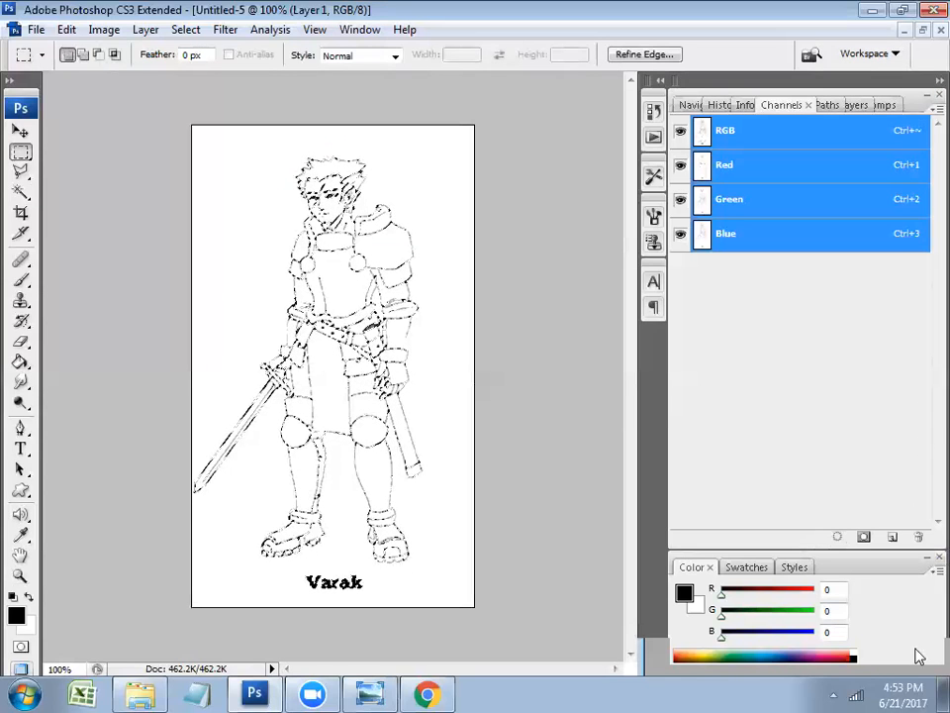
pyautogui.hotkey('ctrl', 'd')
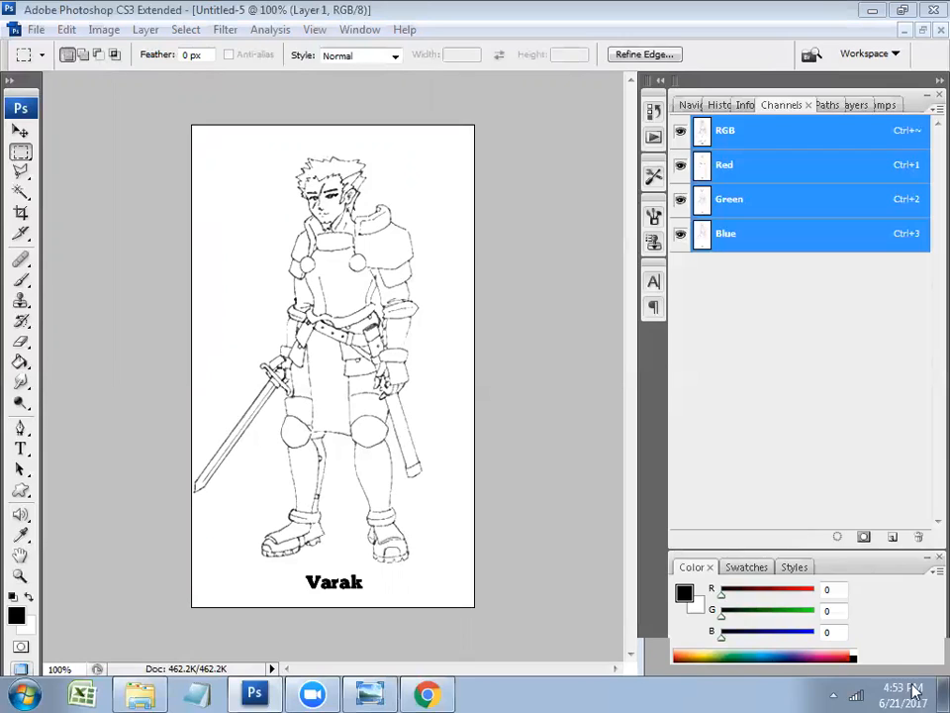
# End the Zoom meeting for all participants without giving feedback
pyautogui.click(749, 691)
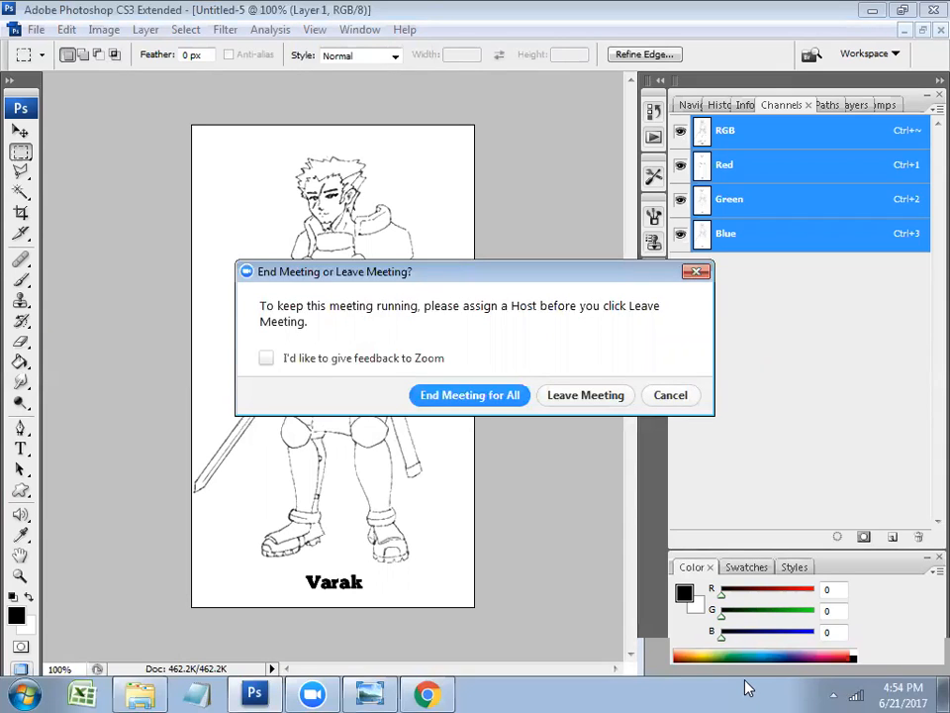
pyautogui.click(493, 398)
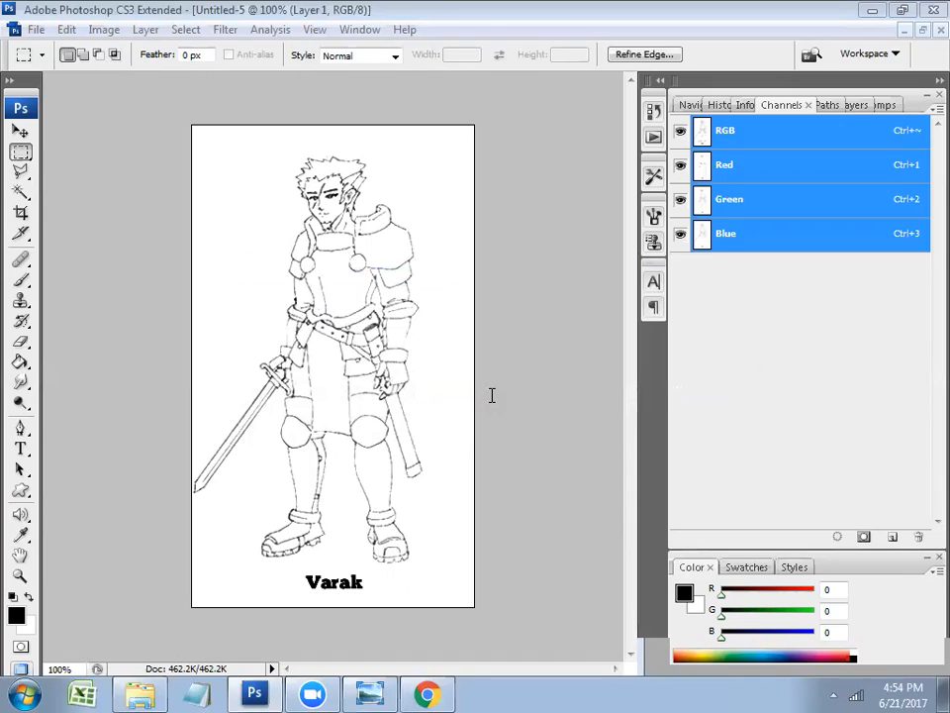